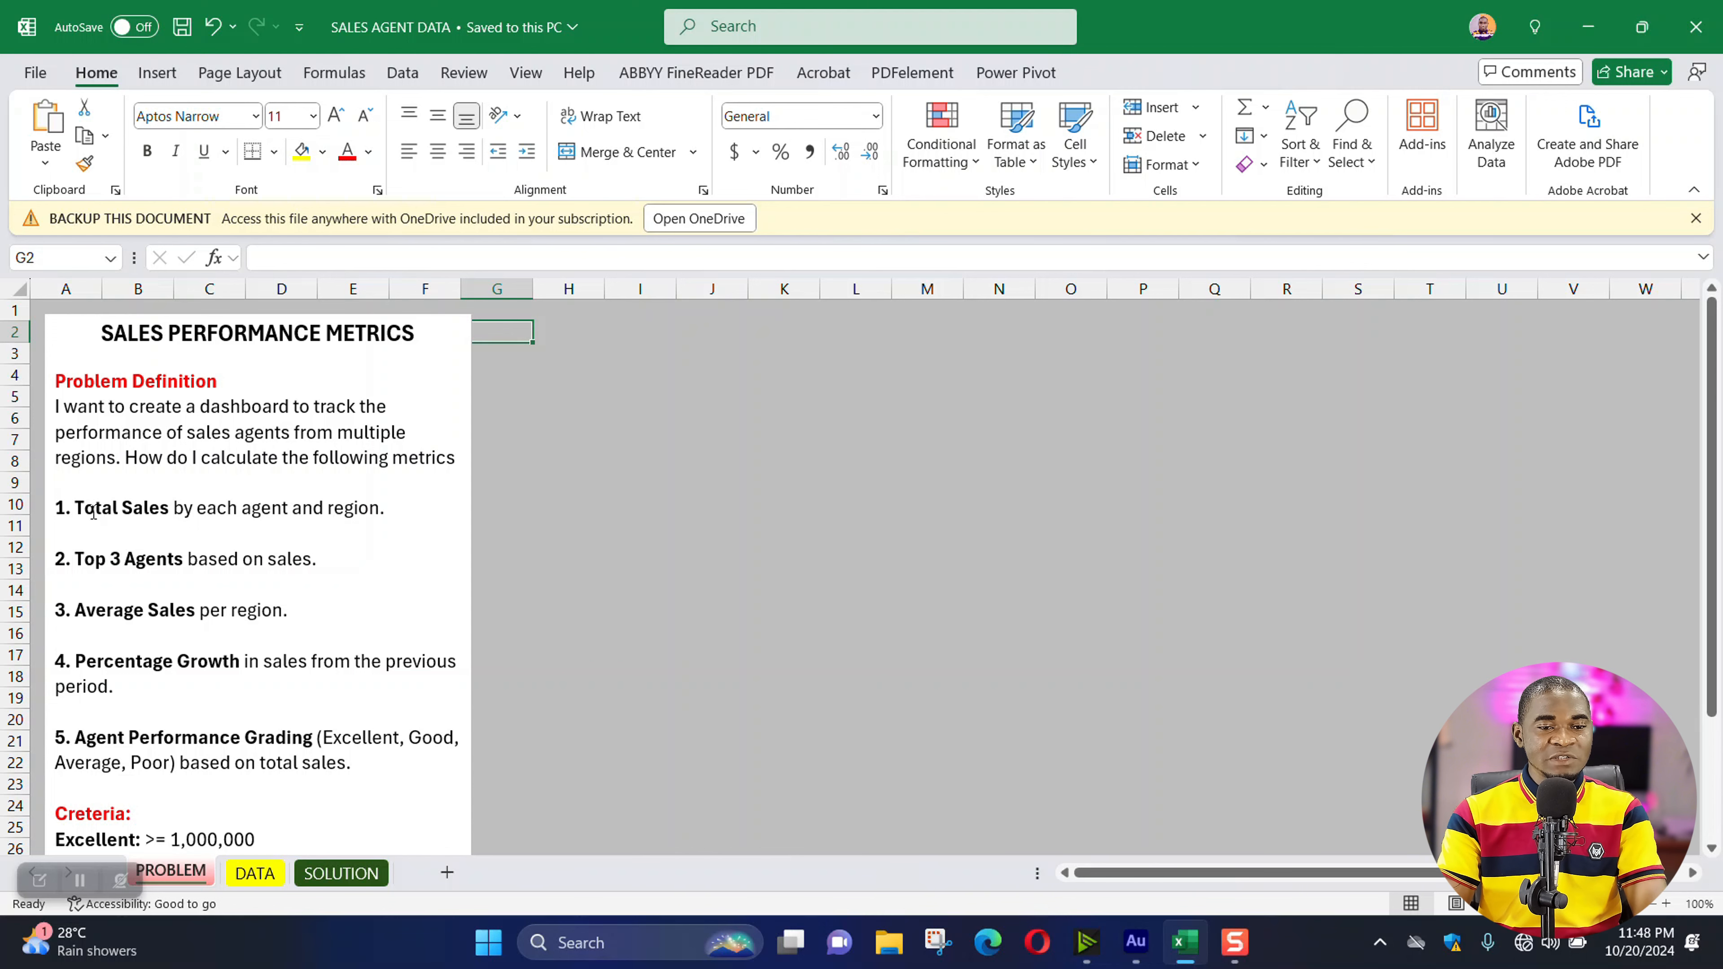
# - Review the requested metrics on the PROBLEM sheet and the agent sales records on the DATA sheet
pyautogui.moveTo(74, 508); pyautogui.dragTo(133, 507)
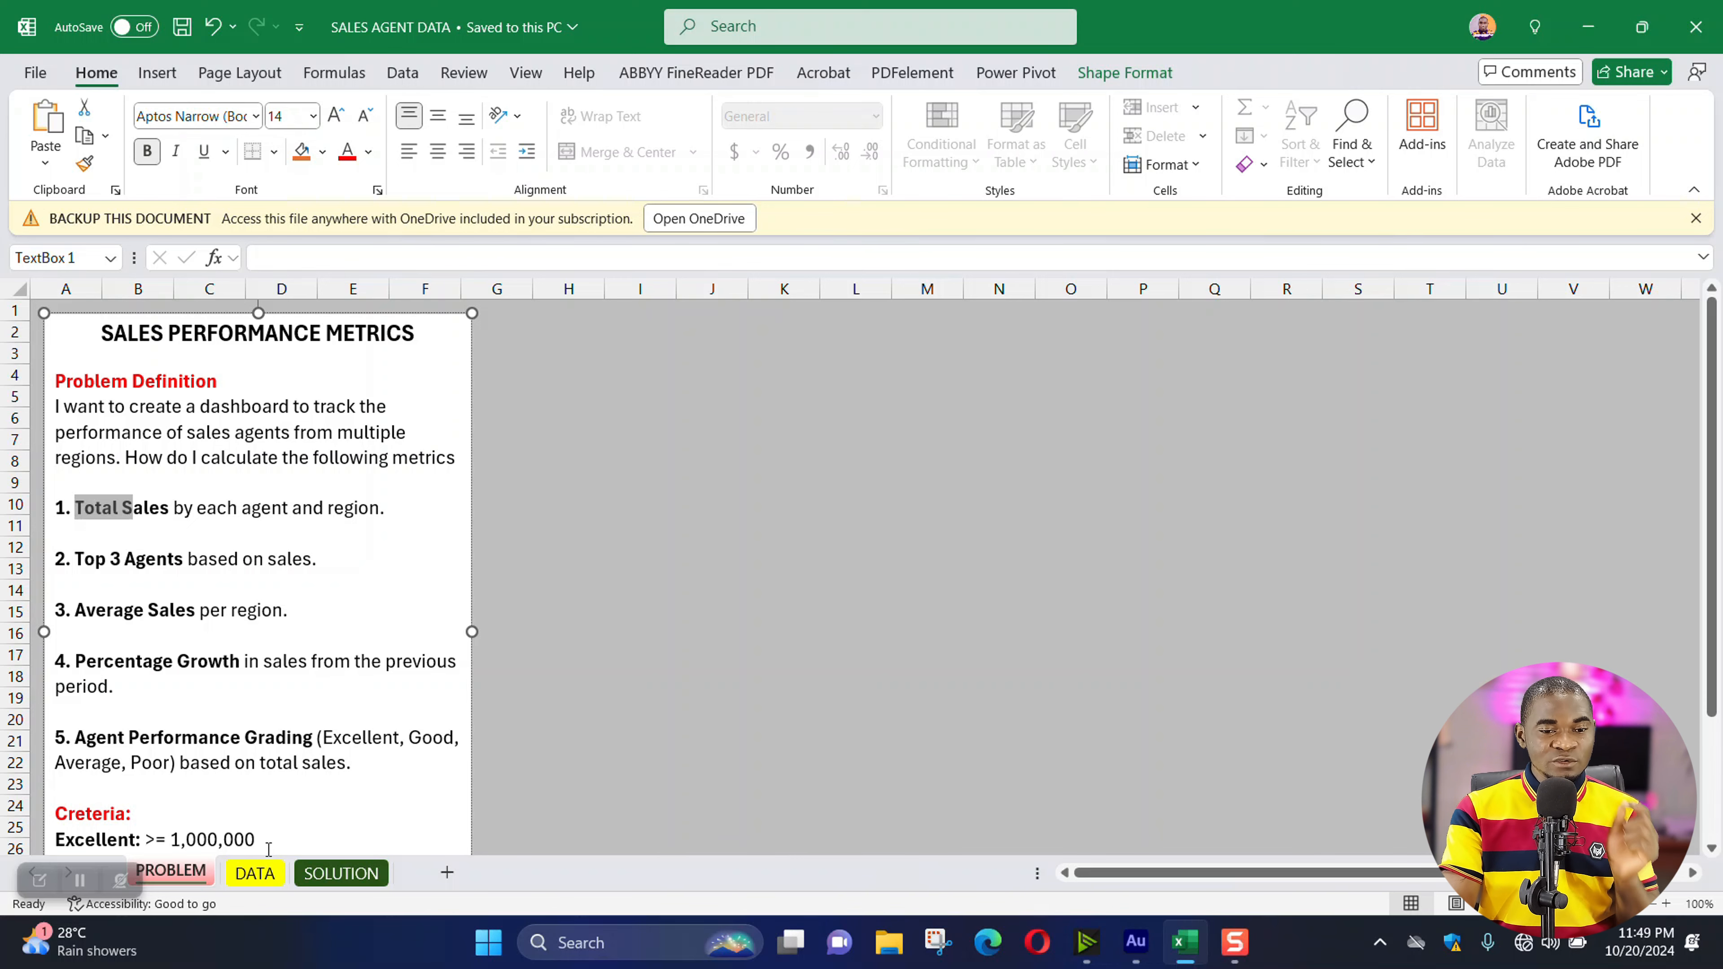
pyautogui.click(255, 872)
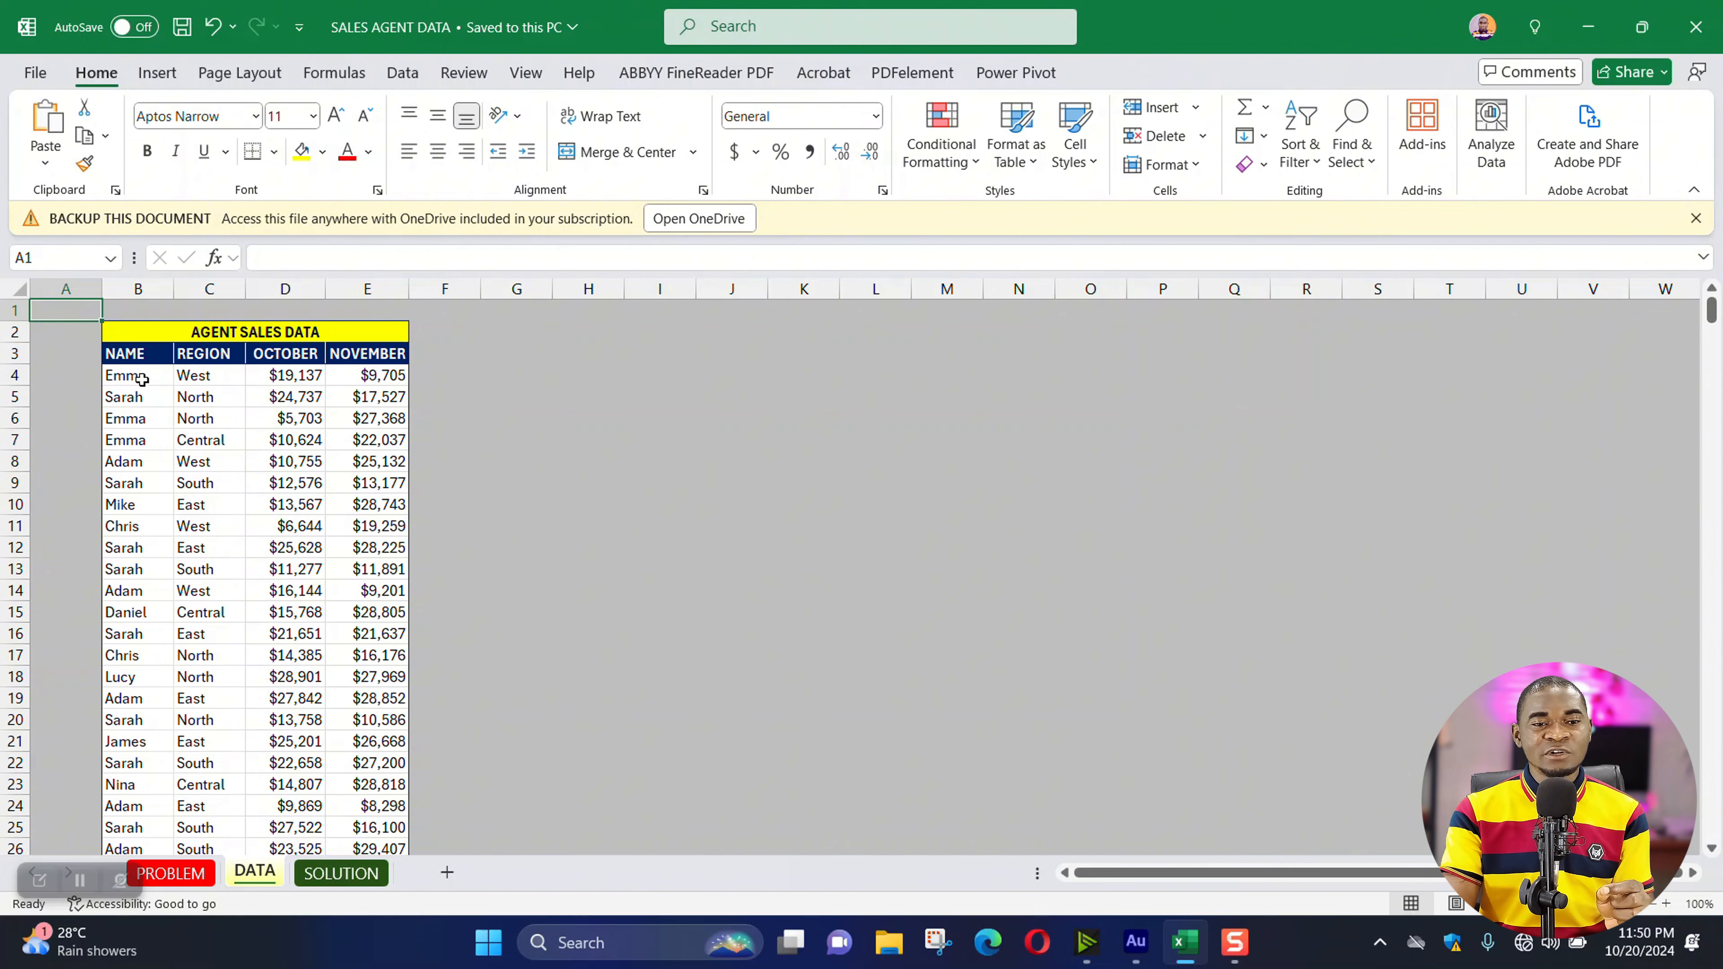
pyautogui.scroll(-15, 141, 379)
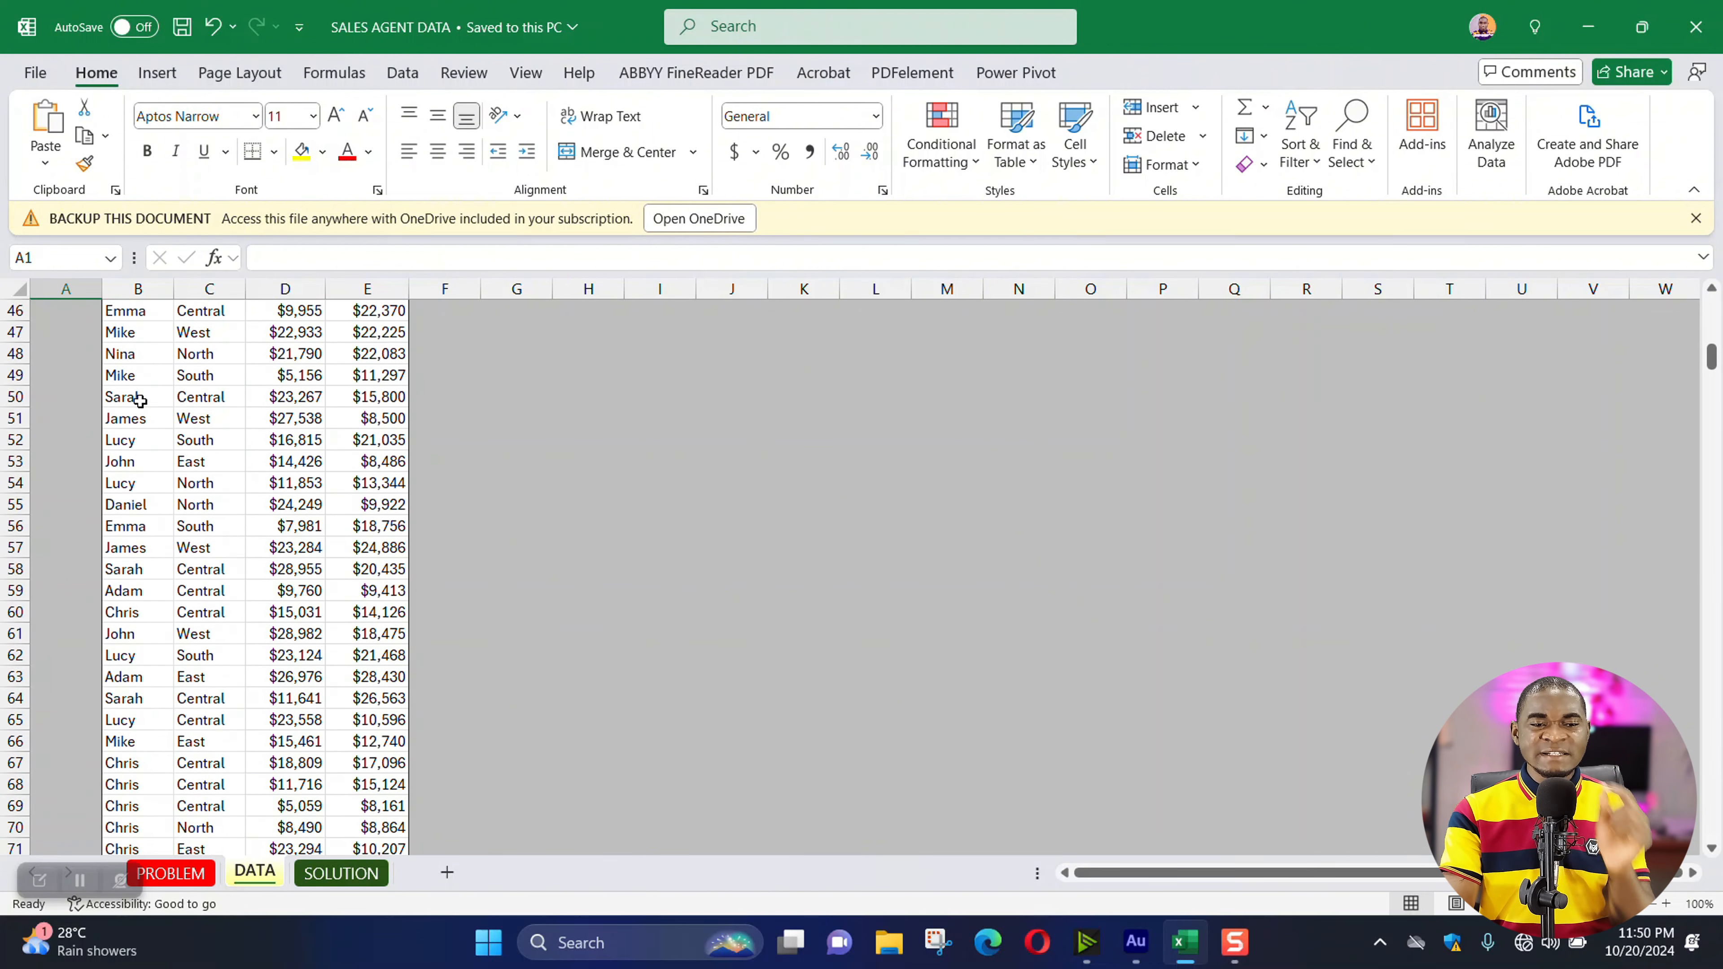
pyautogui.scroll(-6, 140, 401)
pyautogui.scroll(20, 136, 400)
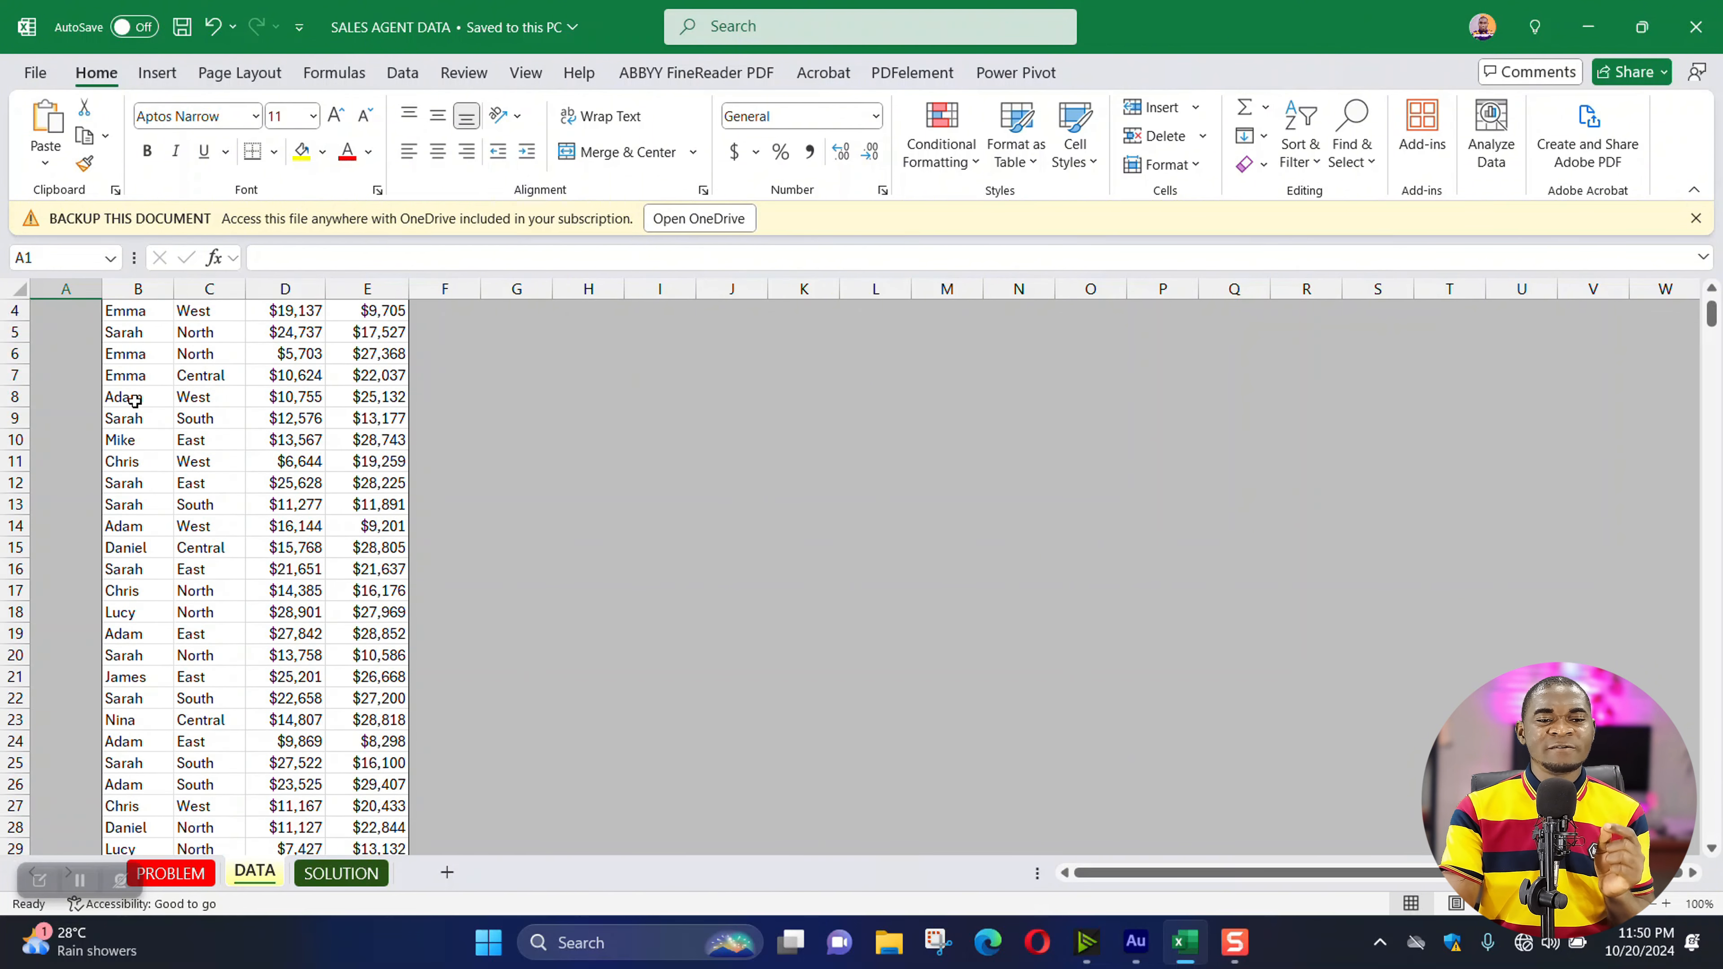
pyautogui.scroll(-13, 136, 401)
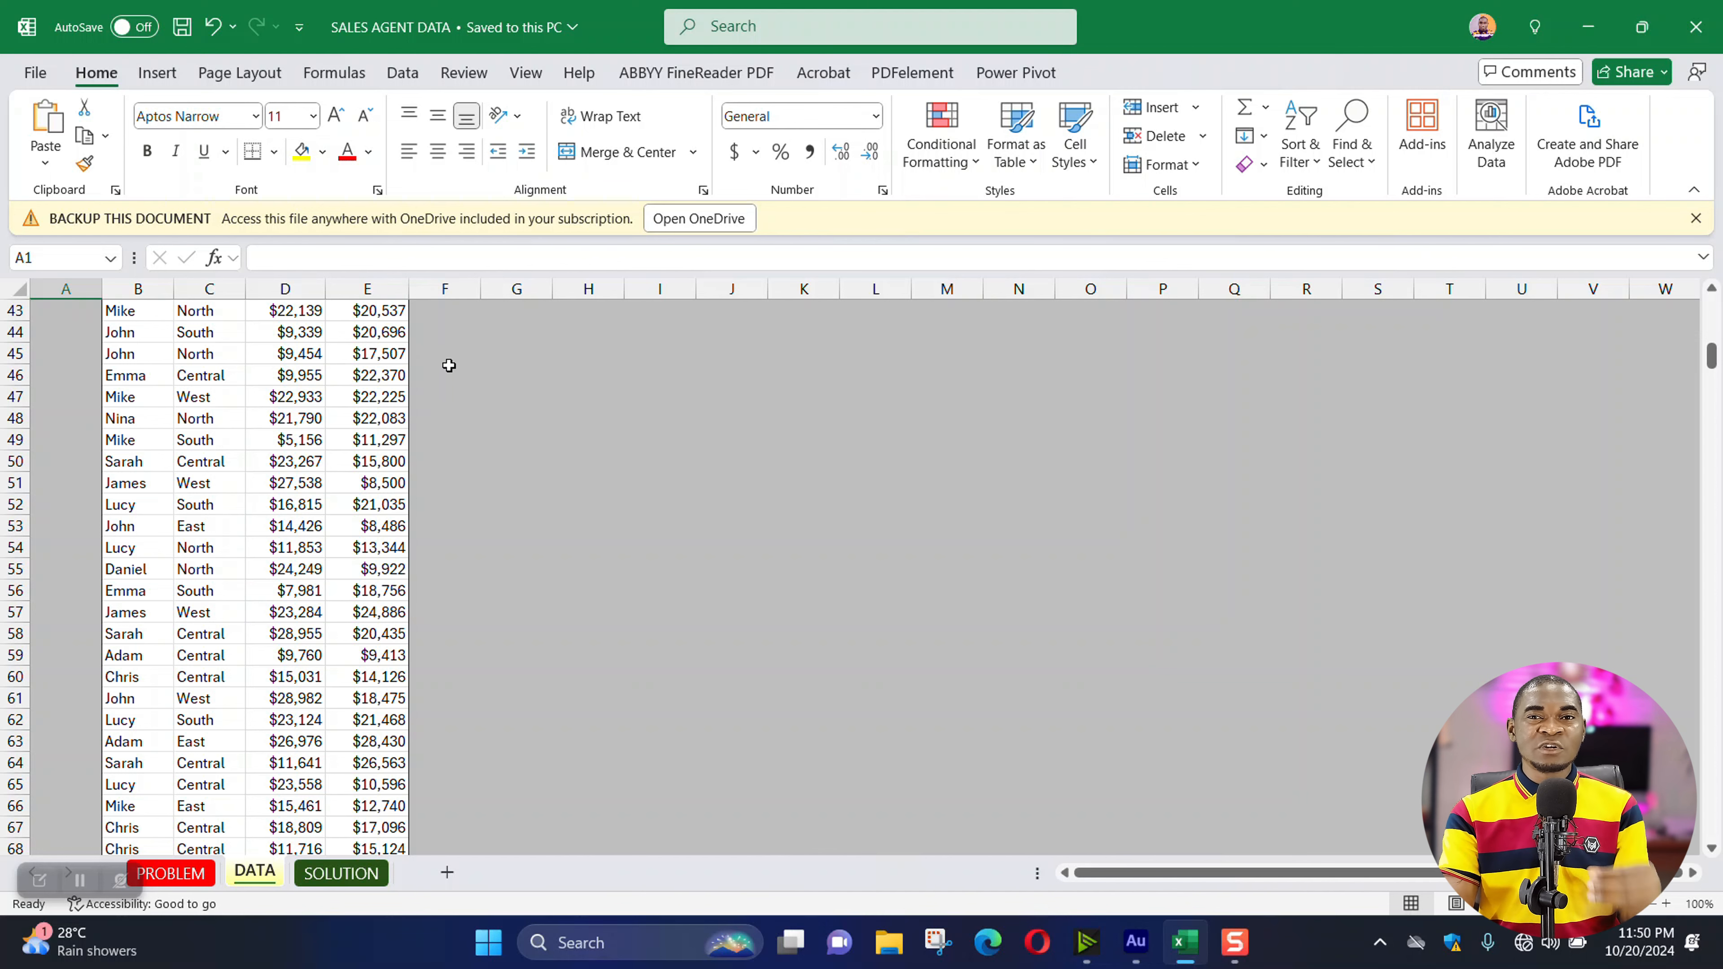
pyautogui.scroll(14, 569, 360)
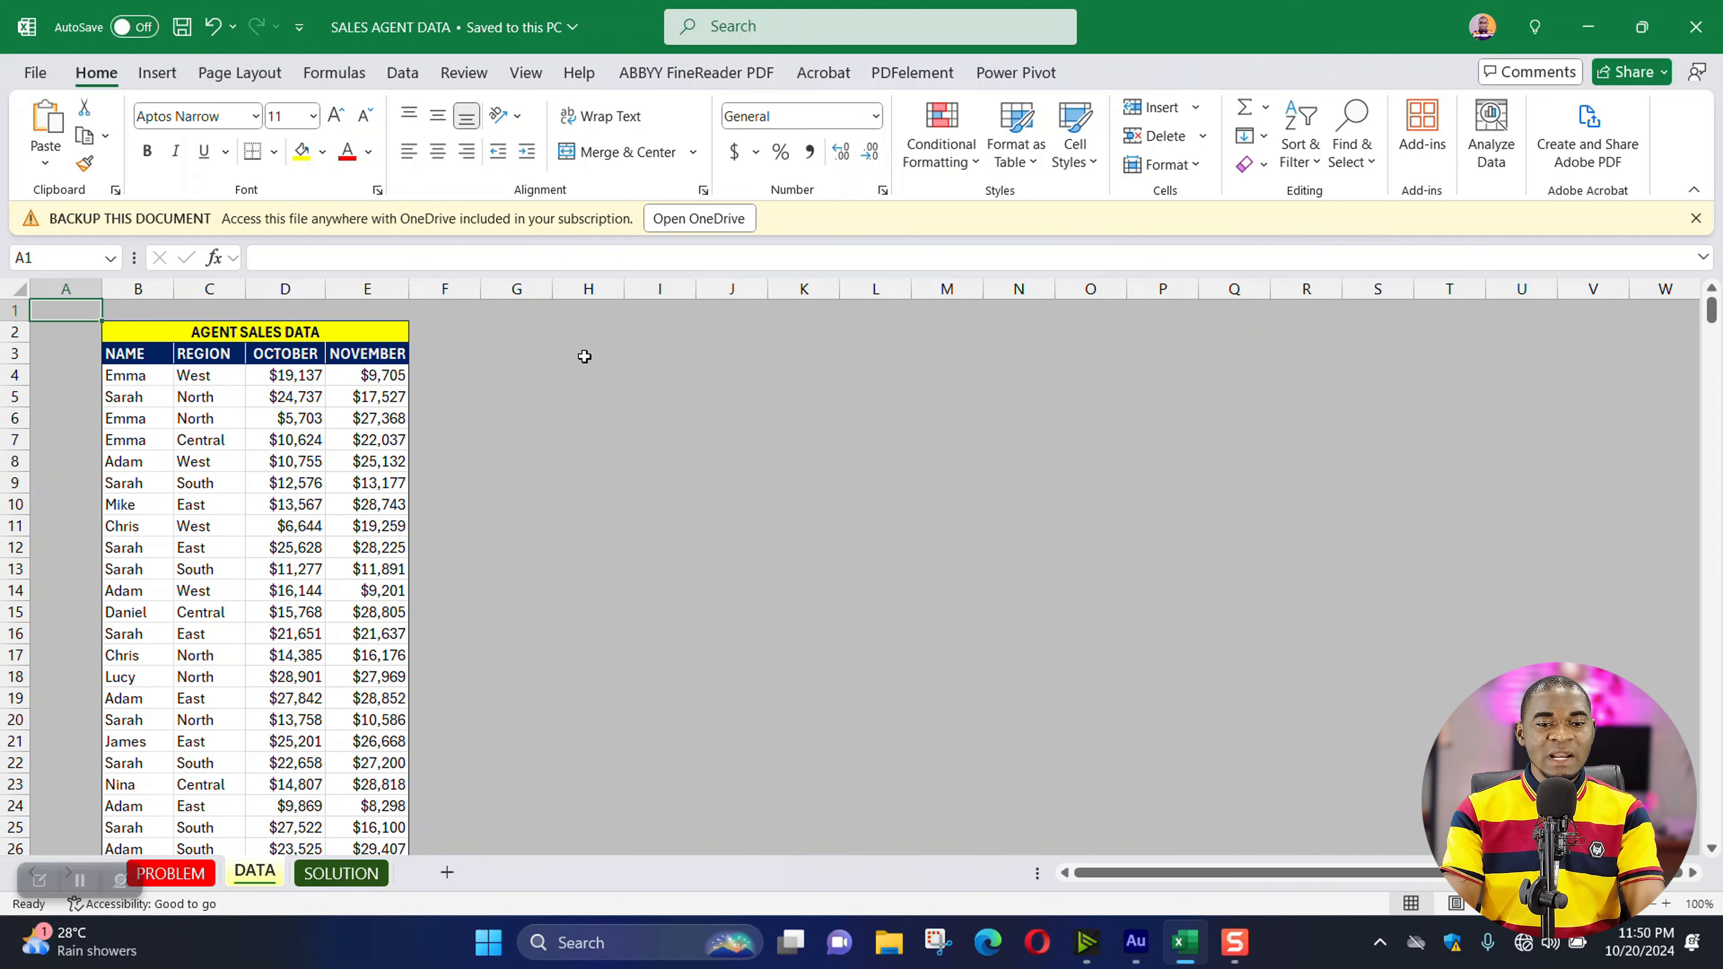
pyautogui.click(585, 356)
# - On the SOLUTION sheet, enter the headers S/N, NAME and TOTAL in H3:J3 and format them bold with a yellow fill
pyautogui.click(350, 882)
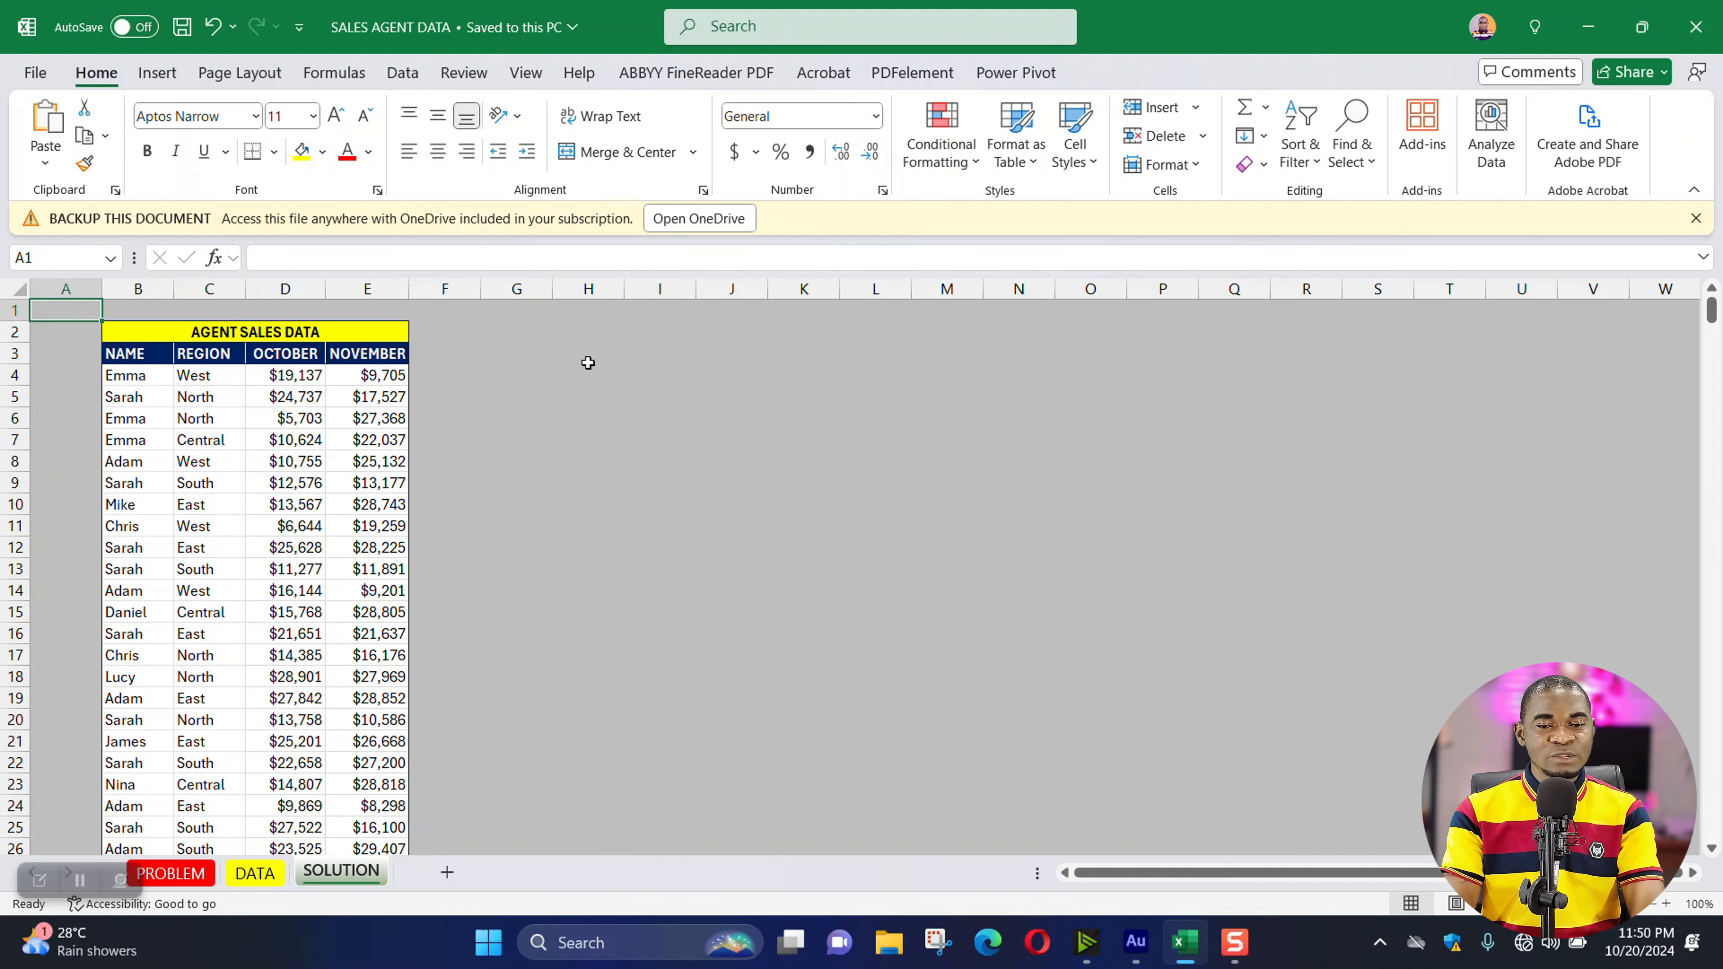
pyautogui.click(573, 372)
pyautogui.click(579, 351)
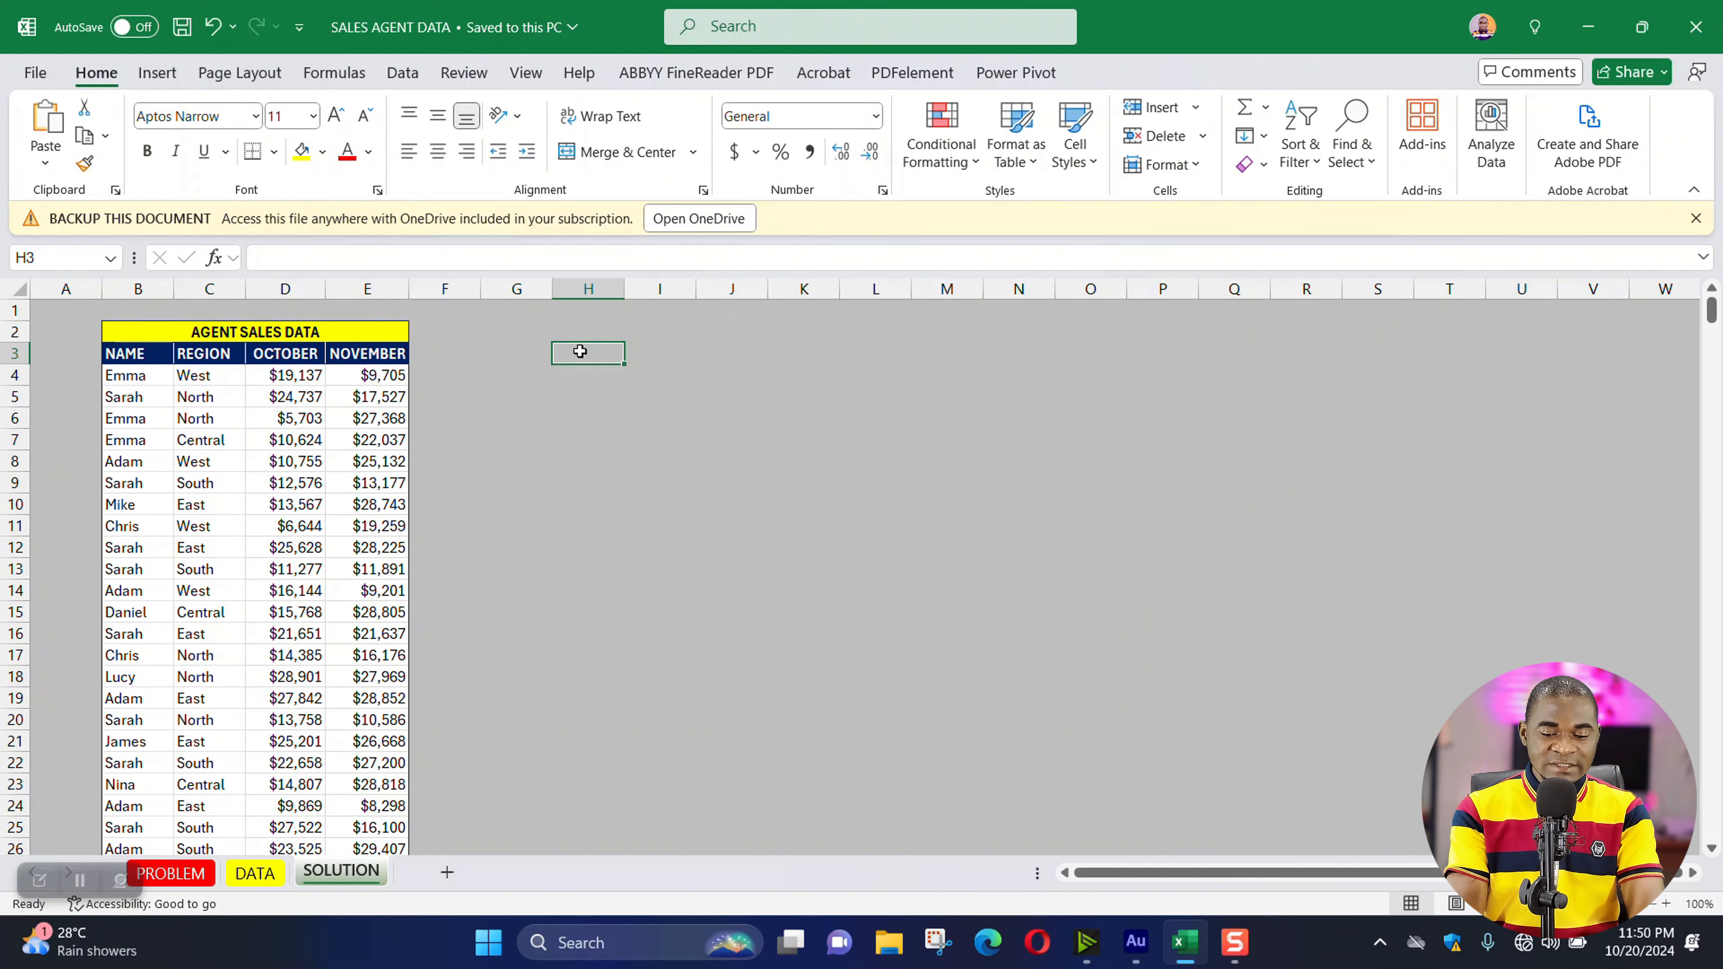
pyautogui.write('sn')
pyautogui.press('Return')
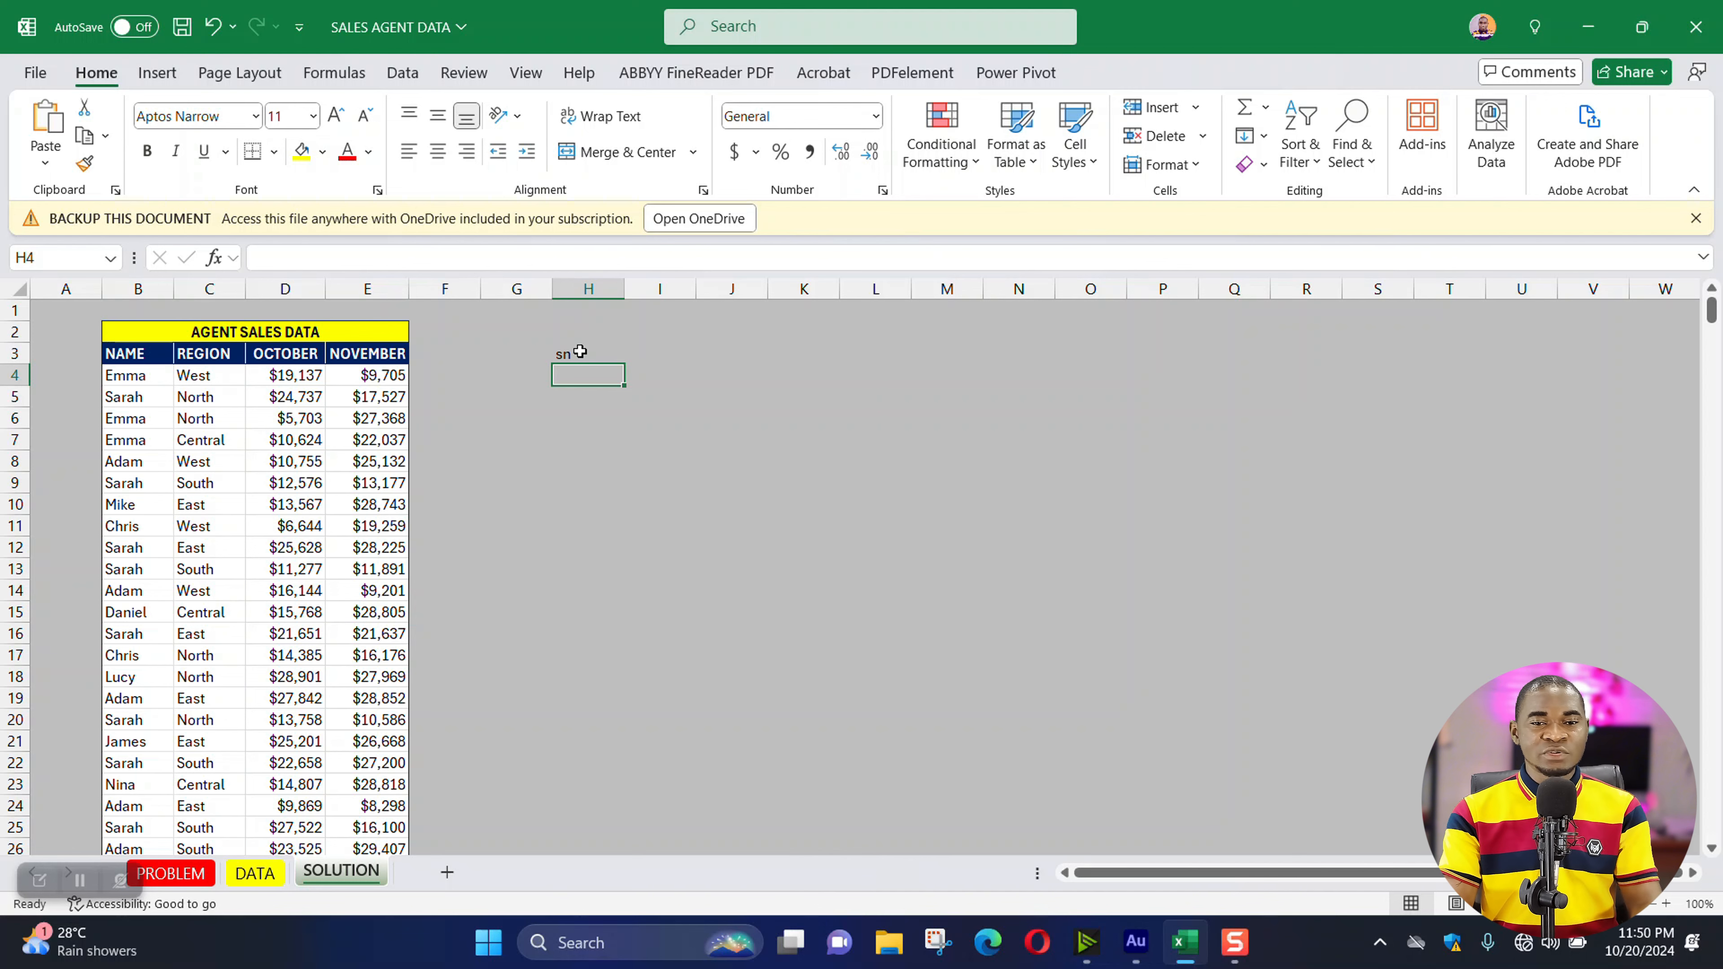
pyautogui.click(580, 351)
pyautogui.write('S/N')
pyautogui.press('Tab')
pyautogui.write('NAME')
pyautogui.press('Tab')
pyautogui.write('TOTAL')
pyautogui.moveTo(588, 354); pyautogui.dragTo(732, 354)
pyautogui.click(304, 155)
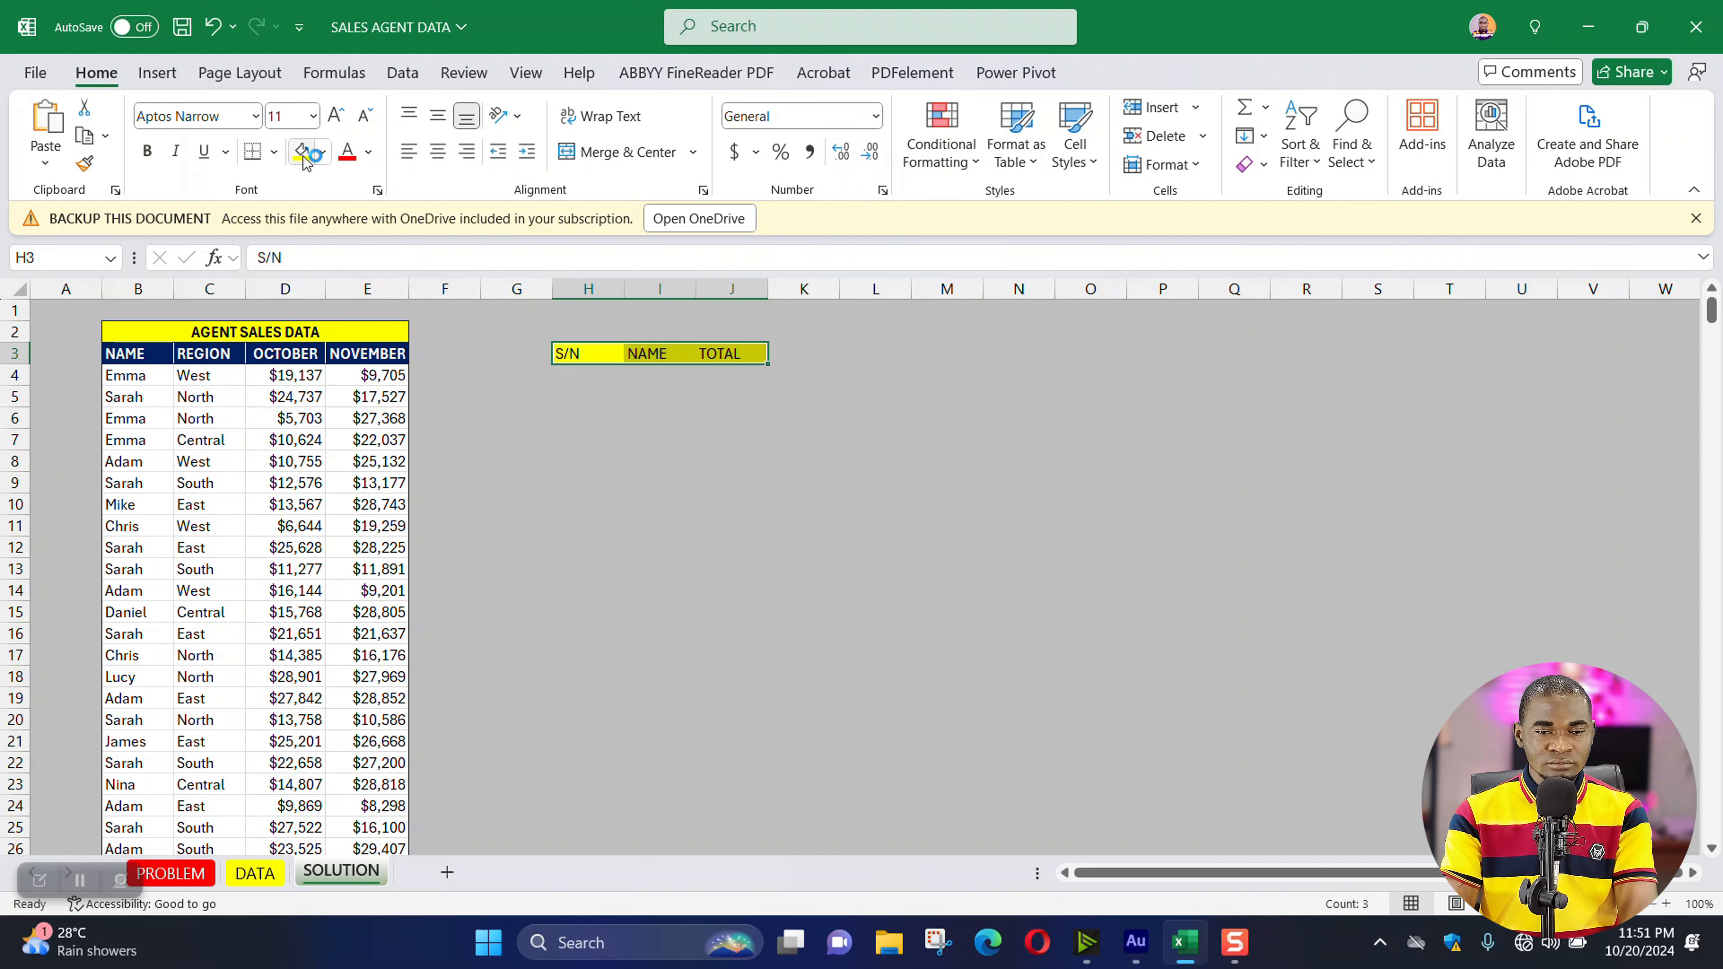
# - Add a list data validation to cell I4 with =$B$4:$B$503 as its source, and check the resulting drop-down
pyautogui.click(585, 374)
pyautogui.click(653, 372)
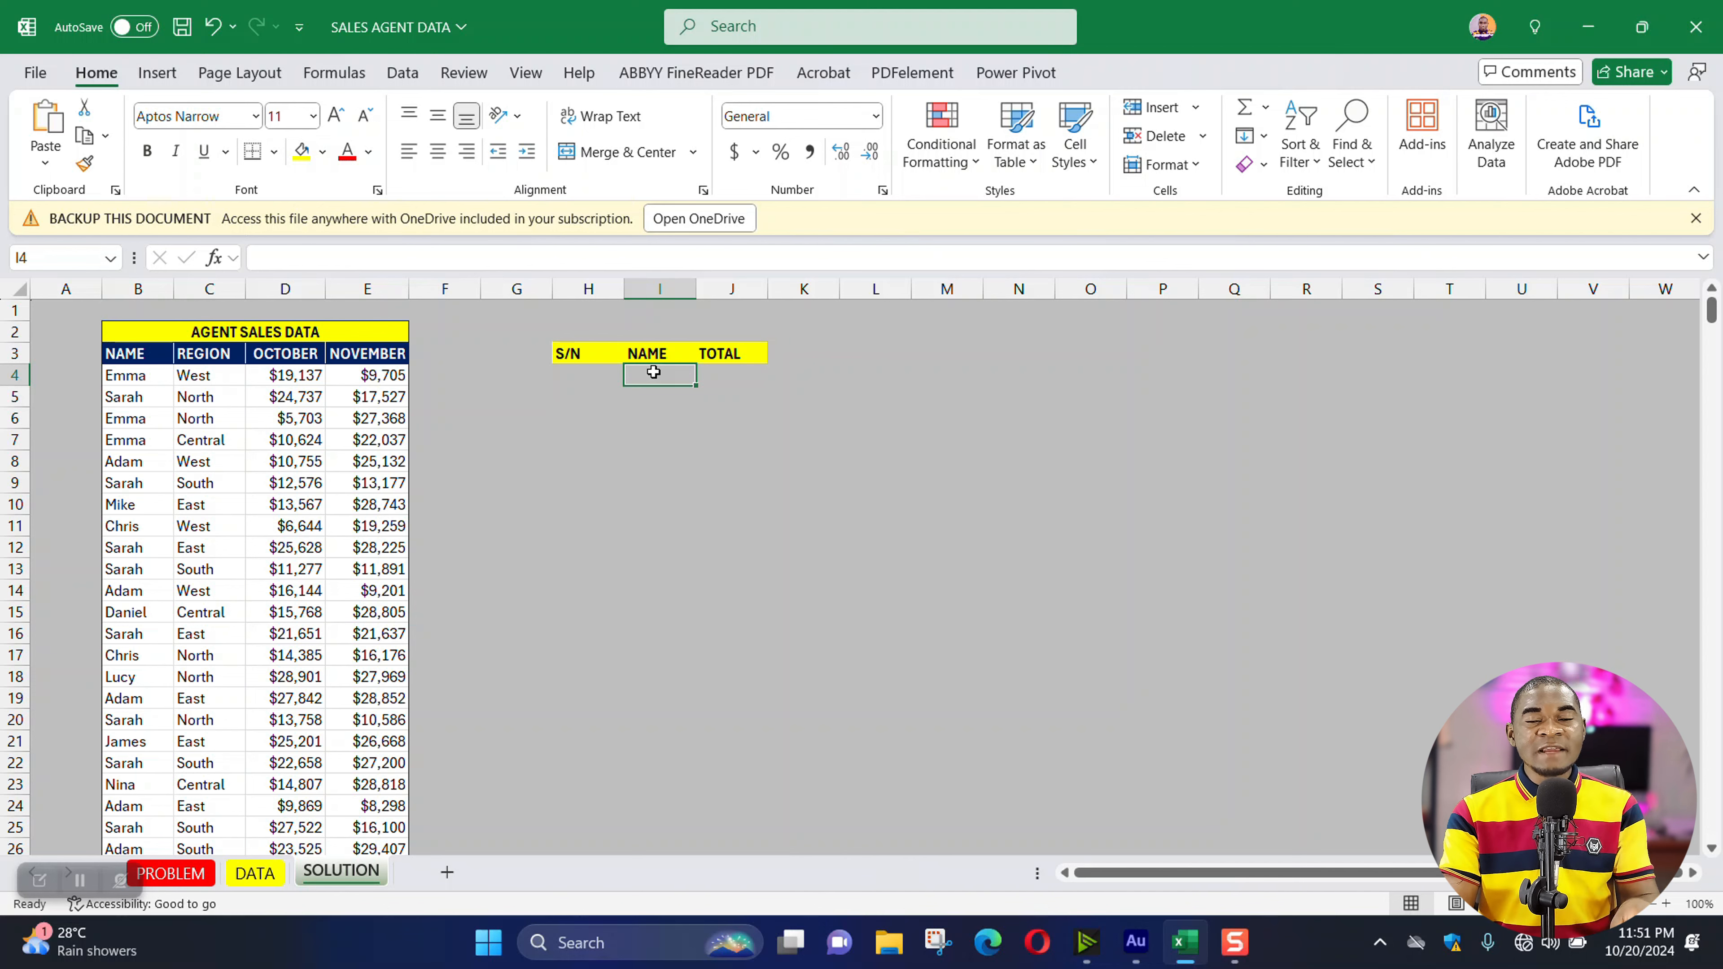
pyautogui.click(403, 71)
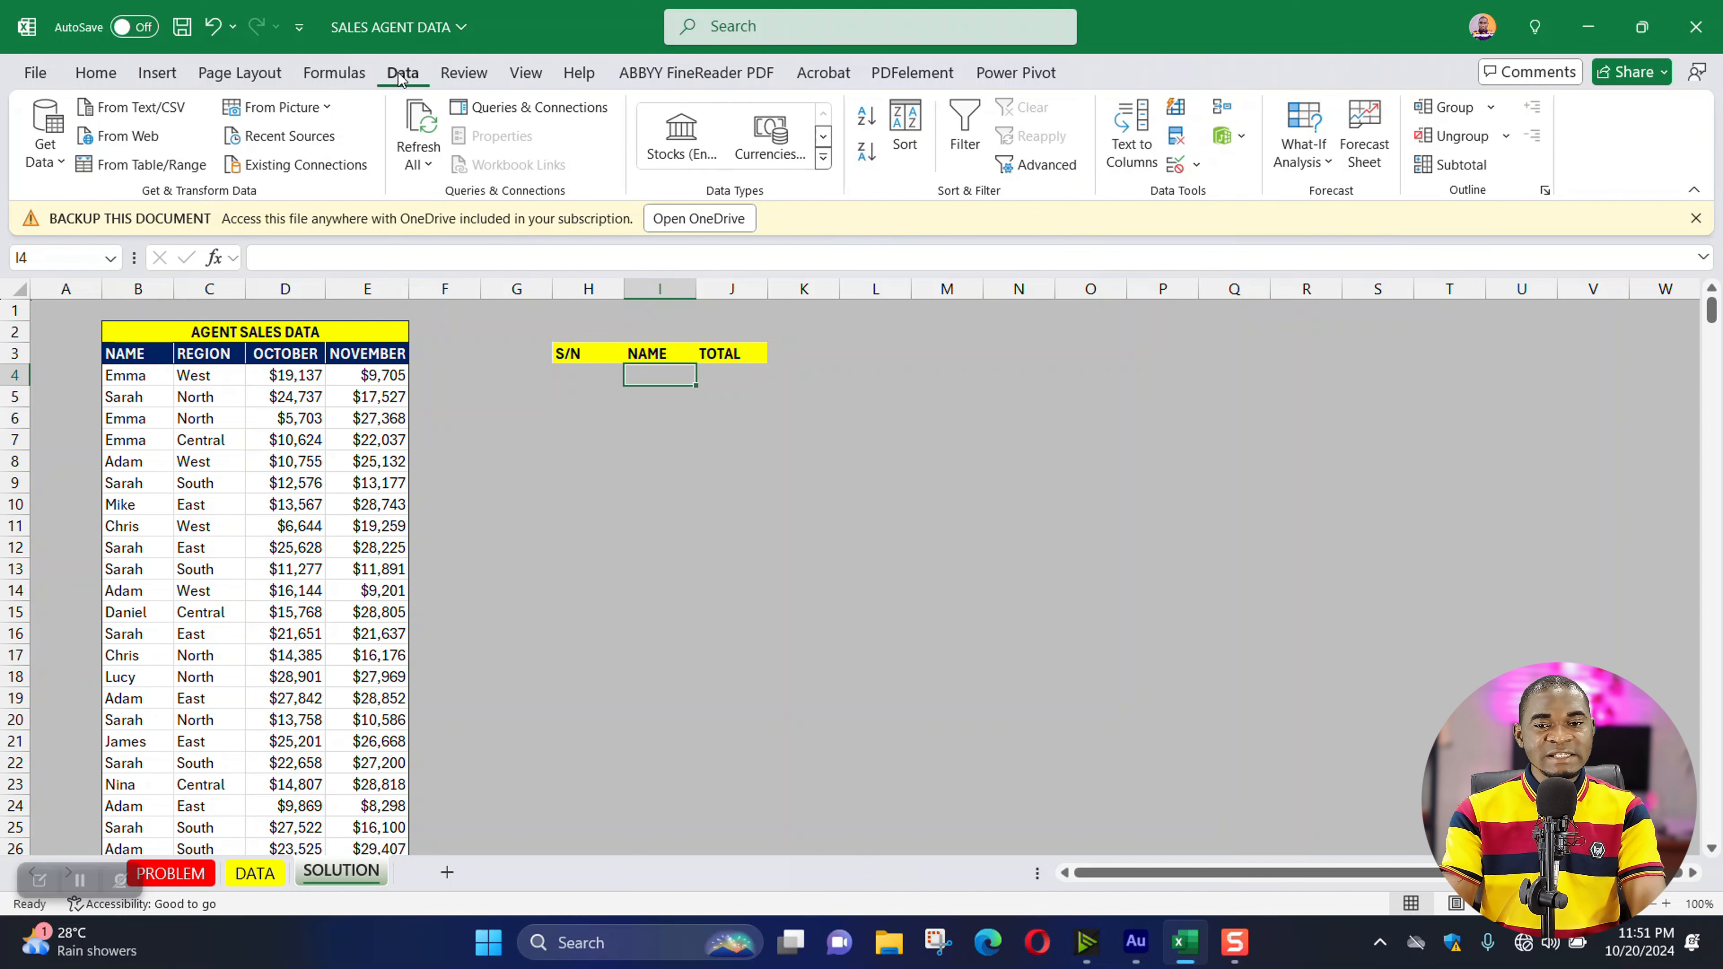
pyautogui.click(1197, 164)
pyautogui.click(1245, 194)
pyautogui.click(403, 356)
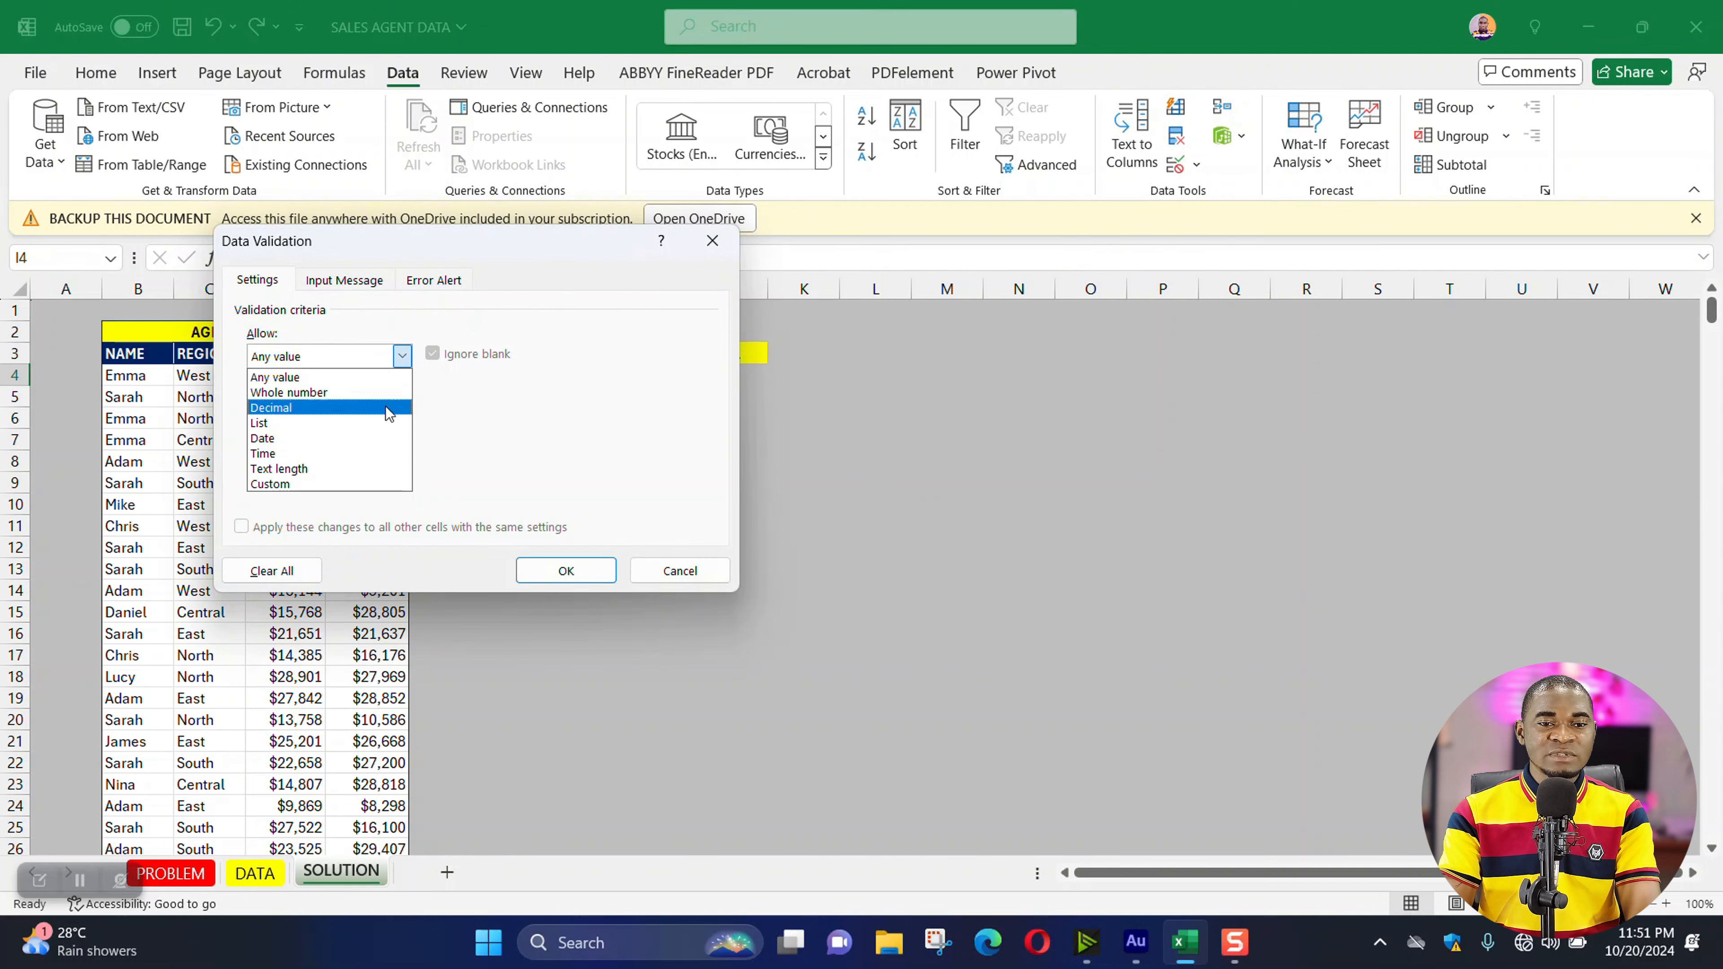
pyautogui.click(365, 424)
pyautogui.click(572, 450)
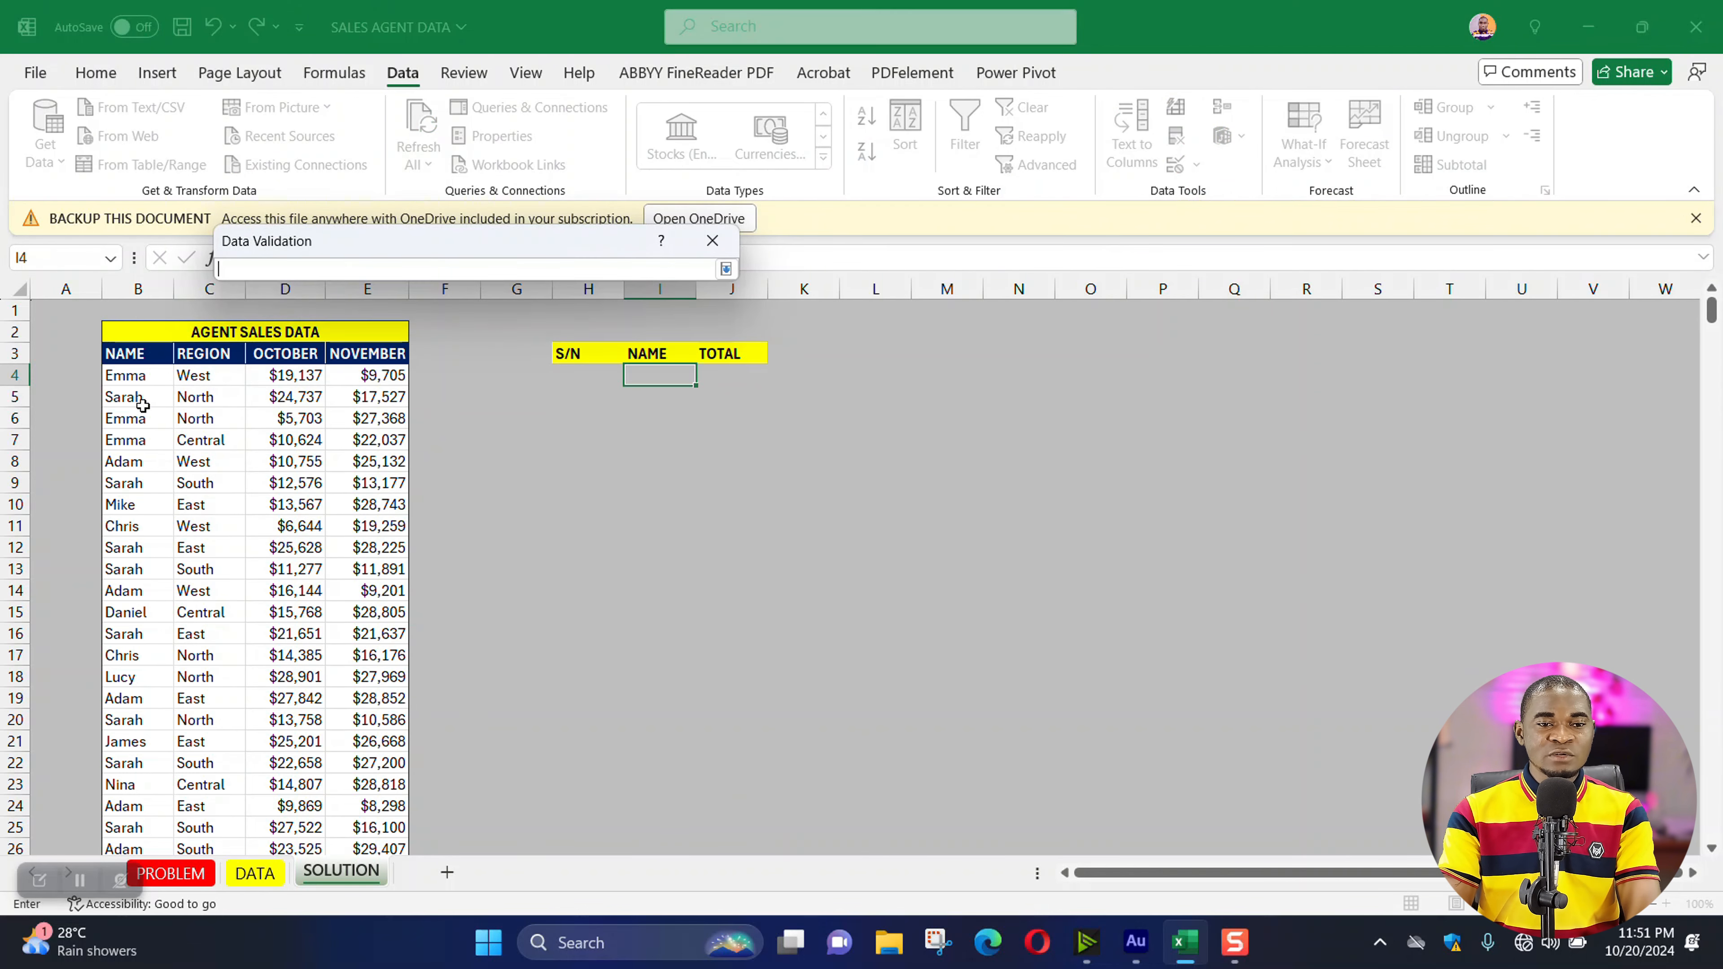
pyautogui.click(127, 382)
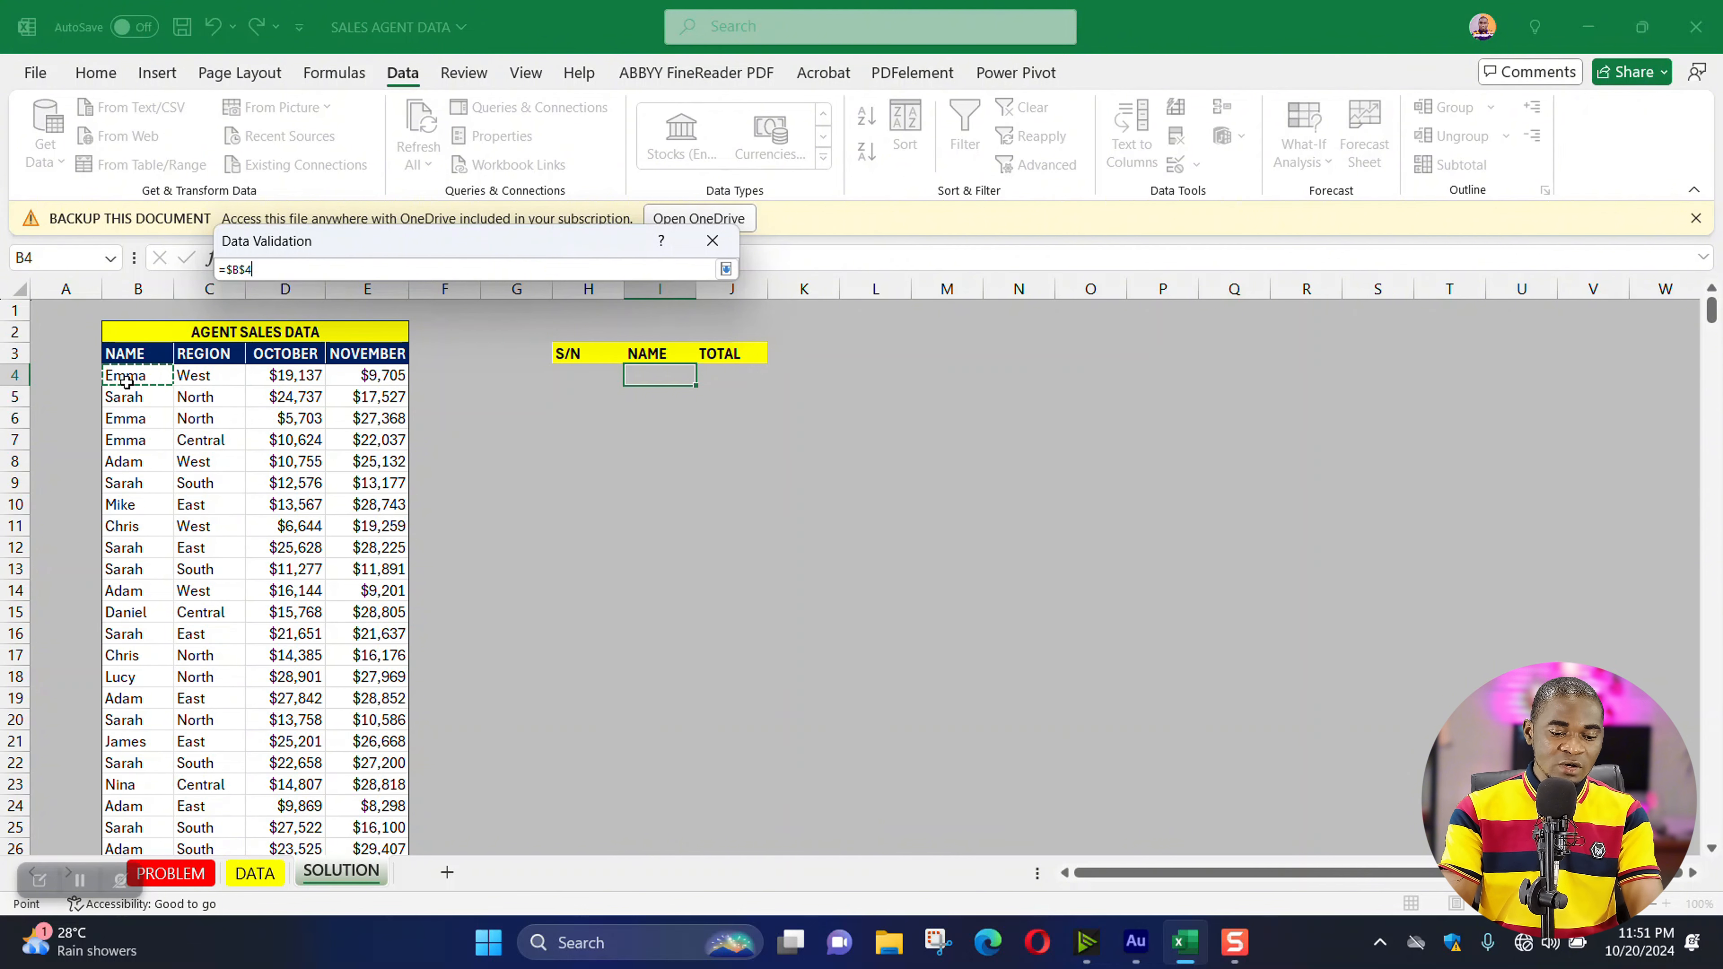
pyautogui.hotkey('ctrl', 'shift', 'Down')
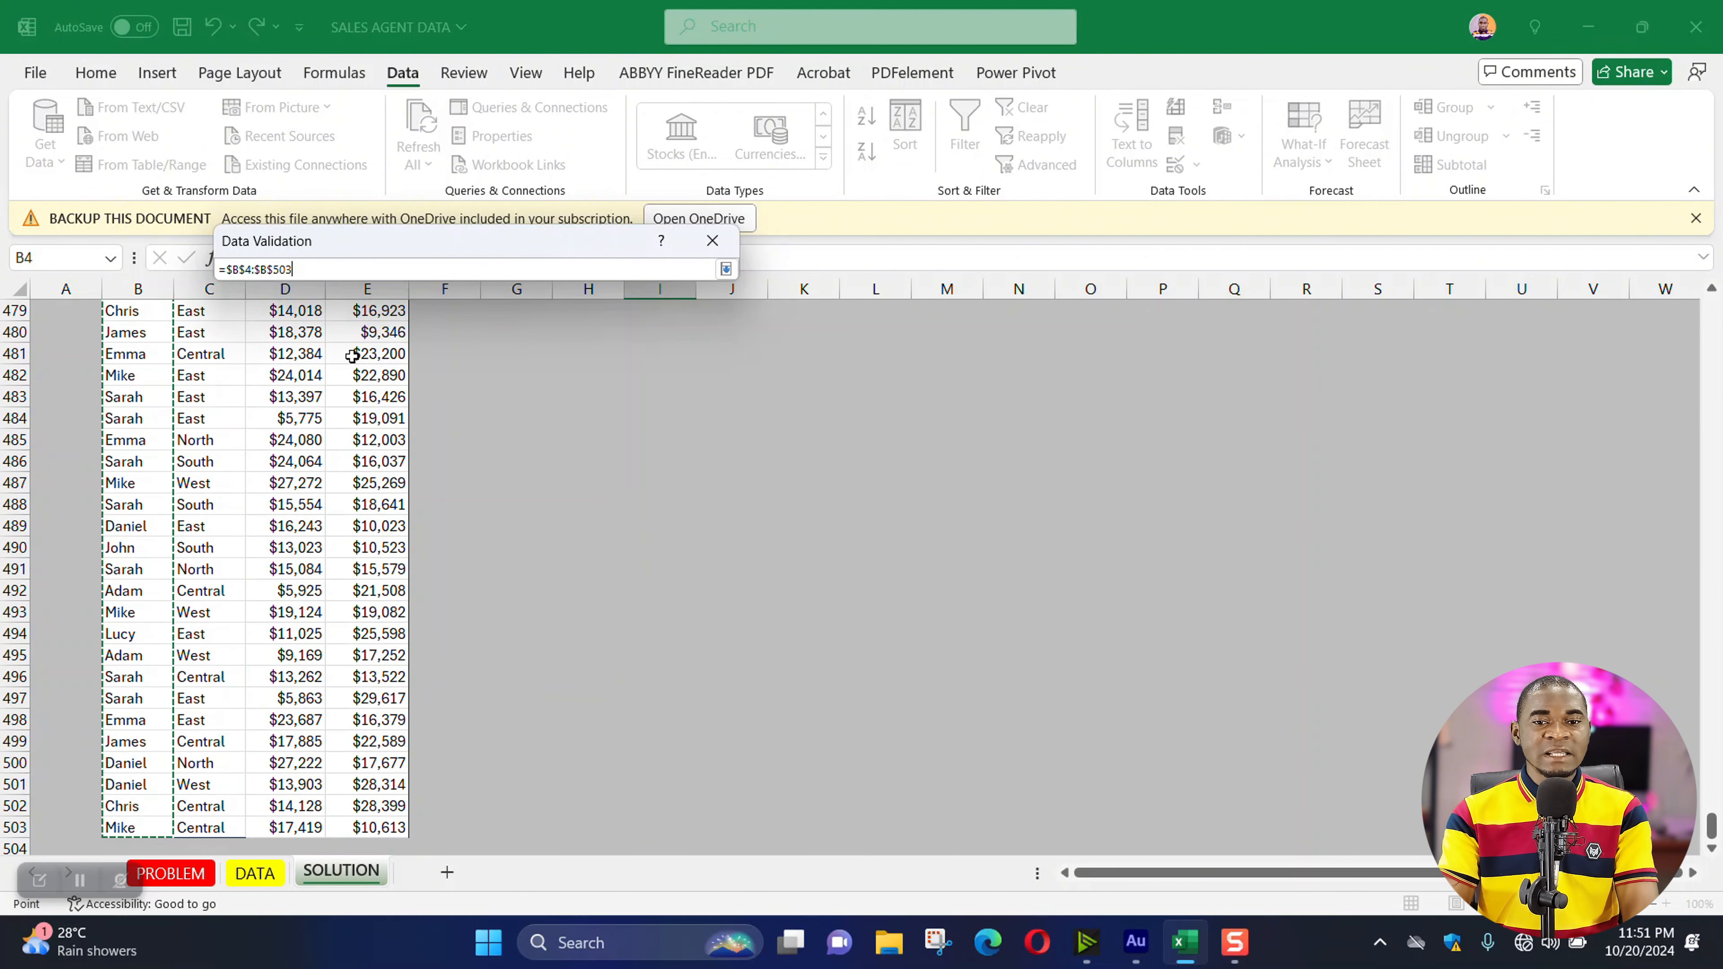
pyautogui.click(726, 269)
pyautogui.click(566, 571)
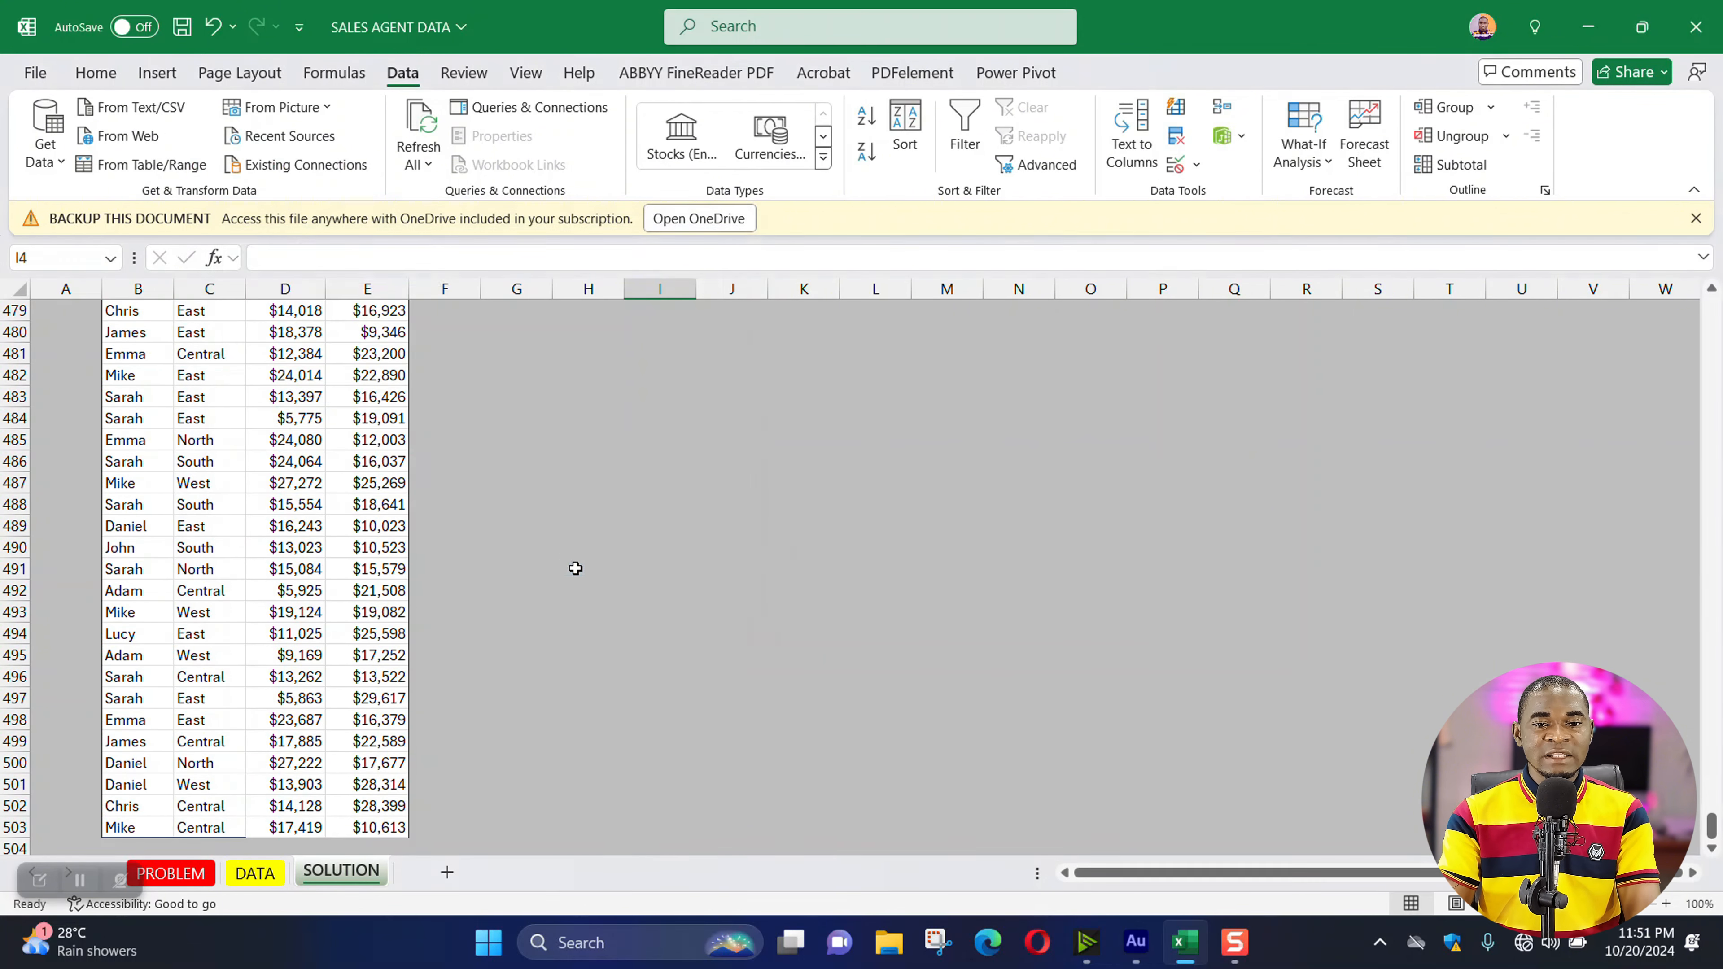
pyautogui.scroll(20, 769, 613)
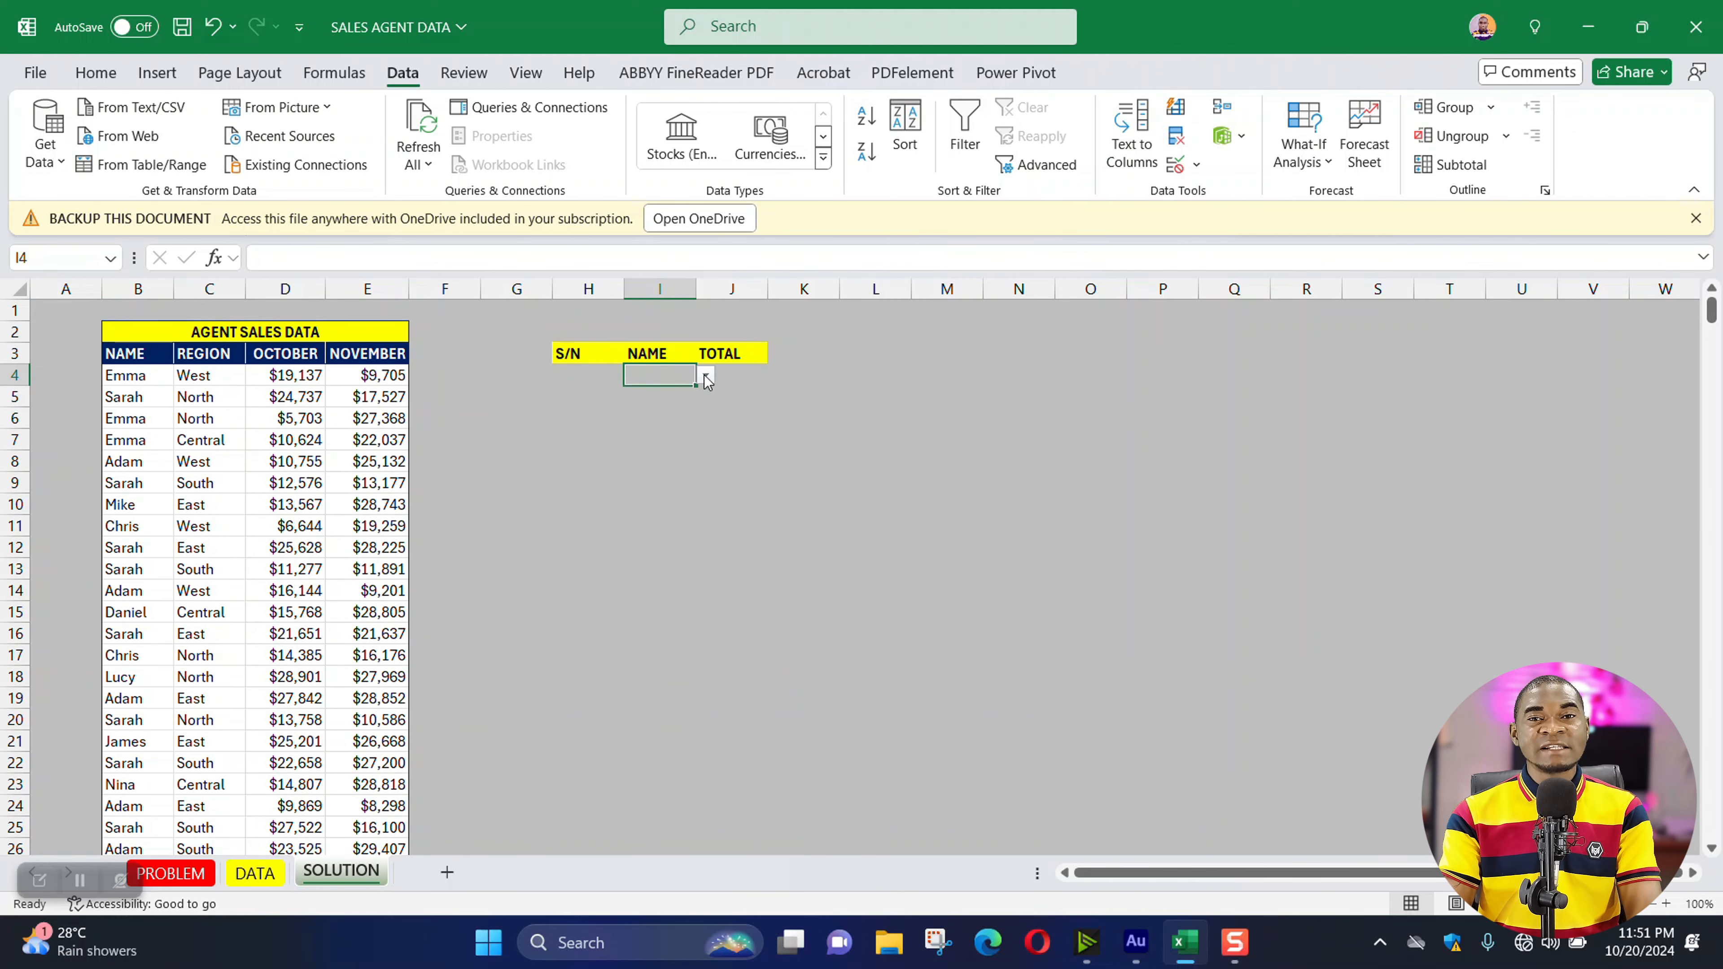
pyautogui.click(705, 375)
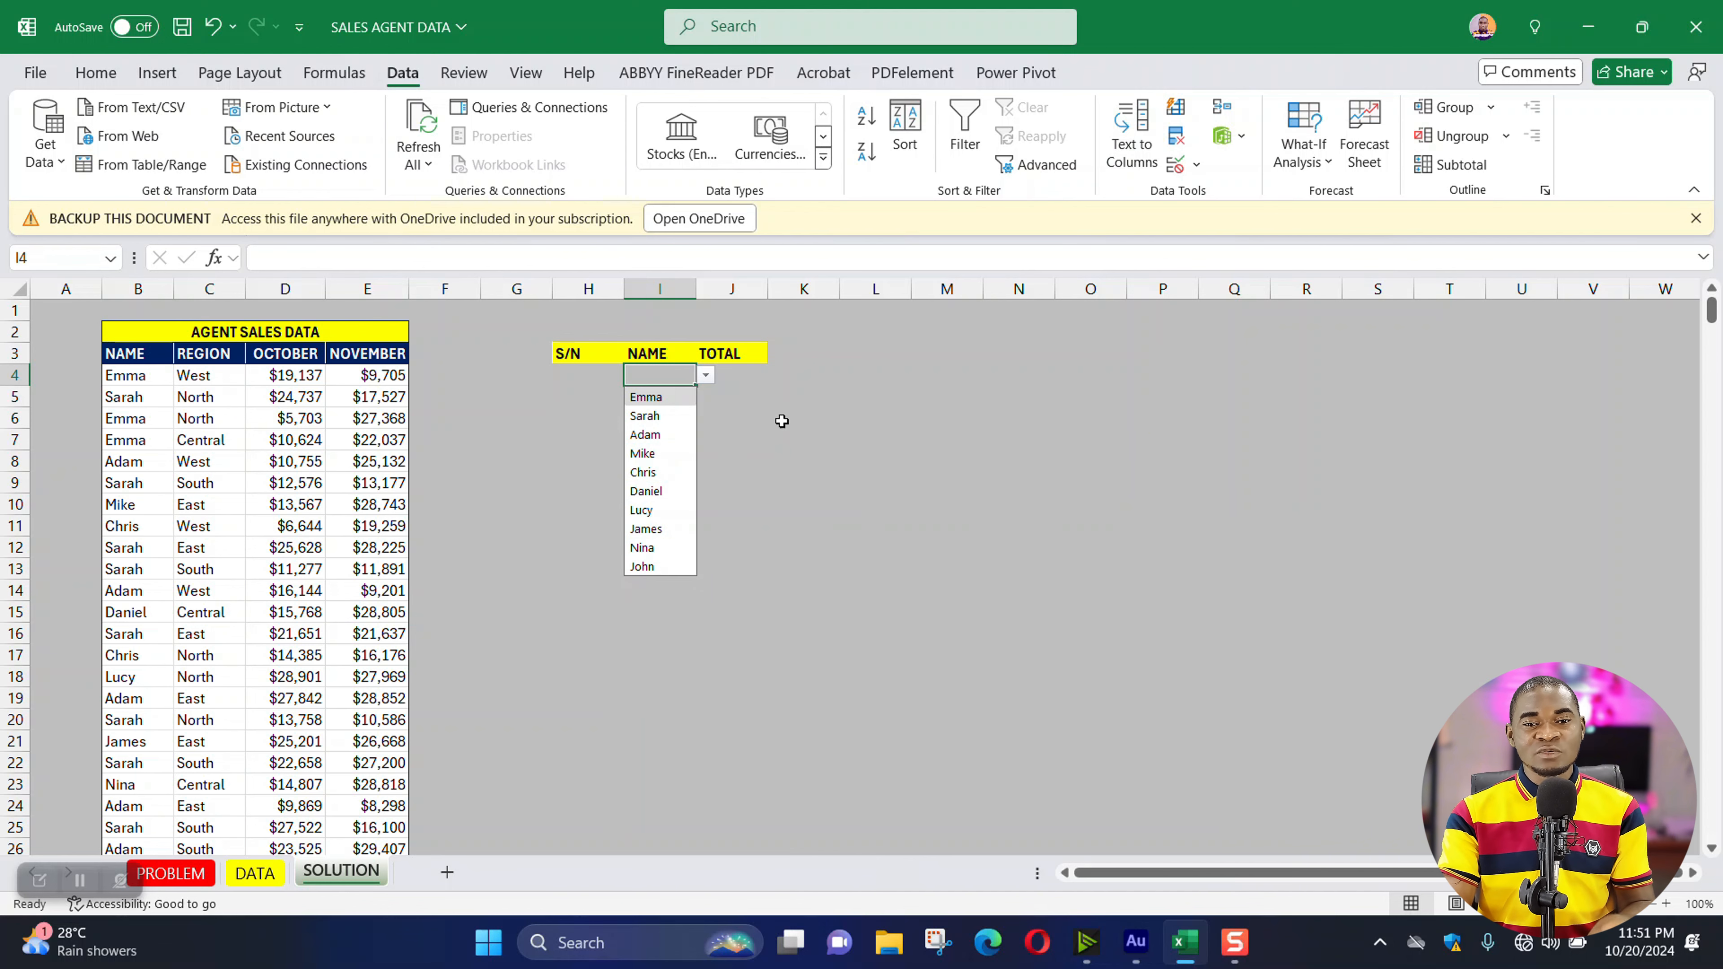
pyautogui.click(704, 373)
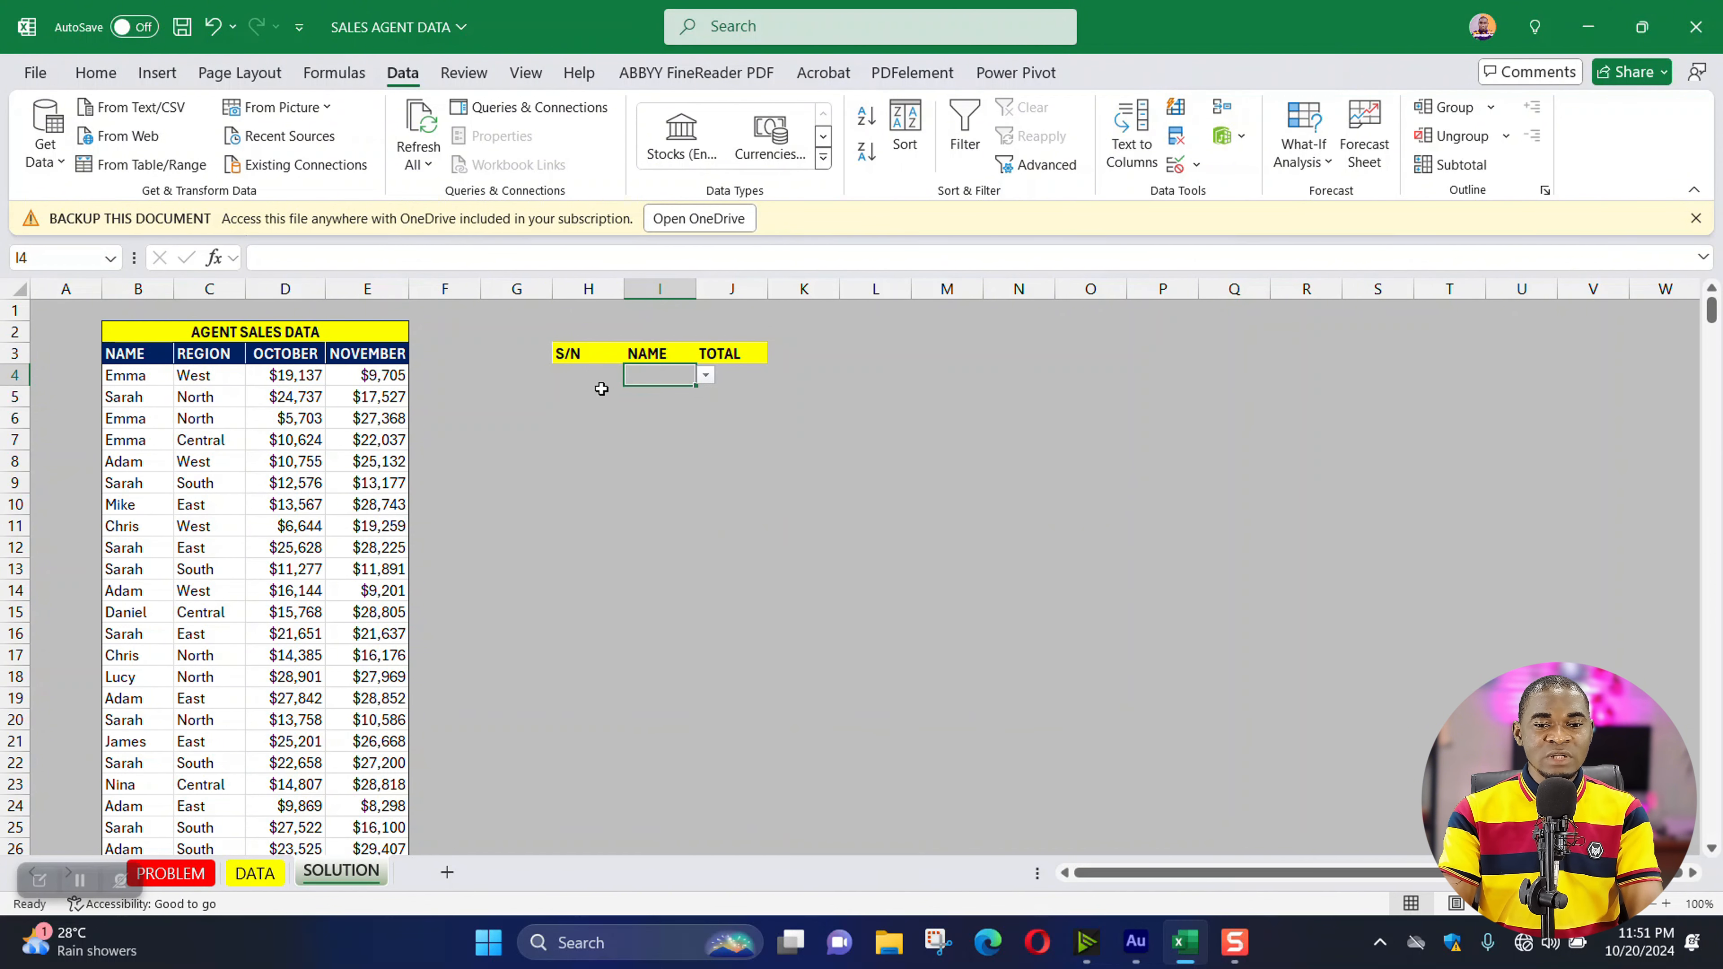
# - Number the S/N column from cell H4 with the formula =SEQUENCE(10,1)
pyautogui.click(589, 376)
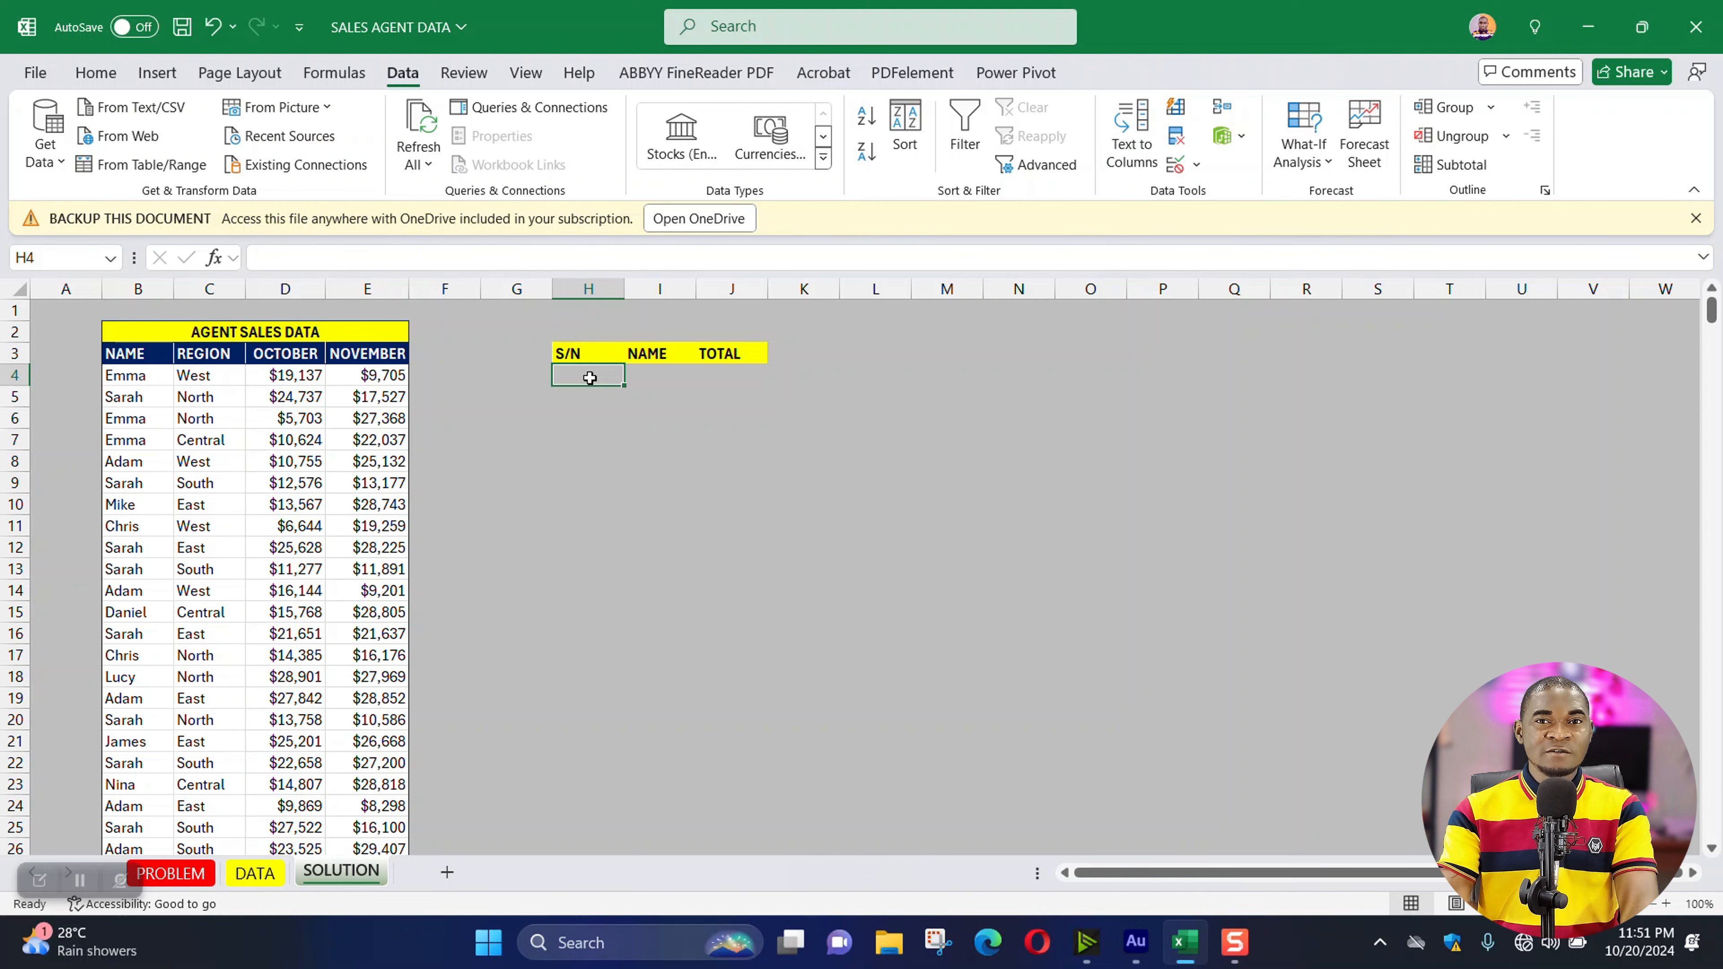
pyautogui.write('=SEQU')
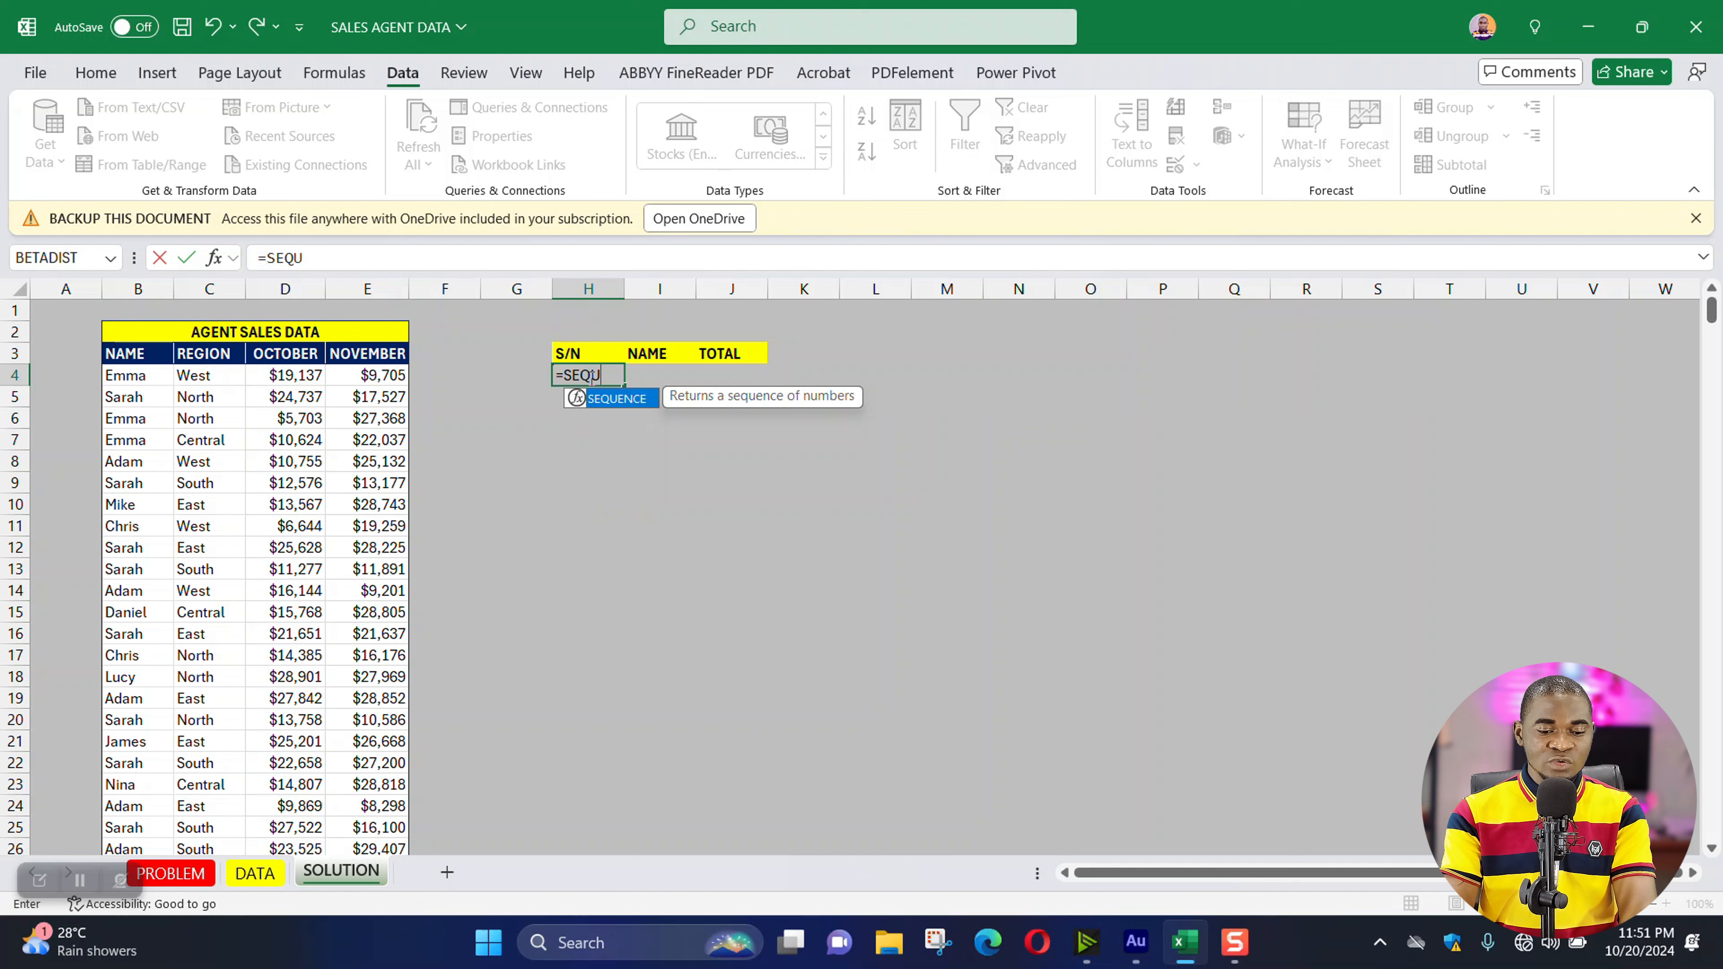
pyautogui.press('Tab')
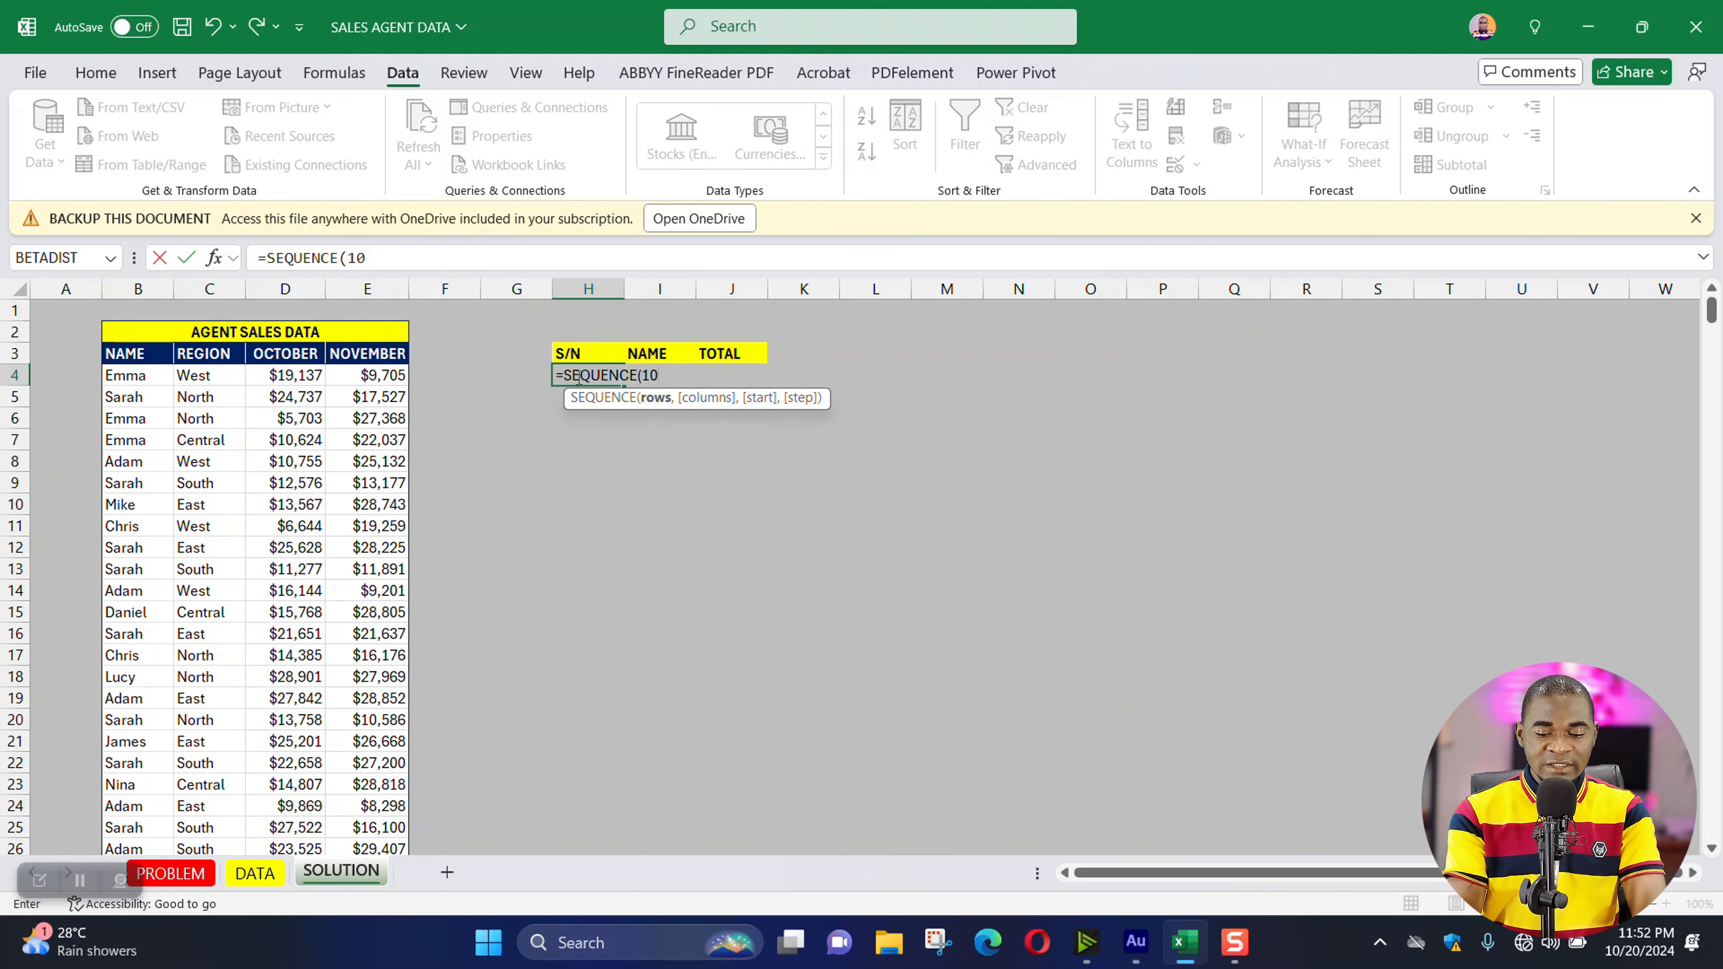
pyautogui.write('10,')
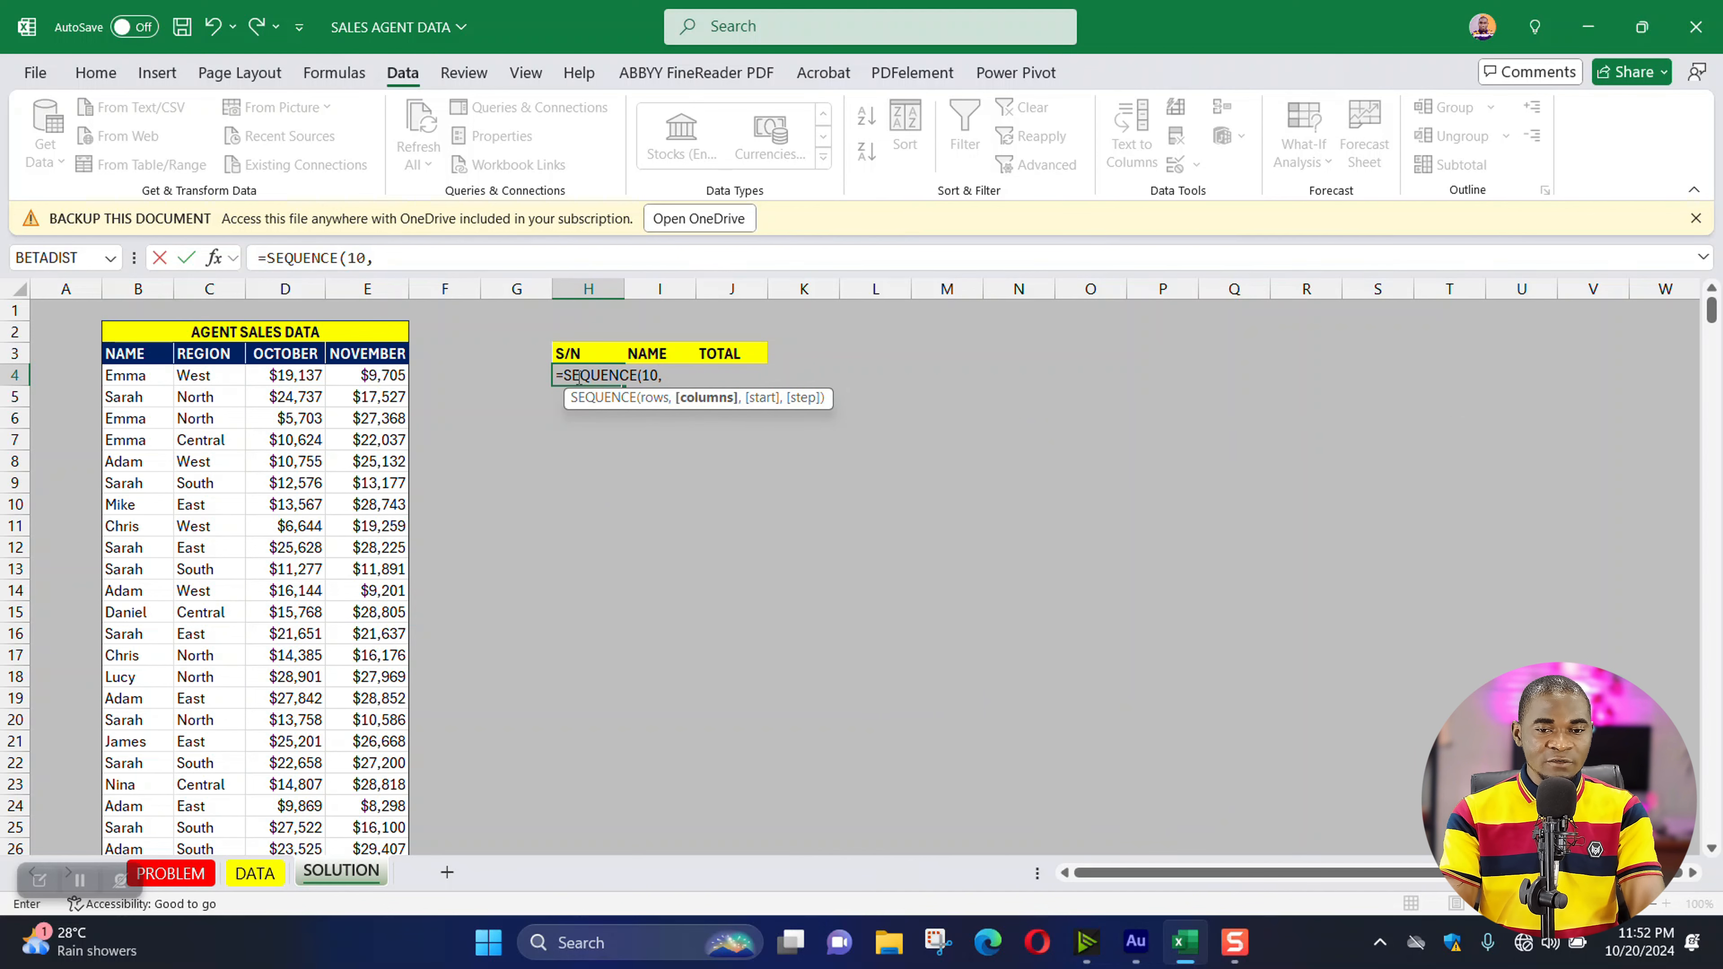
pyautogui.write('1)')
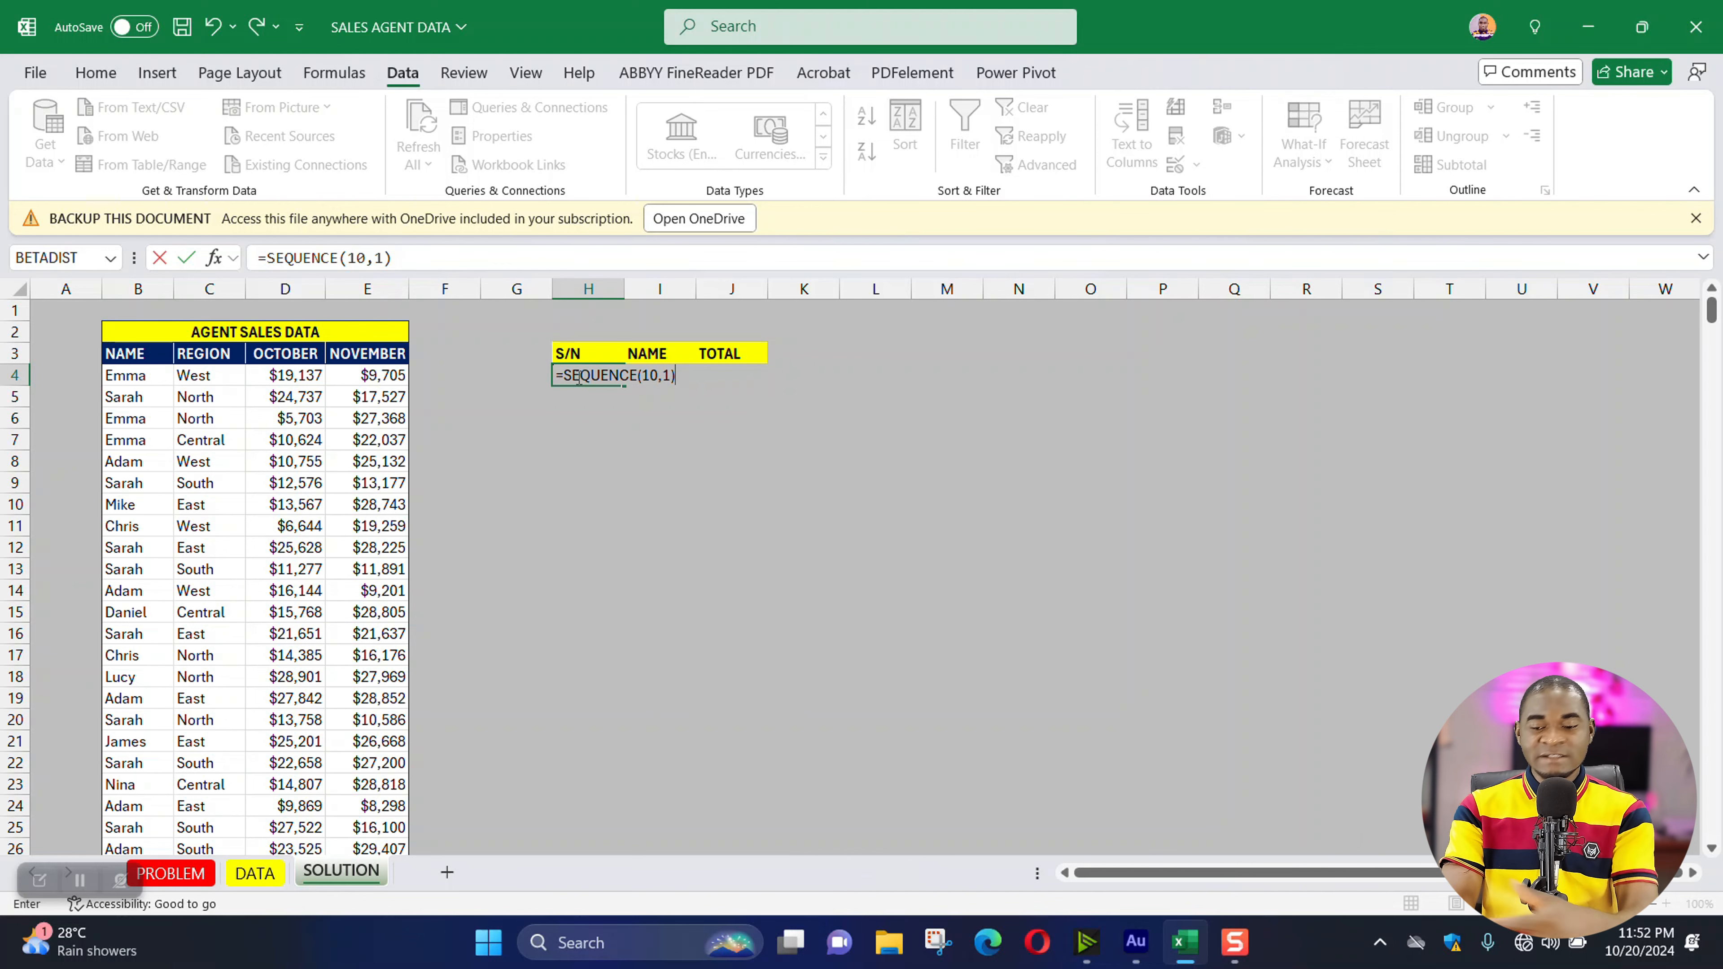
pyautogui.press('Return')
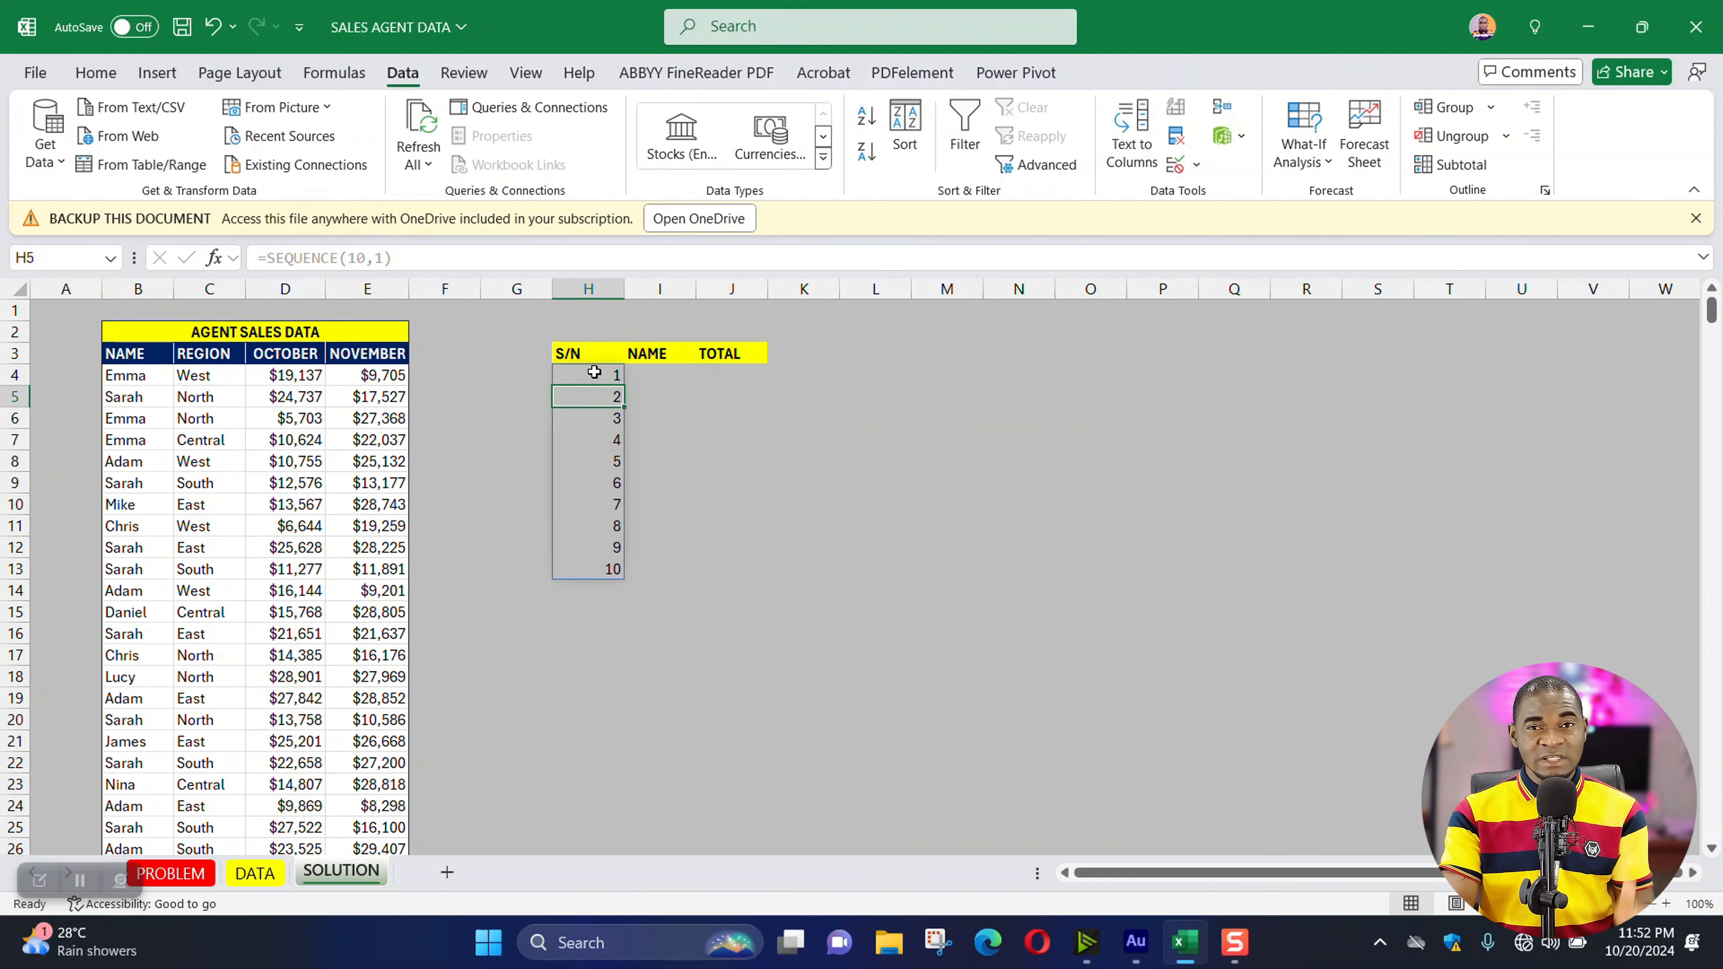
# - Copy the validated cell I4 and paste it into I5:I13 of the NAME column
pyautogui.click(647, 372)
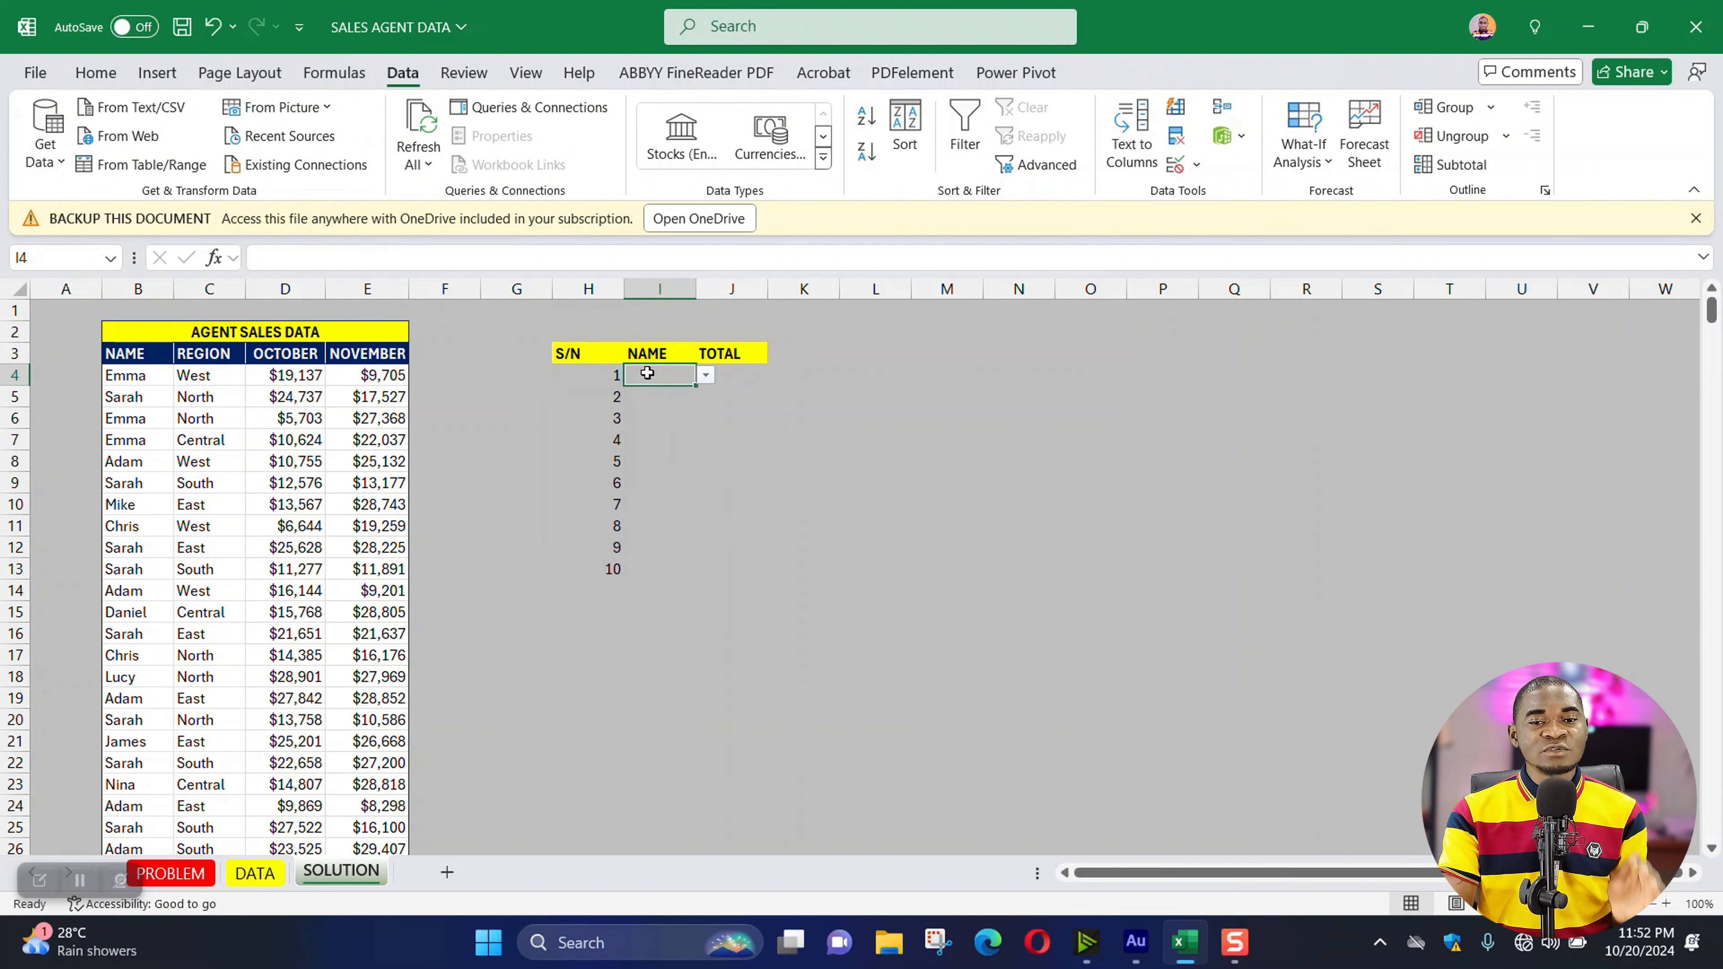
pyautogui.click(705, 375)
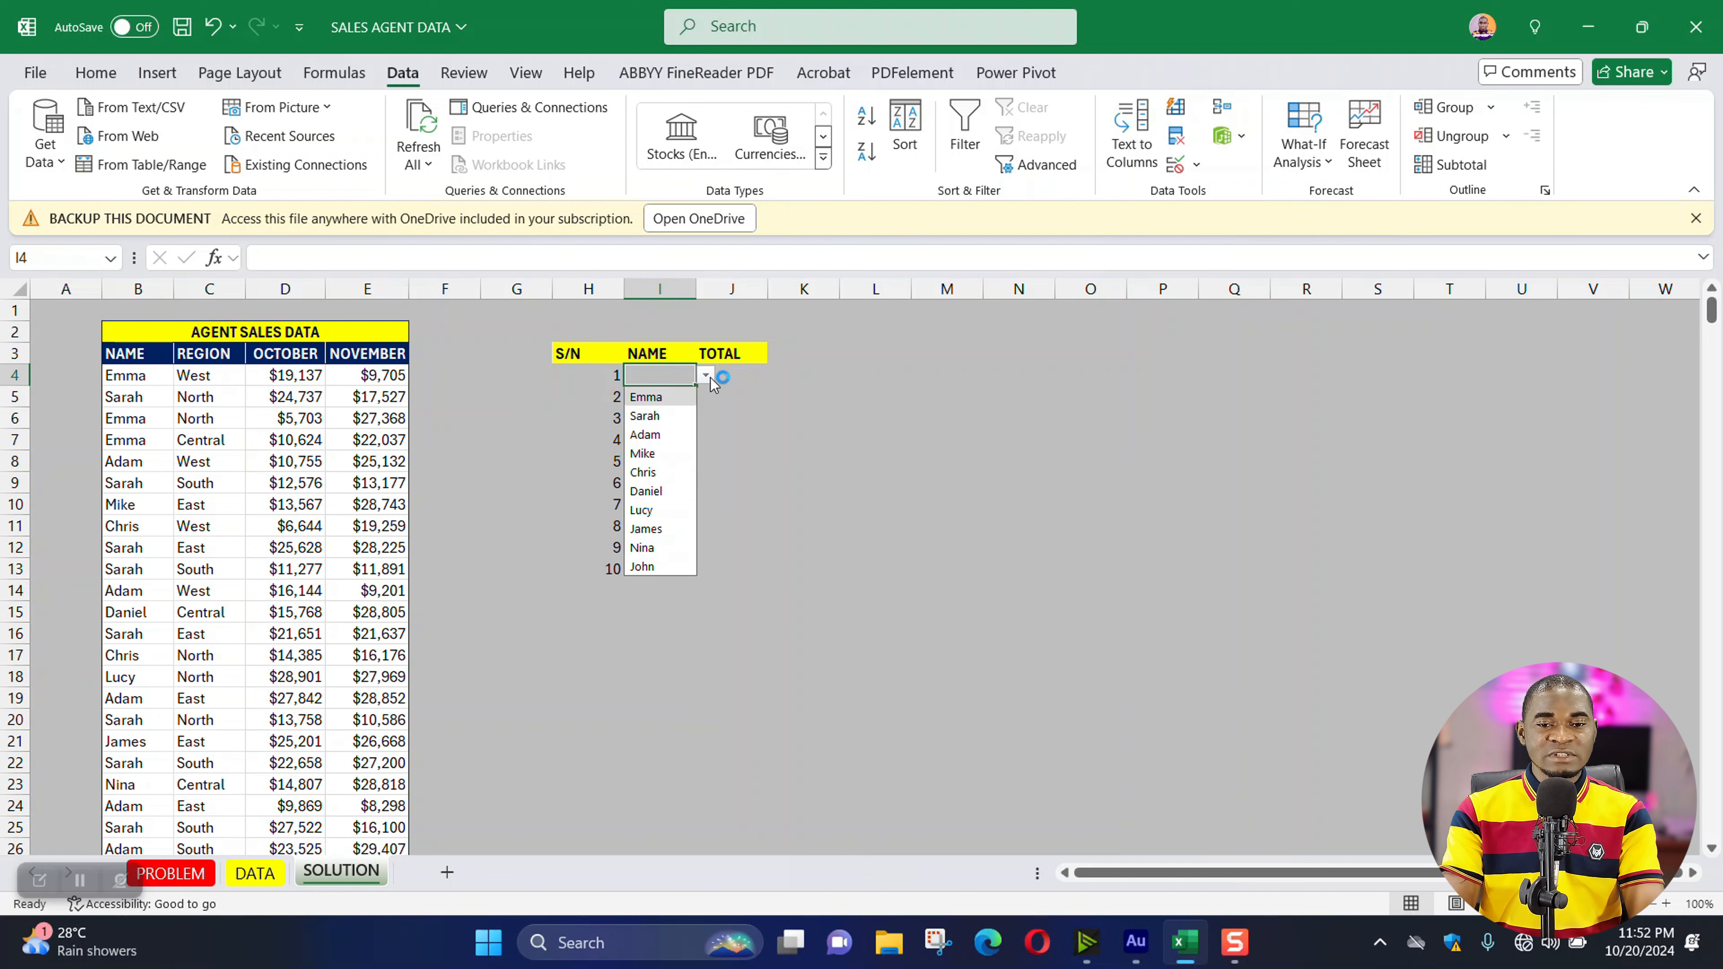
pyautogui.click(705, 374)
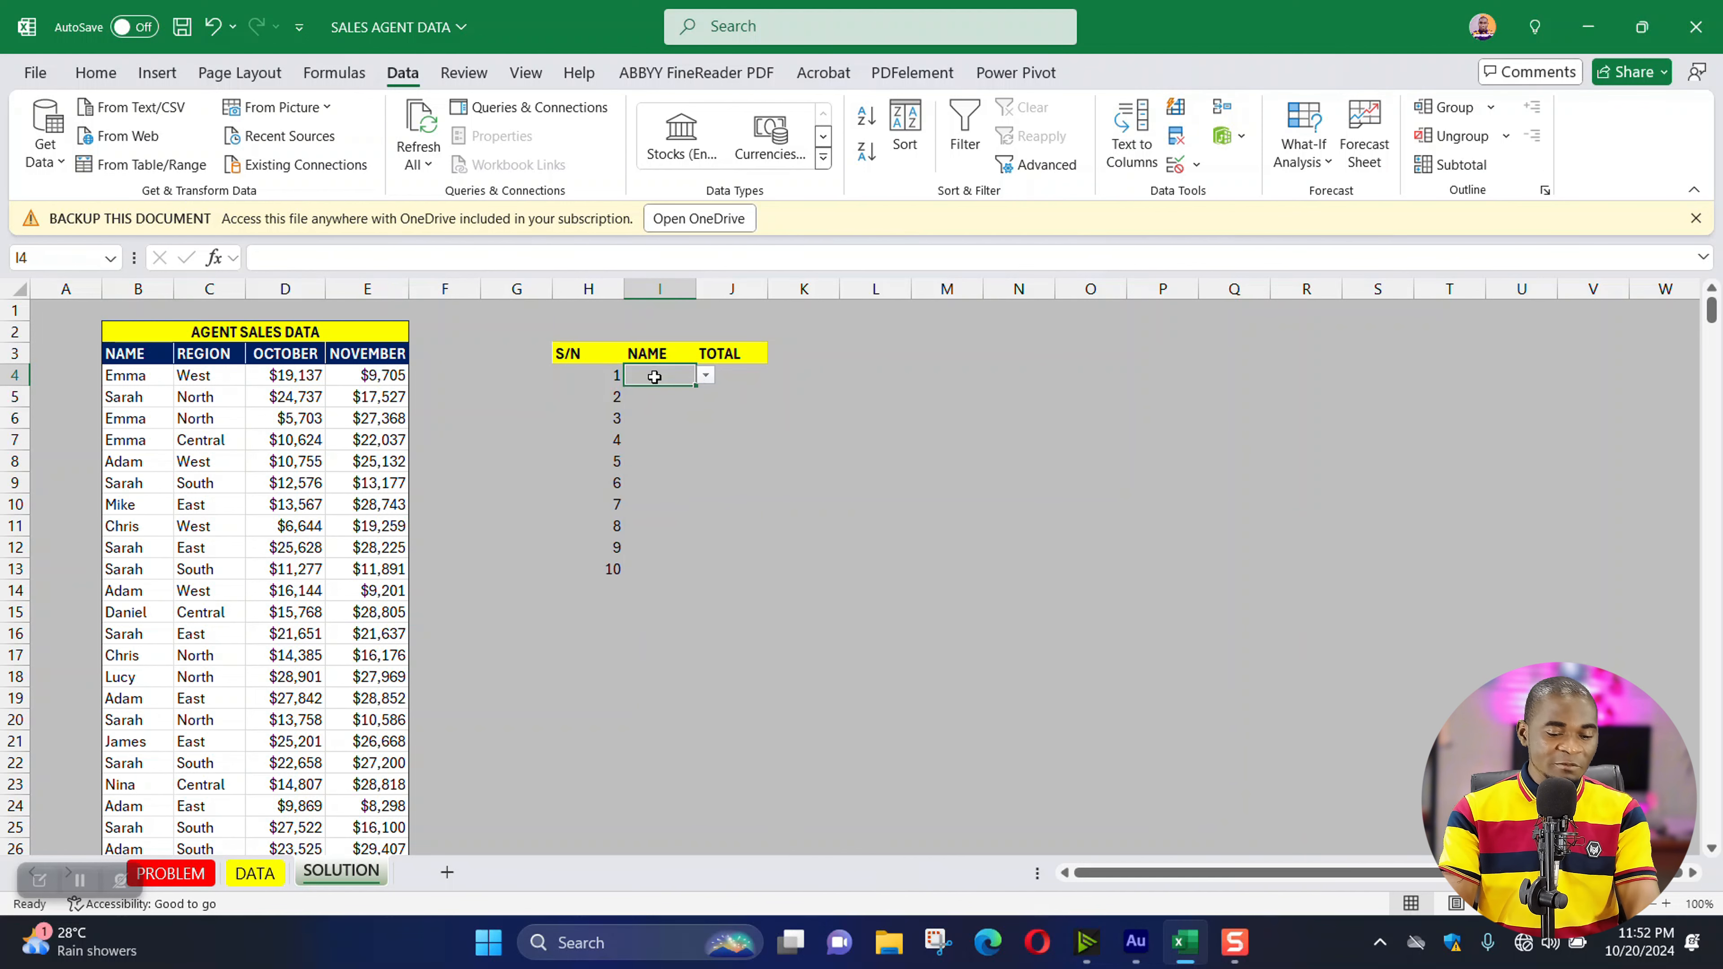
pyautogui.hotkey('ctrl', 'c')
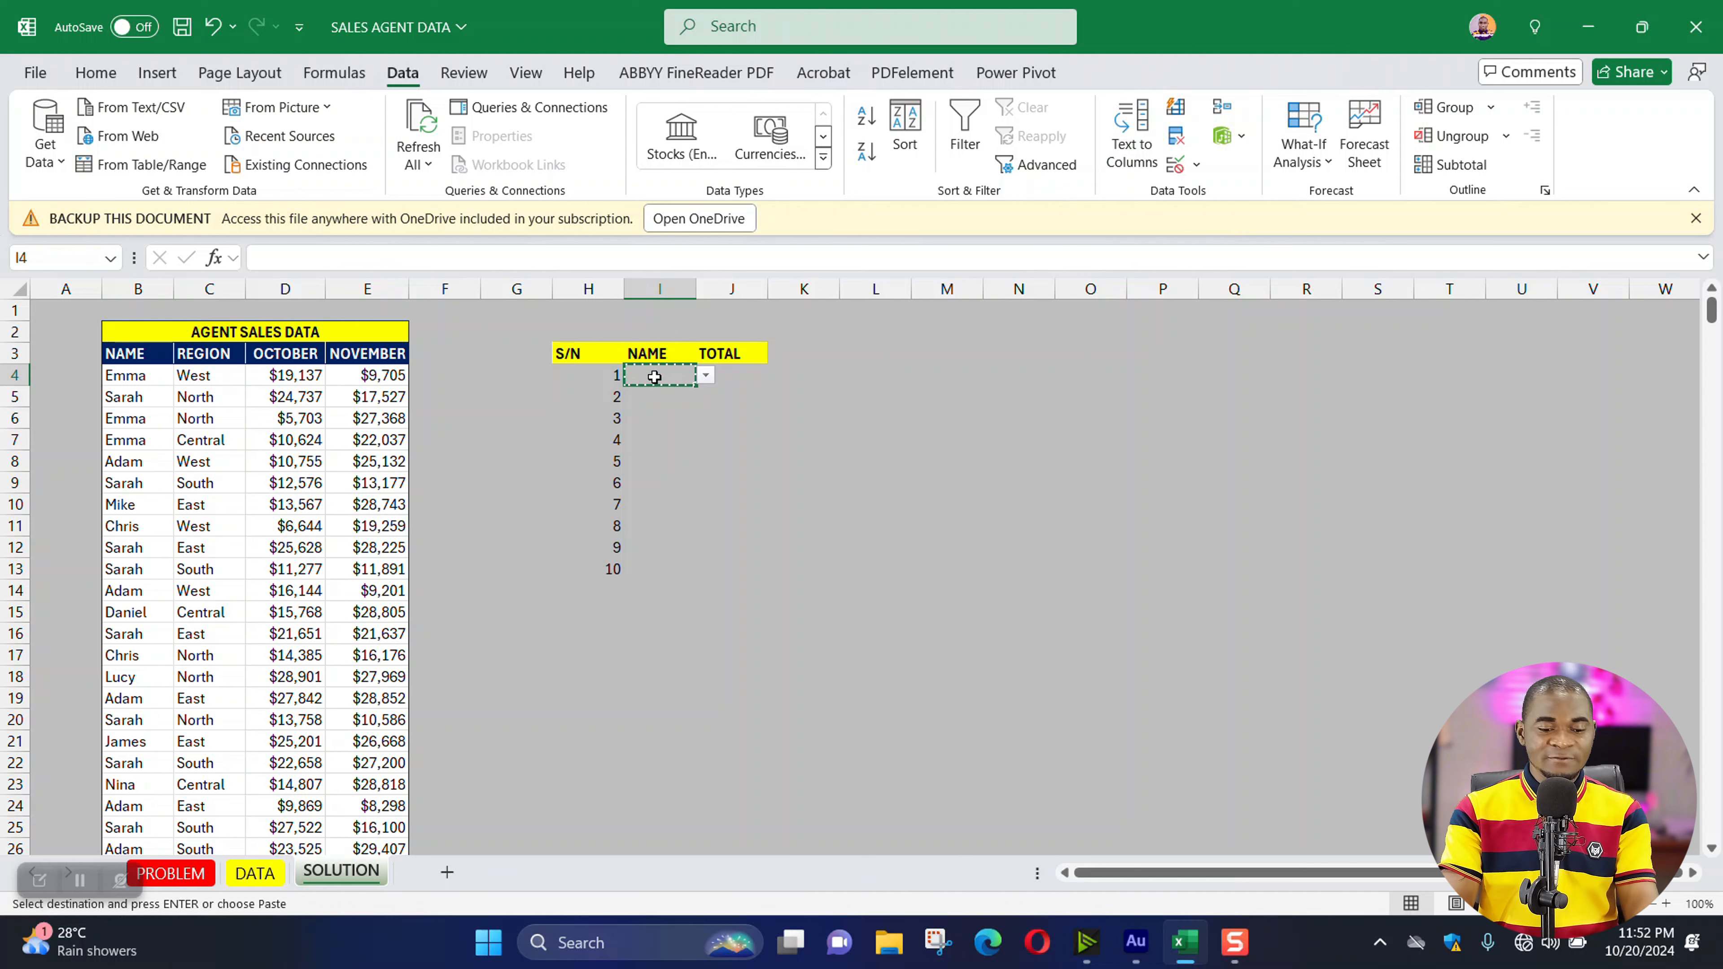
pyautogui.moveTo(656, 401); pyautogui.dragTo(654, 578)
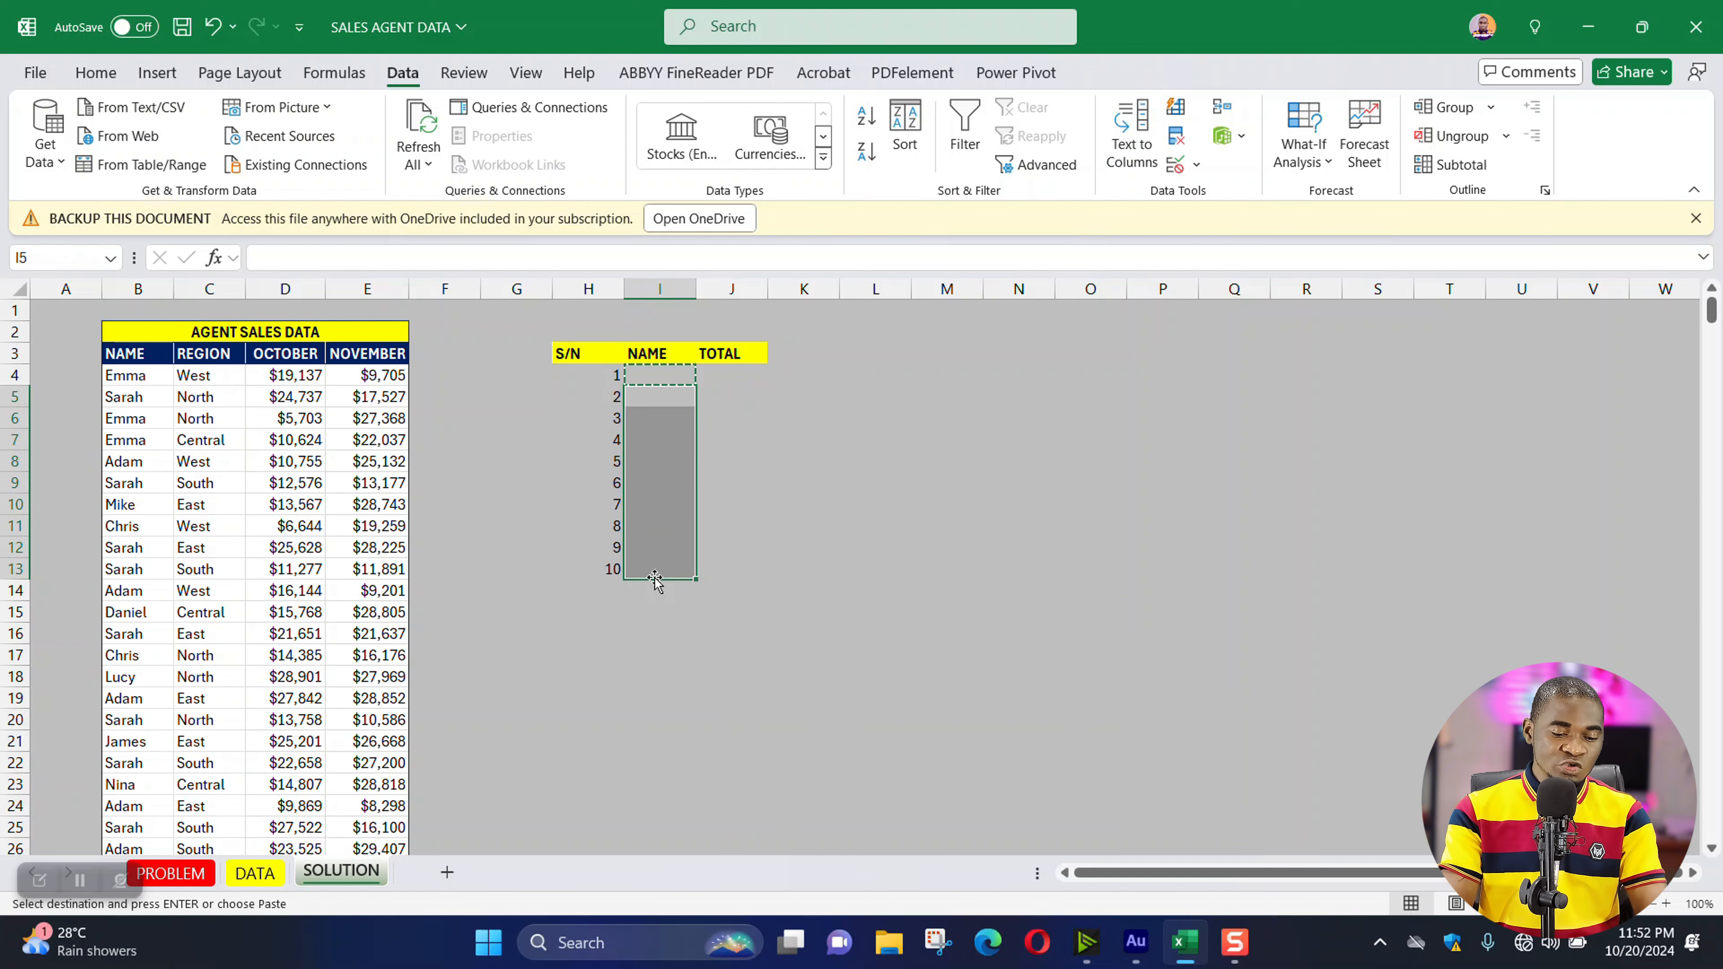
pyautogui.hotkey('ctrl', 'v')
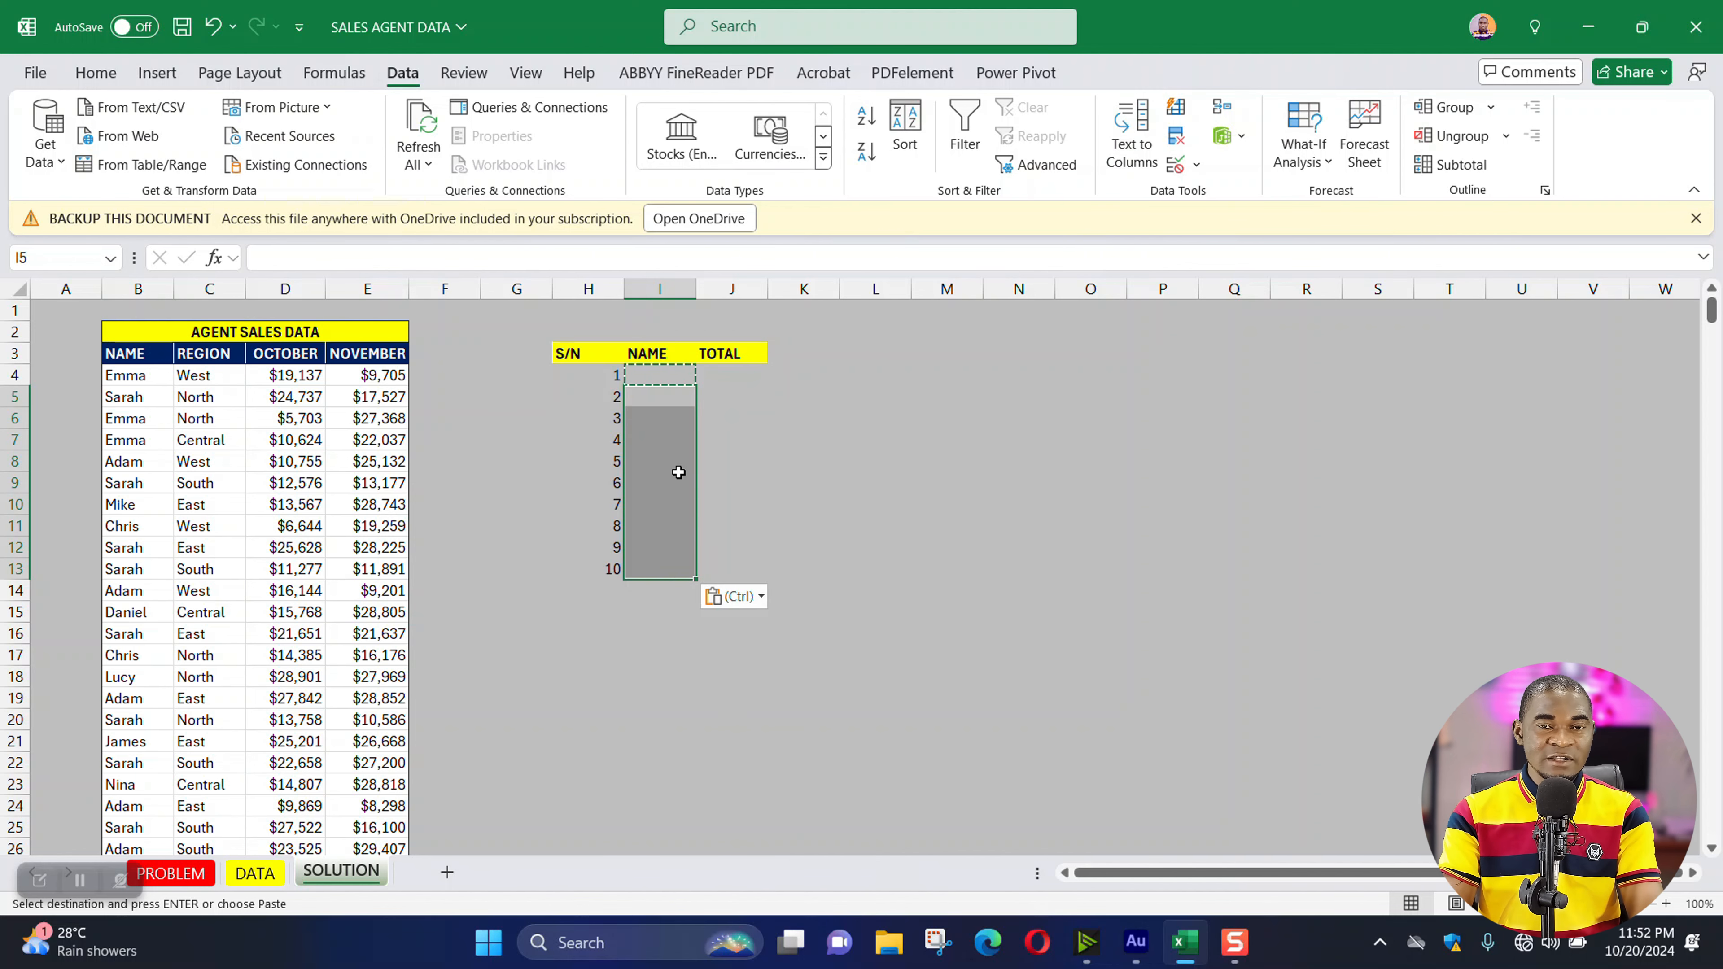
# - Paste only the data validation from the copied cell I4 into I5:I13 with Paste Special, and end copy mode
pyautogui.click(34, 70)
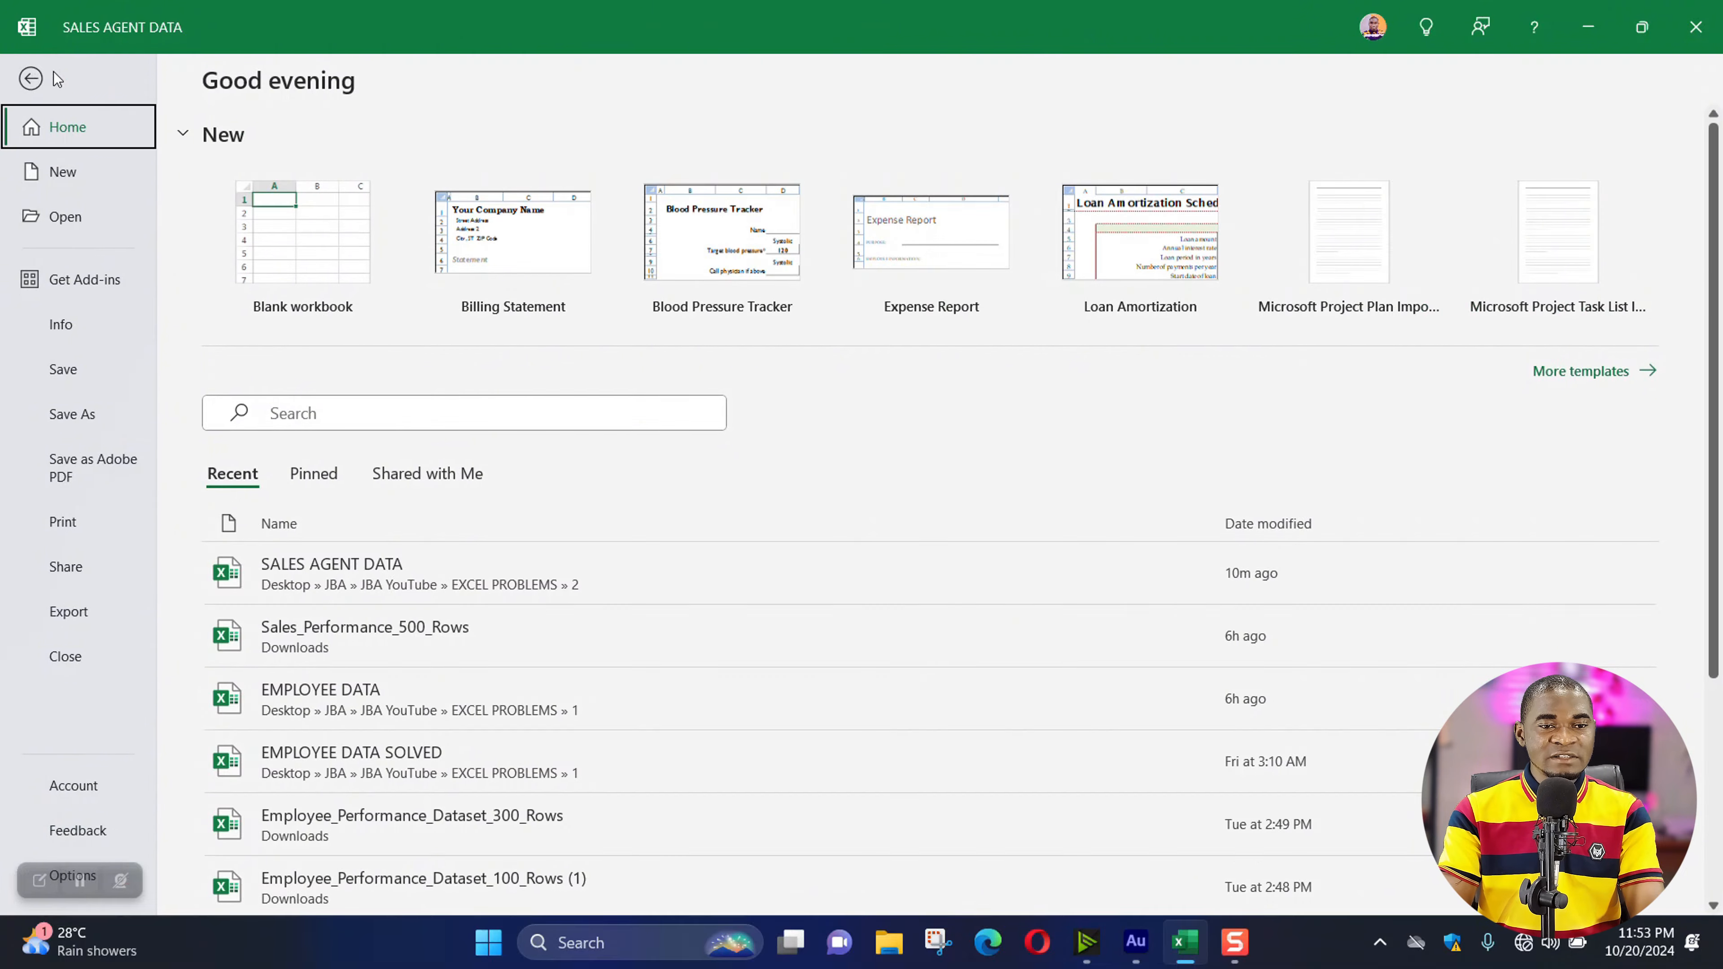
pyautogui.press('Escape')
pyautogui.click(108, 78)
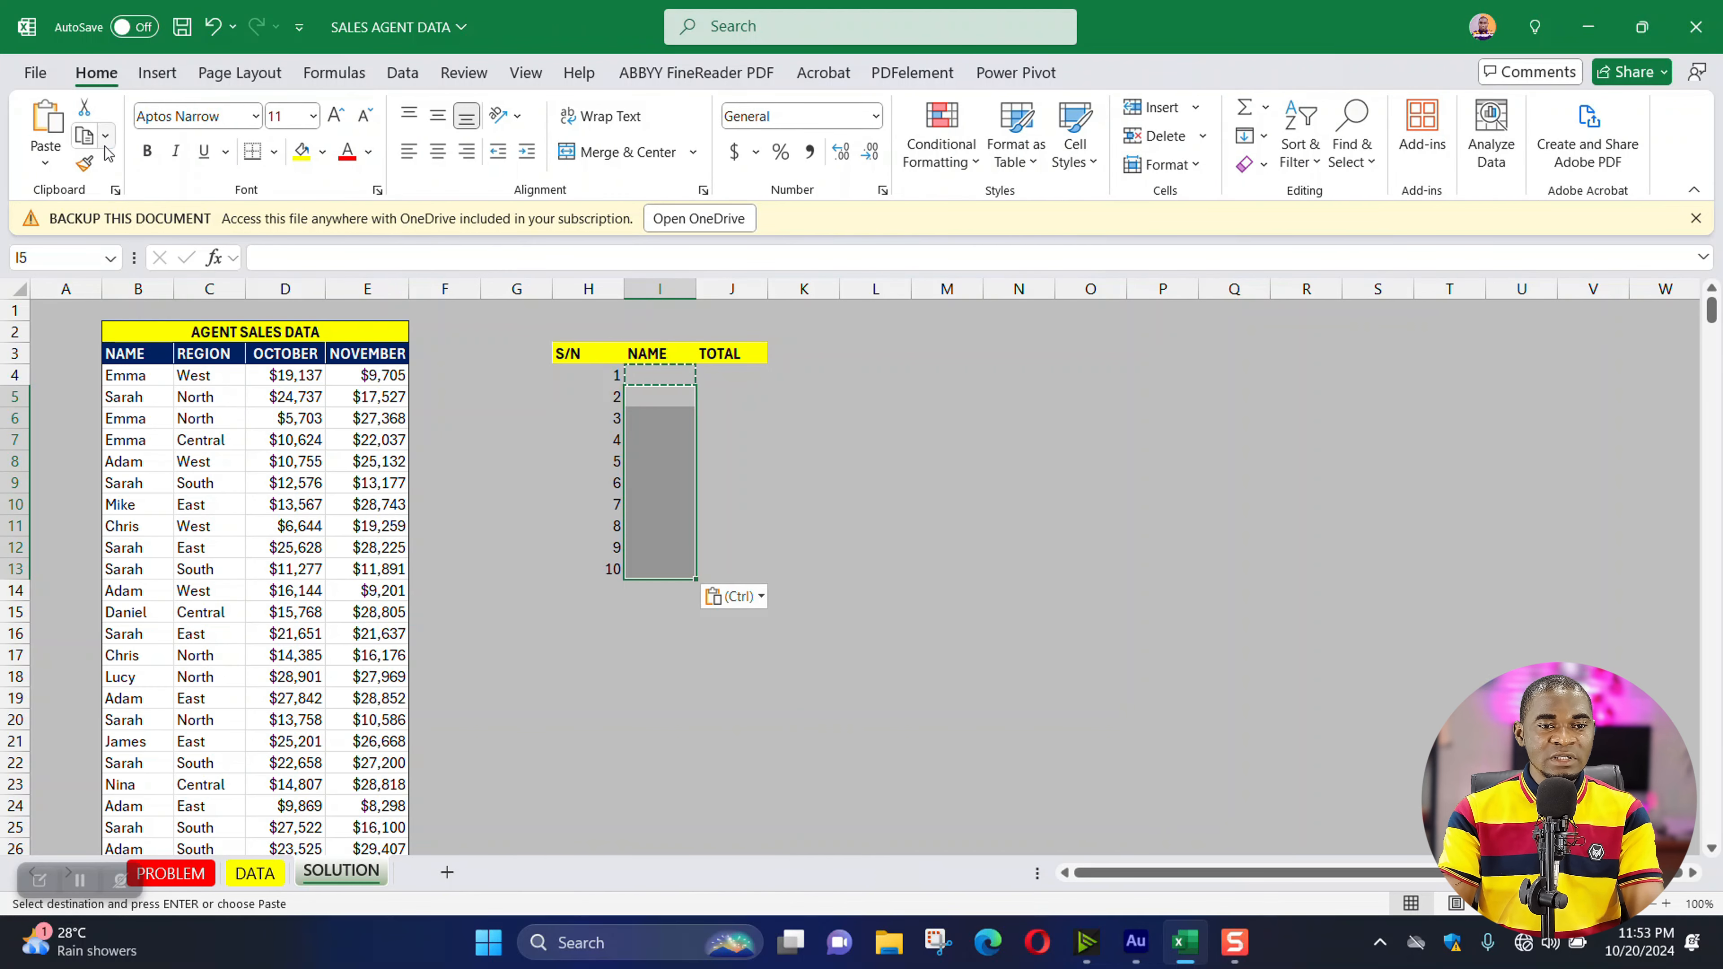
pyautogui.click(47, 164)
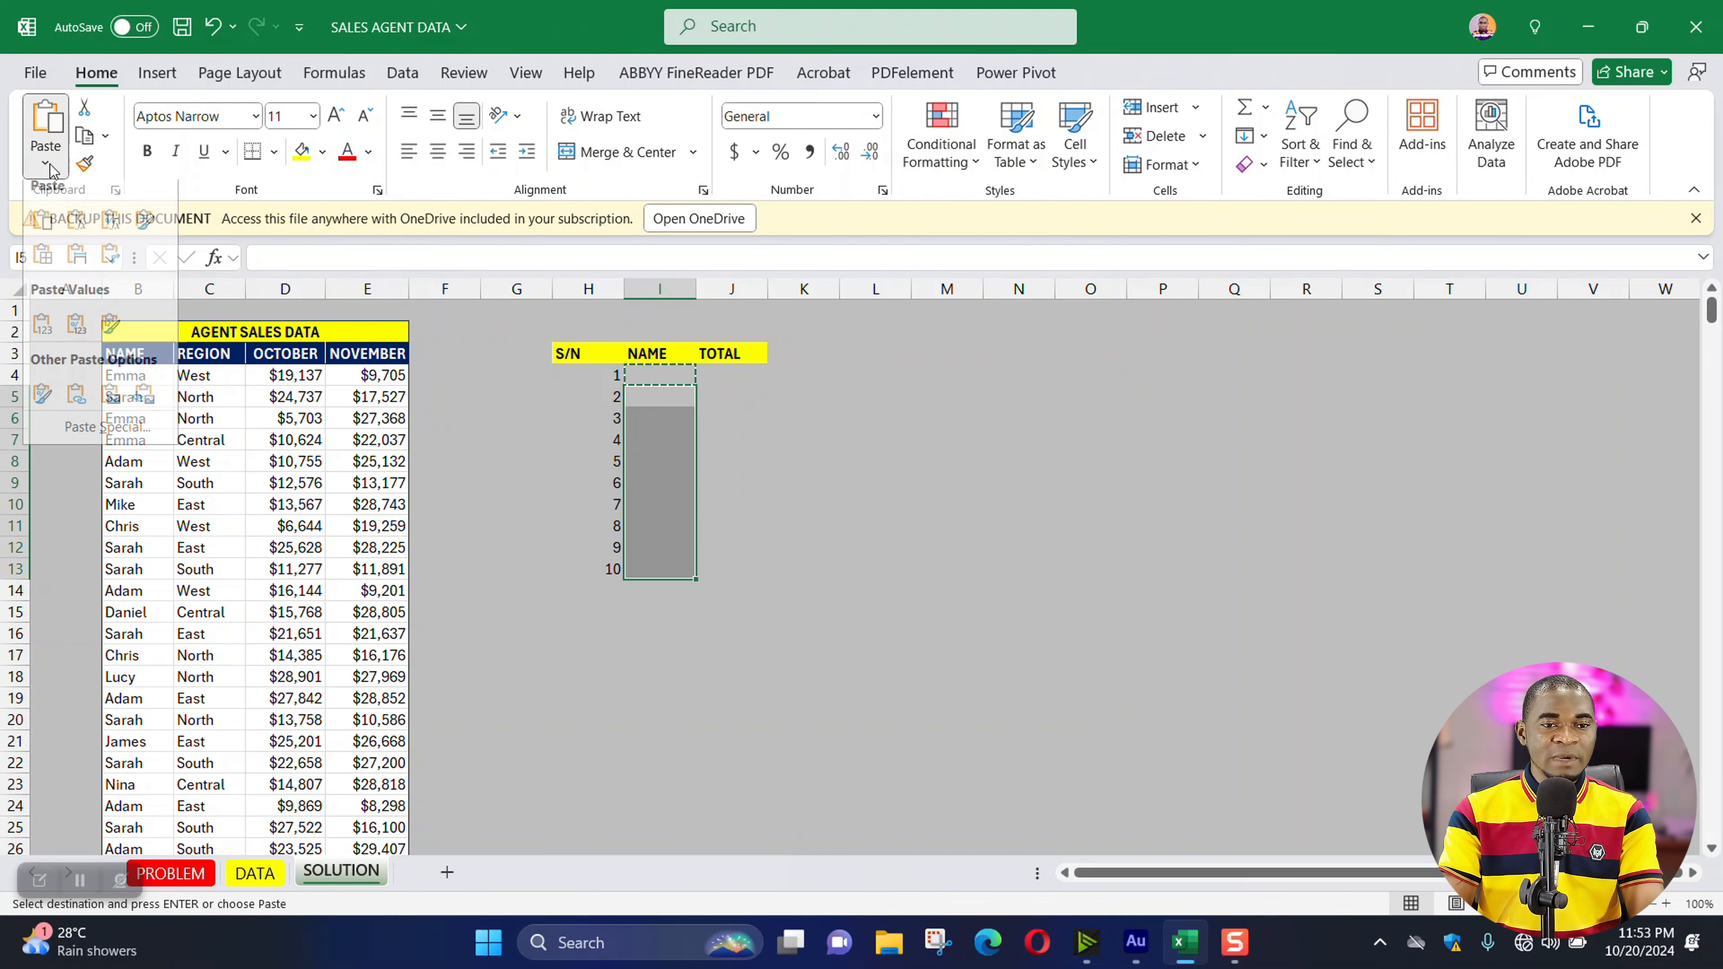
pyautogui.click(107, 427)
pyautogui.moveTo(478, 281); pyautogui.dragTo(1065, 301)
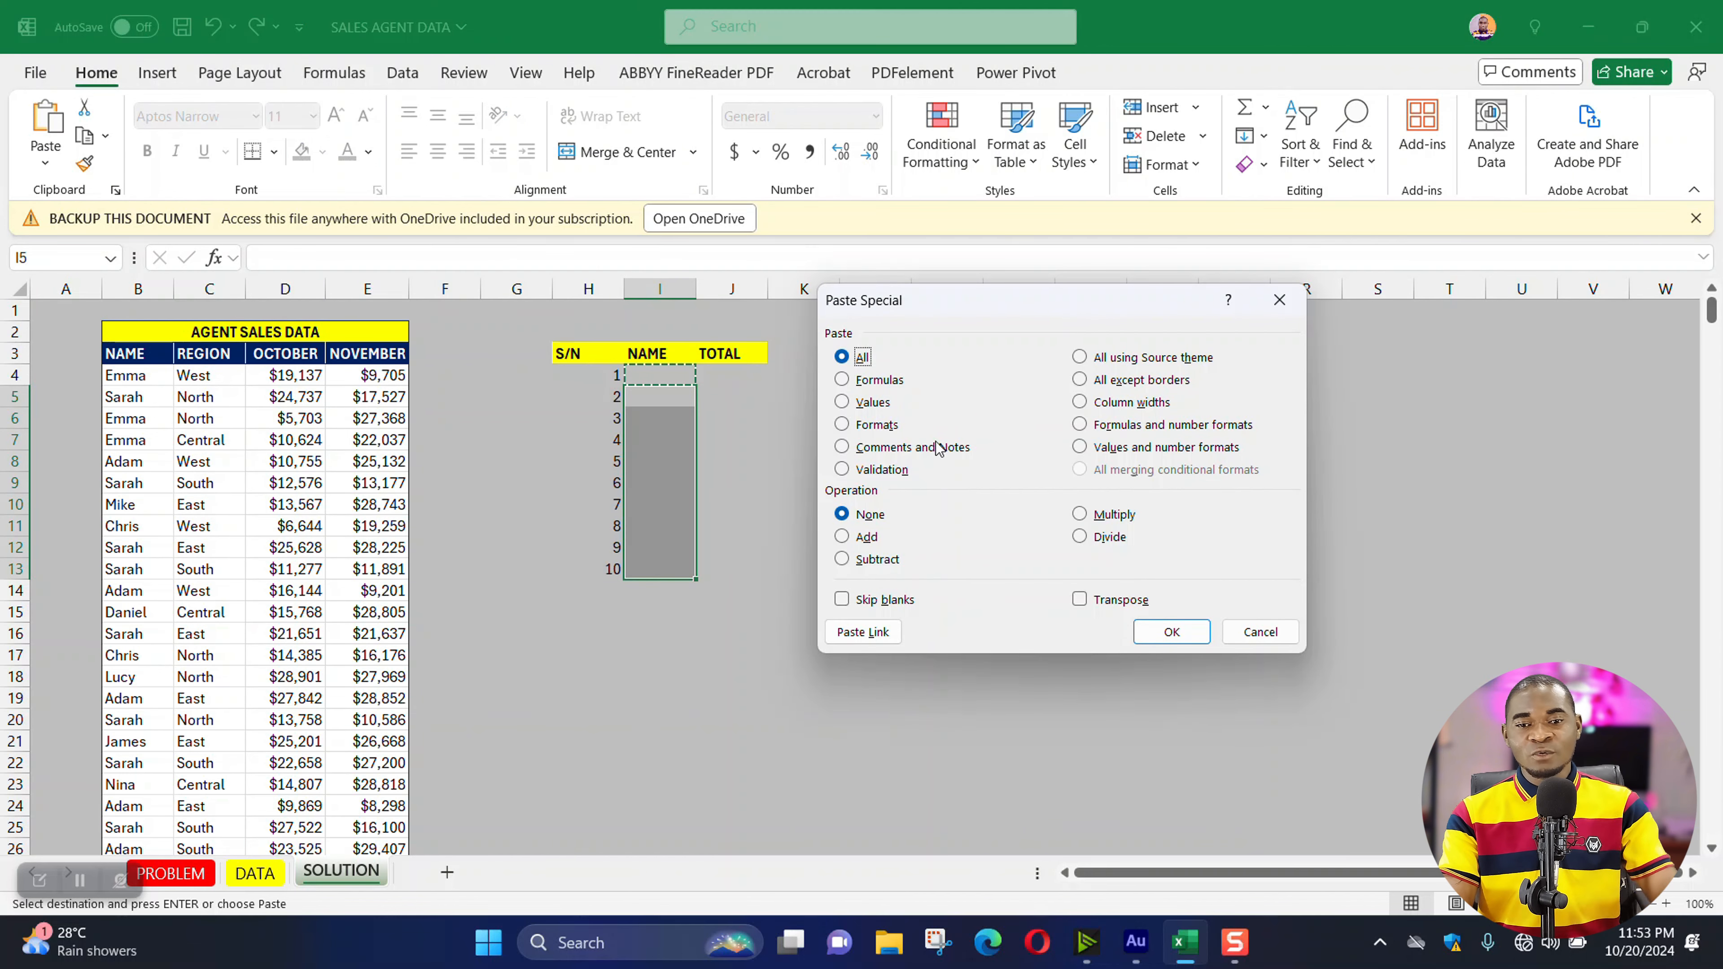
pyautogui.click(865, 470)
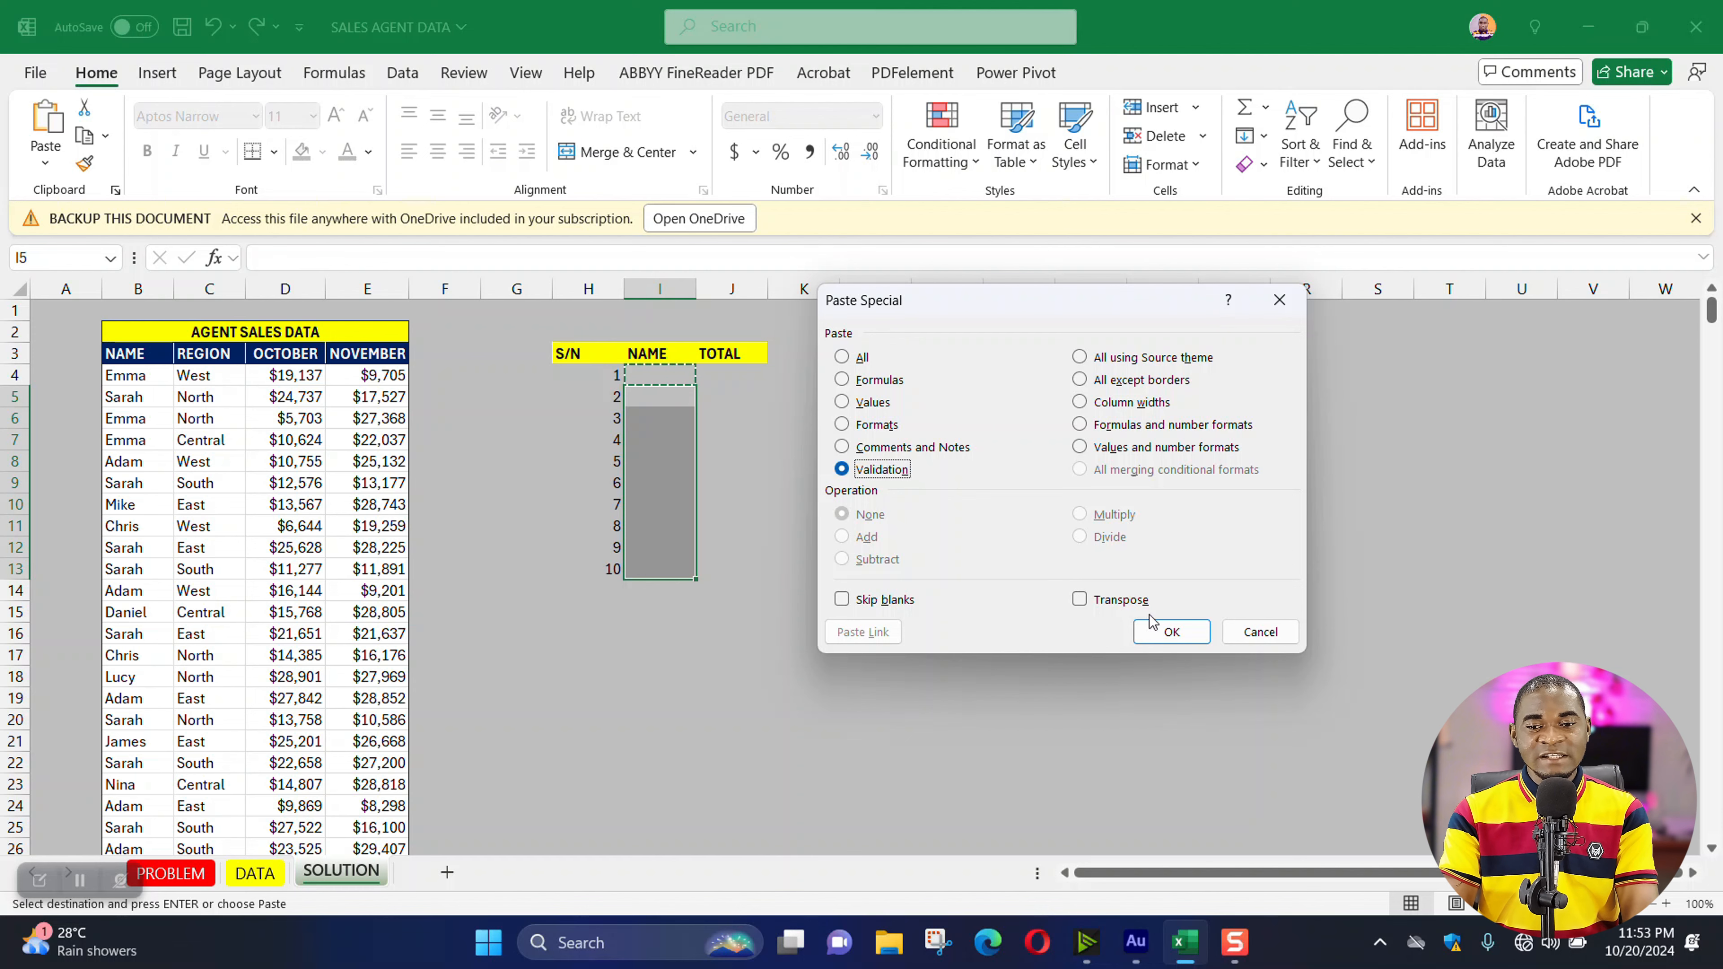
pyautogui.click(1171, 631)
pyautogui.click(924, 550)
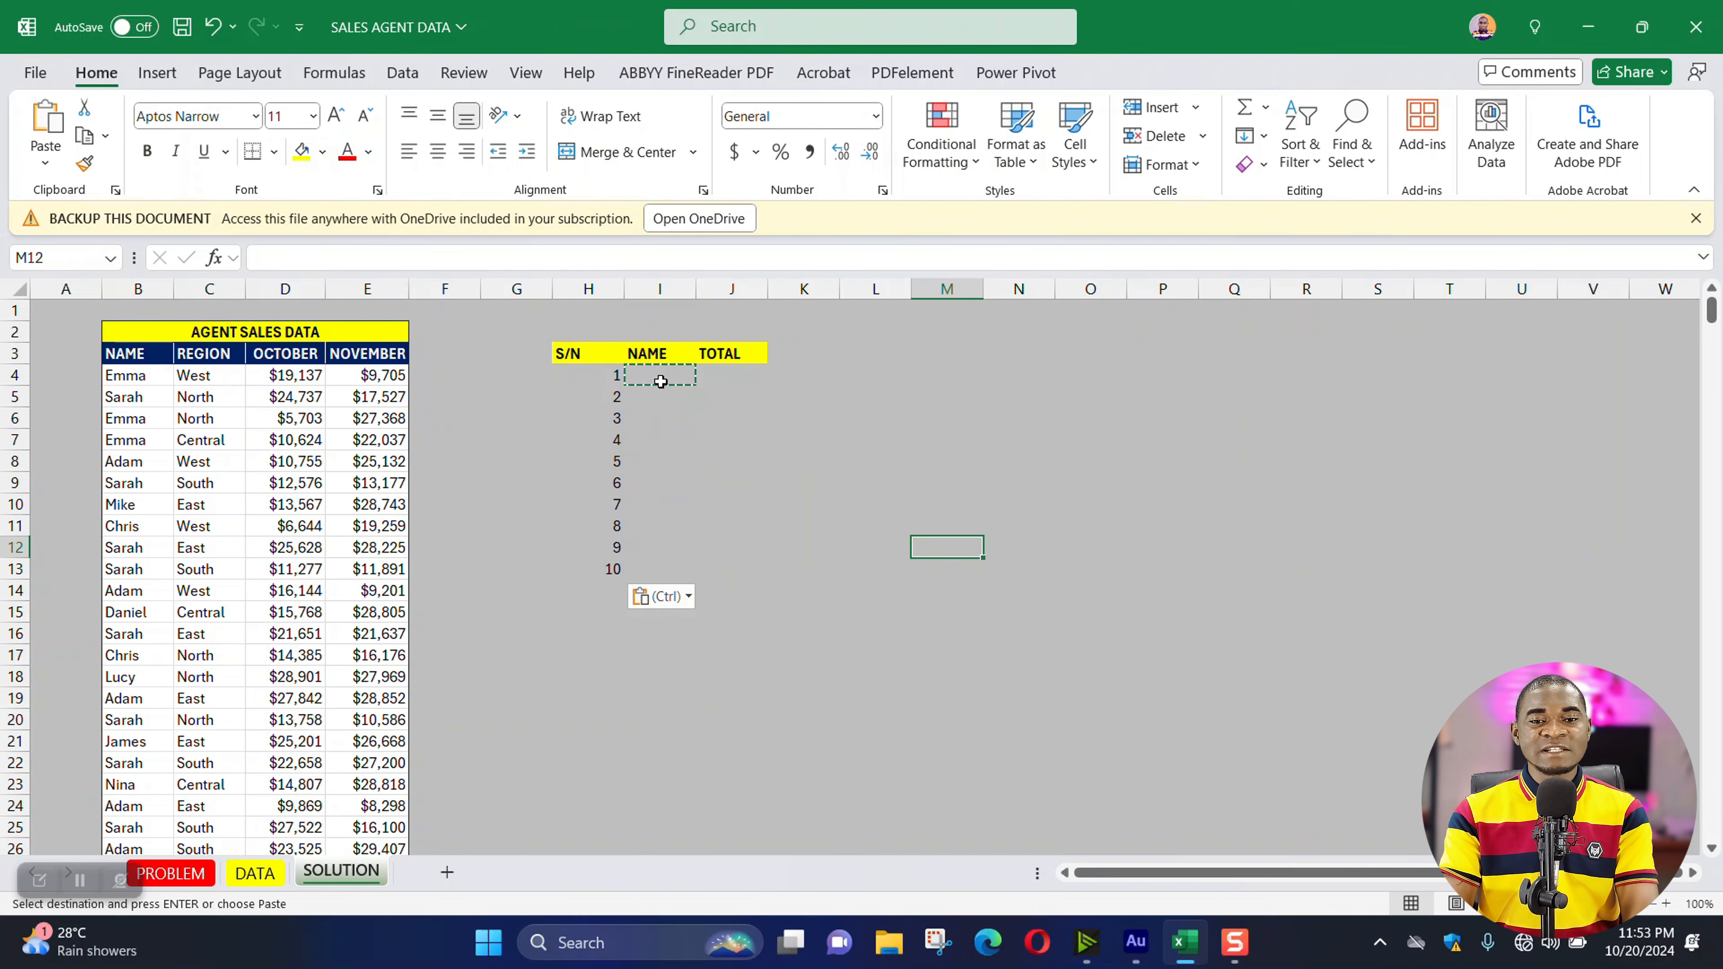
pyautogui.doubleClick(787, 420)
pyautogui.press('Return')
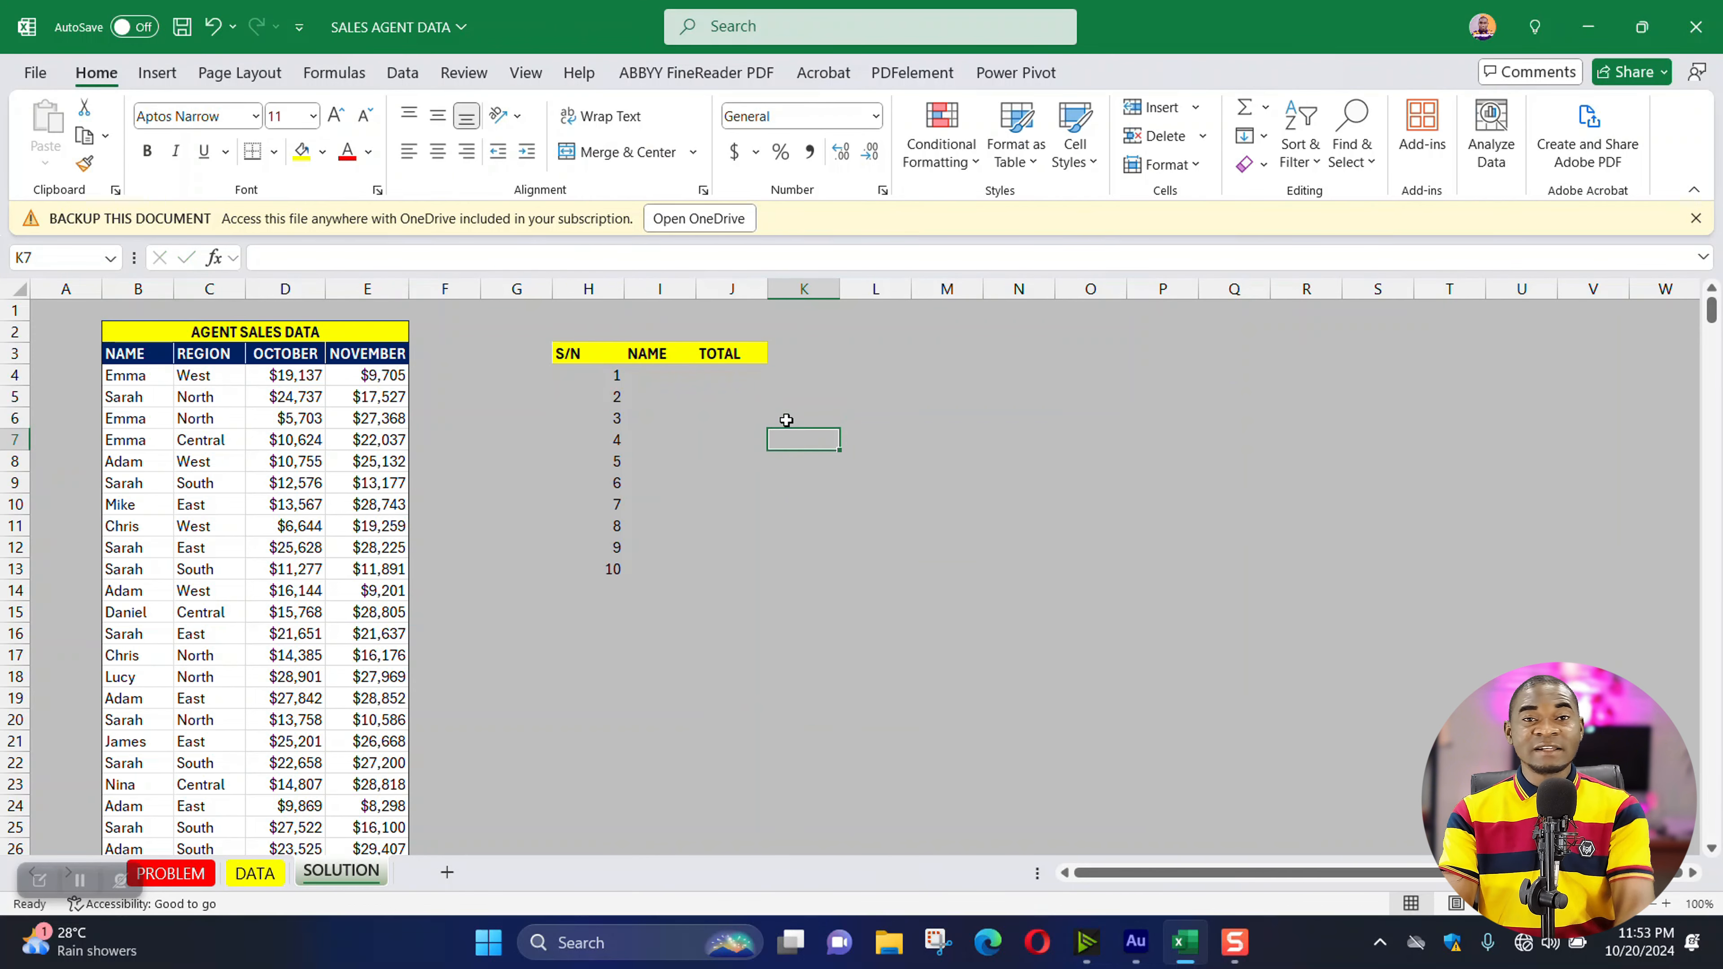
# - Fill I4:I6 from their drop-downs with the first three agents, in the order the list shows them
pyautogui.click(654, 377)
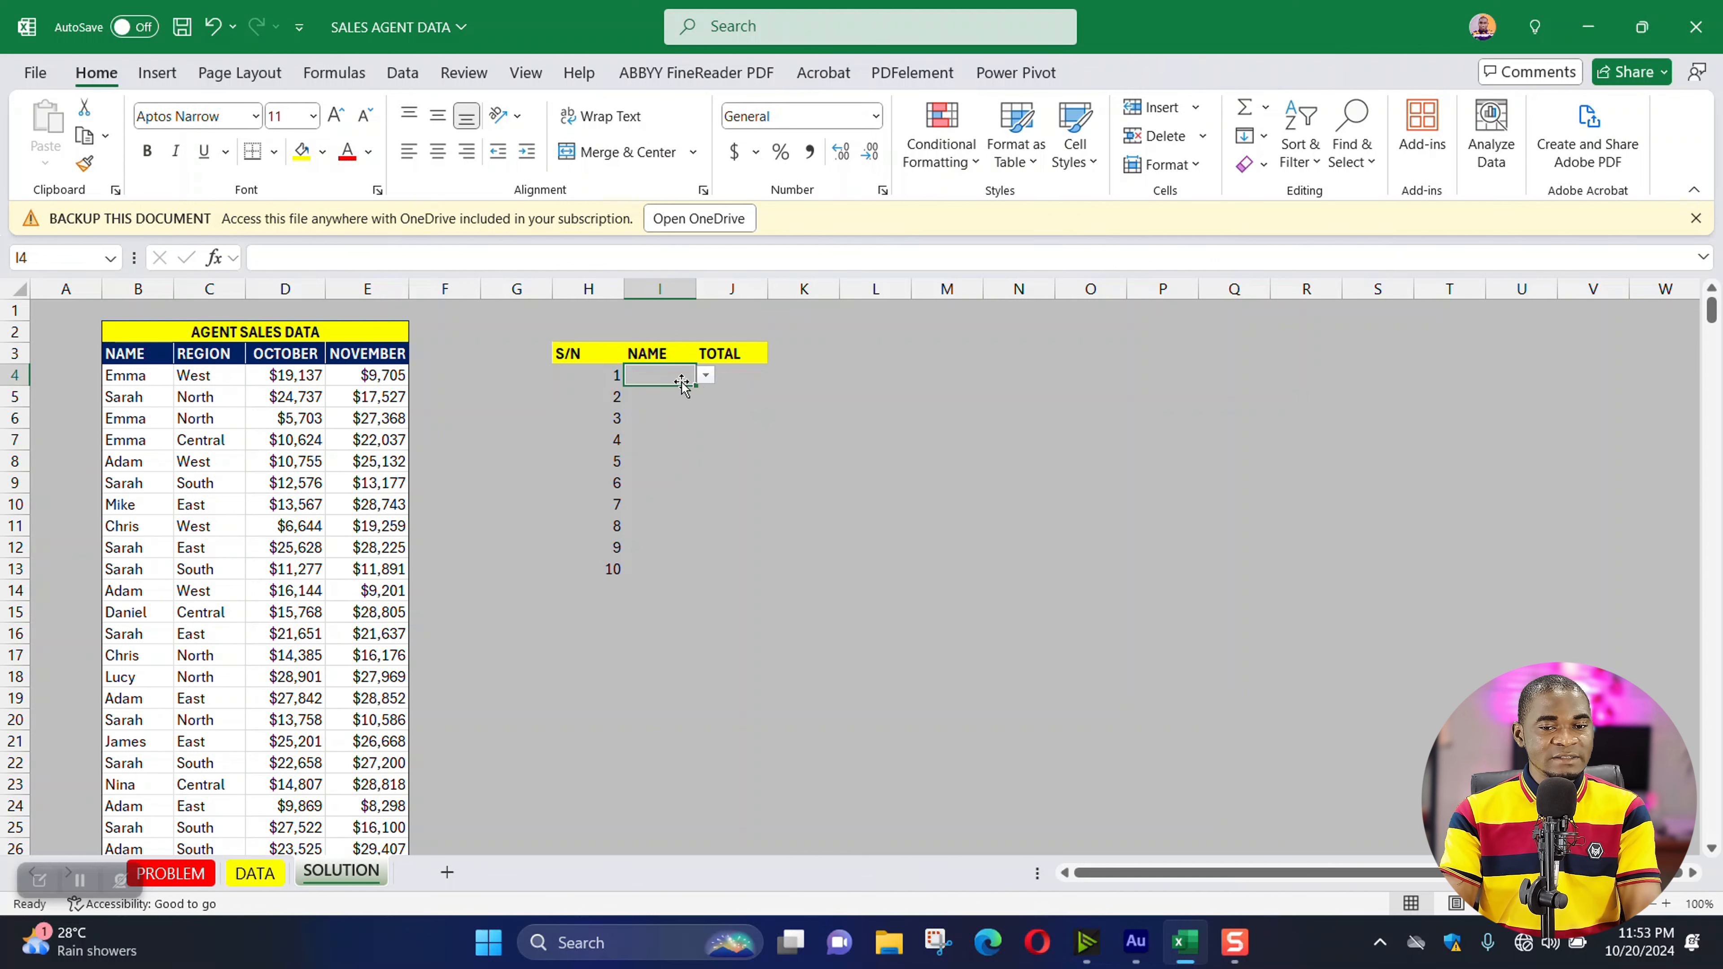
pyautogui.click(706, 377)
pyautogui.click(669, 399)
pyautogui.click(662, 398)
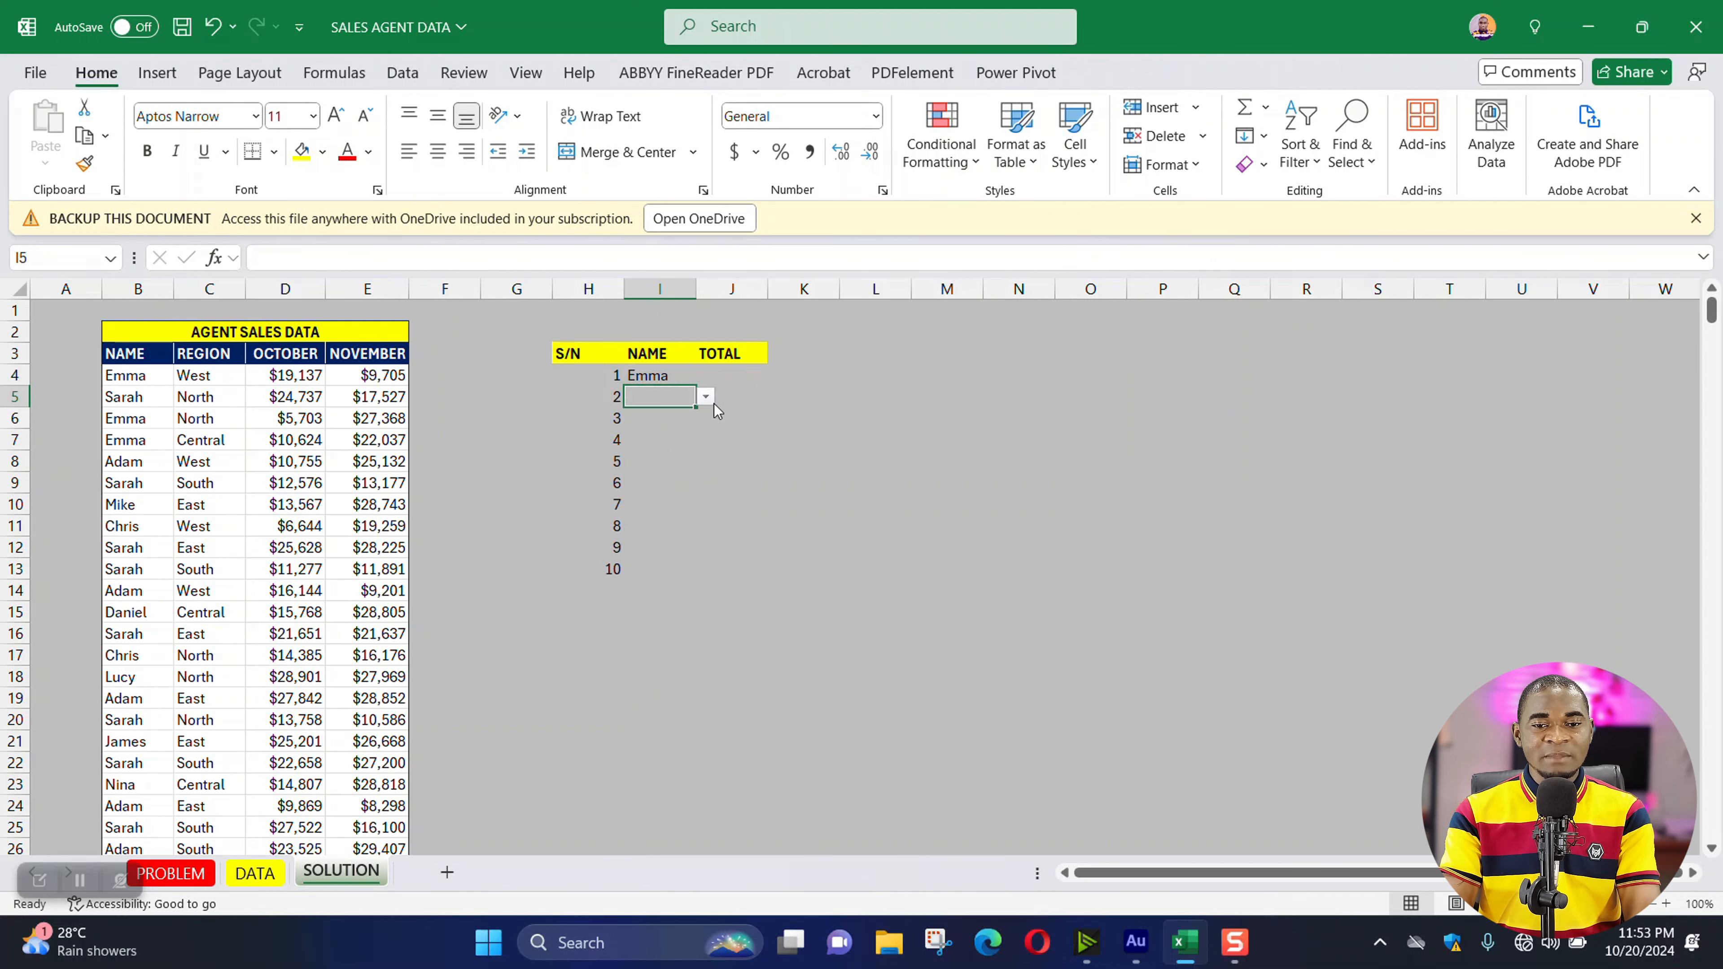
pyautogui.click(719, 407)
pyautogui.click(663, 396)
pyautogui.click(706, 397)
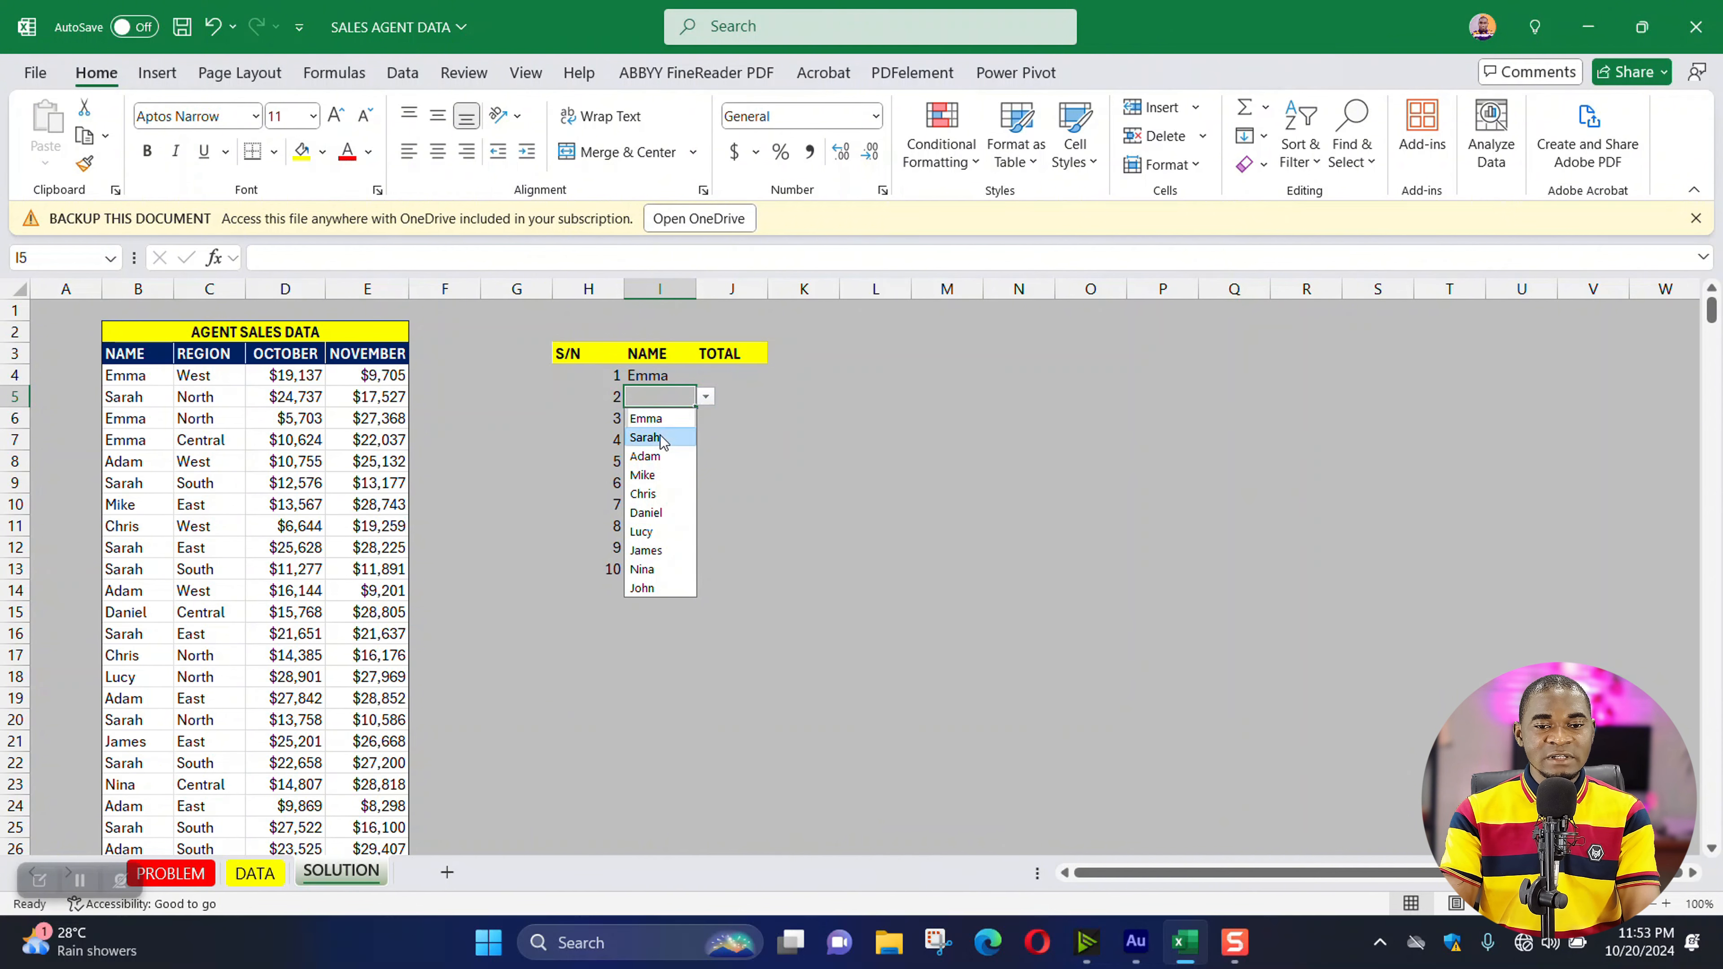
pyautogui.click(648, 434)
pyautogui.click(648, 421)
pyautogui.click(705, 418)
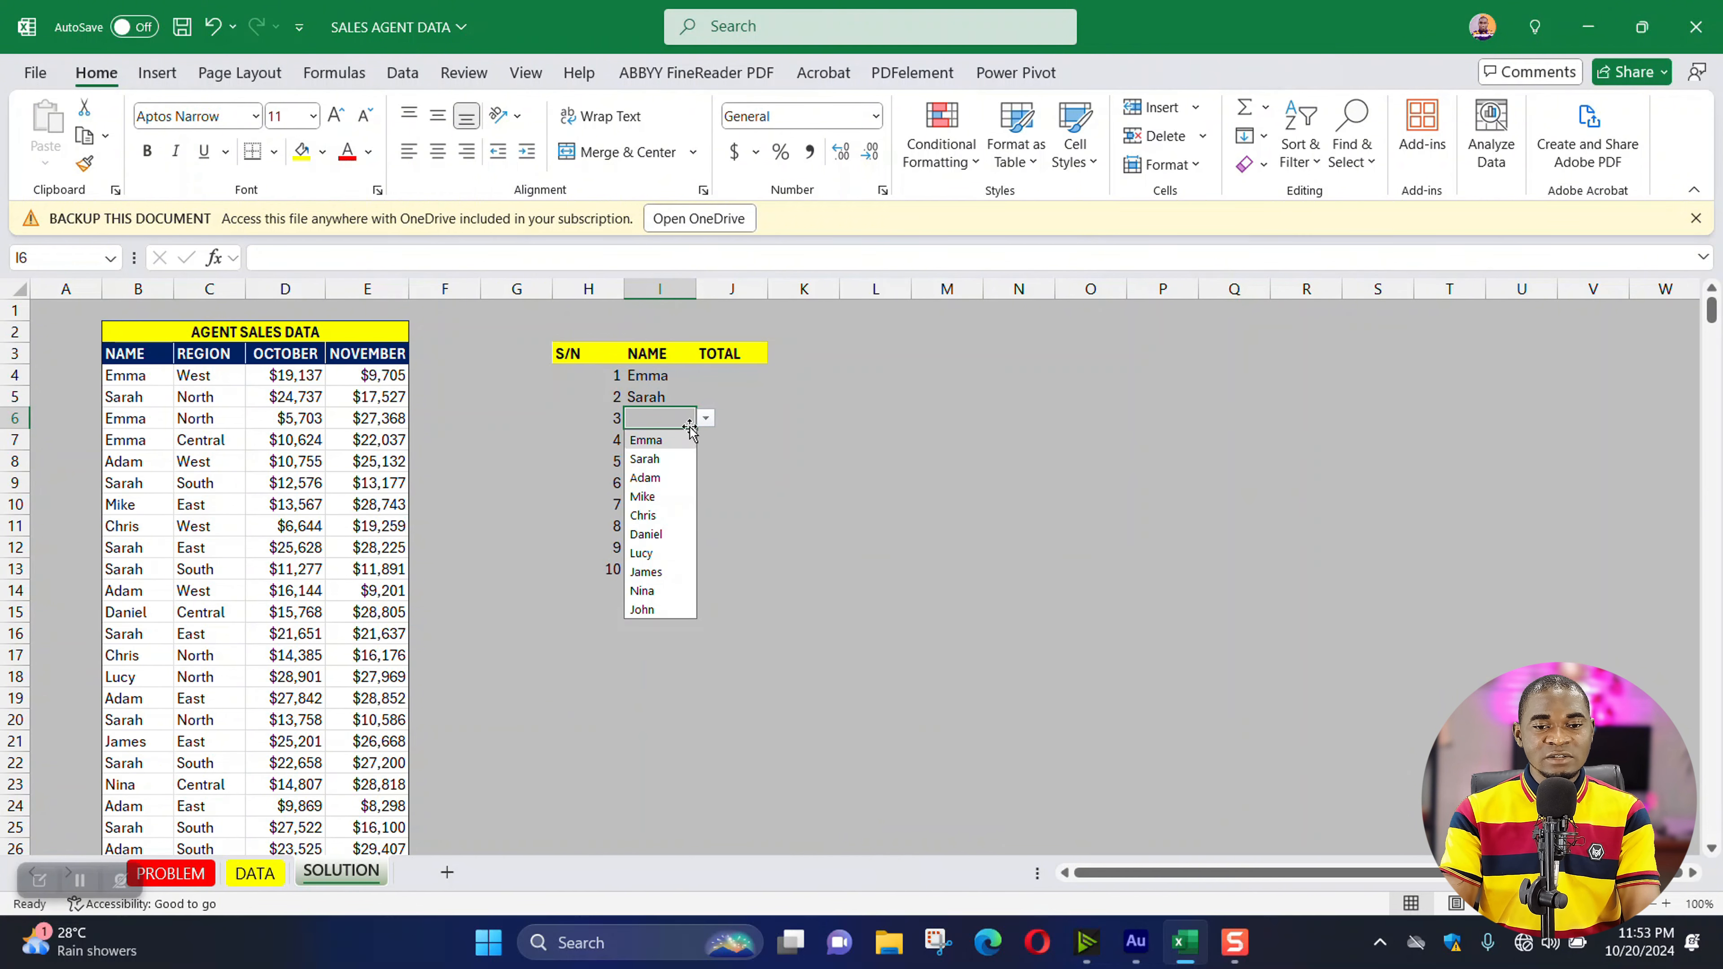
pyautogui.click(653, 464)
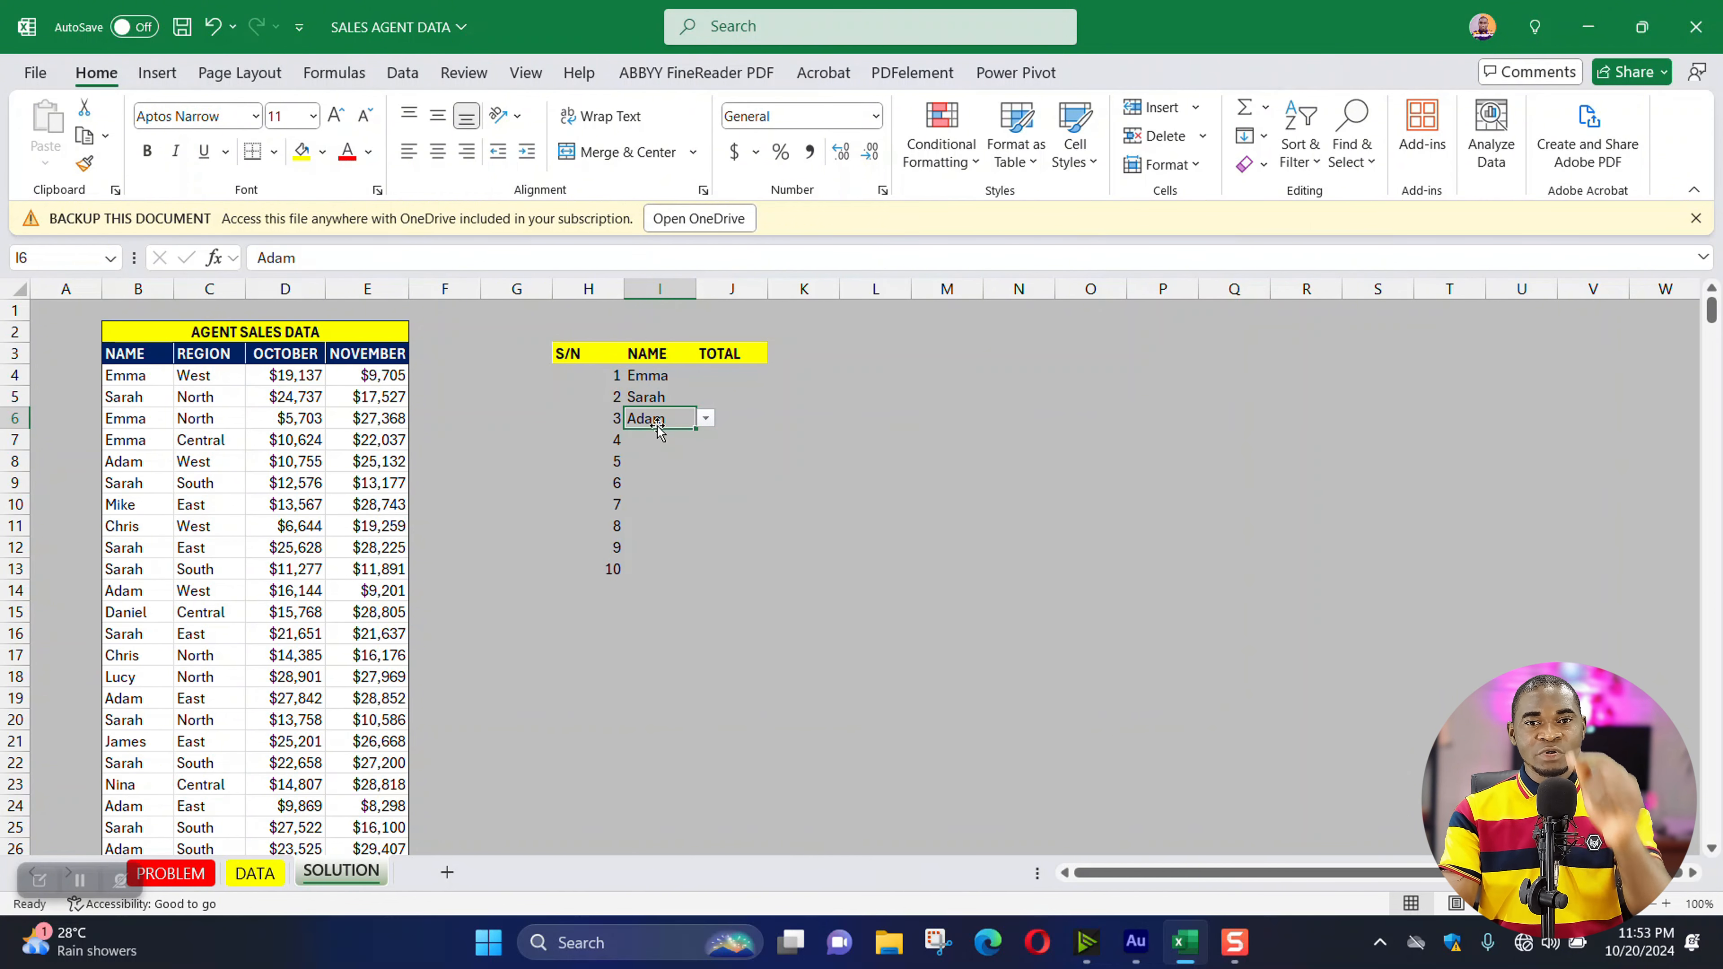
# - Fill I7:I13 from their drop-downs with the remaining seven agents, keeping the list order
pyautogui.click(659, 440)
pyautogui.click(706, 439)
pyautogui.click(651, 518)
pyautogui.click(657, 462)
pyautogui.click(705, 462)
pyautogui.click(659, 559)
pyautogui.click(658, 483)
pyautogui.click(705, 483)
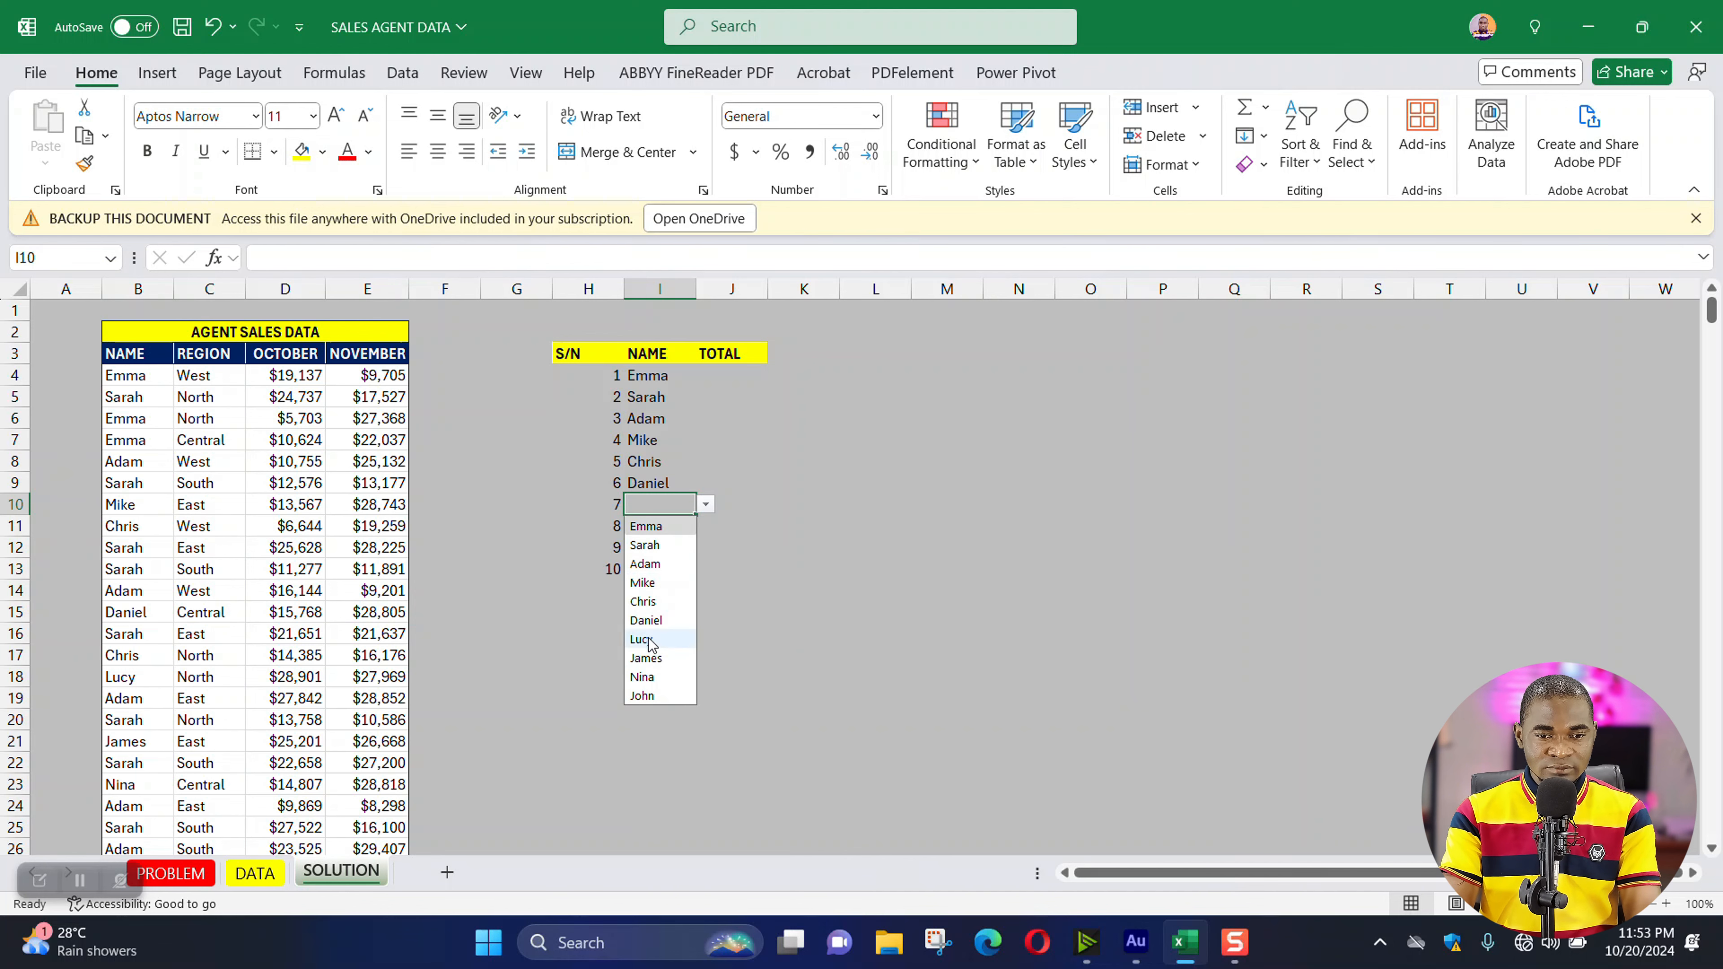
pyautogui.click(650, 642)
pyautogui.click(659, 526)
pyautogui.click(705, 526)
pyautogui.click(657, 680)
pyautogui.click(659, 548)
pyautogui.click(706, 548)
pyautogui.click(651, 721)
pyautogui.click(659, 569)
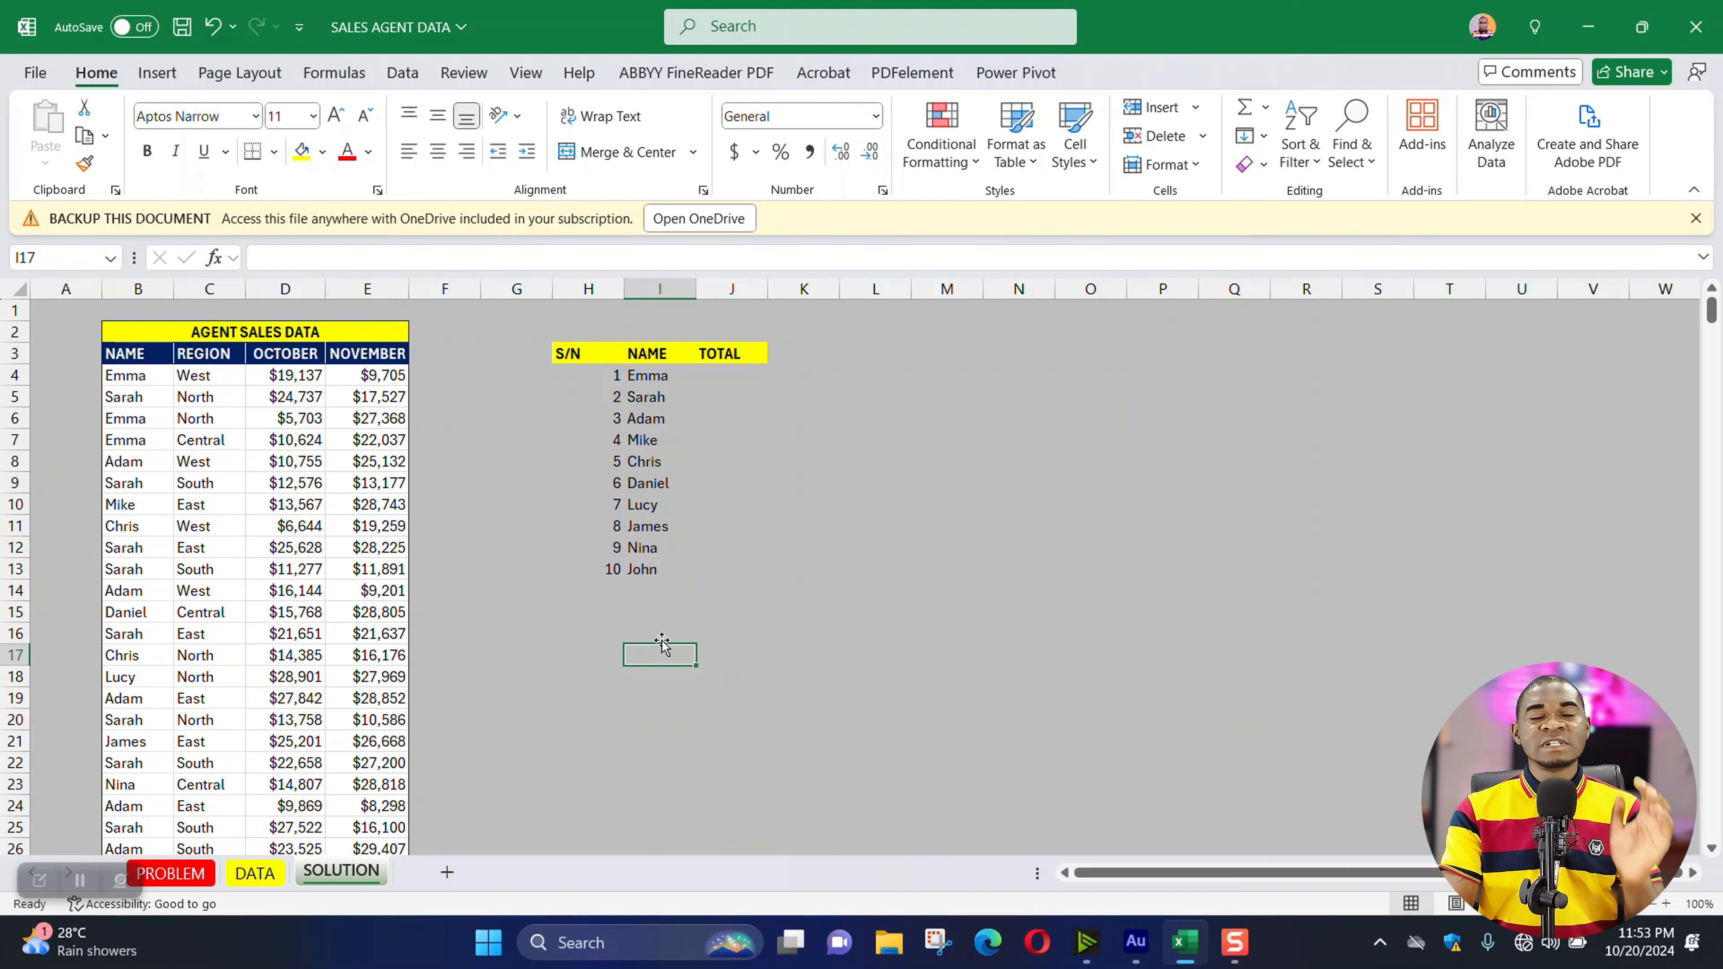
# - Check the total sales requirement on the PROBLEM sheet, and on SOLUTION replace the TOTAL header in J3 with OCTOBER and enter NOVEMBER in K3
pyautogui.click(737, 376)
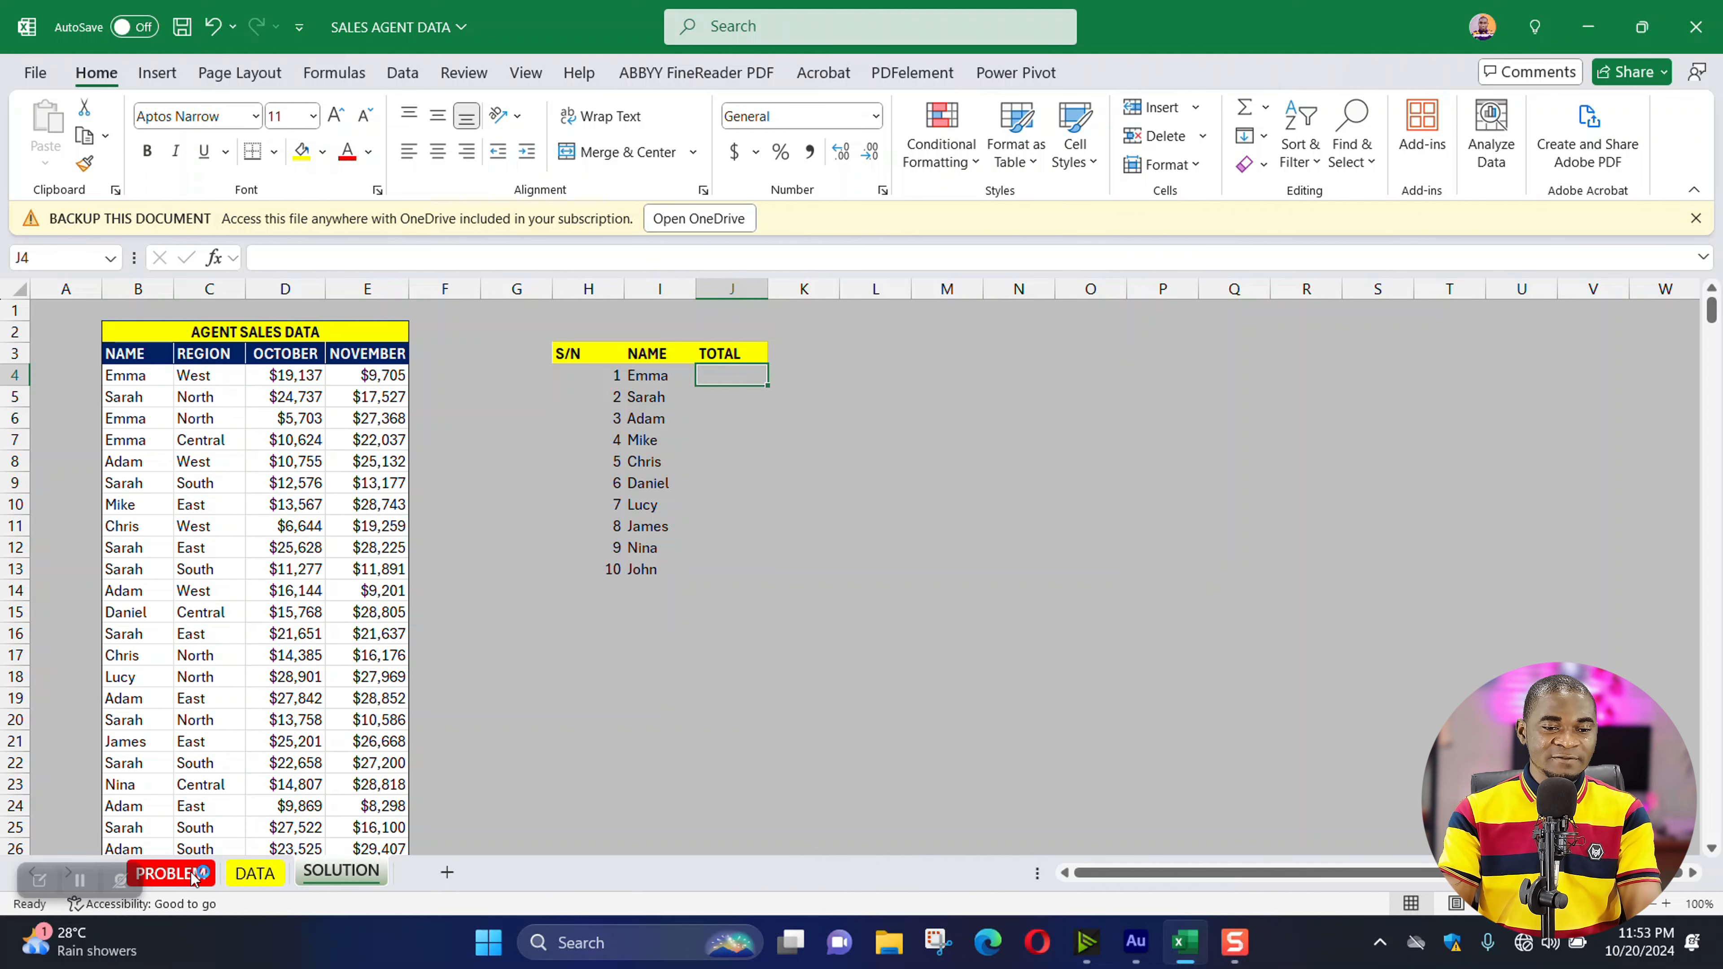
pyautogui.click(170, 874)
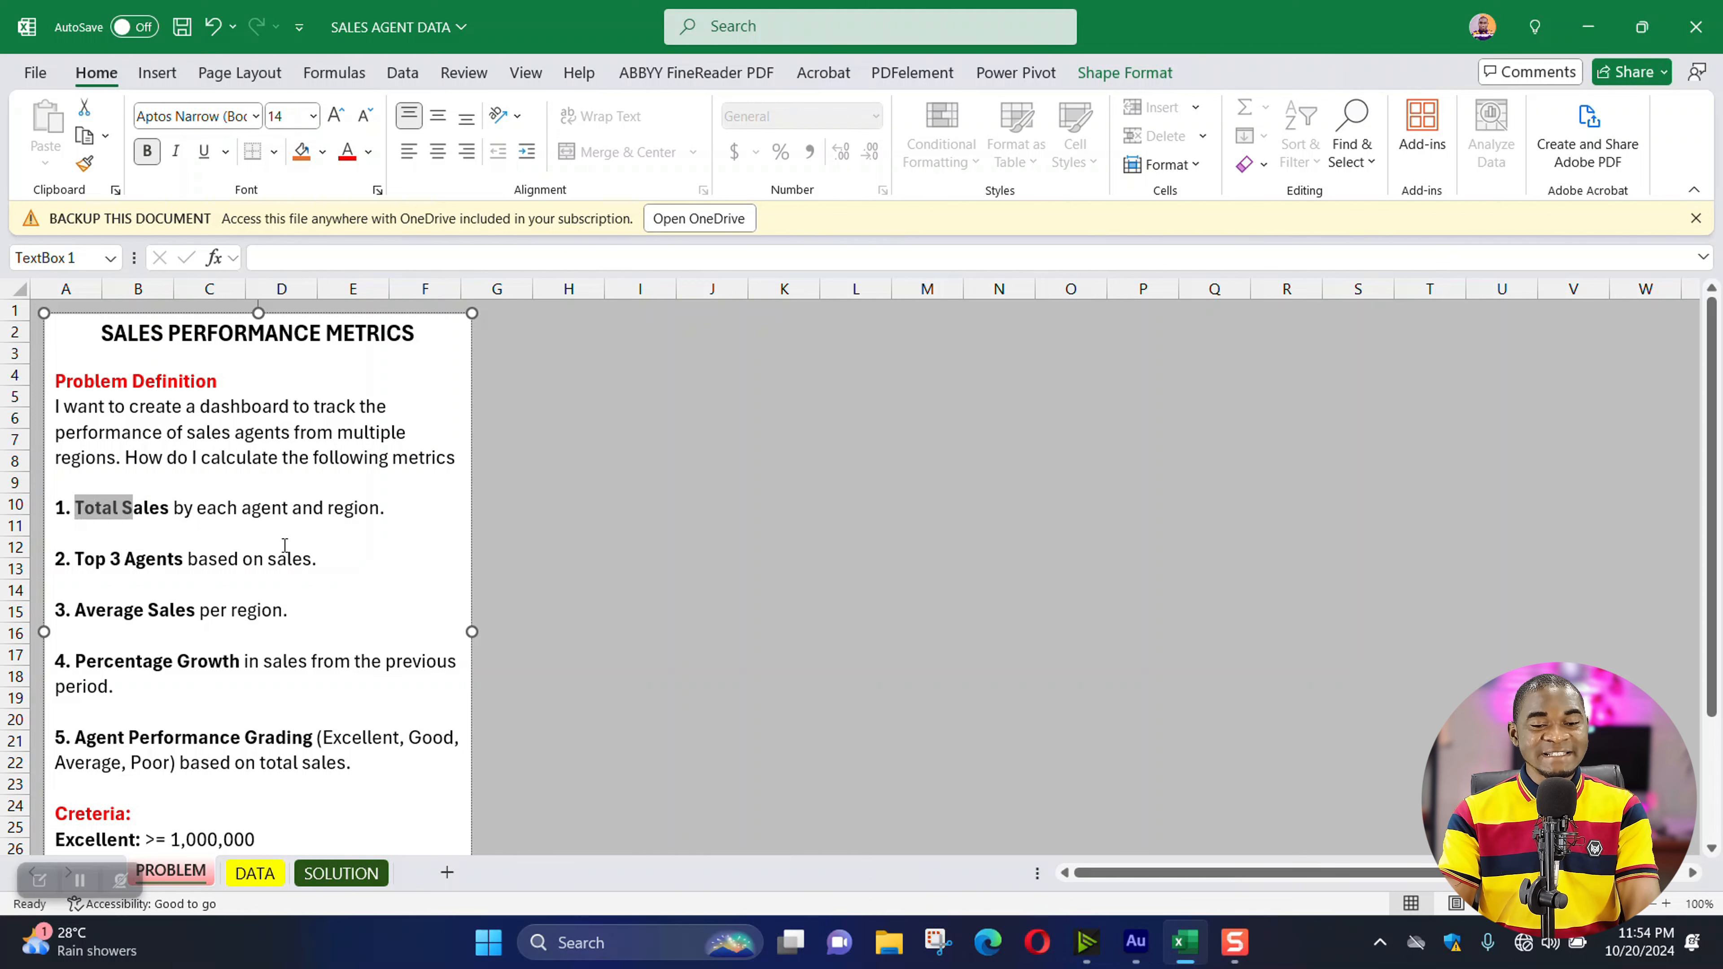
pyautogui.click(341, 874)
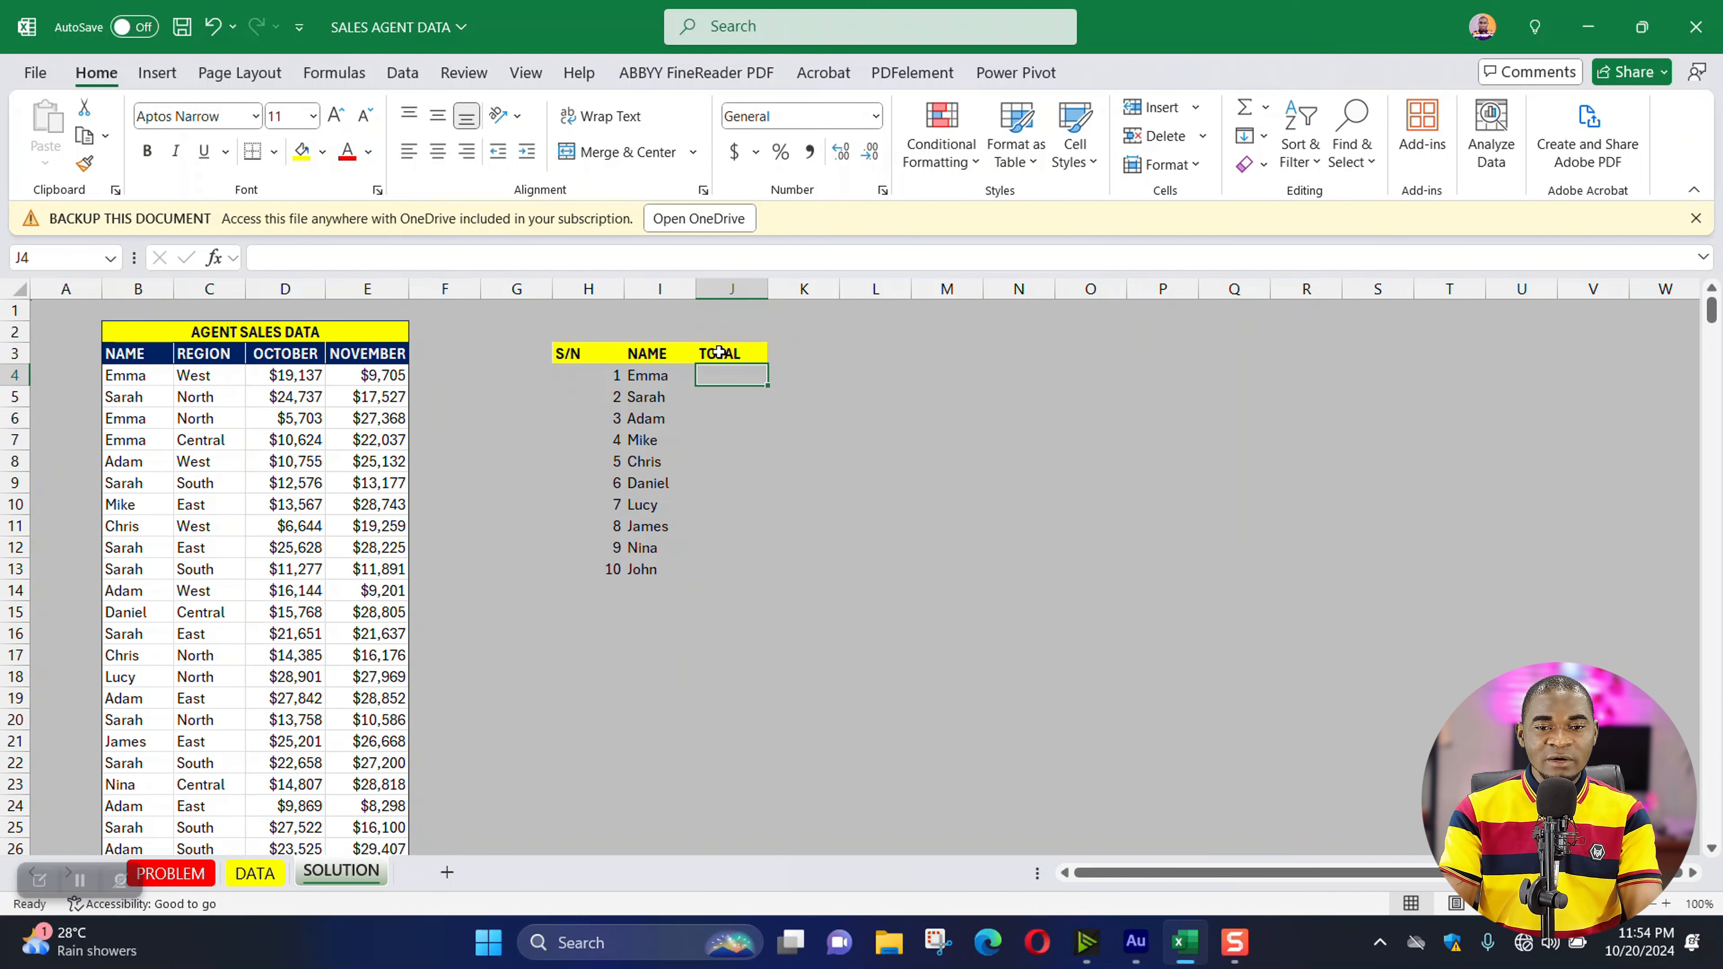
pyautogui.moveTo(719, 352); pyautogui.dragTo(810, 354)
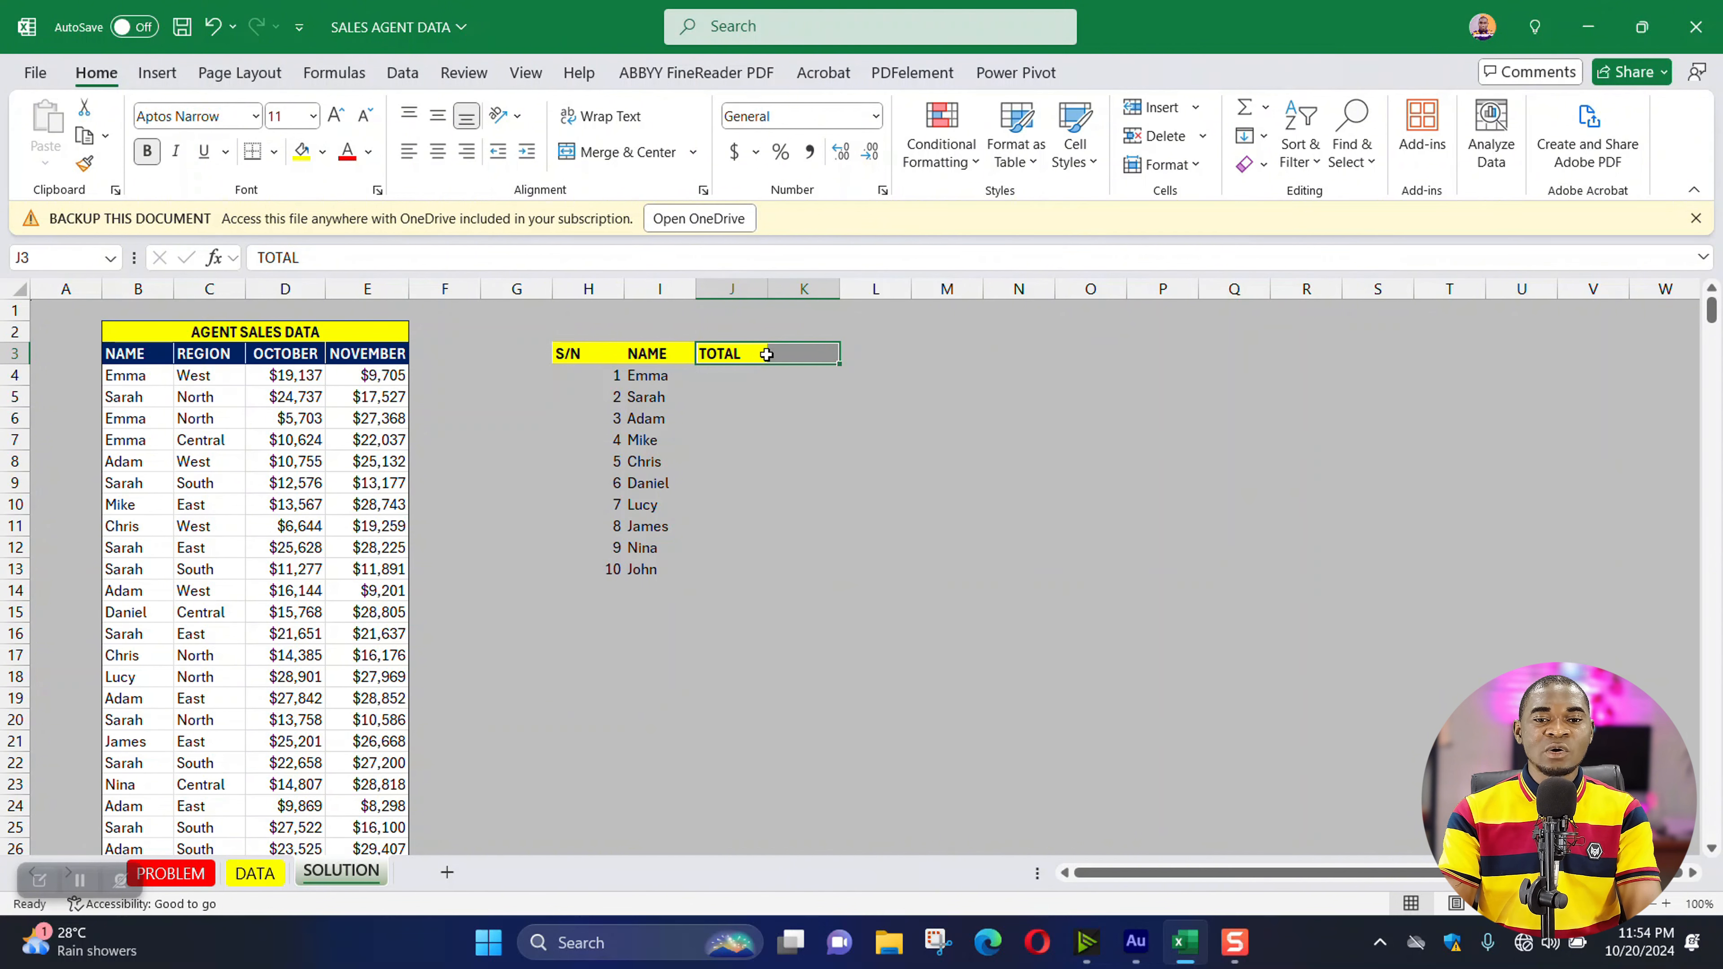
pyautogui.hotkey('ctrl', 'z')
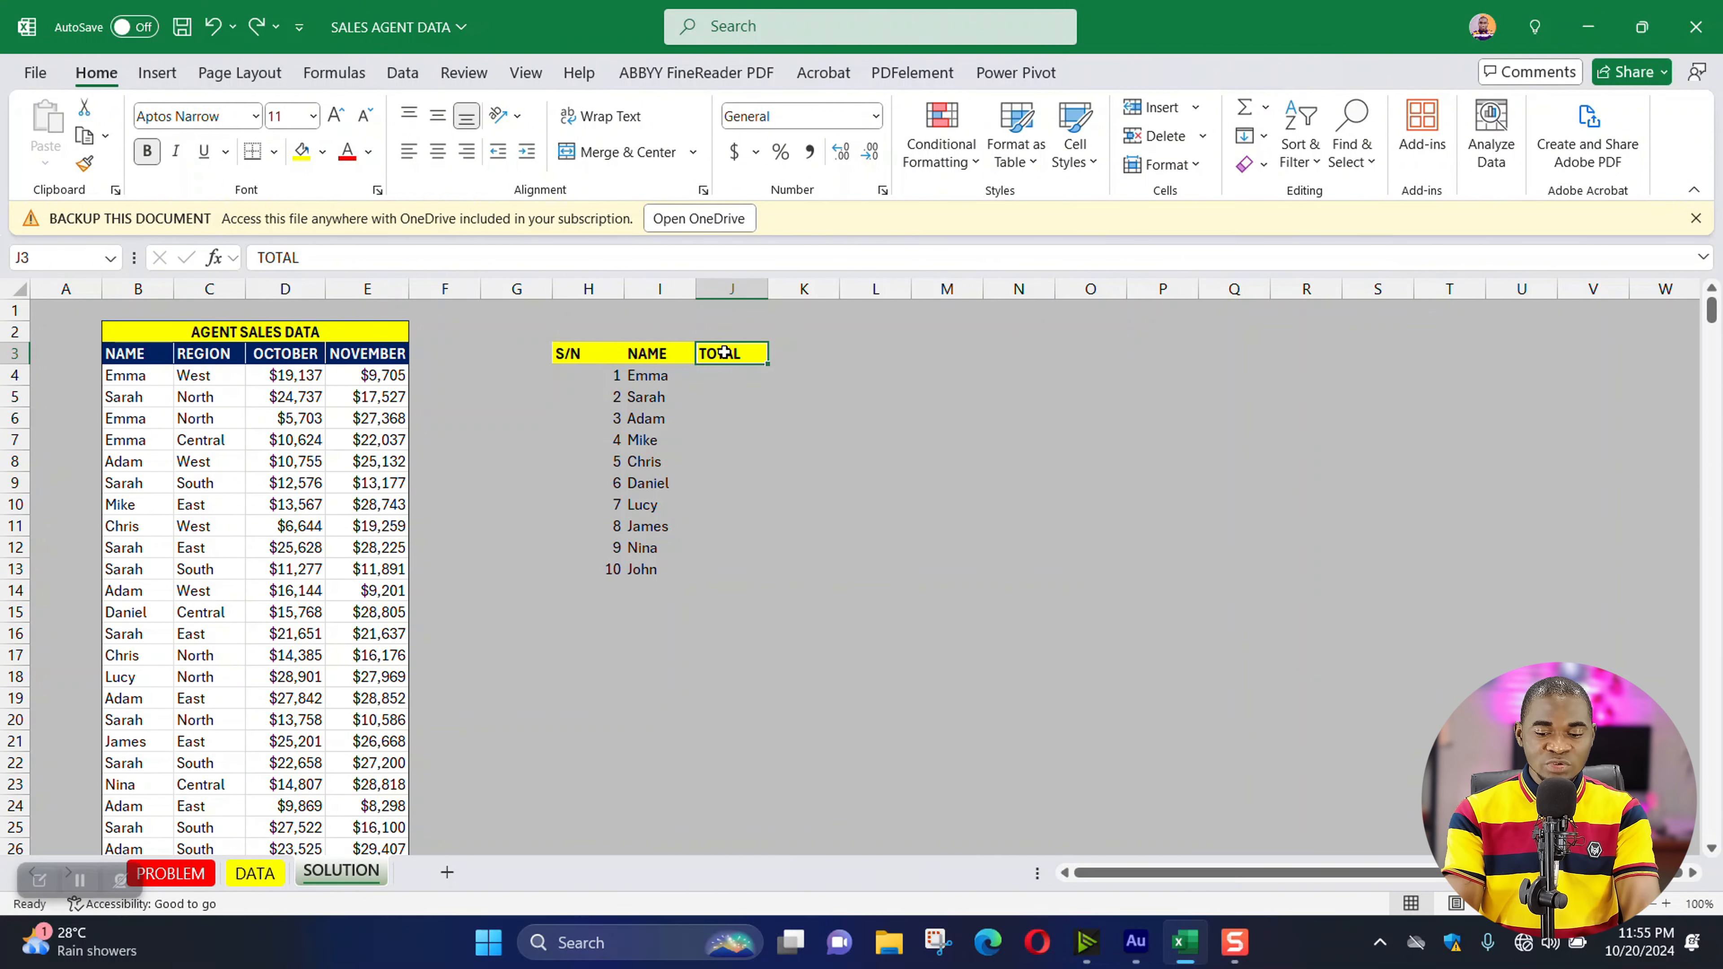
pyautogui.write('OCTOBER')
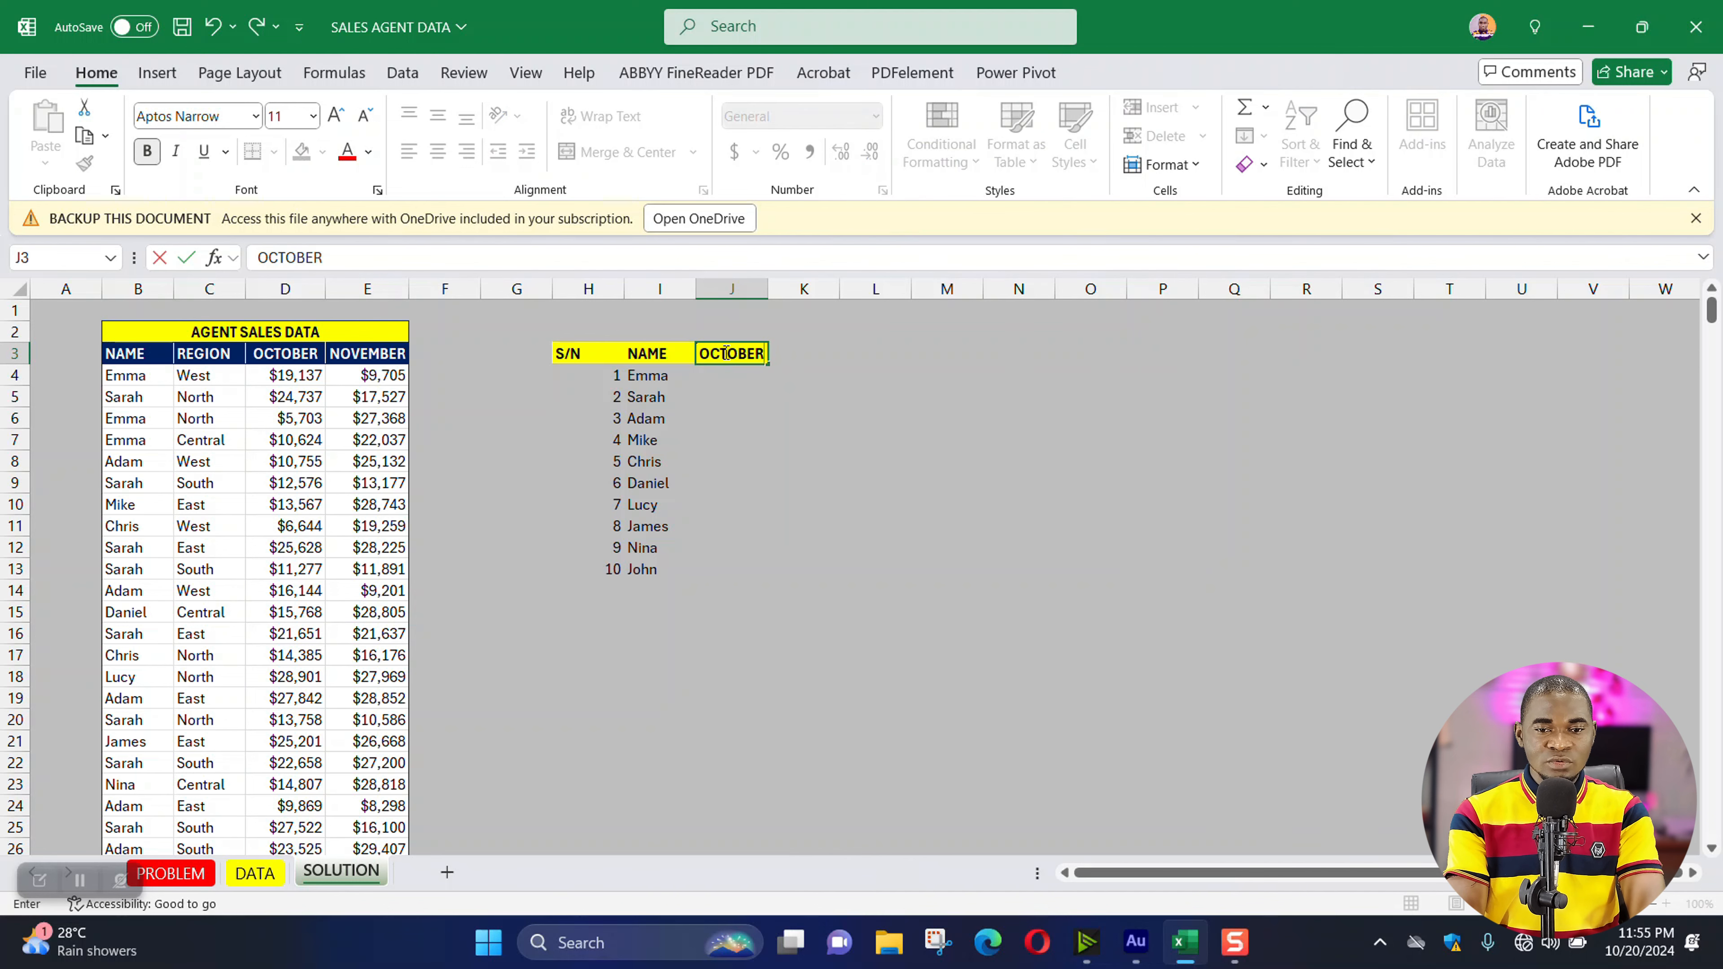
pyautogui.press('Tab')
pyautogui.write('NOV')
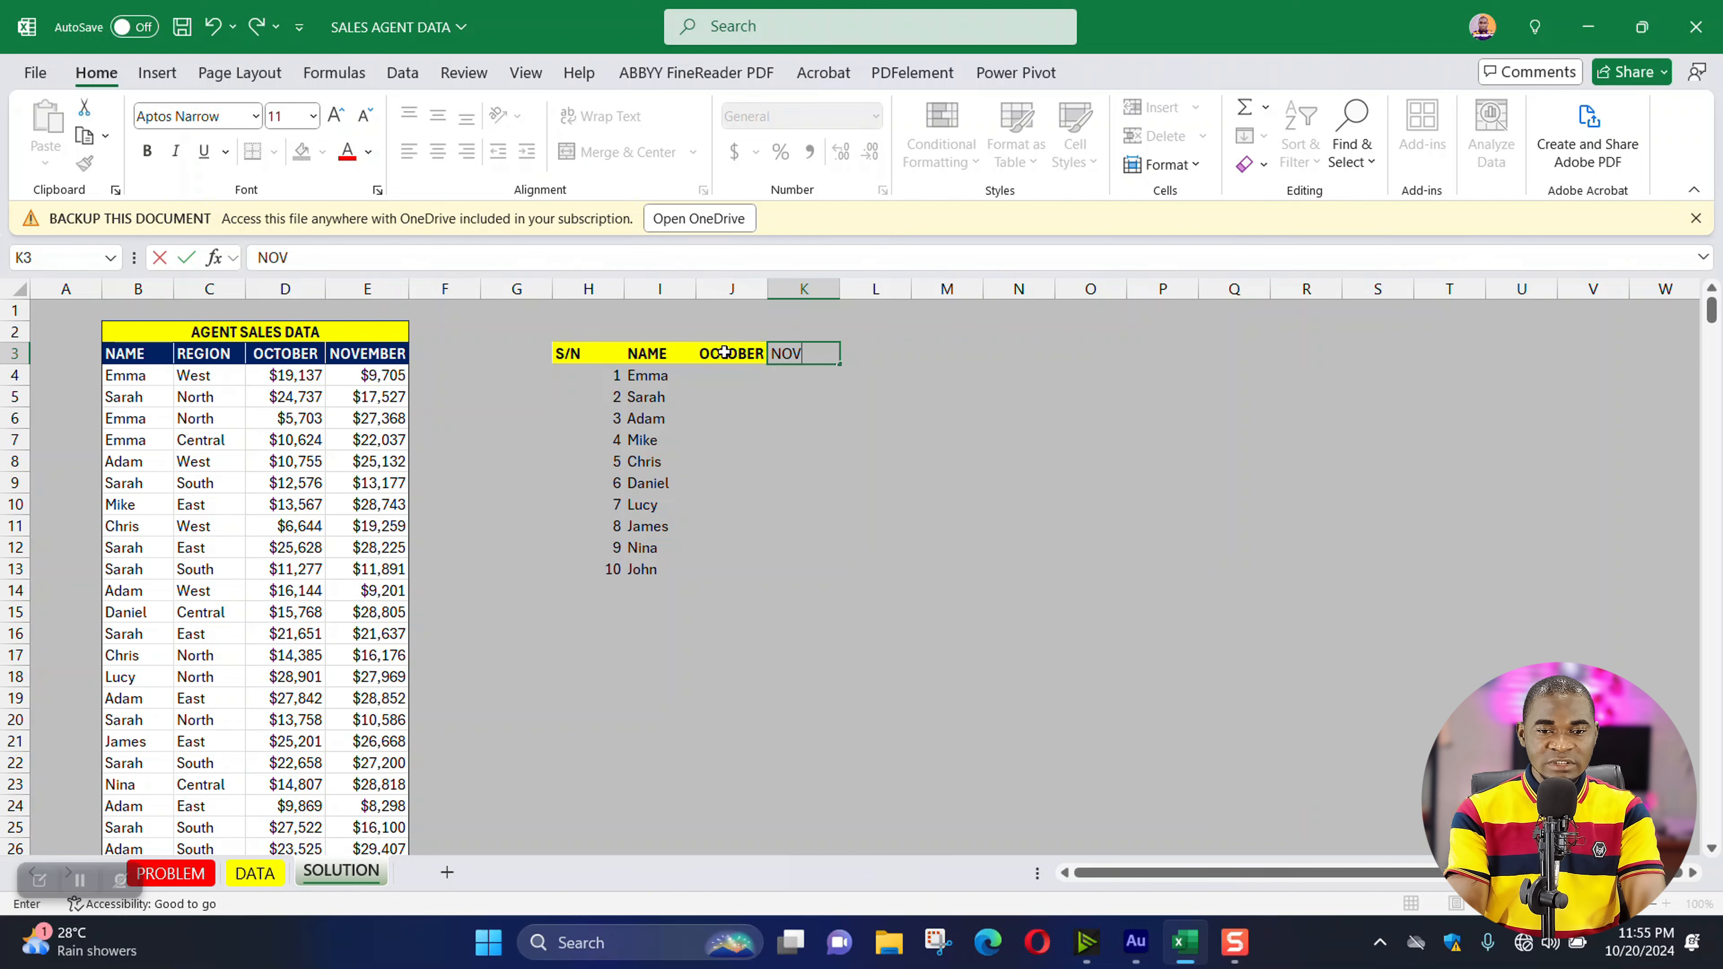
pyautogui.write('EMBER')
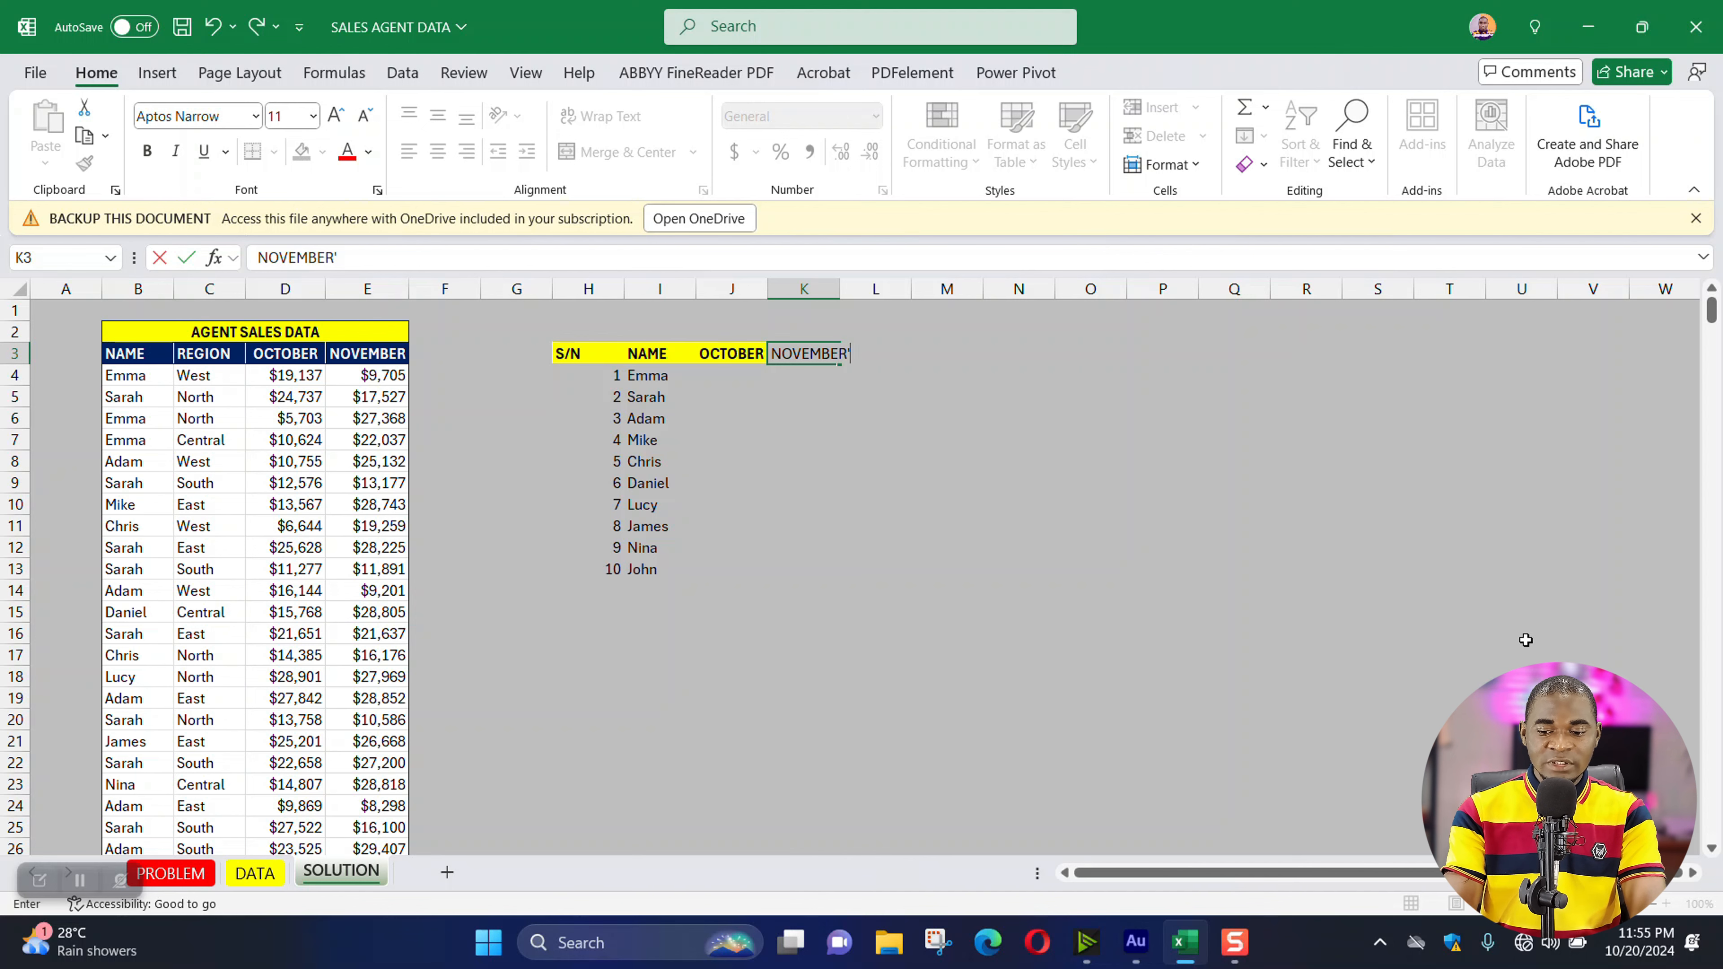
pyautogui.press('Return')
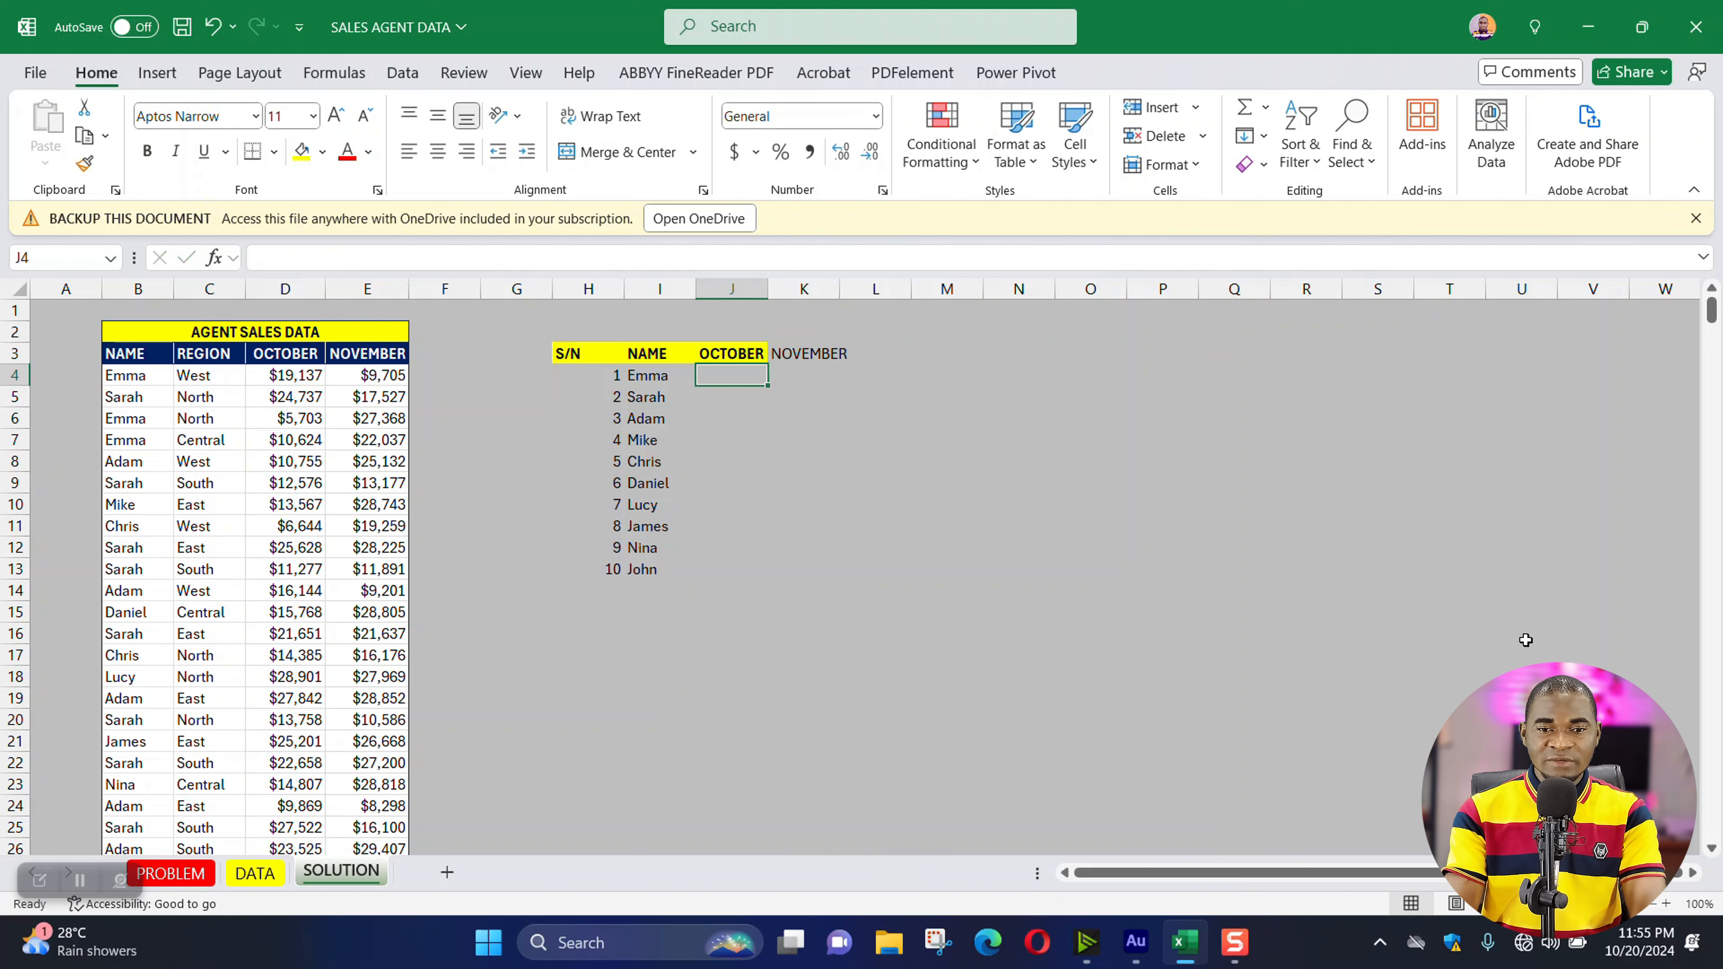
# - Format the NOVEMBER header in K3 bold with a yellow fill, and widen columns J and K to suit their headers
pyautogui.click(814, 362)
pyautogui.click(302, 151)
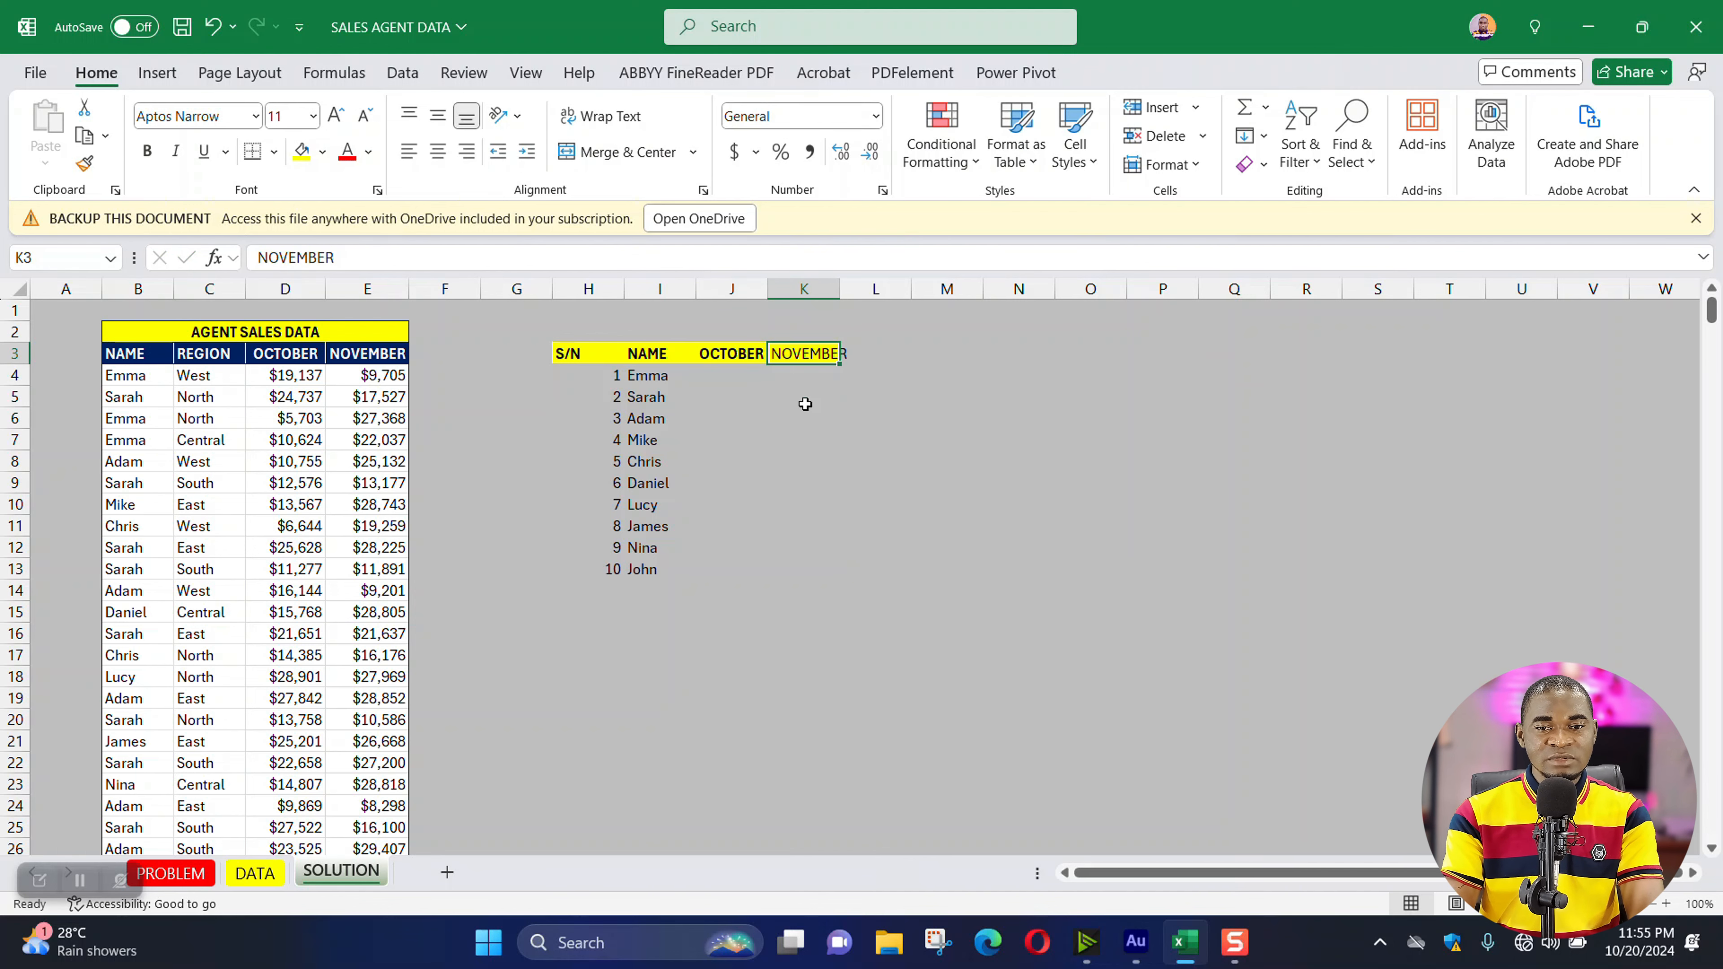
pyautogui.click(147, 151)
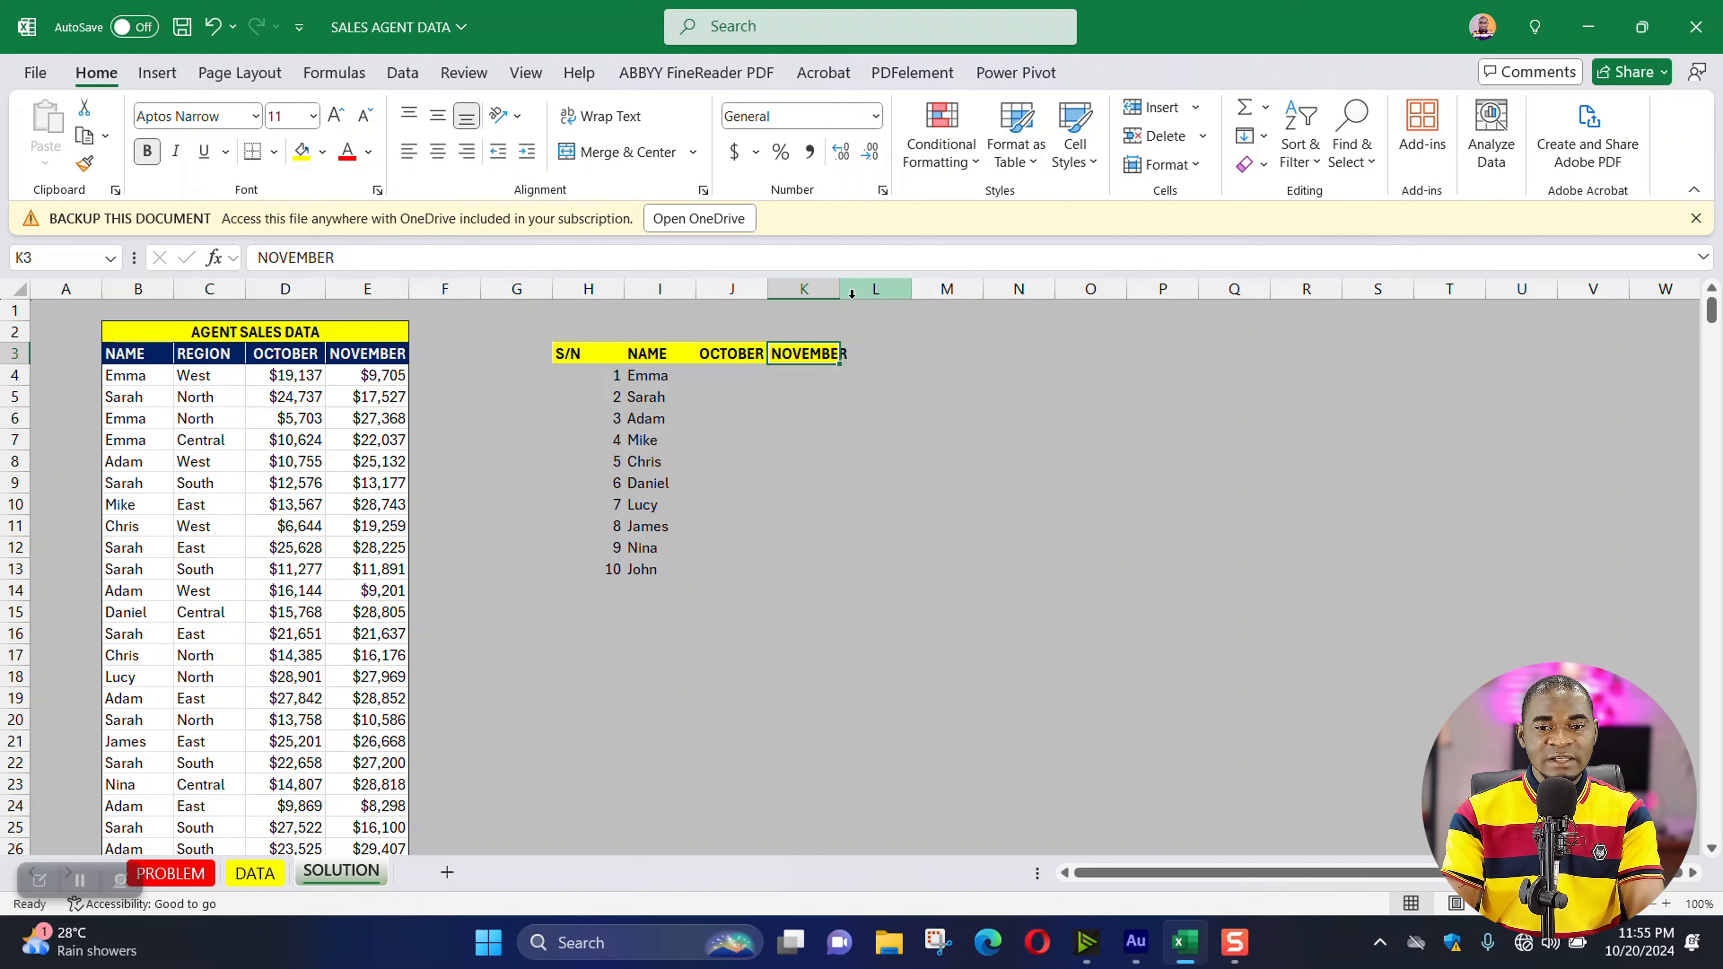
pyautogui.doubleClick(839, 288)
pyautogui.moveTo(767, 288); pyautogui.dragTo(777, 289)
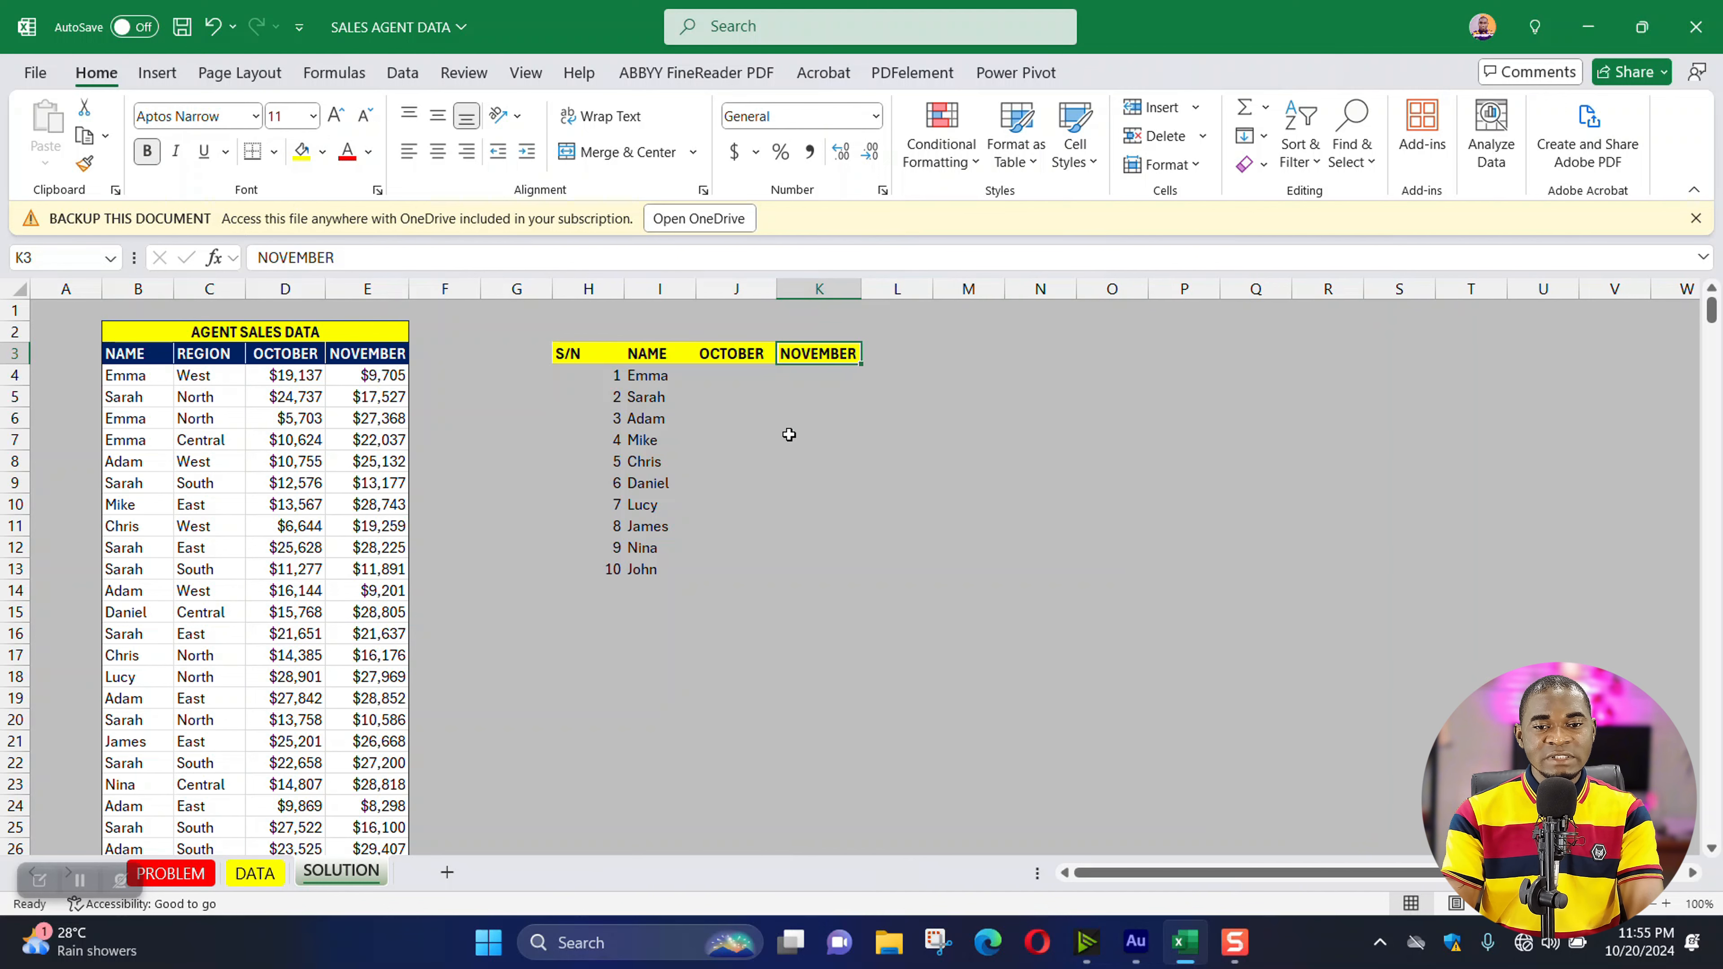
pyautogui.click(819, 483)
# - Recheck the total sales requirement on the PROBLEM sheet, and in J4 of SOLUTION begin a SUMIF formula with B4:B503 as the range
pyautogui.click(708, 371)
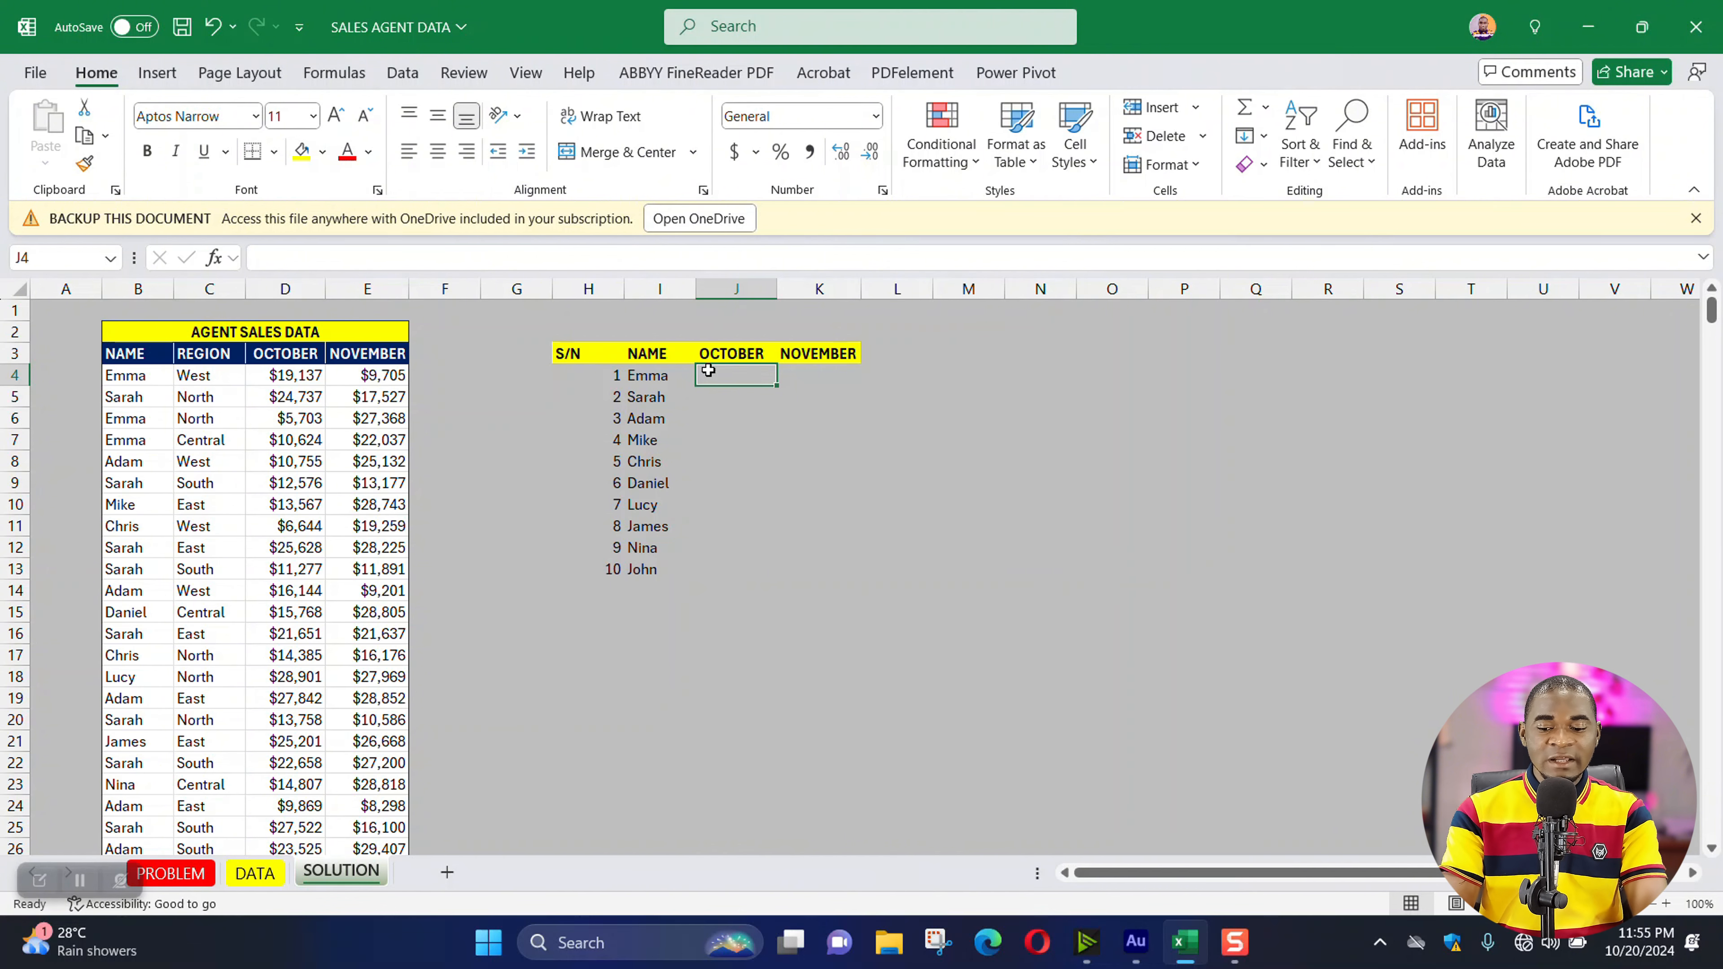
pyautogui.click(184, 867)
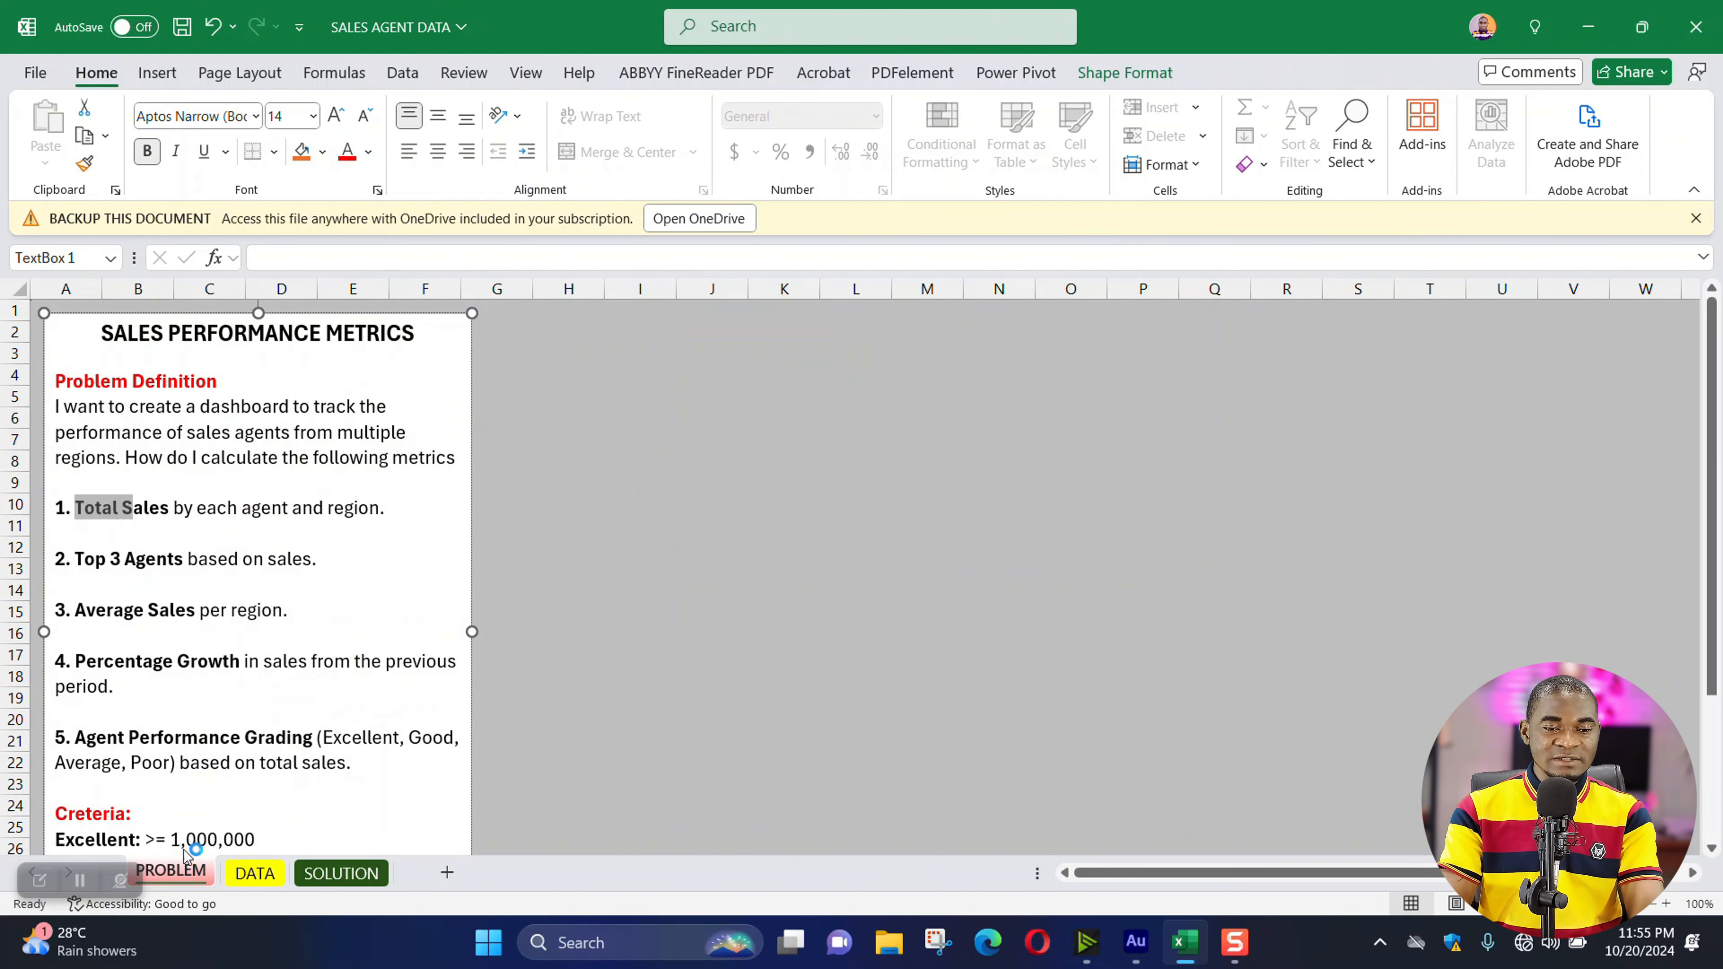
pyautogui.click(326, 879)
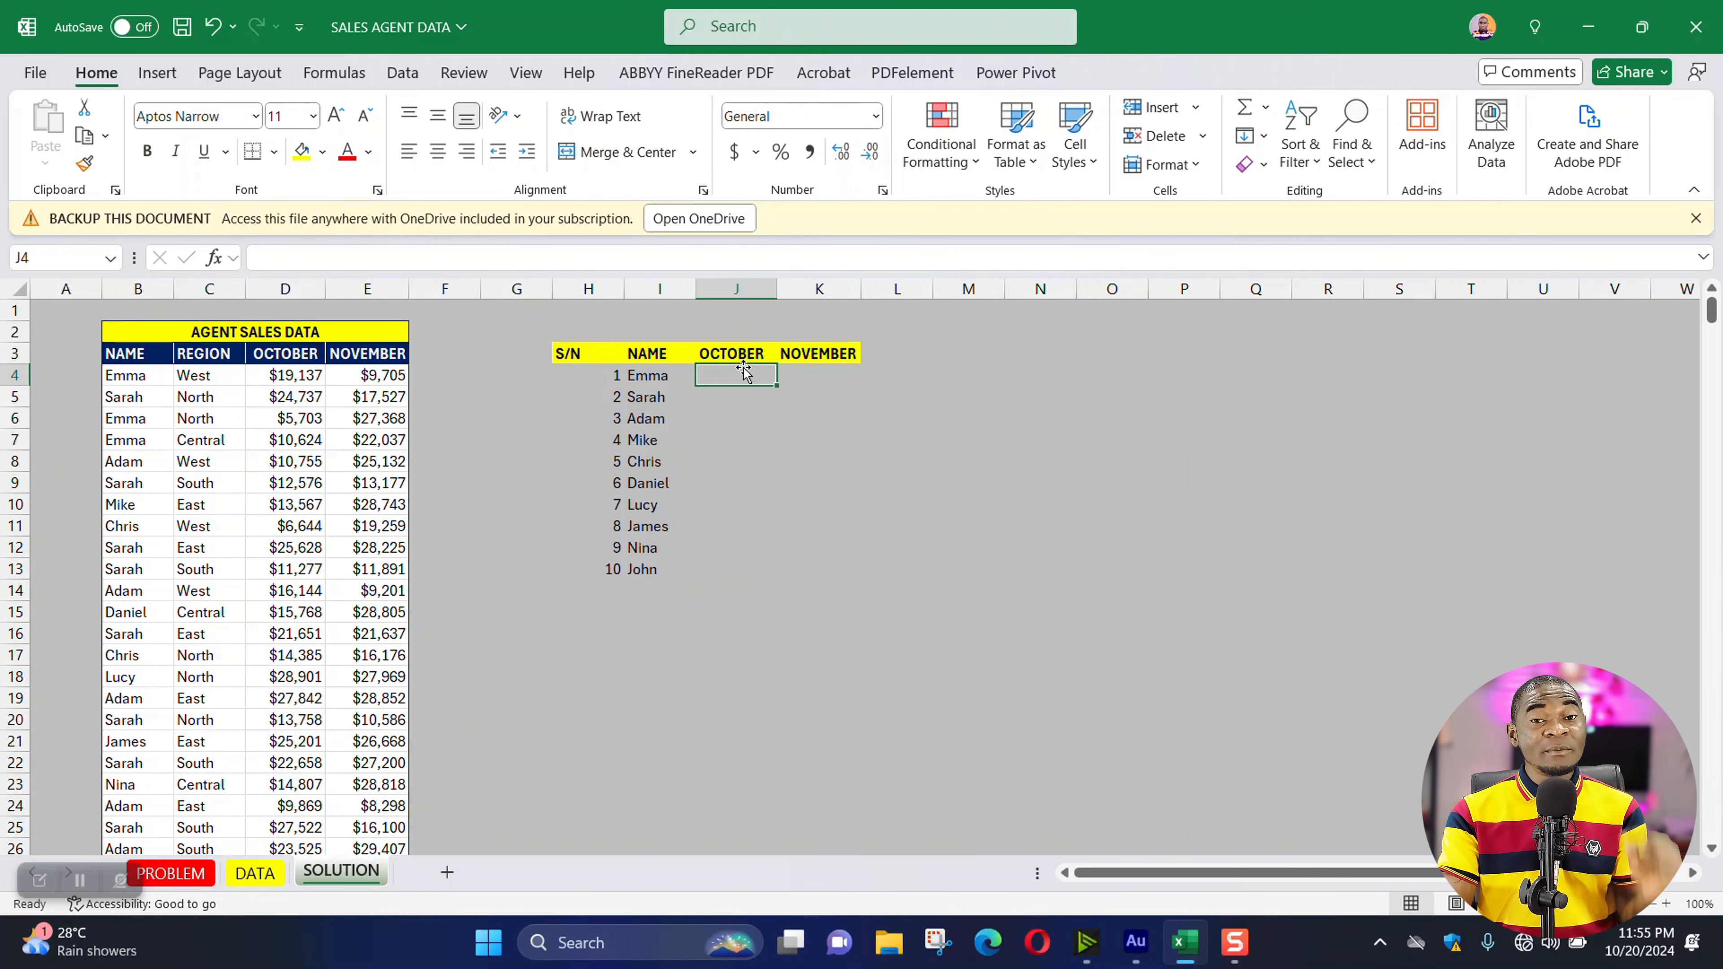
pyautogui.write('=')
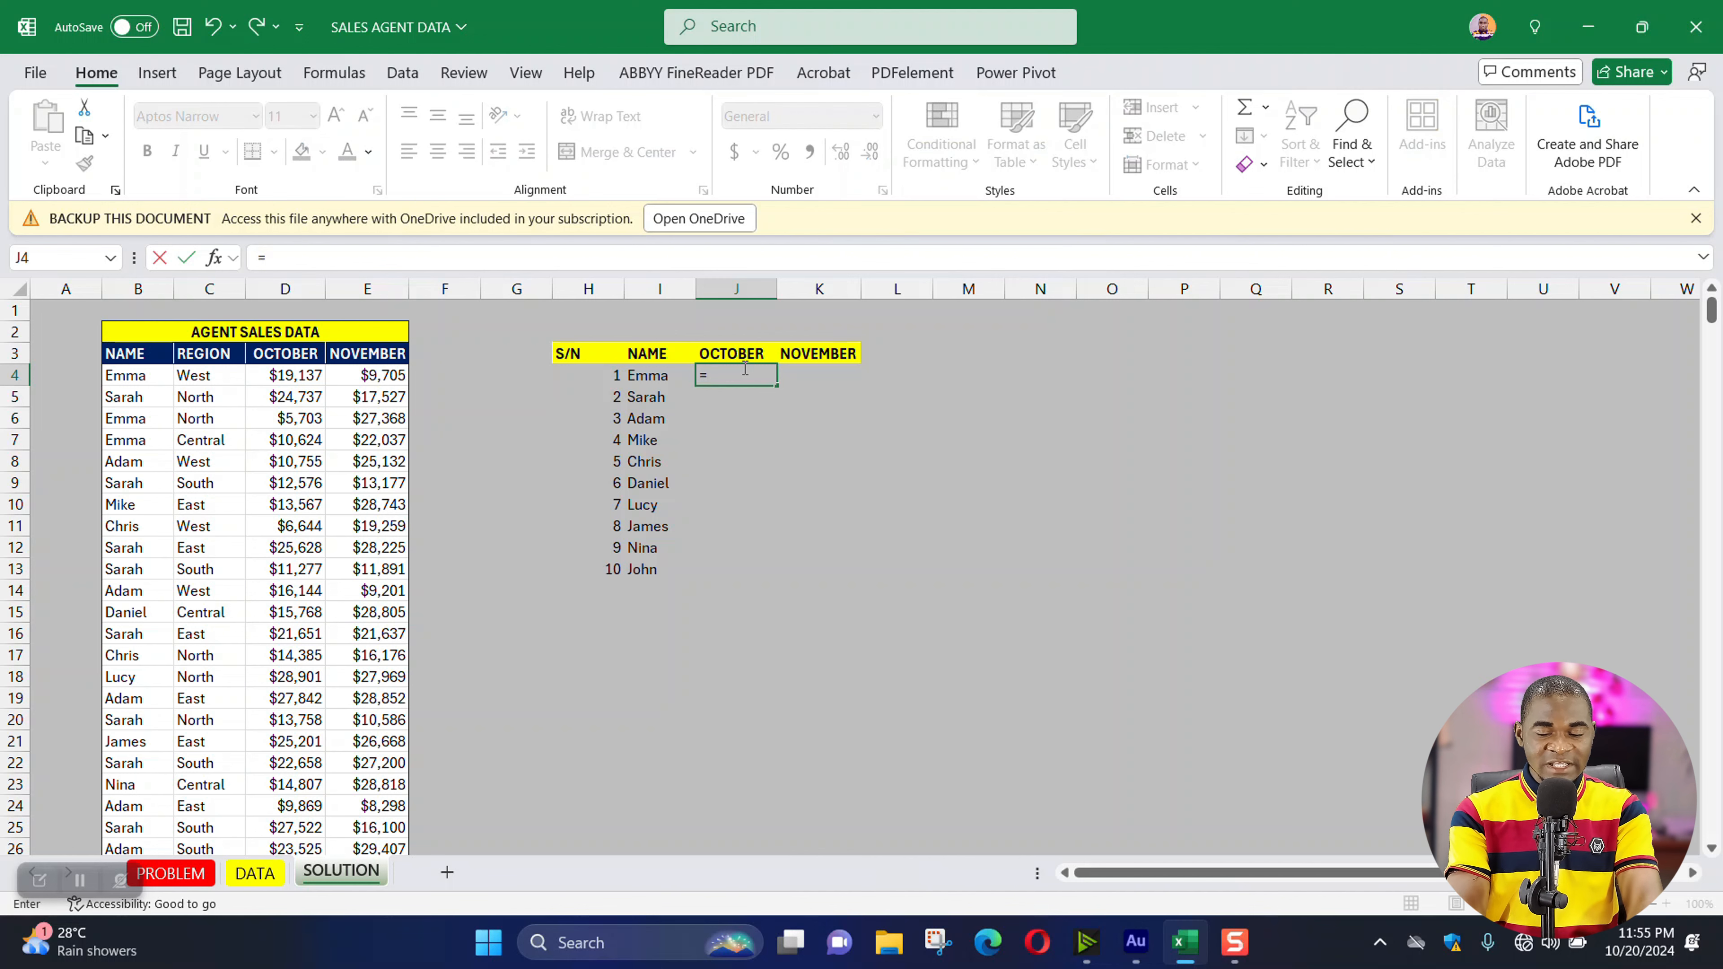
pyautogui.write('SUM')
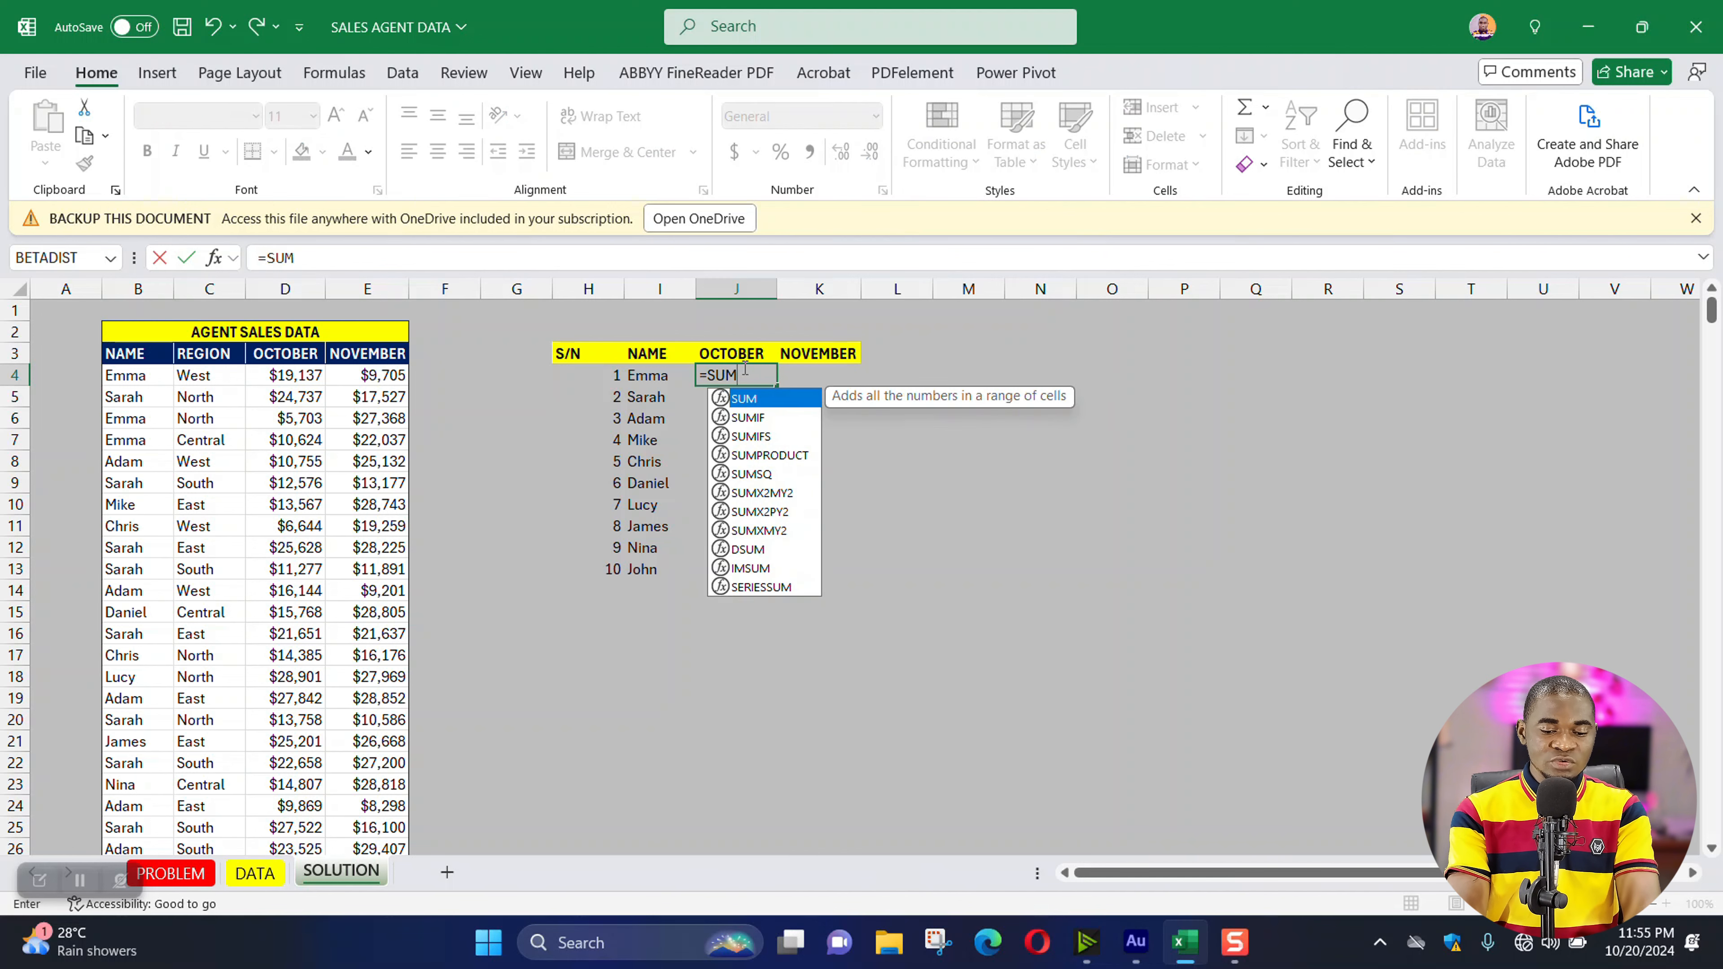
pyautogui.write('IF(')
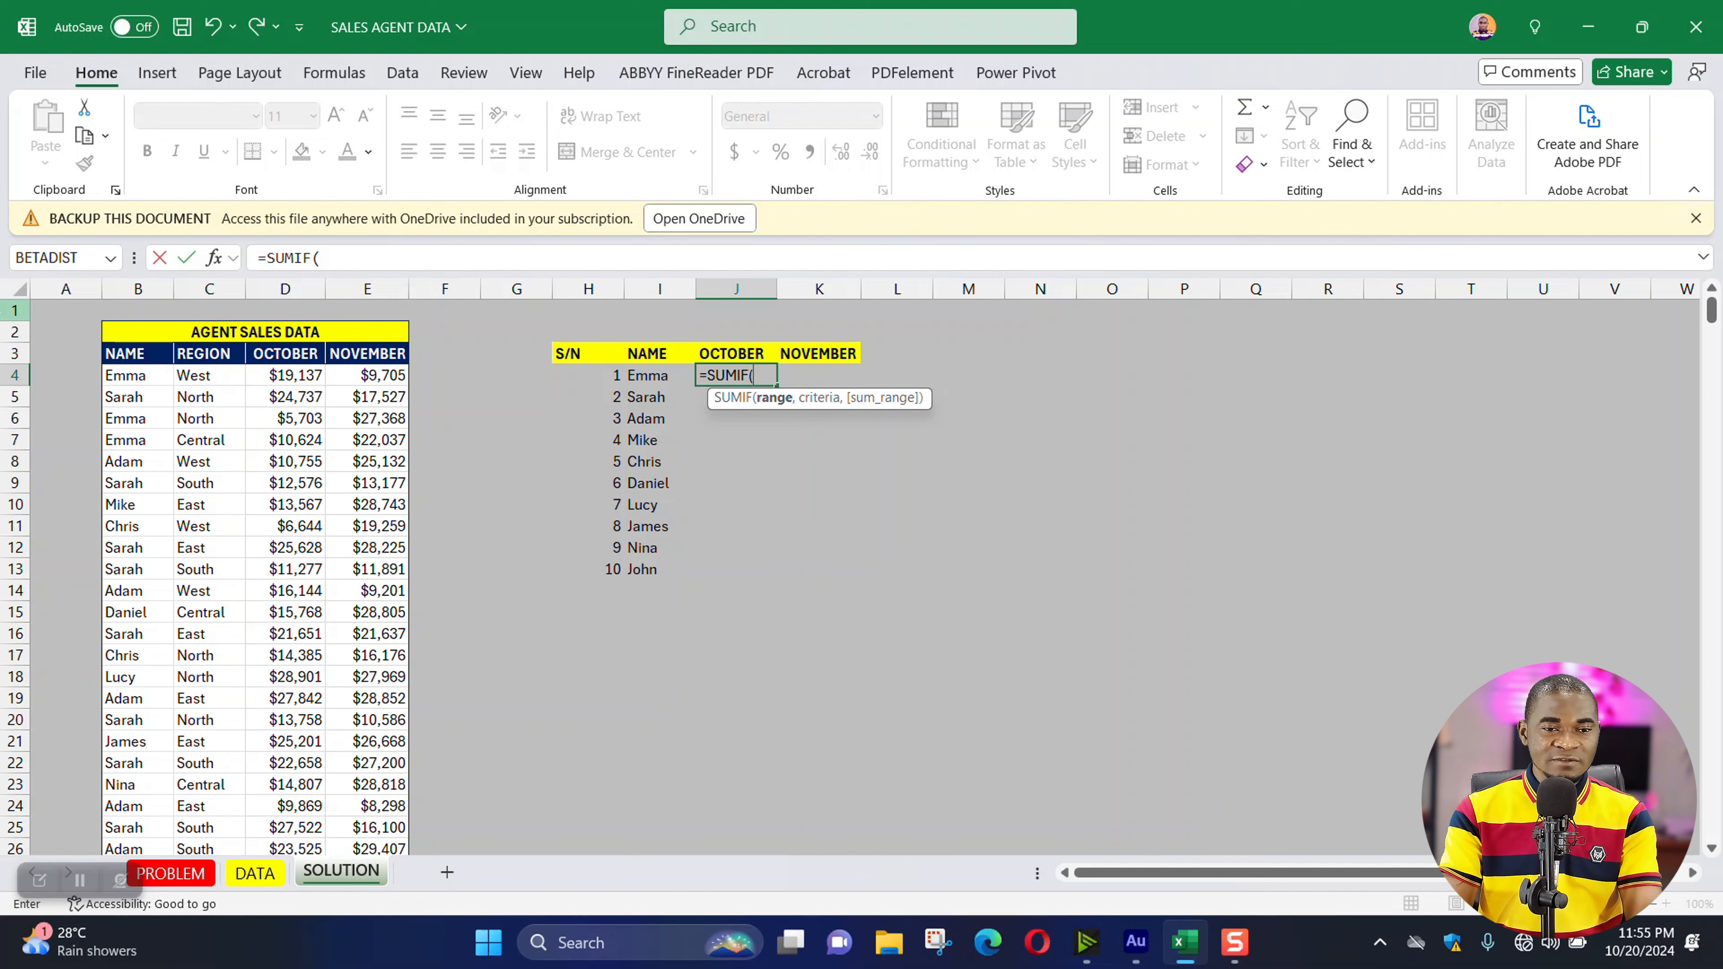
pyautogui.click(139, 380)
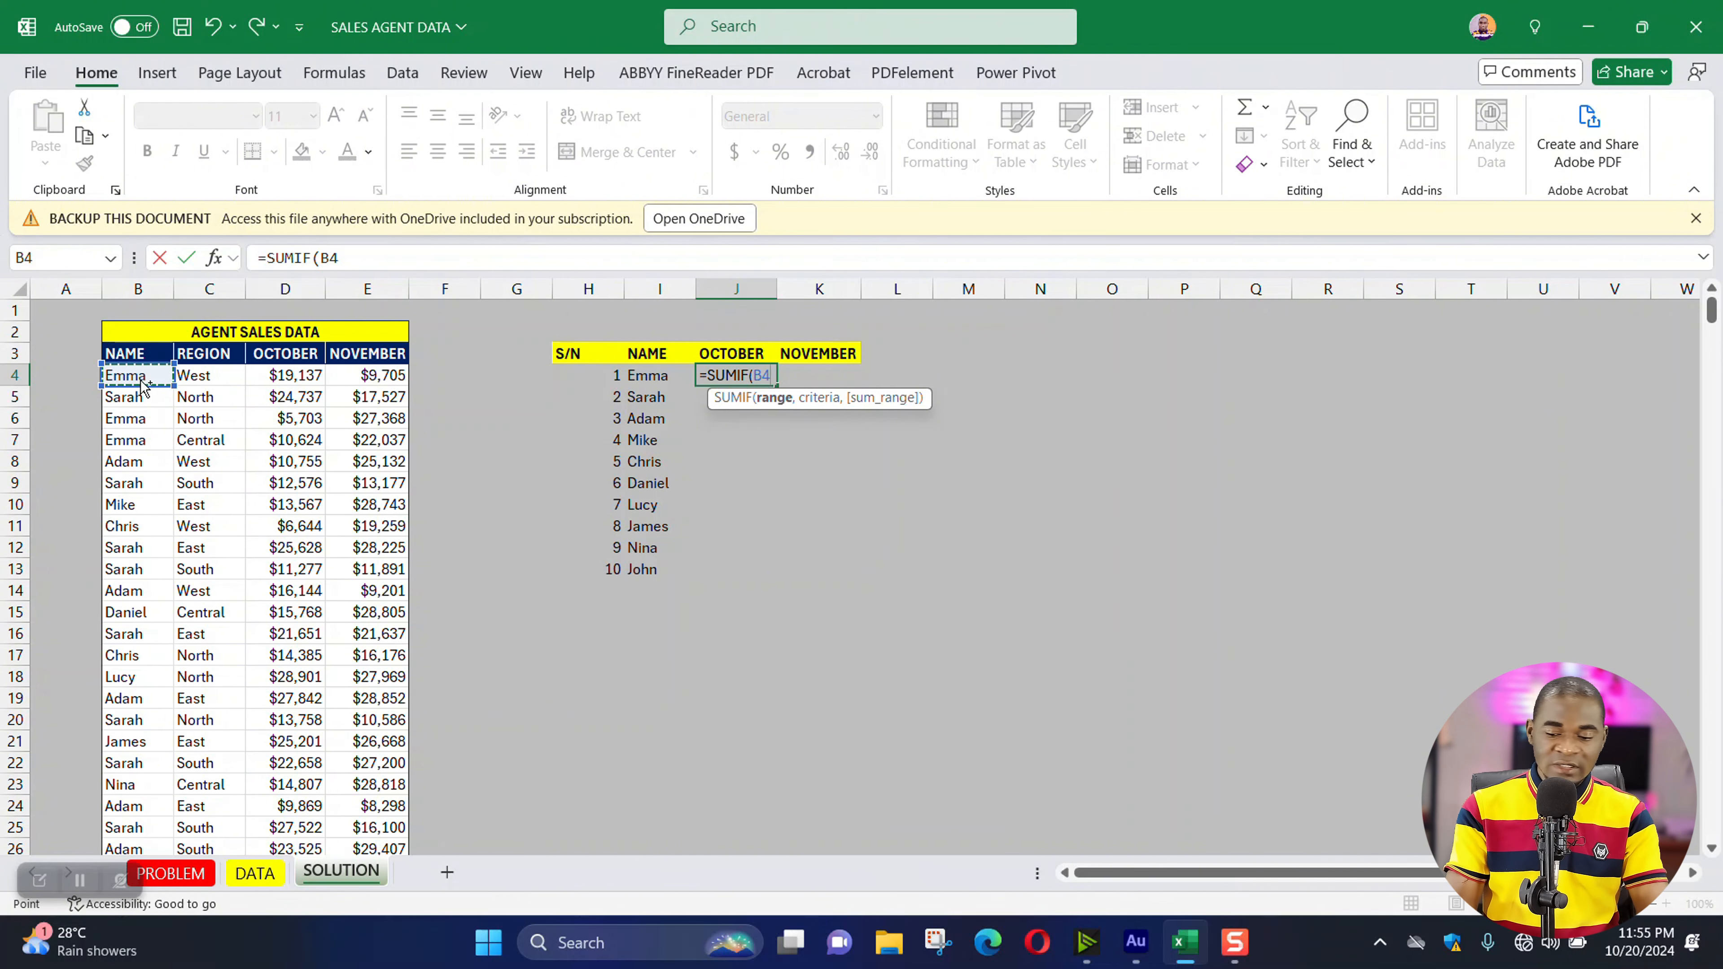
pyautogui.hotkey('ctrl', 'shift', 'Down')
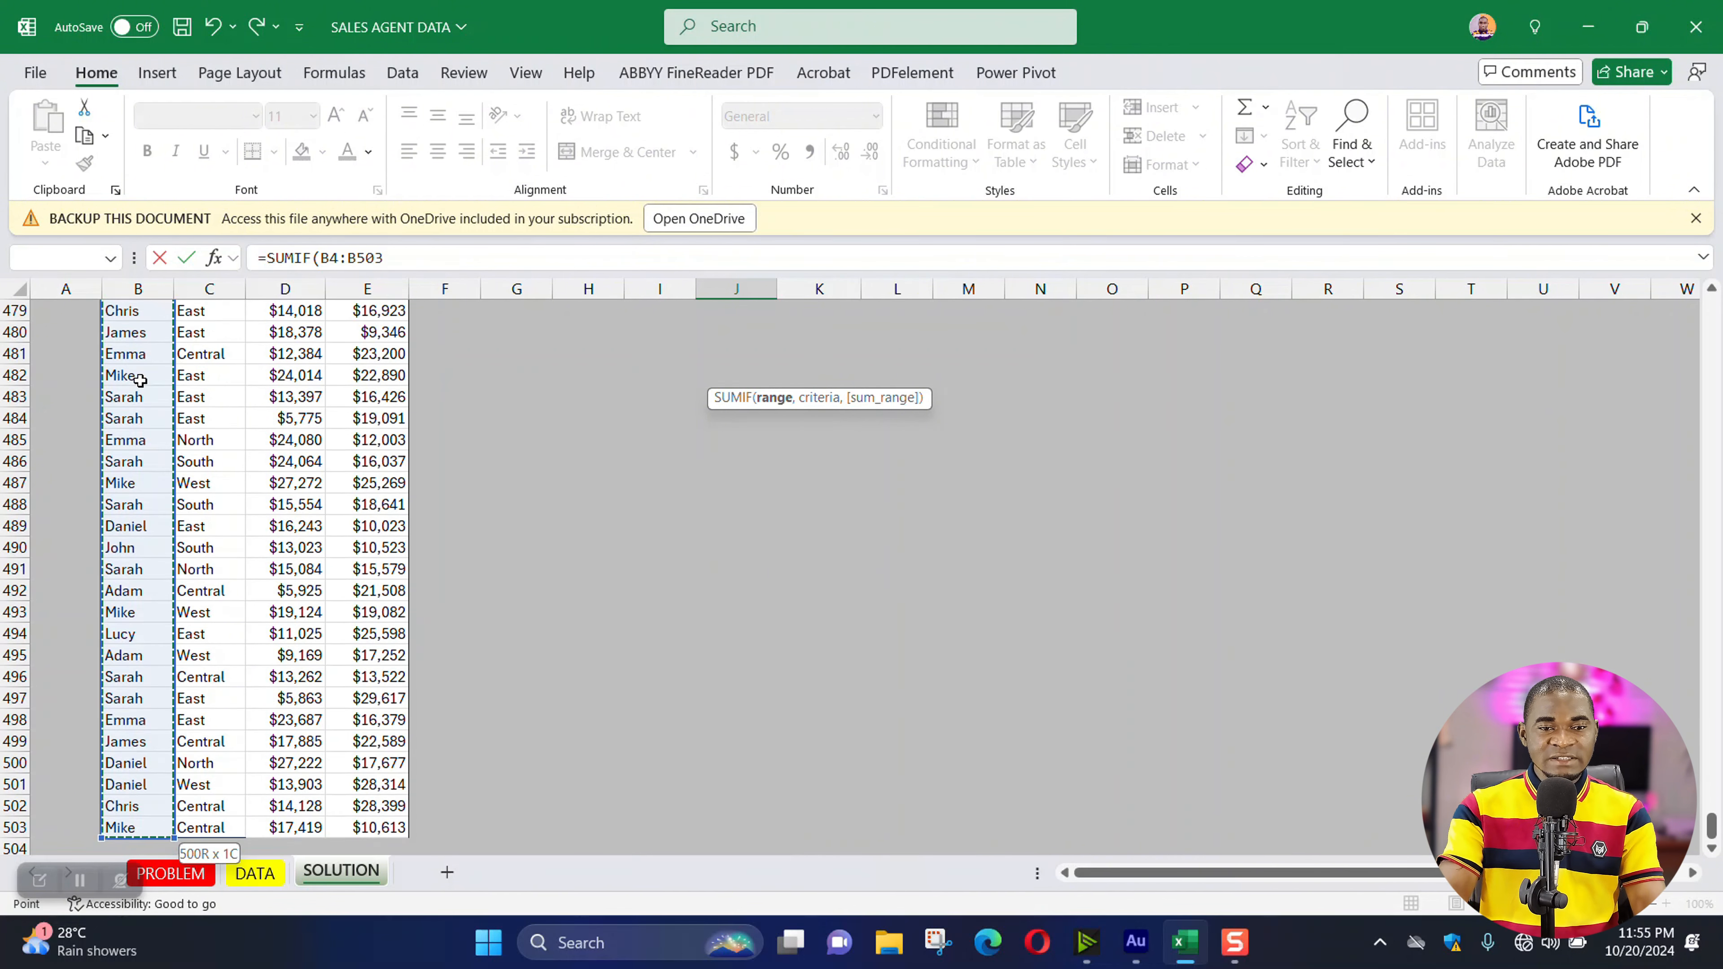
pyautogui.click(396, 263)
pyautogui.write(',')
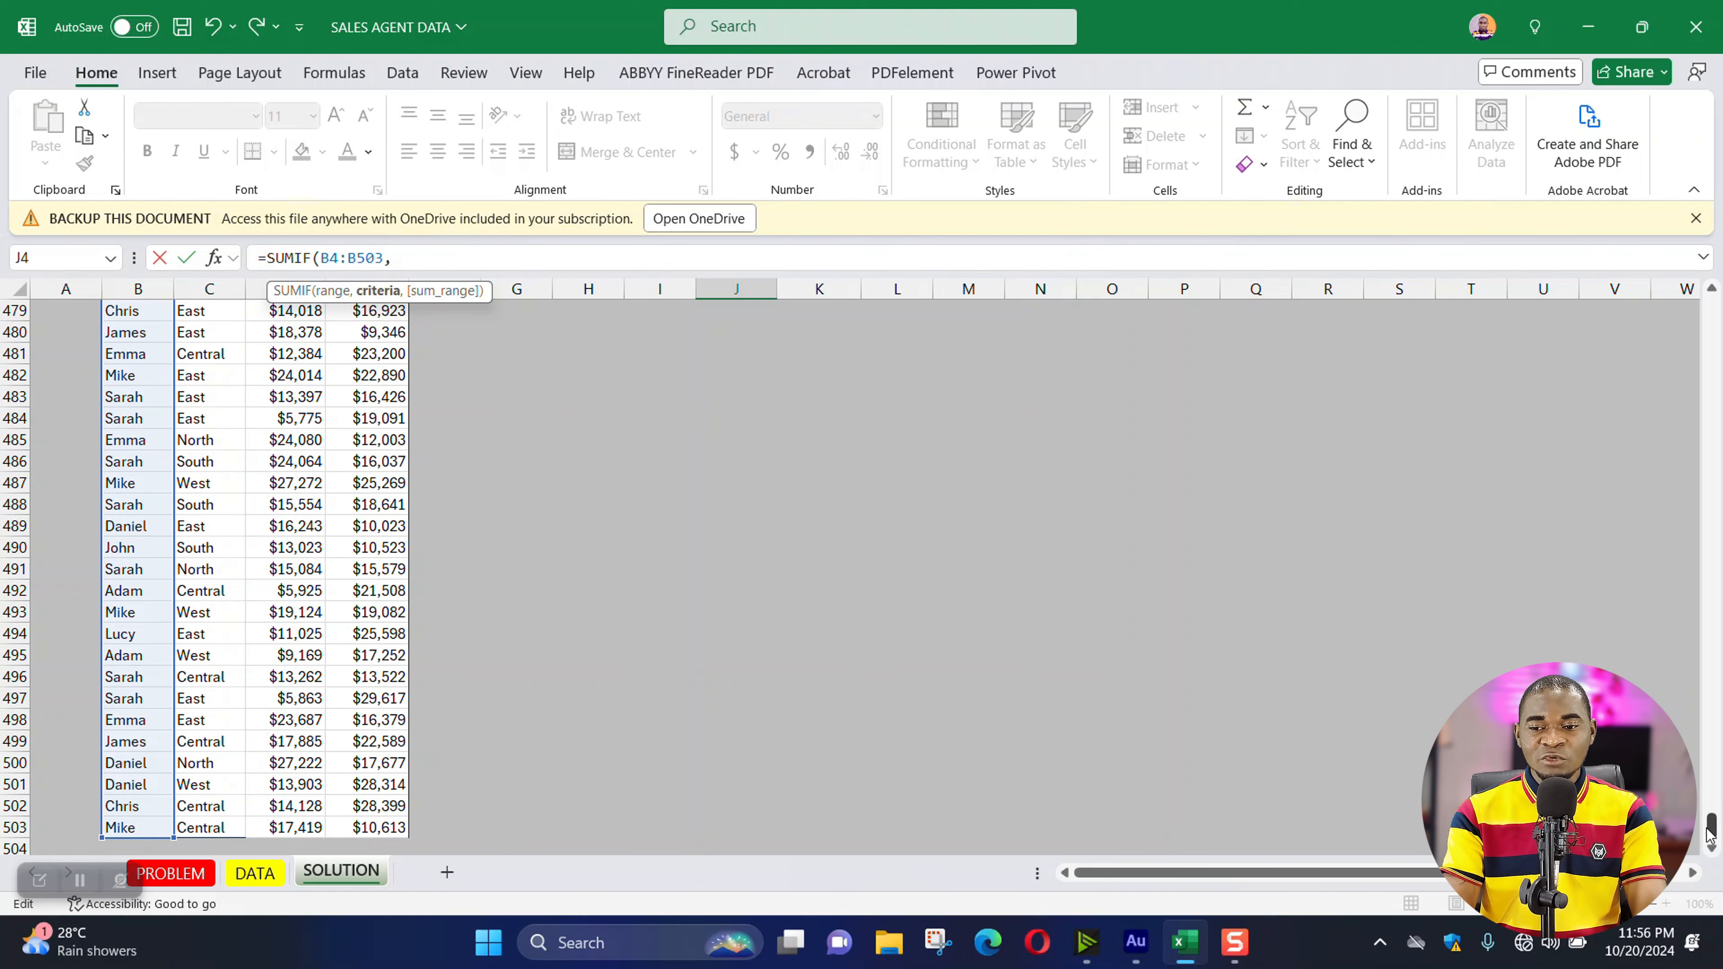
# - Continue the J4 SUMIF formula with I4 as the criteria and E4:E503 as the sum range
pyautogui.moveTo(1709, 835); pyautogui.dragTo(1709, 309)
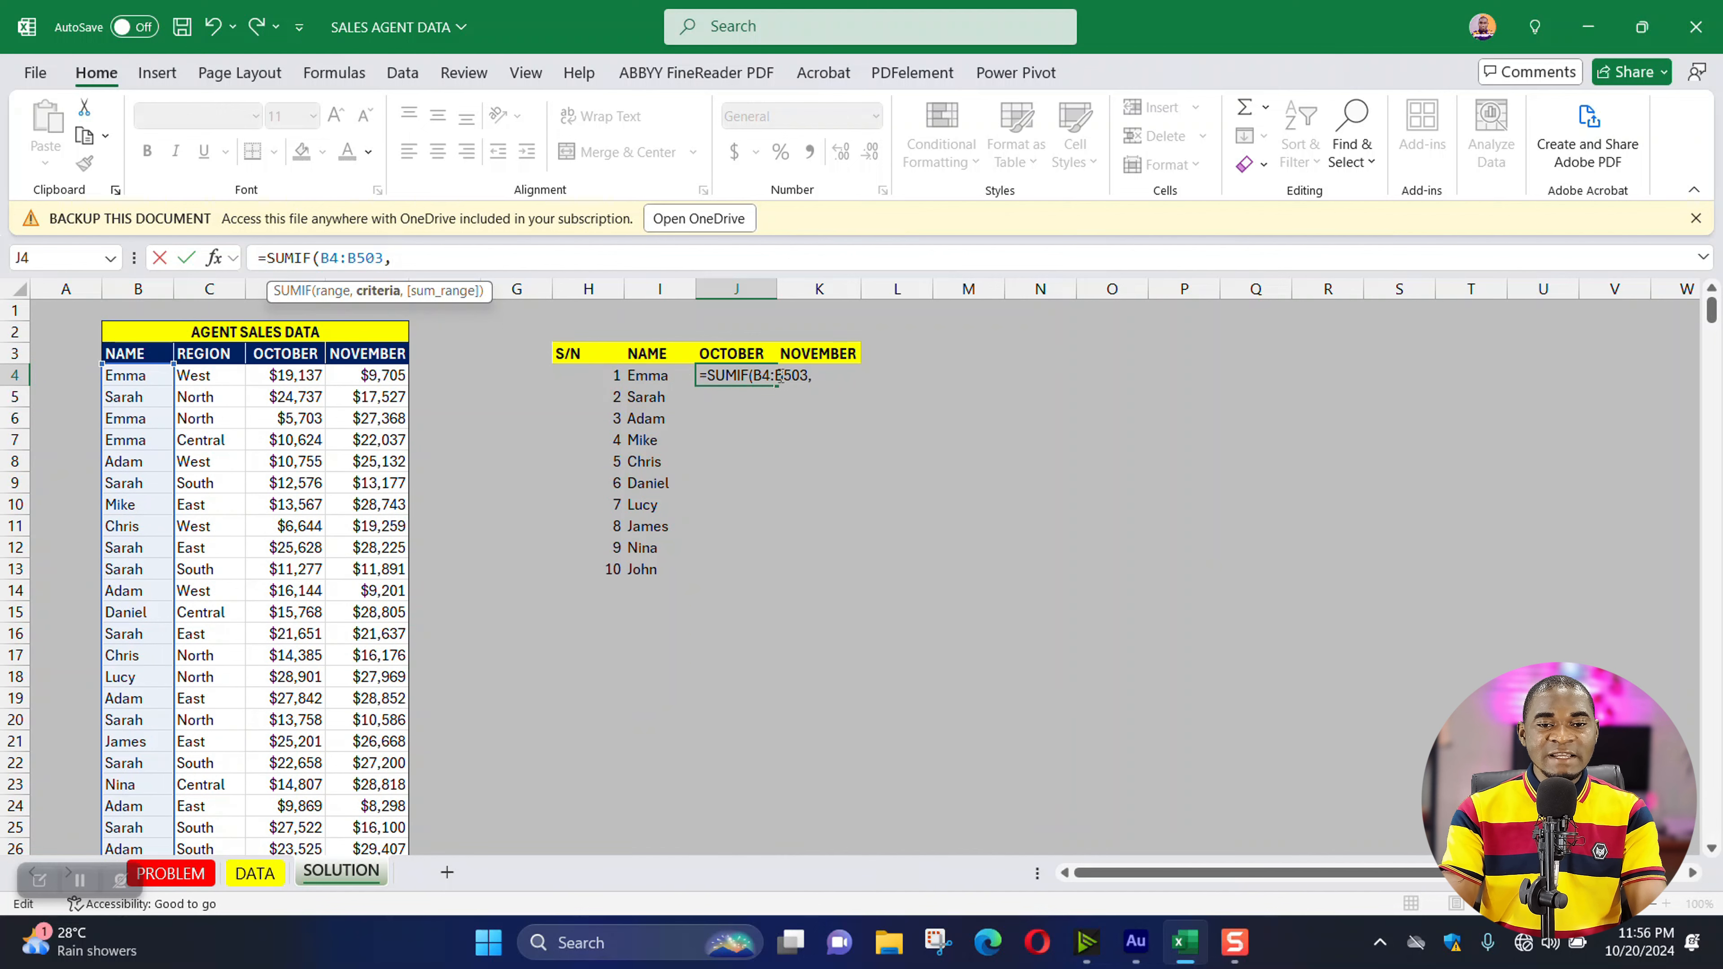
pyautogui.click(653, 377)
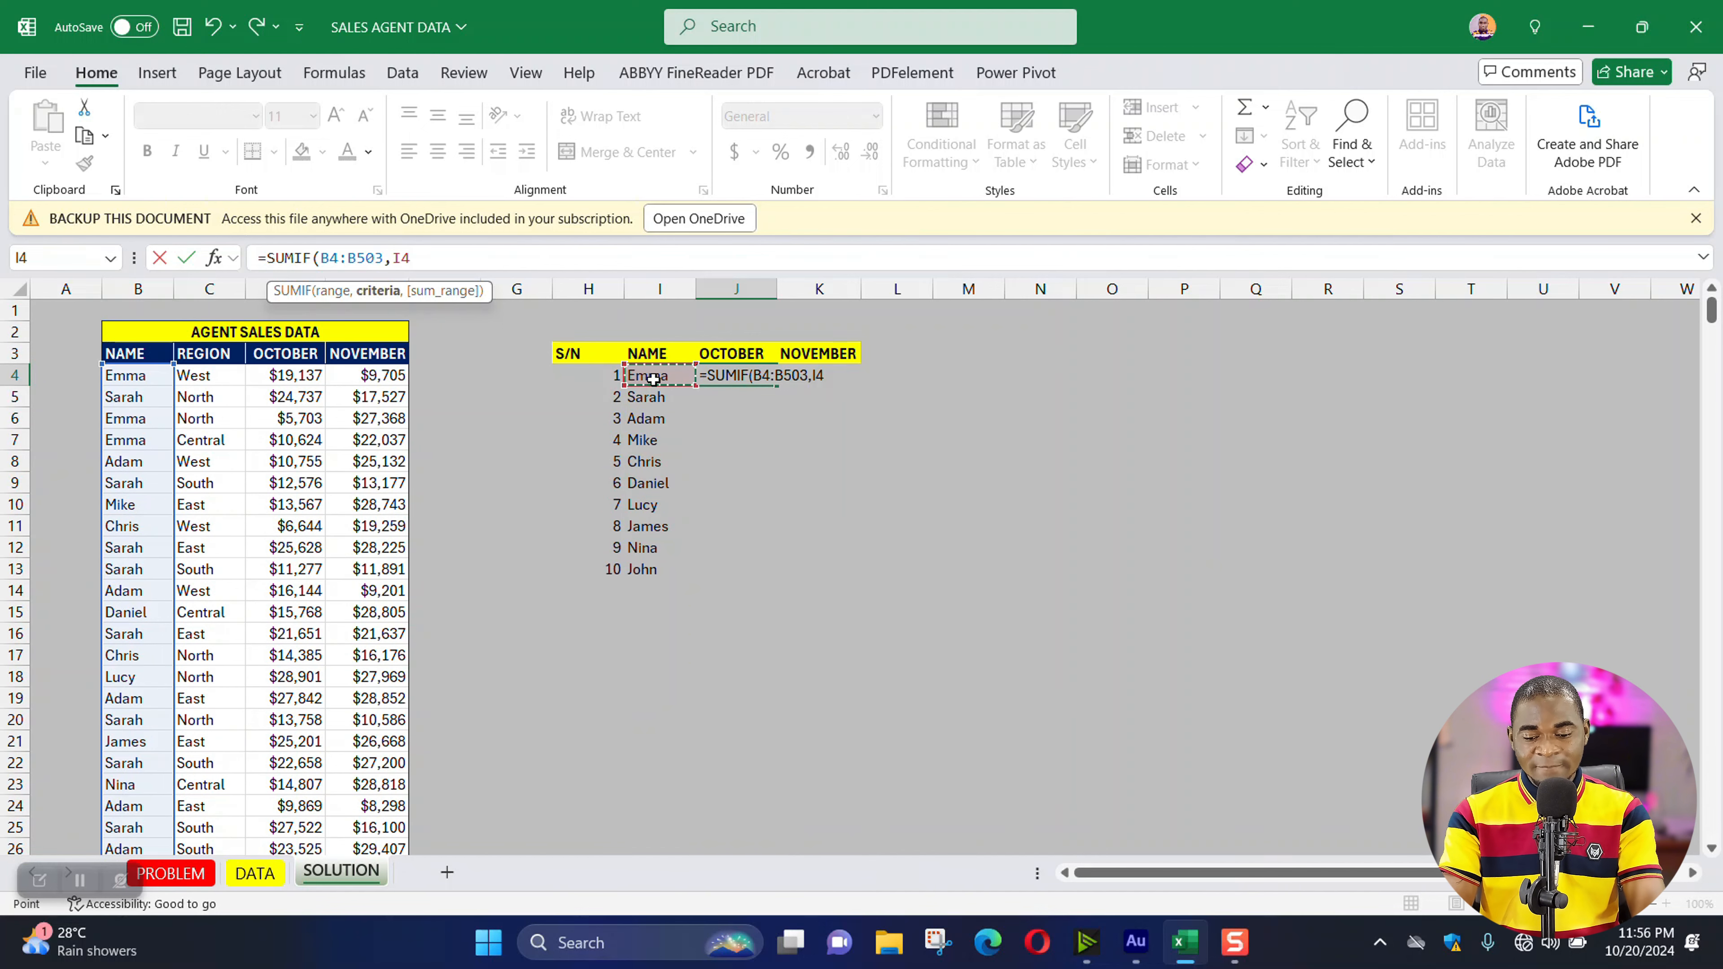
pyautogui.write(',')
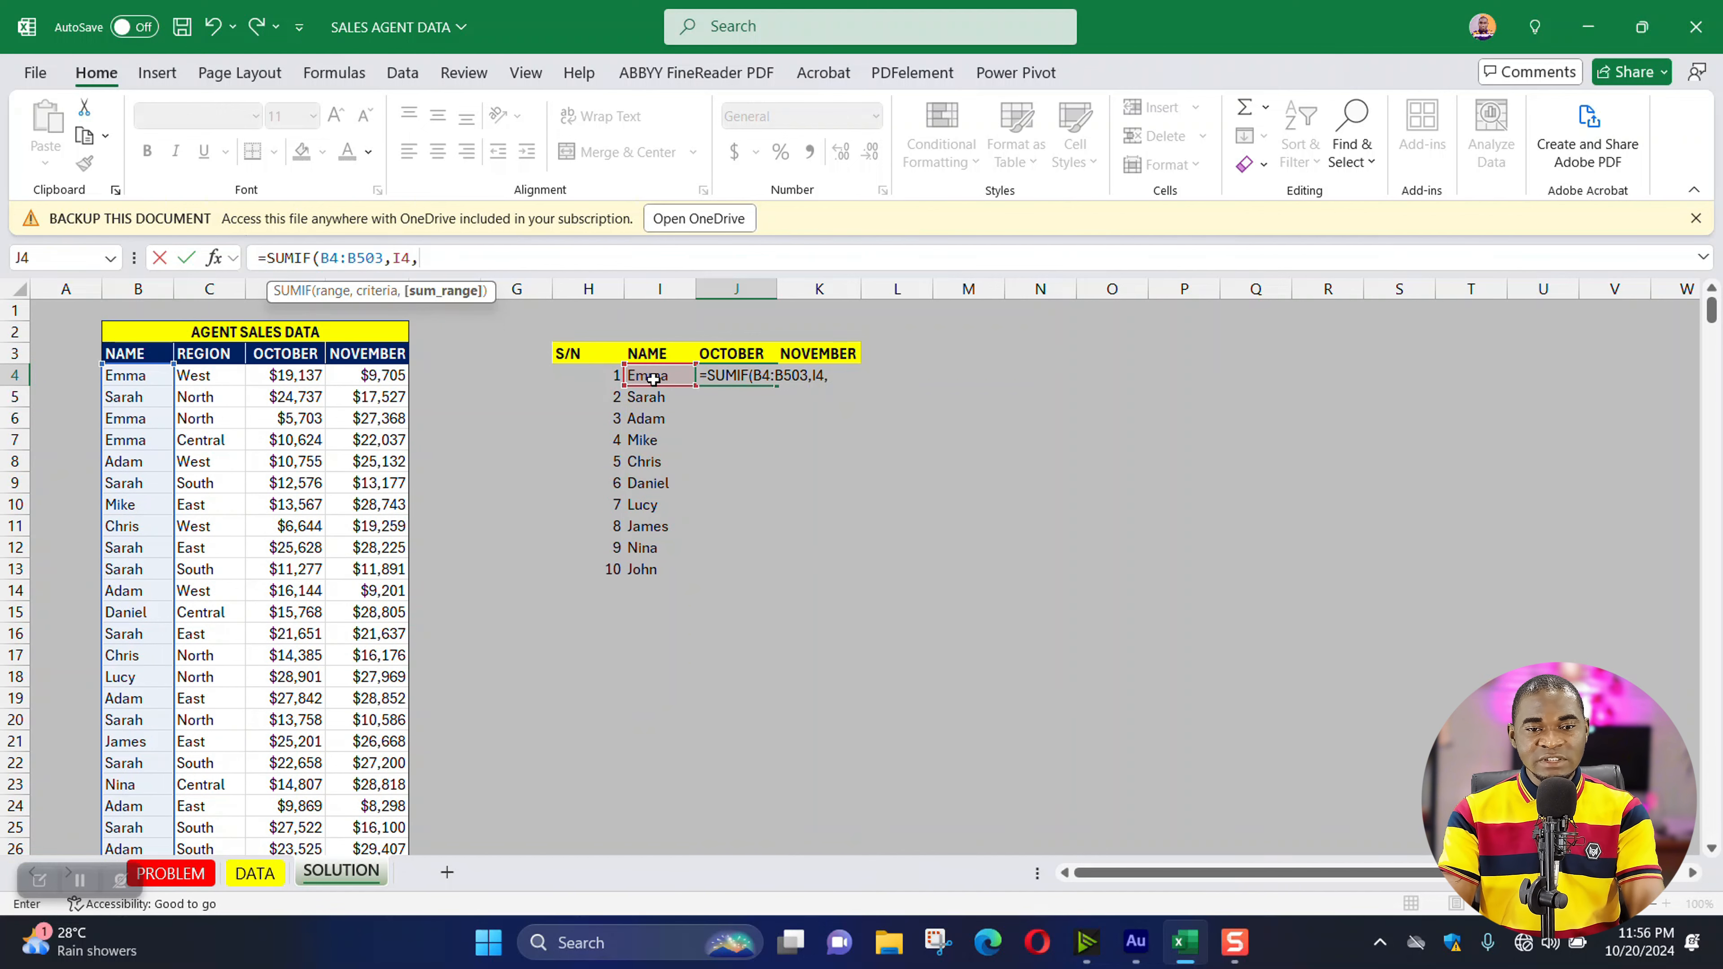
pyautogui.click(358, 376)
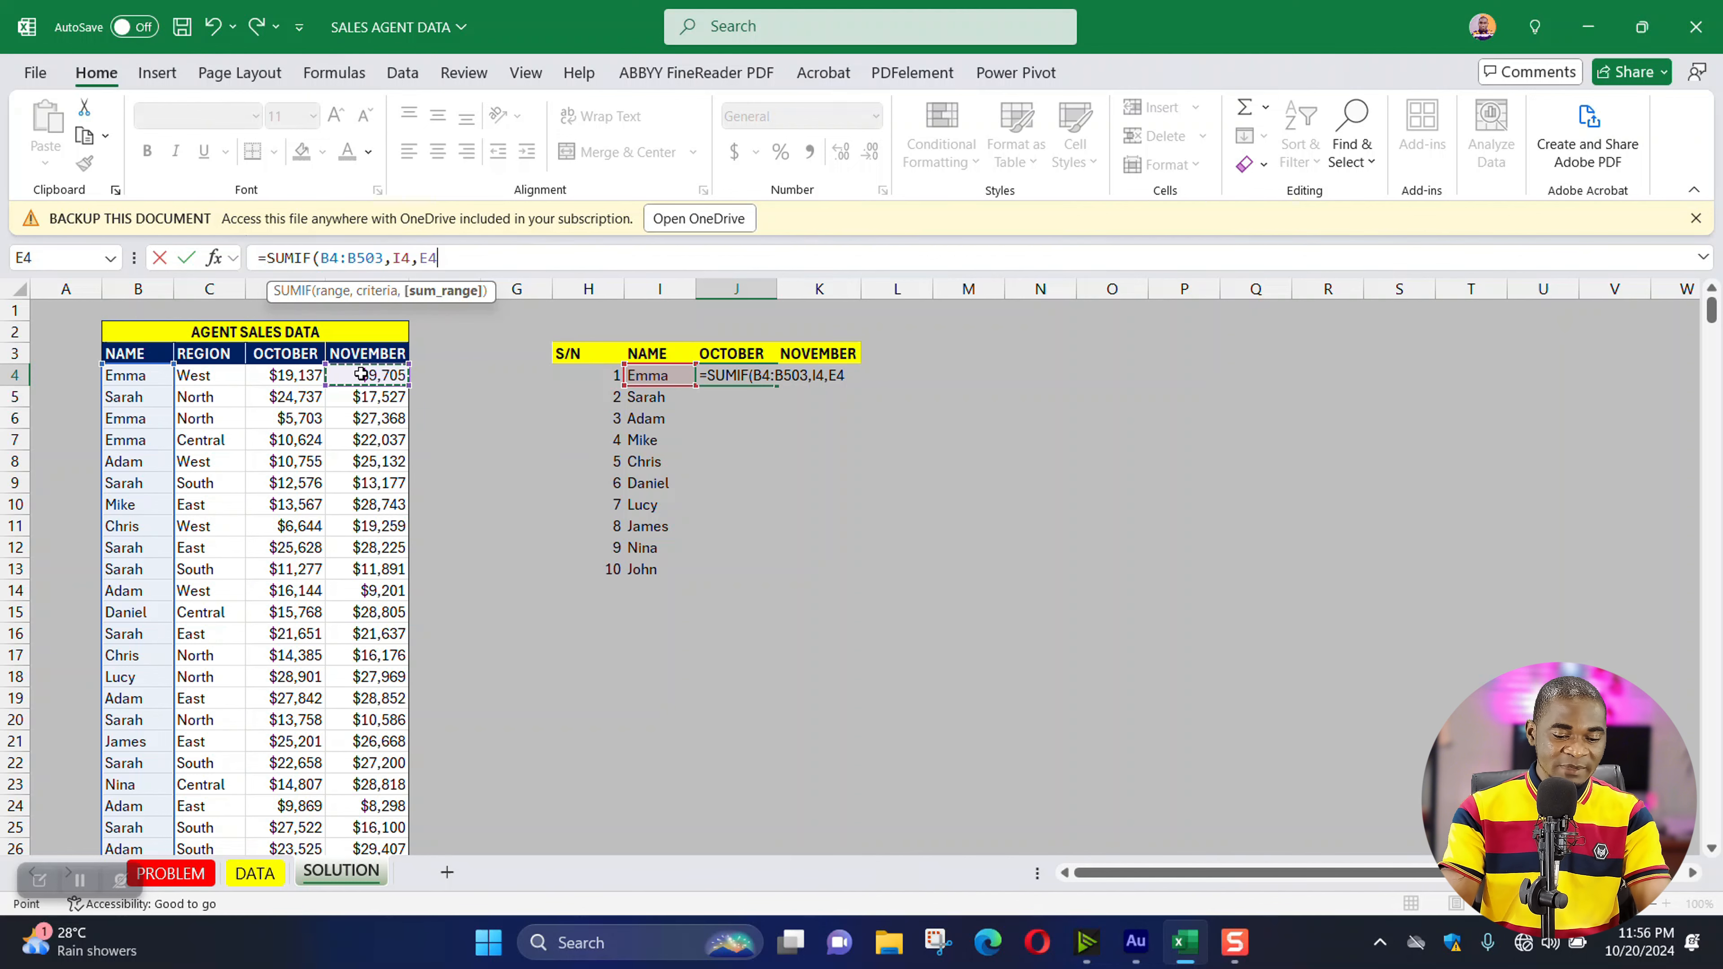
pyautogui.hotkey('ctrl', 'shift', 'Down')
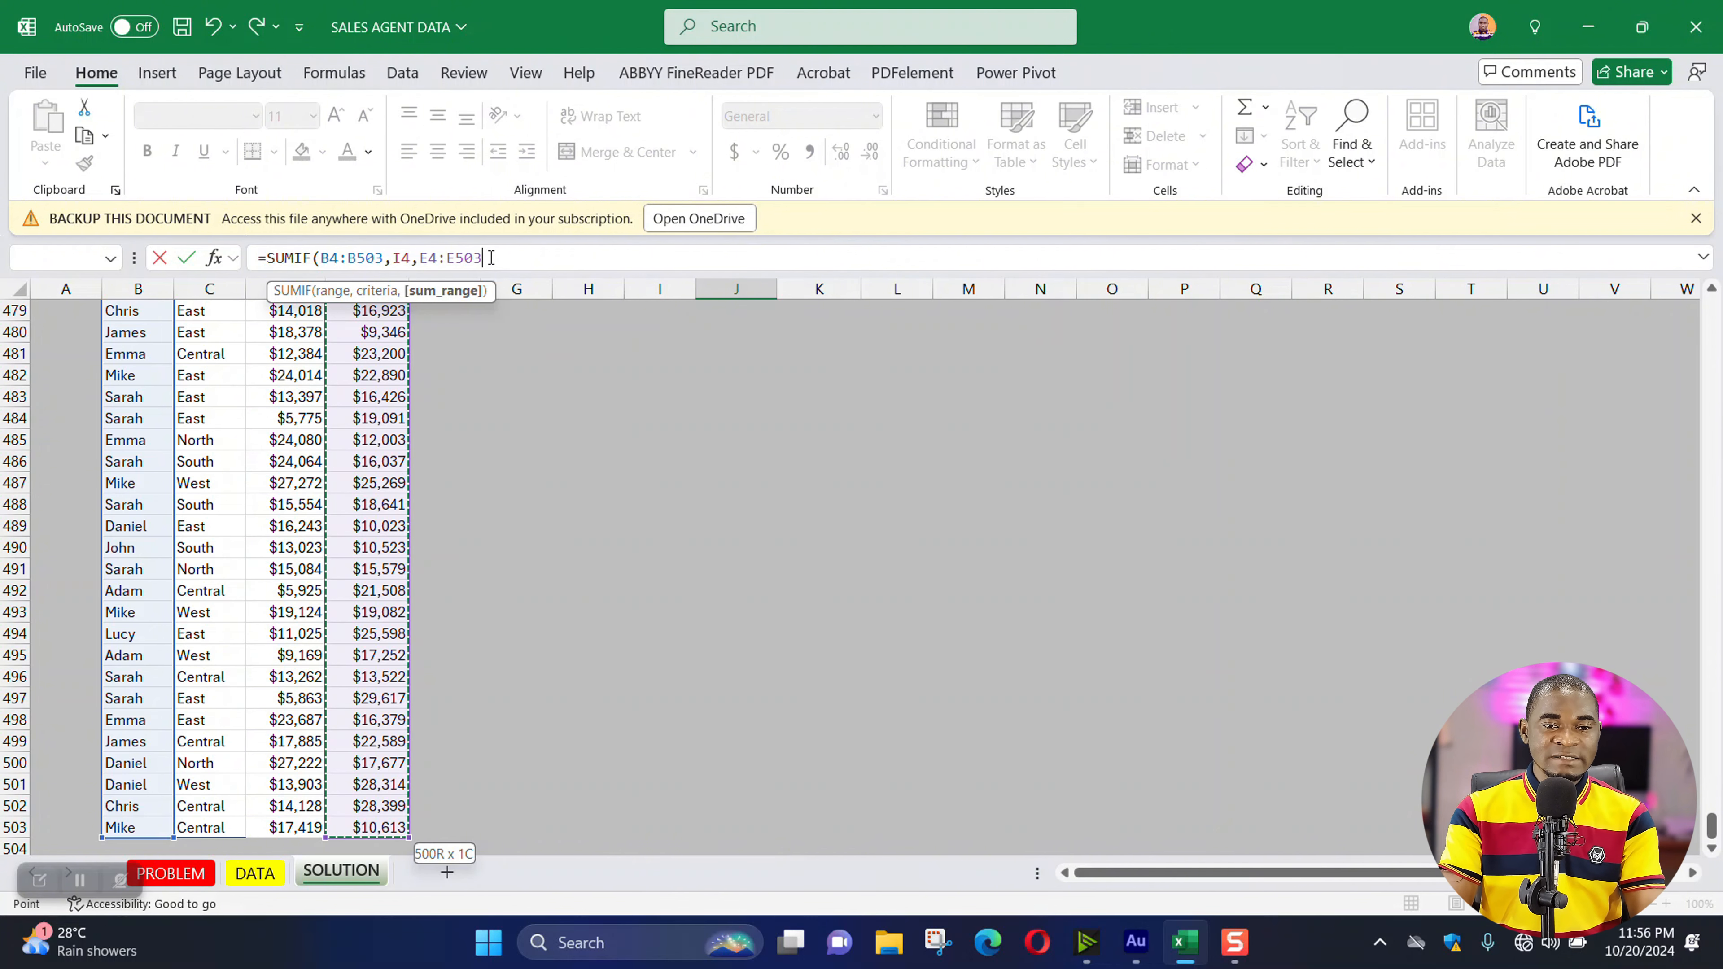
# - Make both ranges absolute in the J4 formula and complete it as =SUMIF($B$4:$B$503,I4,$E$4:$E$503)
pyautogui.moveTo(484, 258); pyautogui.dragTo(421, 258)
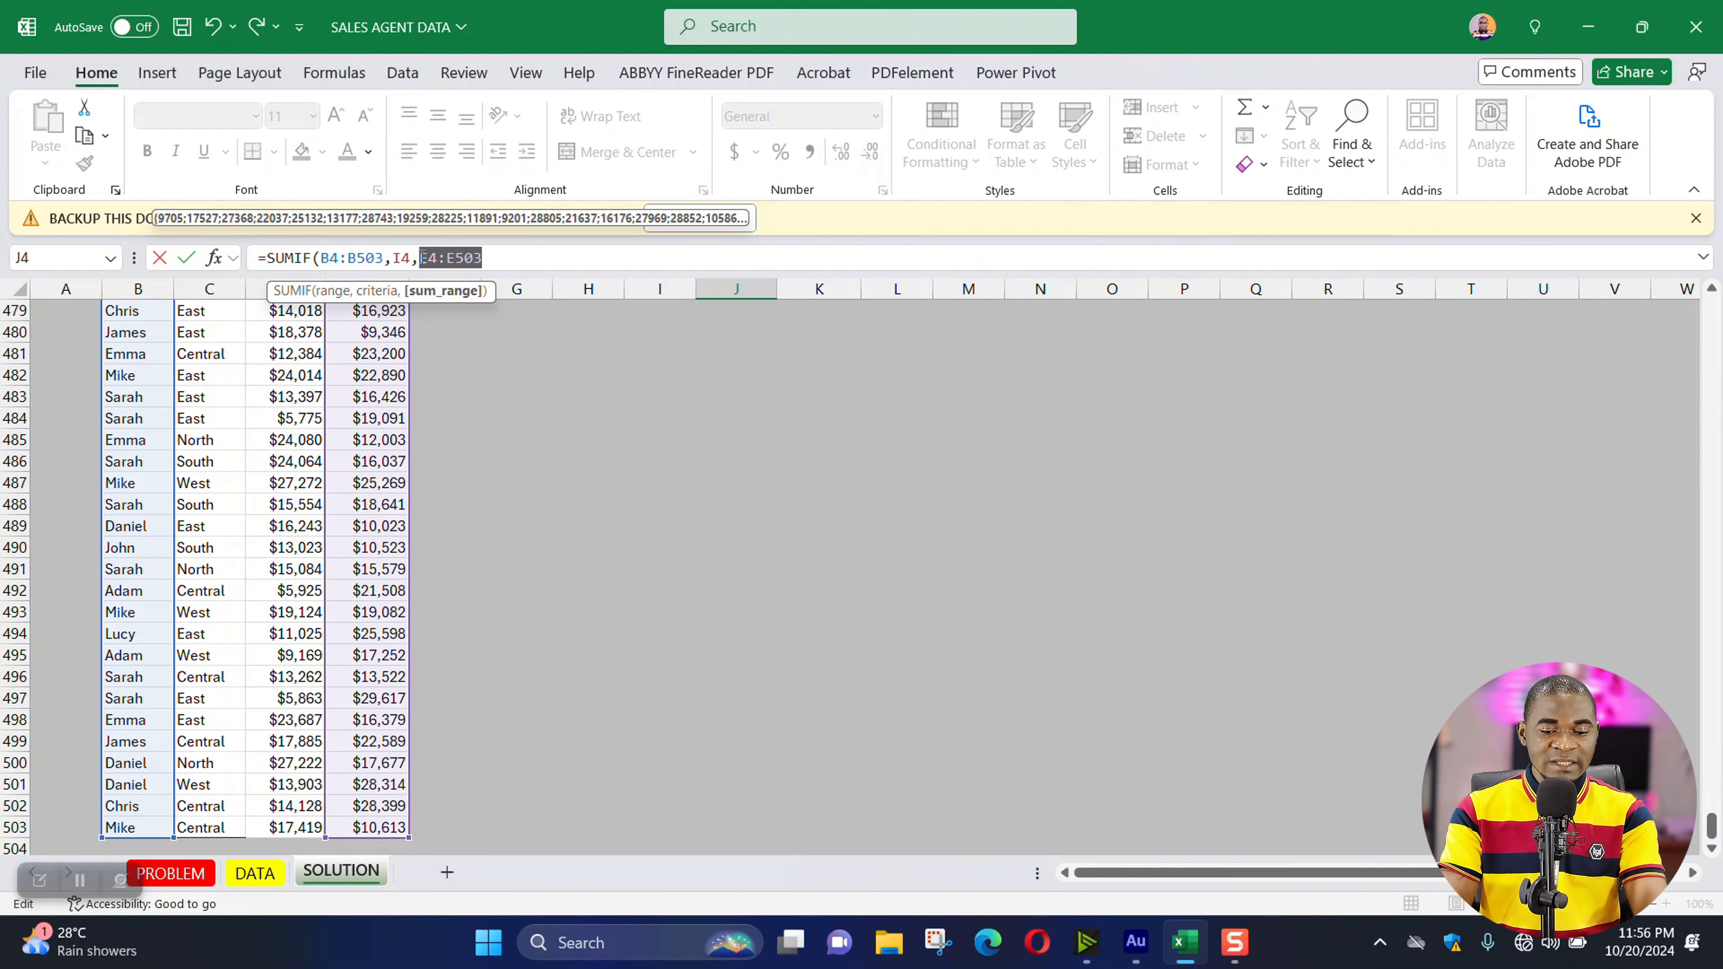
pyautogui.press('F4')
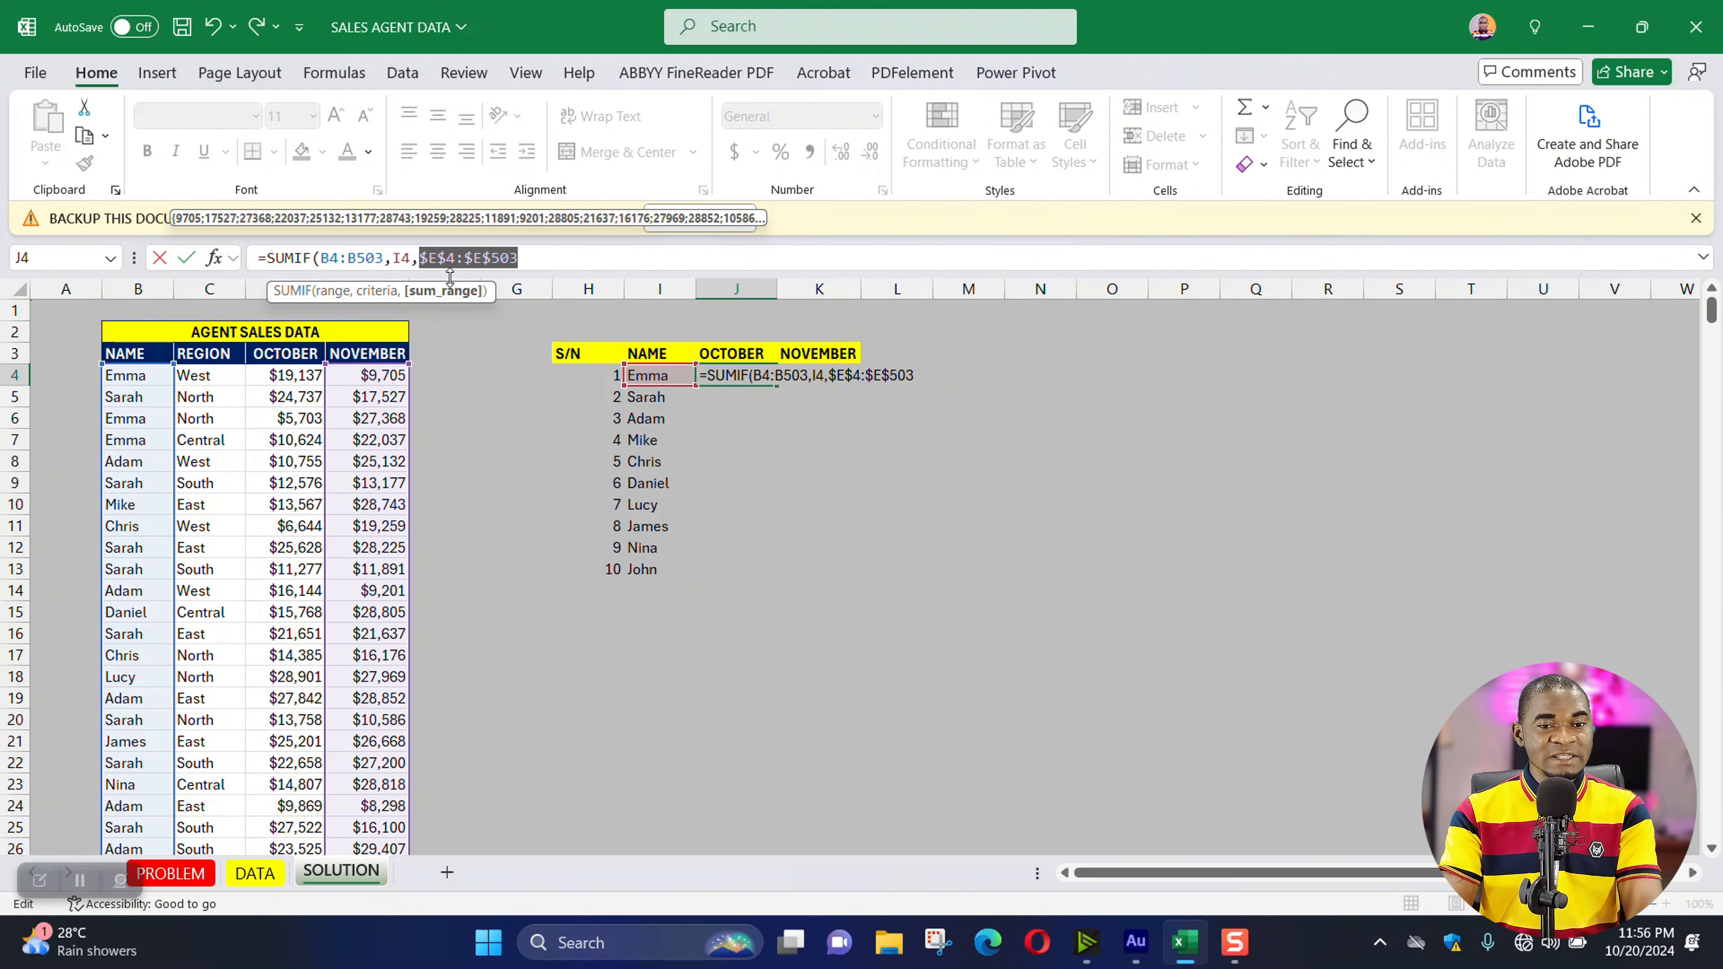
pyautogui.moveTo(384, 257); pyautogui.dragTo(321, 257)
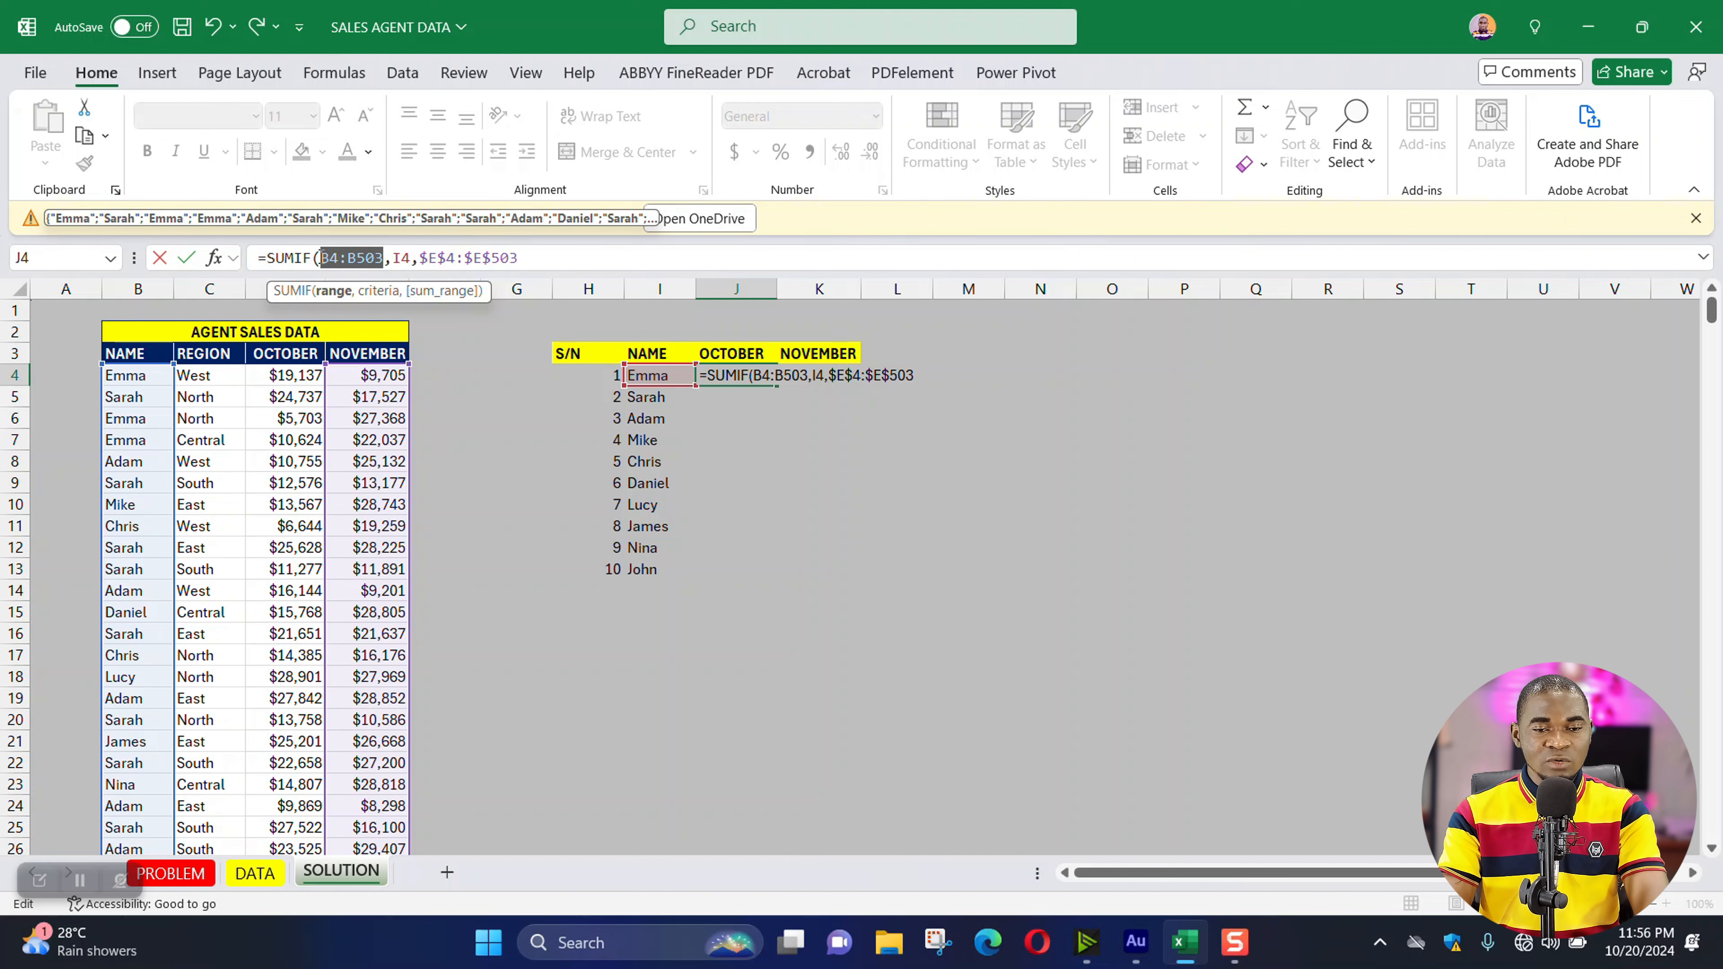
pyautogui.press('F4')
pyautogui.click(562, 255)
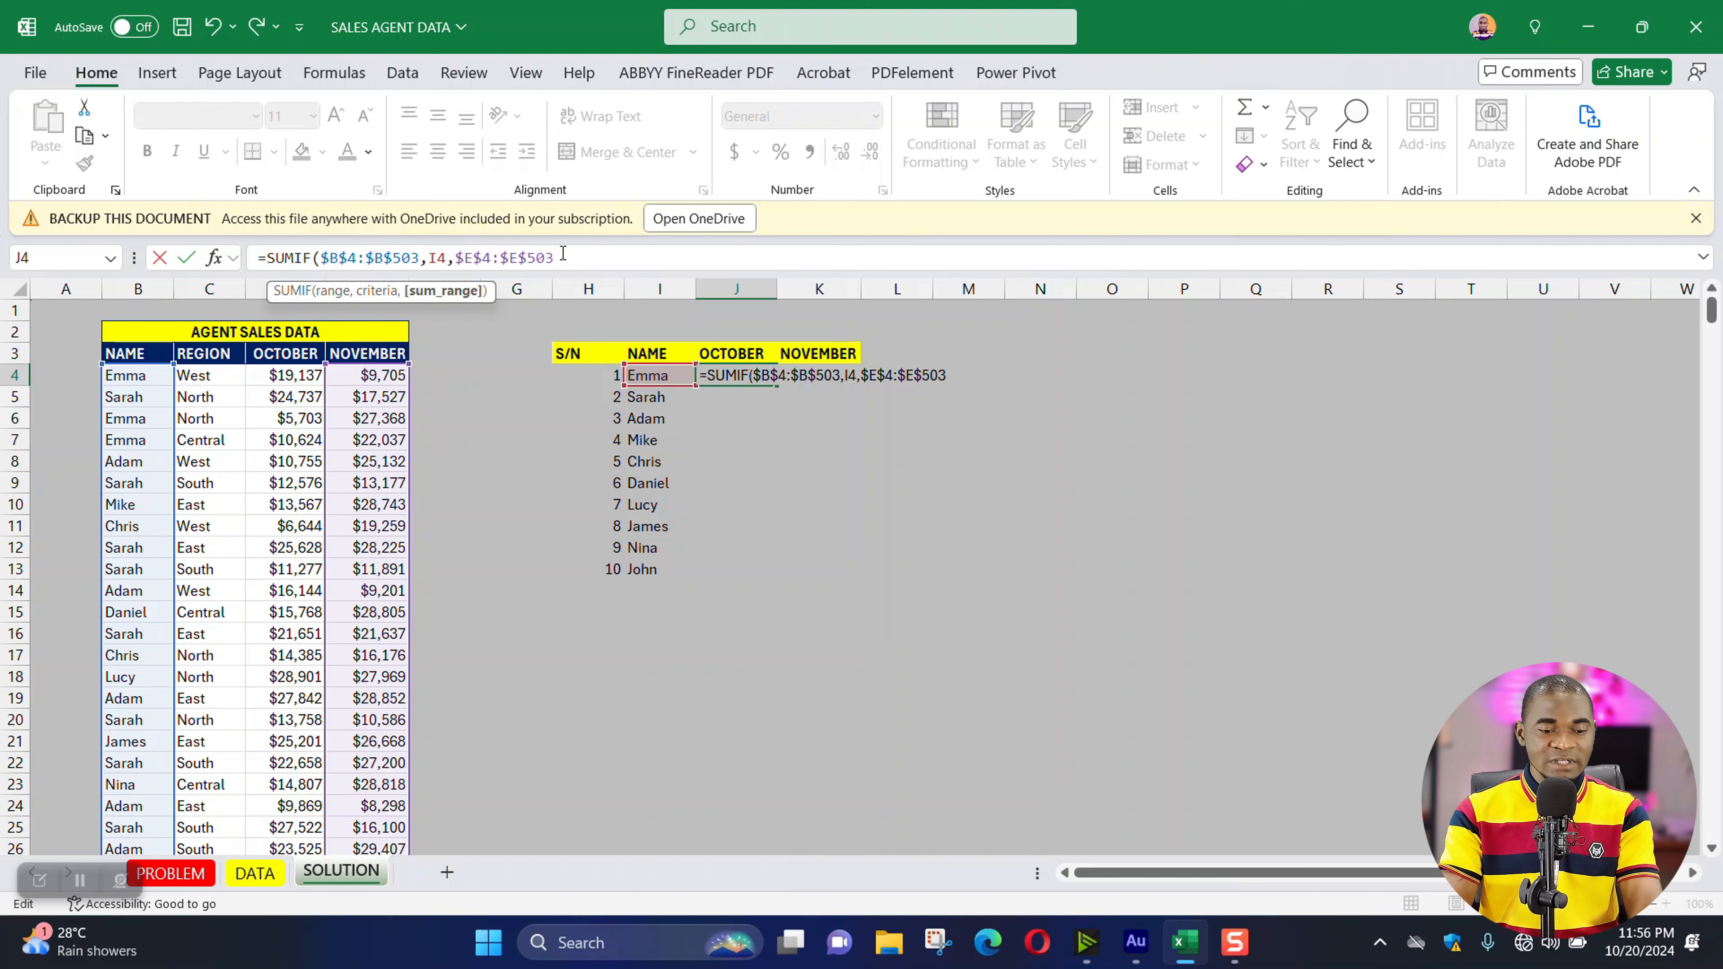
pyautogui.write(')')
pyautogui.press('Return')
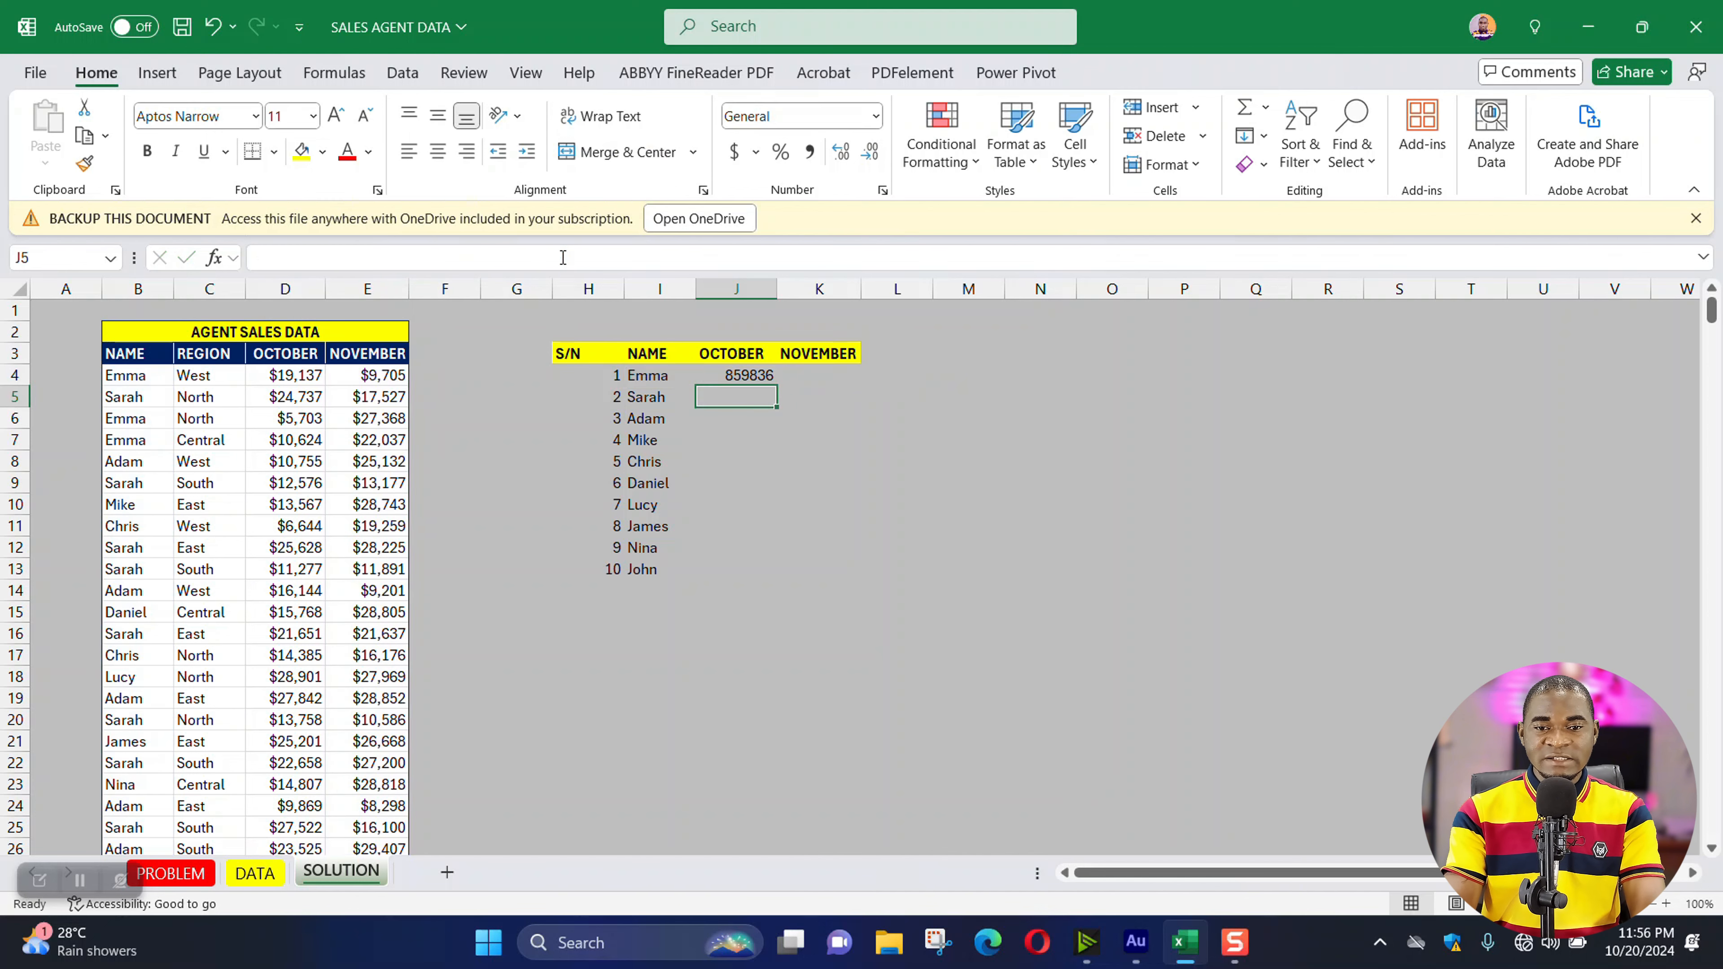
# - Fill the J4 formula down to J13 and format J4:J13 as Number with 0 decimal places and a thousands separator
pyautogui.click(749, 375)
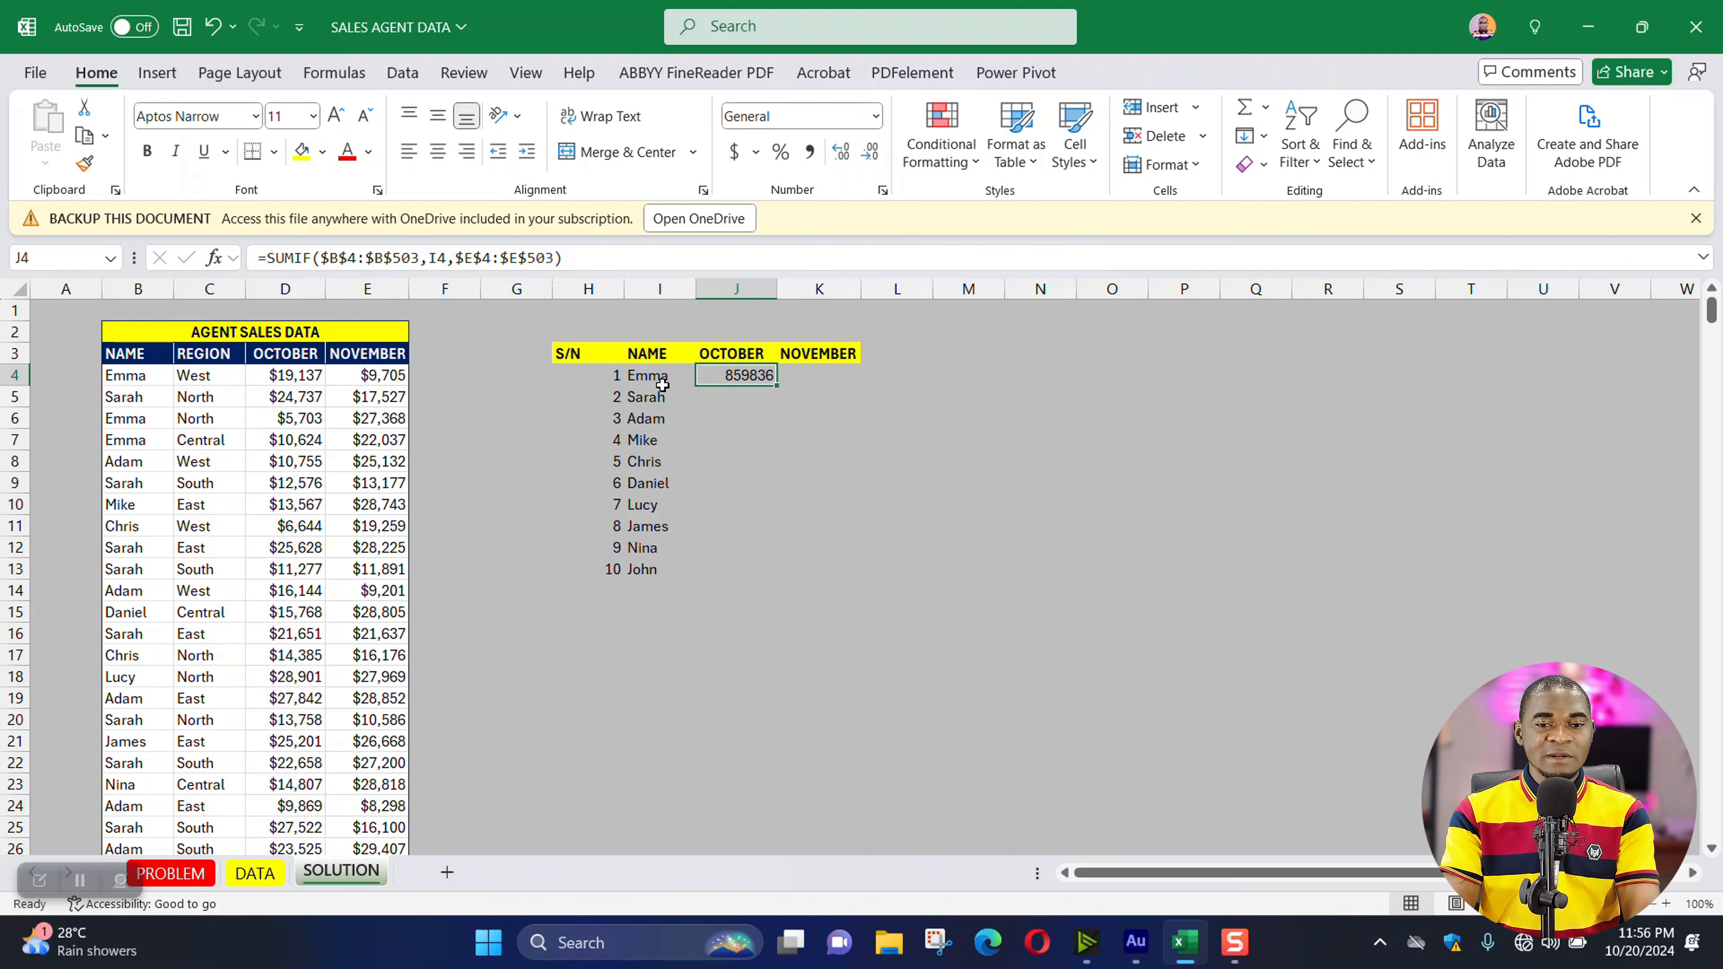
pyautogui.moveTo(774, 387); pyautogui.dragTo(773, 575)
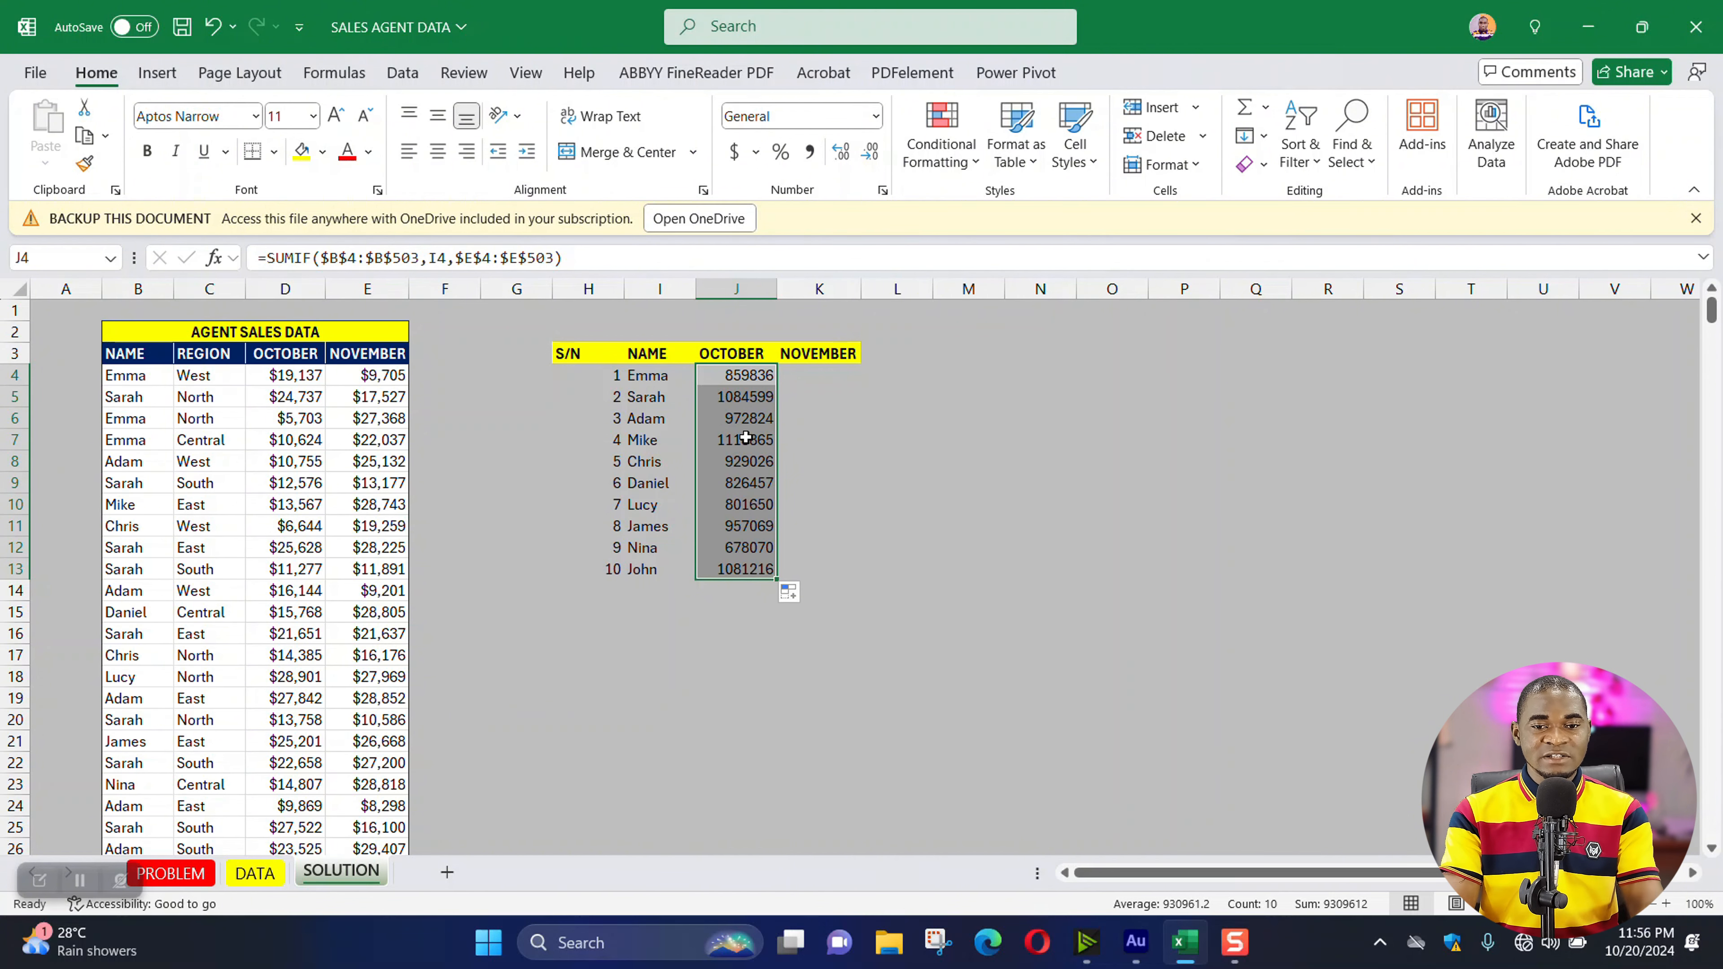
pyautogui.rightClick(745, 438)
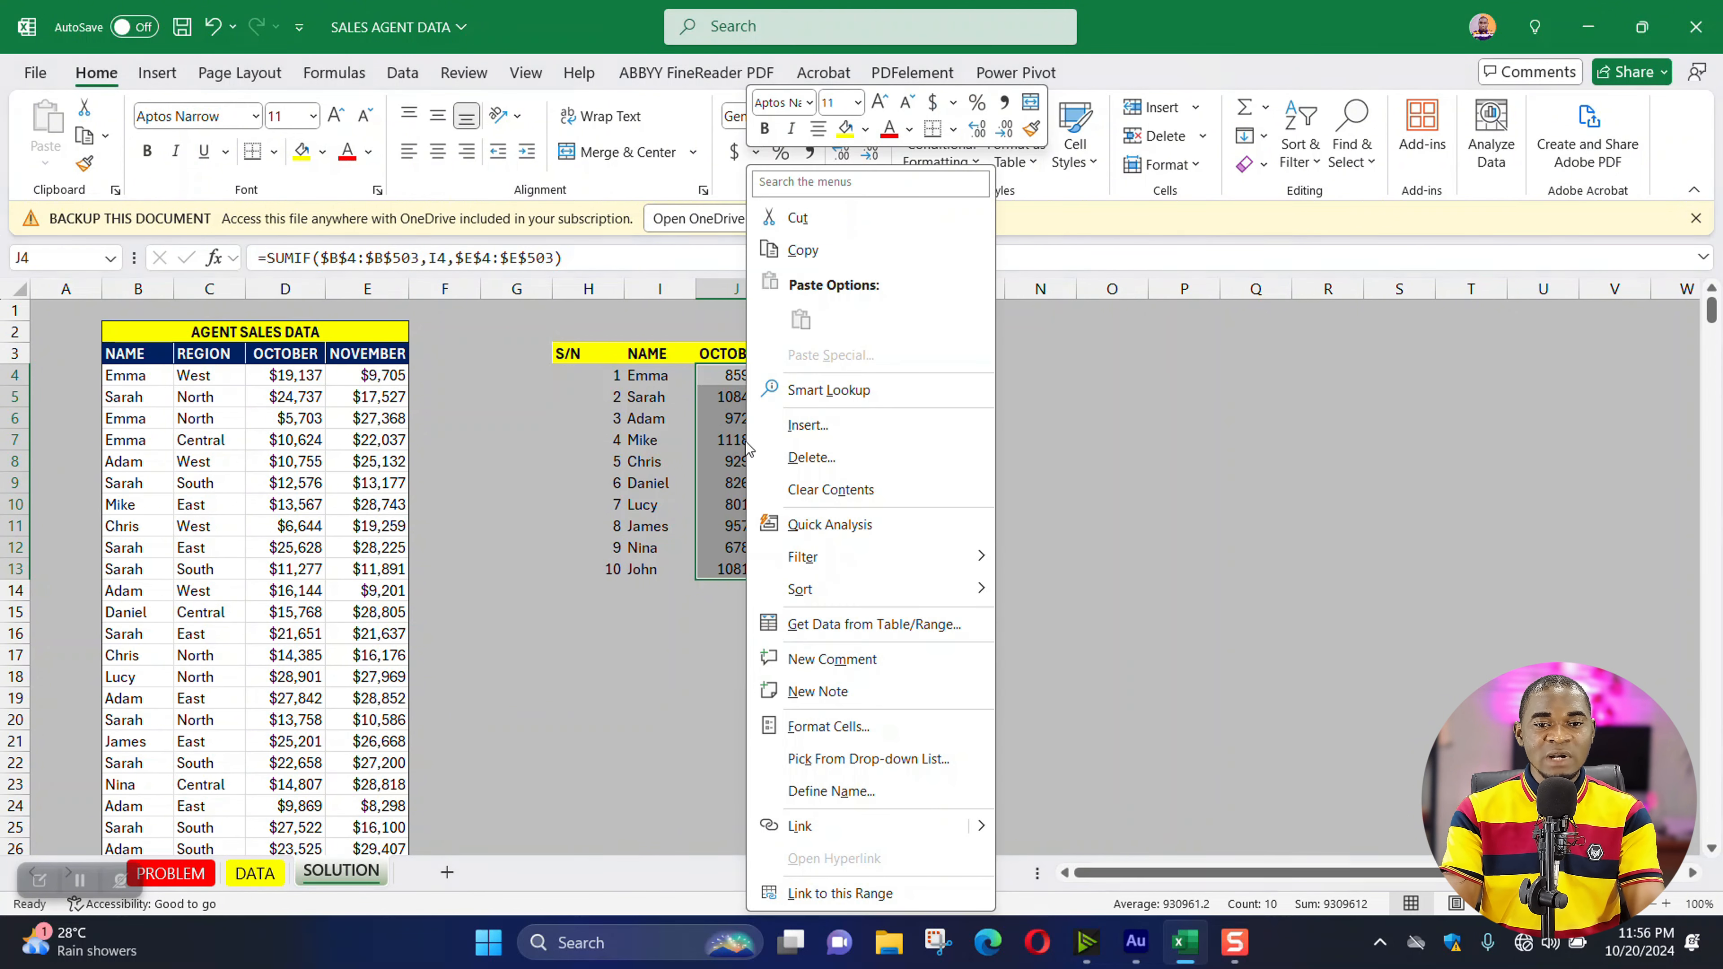
pyautogui.click(825, 728)
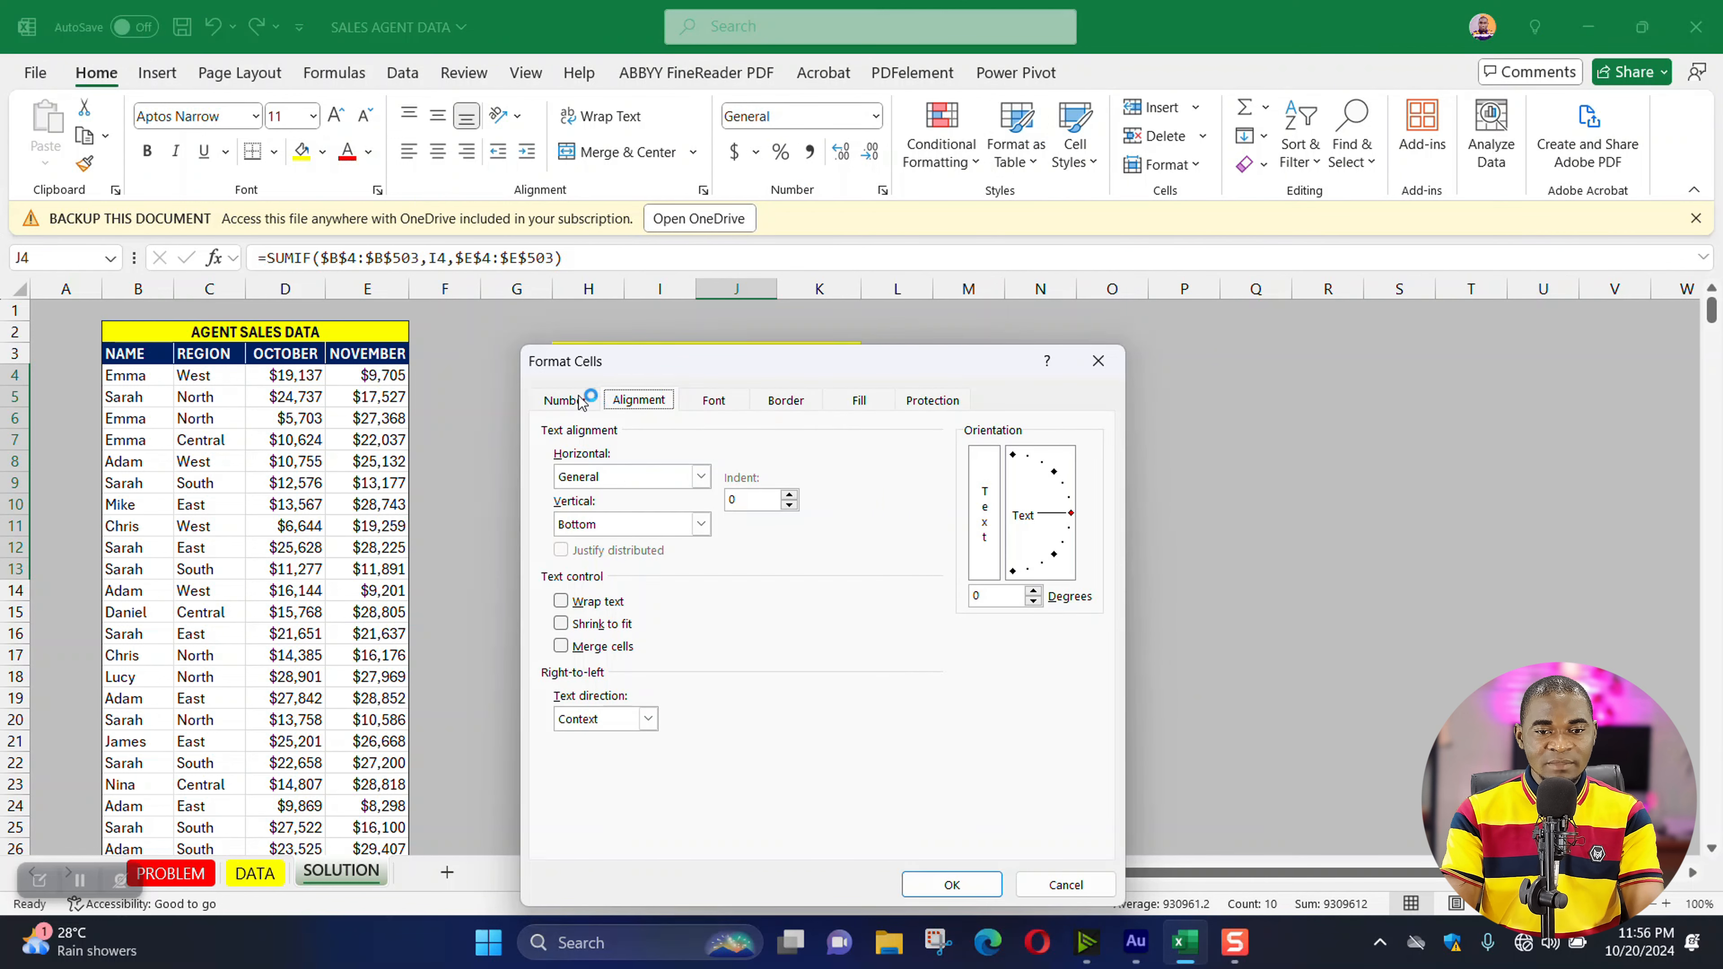
pyautogui.click(582, 402)
pyautogui.click(570, 466)
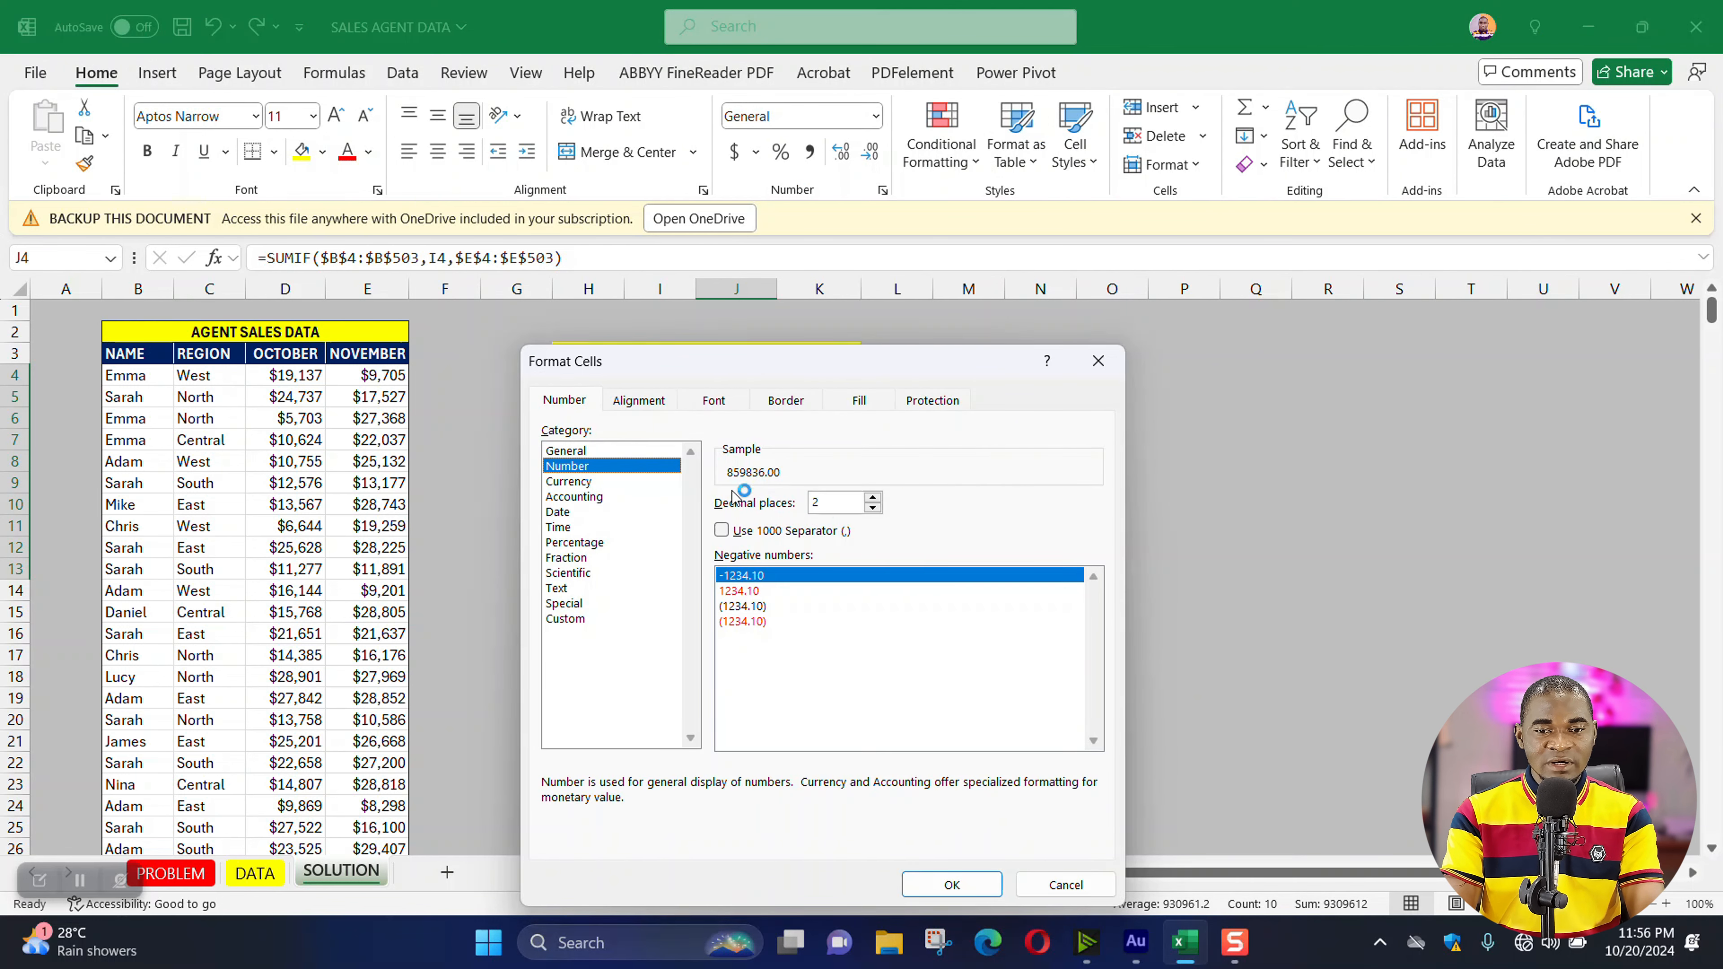
pyautogui.click(873, 509)
pyautogui.click(873, 508)
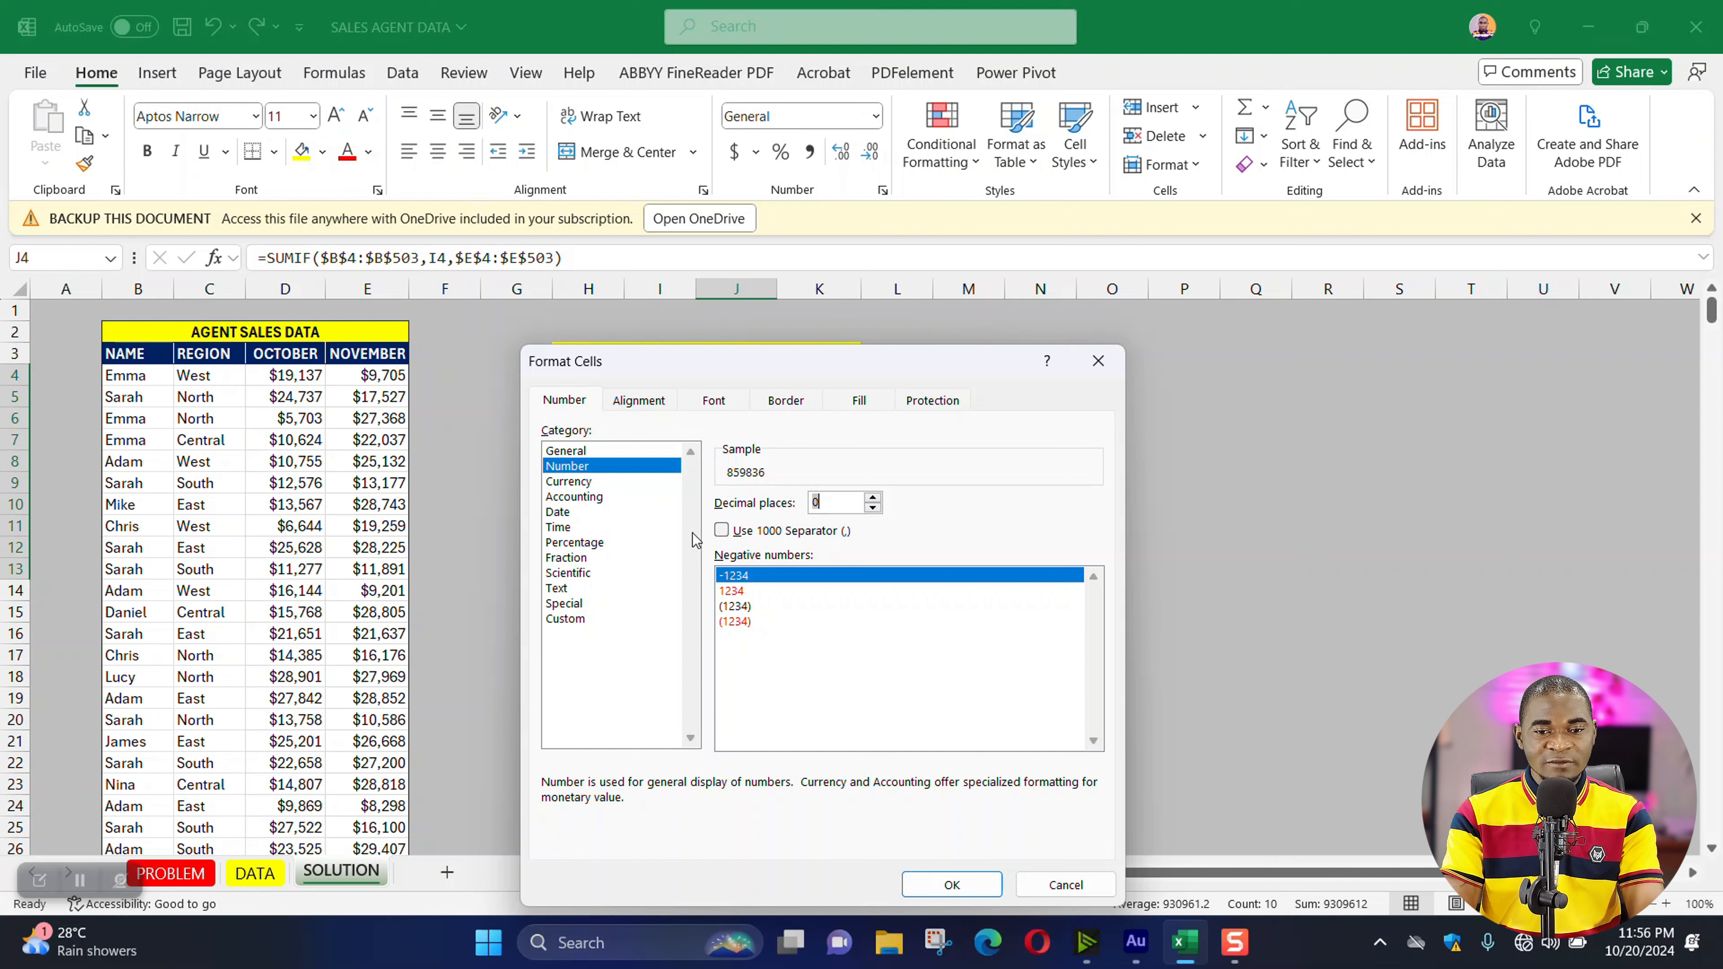
pyautogui.click(721, 530)
pyautogui.click(951, 884)
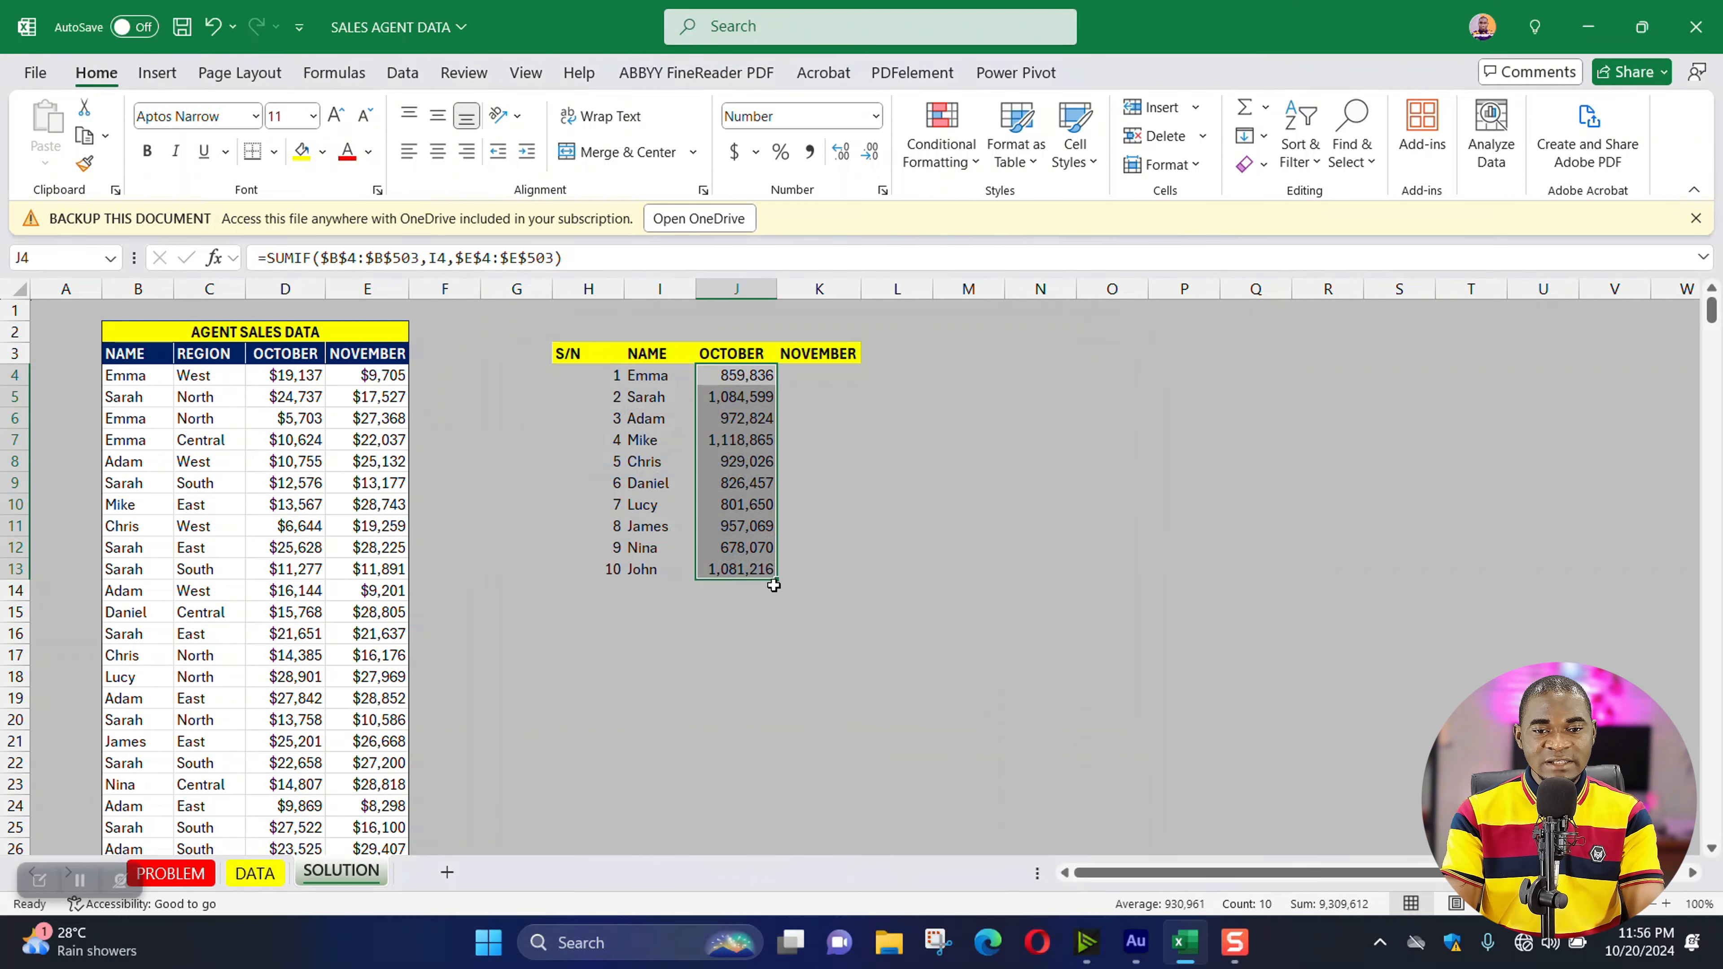
# - Check which month's column the J4:J13 formulas sum, and swap the headers to NOVEMBER in J3 and OCTOBER in K3
pyautogui.click(745, 521)
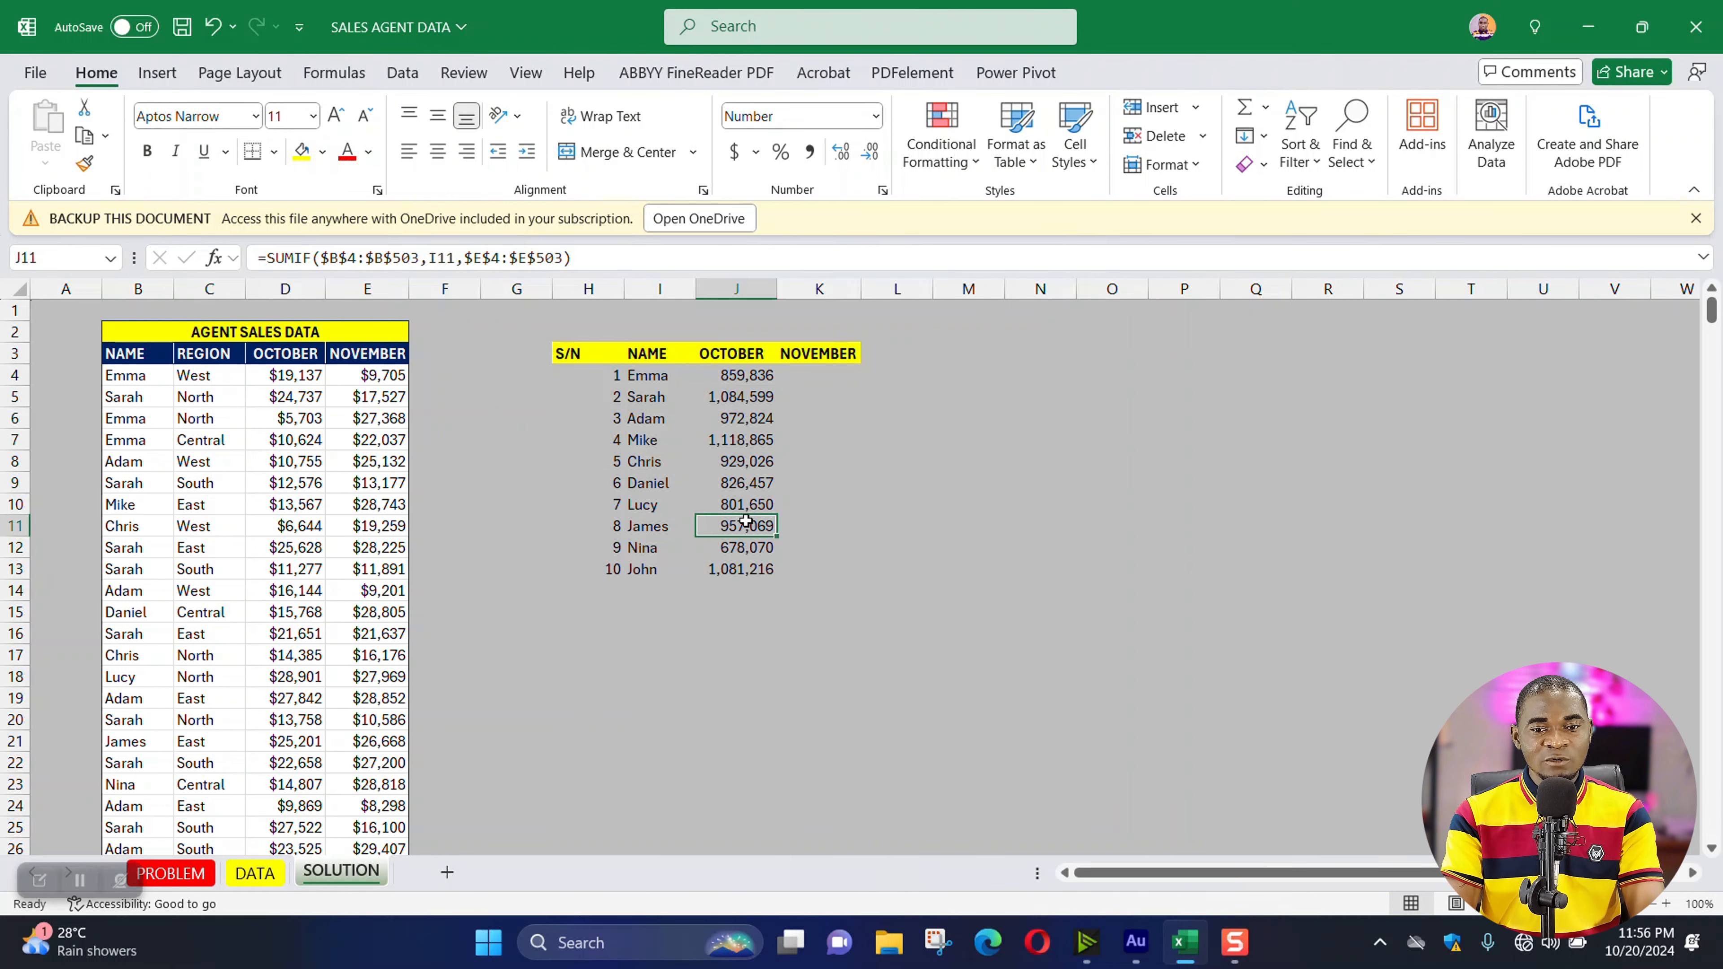
pyautogui.click(760, 376)
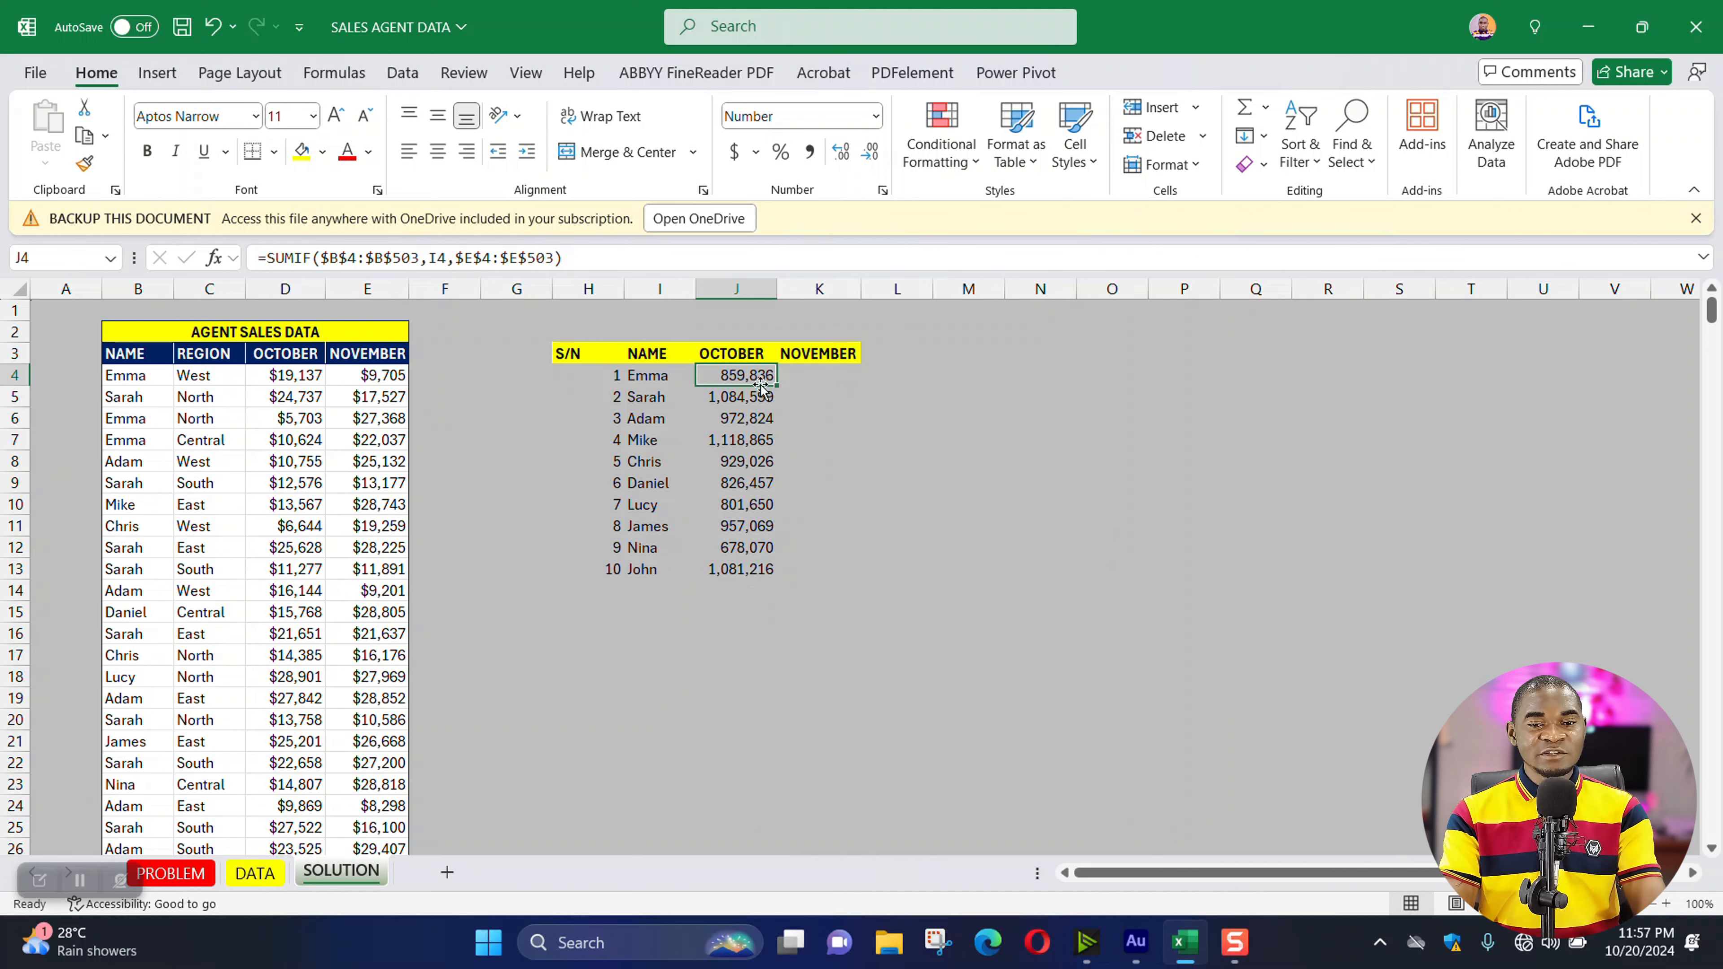
pyautogui.moveTo(757, 376); pyautogui.dragTo(742, 569)
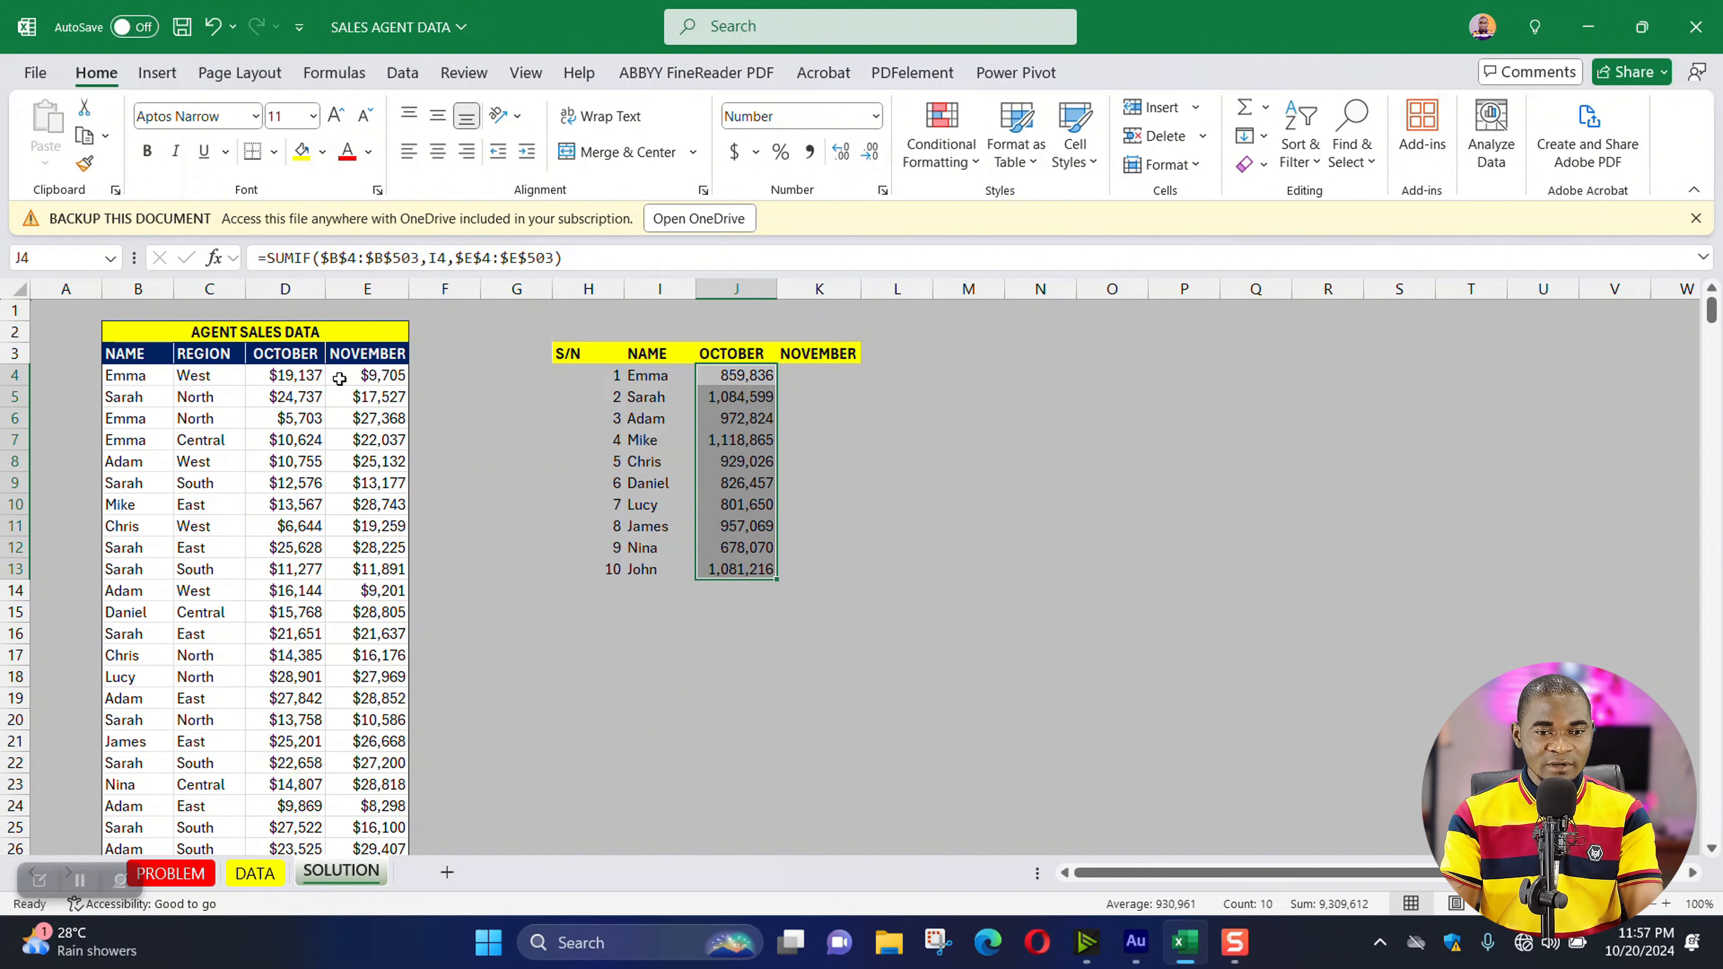
pyautogui.click(732, 347)
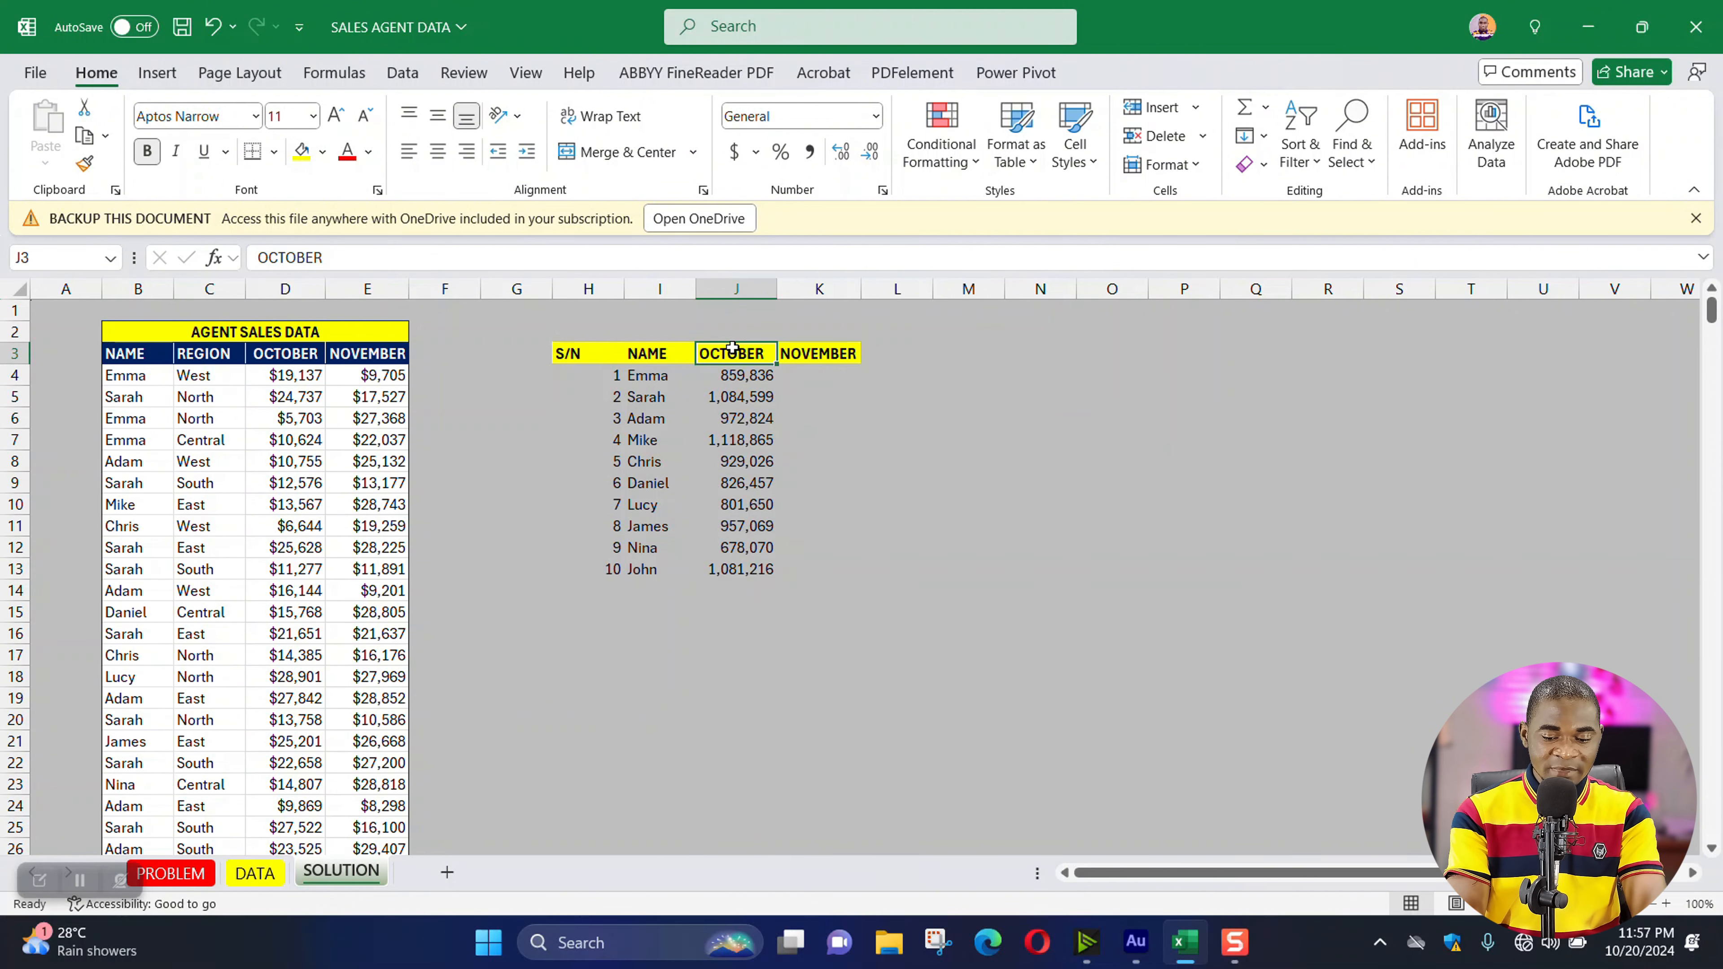
pyautogui.write('NOVE')
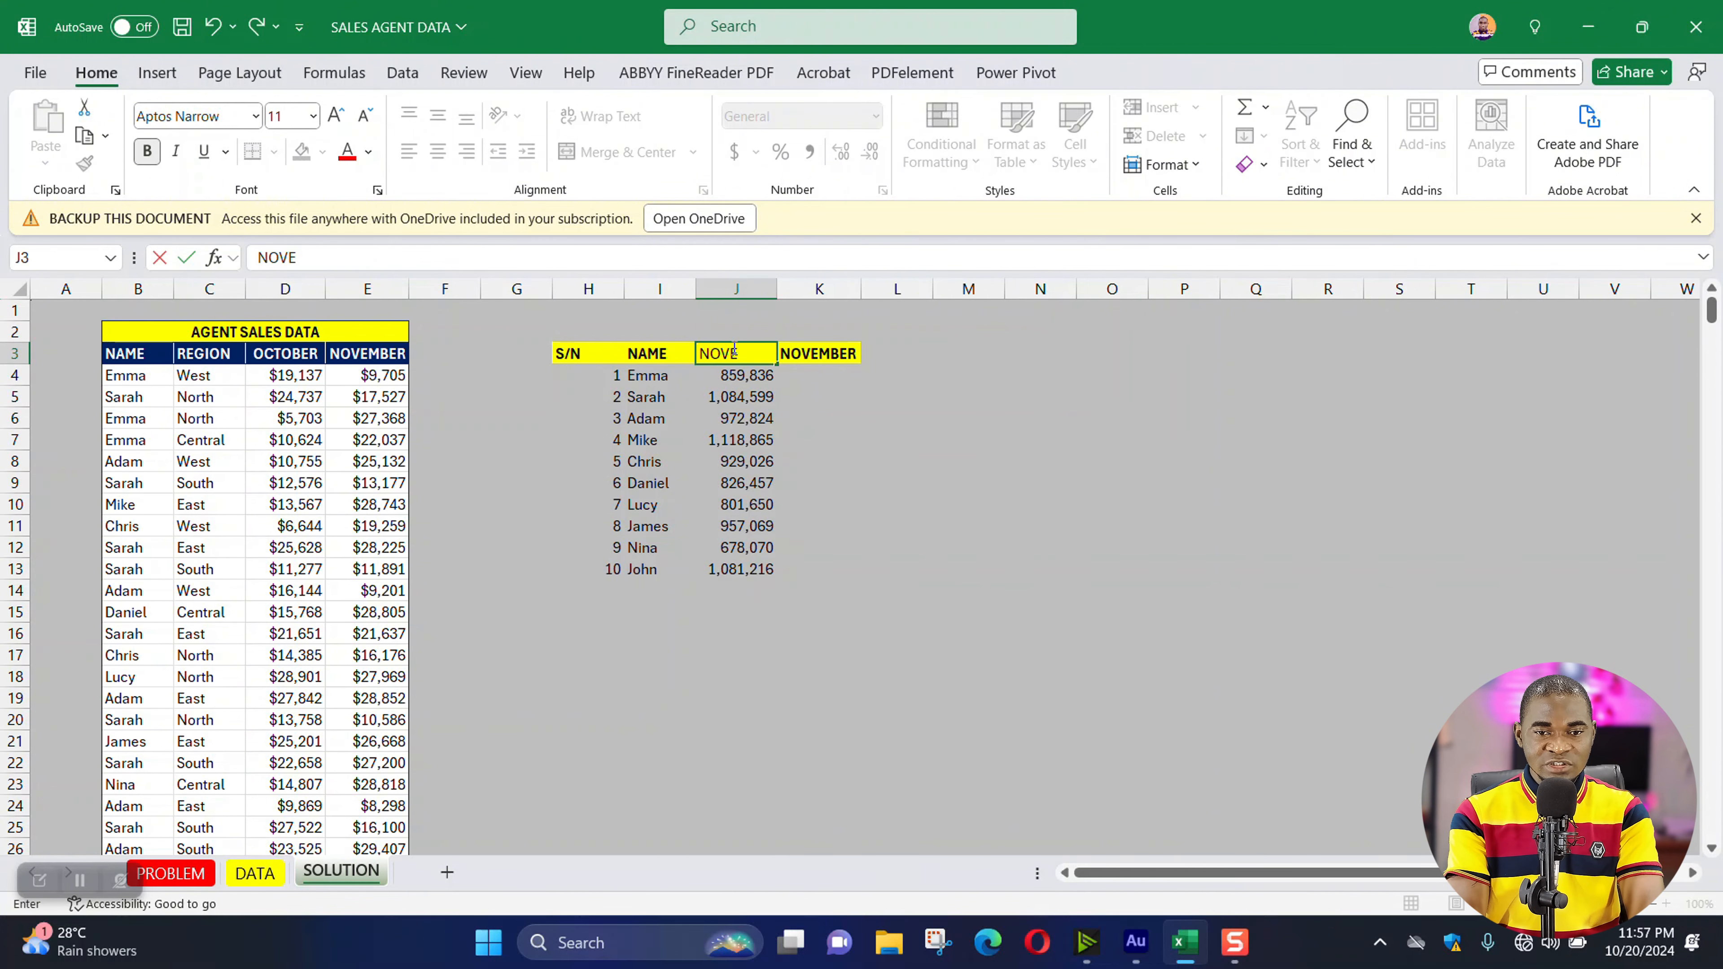
pyautogui.write('MBER')
pyautogui.press('Tab')
pyautogui.write('OC')
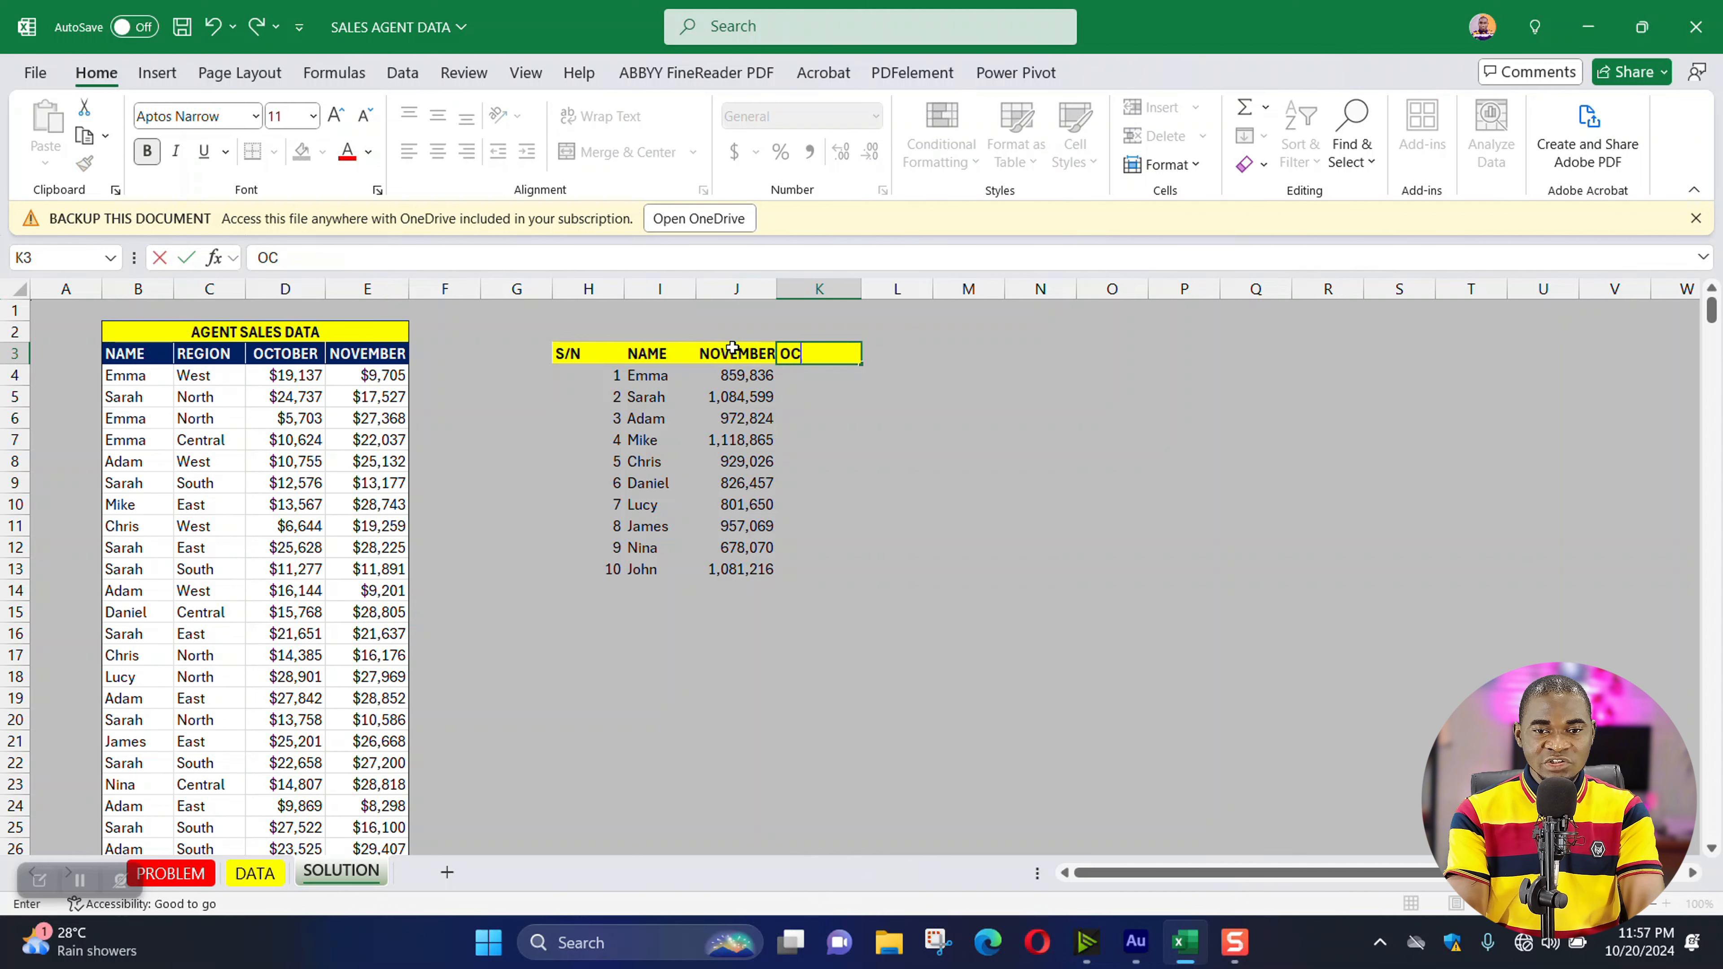
pyautogui.write('TOBER')
pyautogui.press('Return')
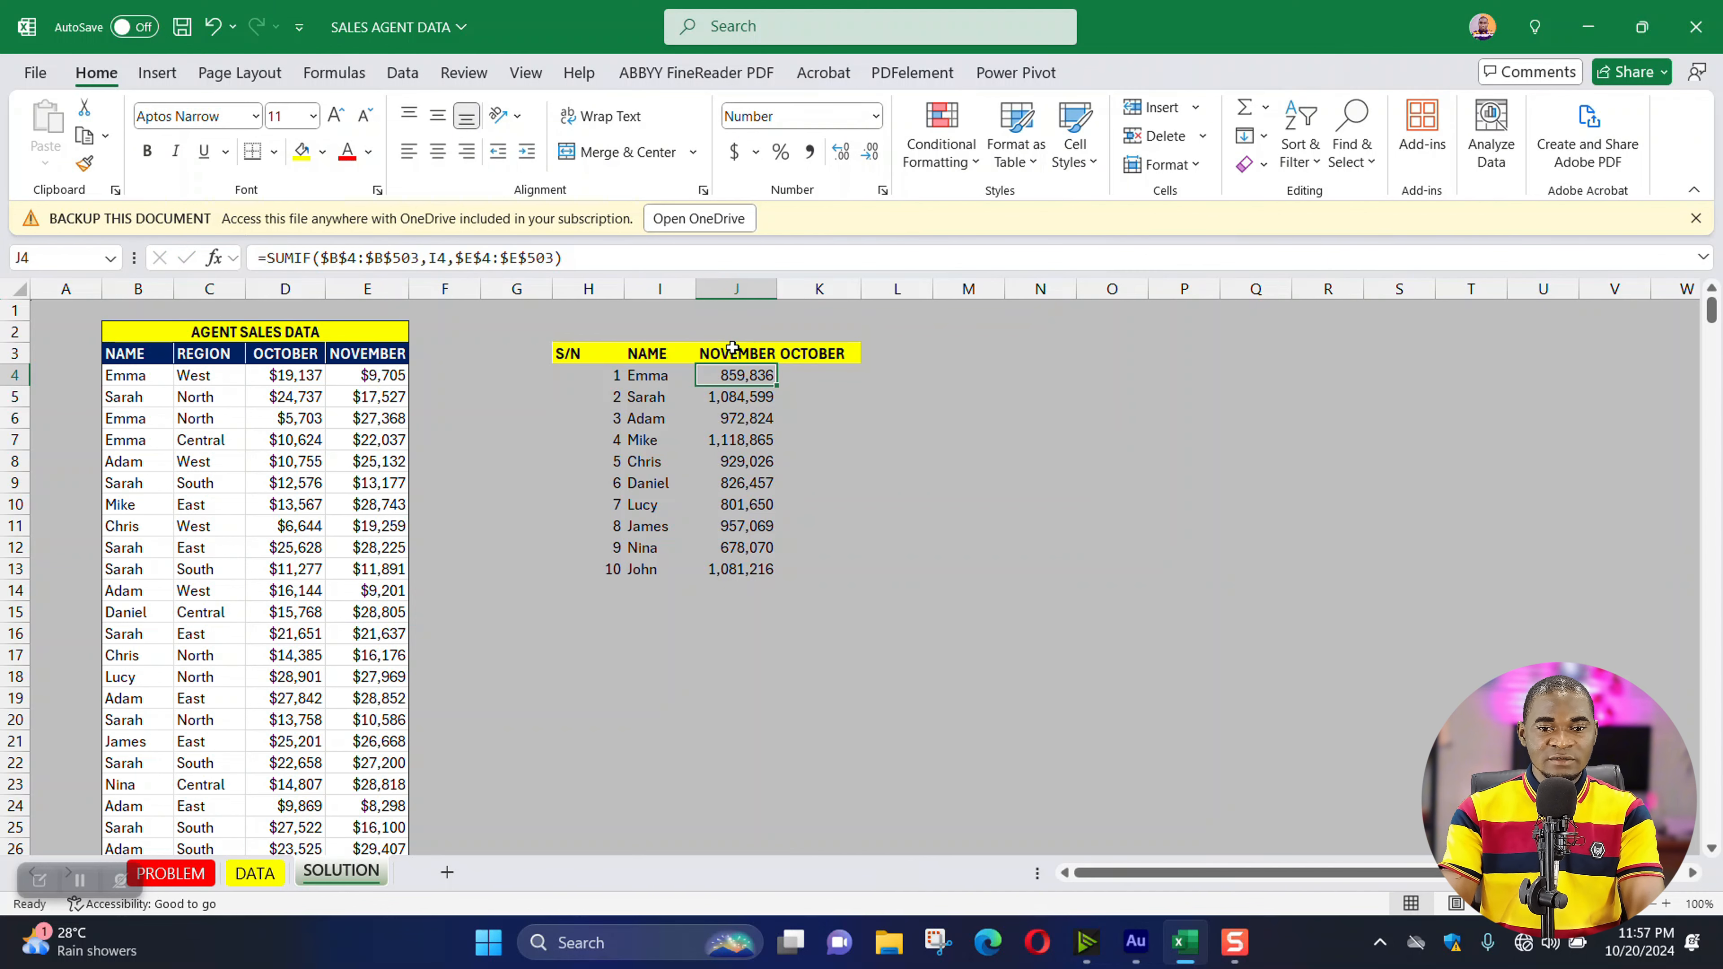
# - Start a SUMIF formula in K4 with B4:B503 as the criteria range
pyautogui.click(817, 369)
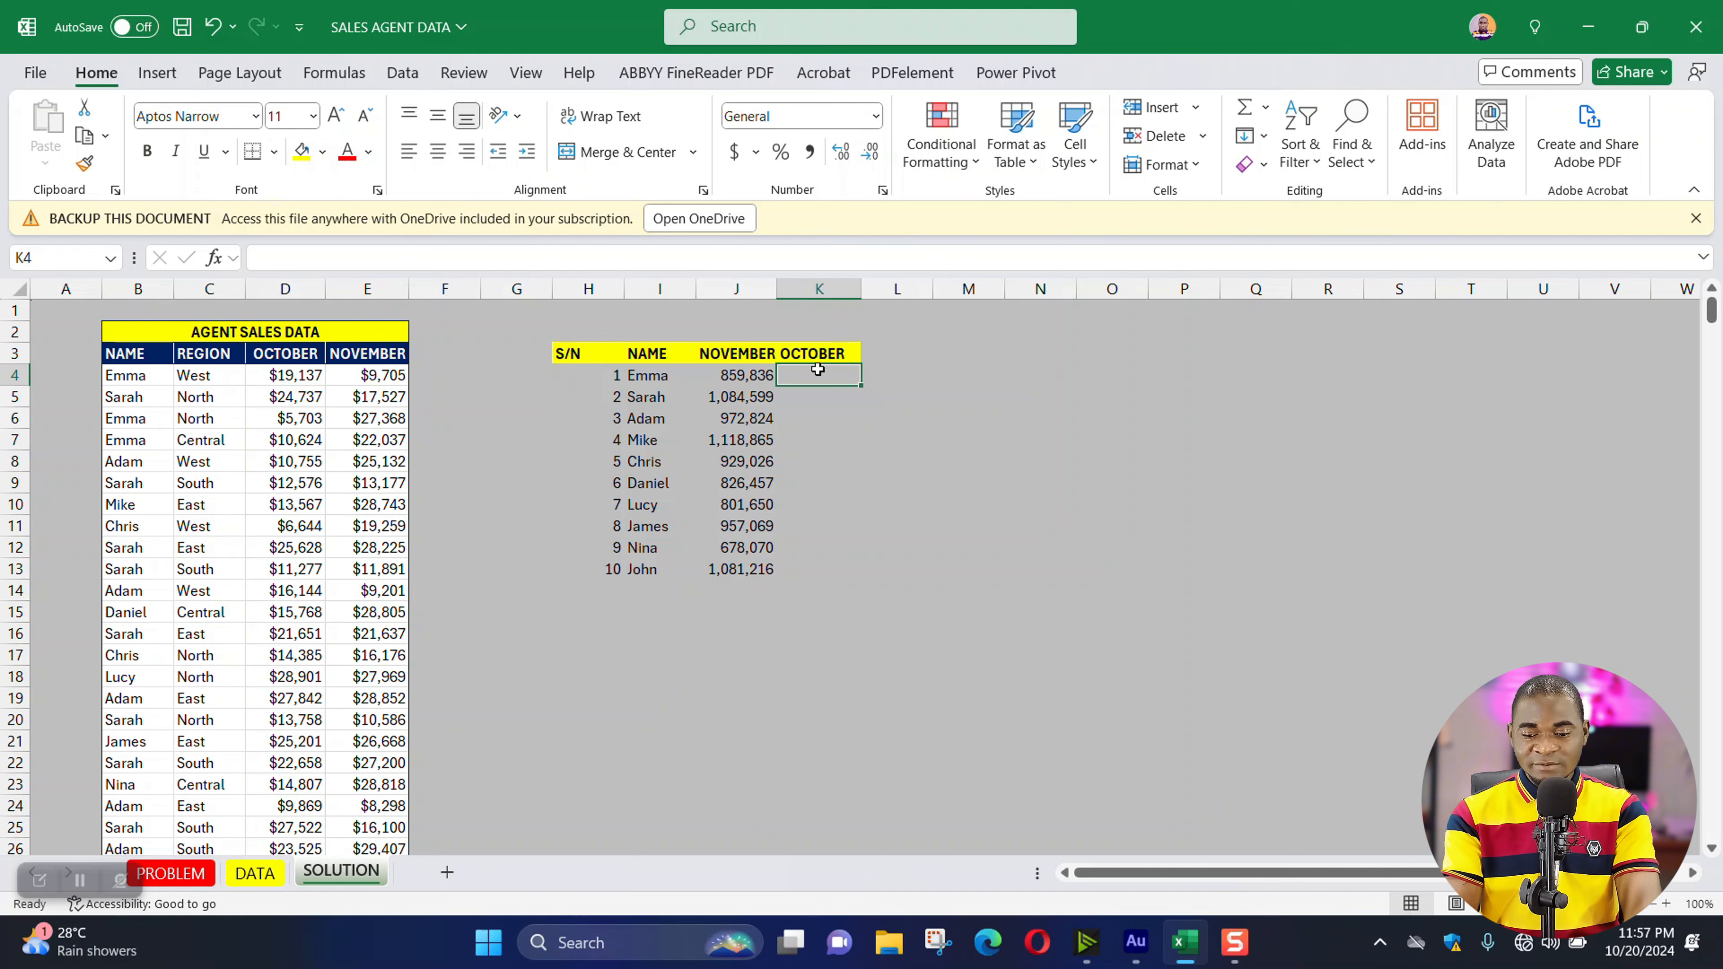
pyautogui.write('=SUMFI')
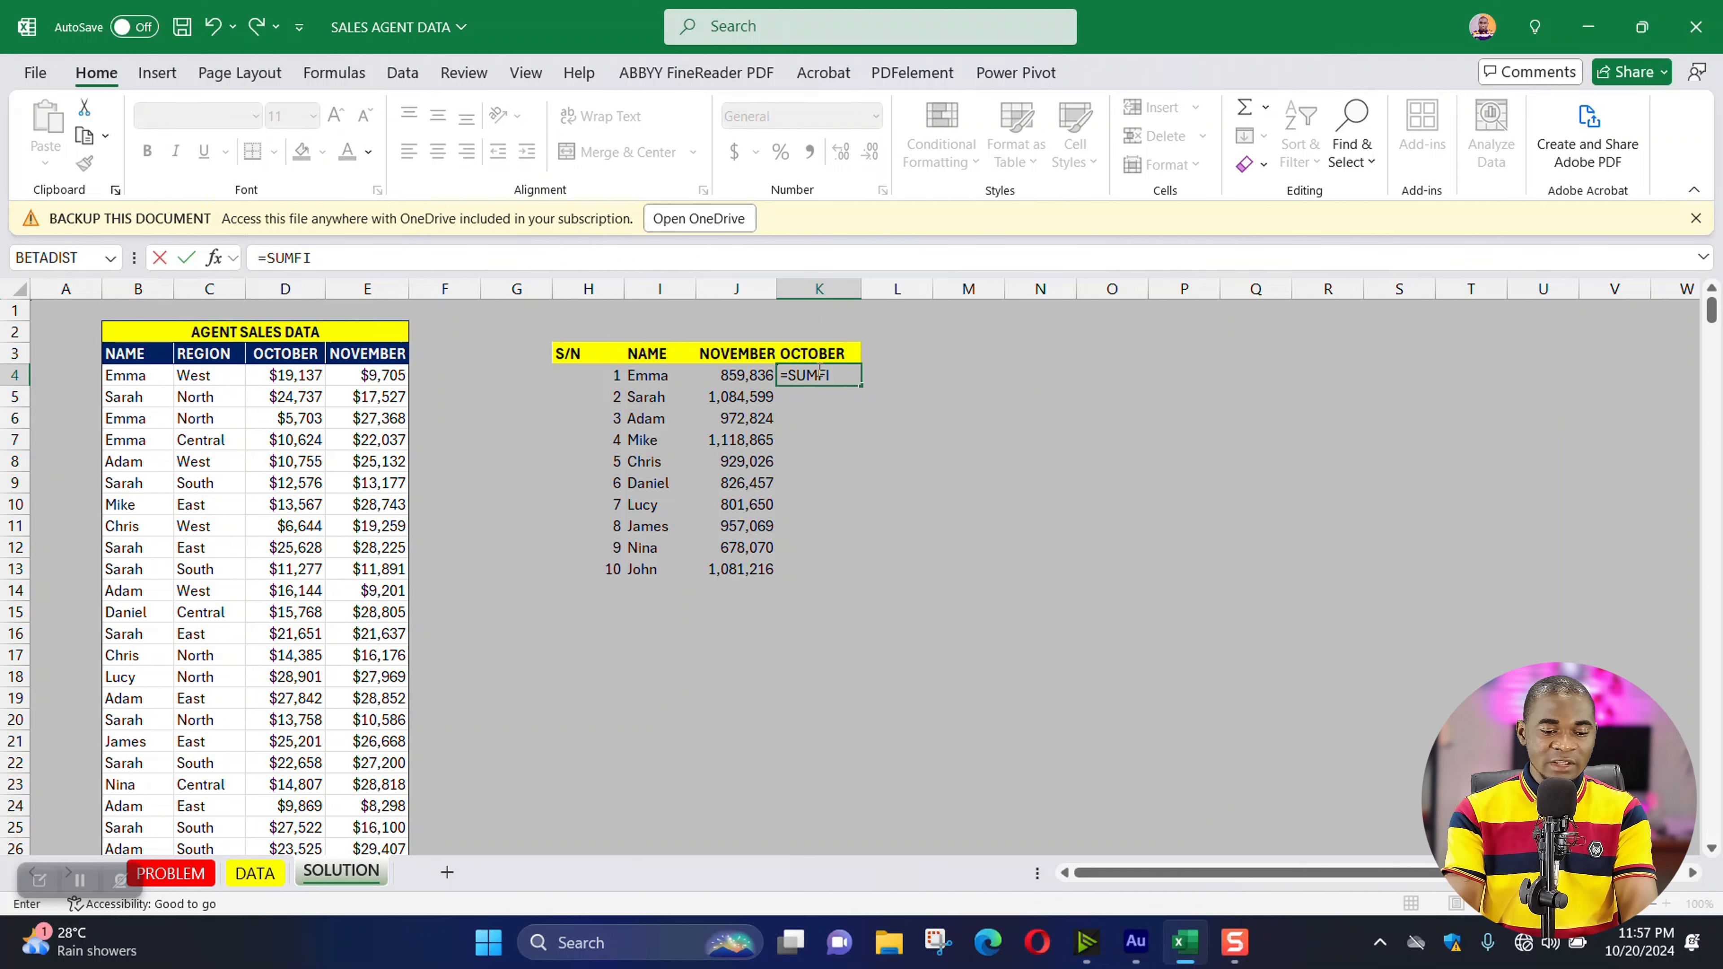
pyautogui.press('BackSpace')
pyautogui.press('BackSpace')
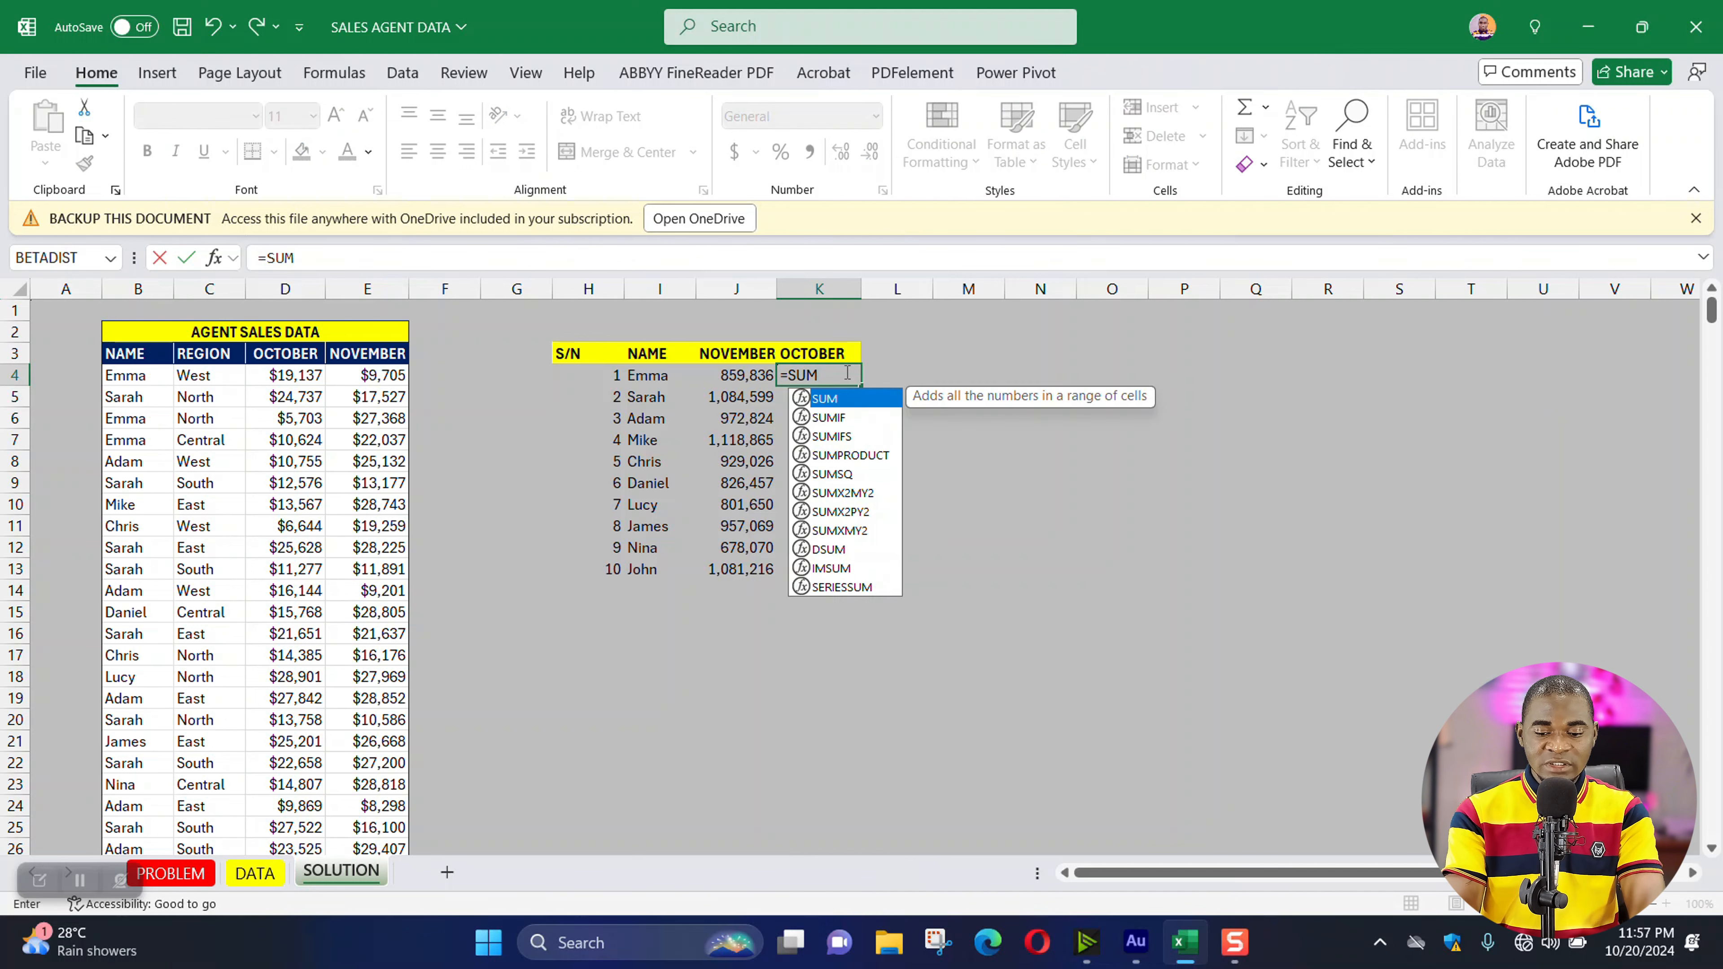
pyautogui.write('IF(')
pyautogui.click(129, 378)
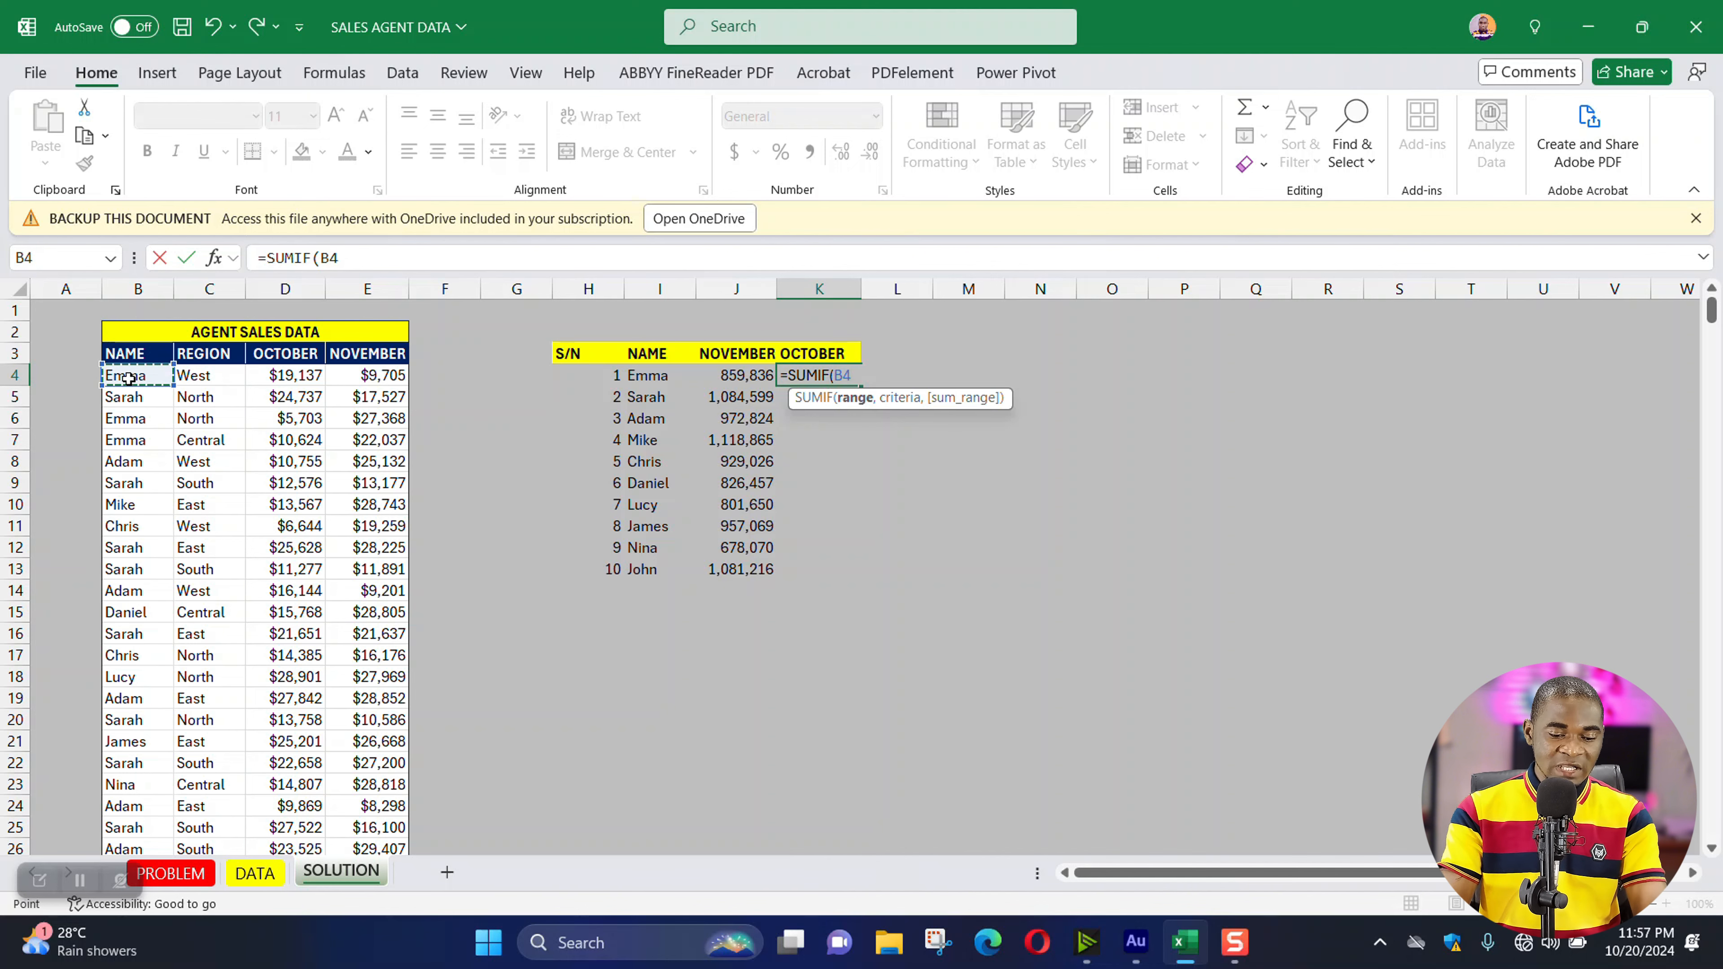
pyautogui.hotkey('ctrl', 'shift', 'Down')
pyautogui.write(',')
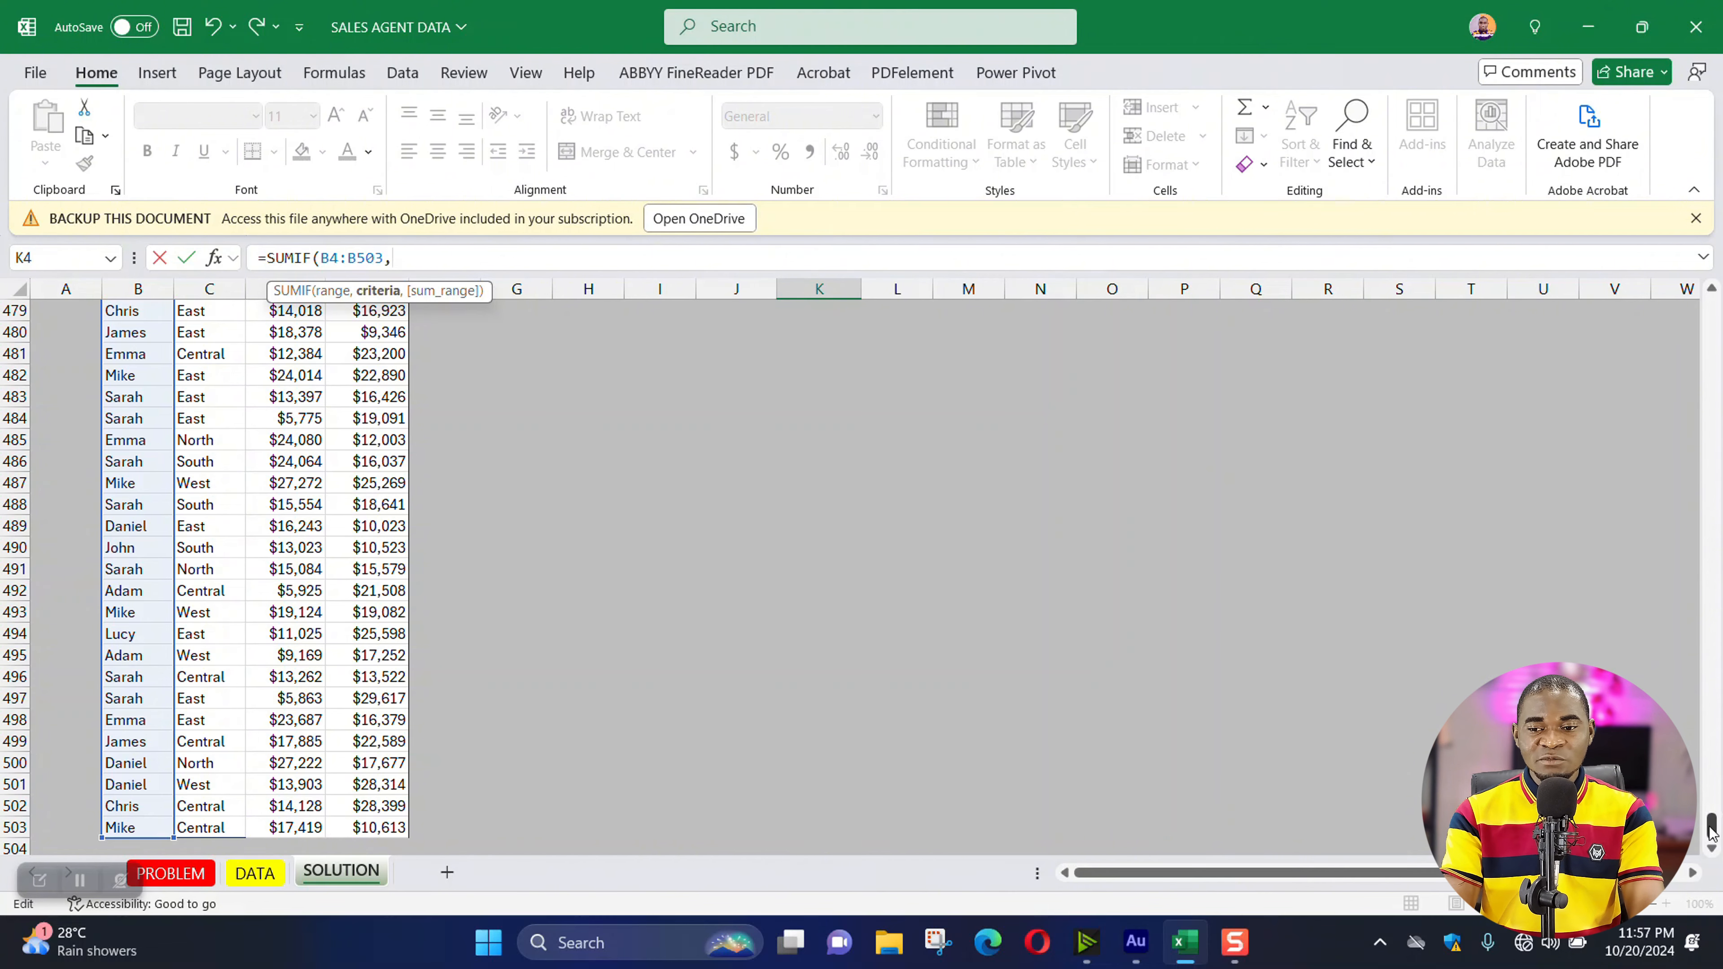
# - Continue the K4 SUMIF formula with I4 as the criteria and D4:D503 as the sum range
pyautogui.moveTo(1711, 833); pyautogui.dragTo(1711, 310)
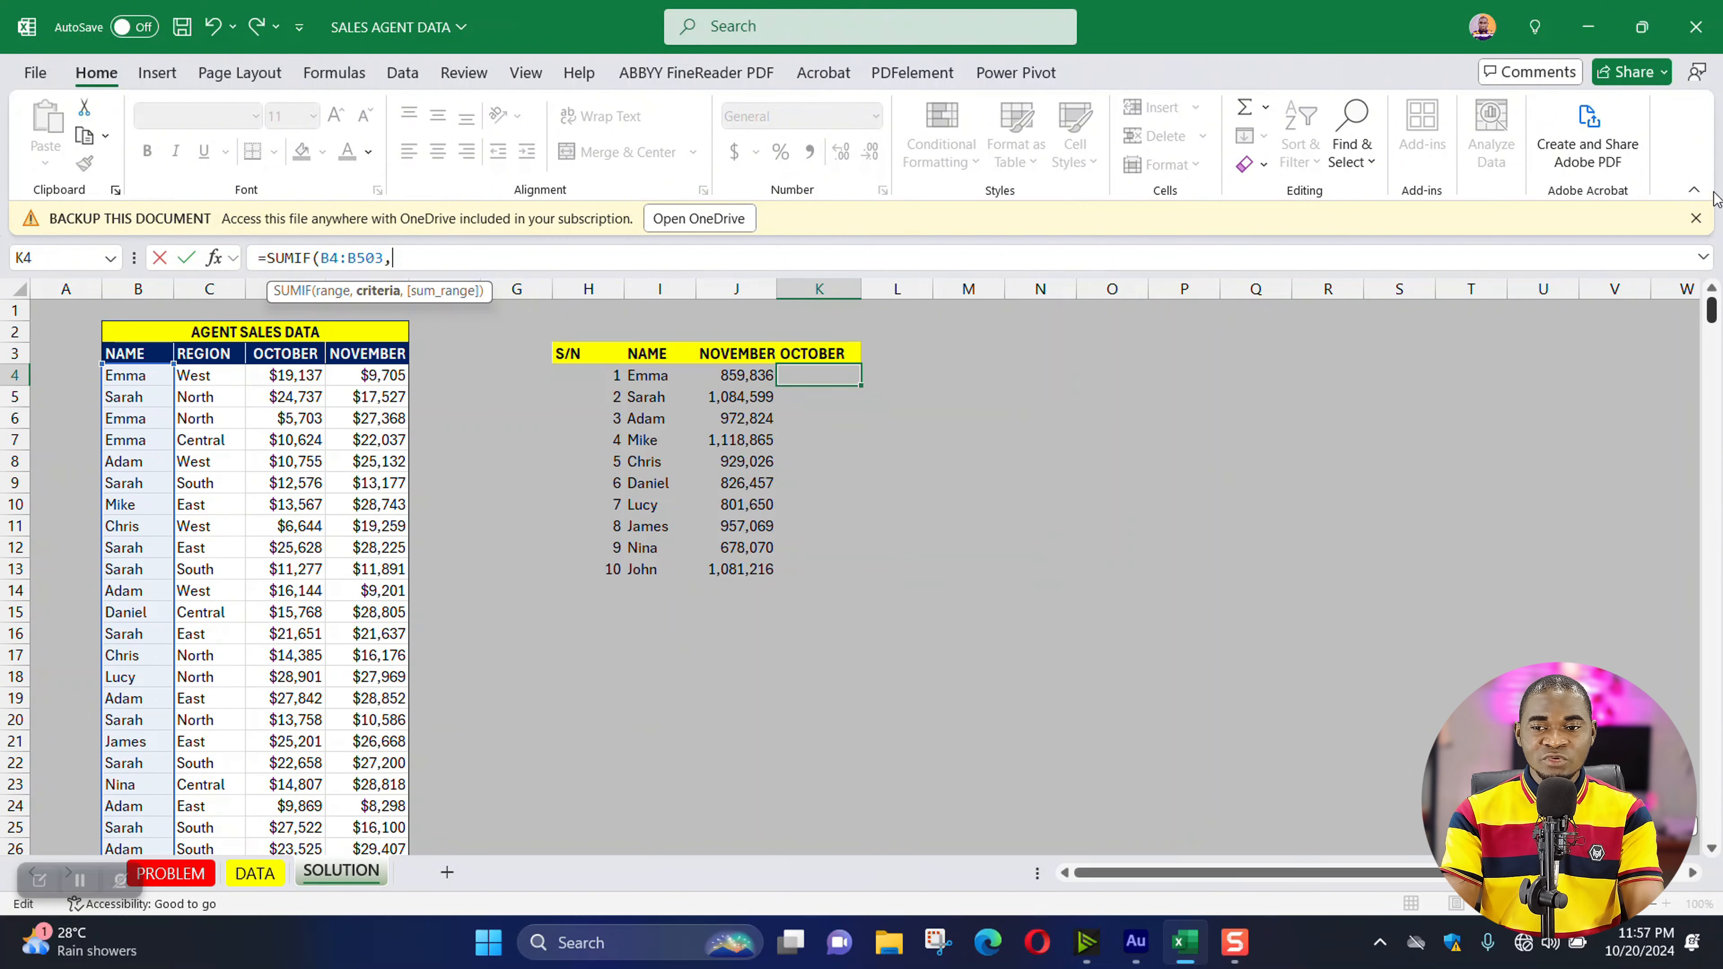
pyautogui.click(660, 385)
pyautogui.write(',')
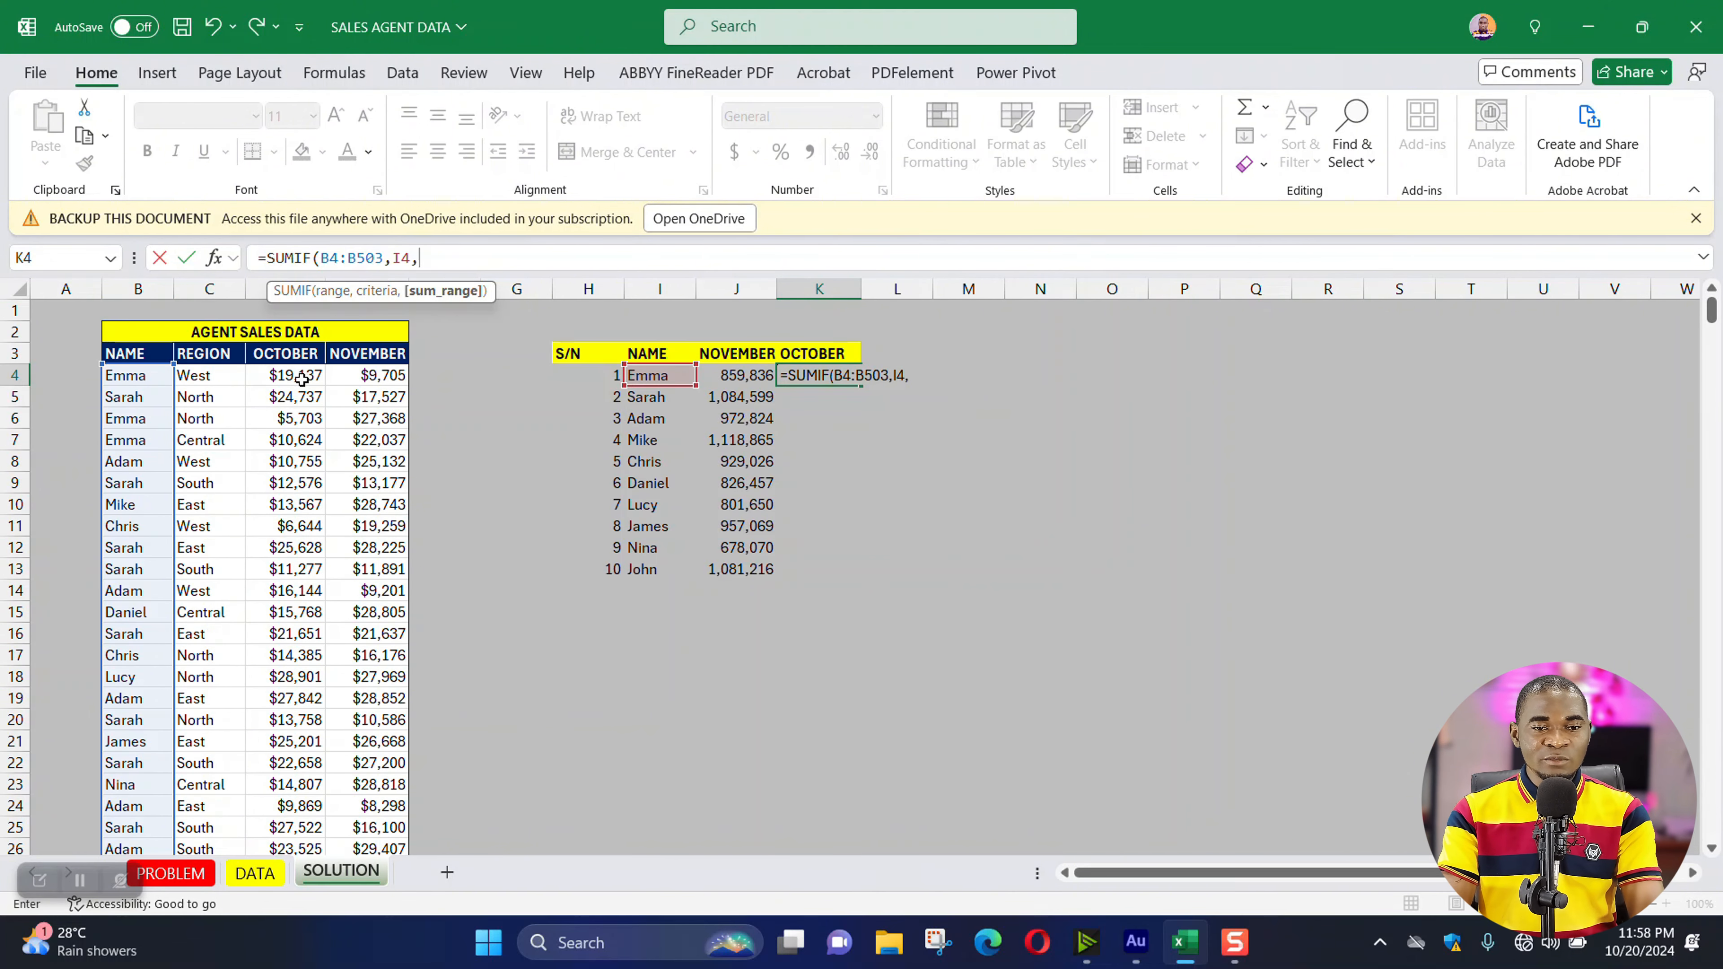
pyautogui.click(302, 375)
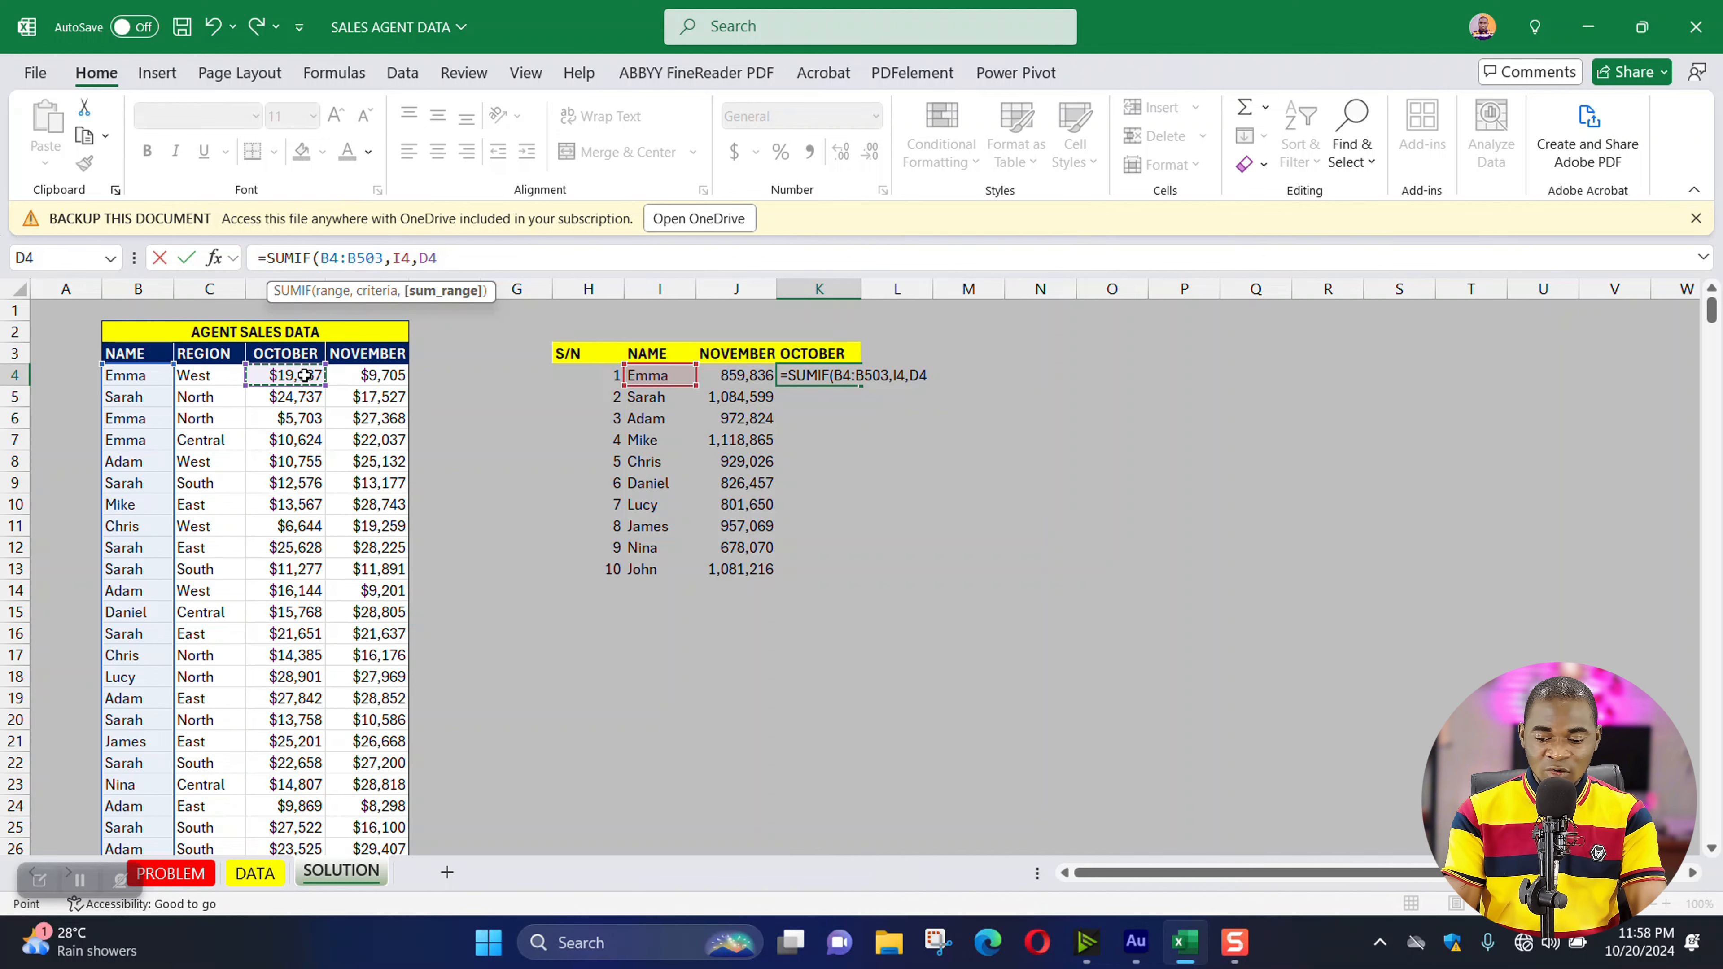
pyautogui.hotkey('ctrl', 'shift', 'Down')
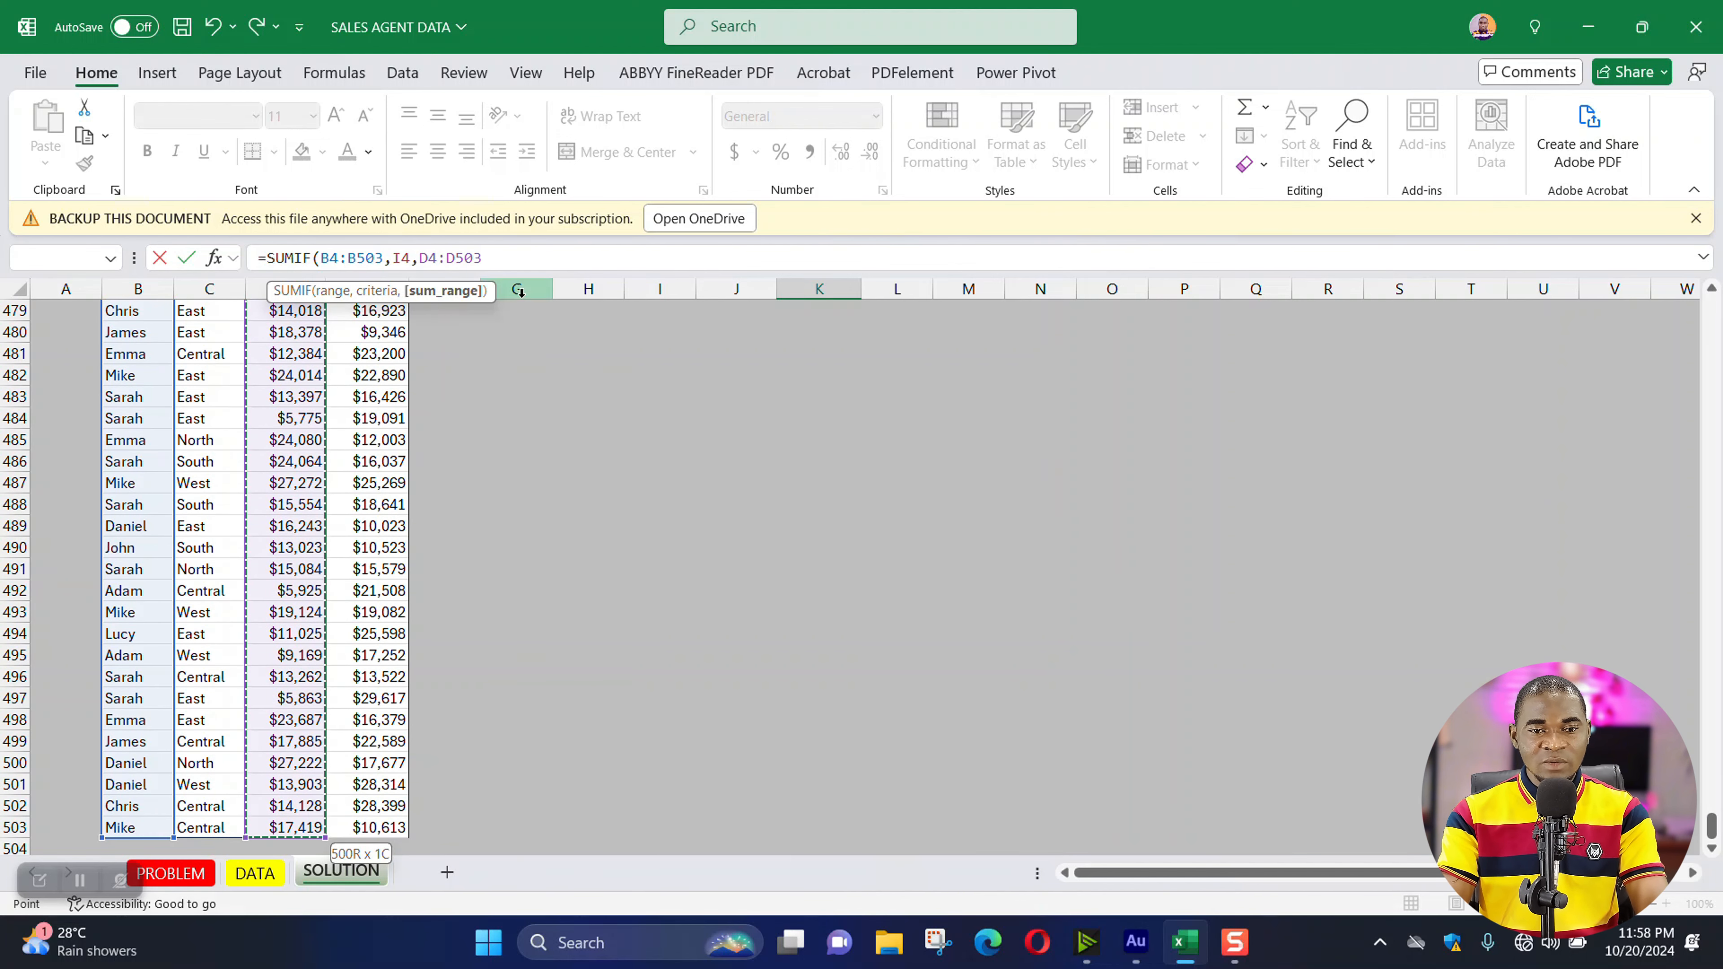
# - Make both ranges absolute in the K4 formula and complete it as =SUMIF($B$4:$B$503,I4,$D$4:$D$503)
pyautogui.moveTo(493, 260); pyautogui.dragTo(384, 258)
pyautogui.press('F4')
pyautogui.press('F4')
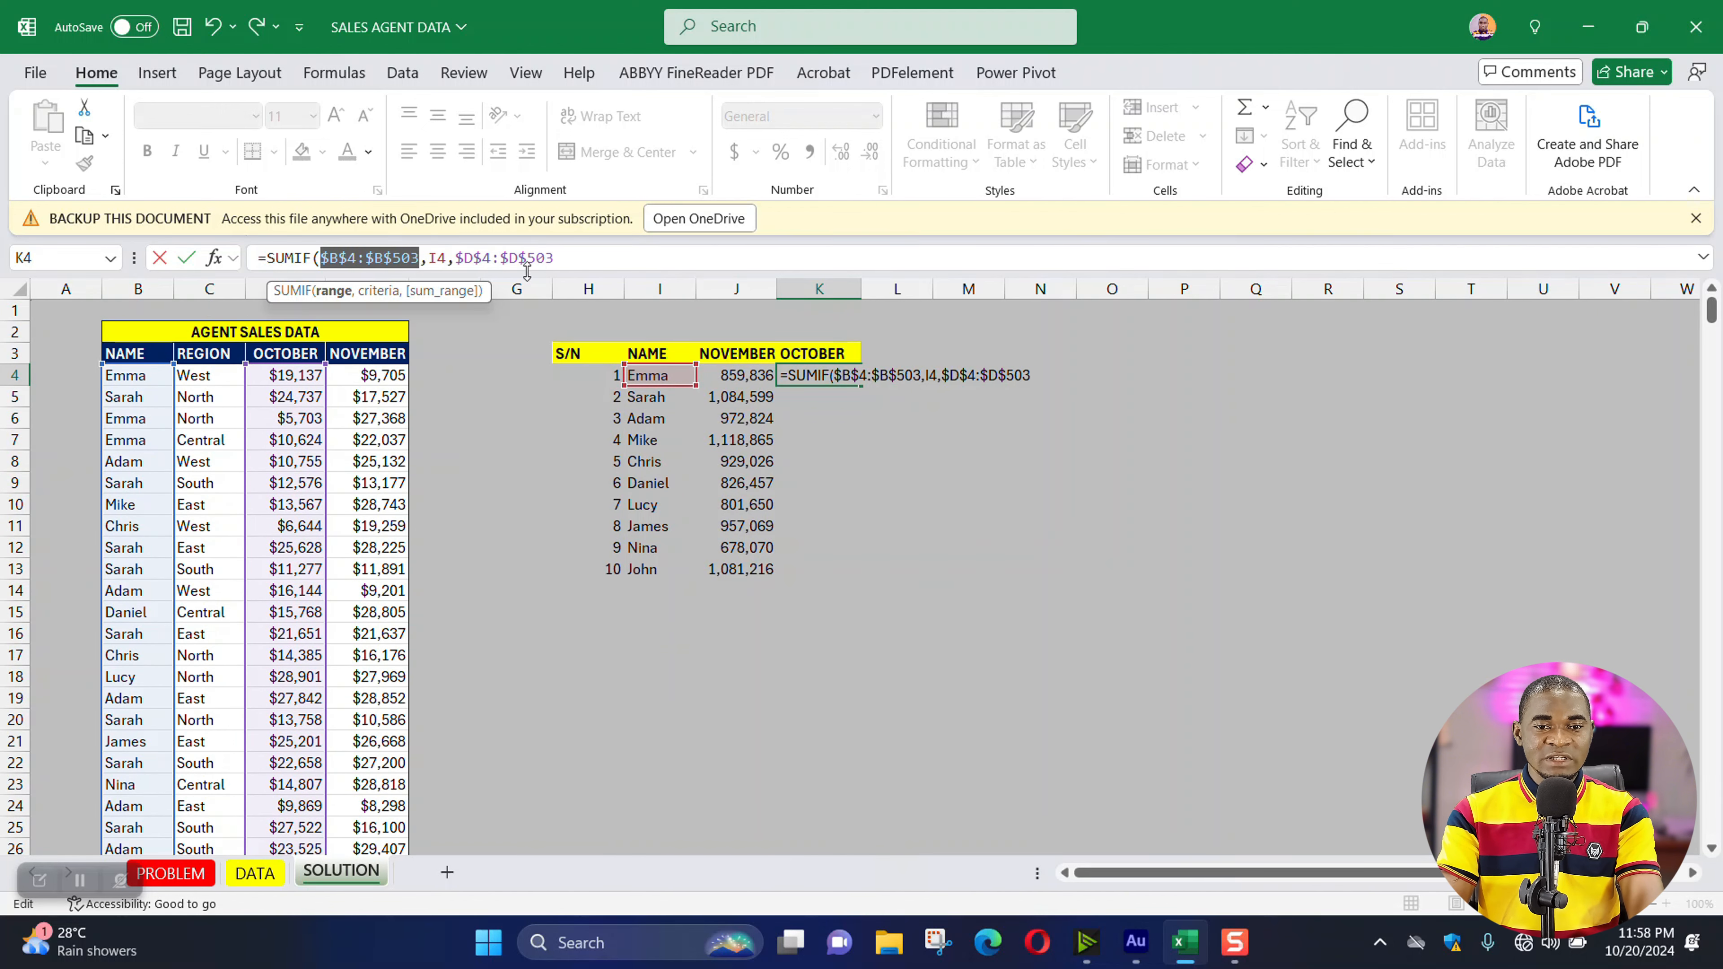
pyautogui.write(')')
pyautogui.press('Return')
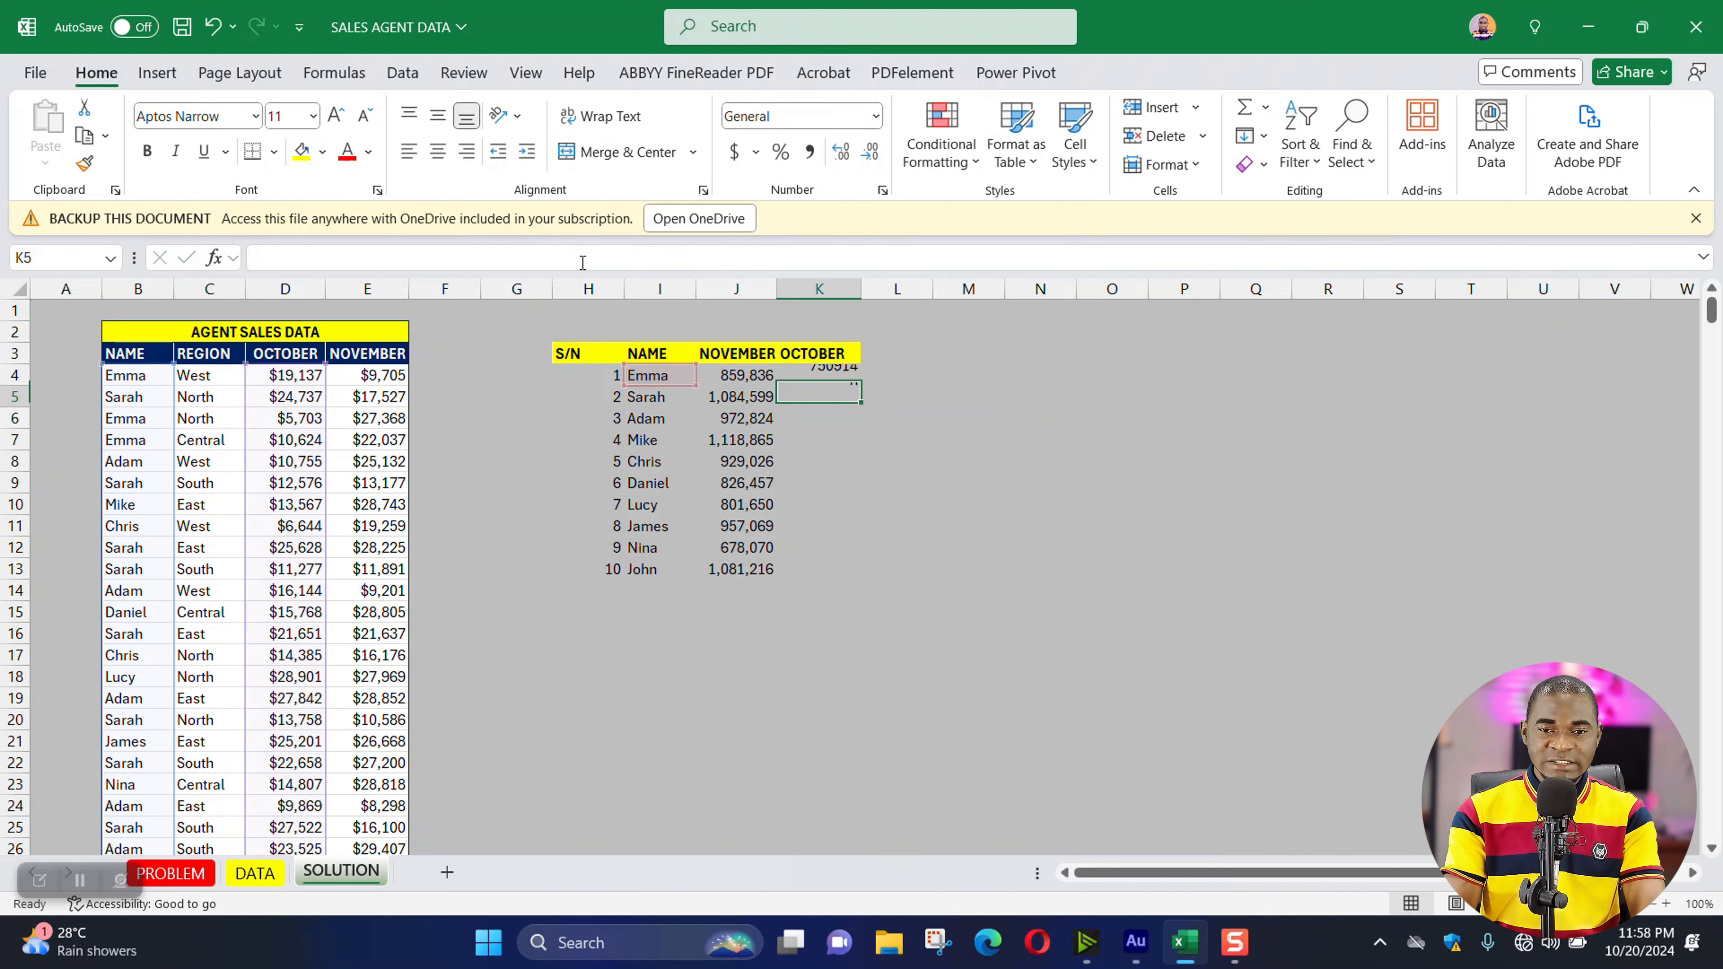
# - Fill the K4 formula down to K13 and format K4:K13 as Number with 0 decimal places and a thousands separator
pyautogui.click(845, 380)
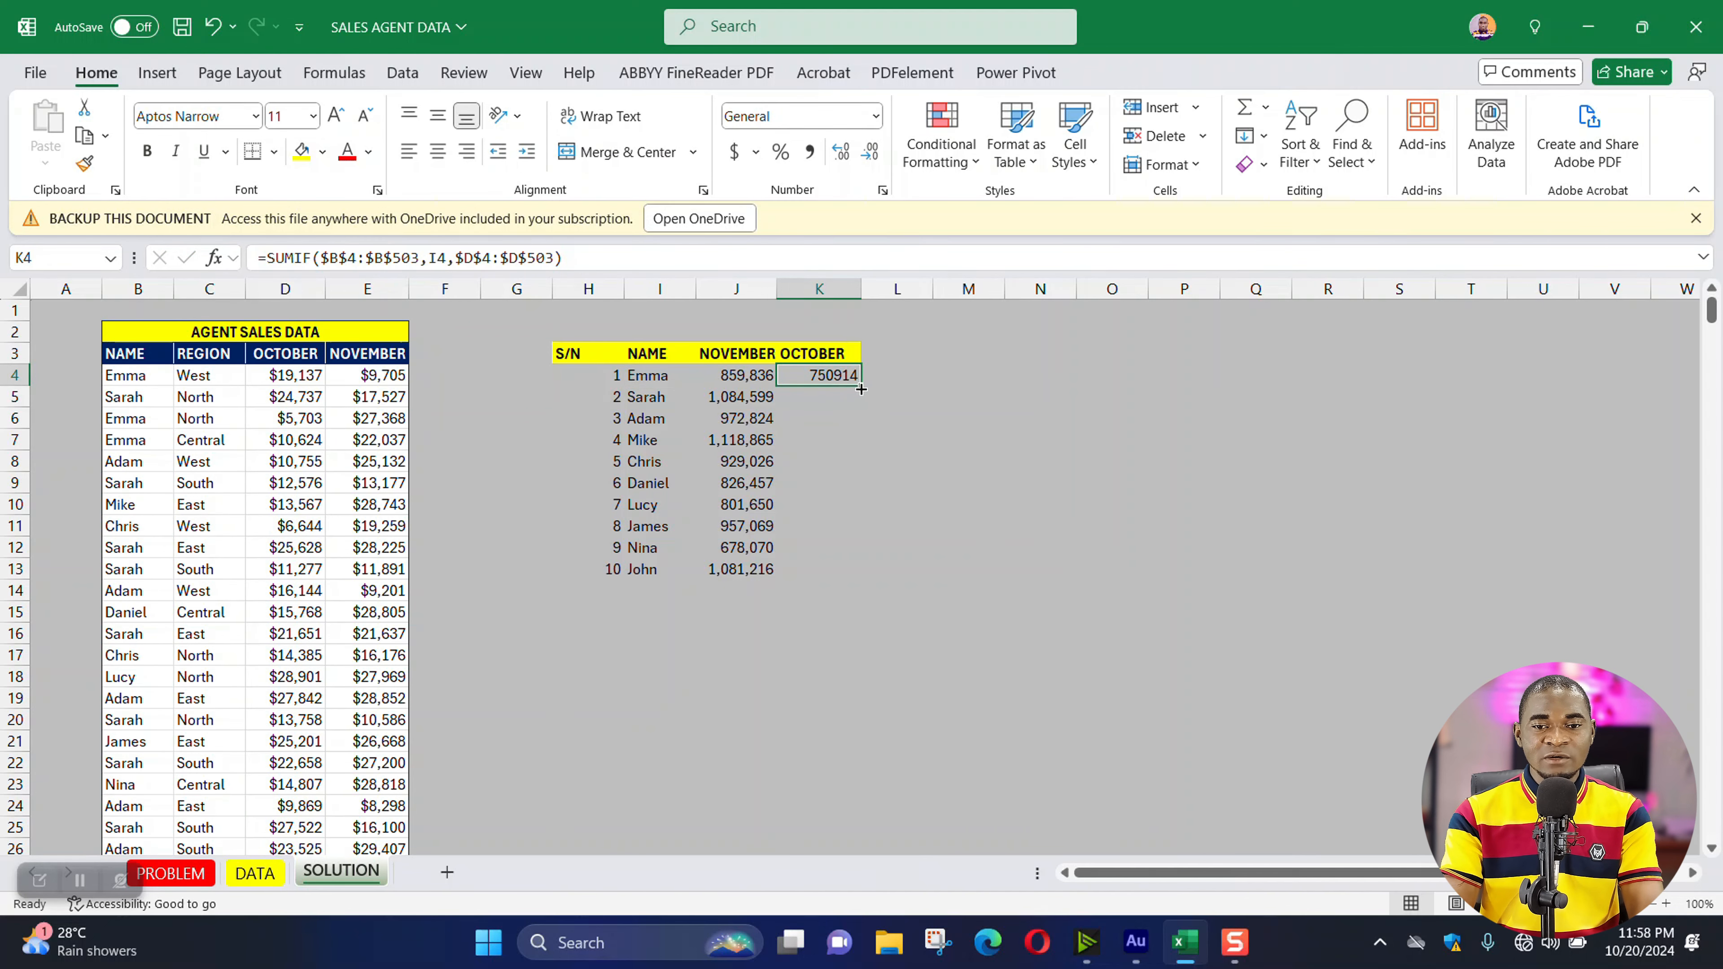
pyautogui.doubleClick(860, 386)
pyautogui.rightClick(829, 385)
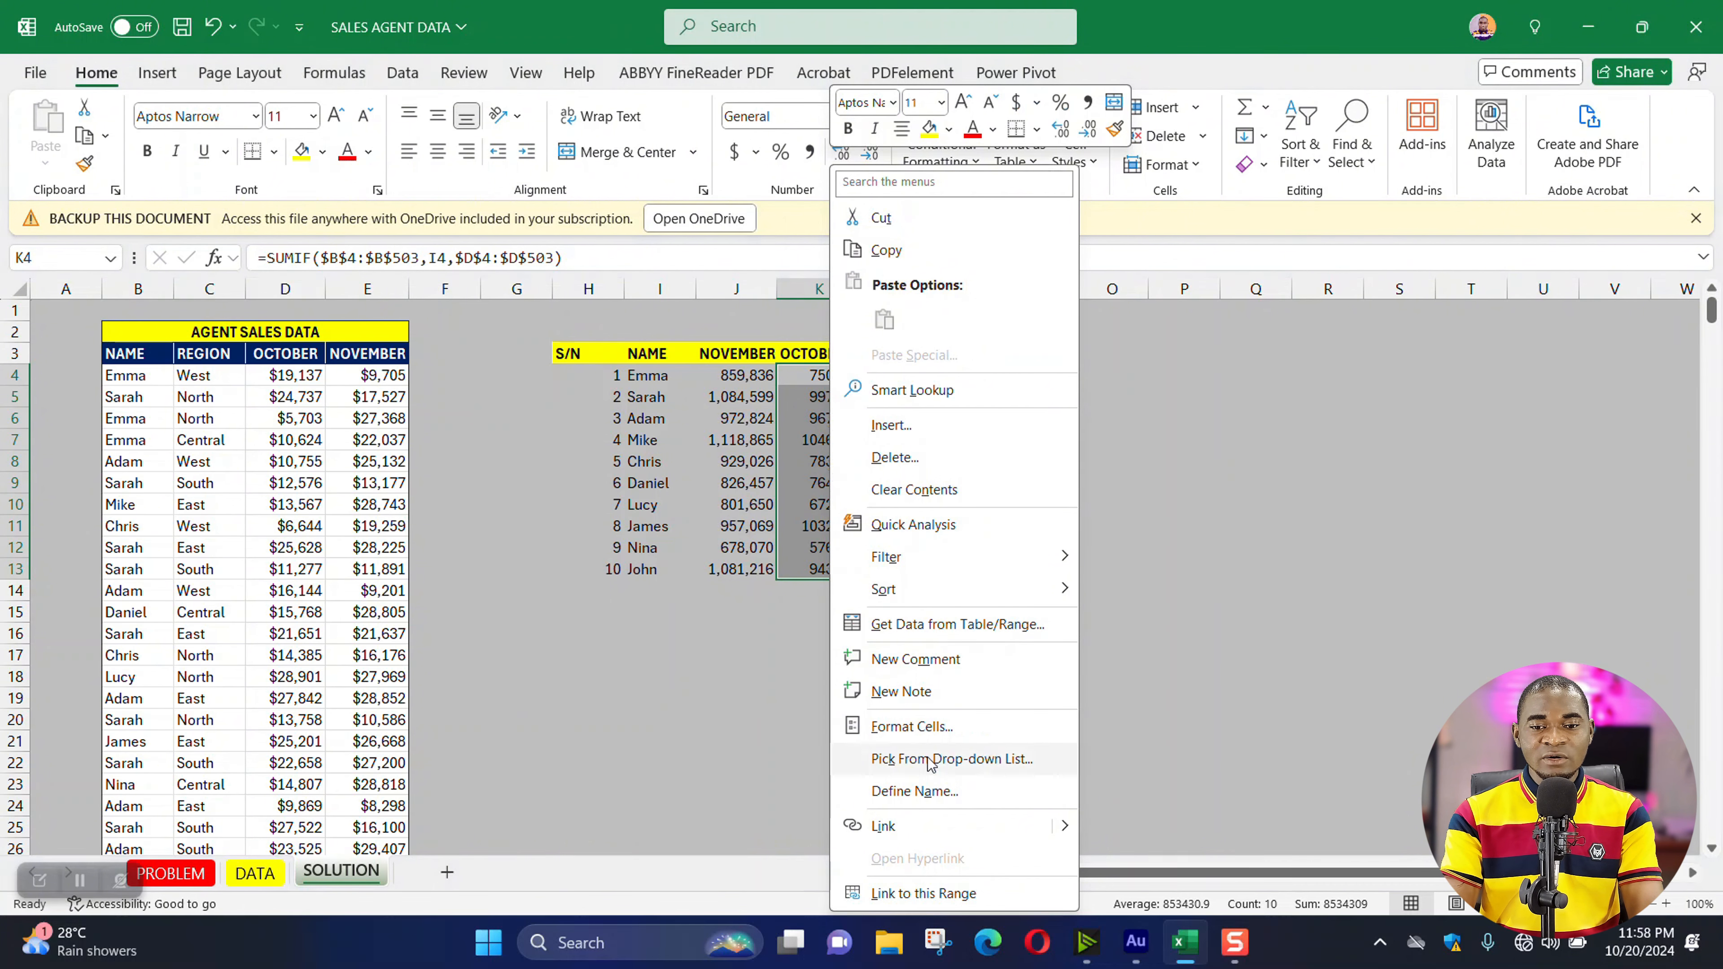
pyautogui.click(927, 734)
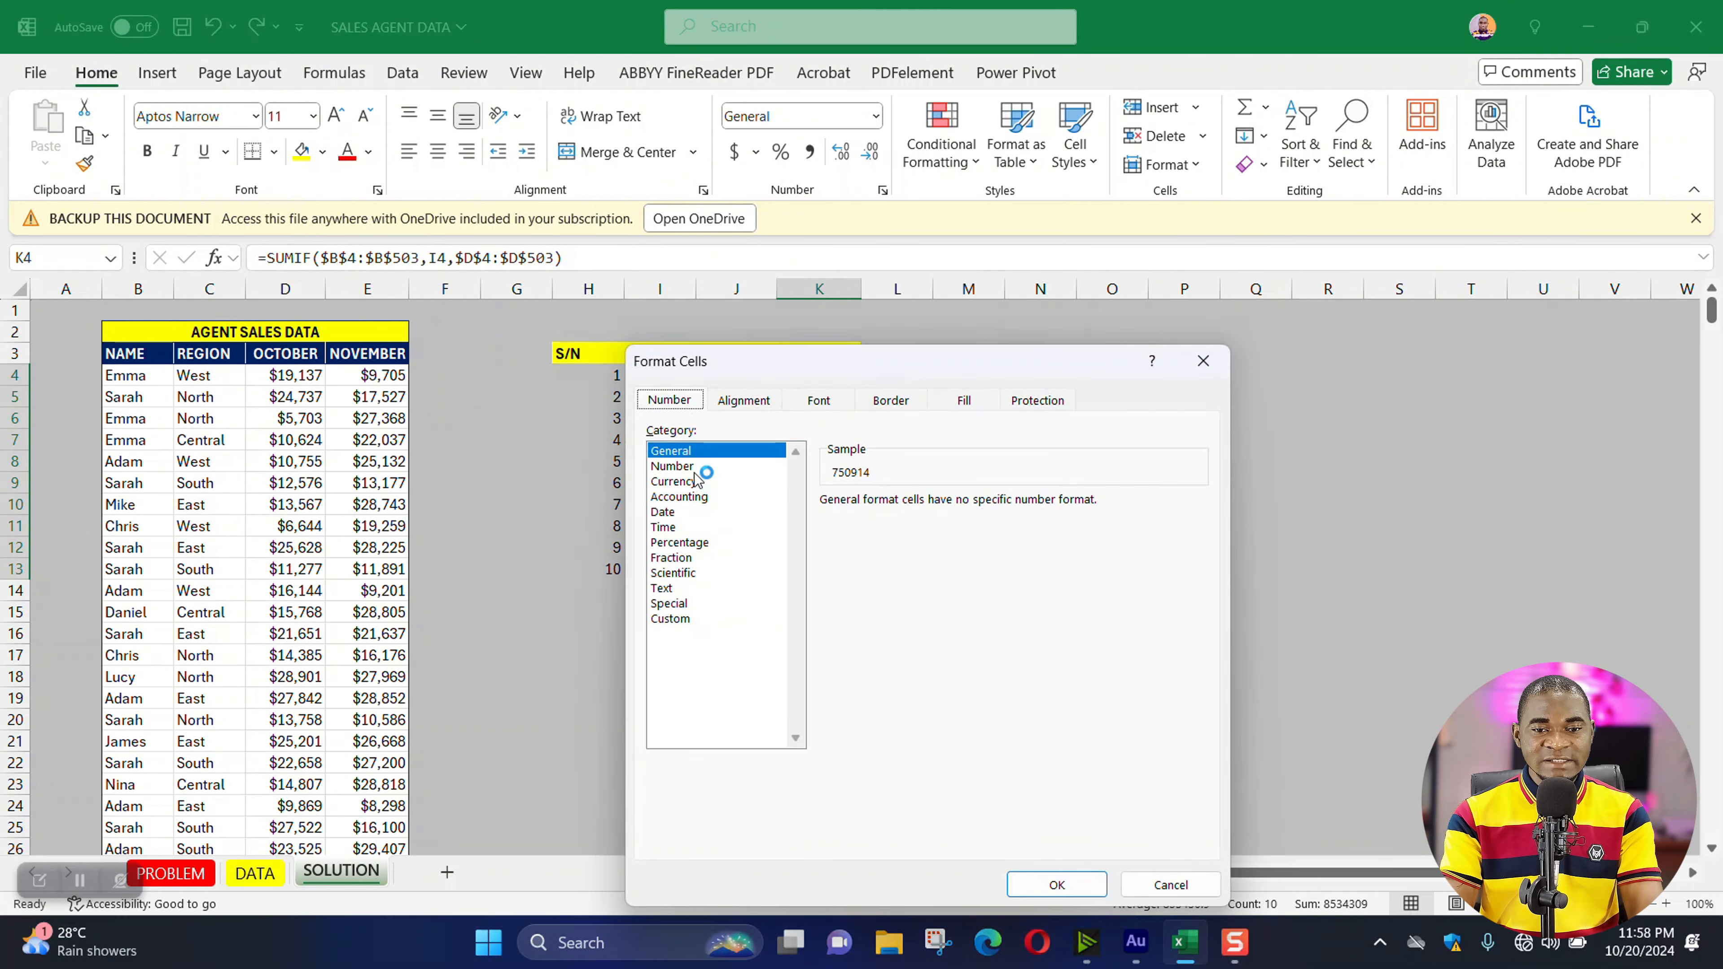
pyautogui.click(698, 467)
pyautogui.click(978, 508)
pyautogui.click(978, 507)
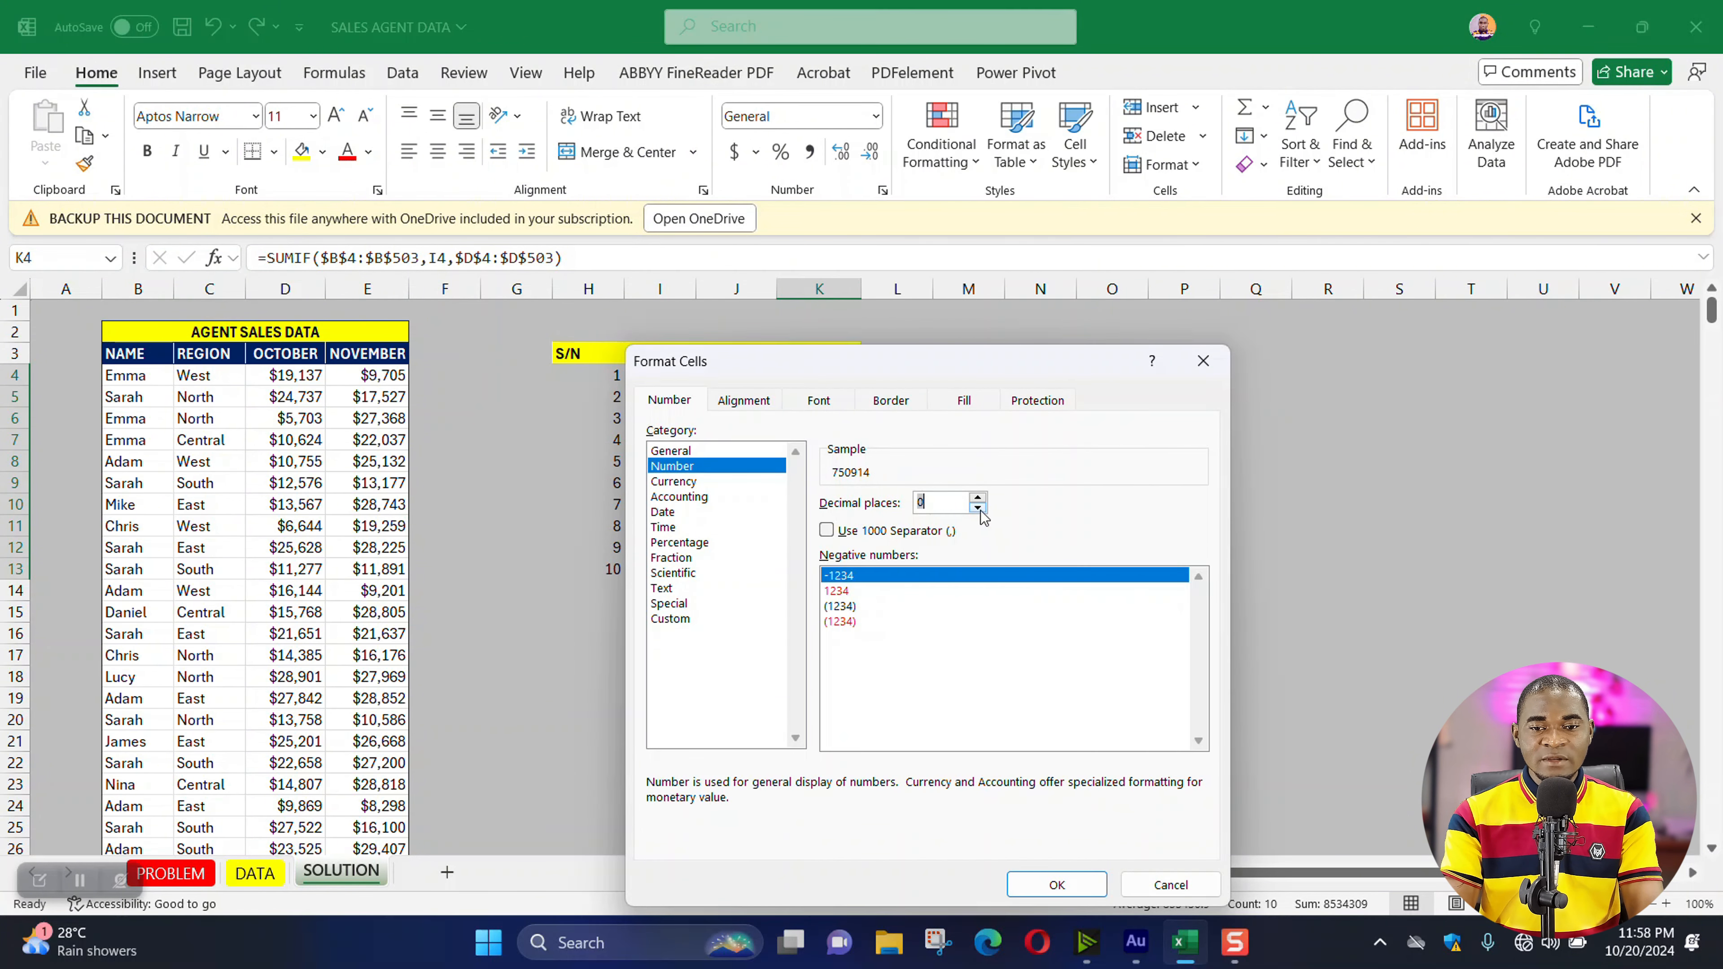
pyautogui.click(837, 532)
pyautogui.click(1056, 884)
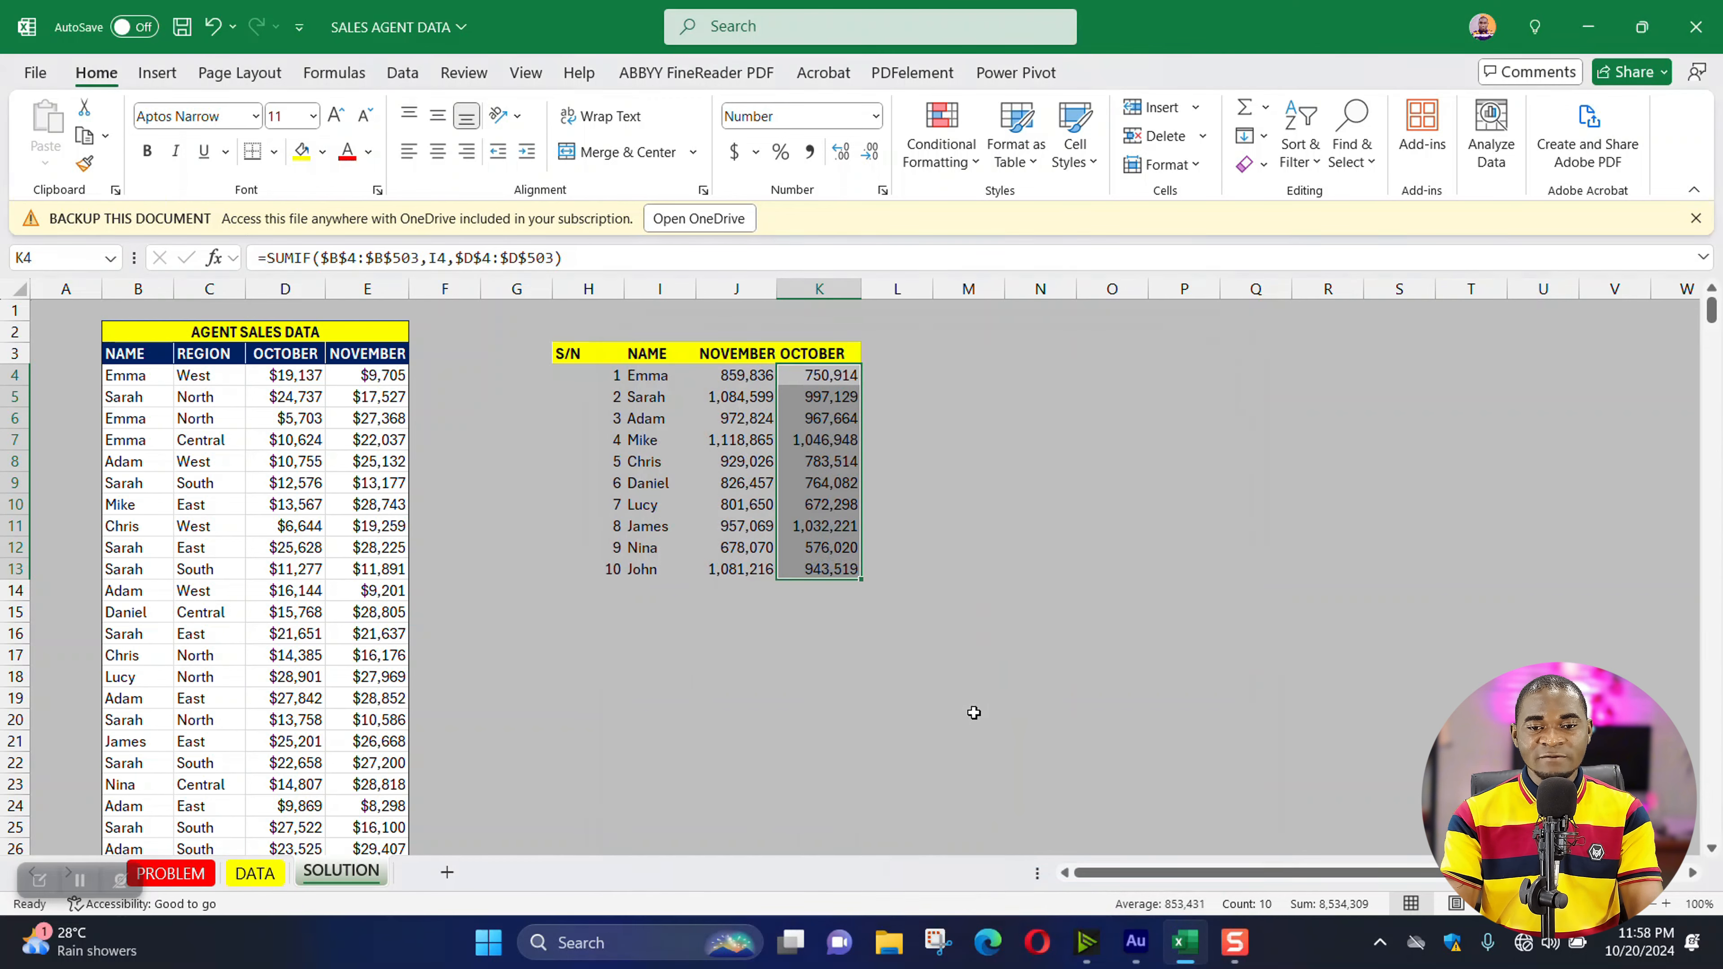
pyautogui.click(974, 632)
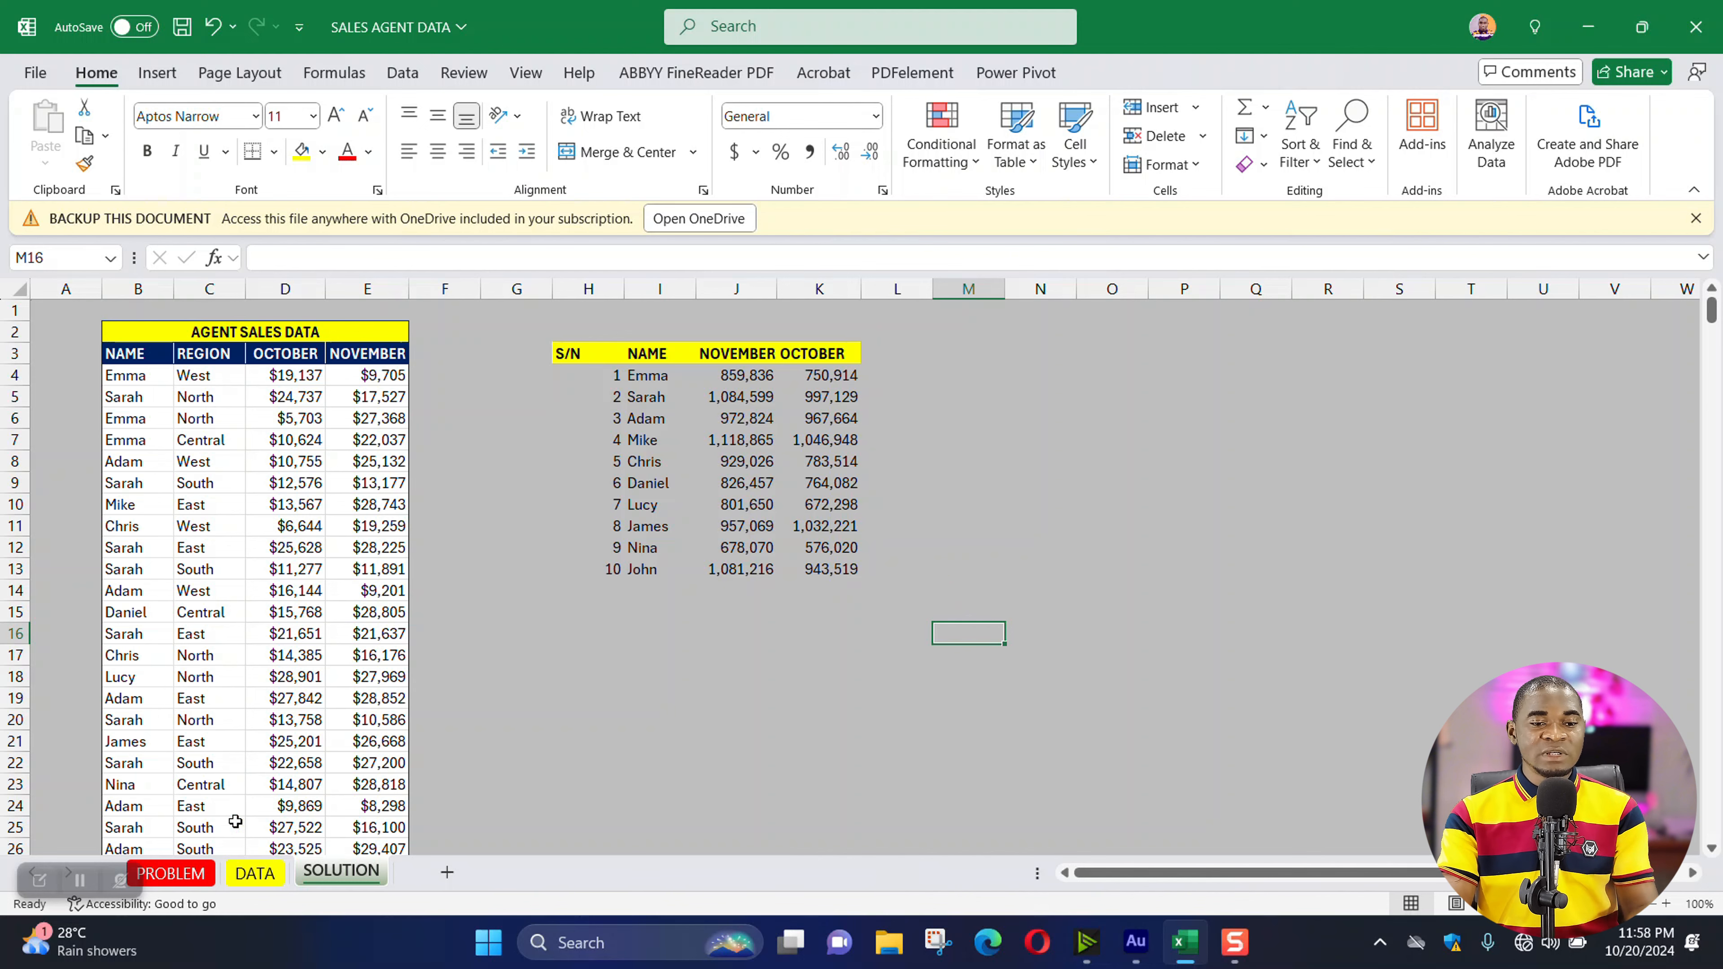
# - Review the total sales by region requirement on the PROBLEM sheet and examine the REGION column of the SOLUTION sheet's sales data
pyautogui.click(171, 873)
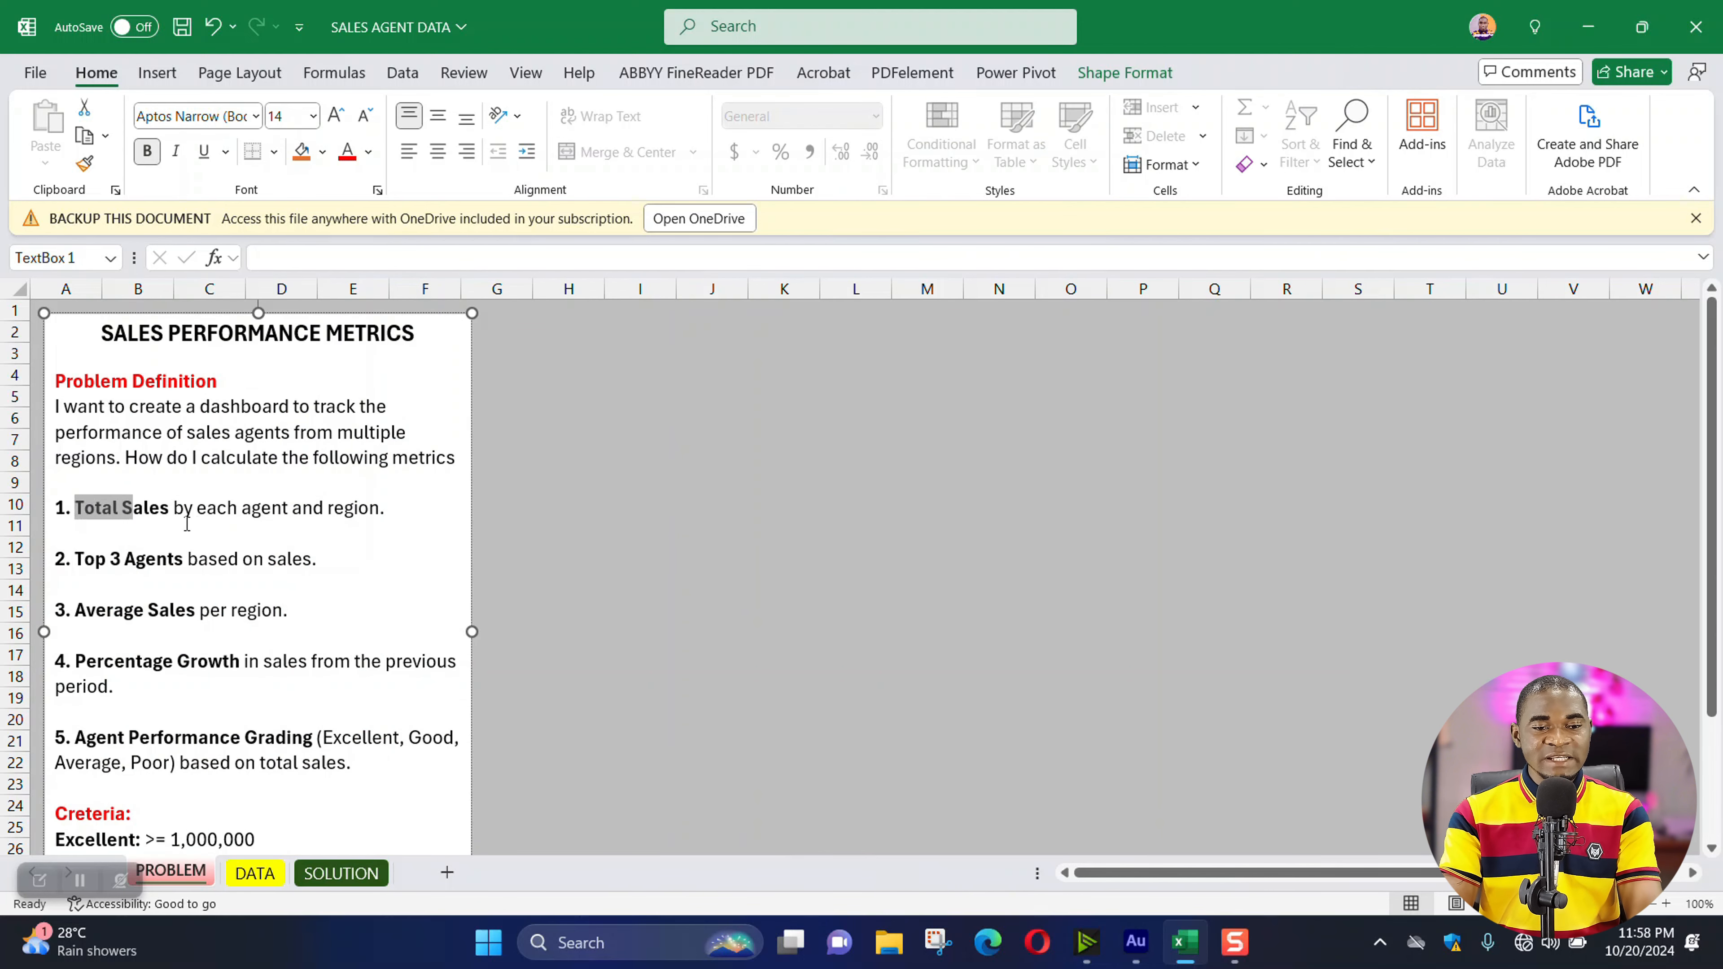
pyautogui.doubleClick(355, 509)
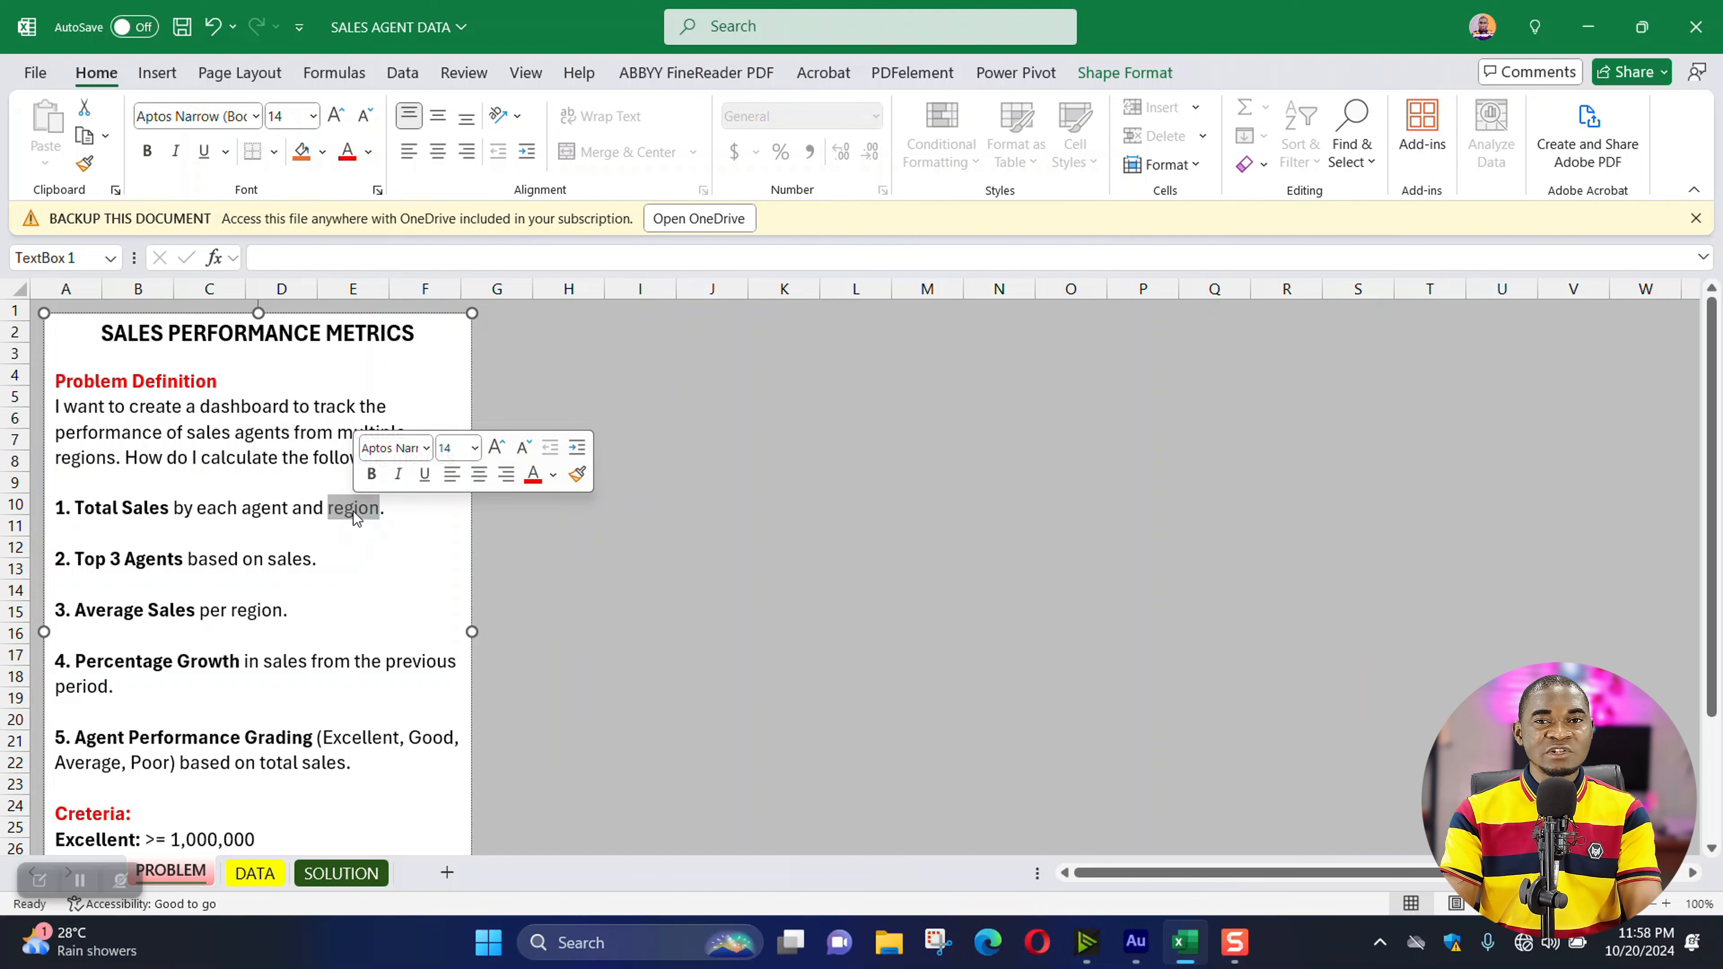
pyautogui.click(341, 874)
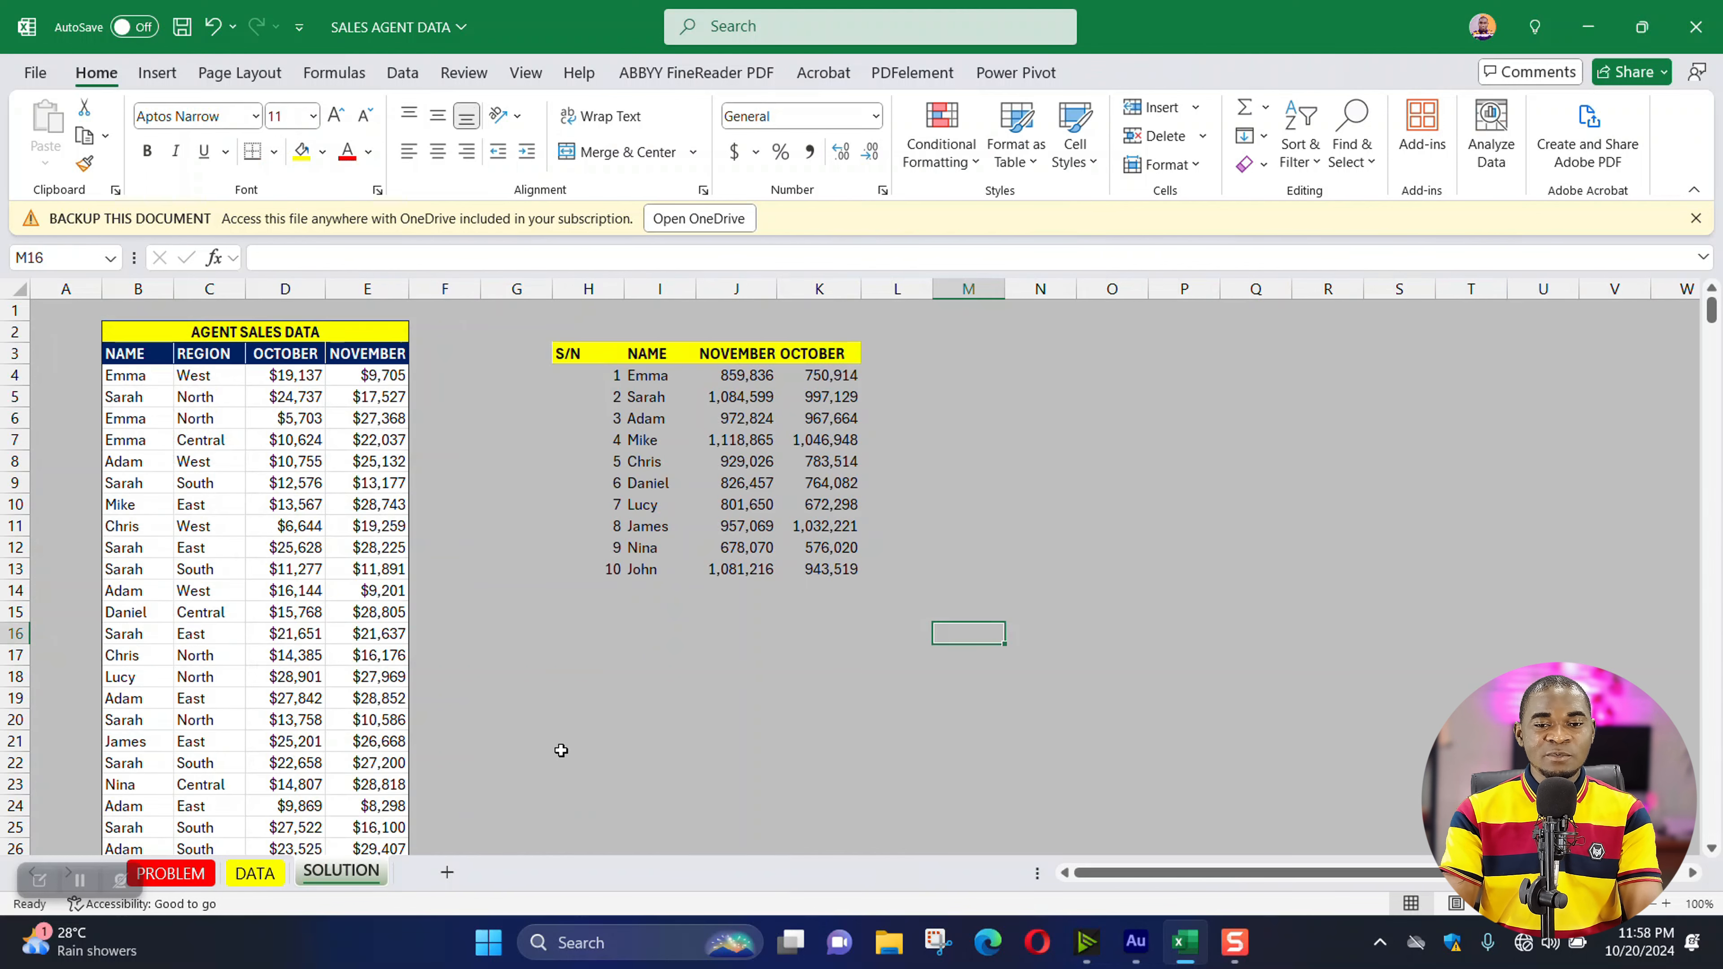
pyautogui.click(782, 374)
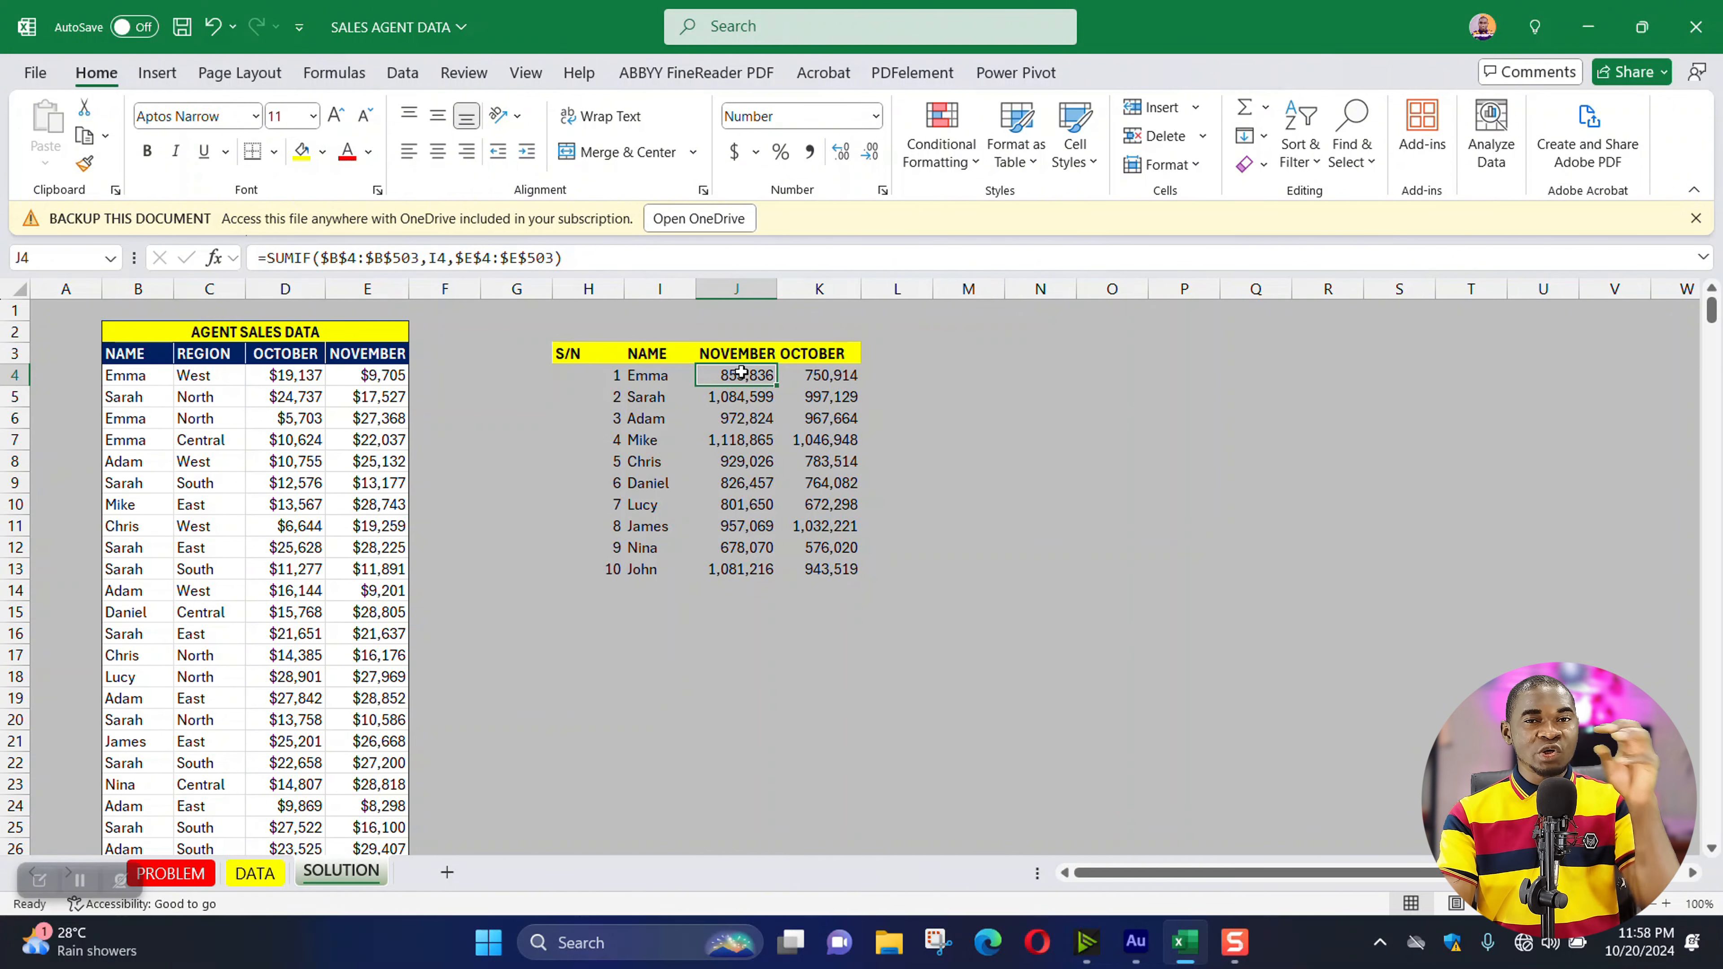
pyautogui.moveTo(204, 375); pyautogui.dragTo(189, 606)
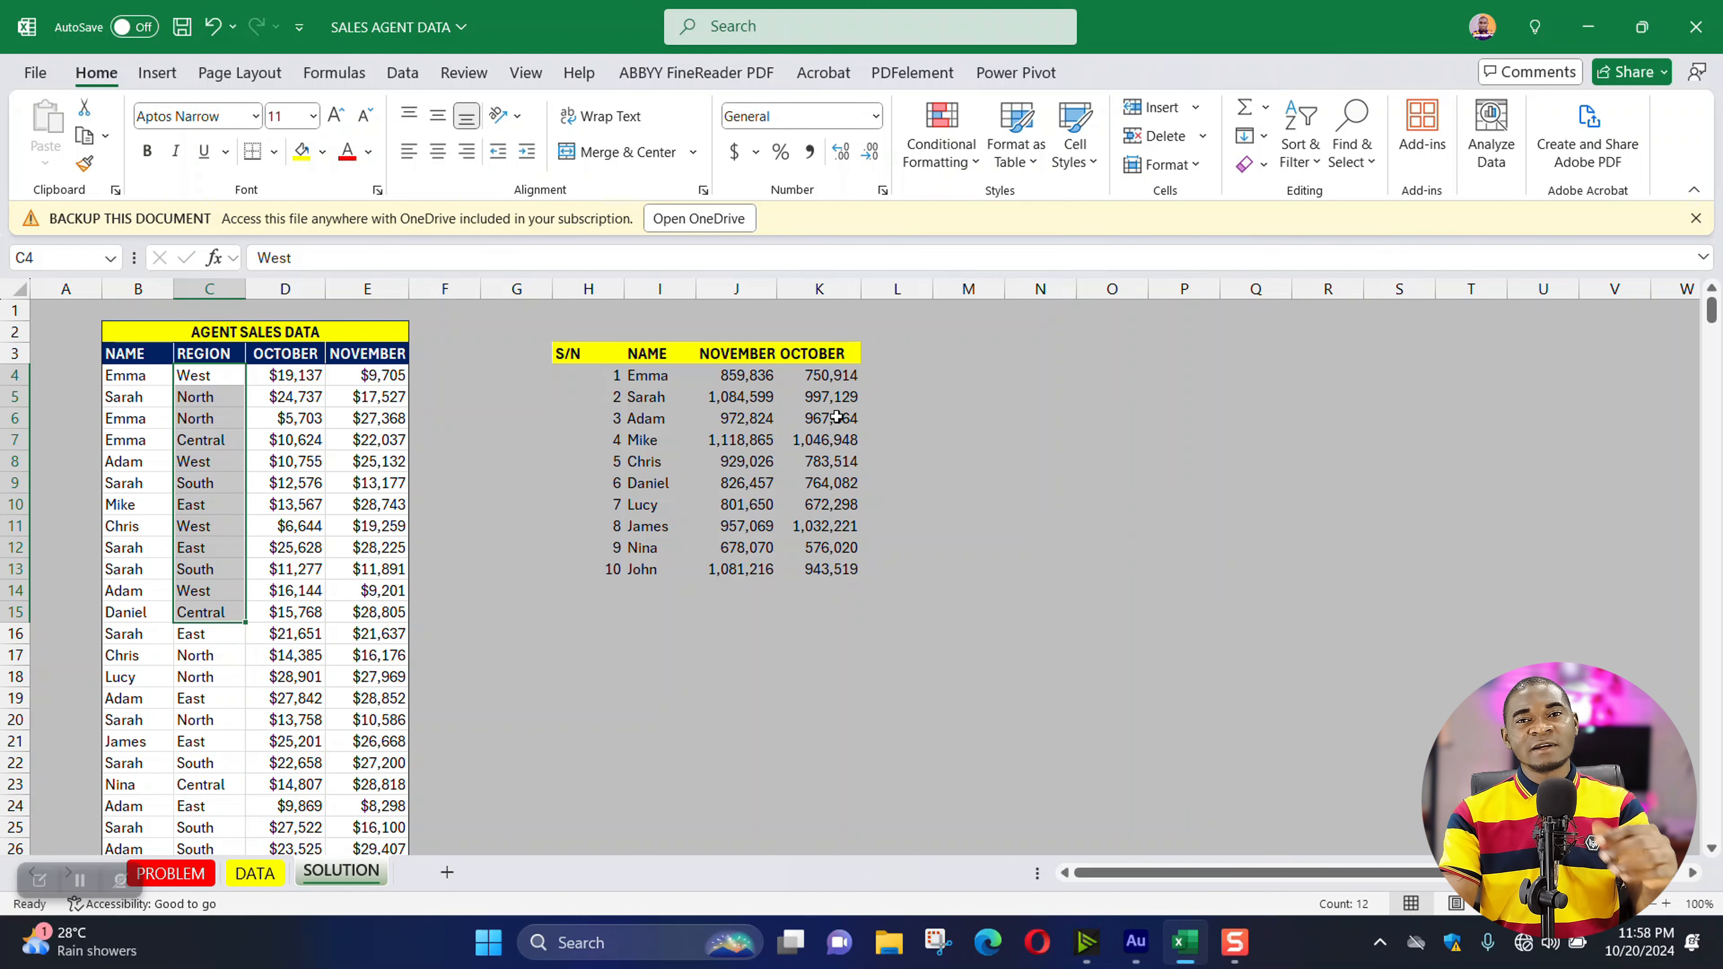
# - Copy the S/N, NAME and NOVEMBER headers from H3:J3 to M3:O3
pyautogui.moveTo(586, 348); pyautogui.dragTo(725, 353)
pyautogui.rightClick(729, 356)
pyautogui.click(786, 215)
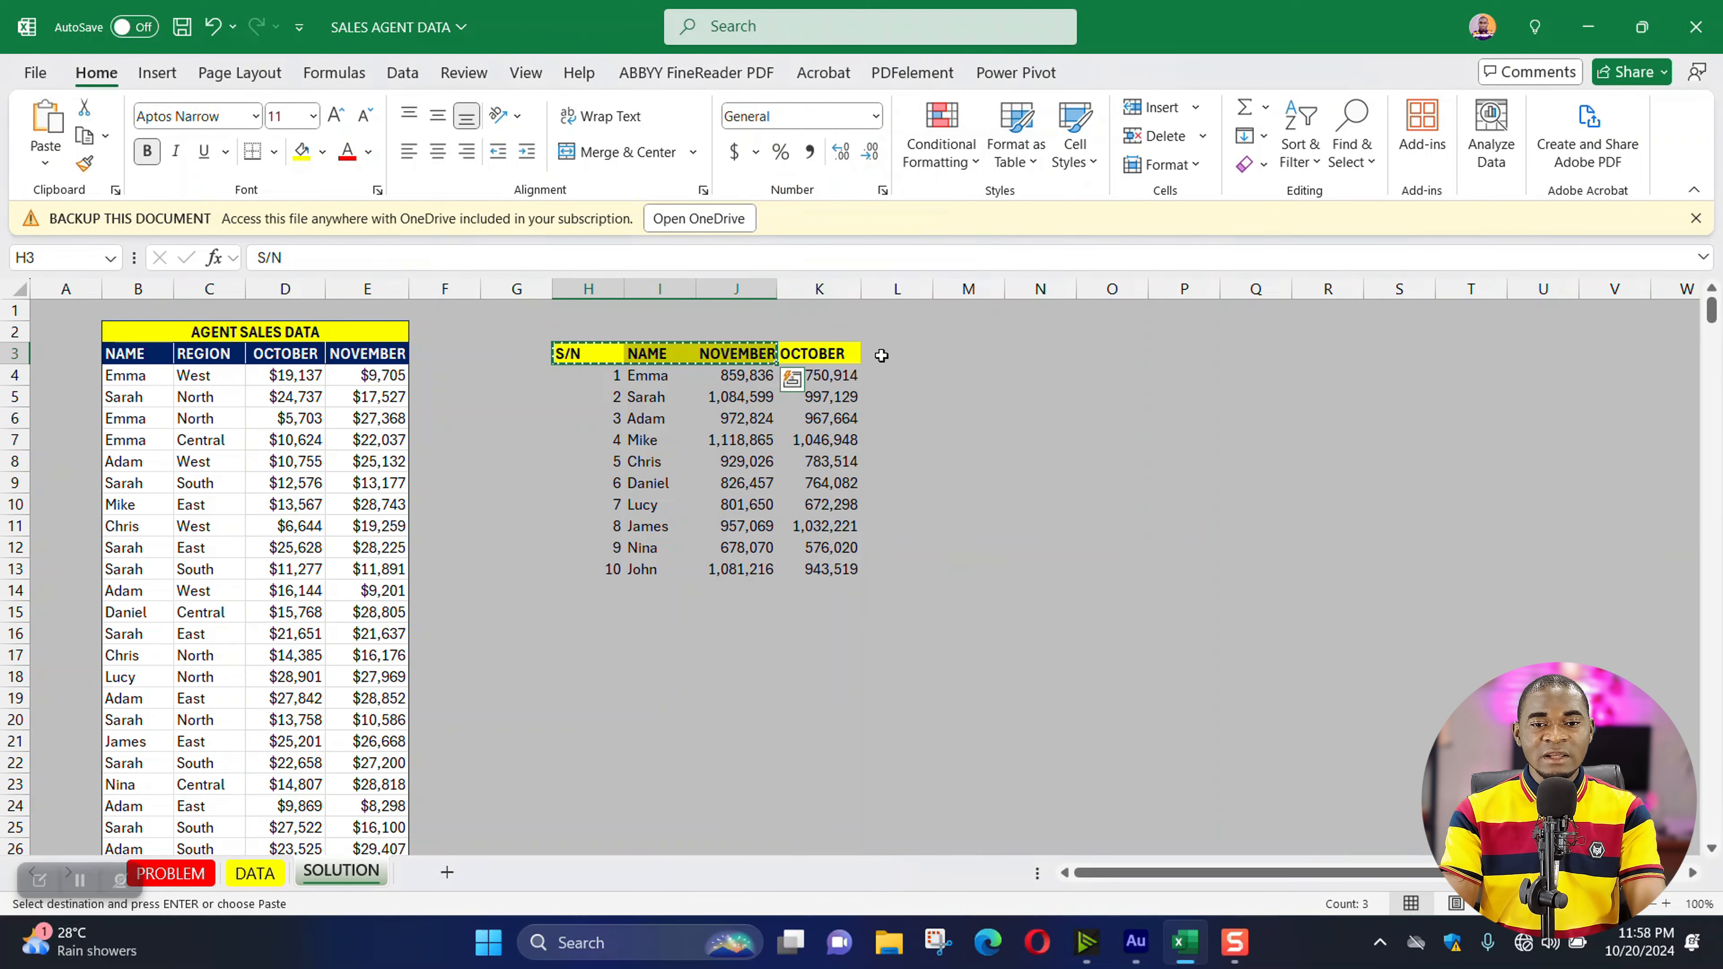
pyautogui.click(995, 357)
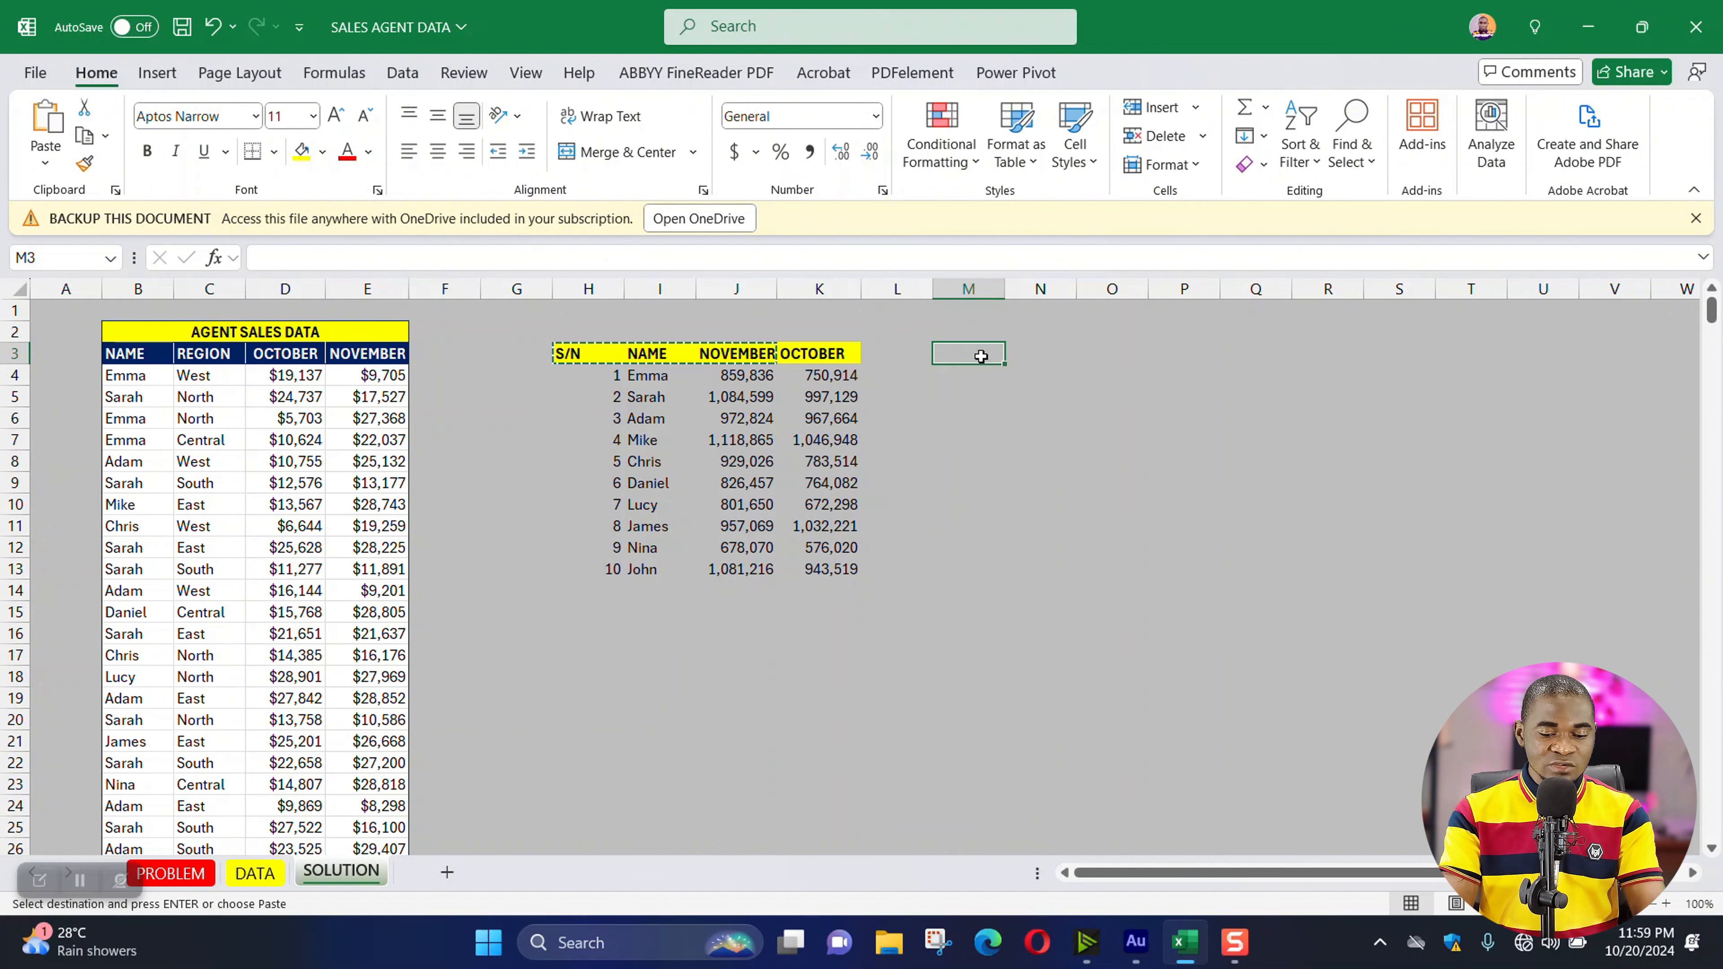
pyautogui.hotkey('ctrl', 'v')
# - Change the N3 header to REGION and autofit column O to its NOVEMBER header
pyautogui.click(1032, 353)
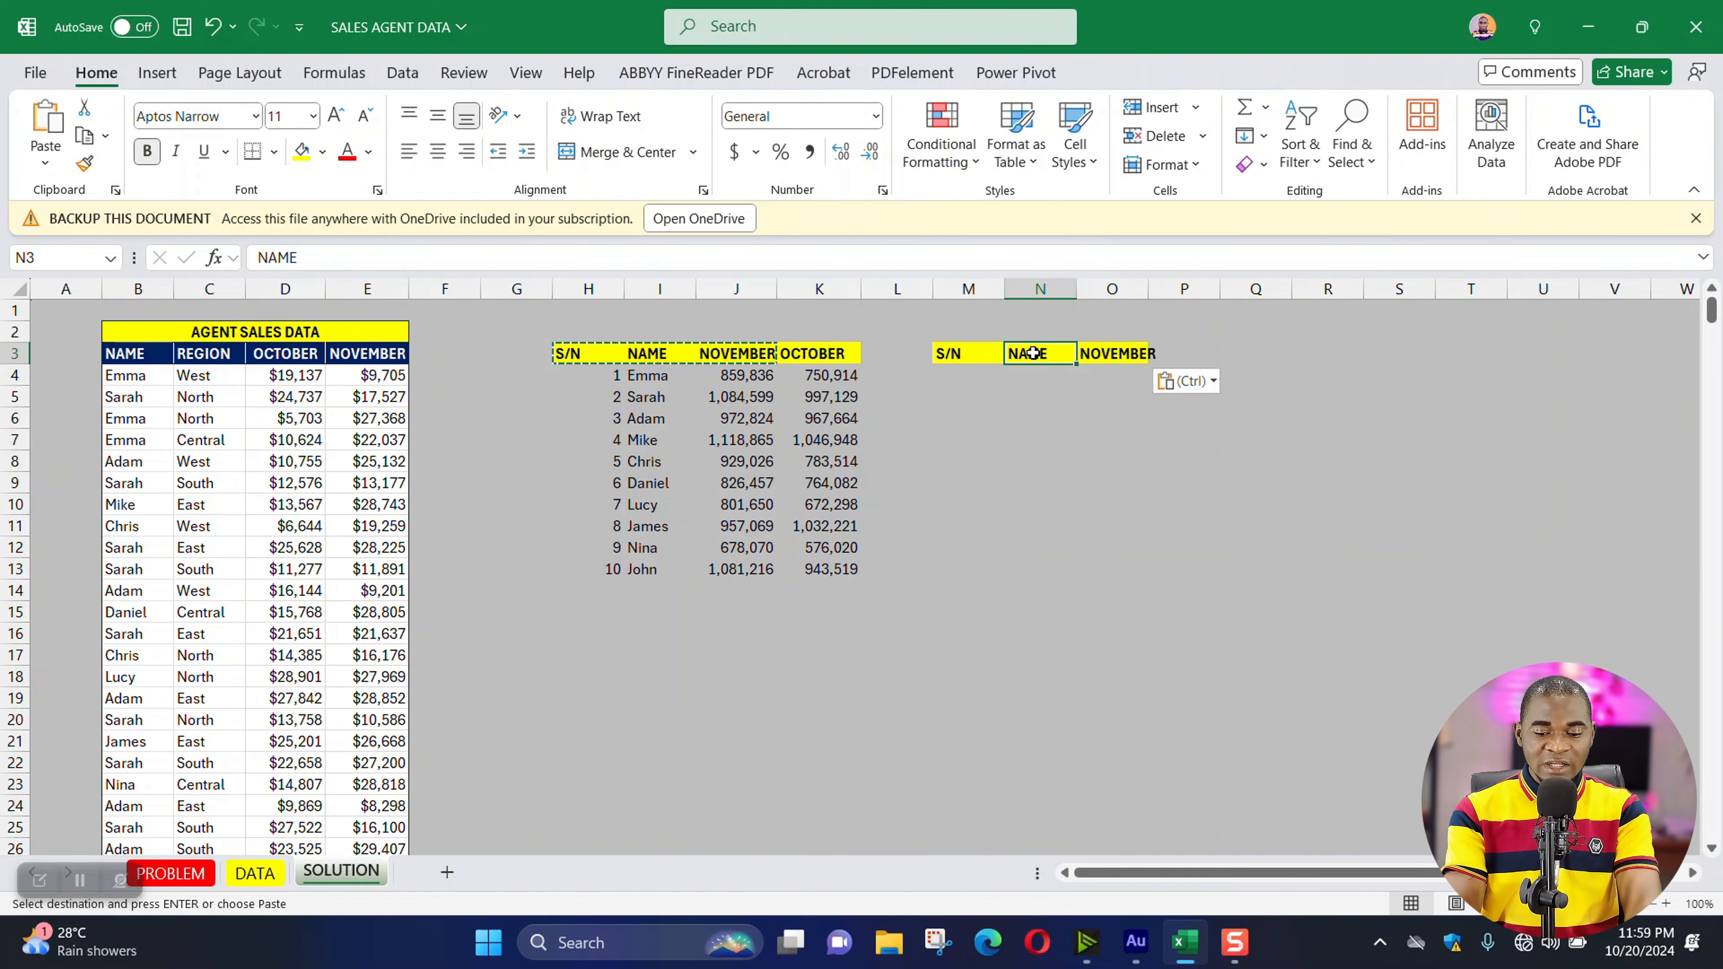
pyautogui.write('REGION')
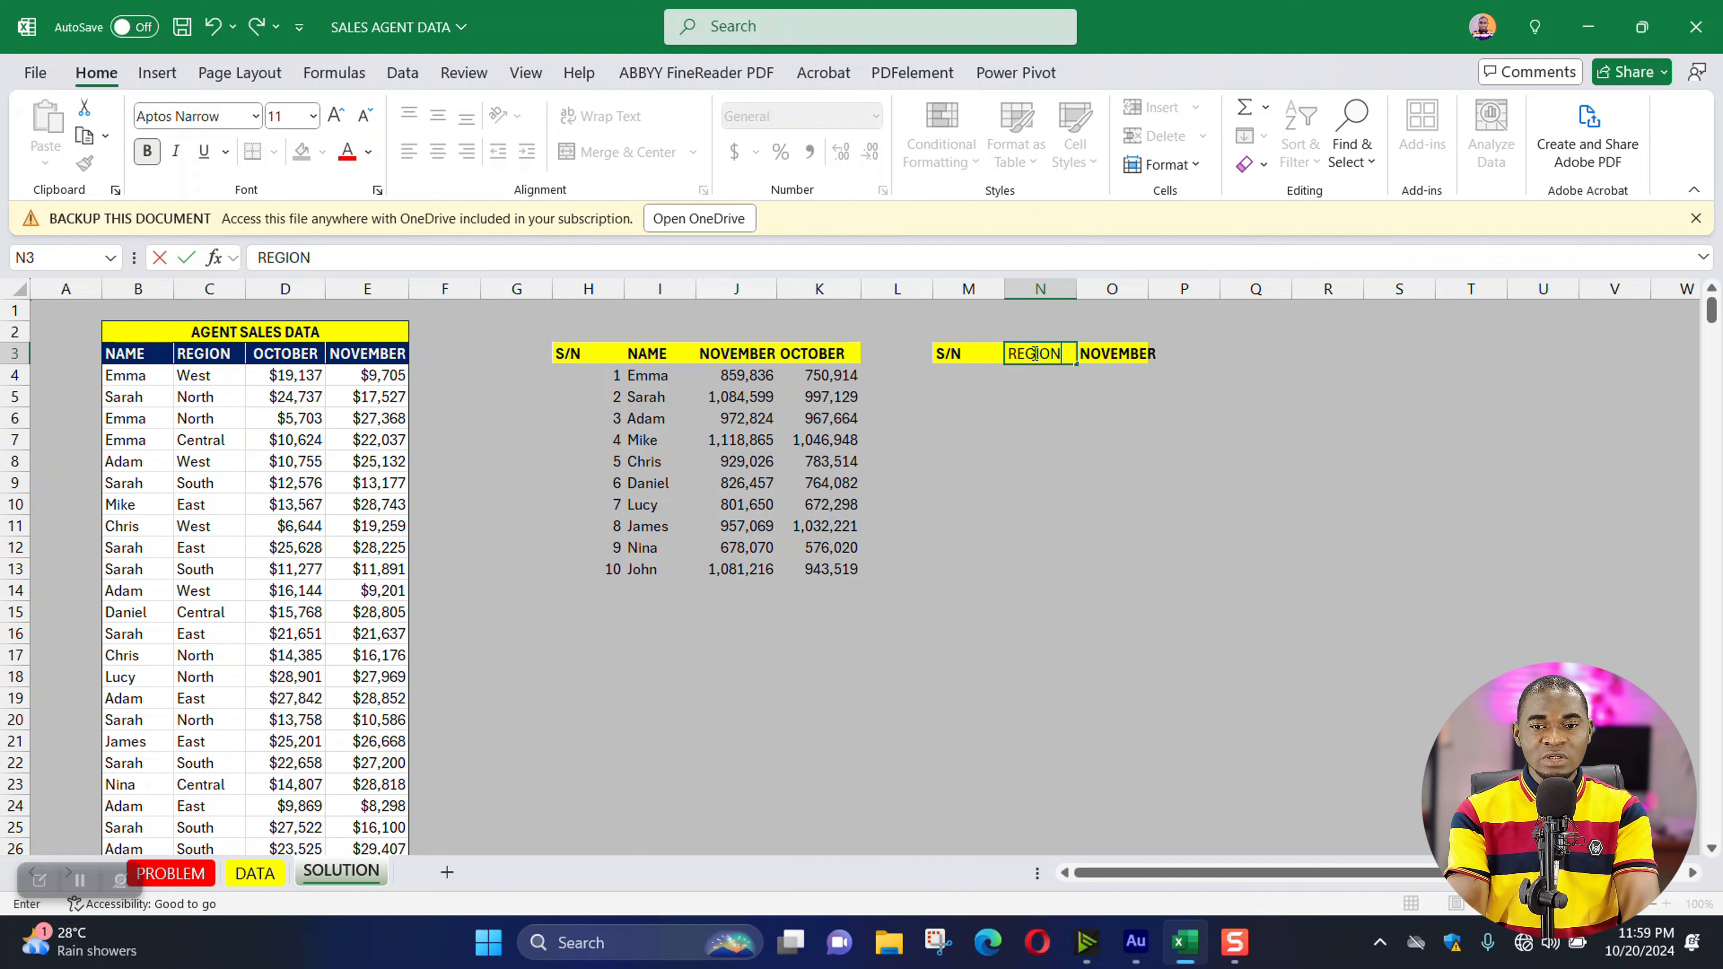
pyautogui.press('Tab')
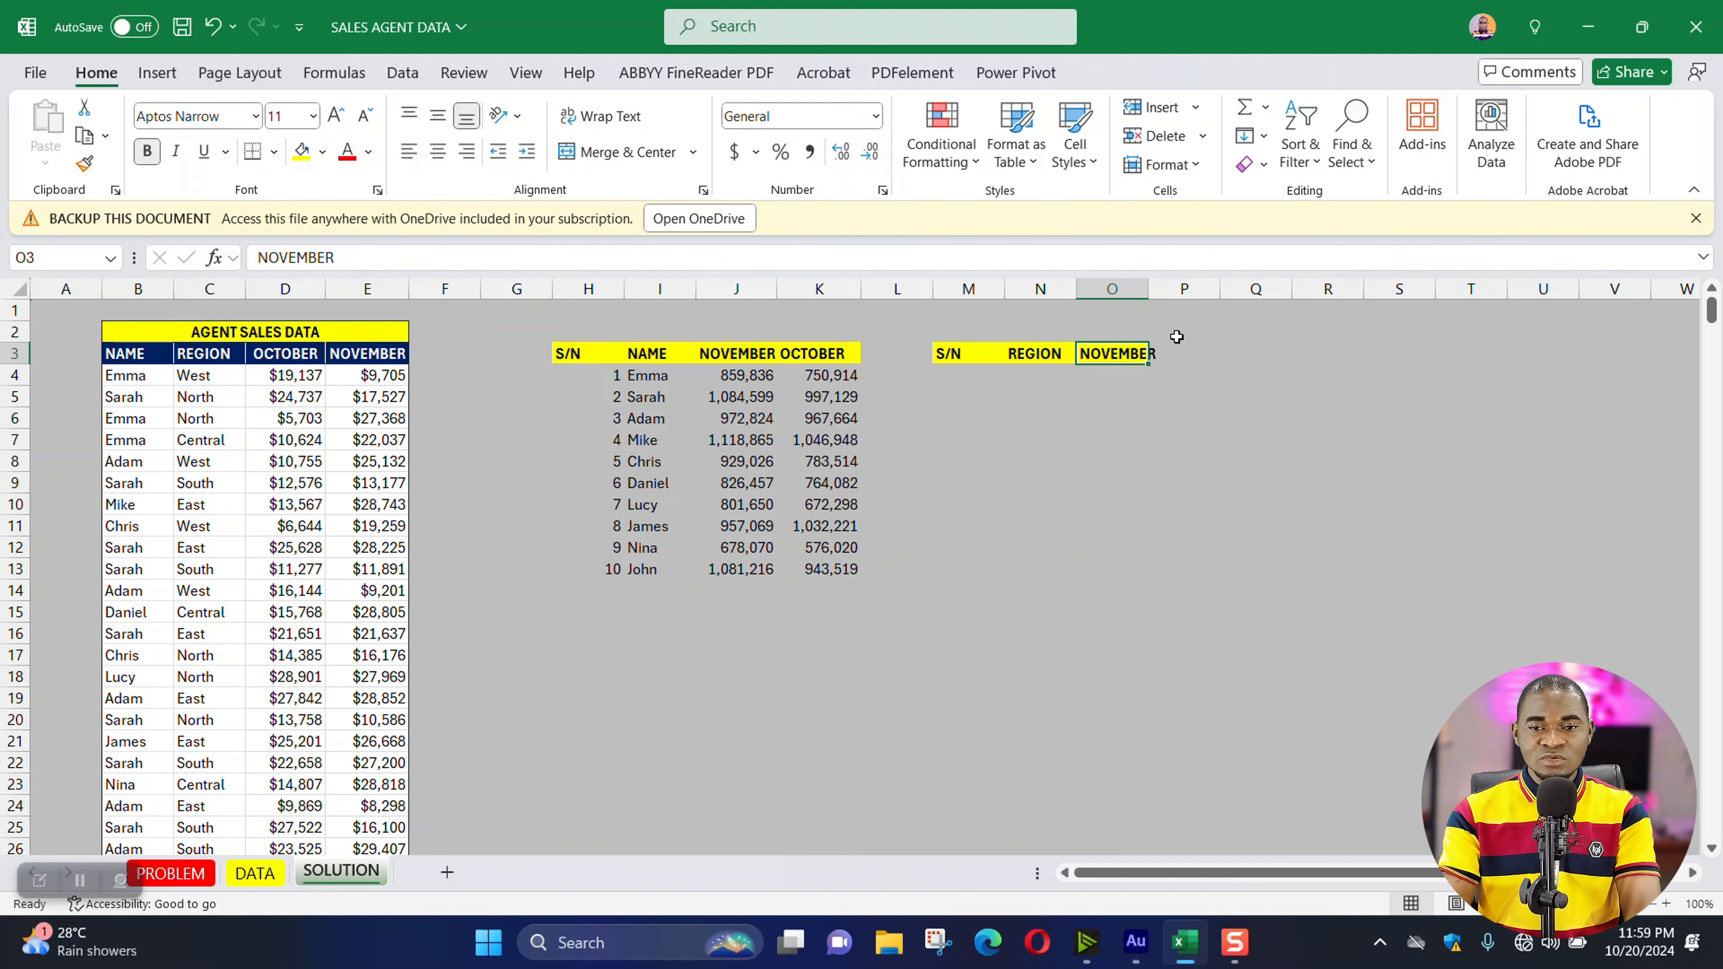
pyautogui.doubleClick(1148, 289)
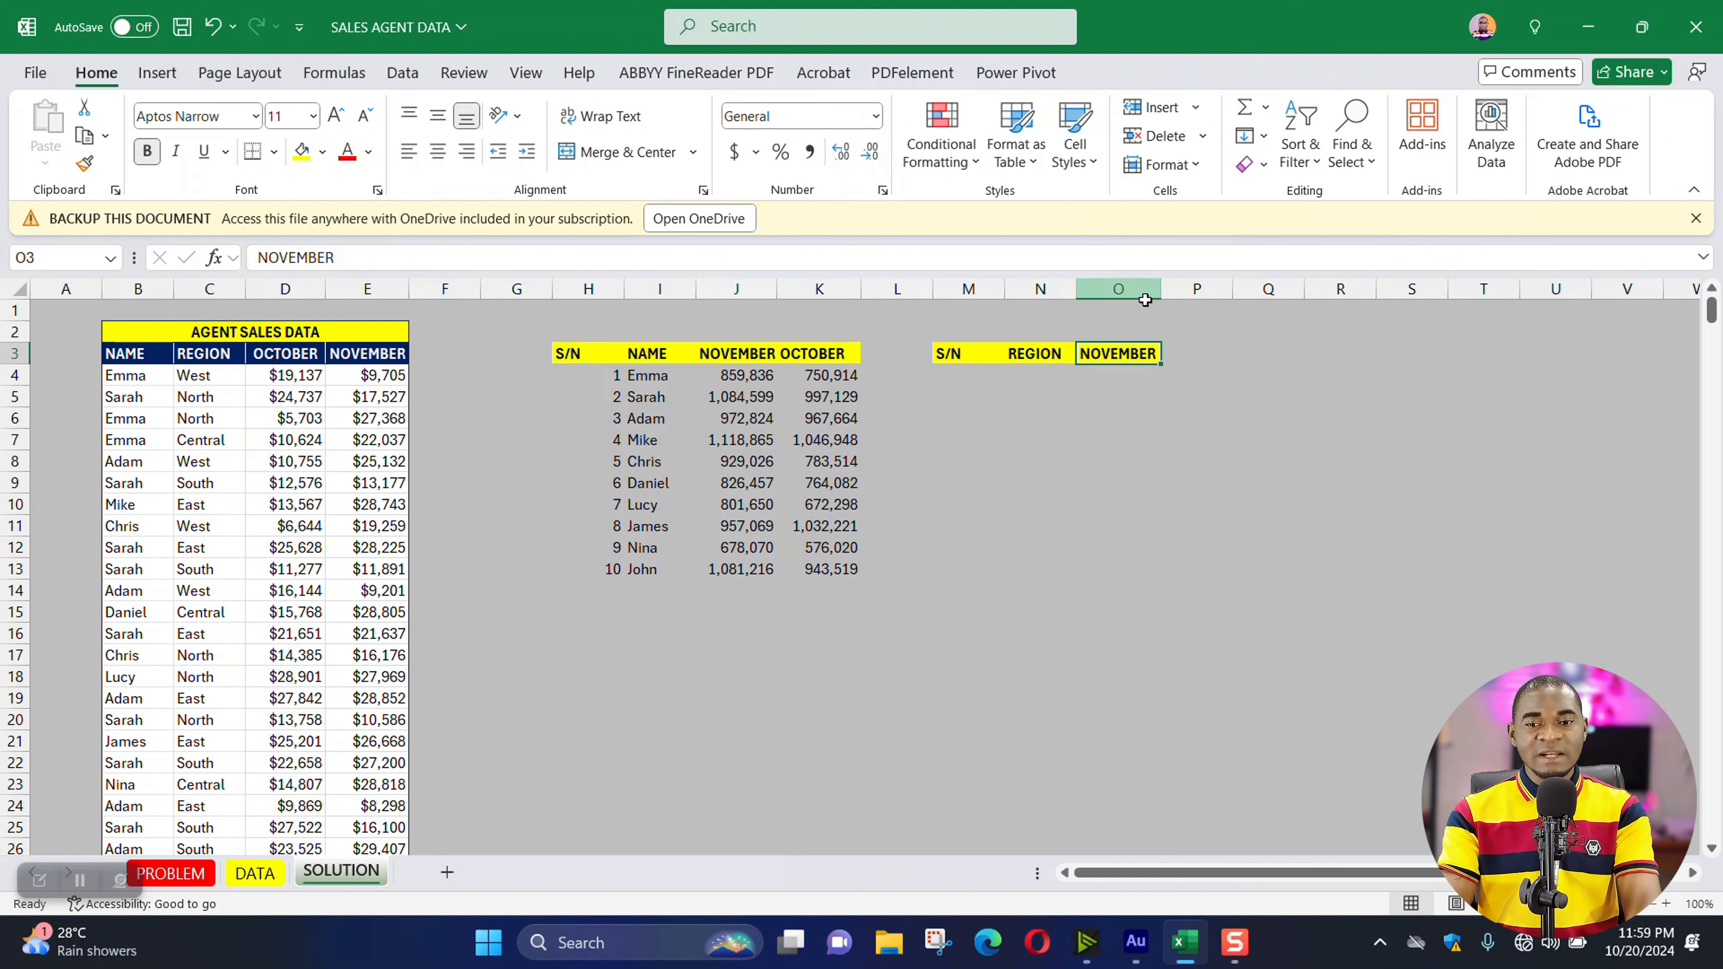
# - Begin a data validation rule for N4 that allows a List
pyautogui.click(948, 365)
pyautogui.click(1021, 375)
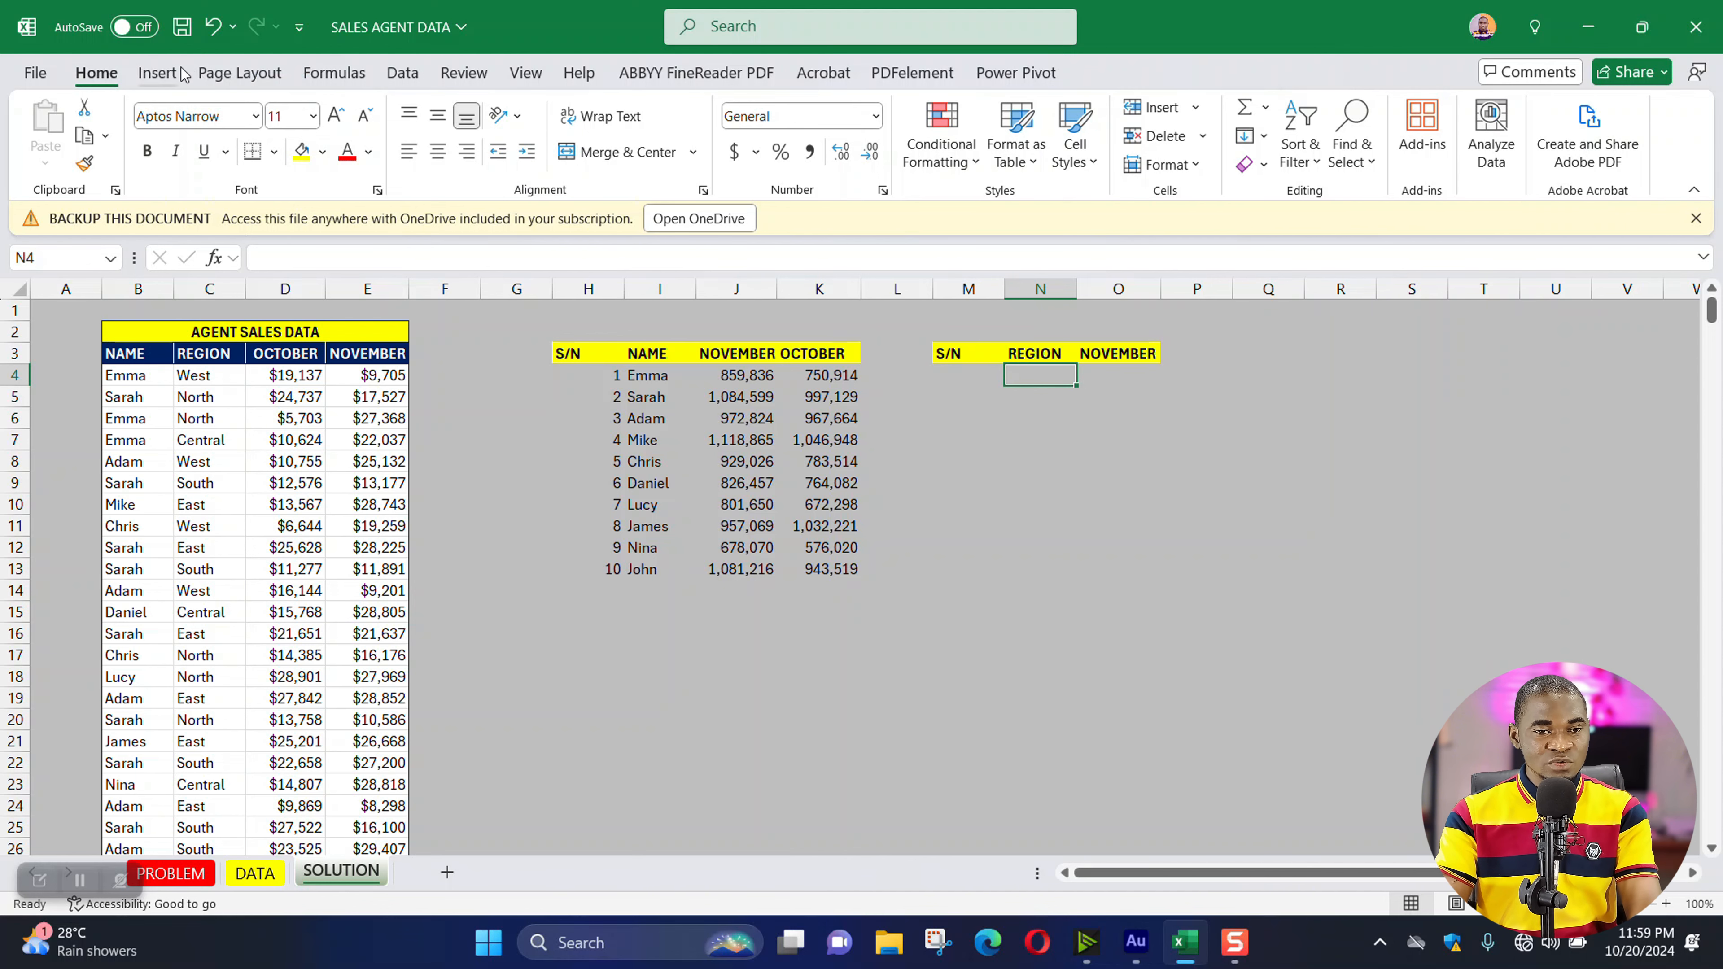
pyautogui.click(403, 73)
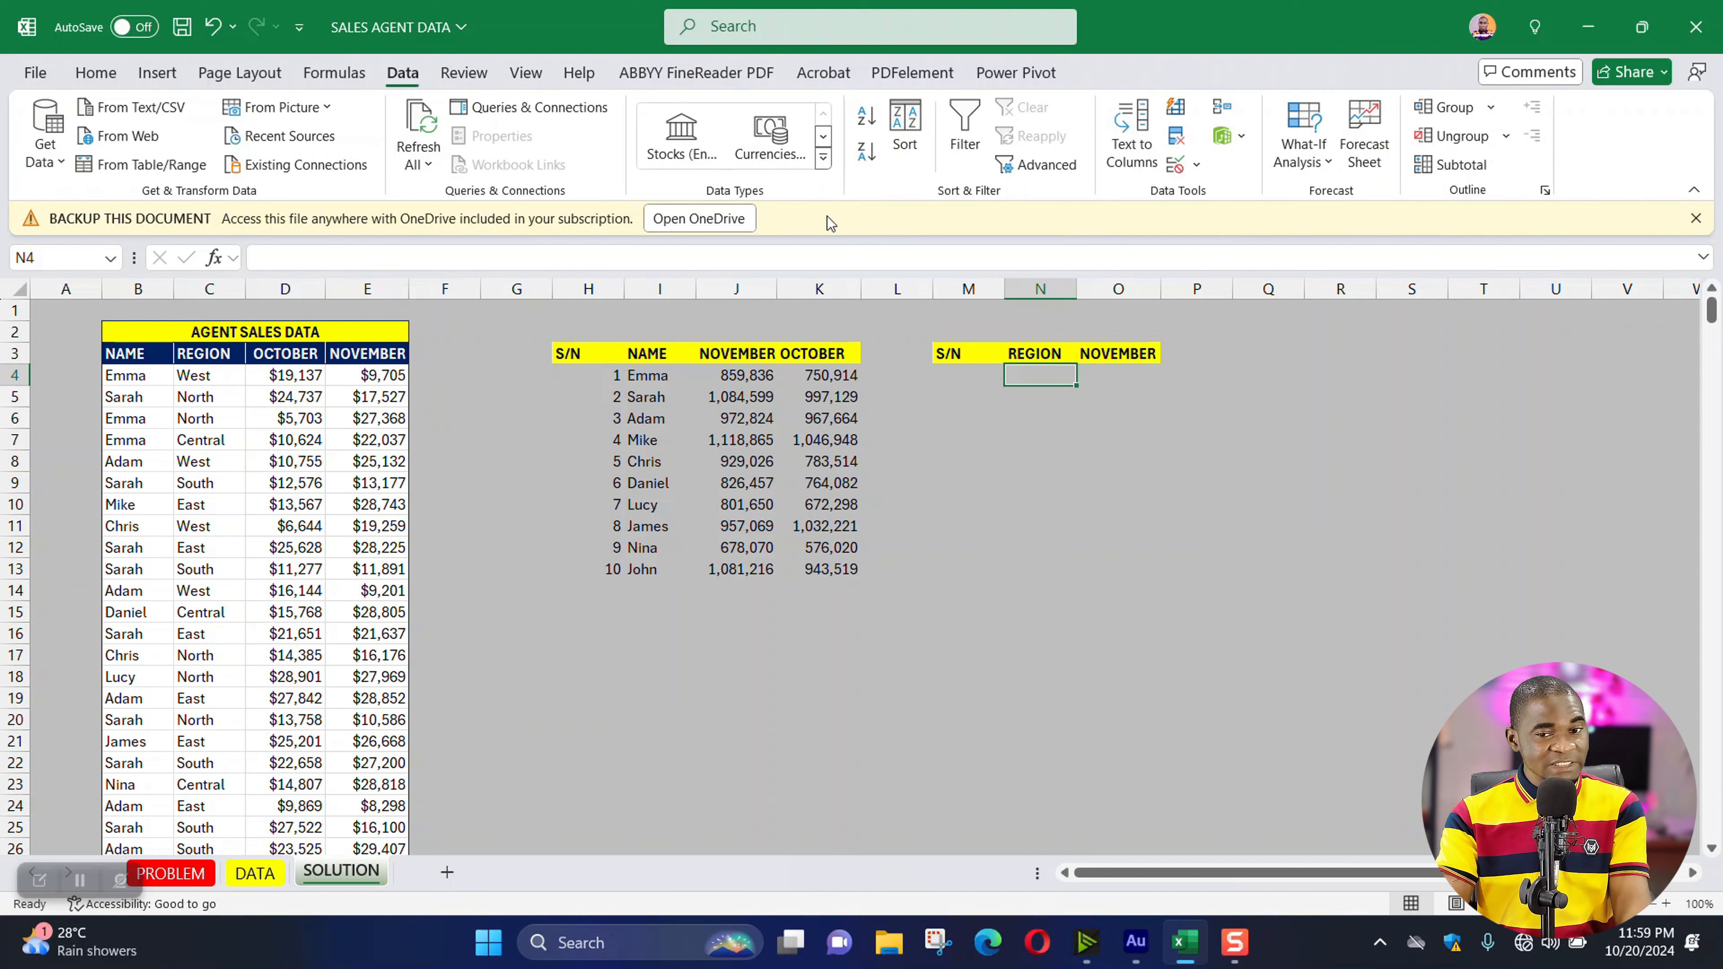
pyautogui.click(1197, 165)
pyautogui.click(1214, 191)
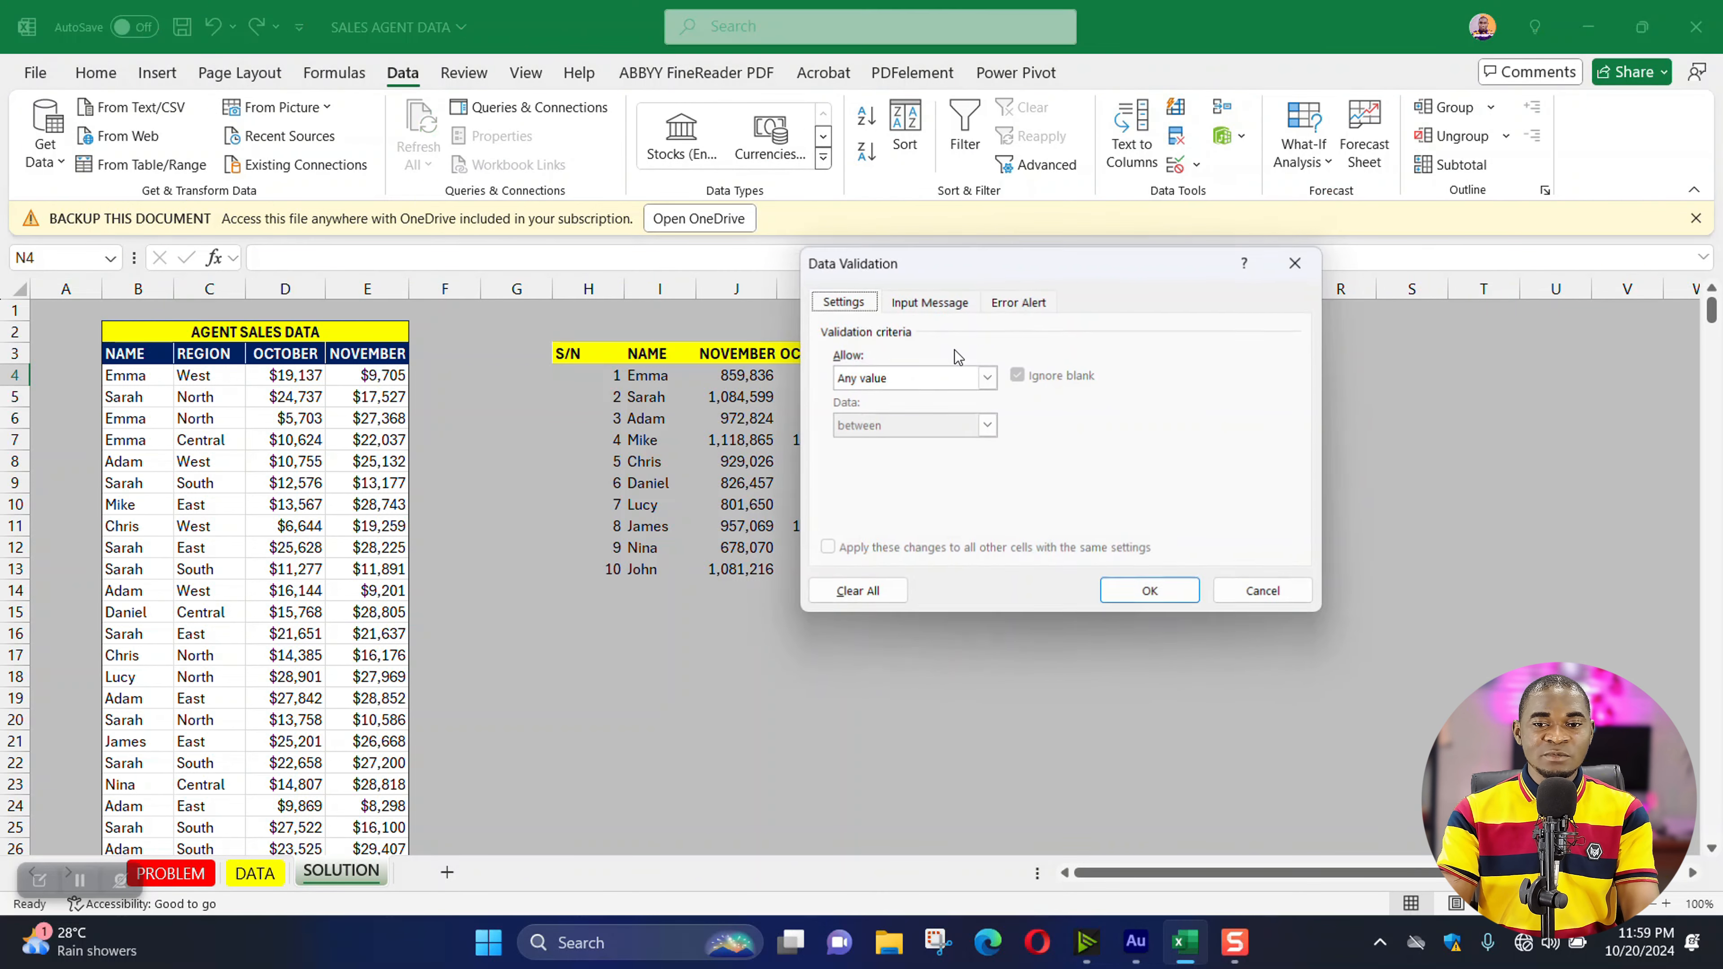
pyautogui.click(958, 389)
pyautogui.click(922, 446)
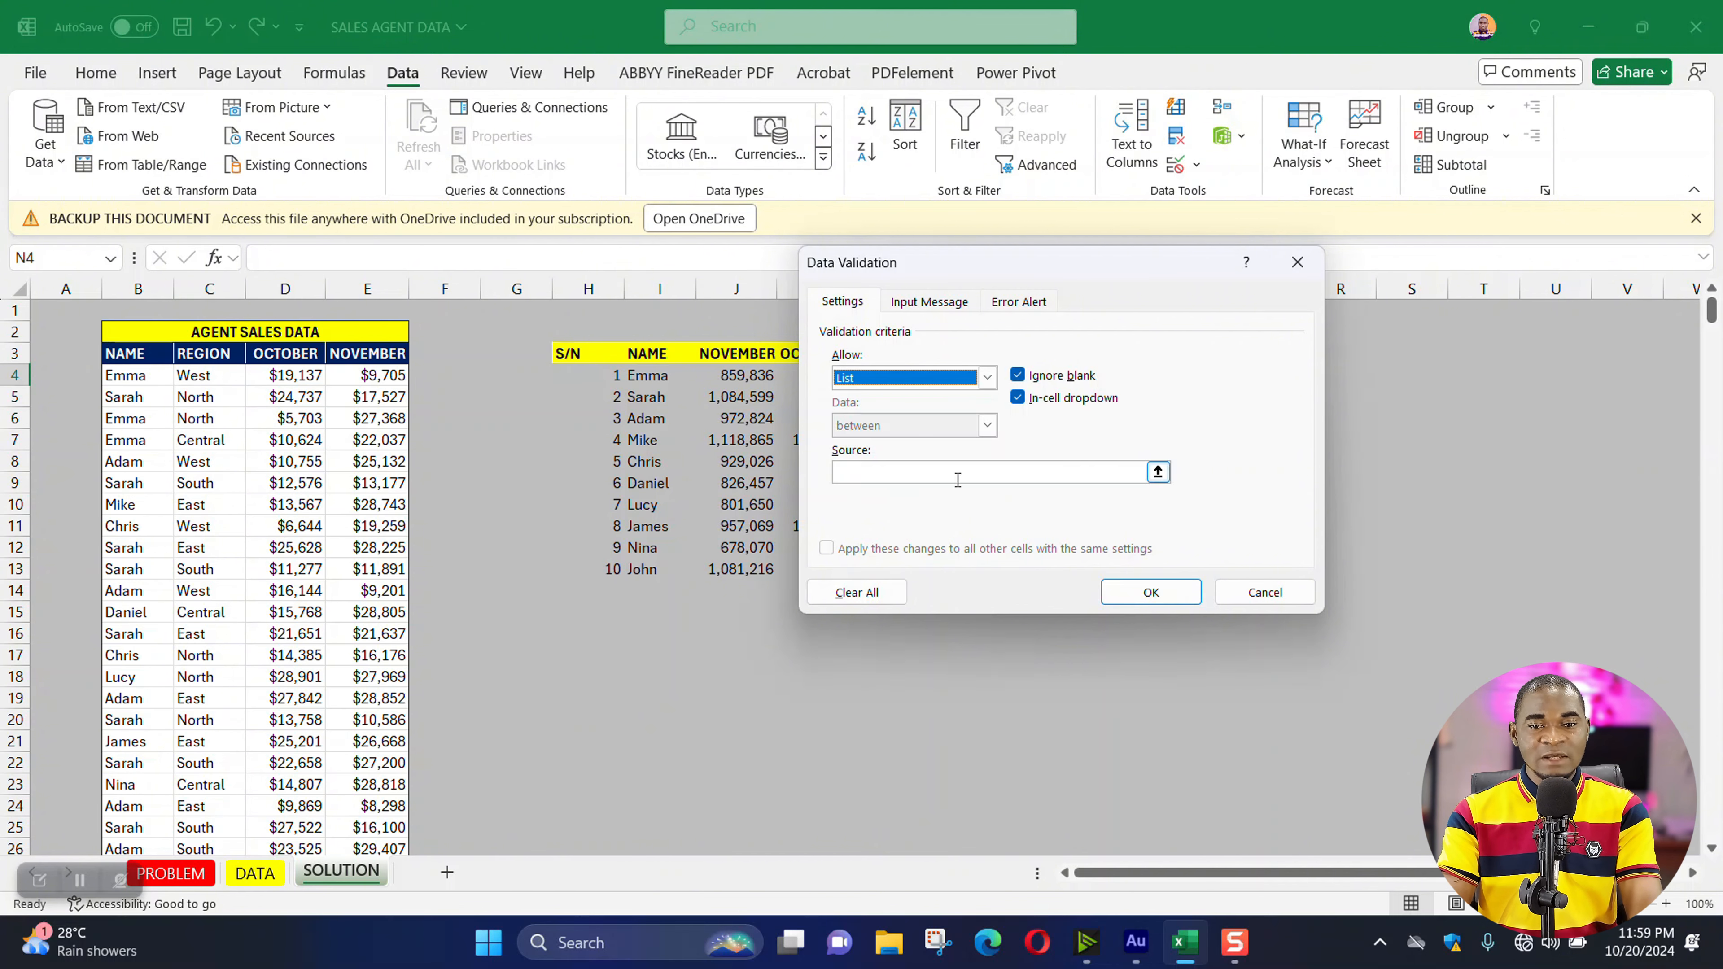
# - Set the N4 validation list's source to =$C$4:$C$503 and apply the rule
pyautogui.click(1158, 471)
pyautogui.click(222, 375)
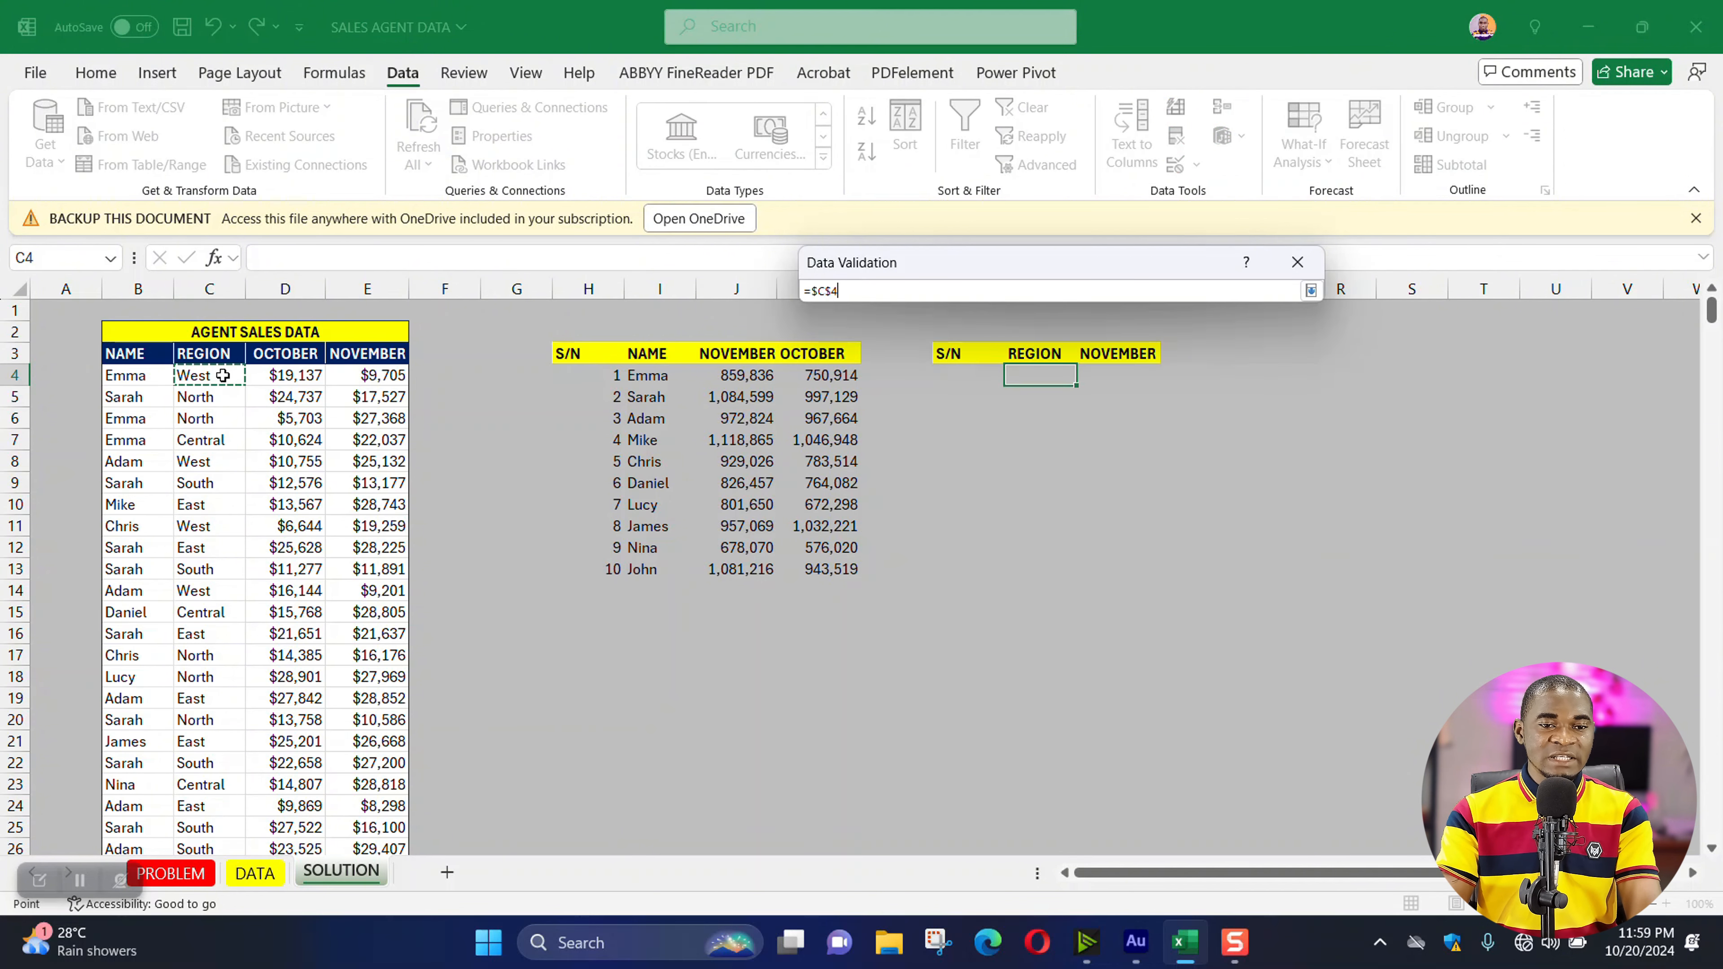
pyautogui.hotkey('ctrl', 'shift', 'Down')
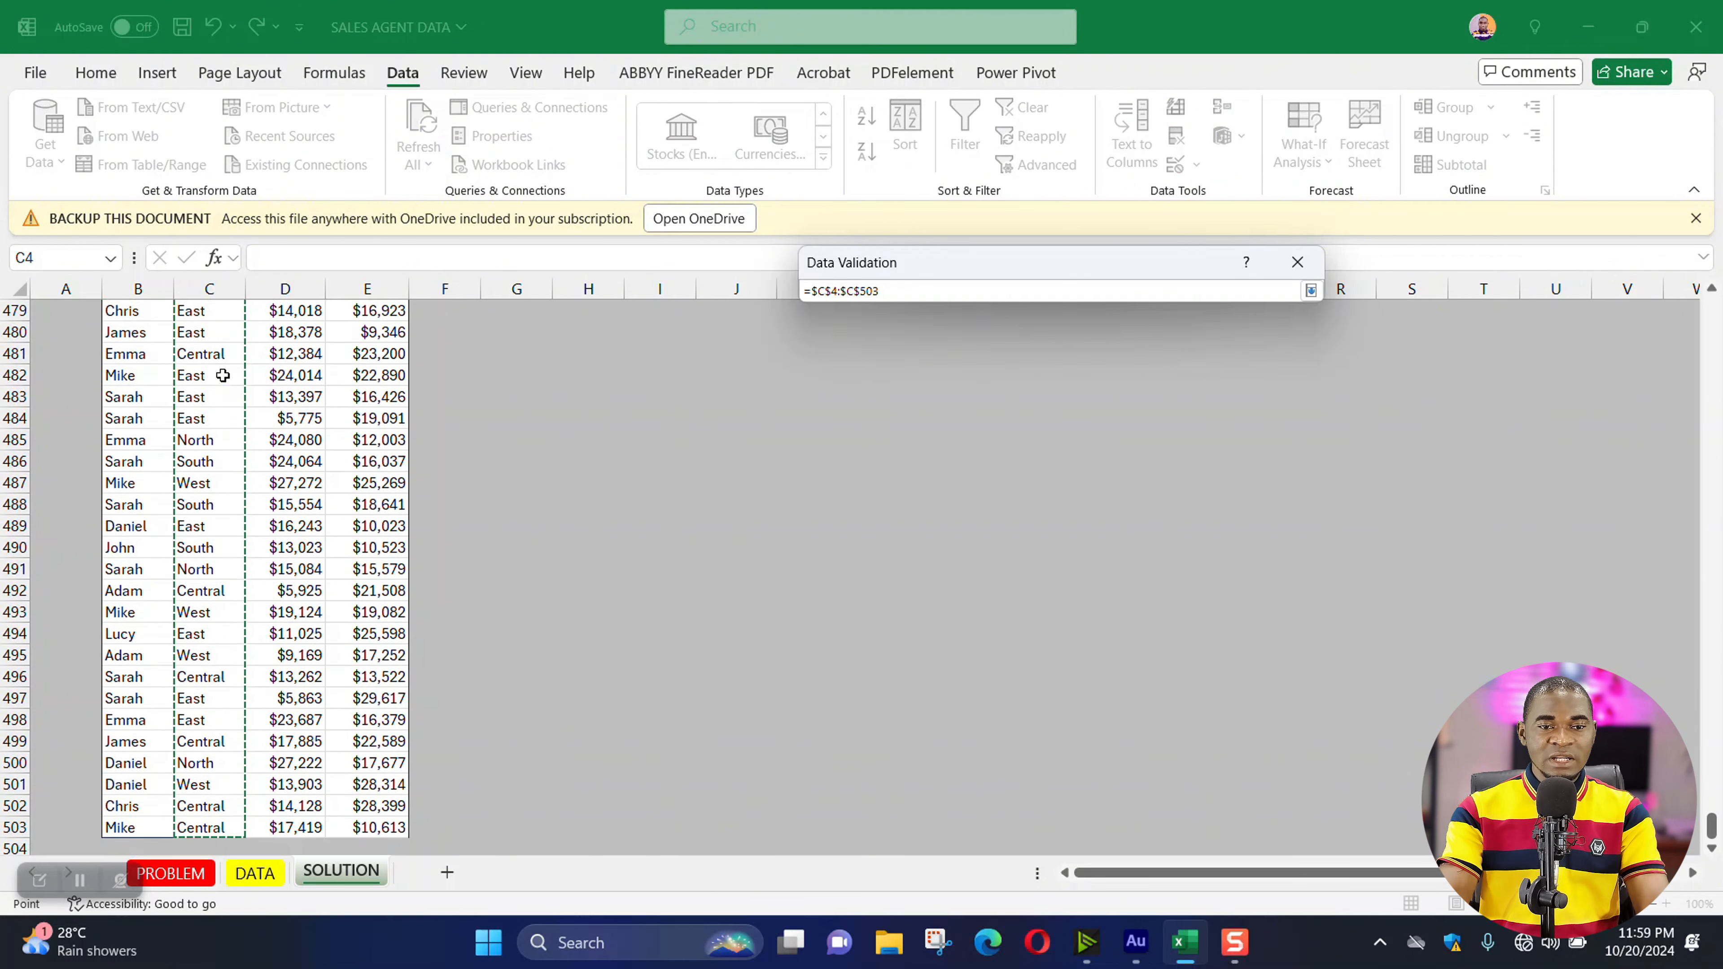
pyautogui.click(1311, 290)
pyautogui.click(1153, 589)
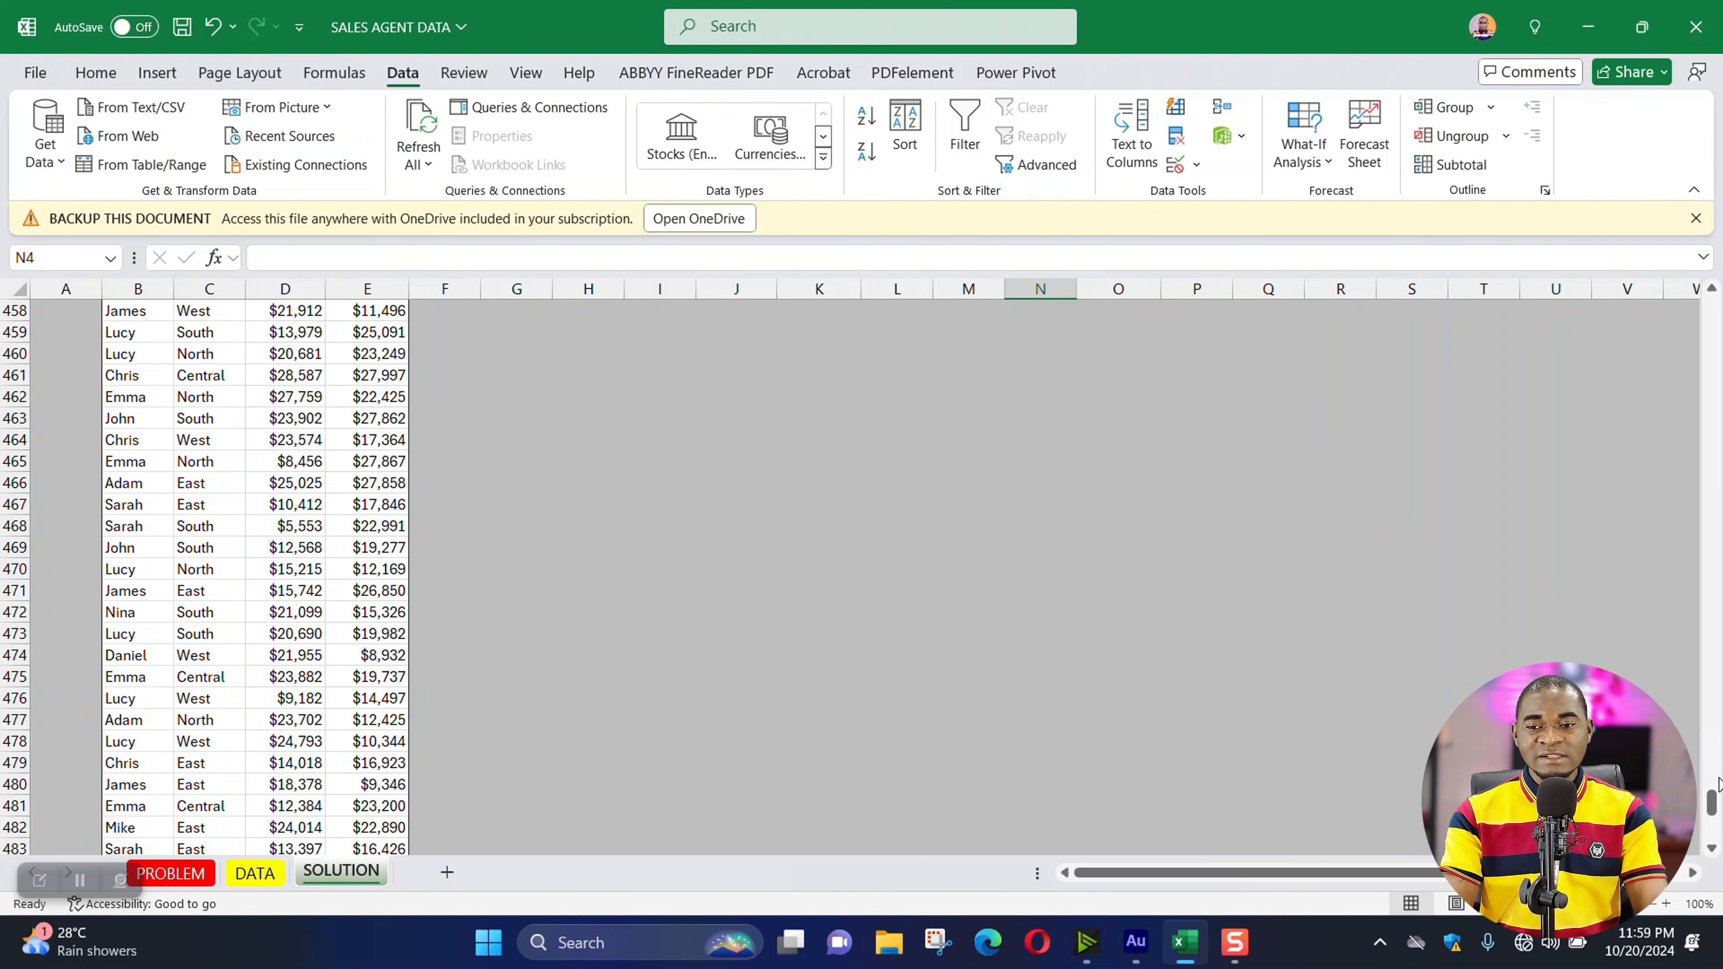
# - Try the N4 region list by choosing West, and undo the choice
pyautogui.moveTo(1711, 818); pyautogui.dragTo(1716, 328)
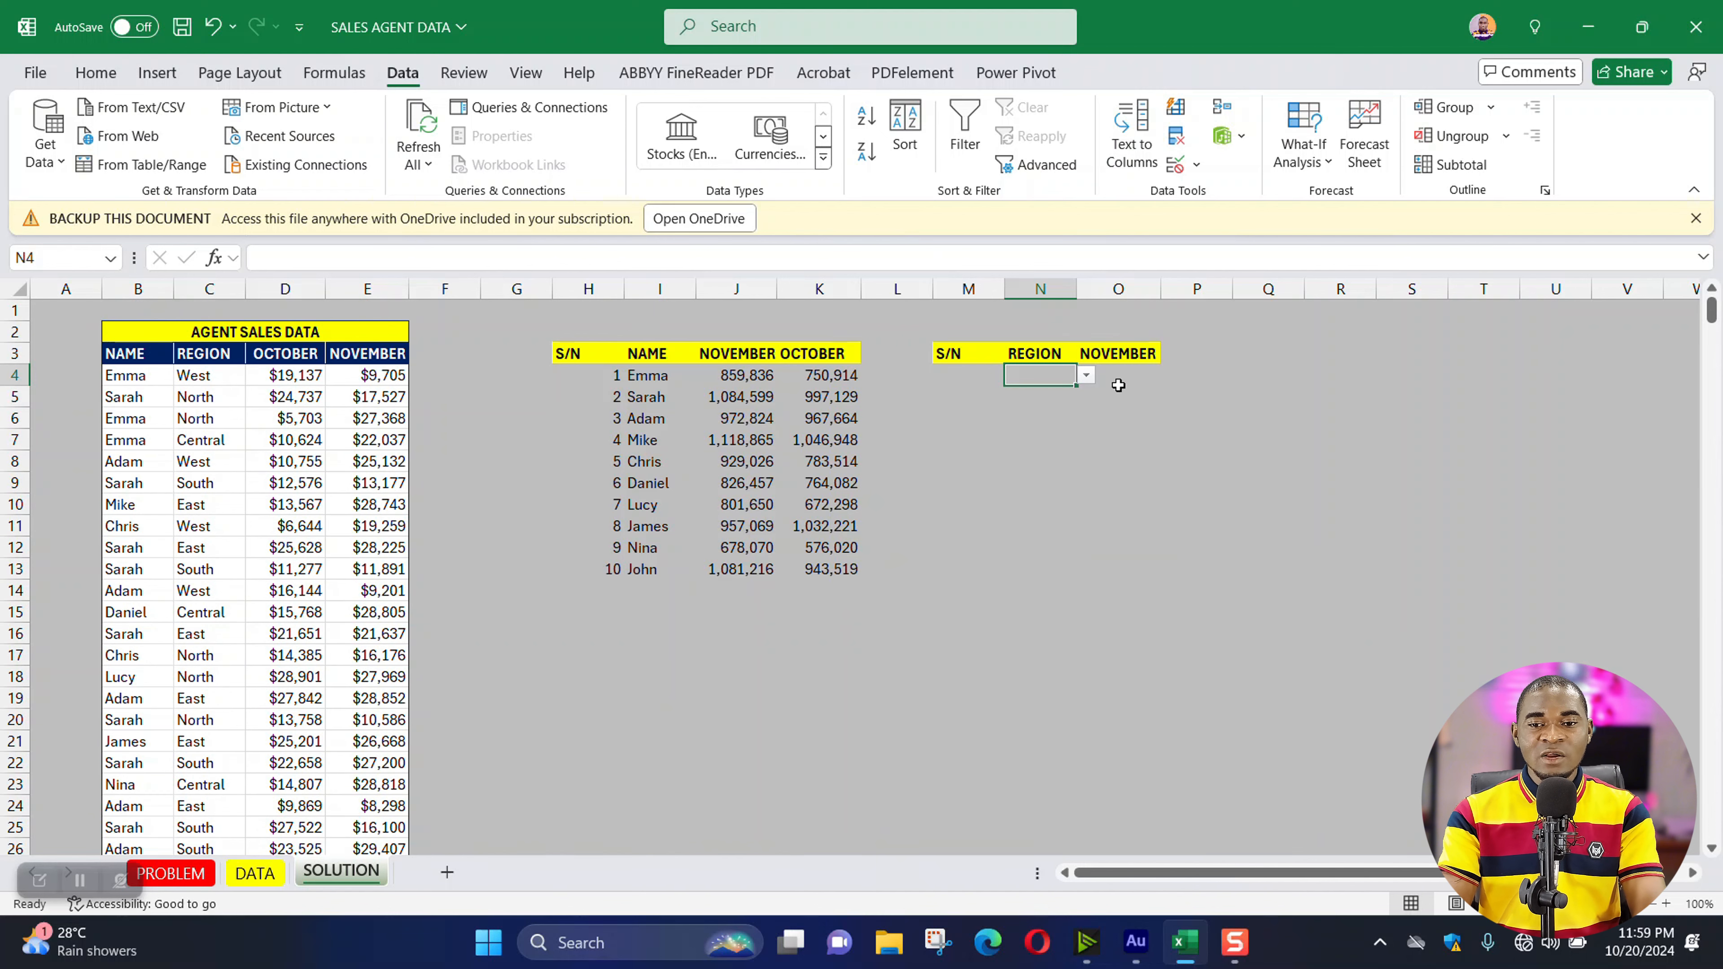
pyautogui.click(1085, 375)
pyautogui.click(1024, 397)
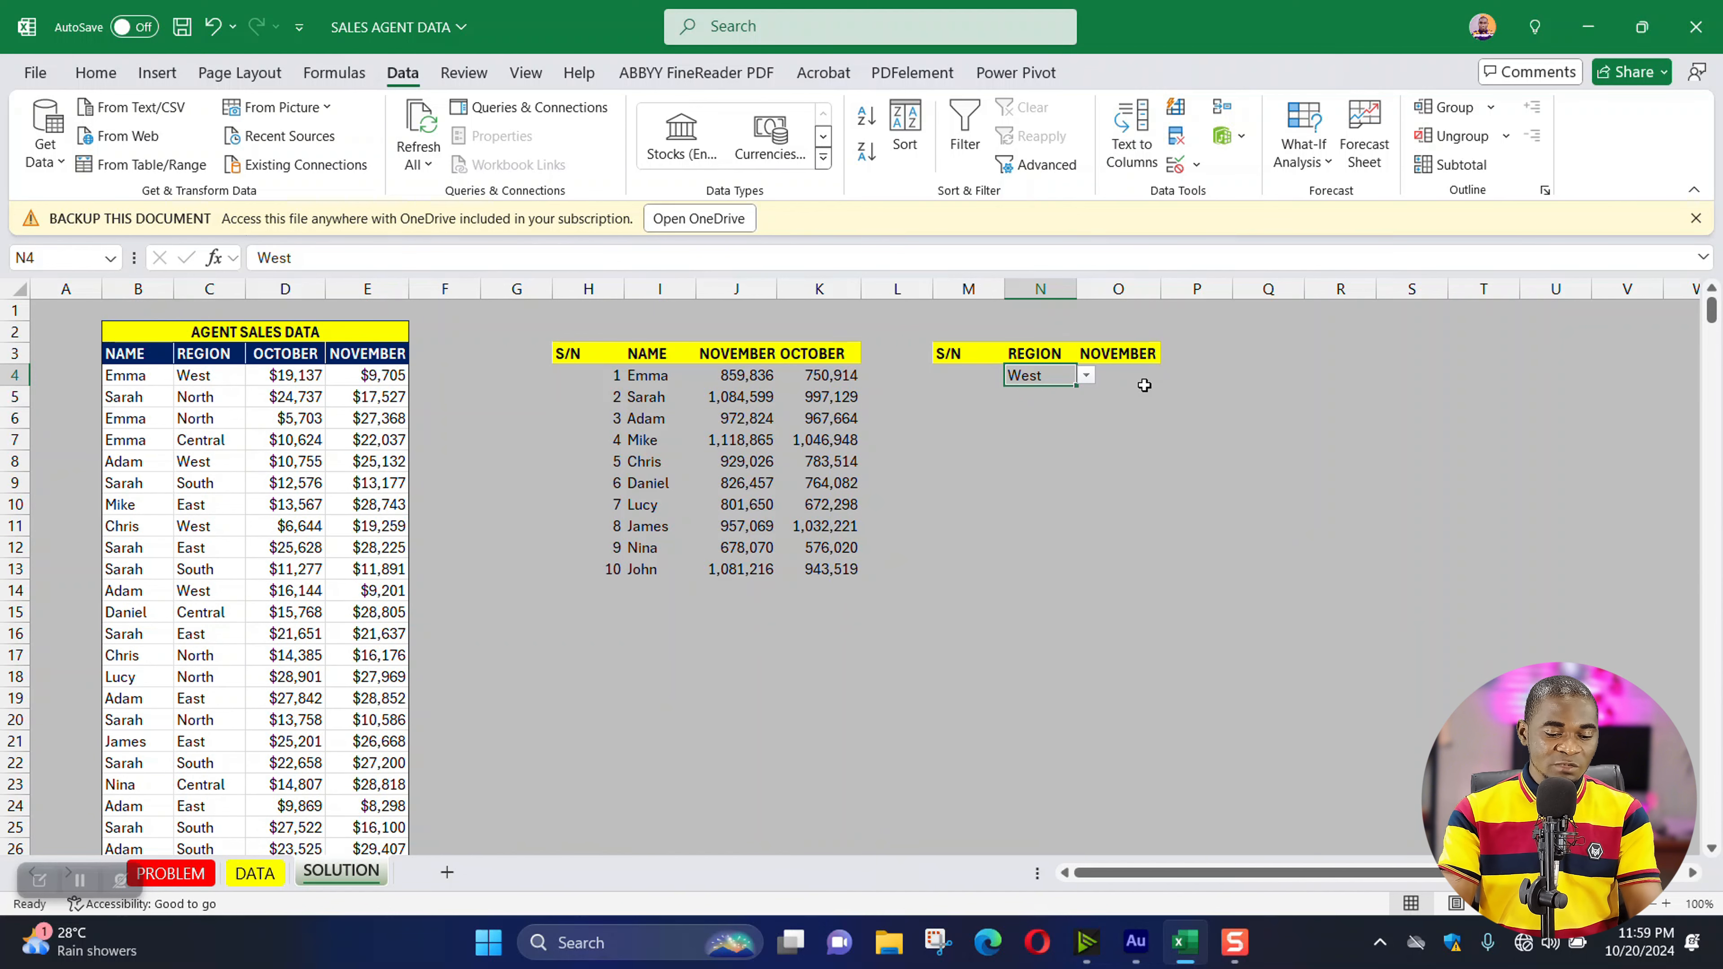
pyautogui.hotkey('ctrl', 'z')
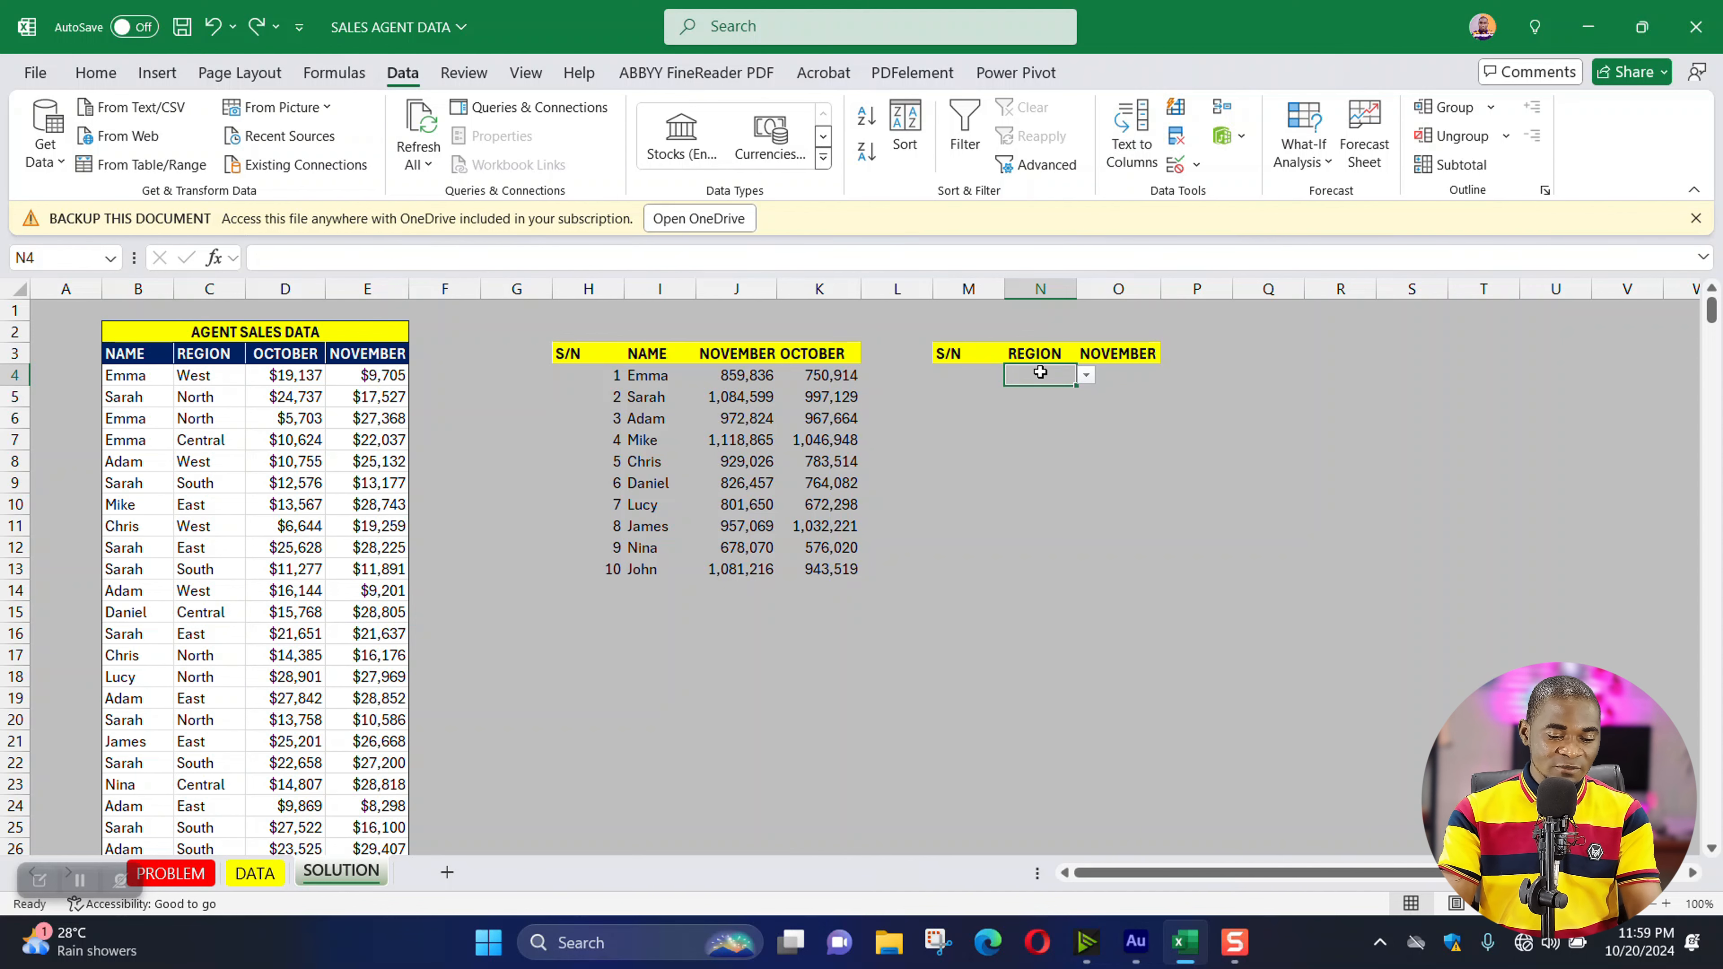
# - Copy N4 and paste only its Validation onto N5:N8 with Paste Special
pyautogui.hotkey('ctrl', 'c')
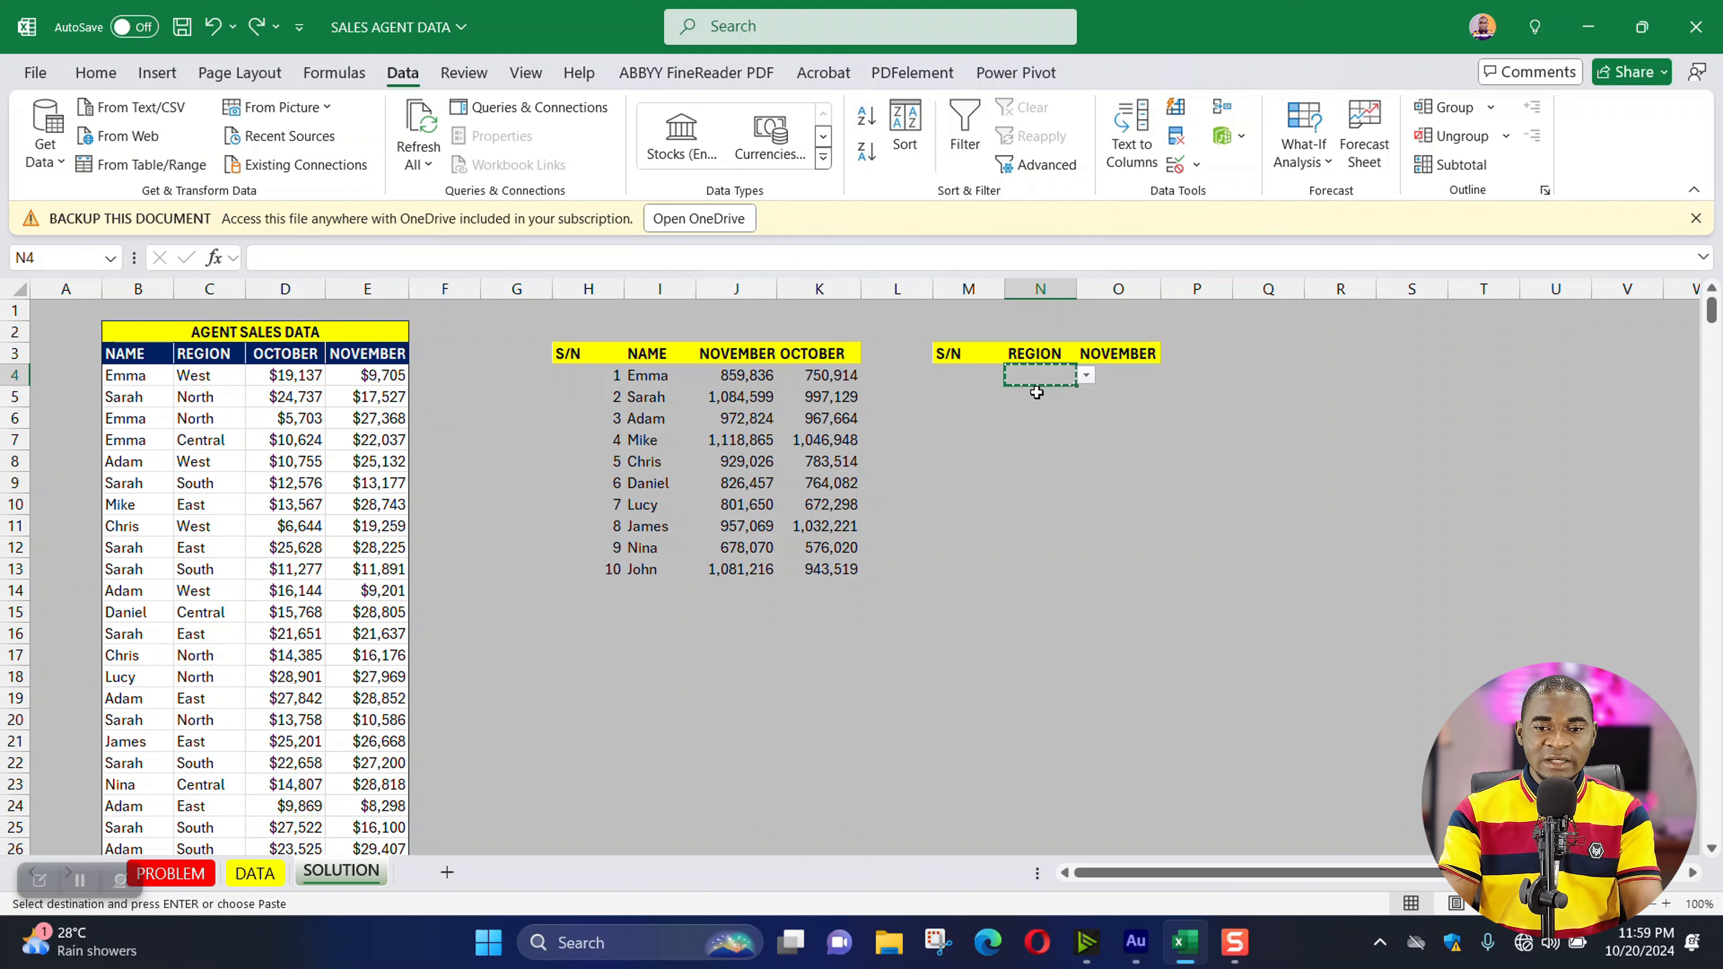
pyautogui.click(1086, 375)
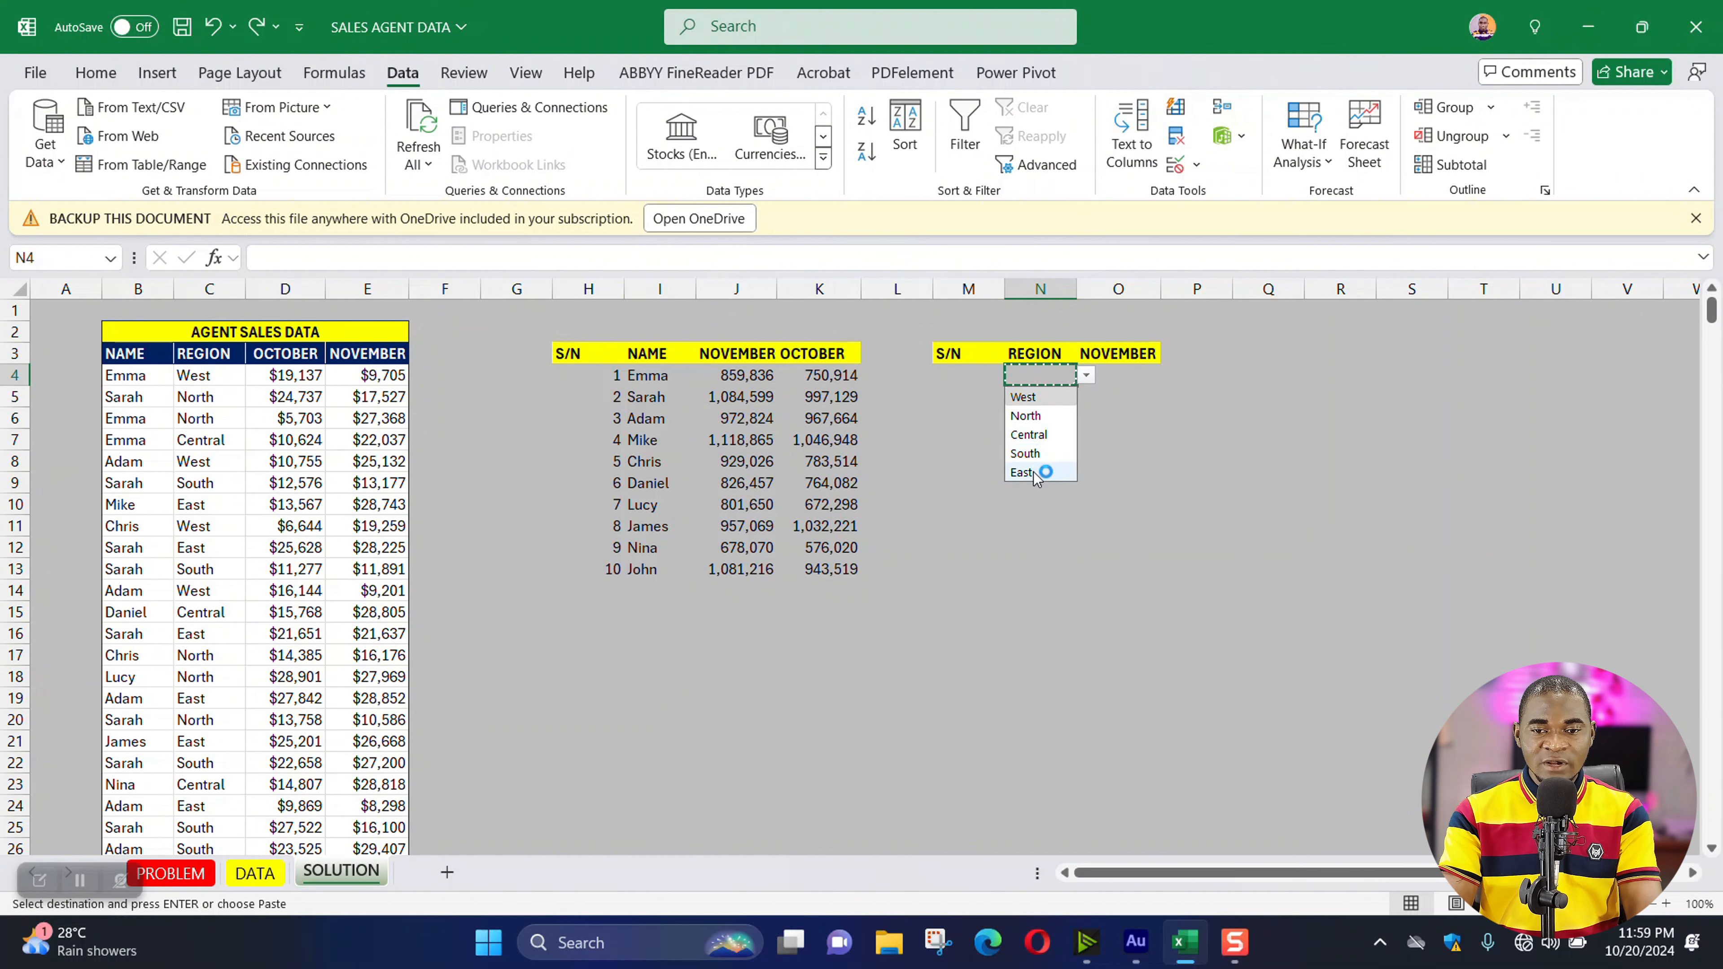
pyautogui.click(1085, 375)
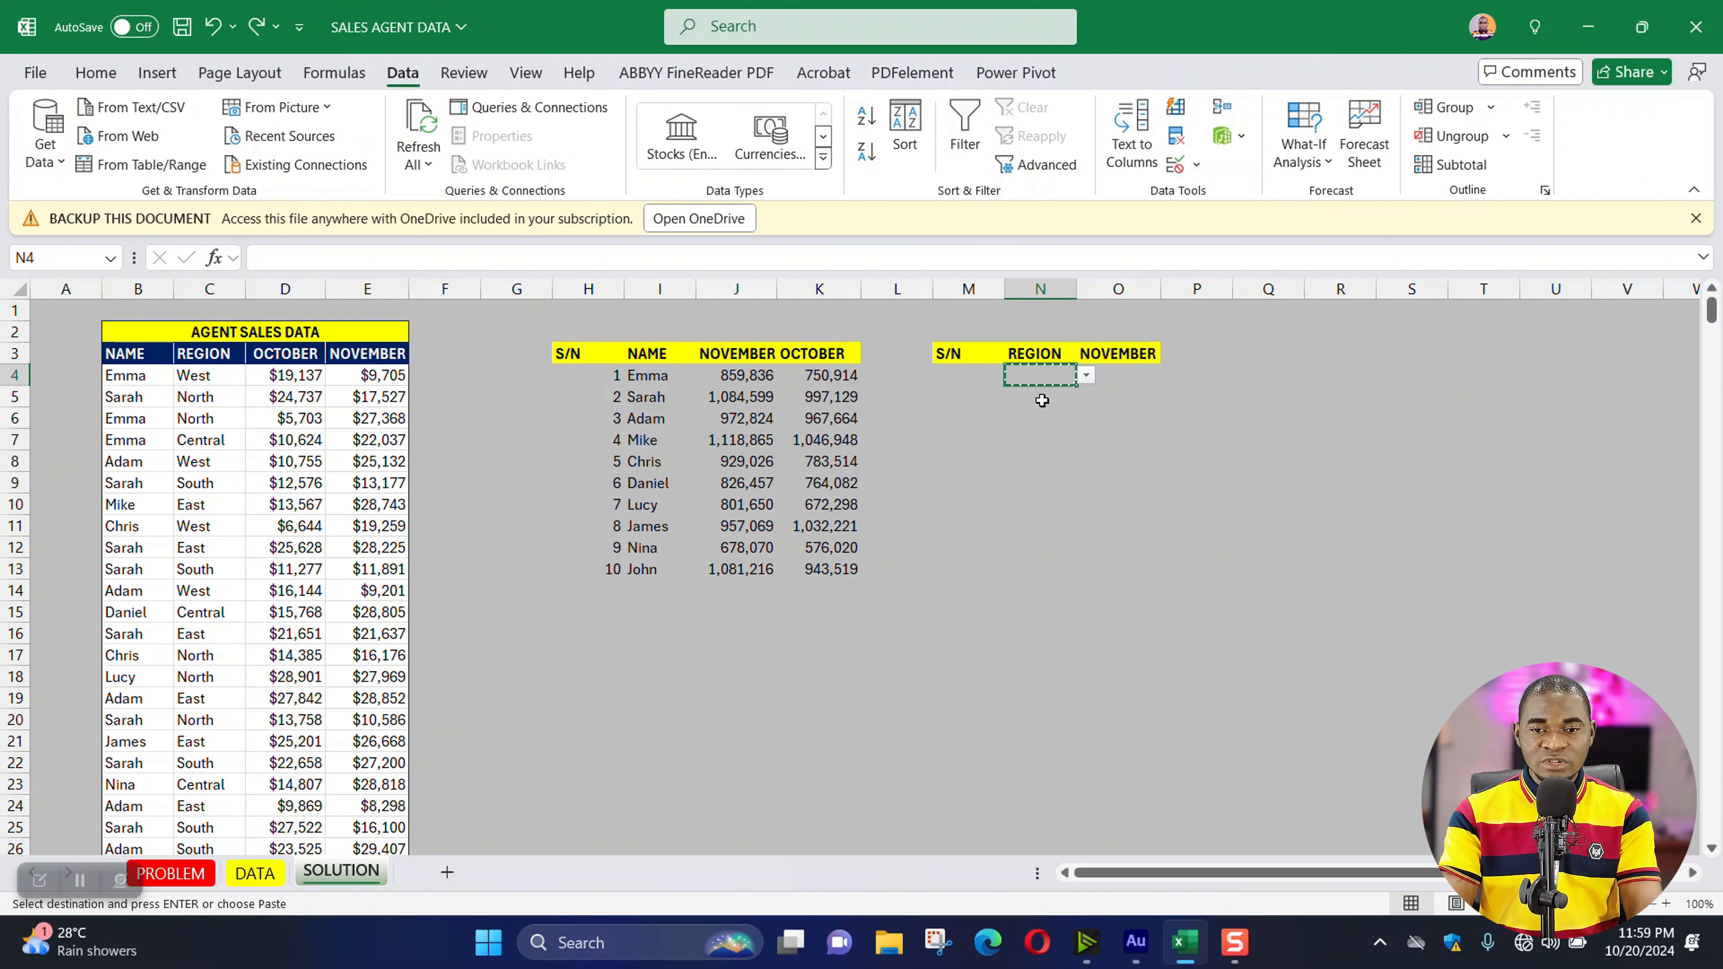
pyautogui.moveTo(1041, 400); pyautogui.dragTo(1040, 455)
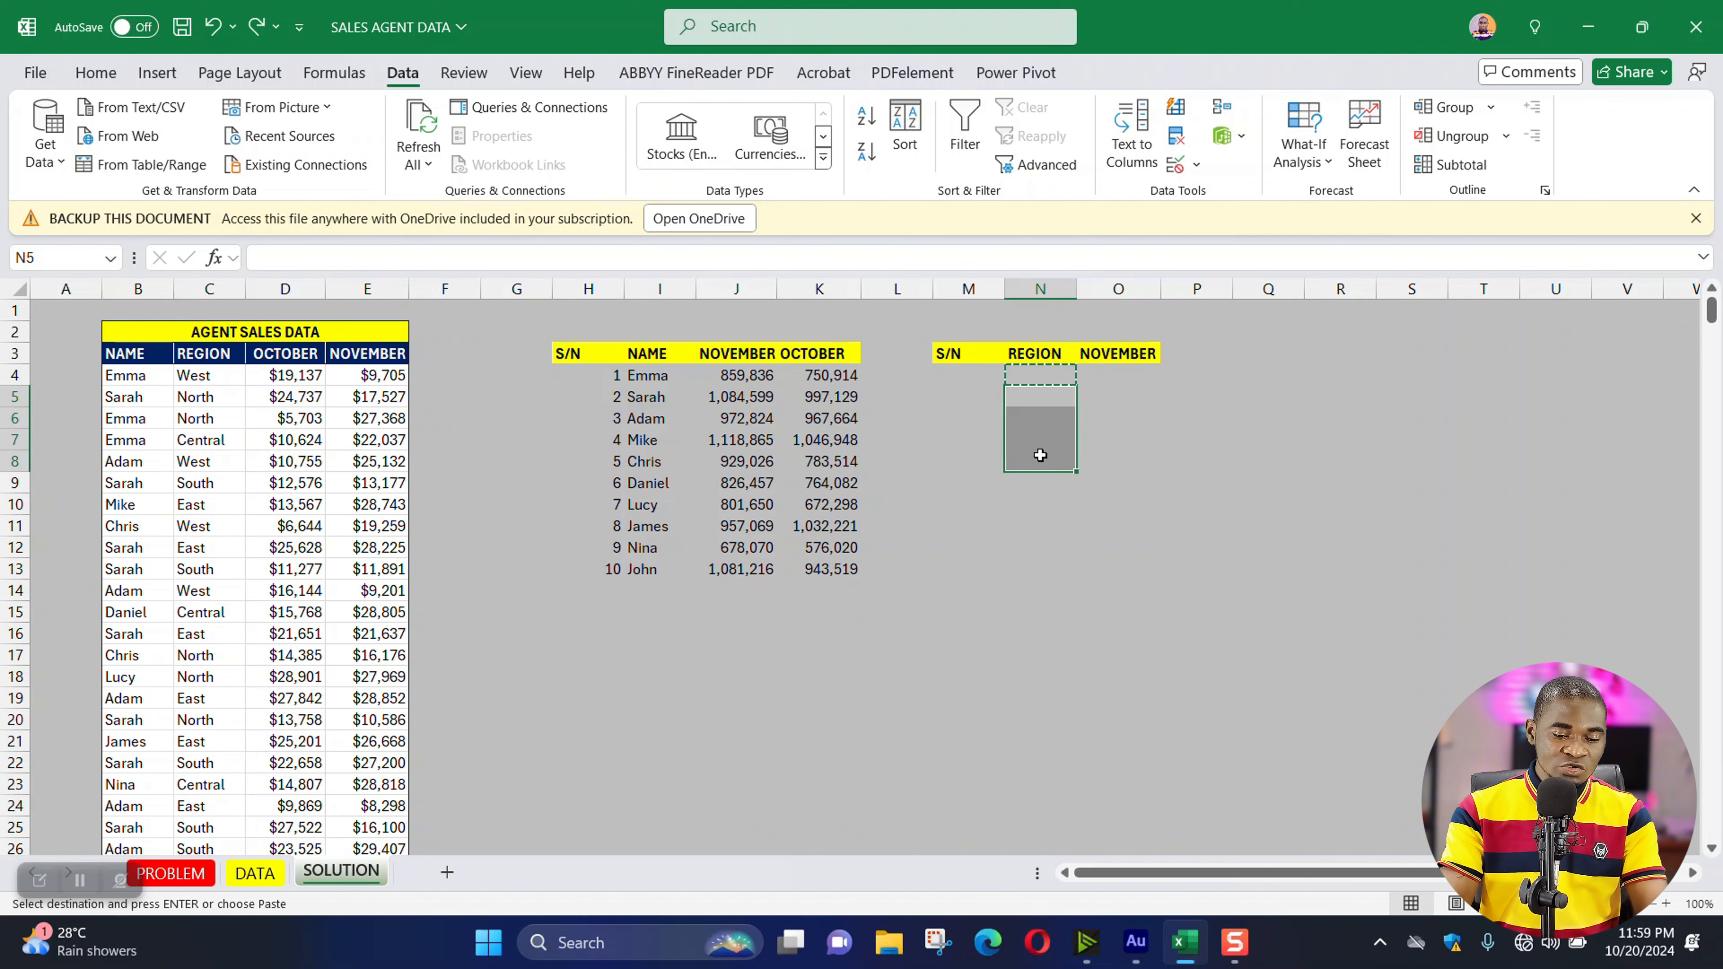
pyautogui.hotkey('ctrl', 'v')
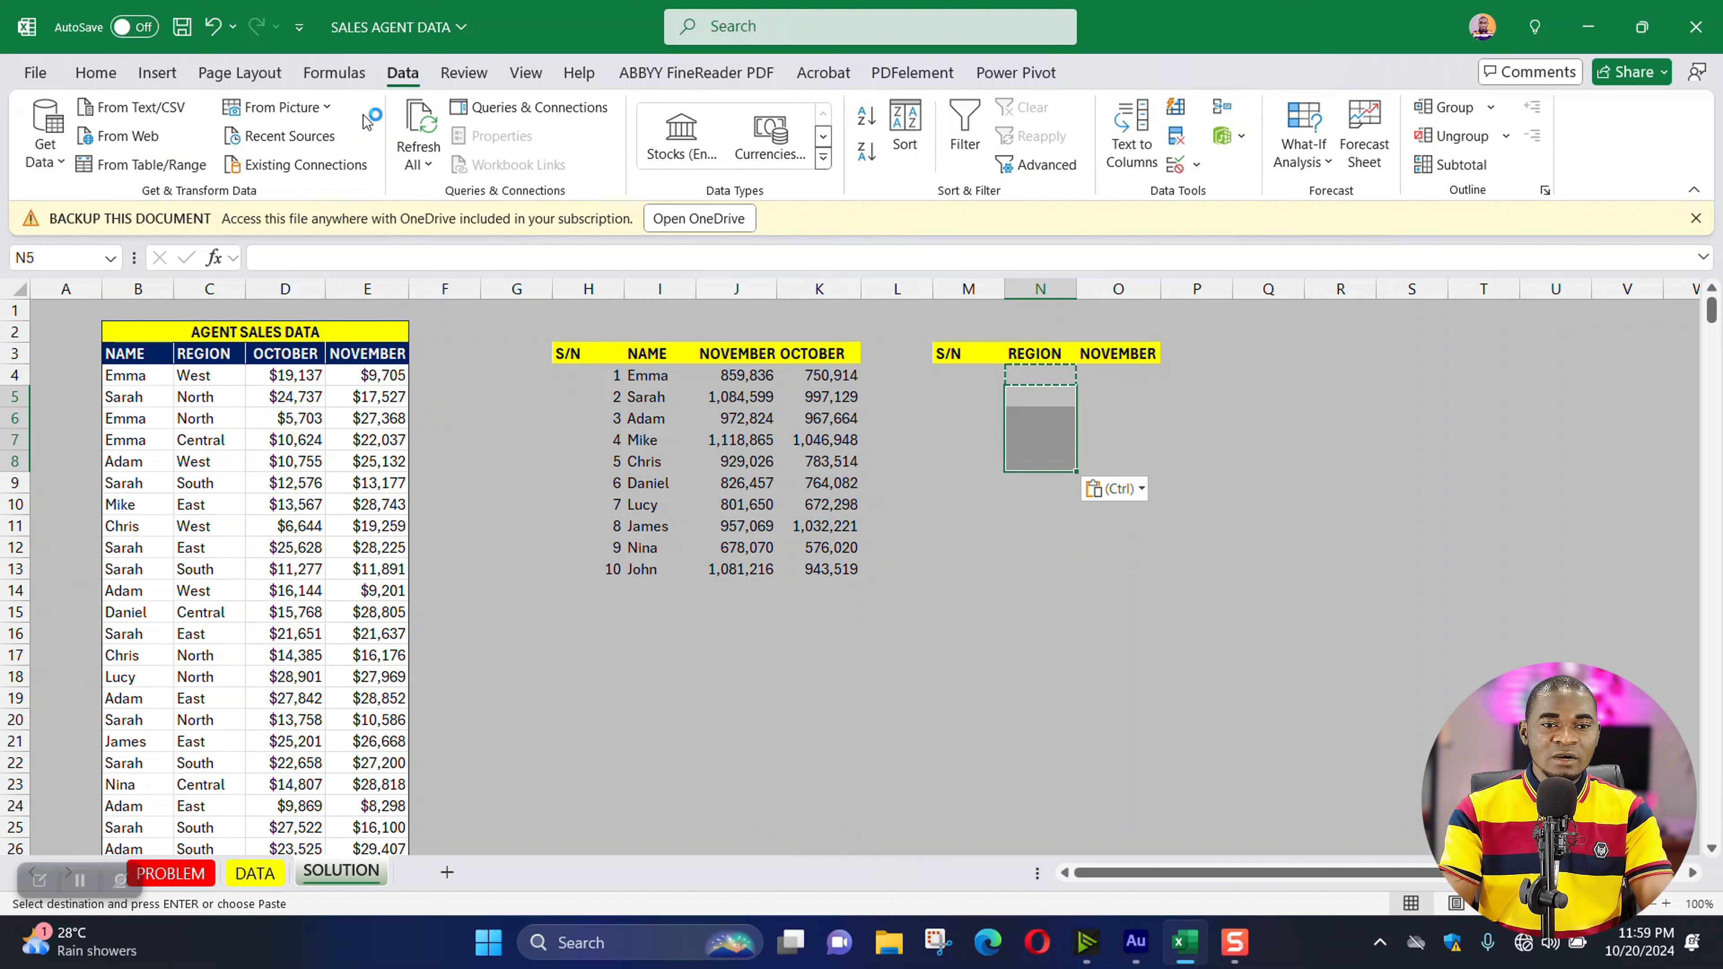
pyautogui.click(95, 72)
pyautogui.click(45, 163)
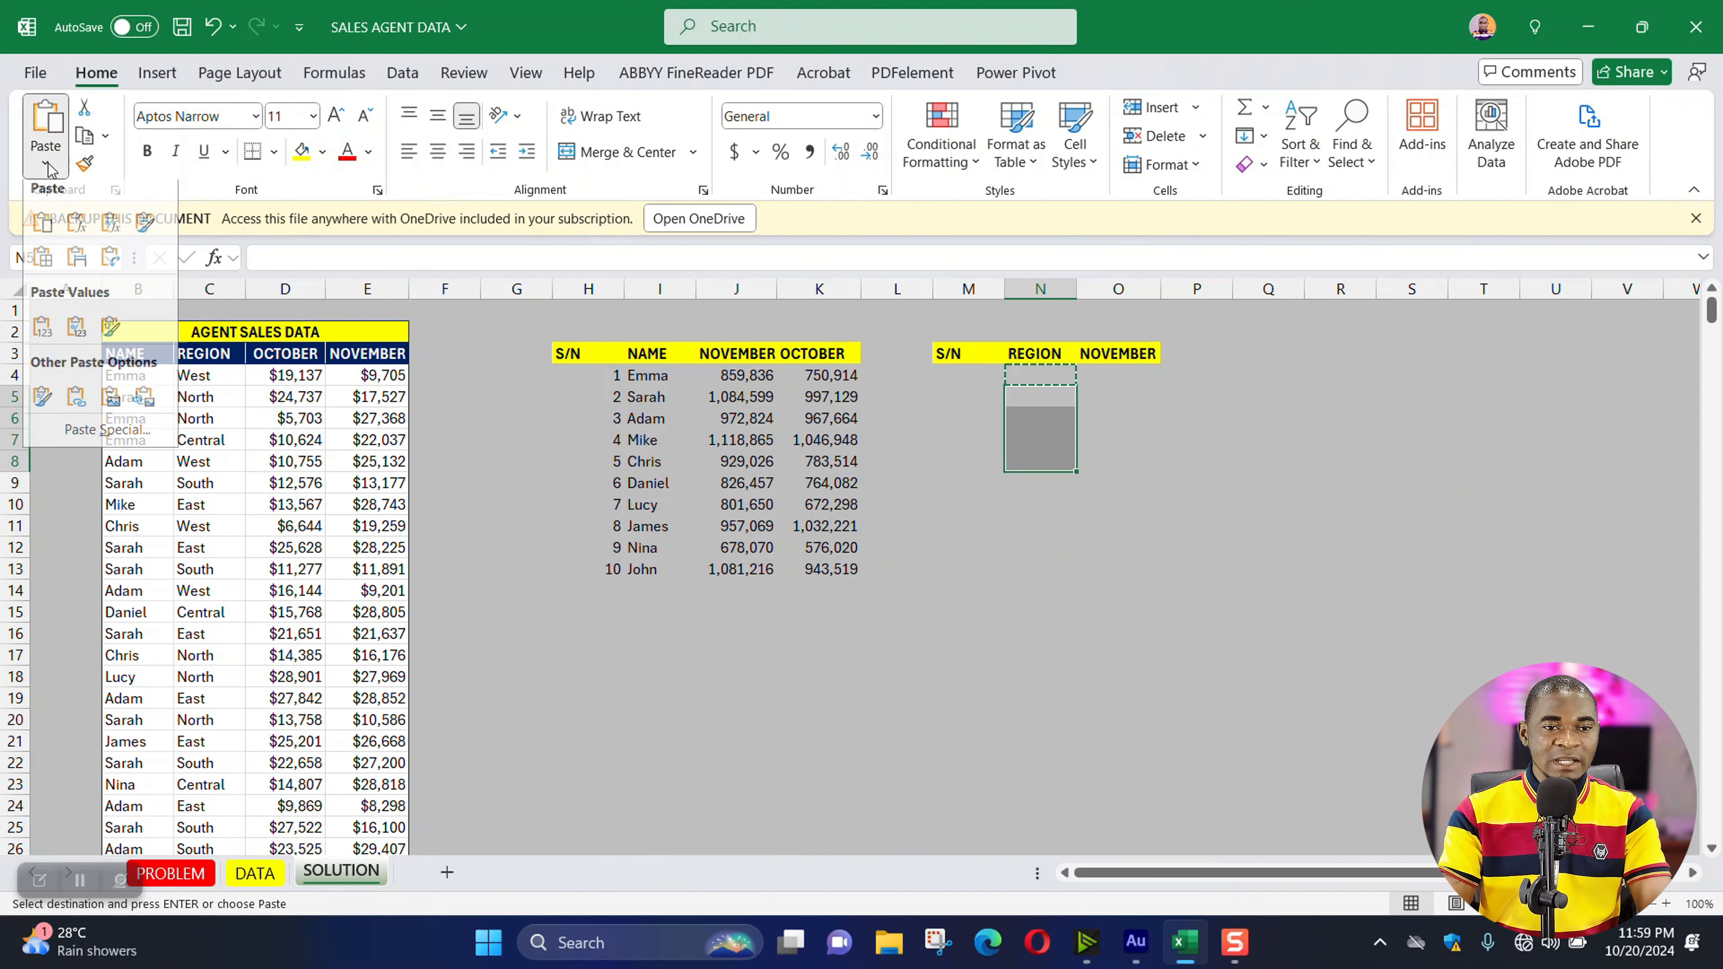
pyautogui.click(75, 438)
pyautogui.click(880, 470)
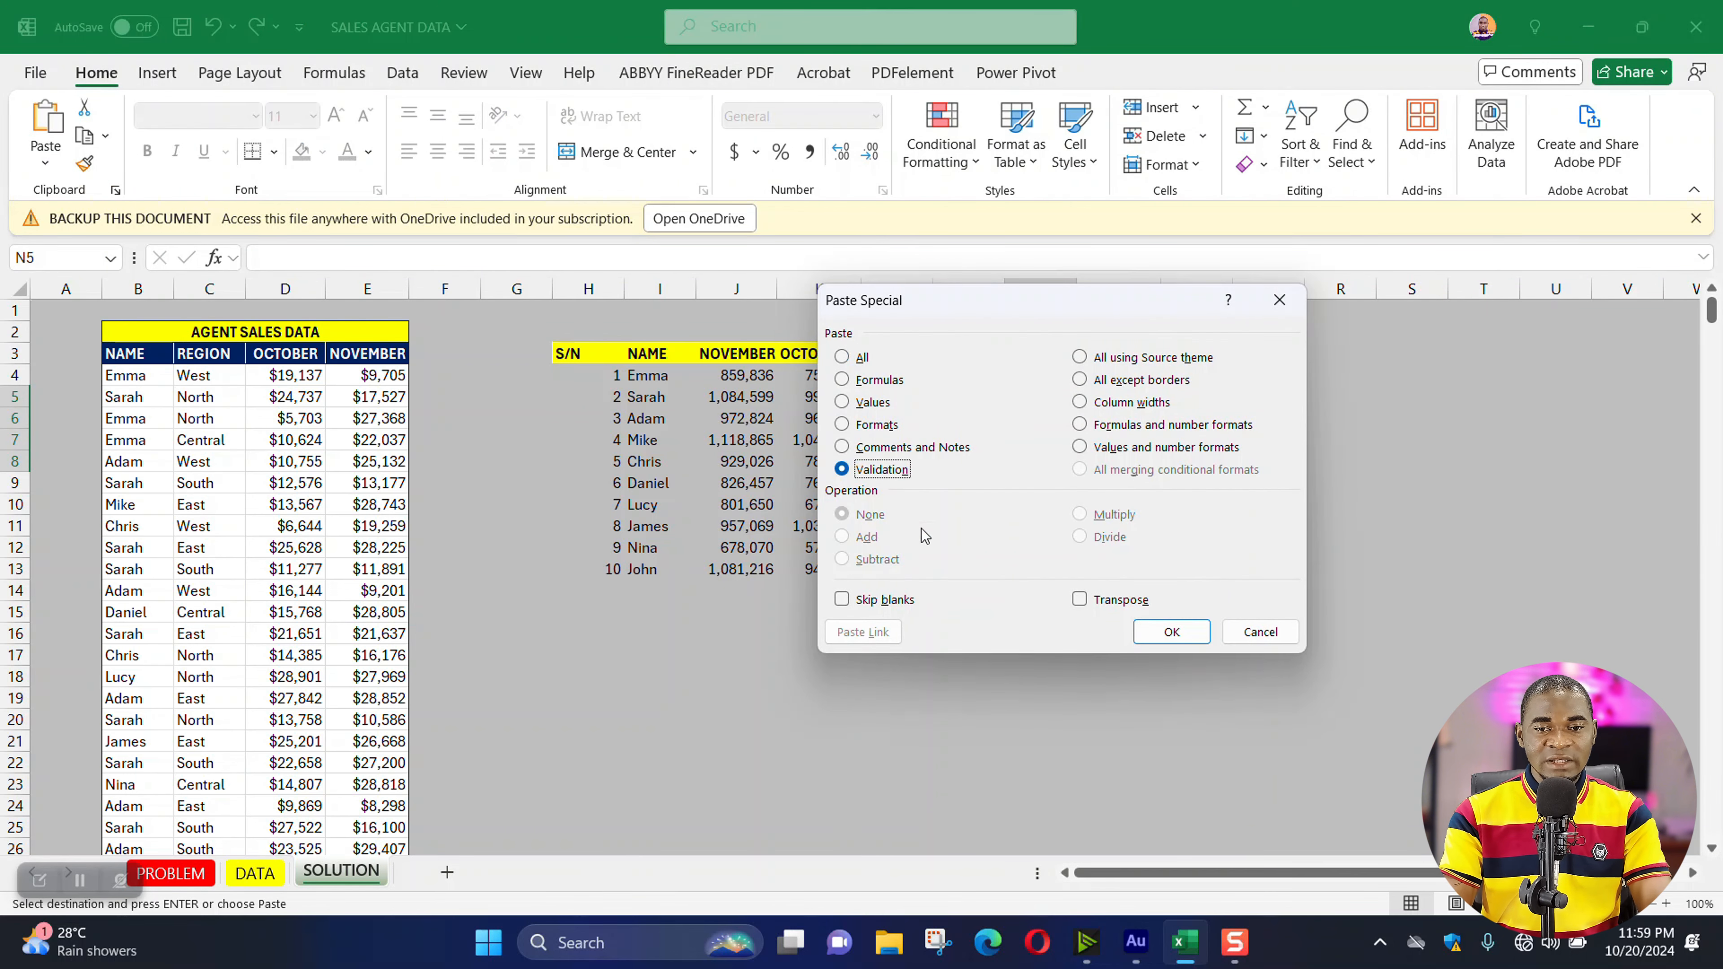
pyautogui.click(1168, 631)
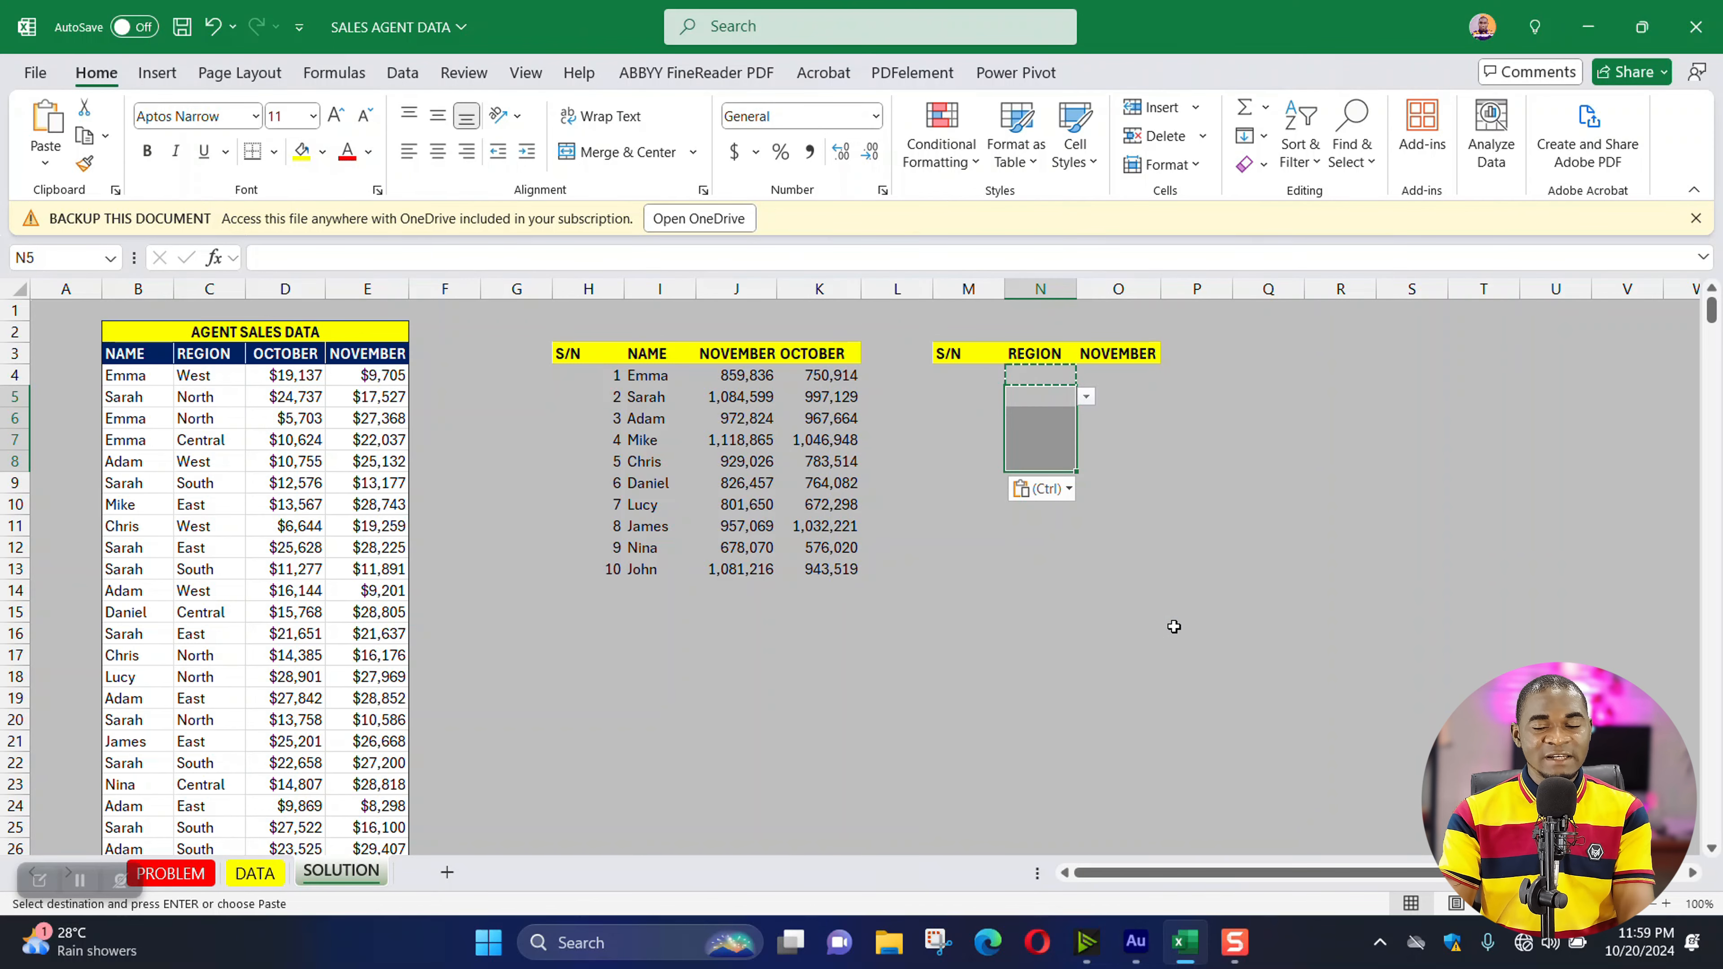
# - Choose West in N4 and North in N5 from their region lists
pyautogui.click(1039, 376)
pyautogui.click(1086, 375)
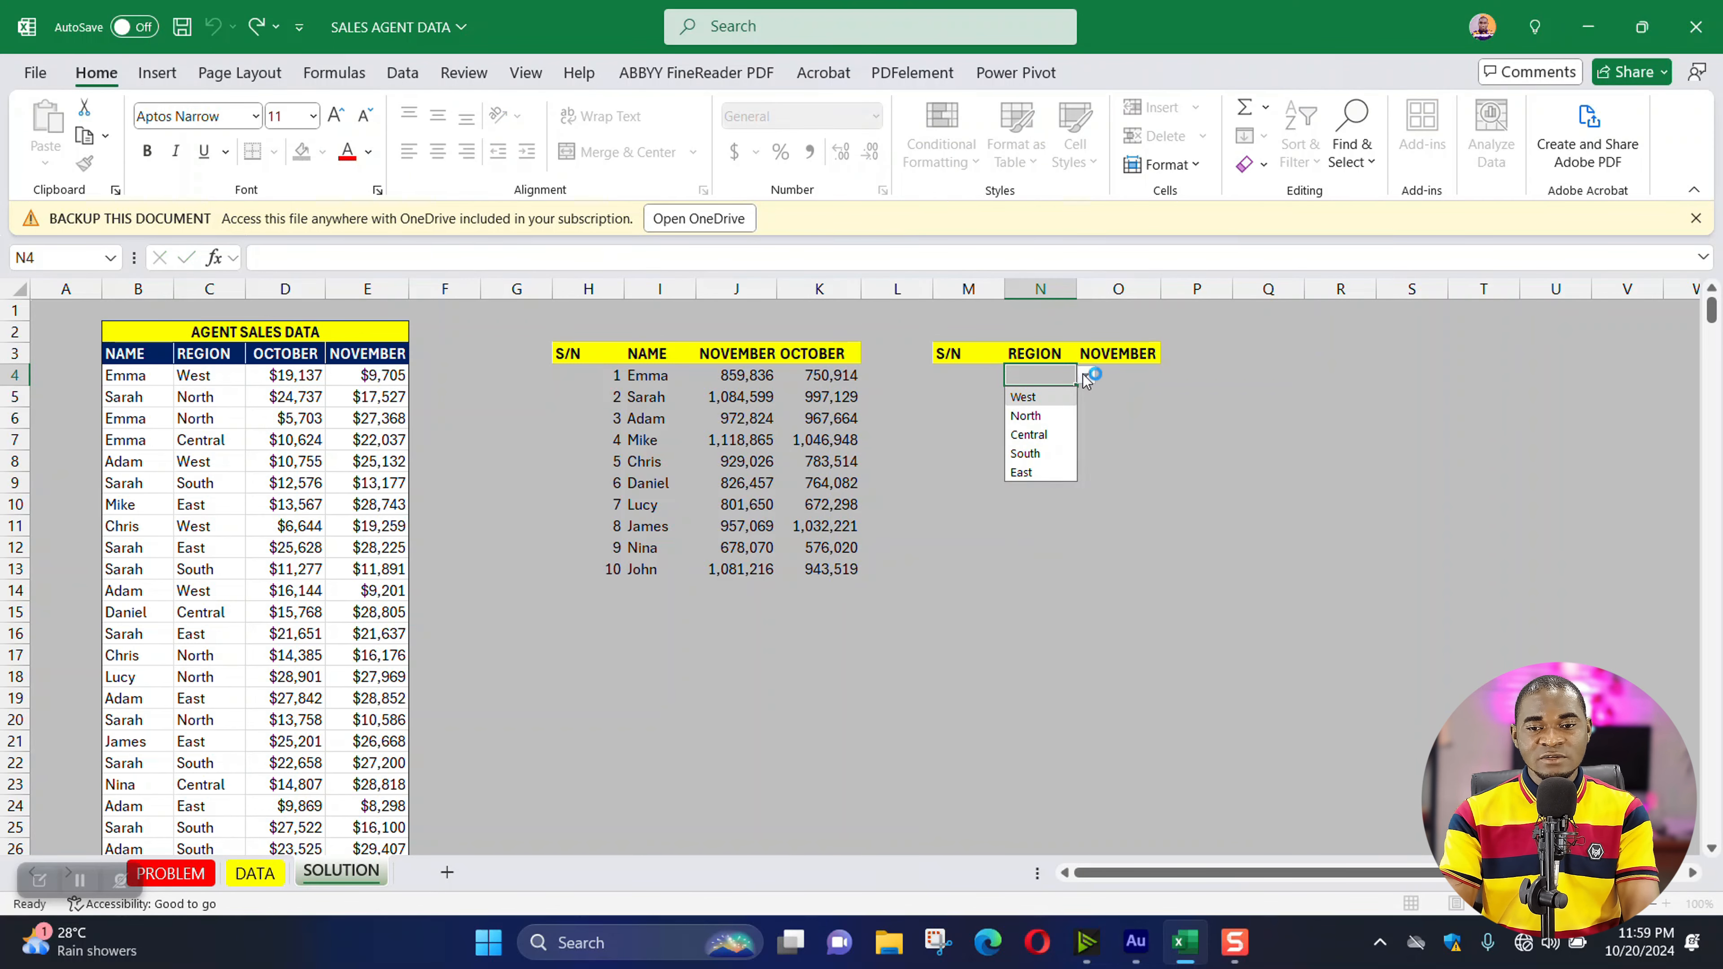
pyautogui.click(1041, 395)
pyautogui.click(1041, 398)
pyautogui.click(1085, 397)
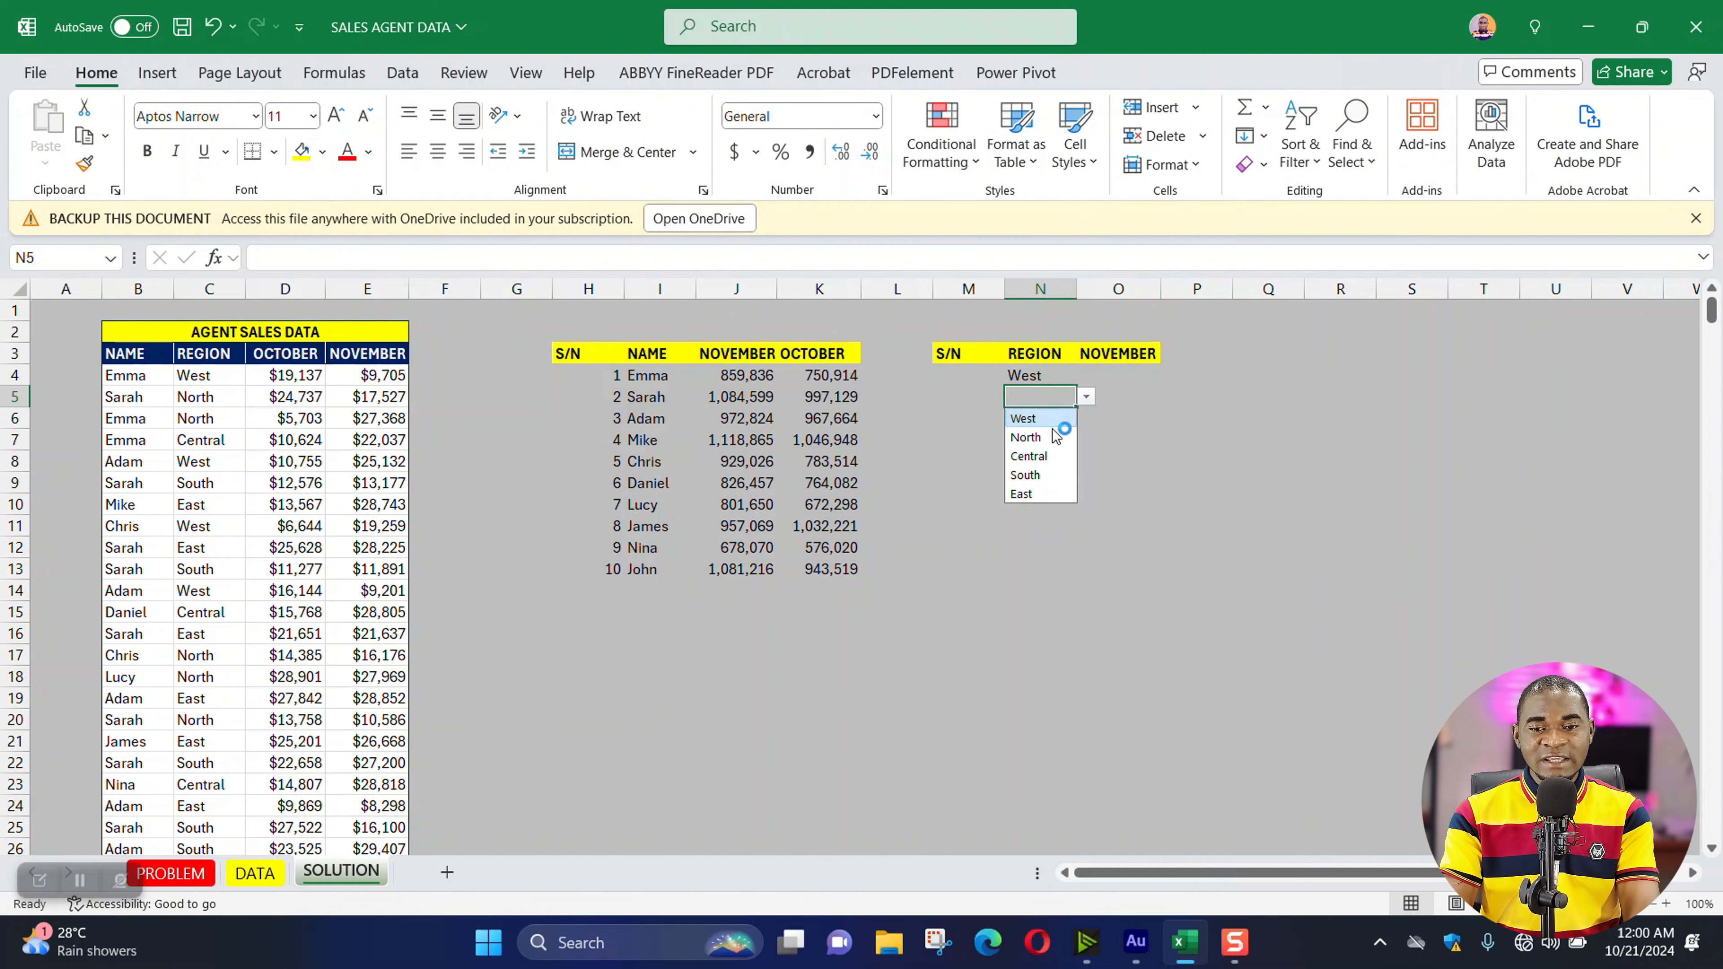
pyautogui.click(1038, 429)
# - Choose Central in N6, South in N7 and East in N8 from their region lists
pyautogui.click(1048, 417)
pyautogui.click(1086, 419)
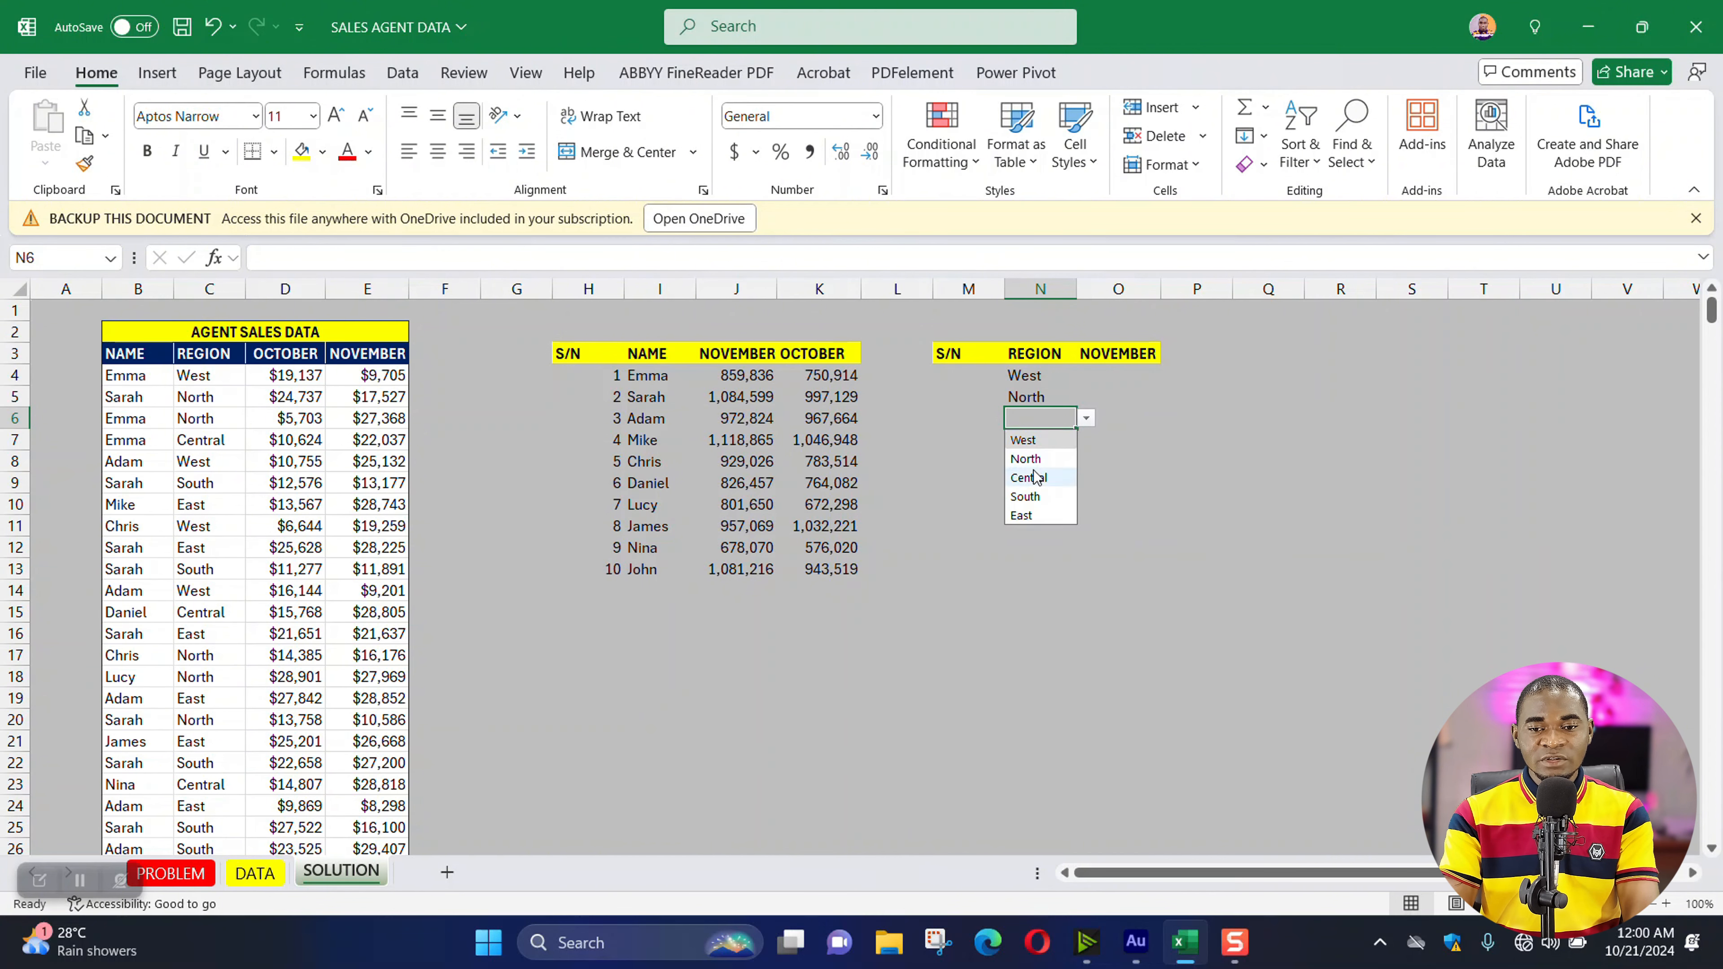
pyautogui.click(1038, 473)
pyautogui.click(1061, 445)
pyautogui.click(1086, 440)
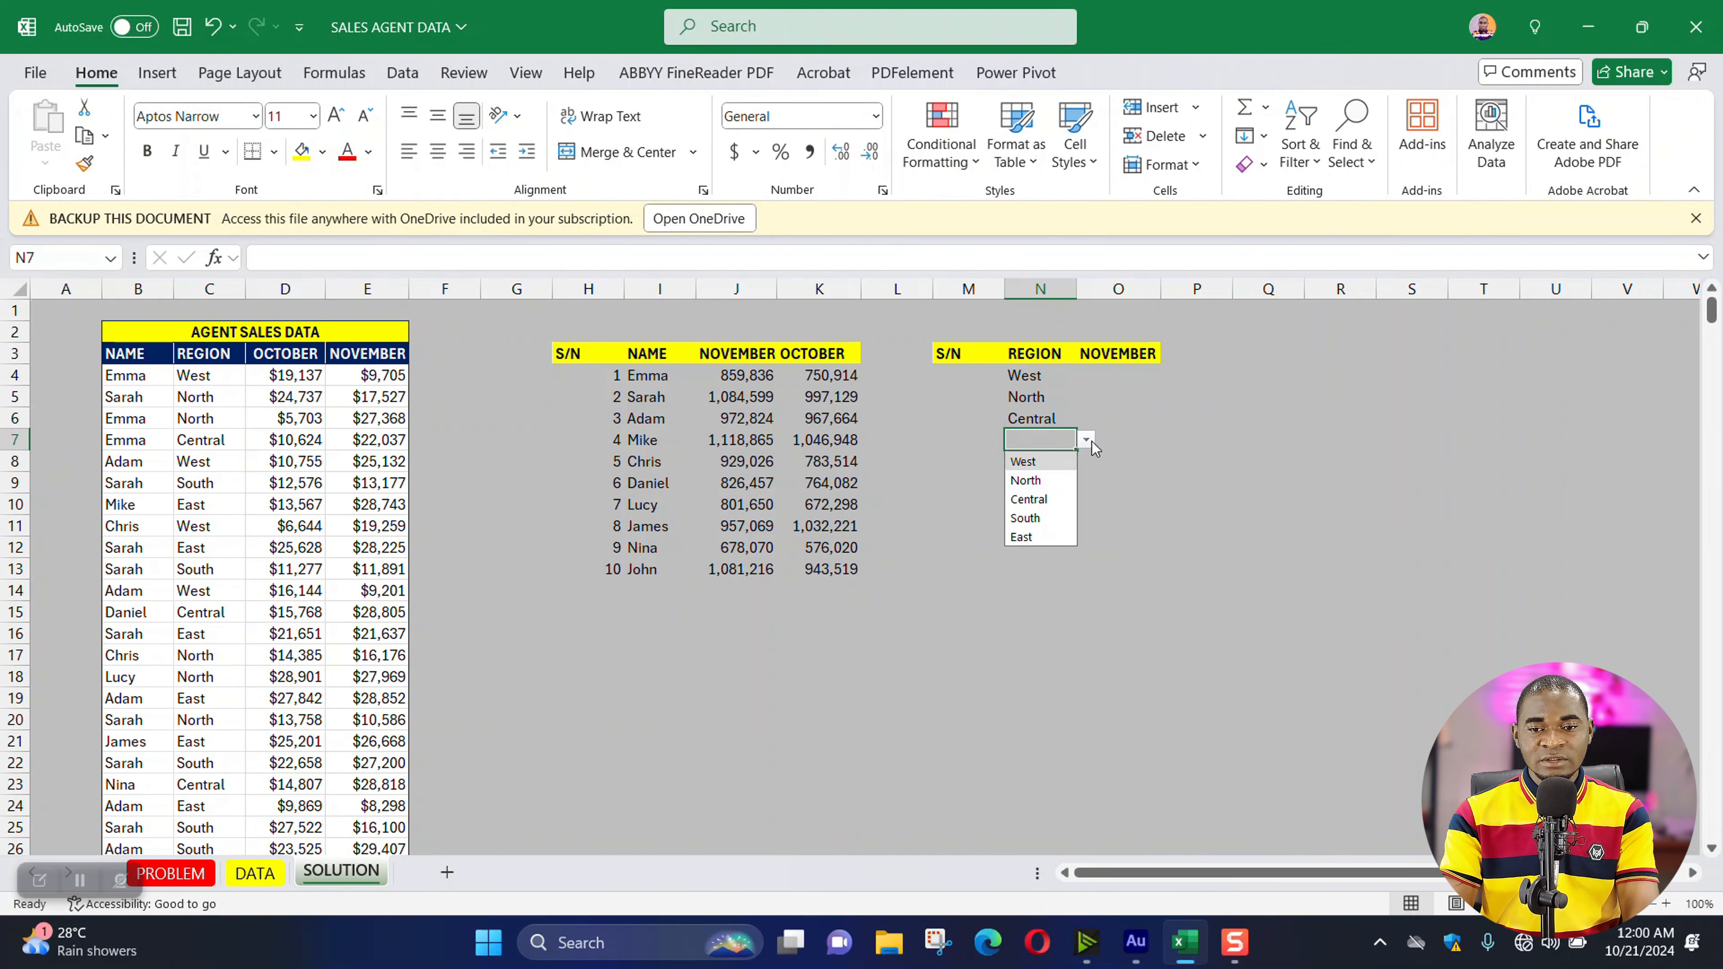
pyautogui.click(1037, 518)
pyautogui.click(1071, 462)
pyautogui.click(1086, 462)
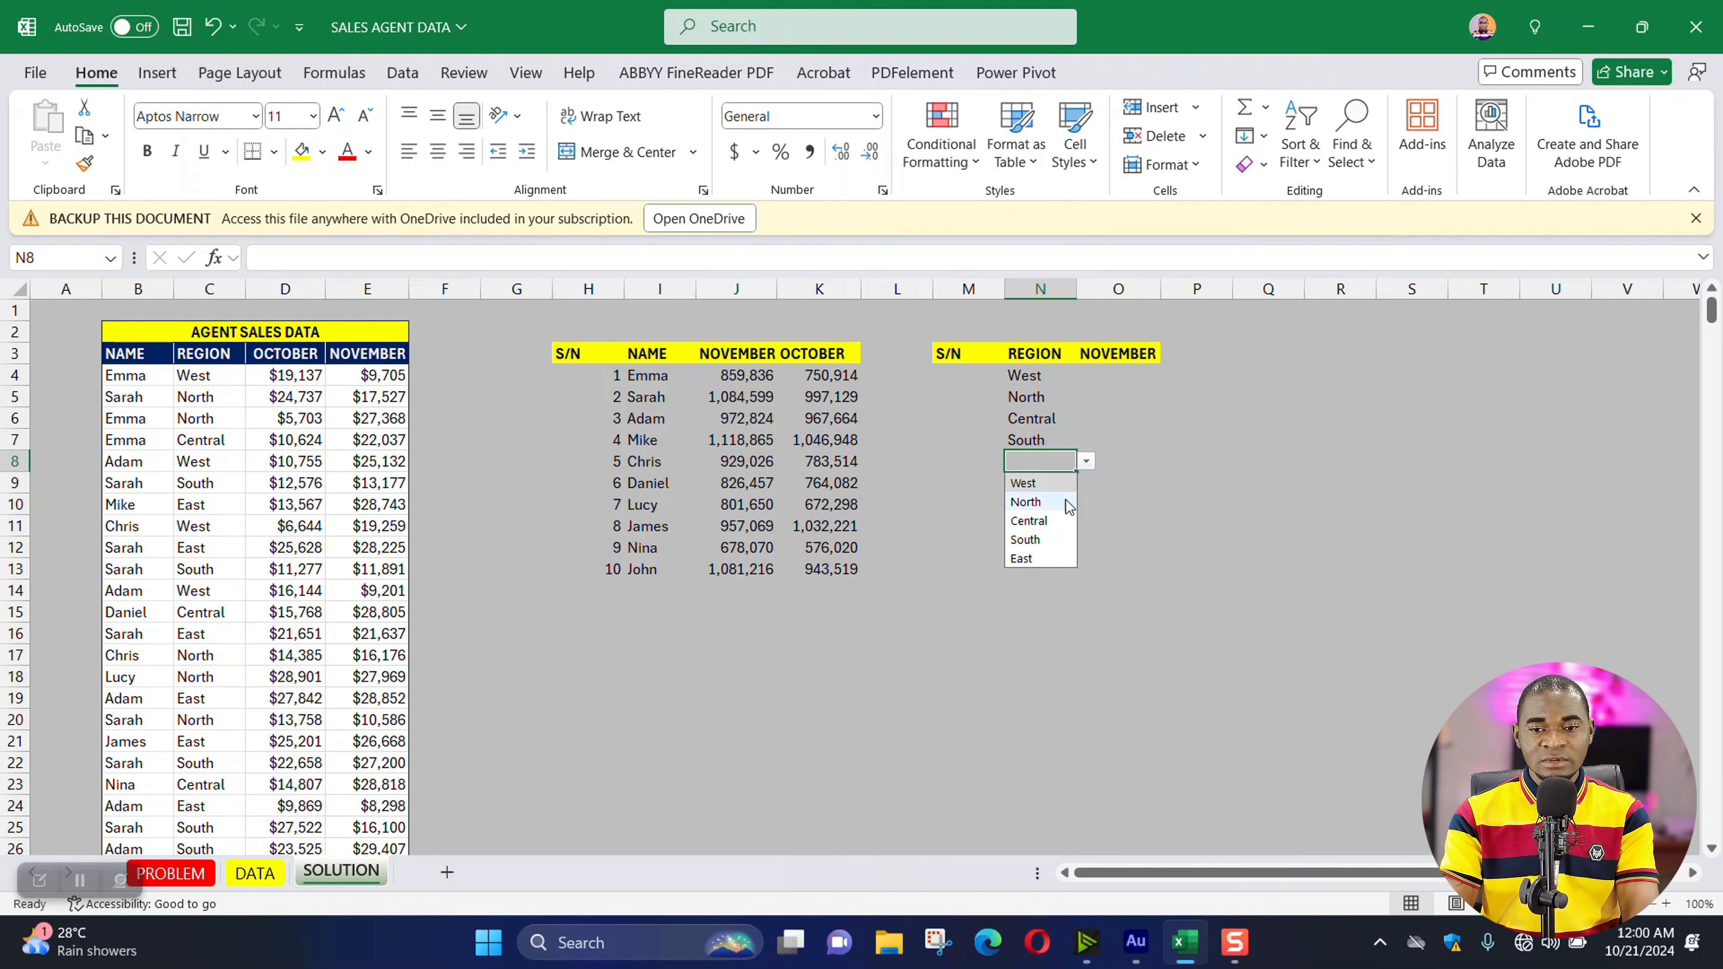
pyautogui.click(1042, 551)
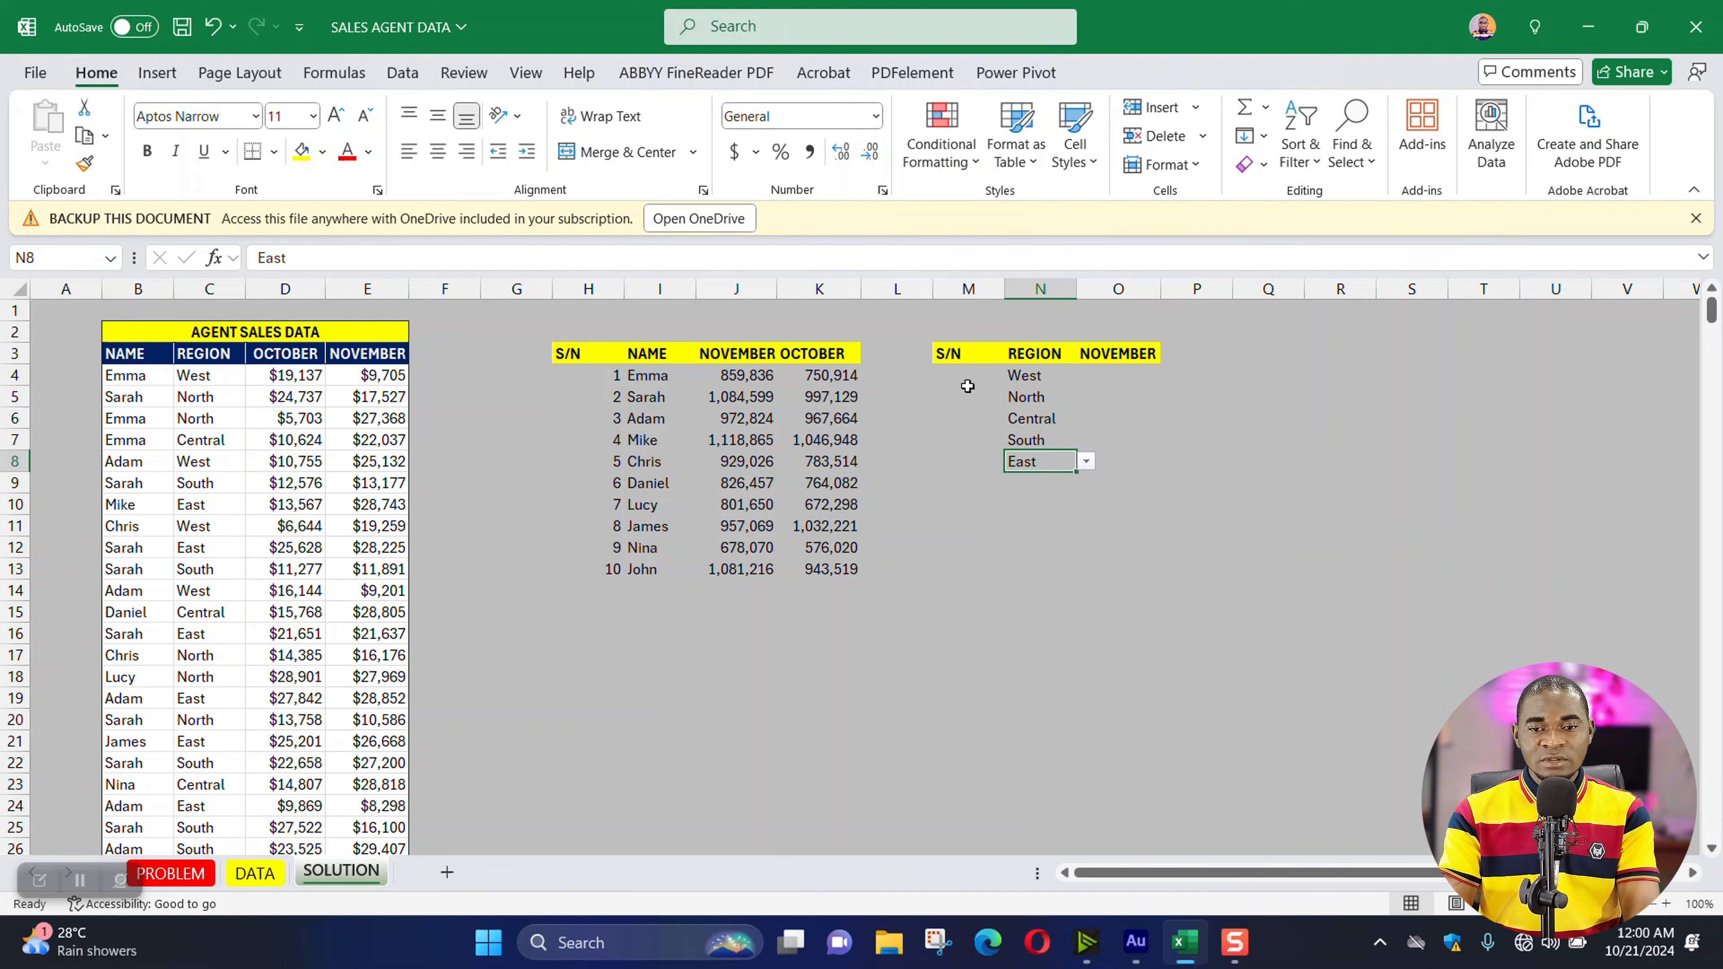
pyautogui.click(1072, 543)
# - Enter 1 and 2 in M4 and M5 and extend the serial numbers down to 5 in M8
pyautogui.click(968, 373)
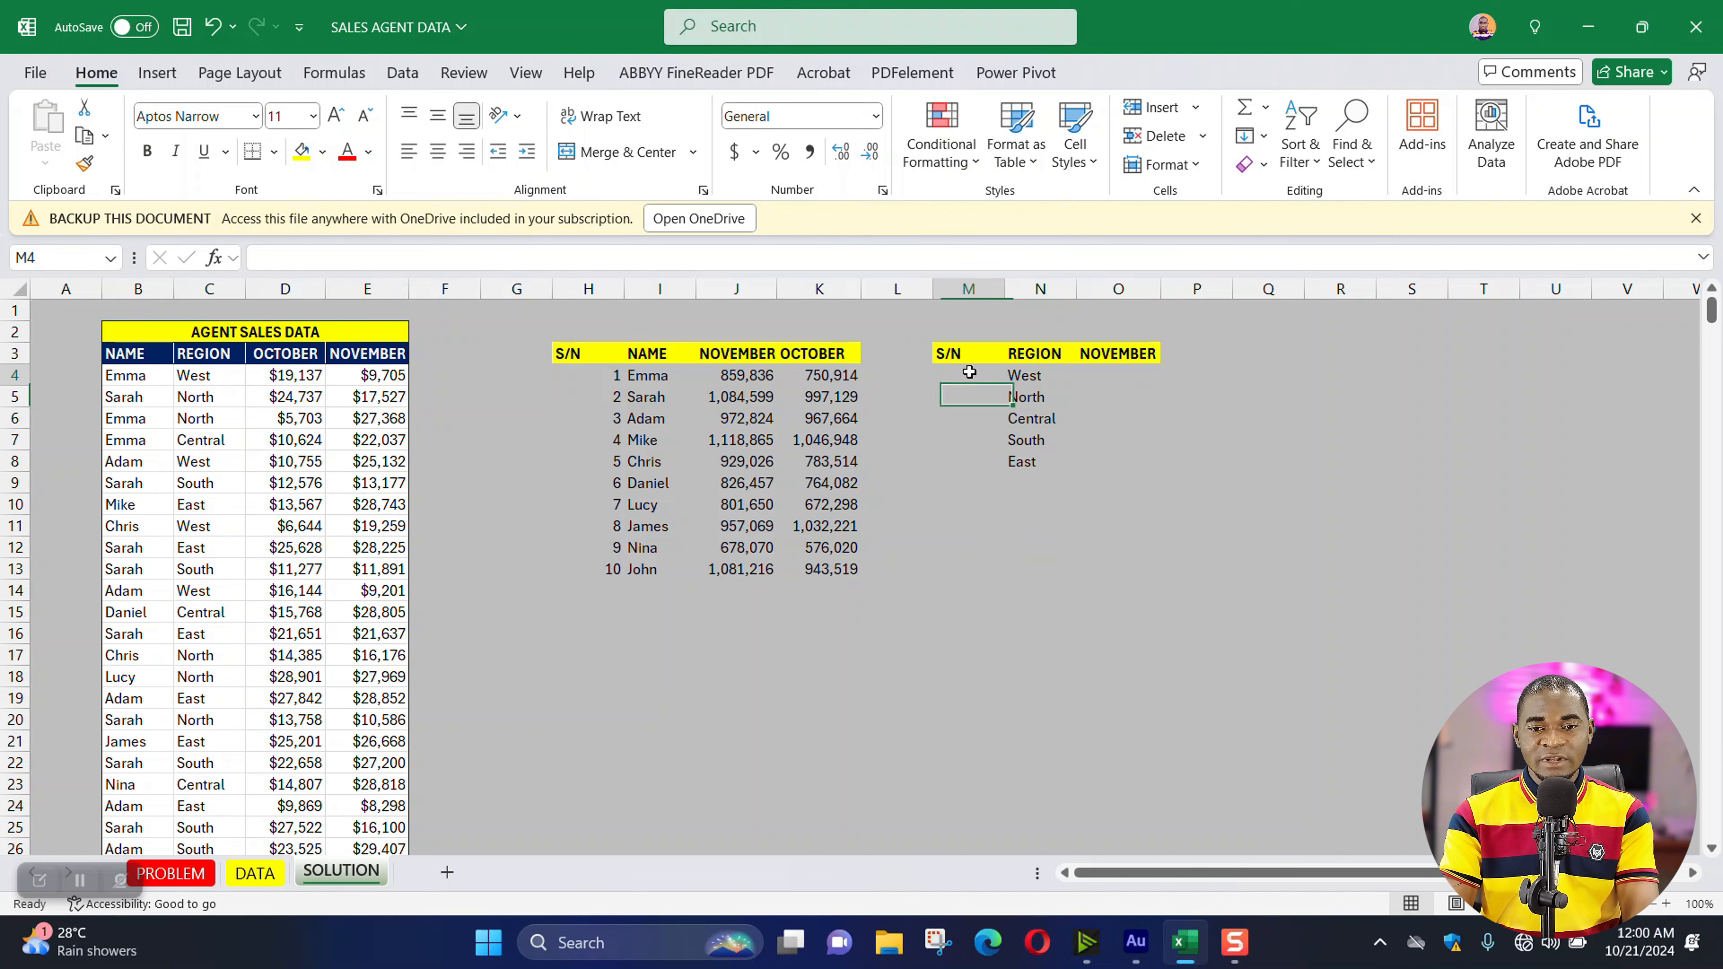
pyautogui.write('1')
pyautogui.press('Return')
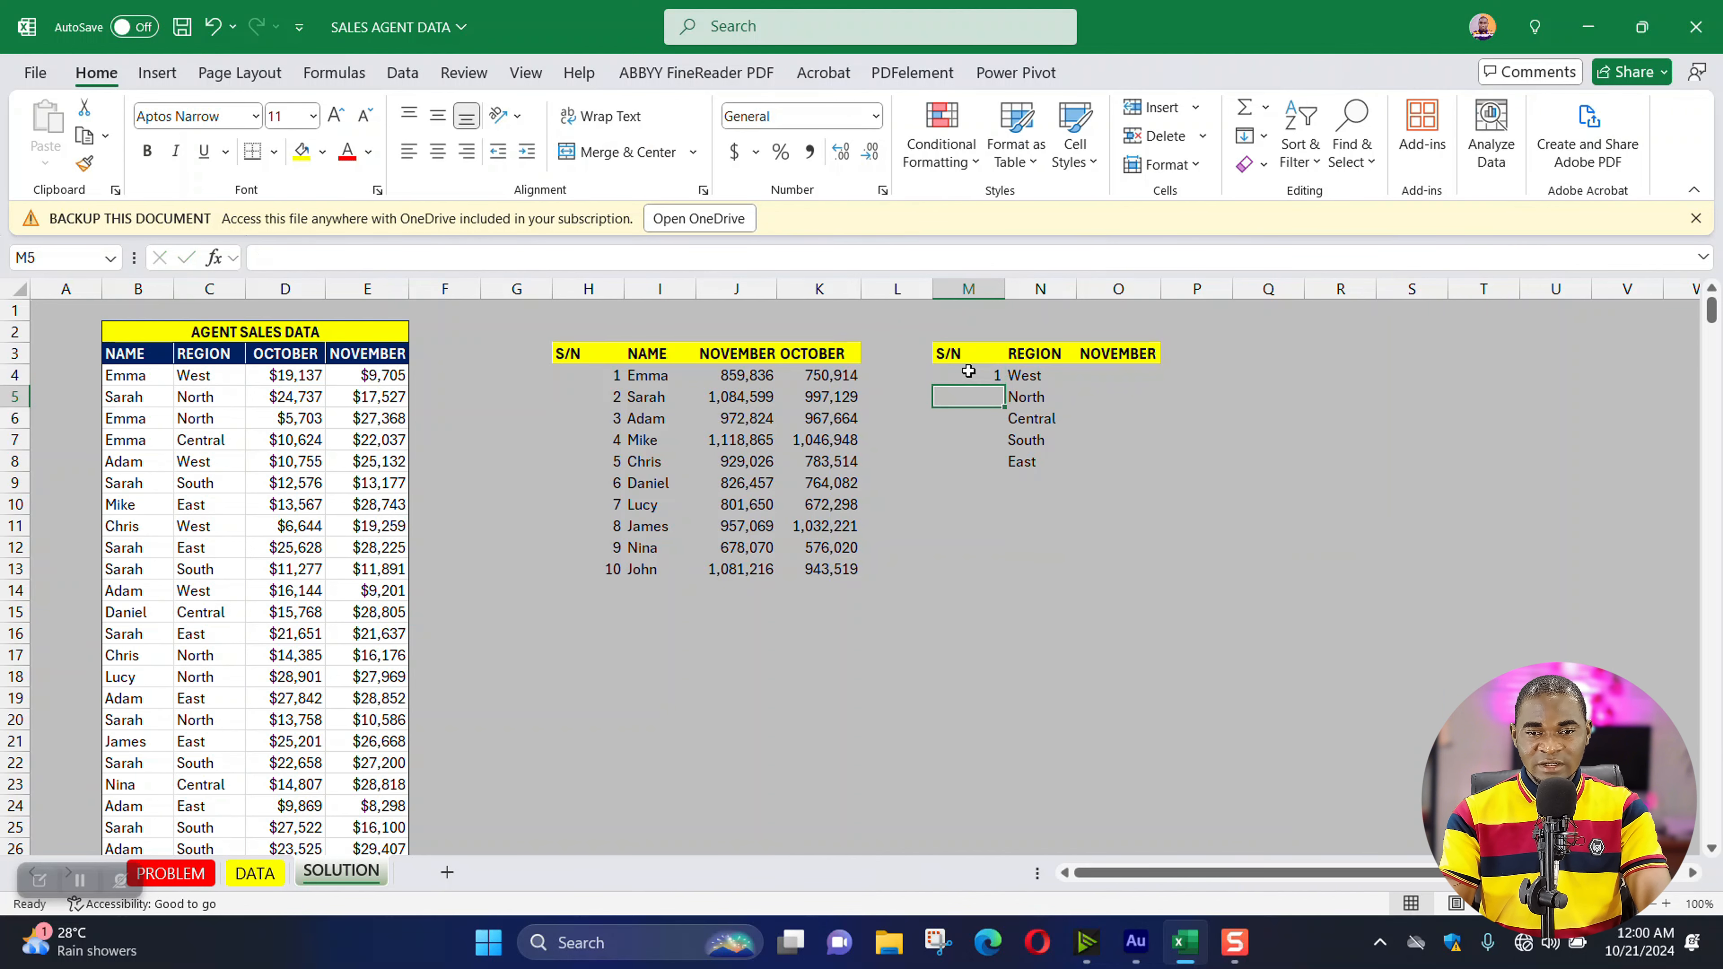
pyautogui.write('2')
pyautogui.press('Return')
pyautogui.moveTo(967, 375); pyautogui.dragTo(1006, 472)
pyautogui.click(1116, 502)
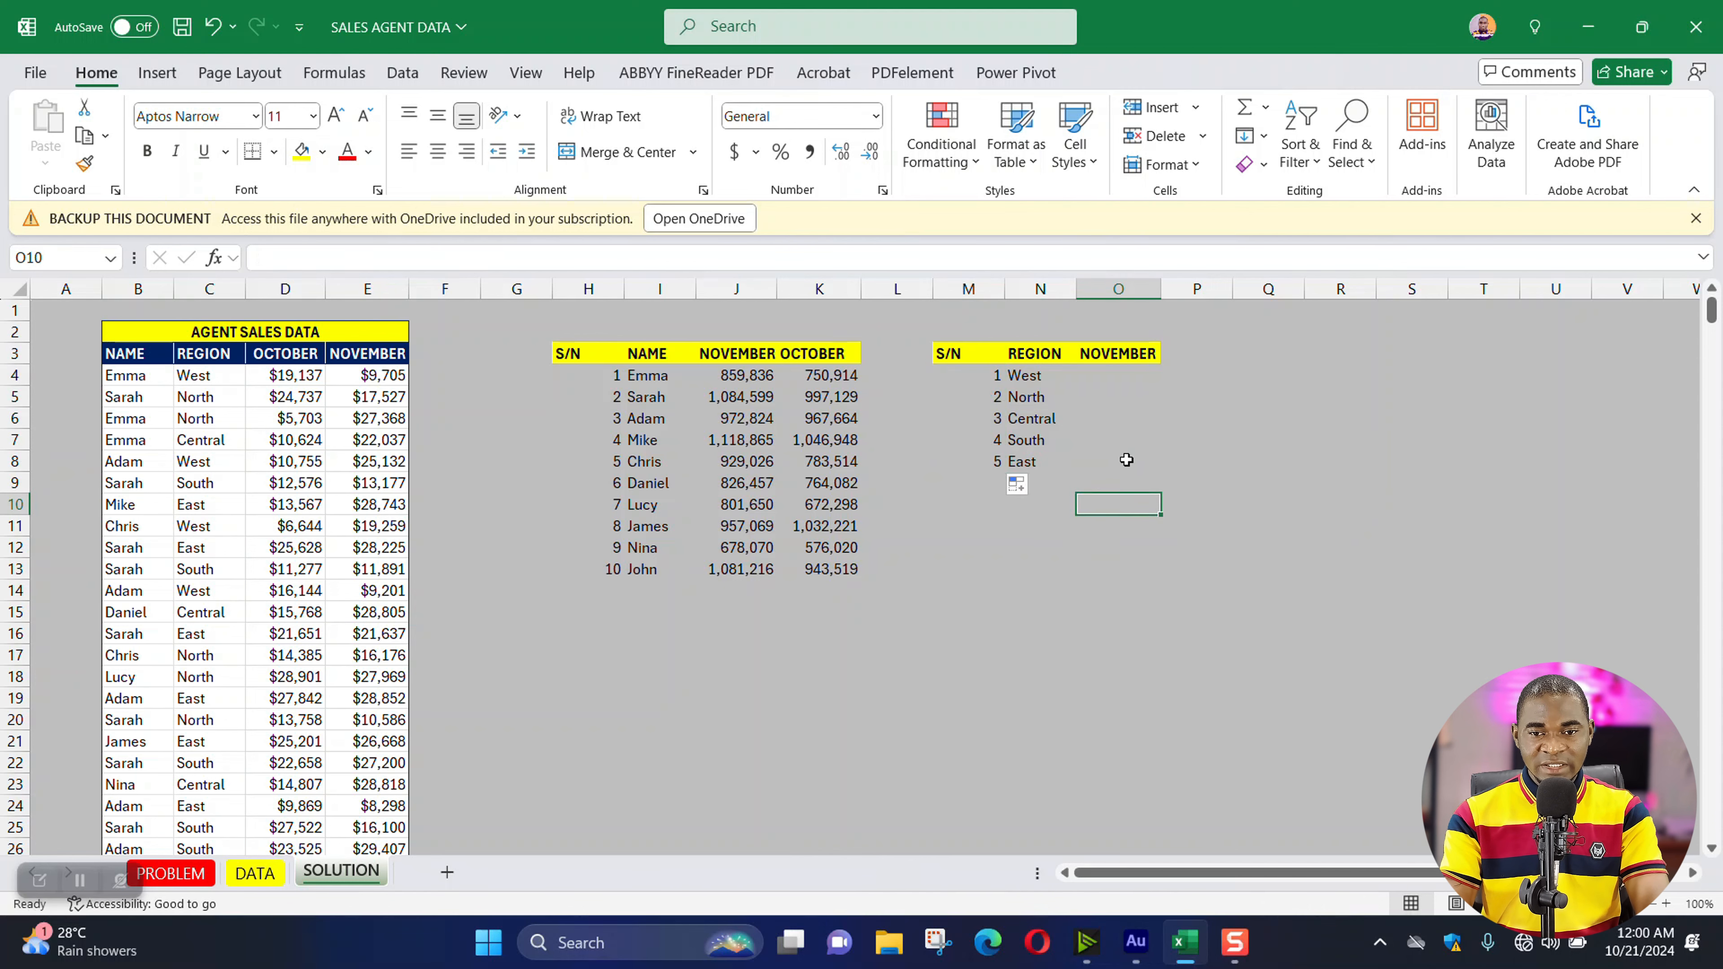
# - Begin a SUMIF formula in O4 with the region column $C$4:$C$503 as its absolute range
pyautogui.doubleClick(1112, 375)
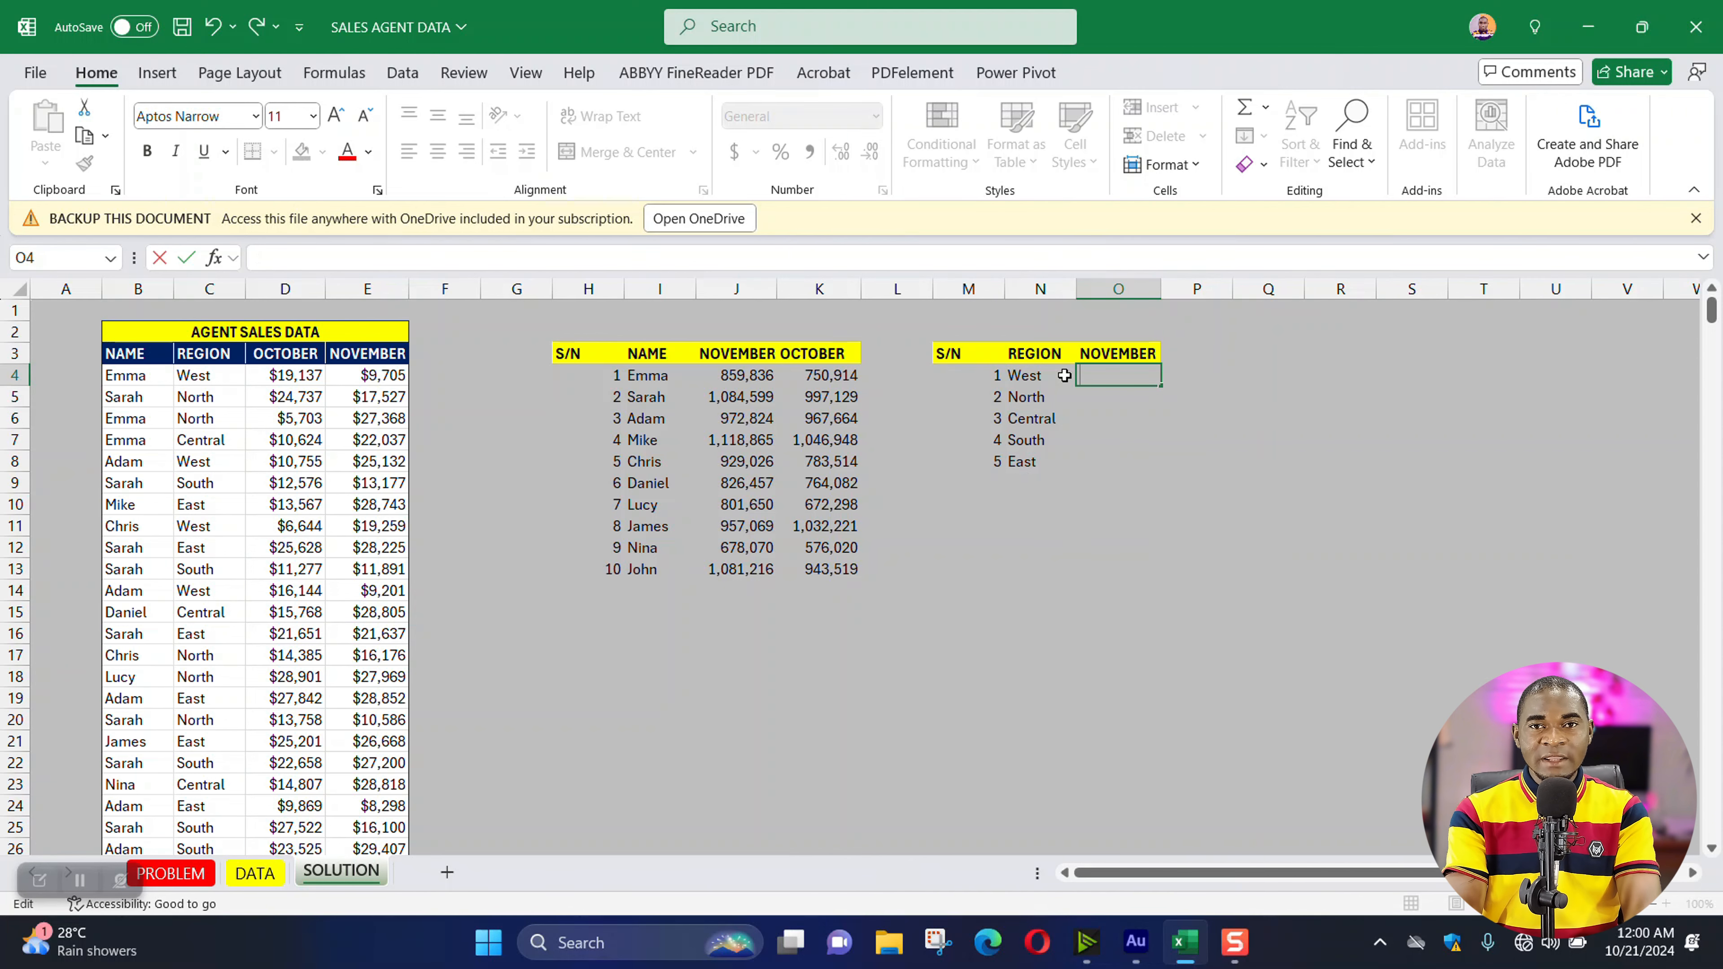
pyautogui.write('=SUMIF')
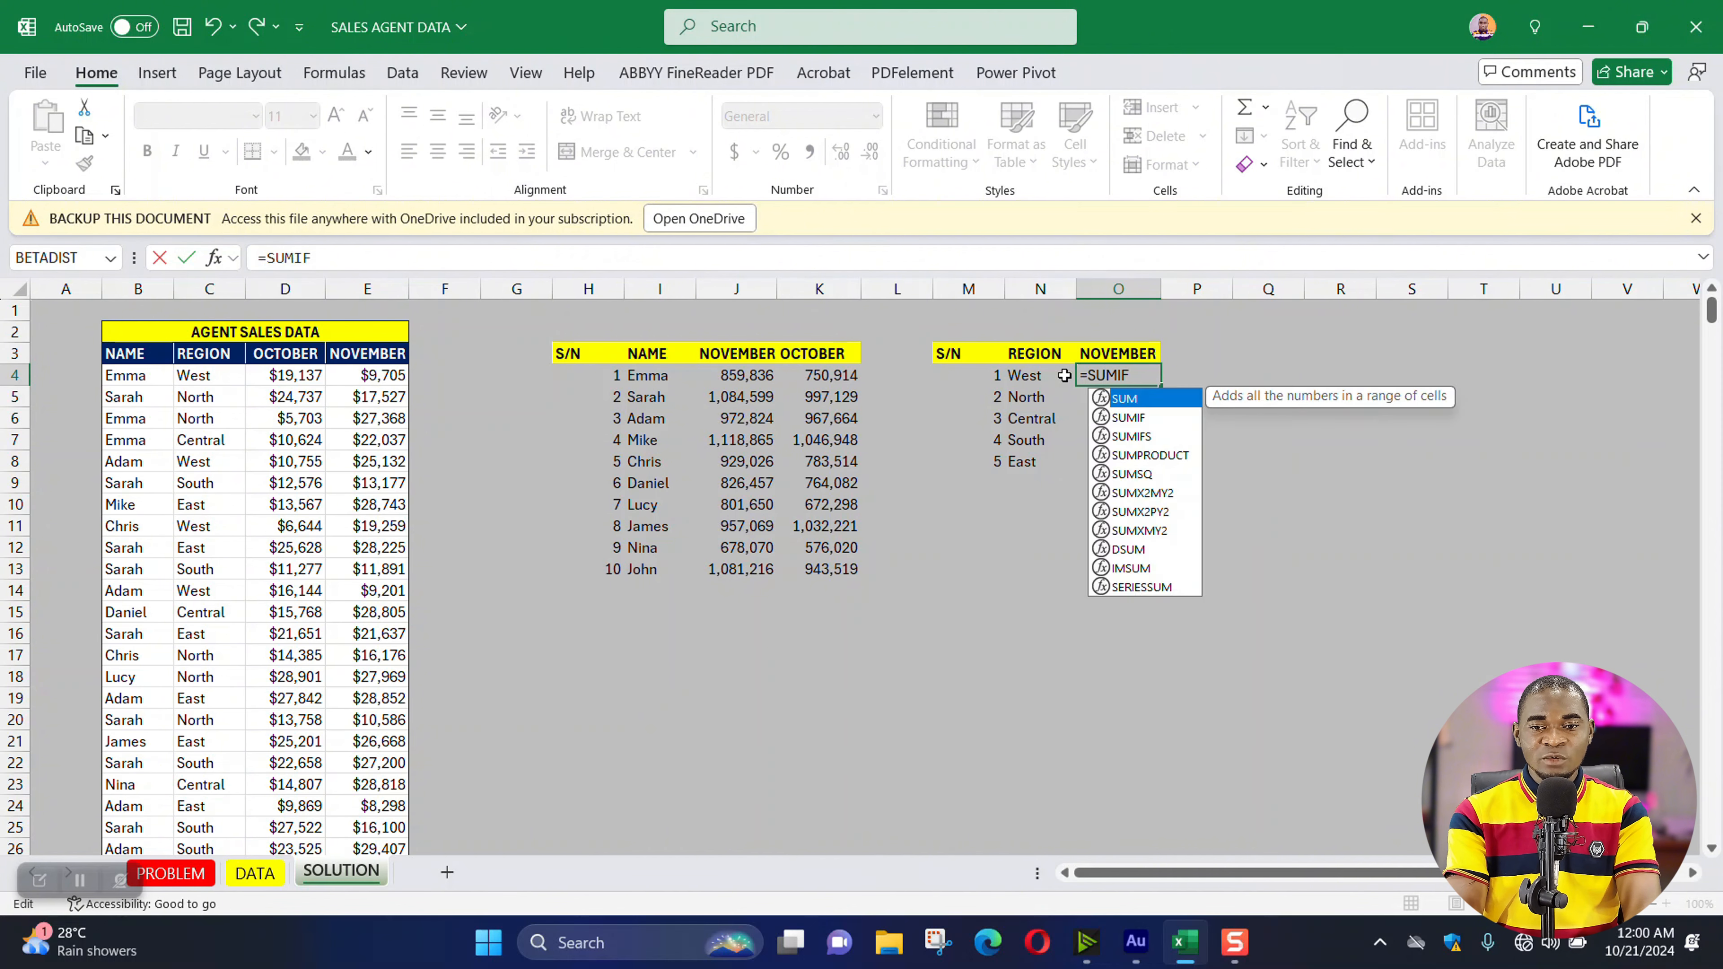
pyautogui.write('(')
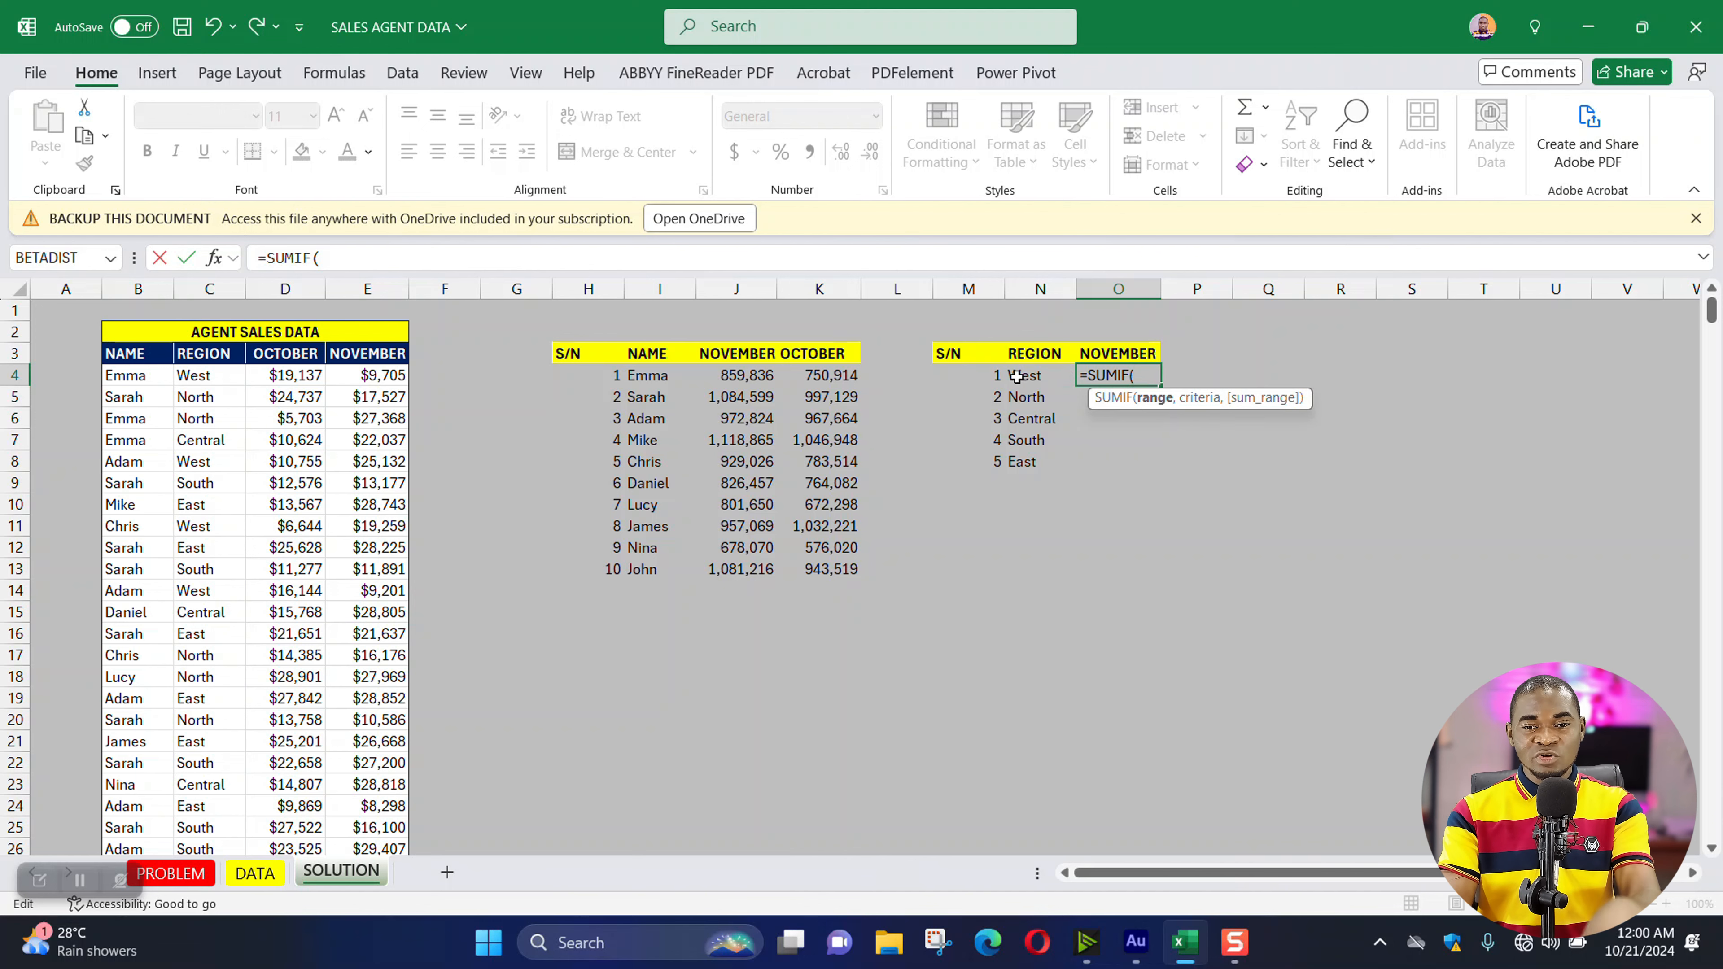
pyautogui.click(212, 370)
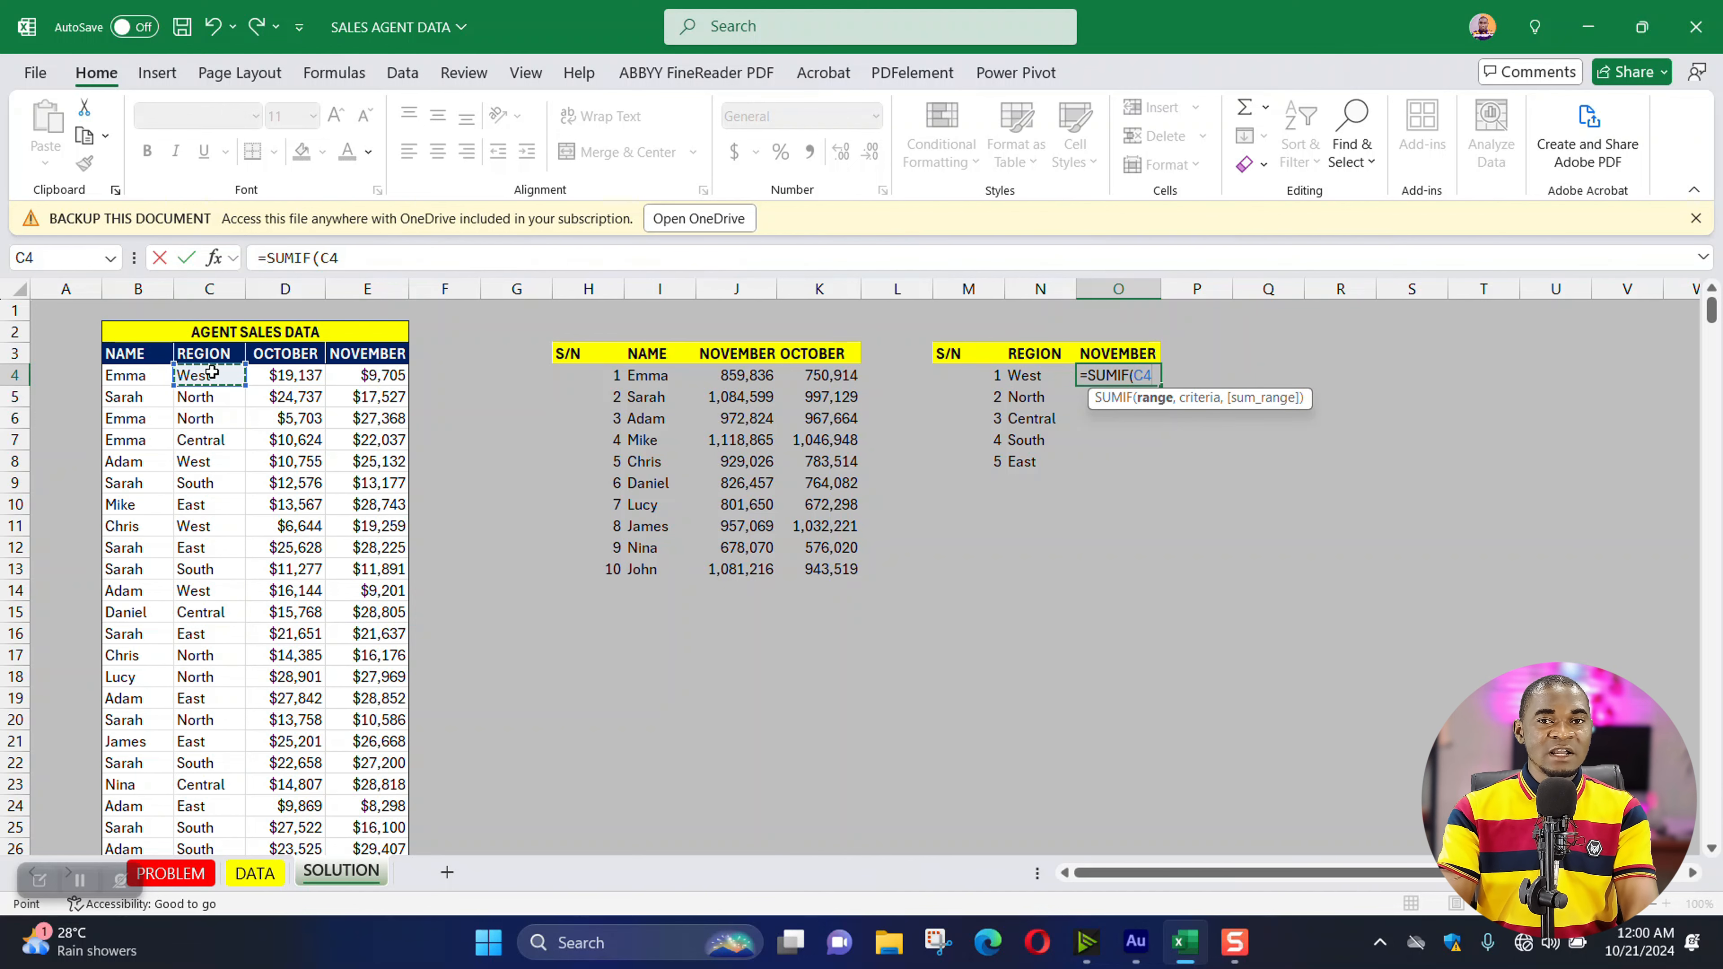
pyautogui.hotkey('ctrl', 'shift', 'Down')
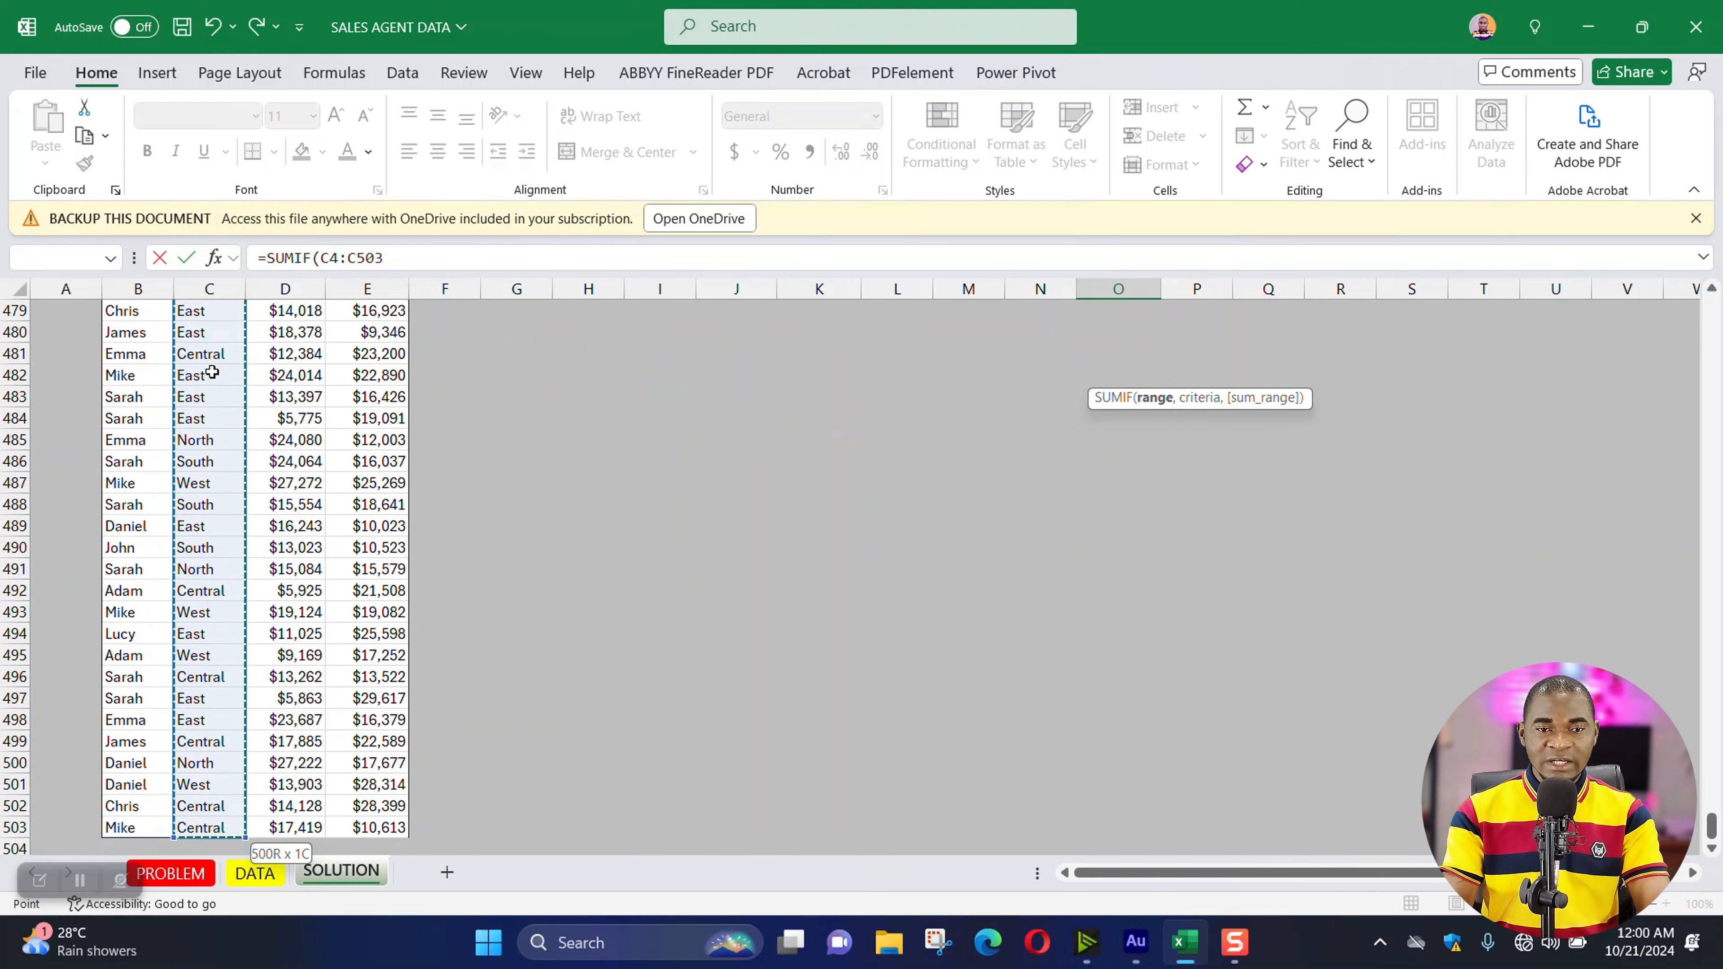
pyautogui.moveTo(400, 269); pyautogui.dragTo(322, 258)
pyautogui.press('F4')
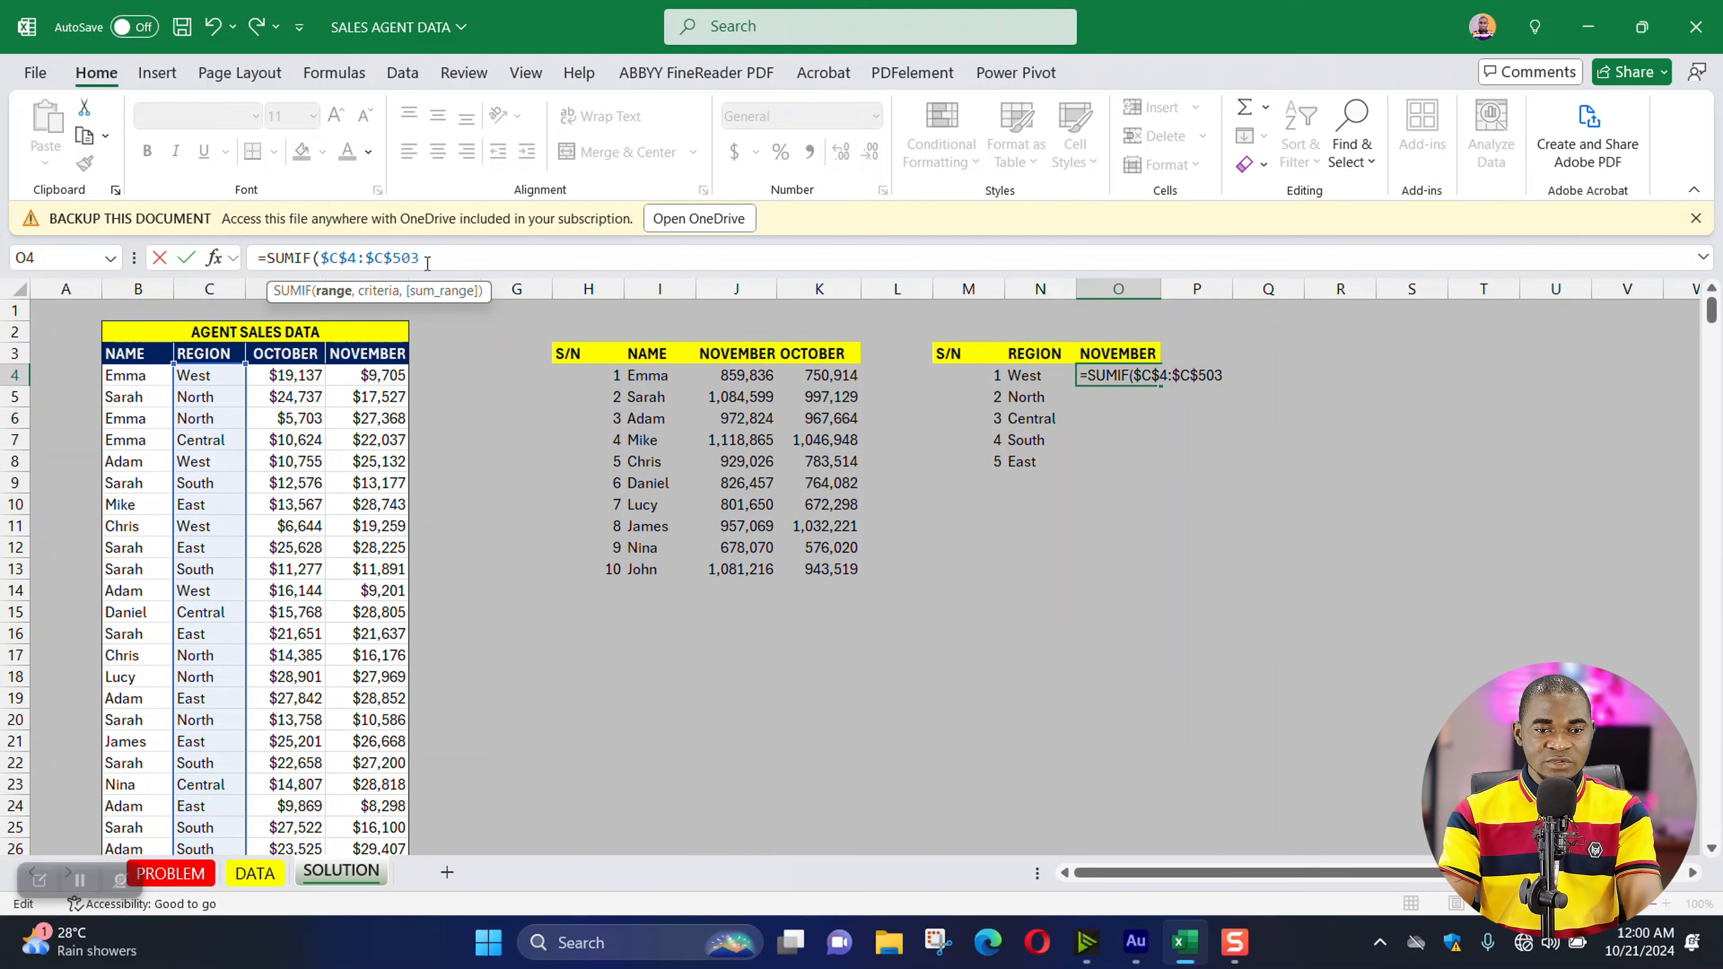
pyautogui.write(',')
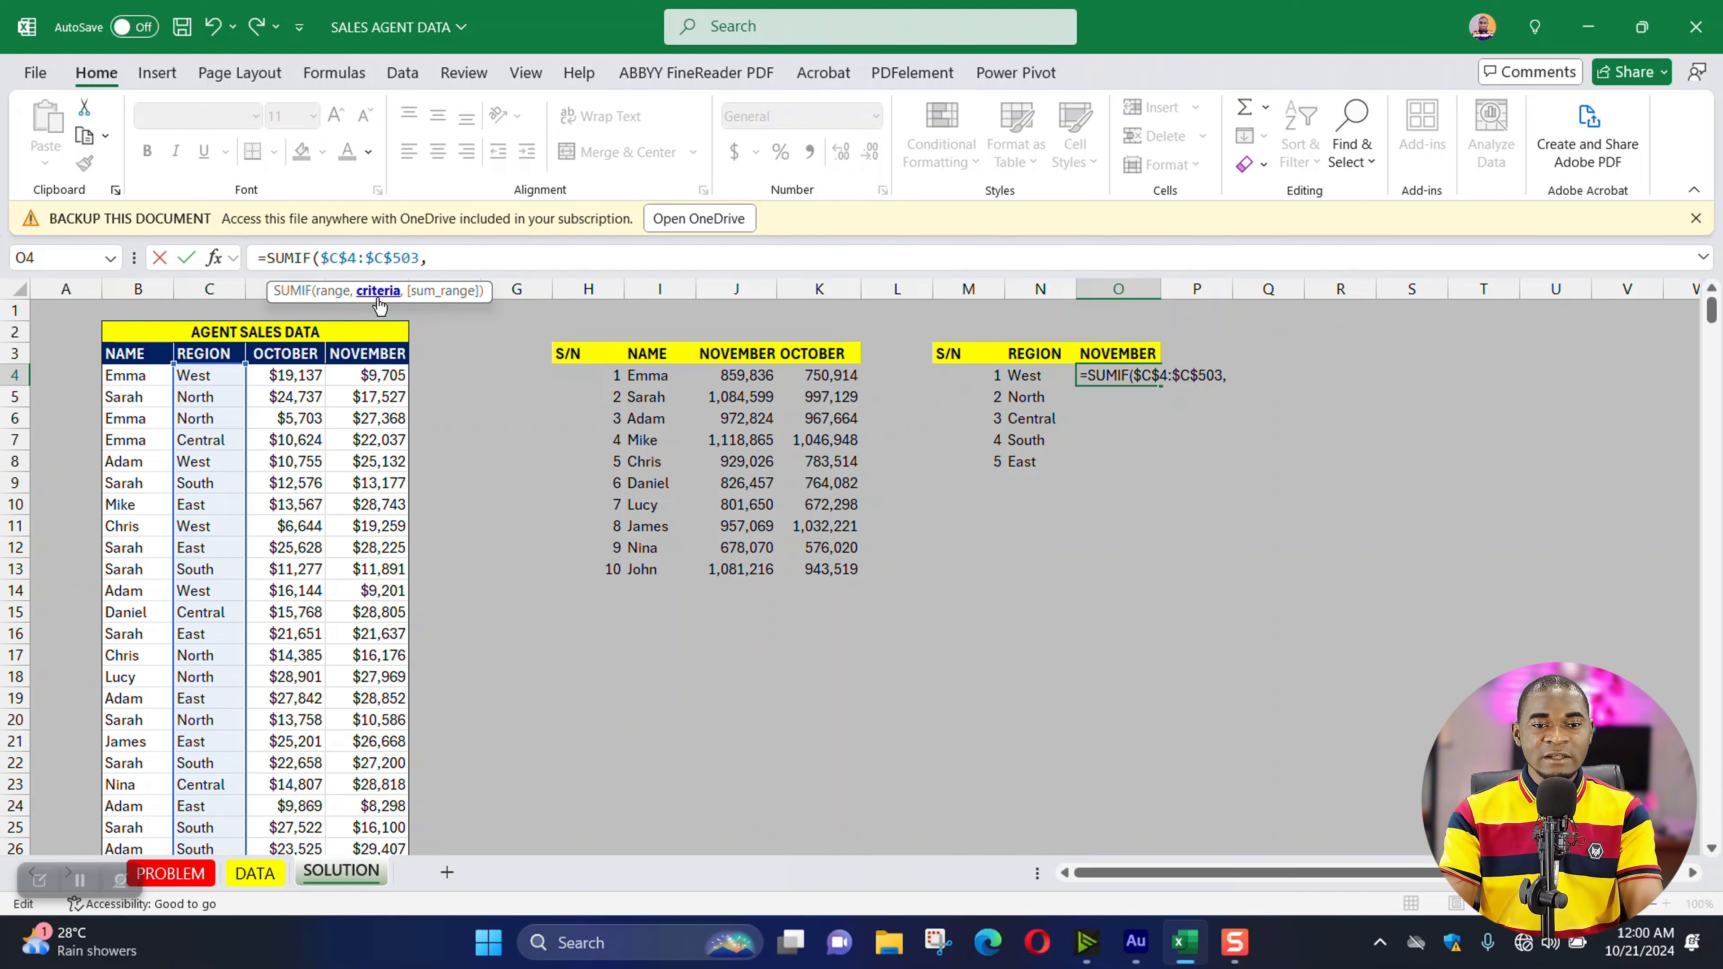
# - Complete the O4 SUMIF with criteria N4 and sum range $E$4:$E$503, and fill the formula down to O8
pyautogui.click(1024, 376)
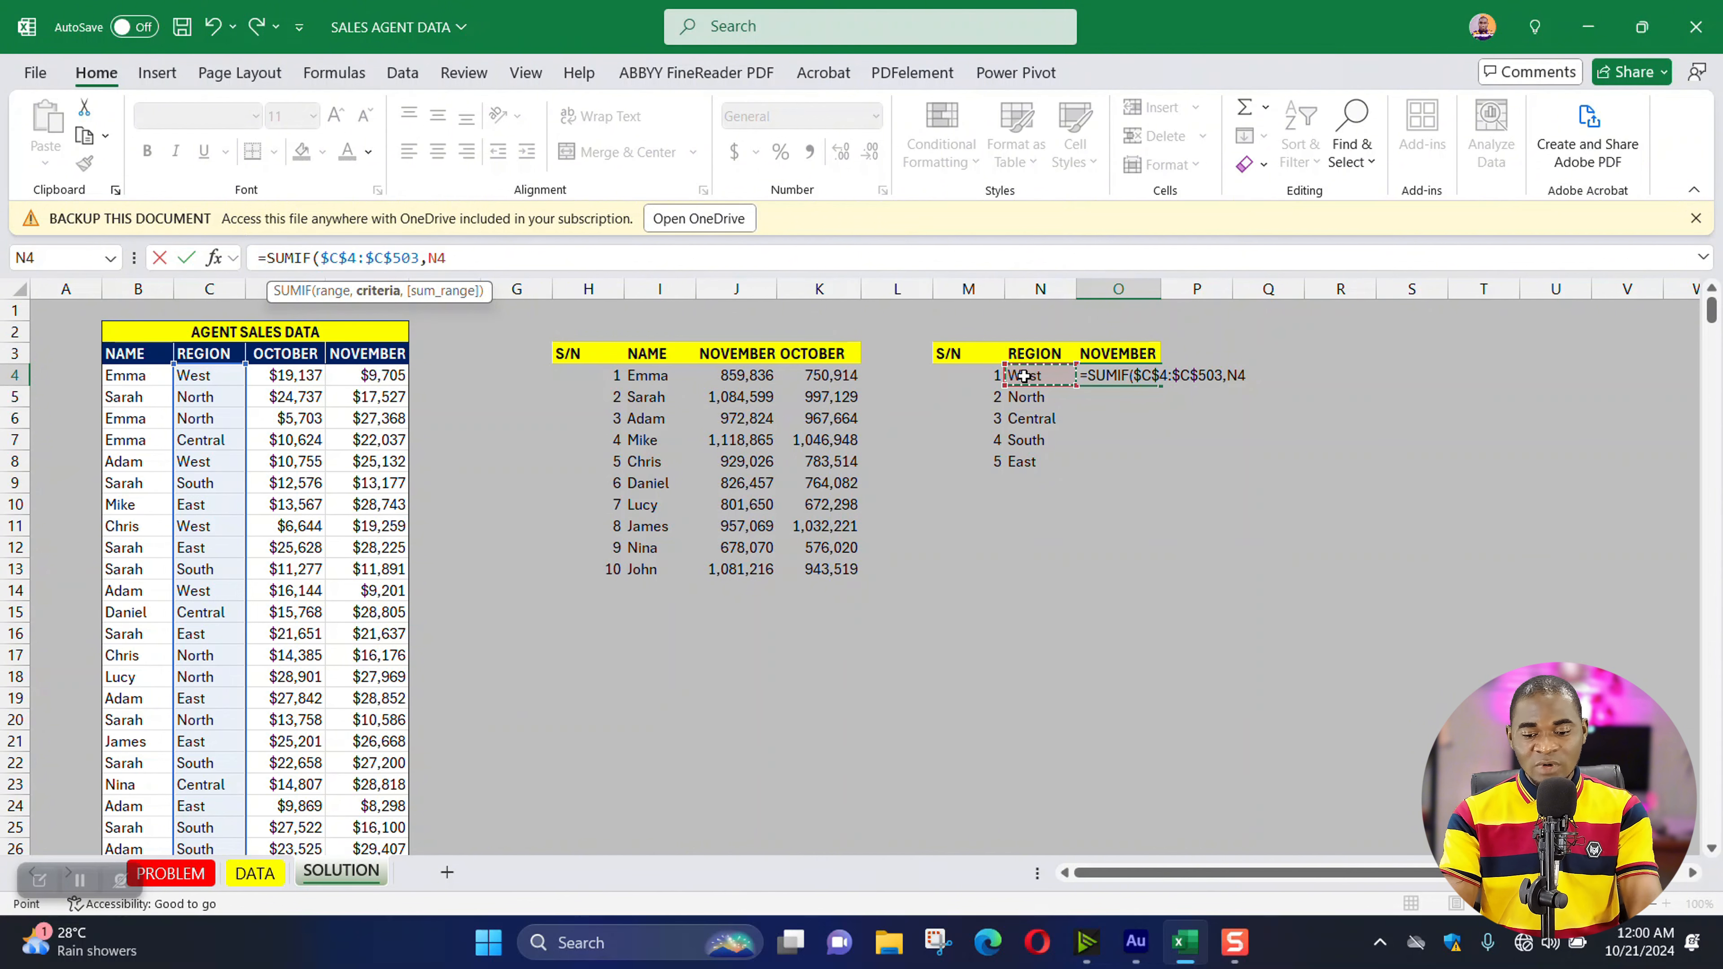
pyautogui.write(',')
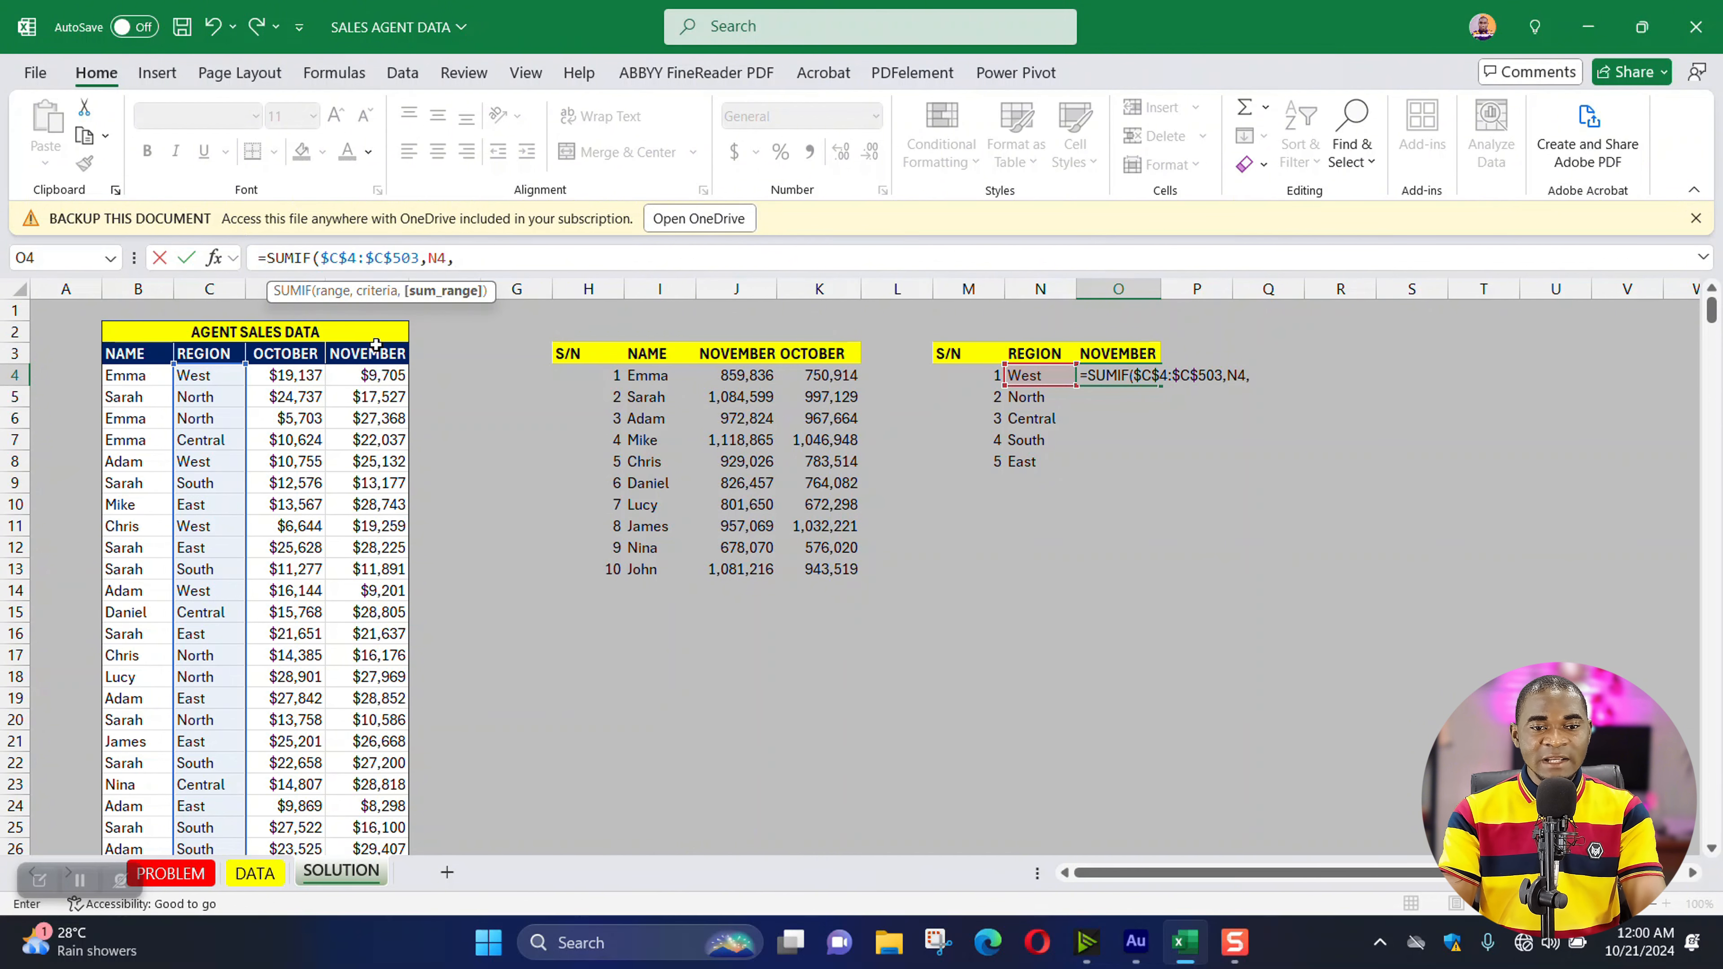
pyautogui.click(368, 376)
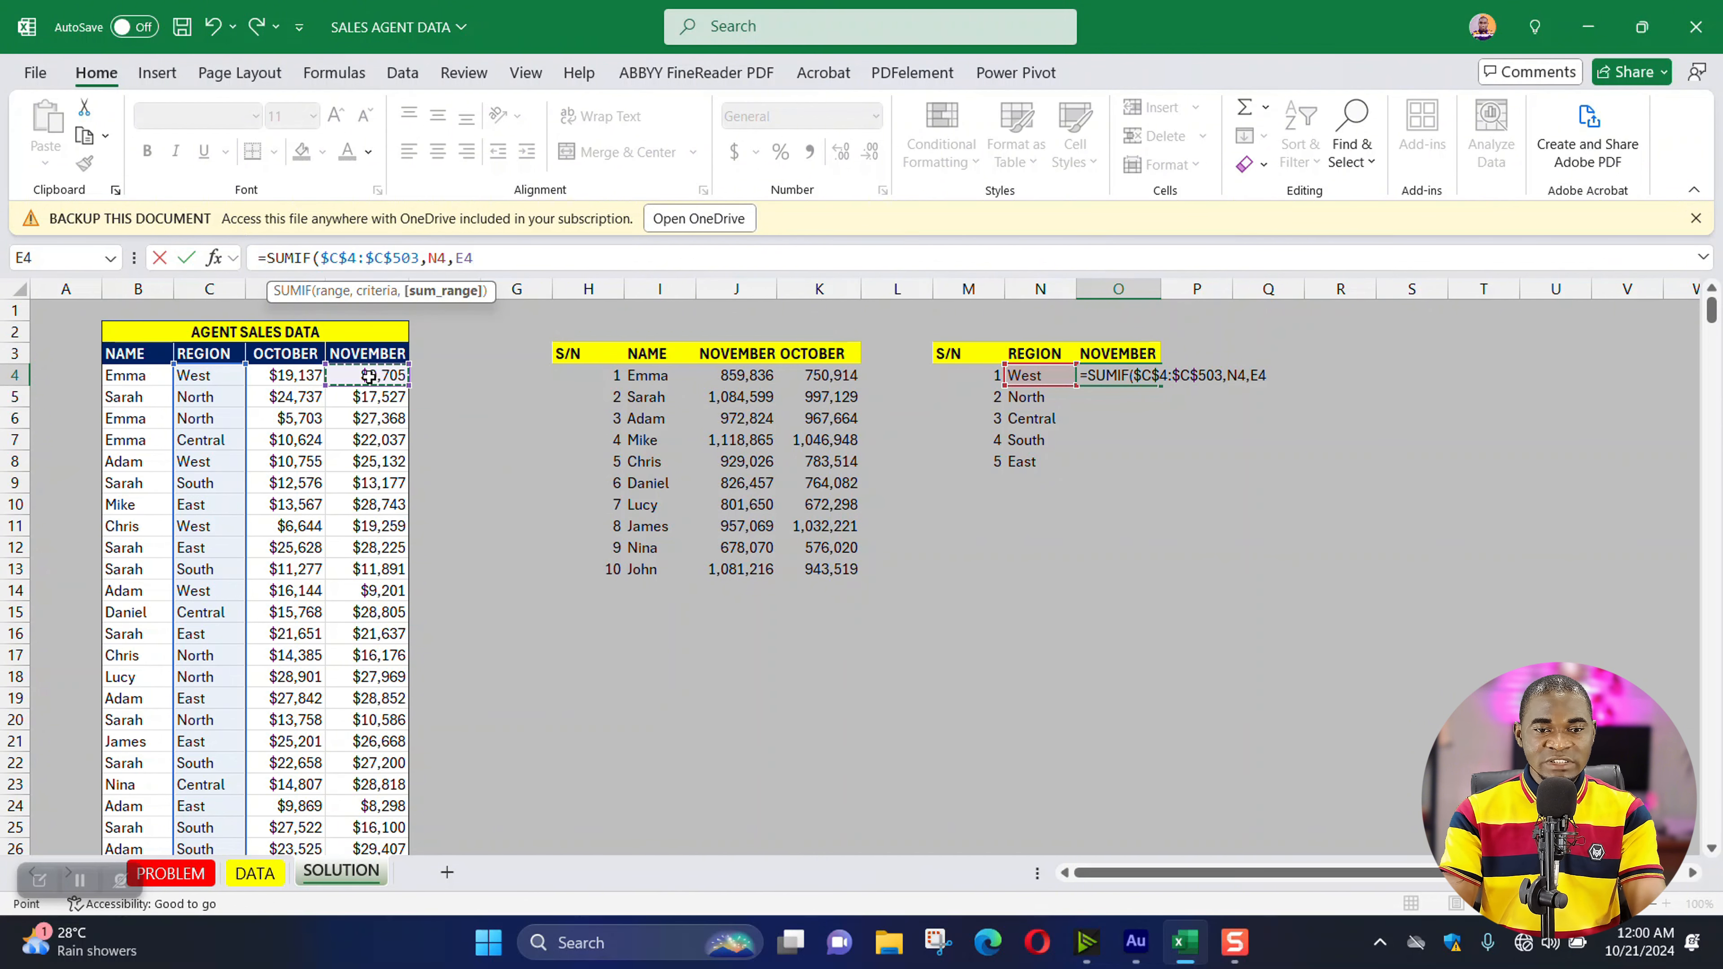
pyautogui.hotkey('ctrl', 'shift', 'Down')
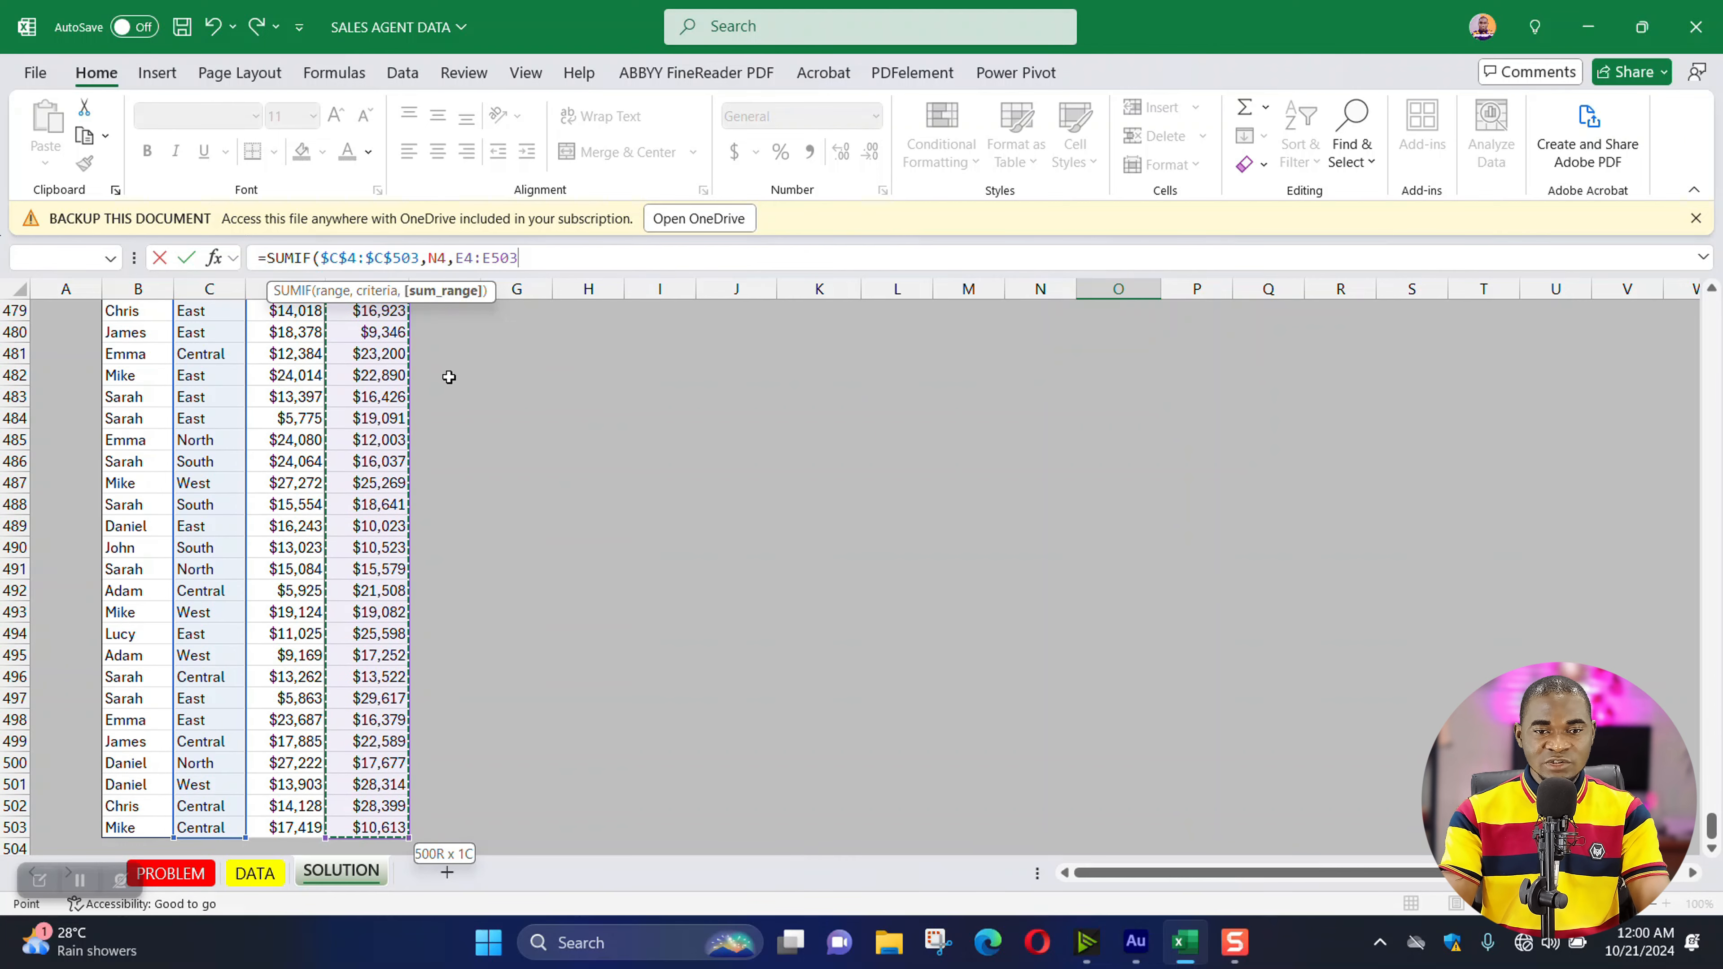
pyautogui.moveTo(519, 257); pyautogui.dragTo(468, 255)
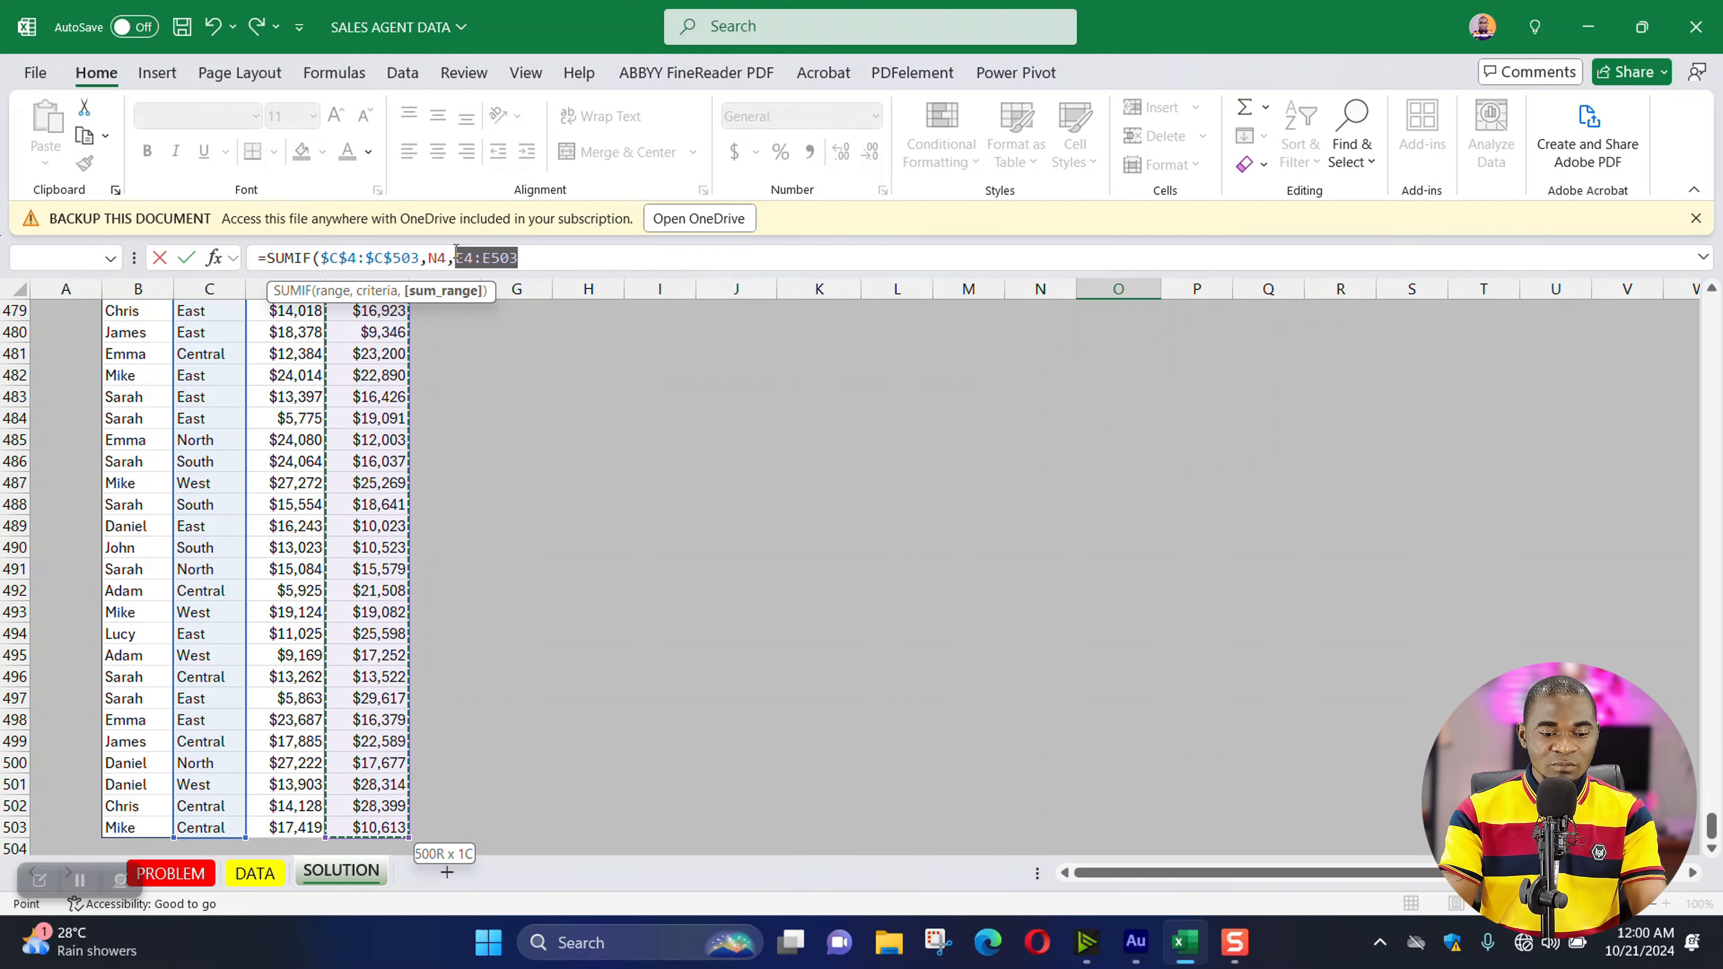
pyautogui.press('F4')
pyautogui.click(587, 266)
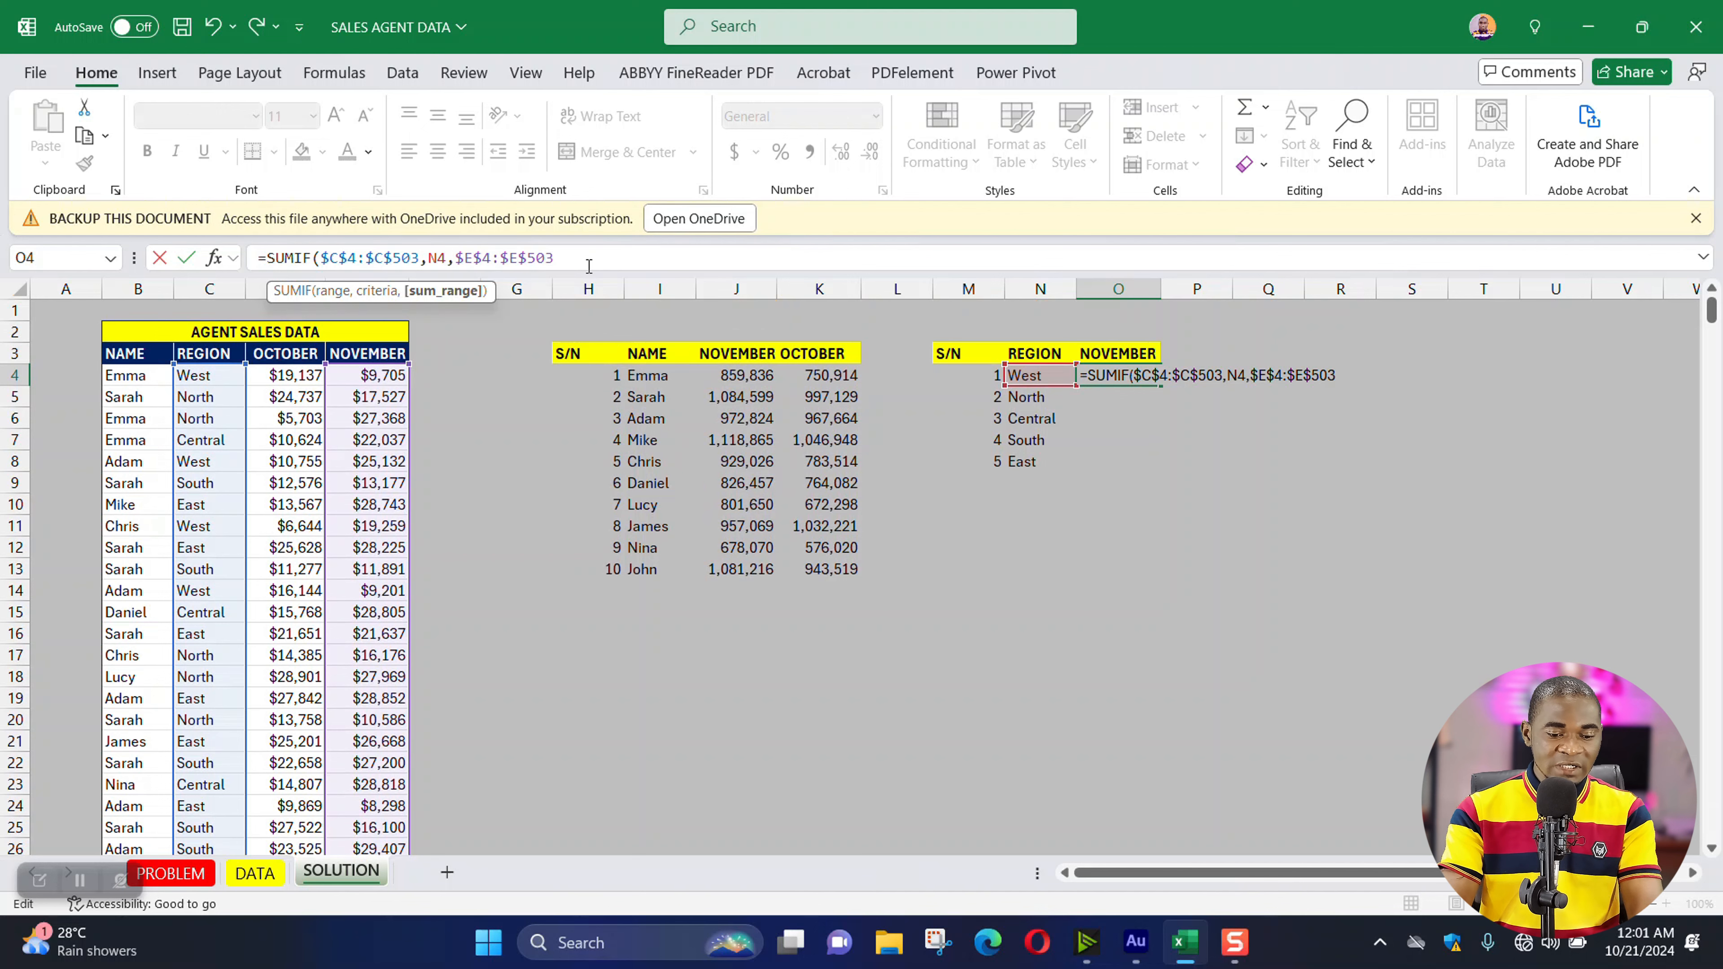
pyautogui.press('Return')
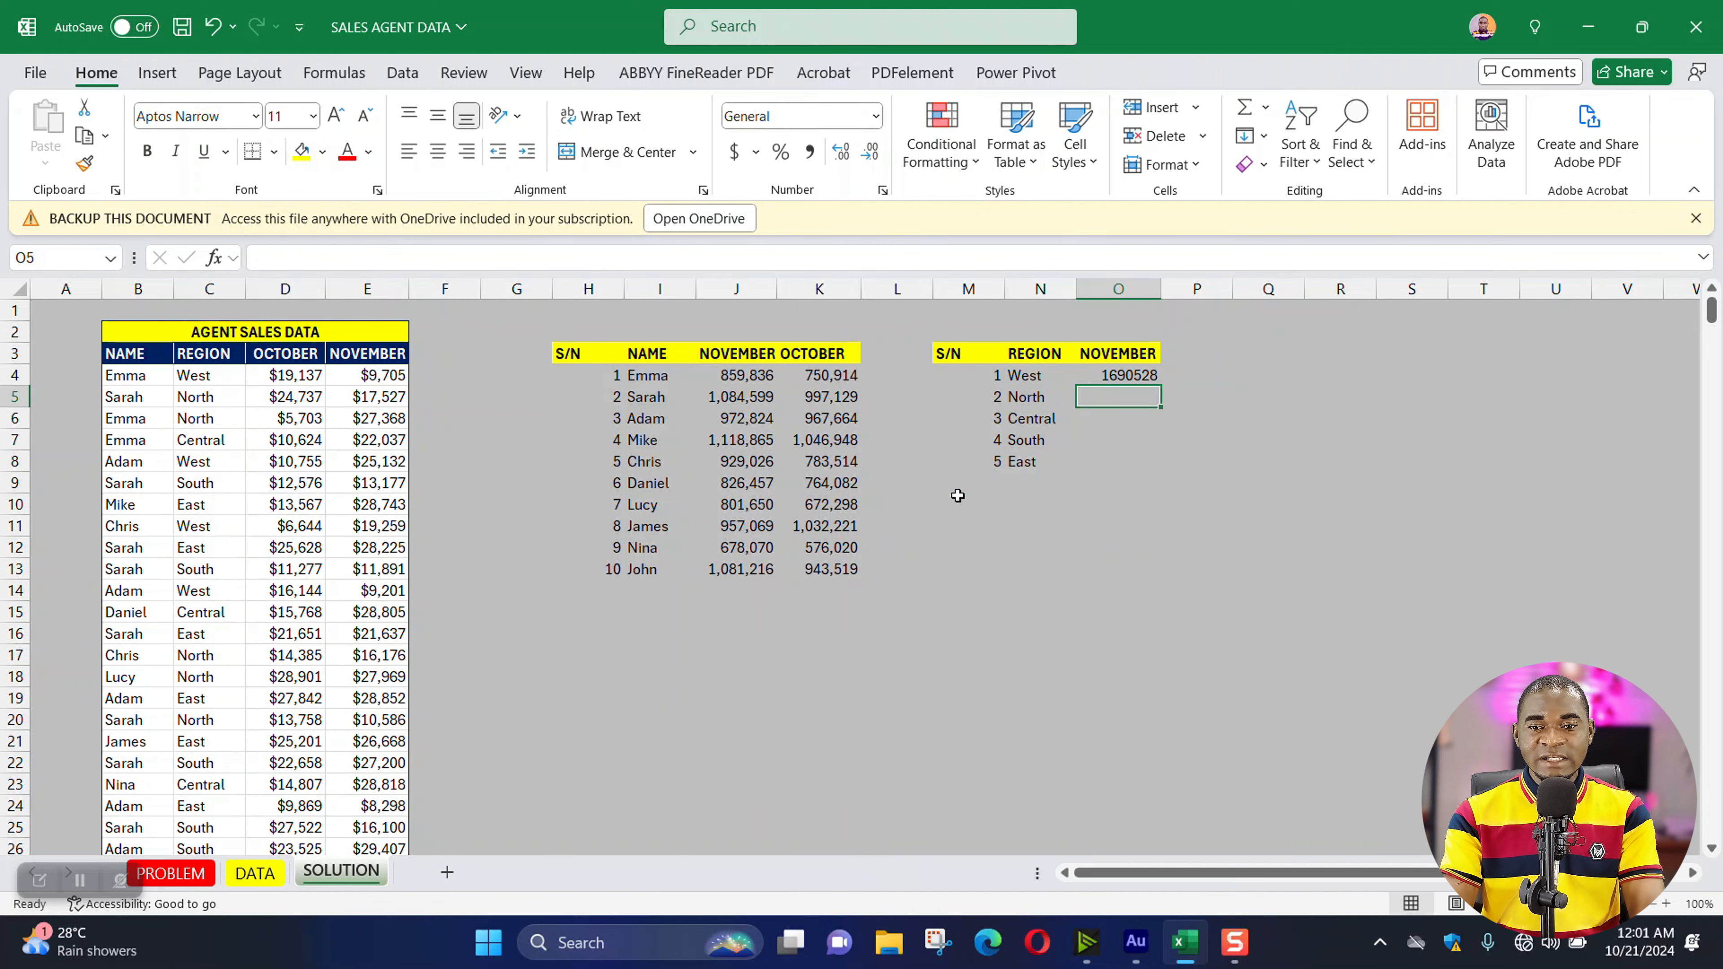
pyautogui.click(1123, 375)
pyautogui.doubleClick(1160, 386)
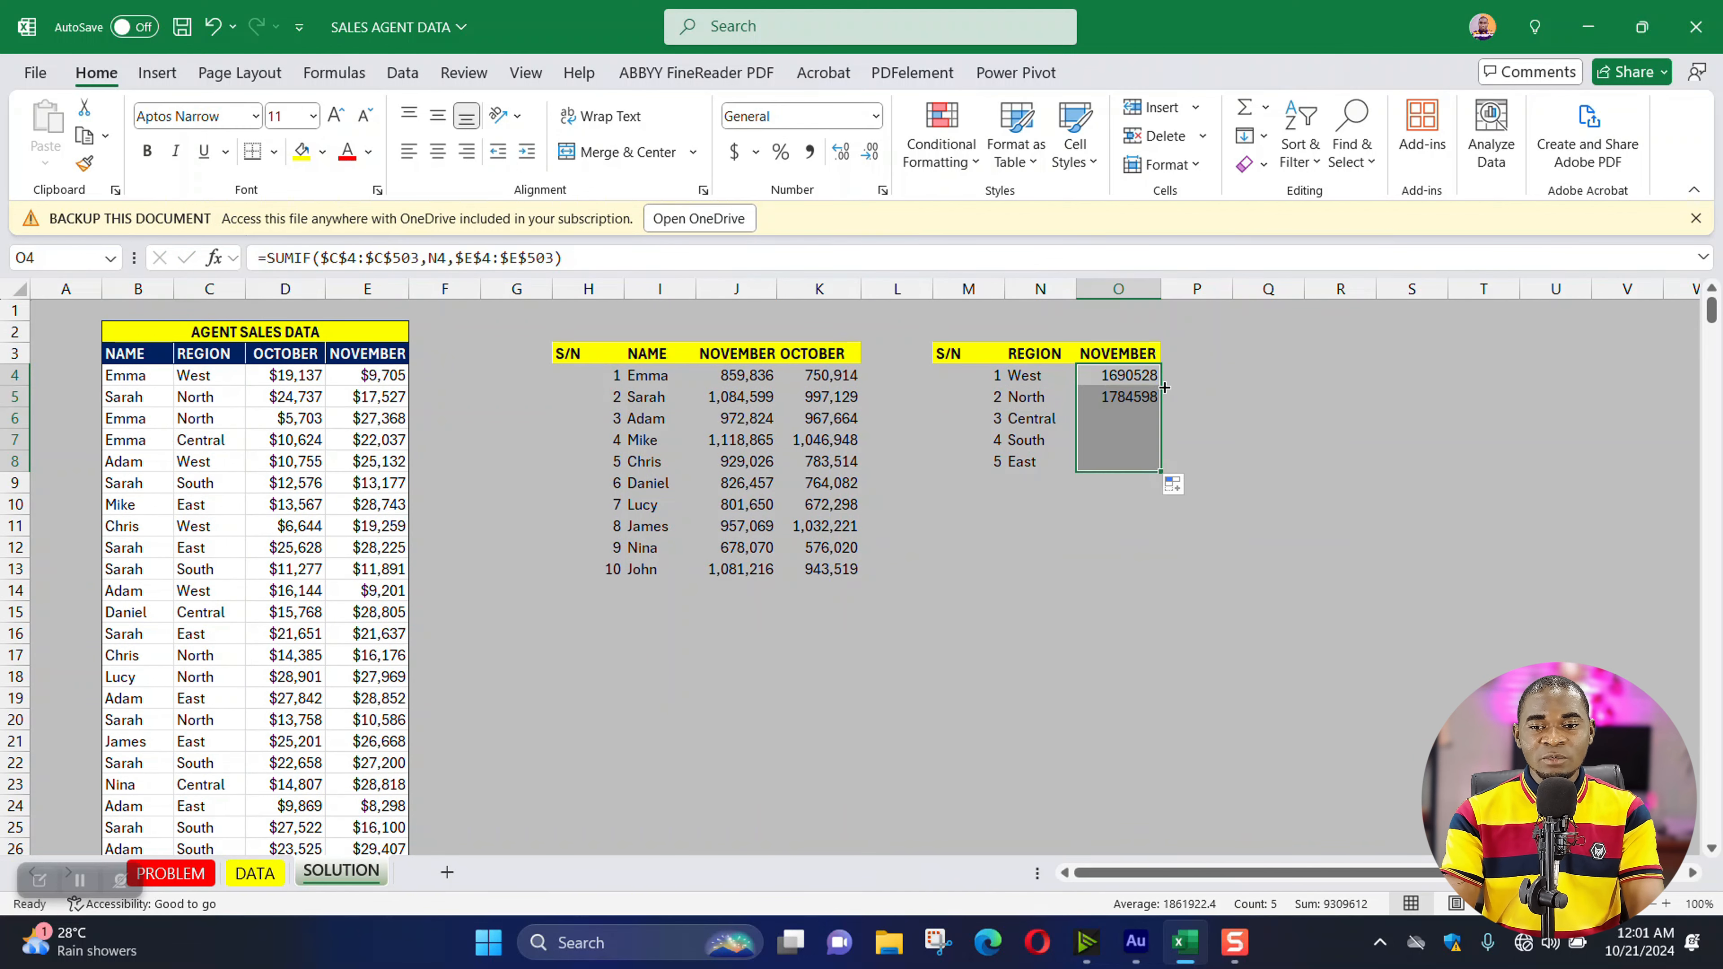
# - Format the regional November totals in O4:O8 as Number with 0 decimal places and the 1000 separator
pyautogui.rightClick(1135, 397)
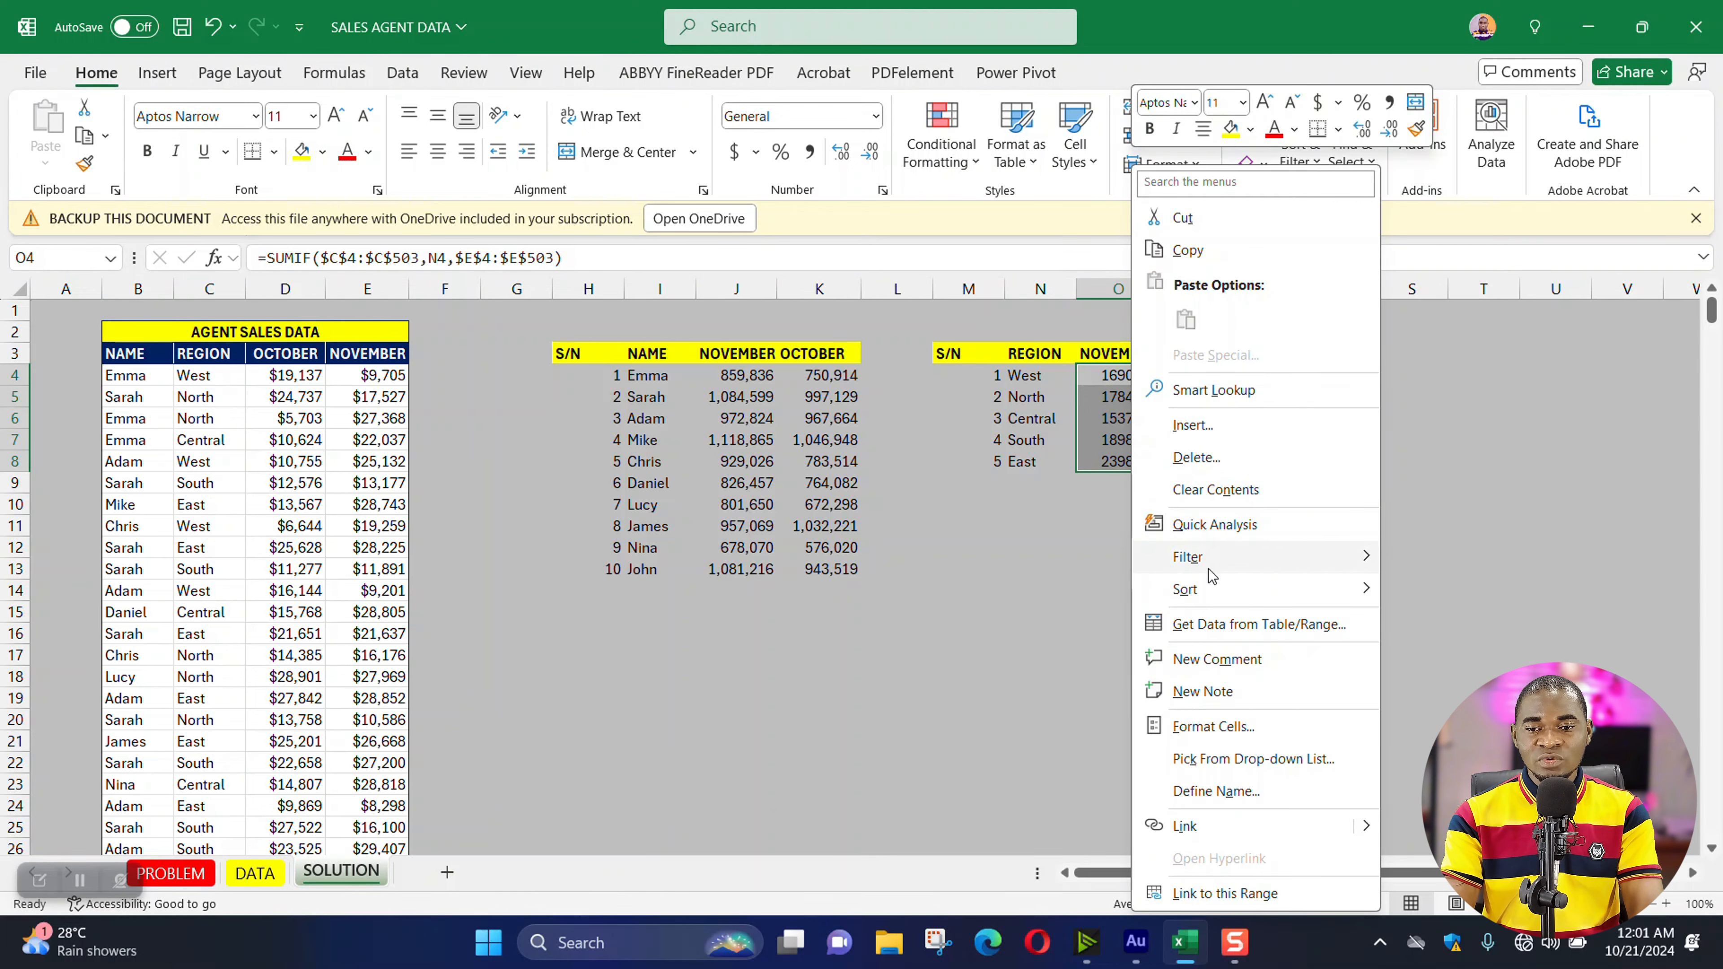
pyautogui.click(1214, 725)
pyautogui.click(1036, 405)
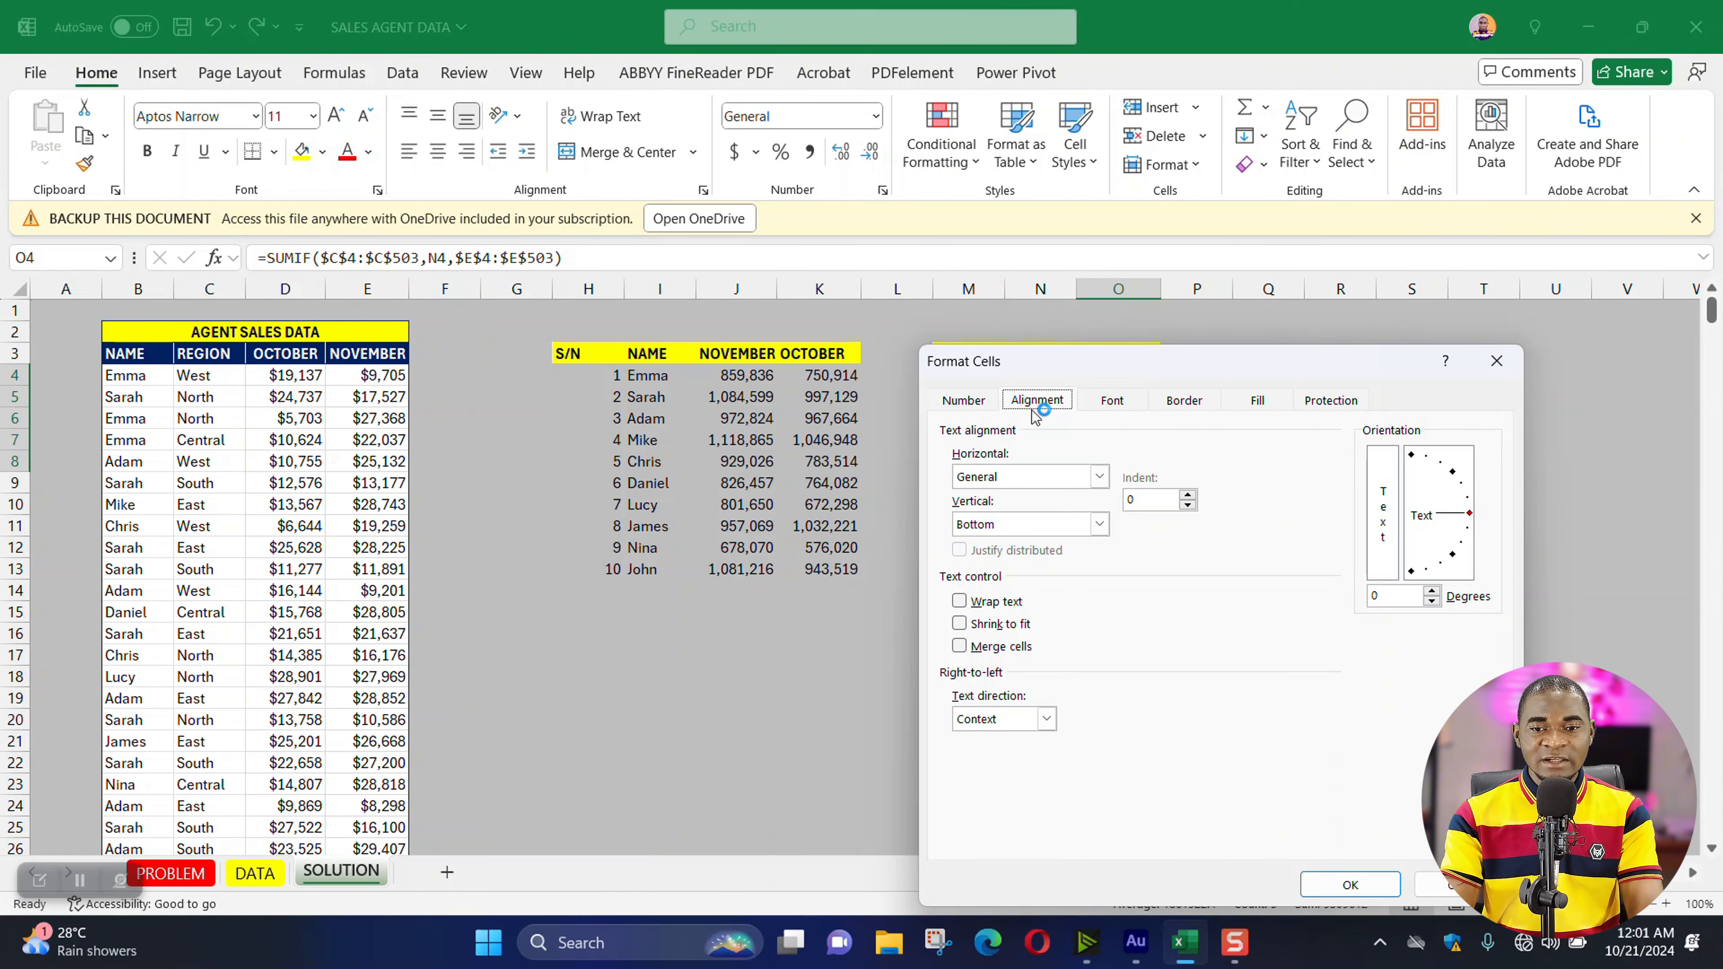
pyautogui.click(963, 400)
pyautogui.click(966, 466)
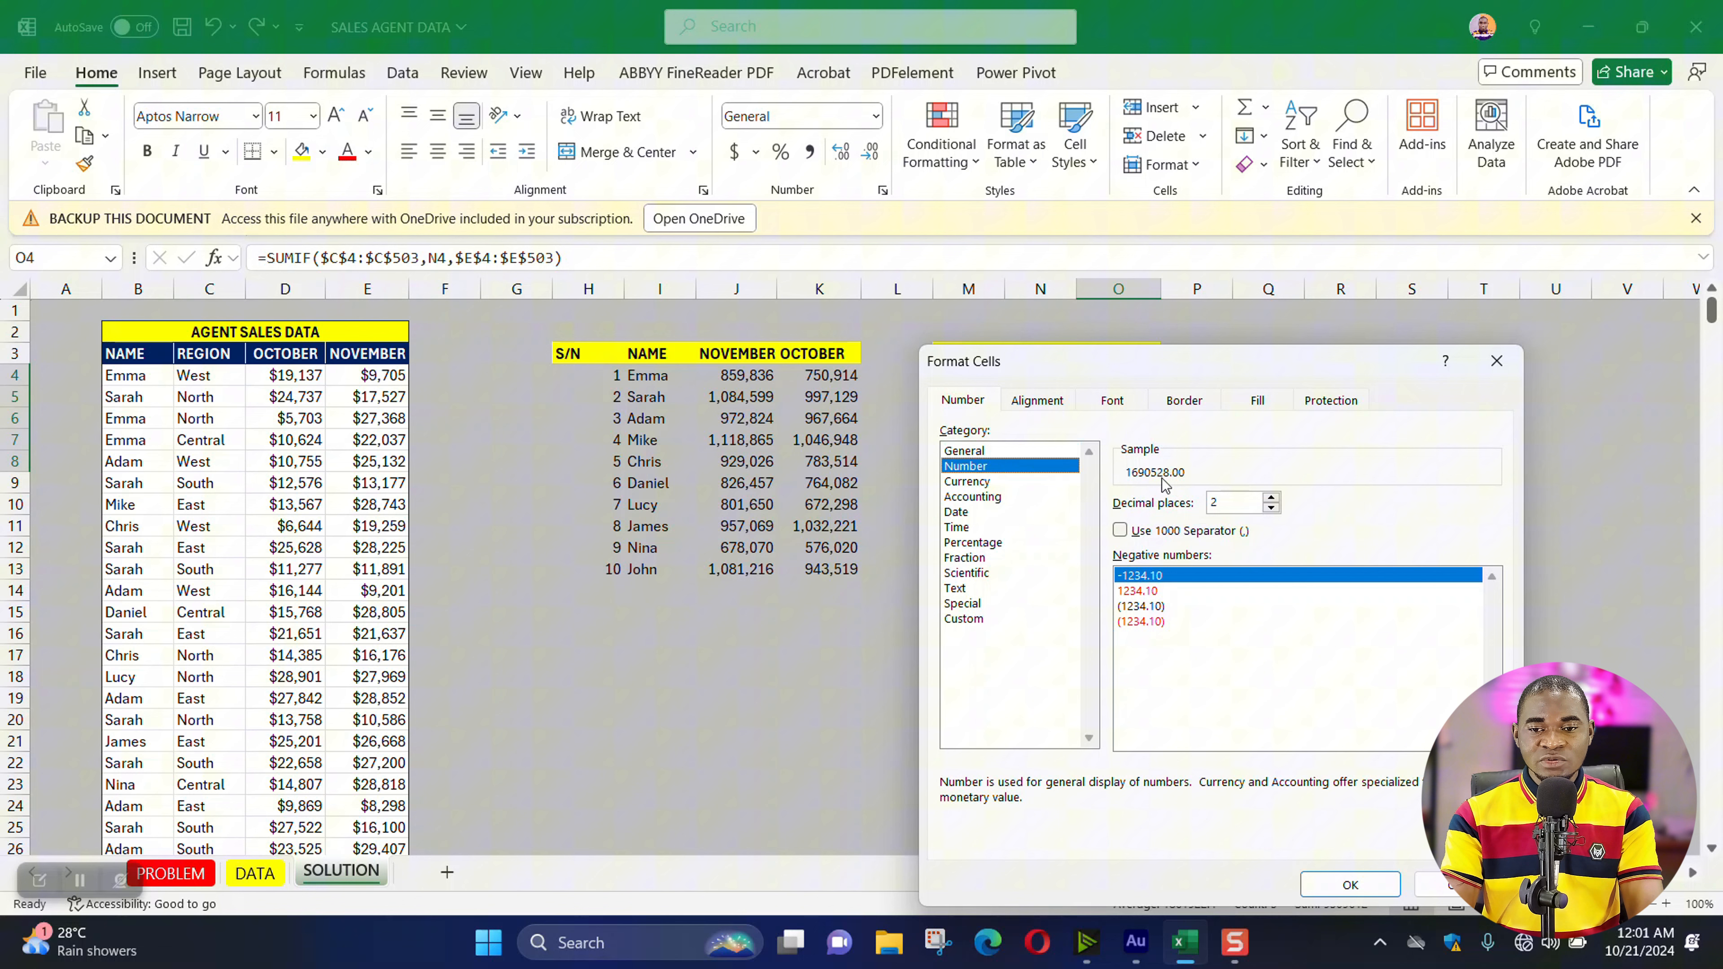
pyautogui.click(1270, 508)
pyautogui.click(1271, 508)
pyautogui.click(1119, 532)
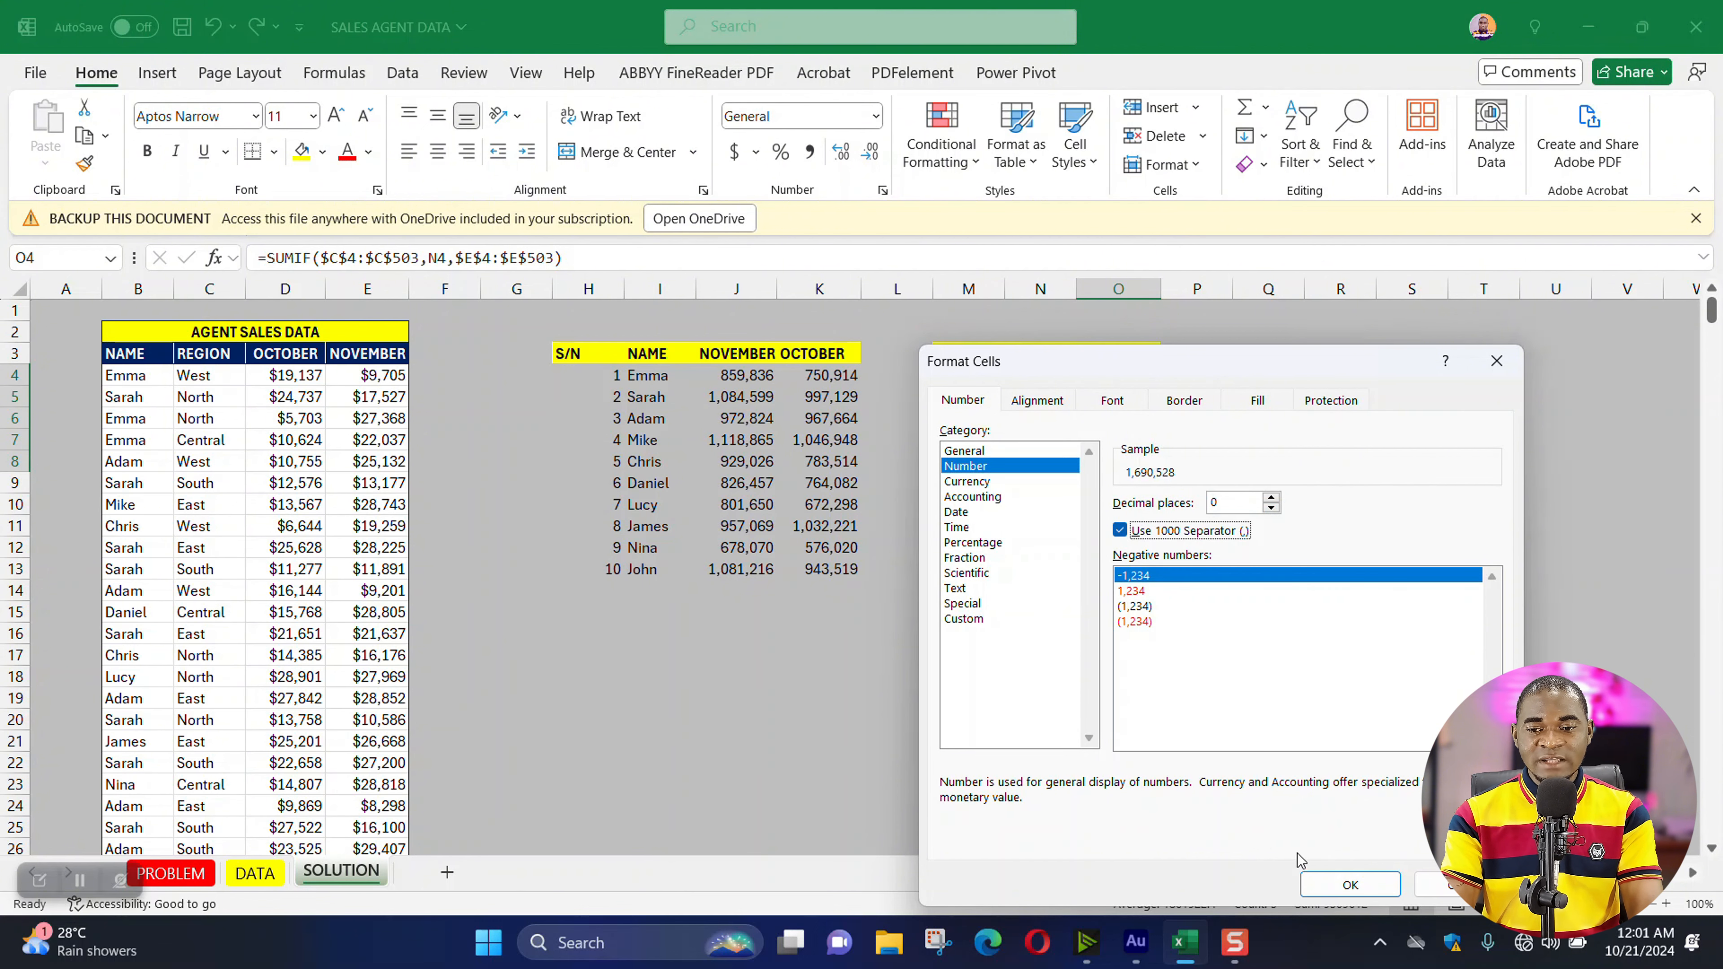
pyautogui.click(1333, 884)
pyautogui.click(1147, 638)
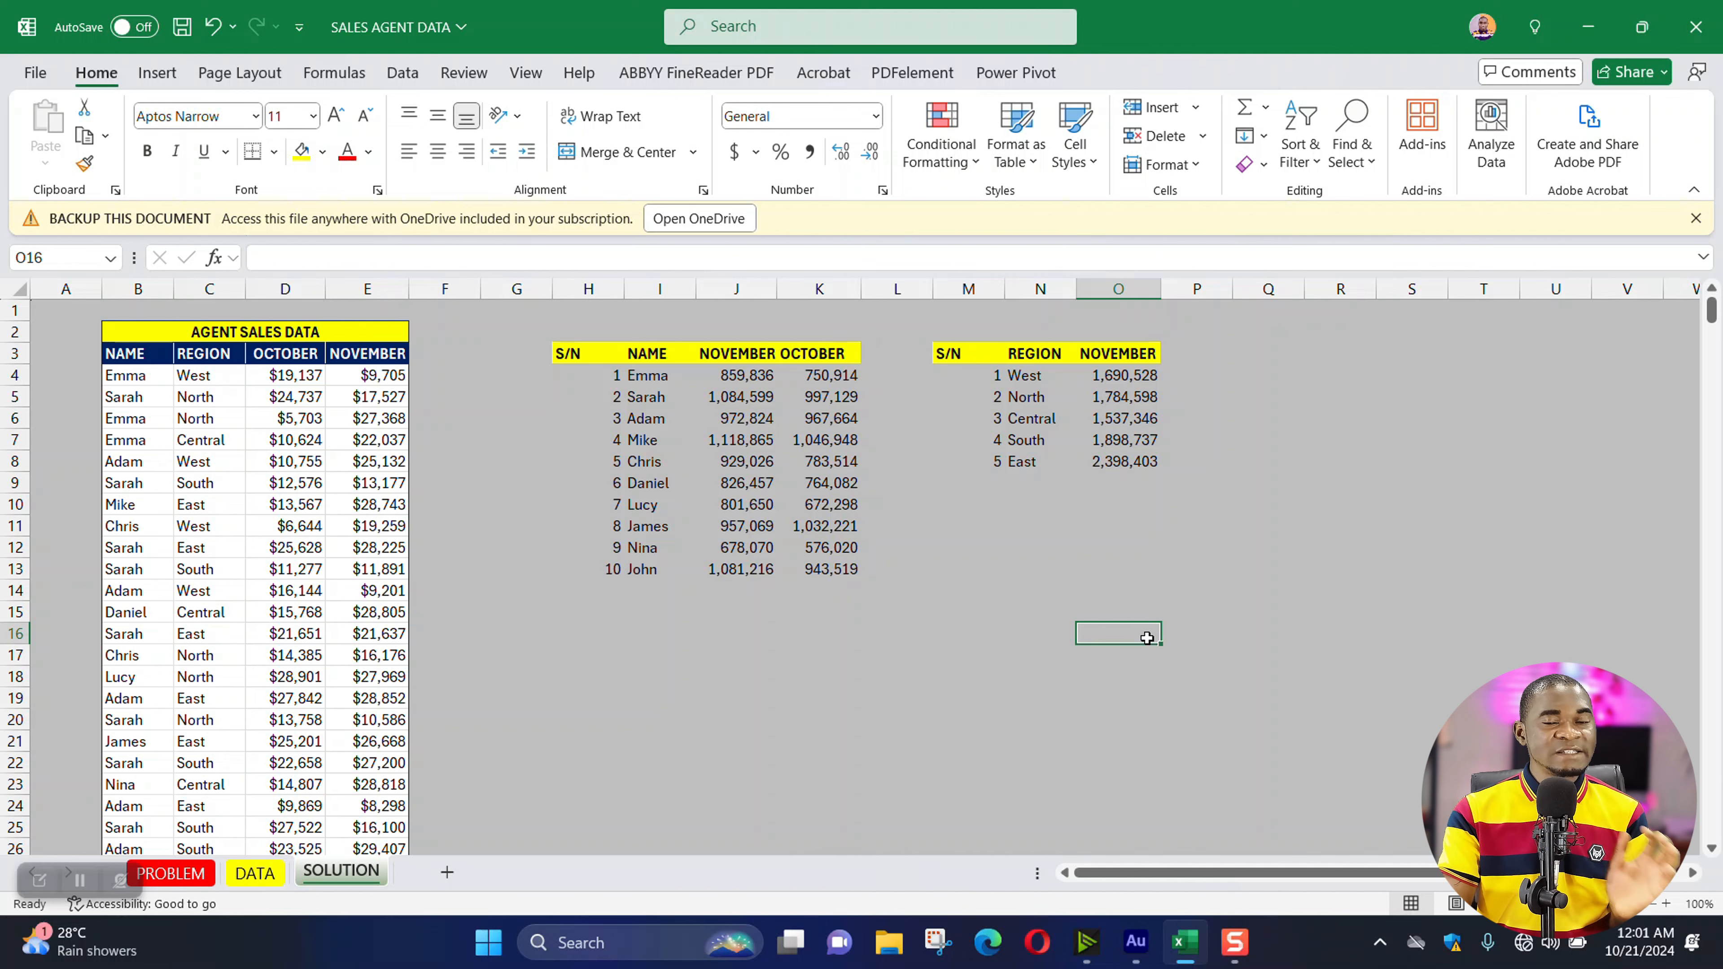
# - Fill the agent table's data range H4:K13 on the SOLUTION sheet with white
pyautogui.click(193, 877)
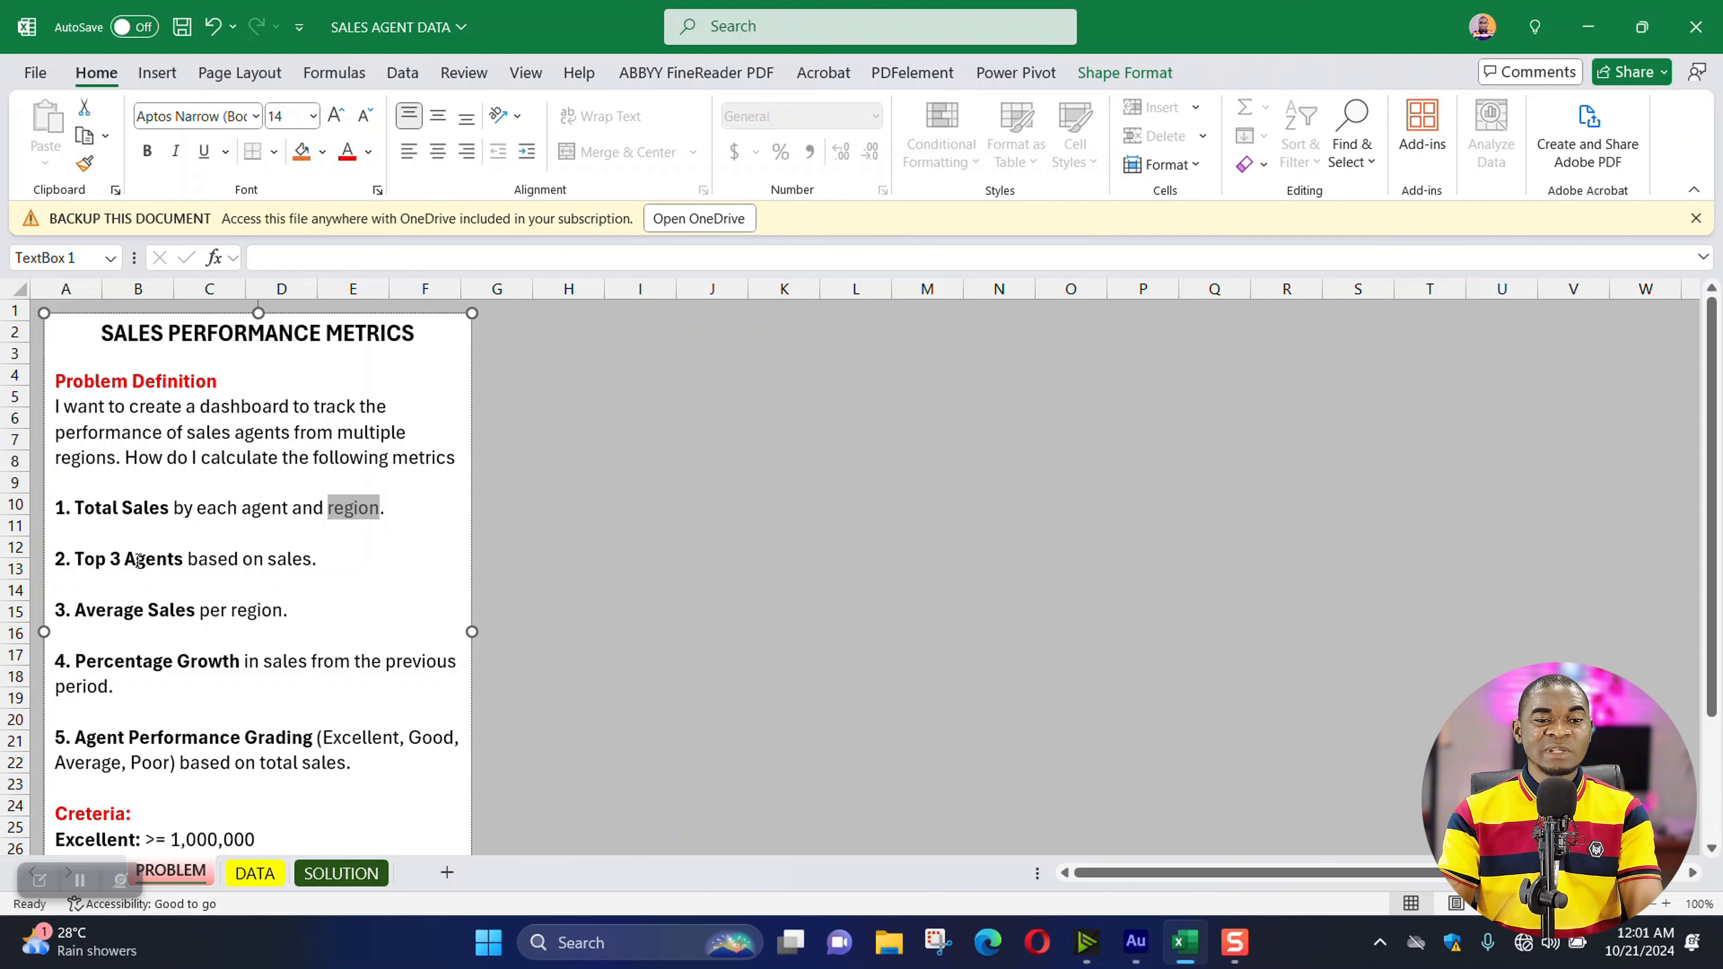
pyautogui.click(256, 882)
pyautogui.click(327, 877)
pyautogui.click(568, 356)
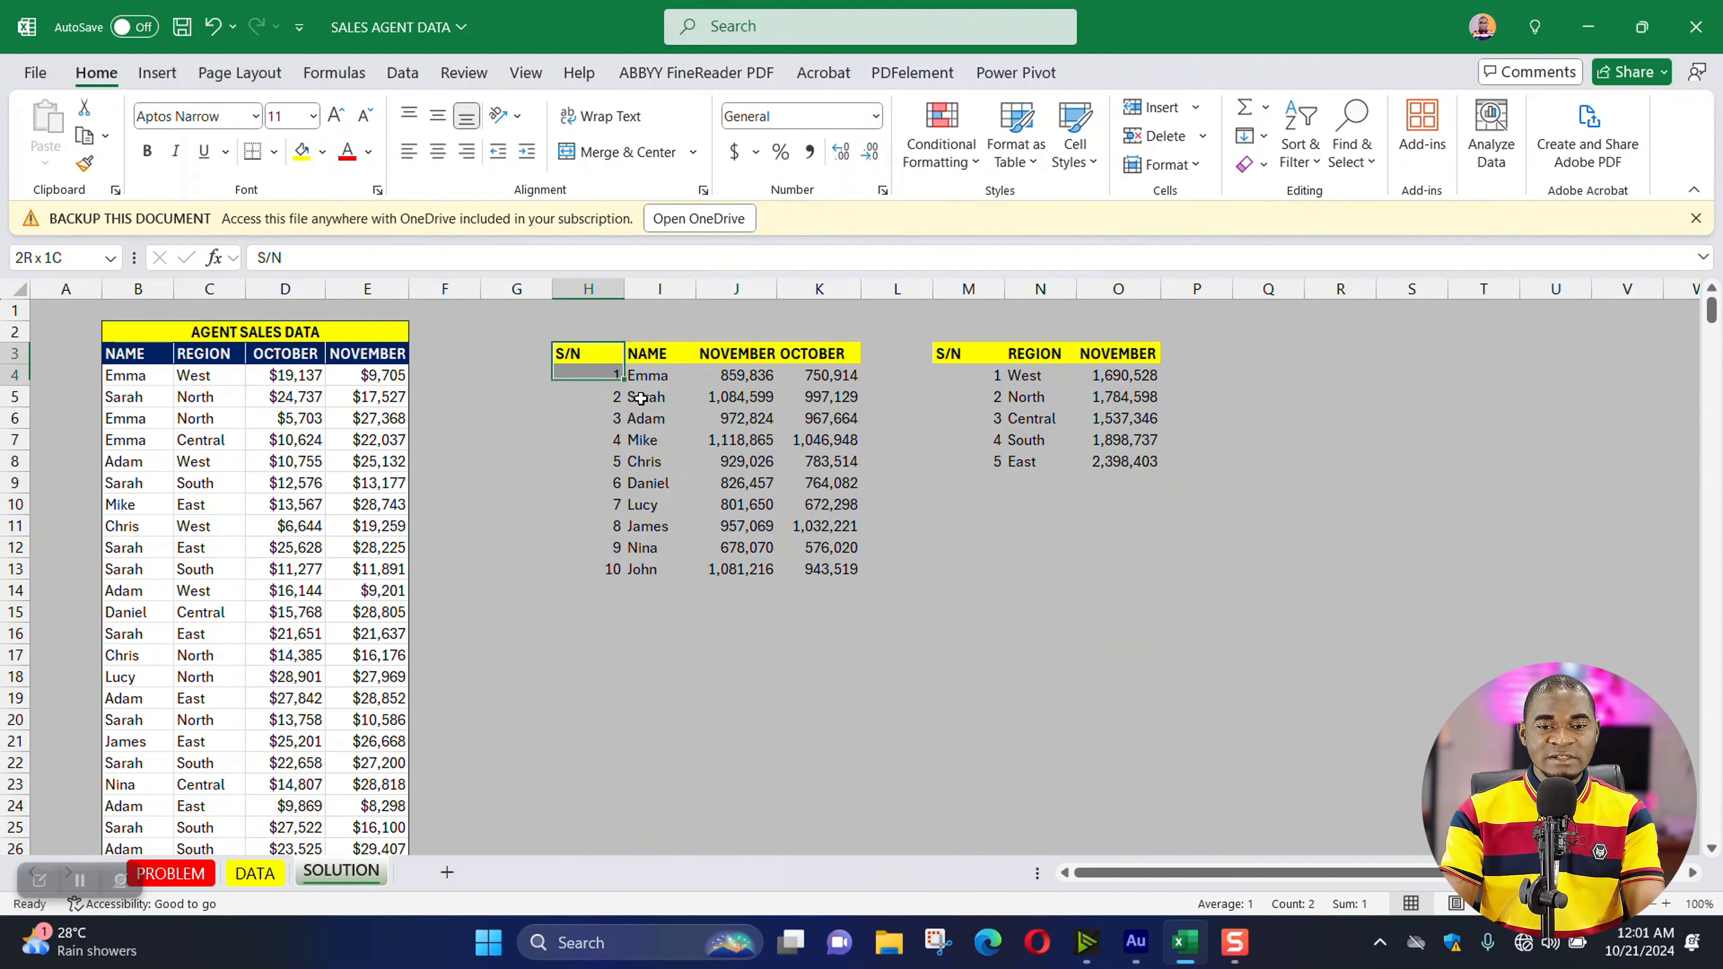
pyautogui.hotkey('ctrl', 'a')
pyautogui.moveTo(583, 369); pyautogui.dragTo(831, 569)
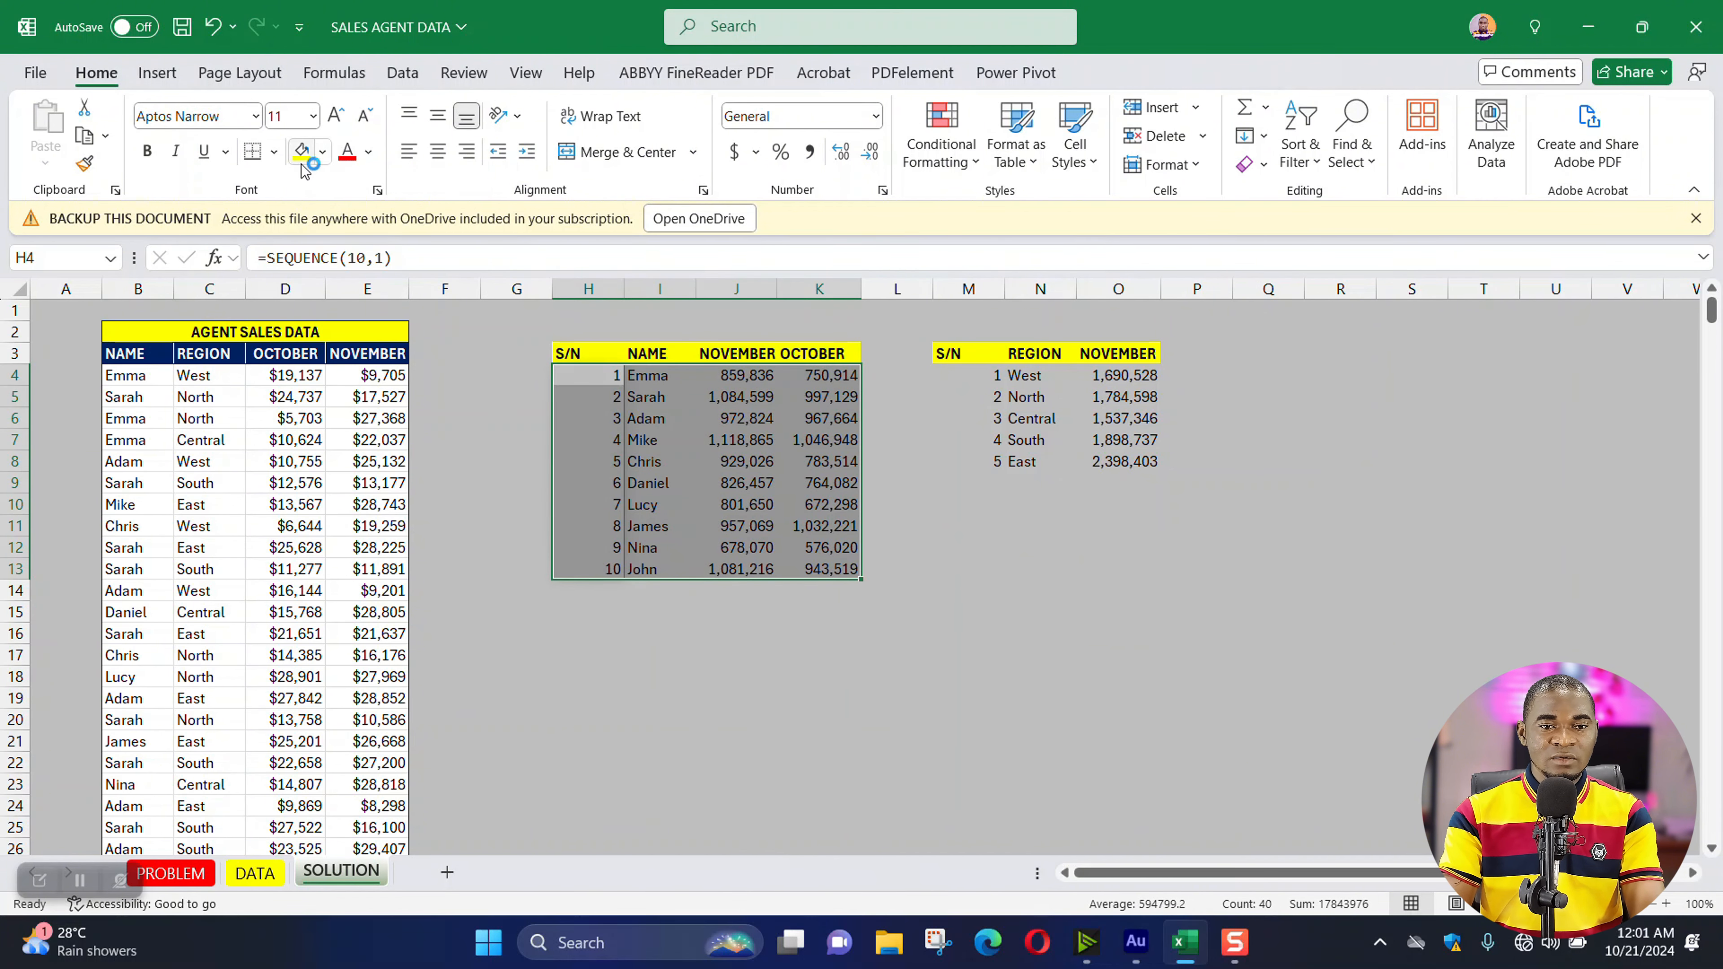
pyautogui.click(323, 152)
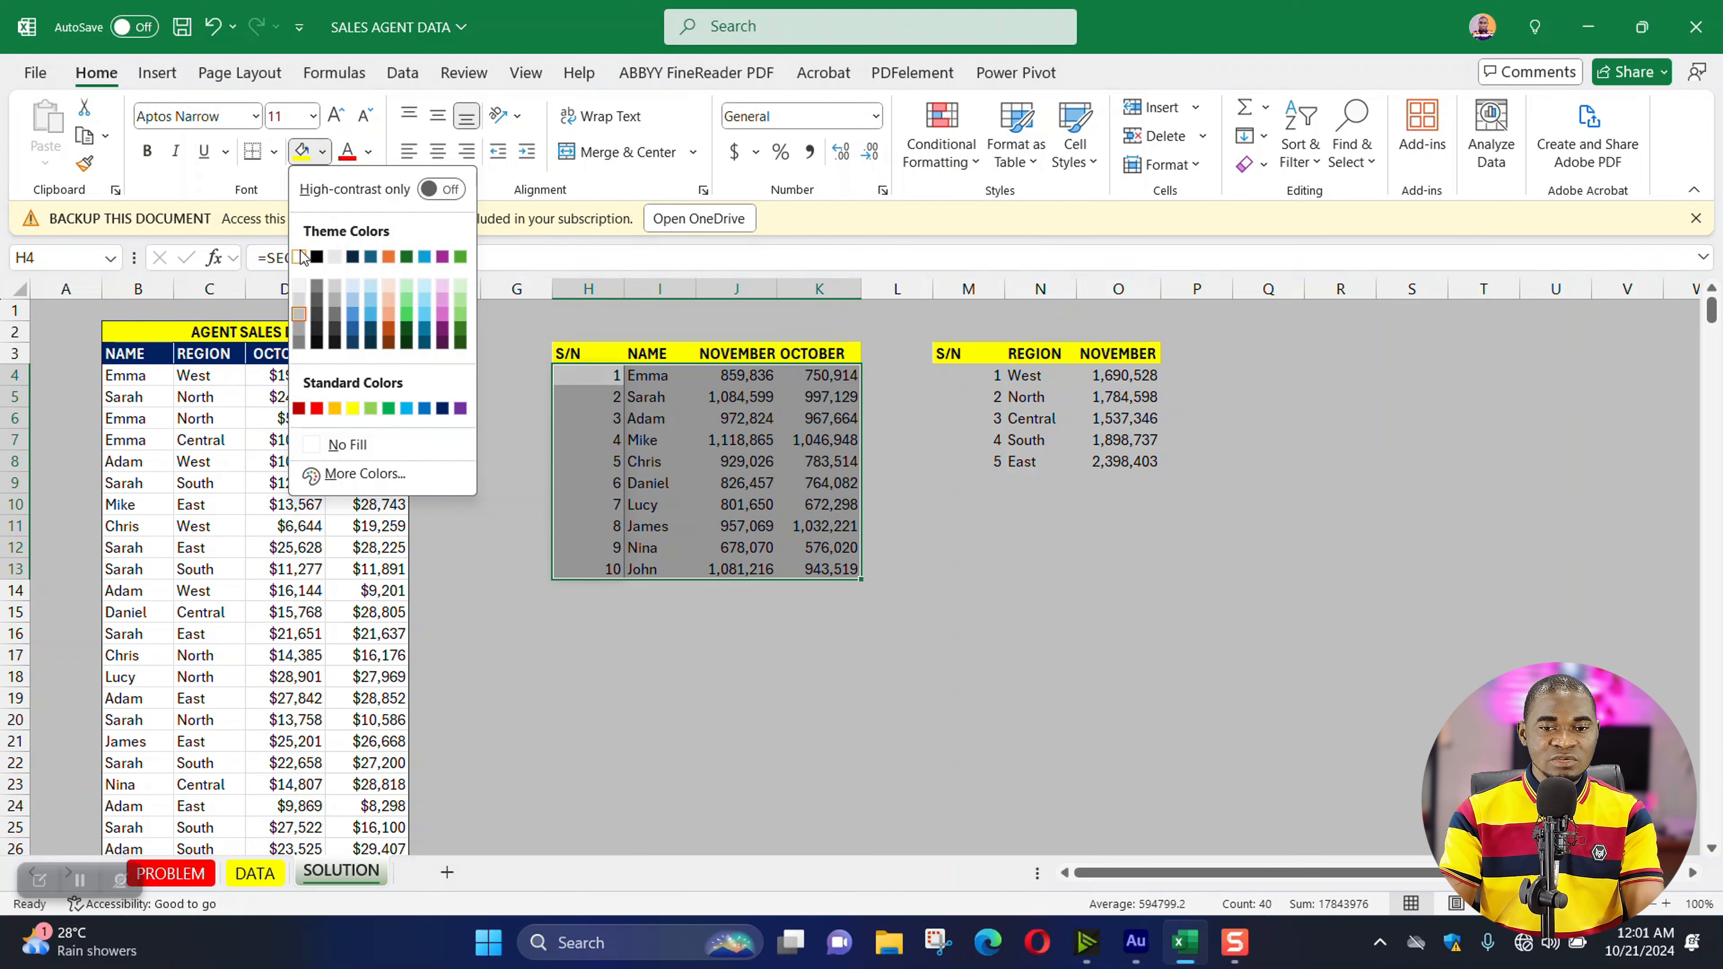
pyautogui.press('Escape')
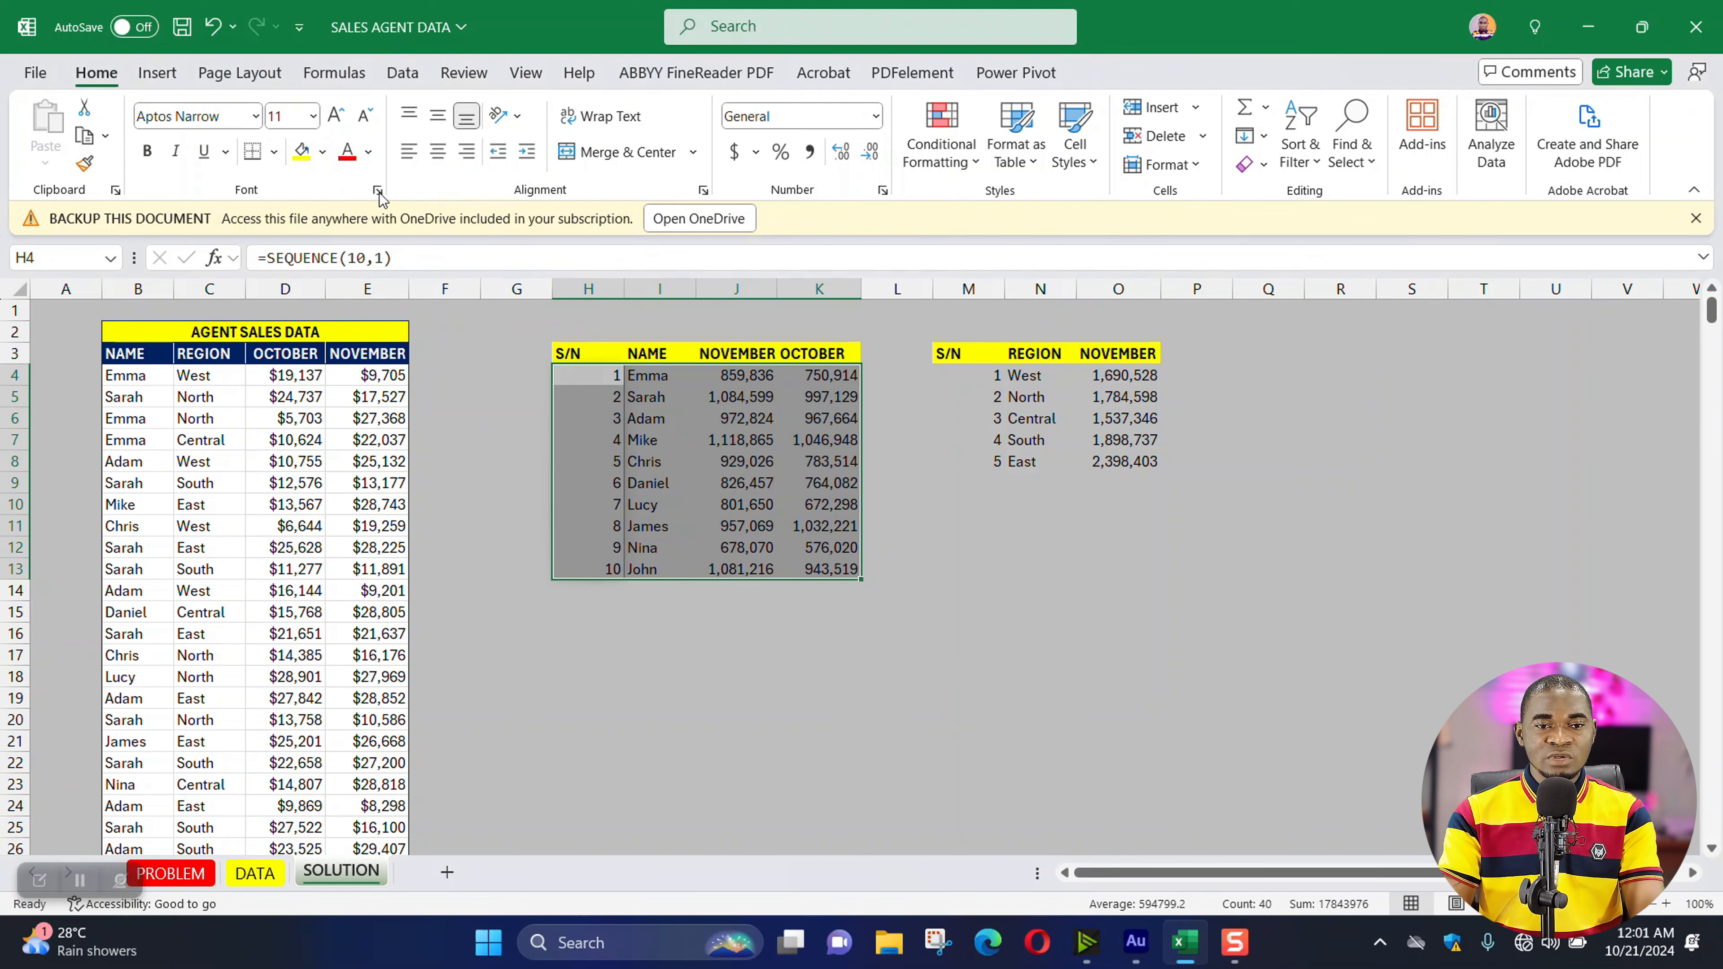
pyautogui.click(323, 152)
pyautogui.click(309, 253)
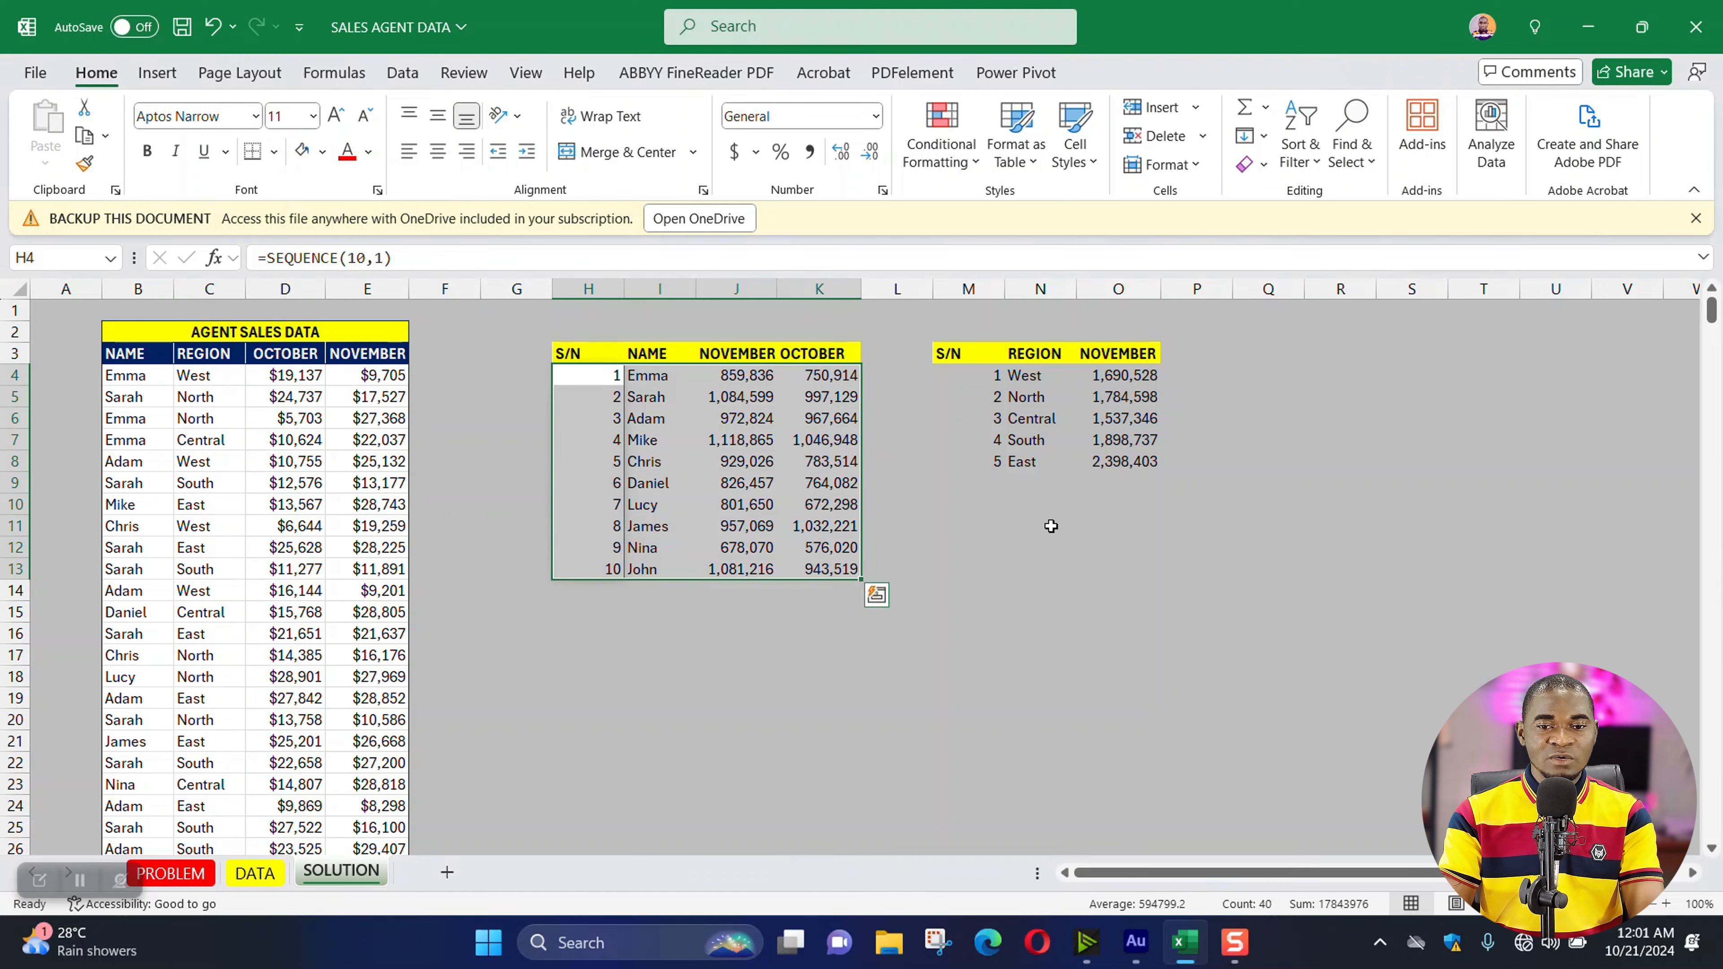
# - Apply the same white fill to the region table's data range M4:O8
pyautogui.click(1137, 577)
pyautogui.moveTo(984, 385); pyautogui.dragTo(1153, 465)
pyautogui.click(302, 150)
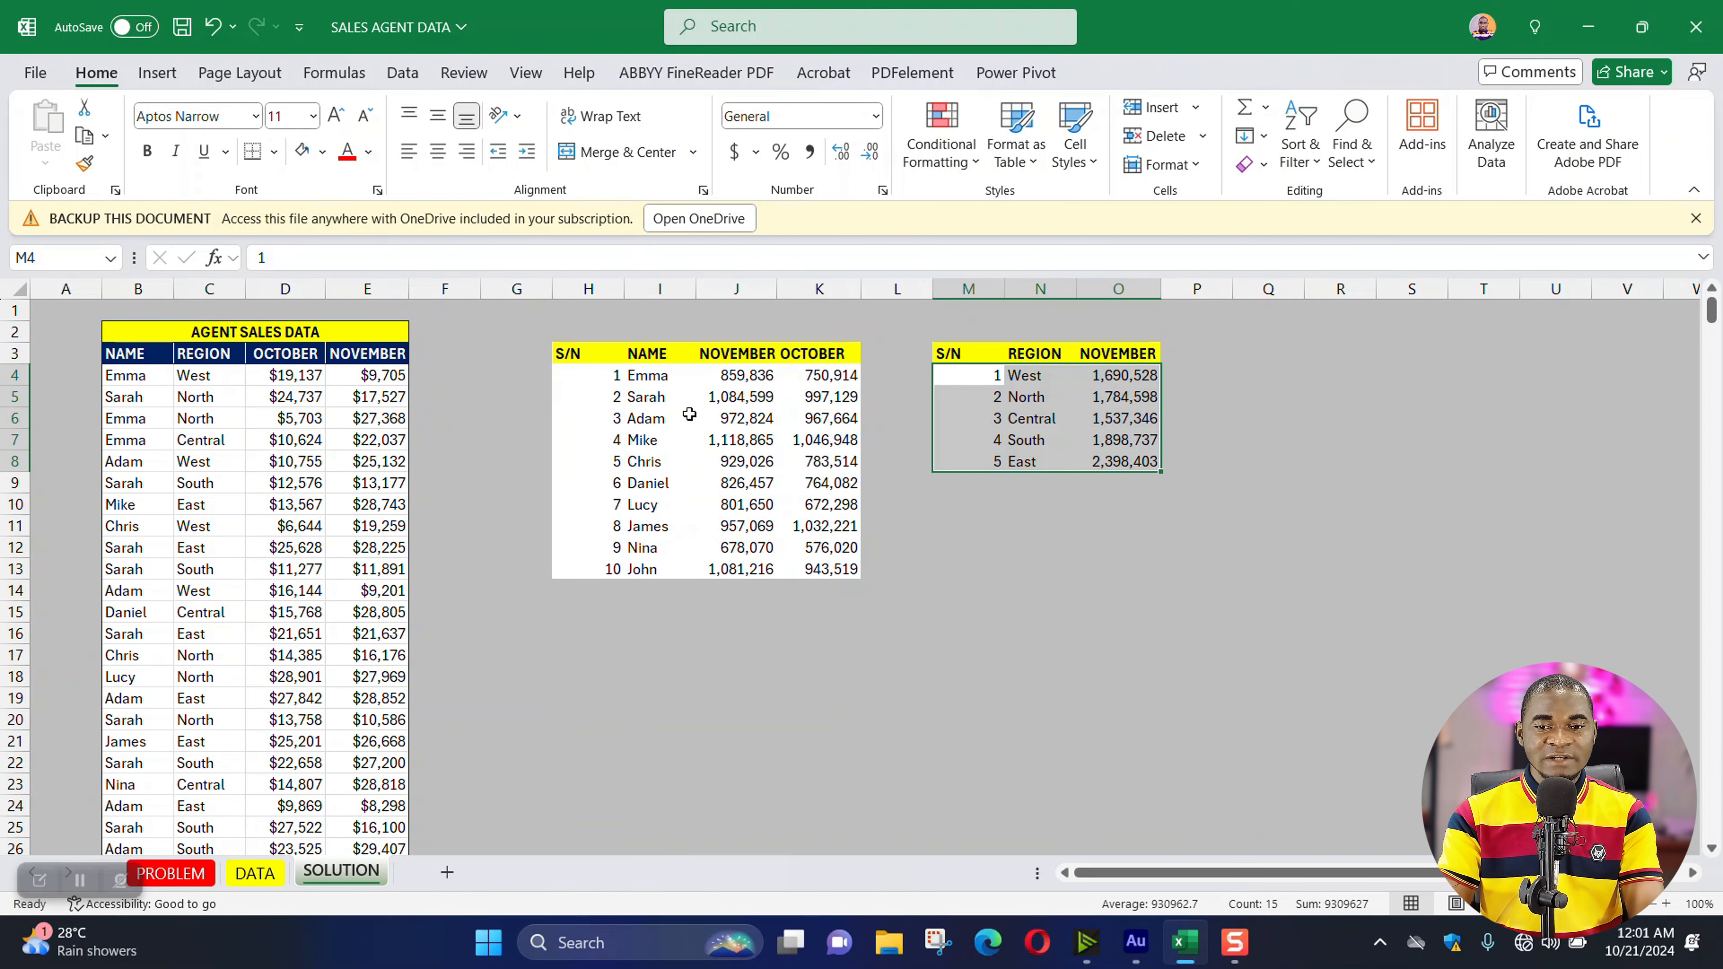
pyautogui.click(1092, 651)
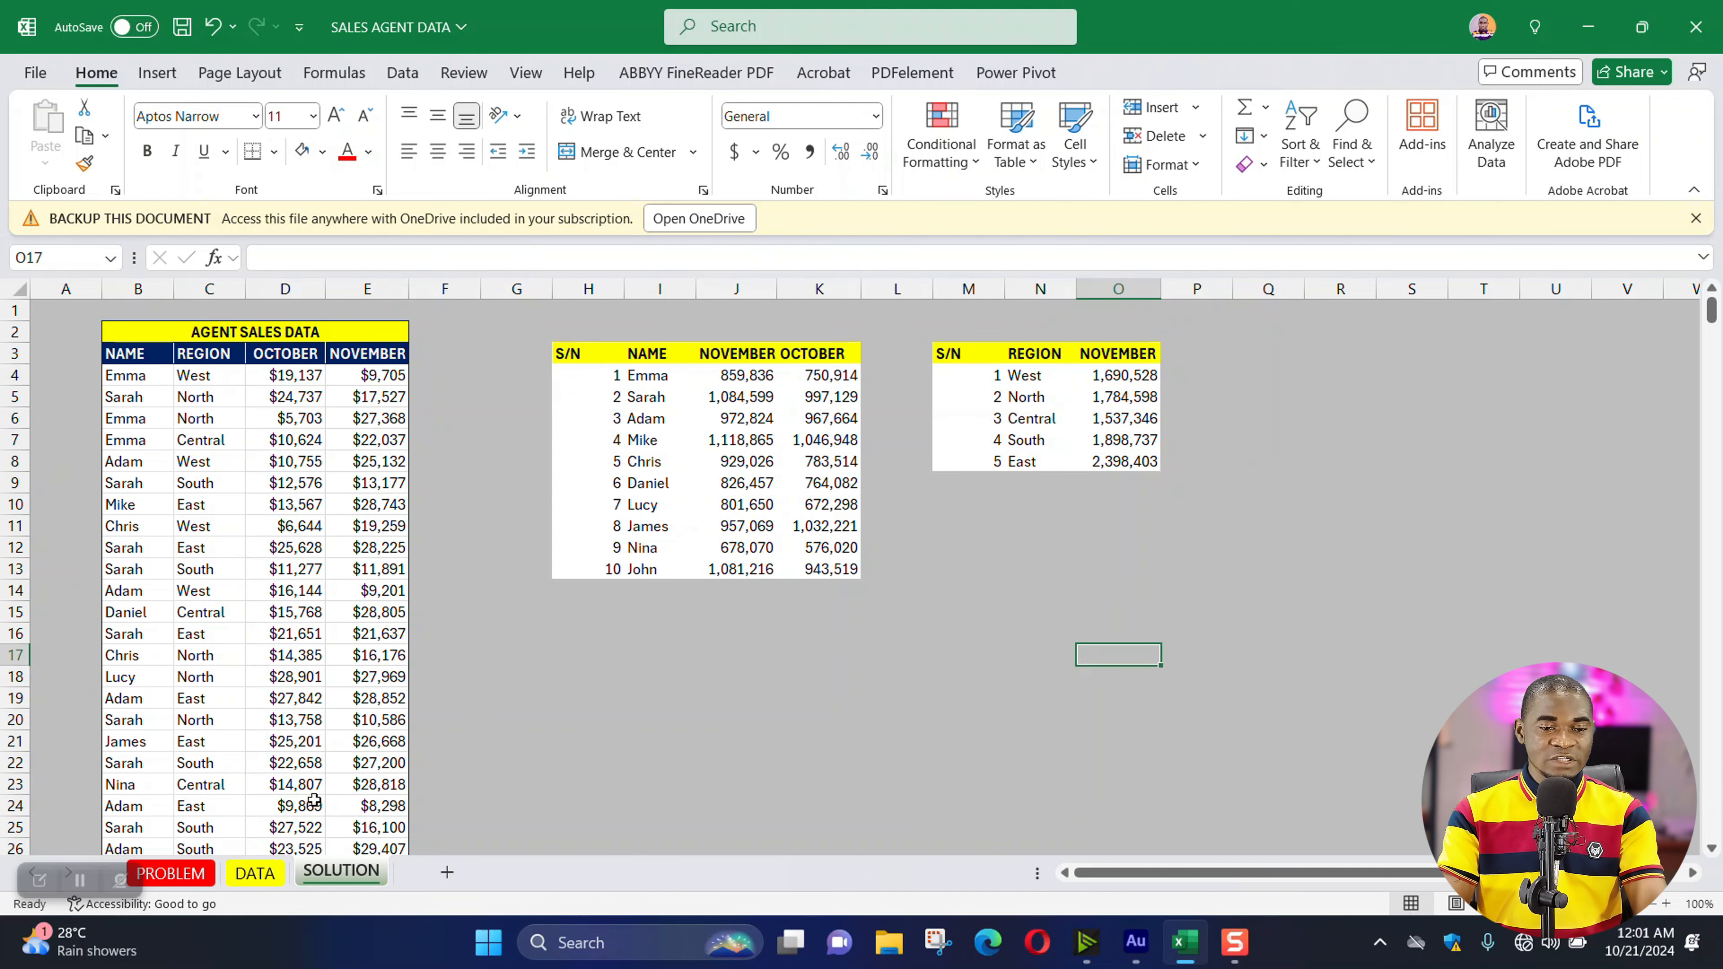
# - Copy the region table's header row M3:O3 on the SOLUTION sheet to R3
pyautogui.click(170, 874)
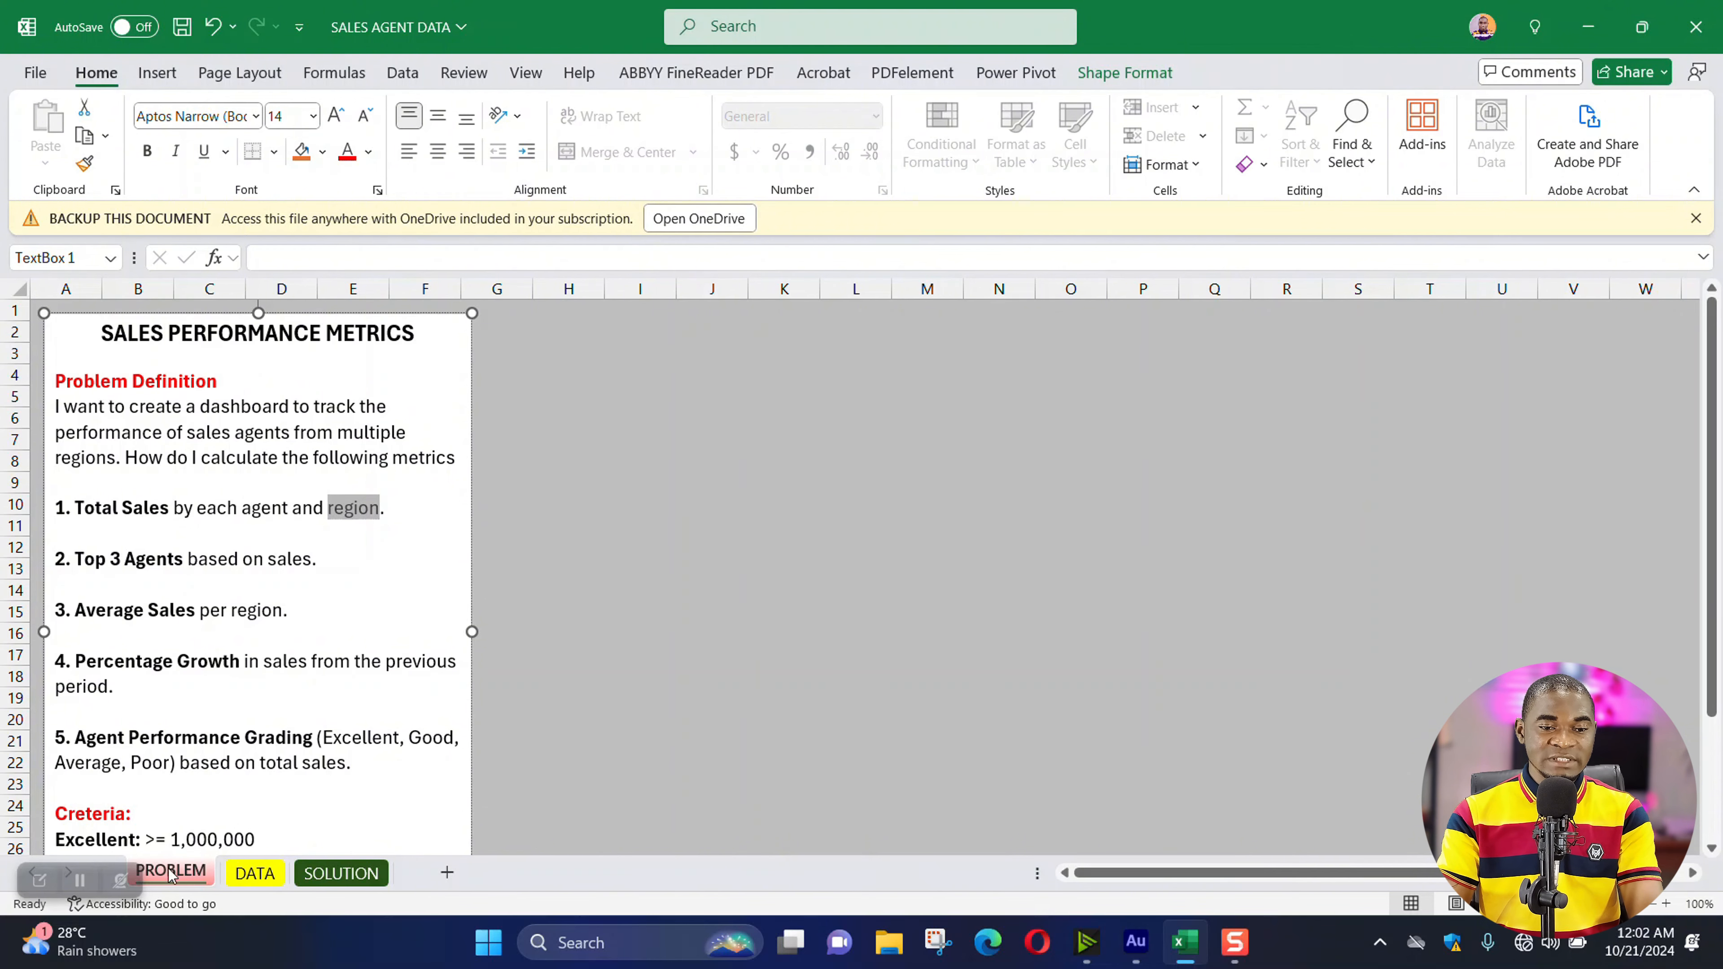
pyautogui.click(341, 873)
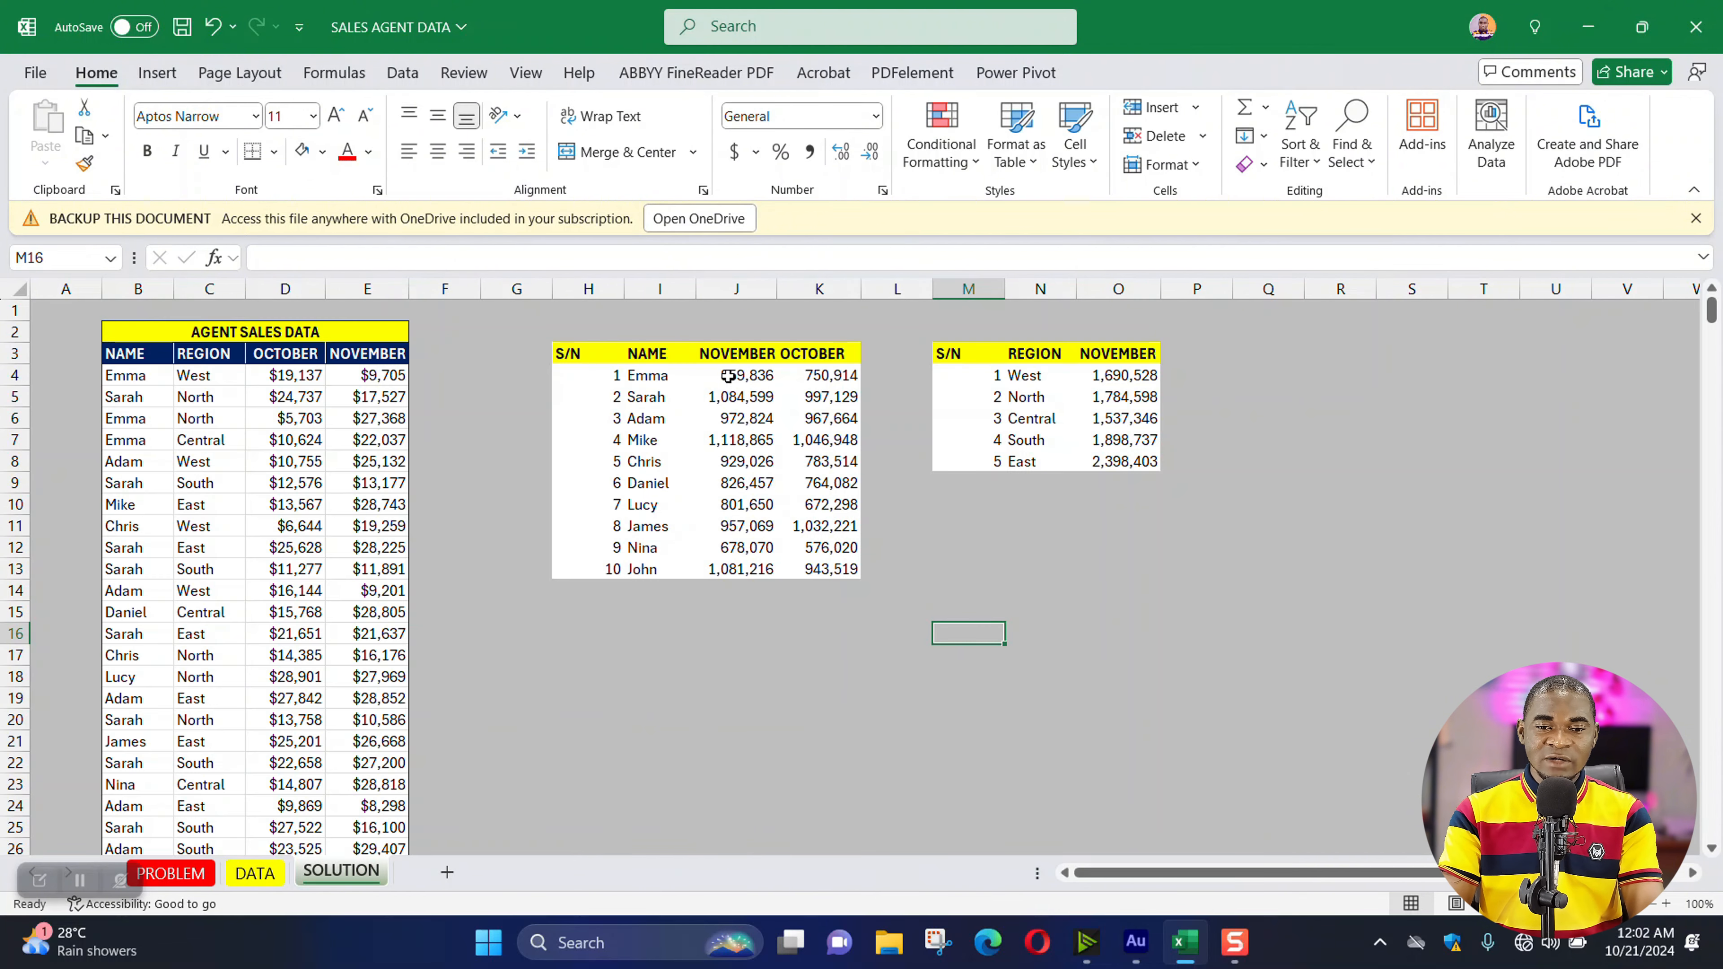
pyautogui.moveTo(728, 376); pyautogui.dragTo(715, 543)
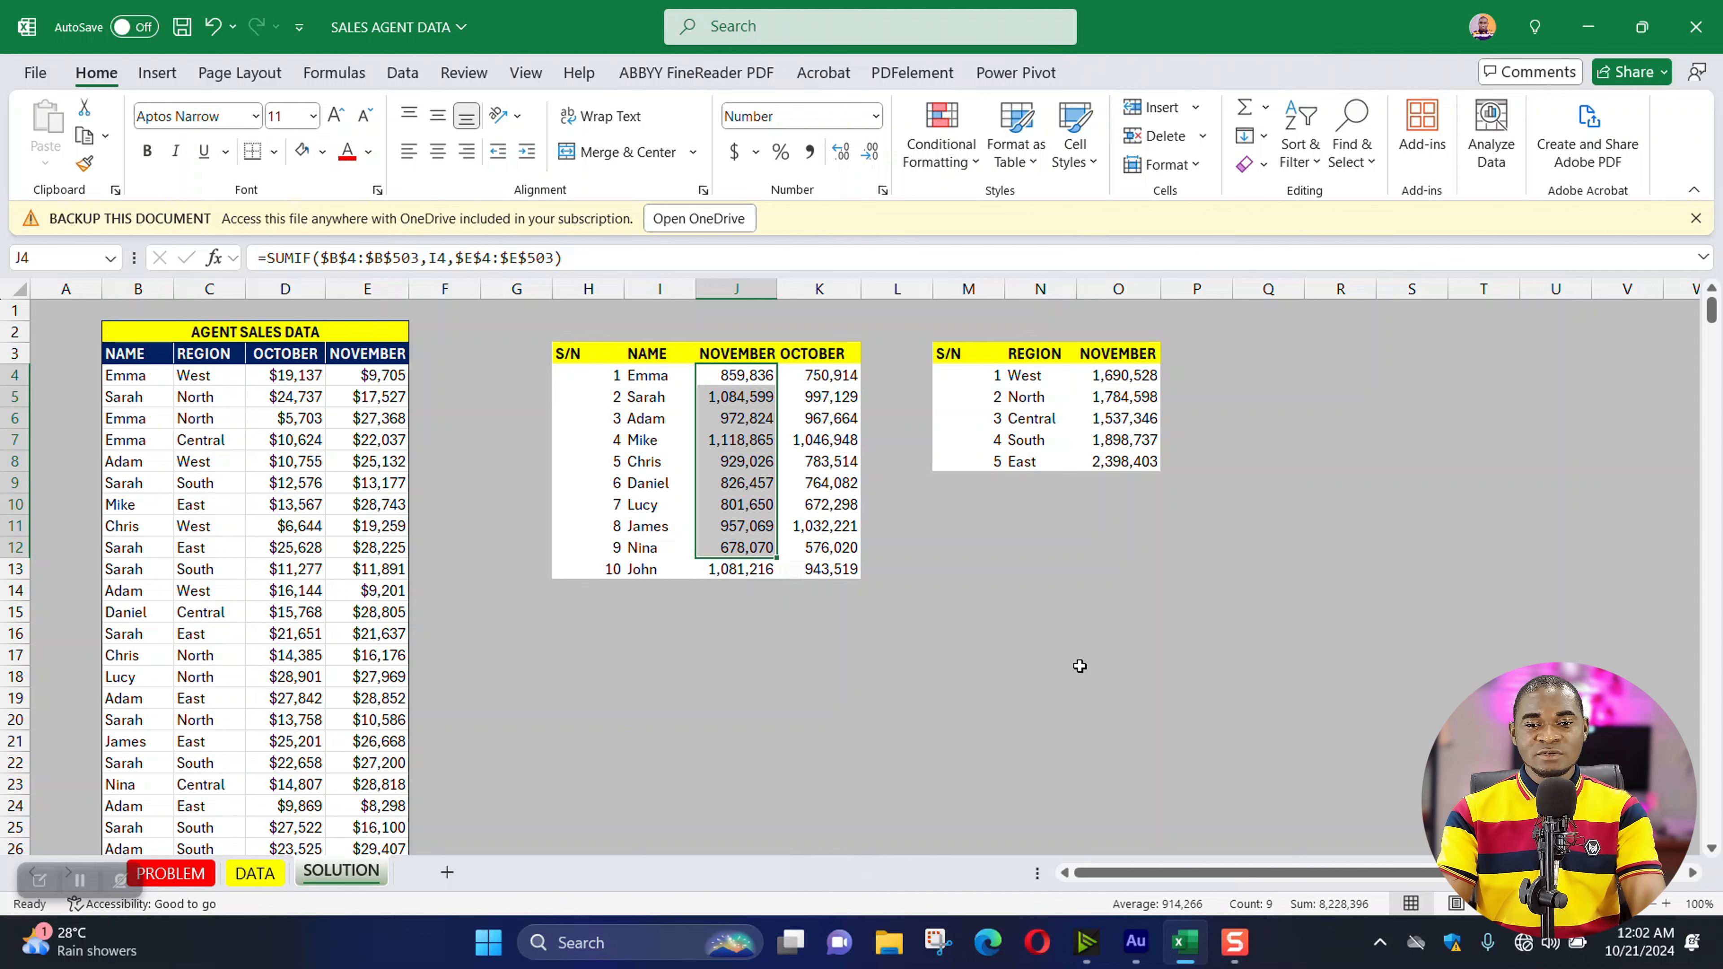
pyautogui.moveTo(946, 353); pyautogui.dragTo(1114, 349)
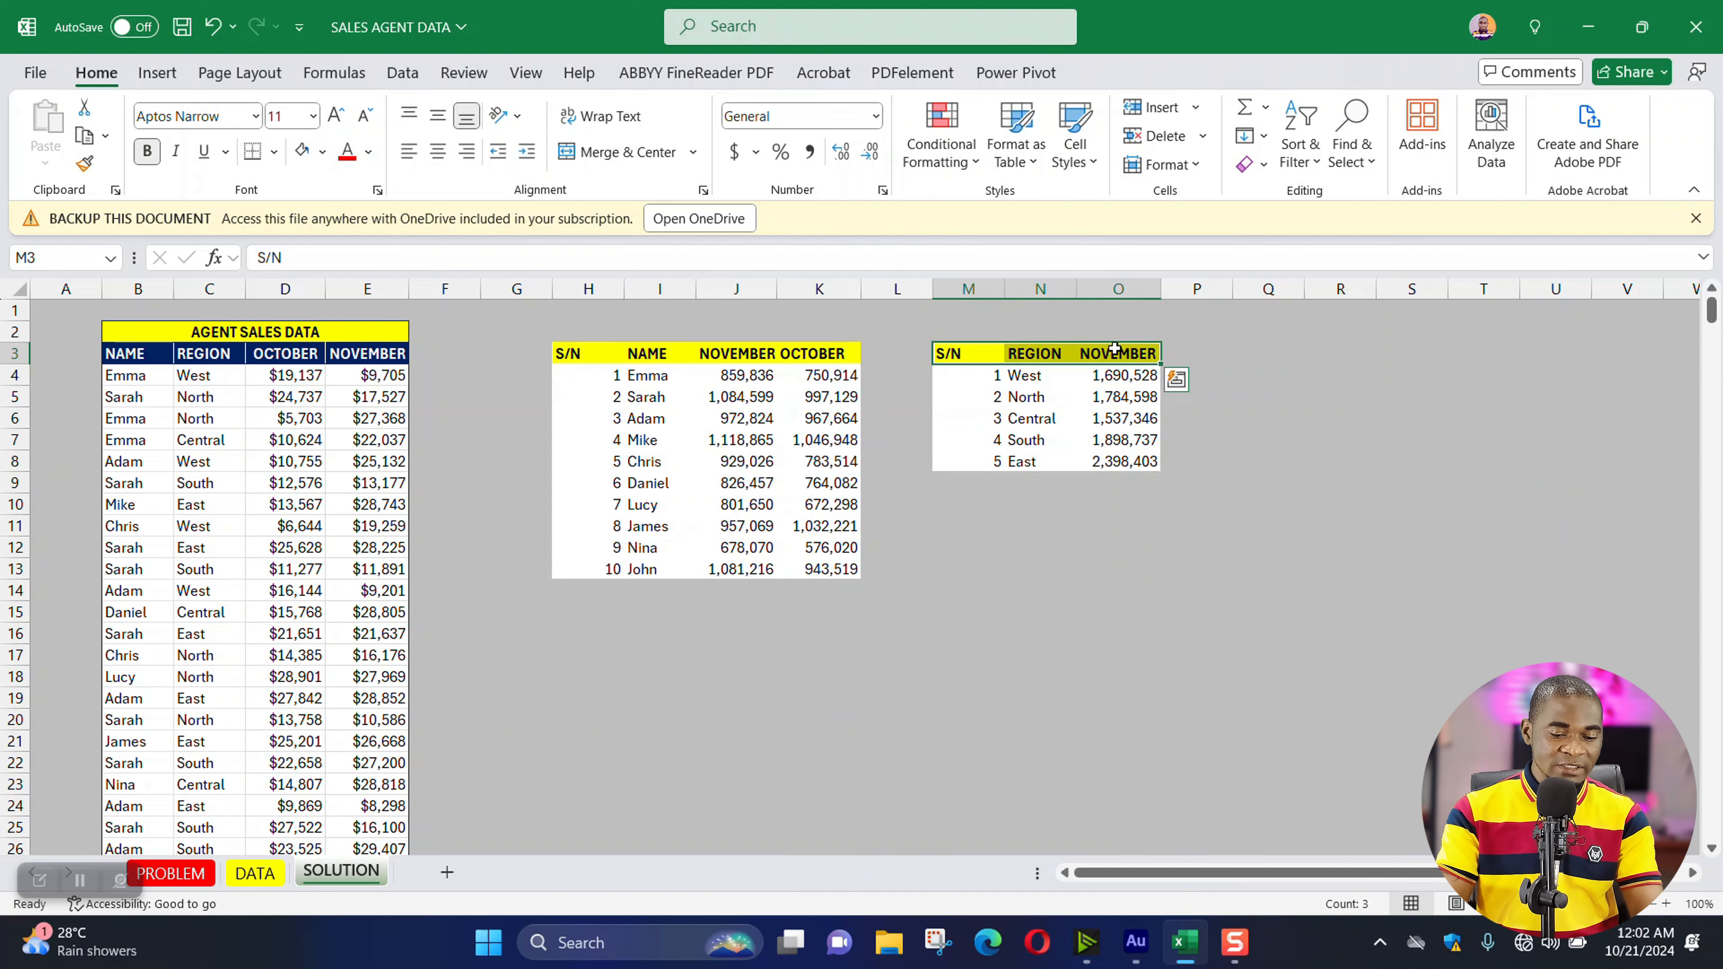
pyautogui.hotkey('ctrl', 'c')
pyautogui.click(1312, 353)
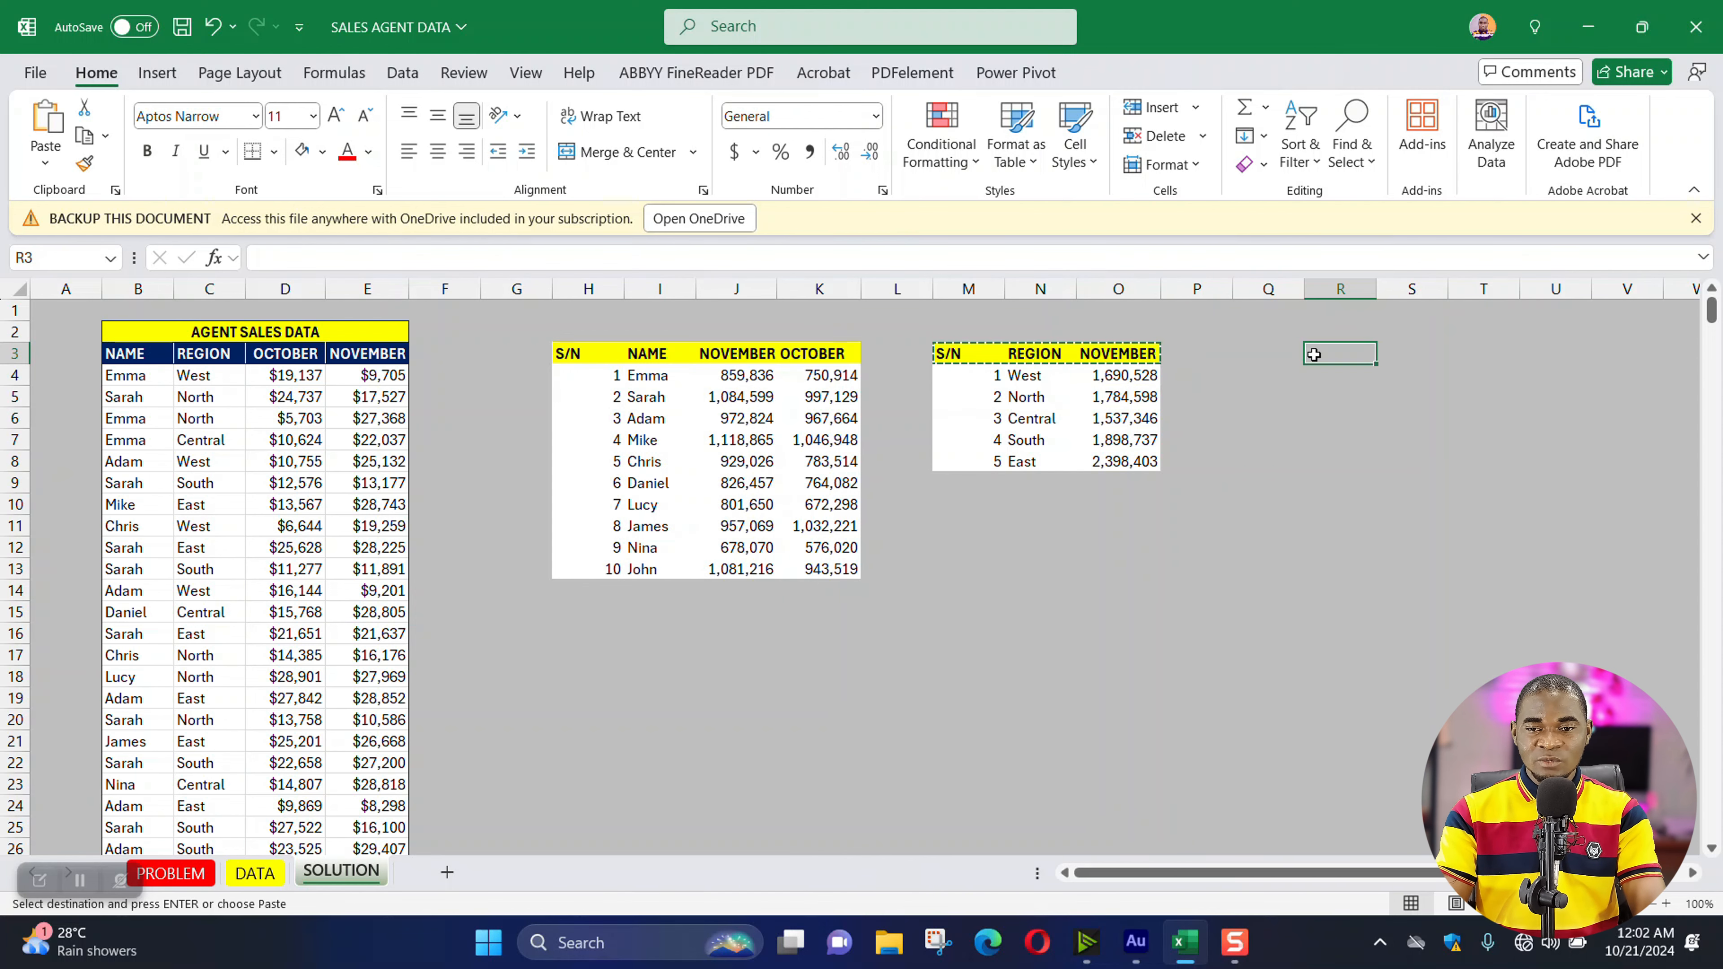
pyautogui.hotkey('ctrl', 'v')
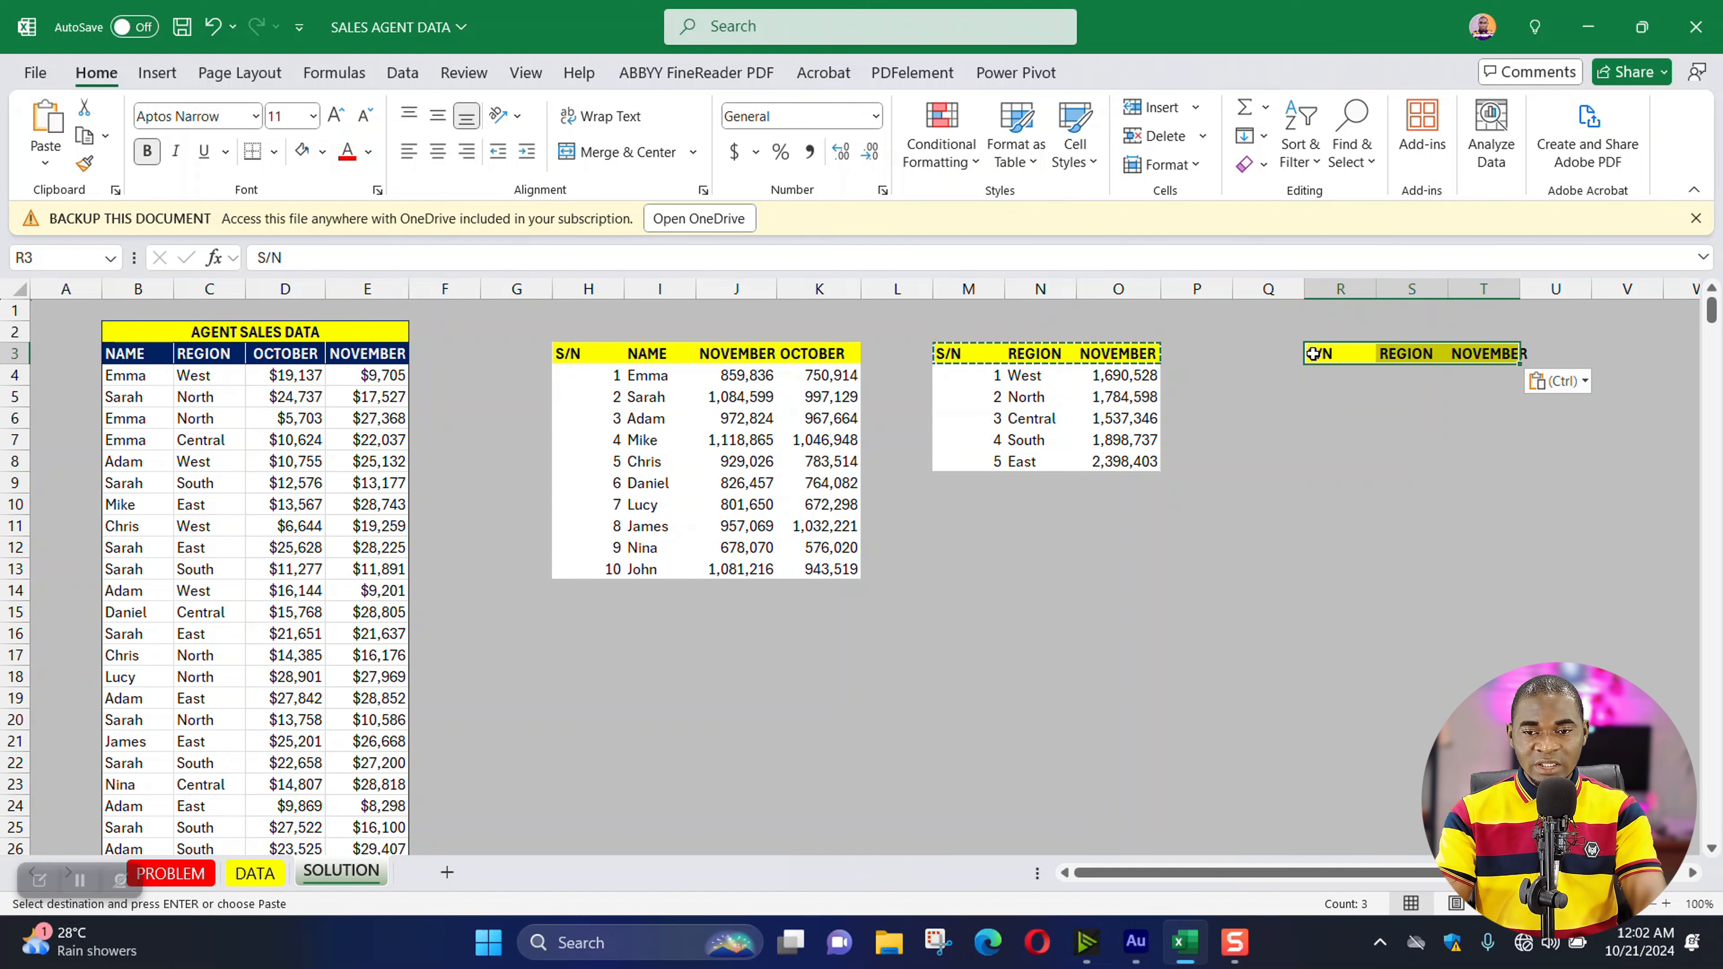
# - Change the copied headers to AGENTS in S3 and SALES (N) in T3
pyautogui.click(1394, 351)
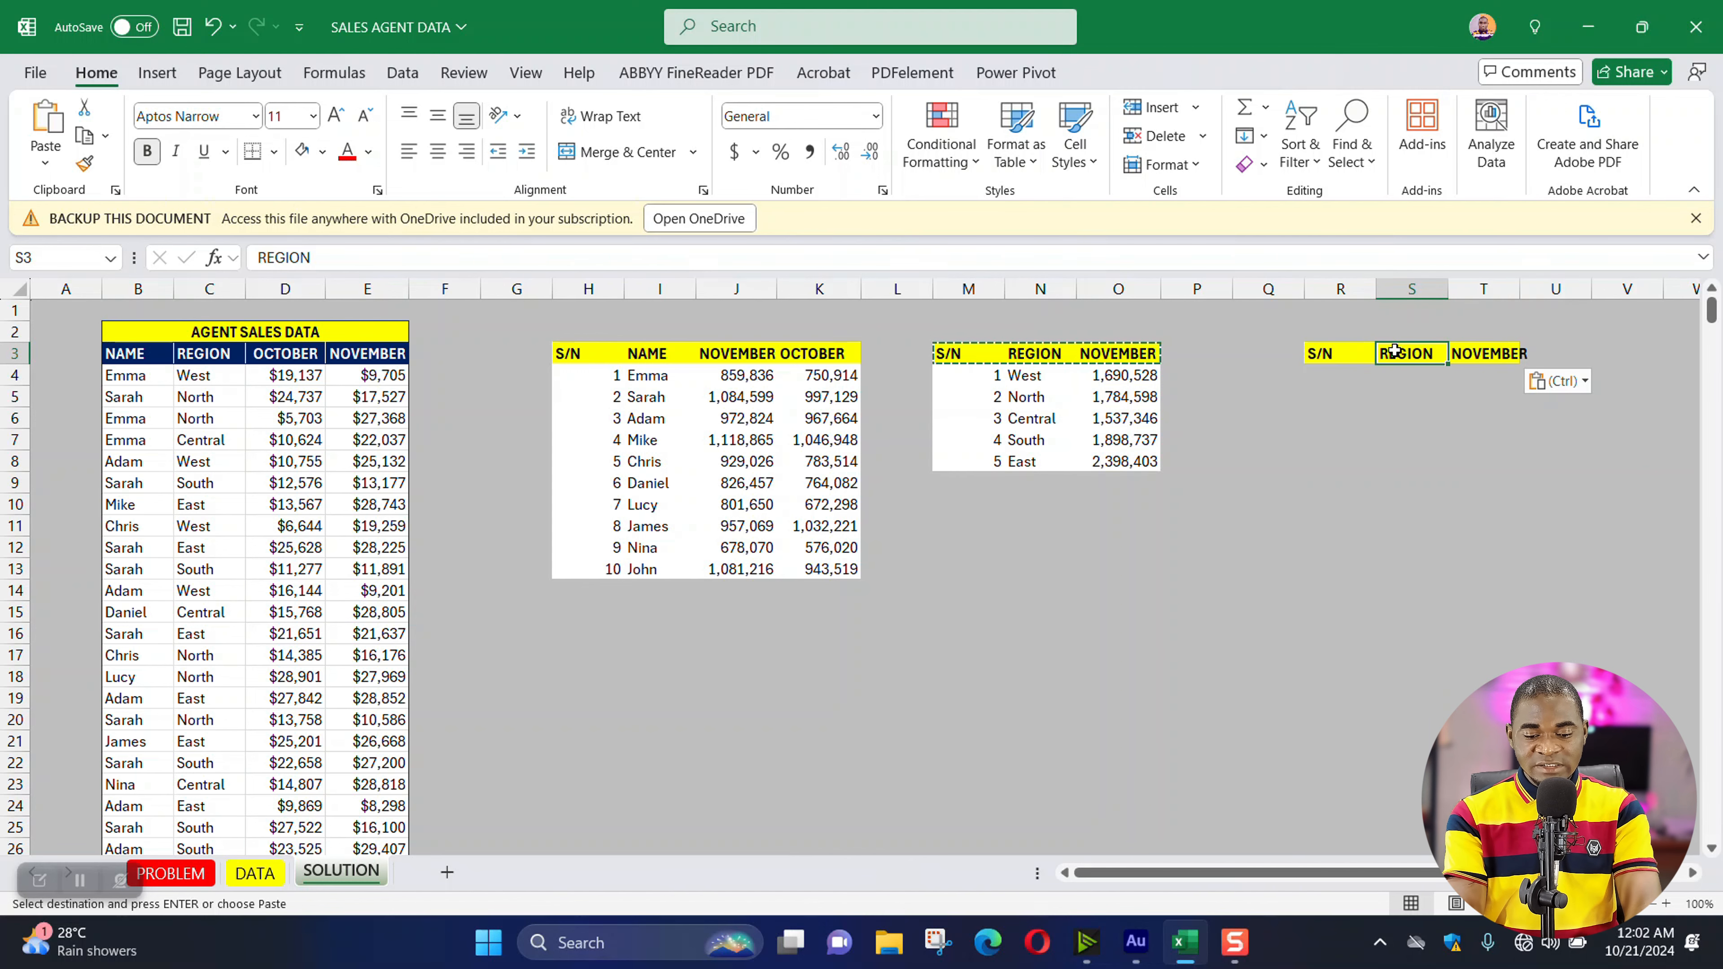
pyautogui.write('AGENTS')
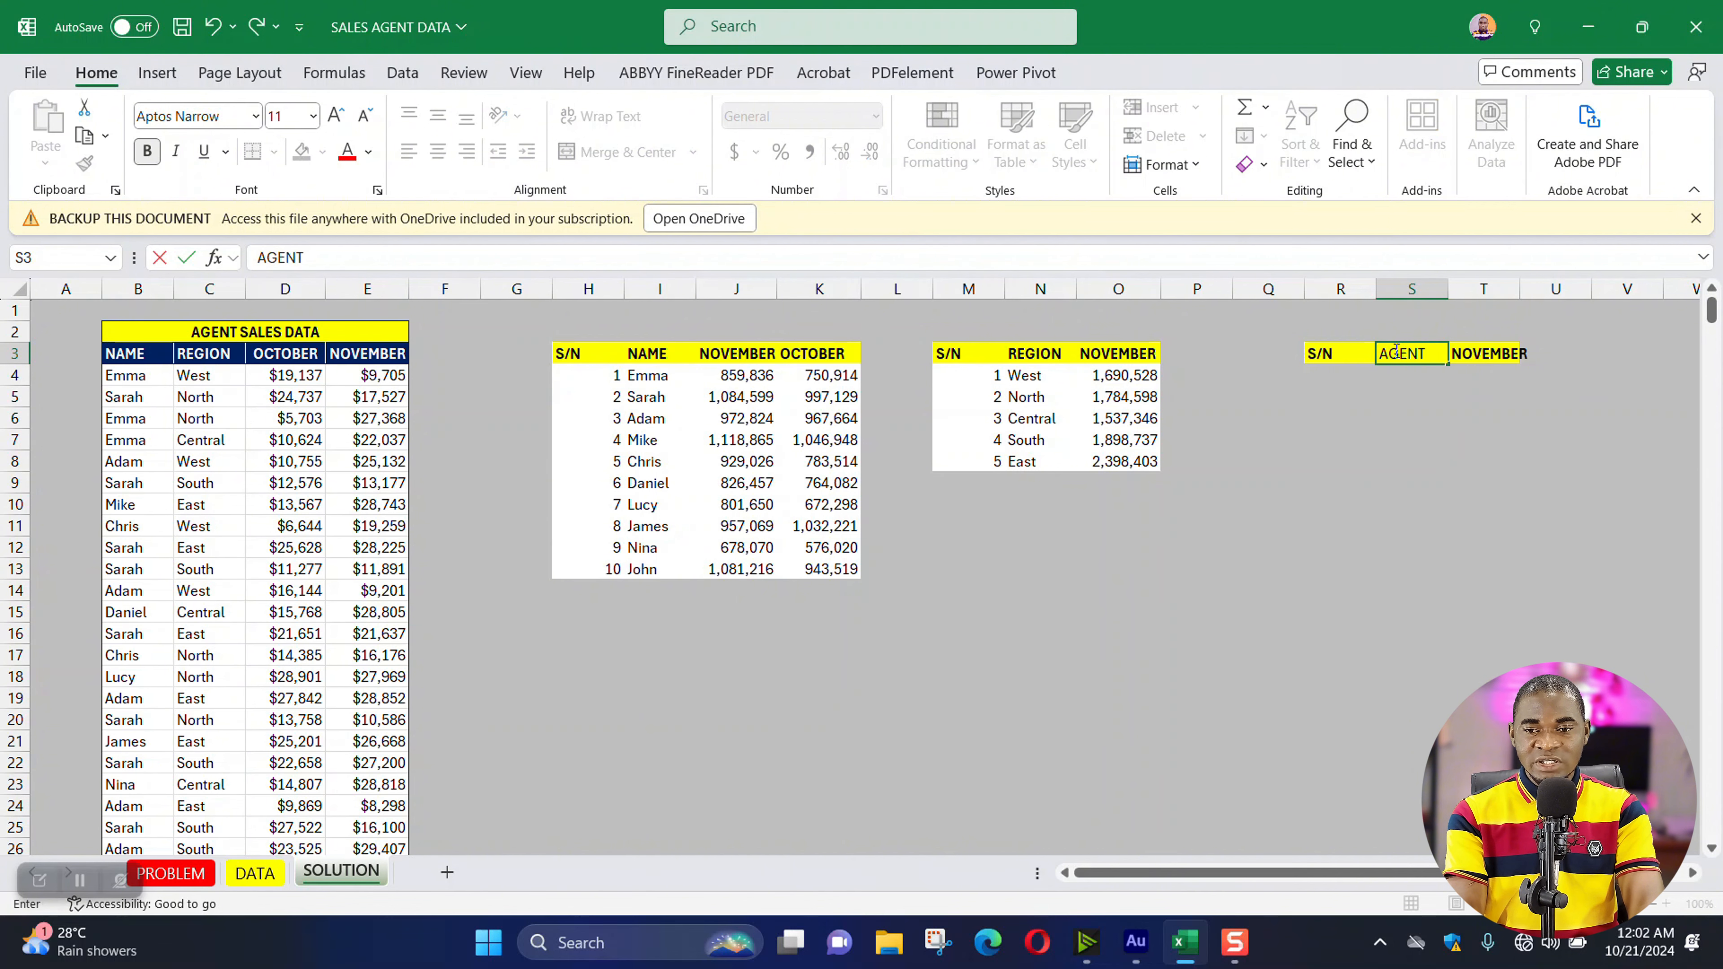
pyautogui.press('Tab')
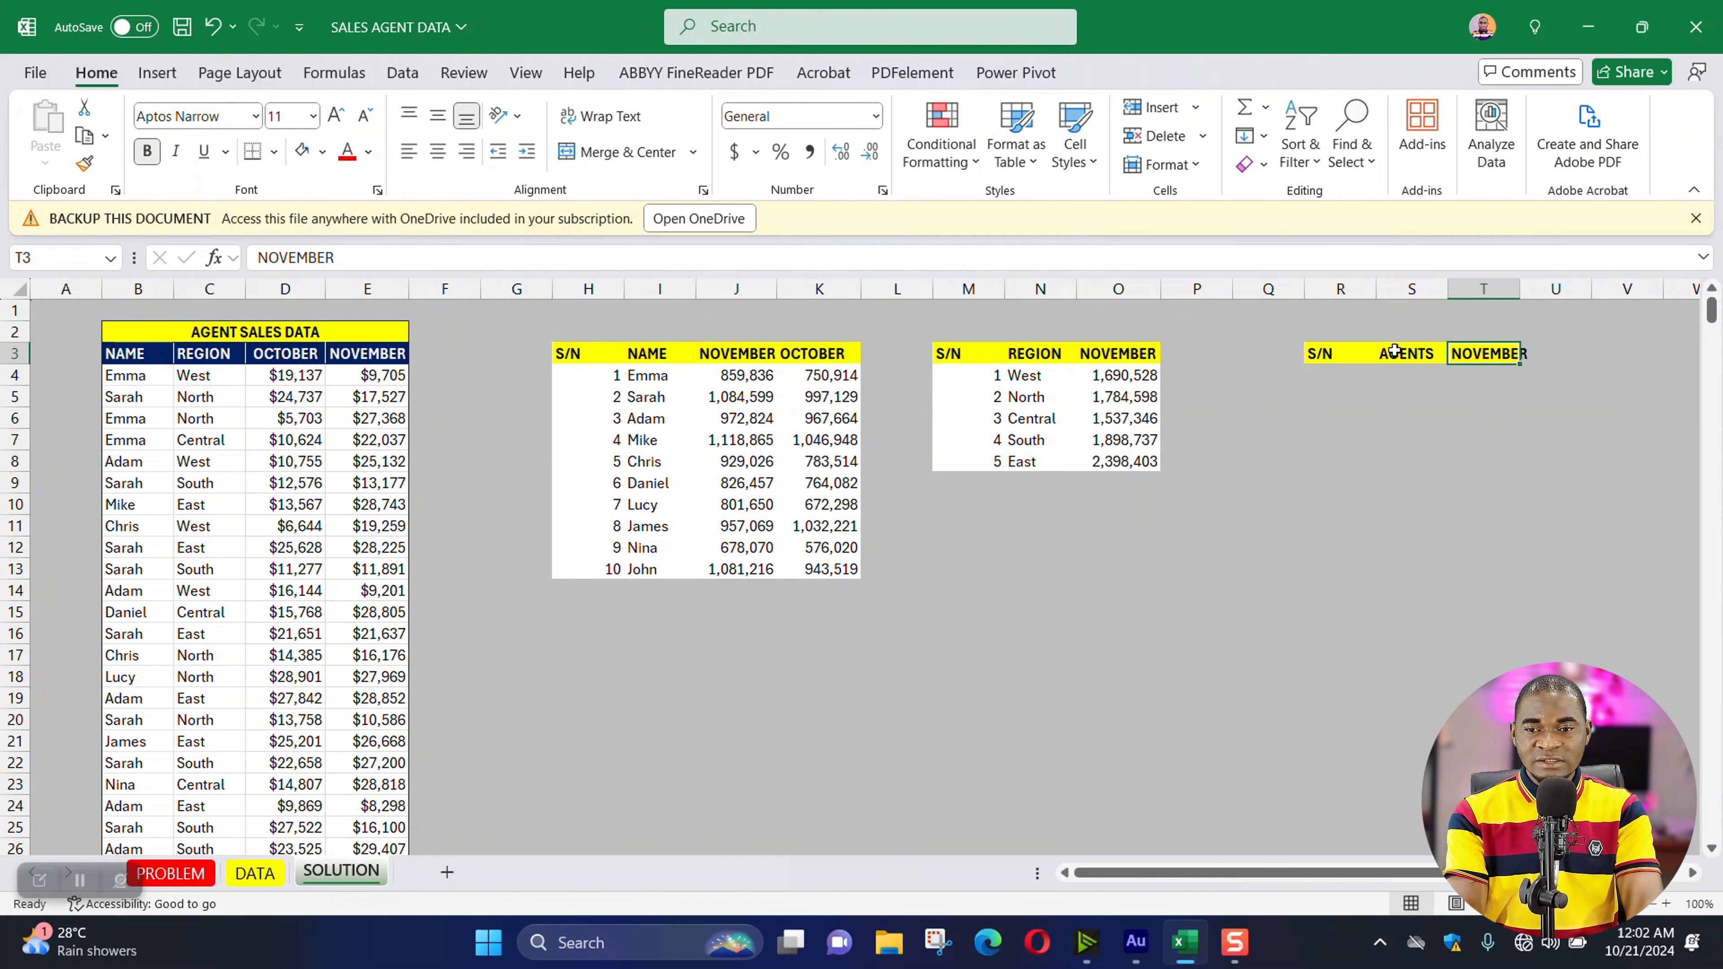
pyautogui.write('SALES (N')
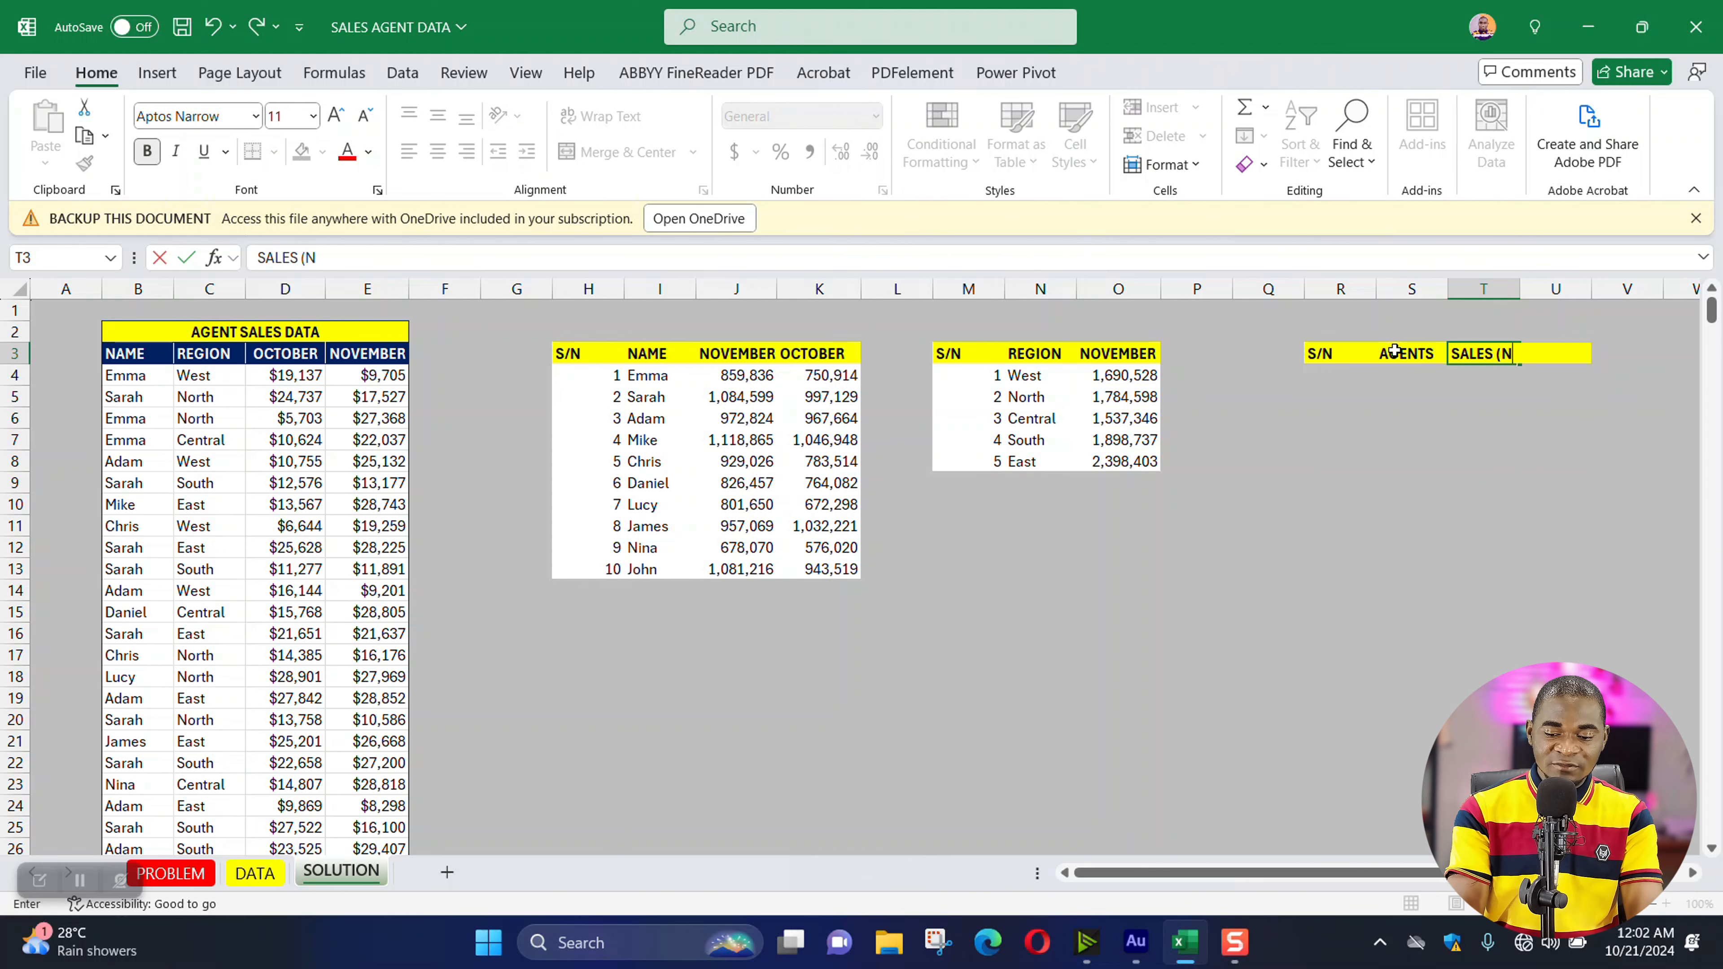
pyautogui.press('Return')
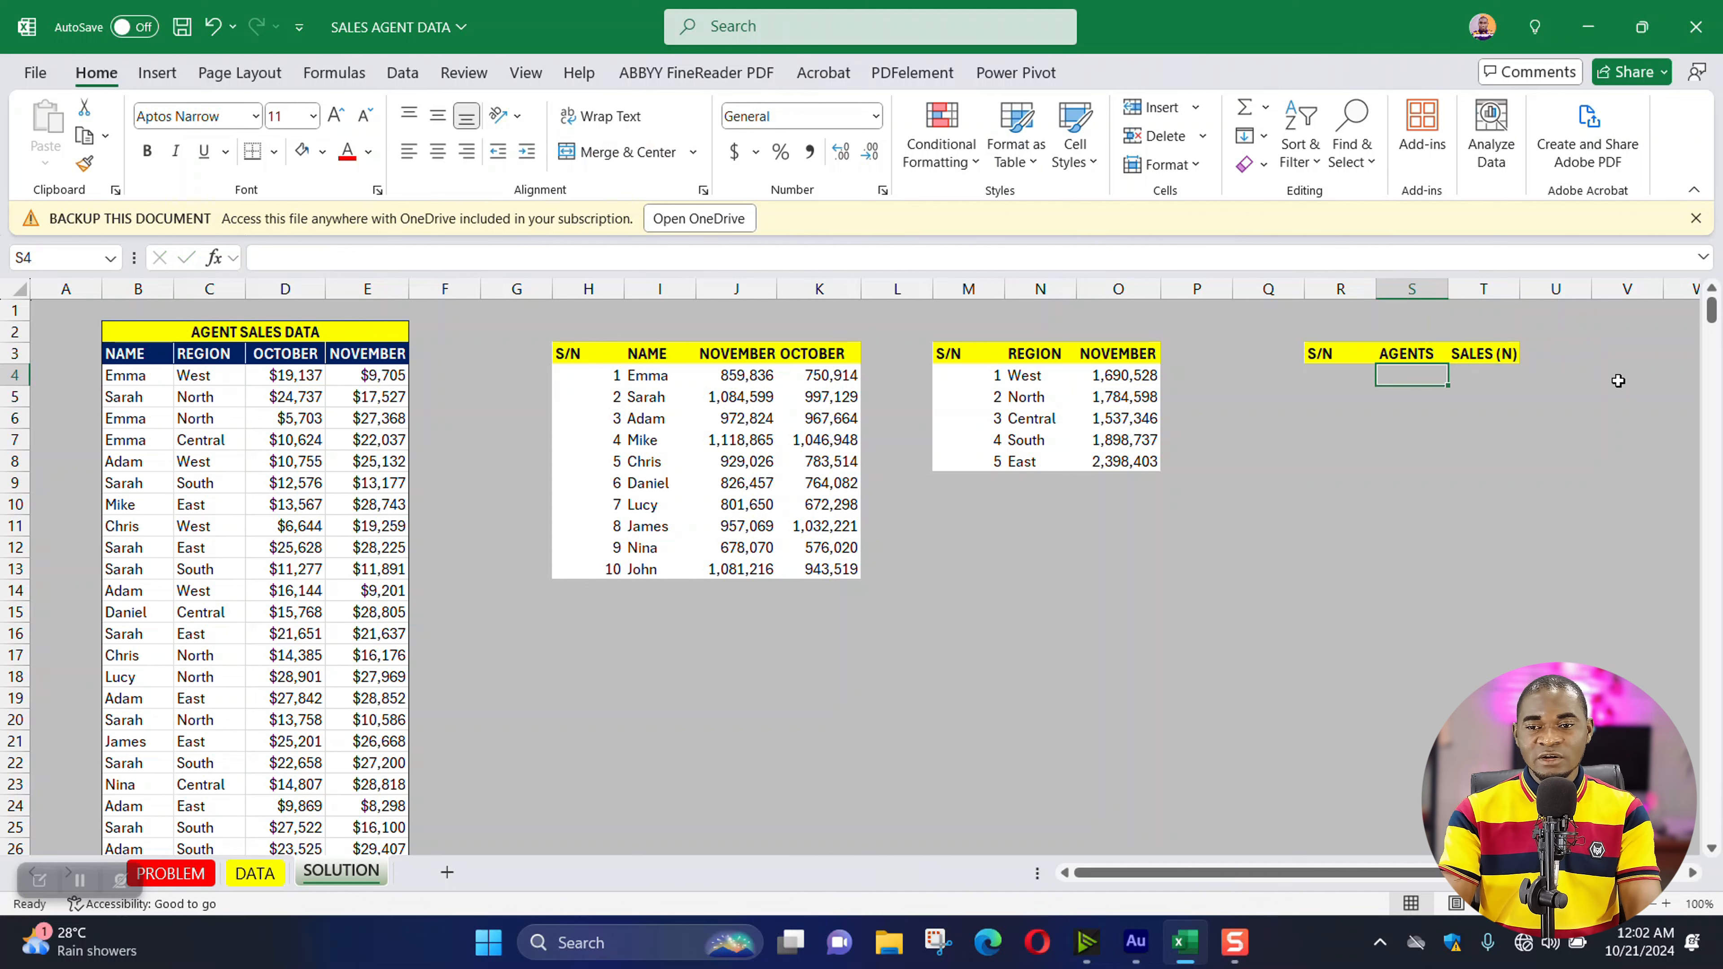
# - Enter the serial numbers 1, 2 and 3 in R4, R5 and R6
pyautogui.click(1318, 377)
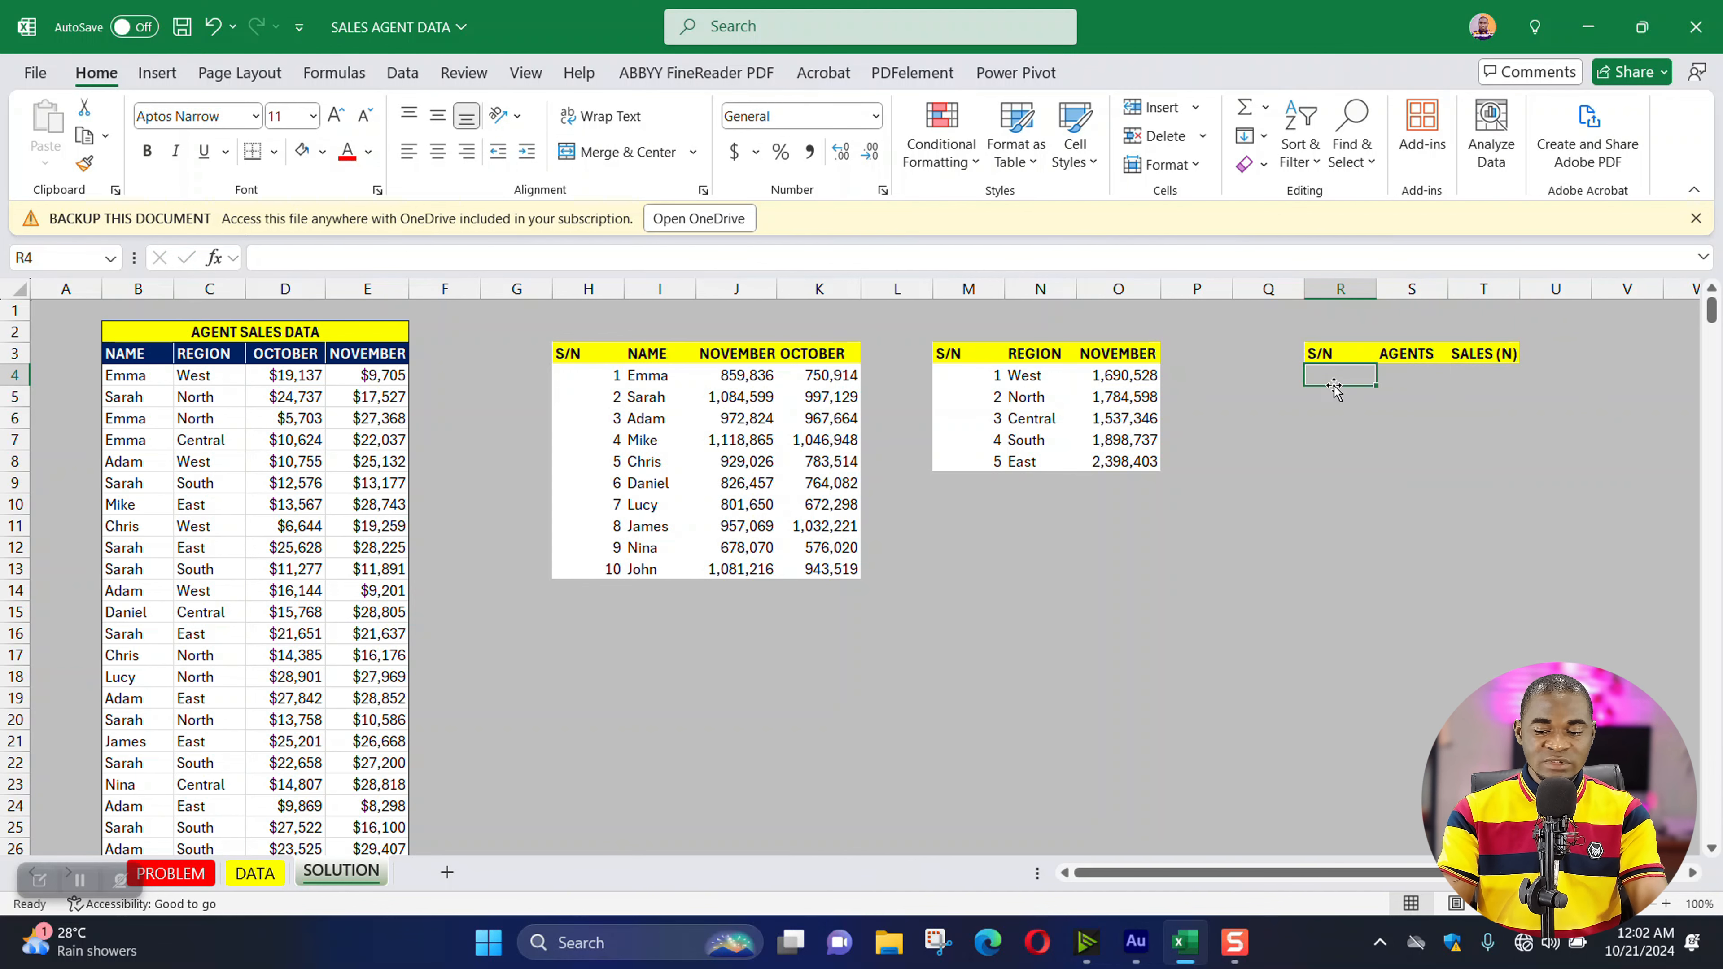
pyautogui.write('1')
pyautogui.press('Return')
pyautogui.write('2')
pyautogui.press('Return')
pyautogui.write('3')
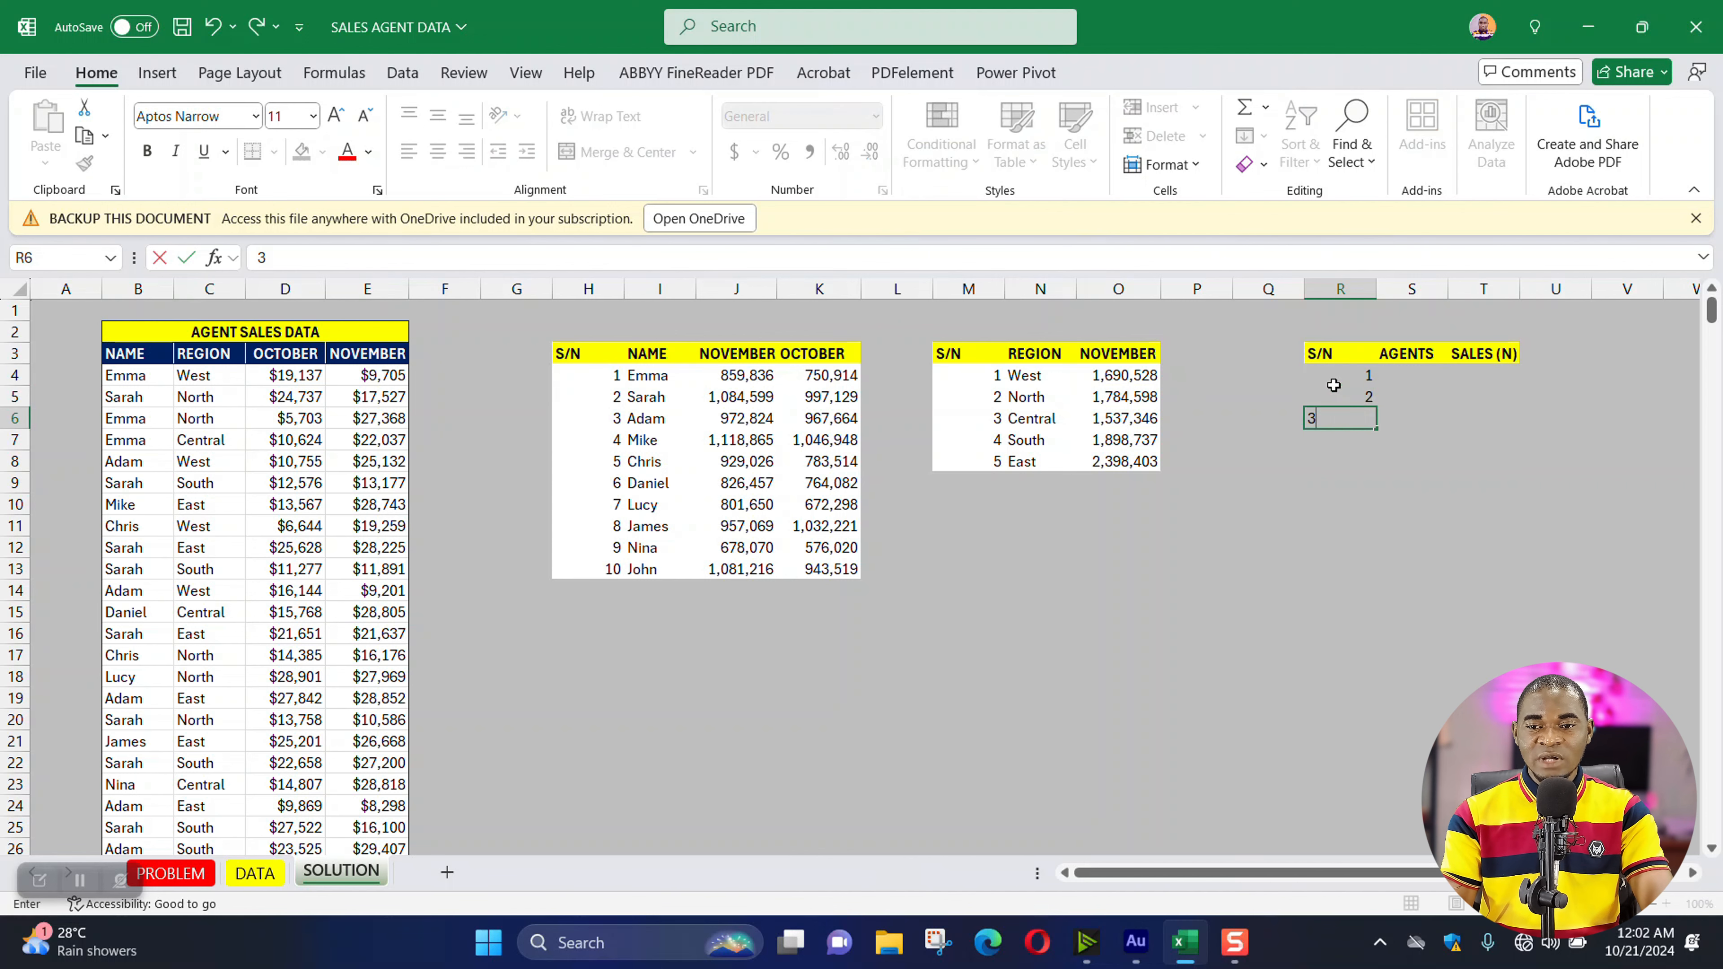
pyautogui.press('Return')
# - Fill R4:T6 with white and left-align its cells
pyautogui.moveTo(1314, 386); pyautogui.dragTo(1493, 423)
pyautogui.click(302, 151)
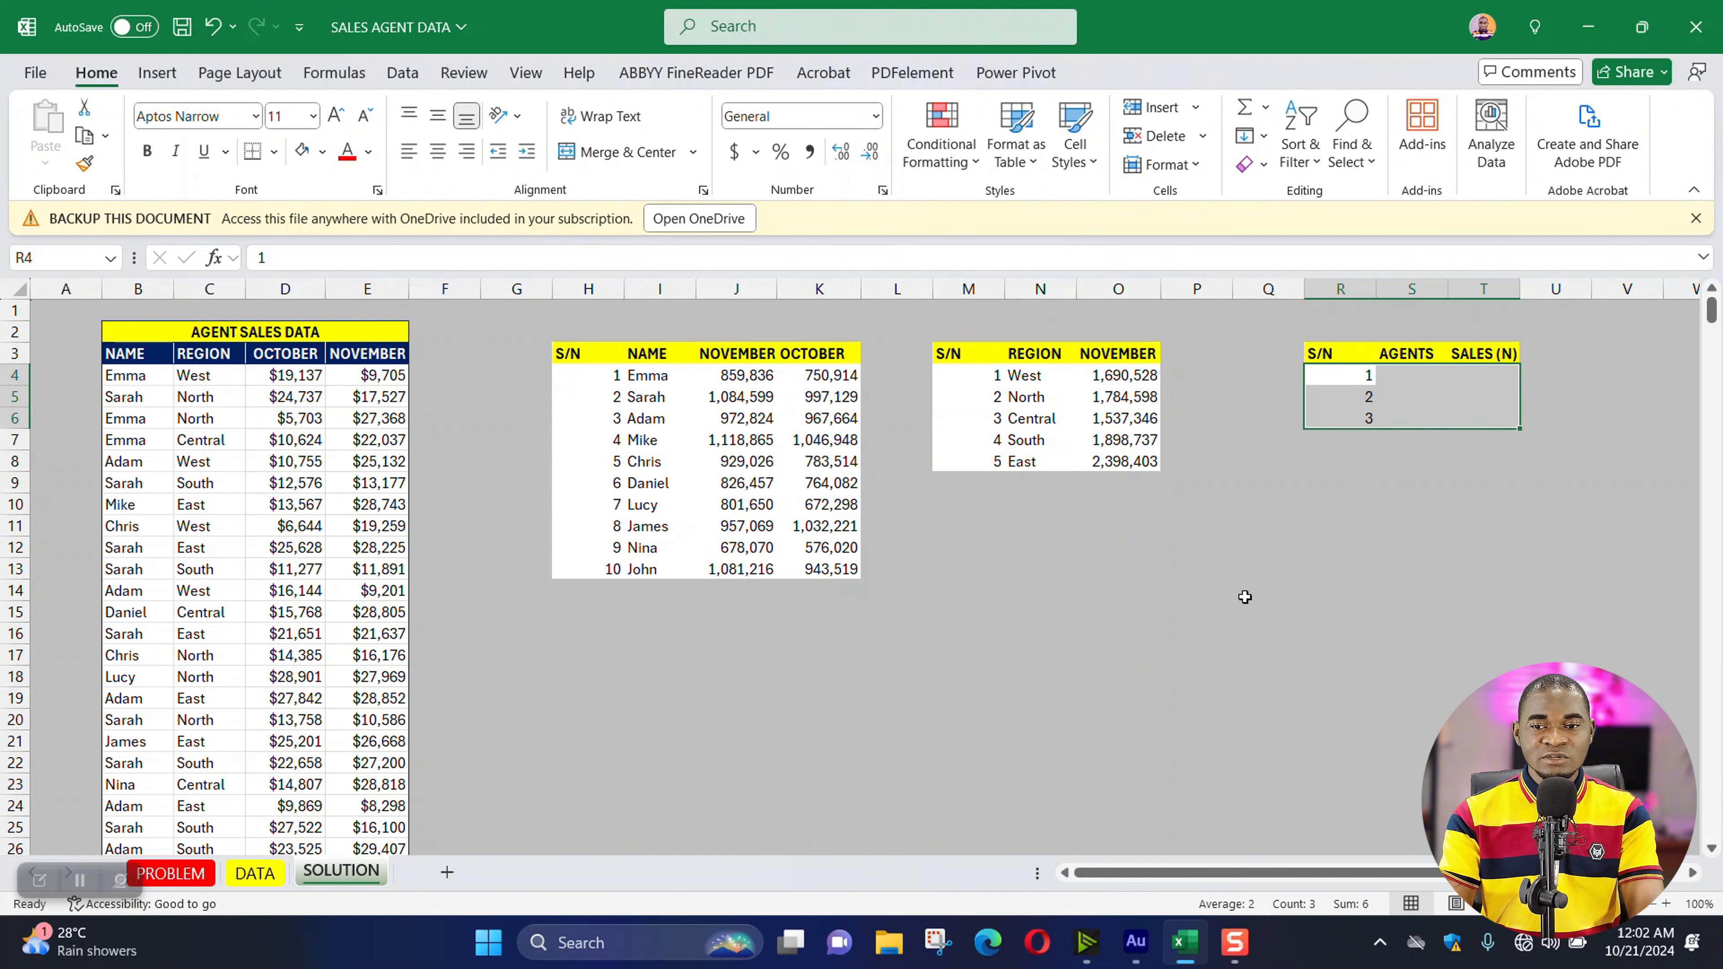
pyautogui.click(1281, 589)
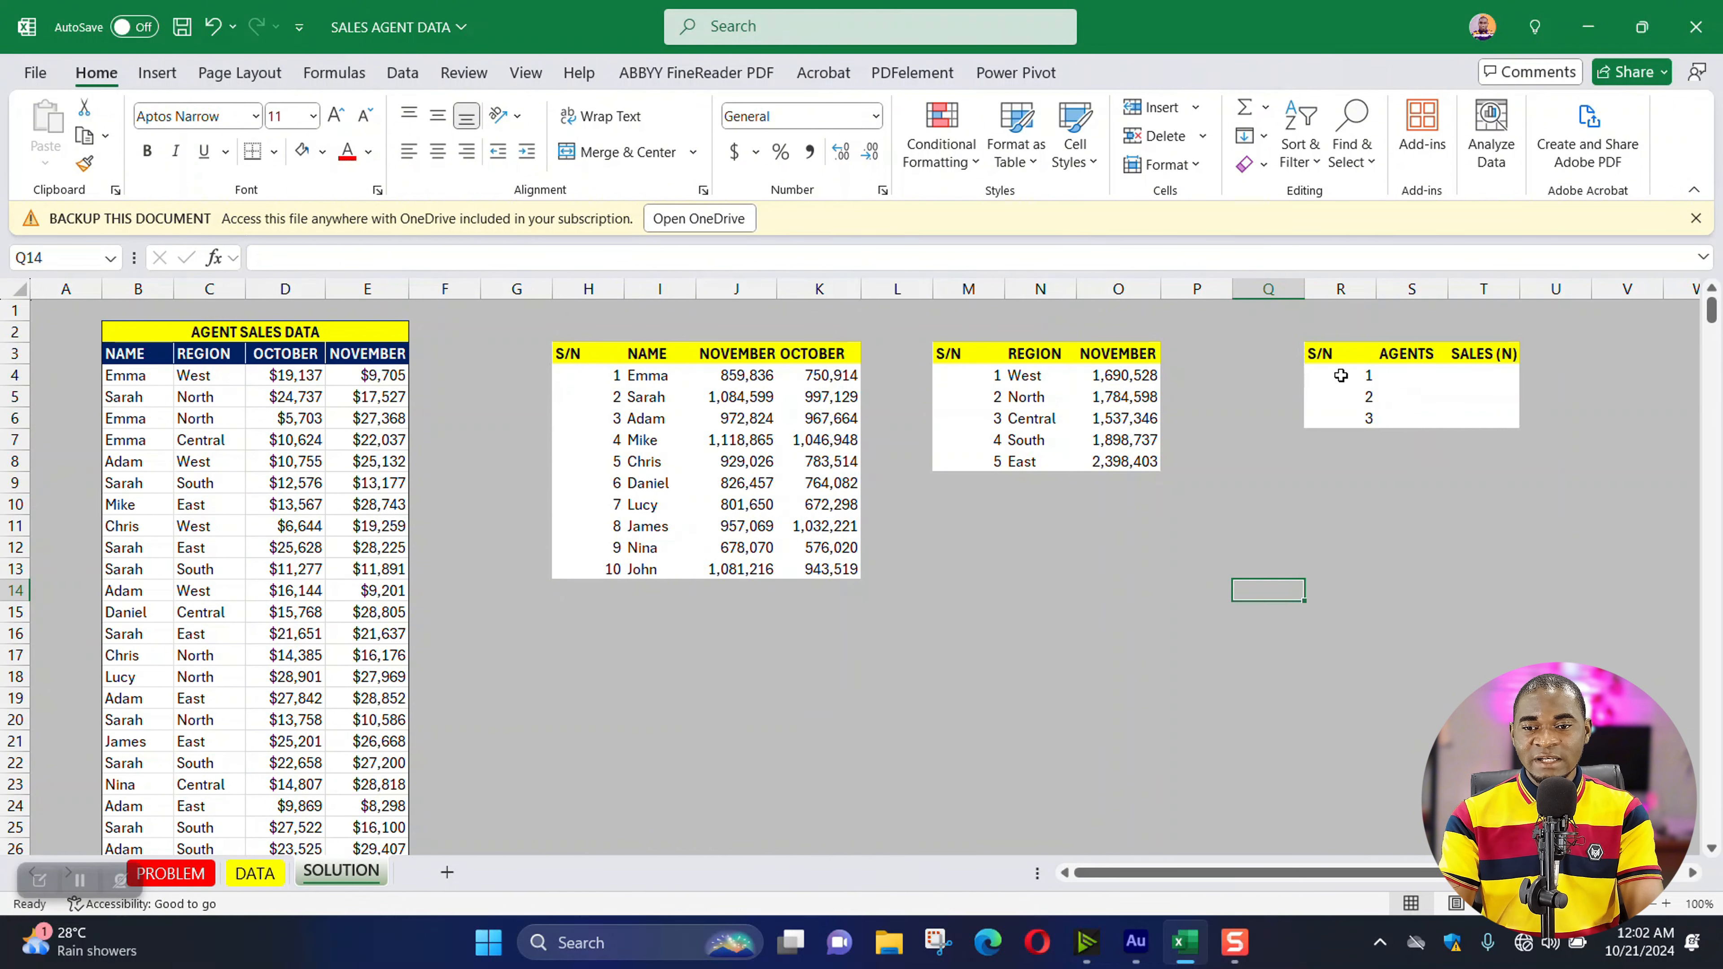
pyautogui.moveTo(1325, 381); pyautogui.dragTo(1458, 422)
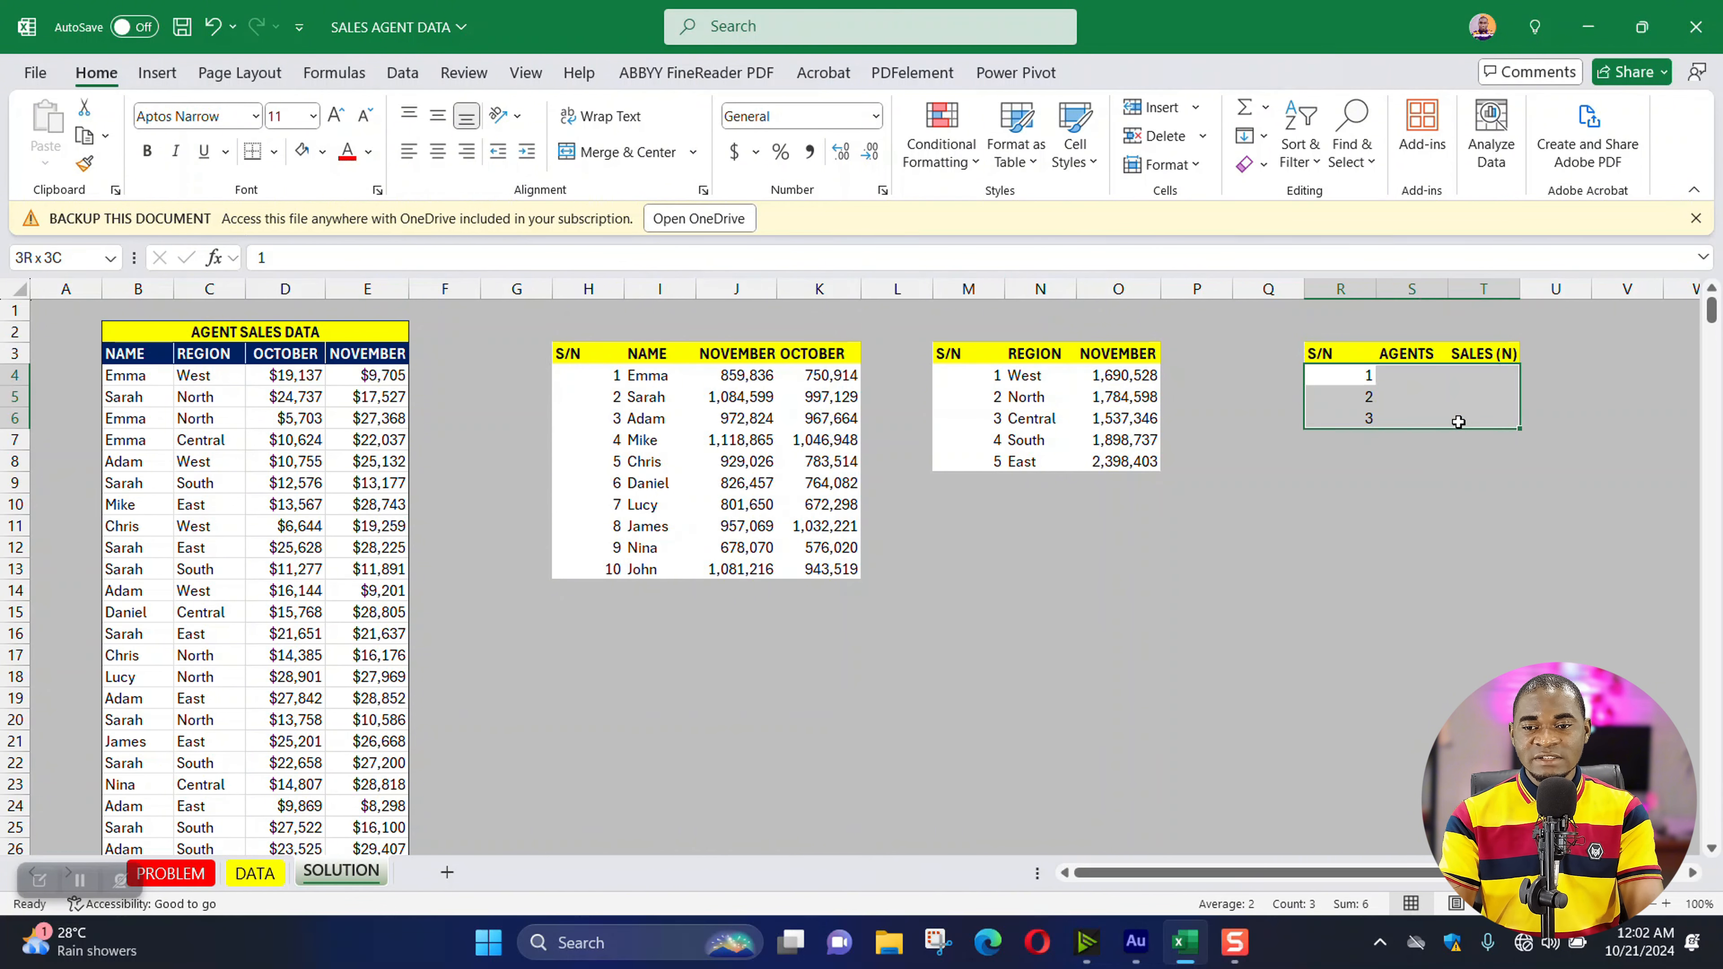
pyautogui.click(408, 151)
pyautogui.click(1241, 503)
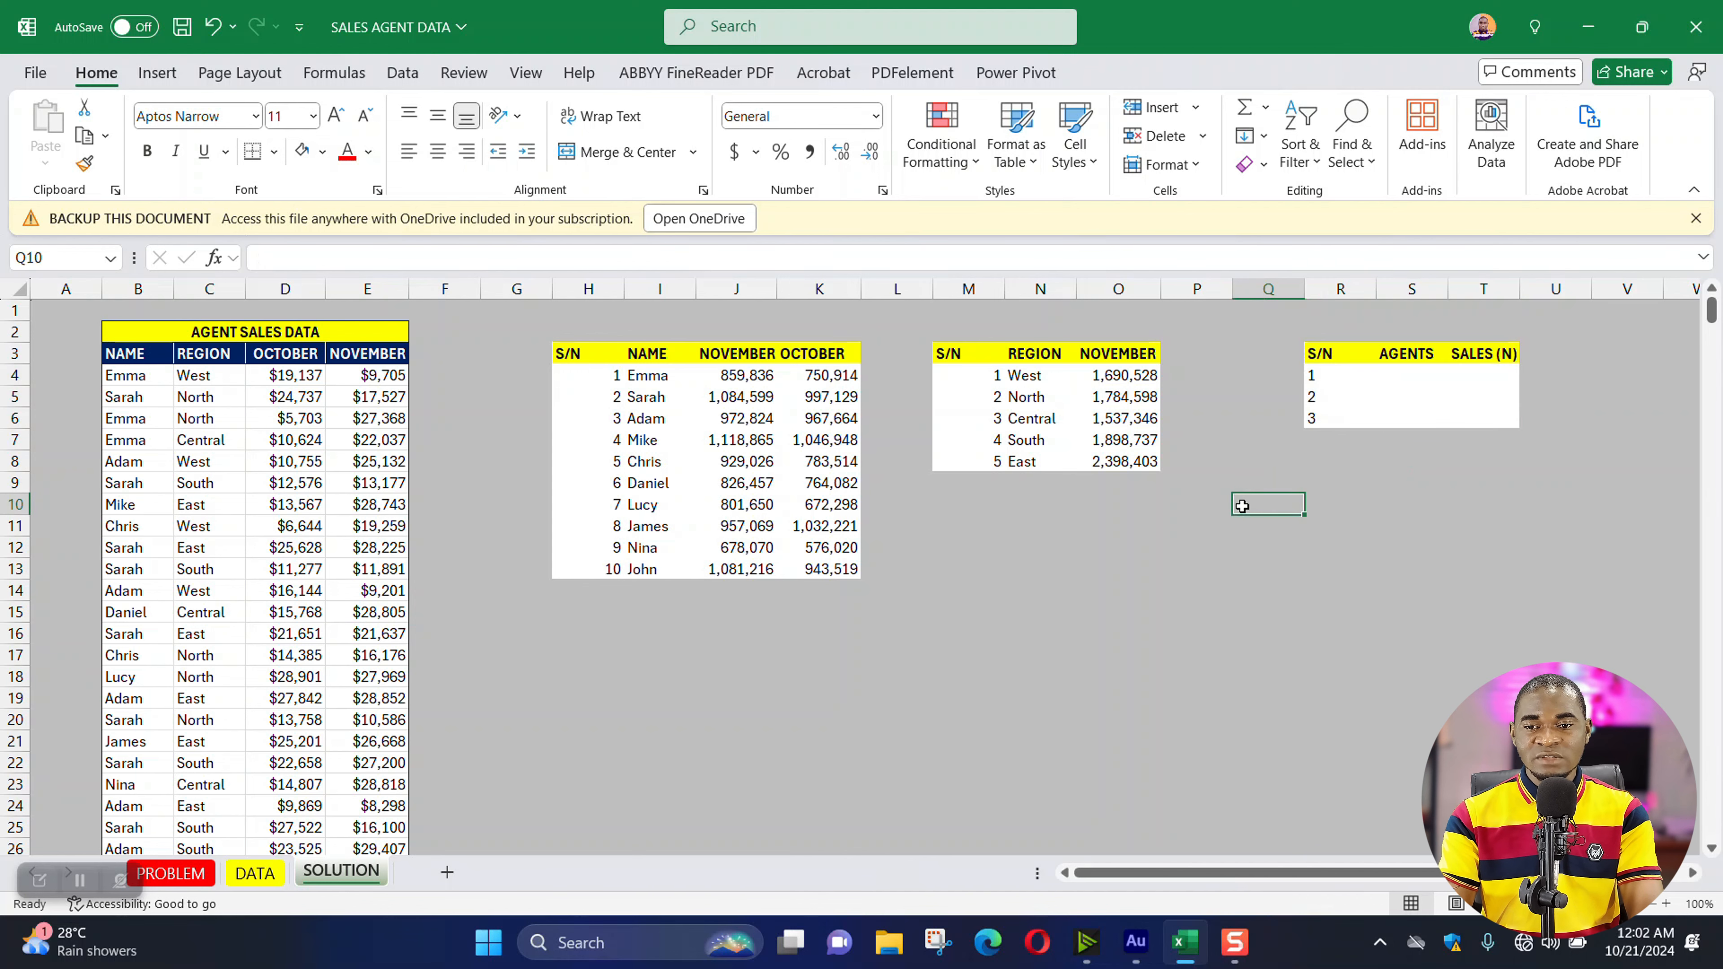
pyautogui.moveTo(1322, 353); pyautogui.dragTo(1467, 348)
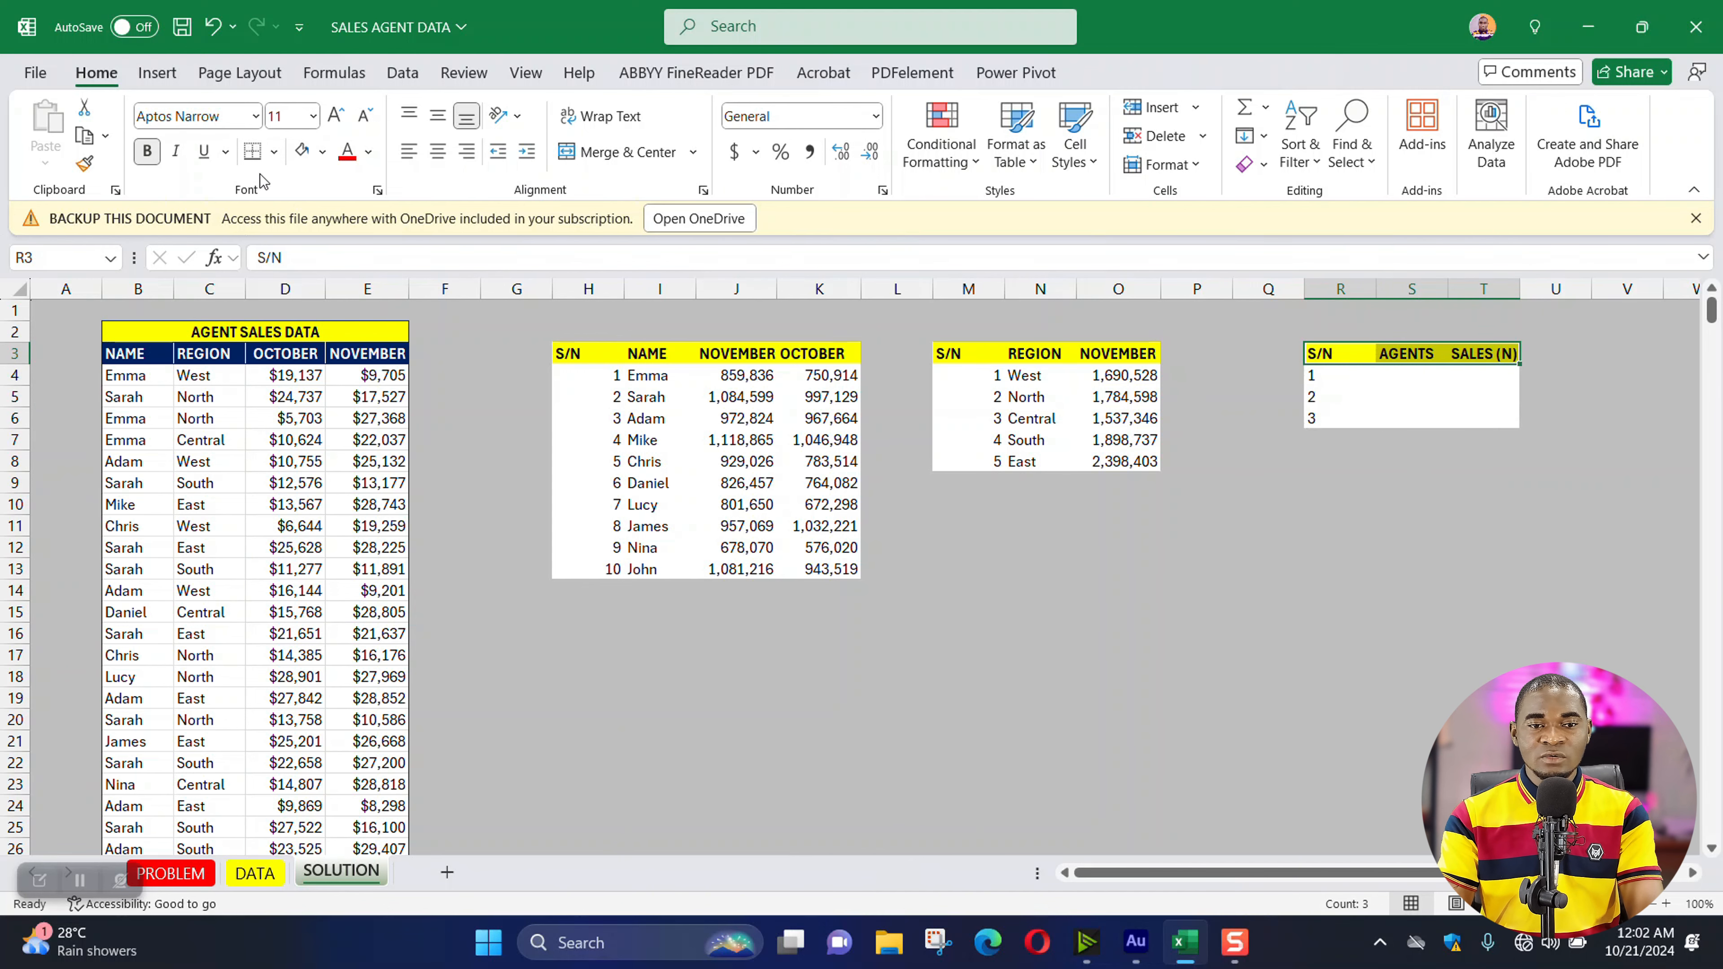
pyautogui.click(1241, 568)
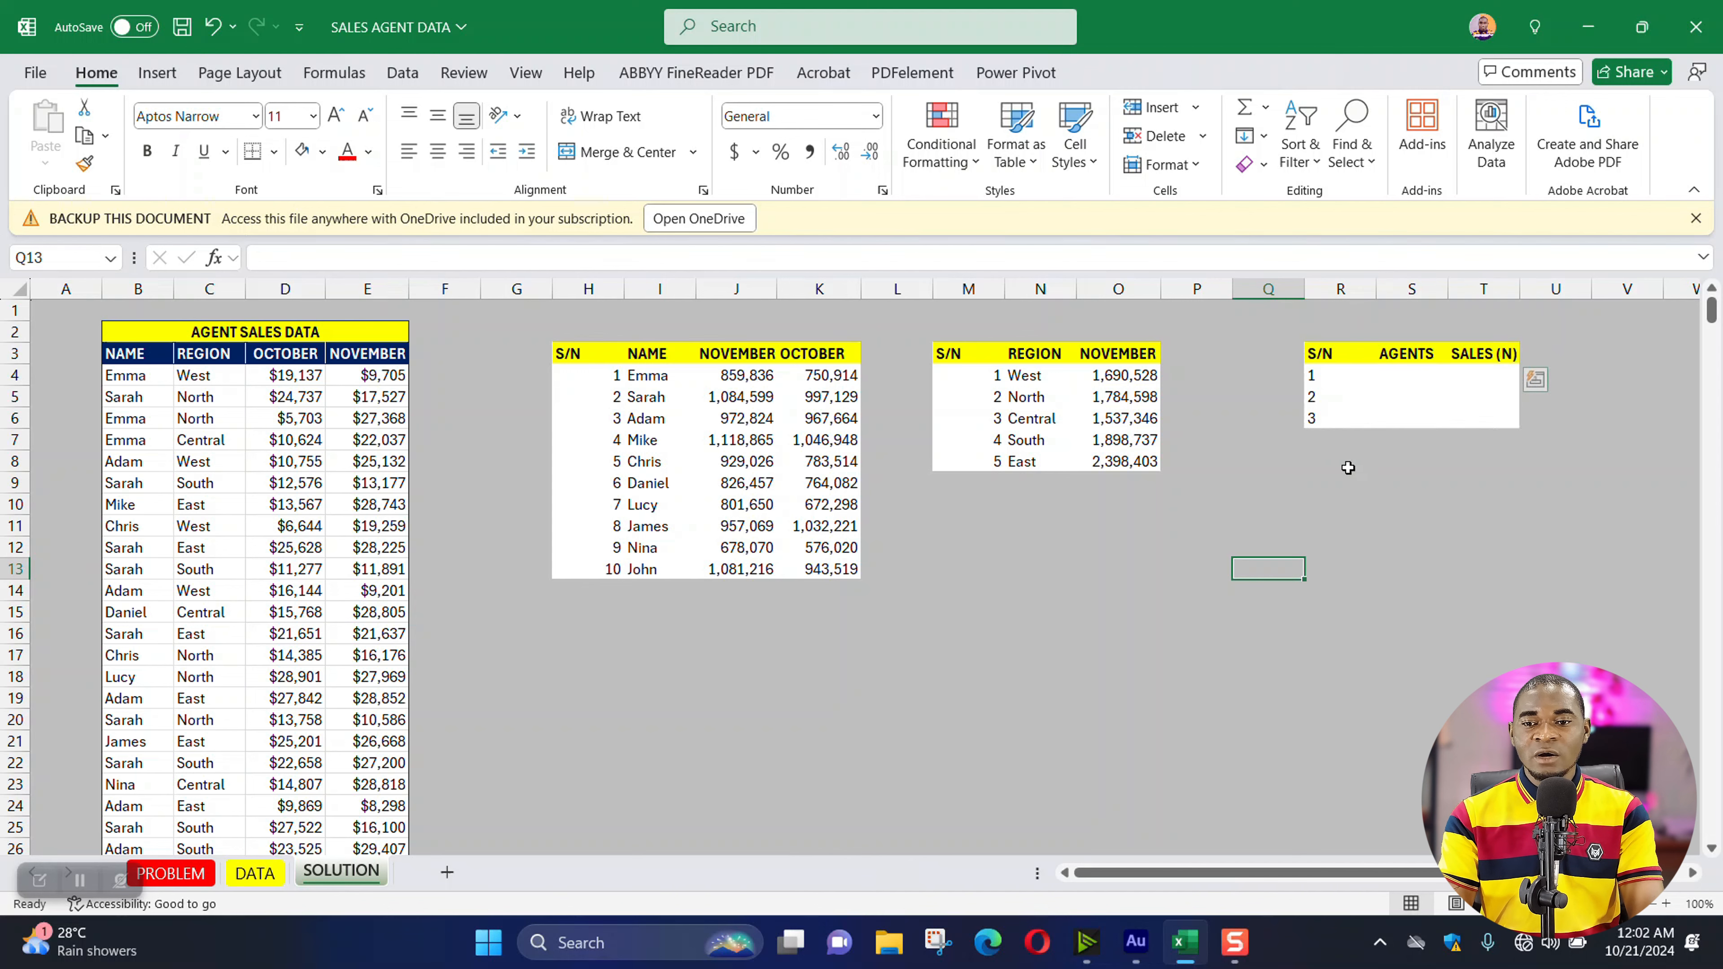
# - Enter =LARGE($J$4:$J$13,1) in T4 for the highest November sales and fill it down to T6
pyautogui.click(1404, 378)
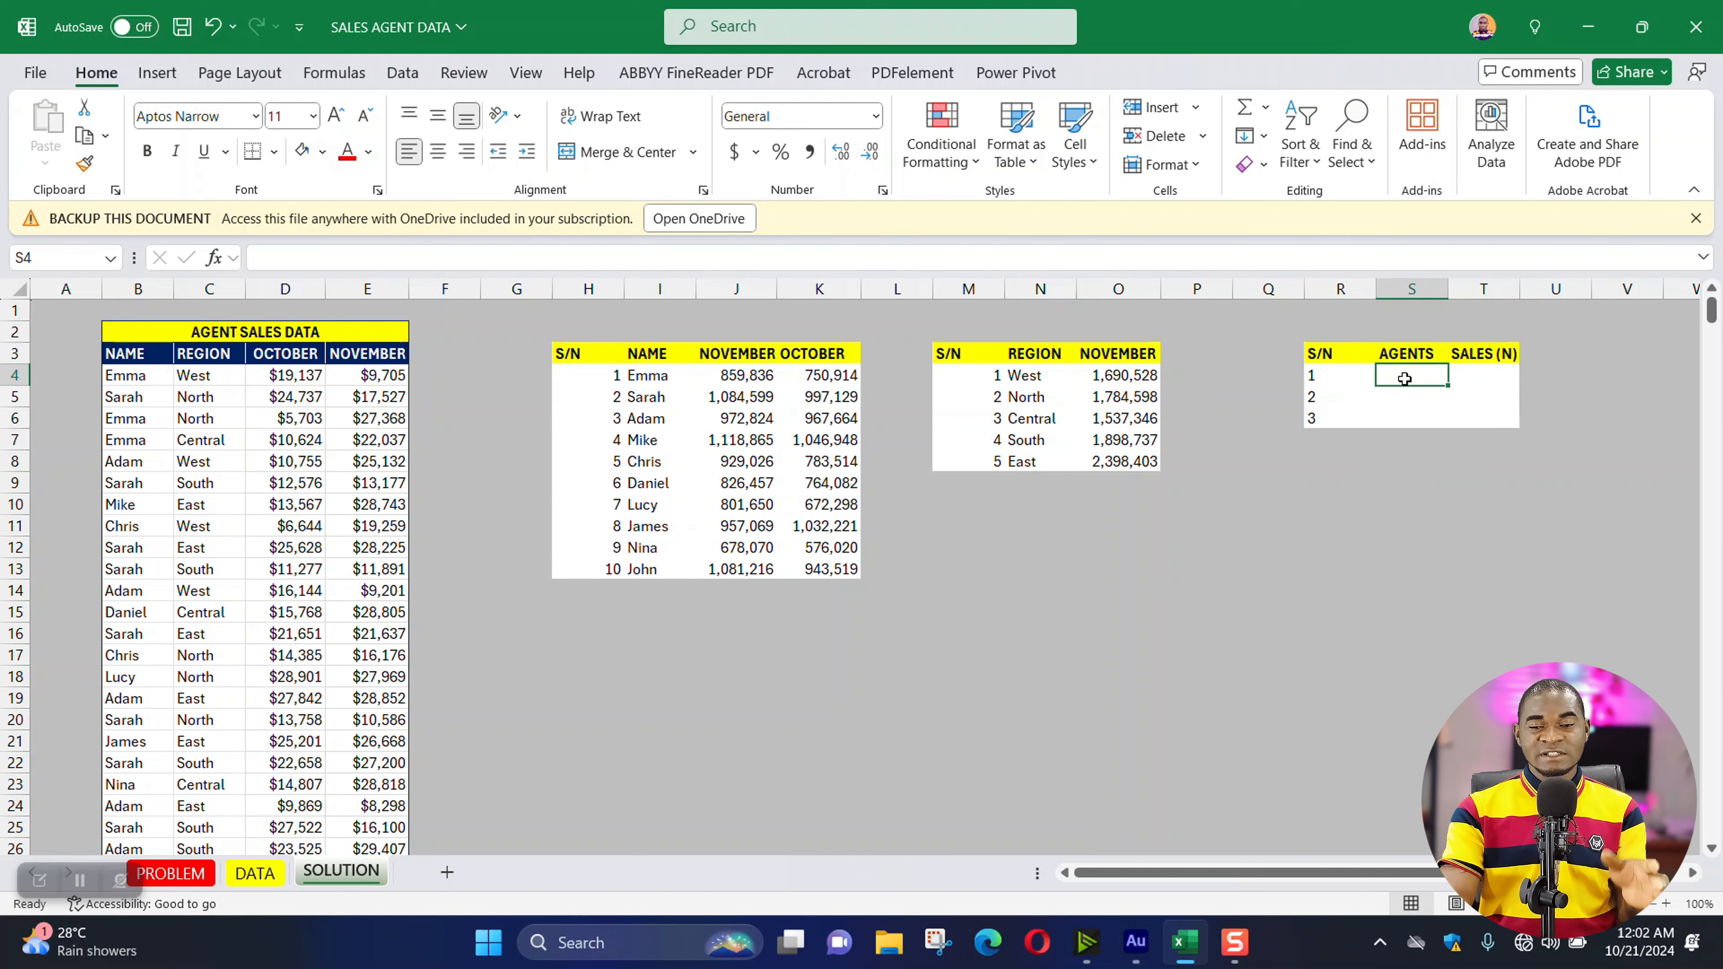
pyautogui.click(1486, 373)
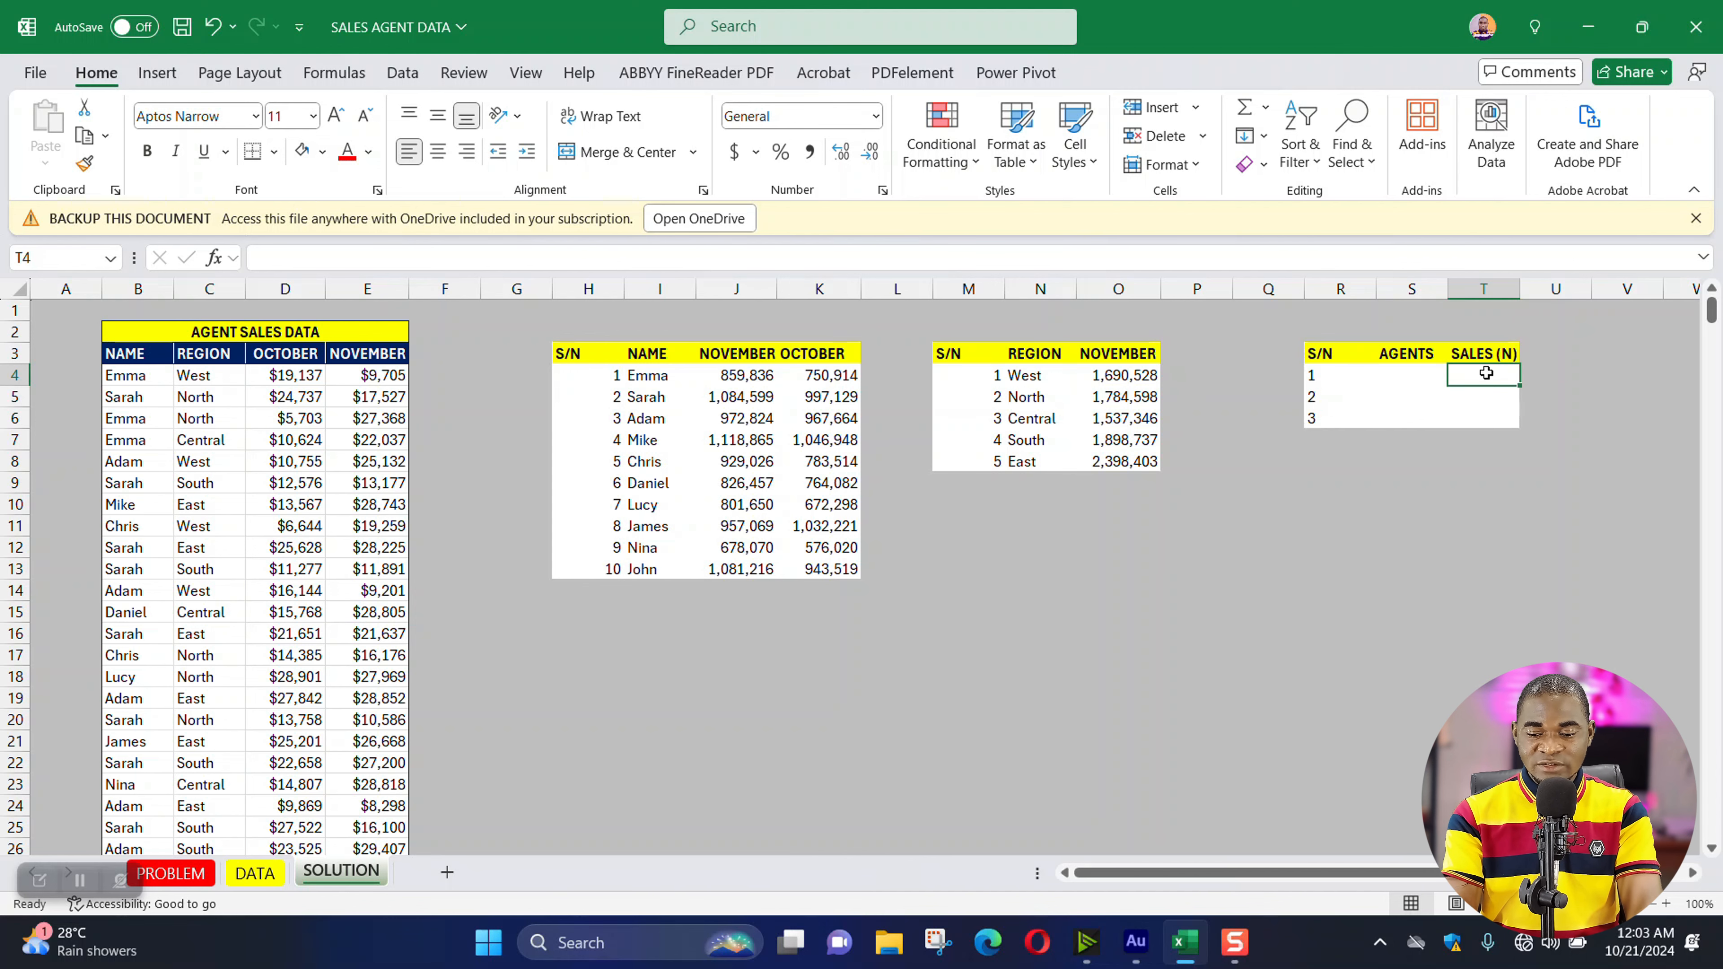
pyautogui.write('=')
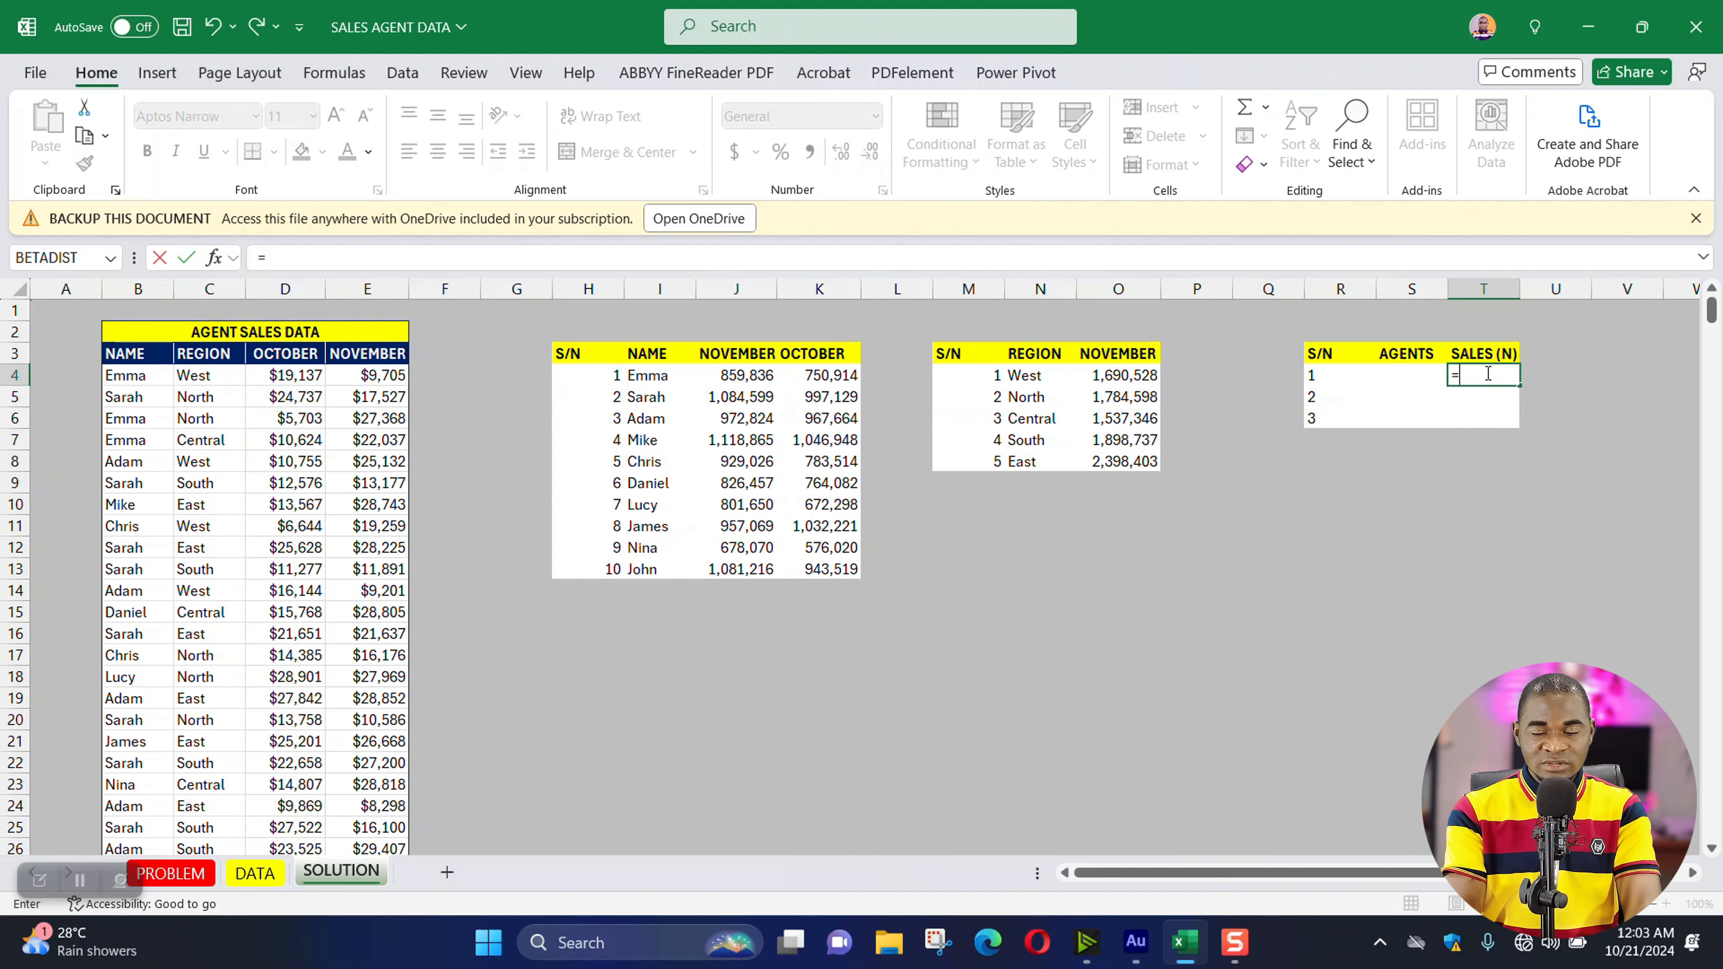
pyautogui.write('LARGE(')
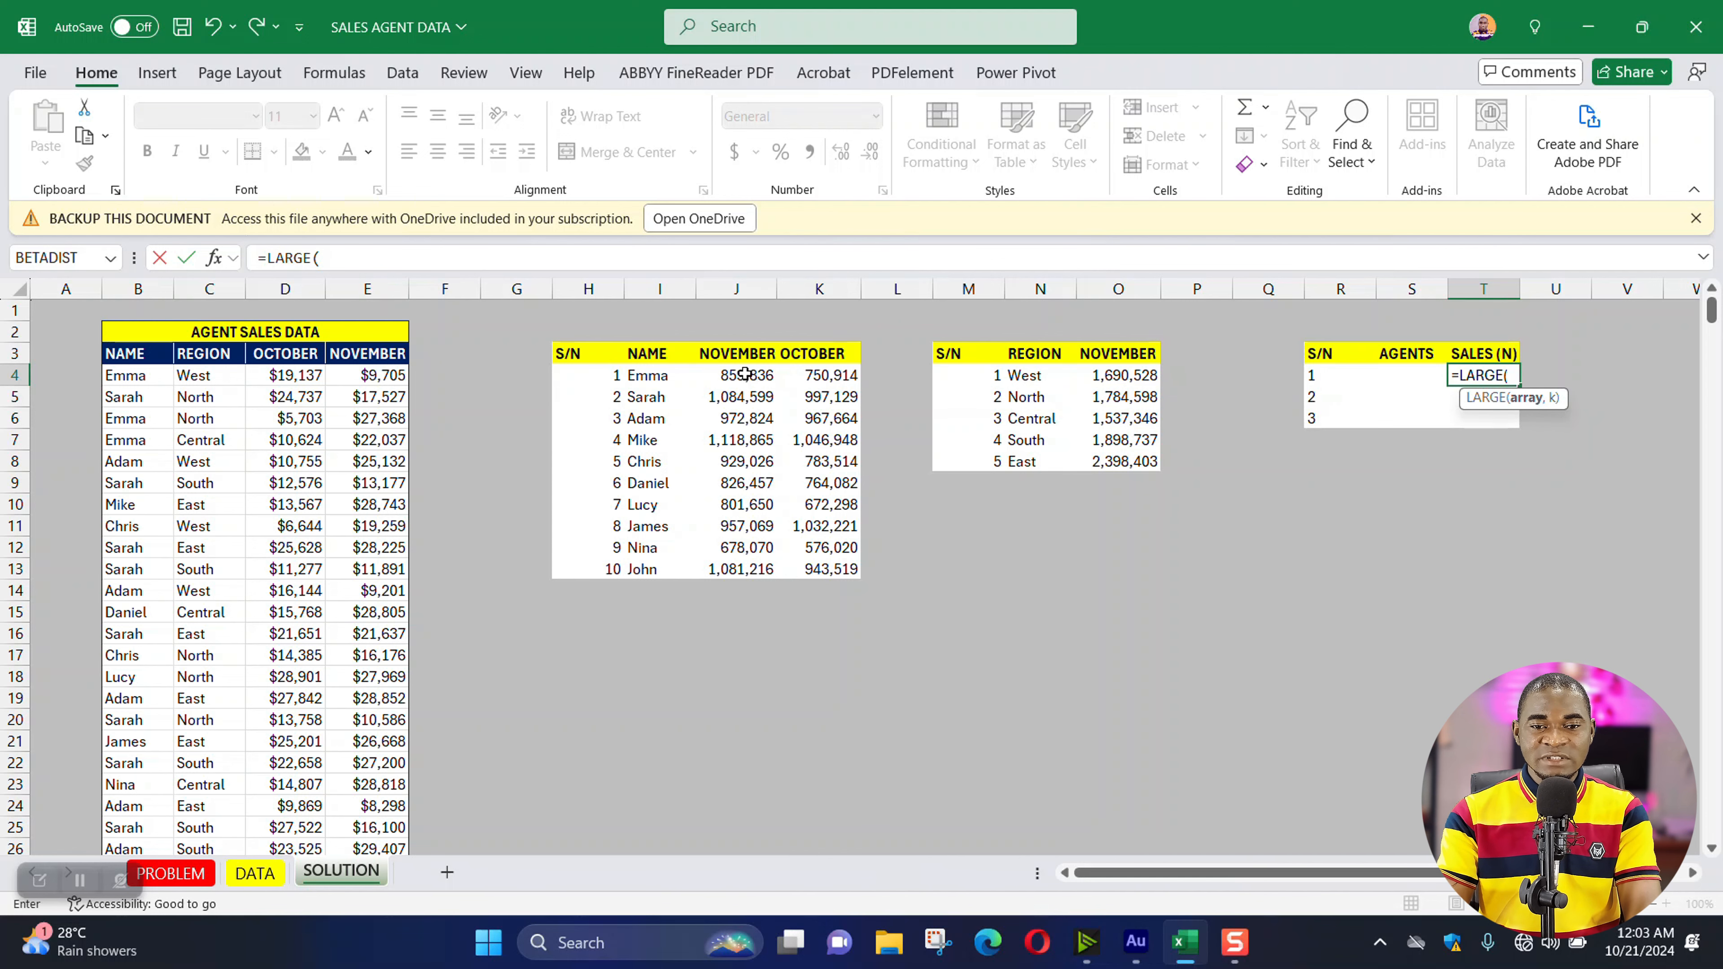
pyautogui.moveTo(745, 374); pyautogui.dragTo(754, 574)
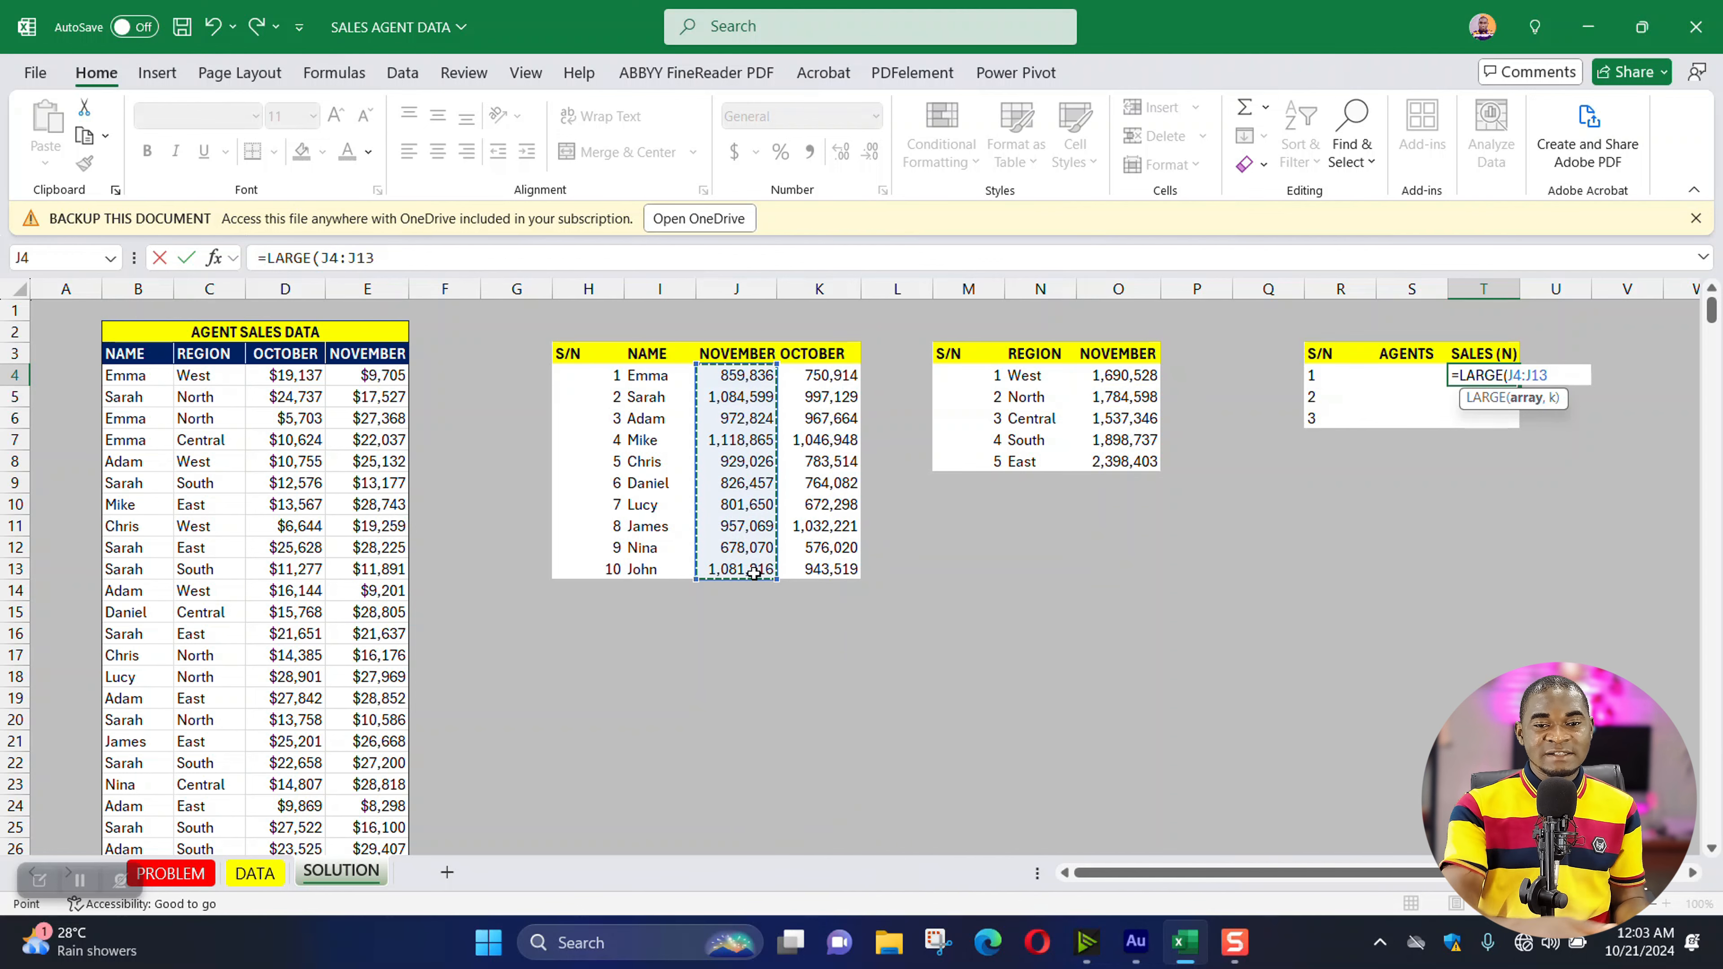
pyautogui.write(',1')
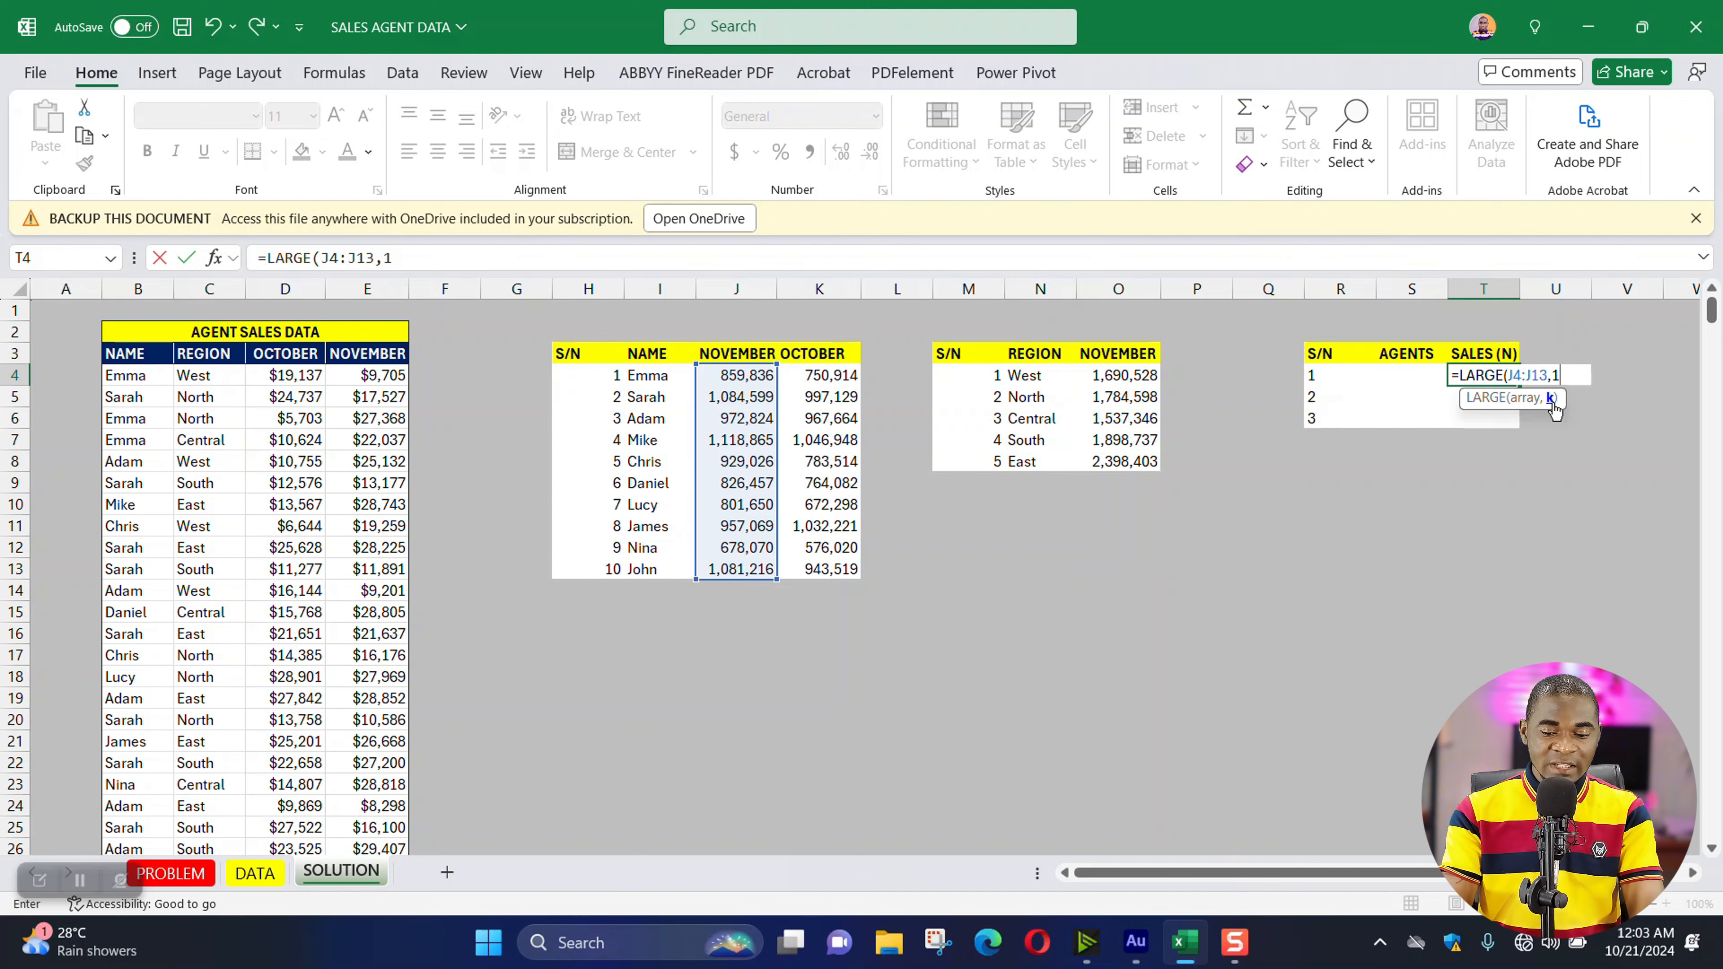
pyautogui.write(')')
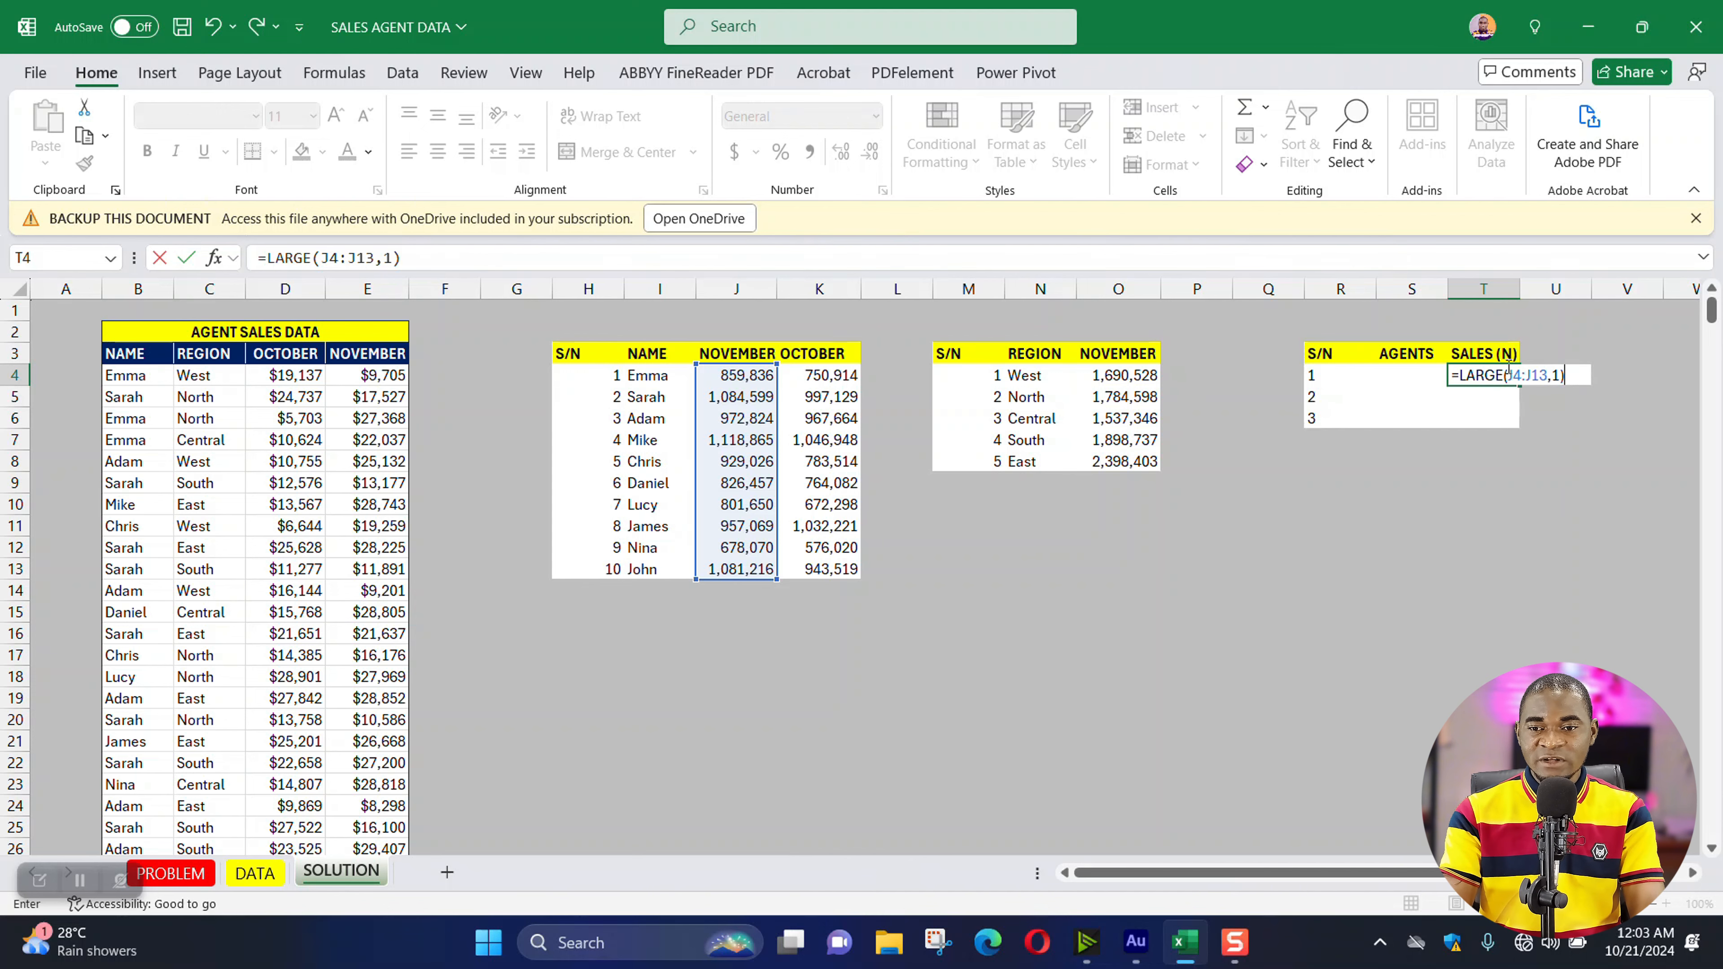
pyautogui.moveTo(1510, 375); pyautogui.dragTo(1548, 368)
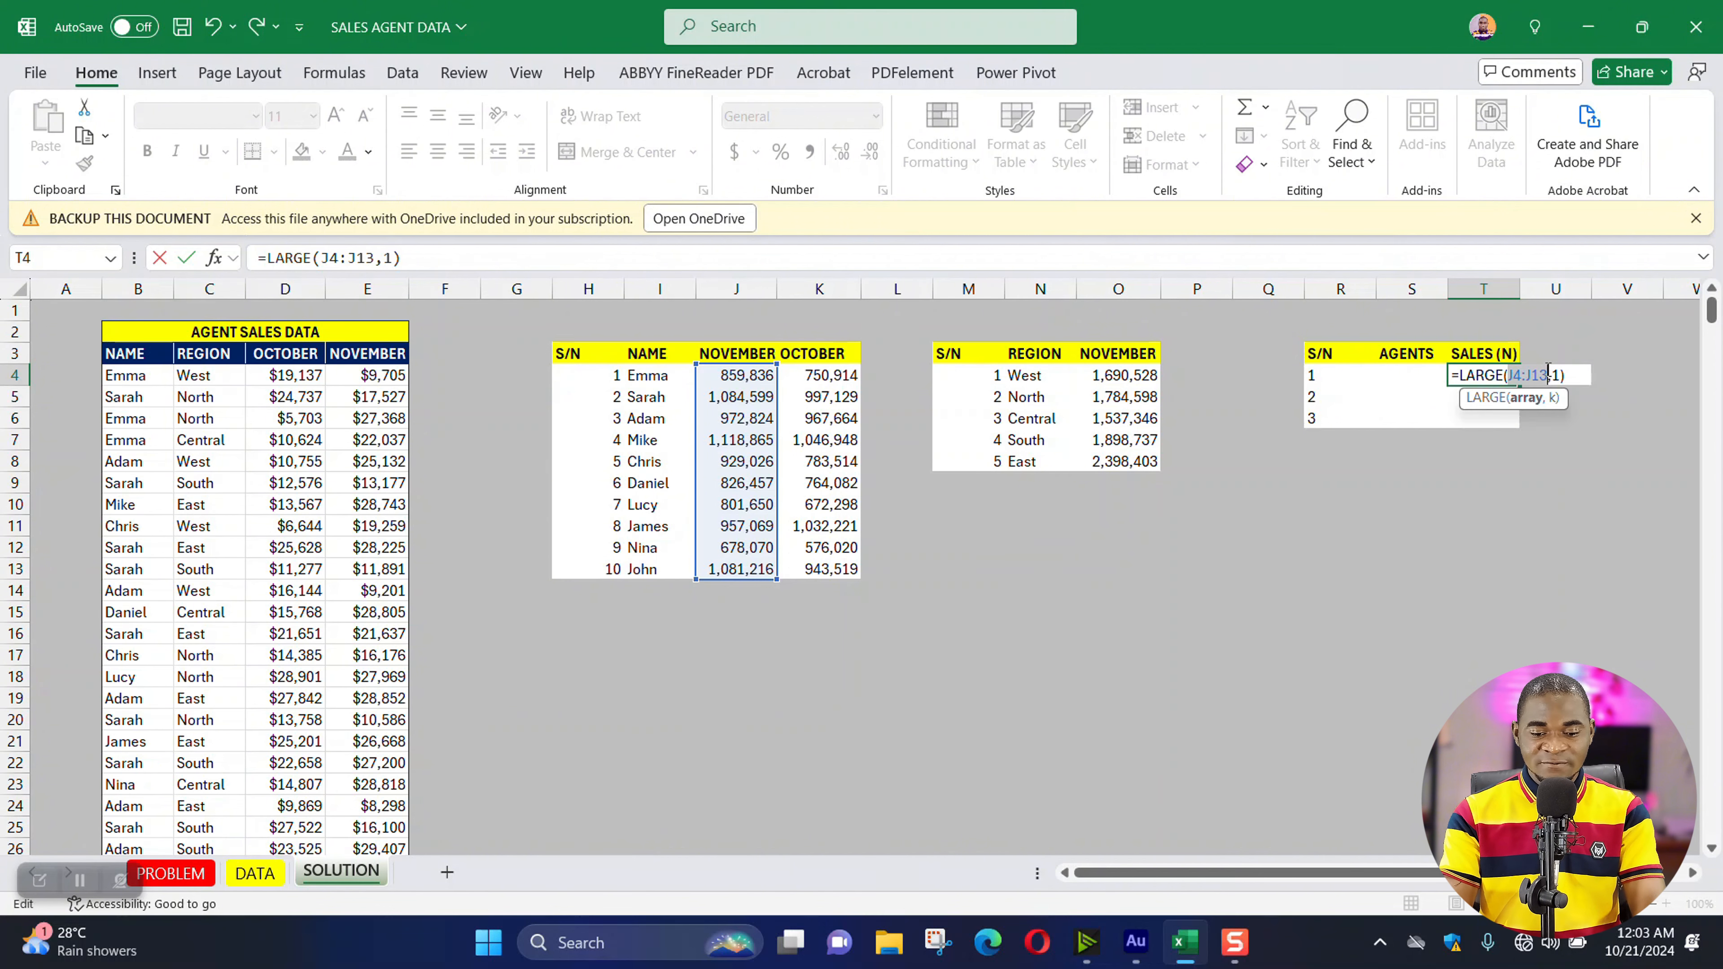
pyautogui.press('F4')
pyautogui.press('Return')
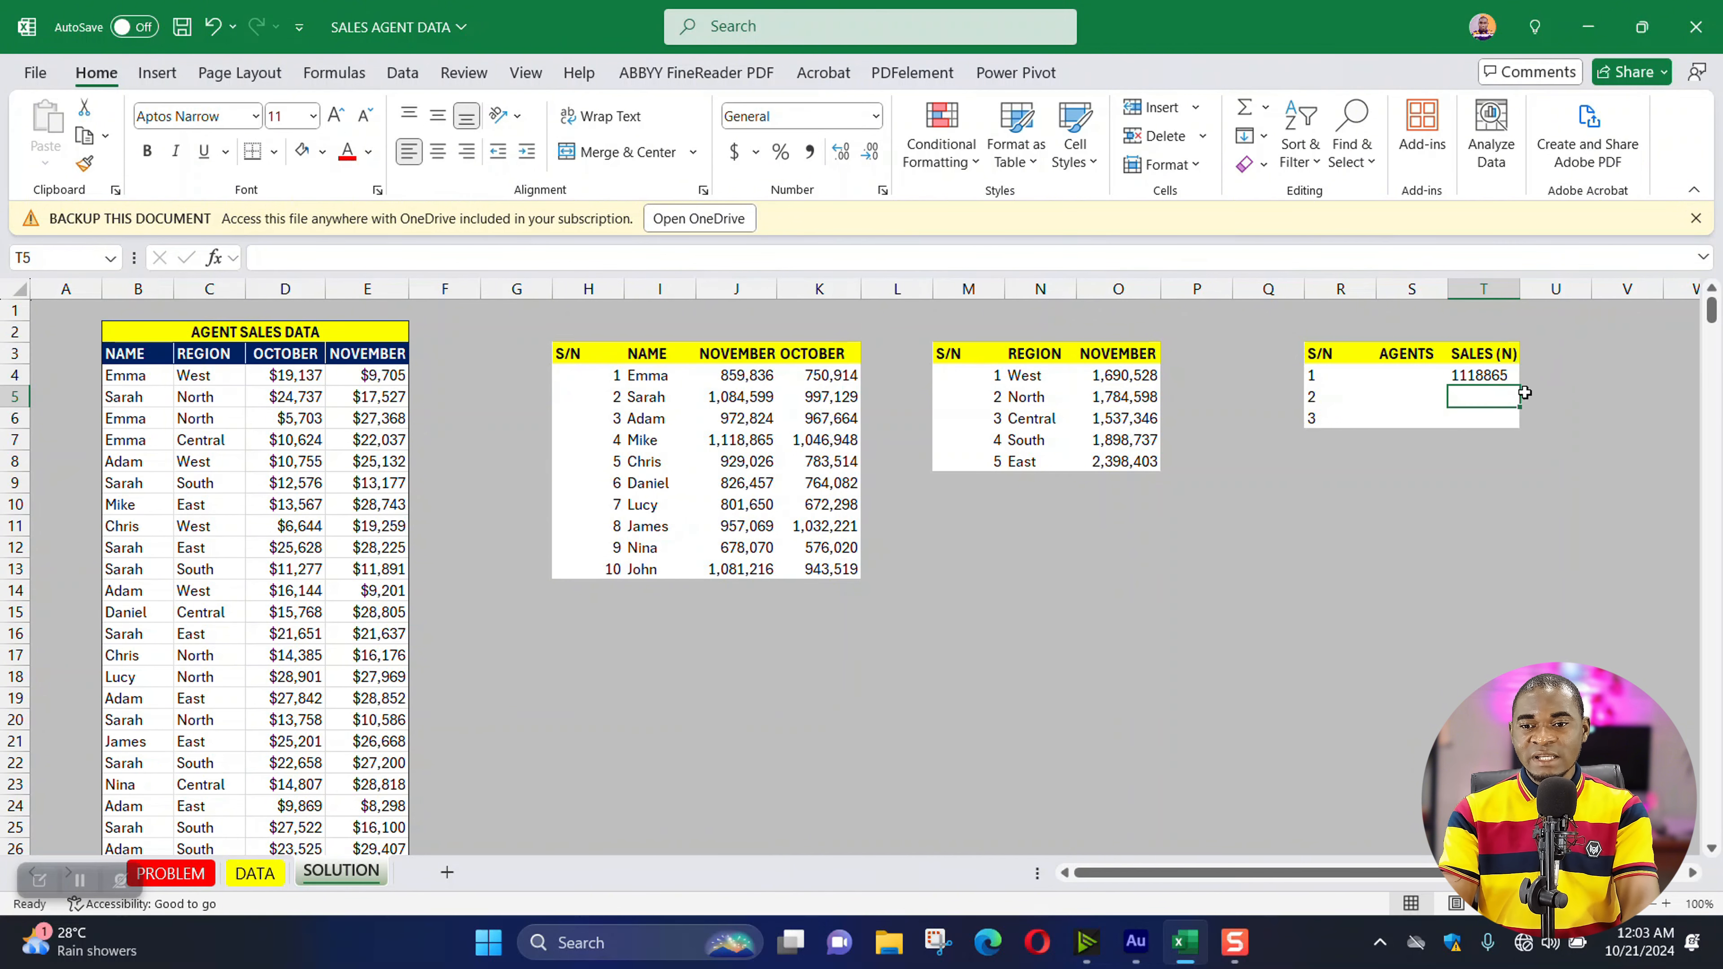
pyautogui.click(1498, 378)
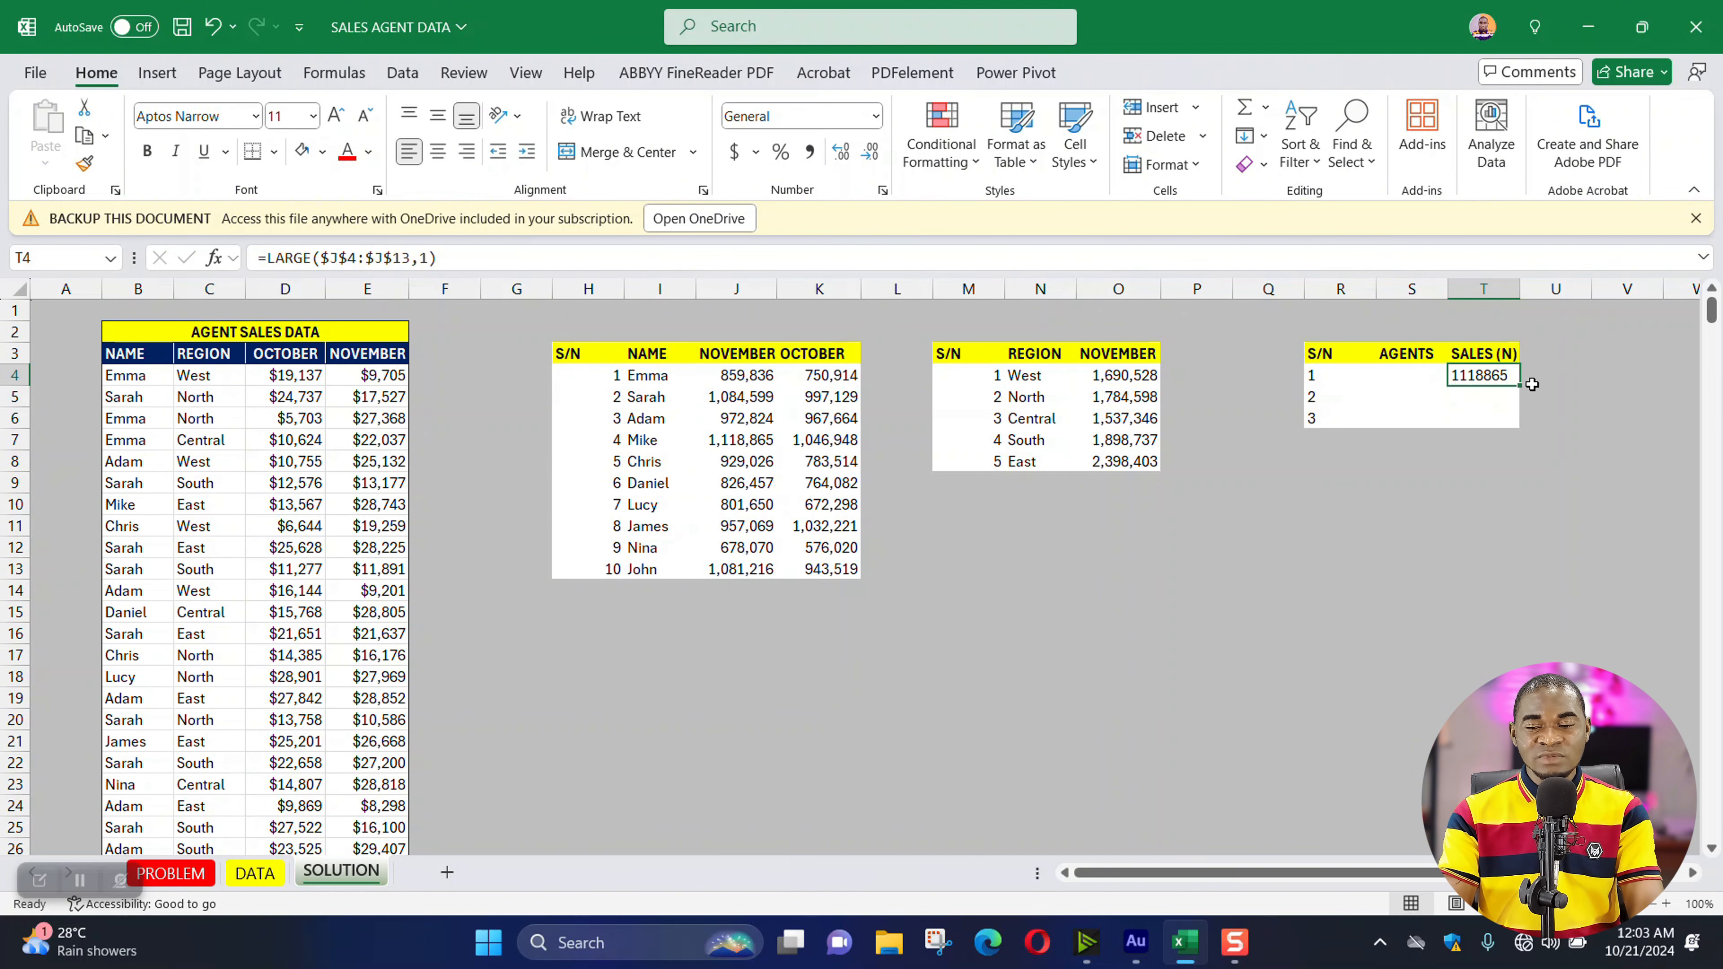
pyautogui.moveTo(1523, 388); pyautogui.dragTo(1520, 429)
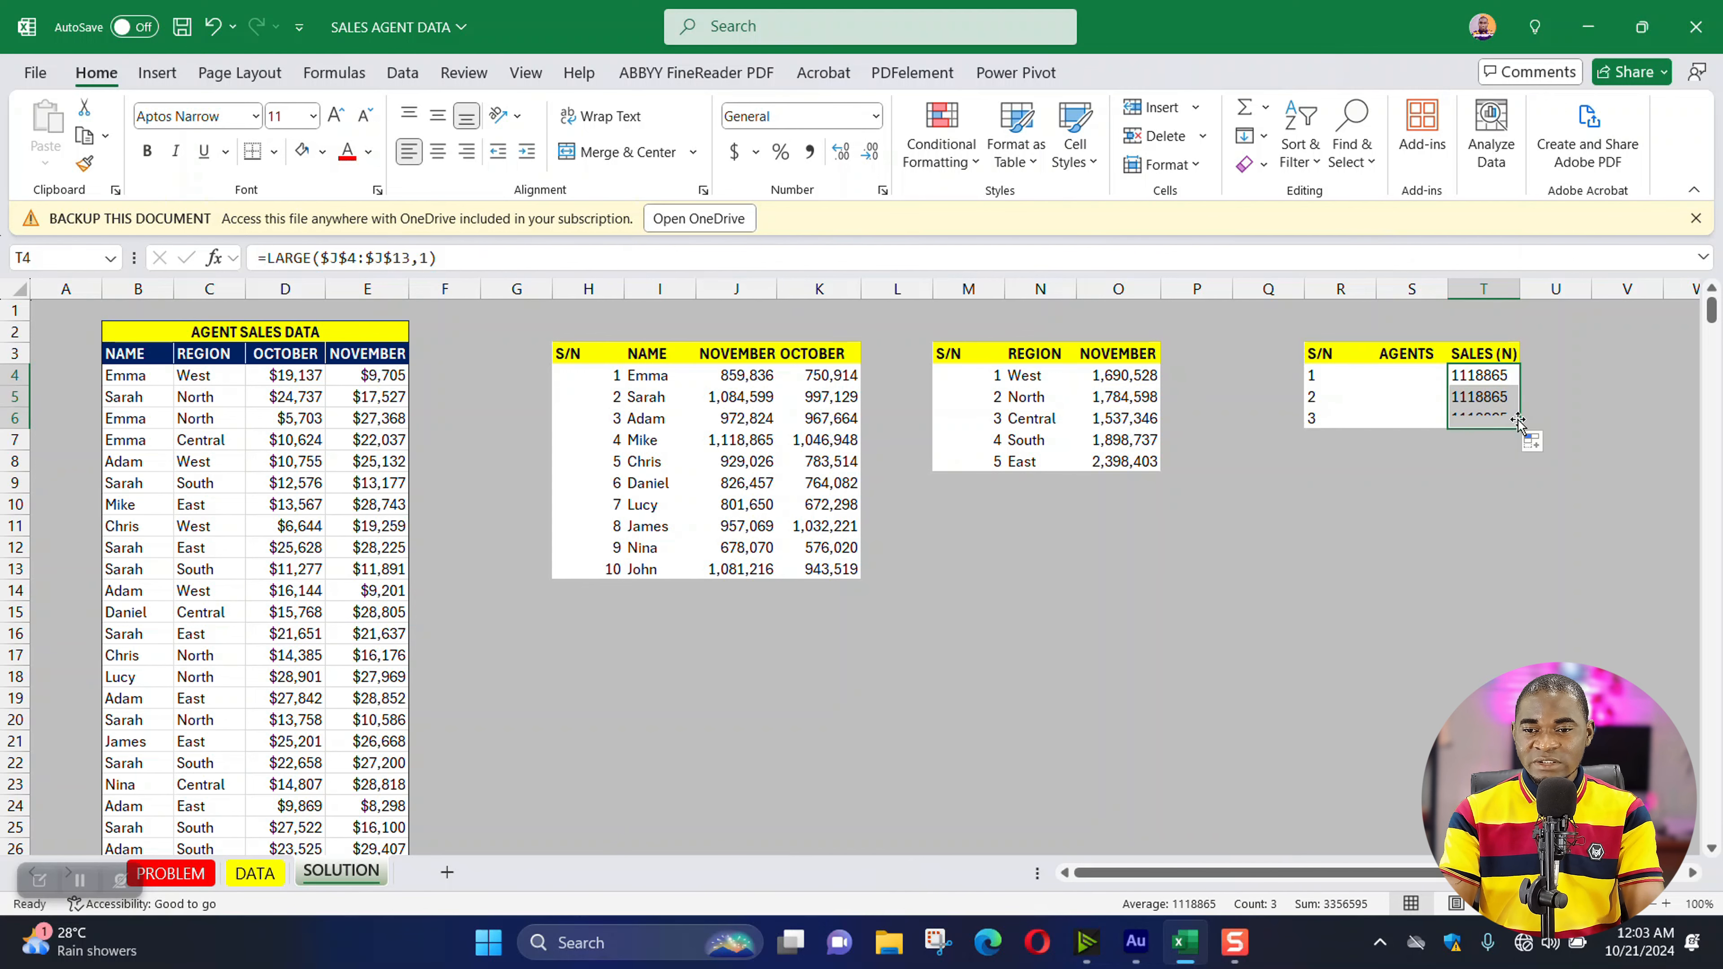
# - Change the rank argument of the LARGE formulas to 2 in T5 and 3 in T6
pyautogui.click(1499, 400)
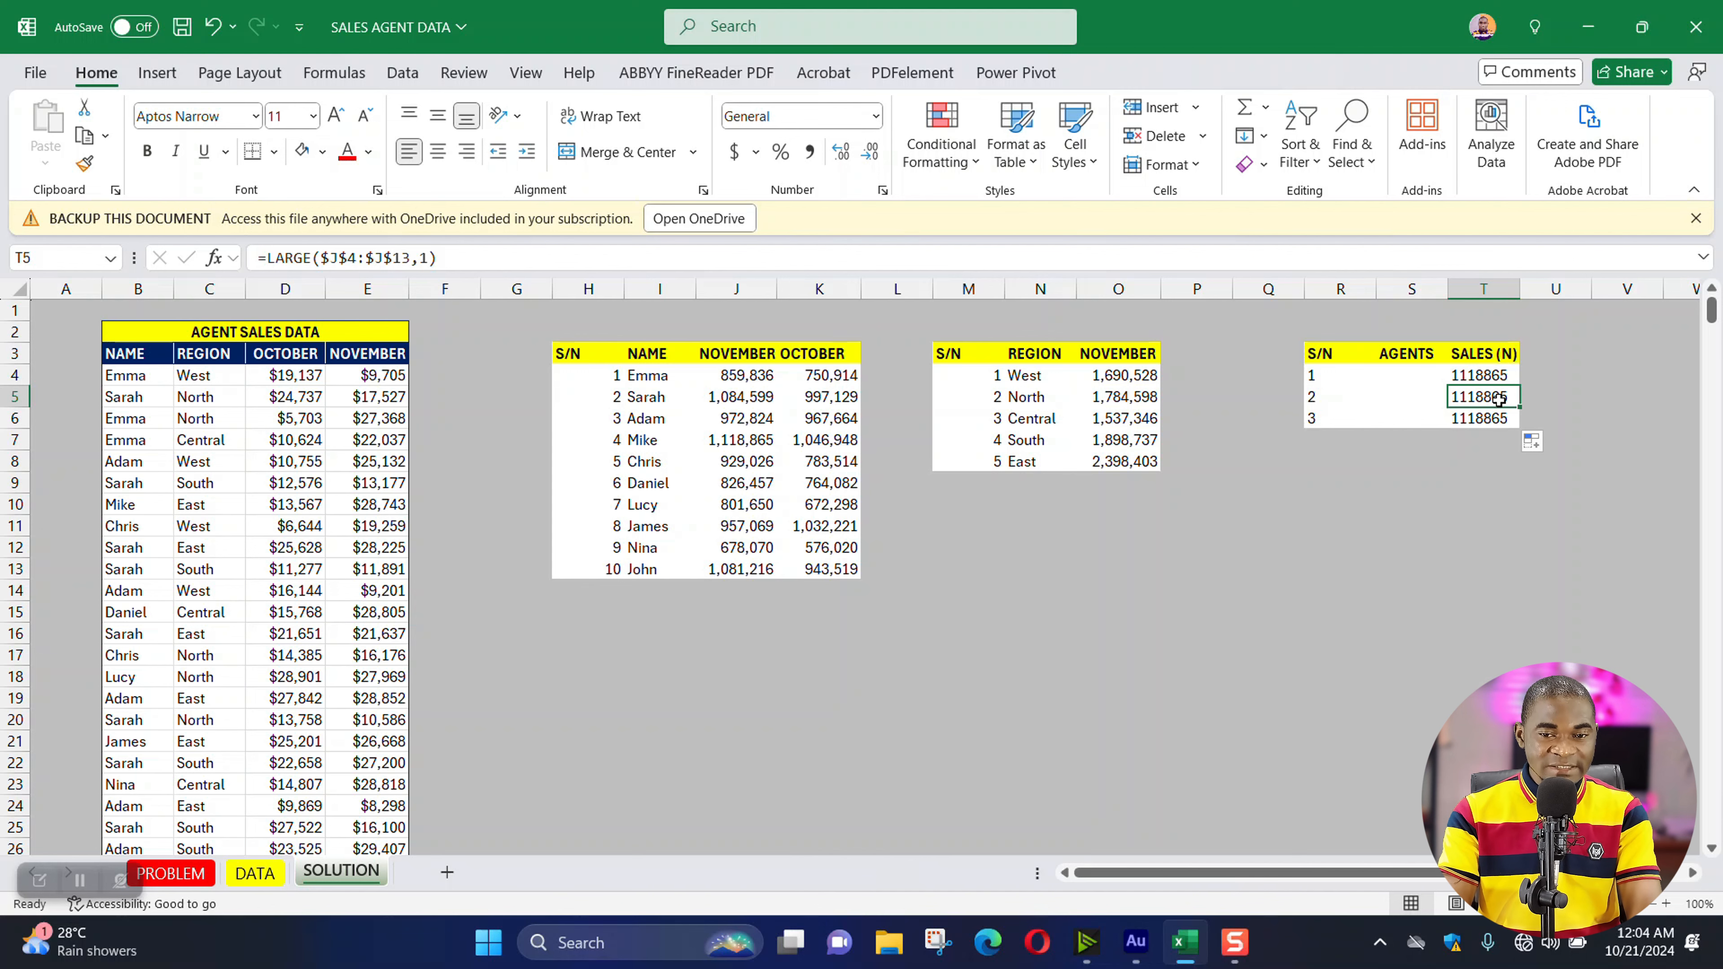
pyautogui.doubleClick(1499, 400)
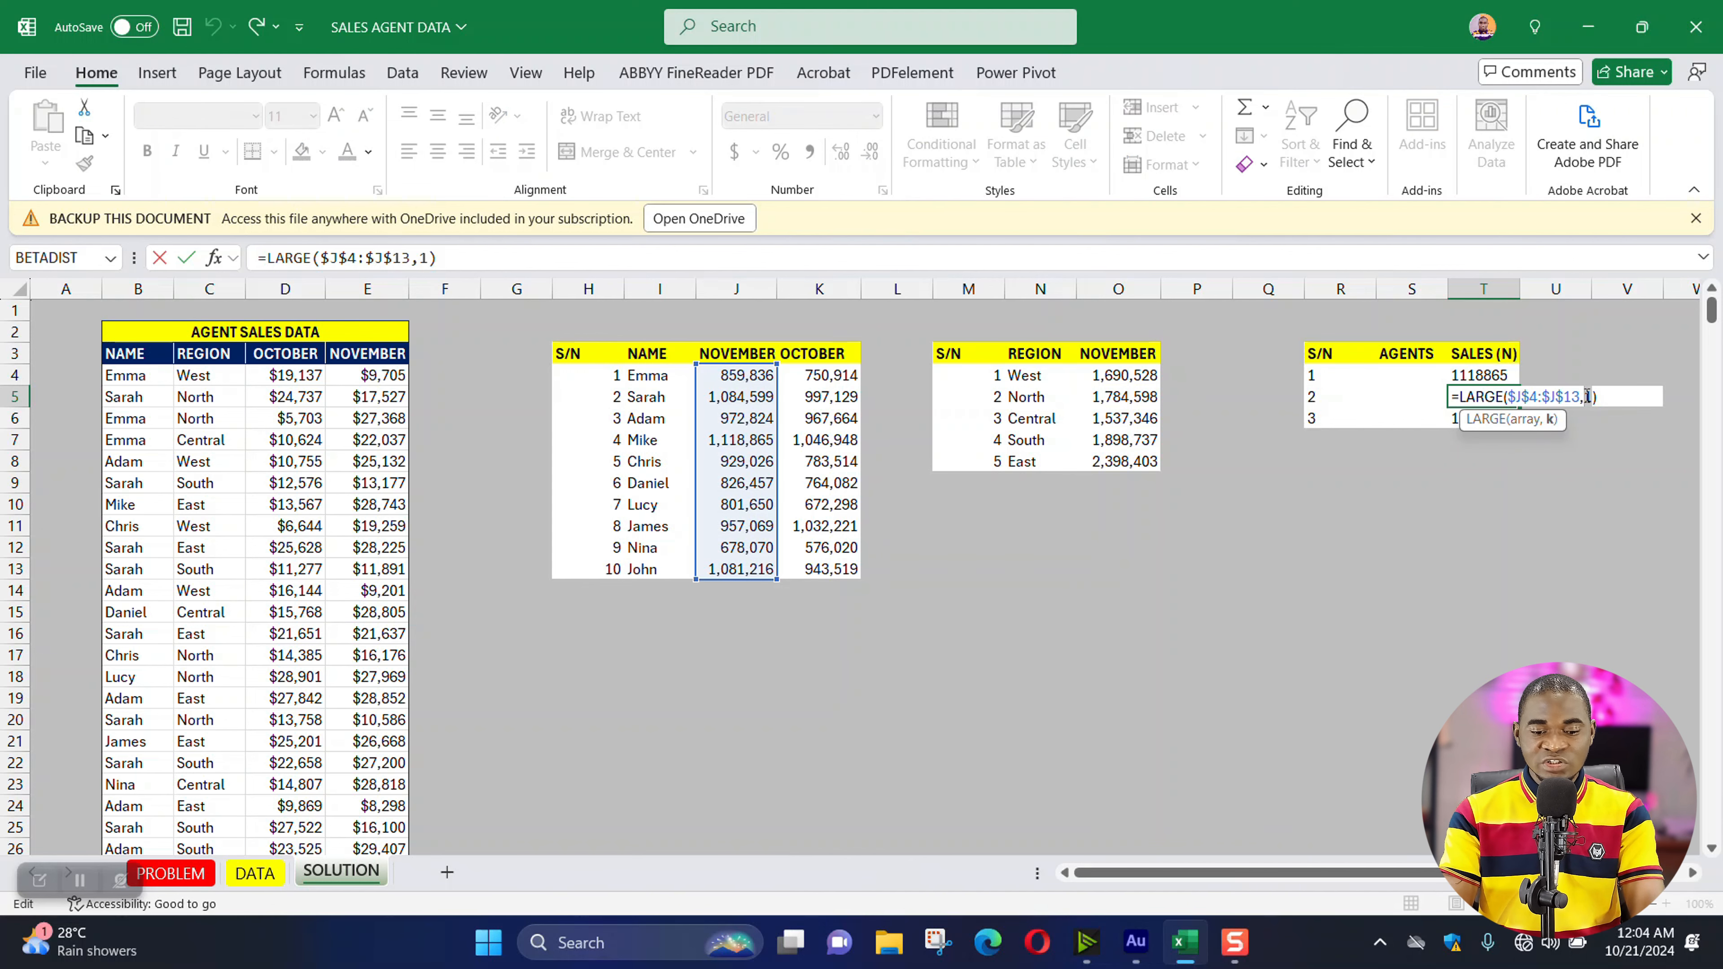
pyautogui.doubleClick(1587, 396)
pyautogui.write('2')
pyautogui.press('Return')
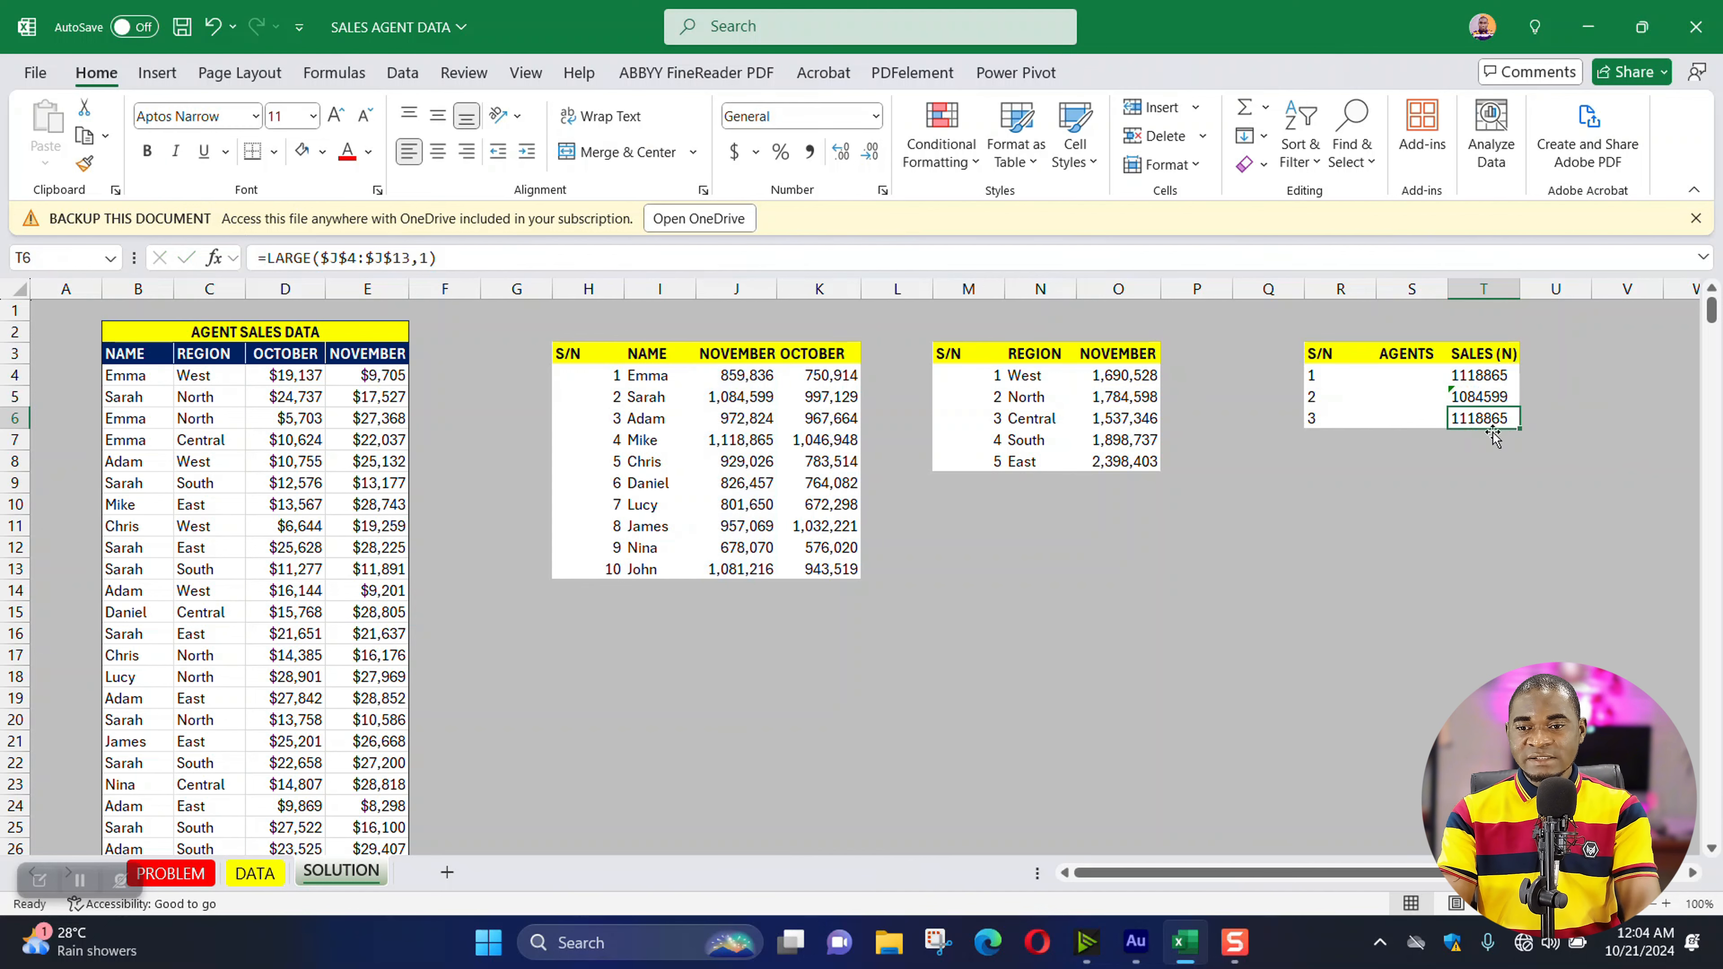
pyautogui.doubleClick(1497, 420)
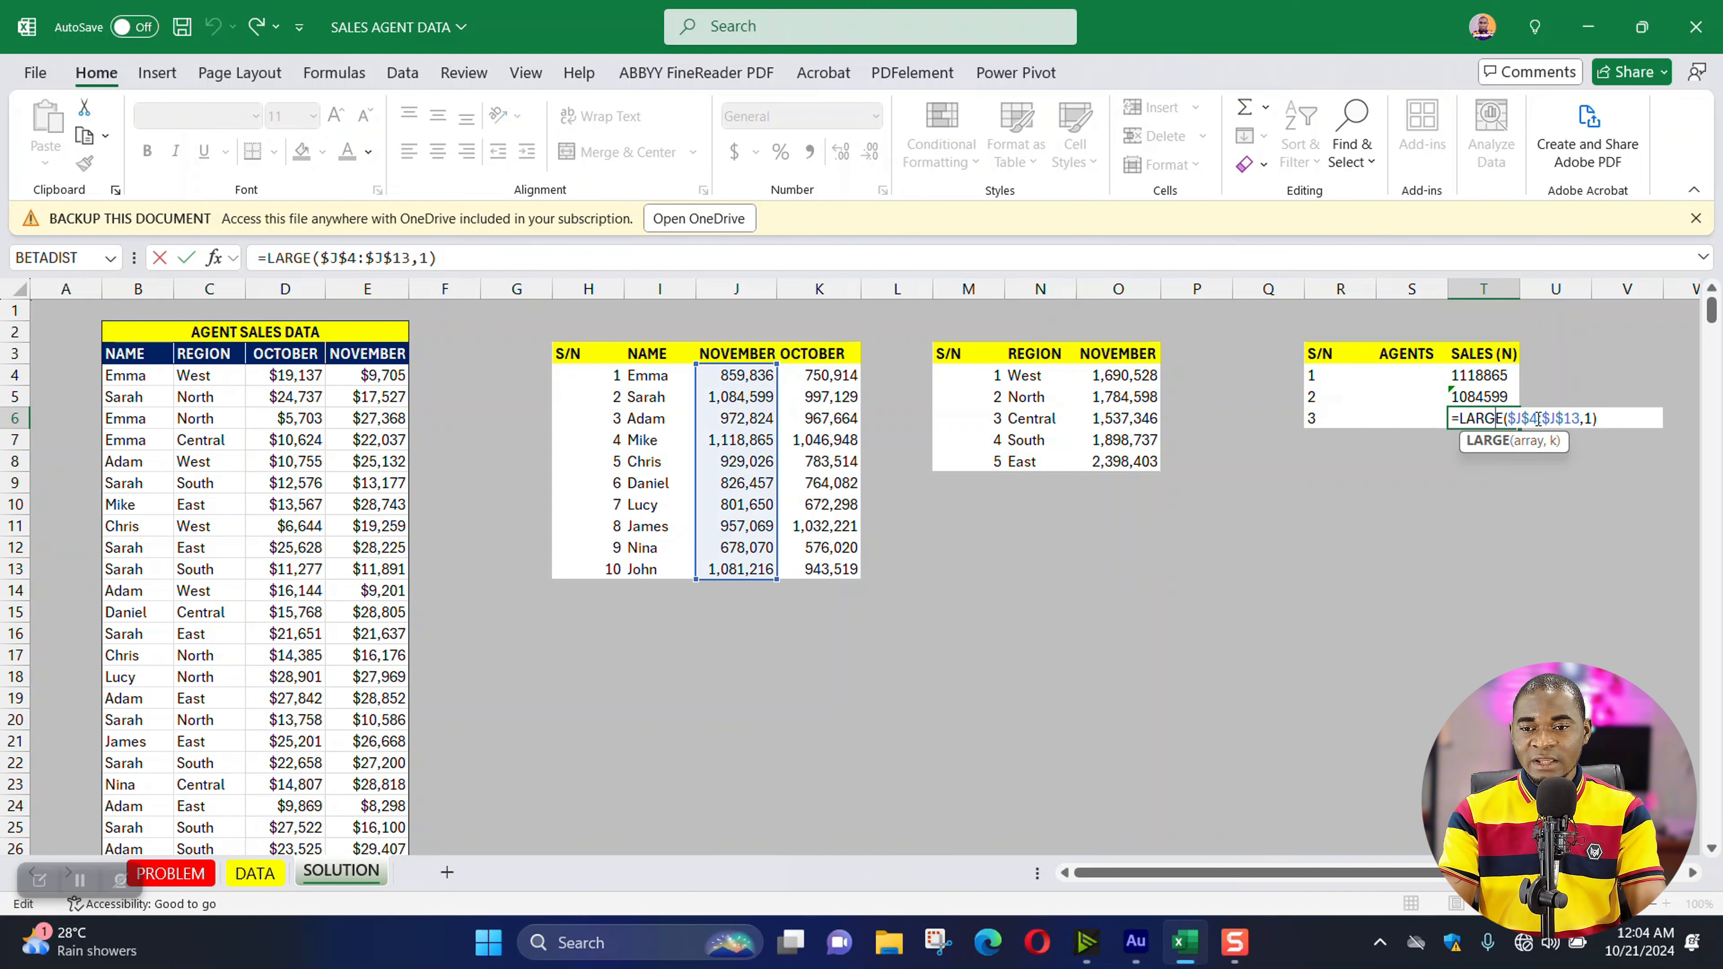
pyautogui.doubleClick(1587, 418)
pyautogui.write('3')
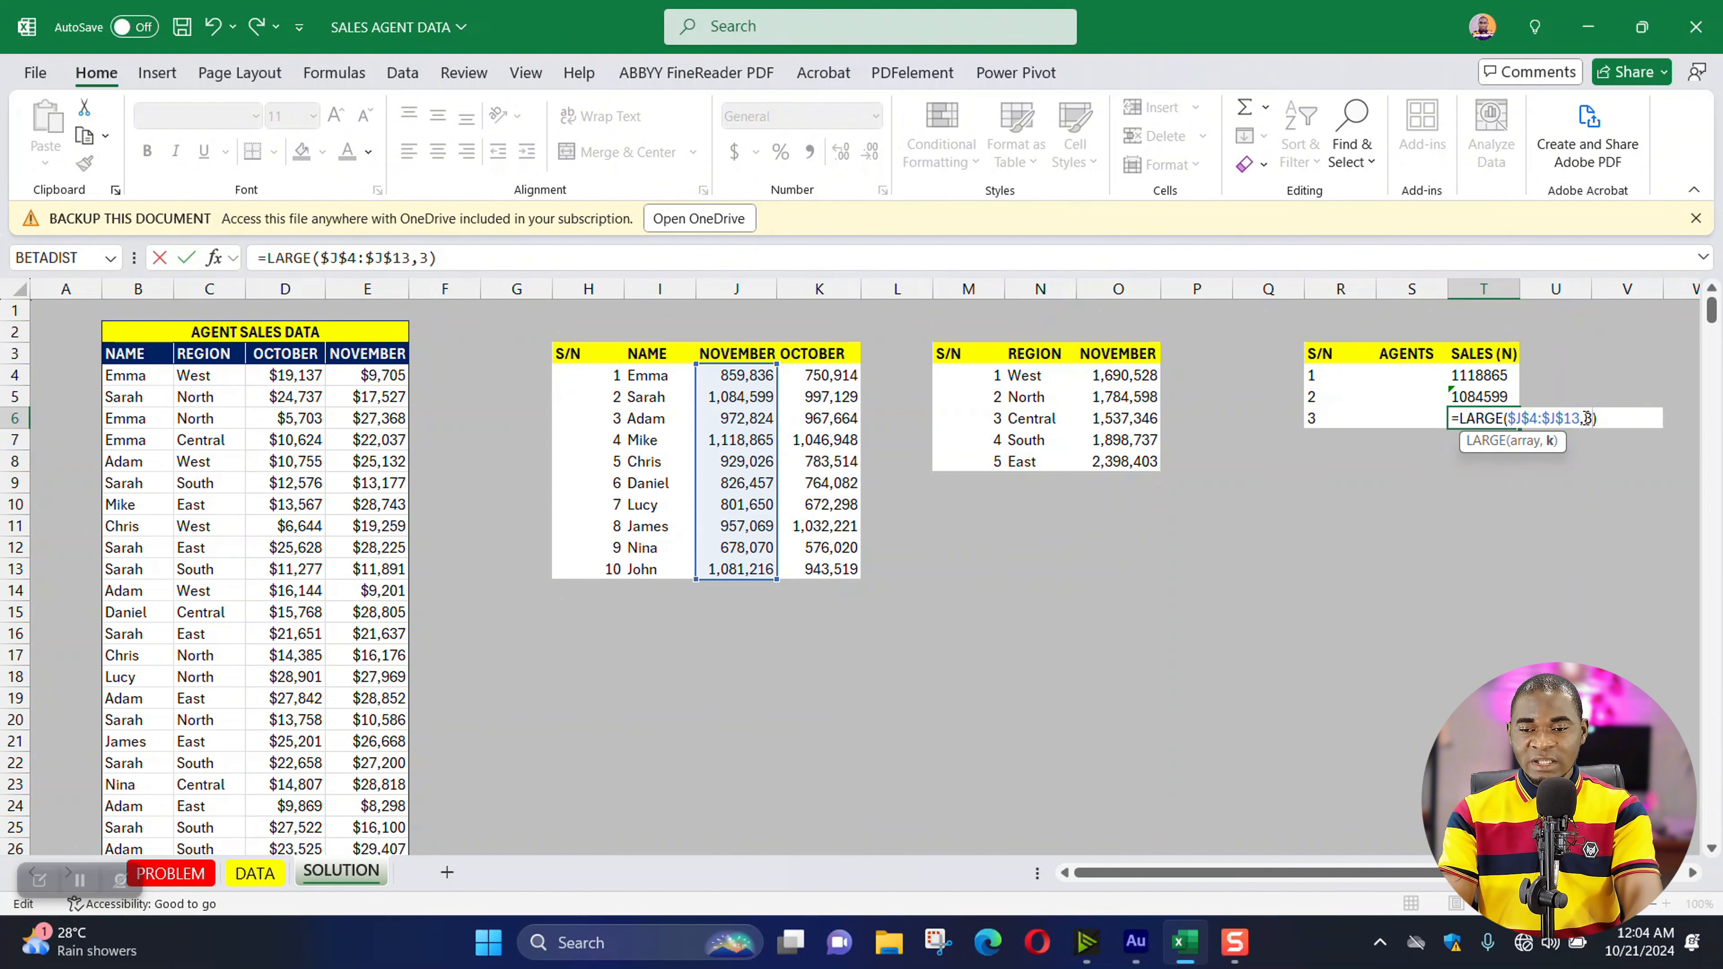
pyautogui.press('Return')
# - Format T4:T6 as Number with 0 decimal places and a thousands separator
pyautogui.moveTo(1497, 380); pyautogui.dragTo(1497, 417)
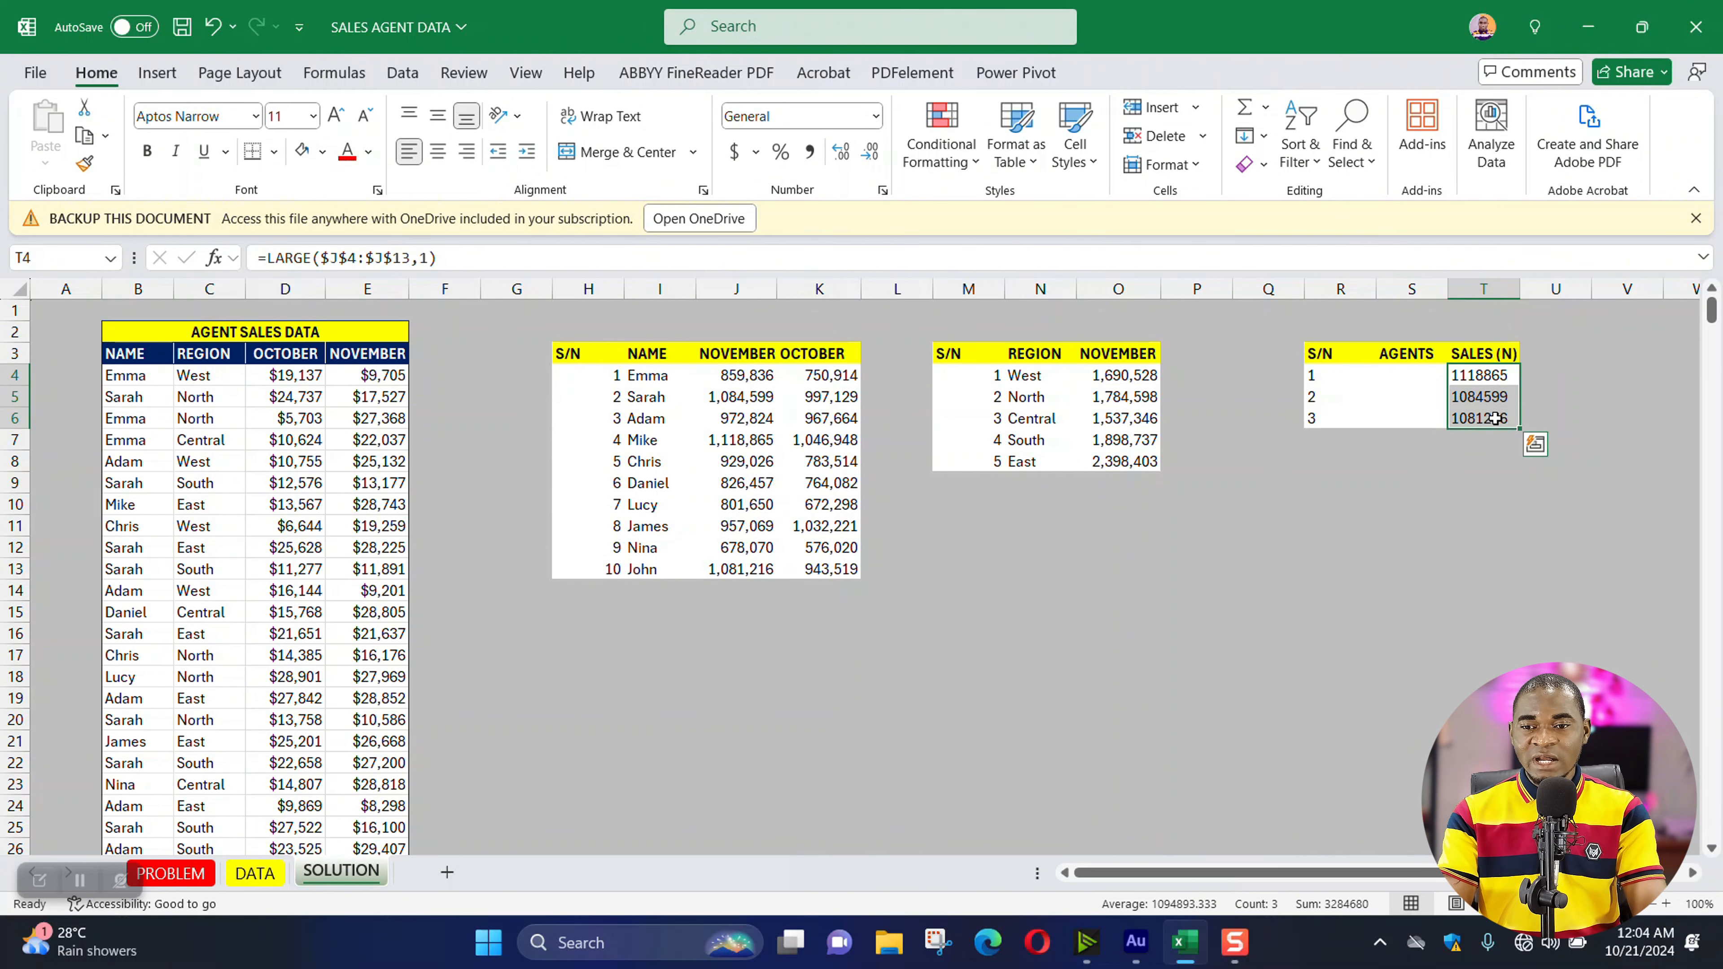
pyautogui.rightClick(1496, 418)
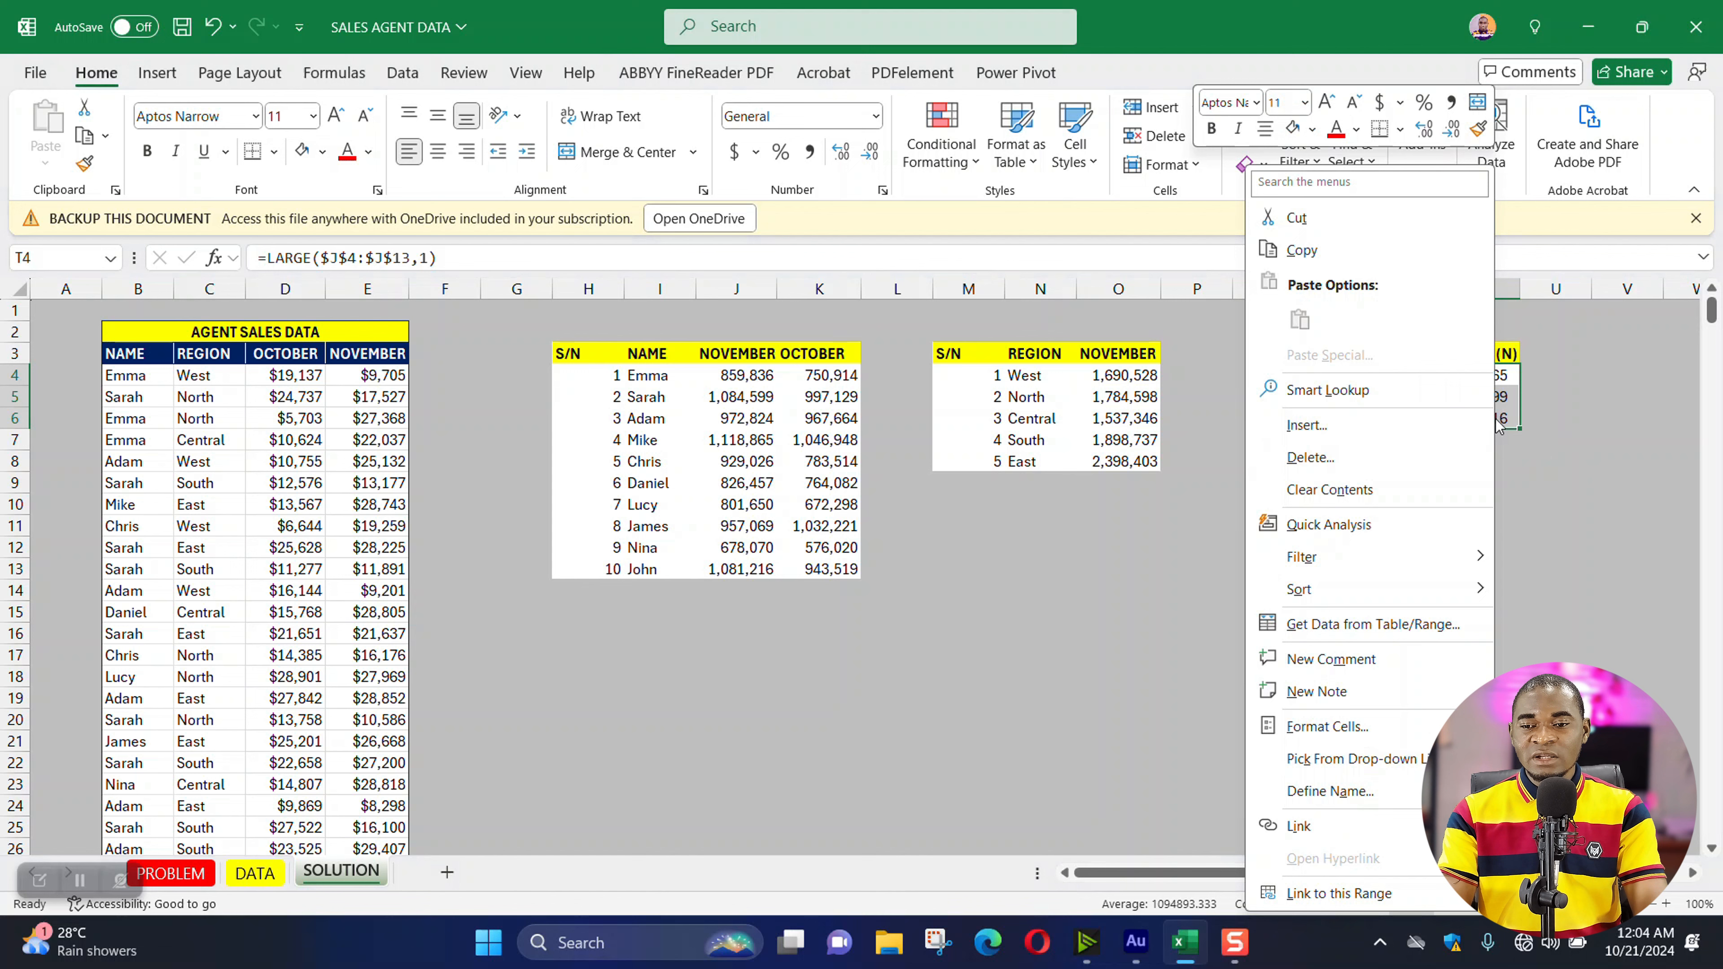
pyautogui.click(1368, 723)
pyautogui.click(1165, 481)
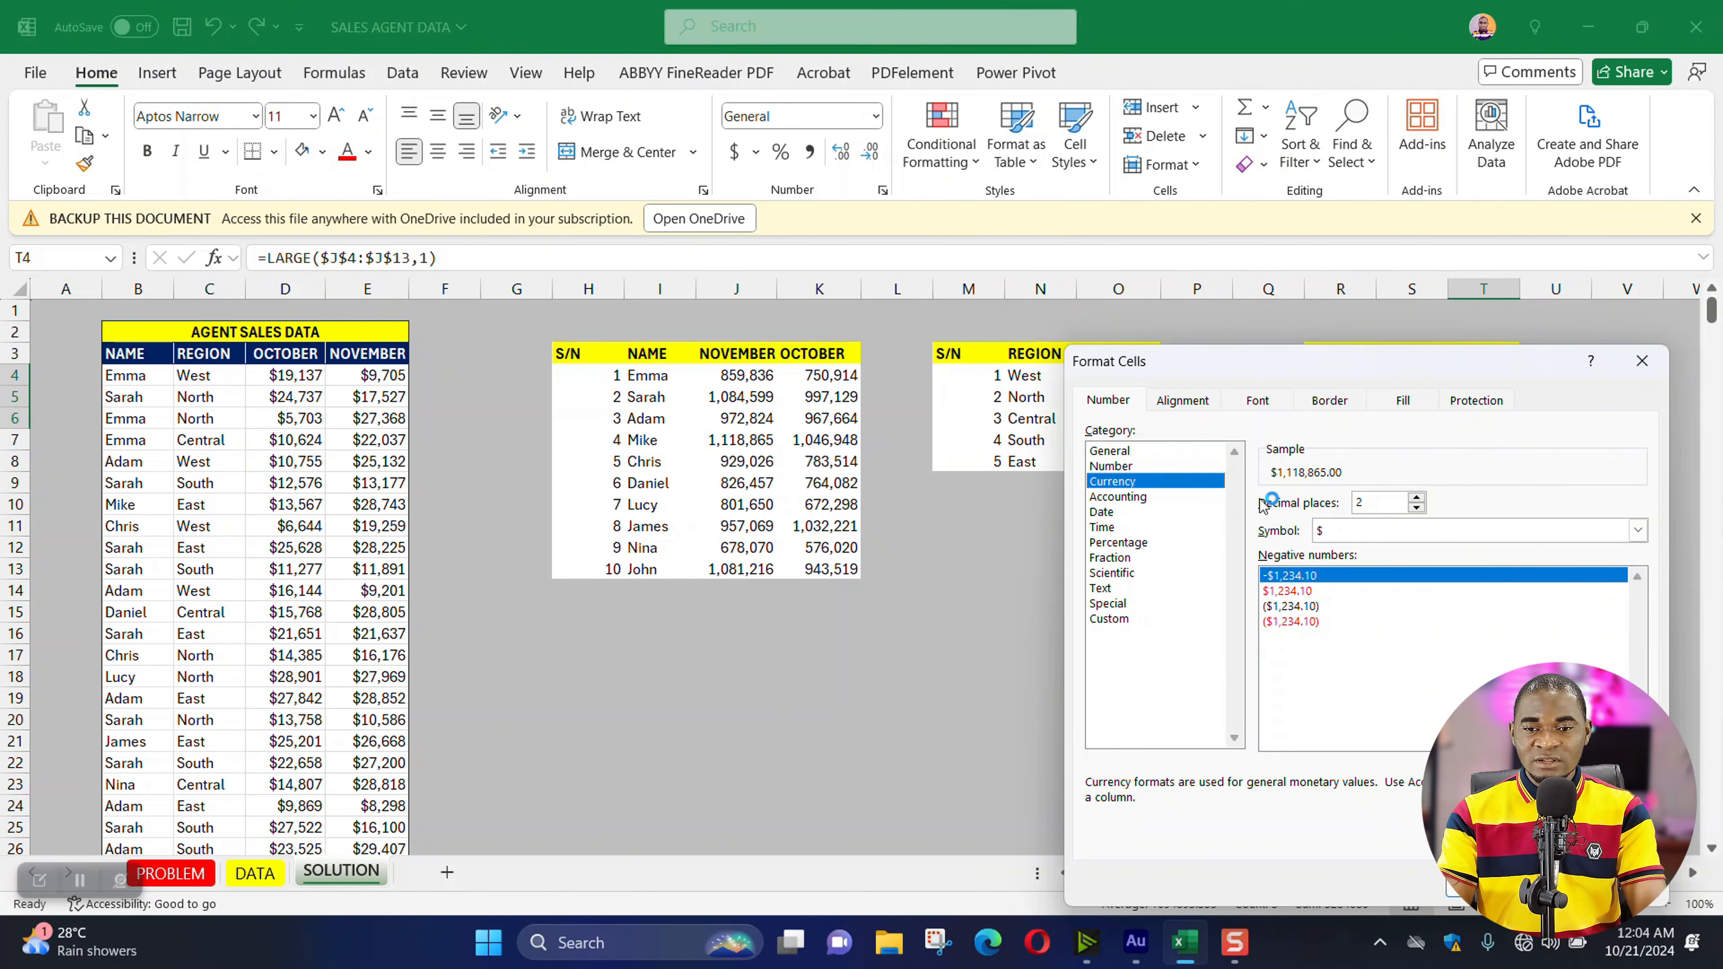
pyautogui.click(1164, 467)
pyautogui.click(1416, 508)
pyautogui.click(1415, 508)
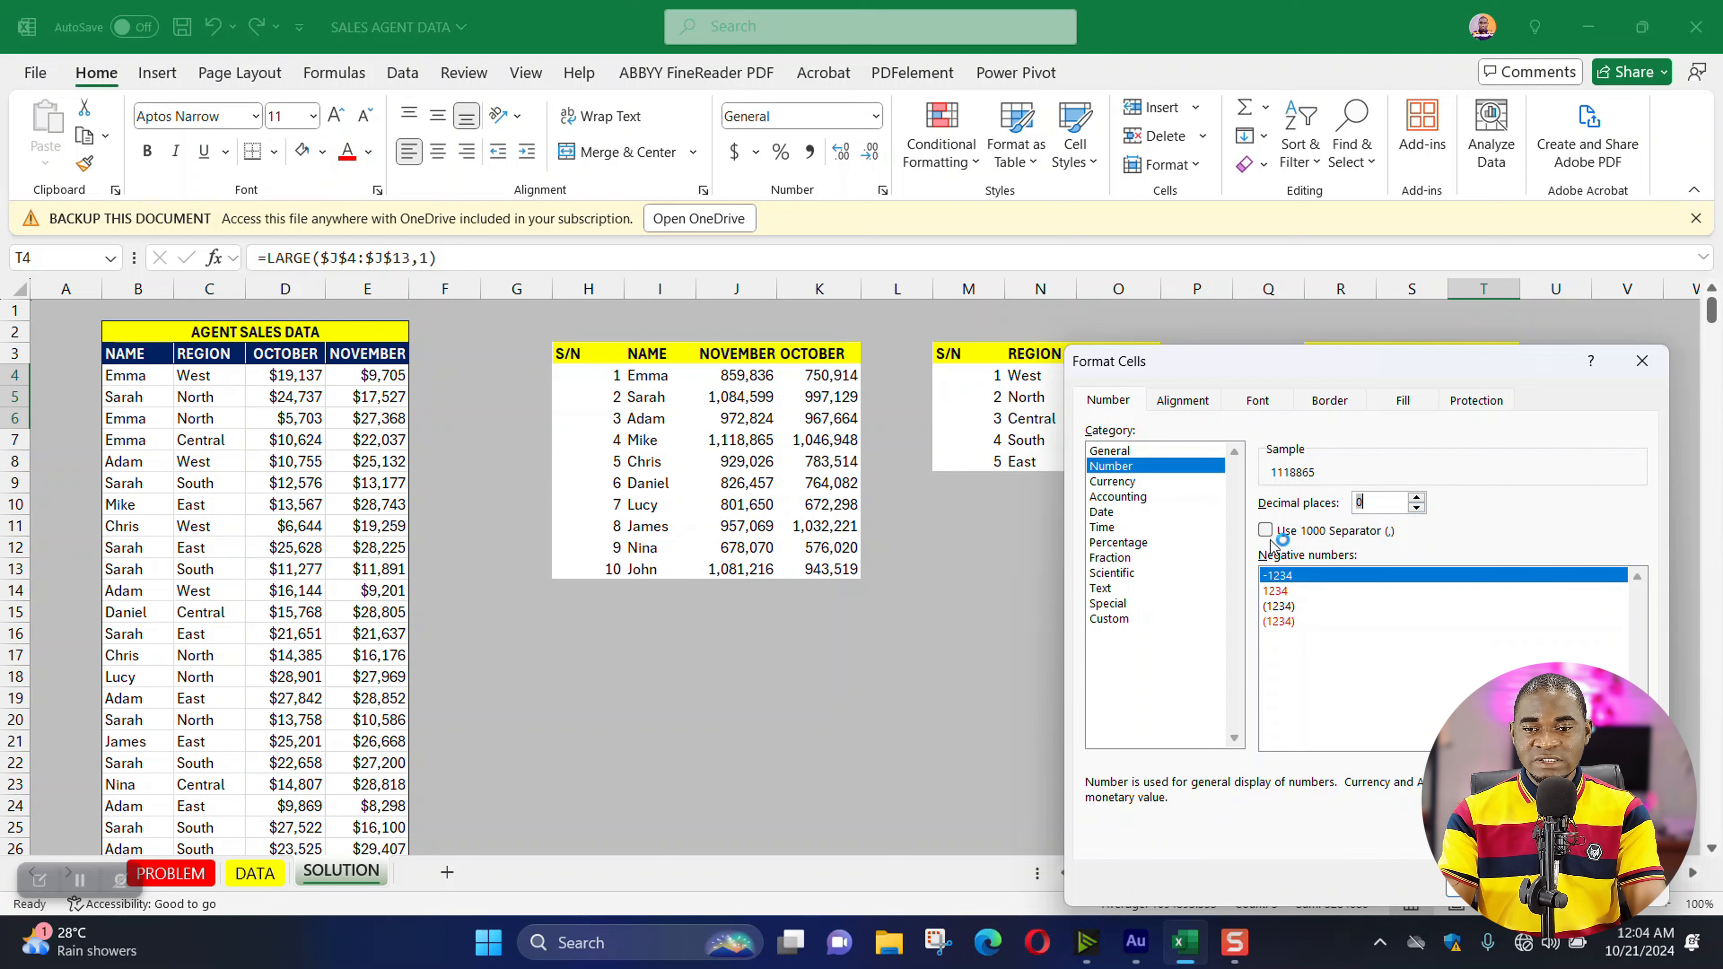
pyautogui.click(1266, 530)
pyautogui.click(1494, 887)
pyautogui.click(1469, 588)
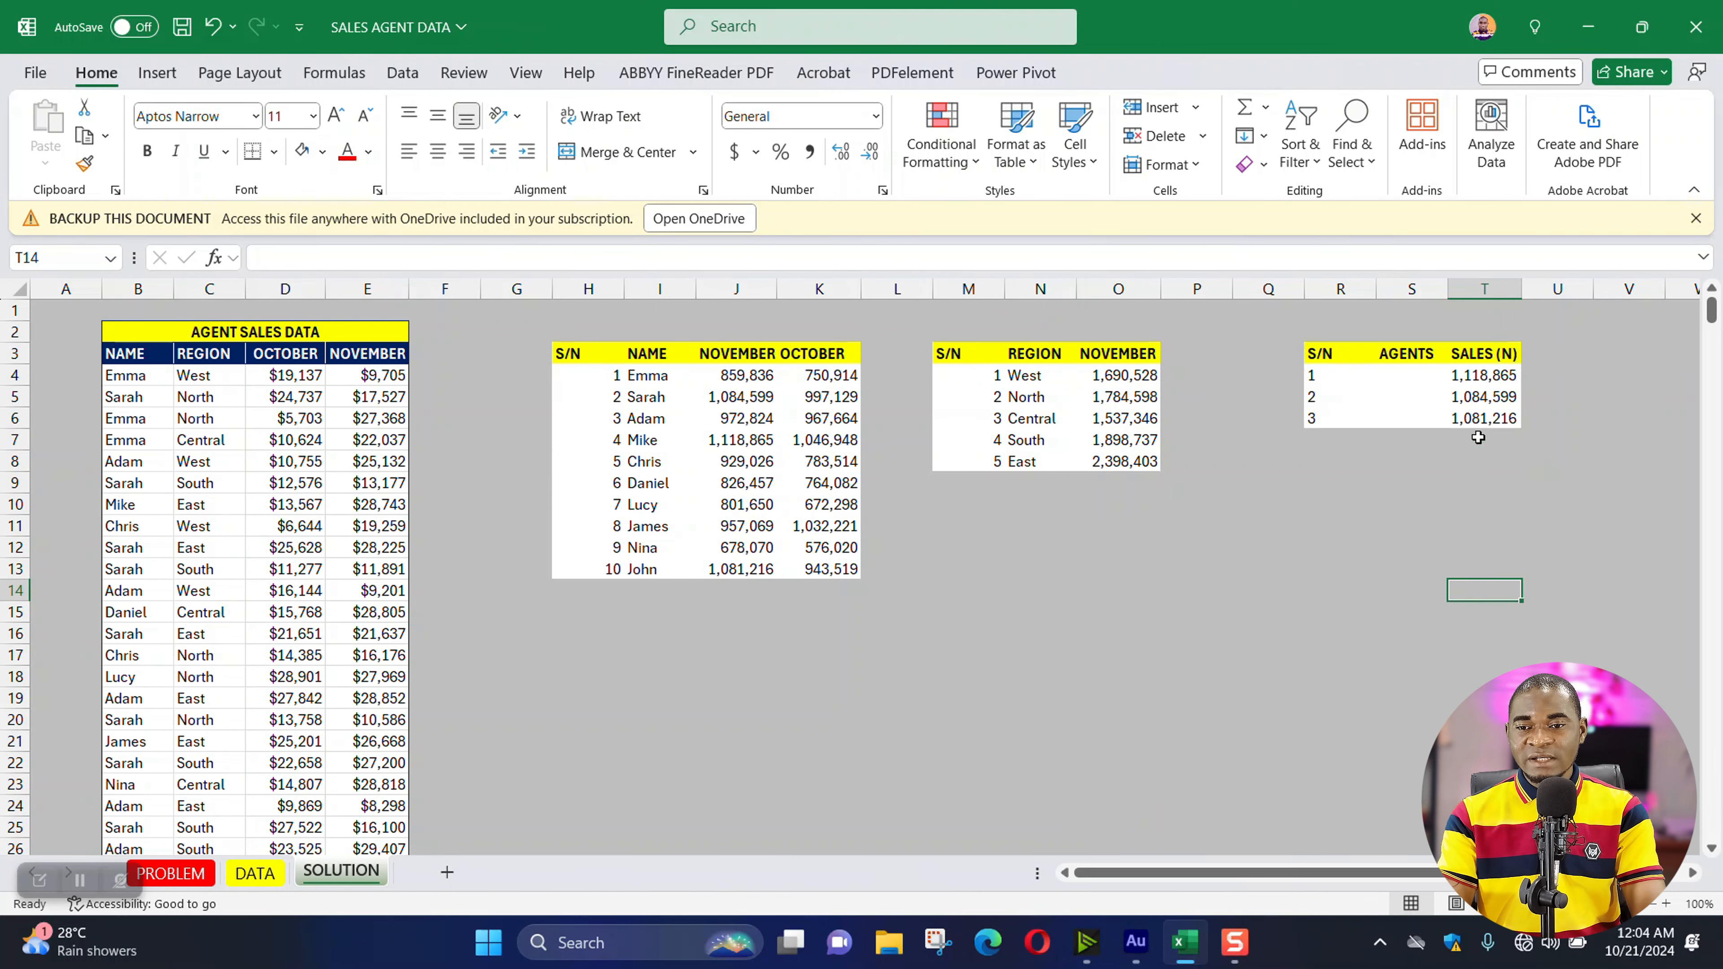
# - Start an INDEX formula in S4 with the absolute agent name range $I$4:$I$13 as its array
pyautogui.click(1470, 375)
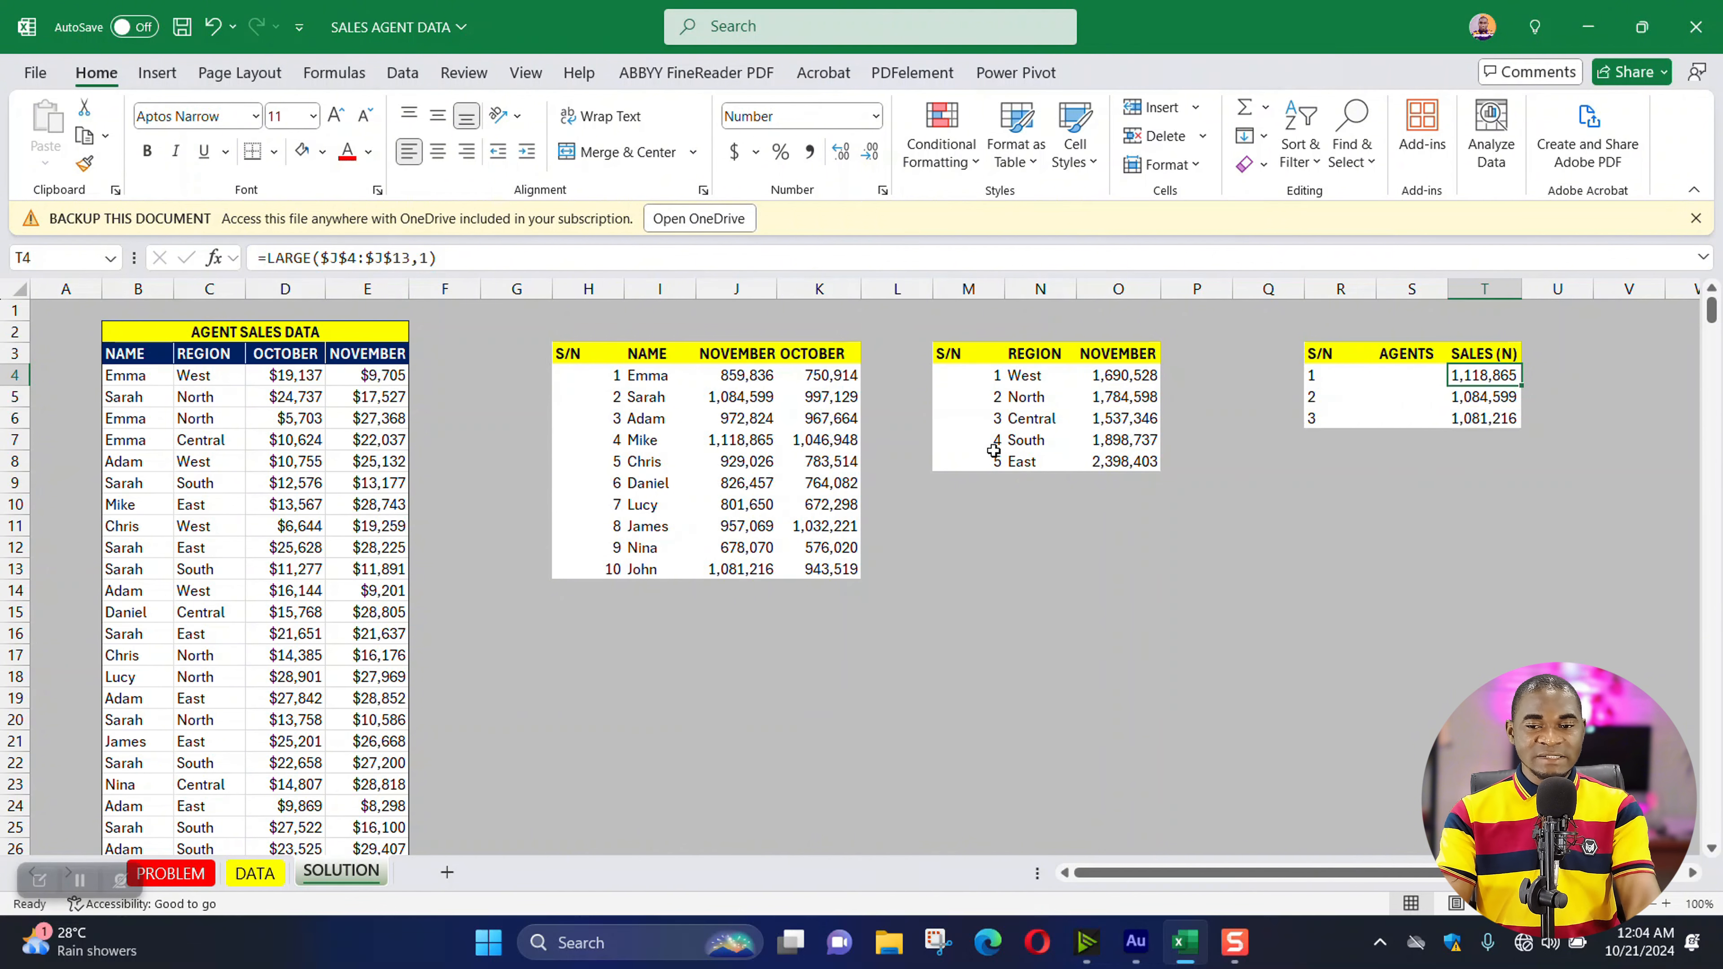
pyautogui.click(1396, 378)
pyautogui.write('=')
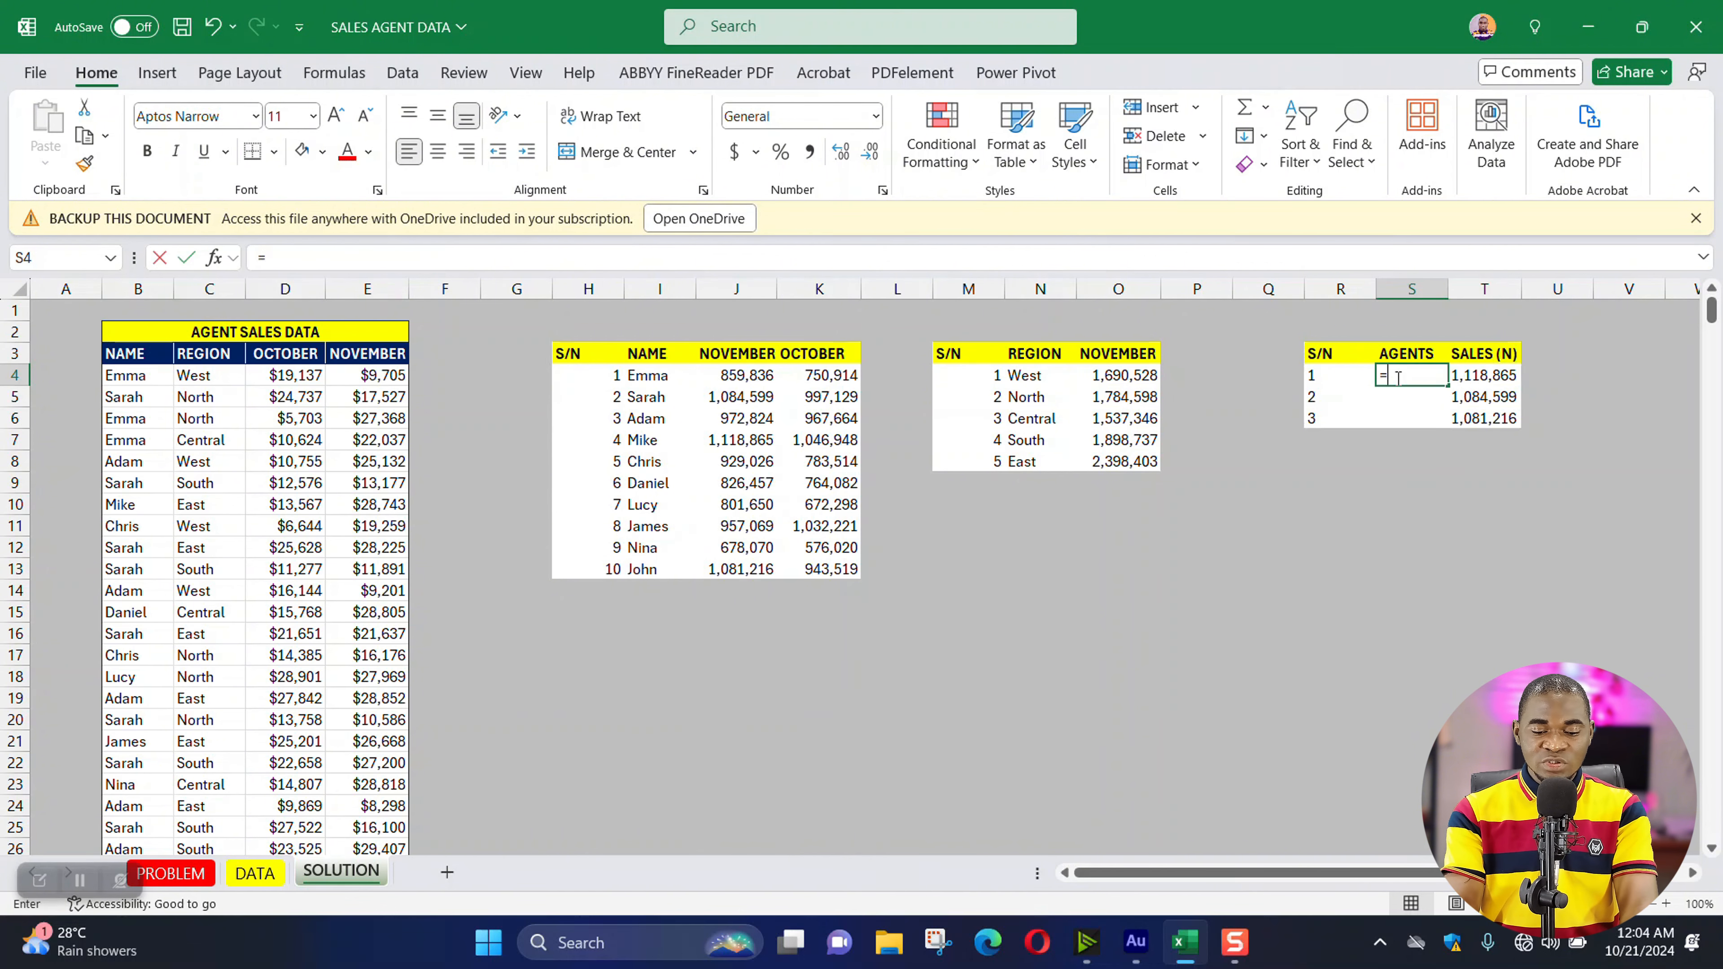
pyautogui.write('INDEX')
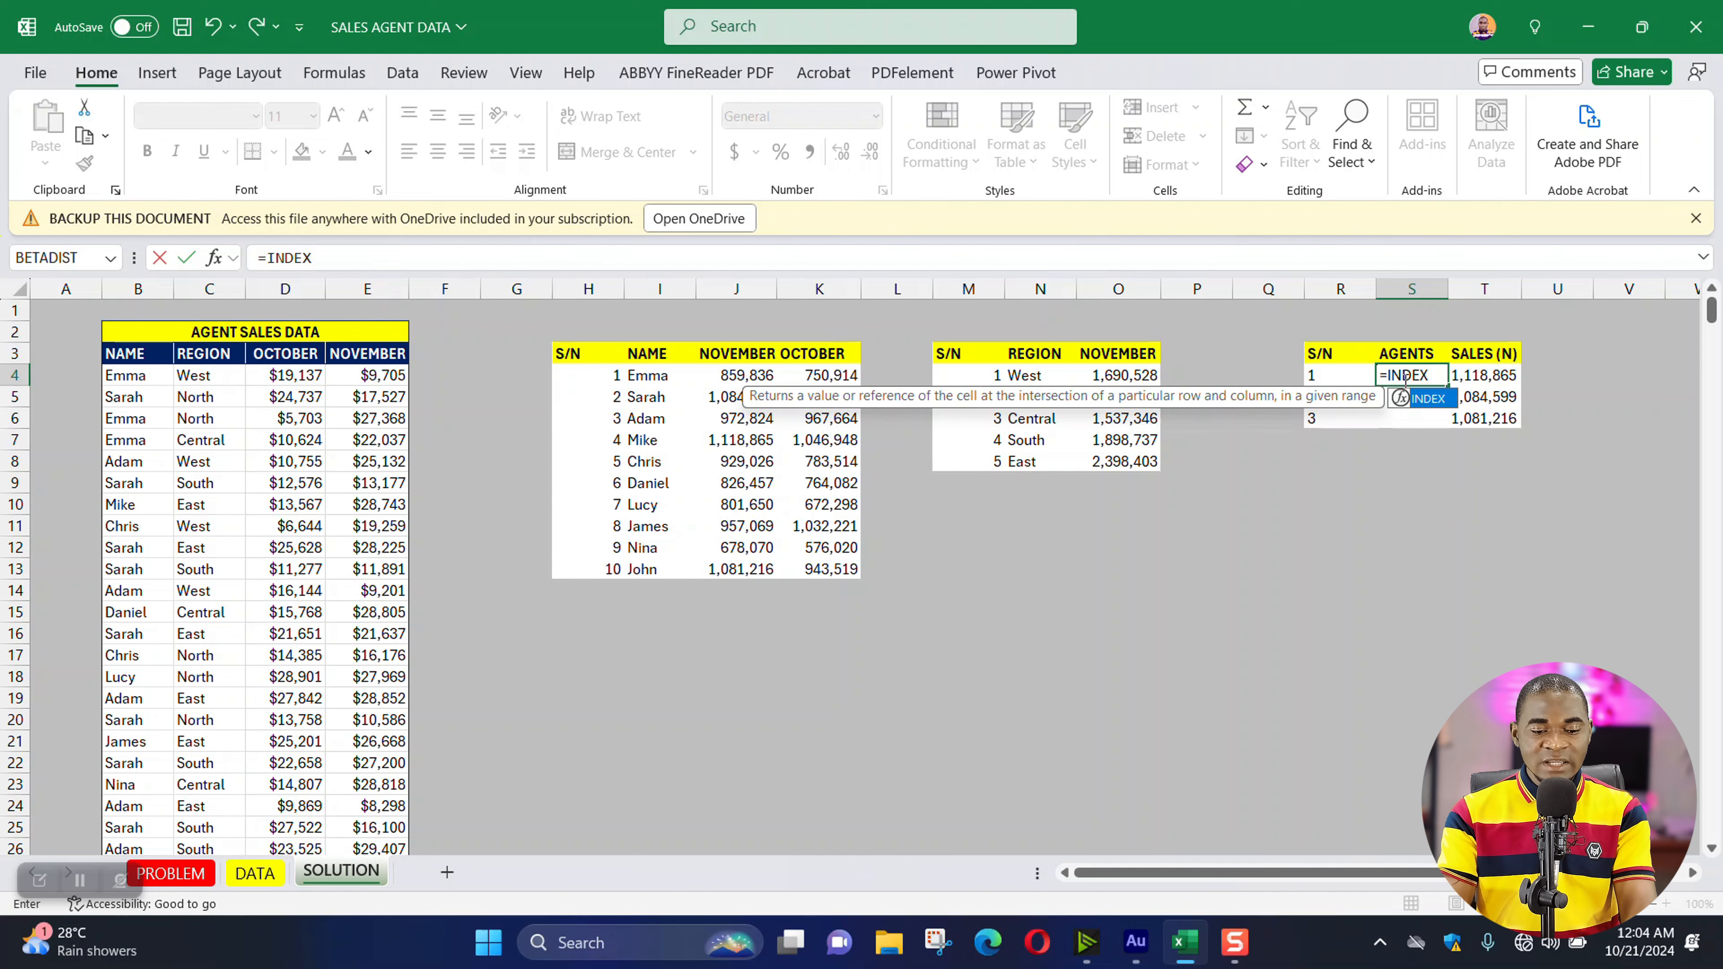
pyautogui.write('(')
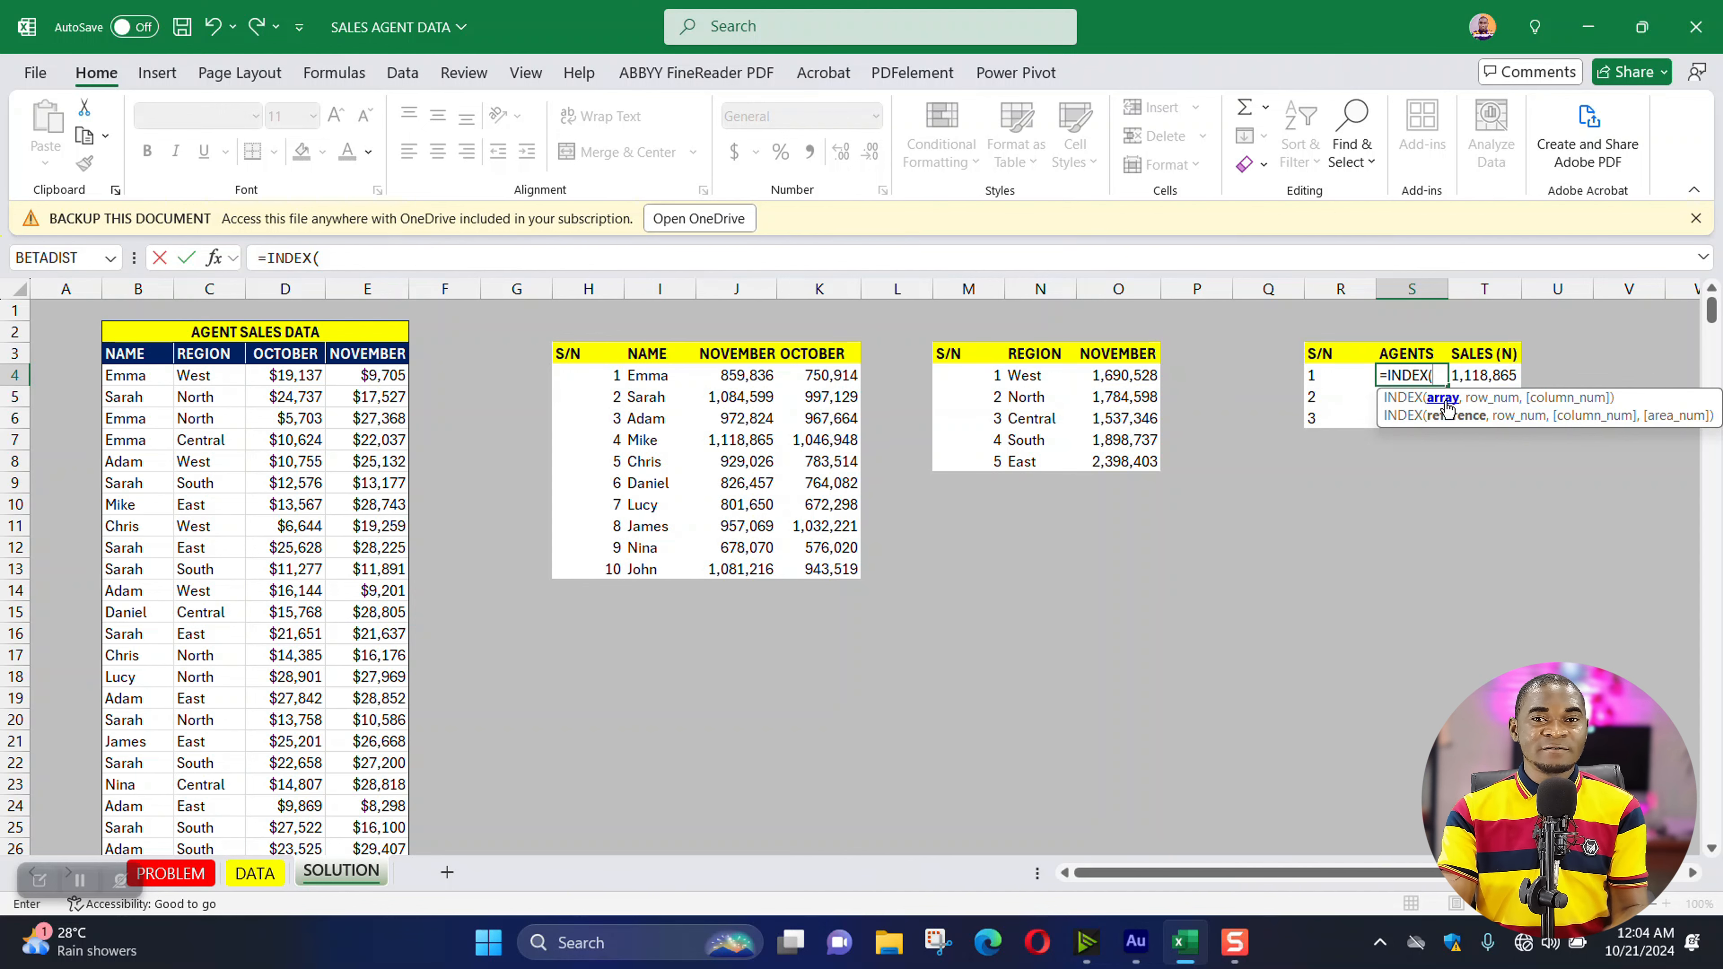
pyautogui.moveTo(657, 384); pyautogui.dragTo(659, 573)
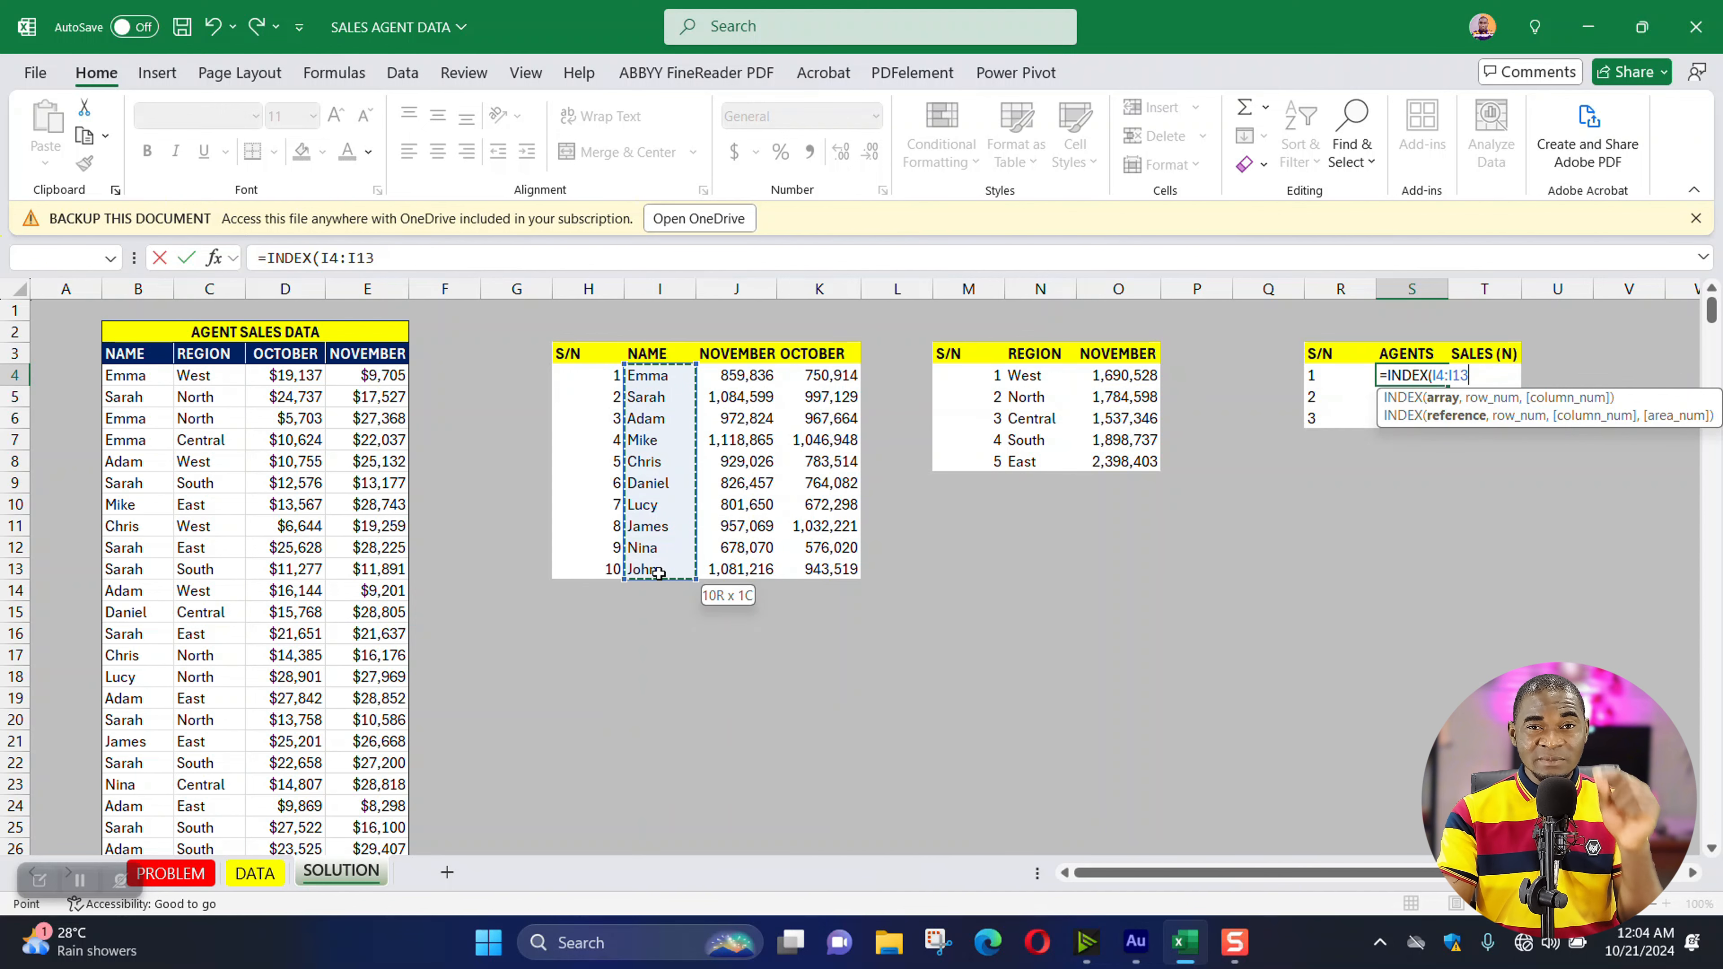
pyautogui.moveTo(1469, 375); pyautogui.dragTo(1432, 375)
pyautogui.press('F4')
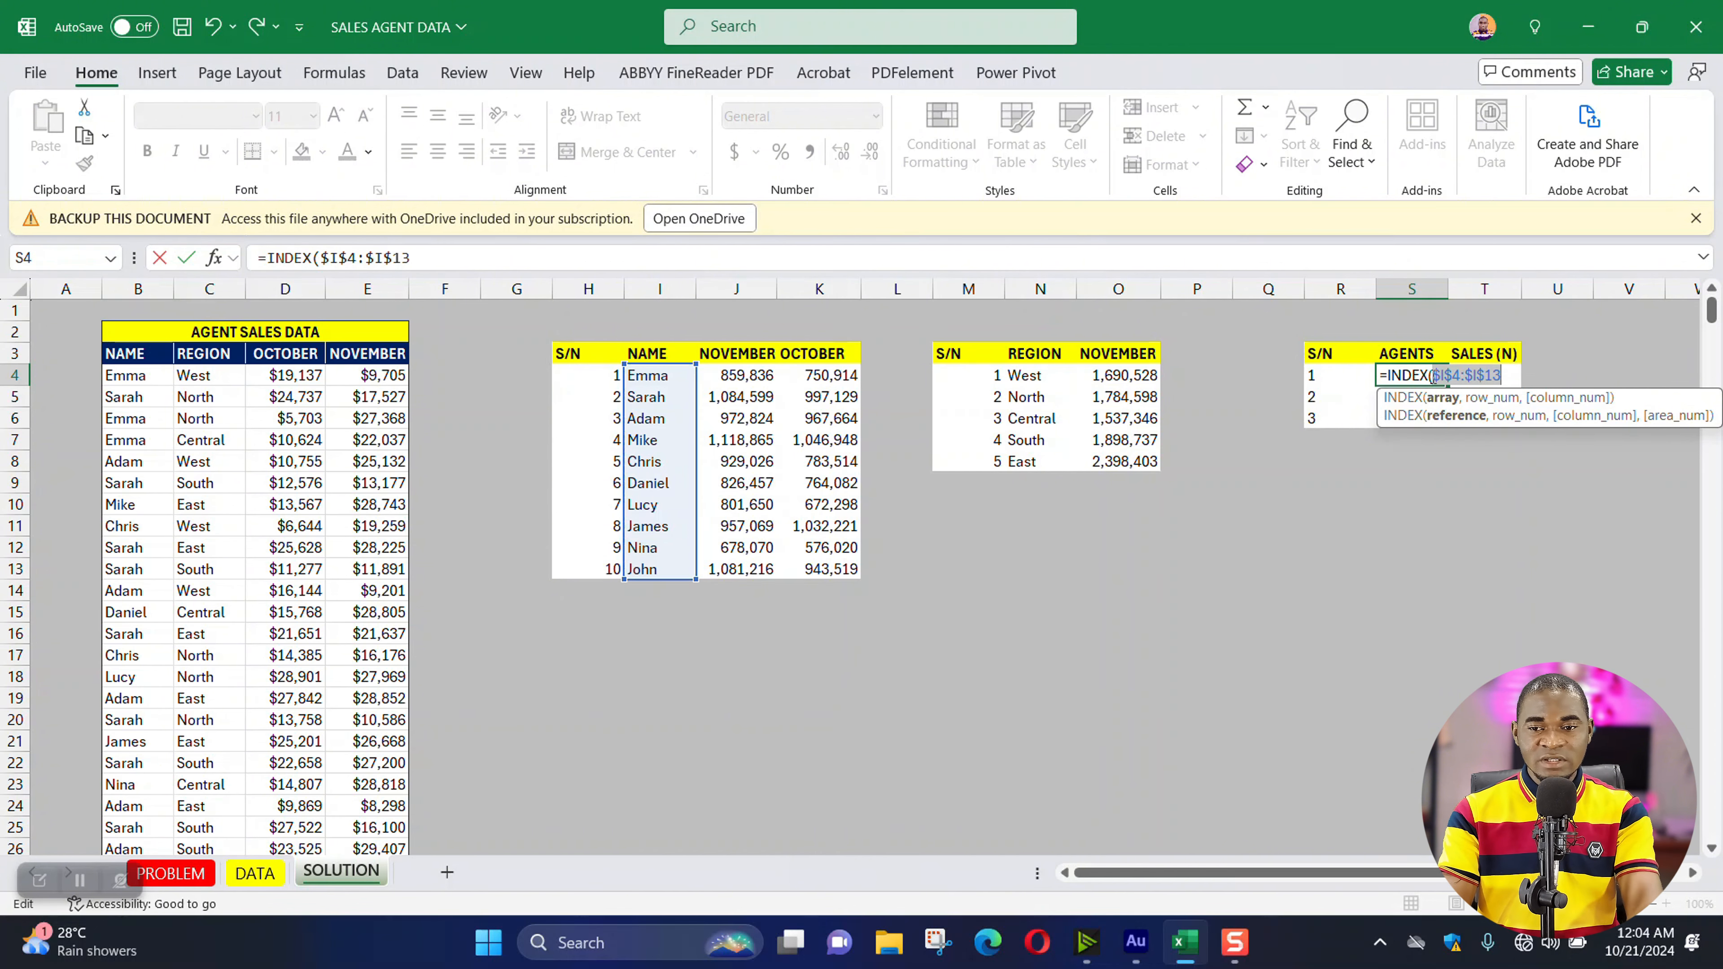
pyautogui.click(415, 259)
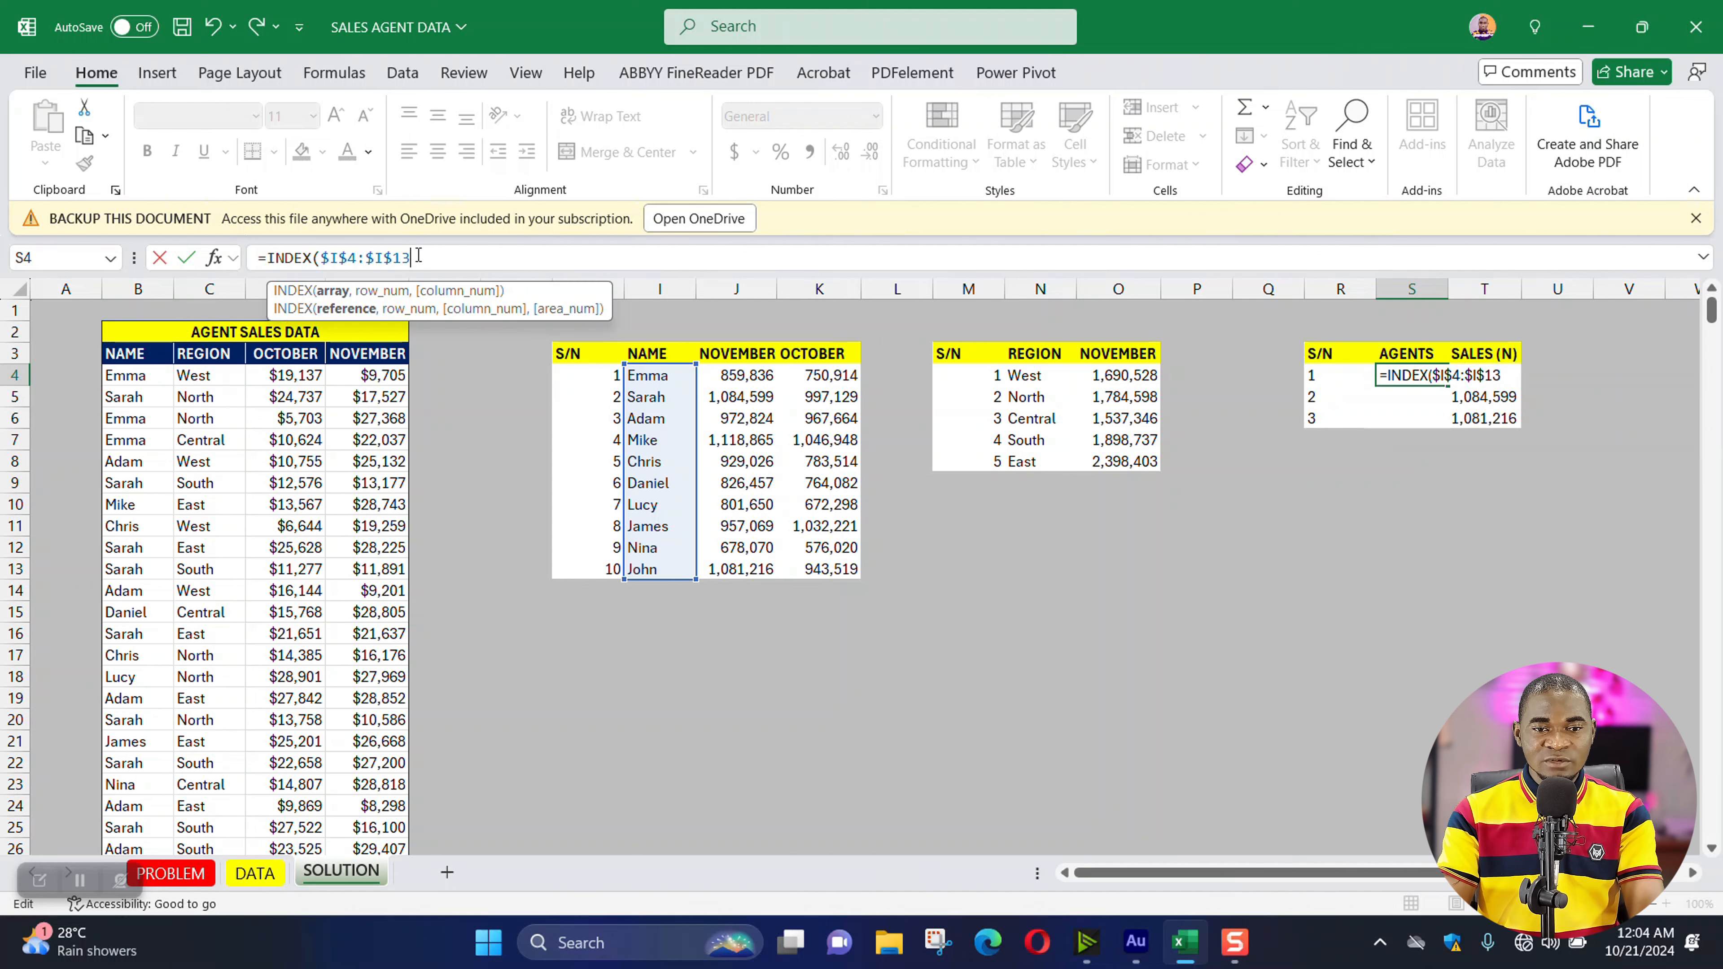
# - Nest a MATCH function as the row number of the INDEX formula in S4, with T4 as the lookup value
pyautogui.write(',')
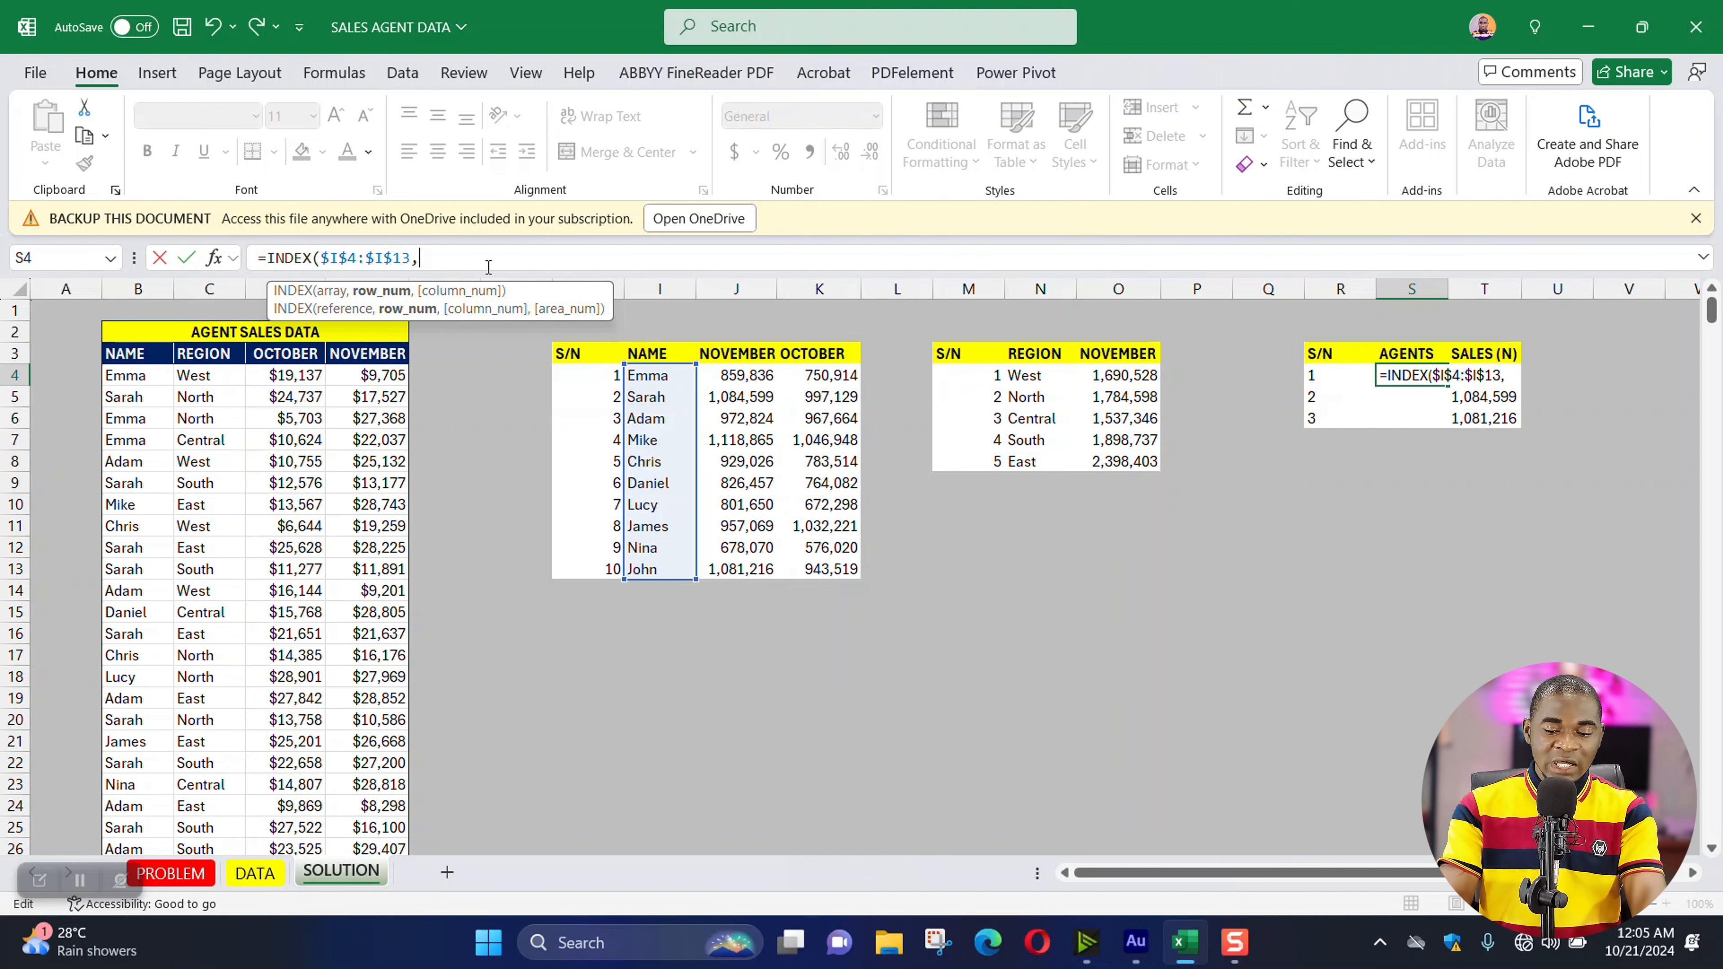
pyautogui.write('MATCH')
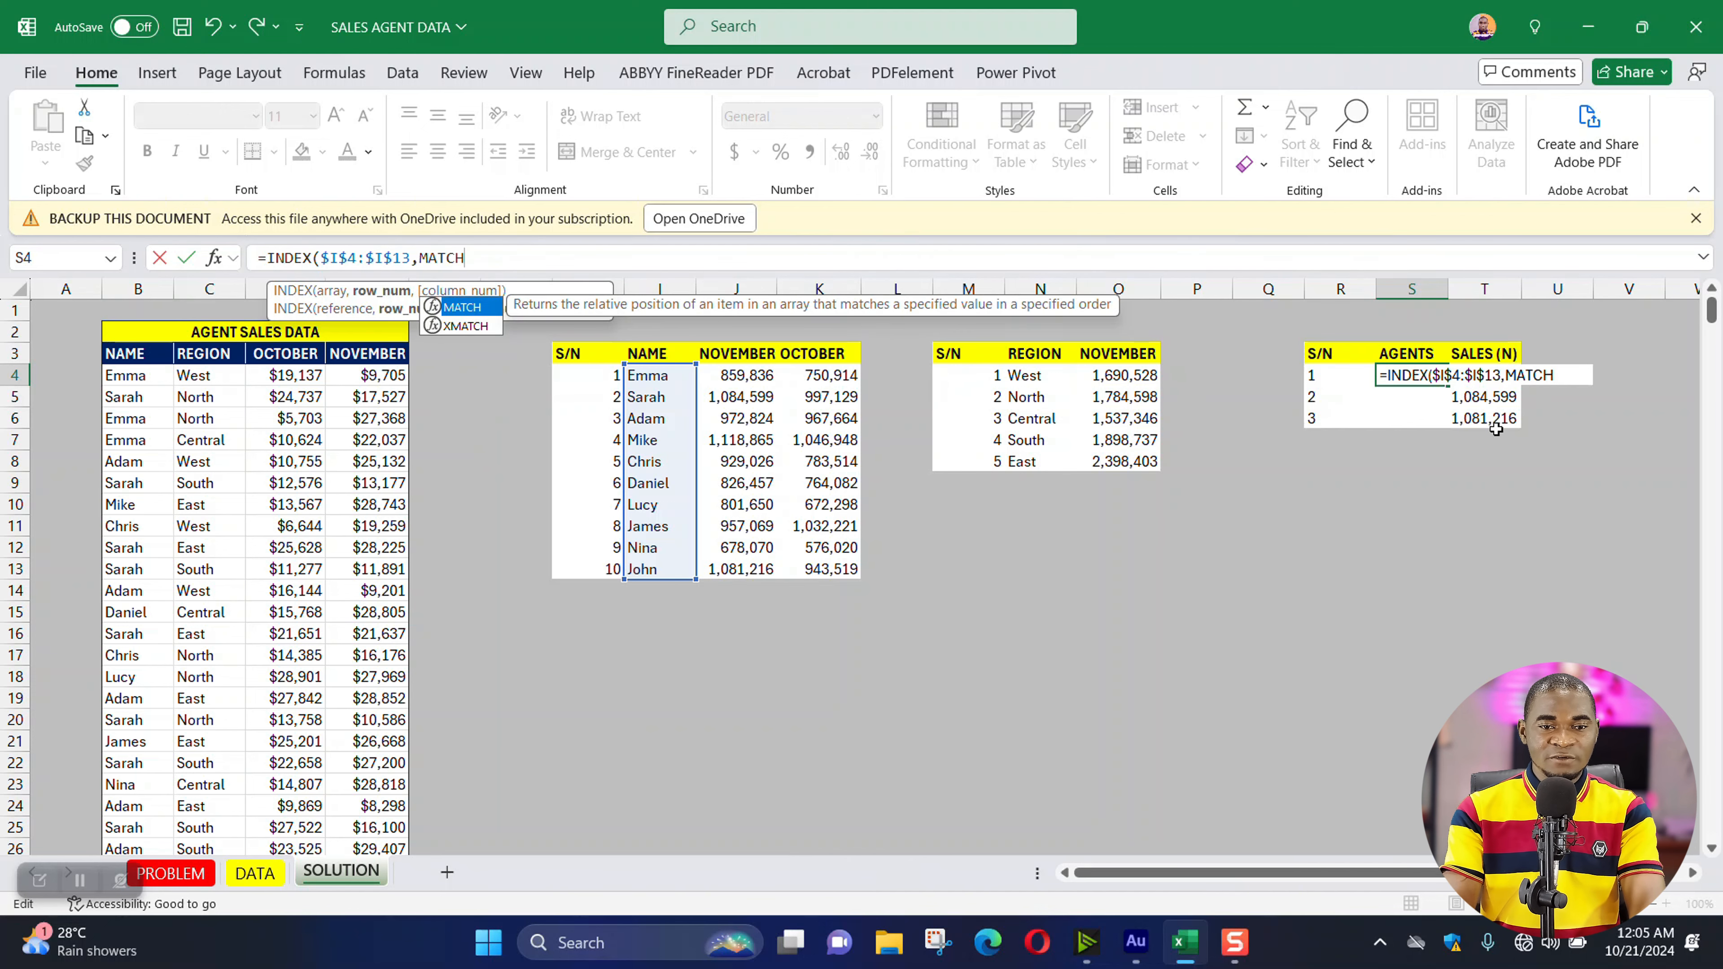
pyautogui.write('(')
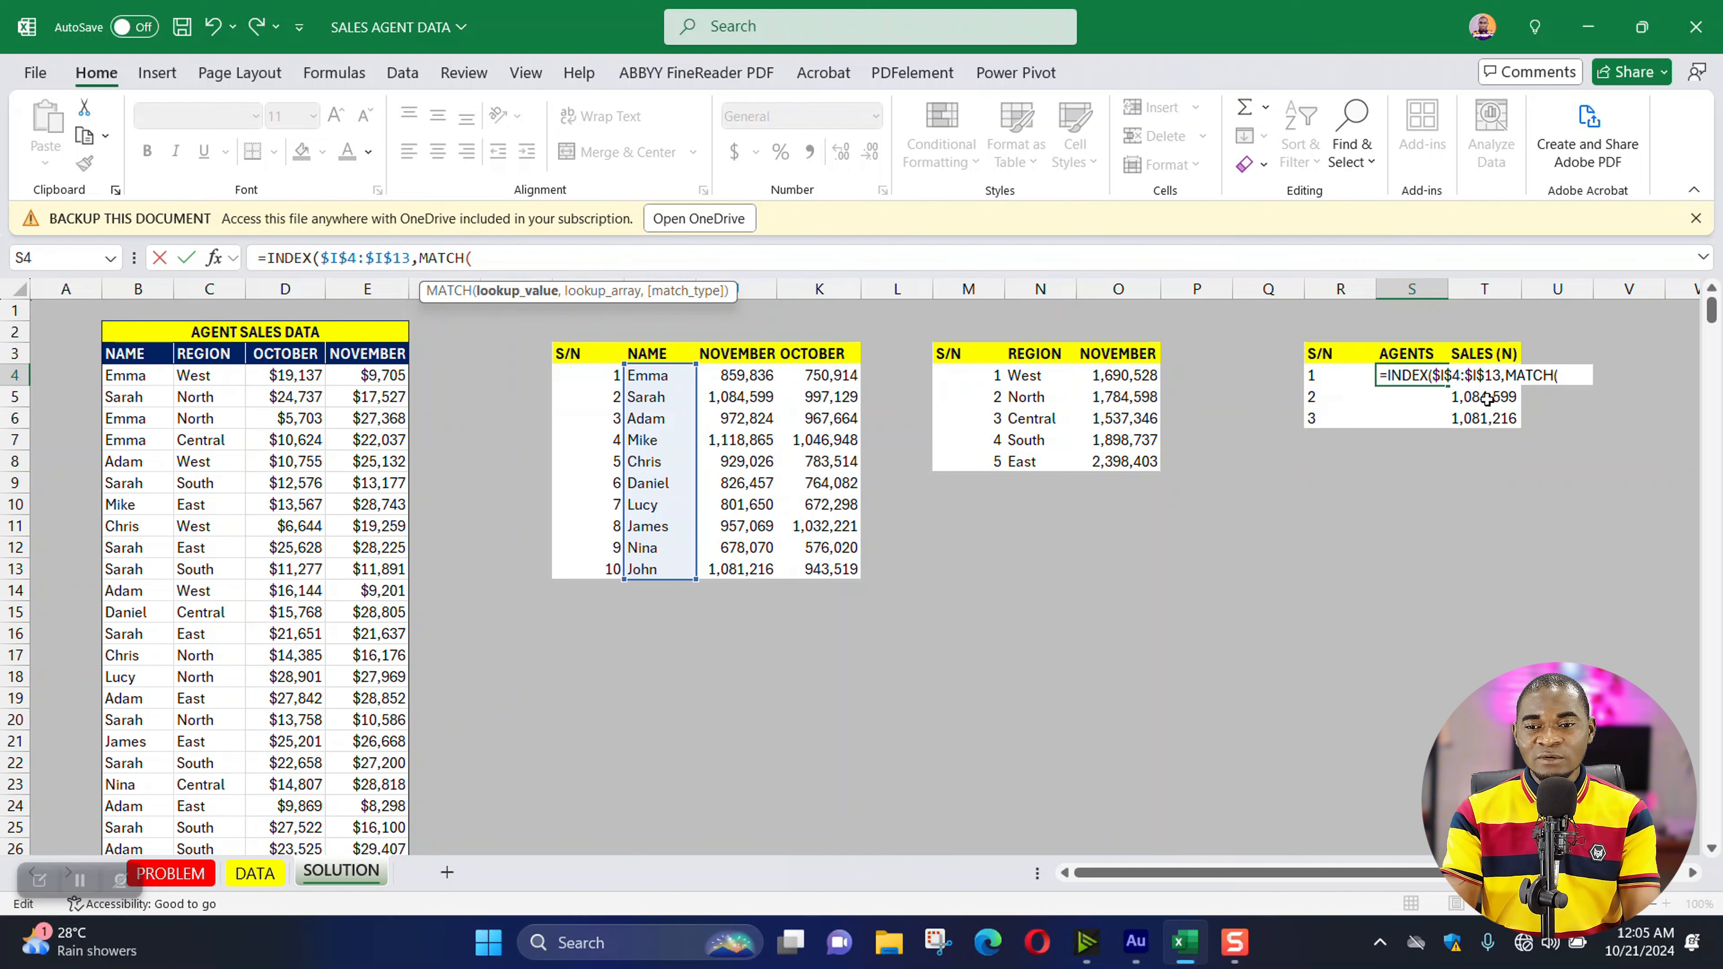
pyautogui.click(1475, 360)
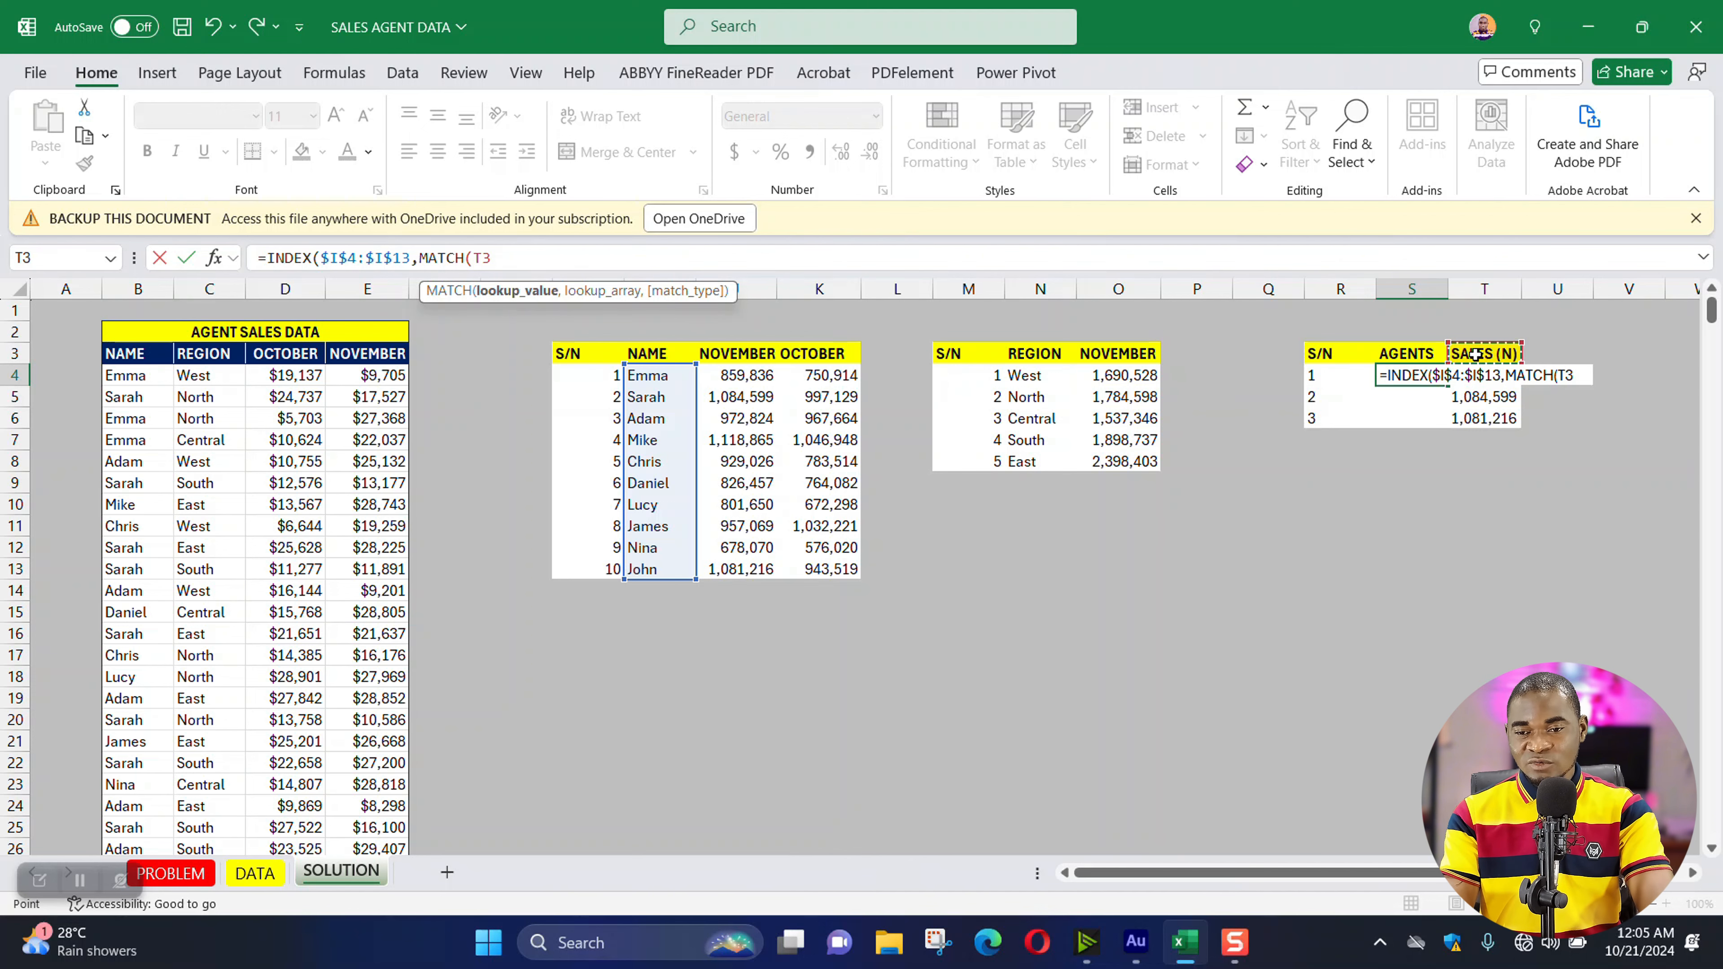
pyautogui.press('Down')
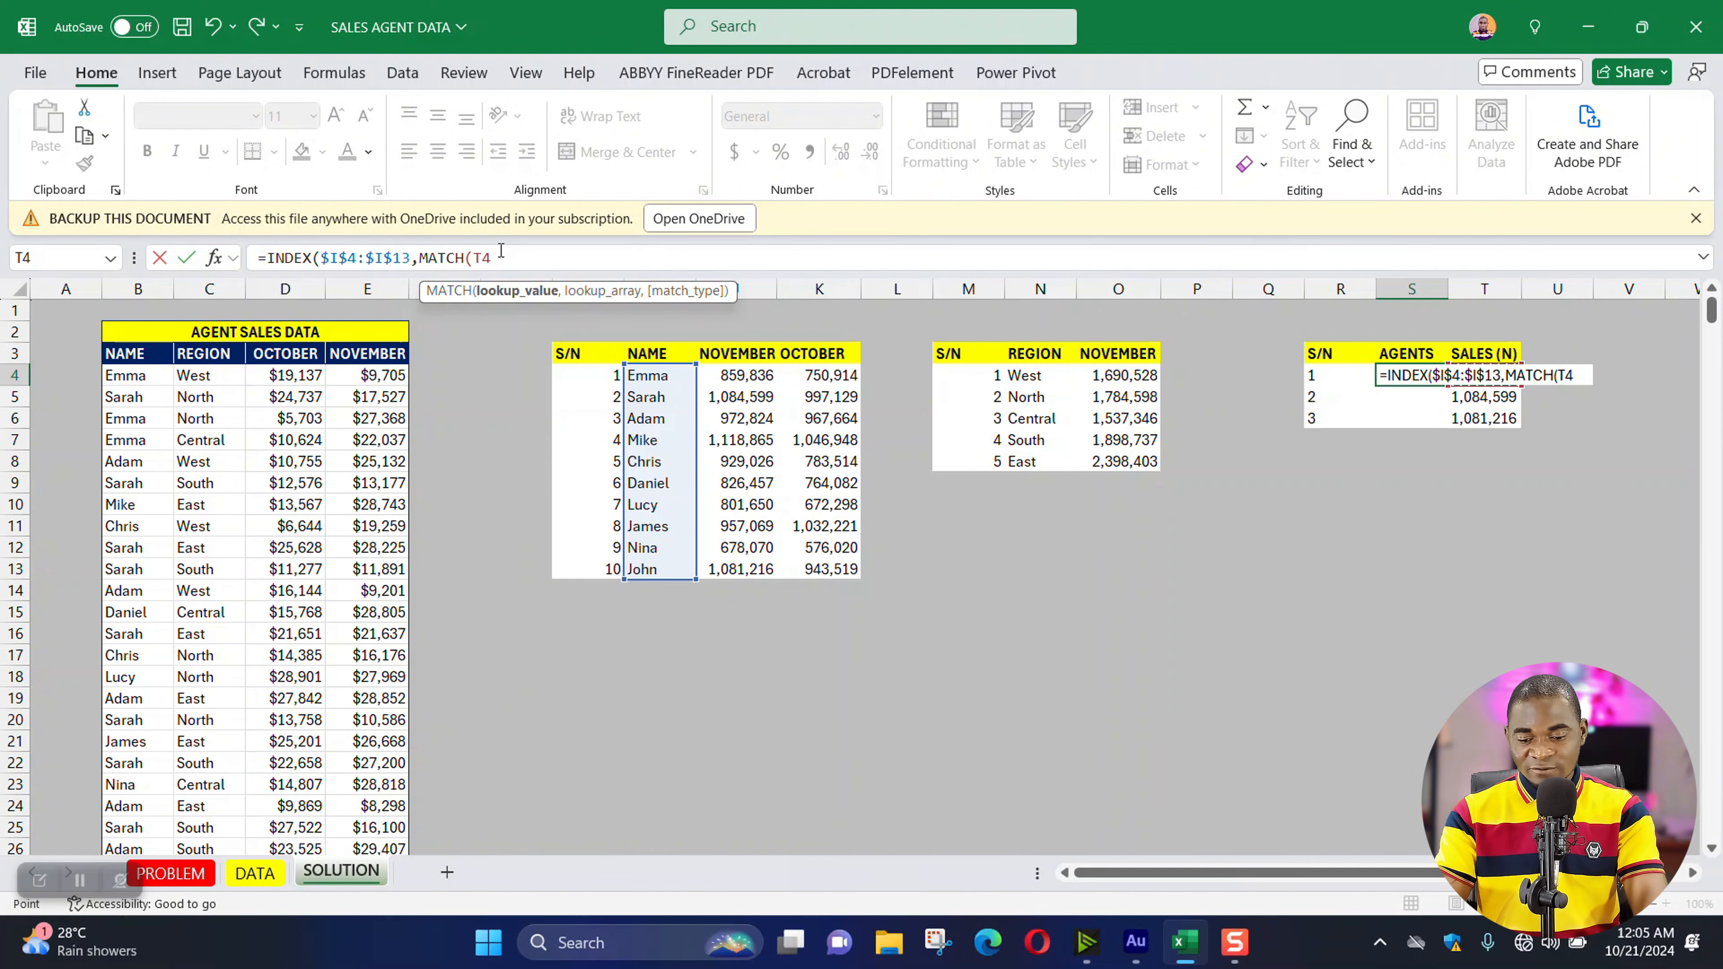
# - Set the MATCH lookup array to the November sales range as the absolute reference $J$4:$J$13
pyautogui.write(',')
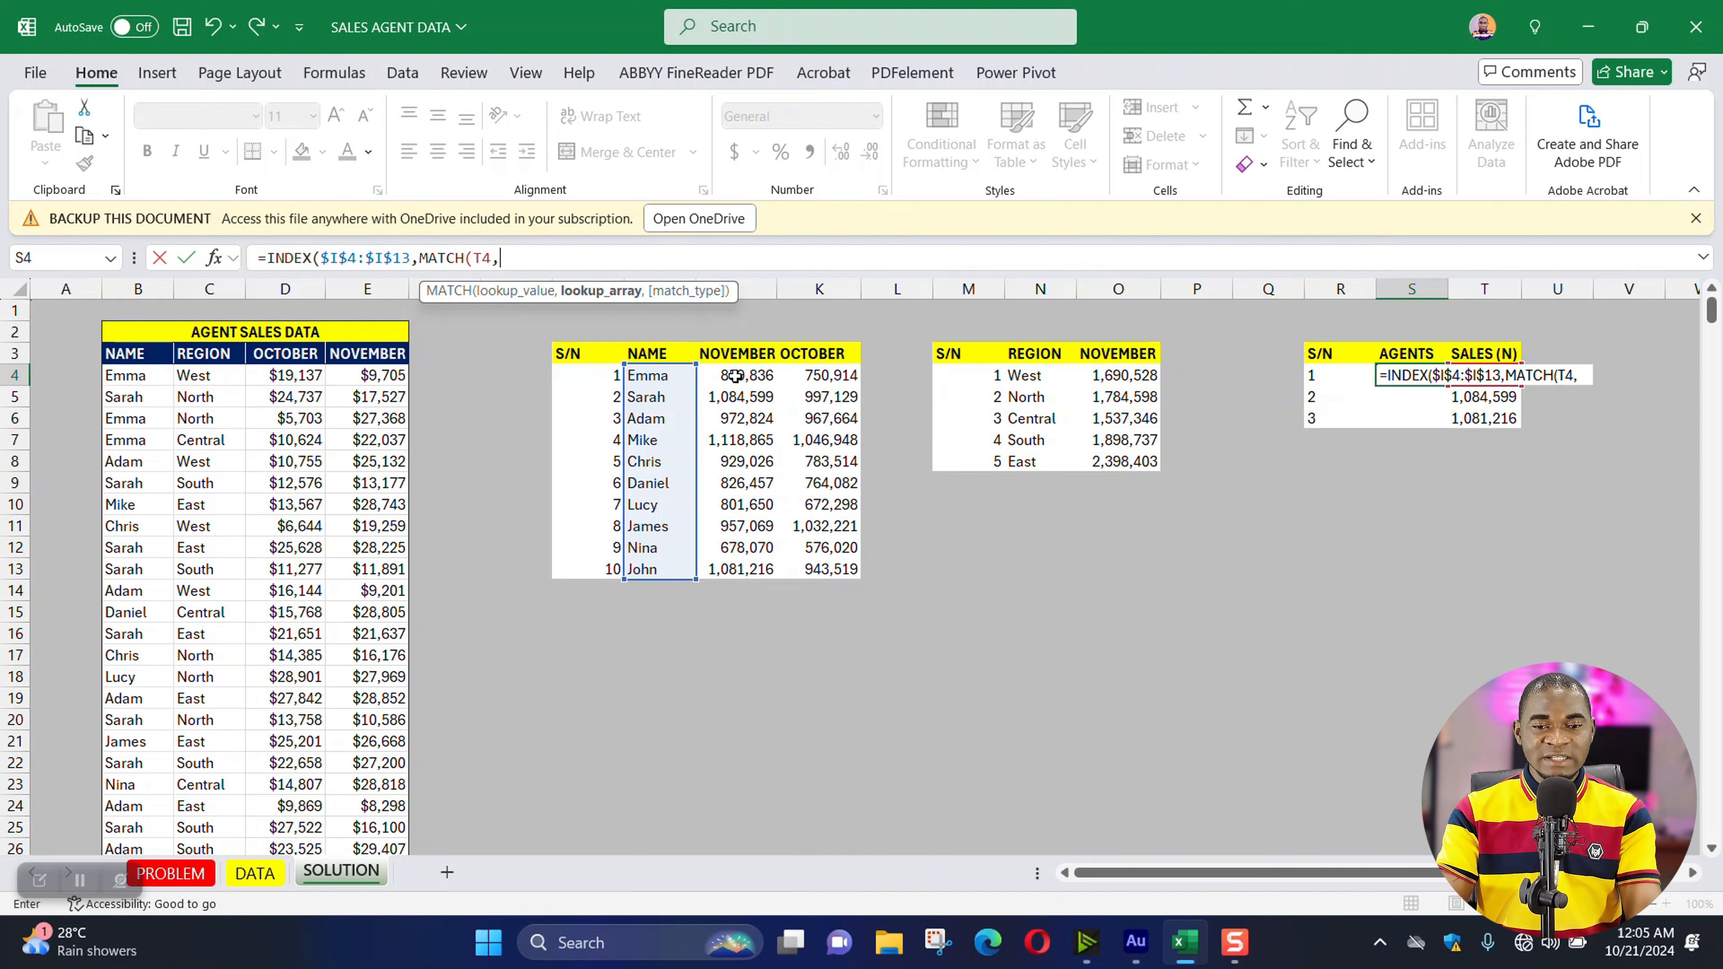
pyautogui.moveTo(734, 377); pyautogui.dragTo(731, 570)
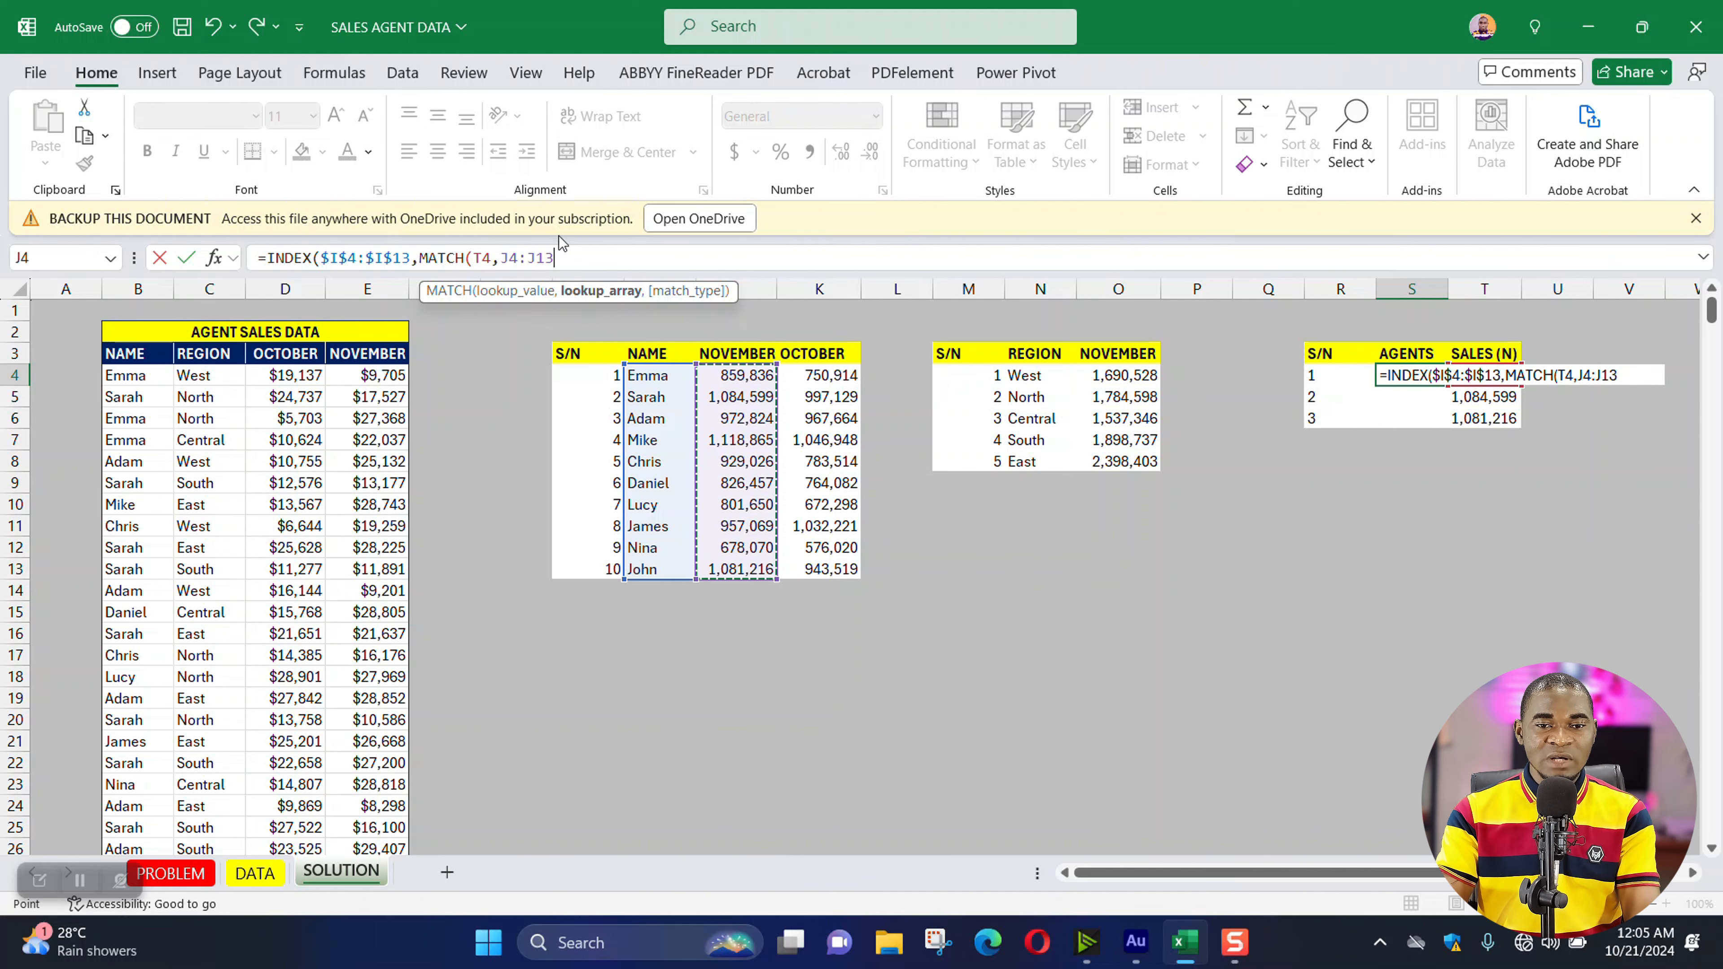
pyautogui.moveTo(555, 258); pyautogui.dragTo(499, 257)
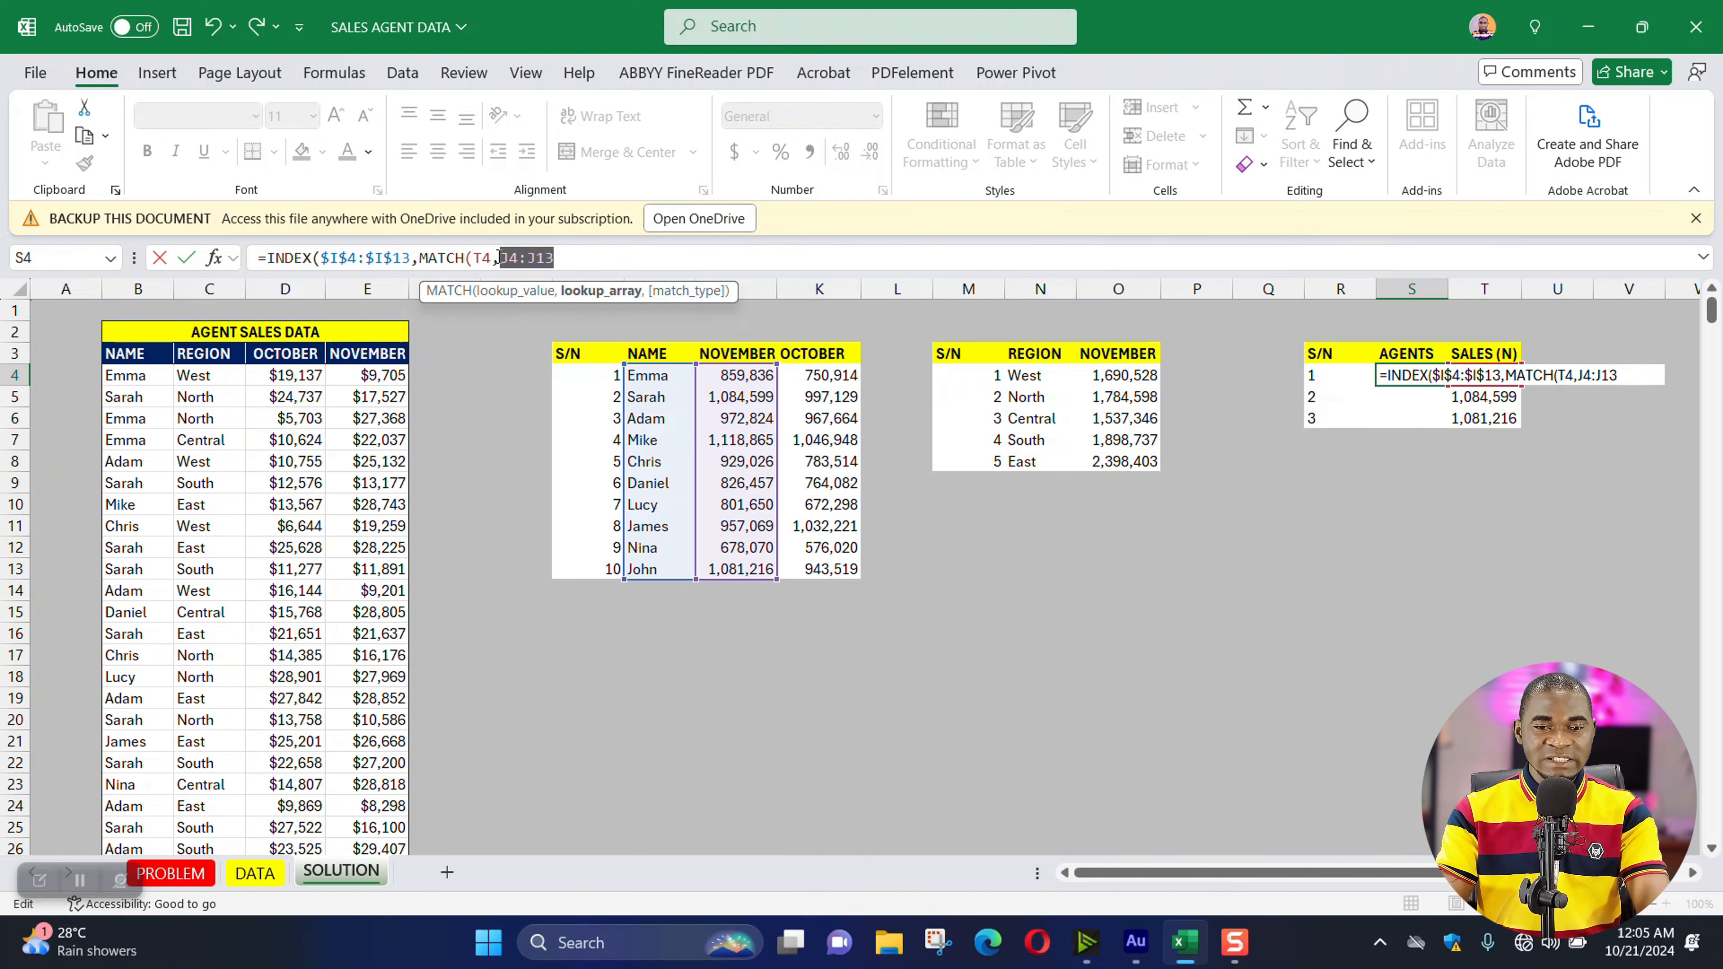
pyautogui.press('F4')
pyautogui.click(639, 256)
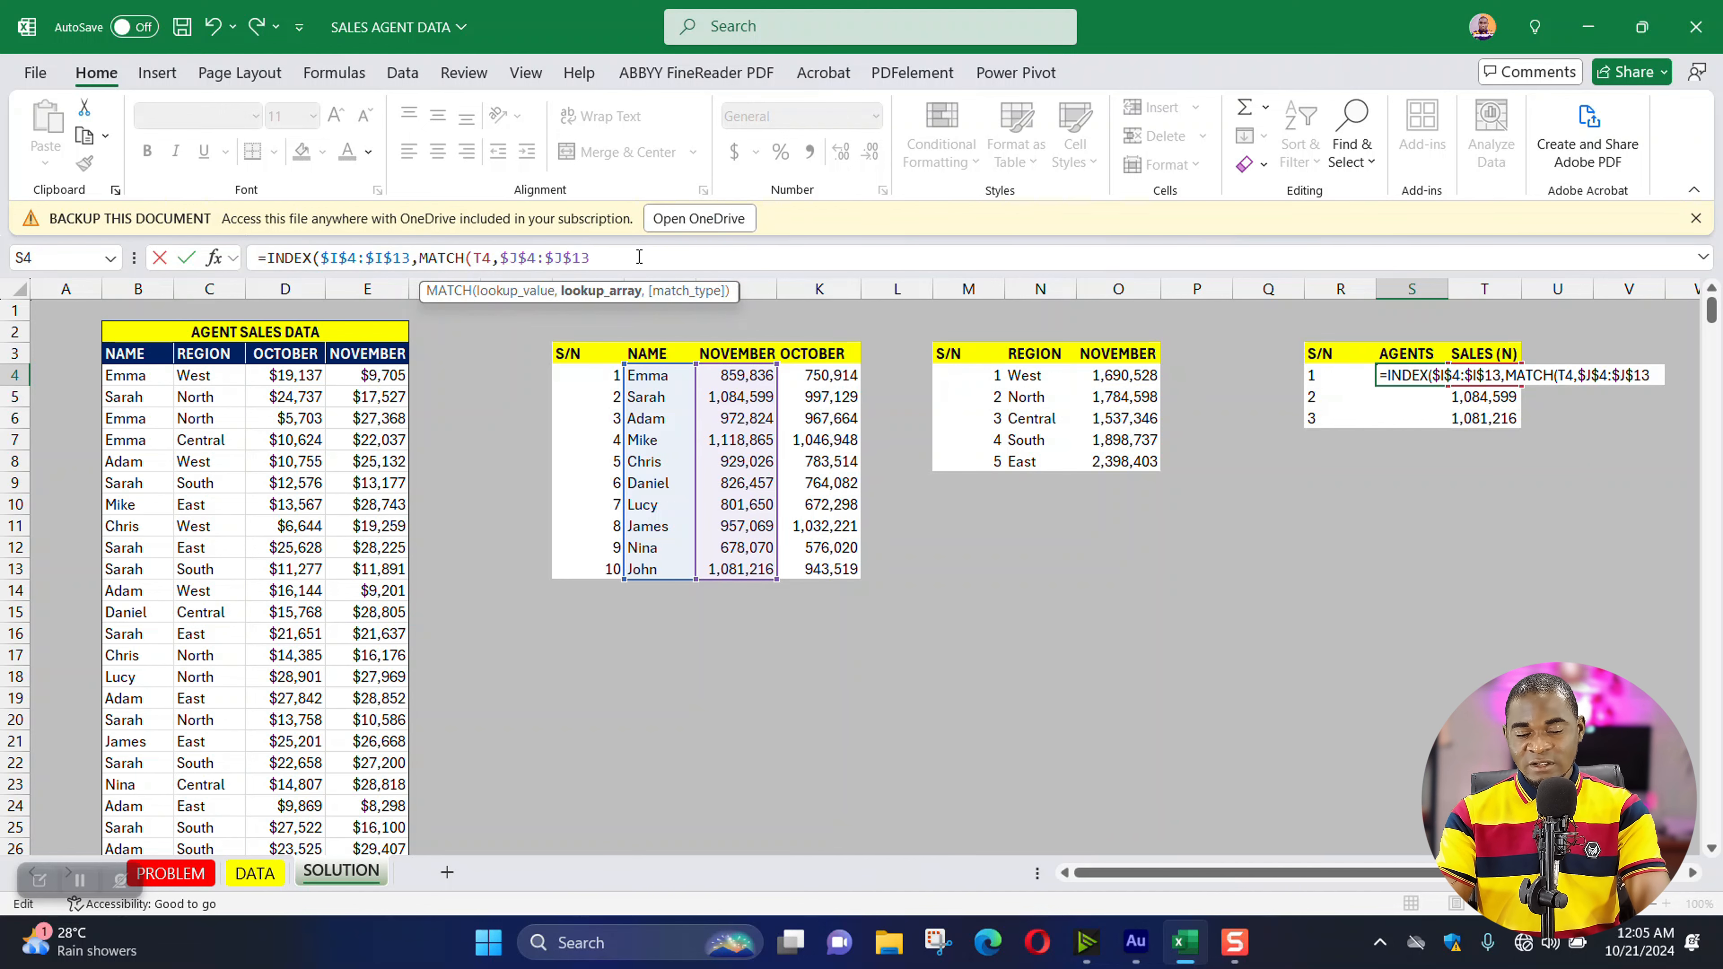
# - Set the match type to 0 for an exact match, complete the INDEX/MATCH formula in S4, and check it against T4
pyautogui.write(',')
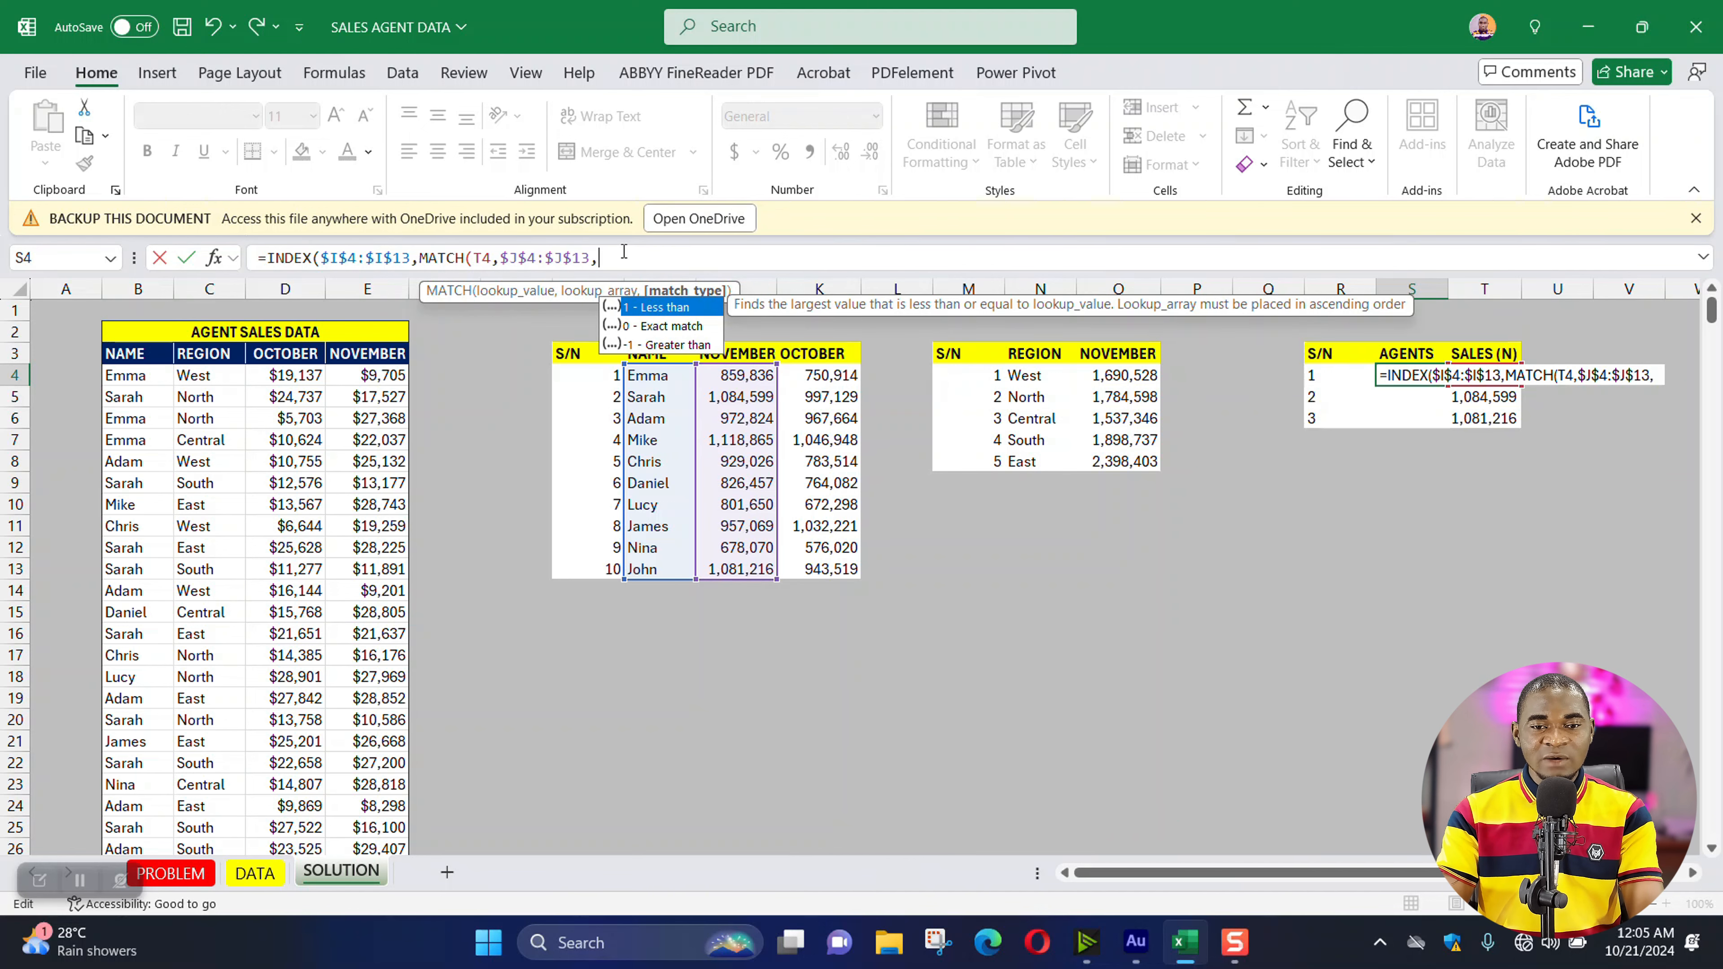
pyautogui.write('0')
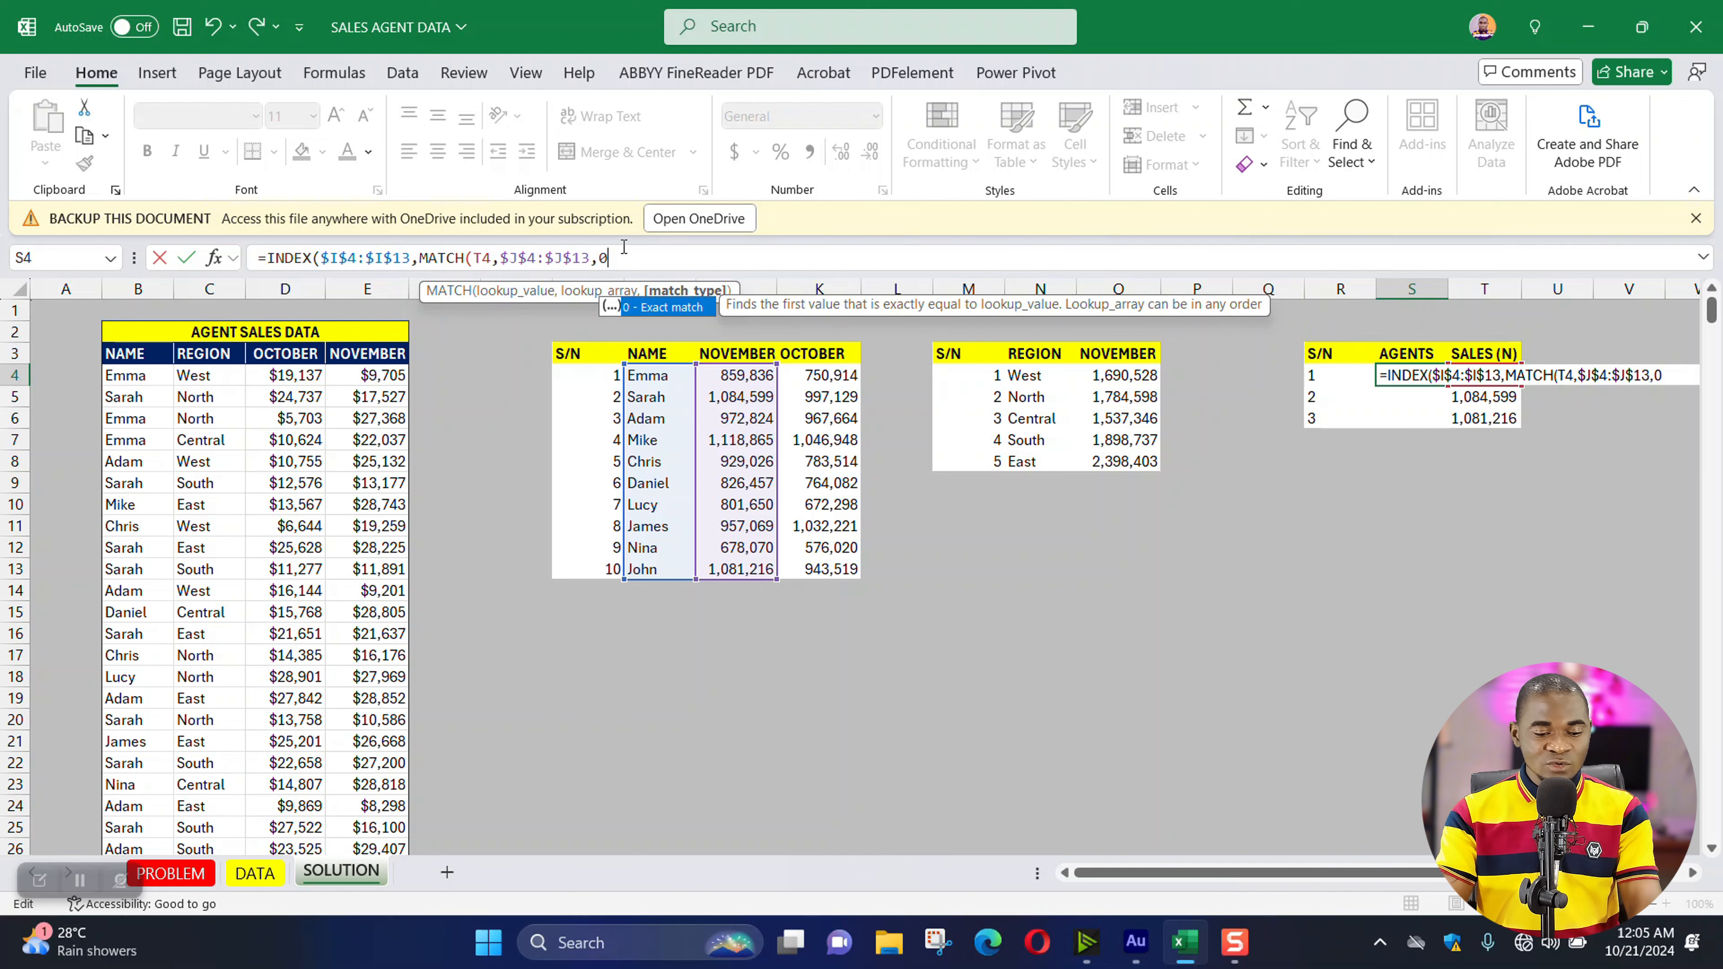
pyautogui.write(')')
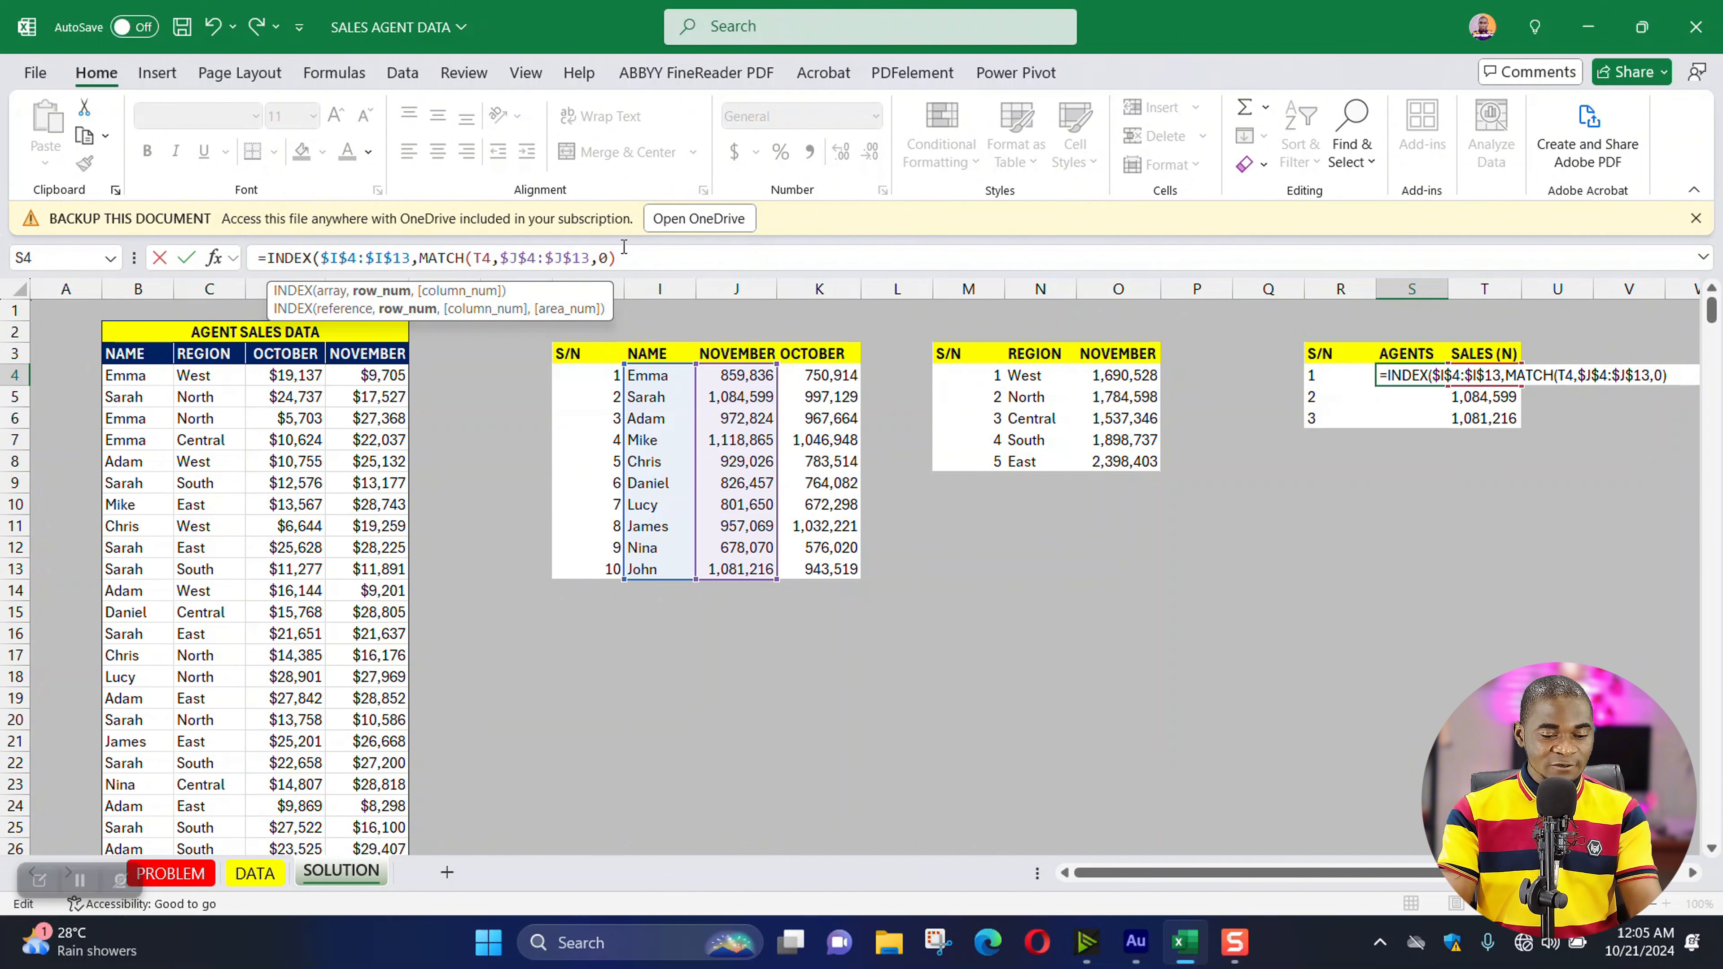
pyautogui.write(')')
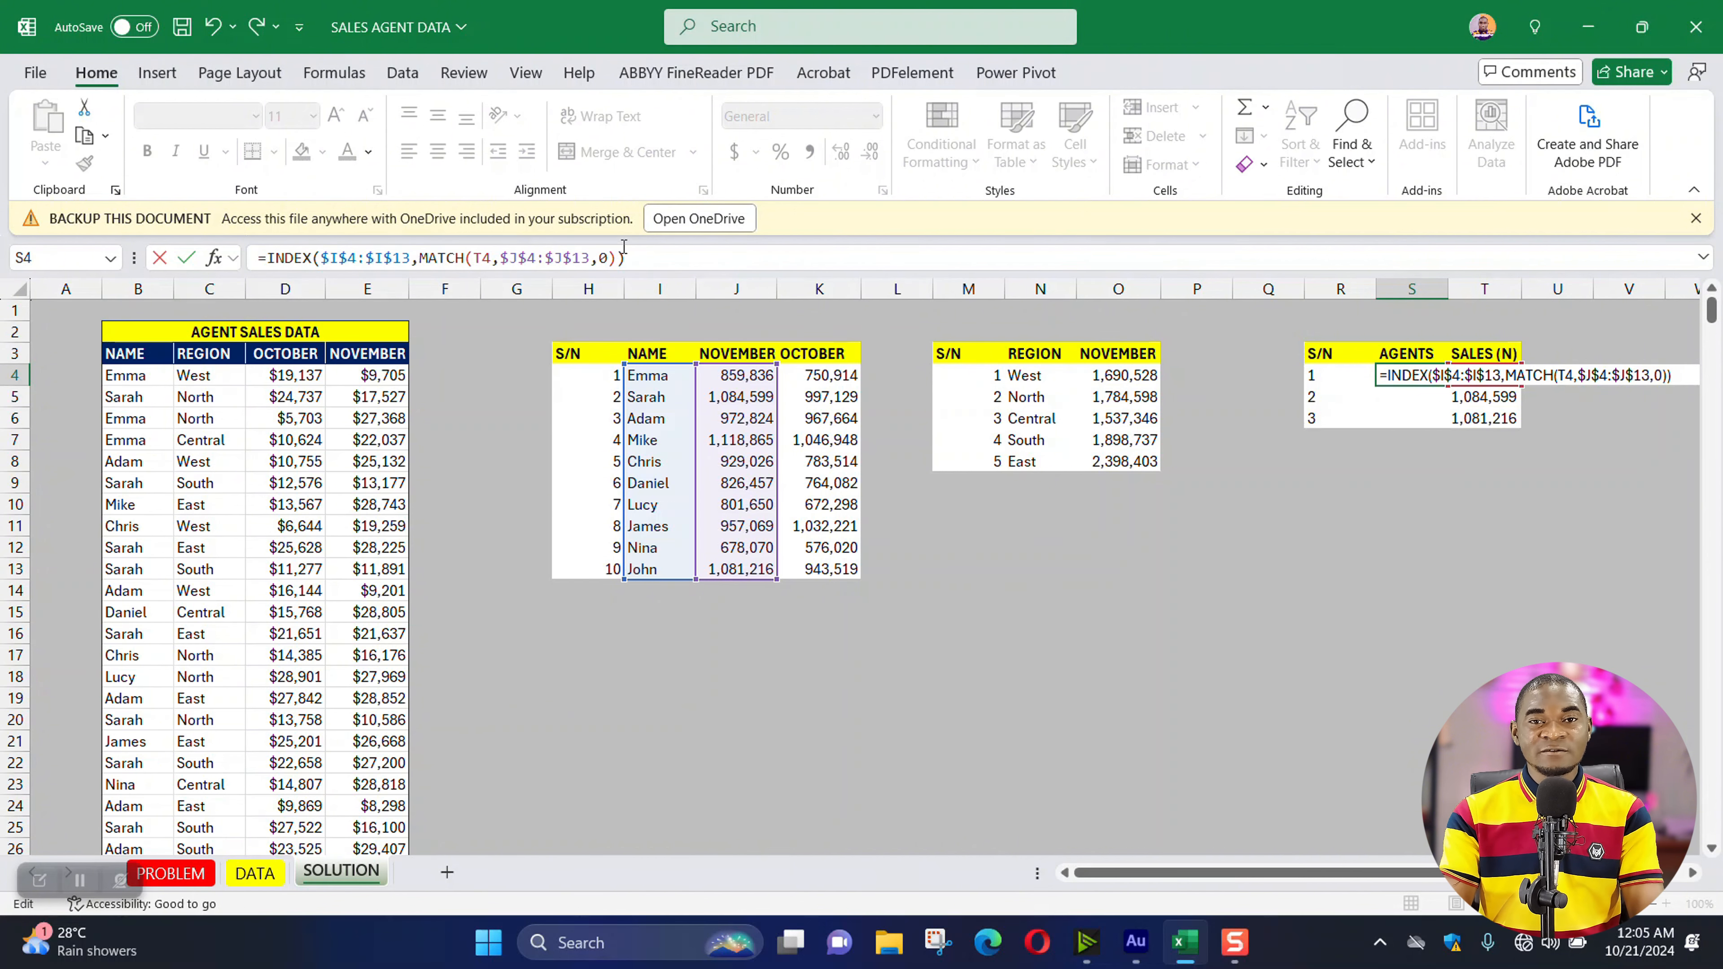
pyautogui.press('Return')
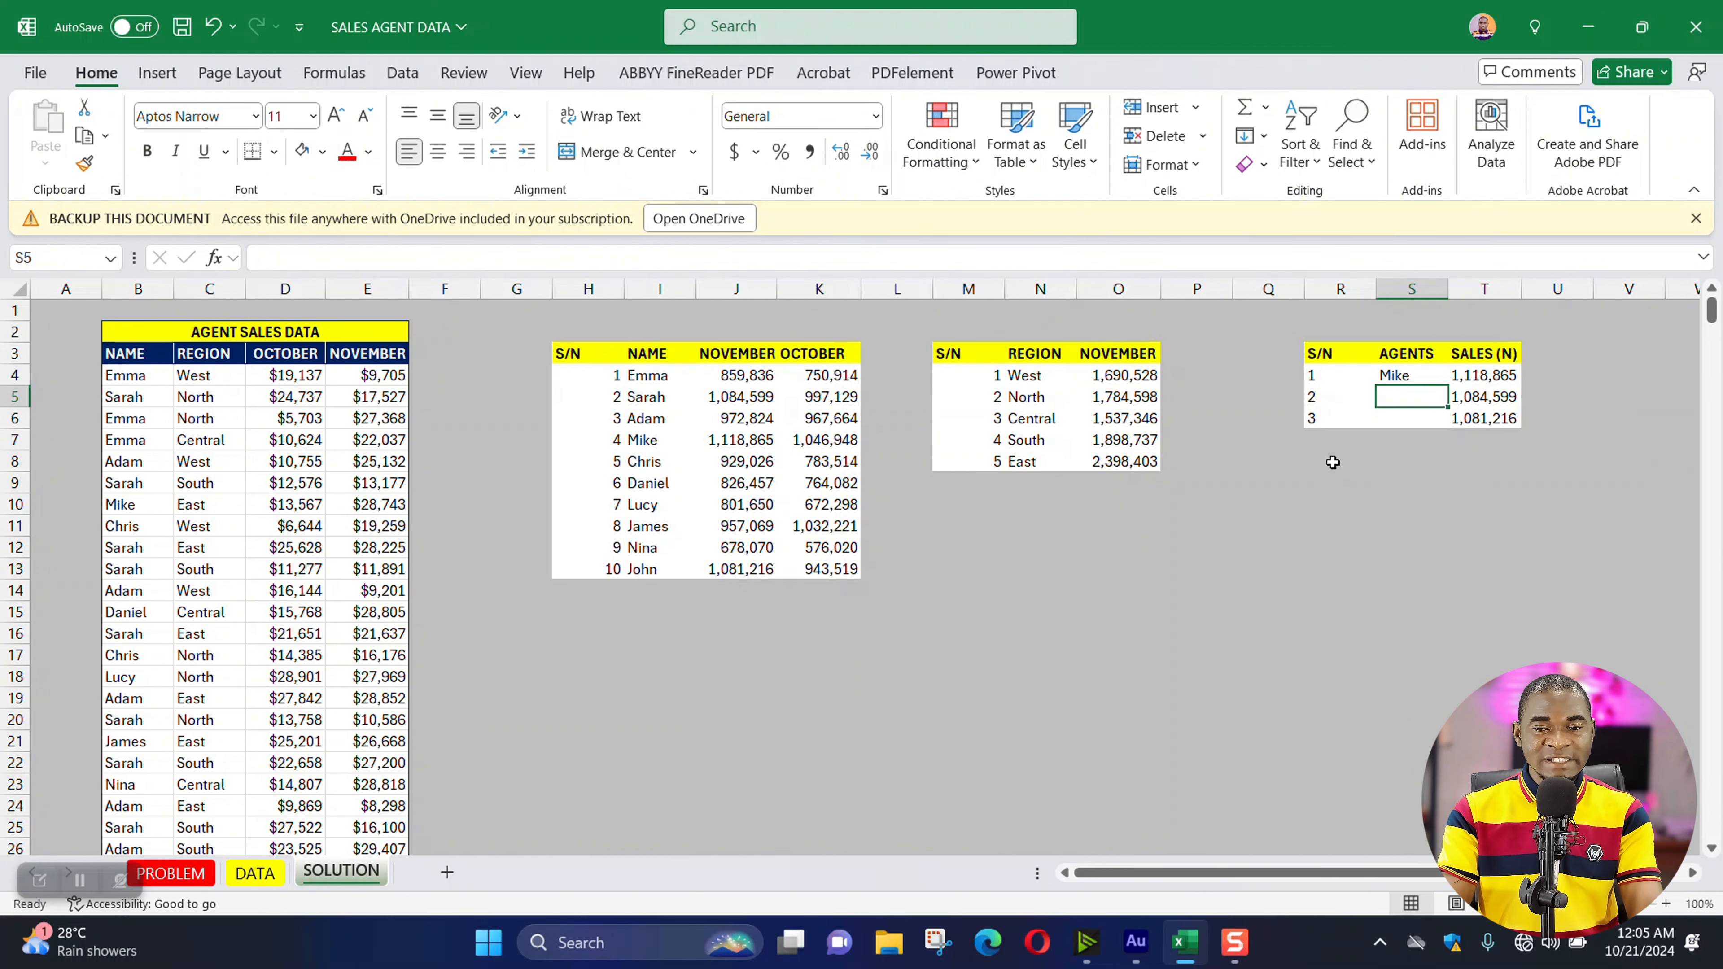
pyautogui.click(1419, 379)
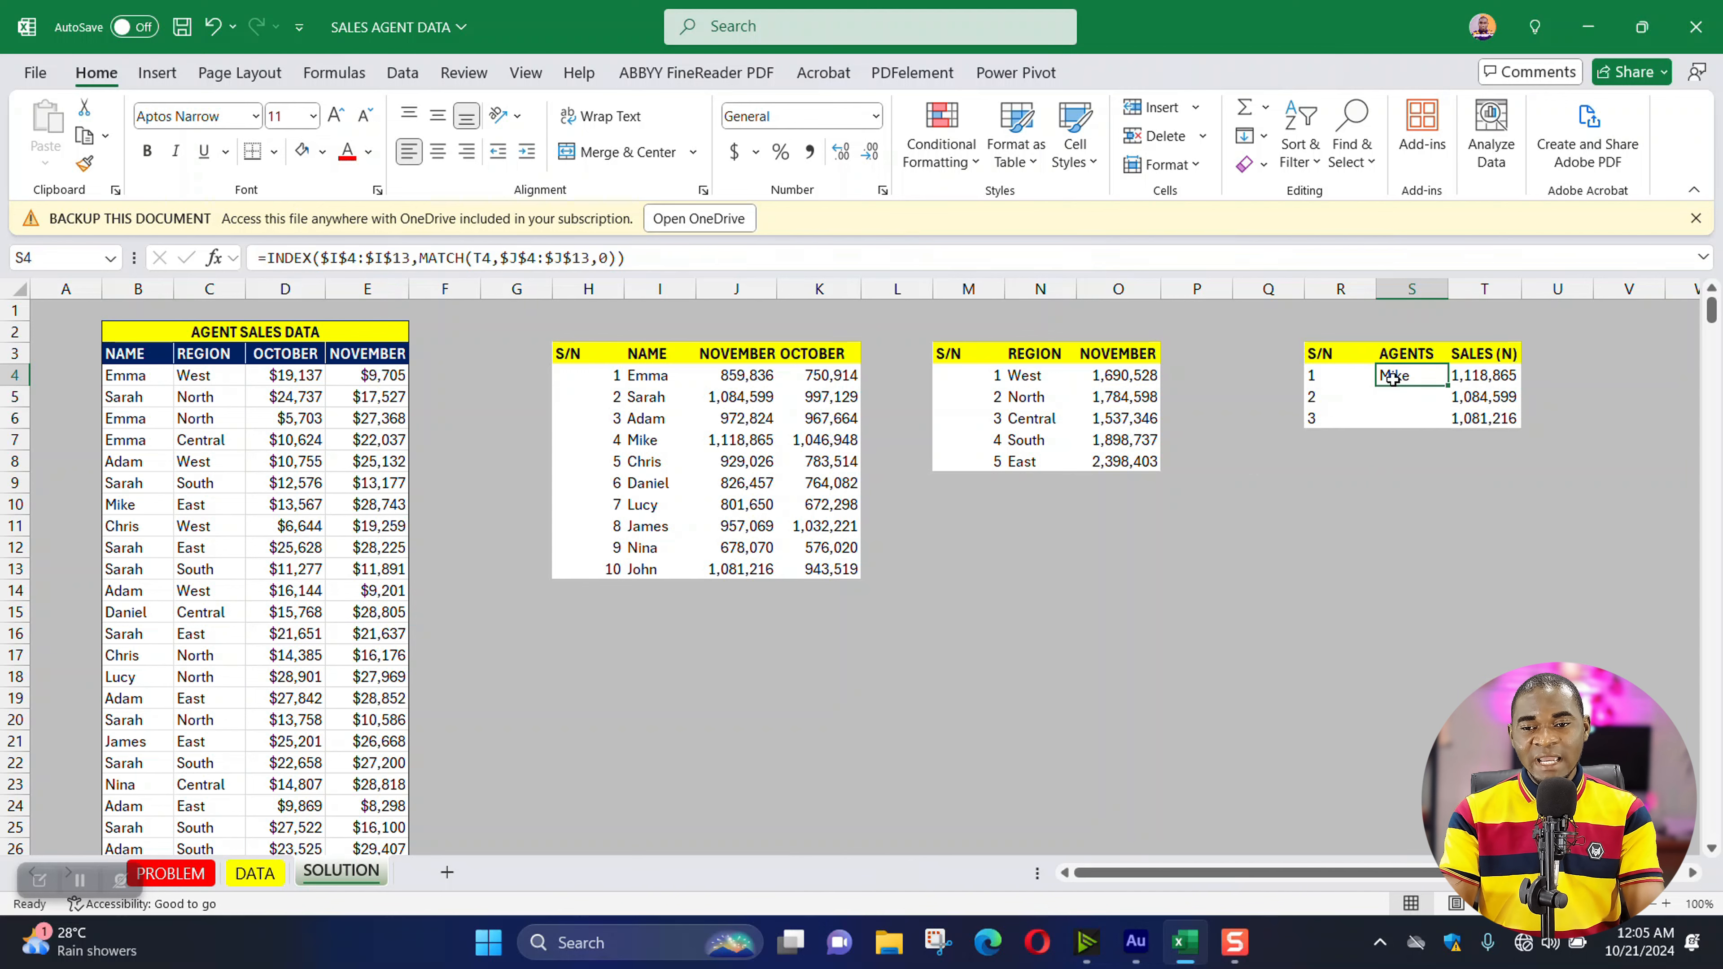
pyautogui.click(1496, 374)
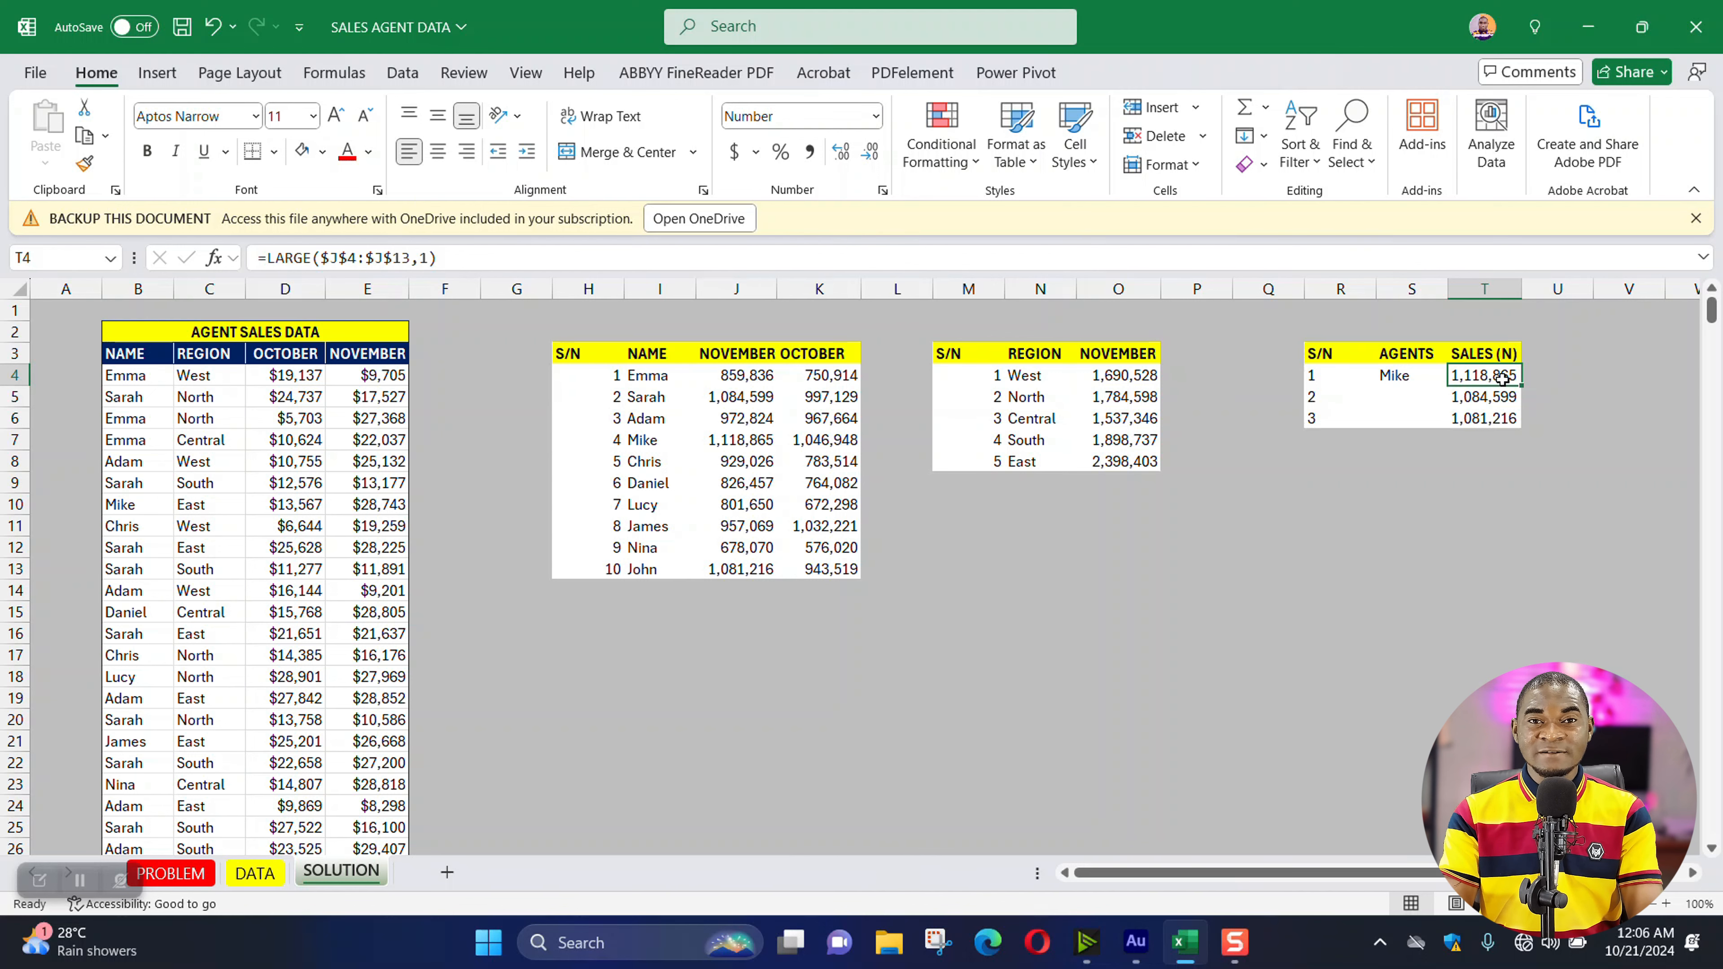
# - Fill the INDEX/MATCH agent formula in S4 down through S6 to return the remaining top agents
pyautogui.click(742, 447)
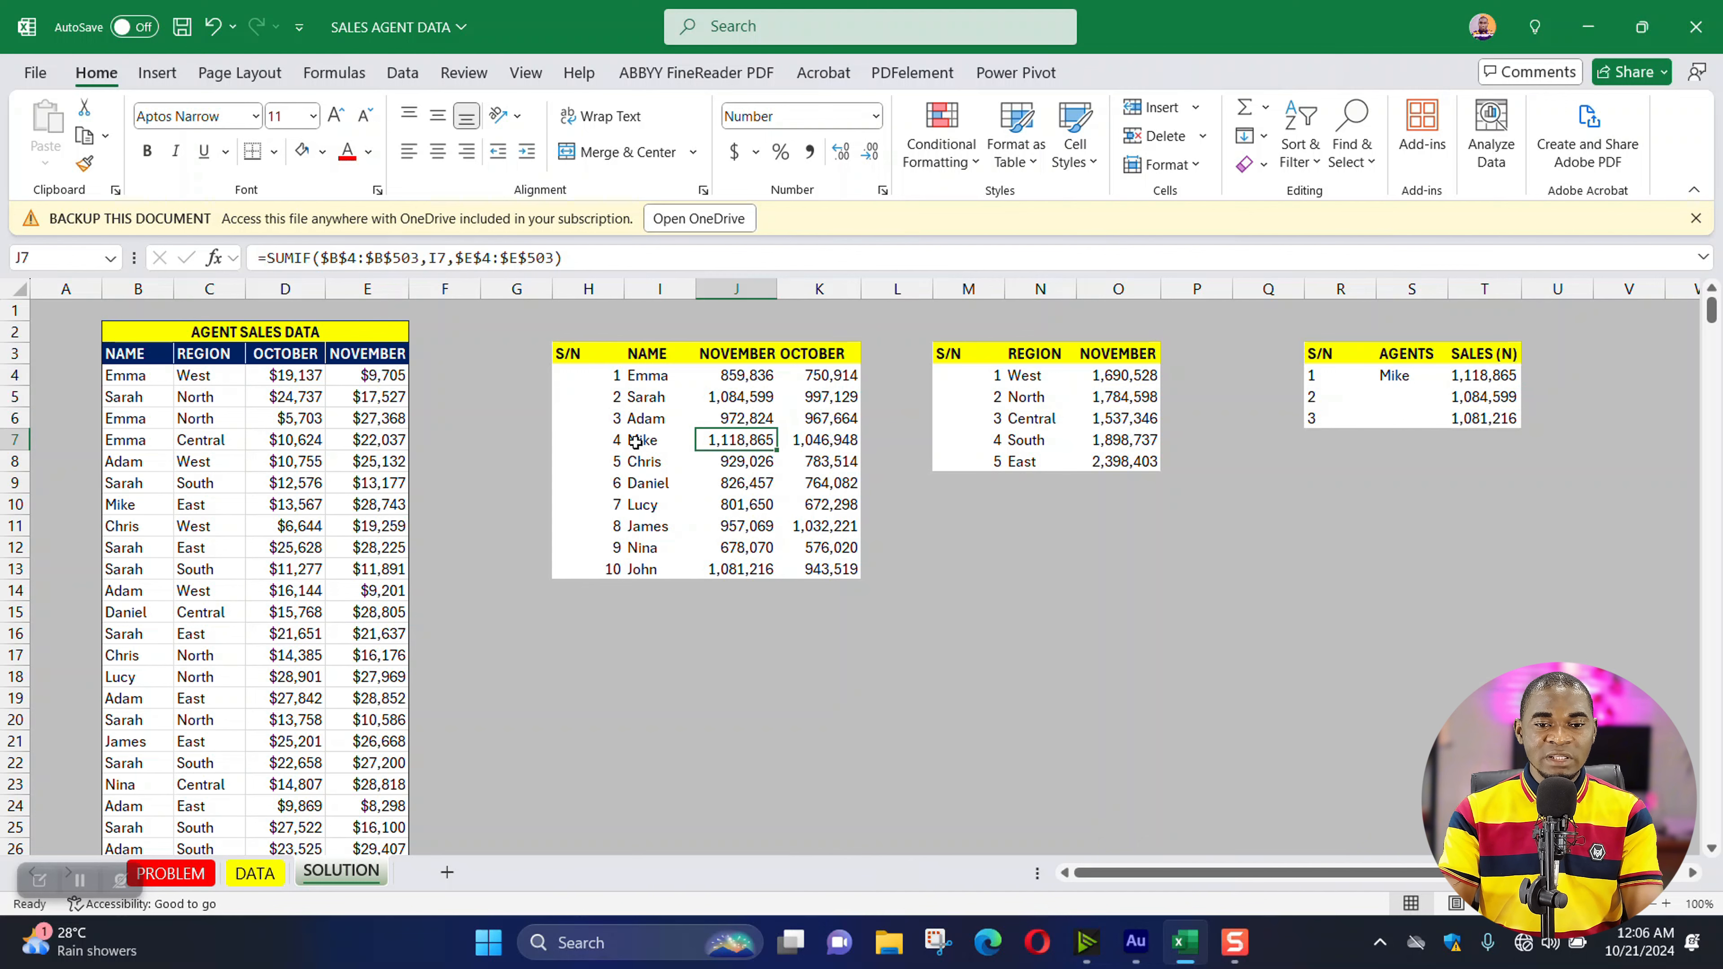
pyautogui.moveTo(637, 442); pyautogui.dragTo(731, 438)
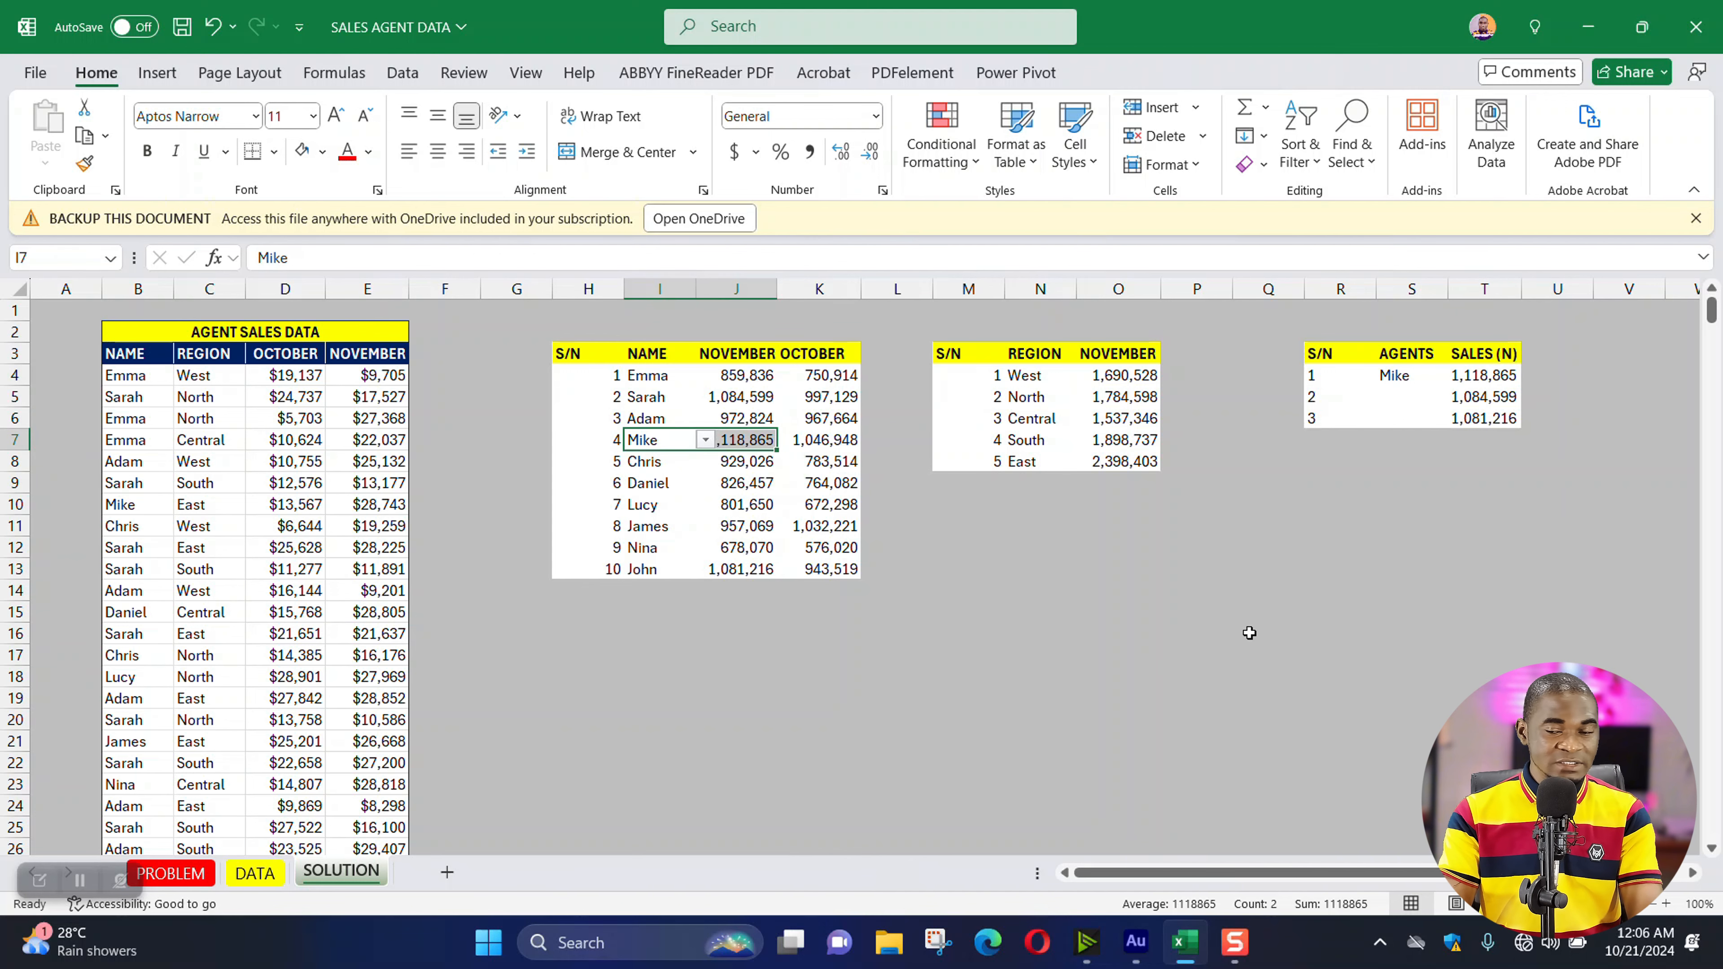
pyautogui.click(1410, 395)
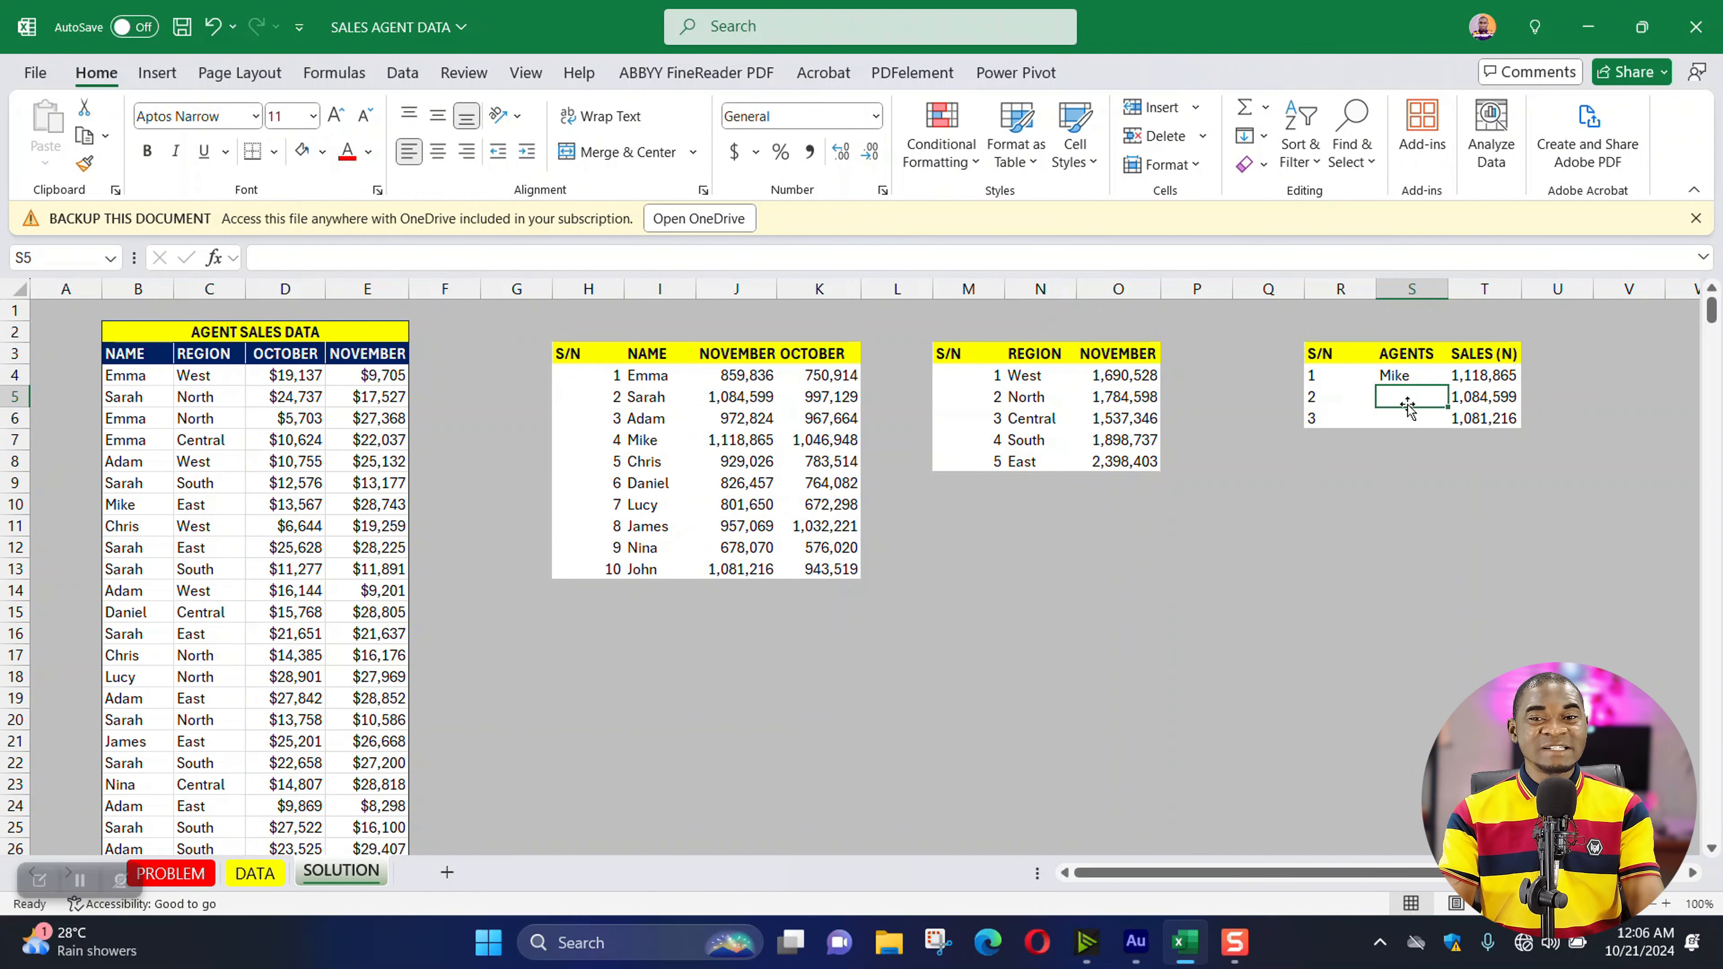
pyautogui.click(1403, 377)
pyautogui.doubleClick(1447, 386)
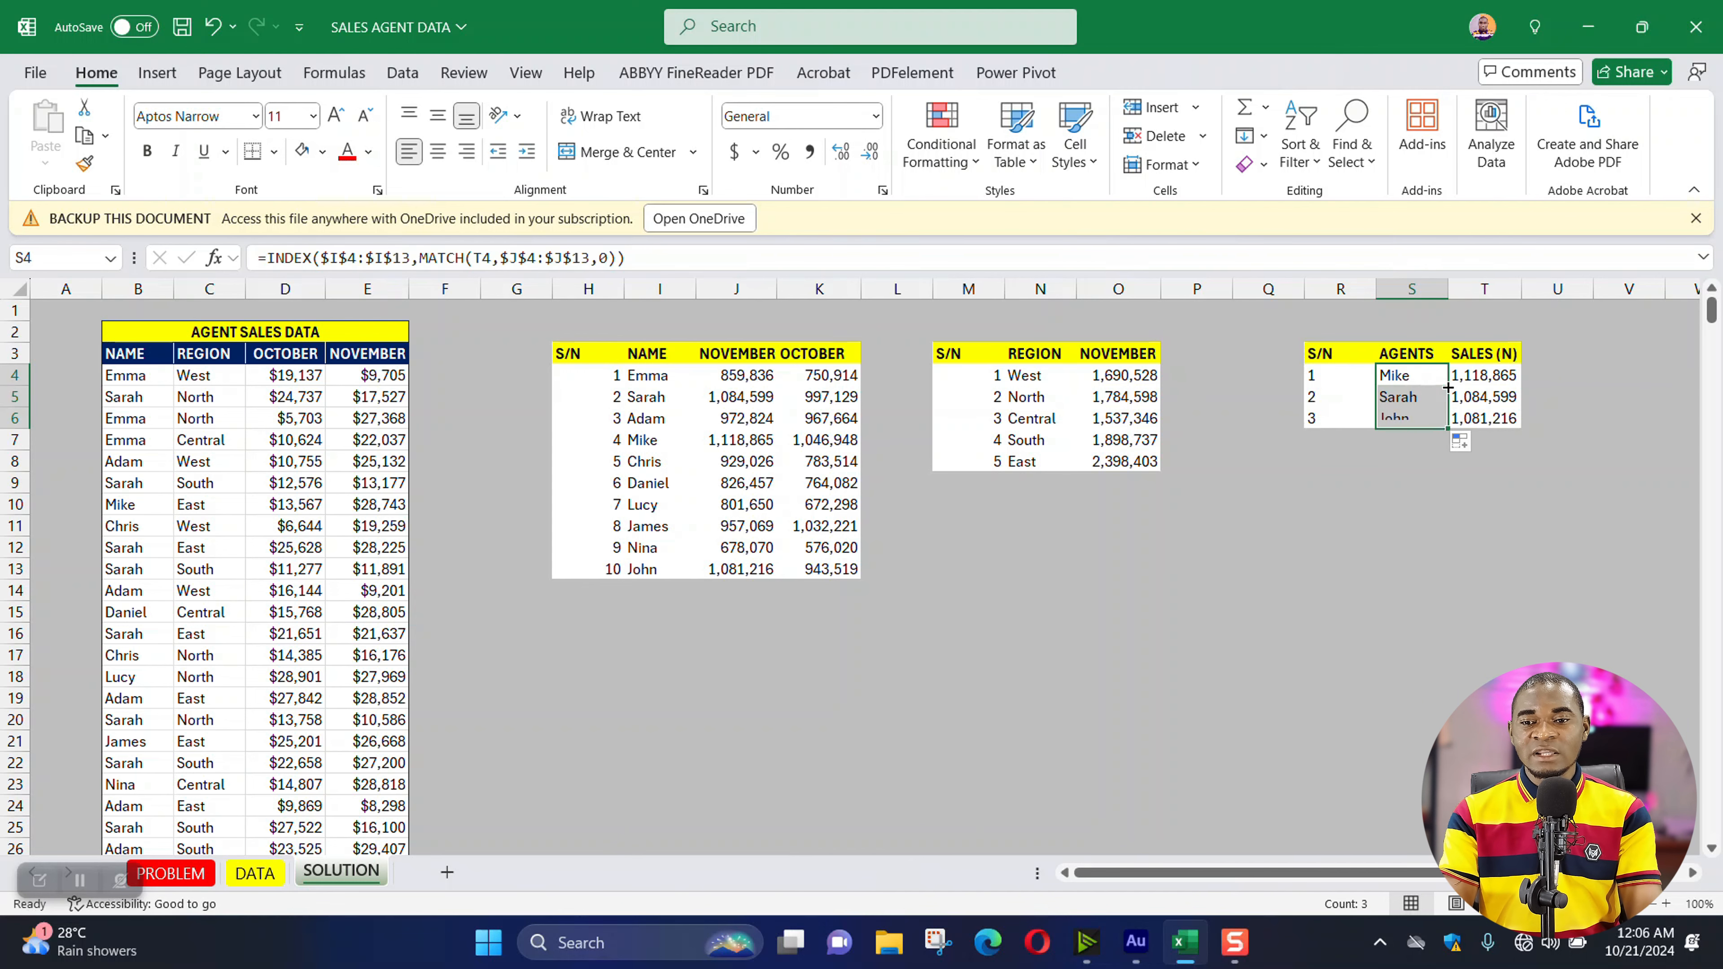
# - Compare the second and third top agents and their sales with the matching rows in the November agent totals
pyautogui.click(1396, 400)
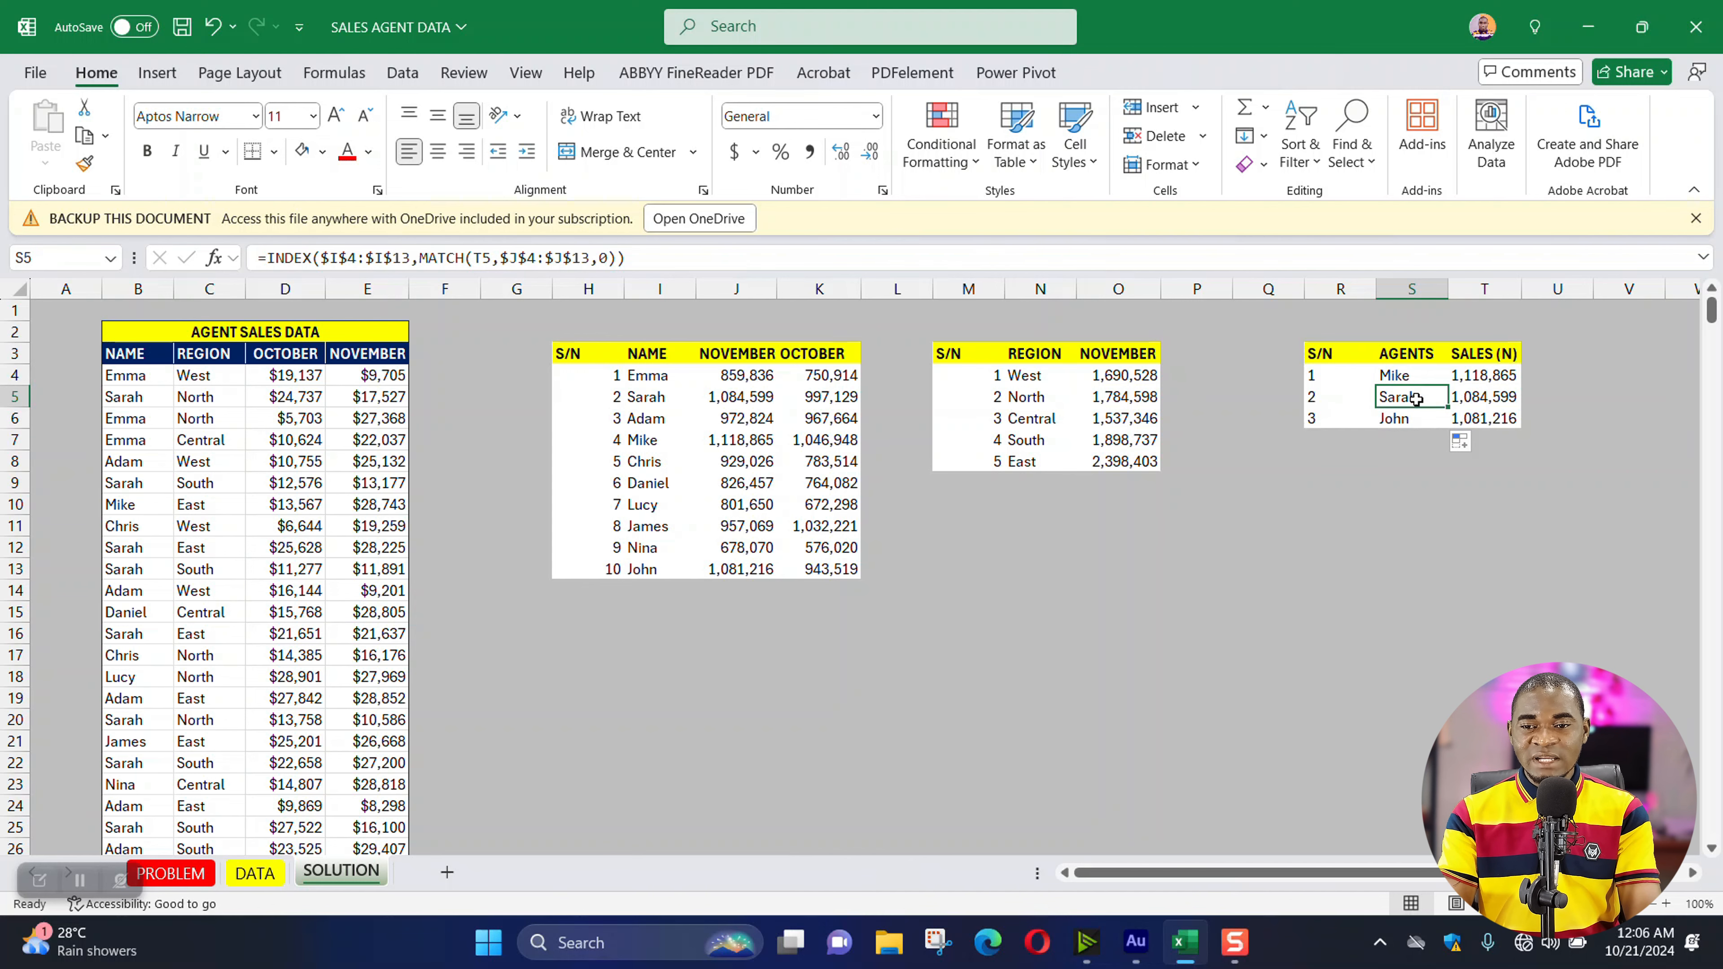
pyautogui.moveTo(1417, 399); pyautogui.dragTo(1493, 399)
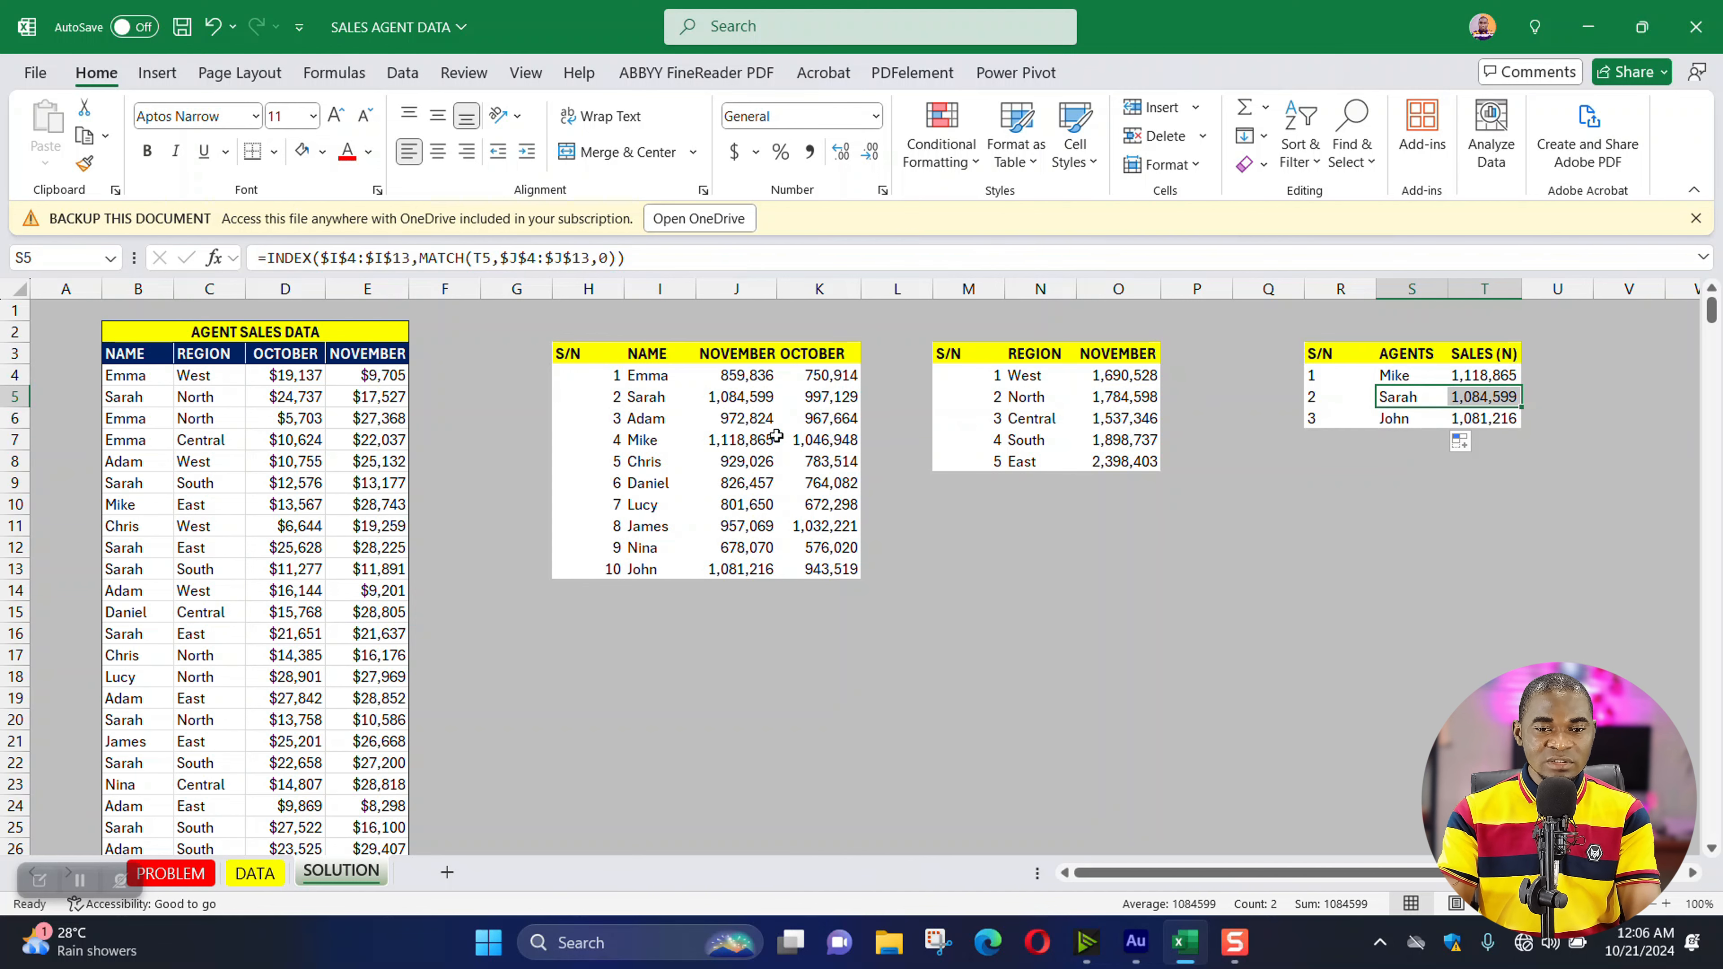
pyautogui.click(1466, 397)
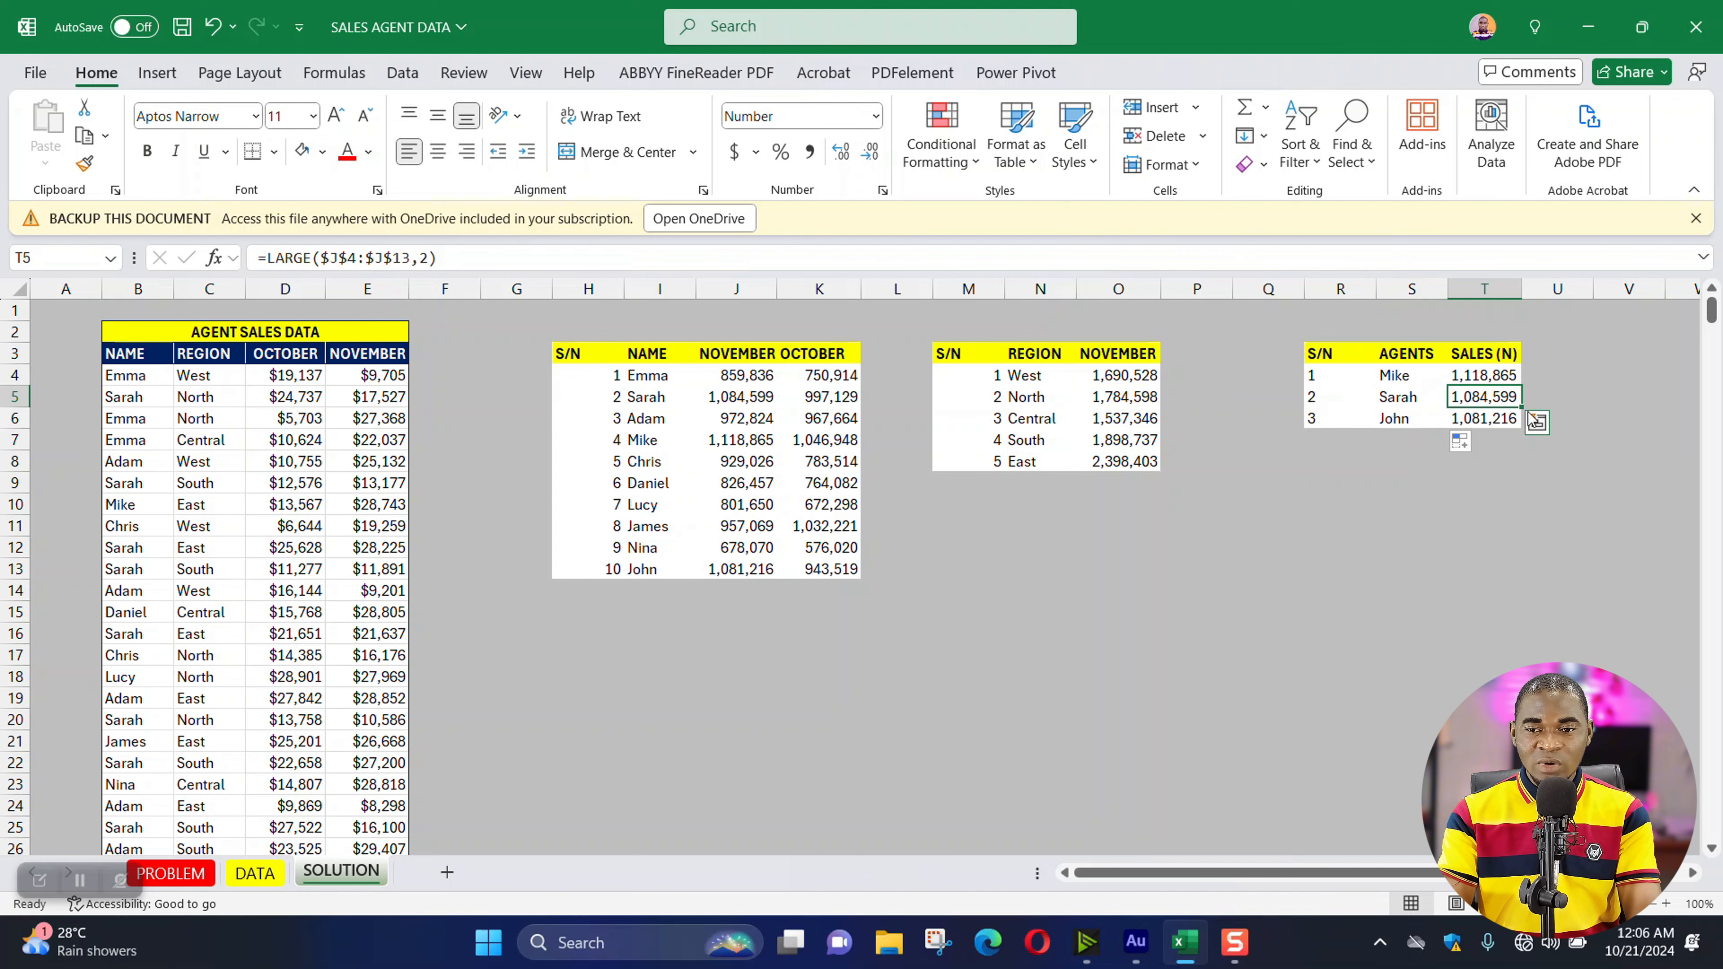
pyautogui.click(707, 406)
pyautogui.click(652, 399)
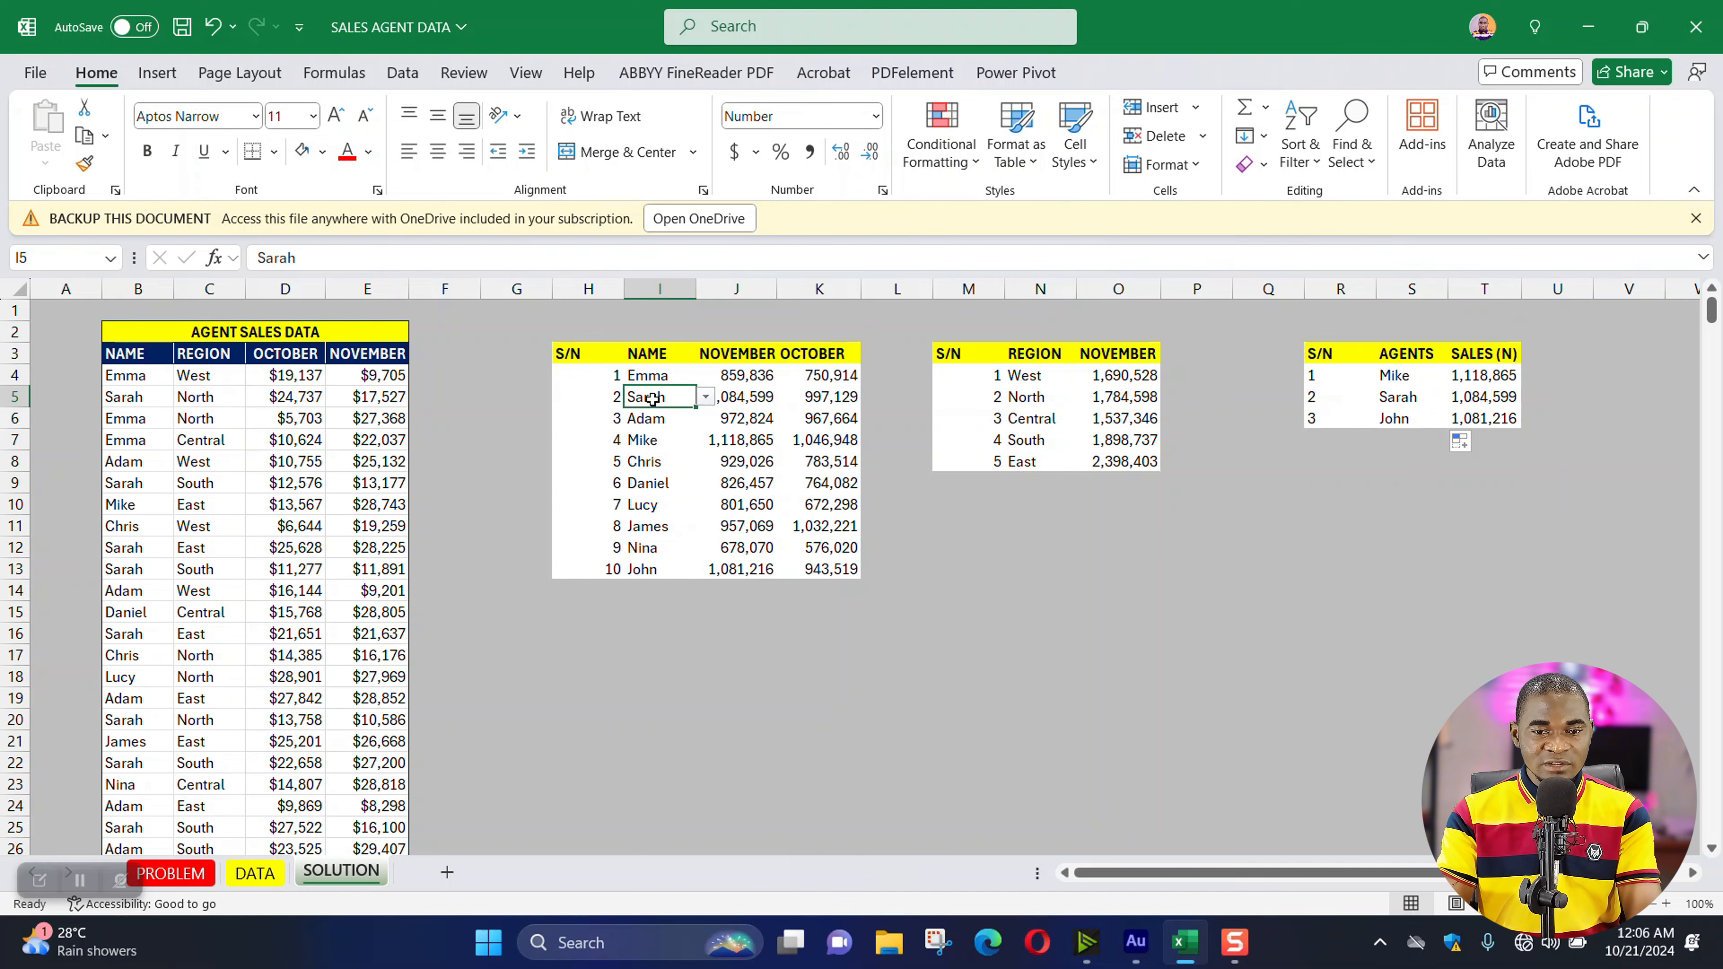
pyautogui.click(1479, 420)
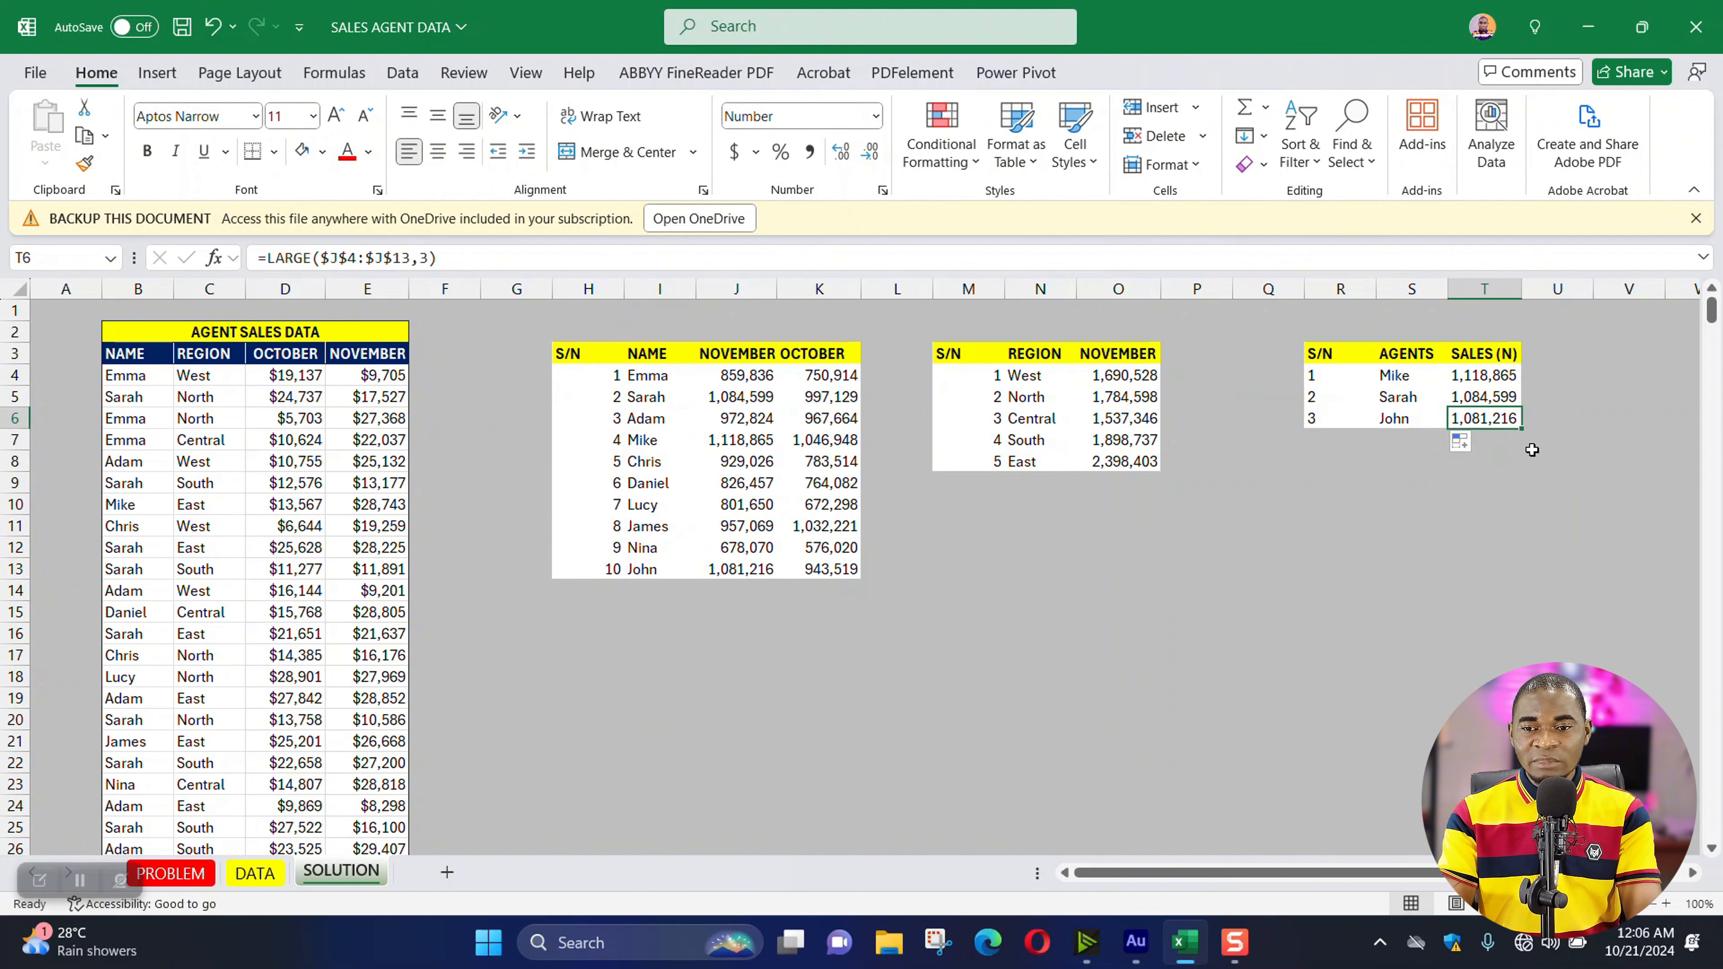
pyautogui.moveTo(740, 569); pyautogui.dragTo(652, 569)
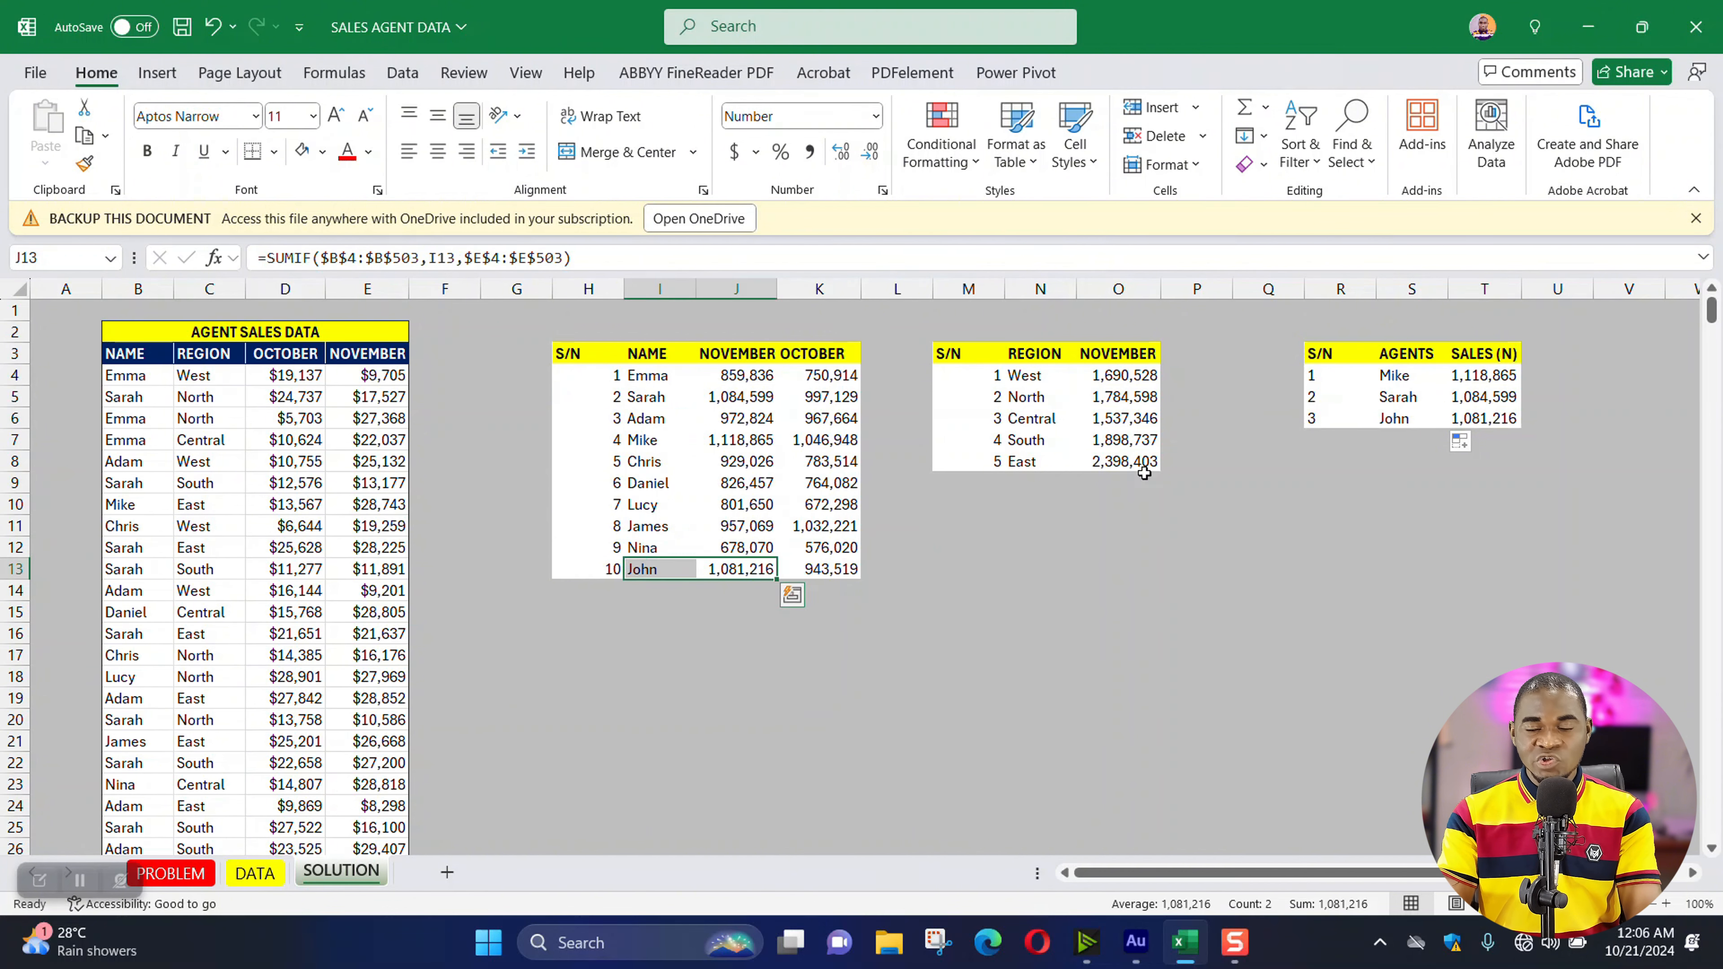
pyautogui.click(1455, 460)
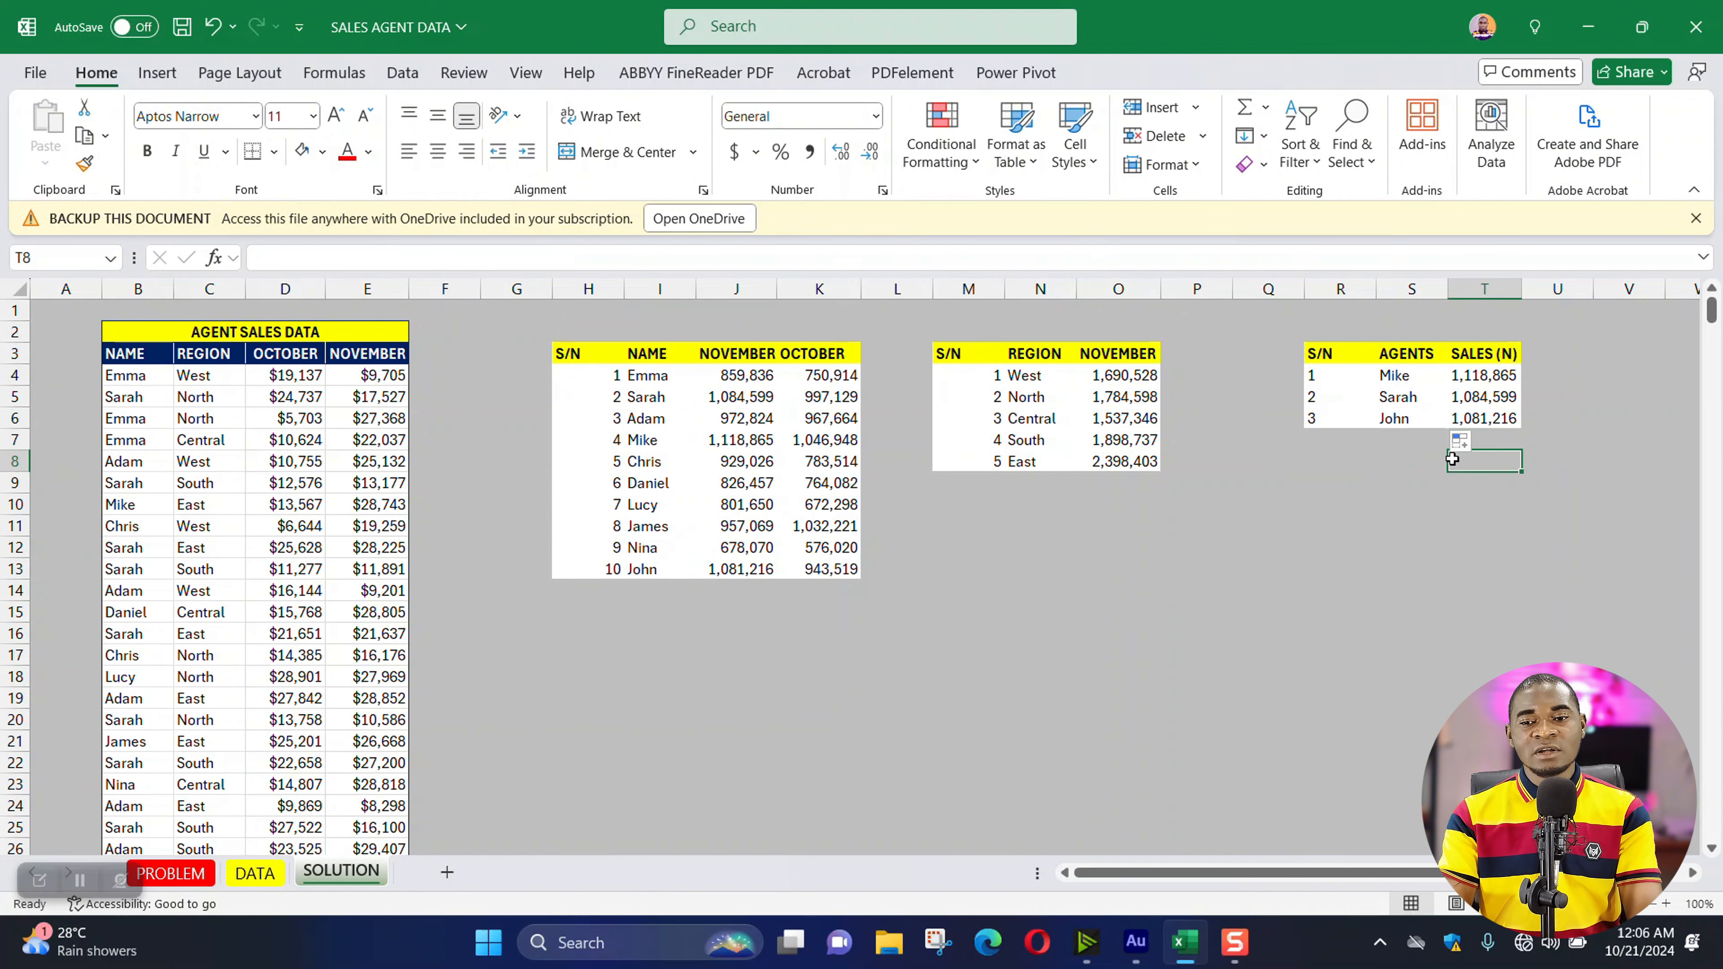
# - Check the next required metric on the PROBLEM sheet and return to the SOLUTION sheet
pyautogui.click(1489, 351)
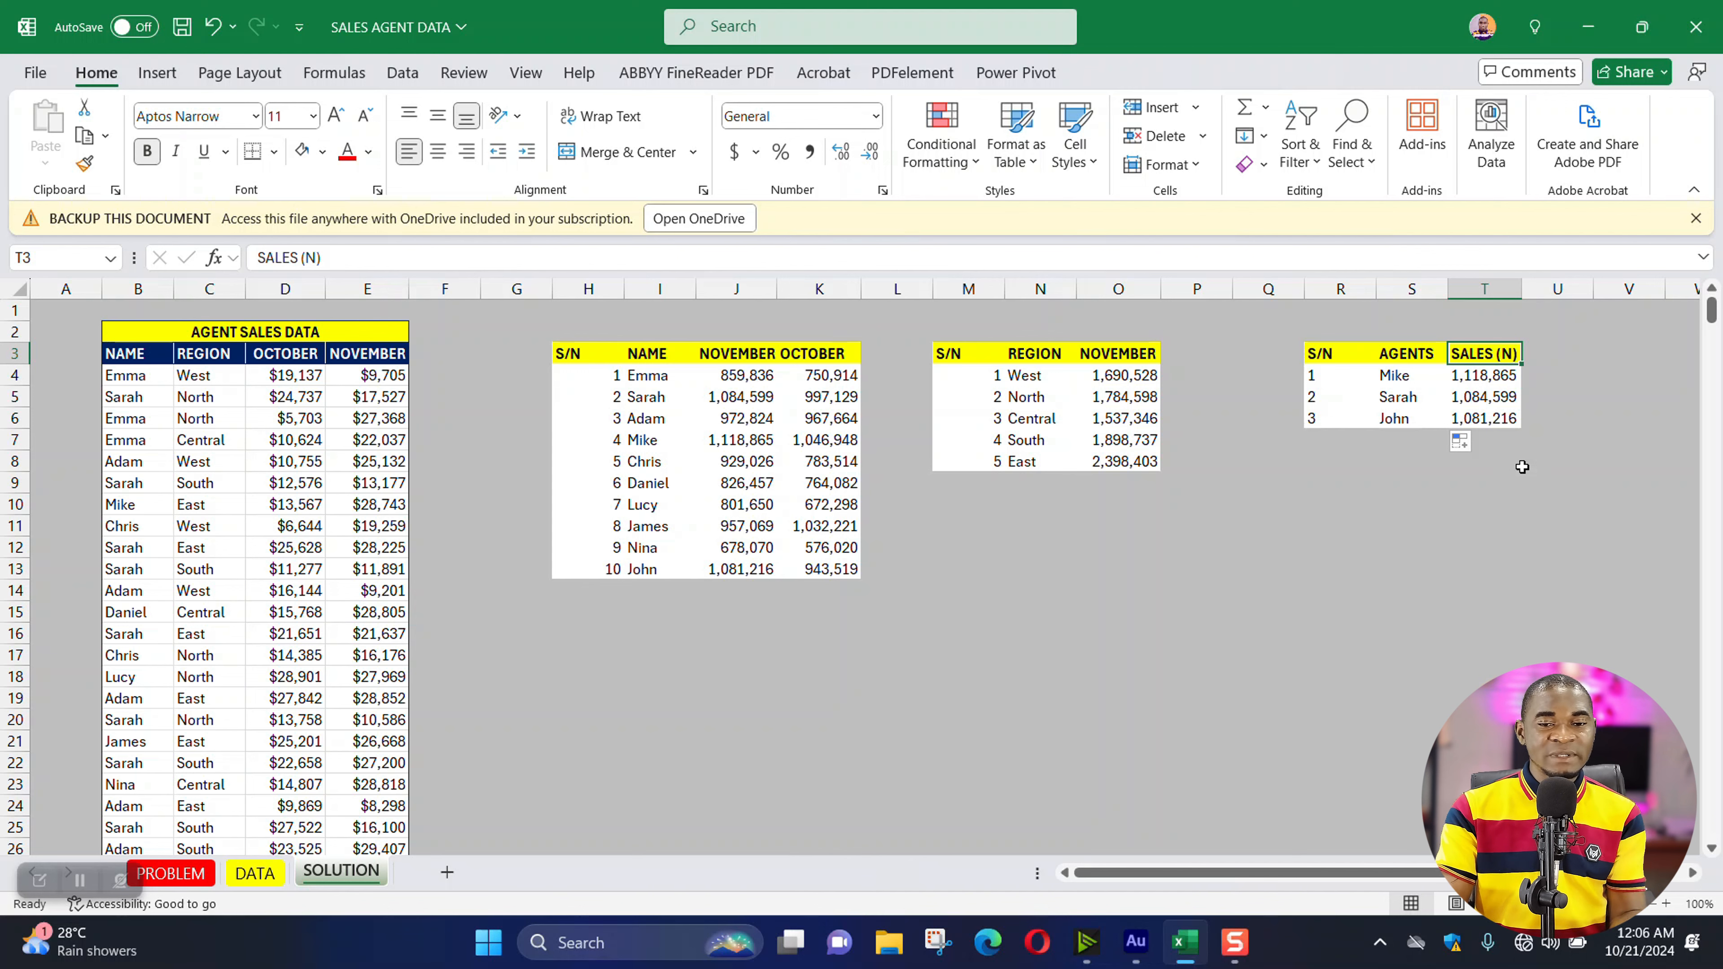
pyautogui.click(202, 875)
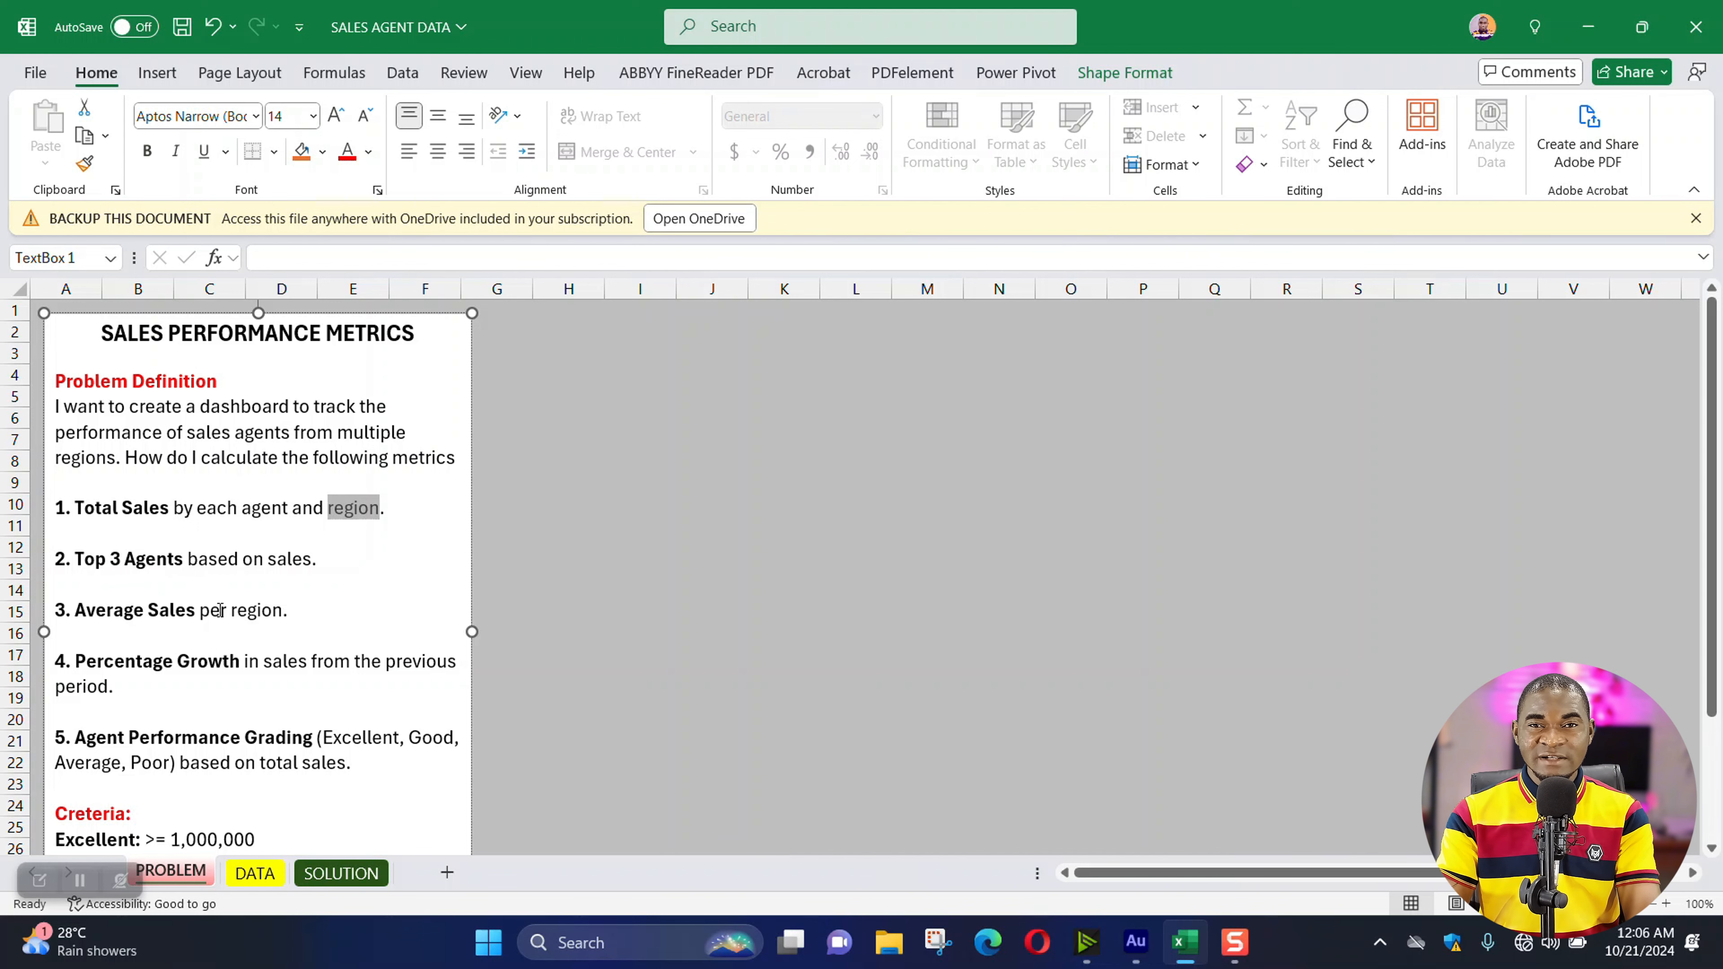
pyautogui.click(359, 873)
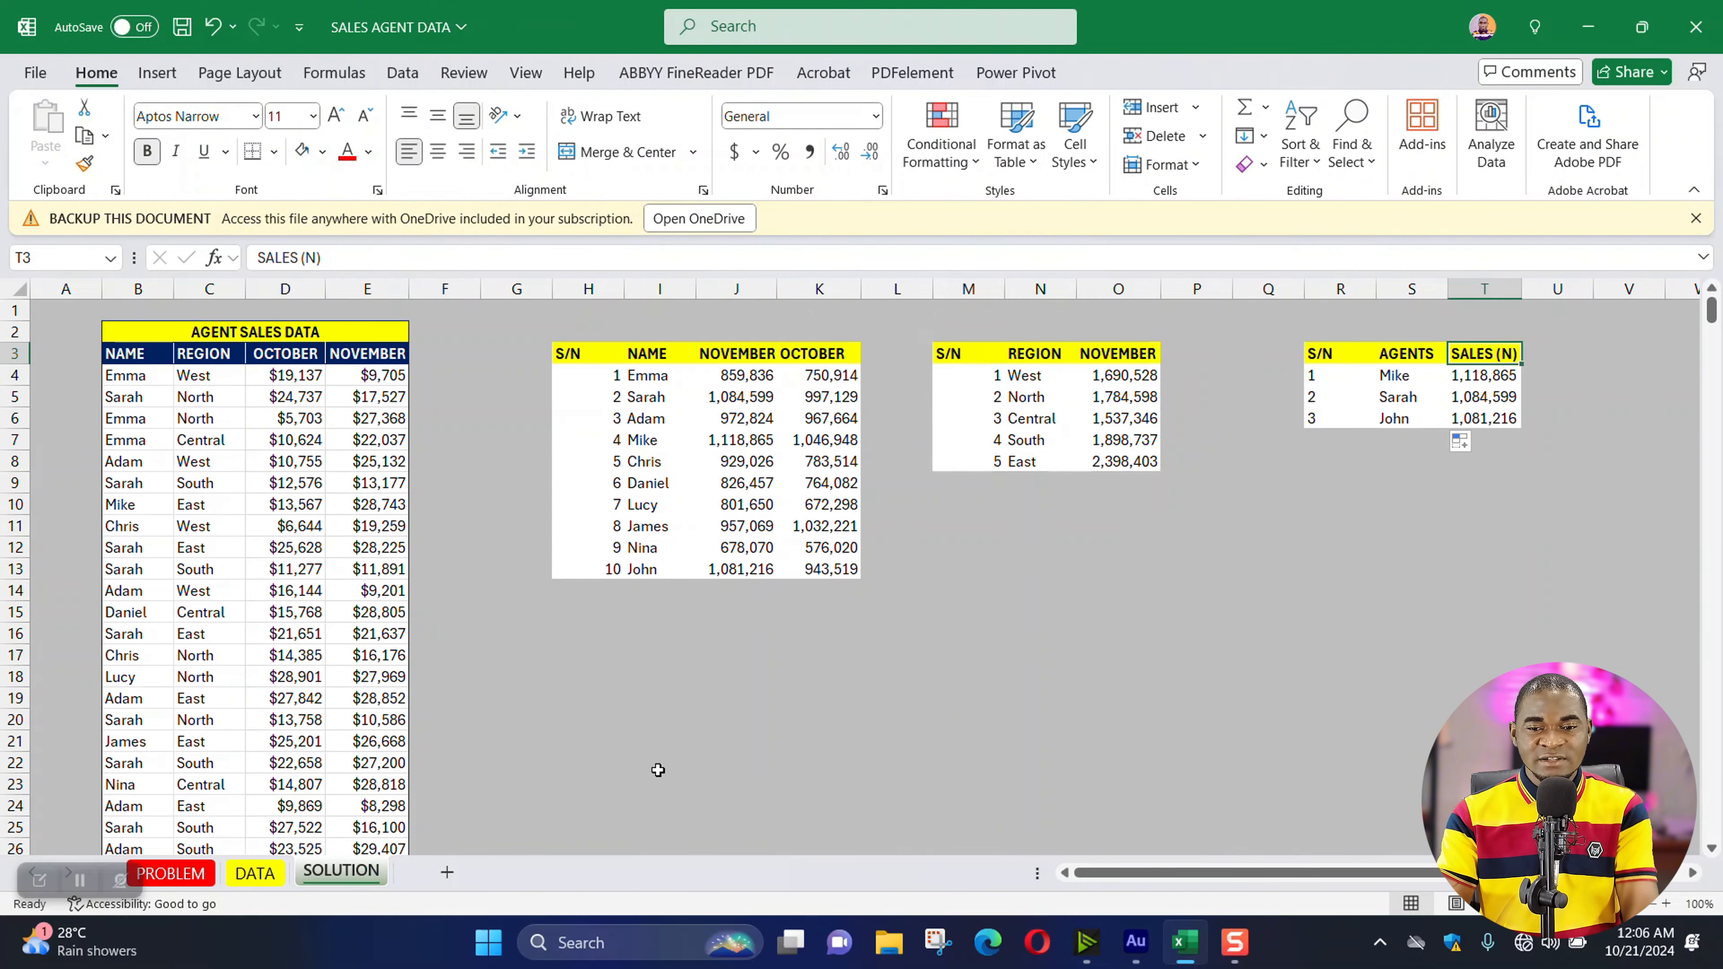
# - Copy the S/N and AGENTS headers from R3:S3 to H16:I16, below the agent totals table
pyautogui.moveTo(1316, 355); pyautogui.dragTo(1407, 355)
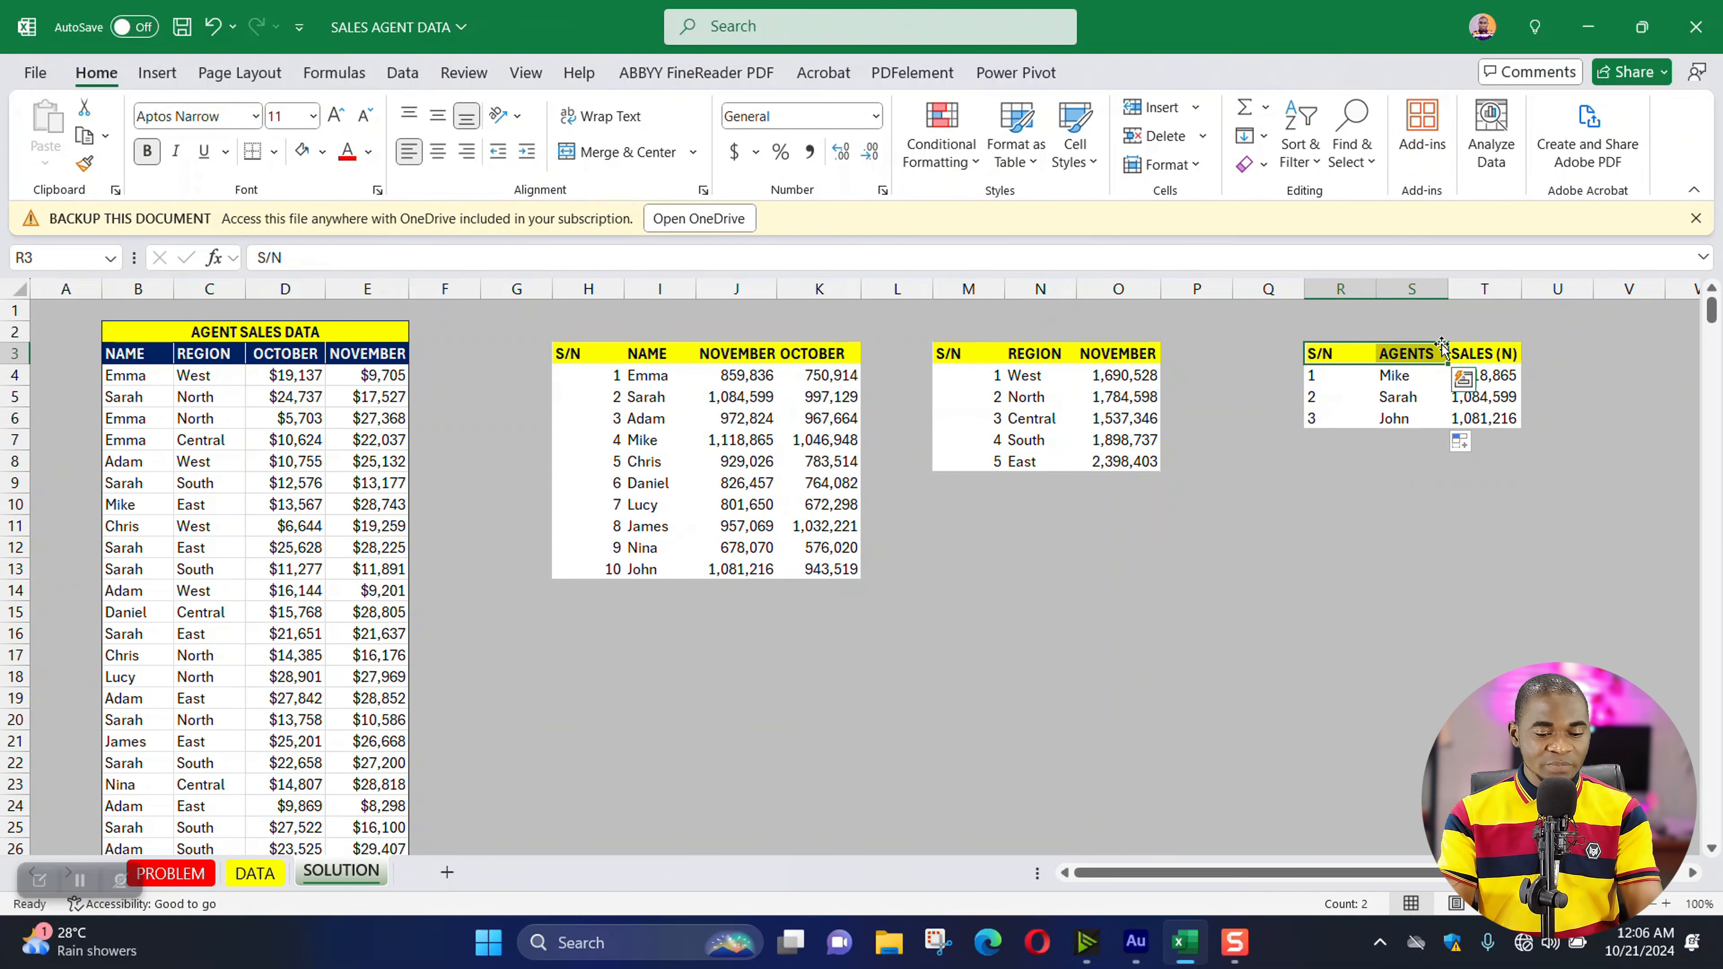
pyautogui.hotkey('ctrl', 'c')
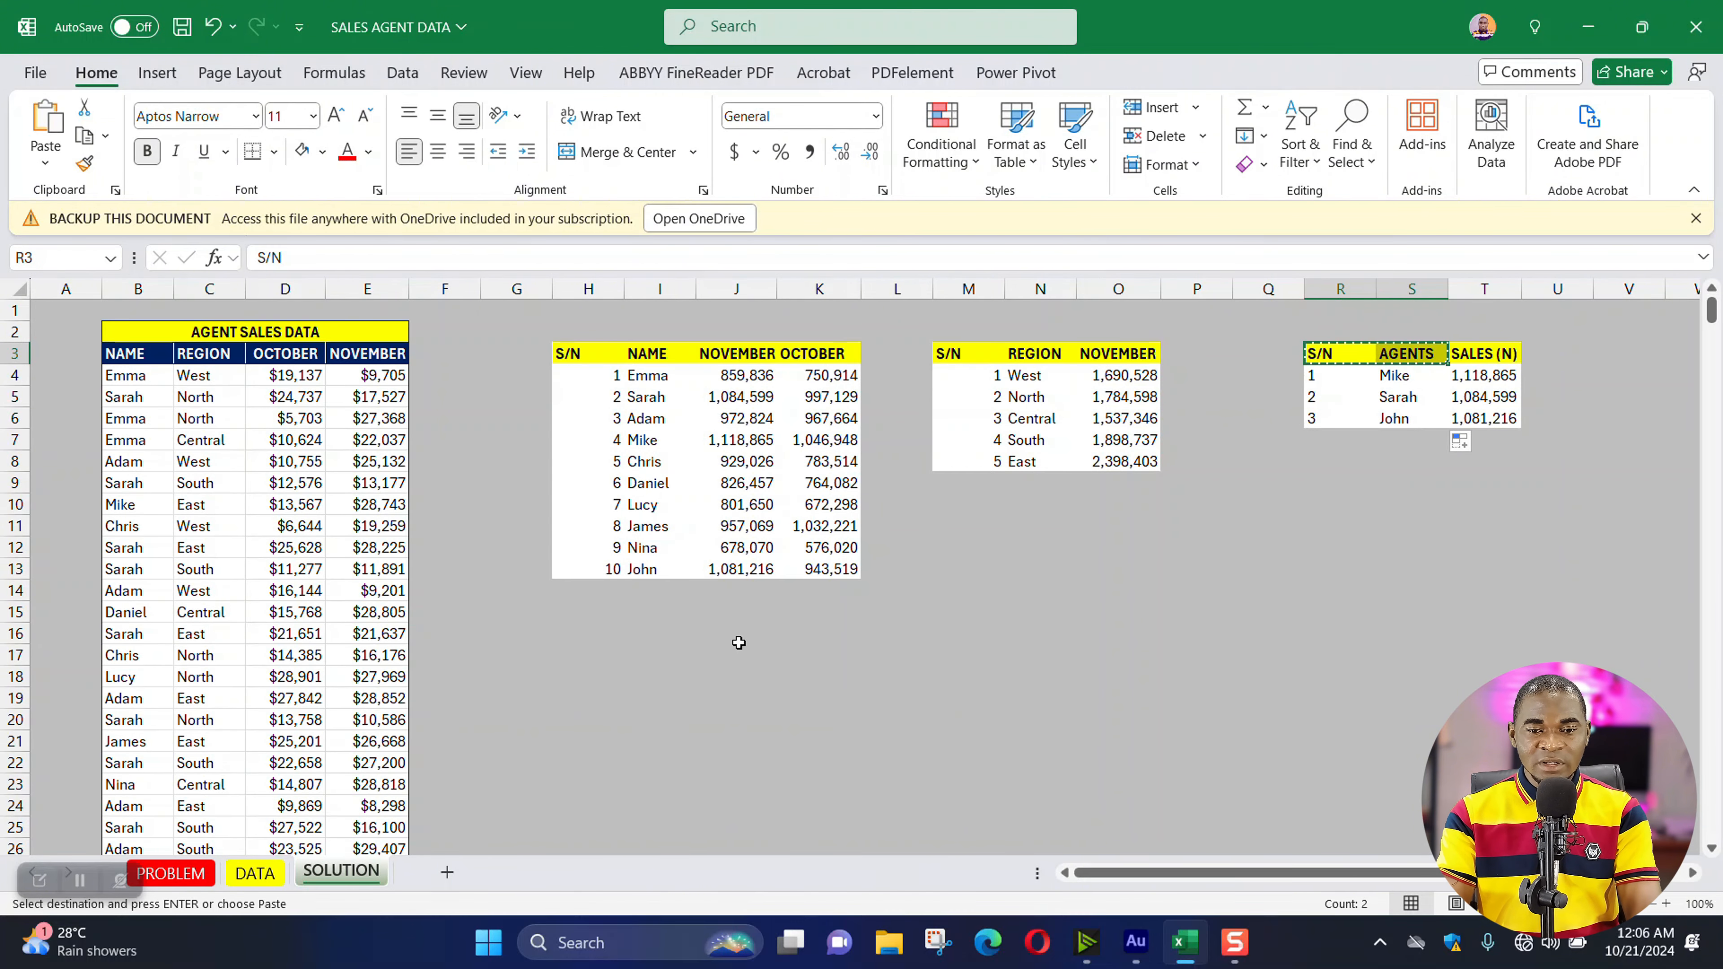
pyautogui.click(573, 641)
pyautogui.hotkey('ctrl', 'v')
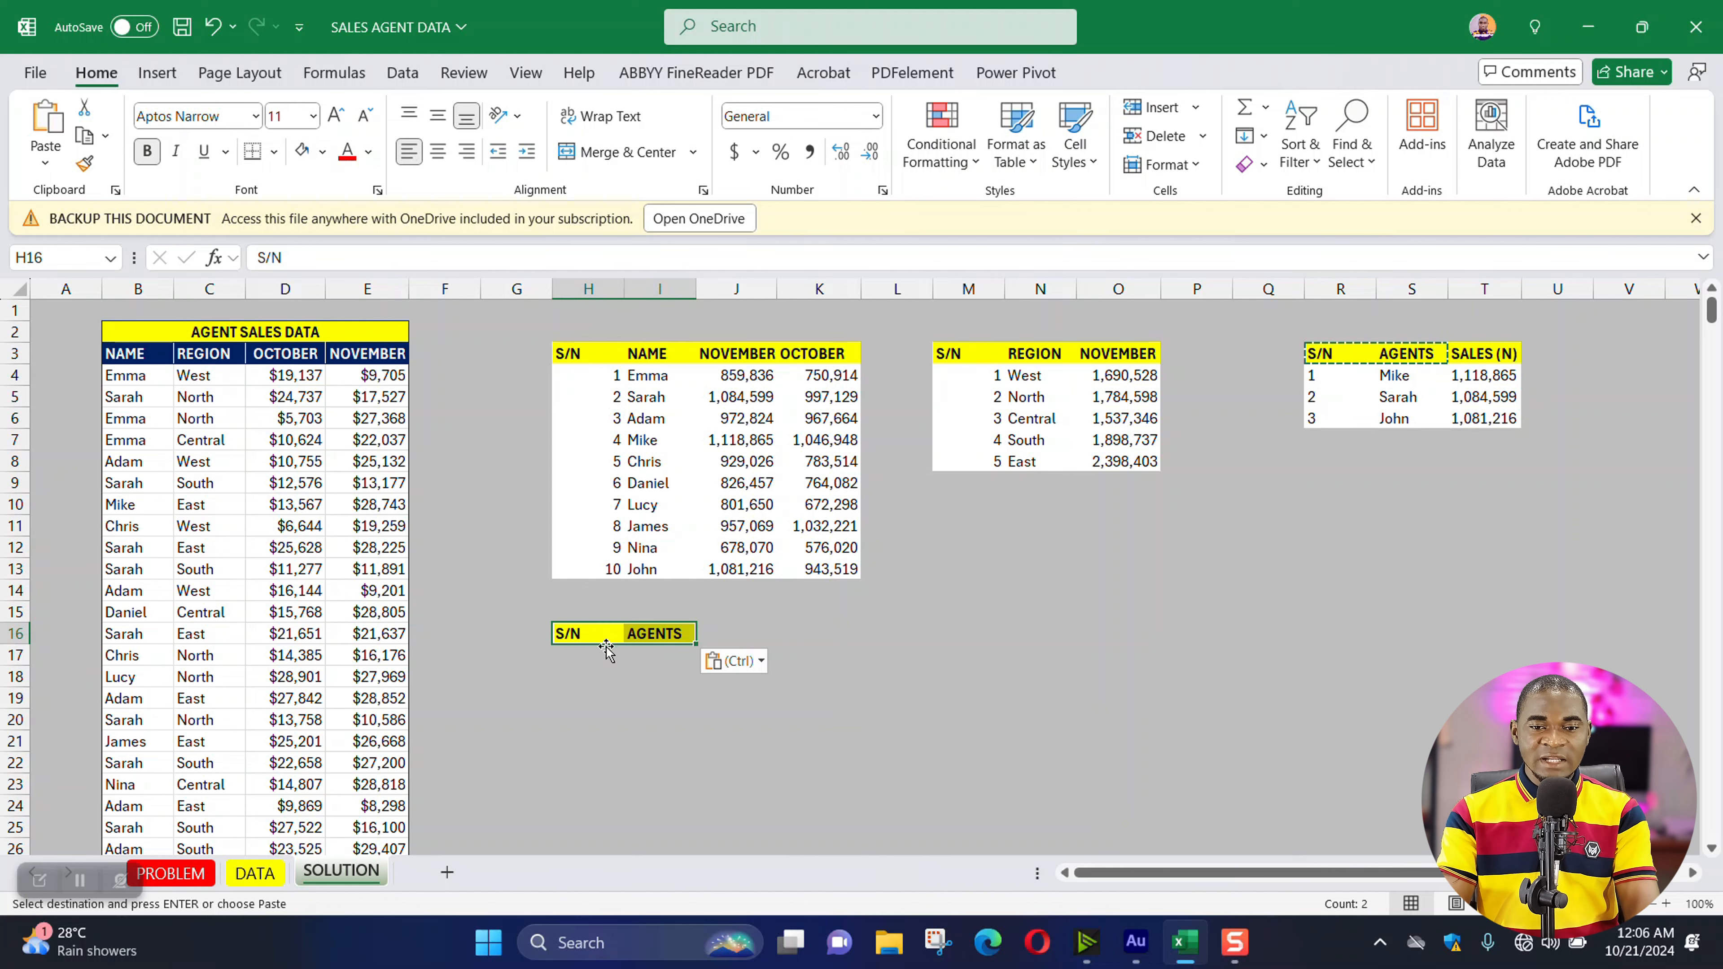
# - Rename the headers in H16 and I16 to REGION and SALES
pyautogui.click(634, 633)
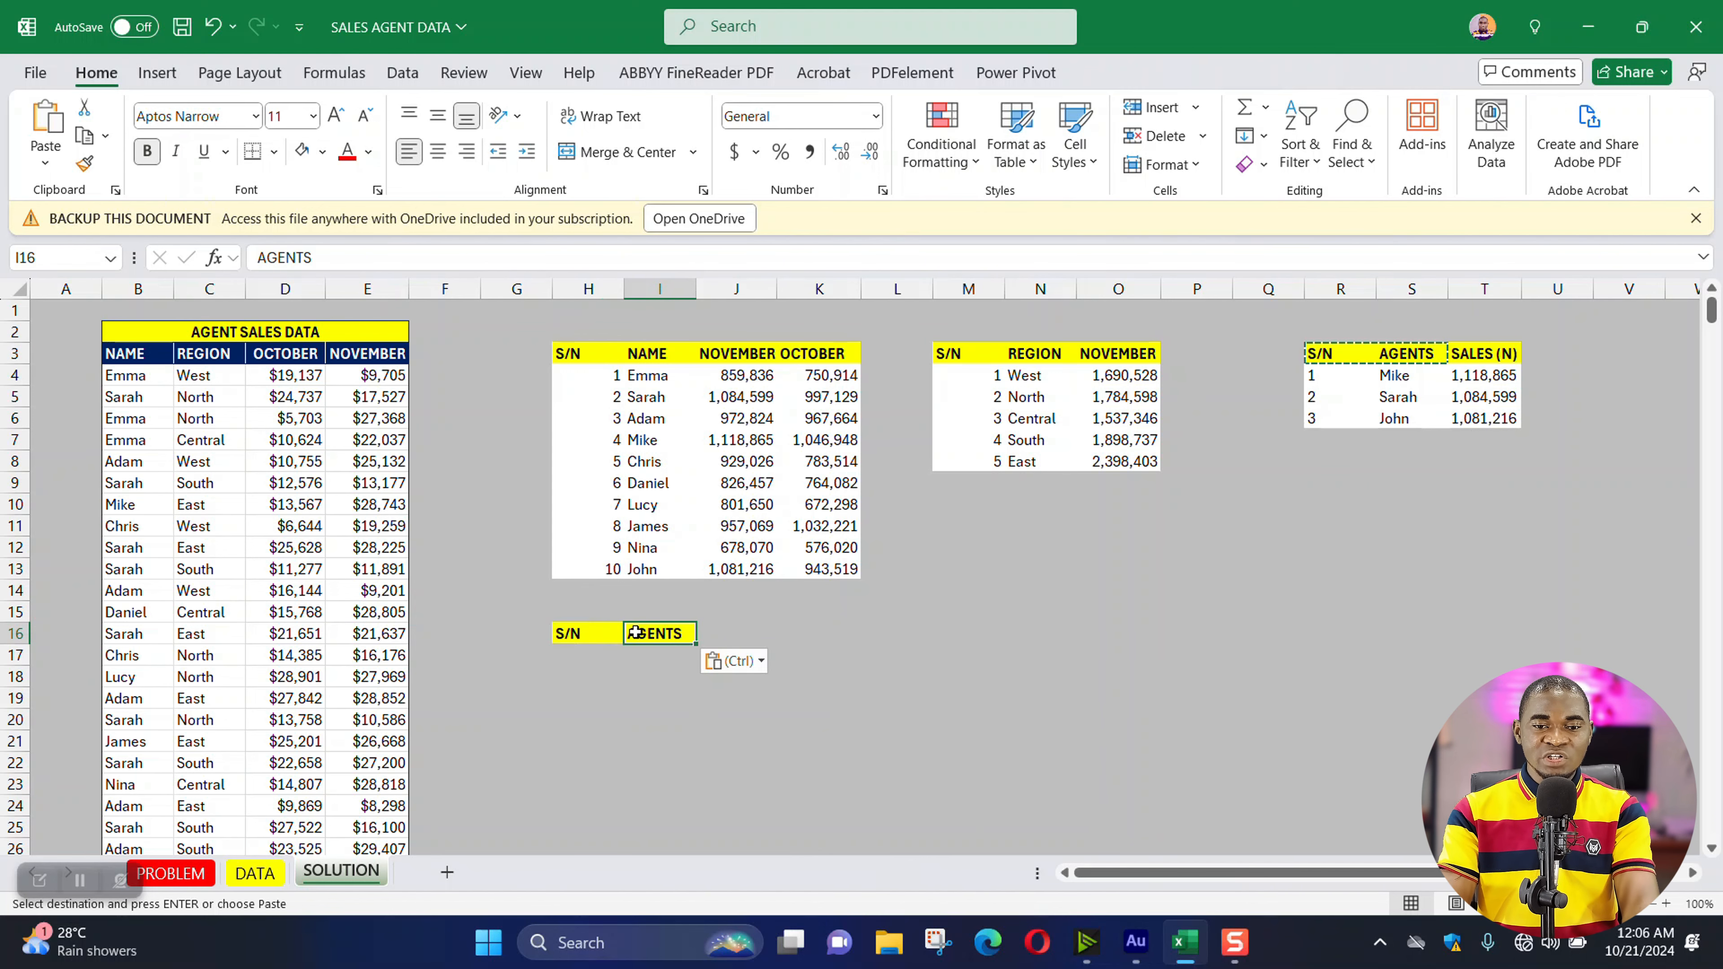
pyautogui.write('AEWF')
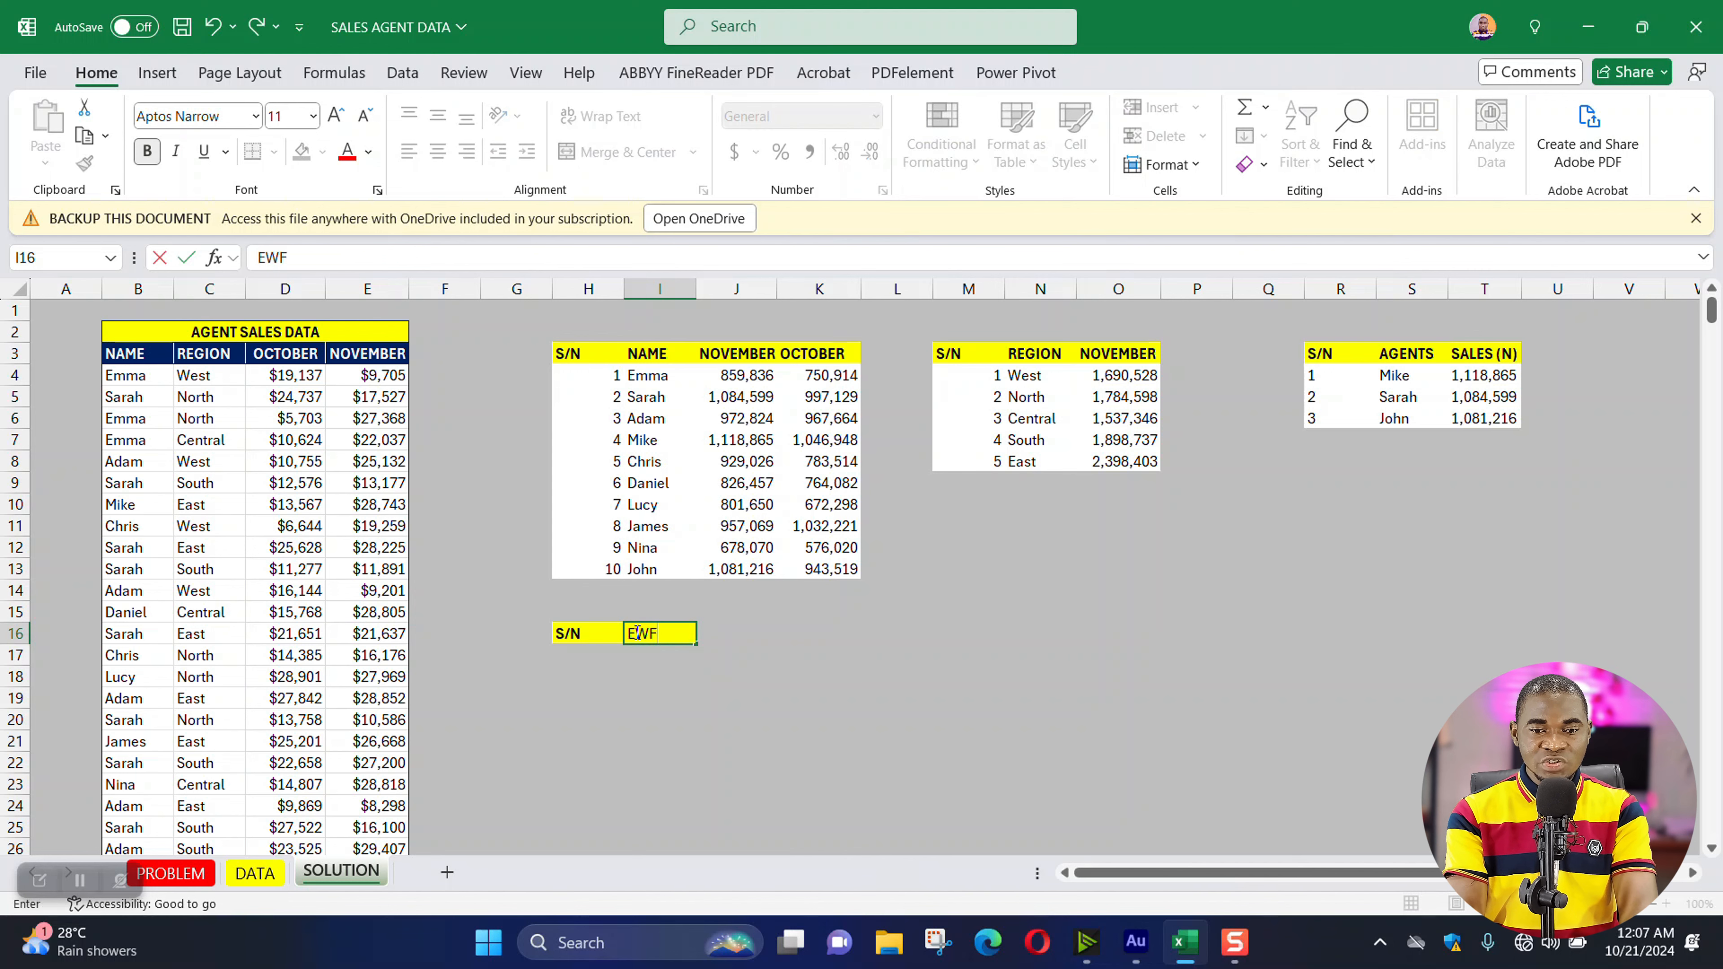
pyautogui.press('BackSpace')
pyautogui.press('BackSpace')
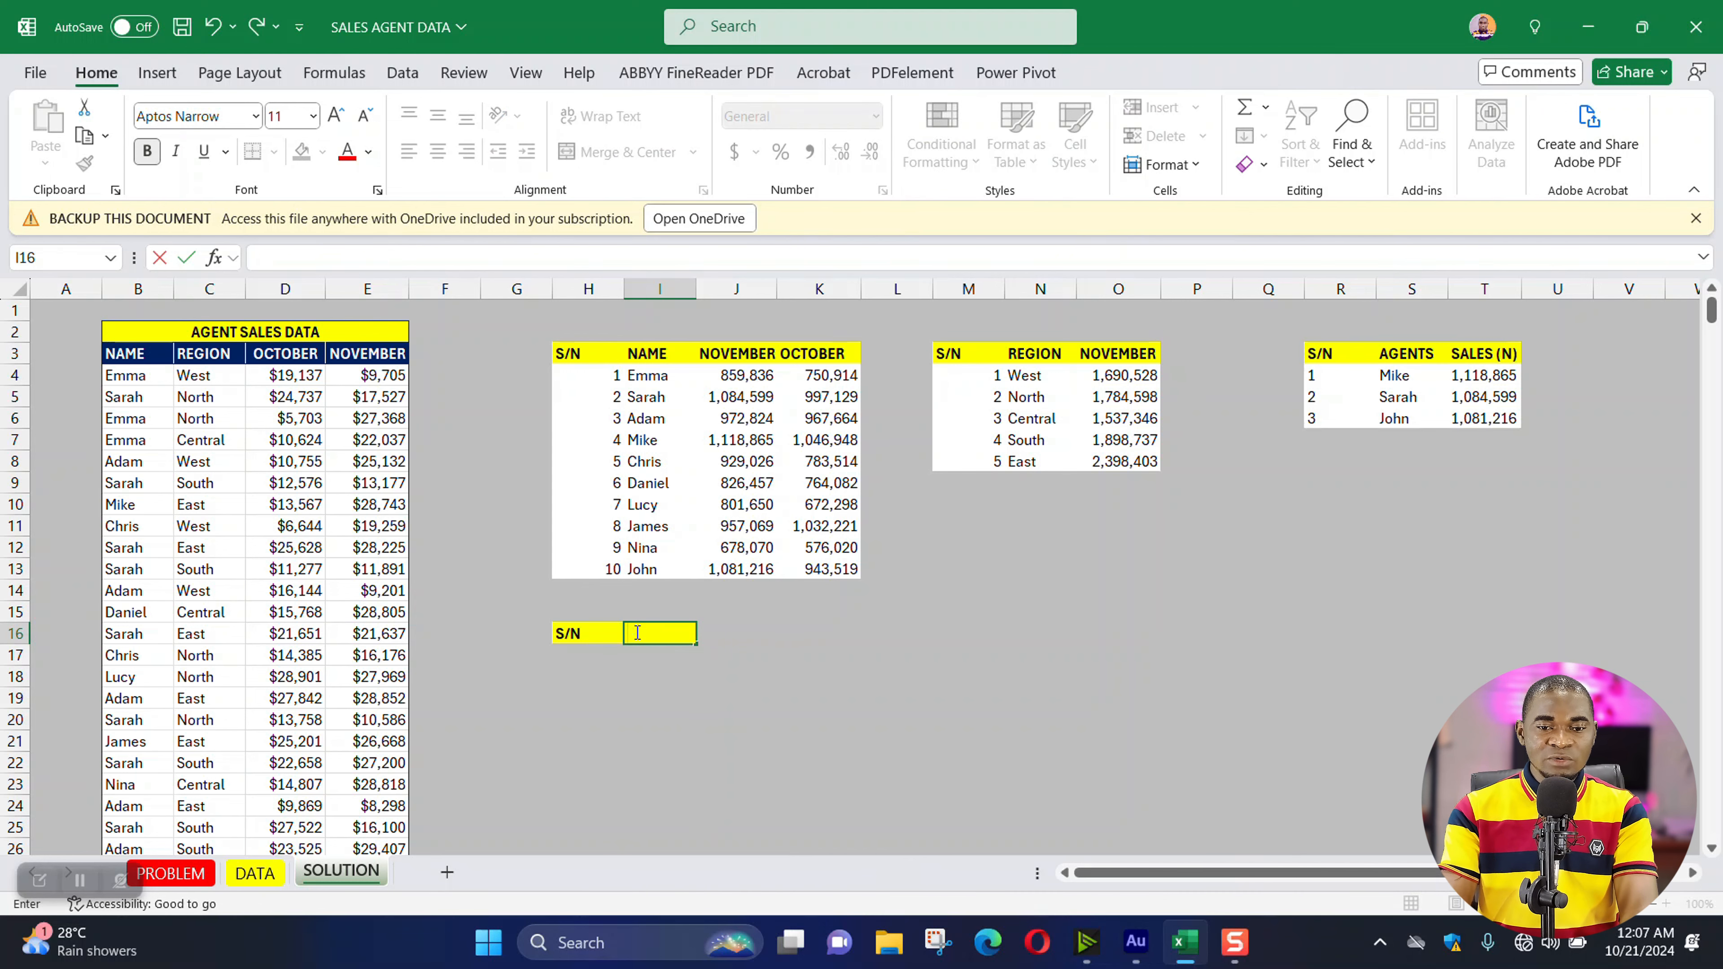
pyautogui.click(582, 634)
pyautogui.write('RE')
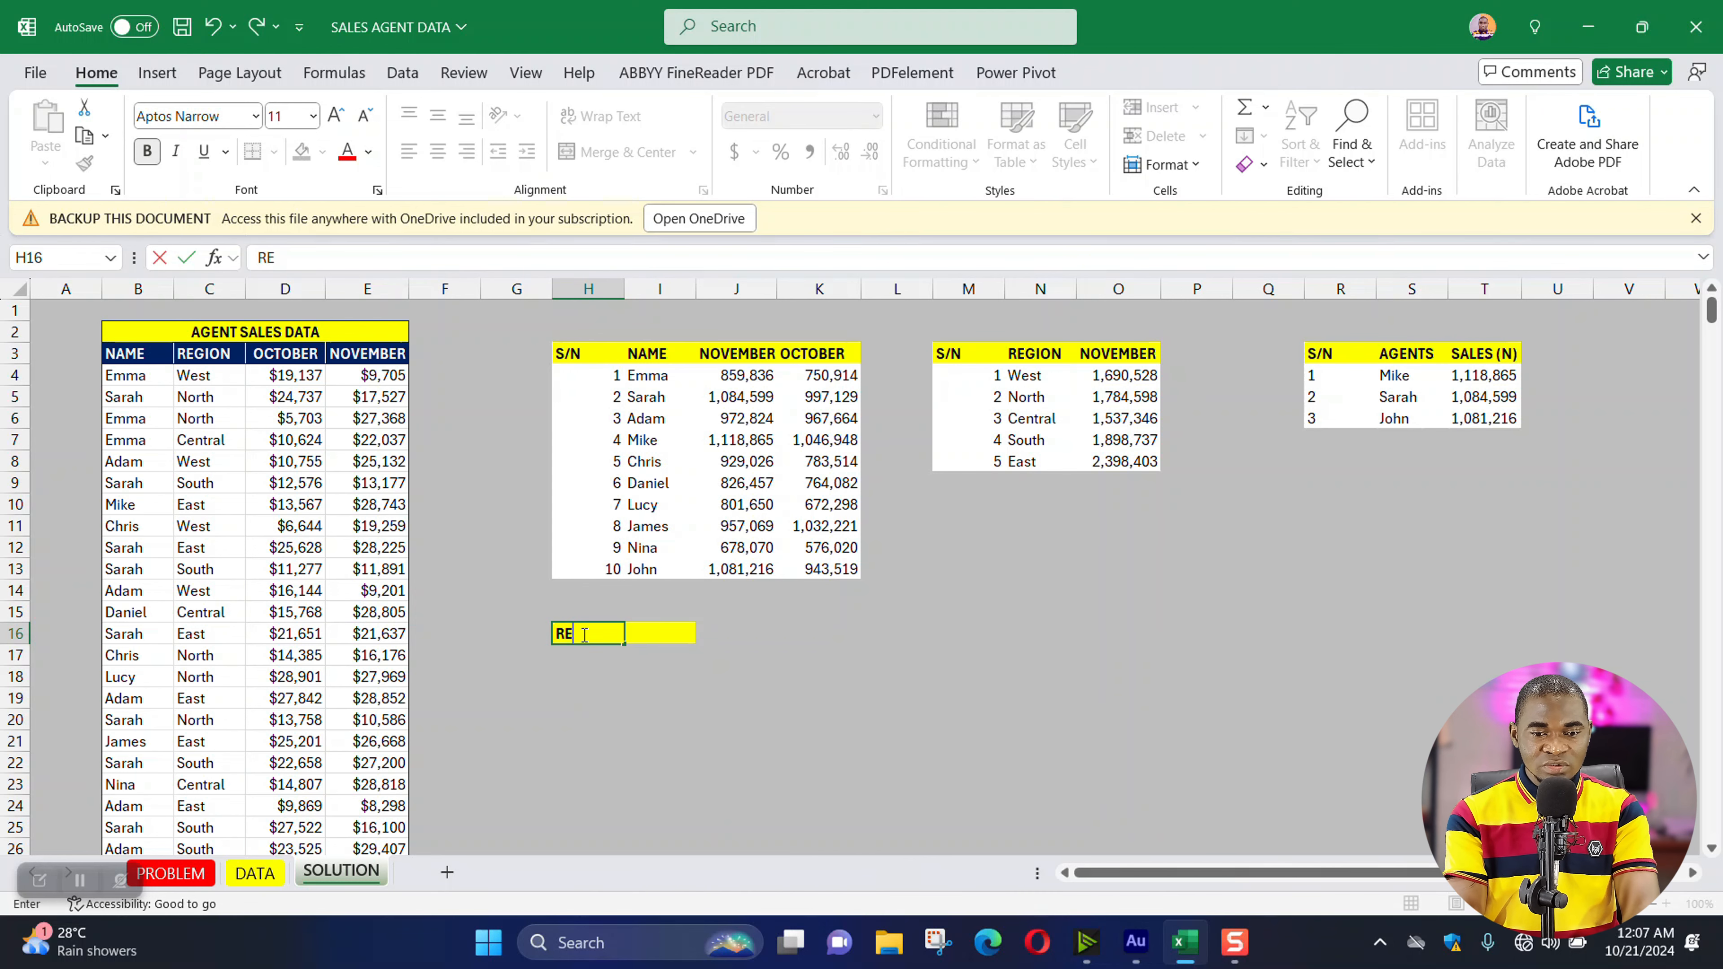
pyautogui.write('FGGION')
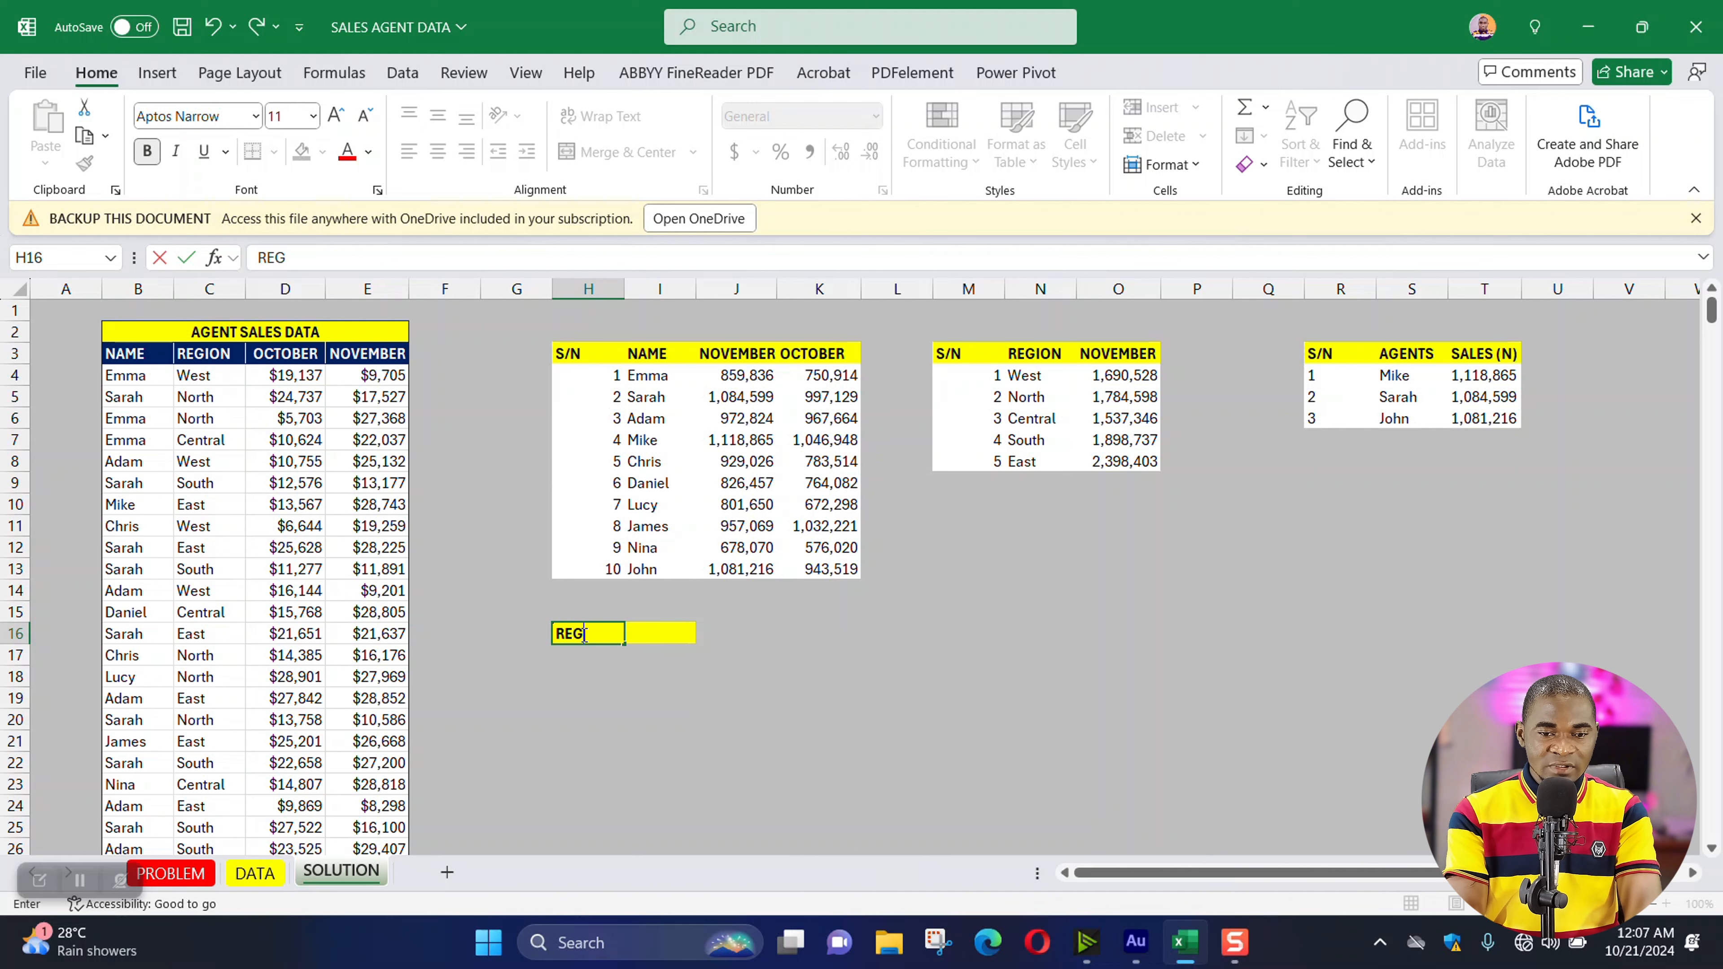
pyautogui.press('Tab')
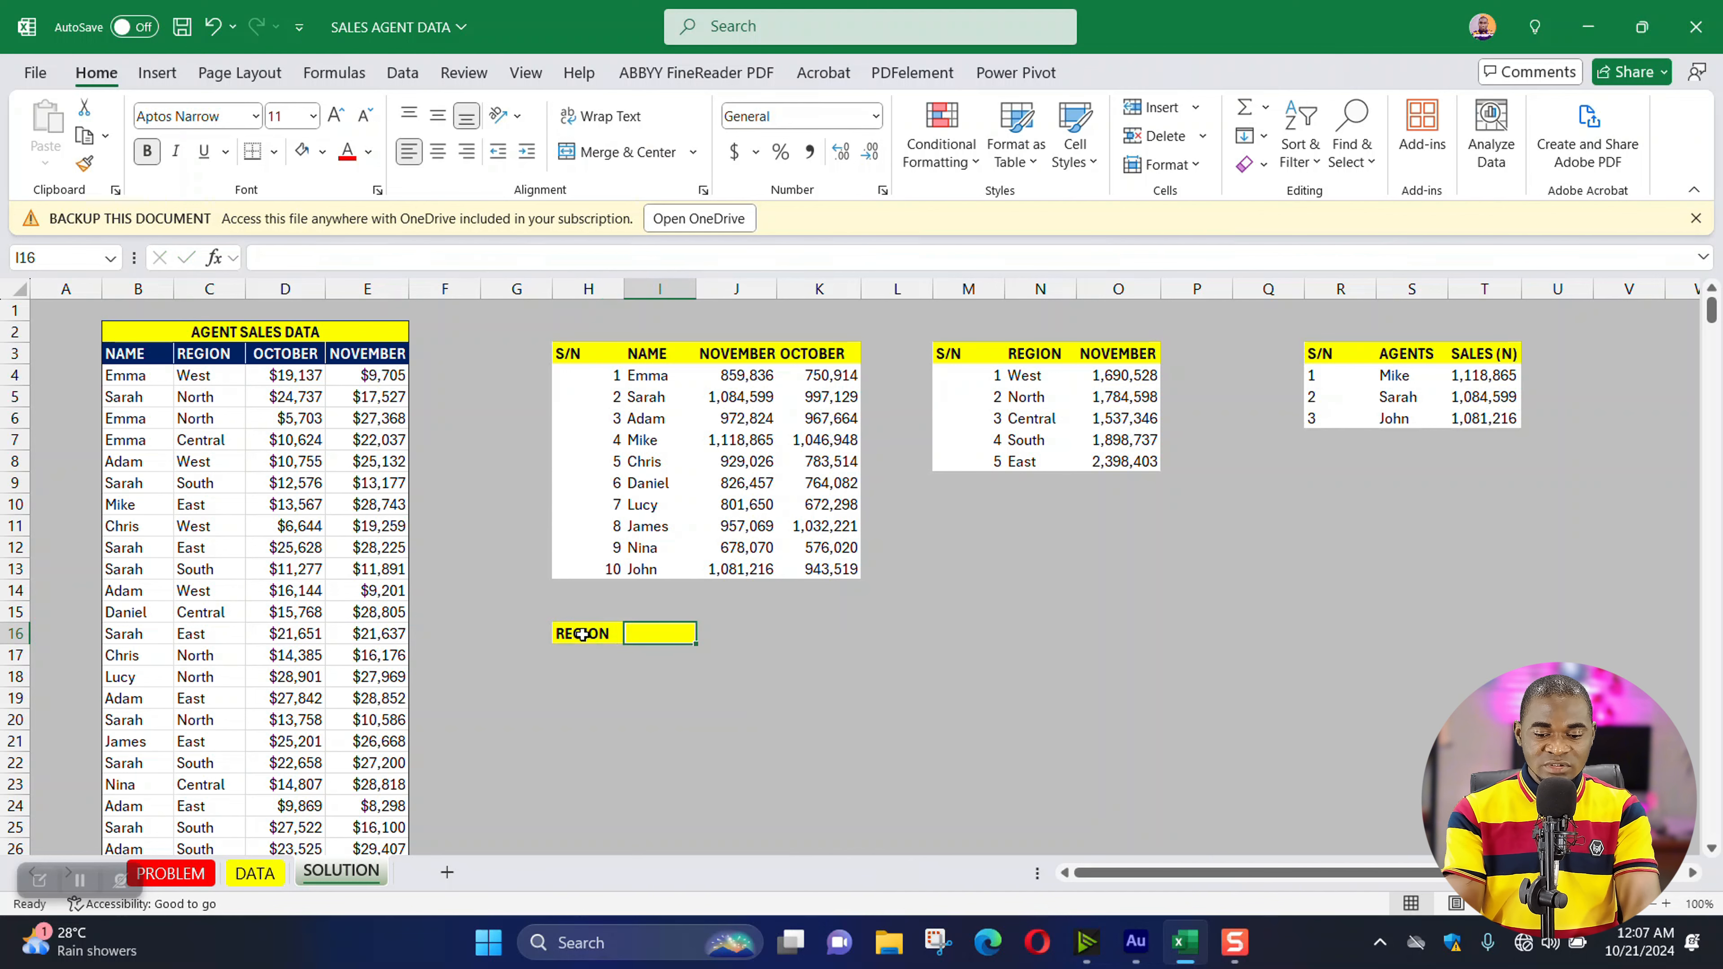
pyautogui.write('SALES')
pyautogui.press('Return')
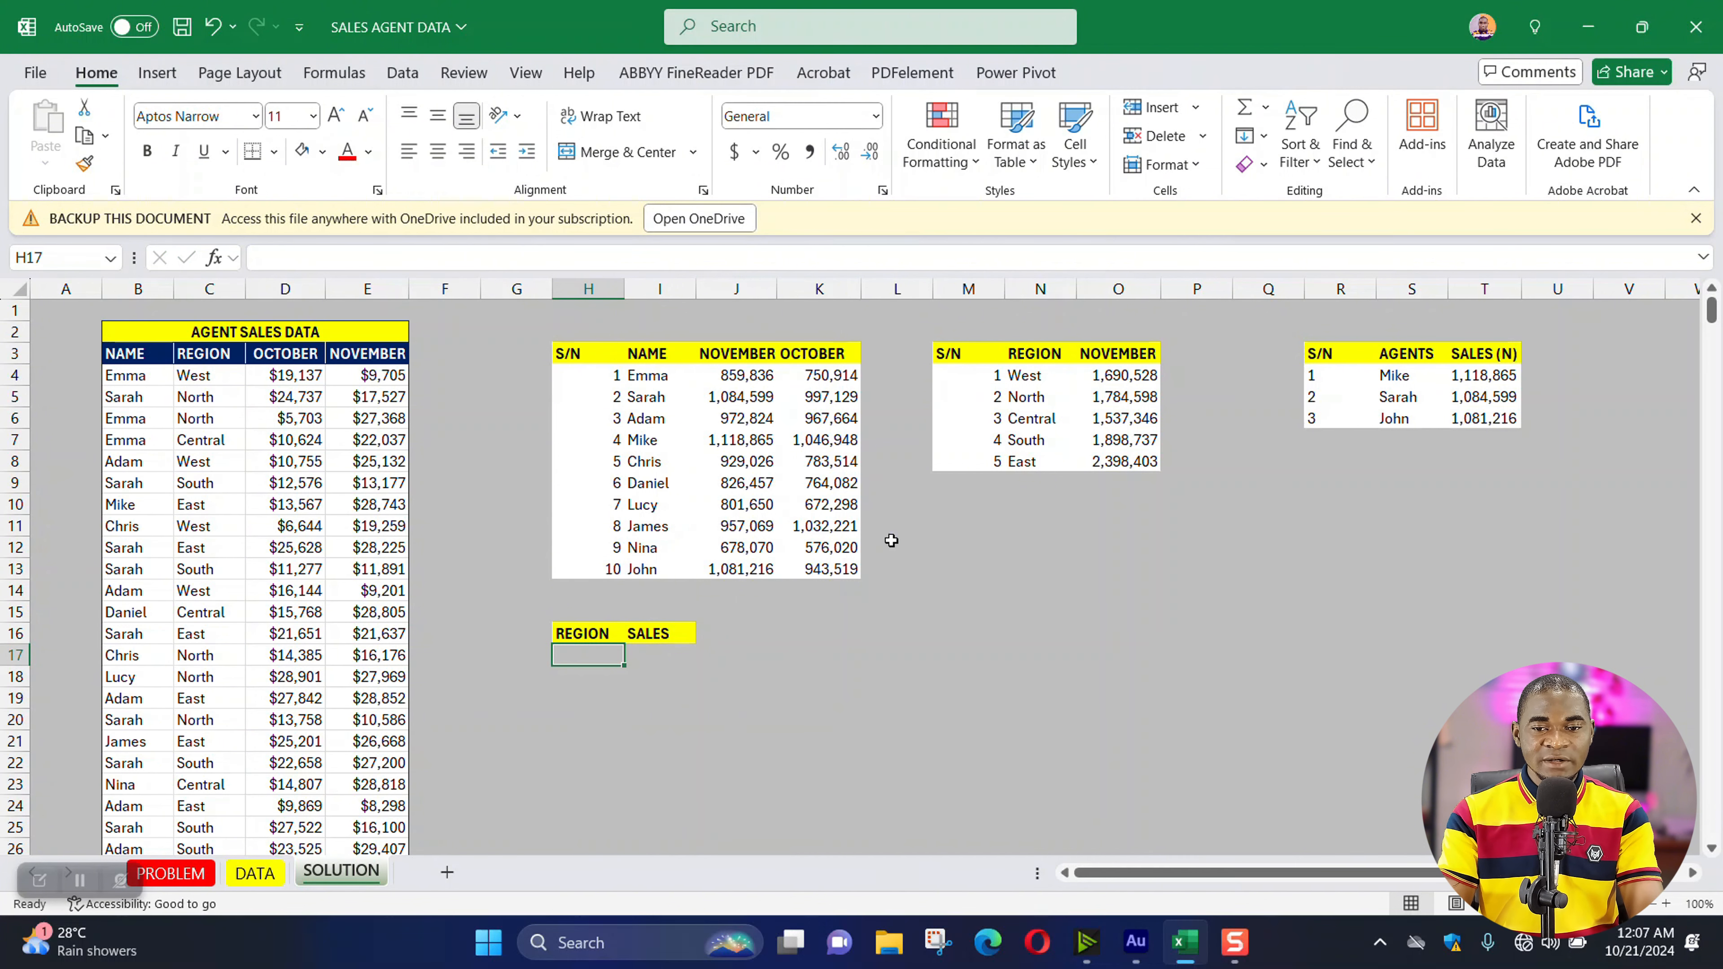
# - Copy only the data validation from region cell N4 to H17 and choose West from its list
pyautogui.click(1032, 379)
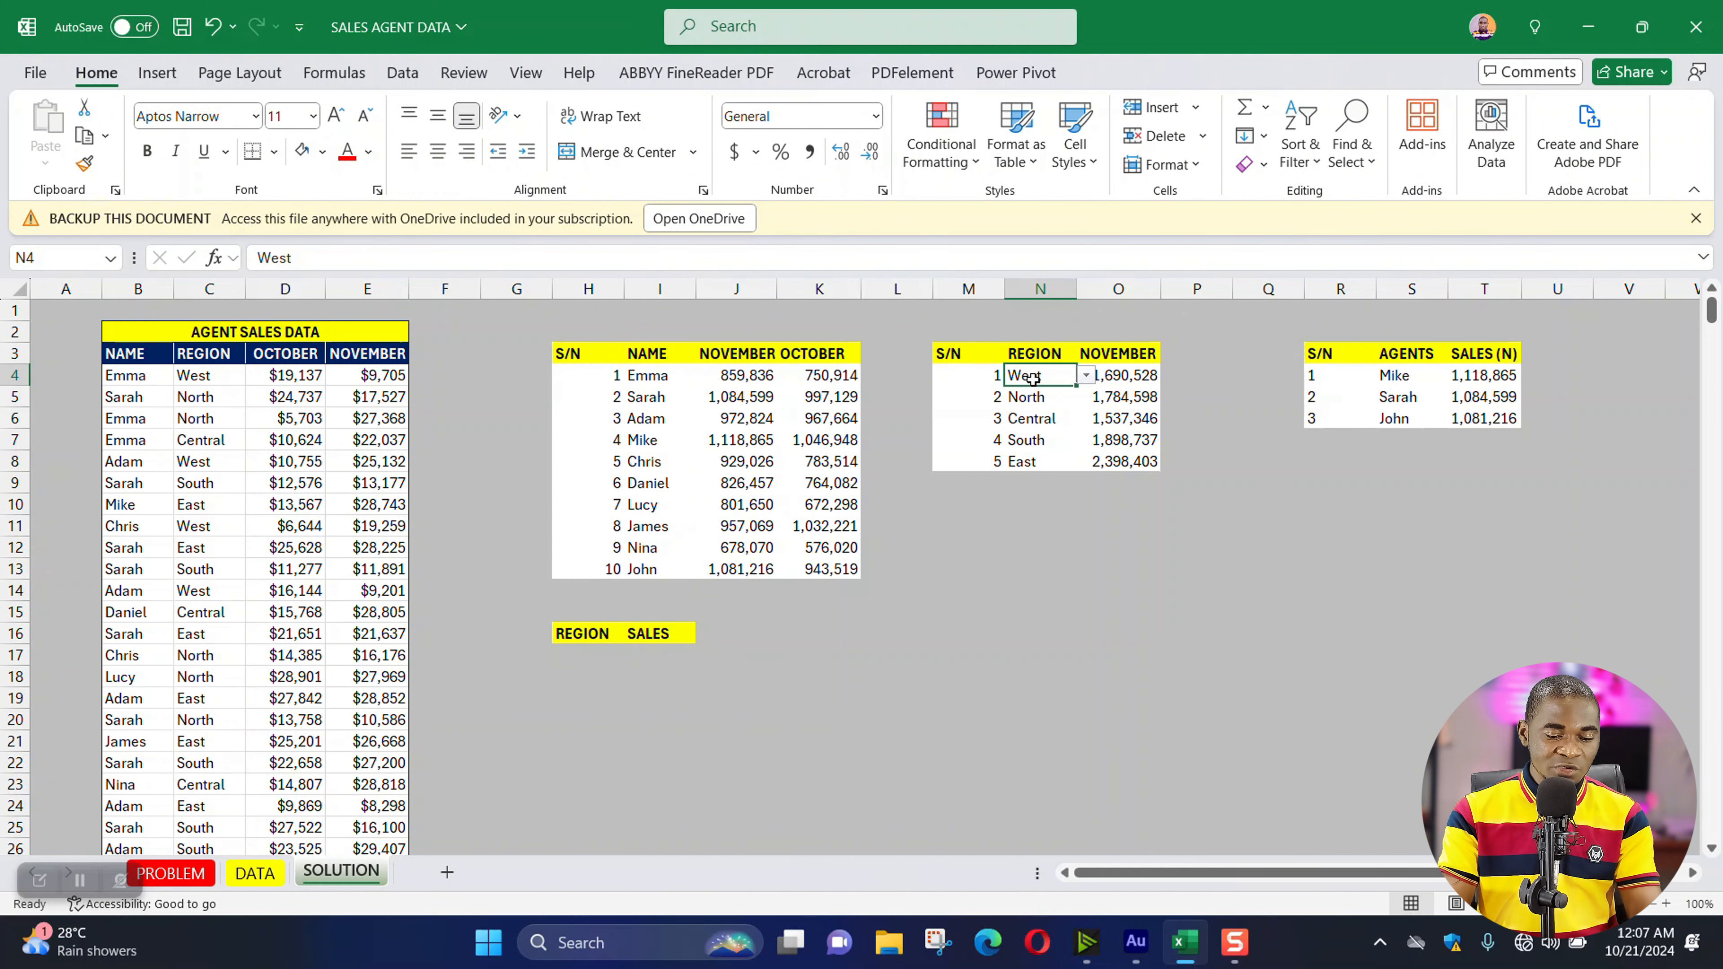
pyautogui.hotkey('ctrl', 'c')
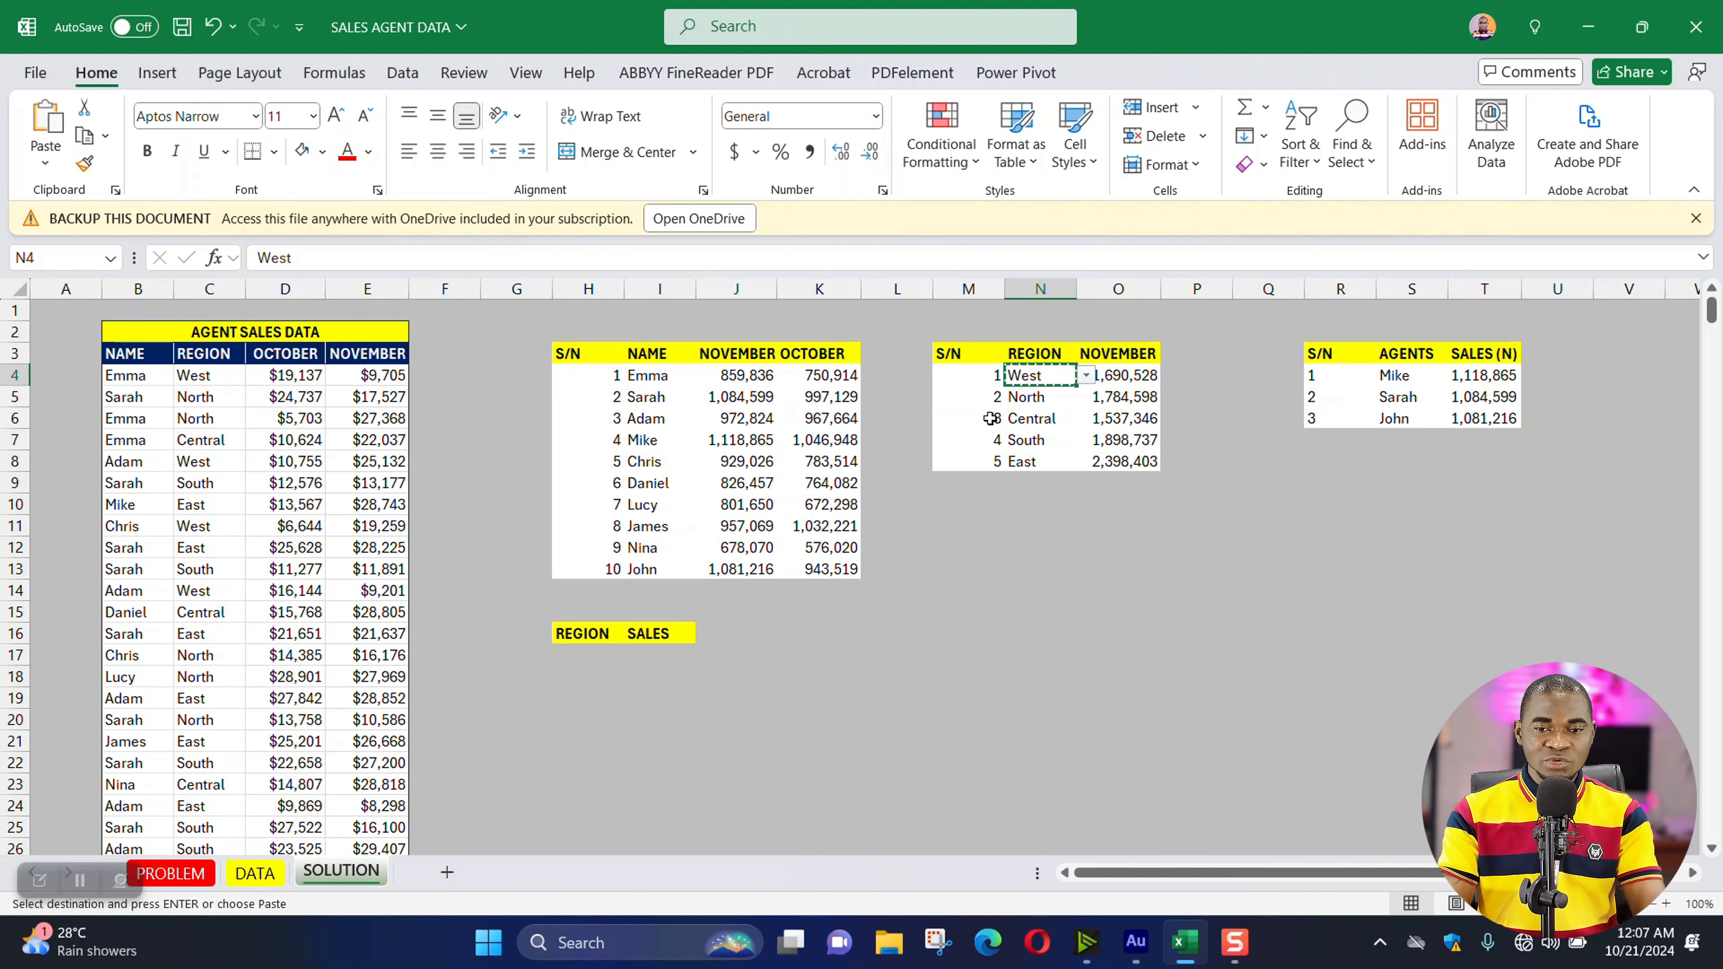
pyautogui.click(573, 655)
pyautogui.click(45, 163)
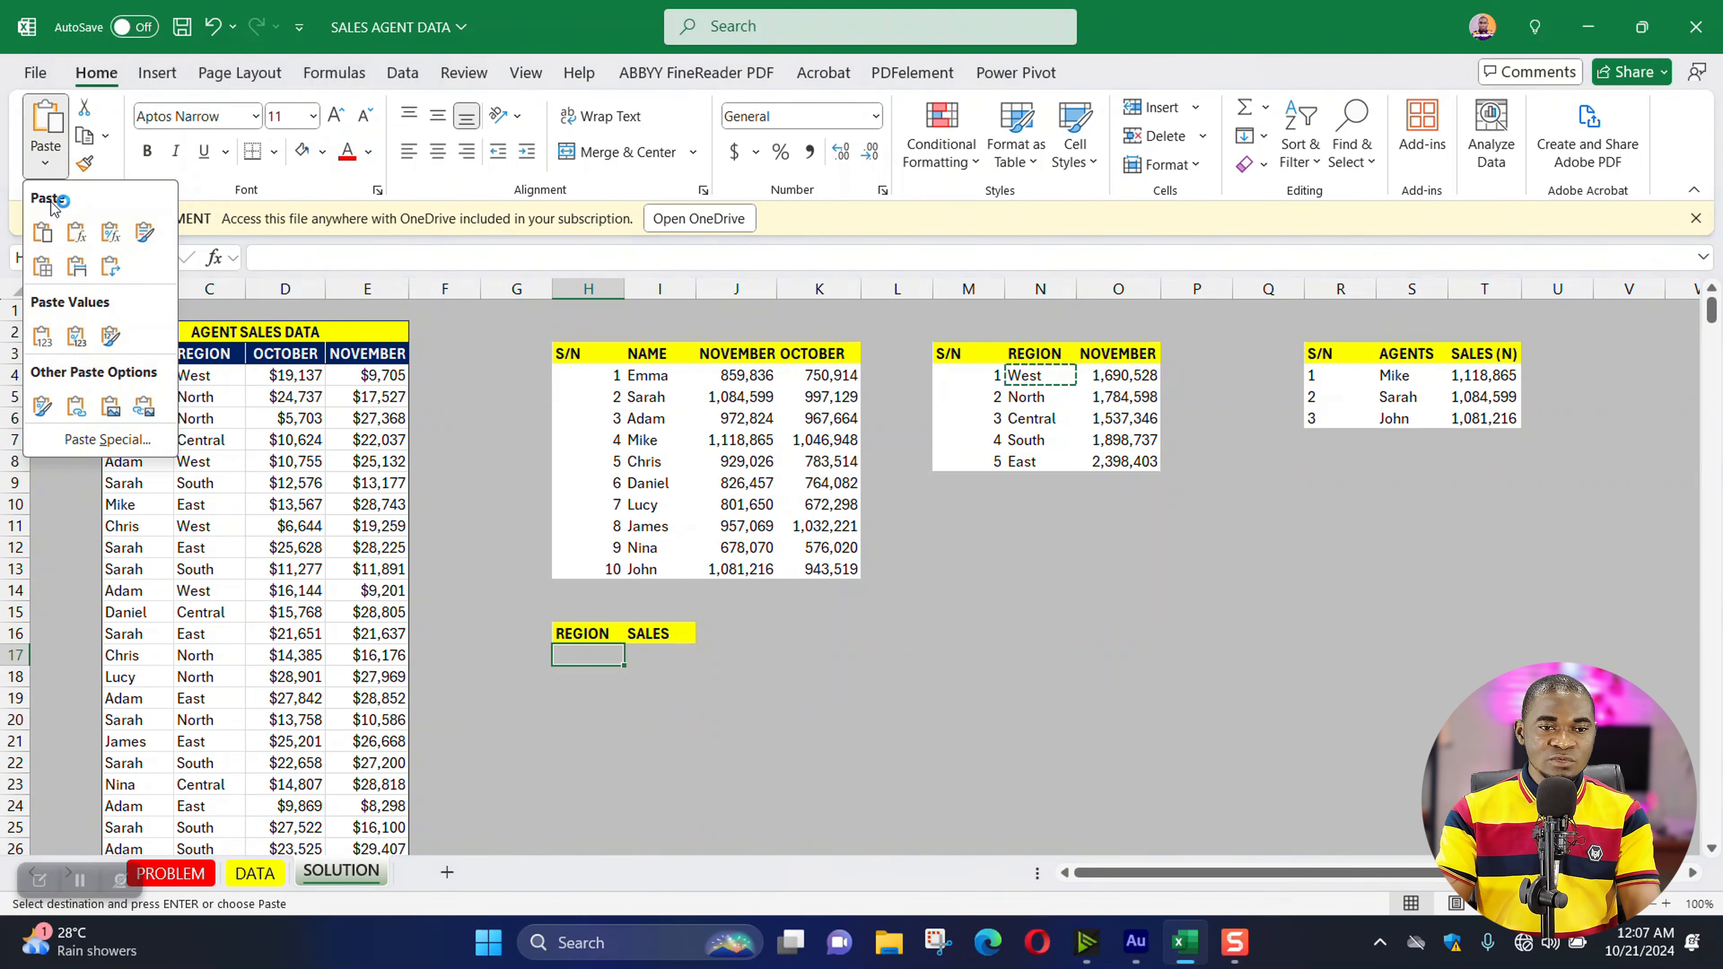
pyautogui.click(76, 441)
pyautogui.click(885, 470)
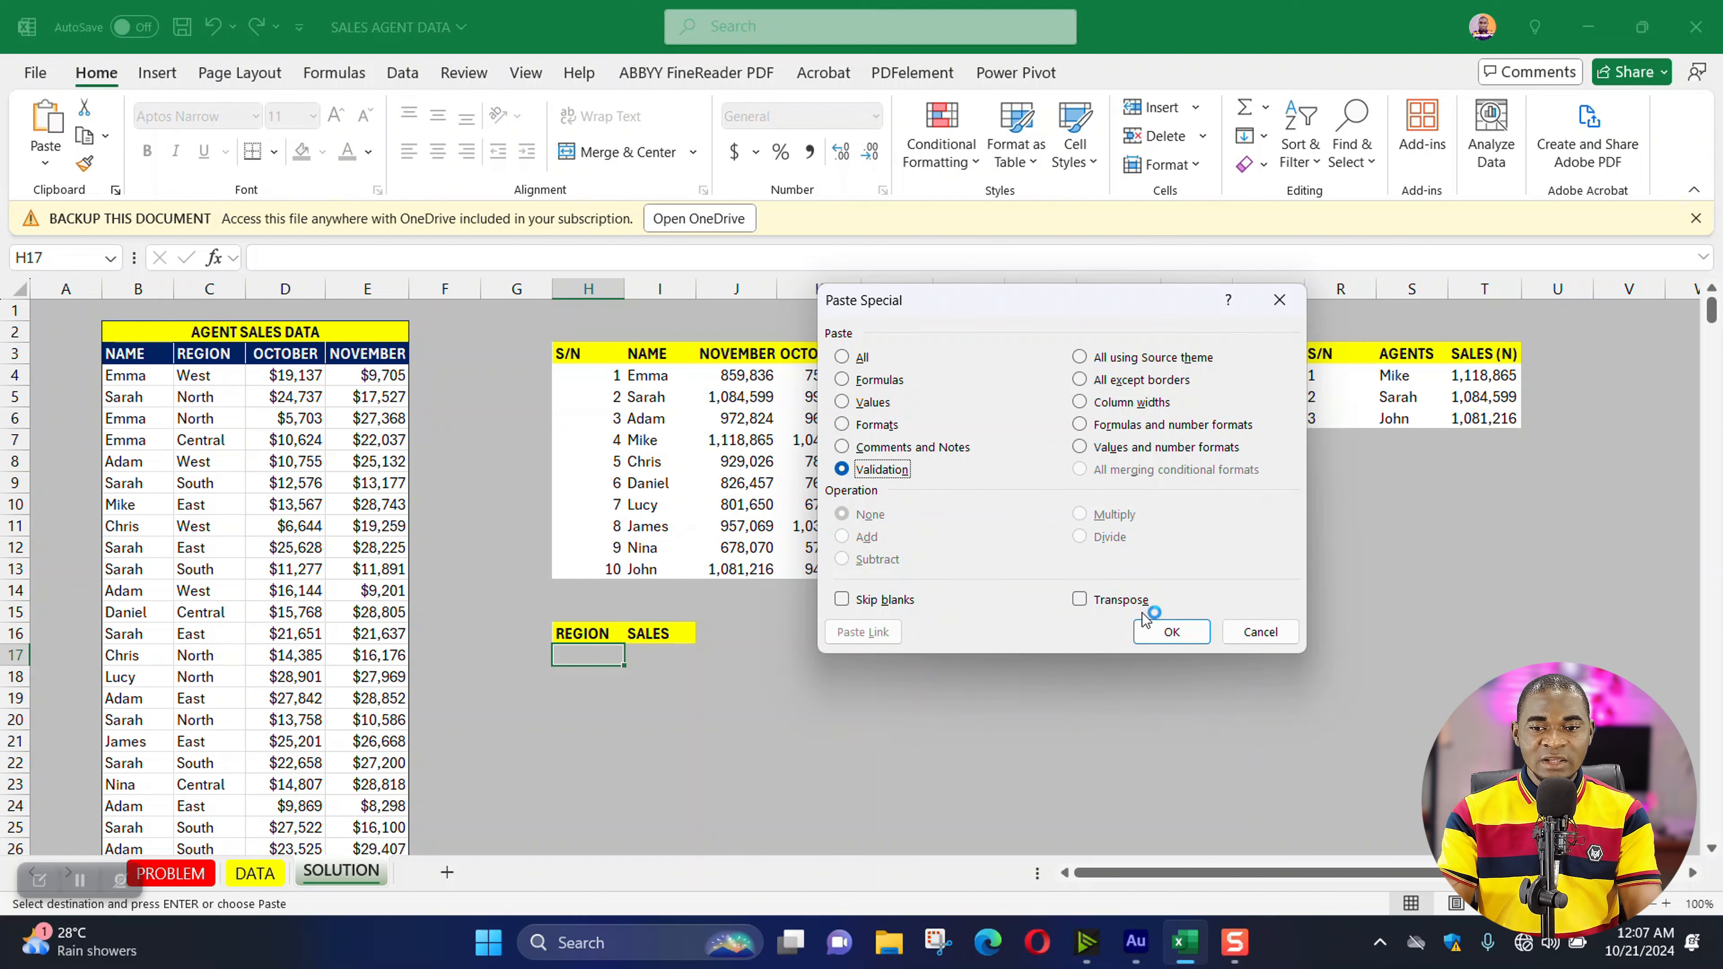
pyautogui.click(1167, 631)
pyautogui.click(633, 656)
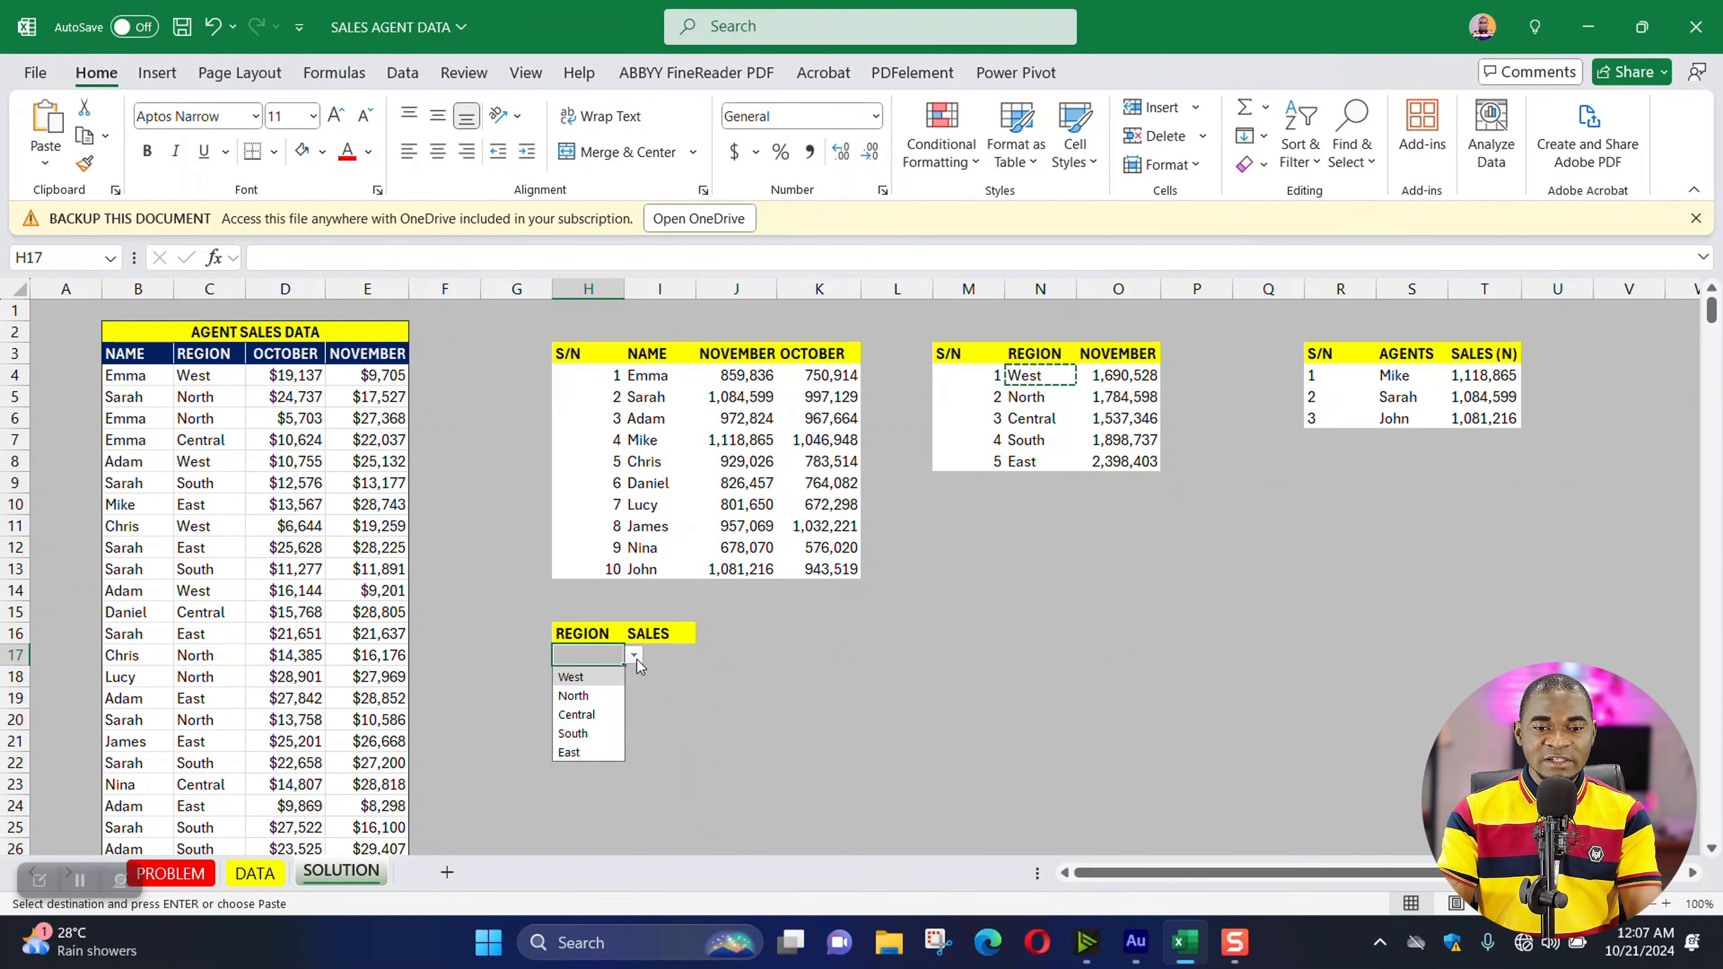
pyautogui.click(597, 673)
pyautogui.click(598, 674)
# - Copy only the data validation of H17 to the cells H18:H21
pyautogui.click(598, 657)
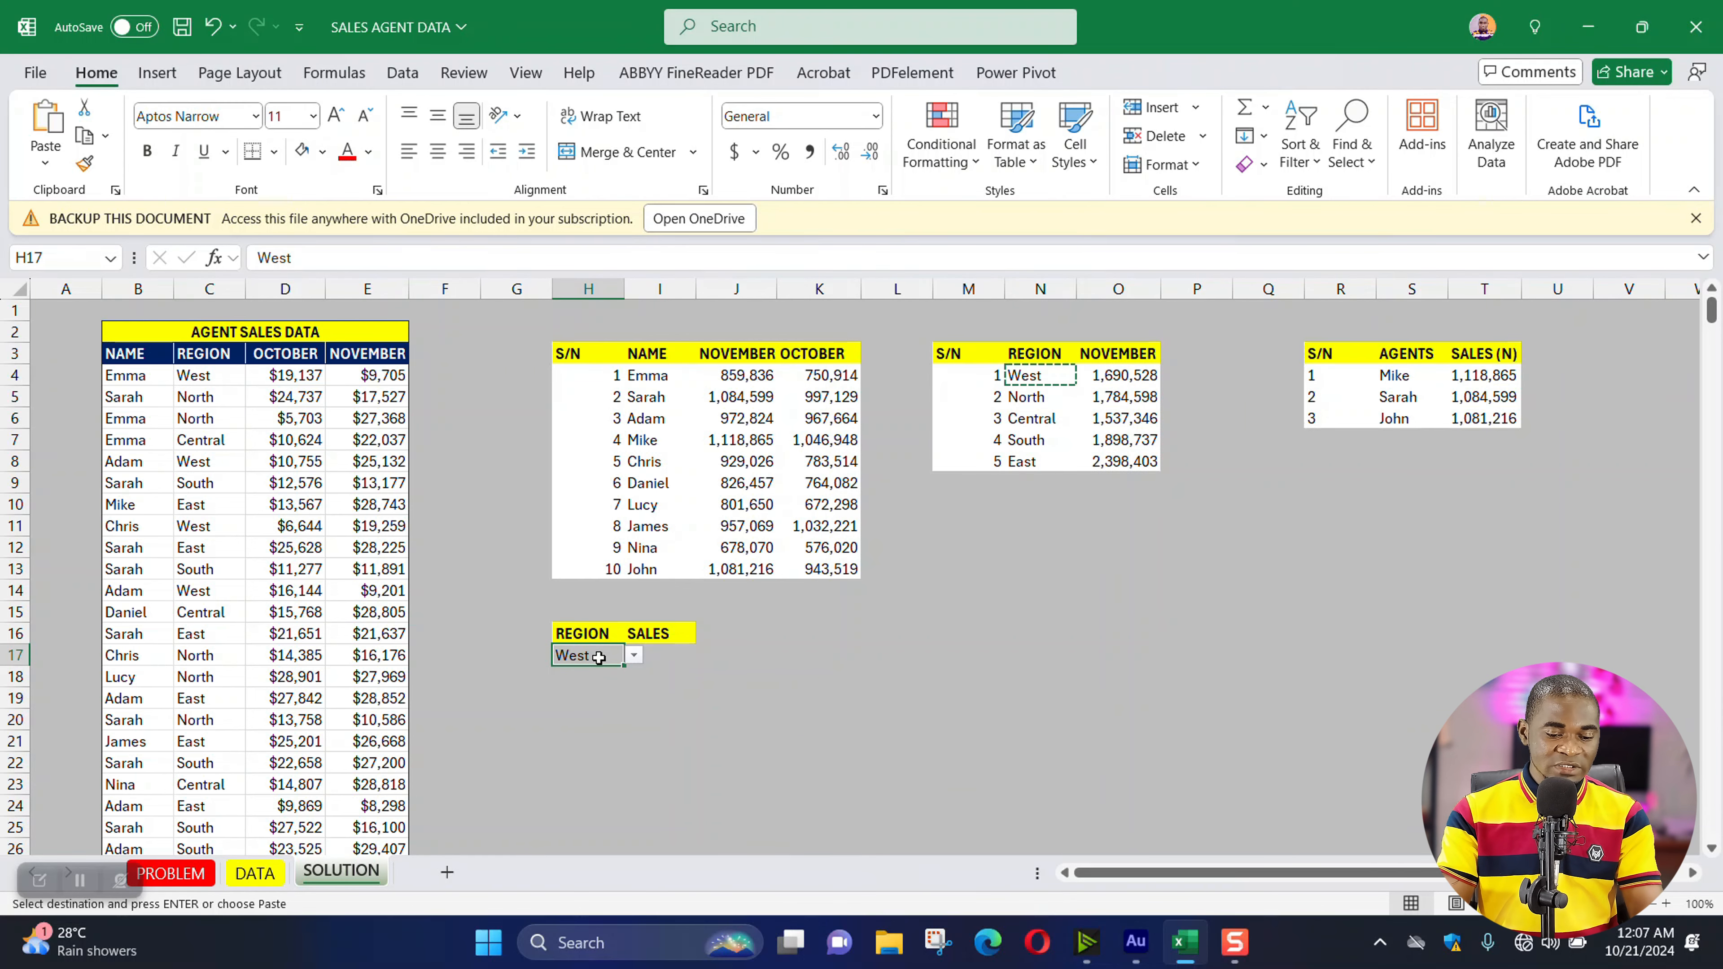
pyautogui.hotkey('ctrl', 'c')
pyautogui.moveTo(593, 673); pyautogui.dragTo(585, 737)
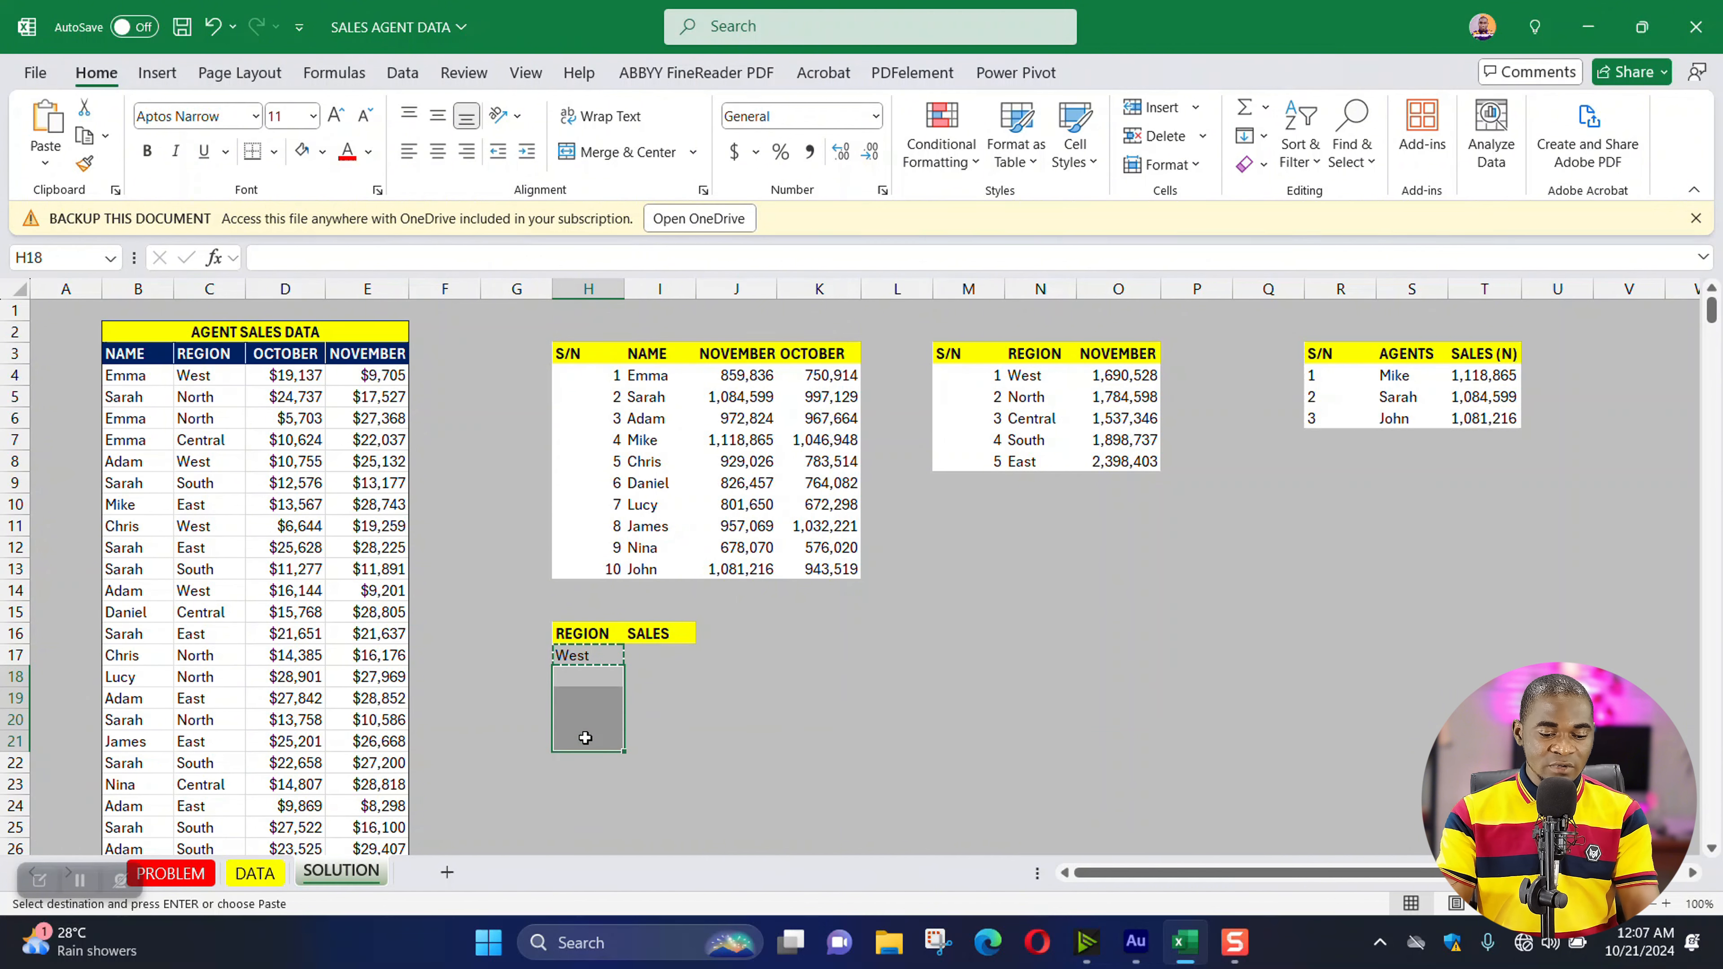
pyautogui.click(44, 163)
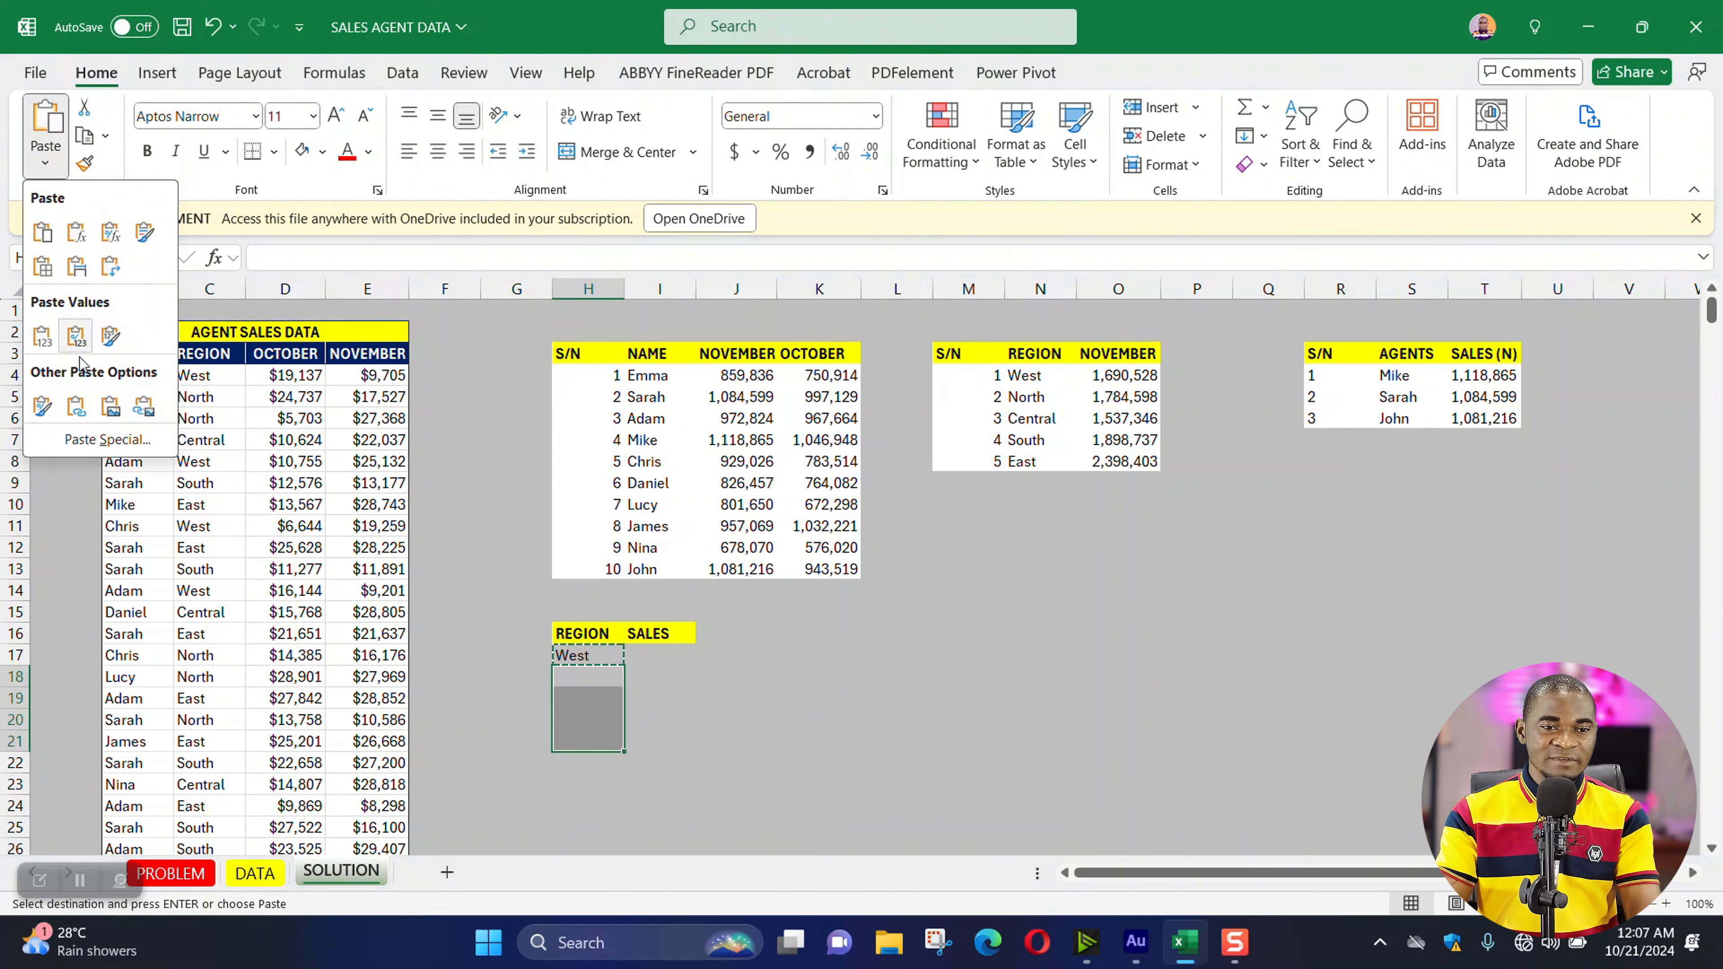
pyautogui.click(103, 439)
pyautogui.click(880, 470)
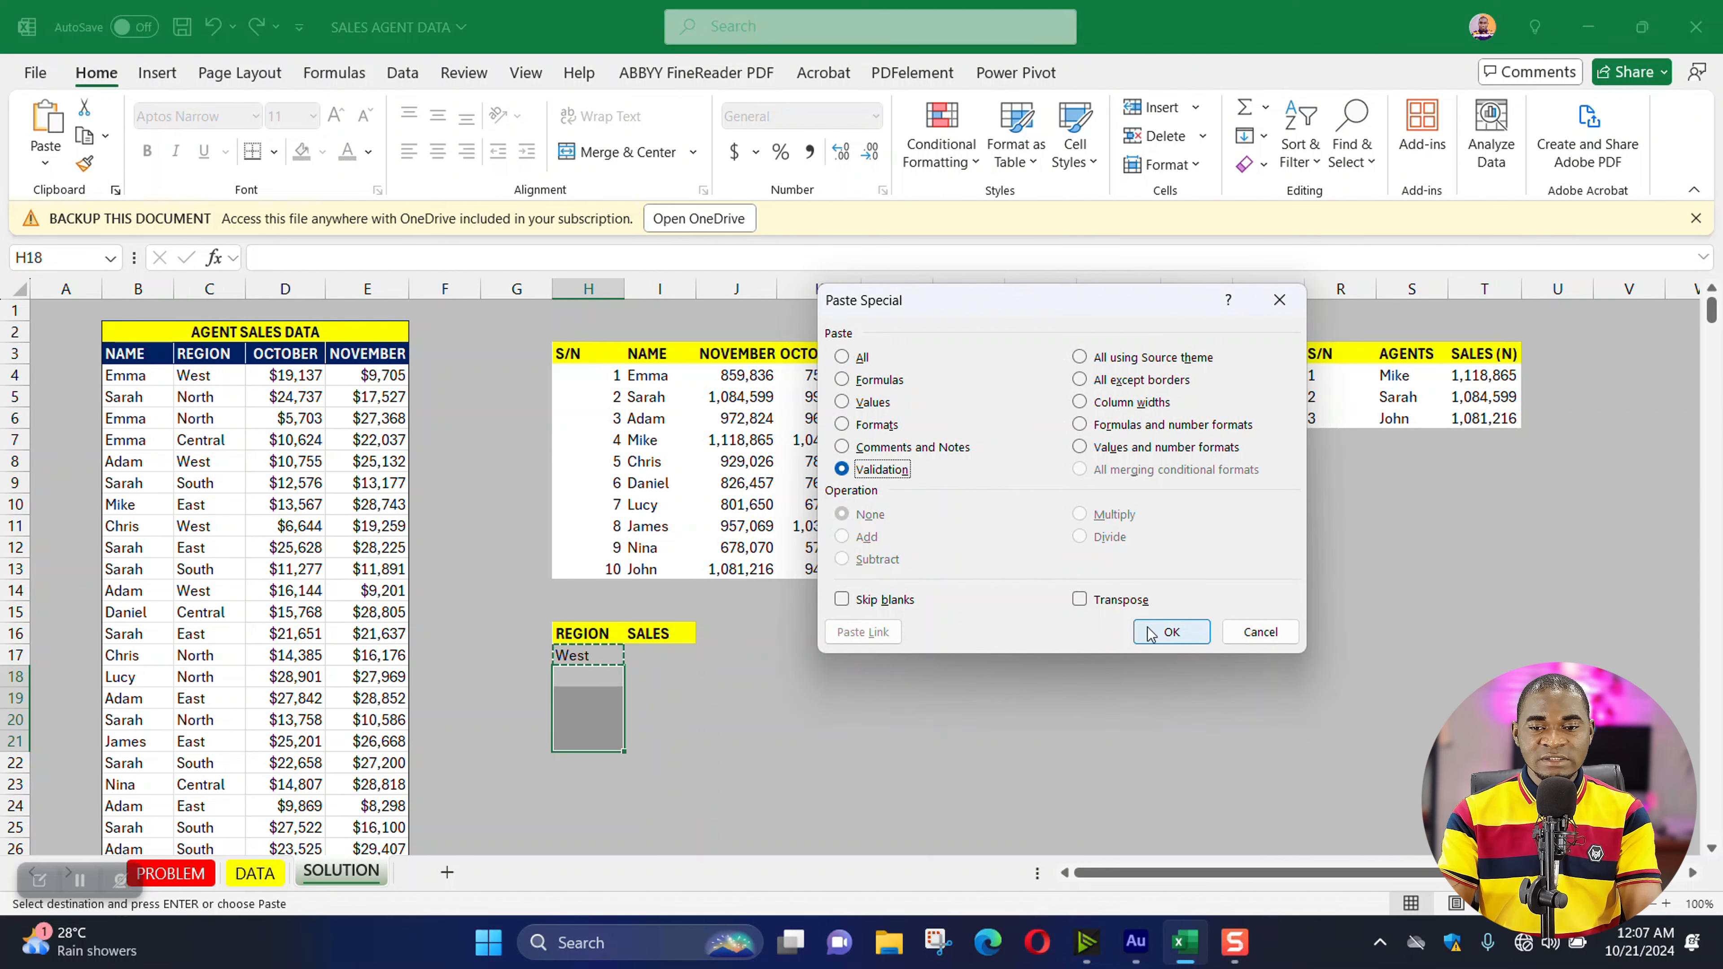
pyautogui.click(1172, 631)
# - Choose North, Central, South and East from the validation lists in H18, H19, H20 and H21, in that order
pyautogui.click(634, 678)
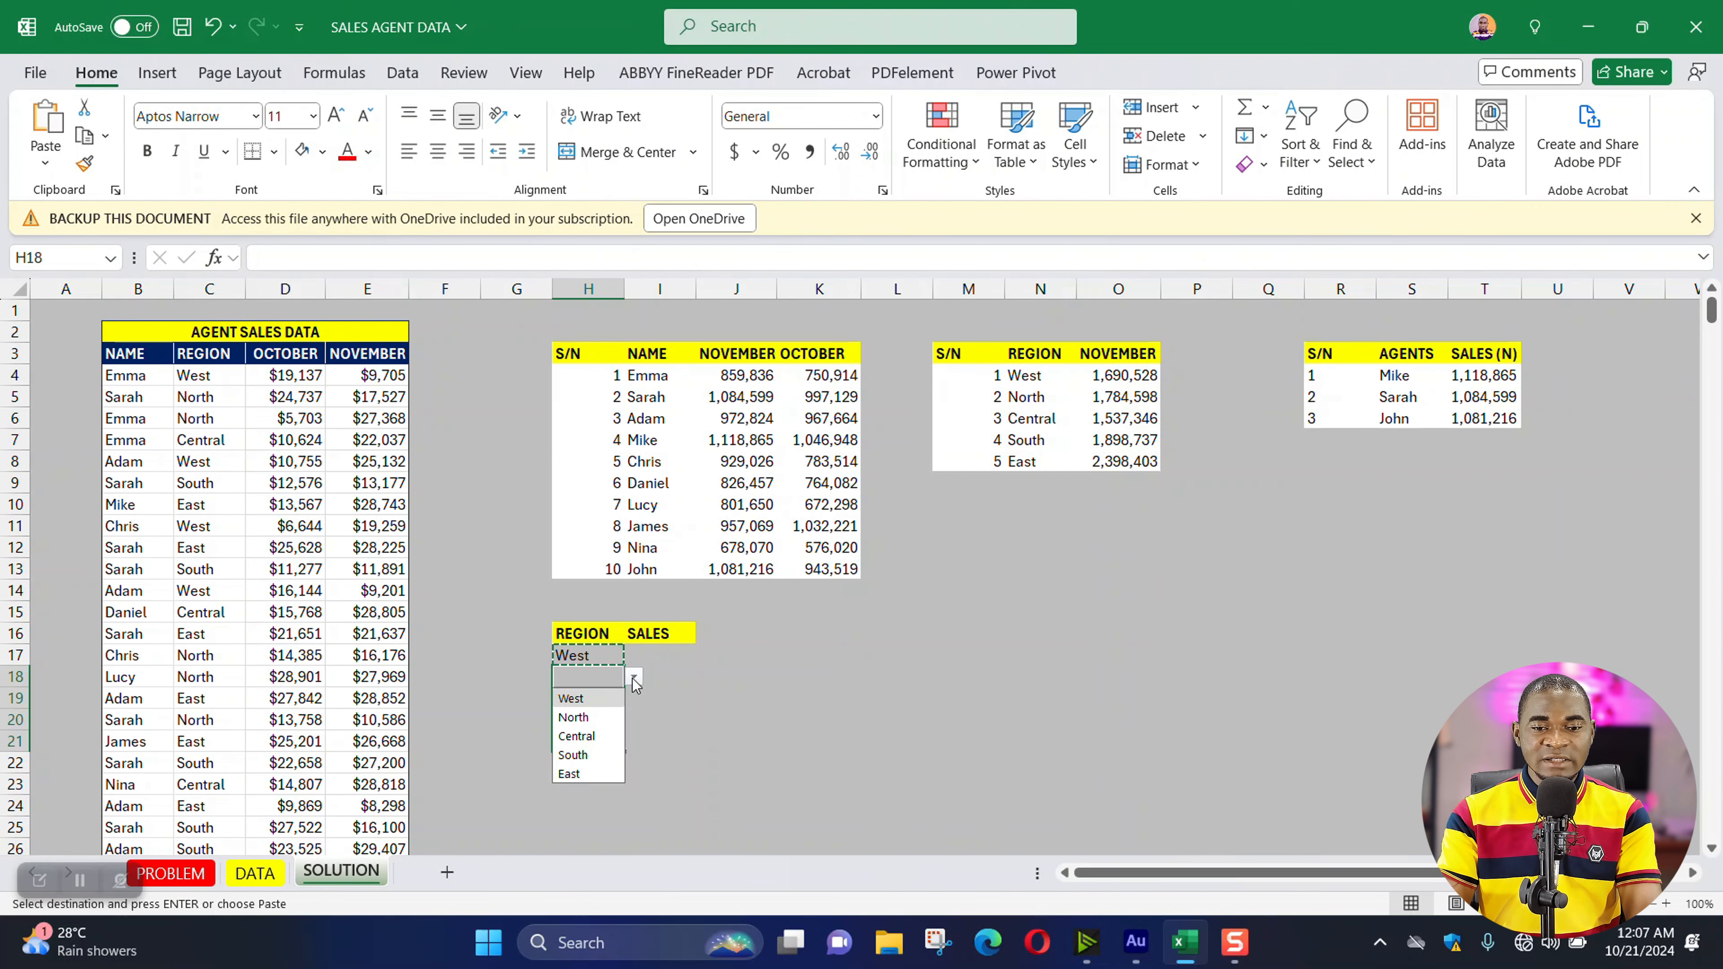
pyautogui.click(577, 714)
pyautogui.click(592, 693)
pyautogui.click(634, 697)
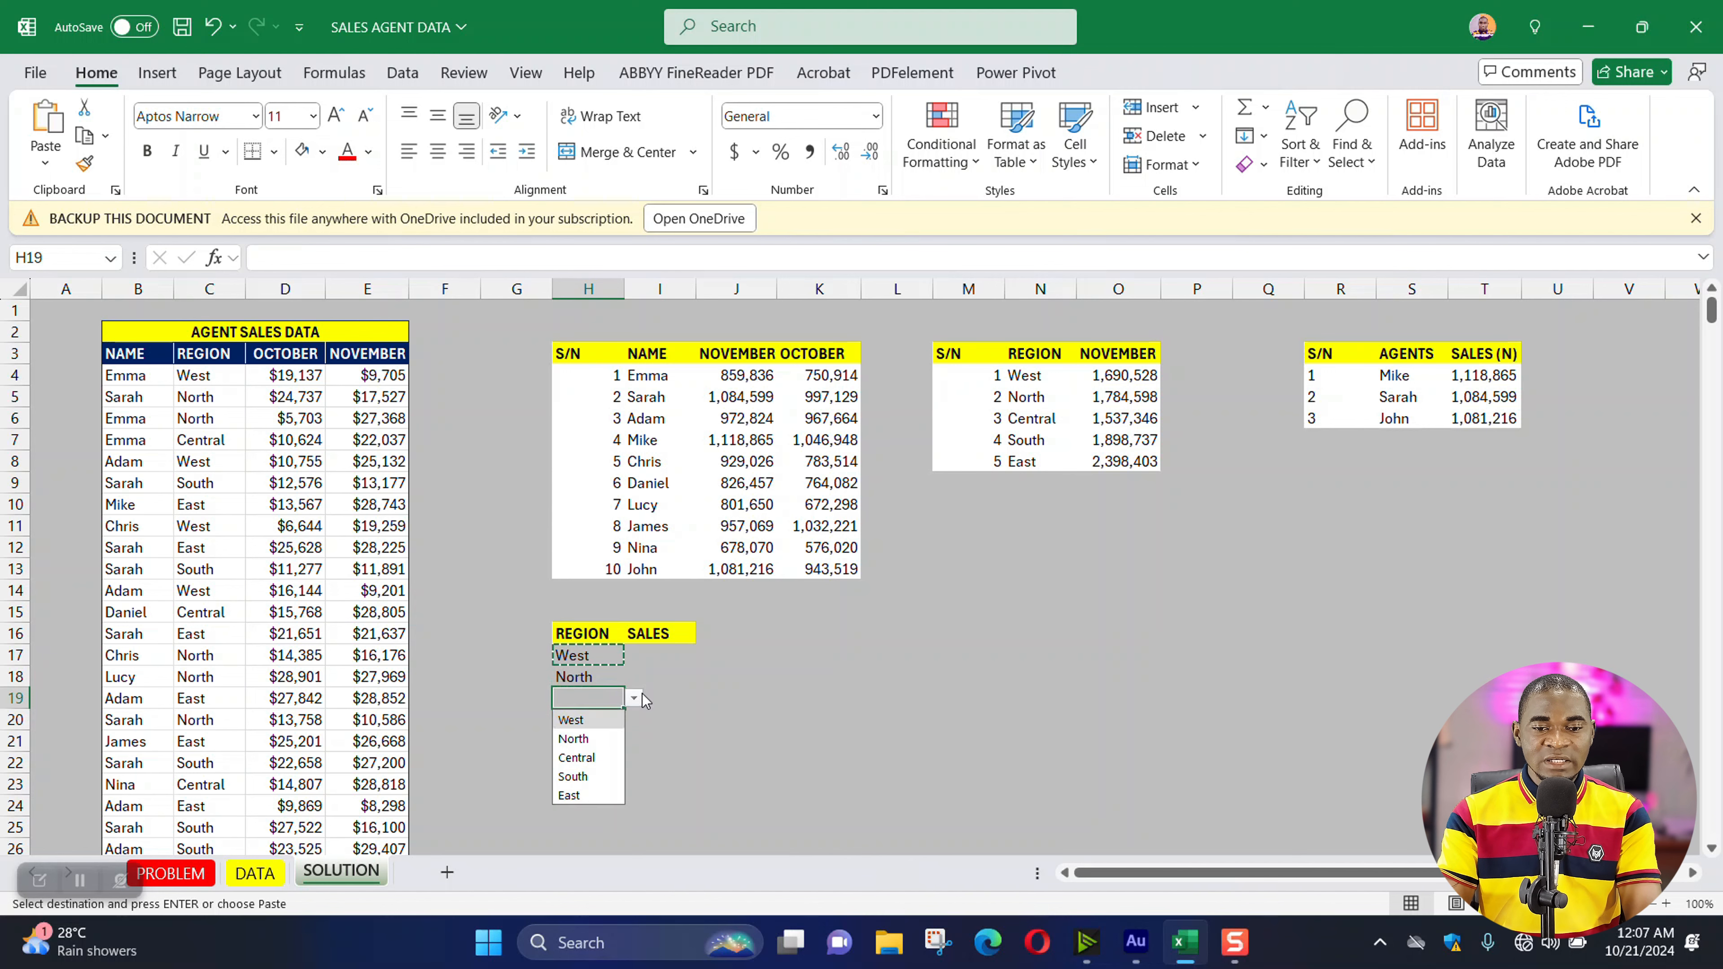
pyautogui.click(580, 757)
pyautogui.click(589, 719)
pyautogui.click(633, 719)
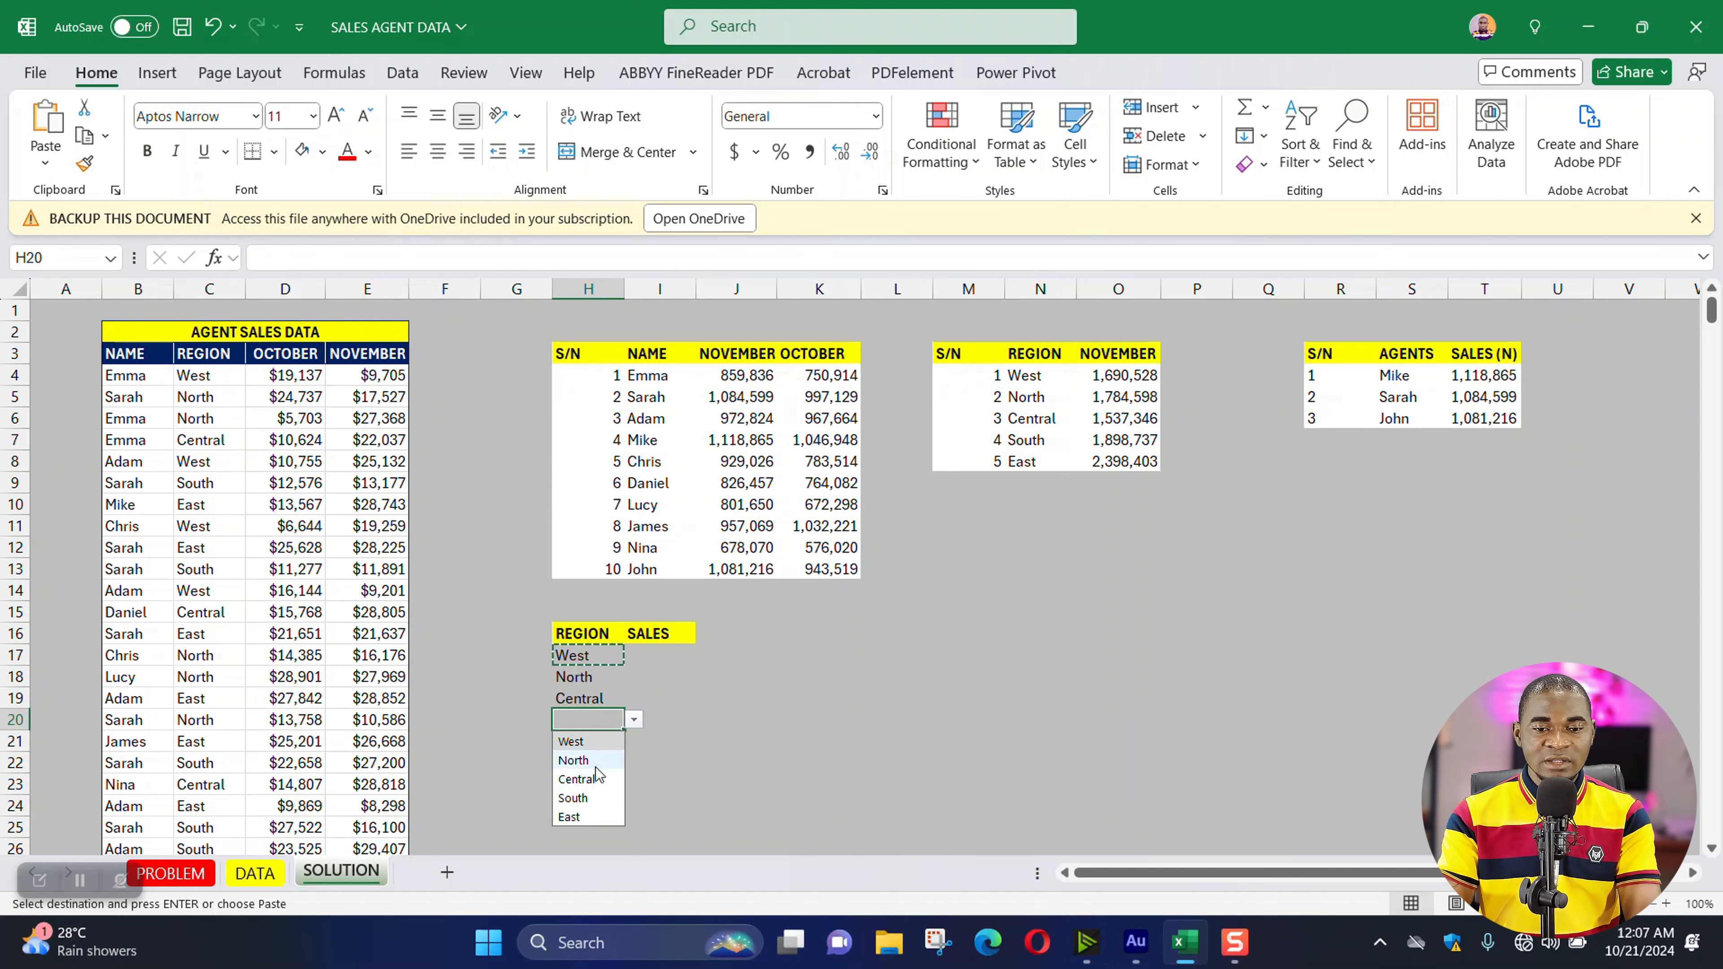
pyautogui.click(577, 801)
pyautogui.click(589, 741)
pyautogui.click(633, 742)
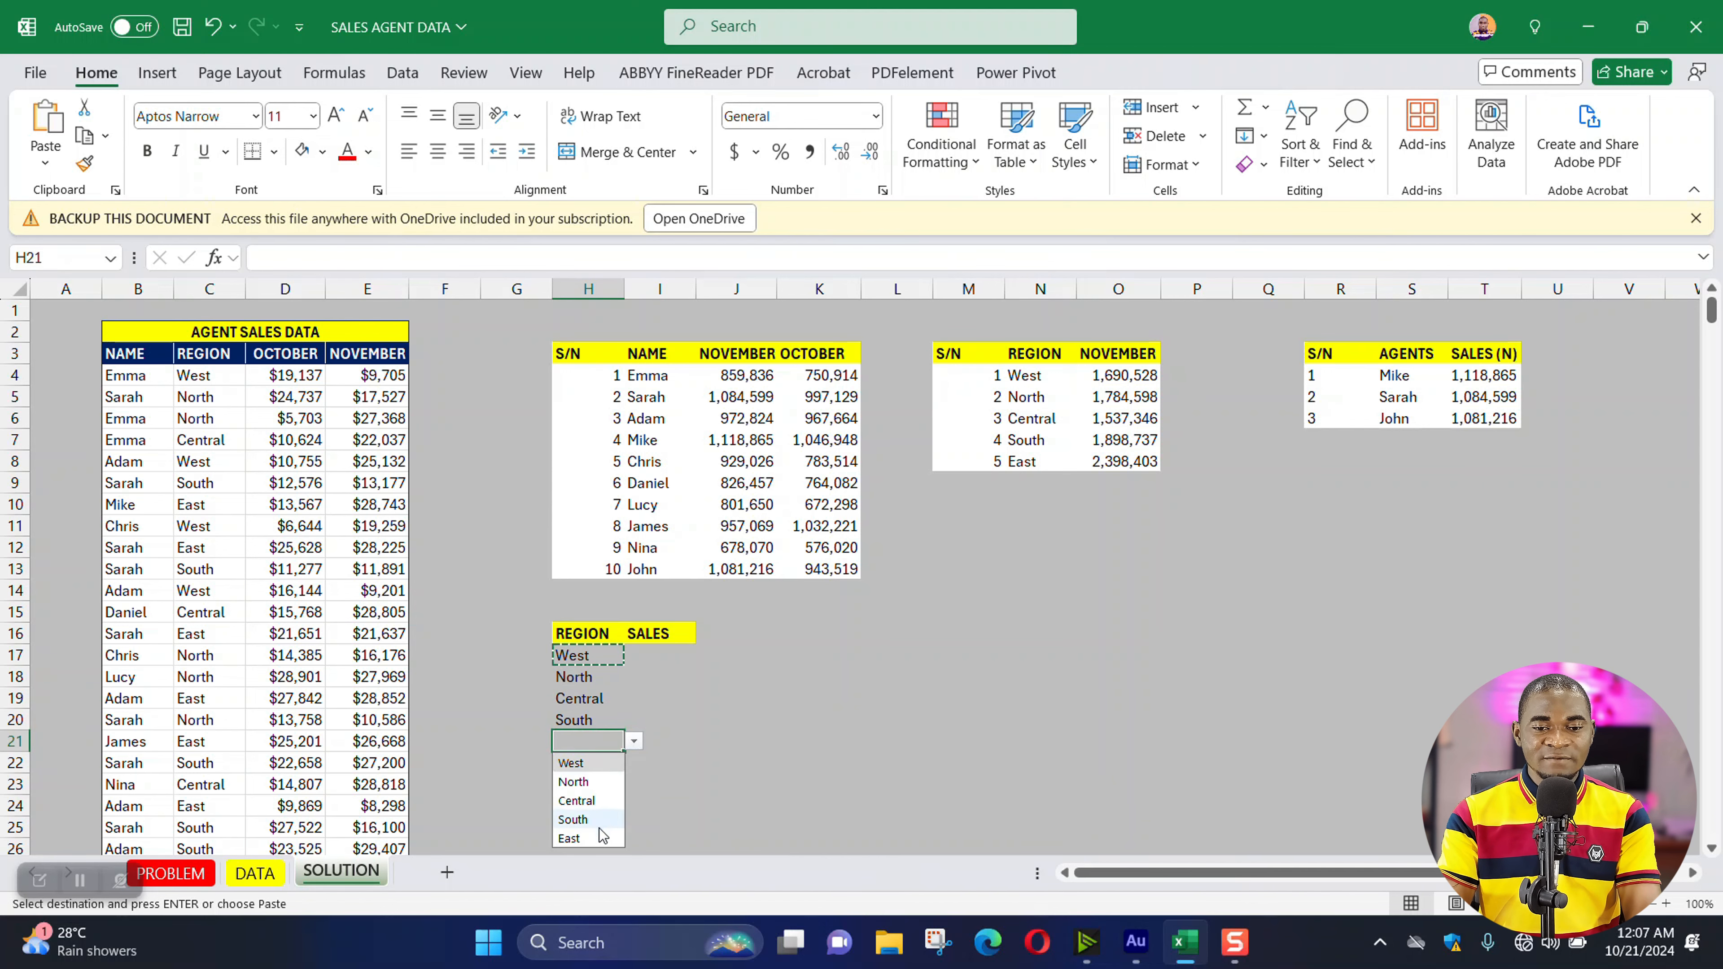
pyautogui.click(578, 838)
# - Start an AVERAGEIF formula in I17 with the region column C4:C503 as its range
pyautogui.click(659, 655)
pyautogui.doubleClick(659, 655)
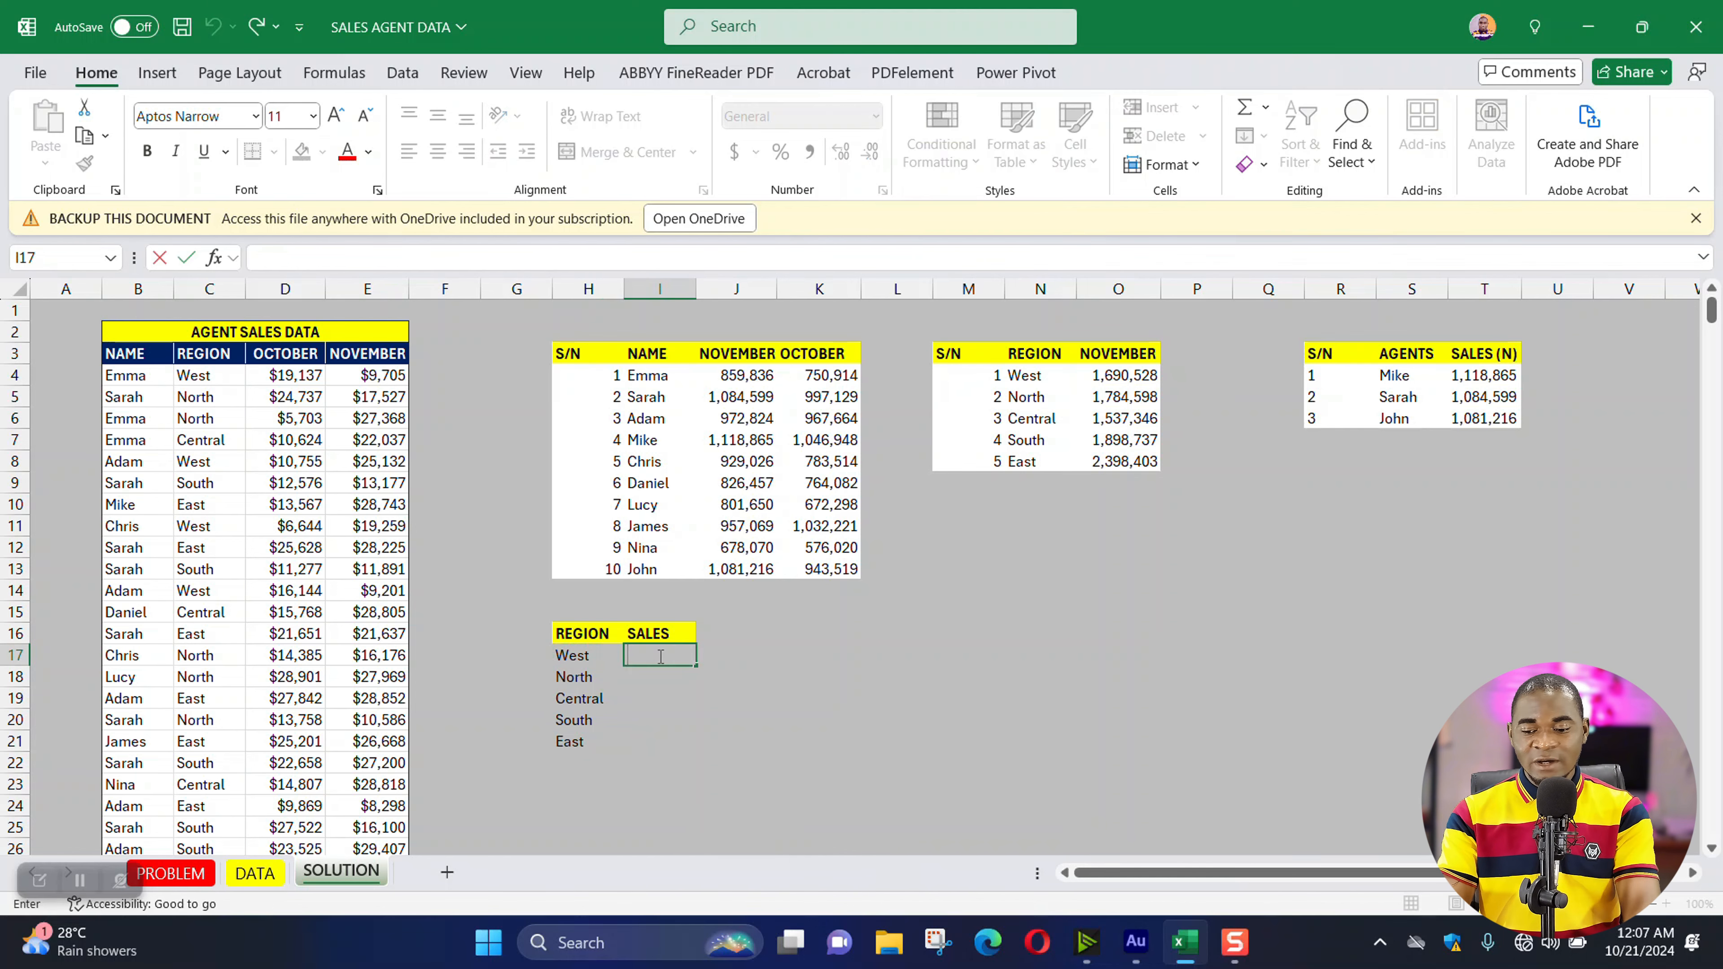
pyautogui.press('Return')
pyautogui.click(645, 654)
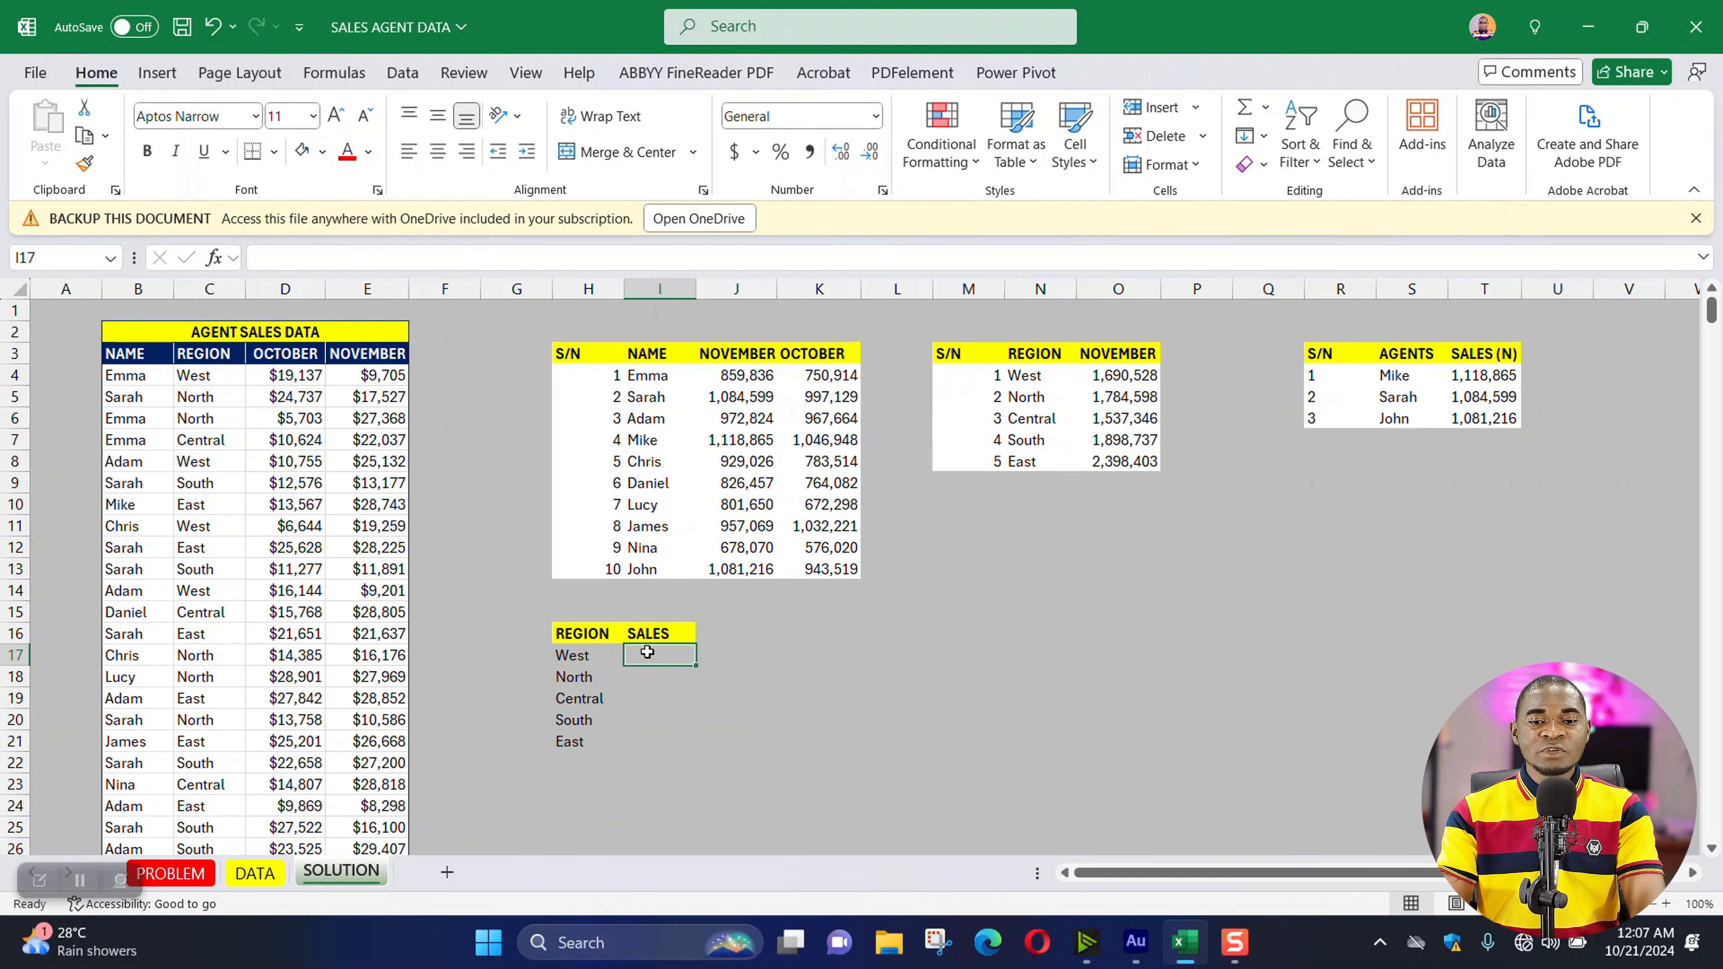
pyautogui.write('=')
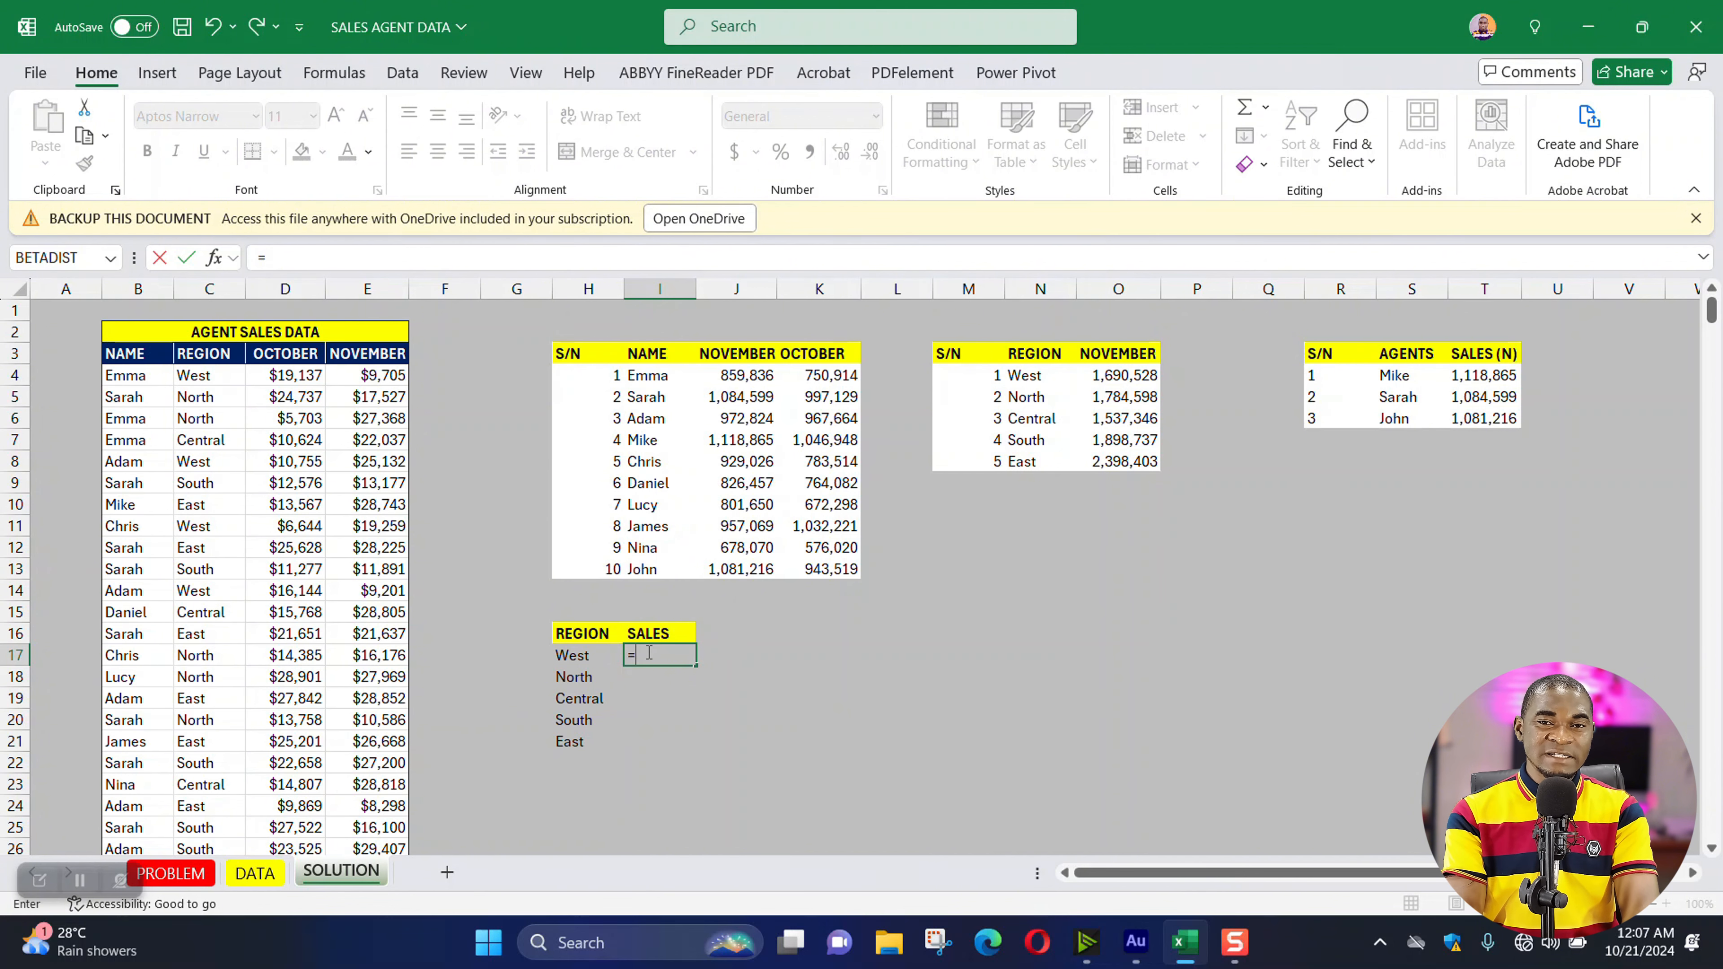
pyautogui.write('AVER')
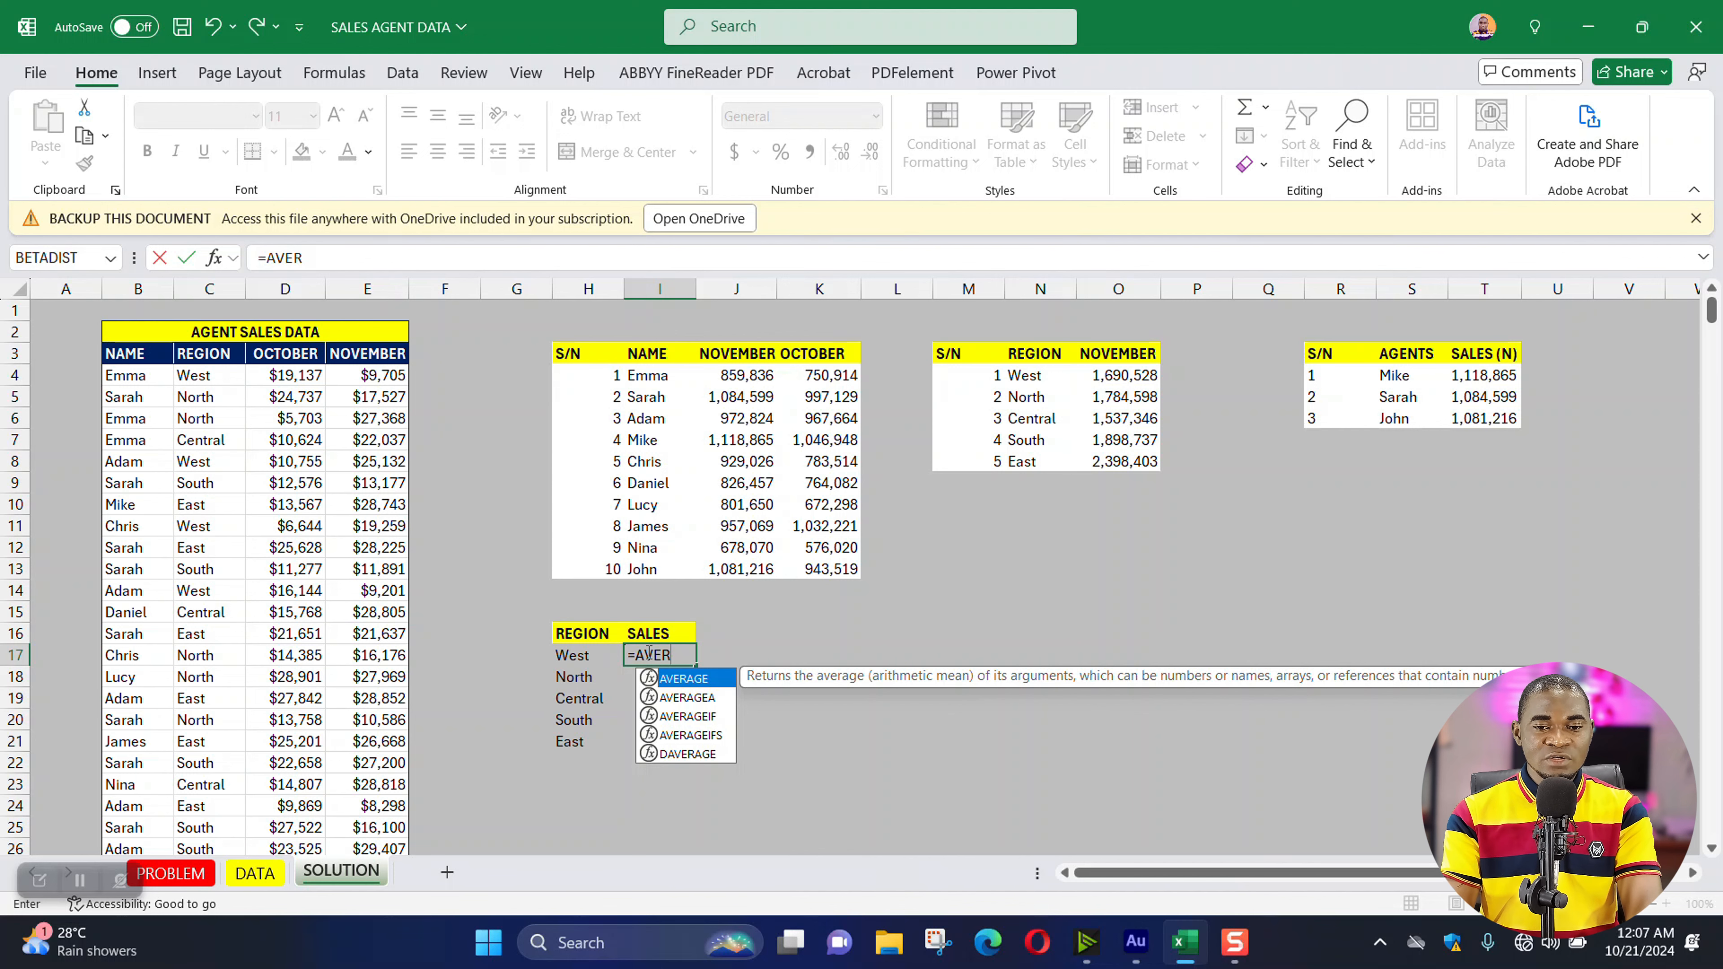
pyautogui.doubleClick(686, 716)
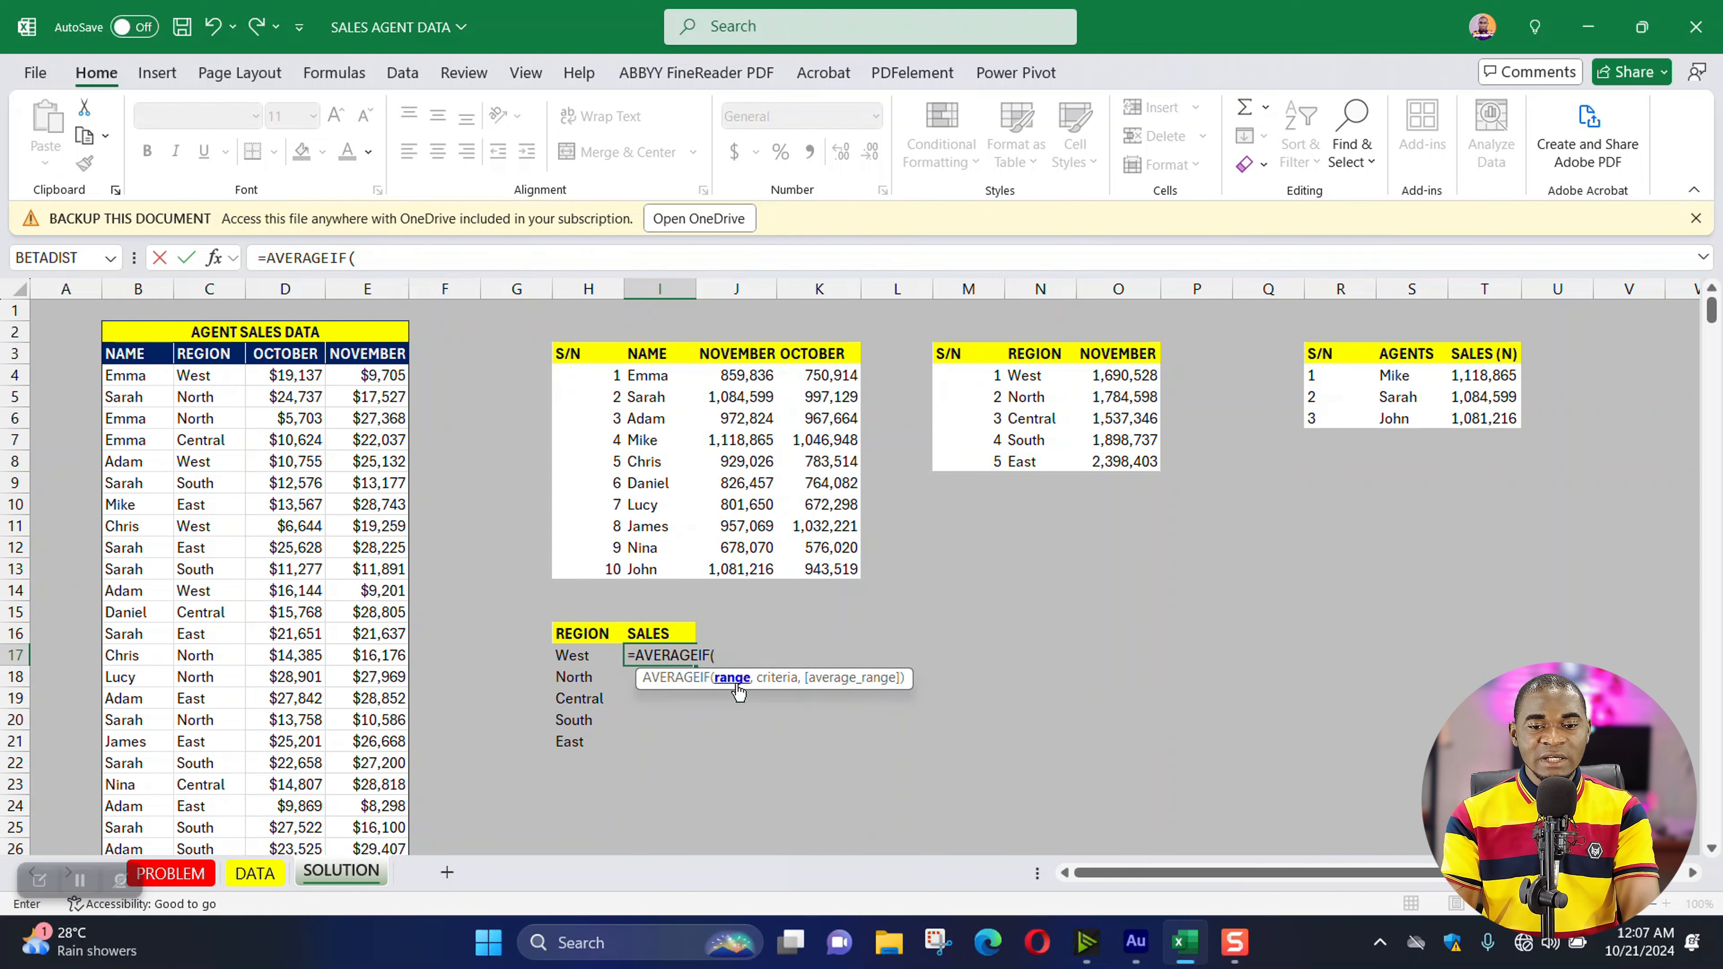
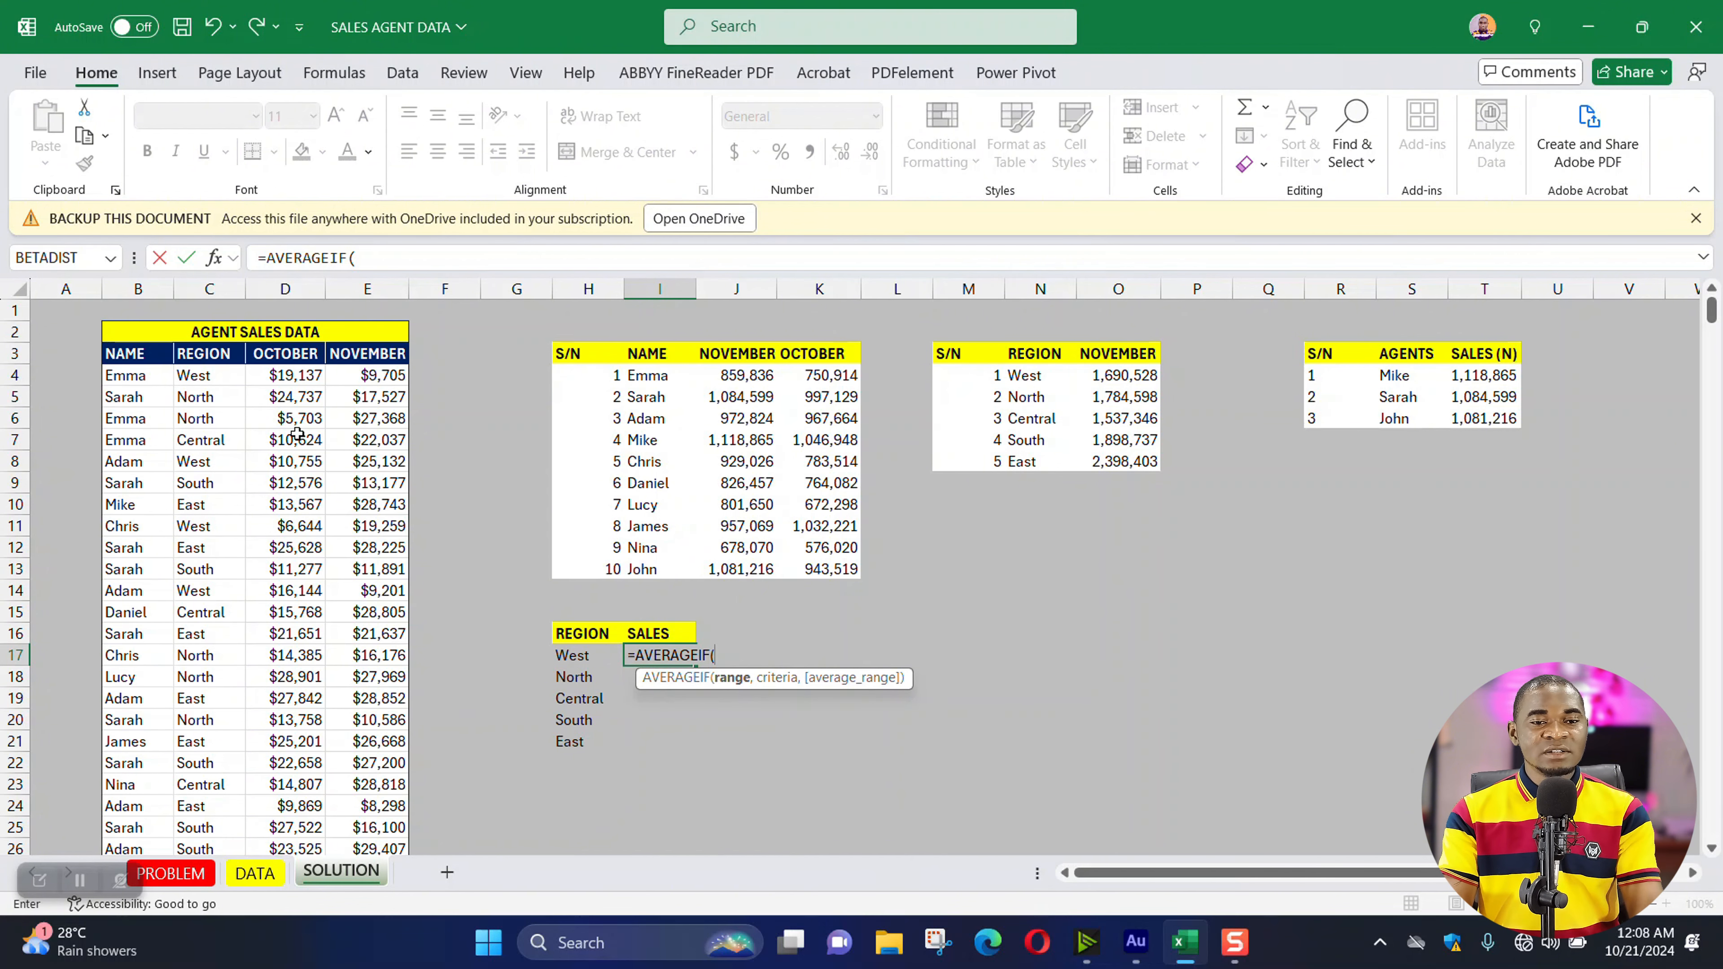
pyautogui.click(202, 376)
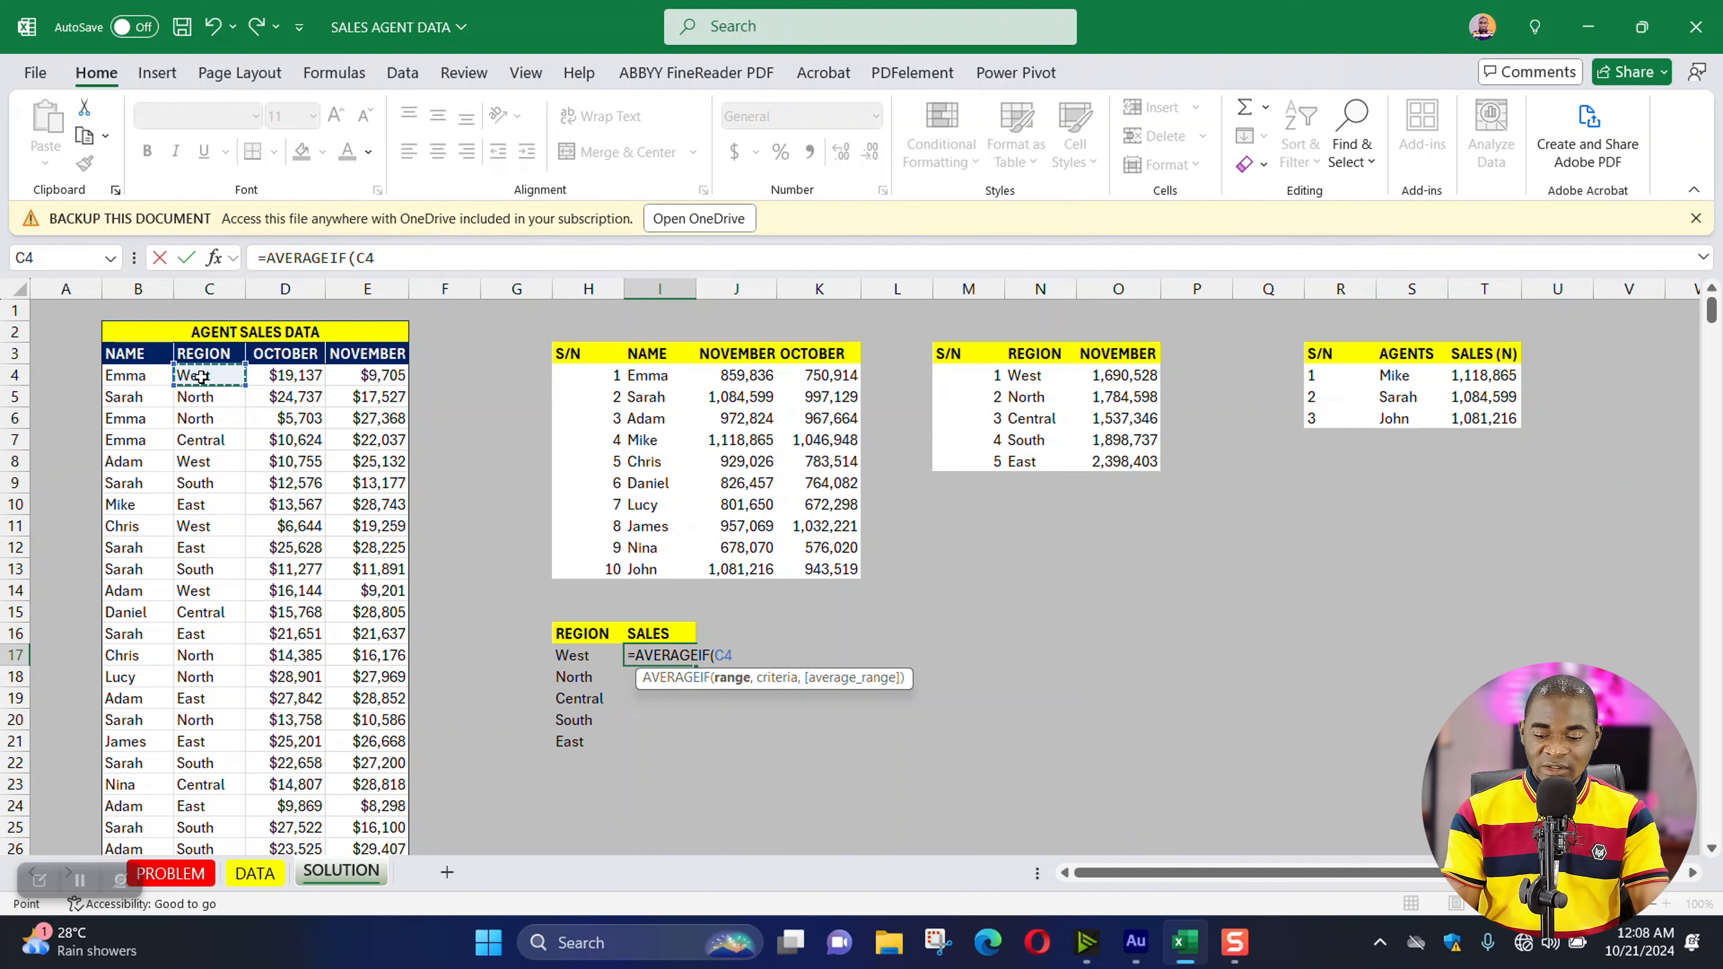
pyautogui.hotkey('ctrl', 'shift', 'Down')
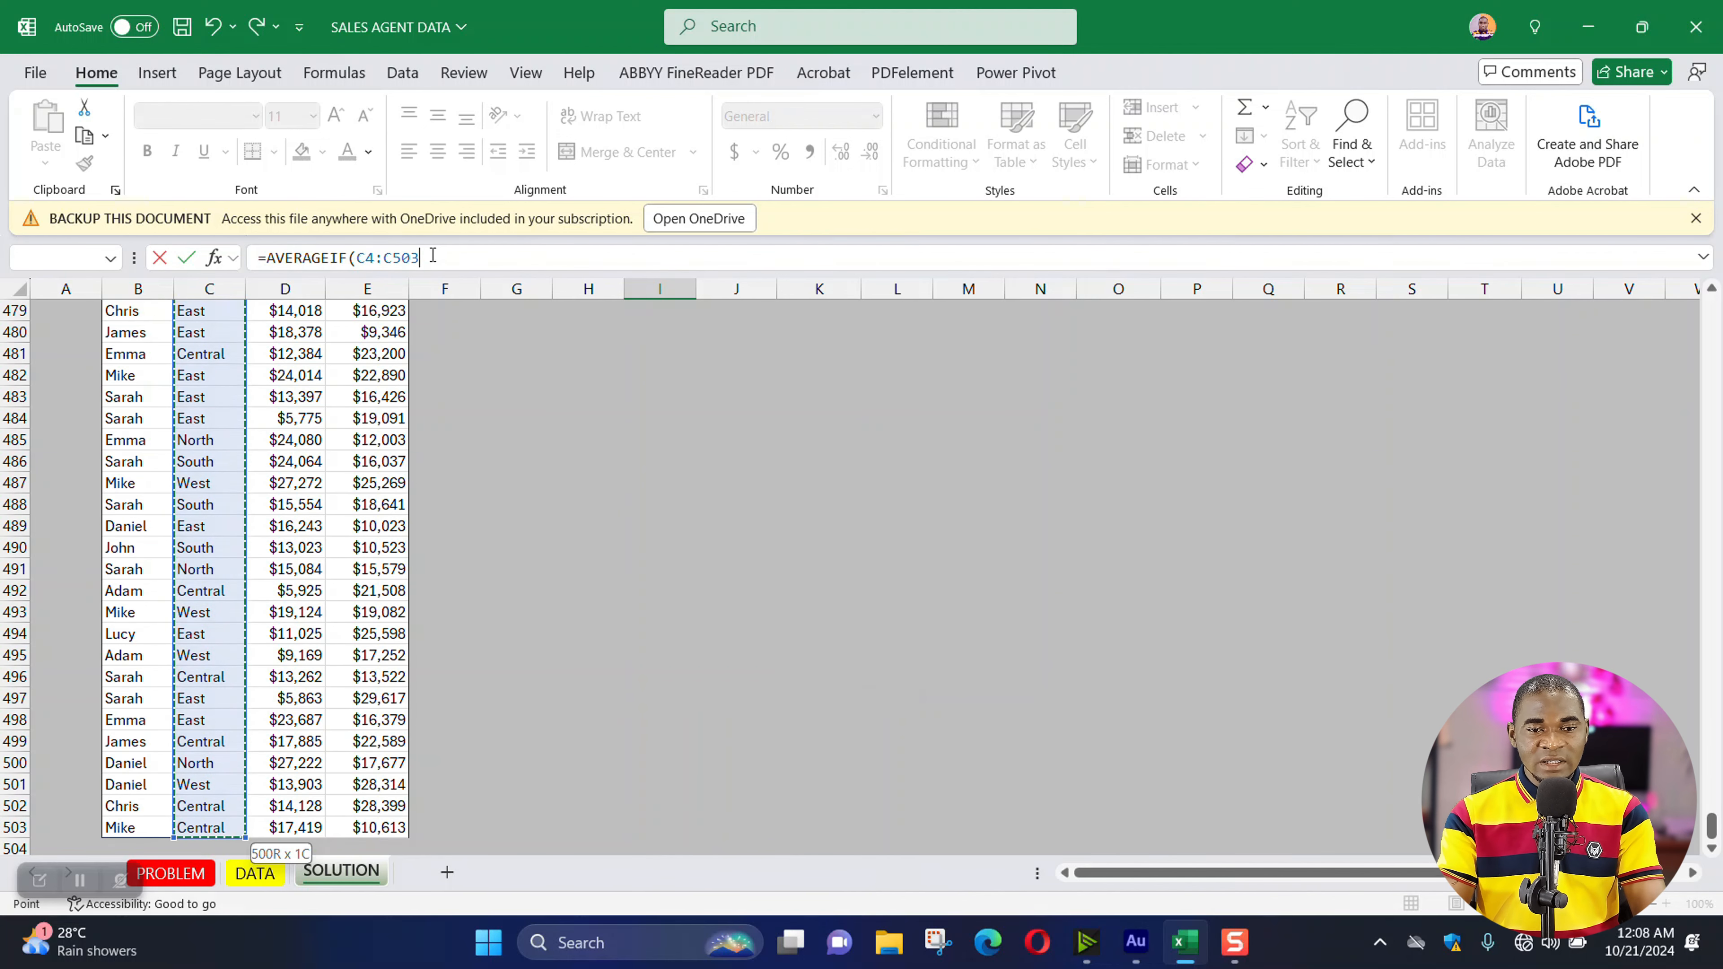
pyautogui.write(',')
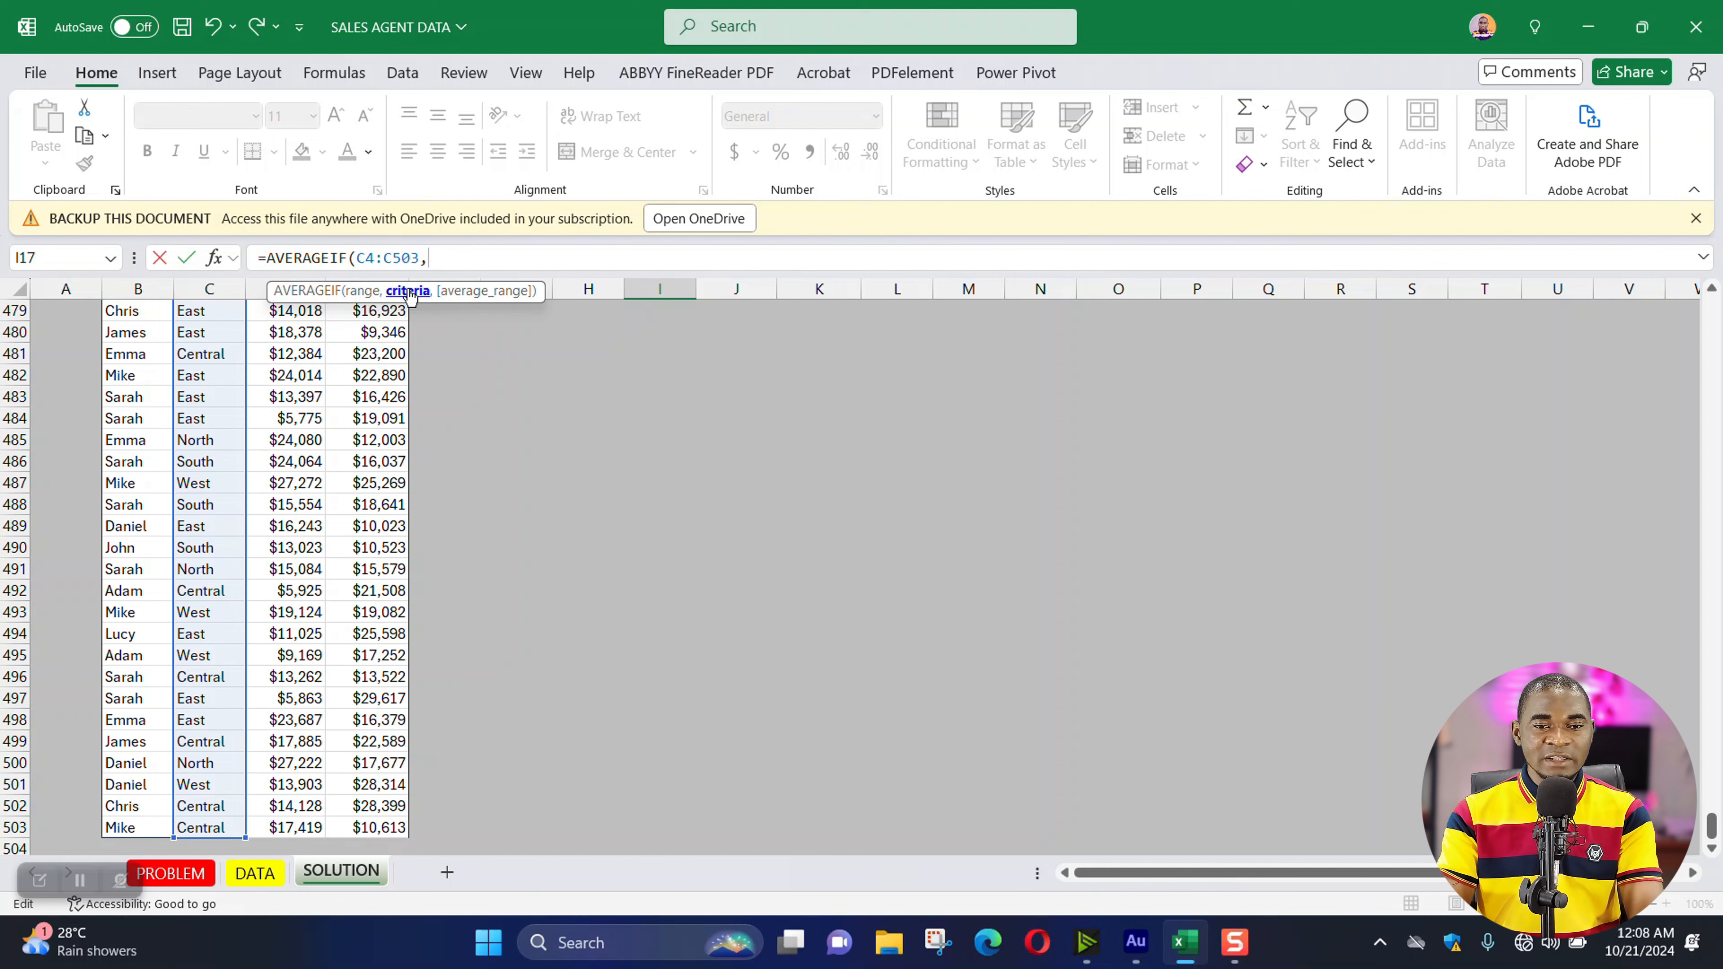
# - Add H17 as the AVERAGEIF criteria and the November column E4:E503 as the average range
pyautogui.moveTo(1710, 831); pyautogui.dragTo(1710, 309)
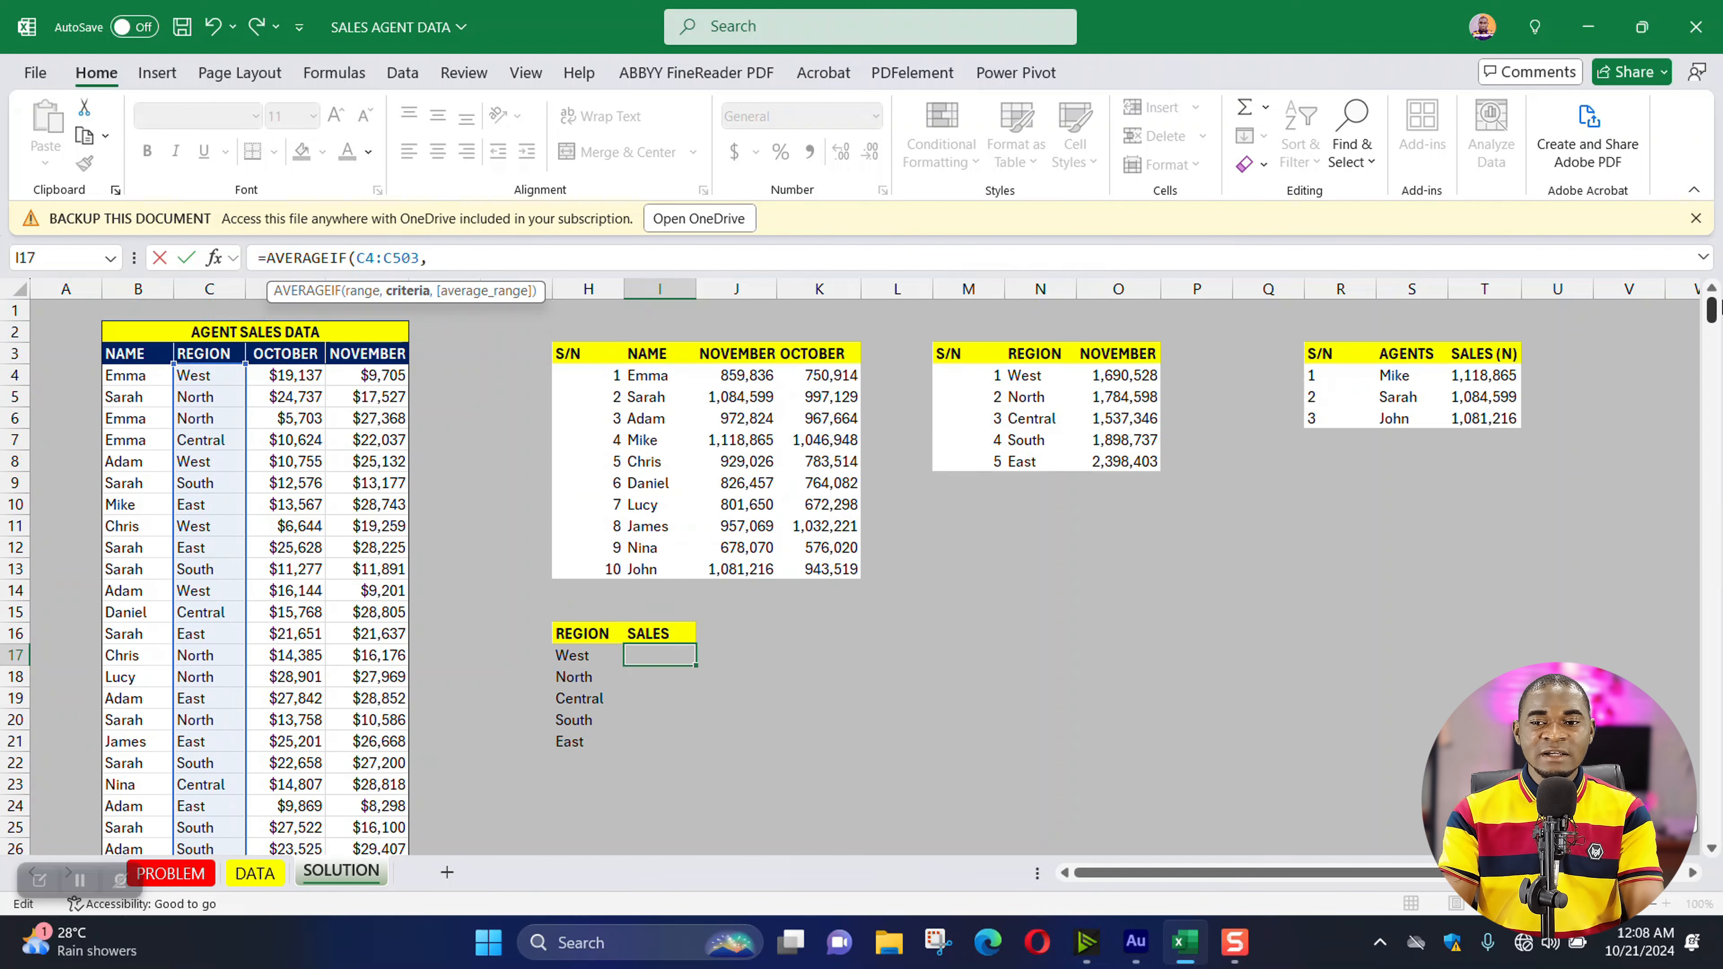
pyautogui.click(576, 659)
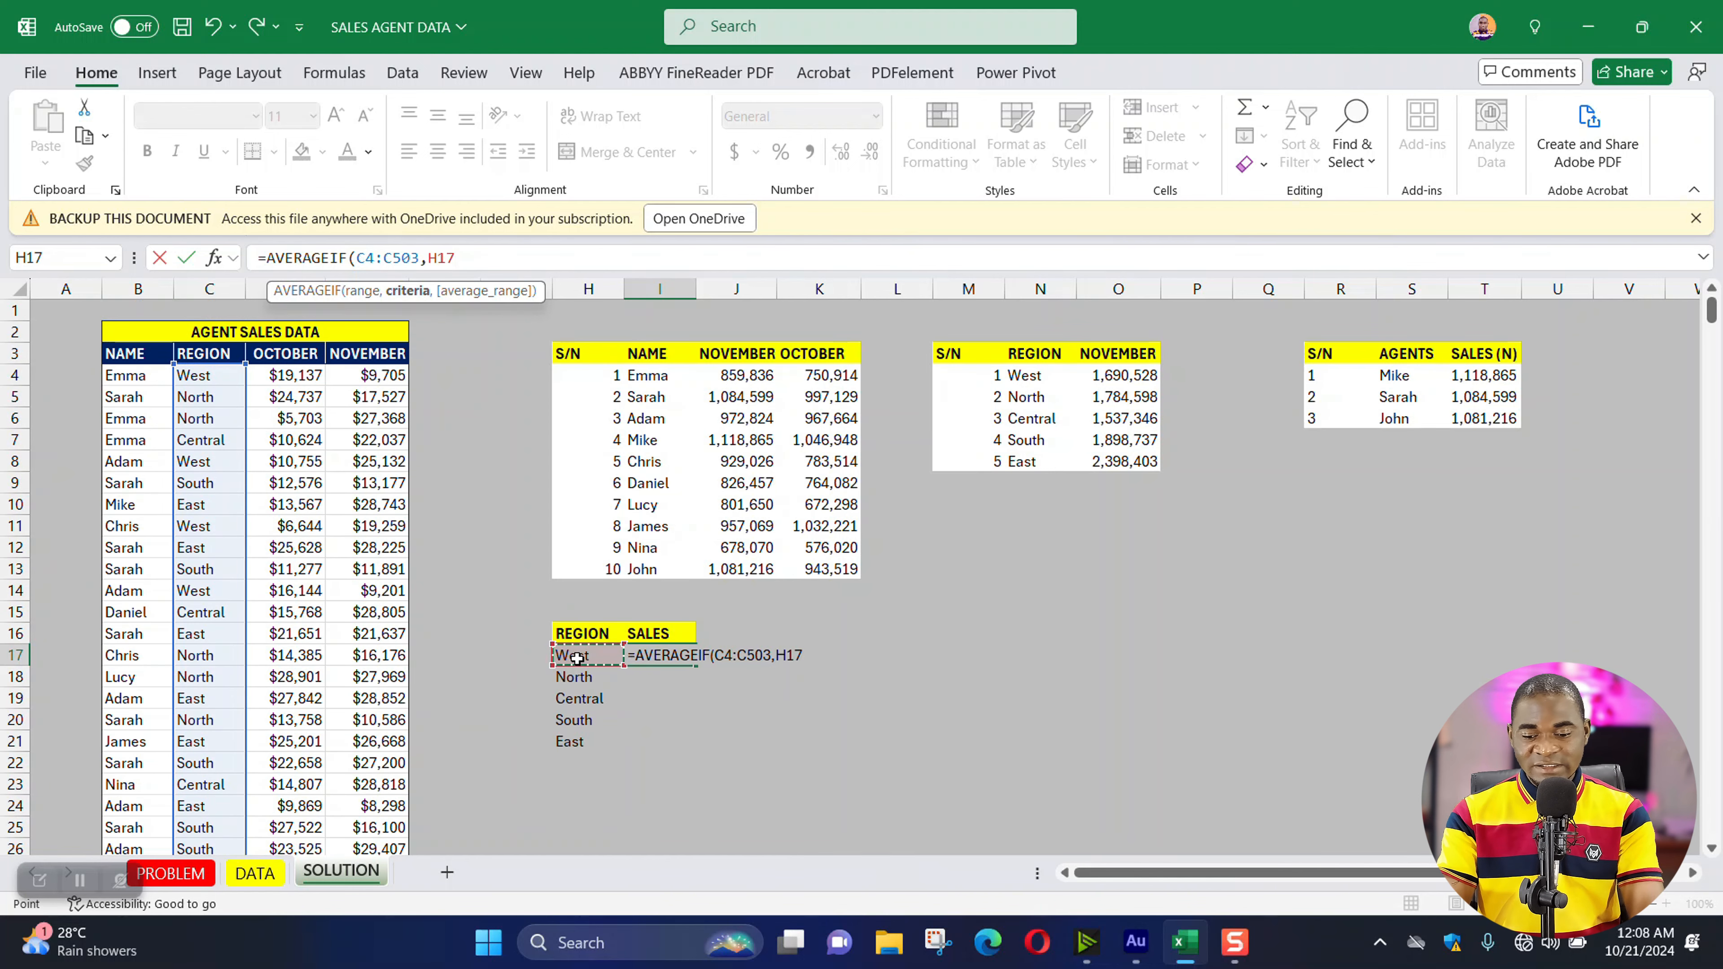
pyautogui.write(',')
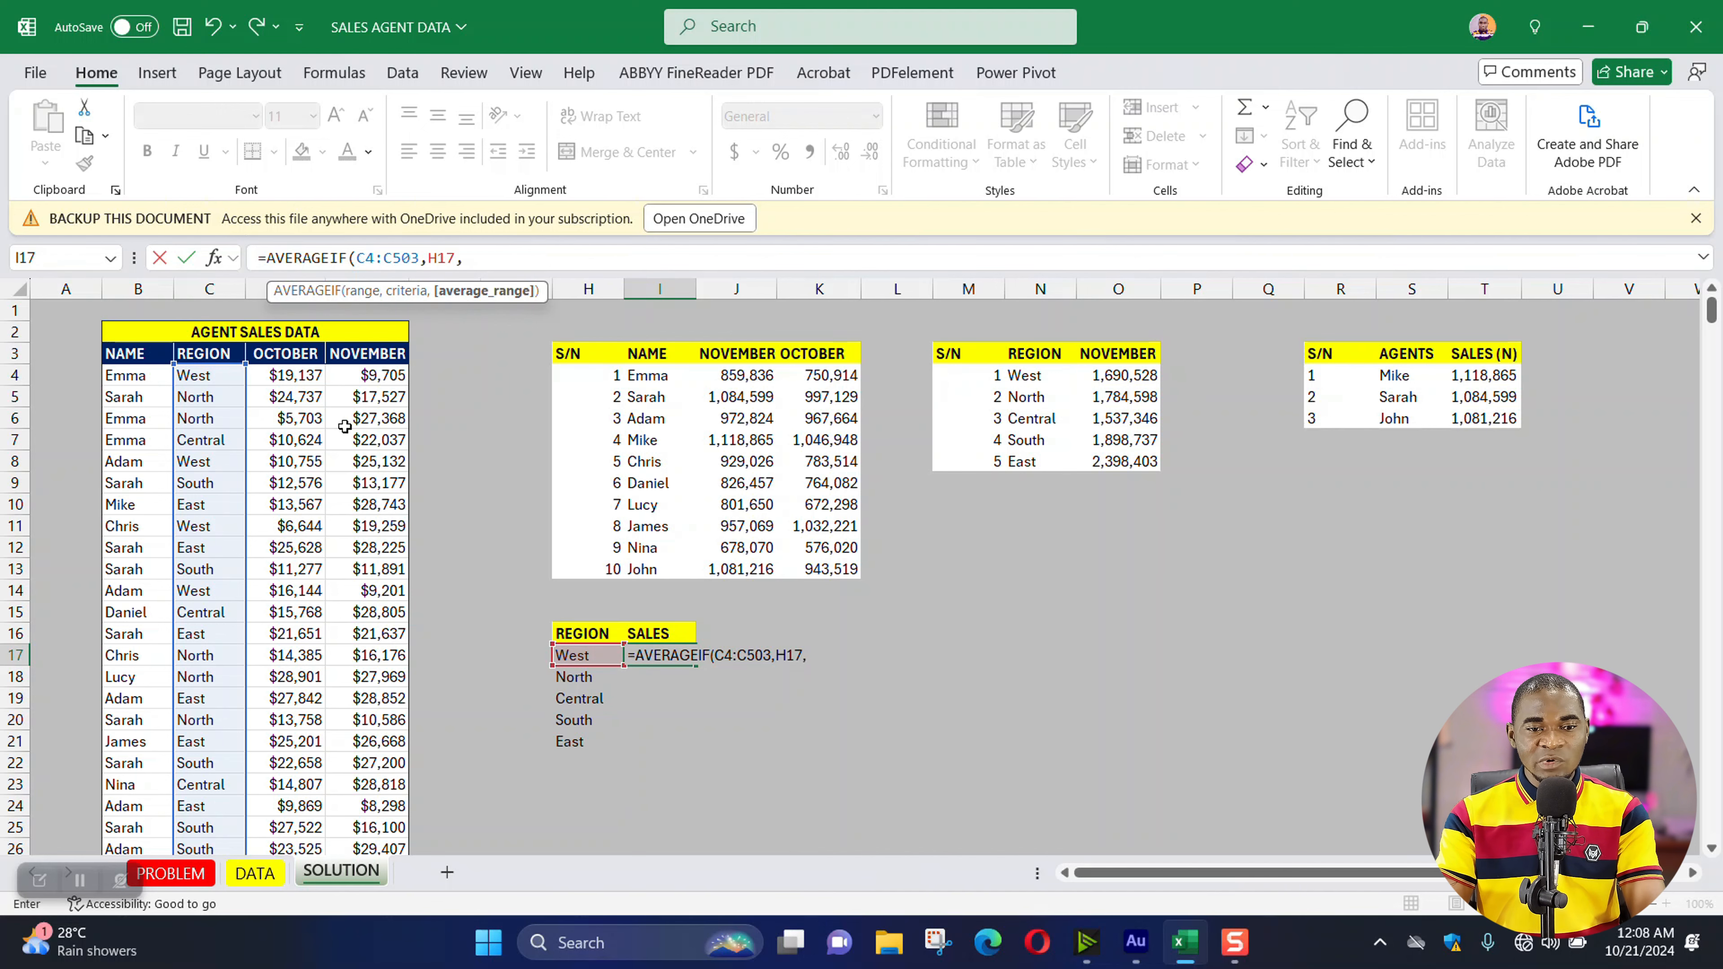
pyautogui.click(368, 375)
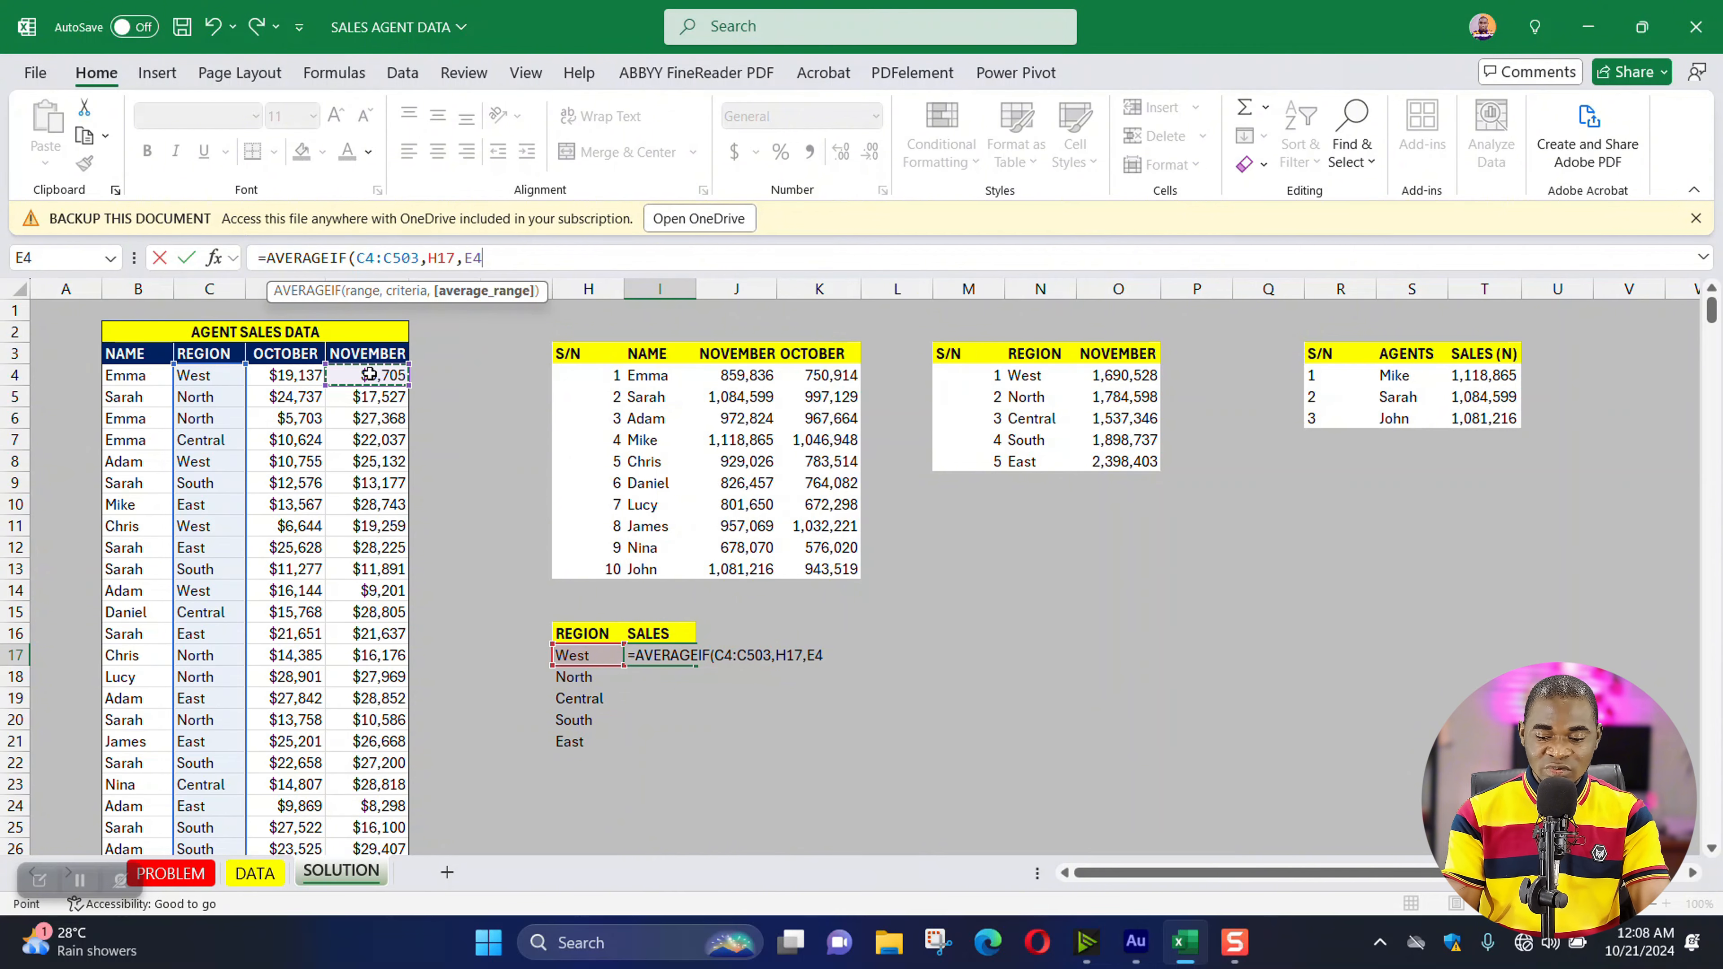
pyautogui.hotkey('ctrl', 'shift', 'Down')
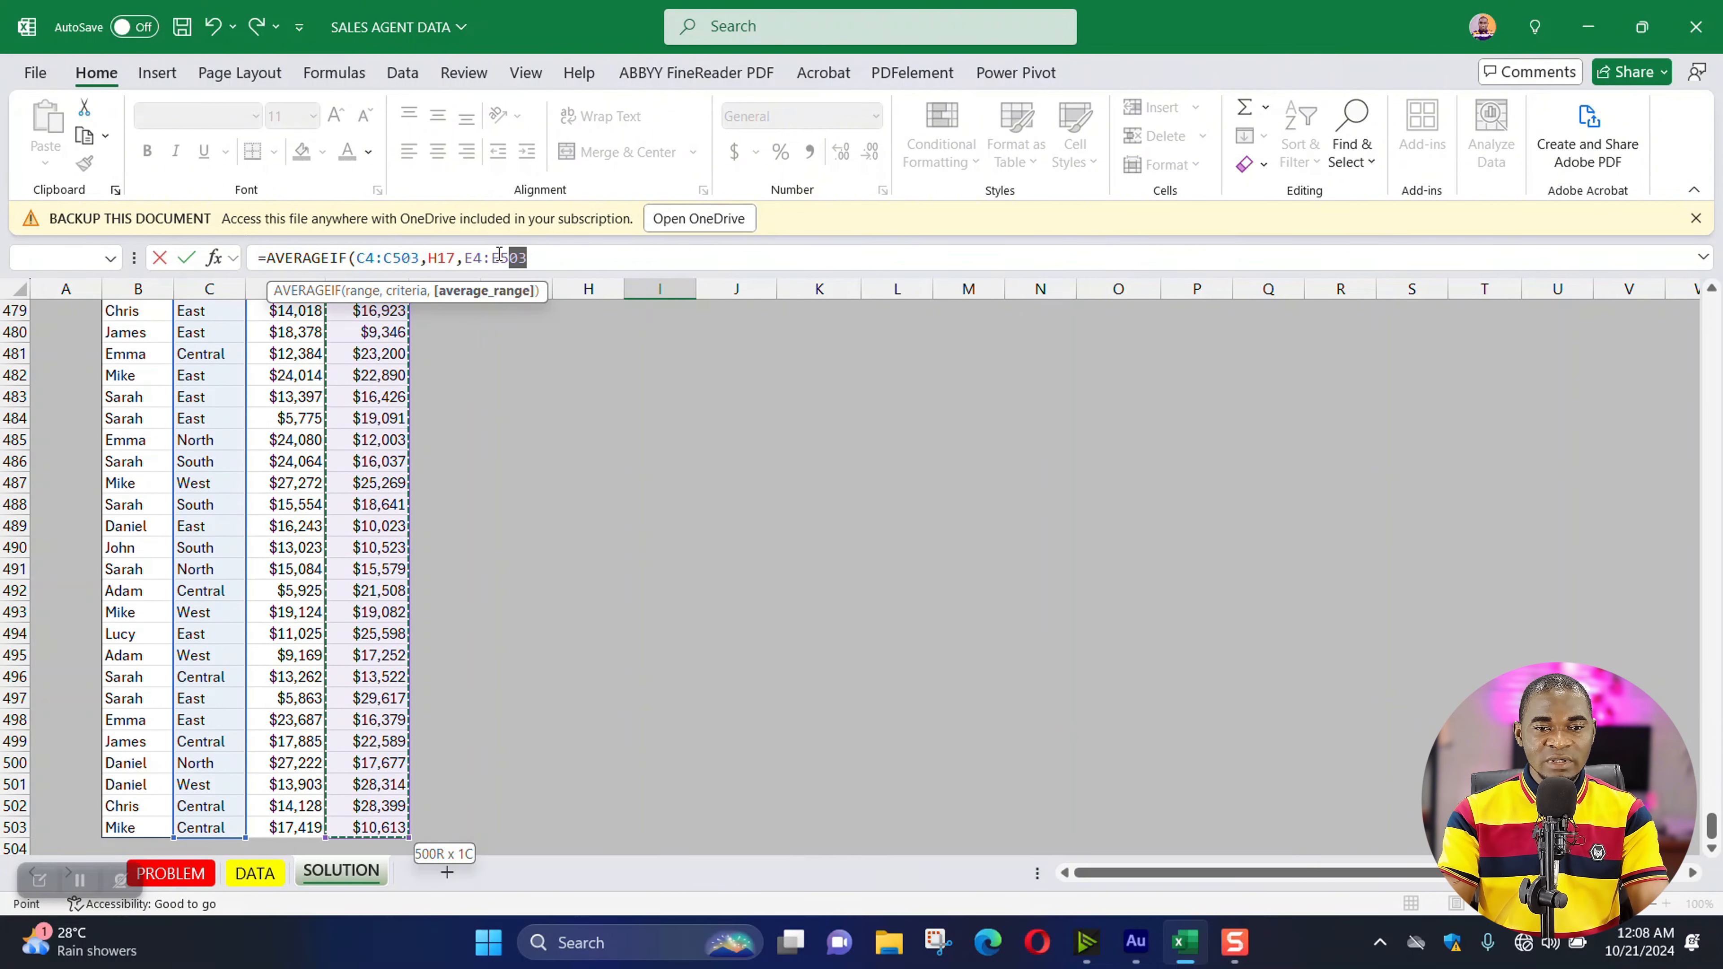
# - Make both ranges absolute and enter the formula in I17 as =AVERAGEIF($C$4:$C$503,H17,$E$4:$E$503)
pyautogui.moveTo(527, 257); pyautogui.dragTo(467, 257)
pyautogui.press('F4')
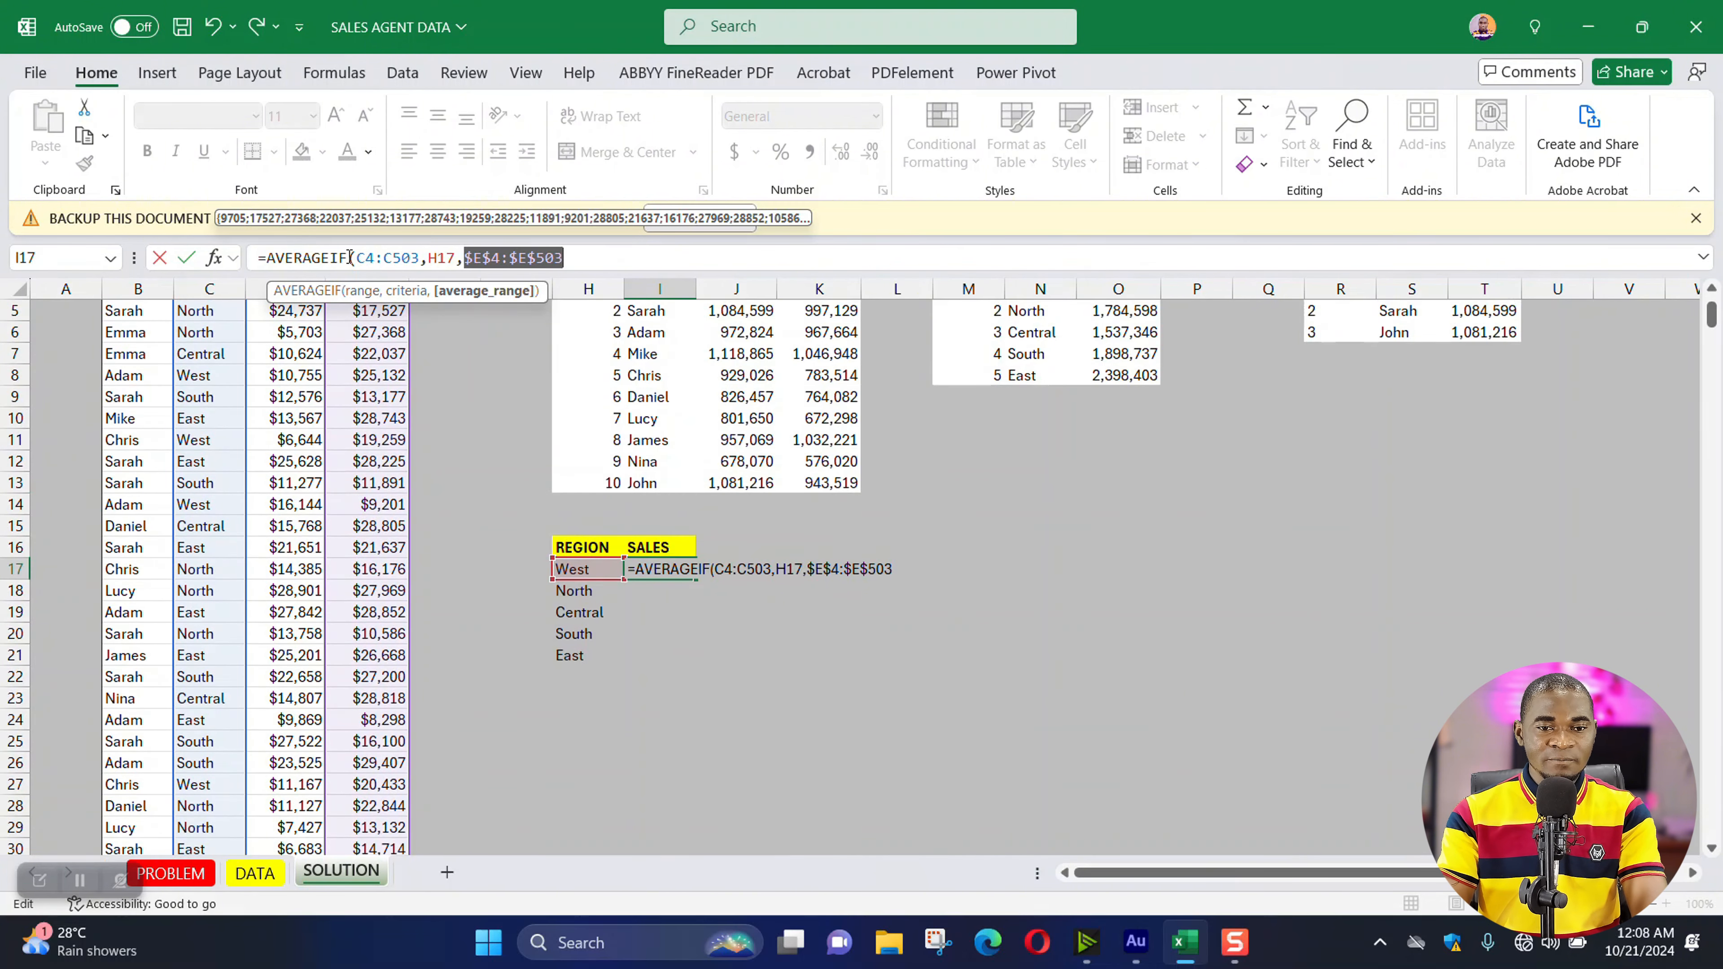
pyautogui.moveTo(358, 257); pyautogui.dragTo(409, 258)
pyautogui.press('F4')
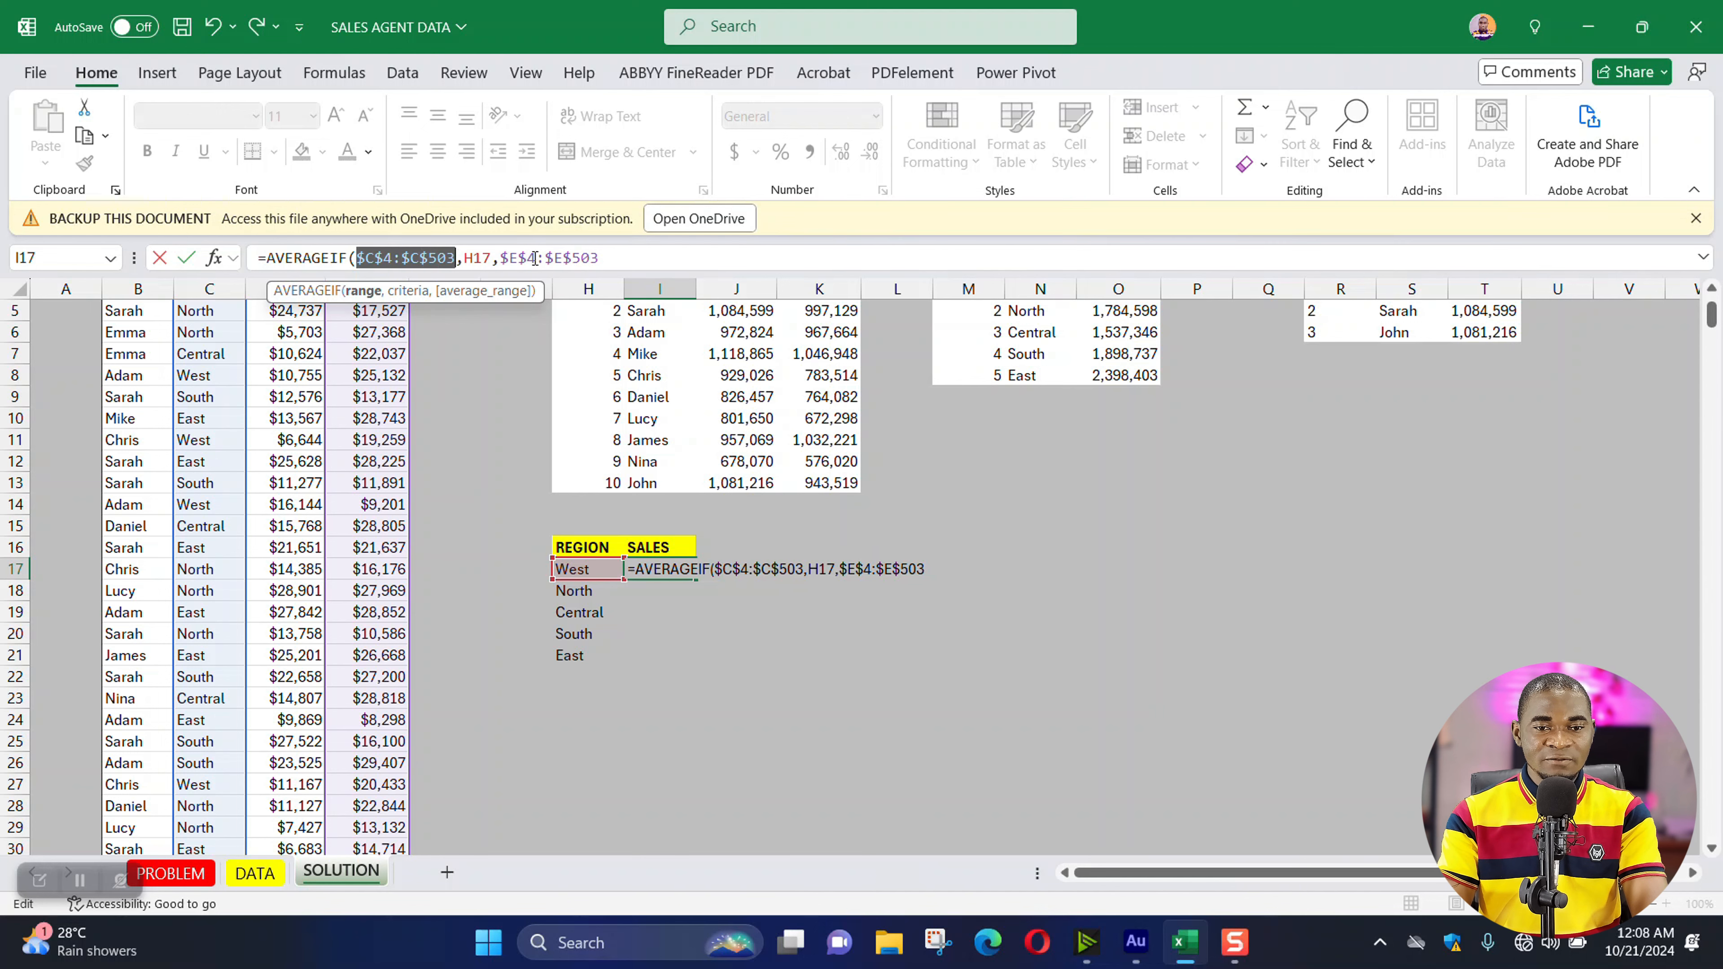
pyautogui.click(608, 258)
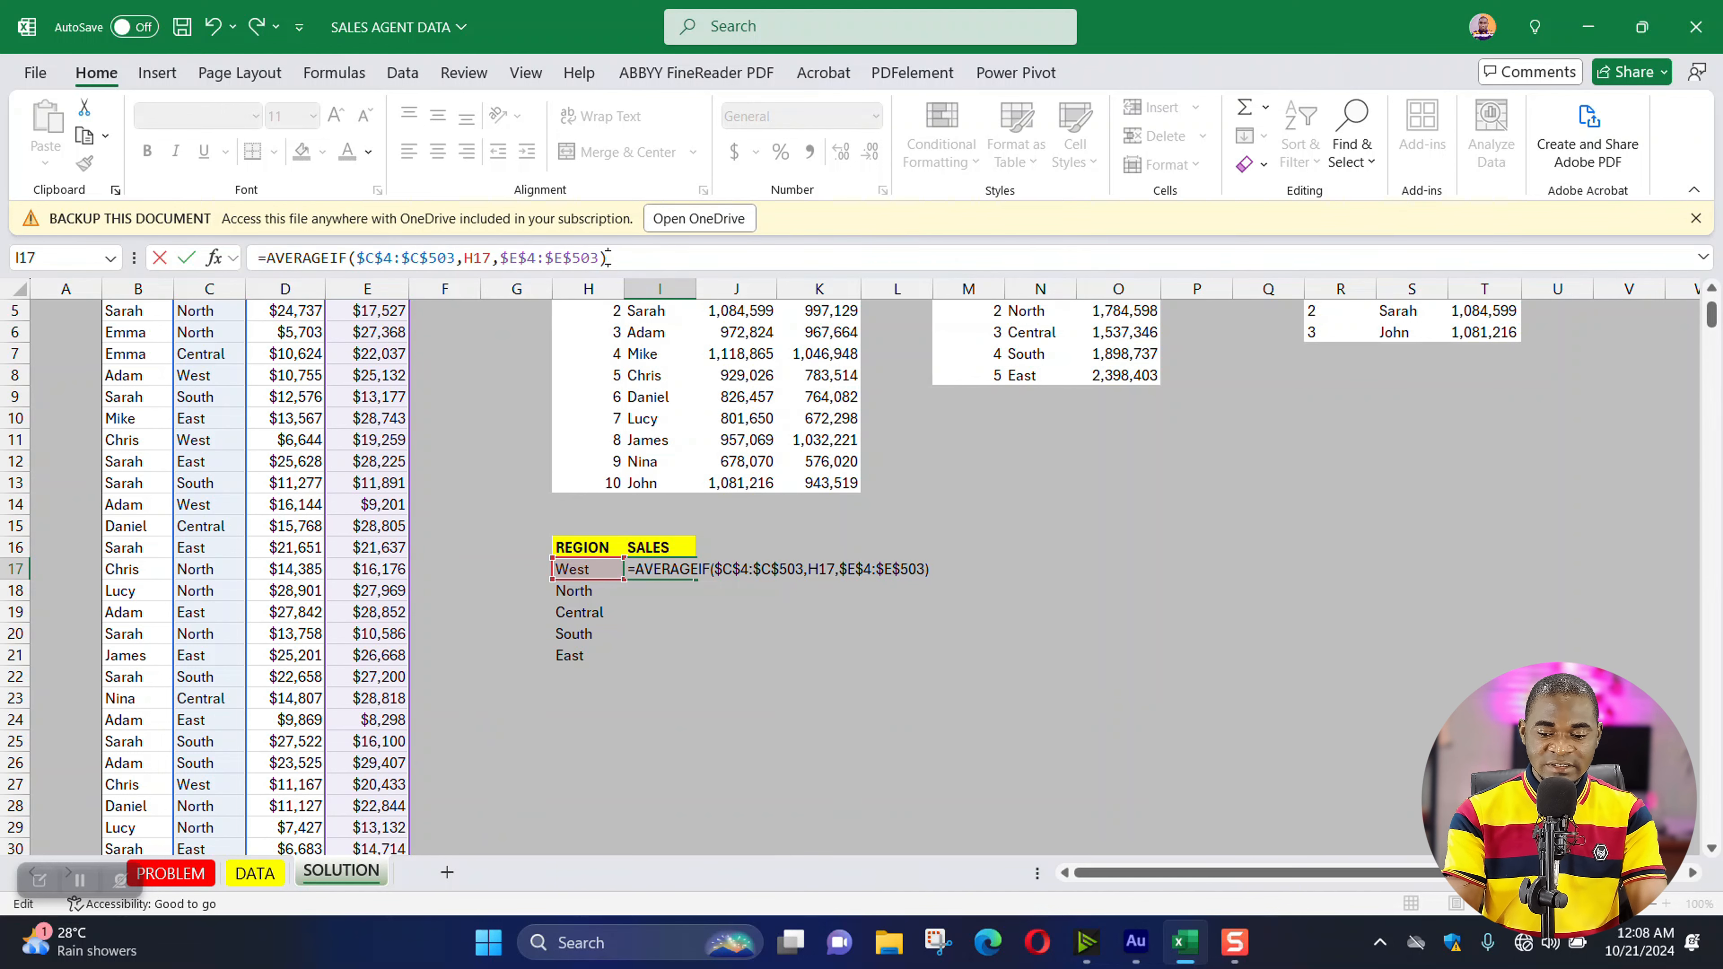
pyautogui.press('Return')
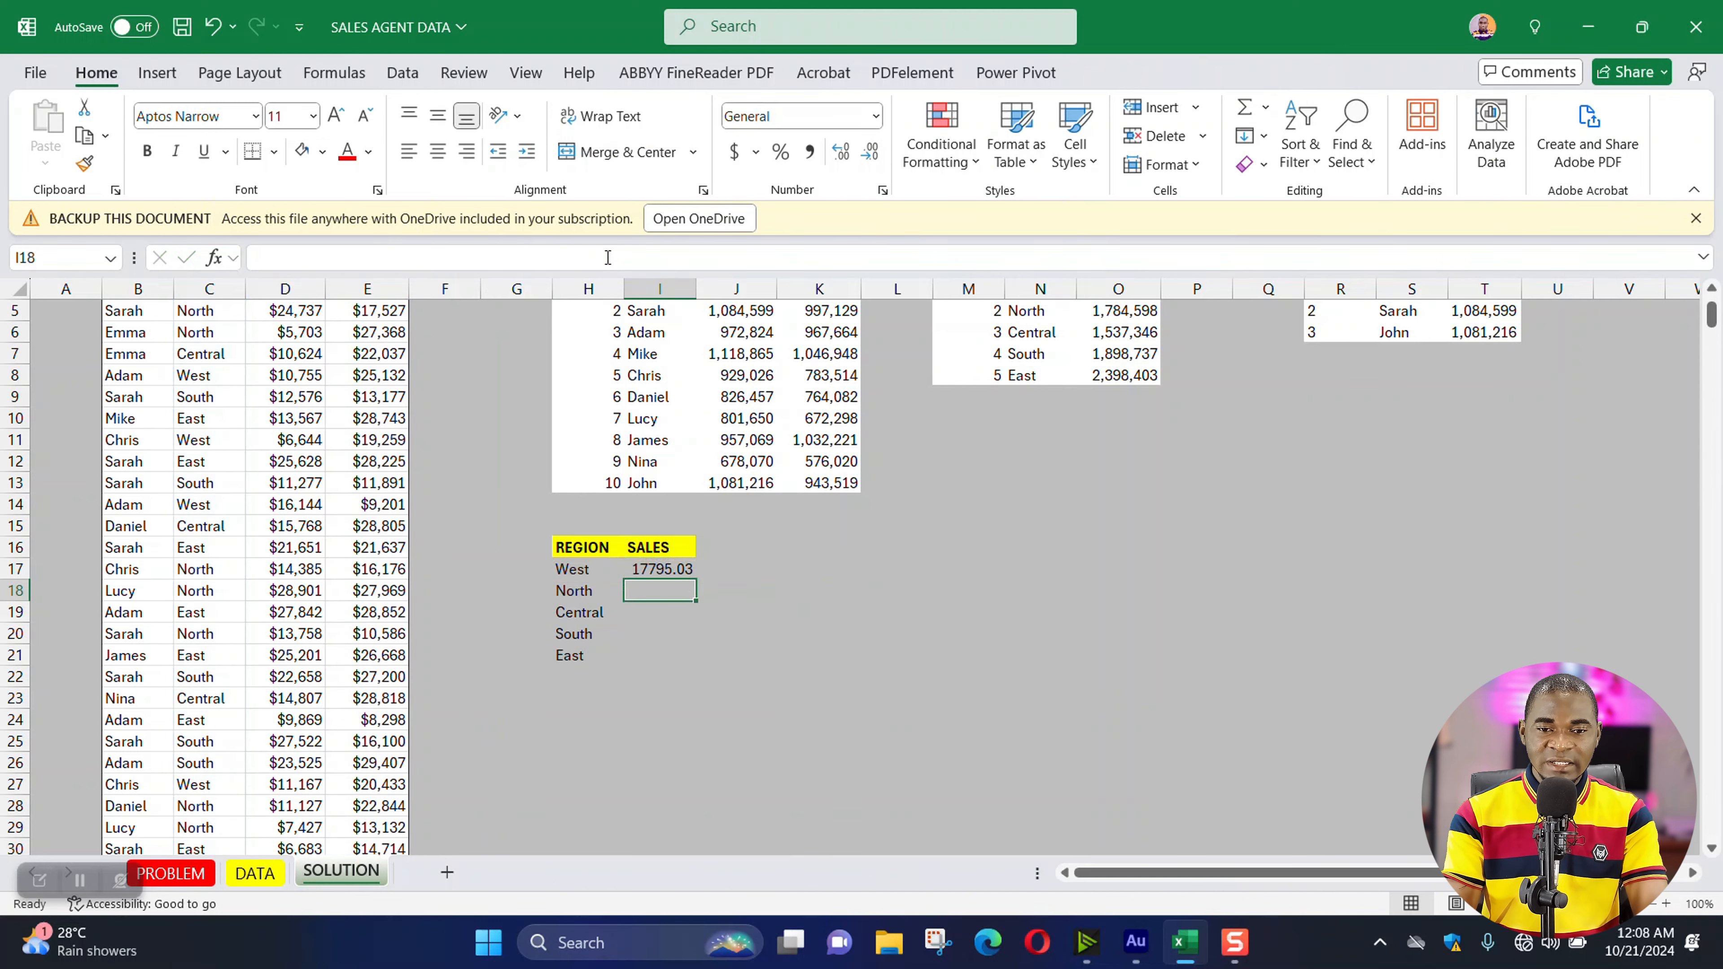
# - Fill the I17 formula down to I21 and format I17:I21 as Number with 0 decimal places and a thousands separator
pyautogui.click(677, 574)
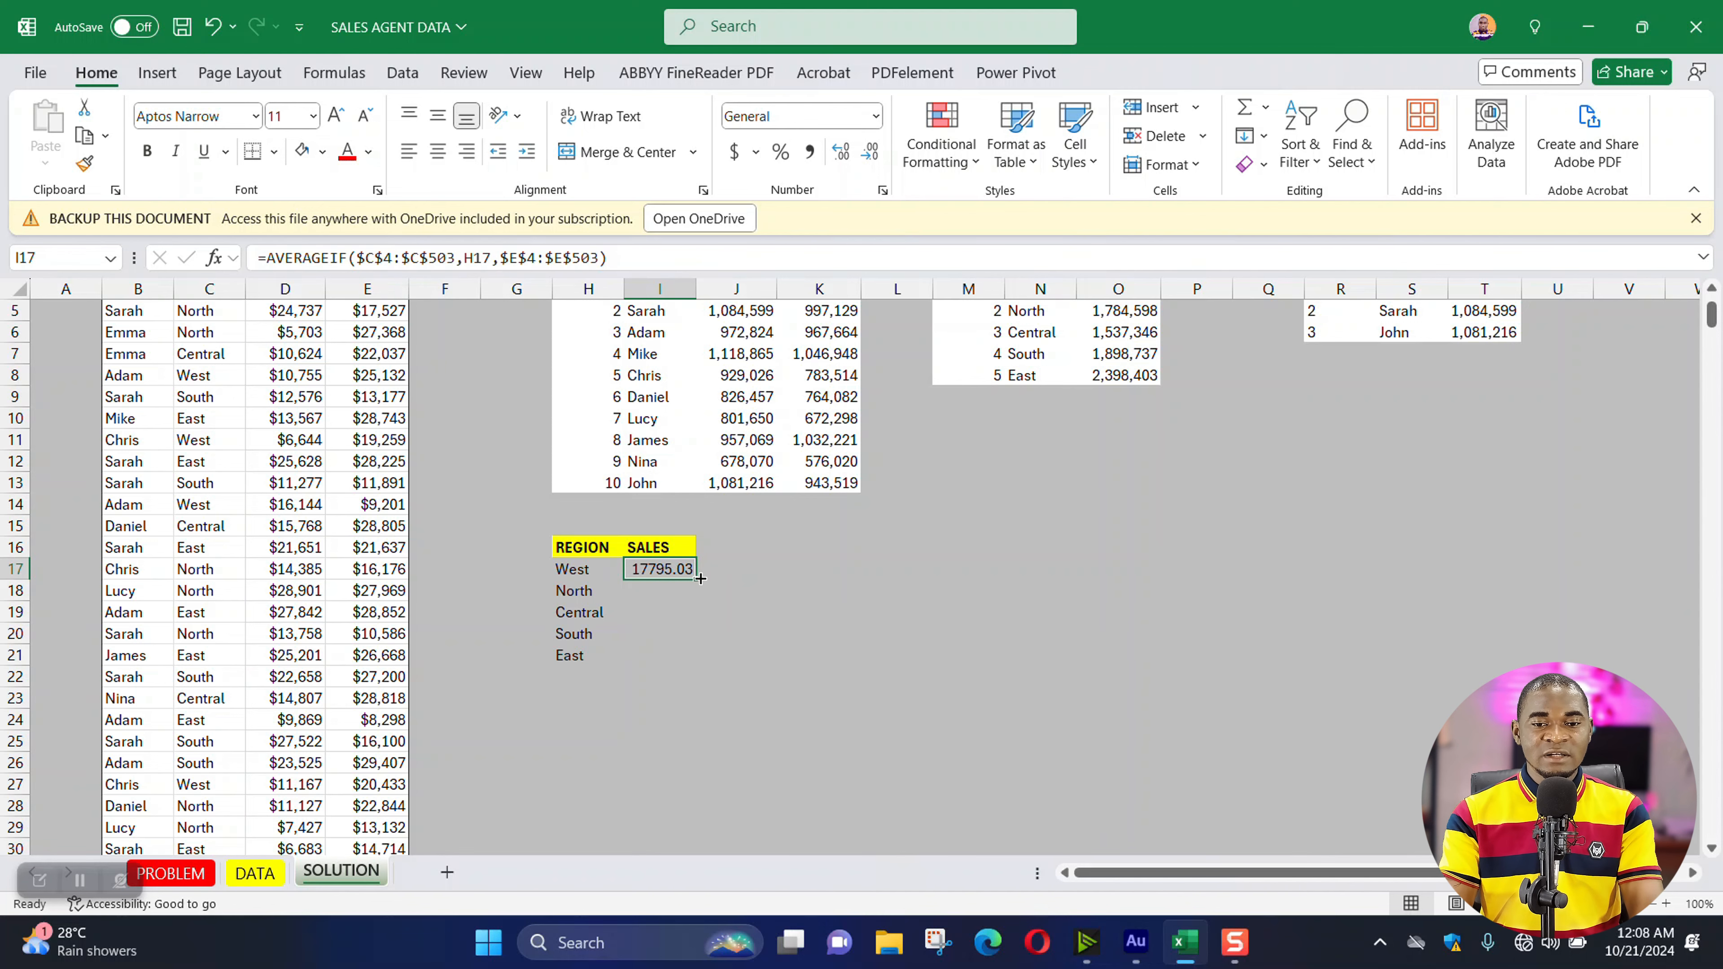
pyautogui.moveTo(694, 579); pyautogui.dragTo(693, 662)
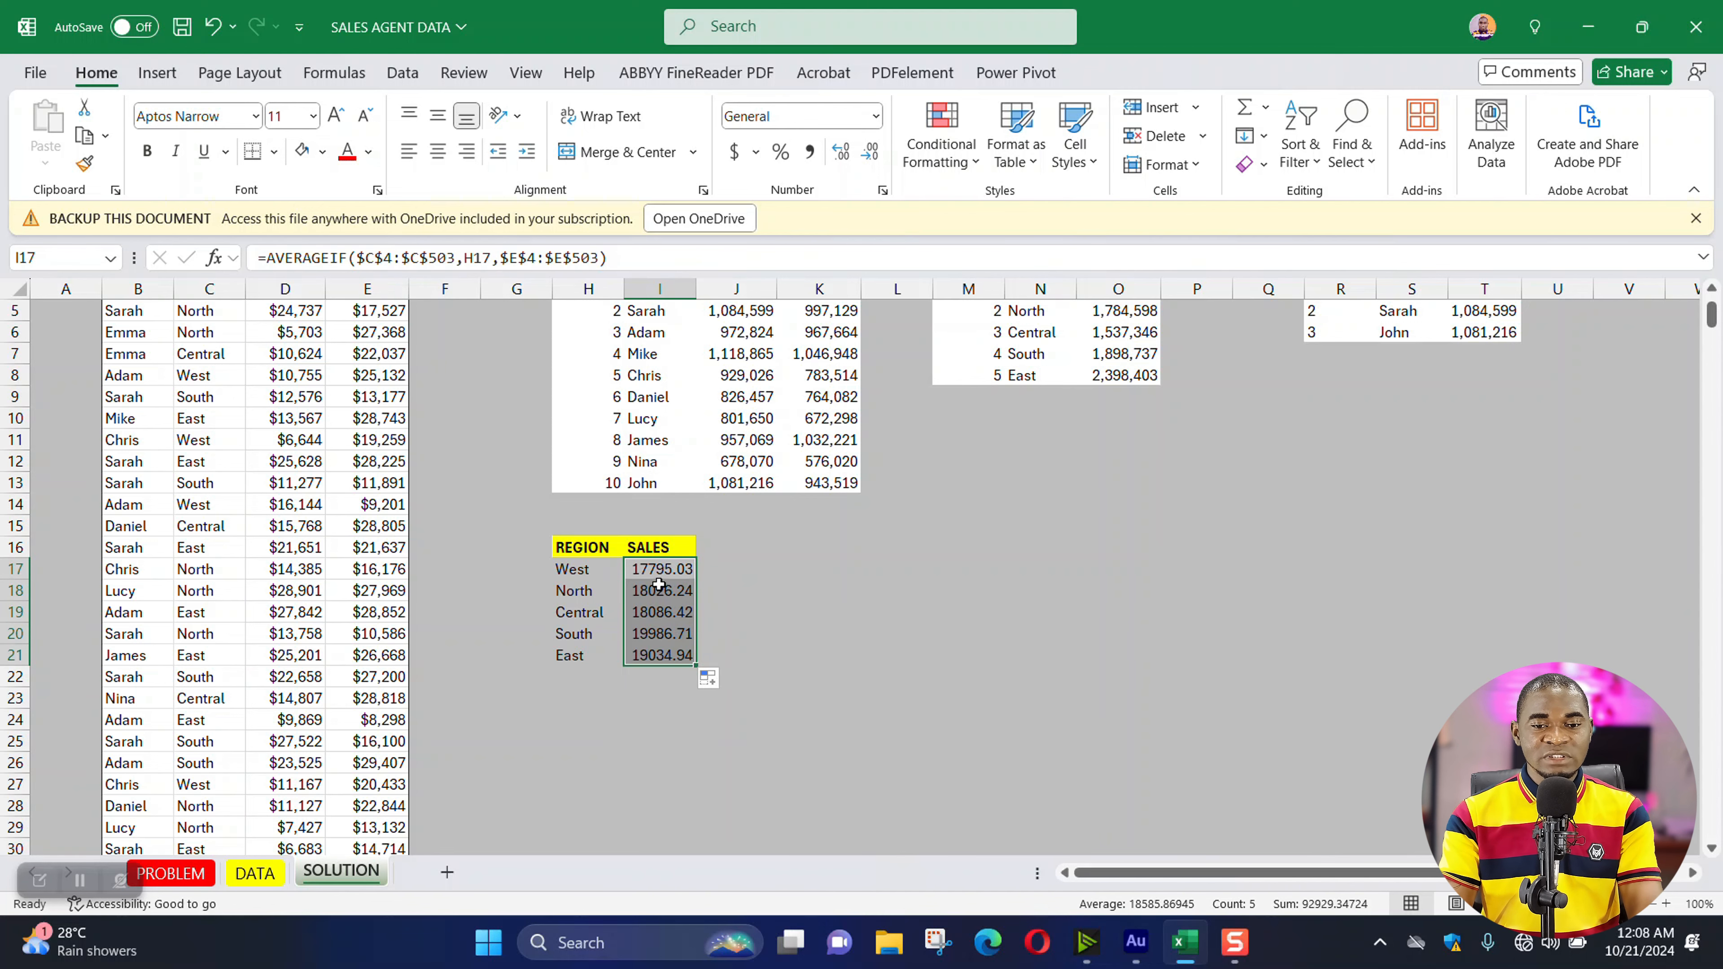
pyautogui.rightClick(661, 611)
pyautogui.click(741, 727)
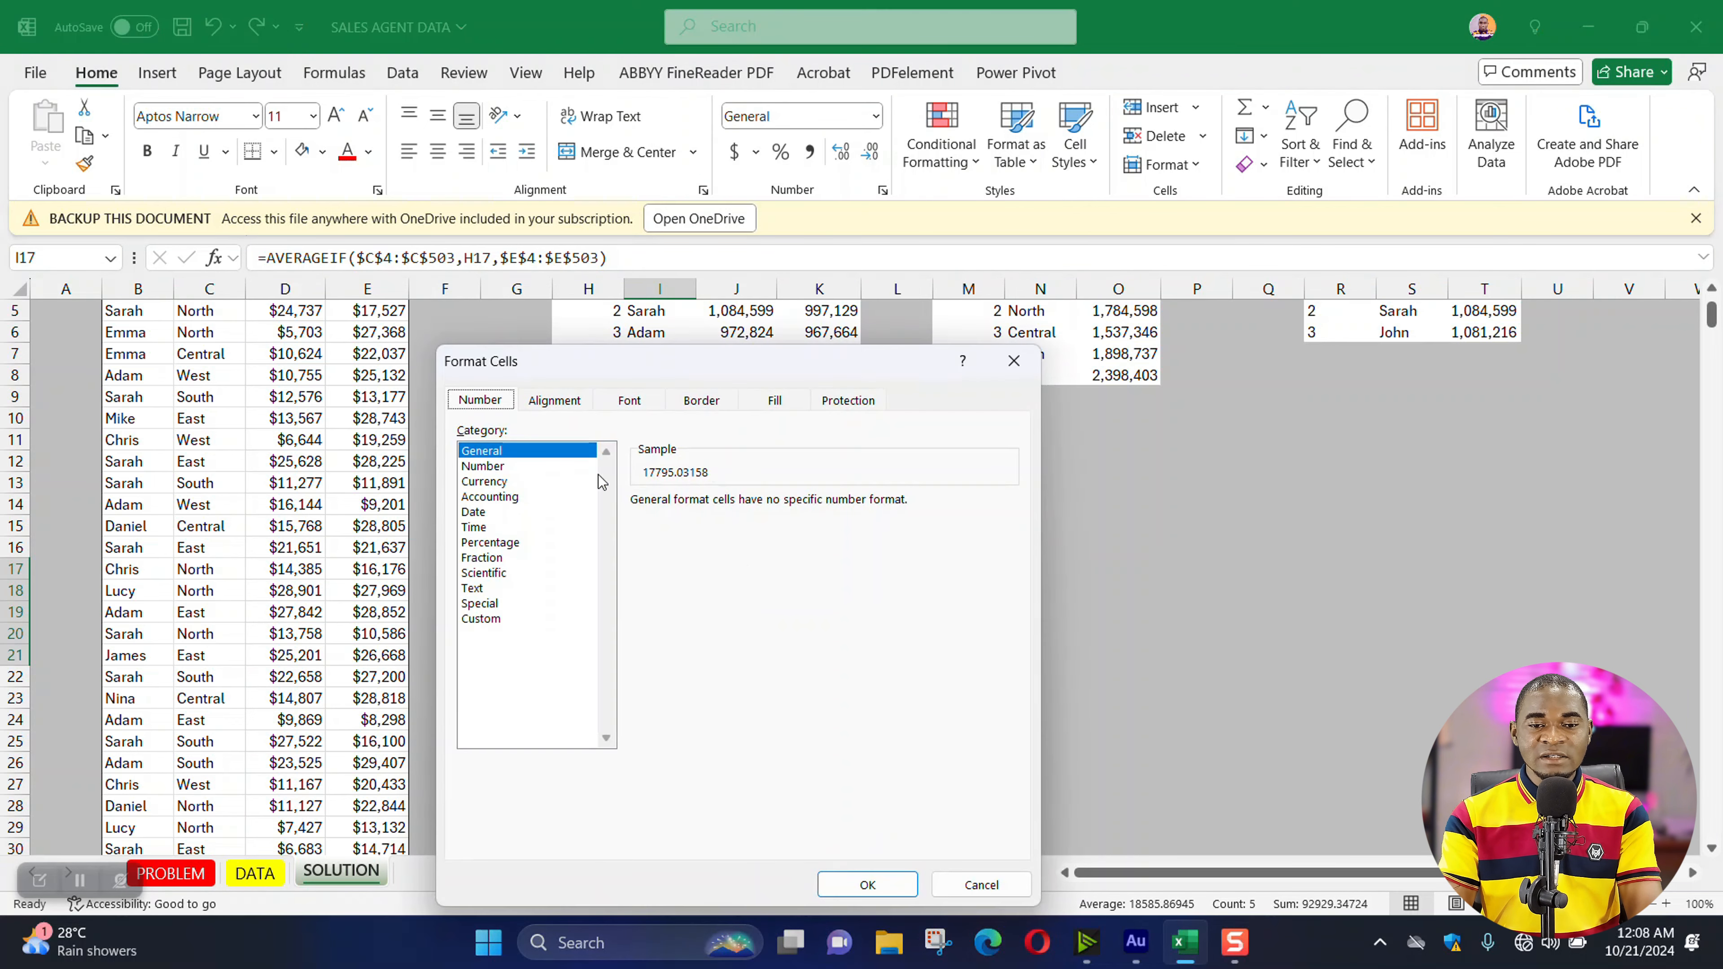
pyautogui.click(530, 467)
pyautogui.click(787, 509)
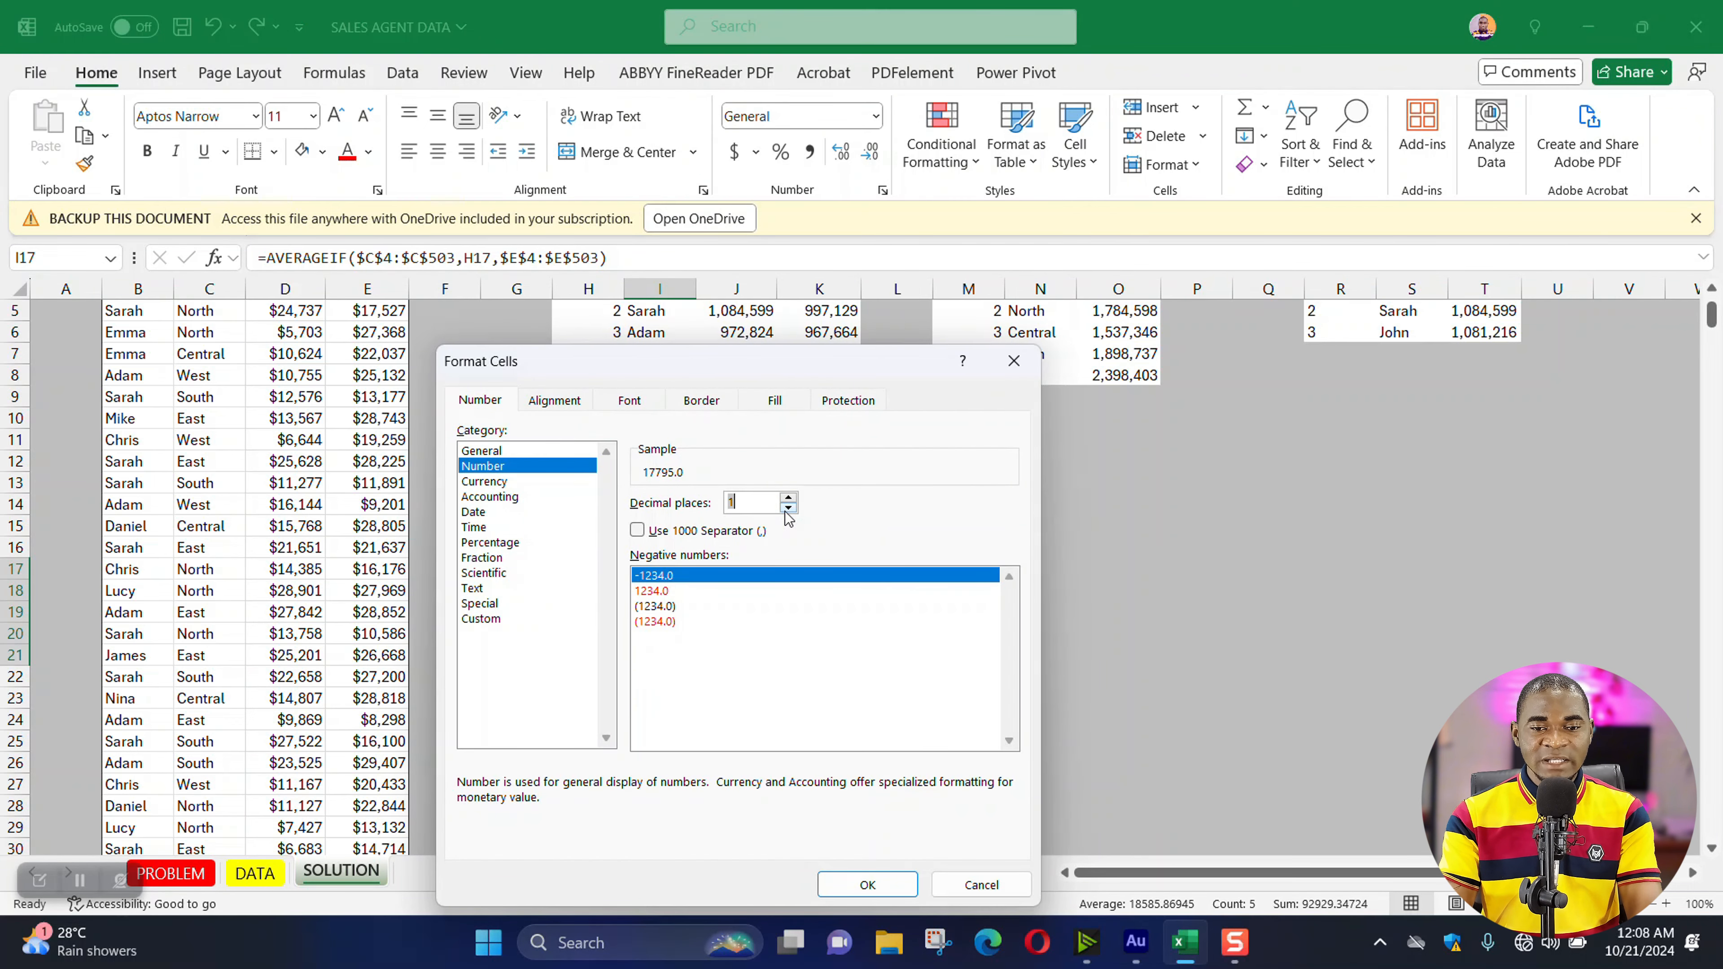
pyautogui.click(639, 531)
pyautogui.click(868, 884)
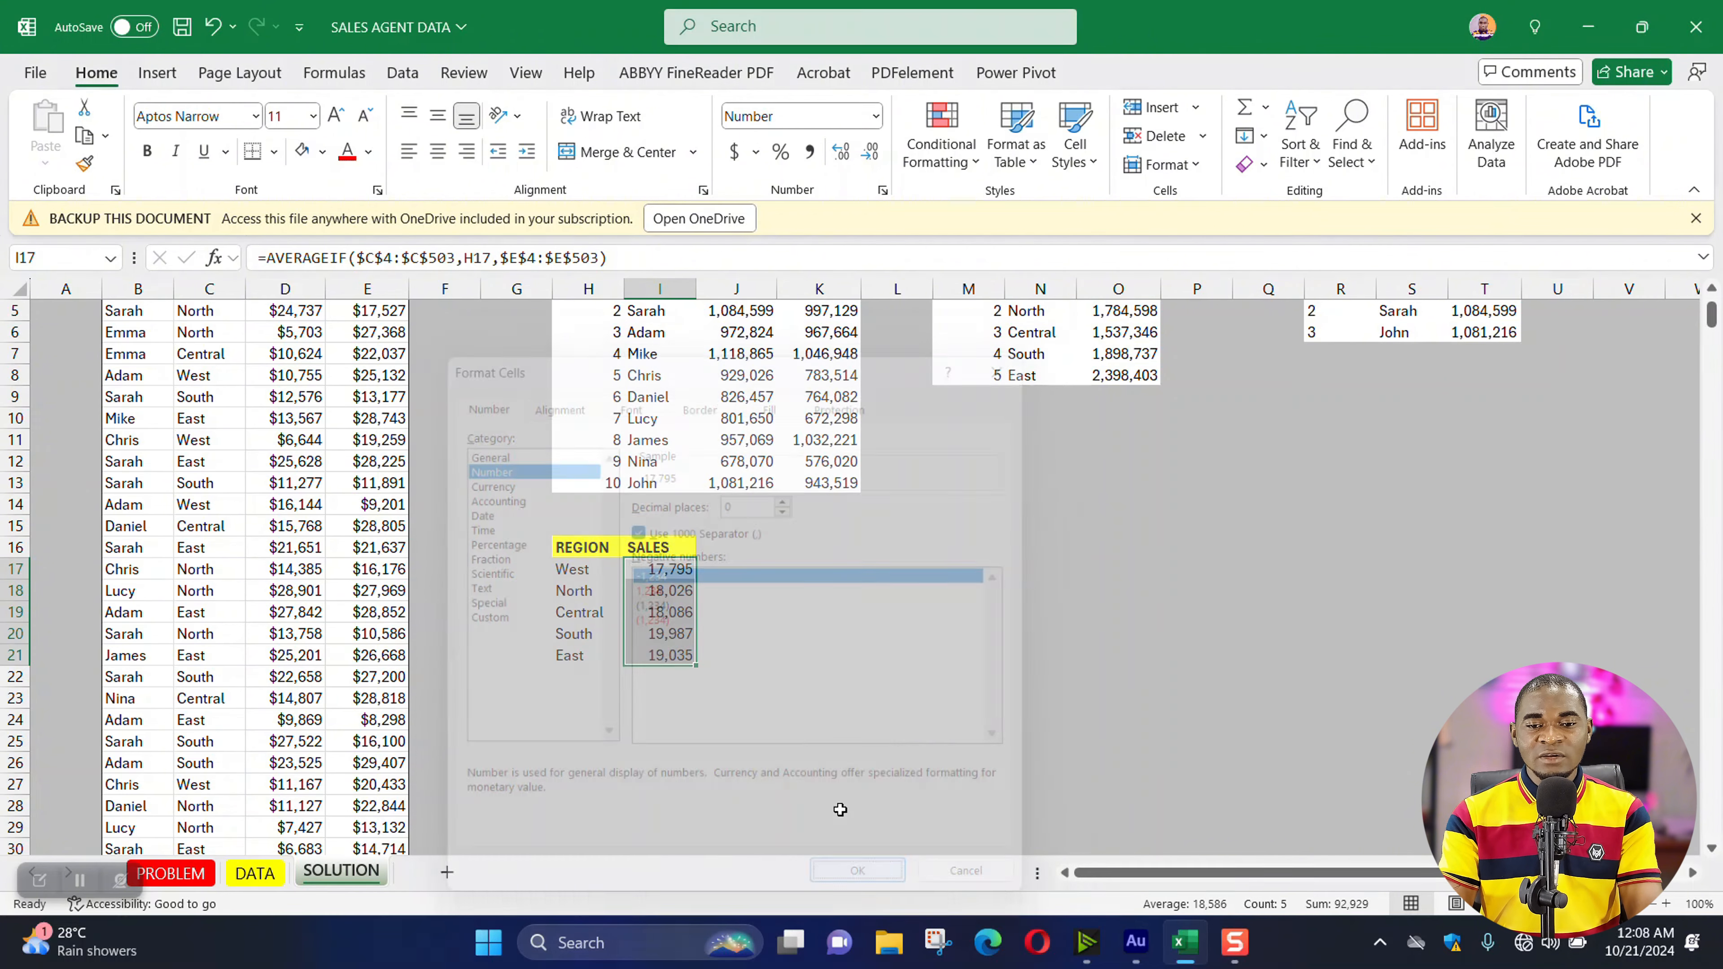
pyautogui.click(816, 609)
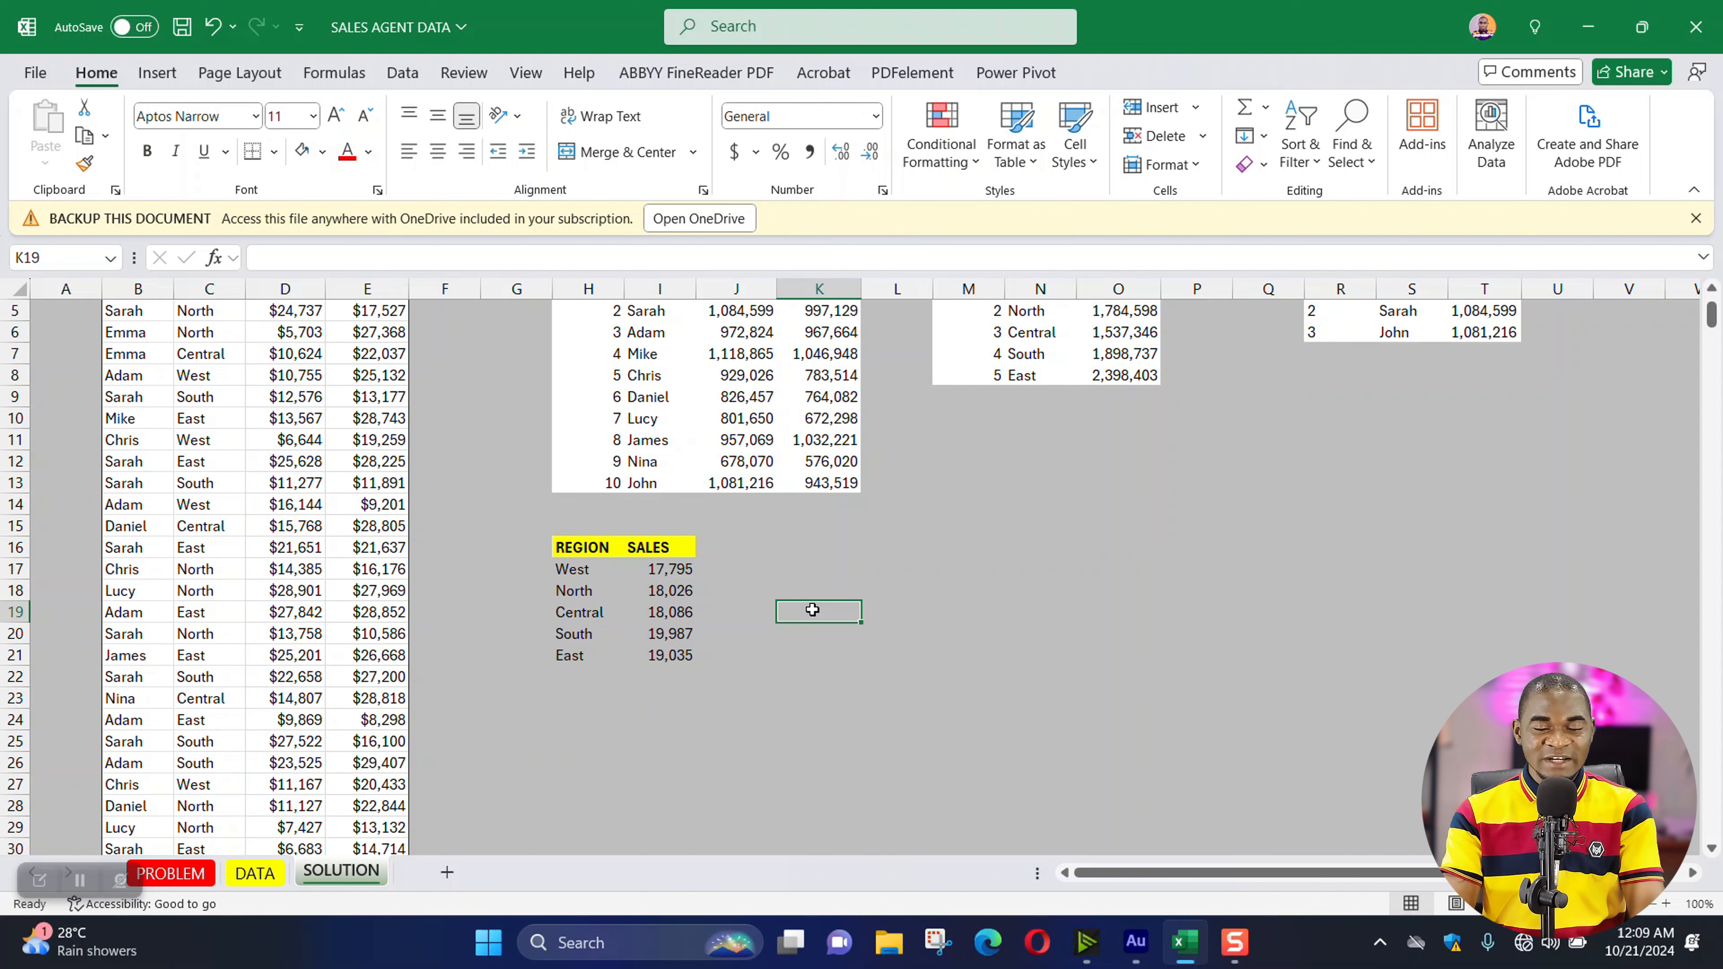
# - Apply a white fill to the region averages in H17:I21
pyautogui.moveTo(569, 570); pyautogui.dragTo(684, 657)
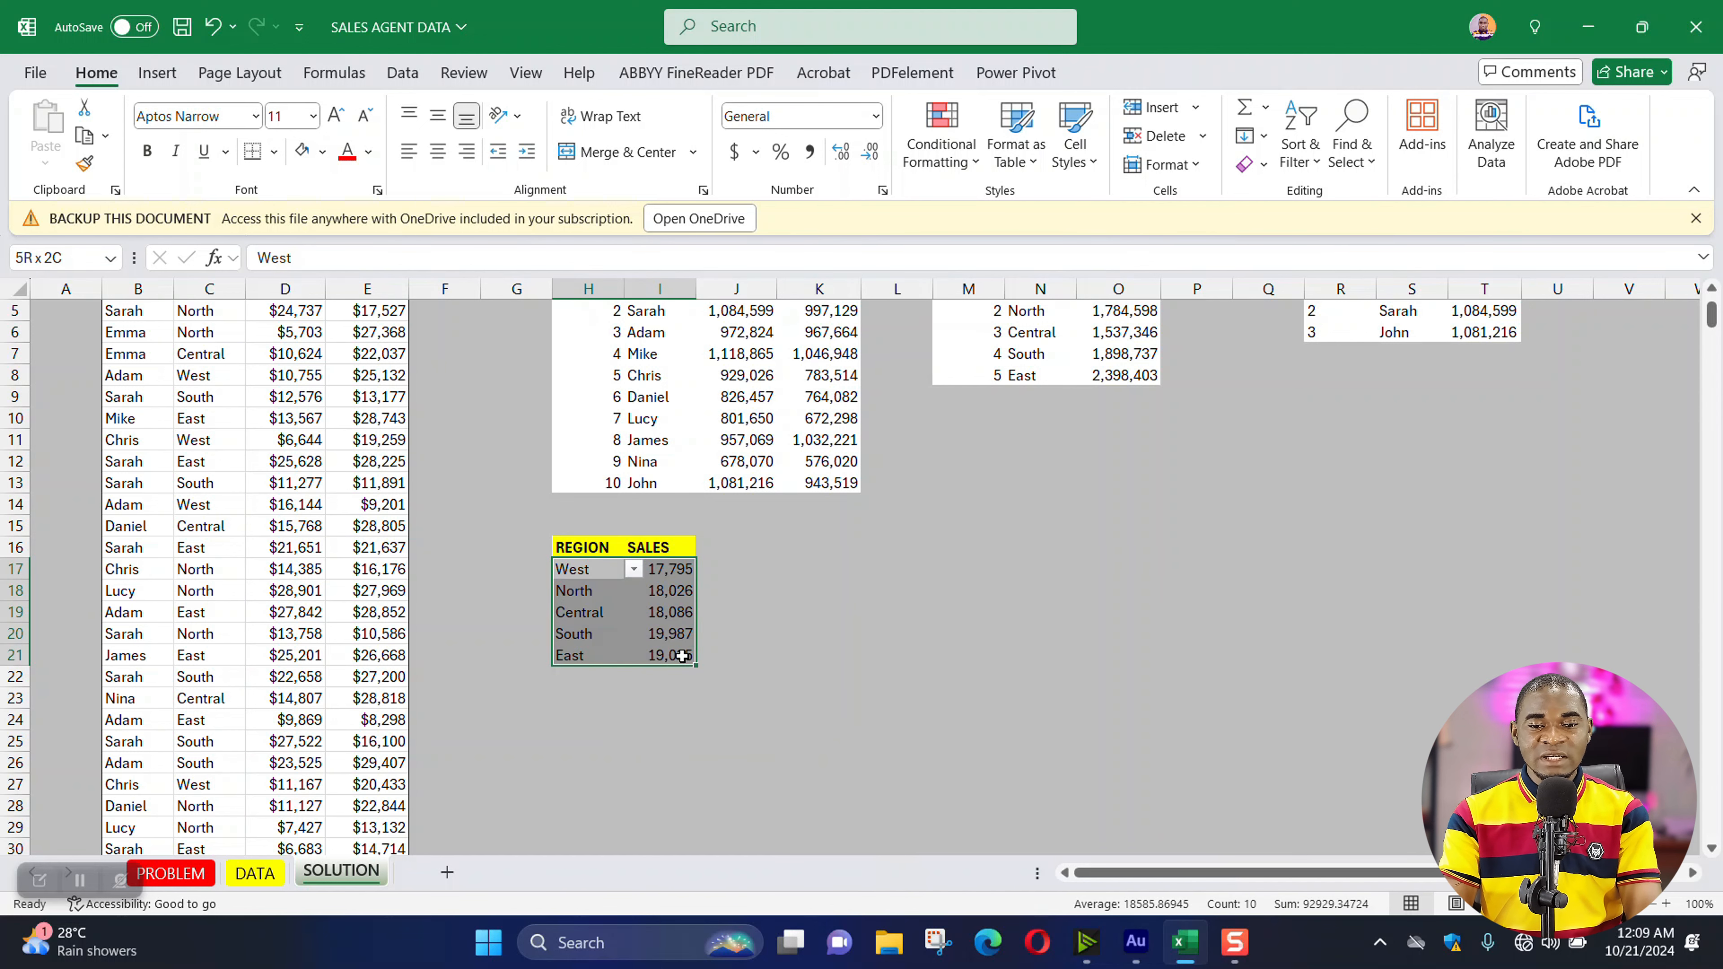
pyautogui.click(306, 149)
pyautogui.click(825, 676)
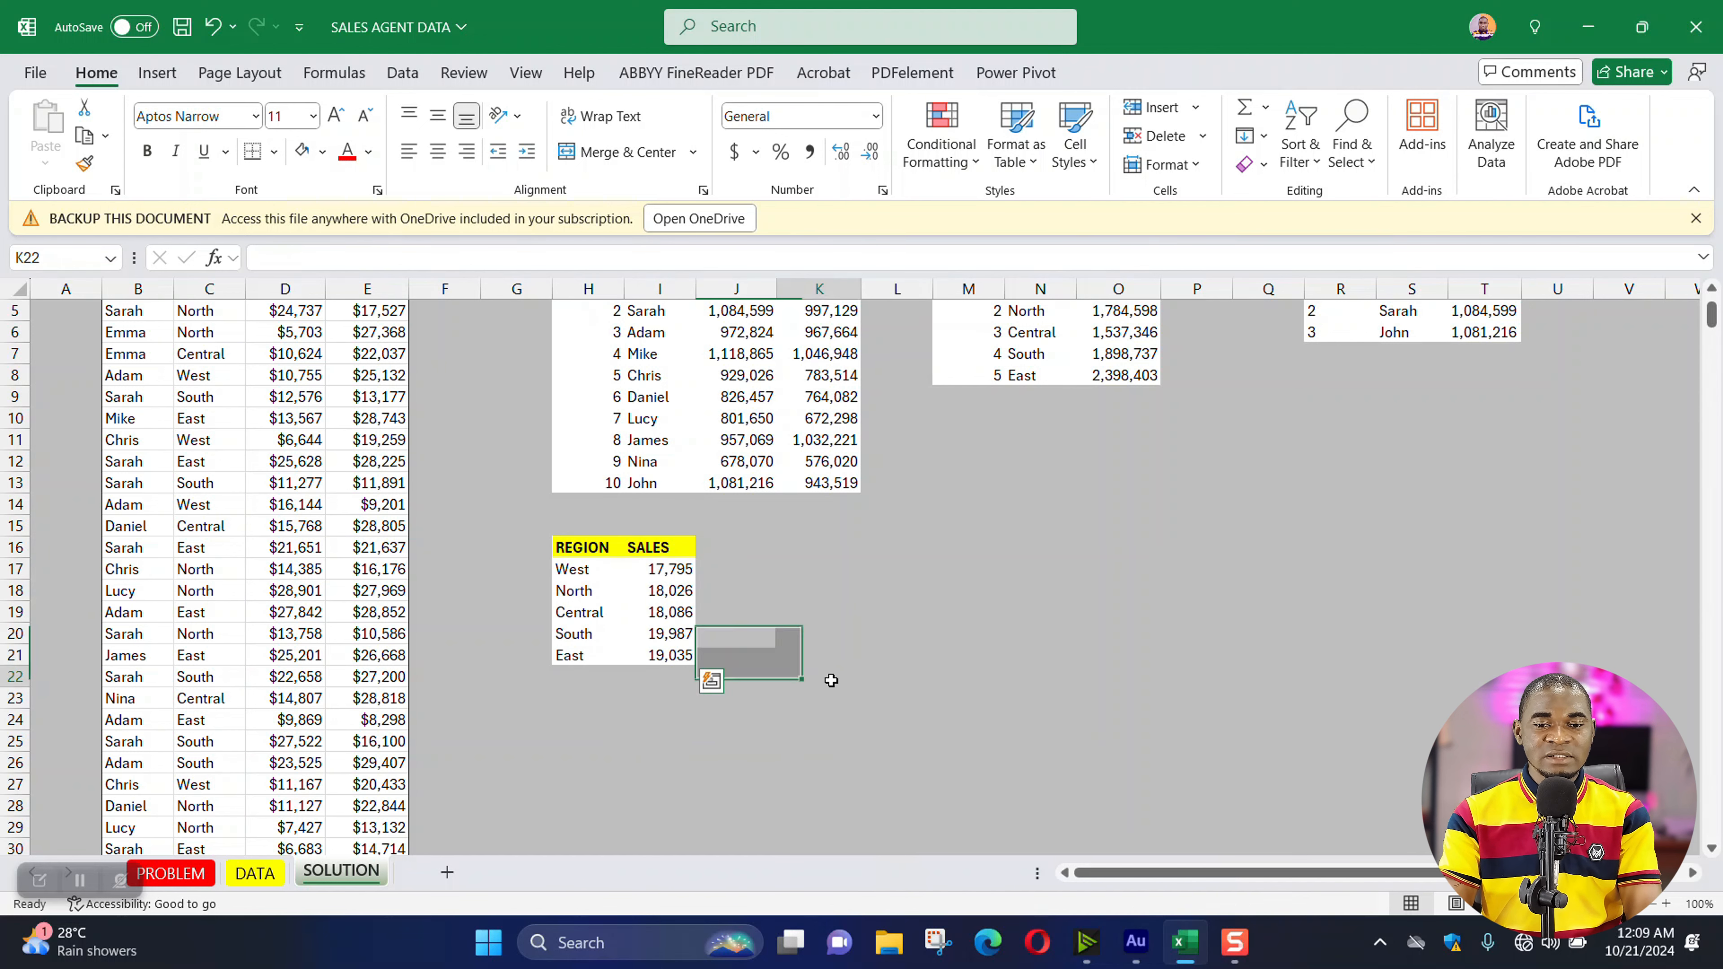
# - Review the Percentage Growth requirement in the problem definition on the PROBLEM sheet
pyautogui.scroll(2, 1112, 692)
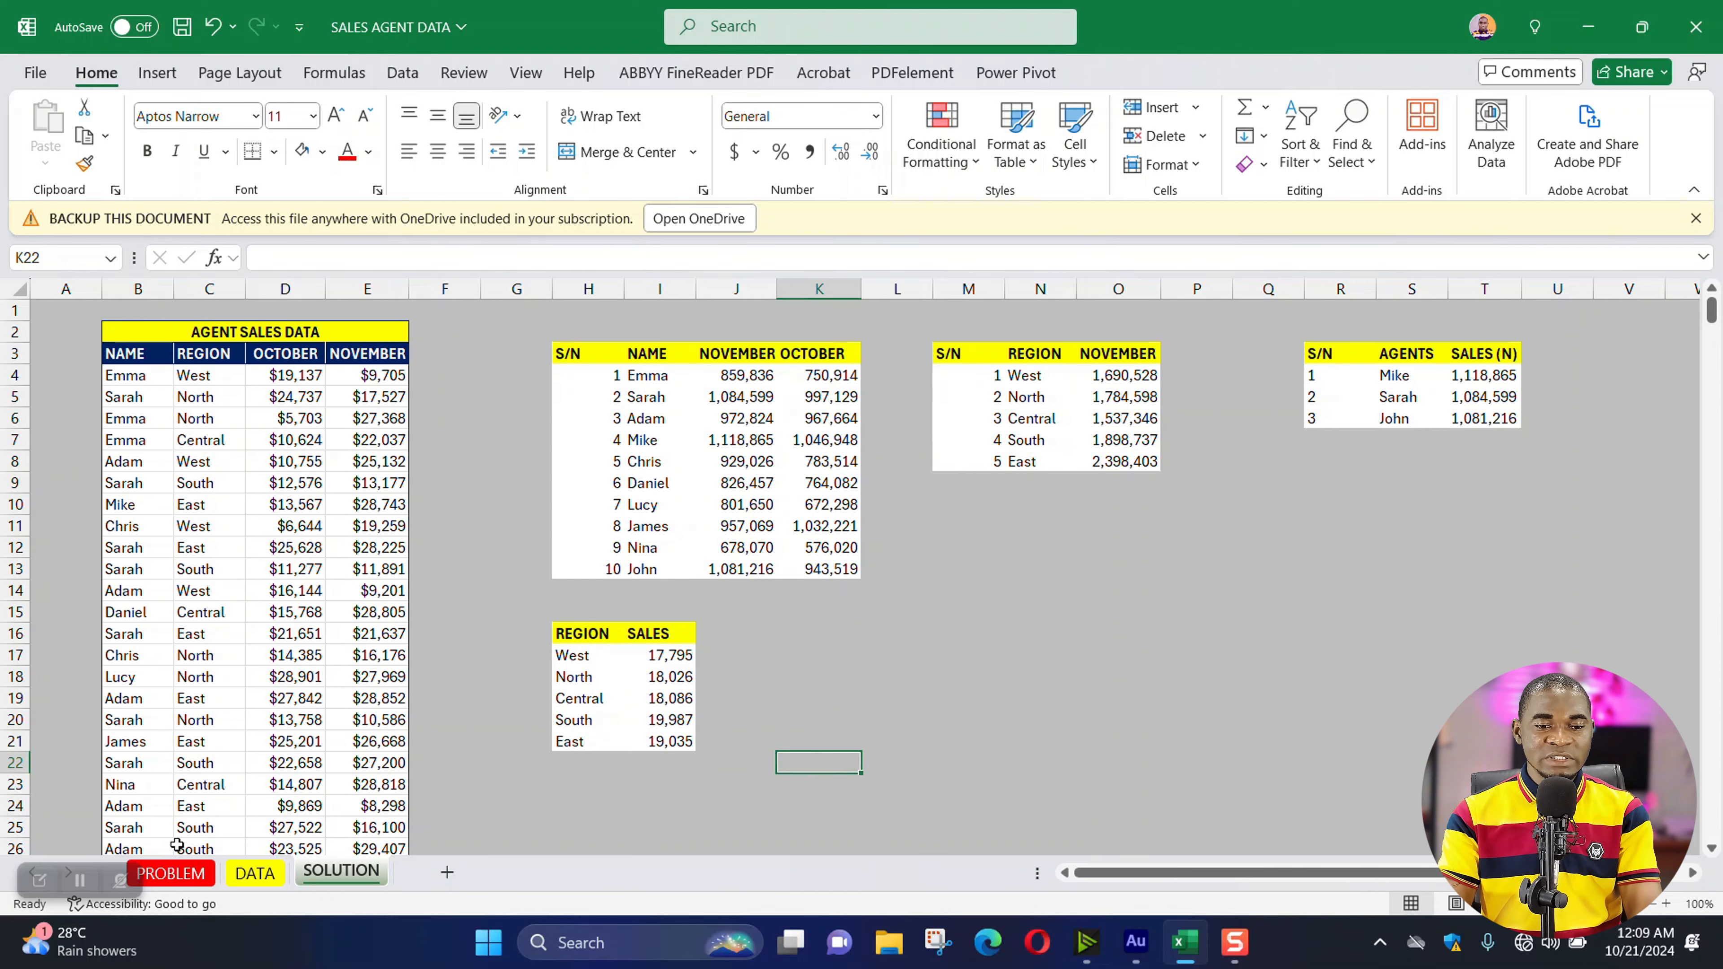
pyautogui.click(178, 870)
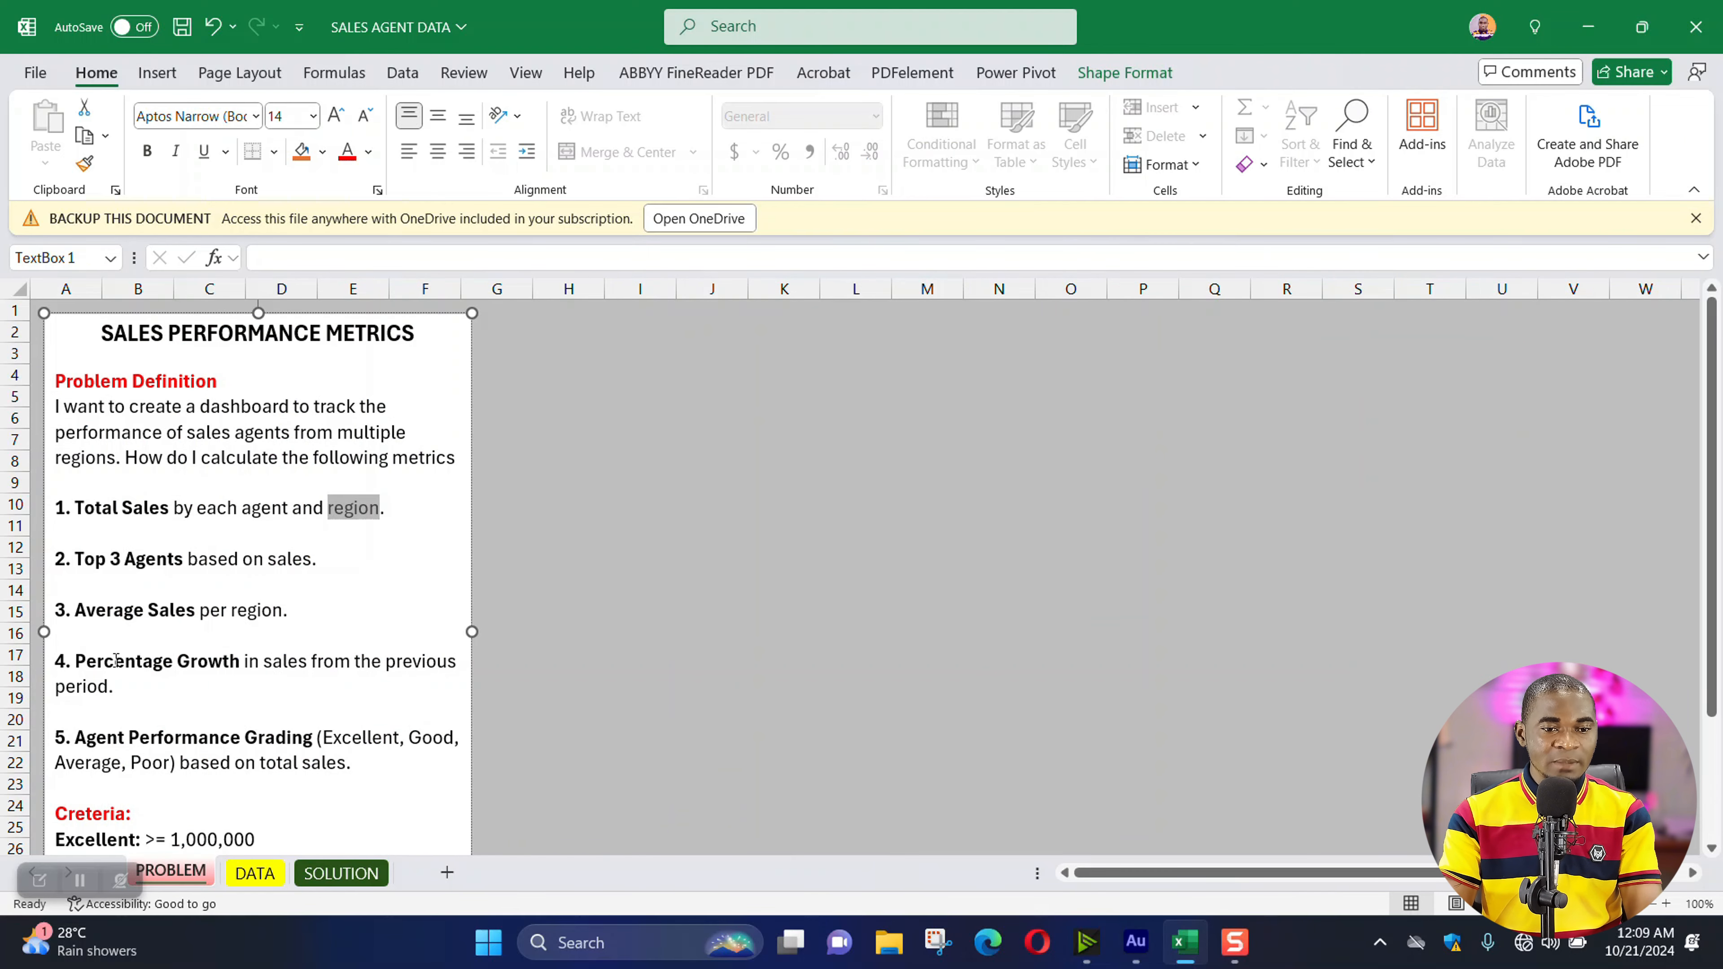
pyautogui.click(151, 663)
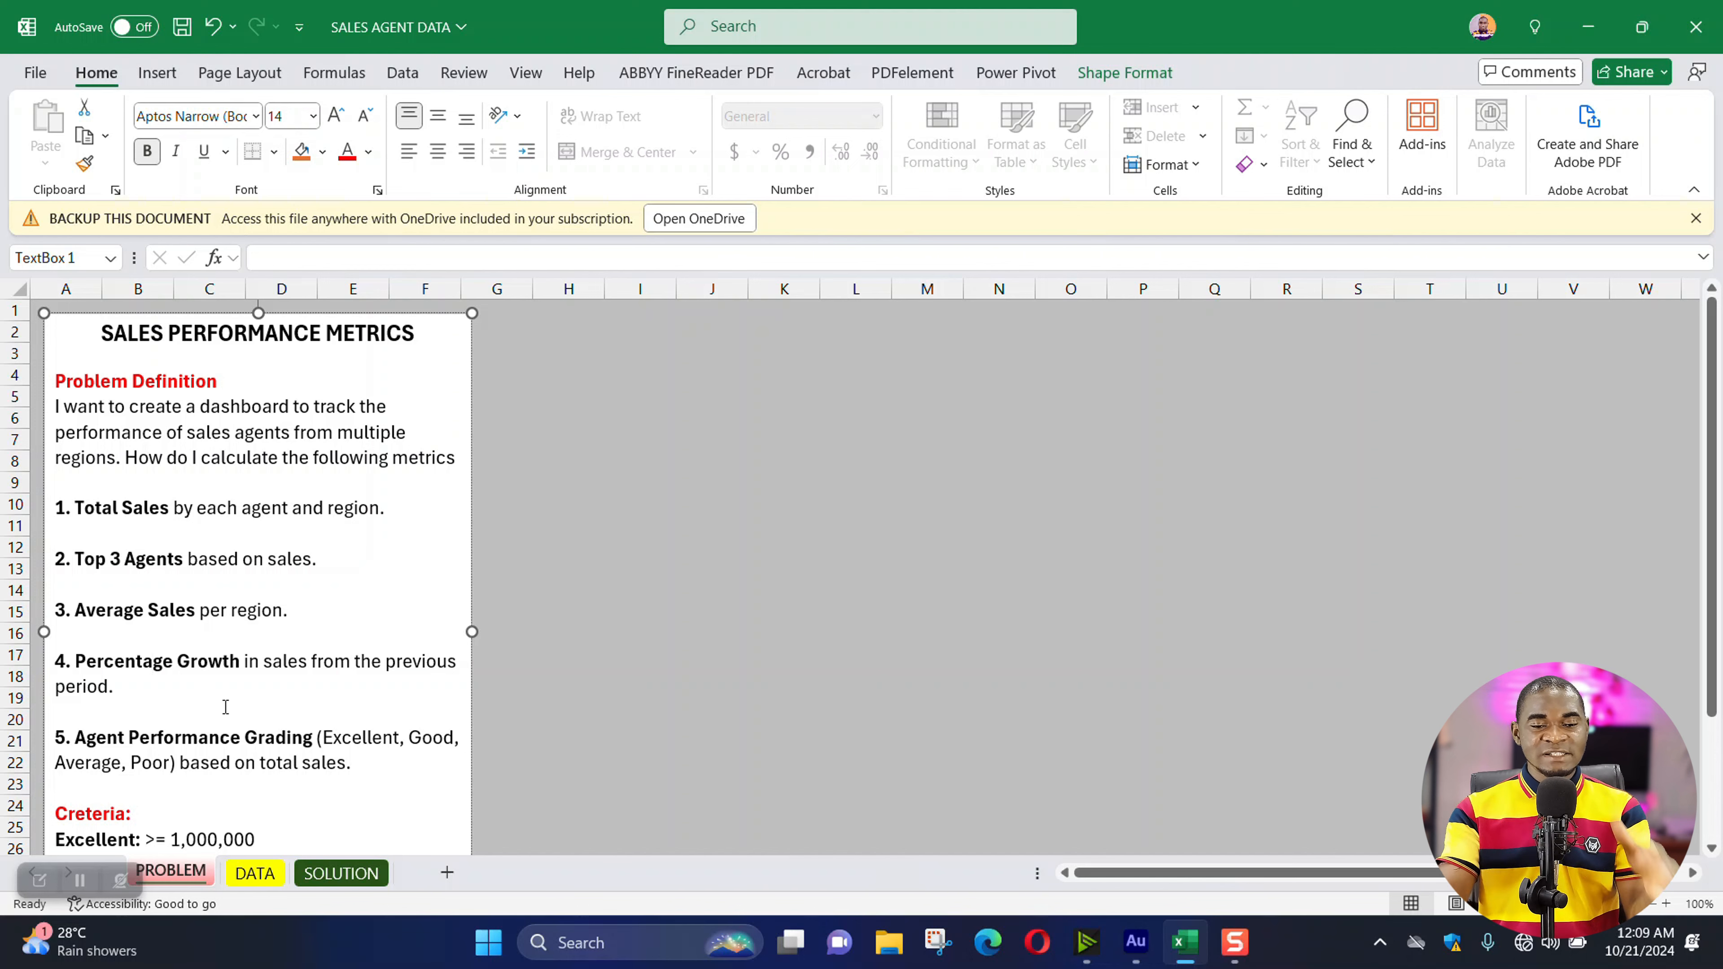
# - On the SOLUTION sheet, copy the REGION and SALES header cells H16:I16 to M16:N16
pyautogui.click(353, 876)
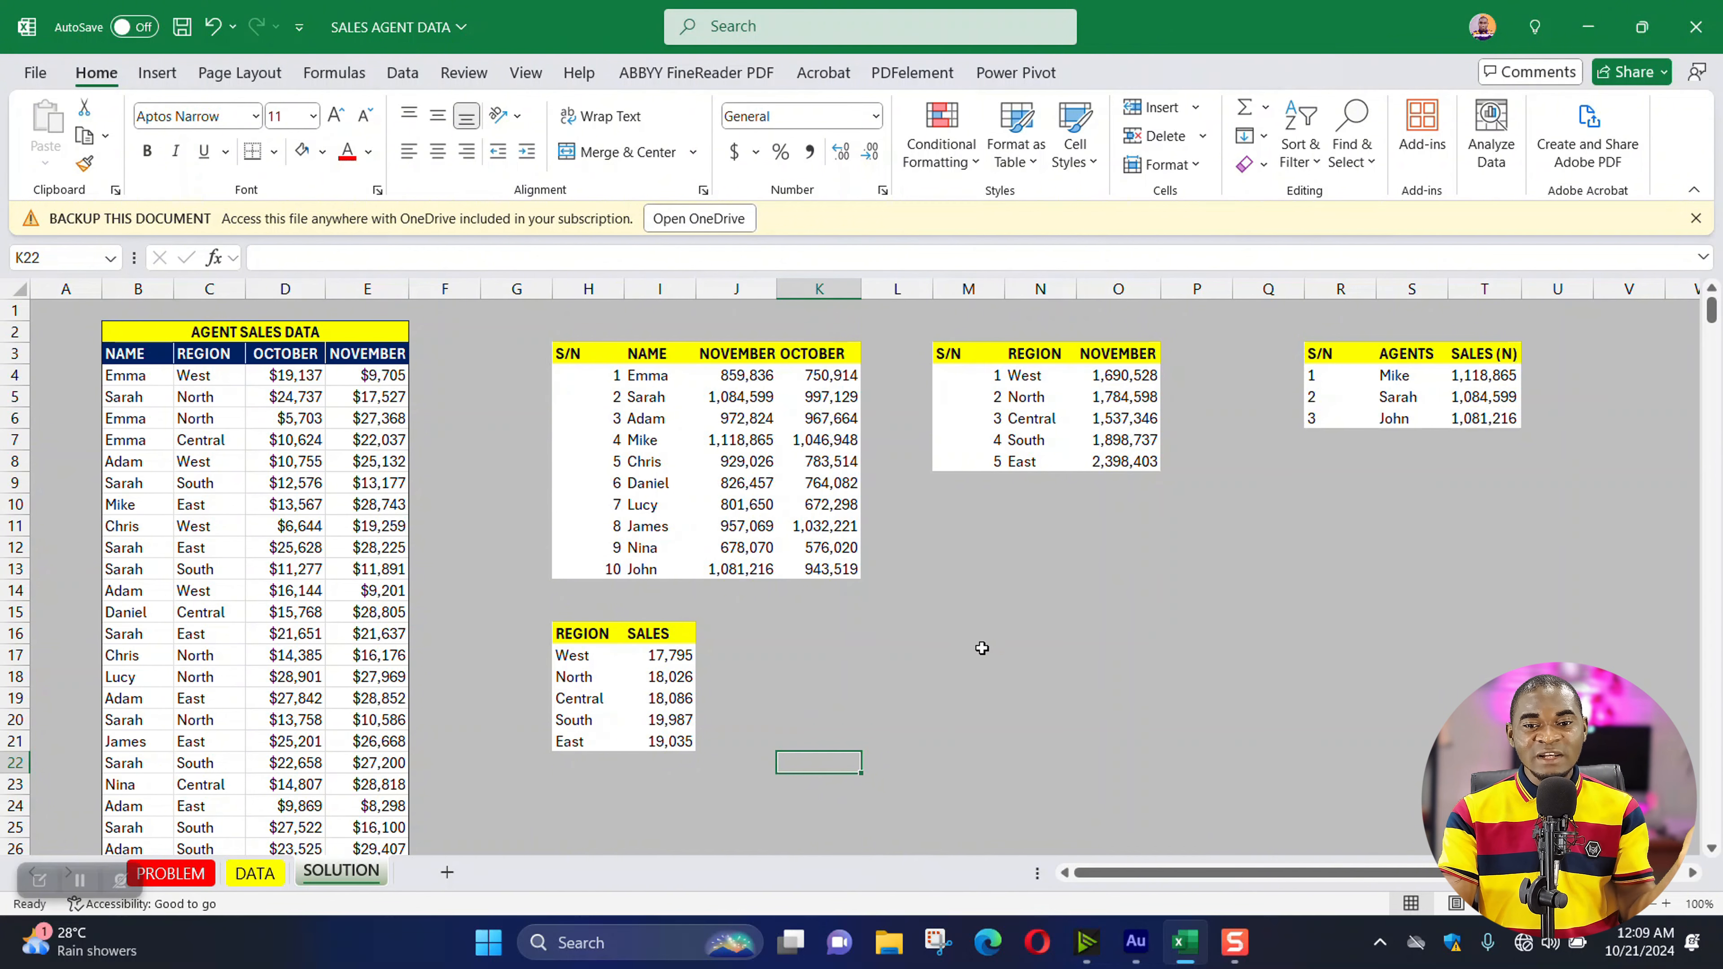
pyautogui.moveTo(579, 642); pyautogui.dragTo(636, 626)
pyautogui.hotkey('ctrl', 'c')
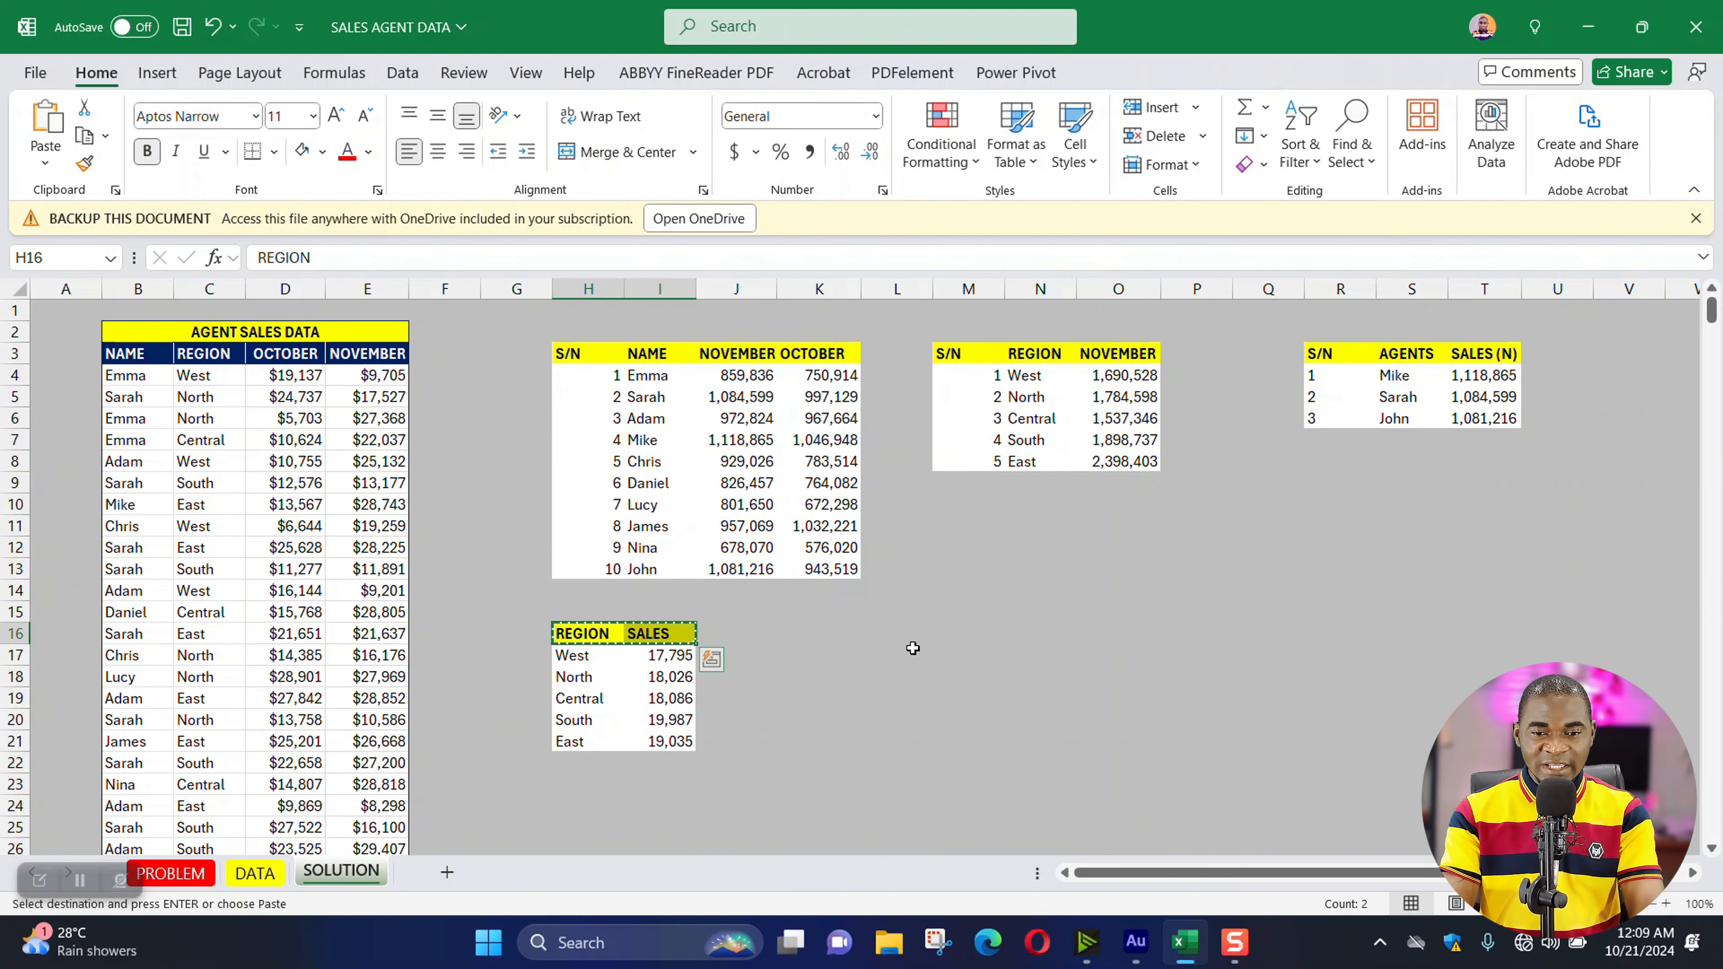
pyautogui.click(978, 634)
pyautogui.moveTo(977, 634); pyautogui.dragTo(1062, 637)
pyautogui.hotkey('ctrl', 'v')
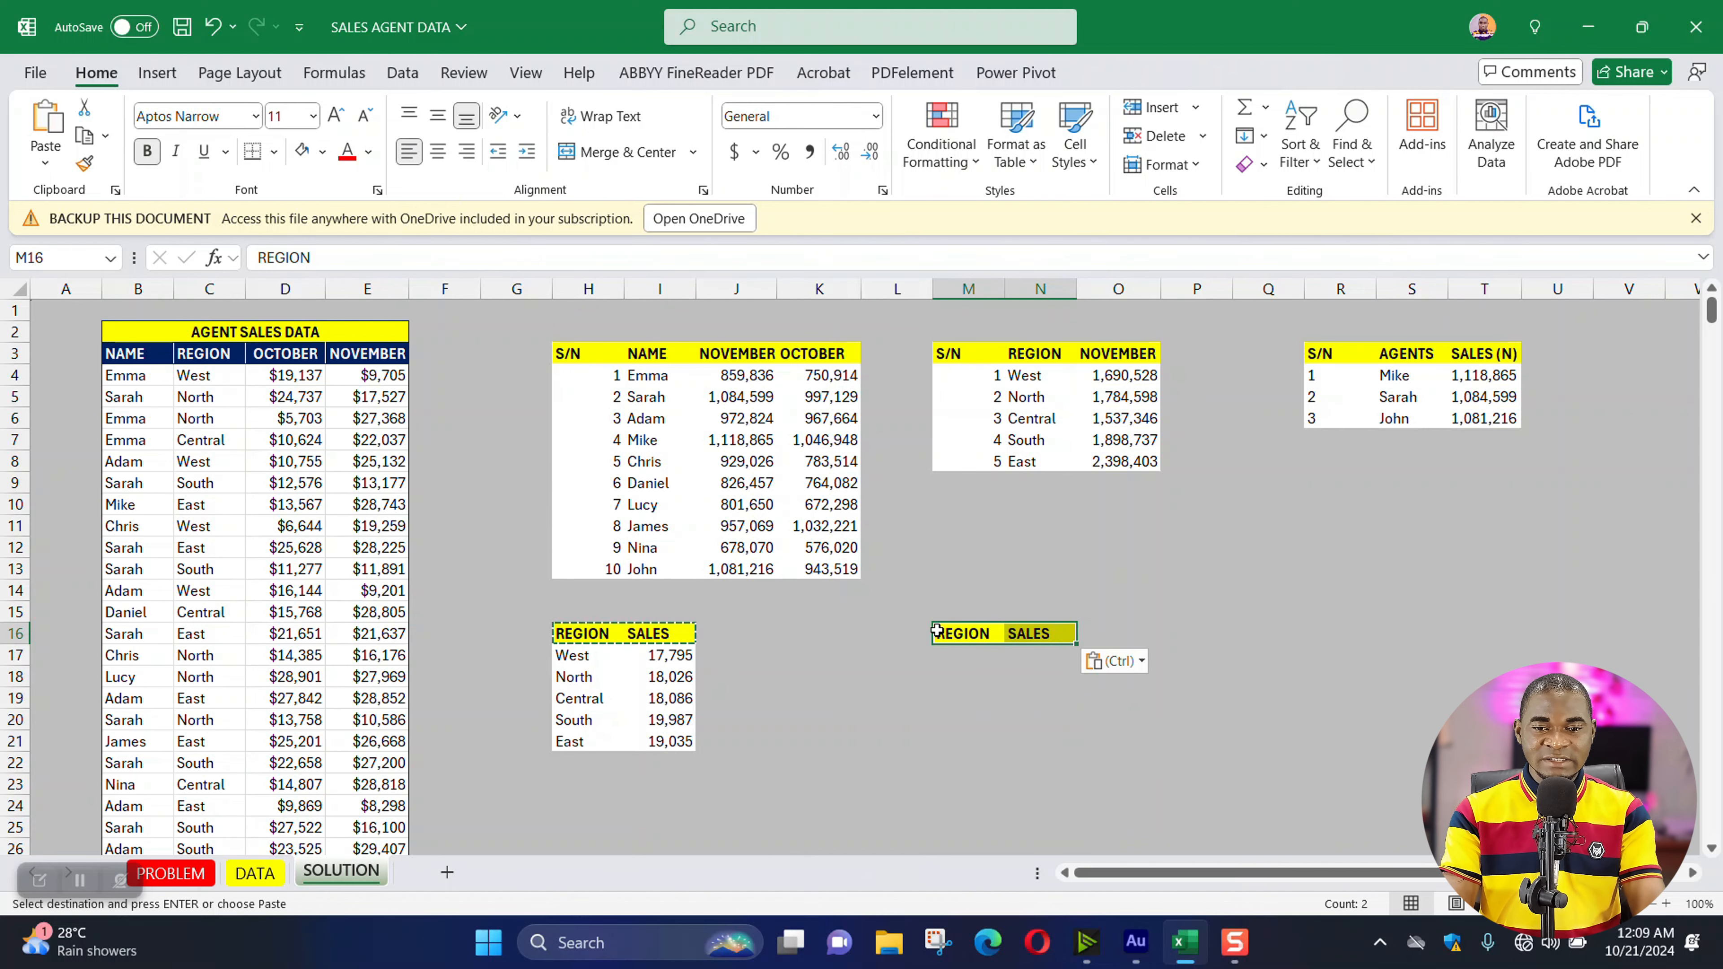
# - Replace the copied headers in M16 and N16 with OCTOBER and NOVEMBER
pyautogui.click(963, 632)
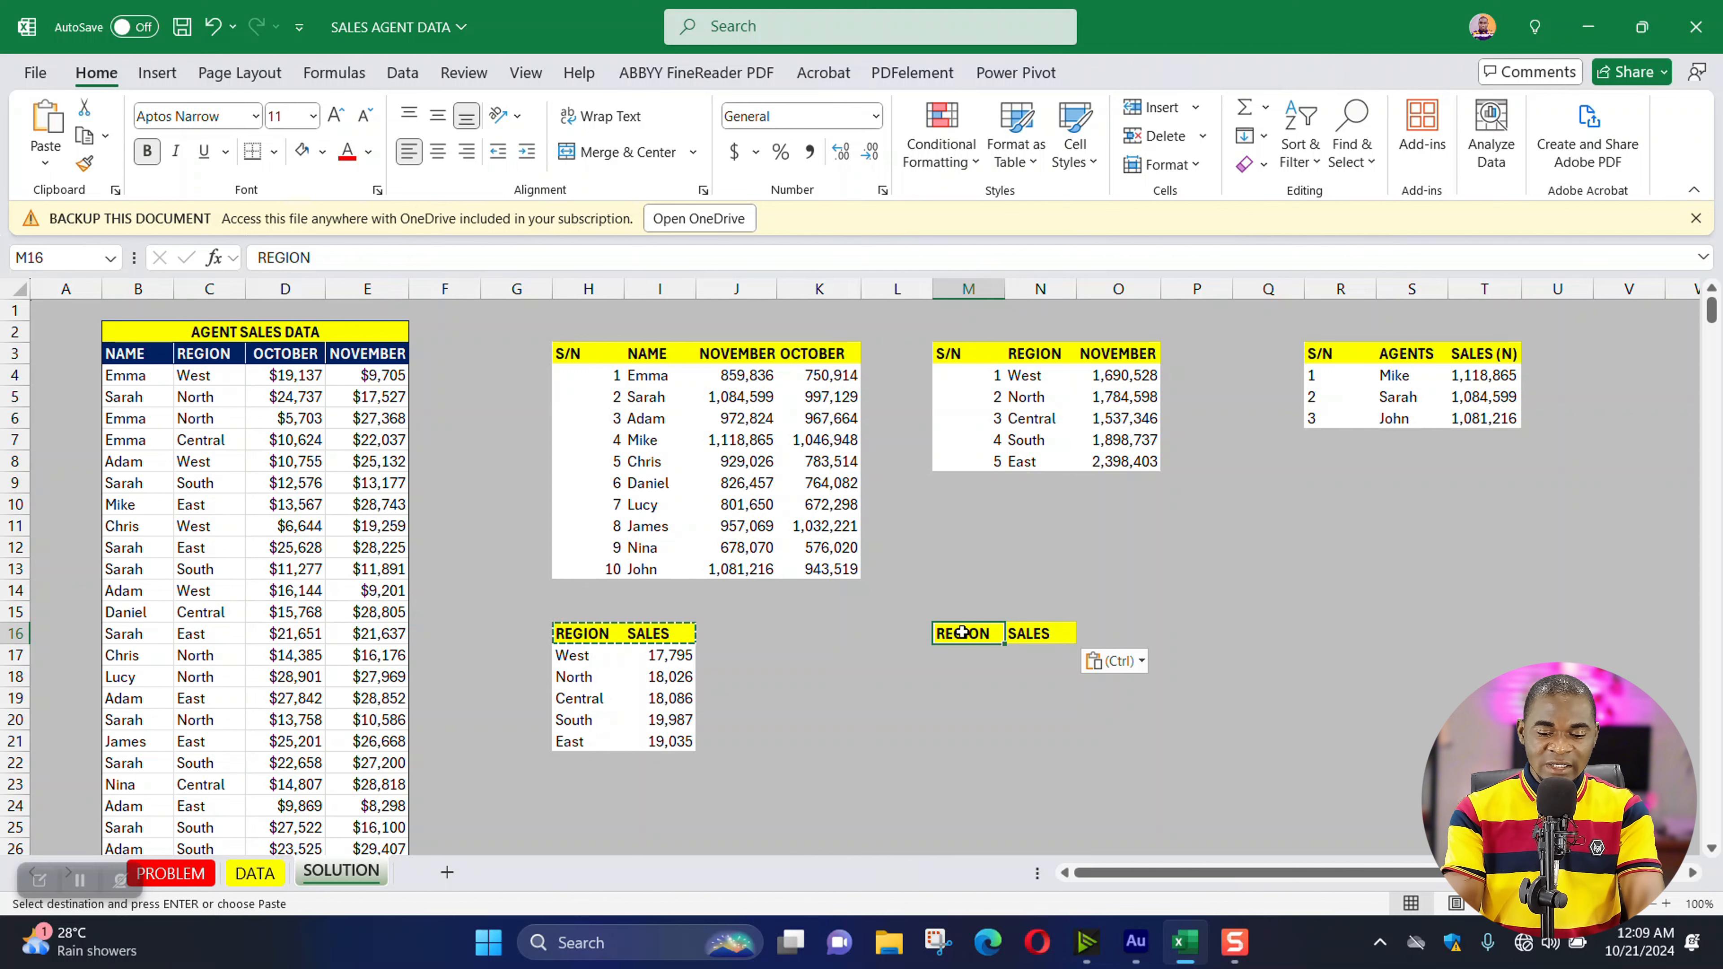
pyautogui.doubleClick(963, 632)
pyautogui.write('OCTOBER')
pyautogui.press('Tab')
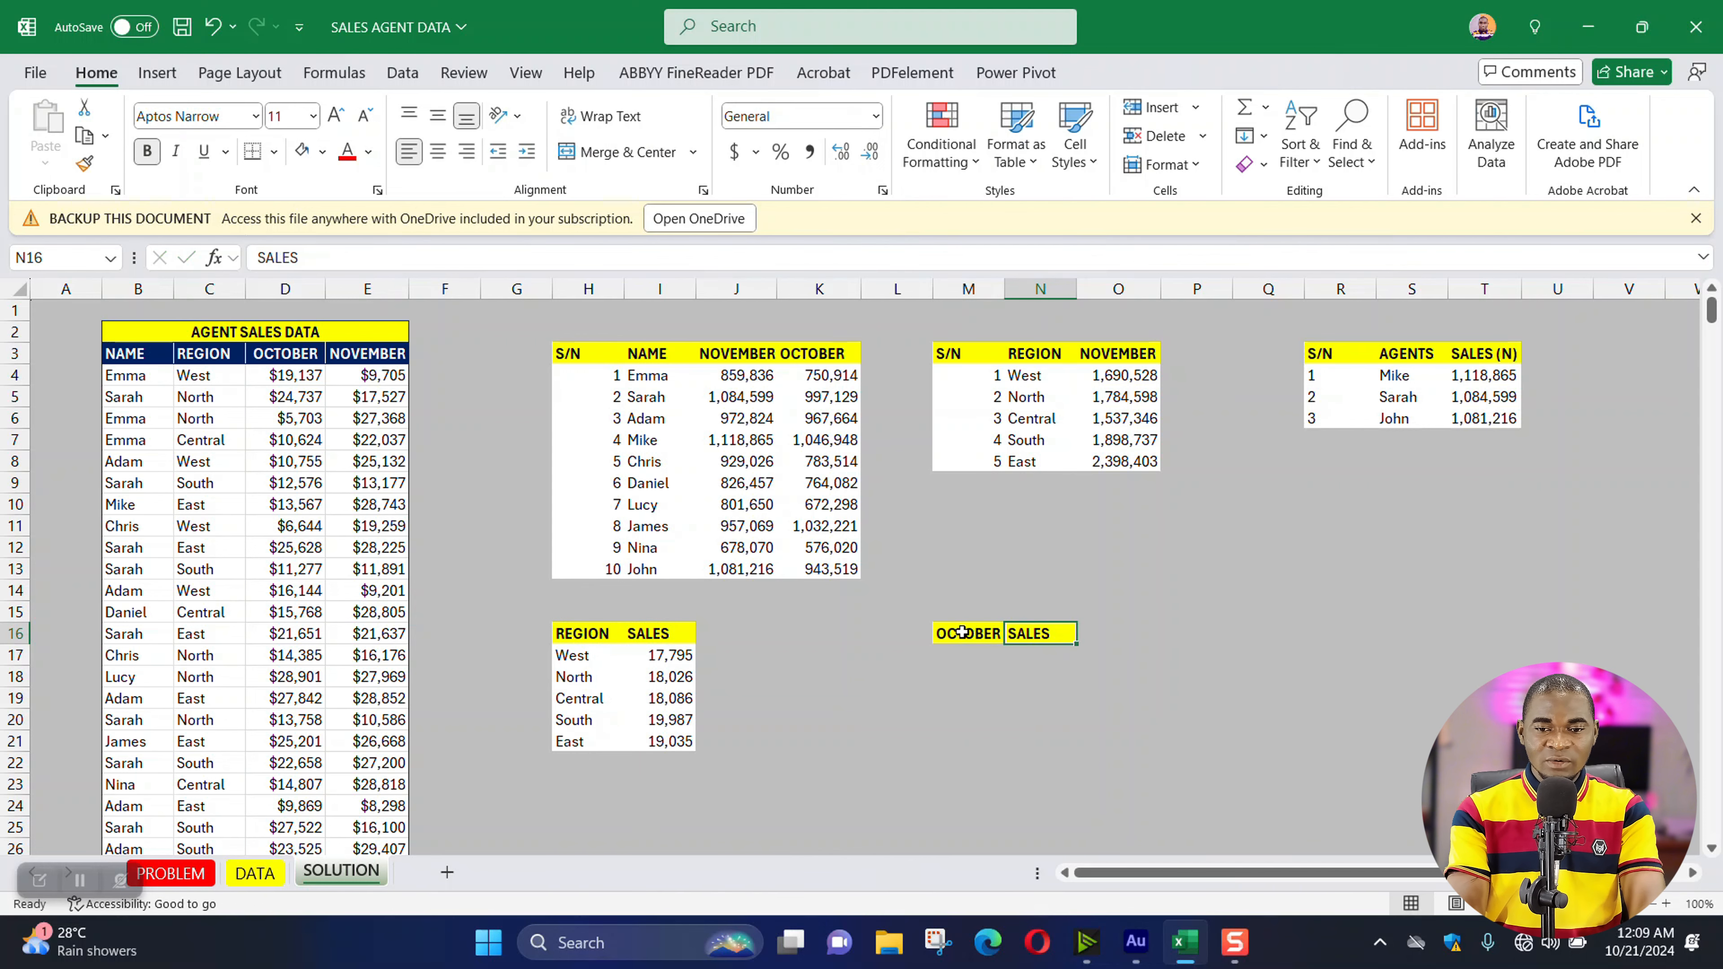
pyautogui.write('NI')
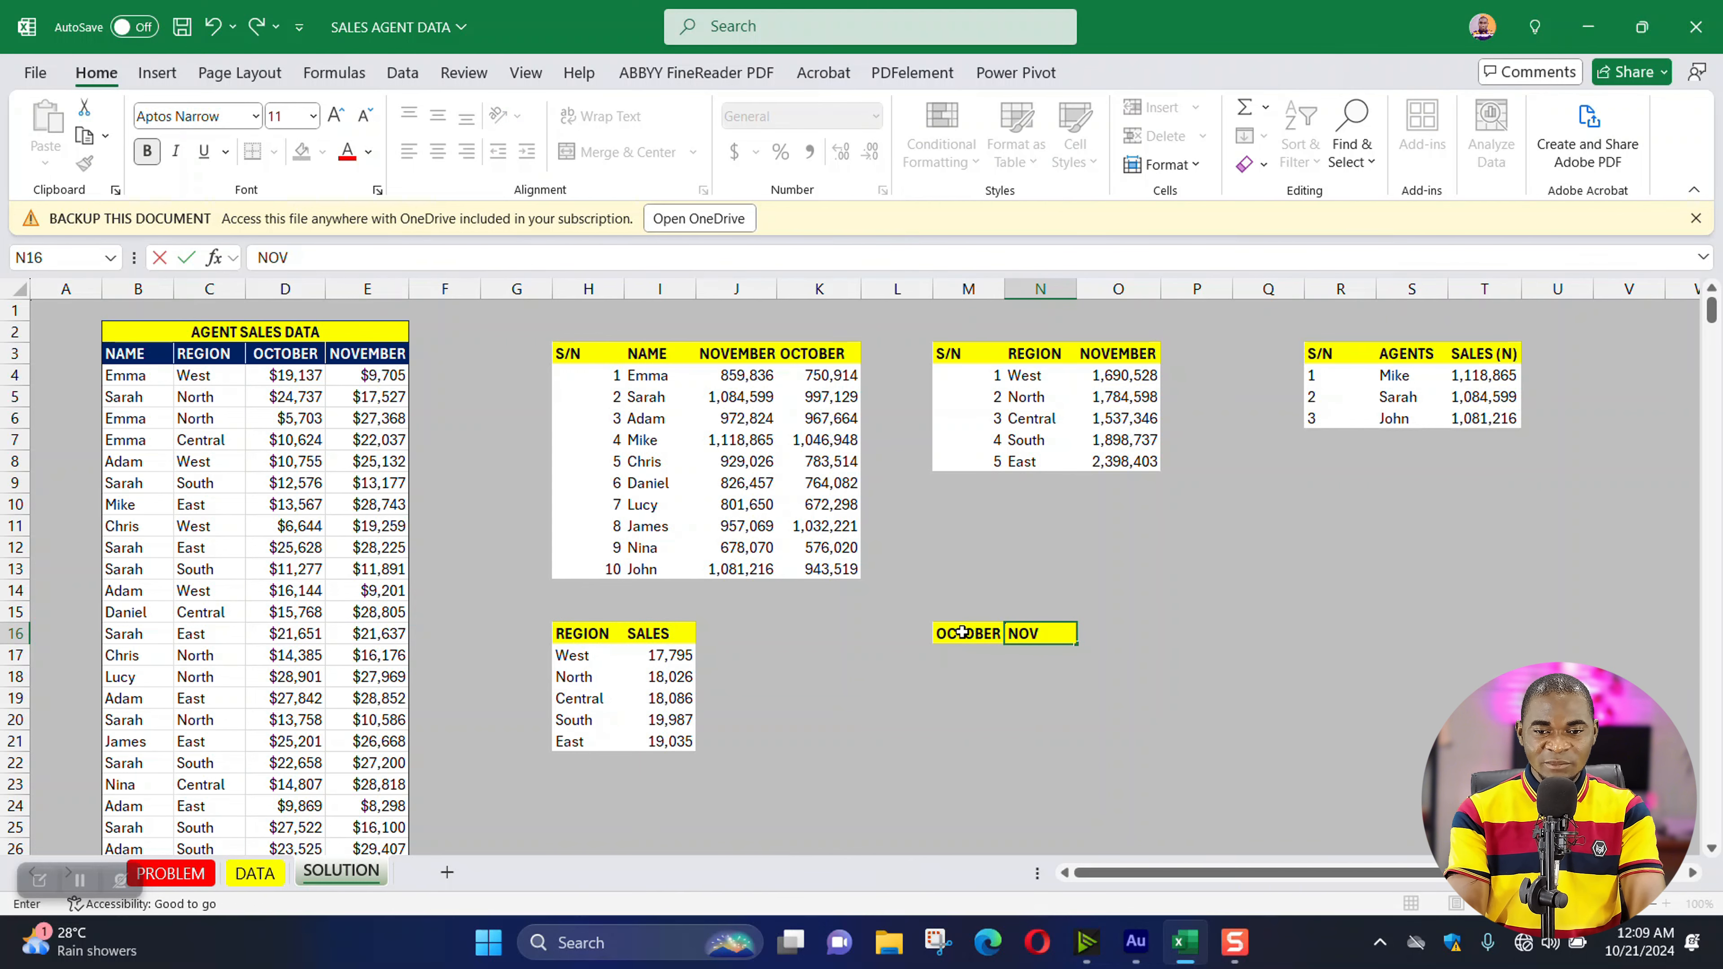
pyautogui.write('VEMBER')
pyautogui.press('Return')
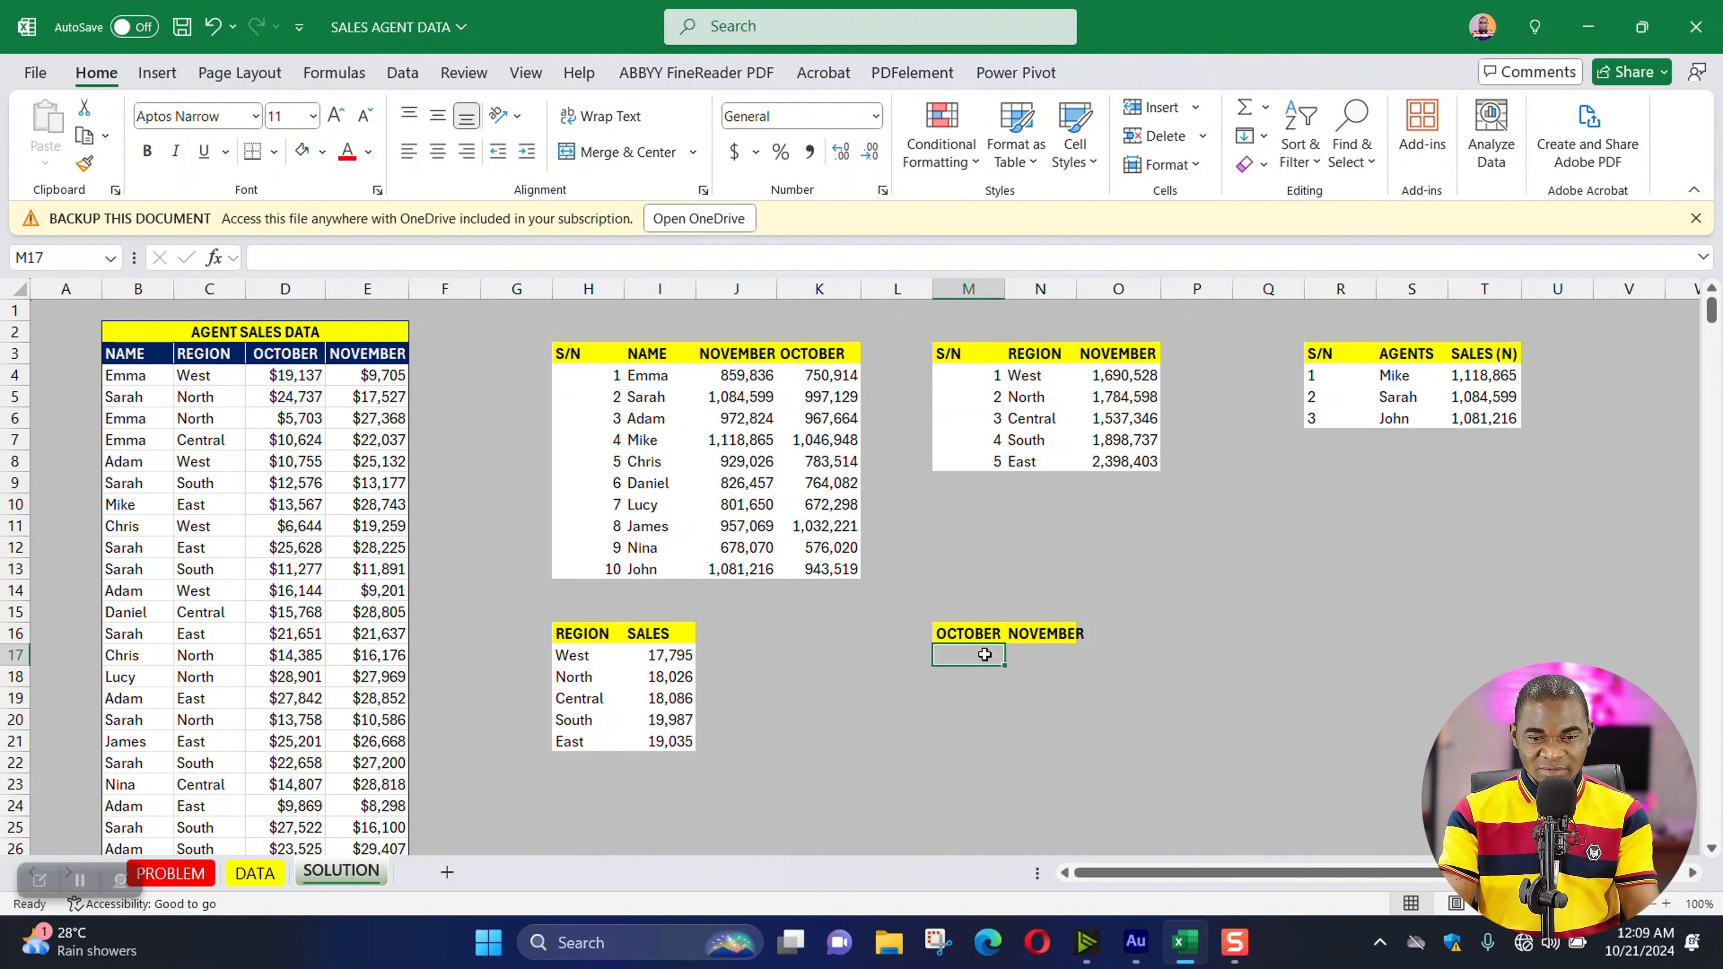
# - Total the October sales in M17 with the formula =SUM(D4:D503)
pyautogui.write('=')
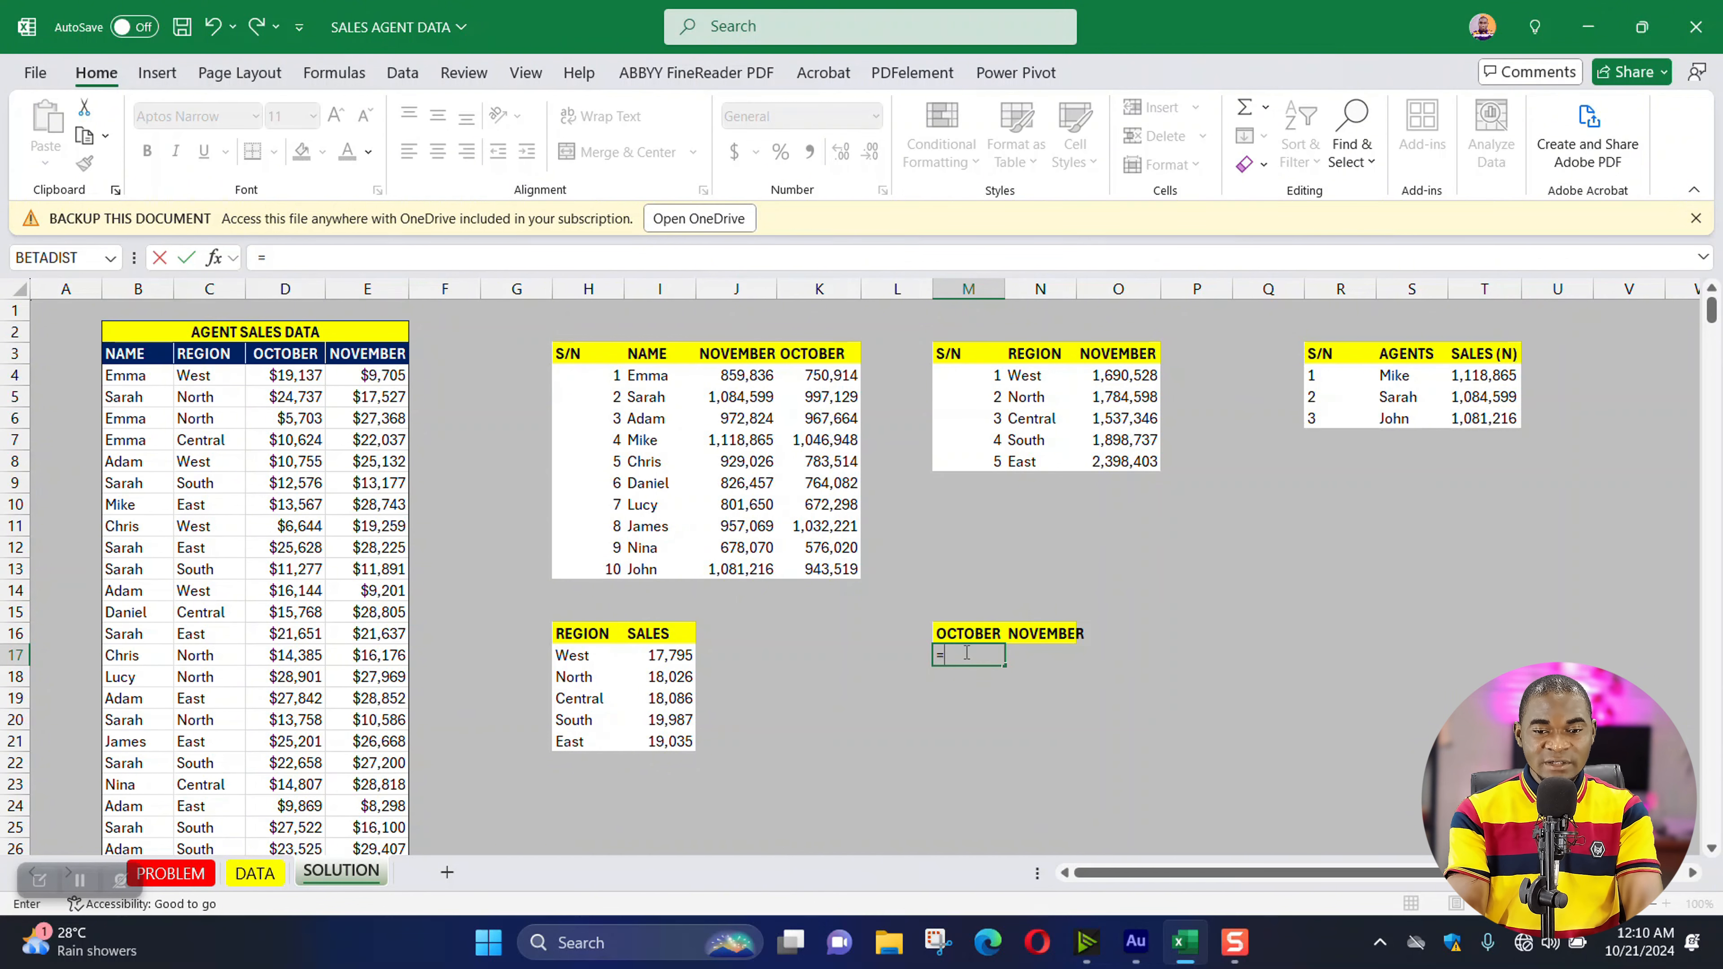
pyautogui.write('sum')
pyautogui.press('Tab')
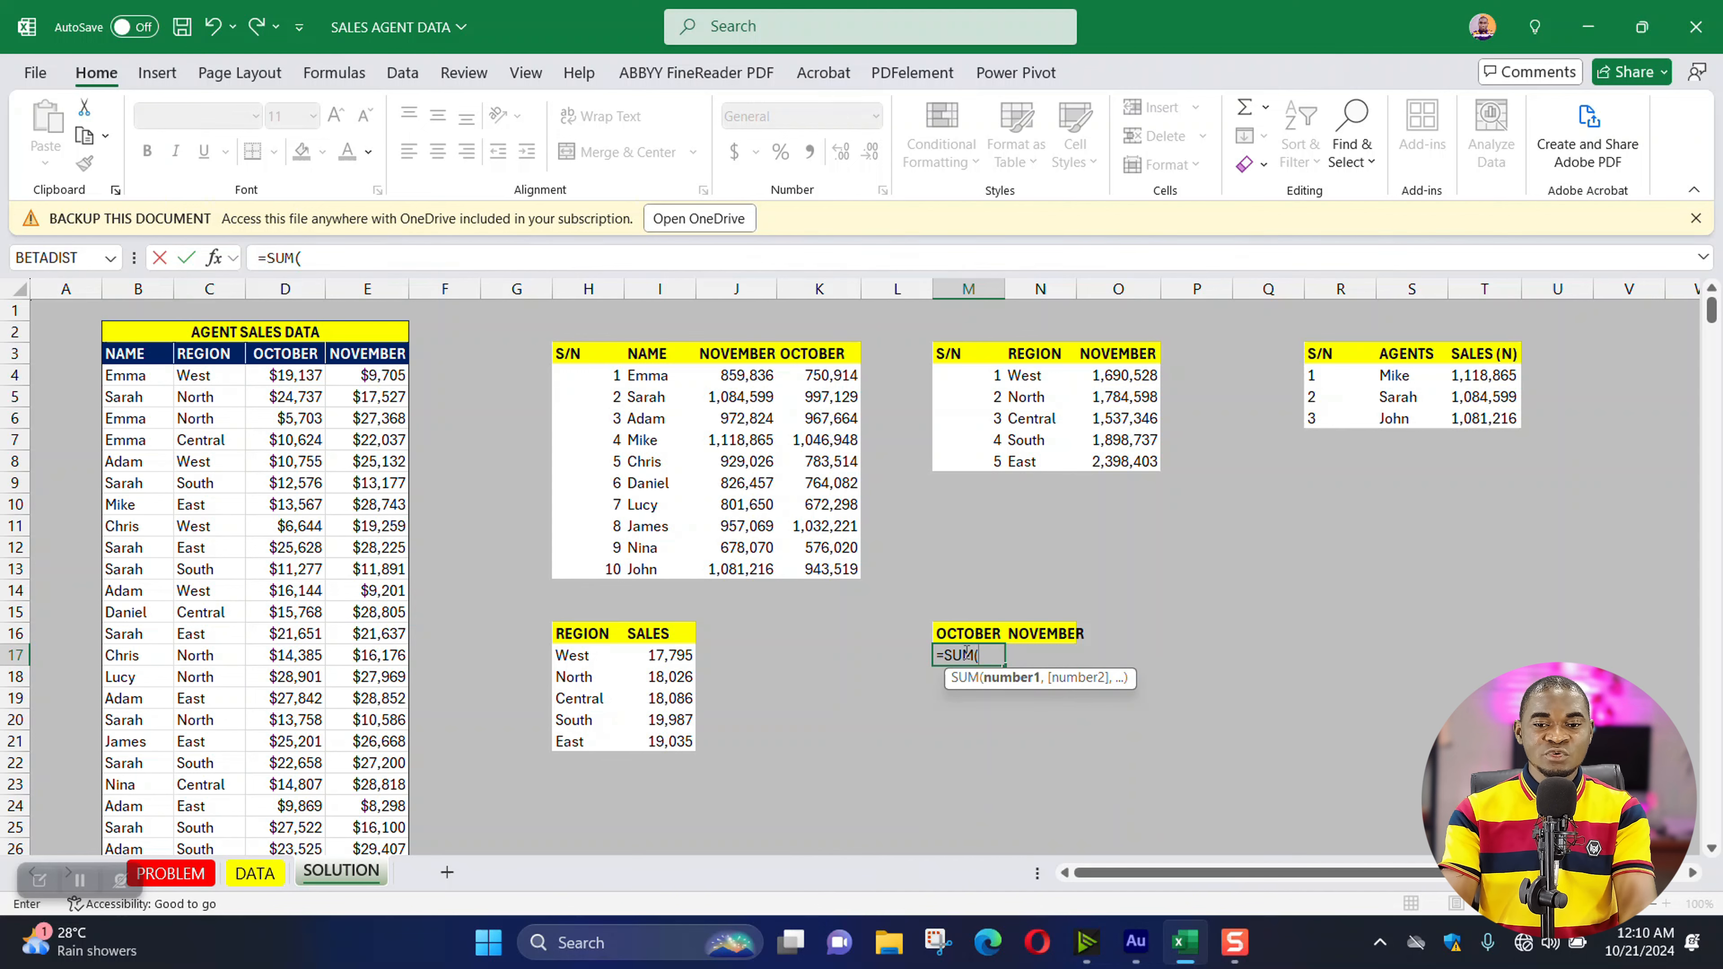
pyautogui.click(296, 380)
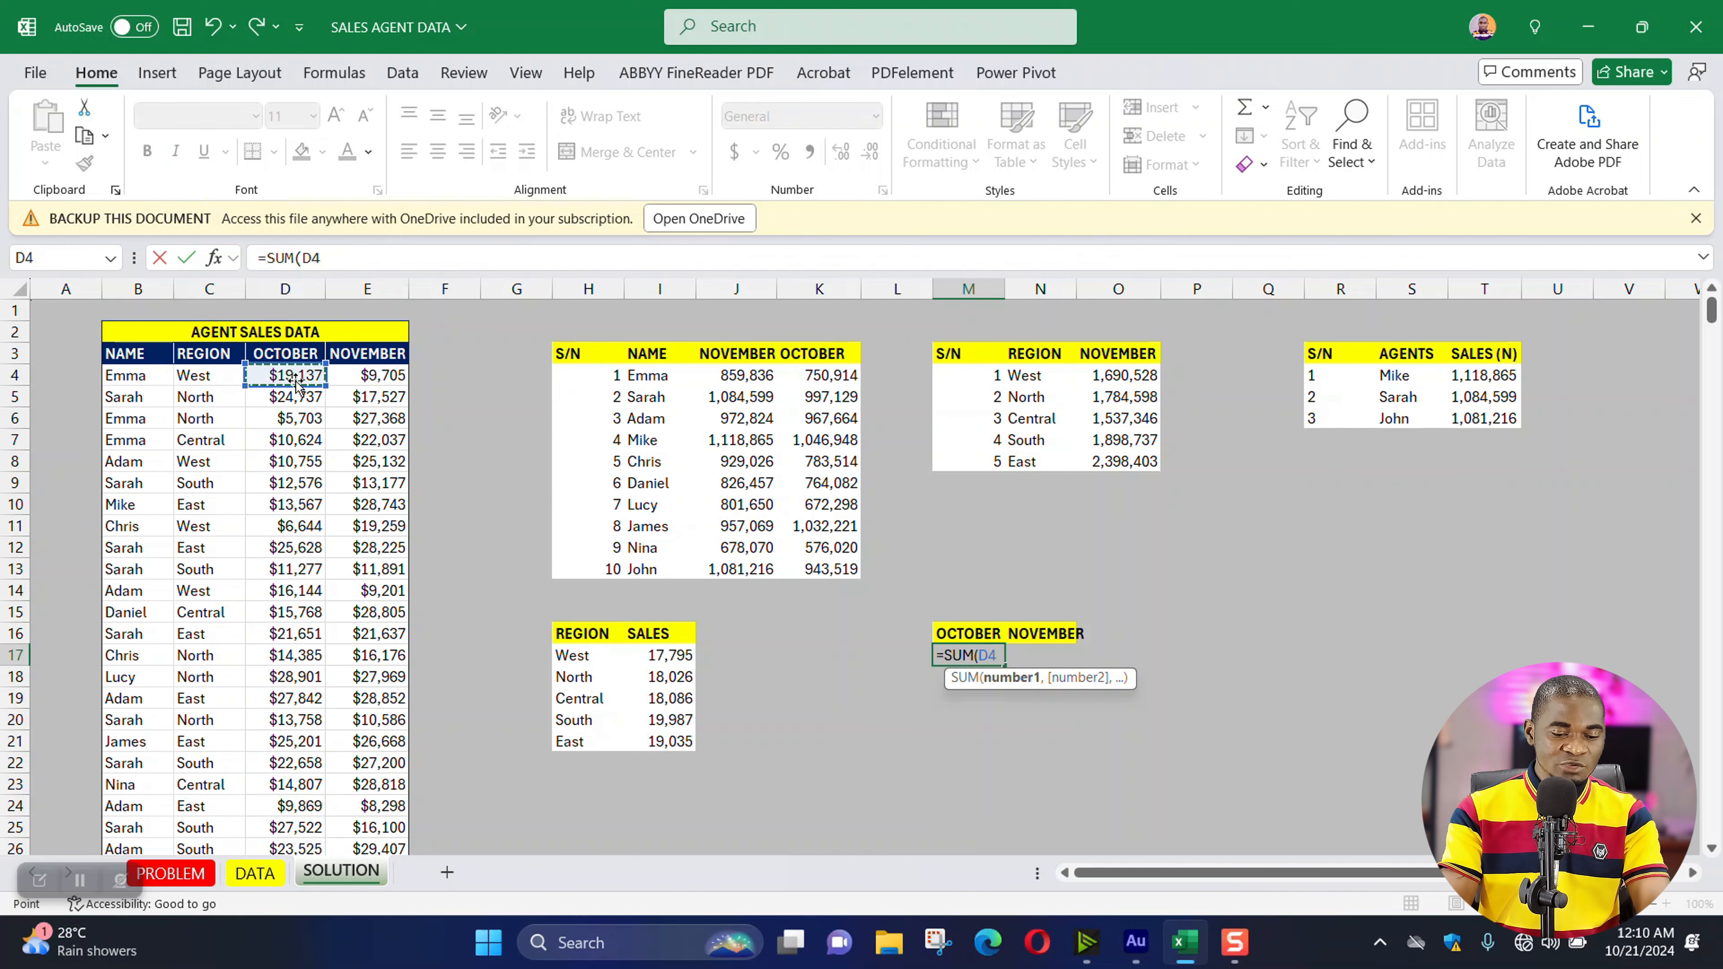
pyautogui.hotkey('ctrl', 'shift', 'Down')
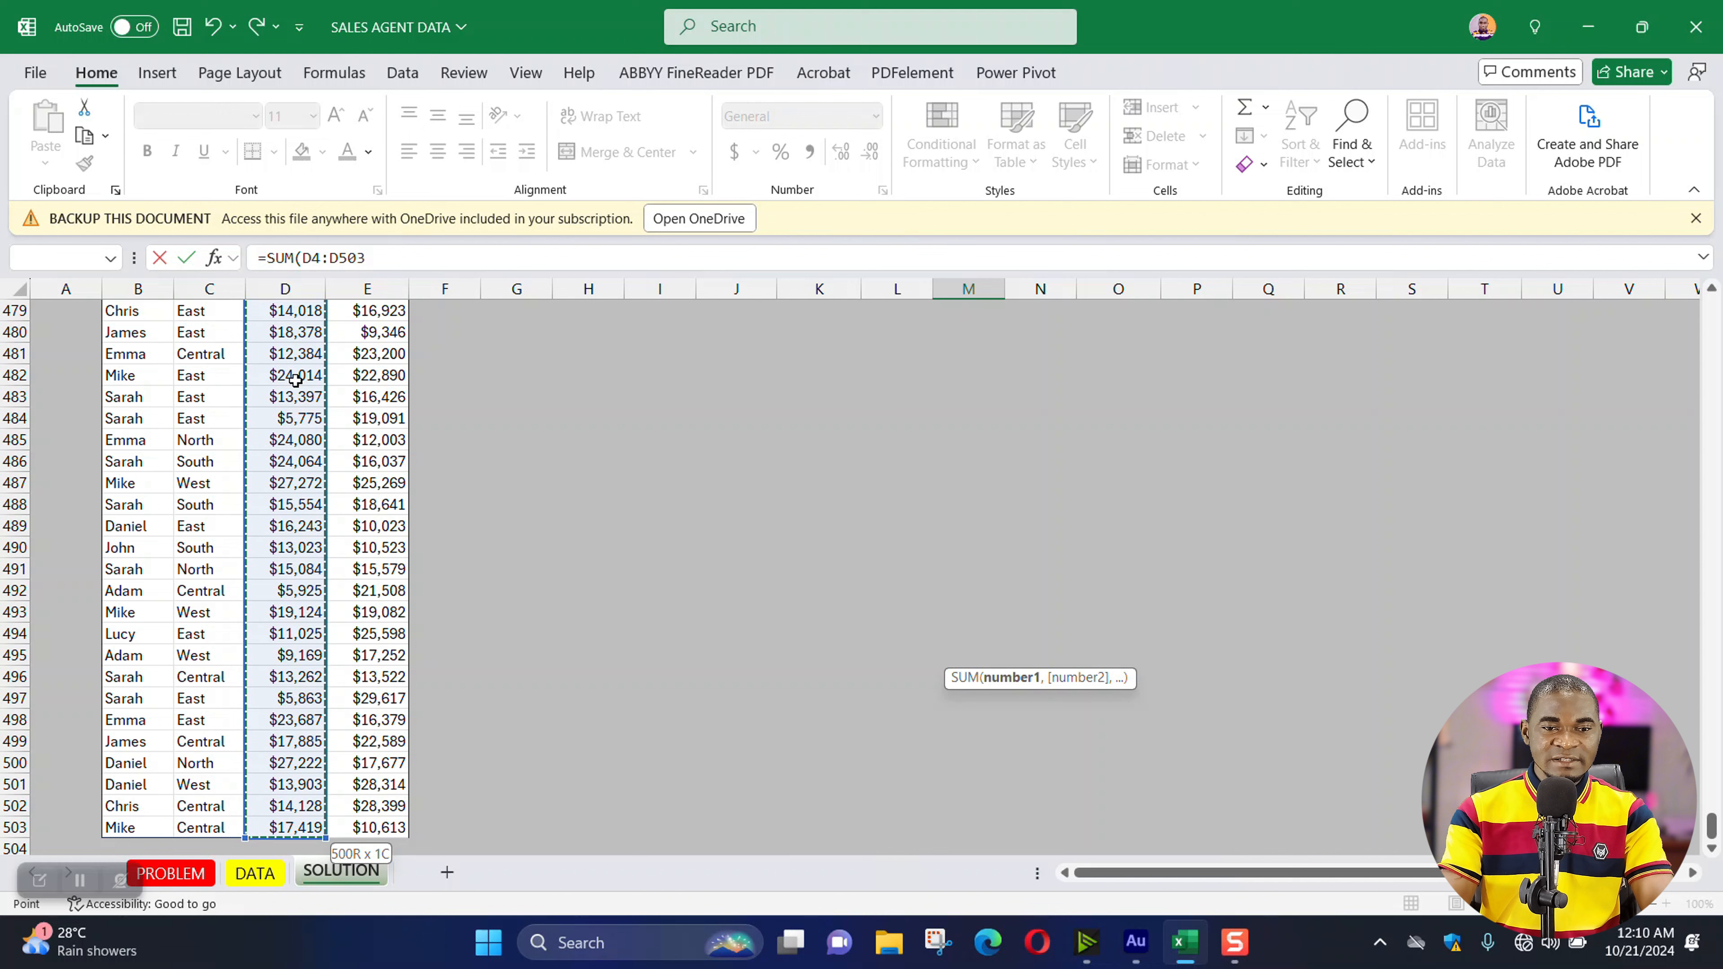
pyautogui.click(407, 256)
pyautogui.press('Return')
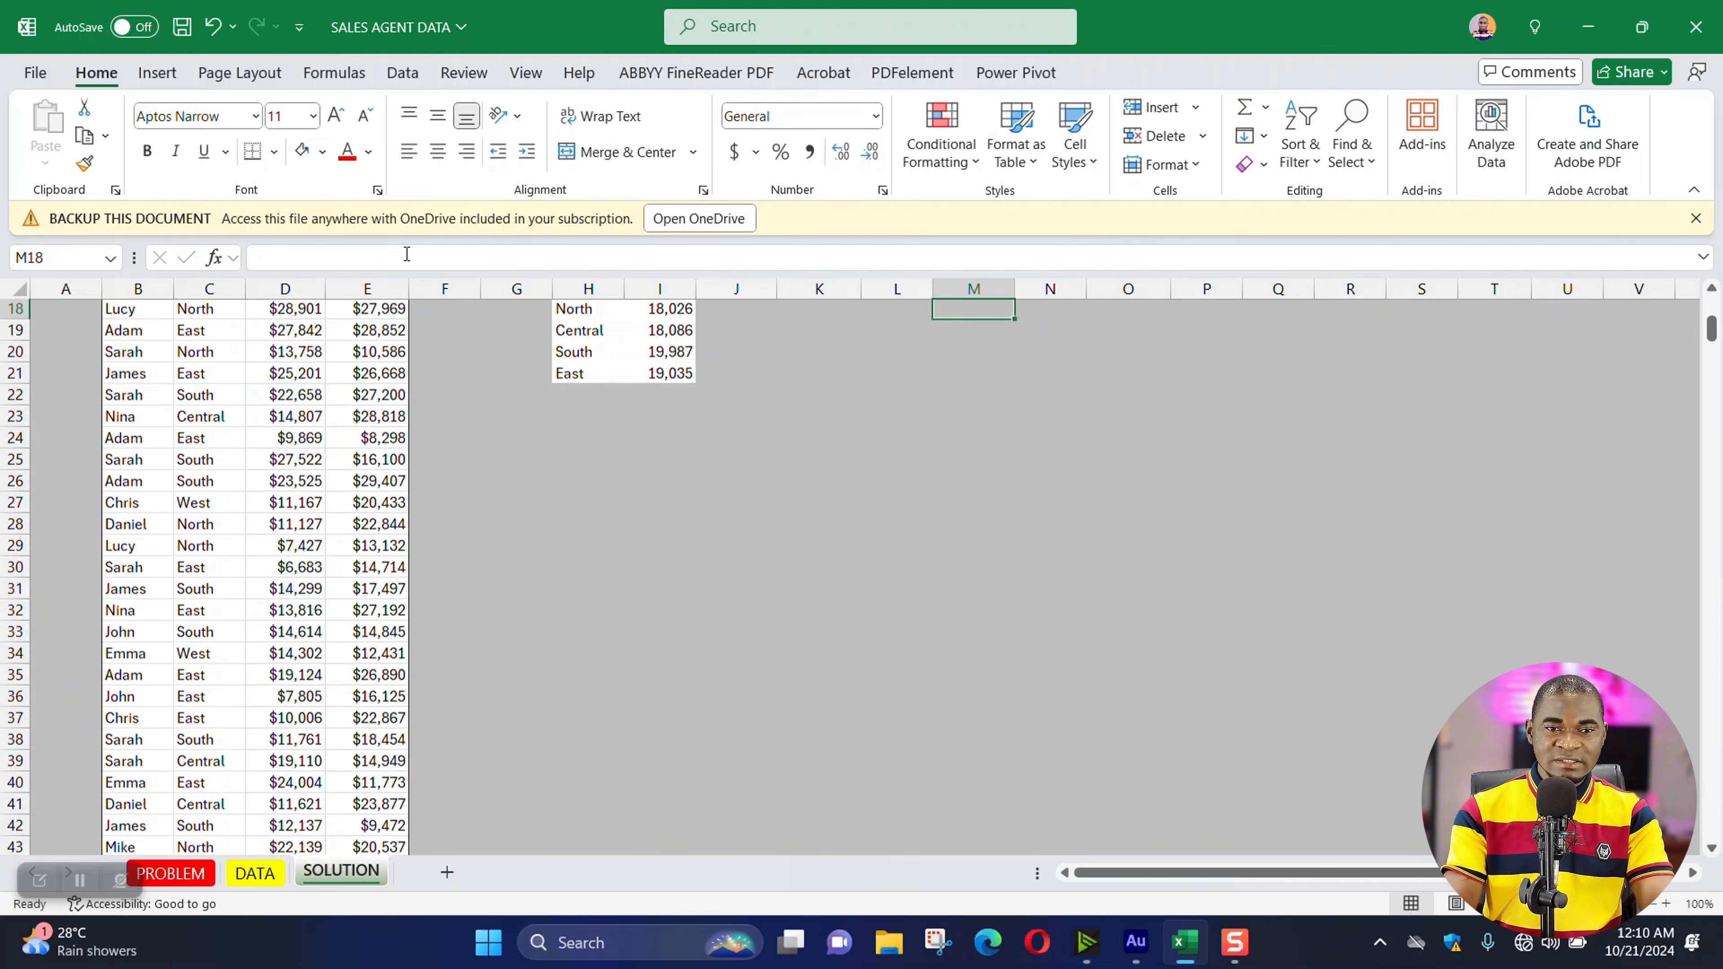
# - Fill the October total formula across to N17 and autofit the width of column N
pyautogui.click(1042, 611)
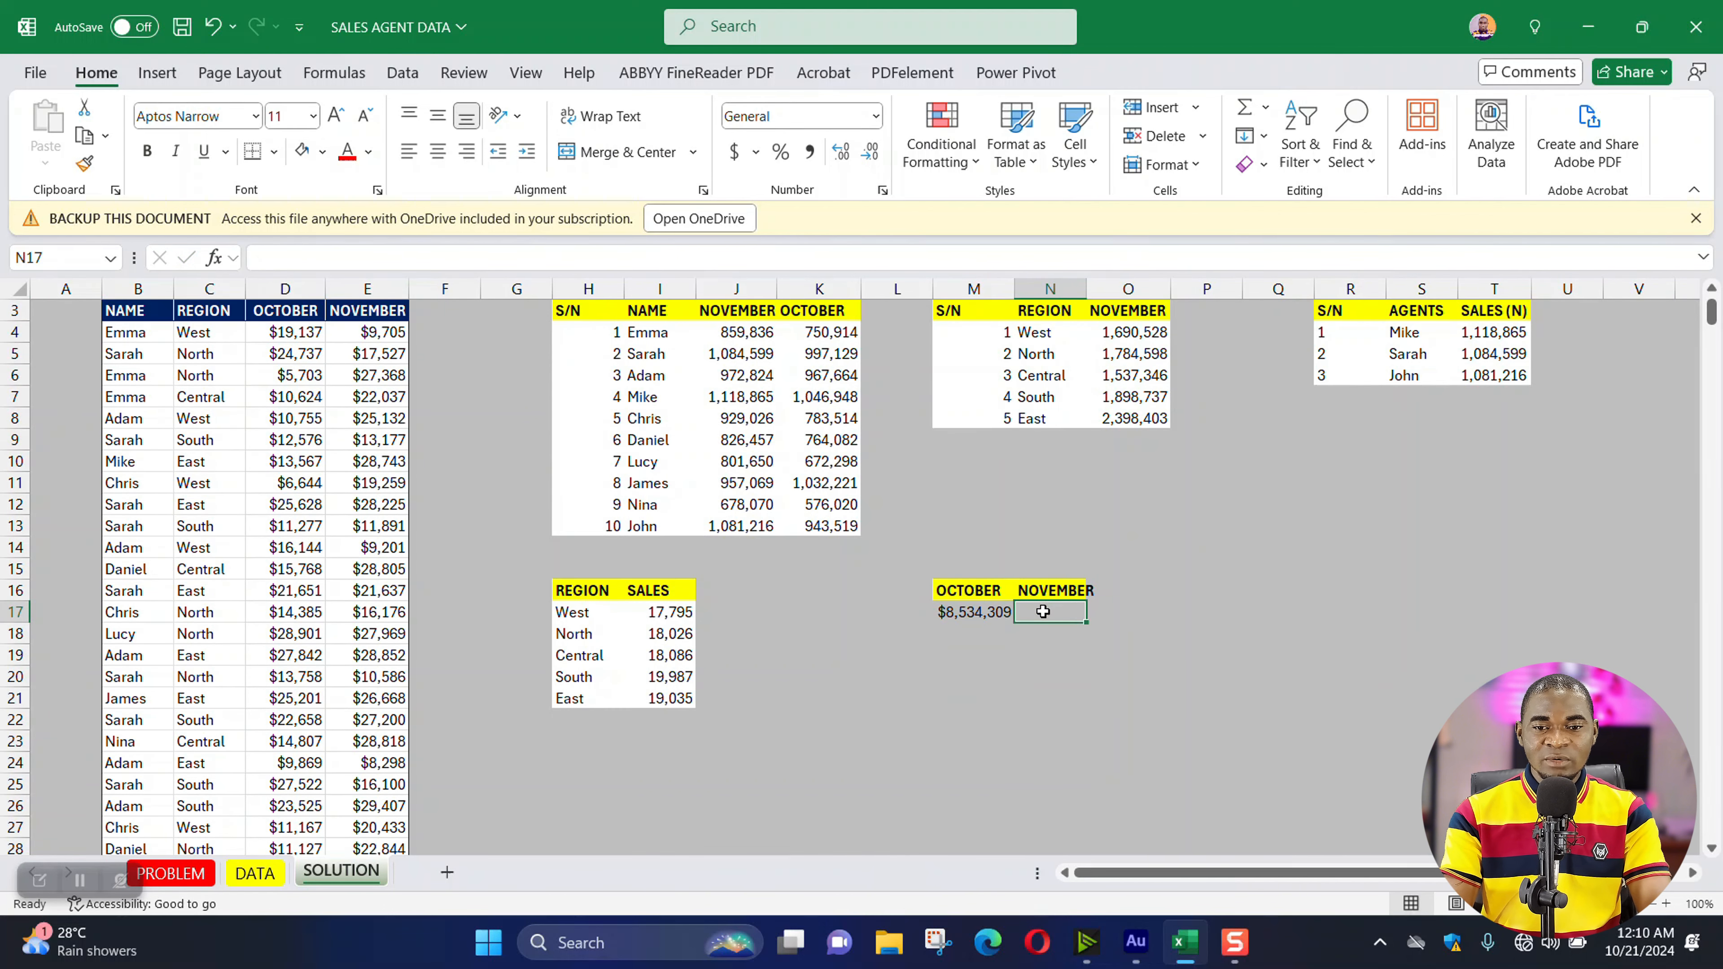
pyautogui.click(993, 613)
pyautogui.moveTo(1014, 623); pyautogui.dragTo(1080, 622)
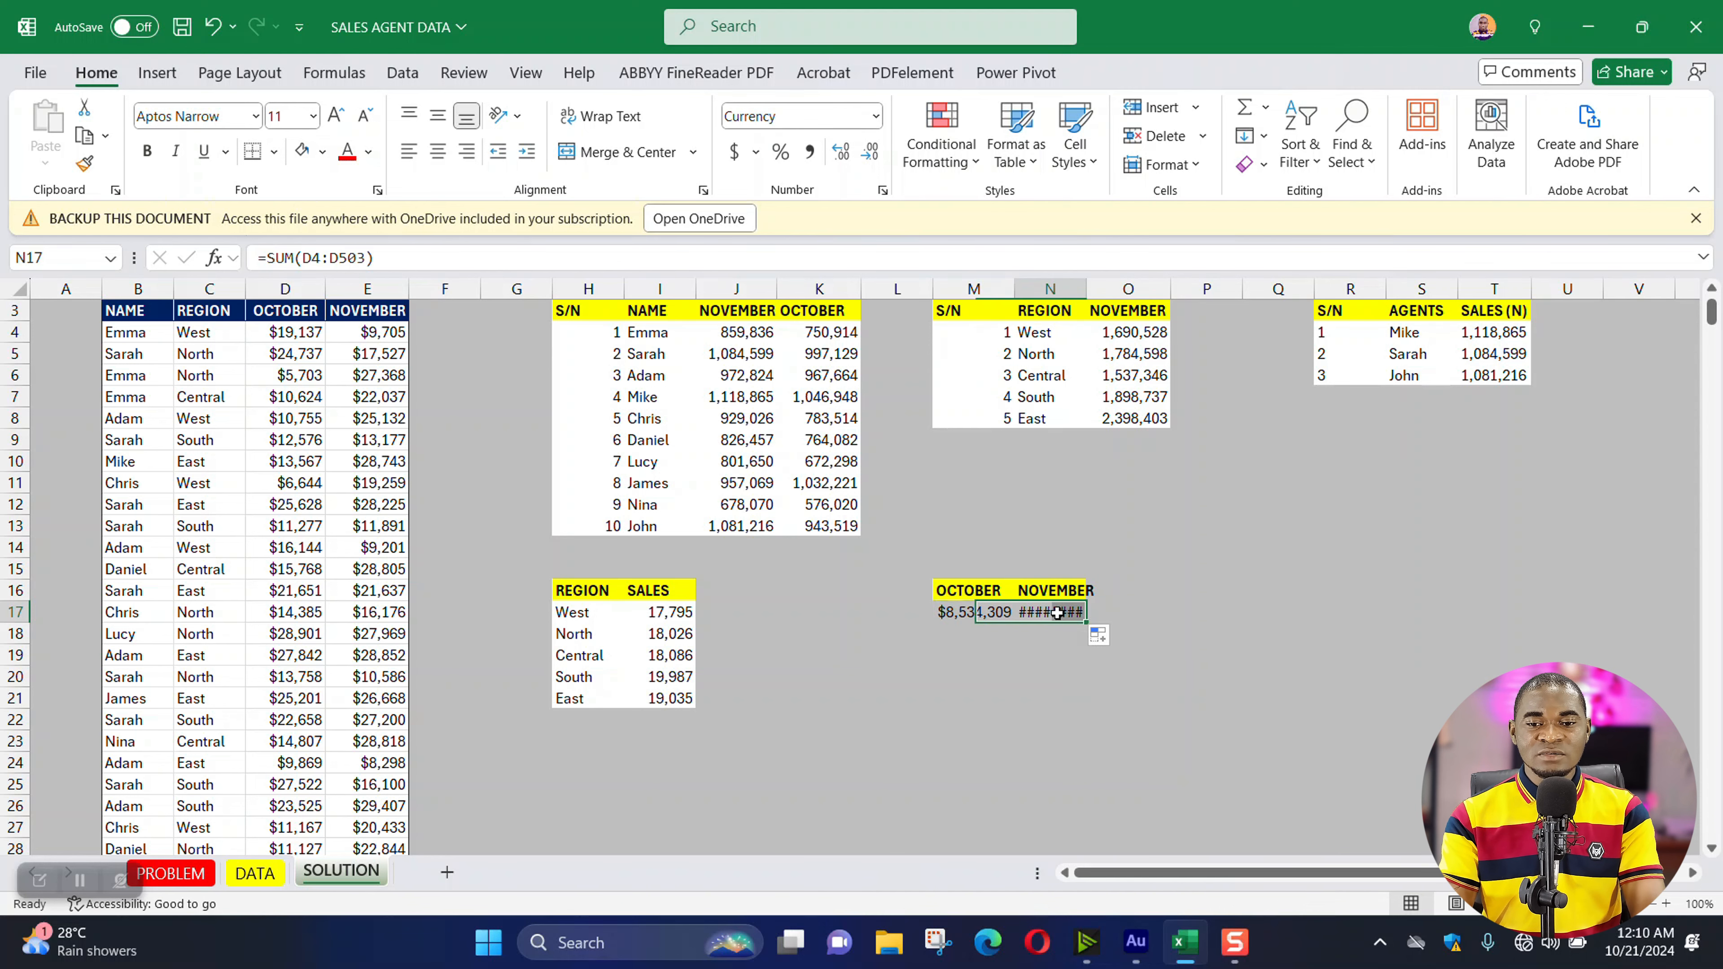
pyautogui.doubleClick(1087, 288)
# - Check the summed ranges in the November and October total formulas in N17 and M17
pyautogui.doubleClick(1062, 614)
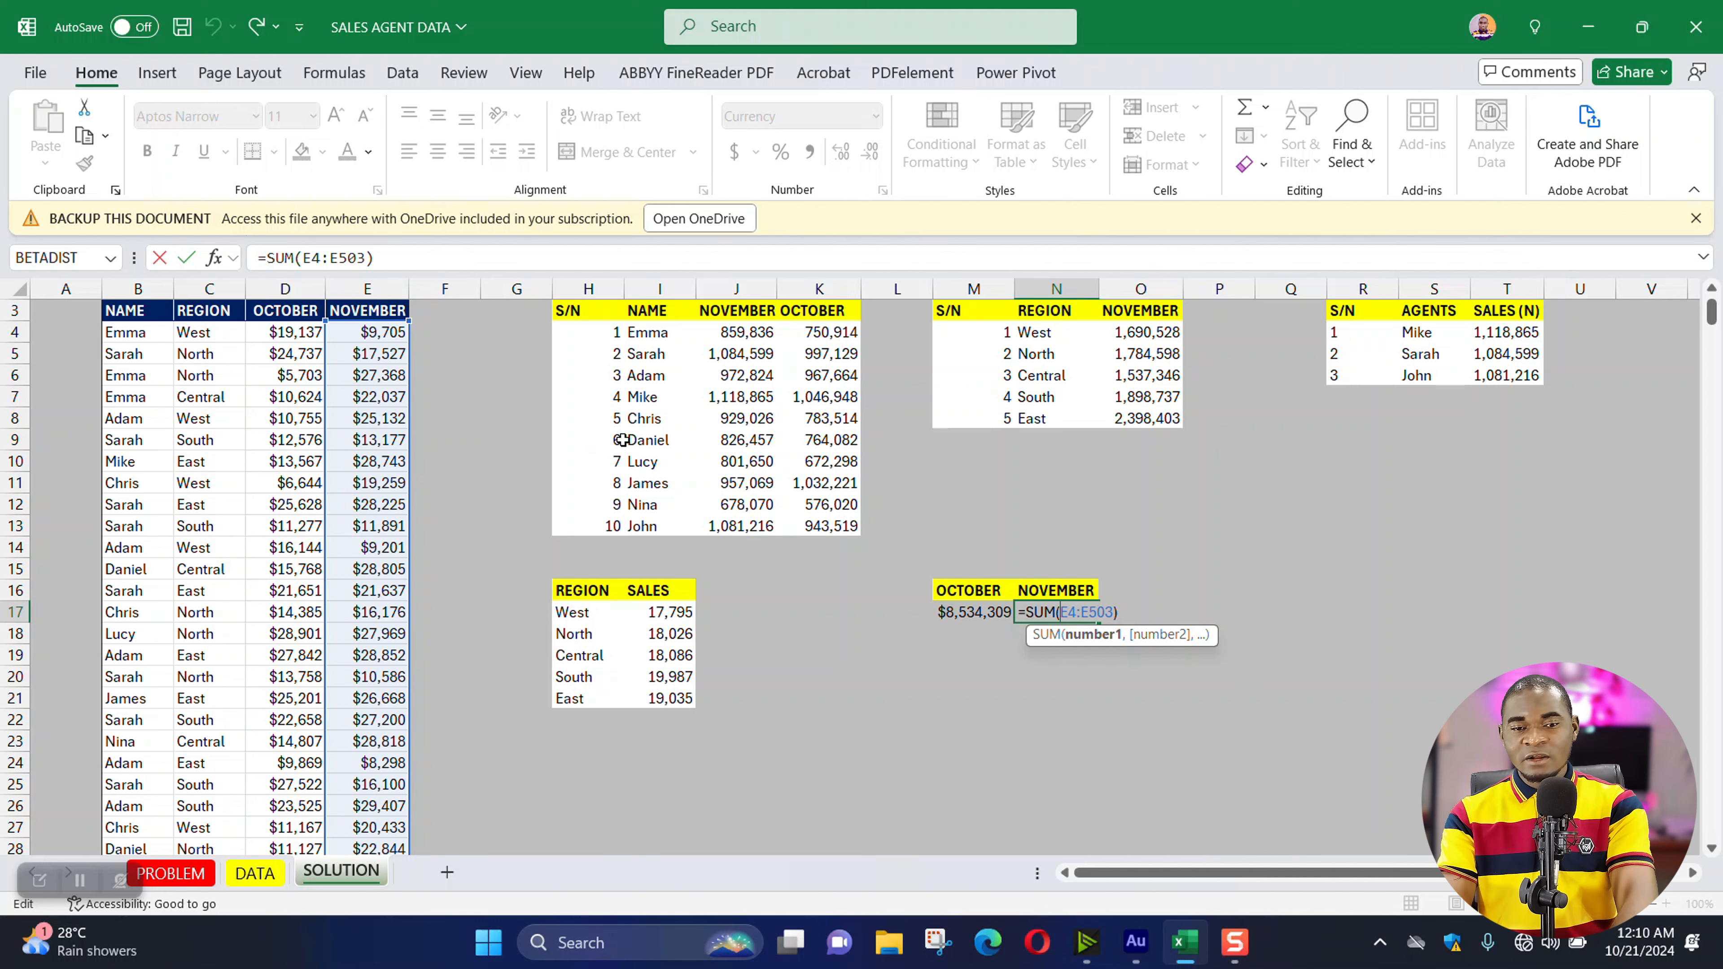
pyautogui.press('Return')
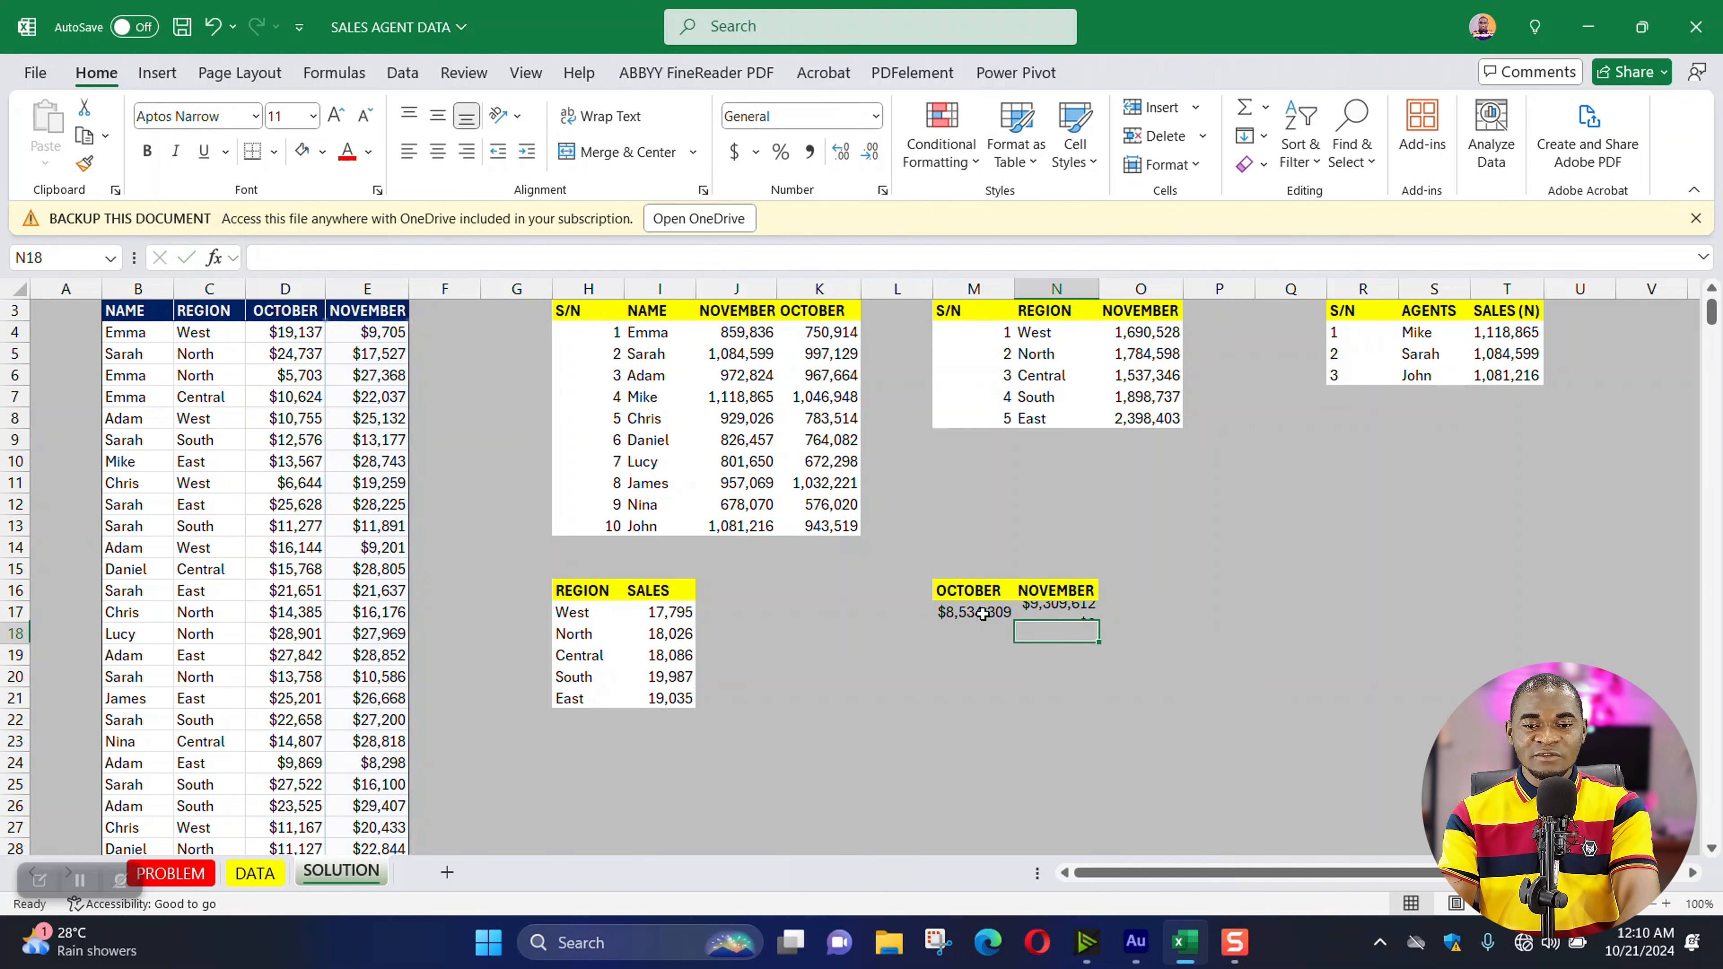
pyautogui.doubleClick(956, 610)
pyautogui.press('Return')
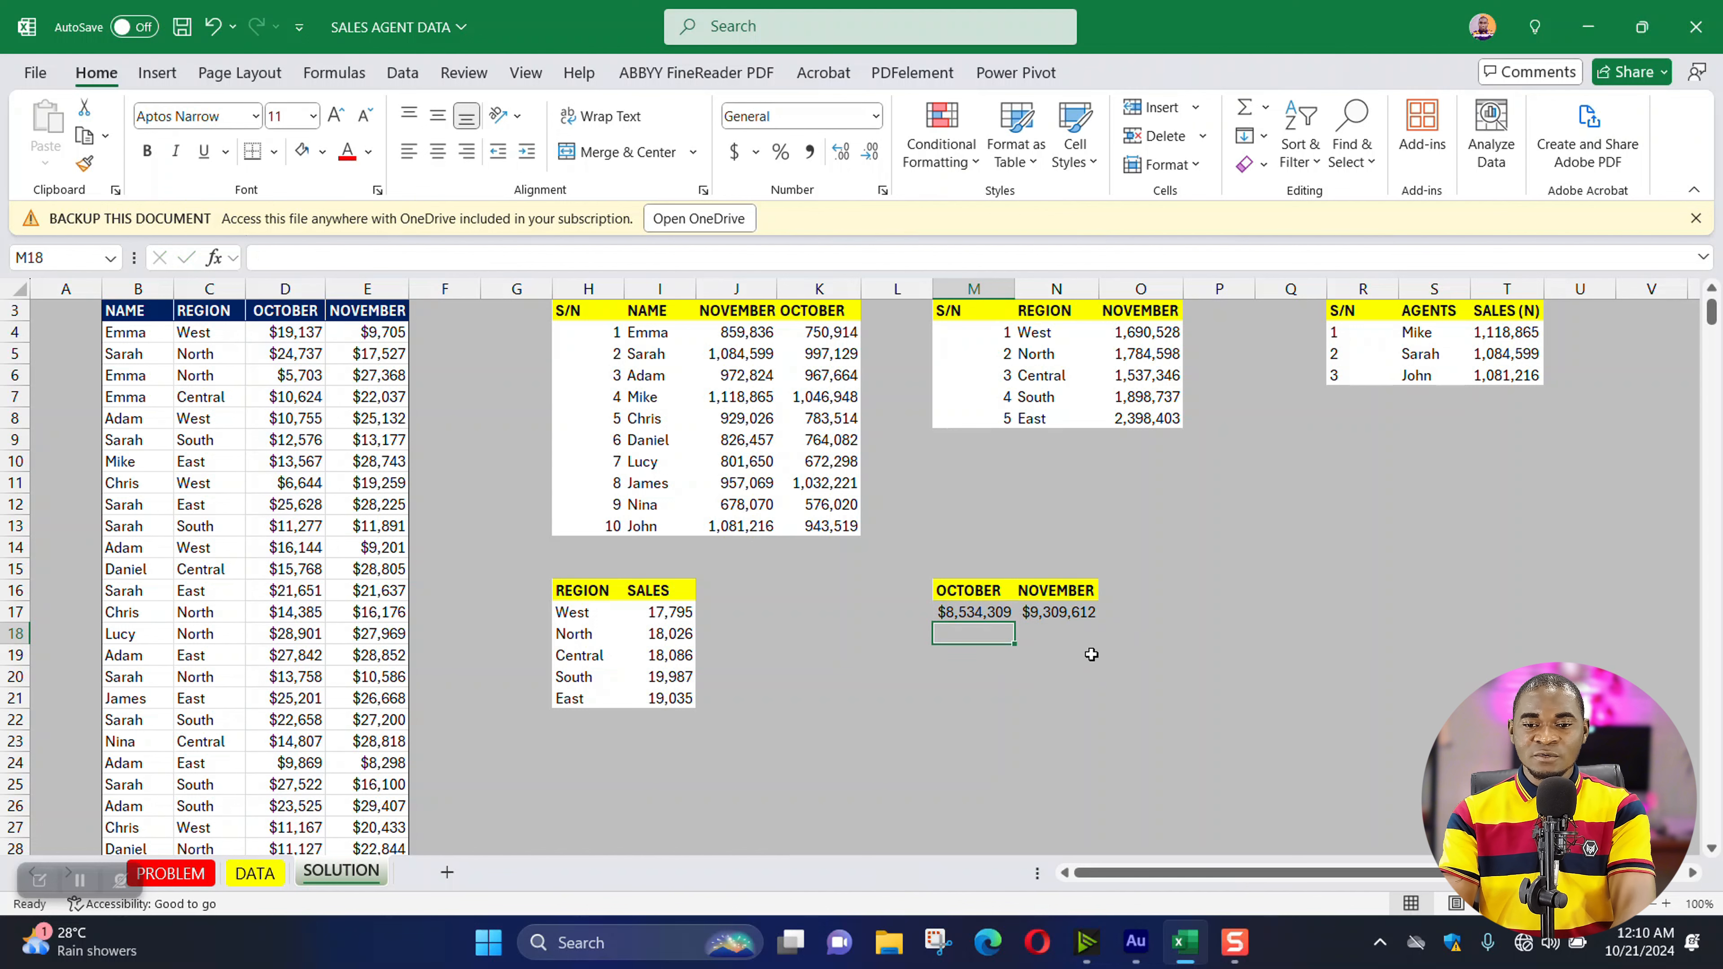
# - Enter the label PER CHANGE in M19 and shorten it to PER CH
pyautogui.click(1214, 584)
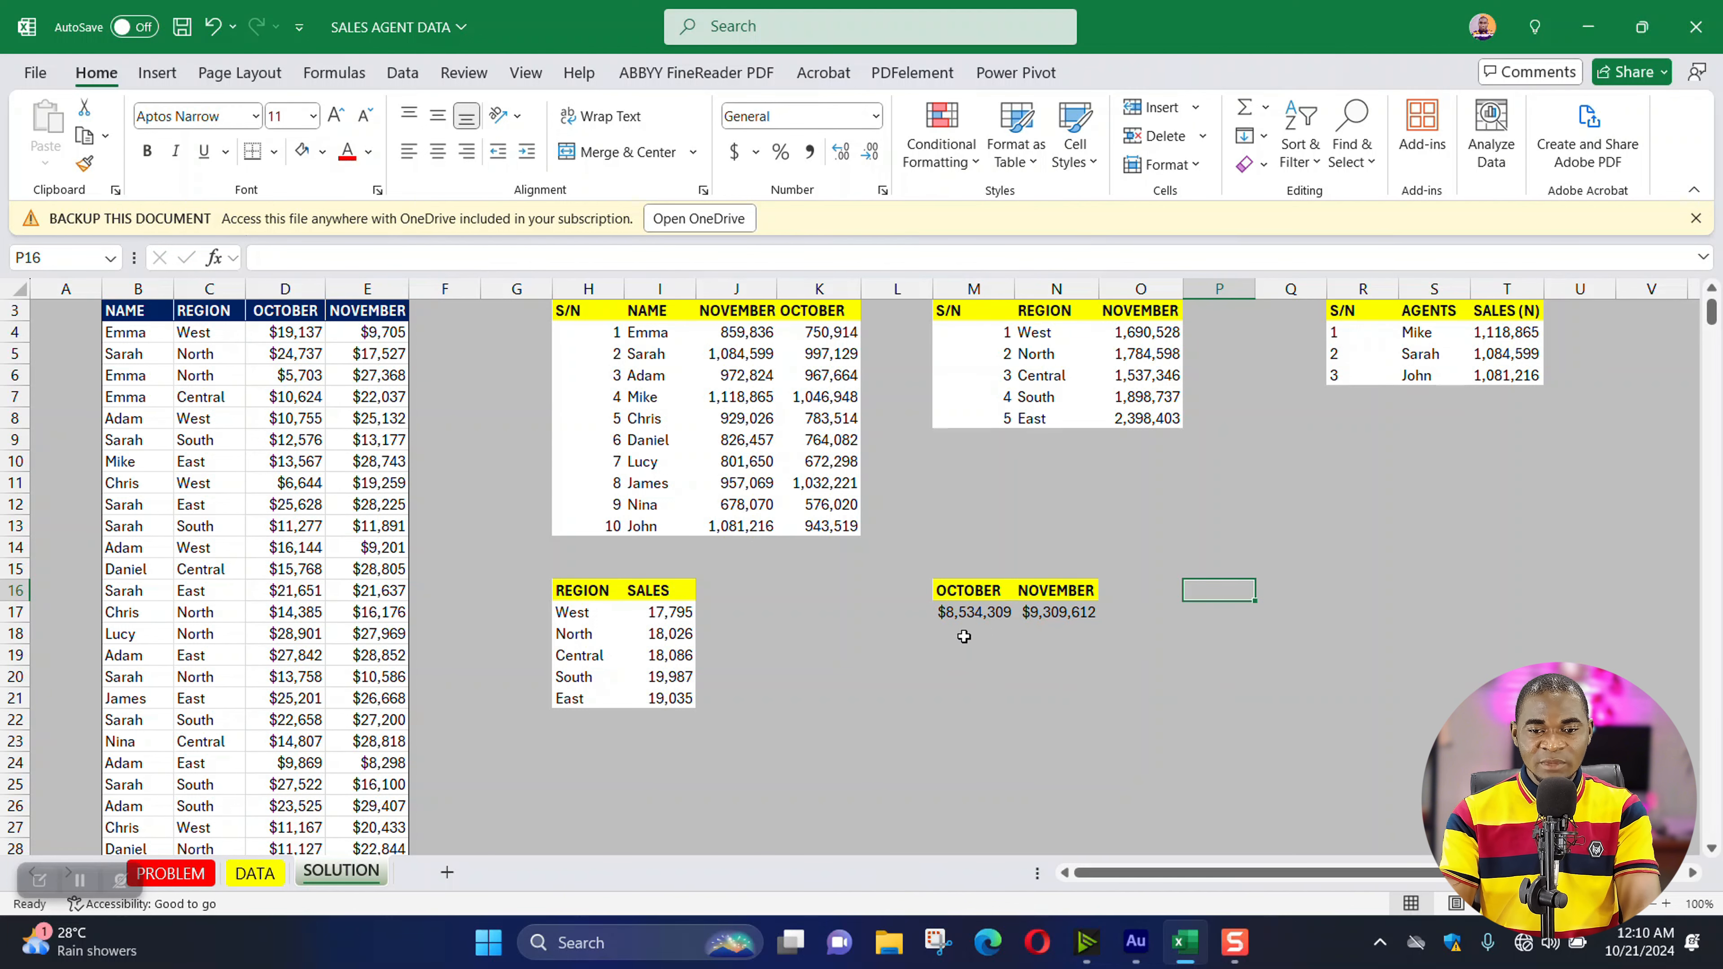
pyautogui.click(965, 650)
pyautogui.write('PE')
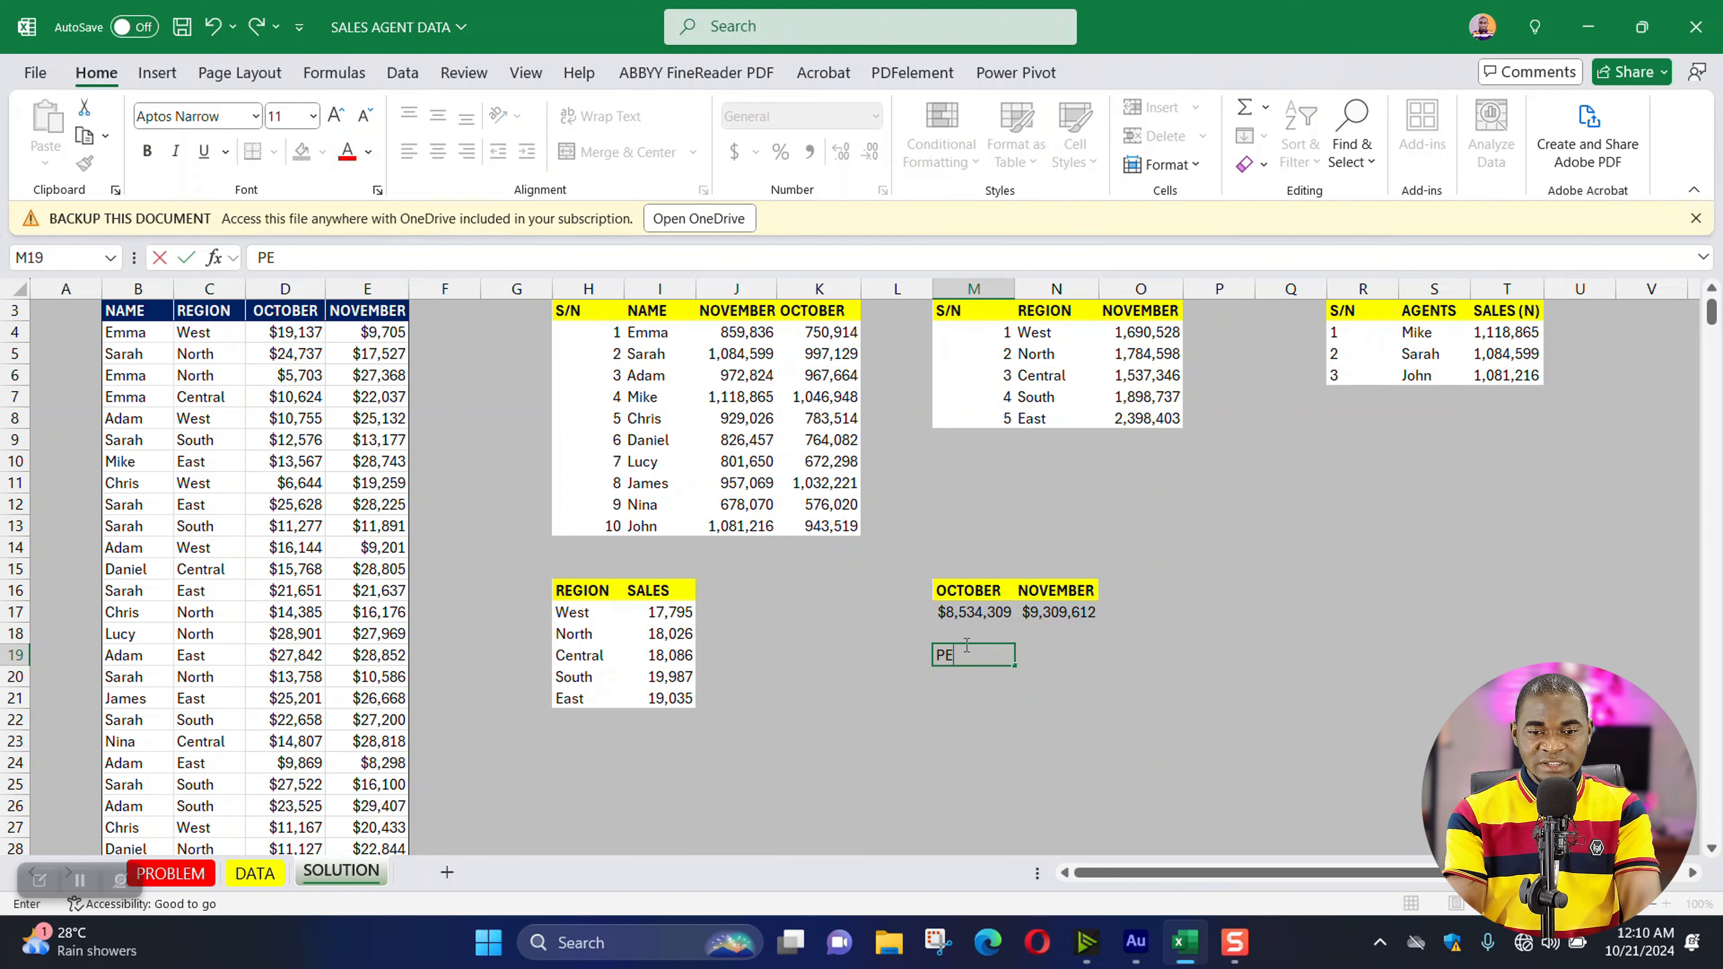
pyautogui.write('R CHANGE')
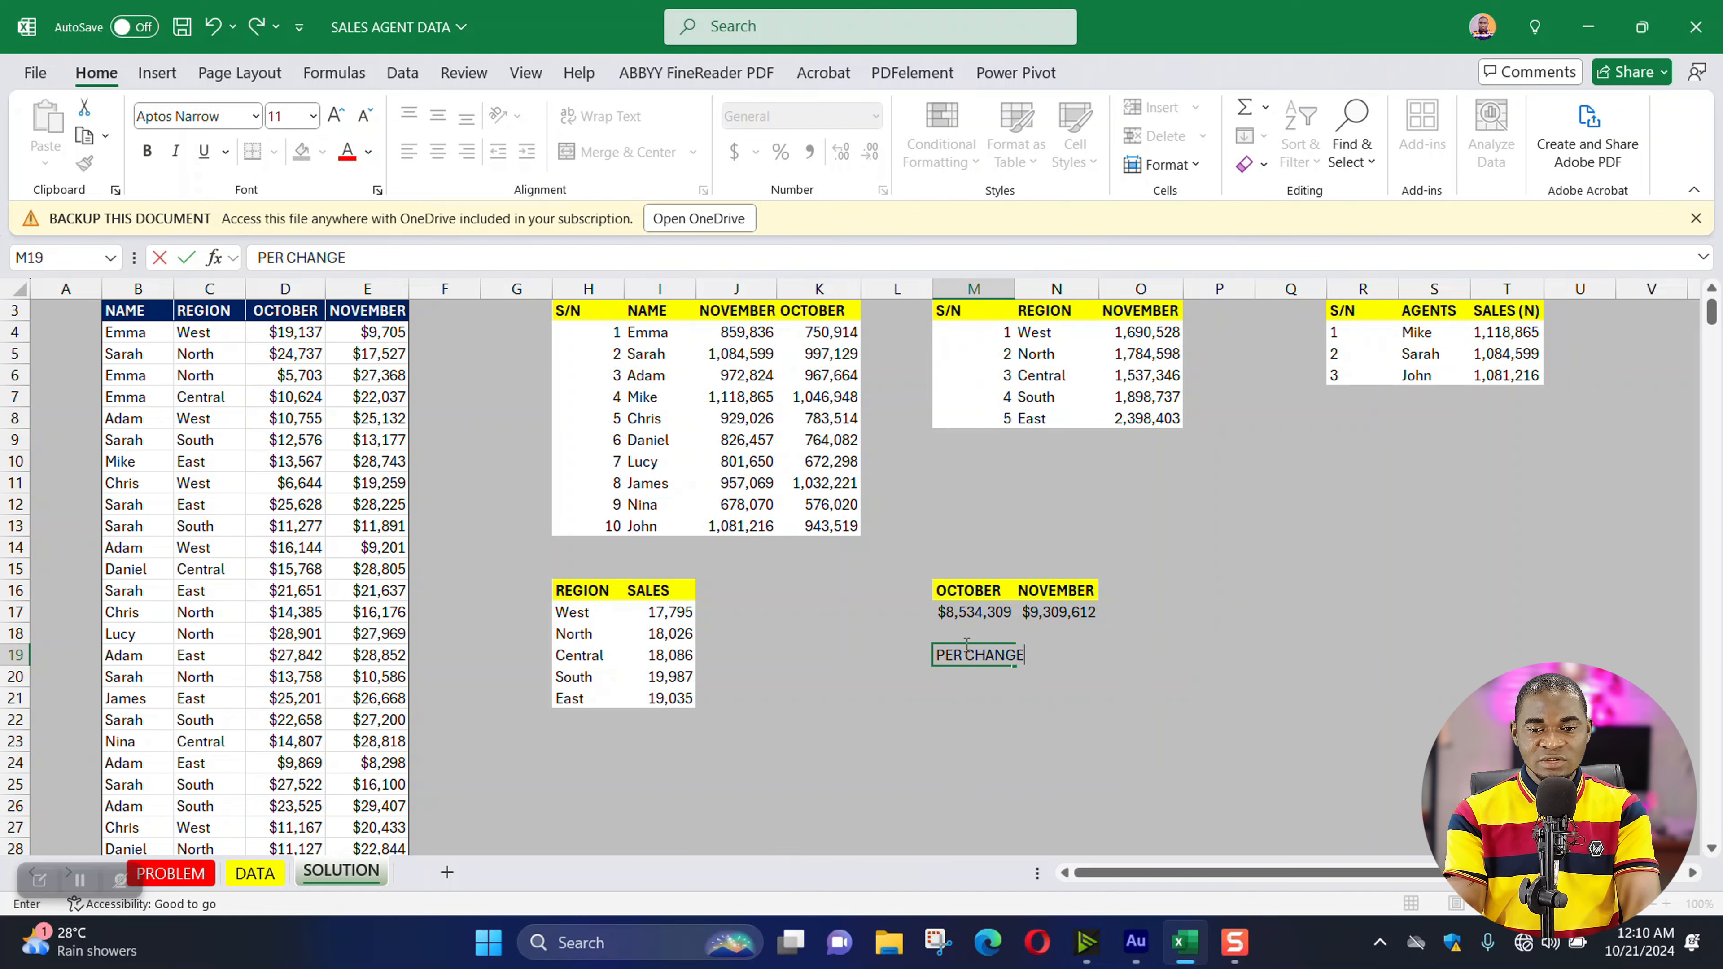
pyautogui.press('Return')
pyautogui.doubleClick(990, 656)
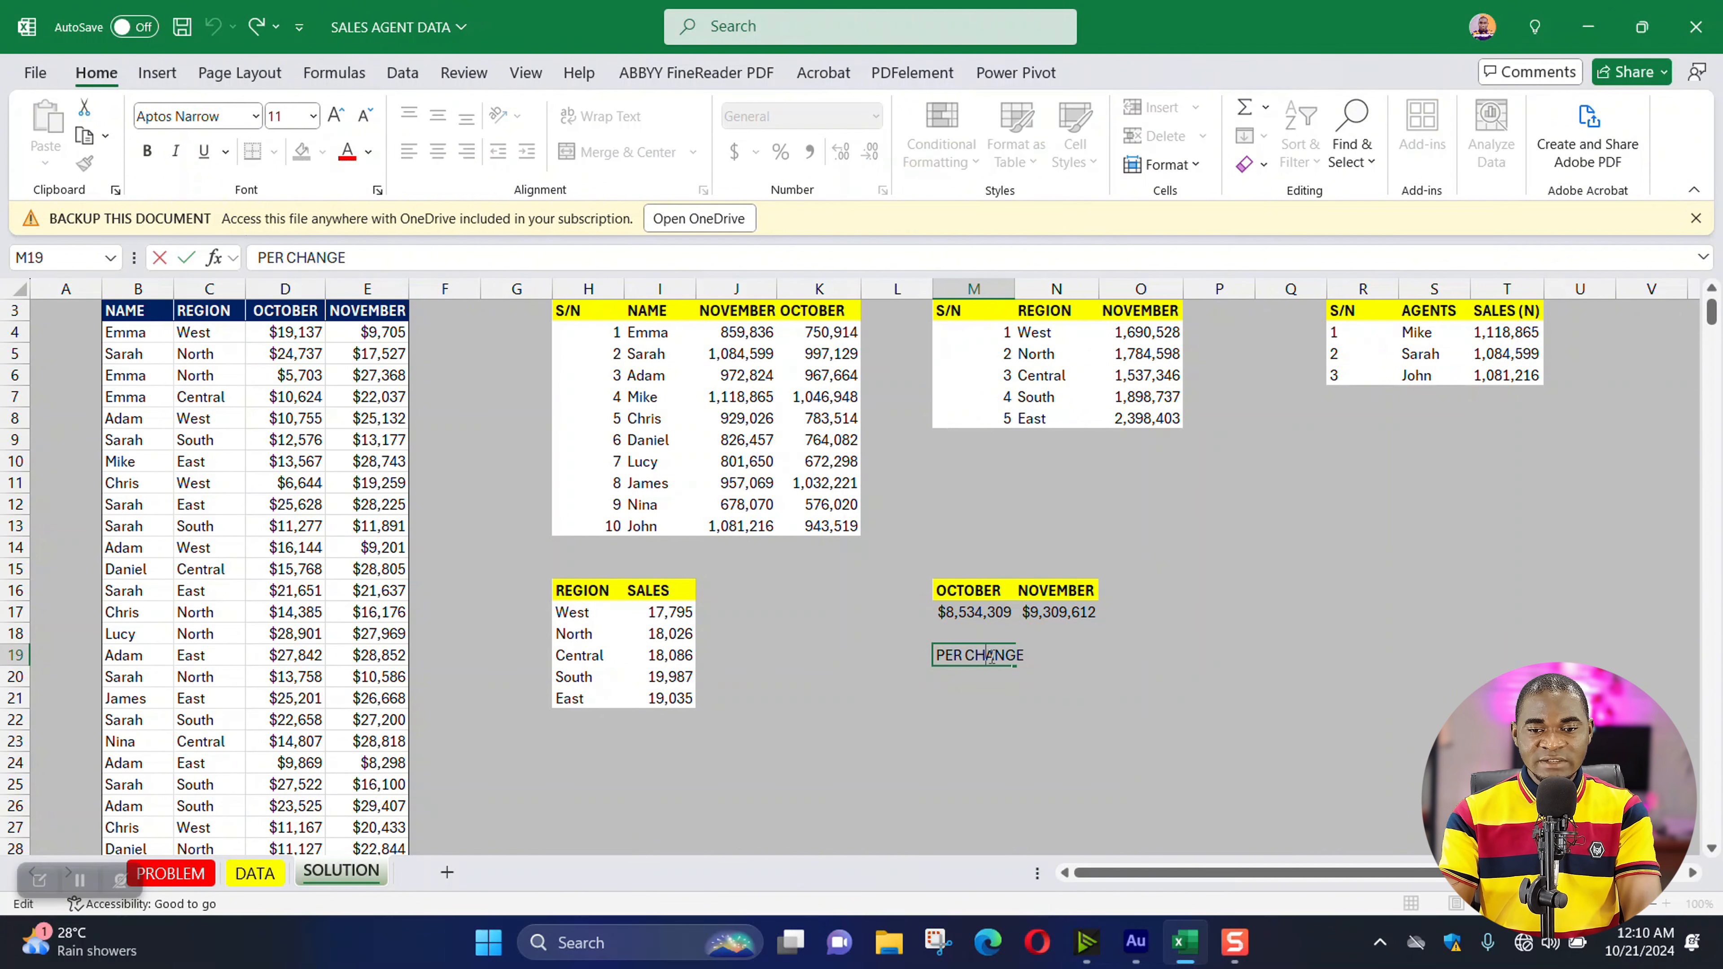
pyautogui.press('BackSpace')
pyautogui.press('Return')
# - Apply a yellow fill and bold formatting to M19:N19
pyautogui.click(1038, 655)
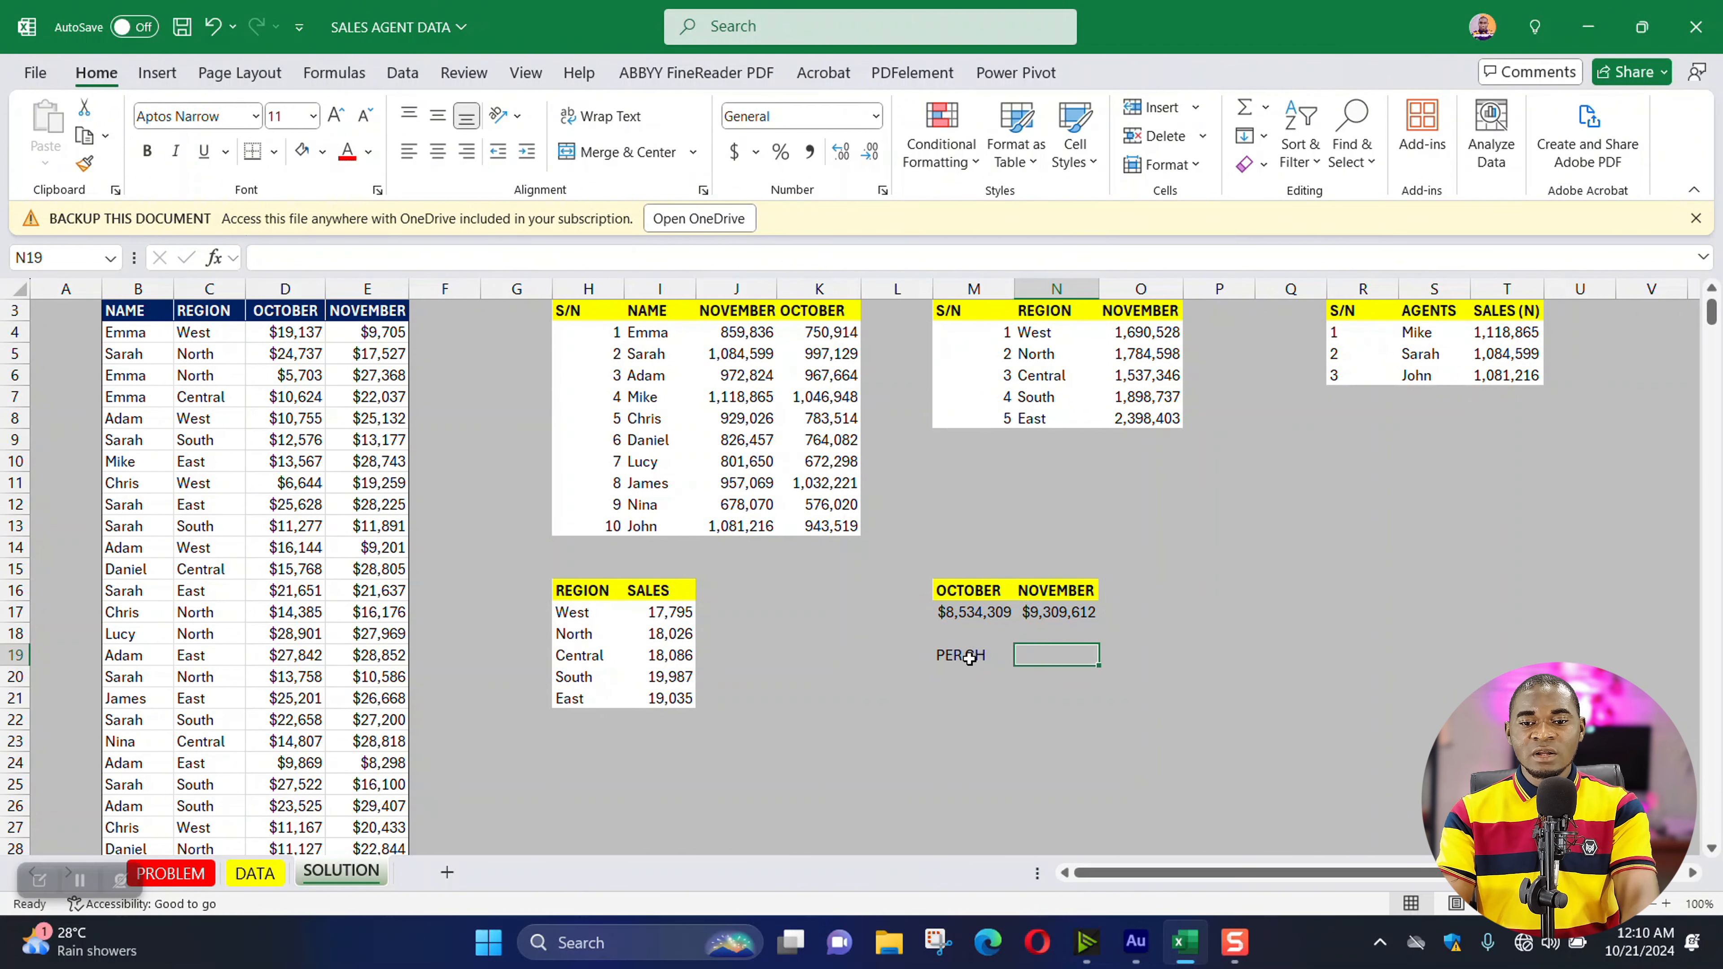
pyautogui.moveTo(970, 656); pyautogui.dragTo(1031, 655)
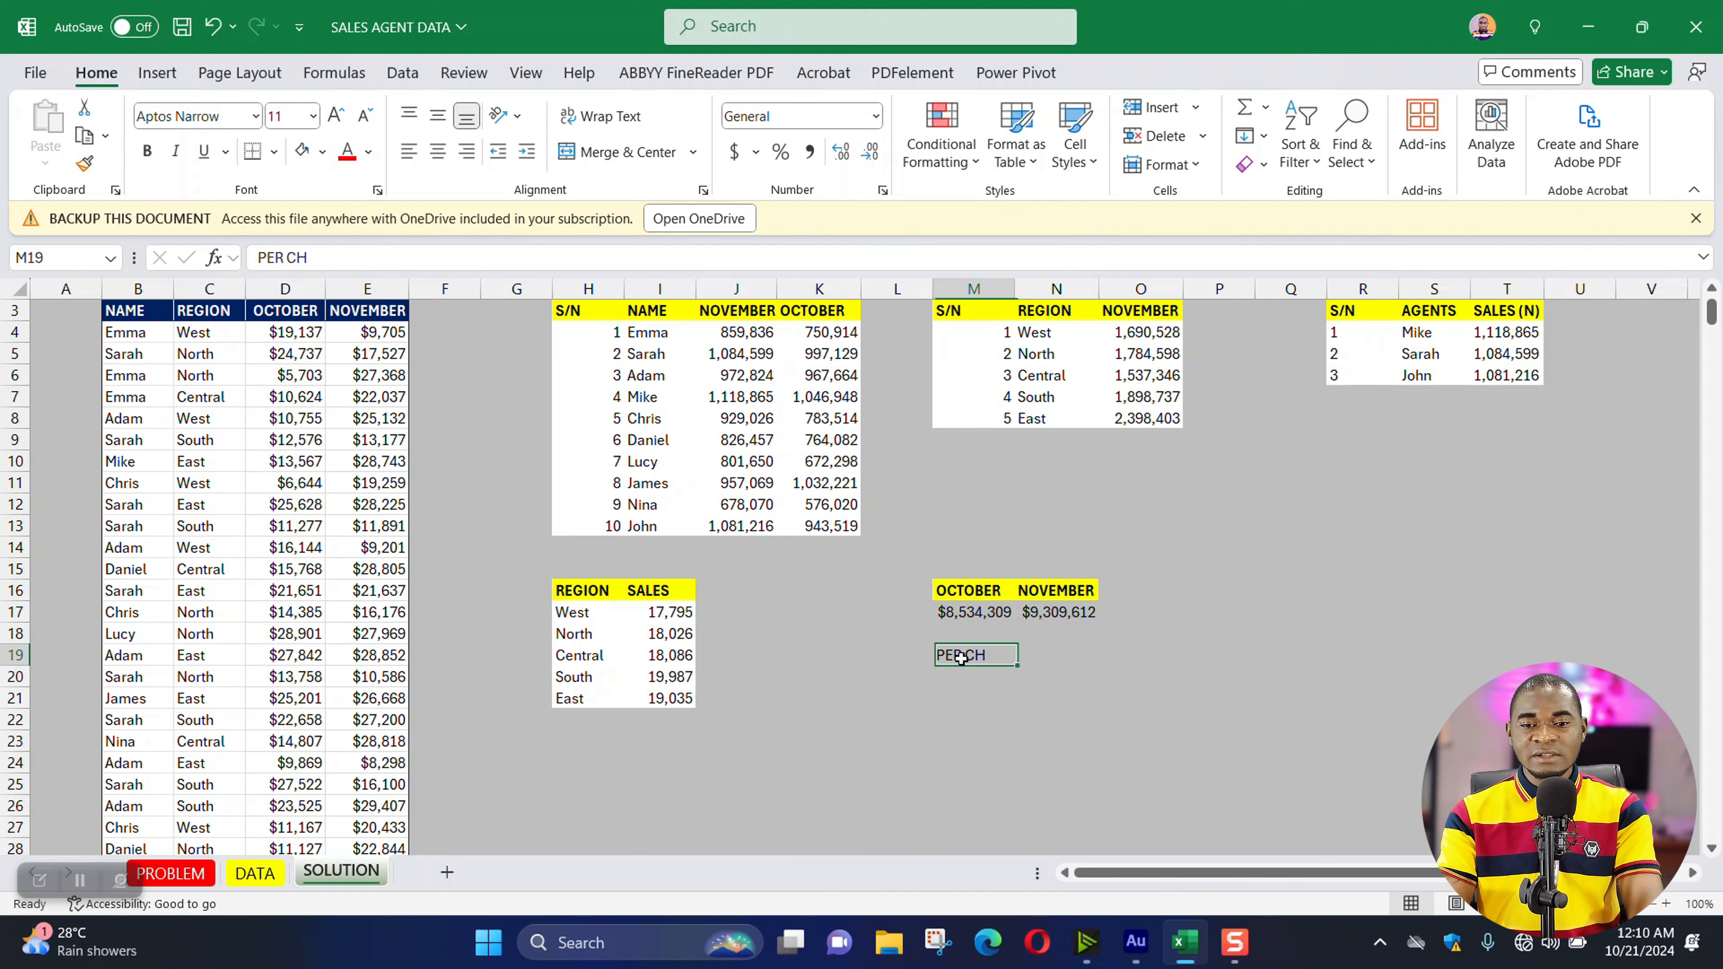
pyautogui.click(322, 152)
pyautogui.click(339, 405)
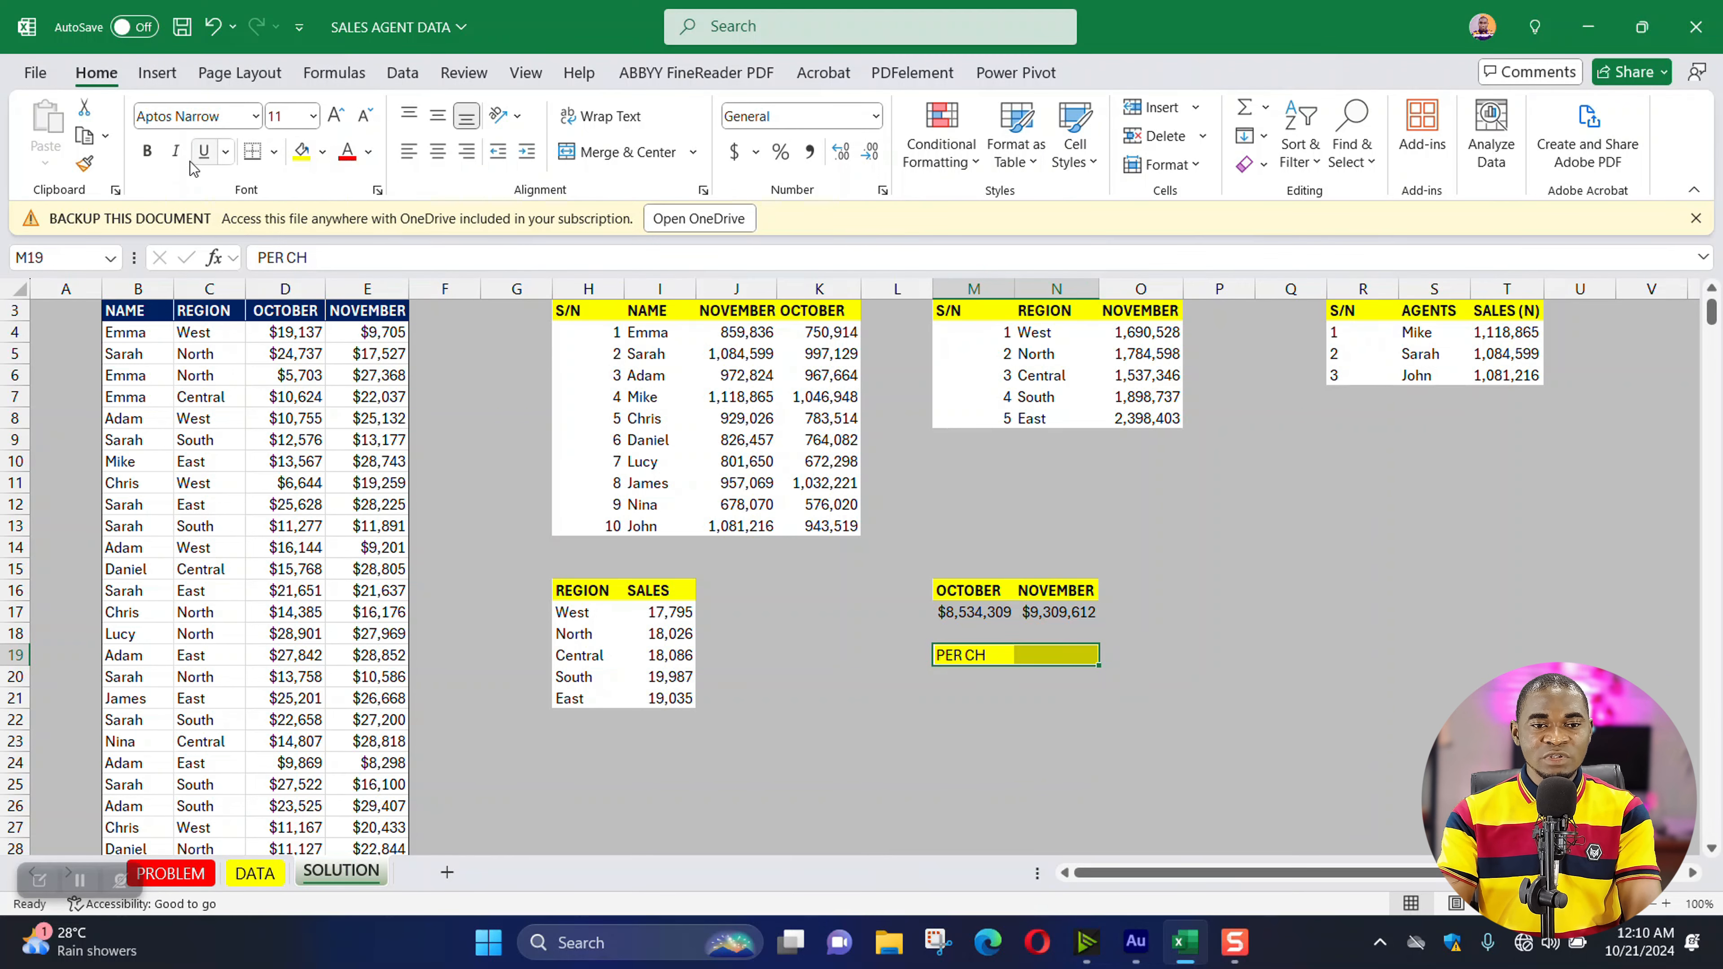
pyautogui.click(147, 151)
# - Calculate the October-to-November percentage change in N19 with the formula =(N17-M17)/M17
pyautogui.click(1048, 656)
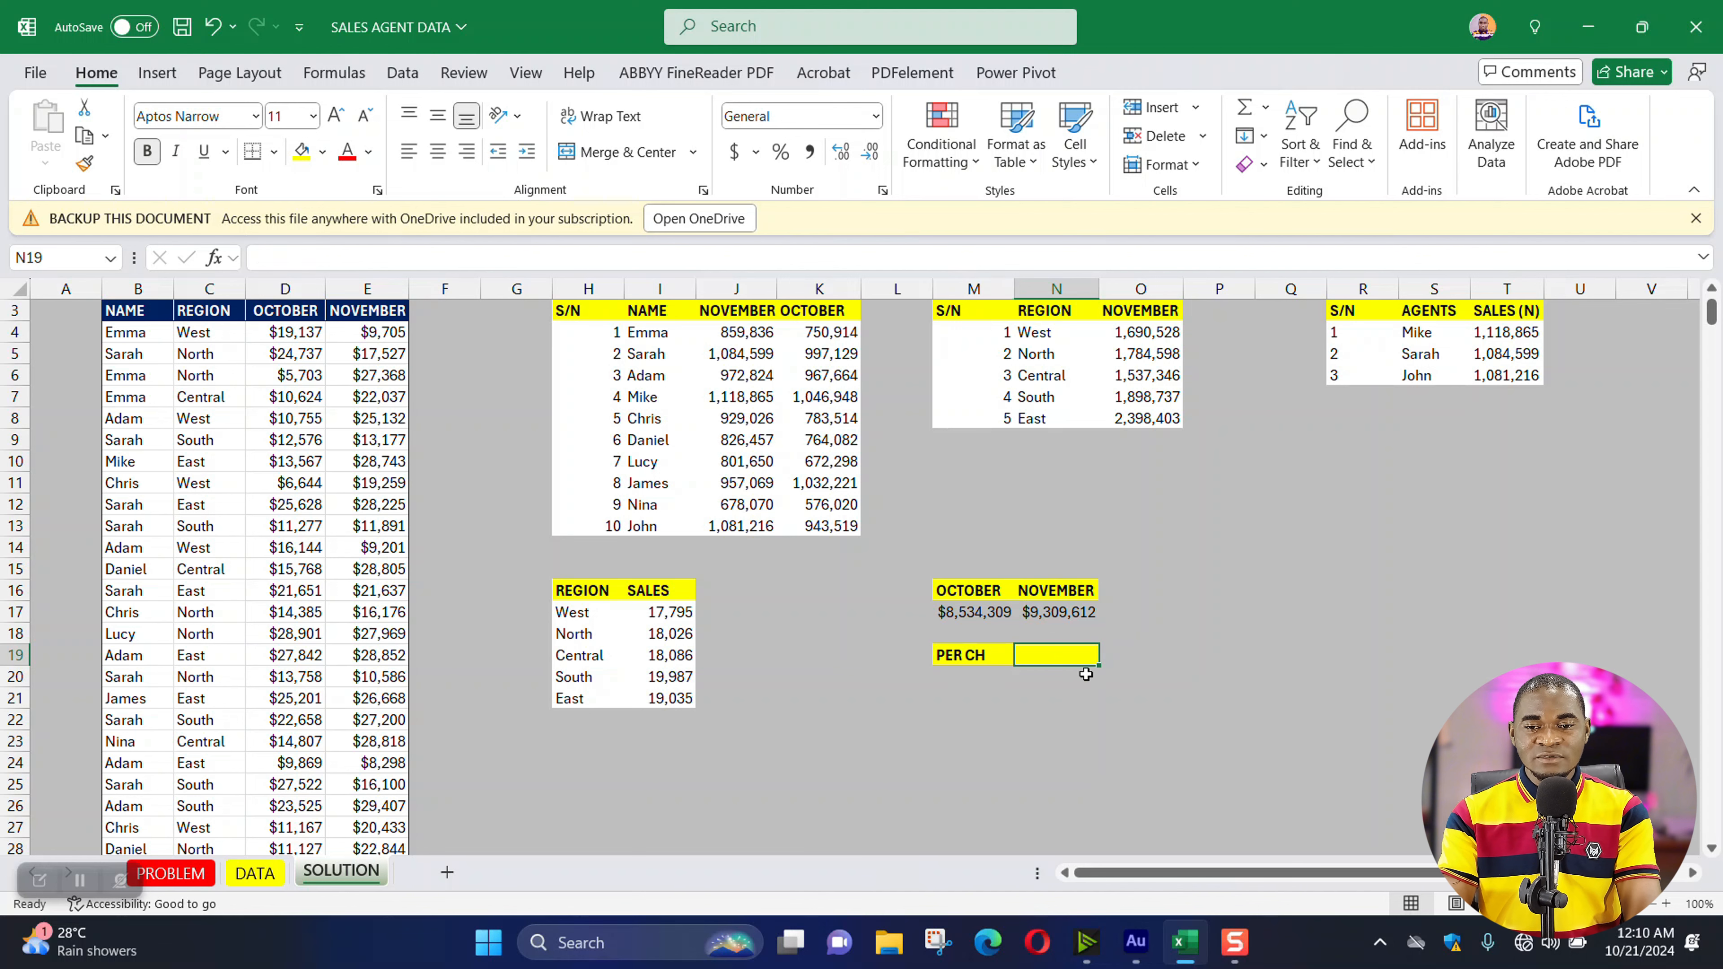
pyautogui.write('=')
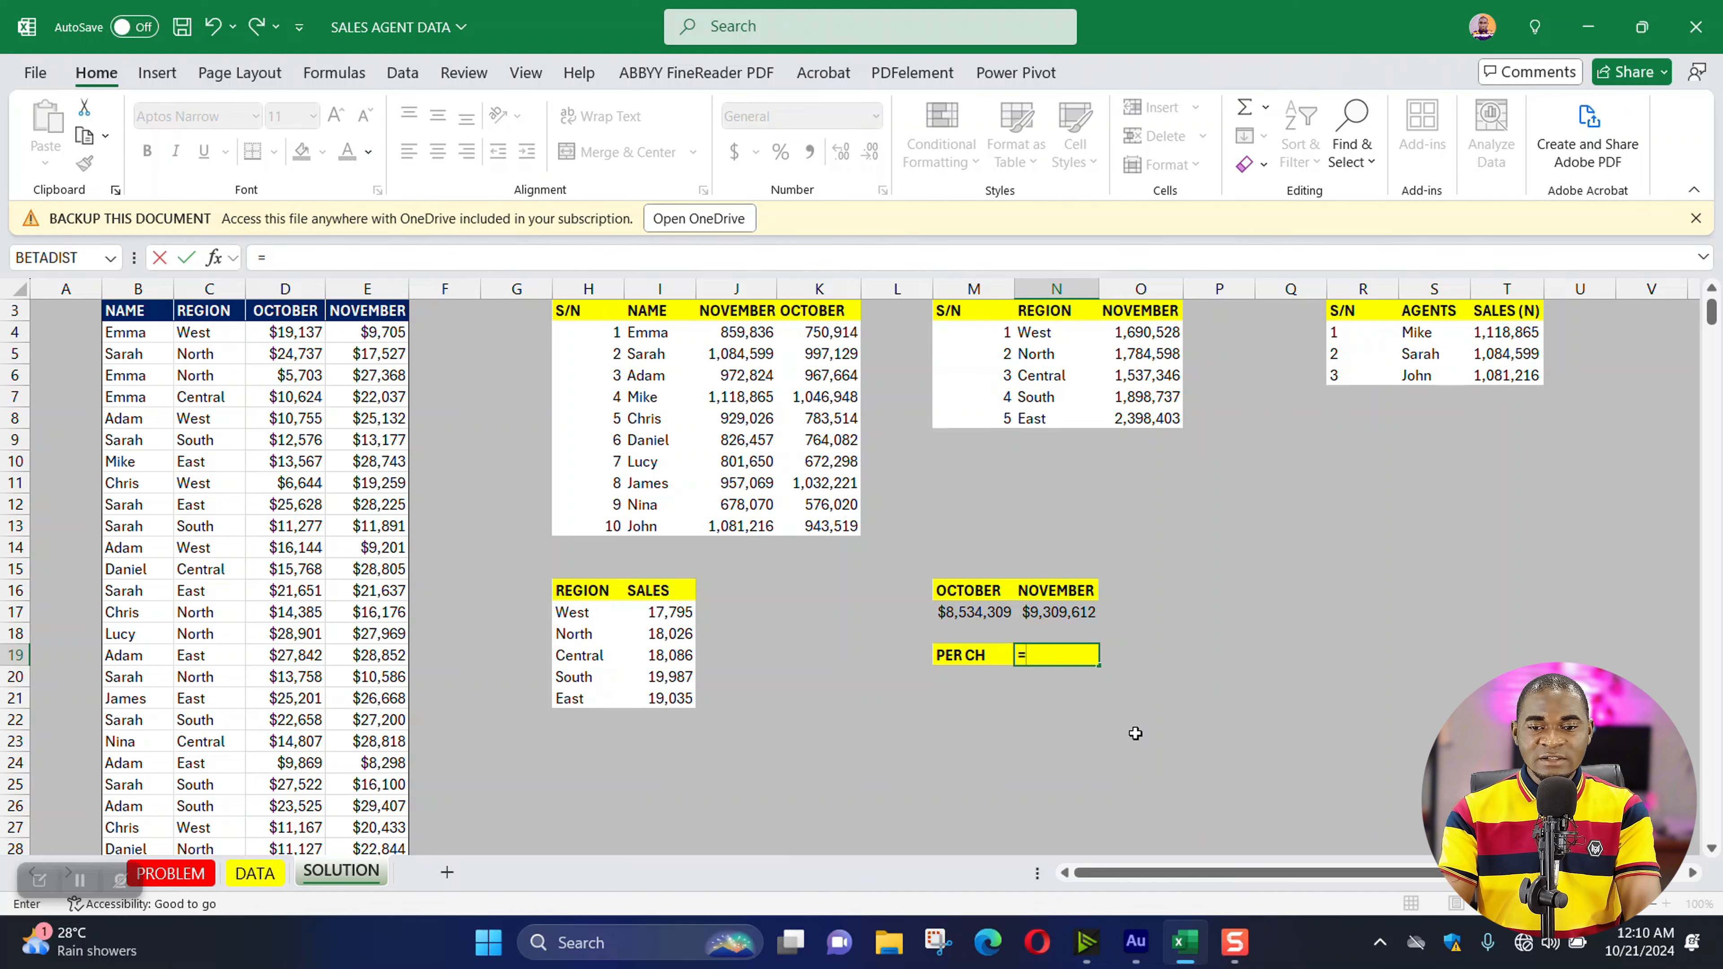
pyautogui.click(1049, 613)
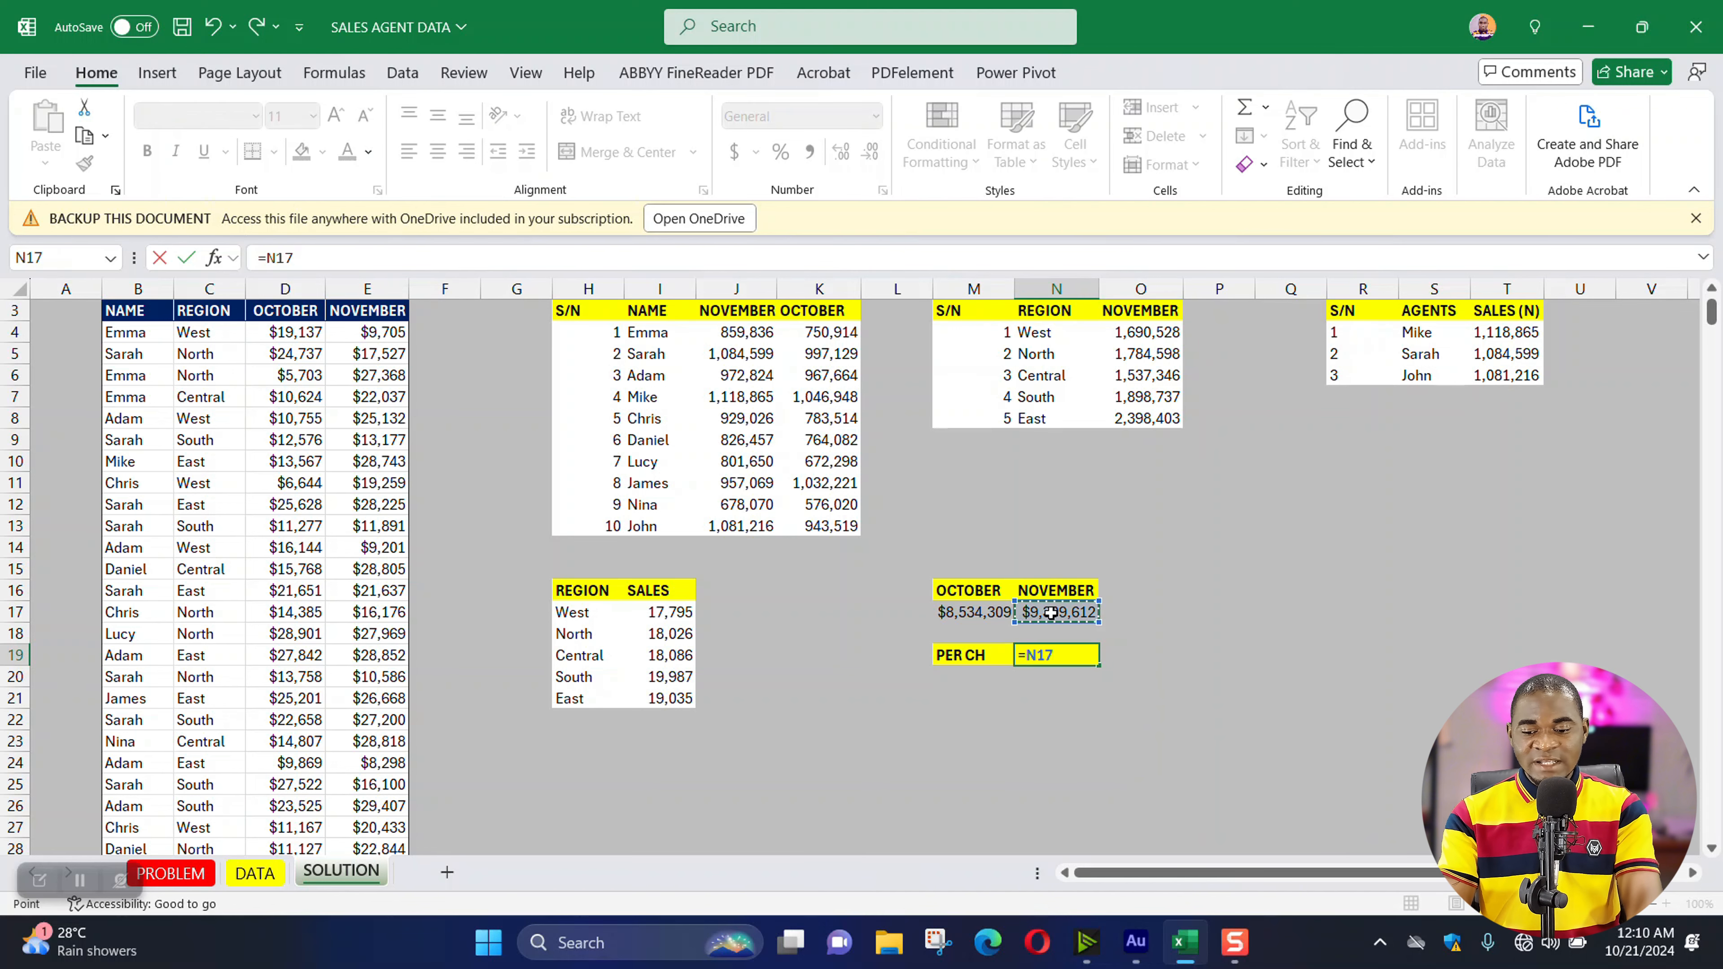
pyautogui.write('-')
pyautogui.click(1002, 619)
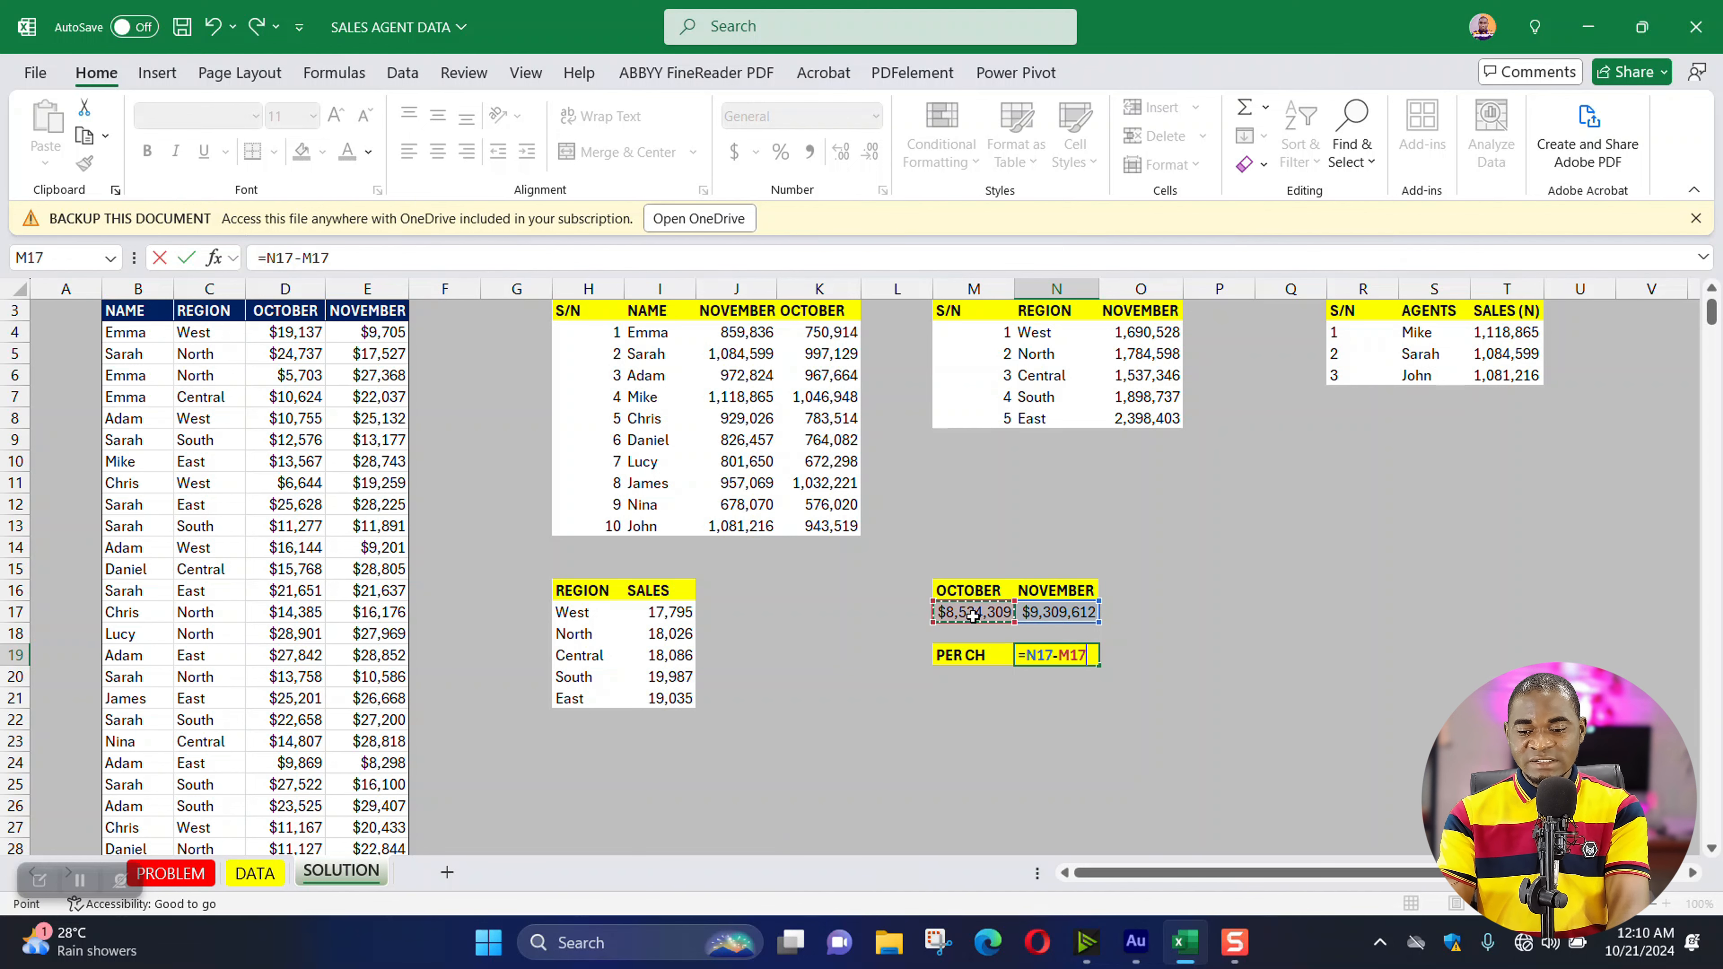
pyautogui.write(')')
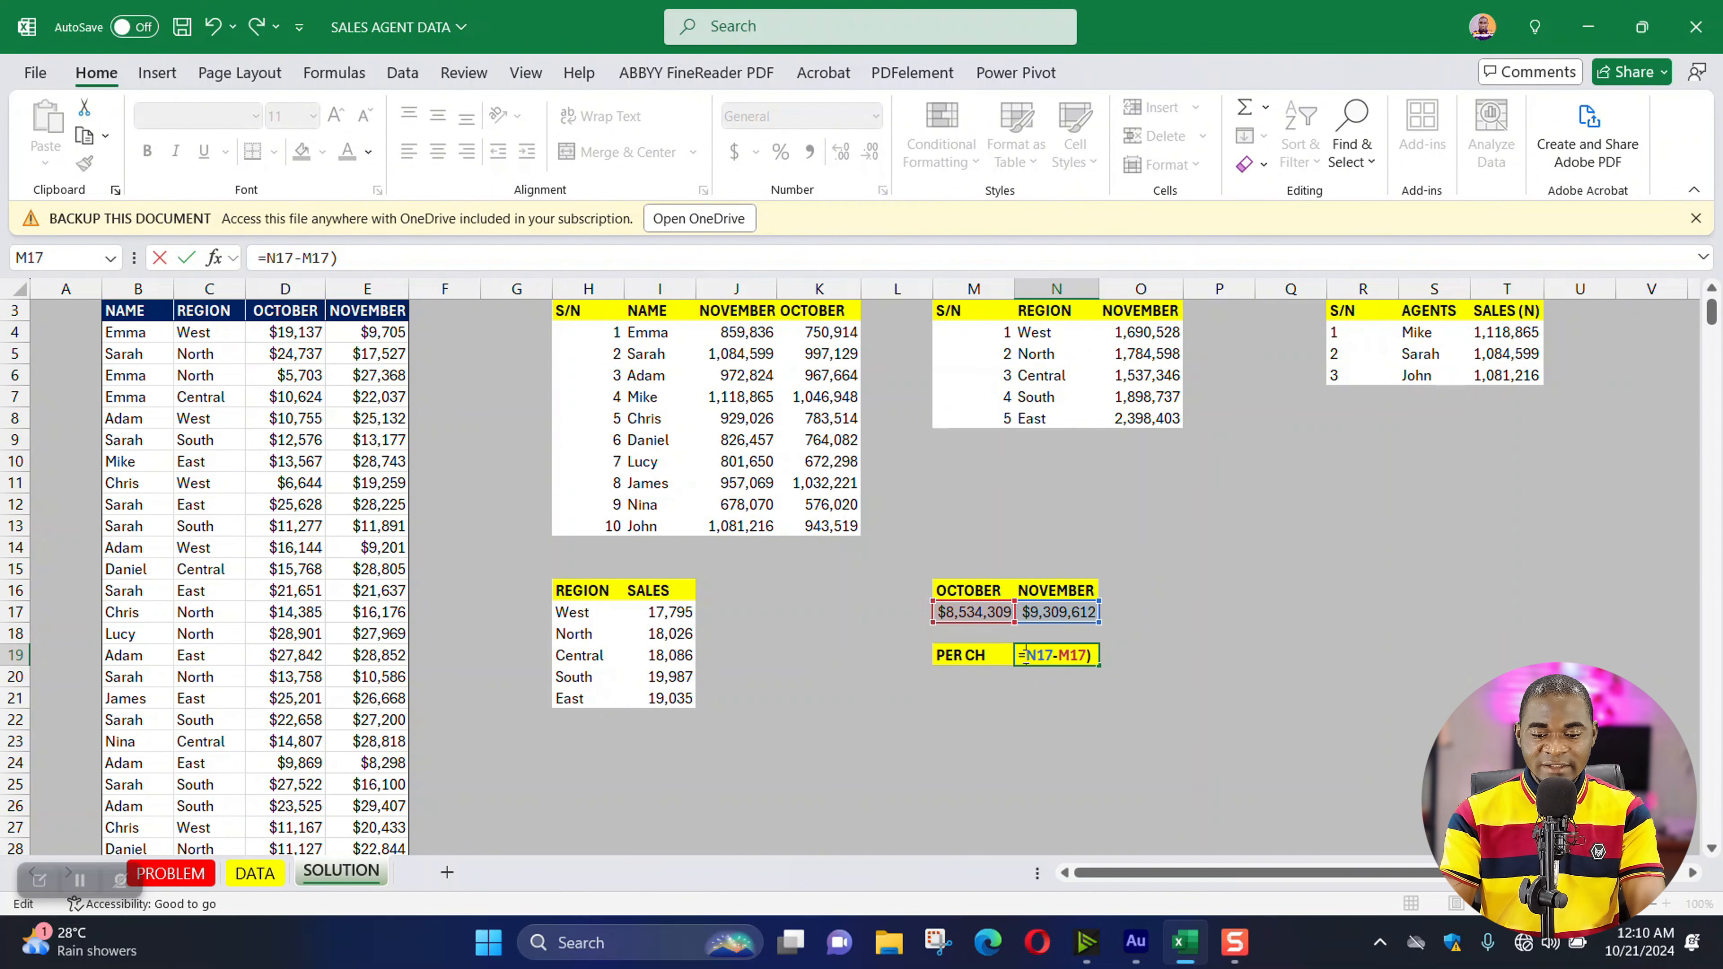
pyautogui.write('(')
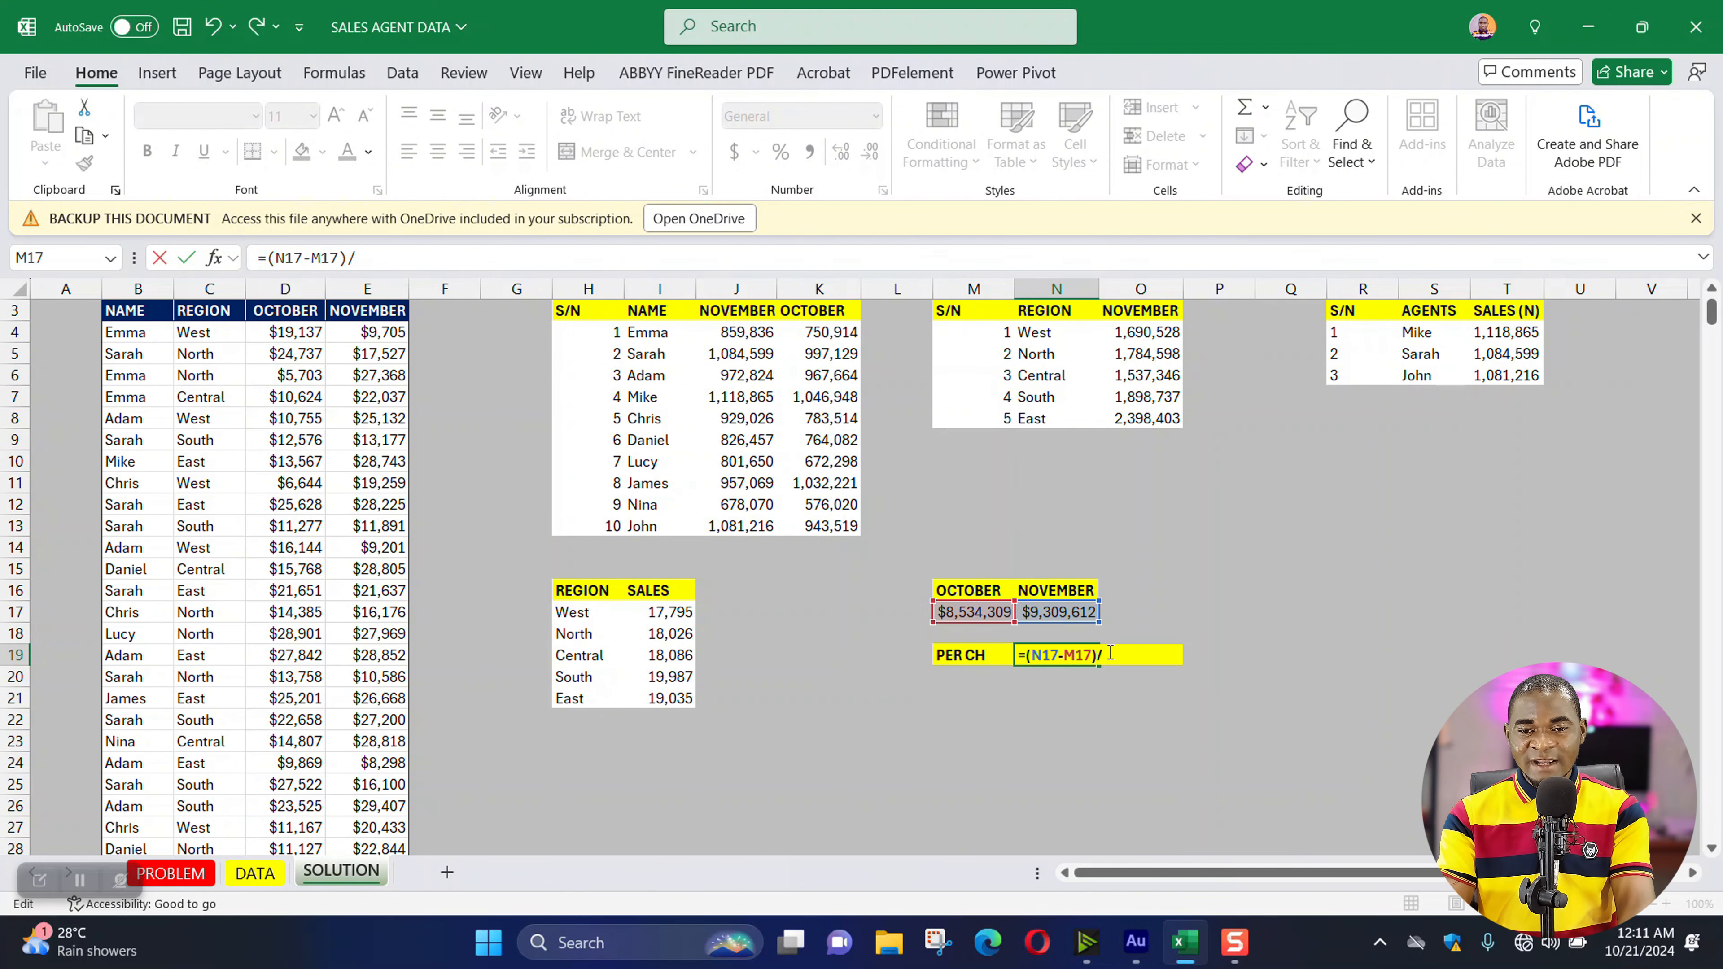
pyautogui.write('/')
pyautogui.click(974, 612)
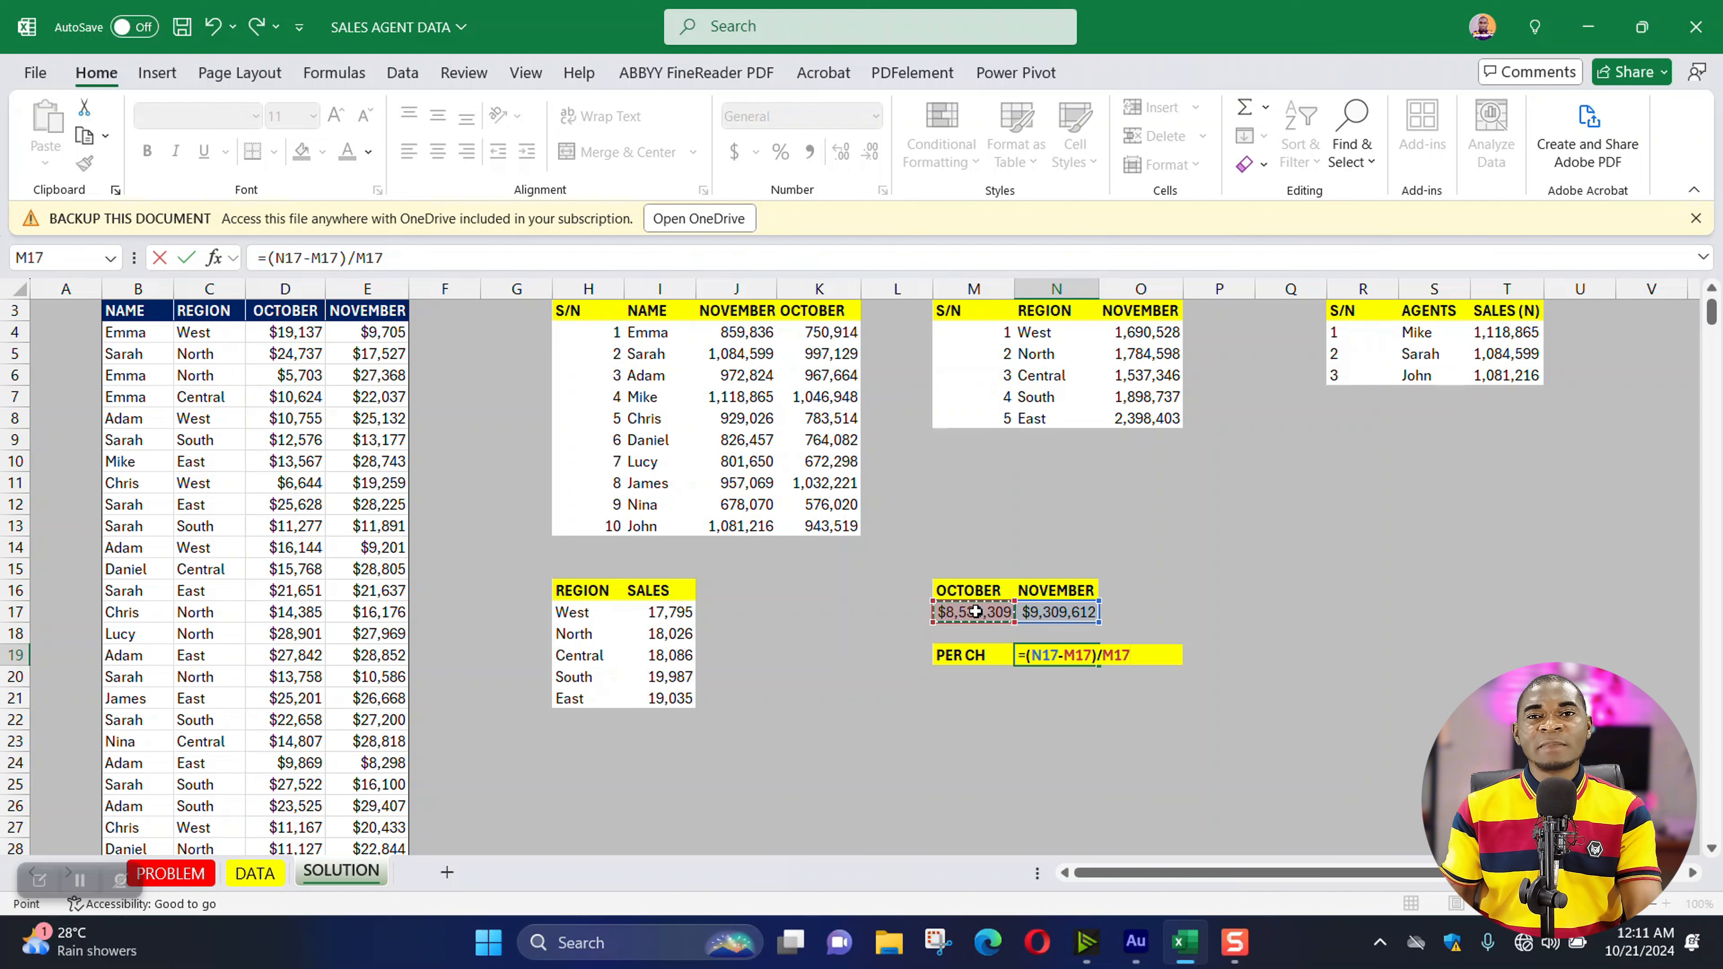
pyautogui.press('Return')
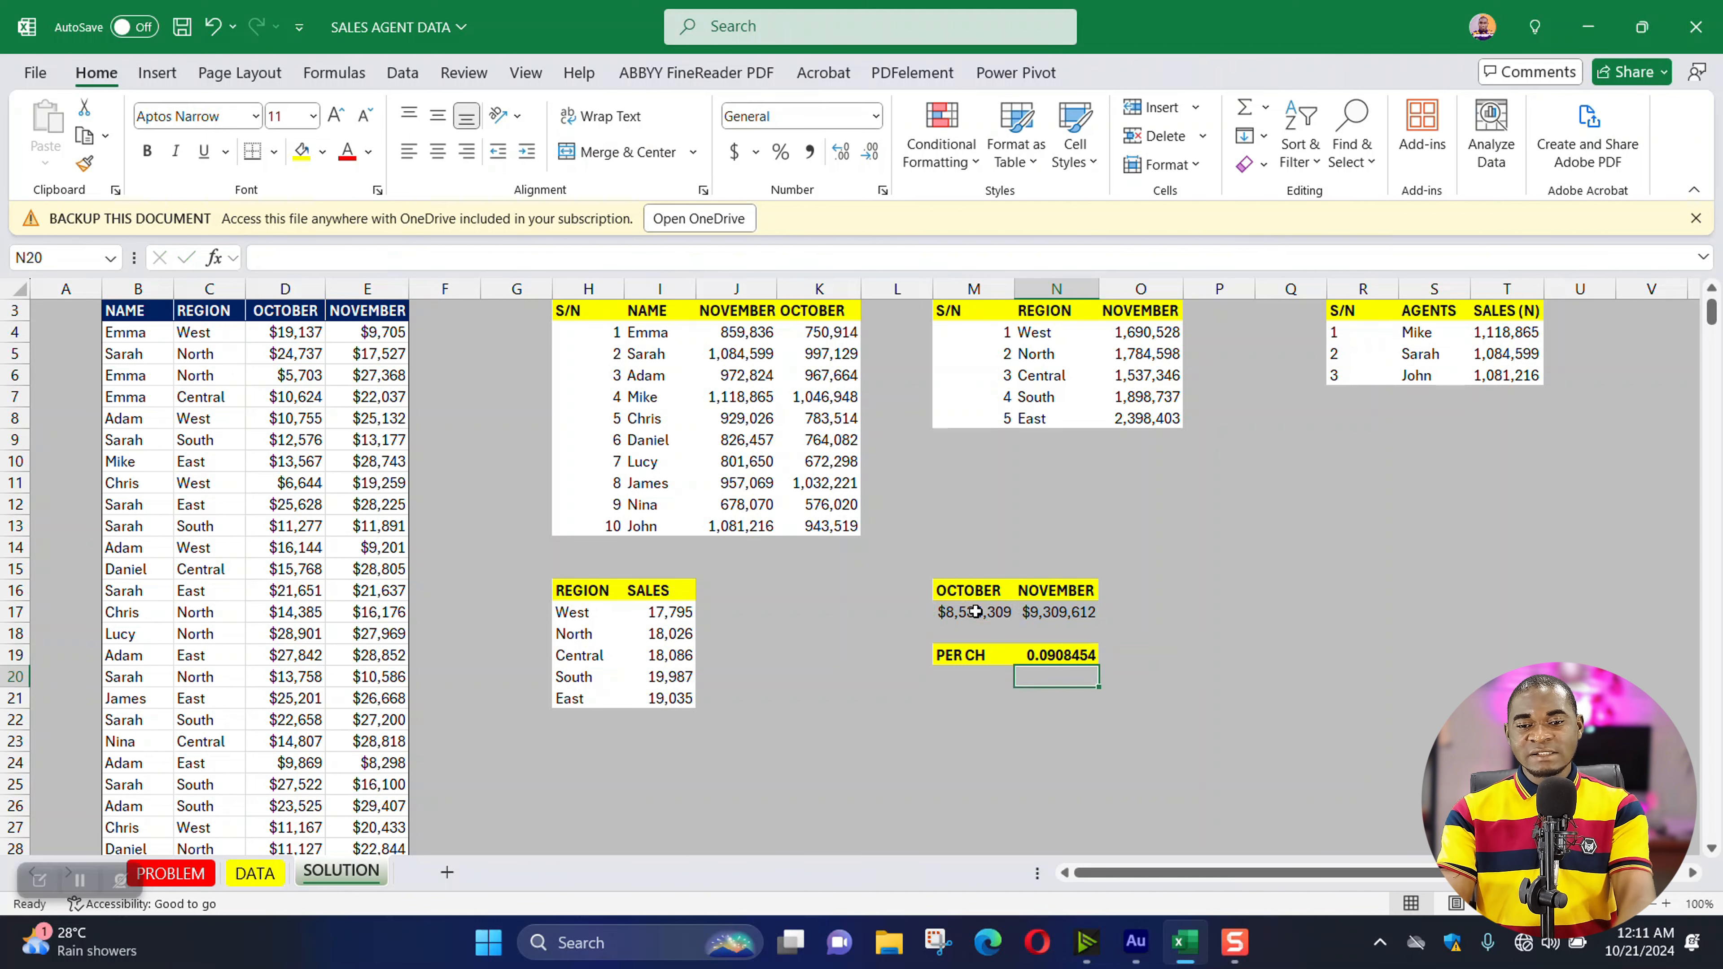
# - Calculate the sales change relative to the November total in P19 with the formula =(N17-M17)/N17
pyautogui.click(1192, 658)
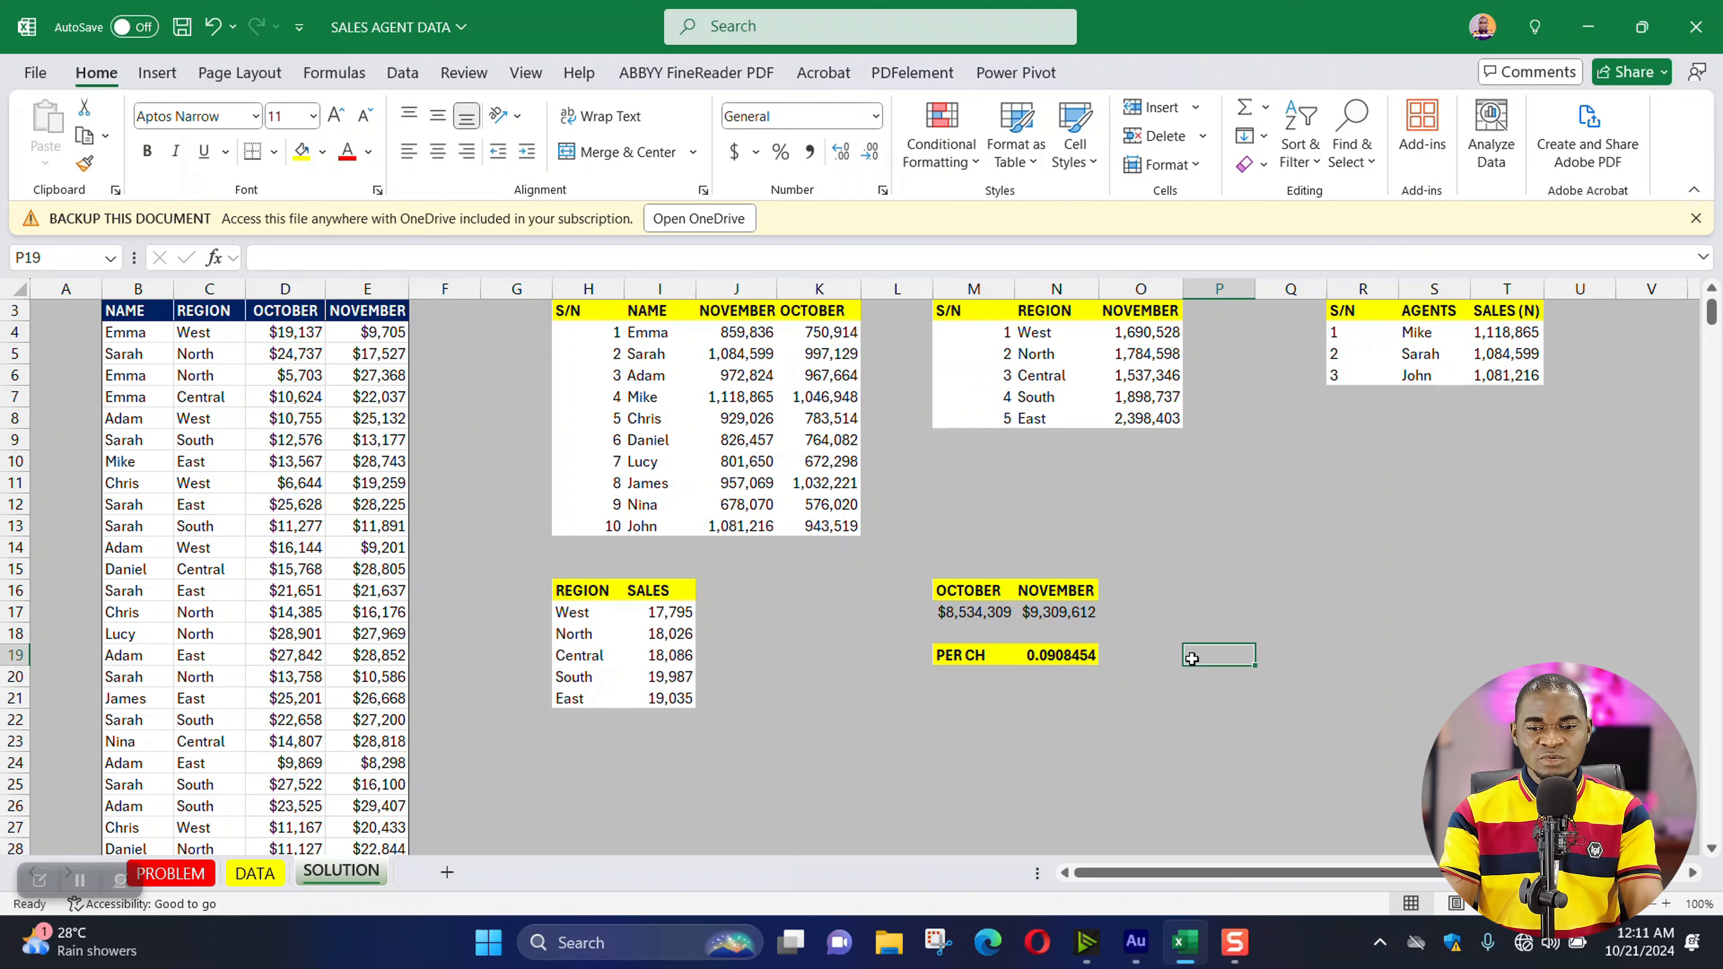
pyautogui.write('=')
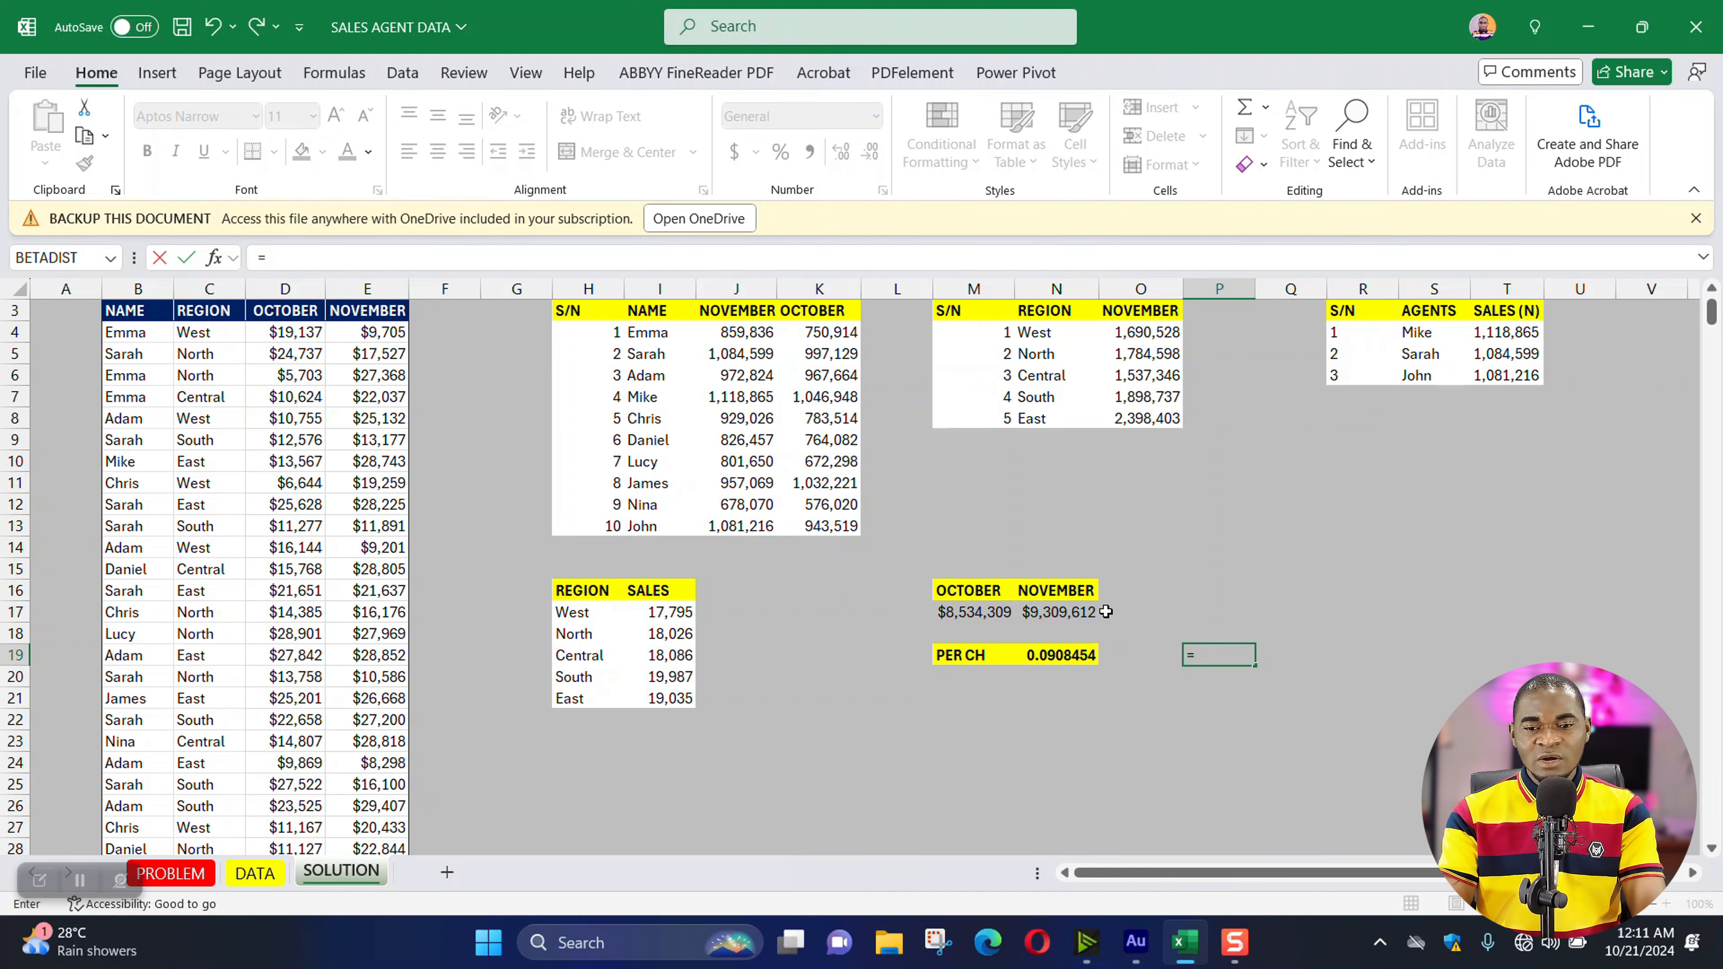
pyautogui.click(1089, 613)
pyautogui.write('-')
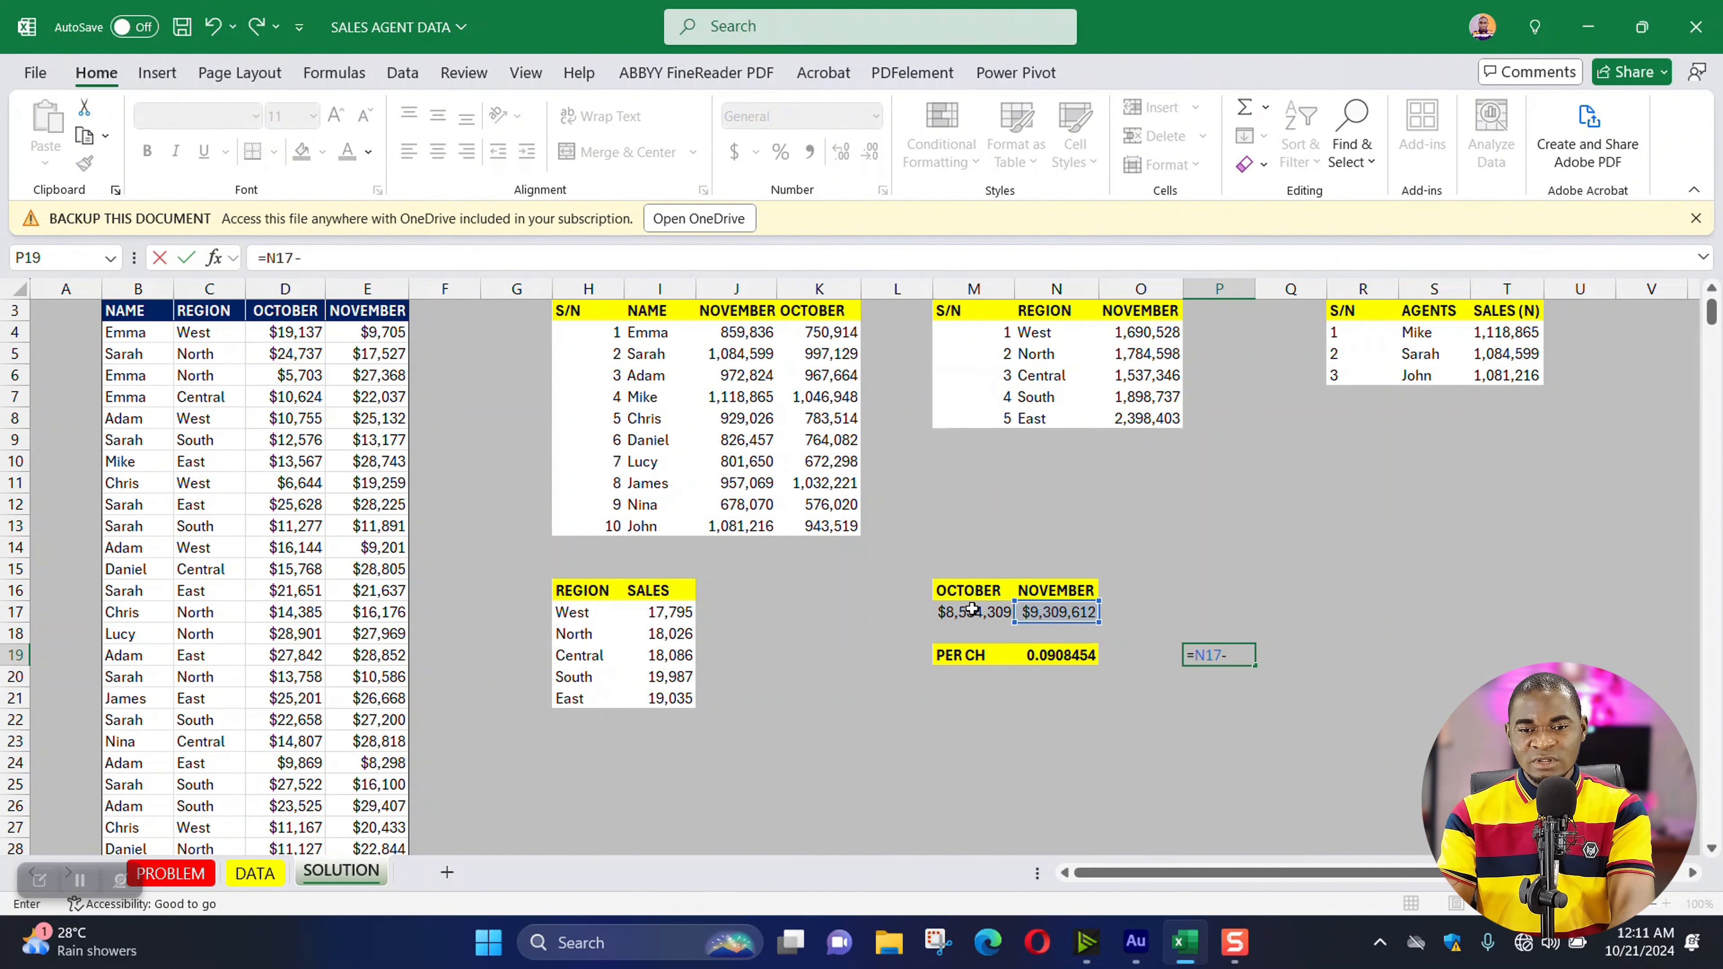
pyautogui.click(972, 609)
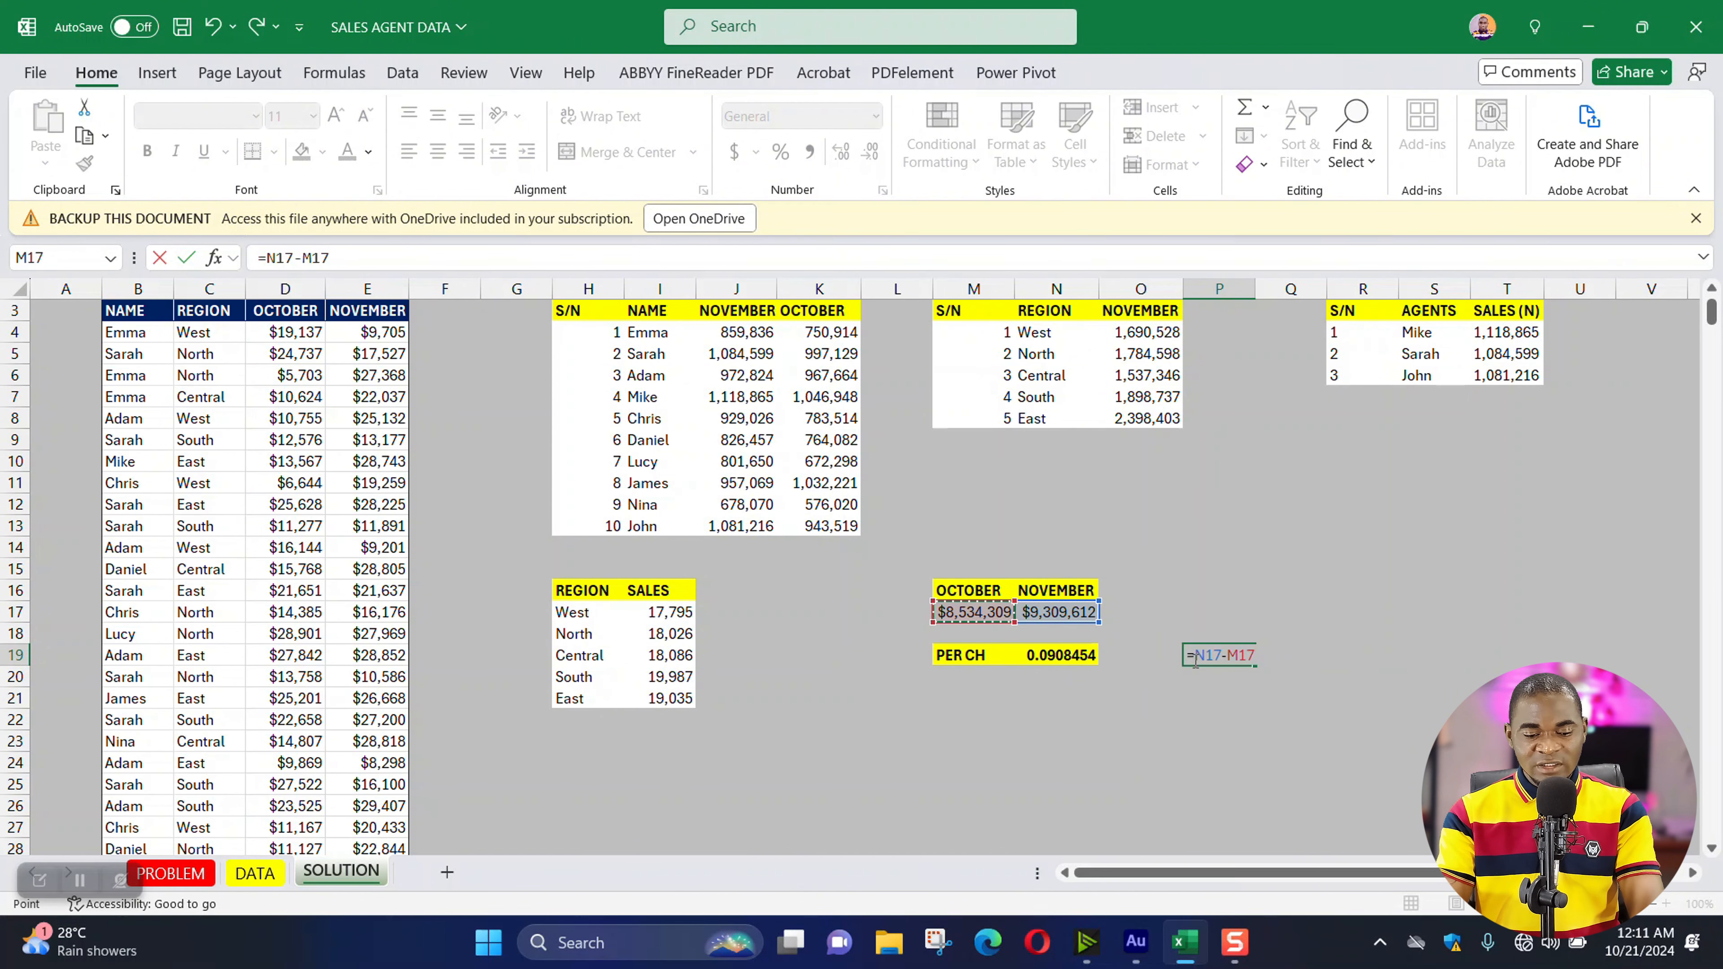
pyautogui.write(')')
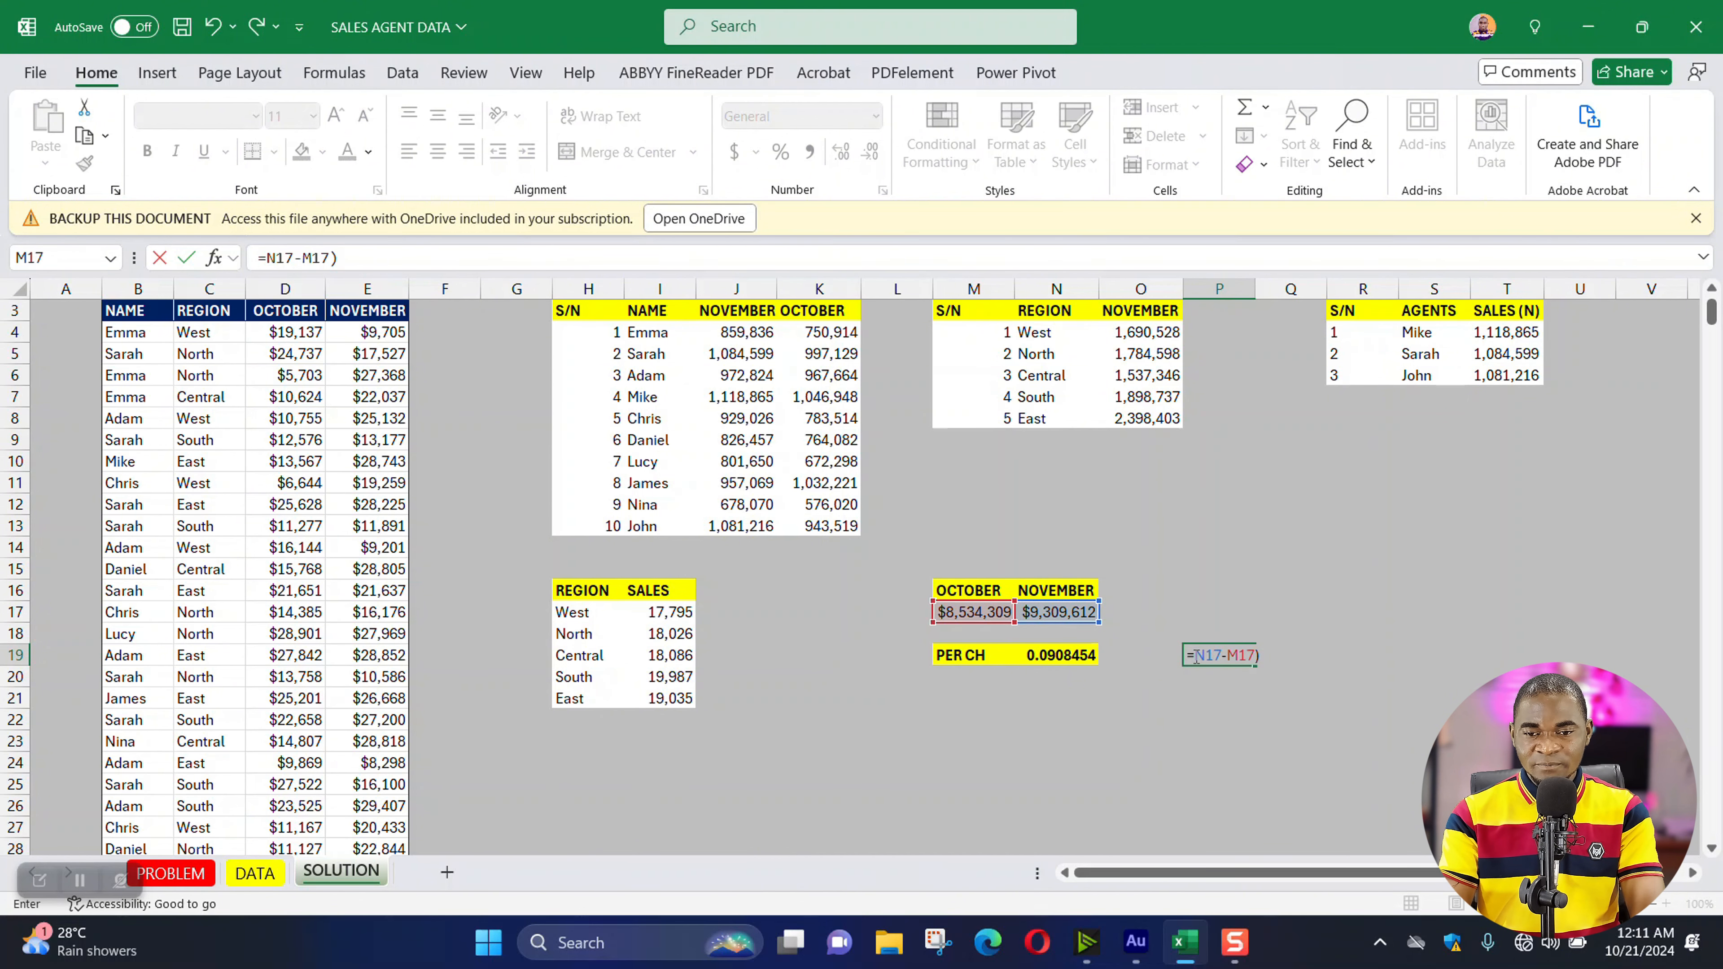
pyautogui.write('(')
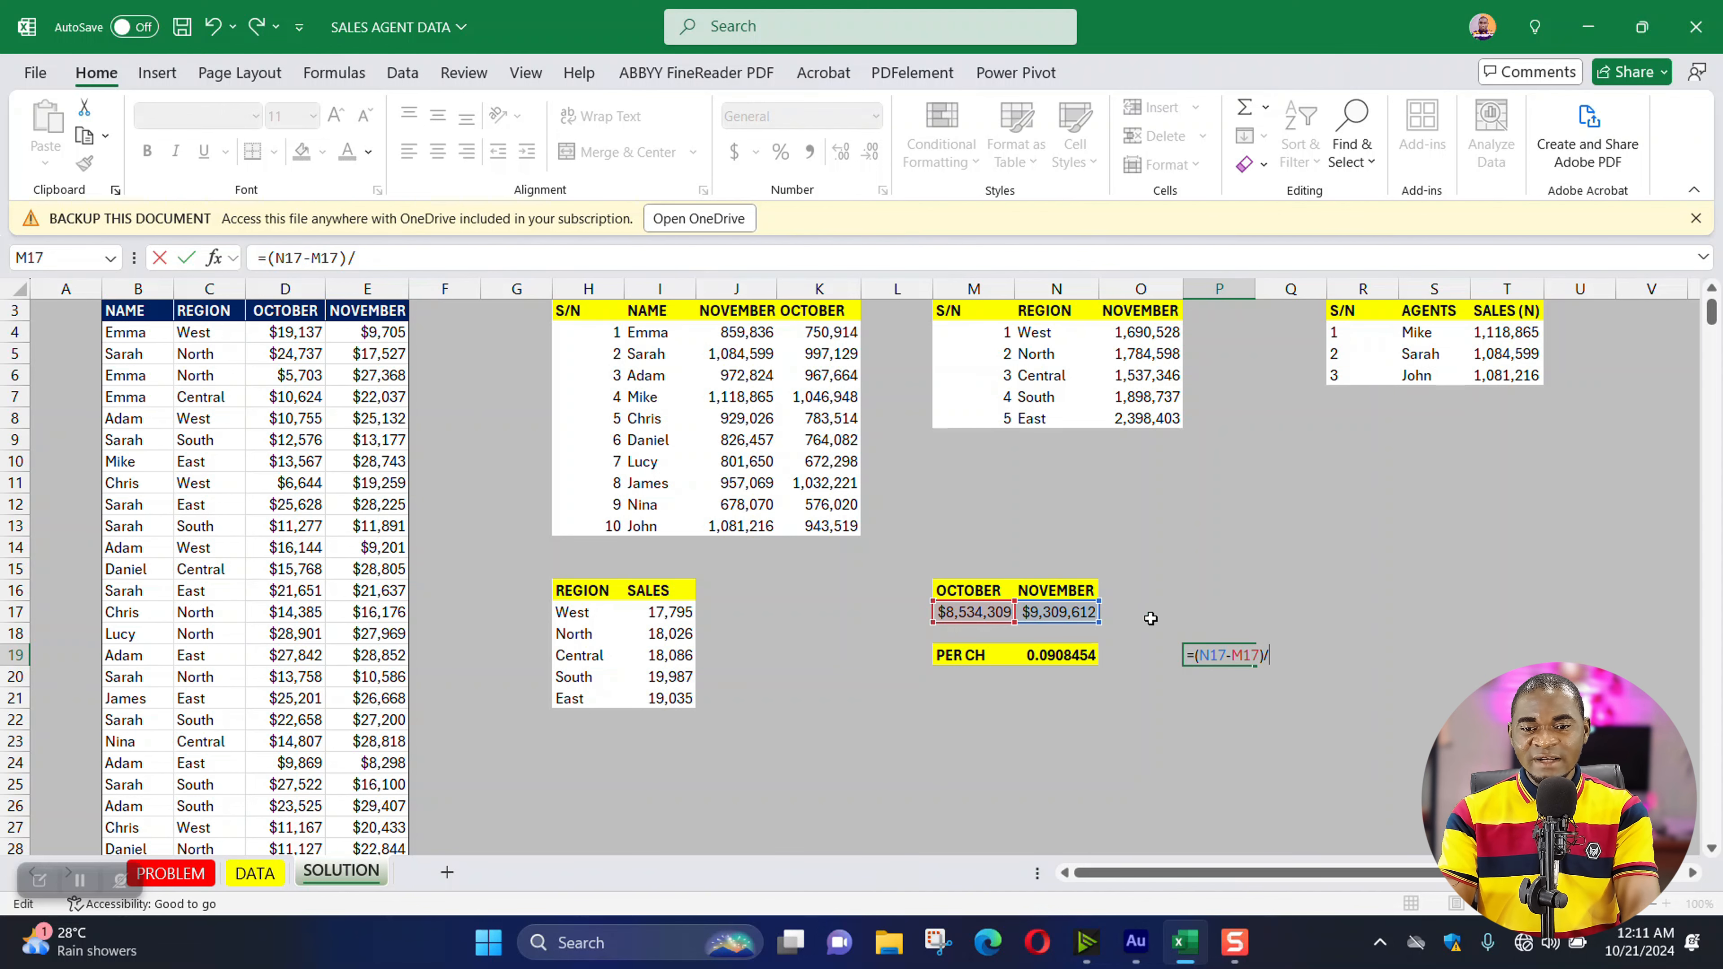
pyautogui.write('/')
pyautogui.click(1083, 614)
pyautogui.press('Return')
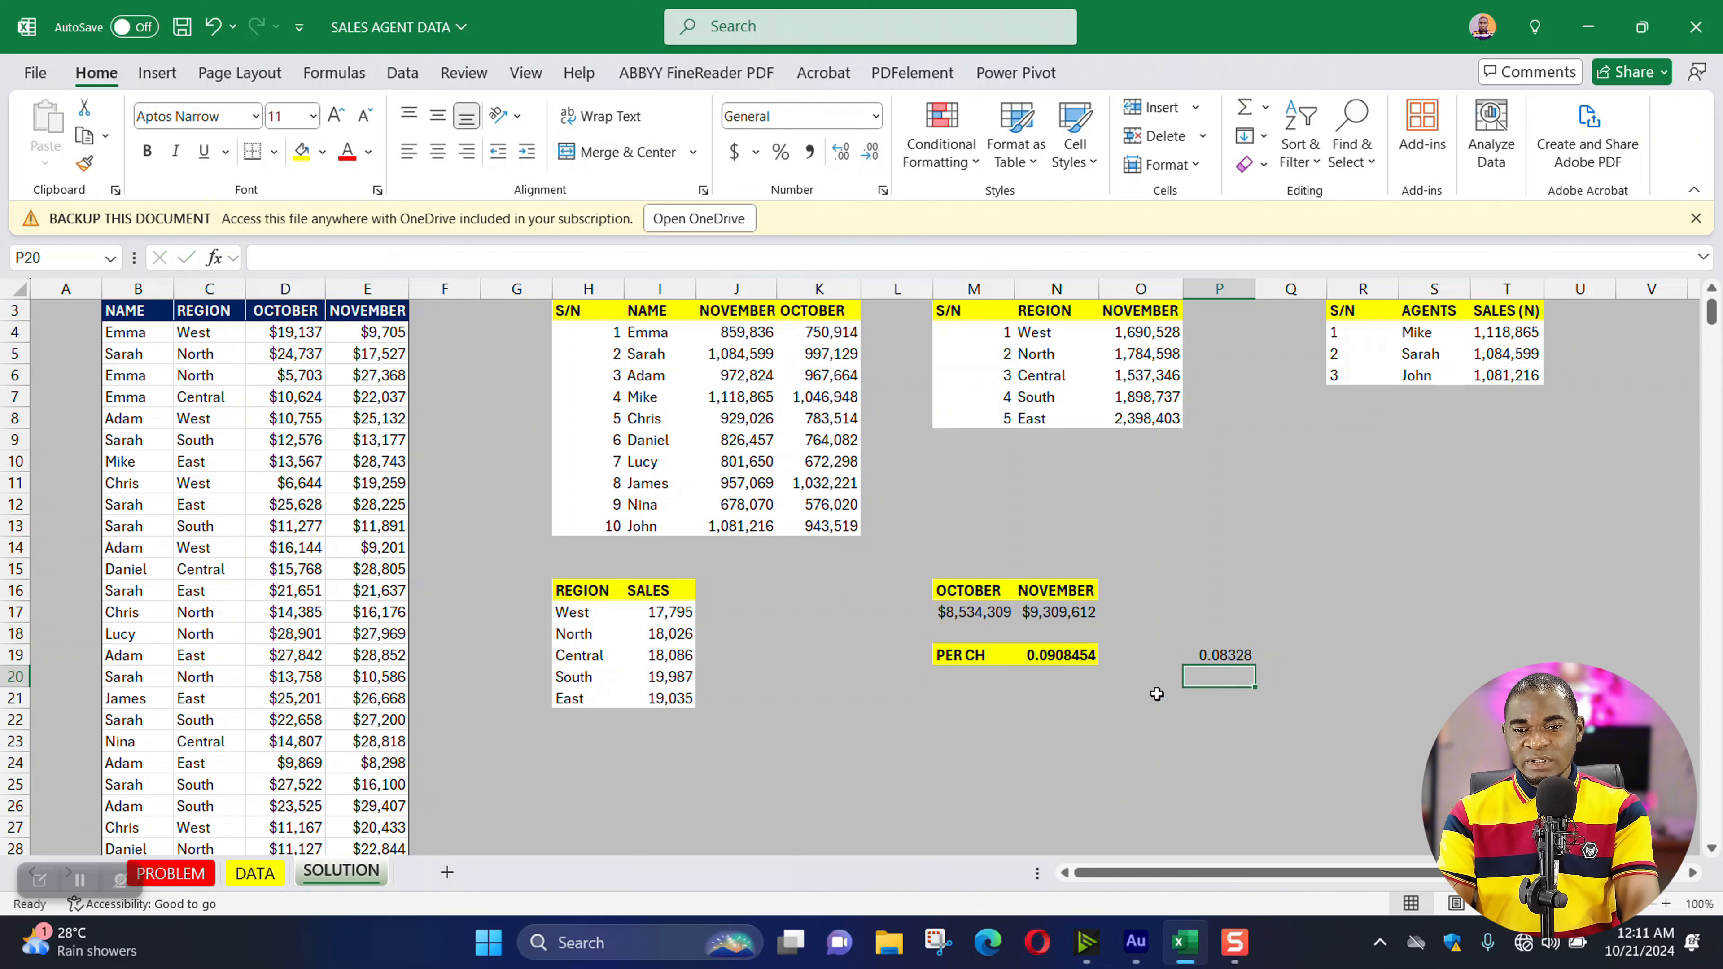
# - Compare the formulas in P19 and N19, and clear the trial calculation from P19
pyautogui.click(1218, 663)
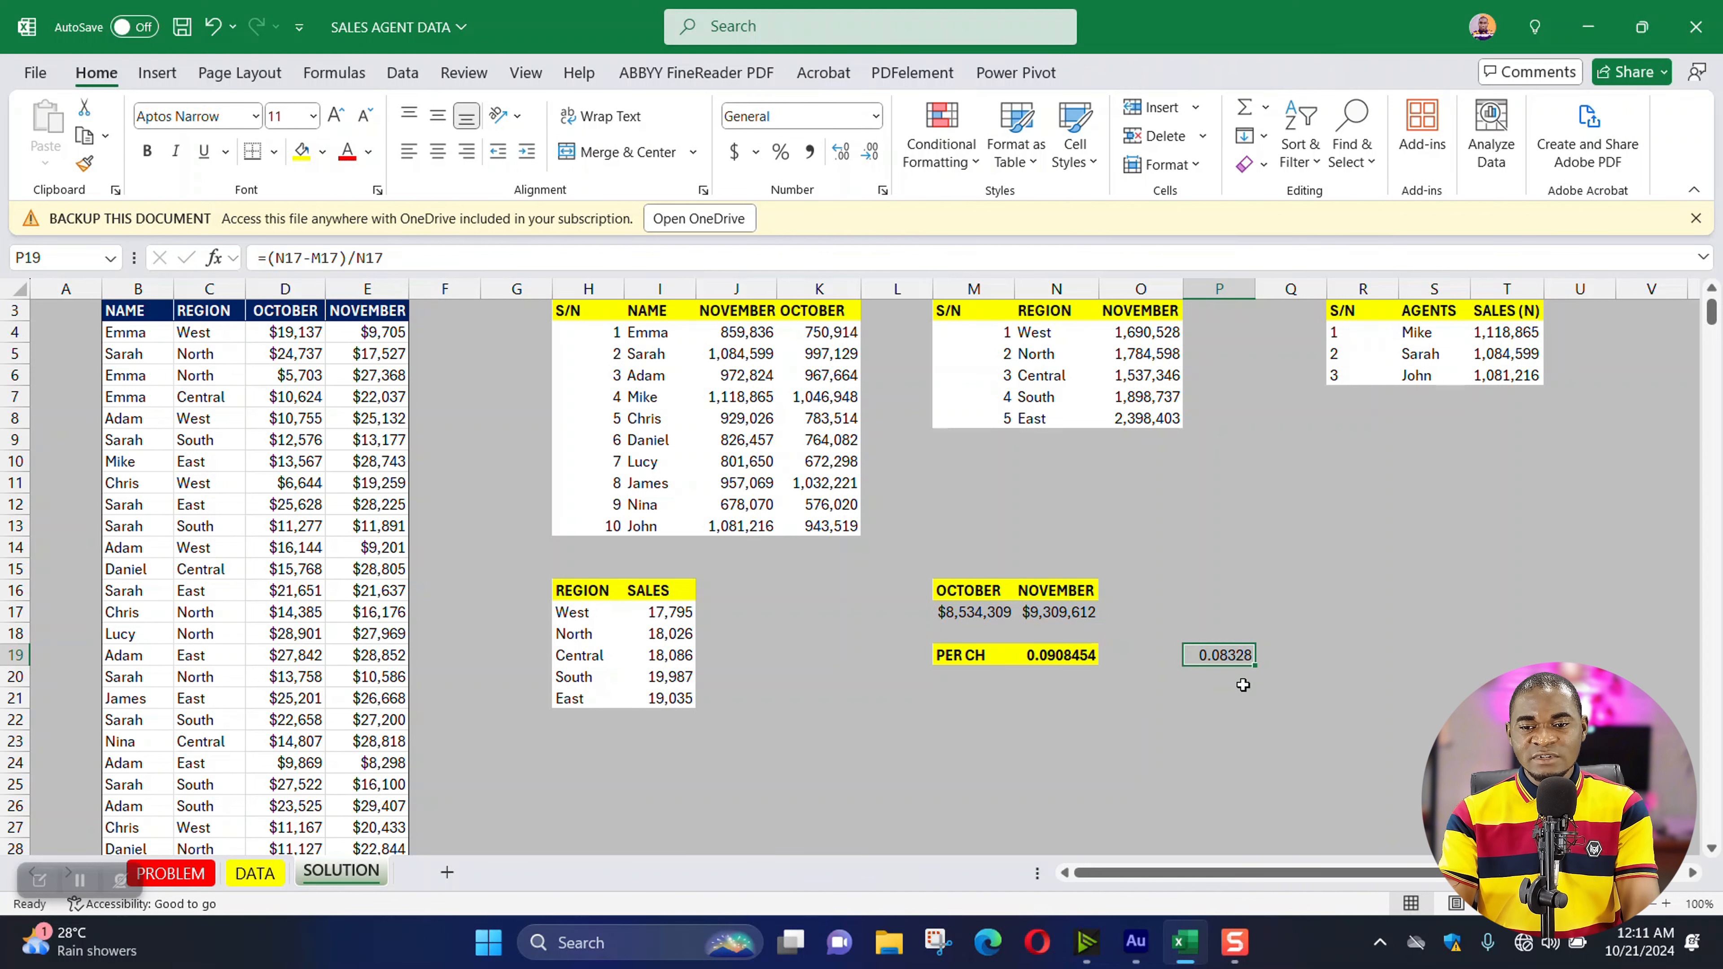
pyautogui.click(1037, 657)
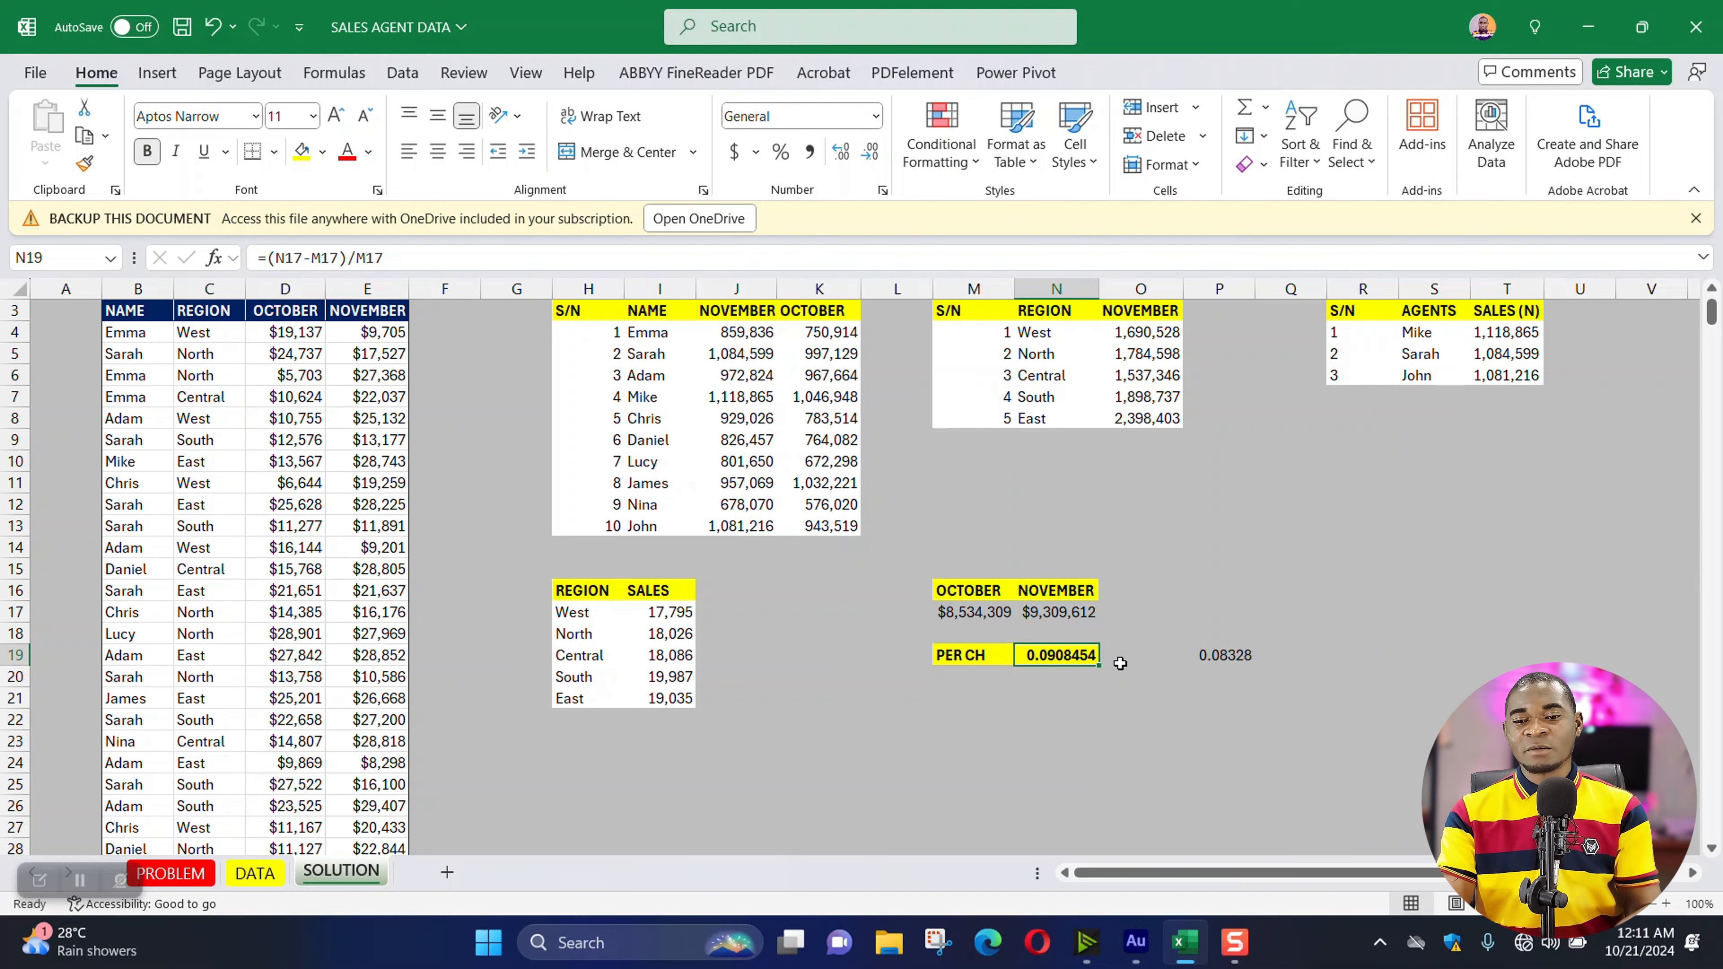
pyautogui.click(1223, 656)
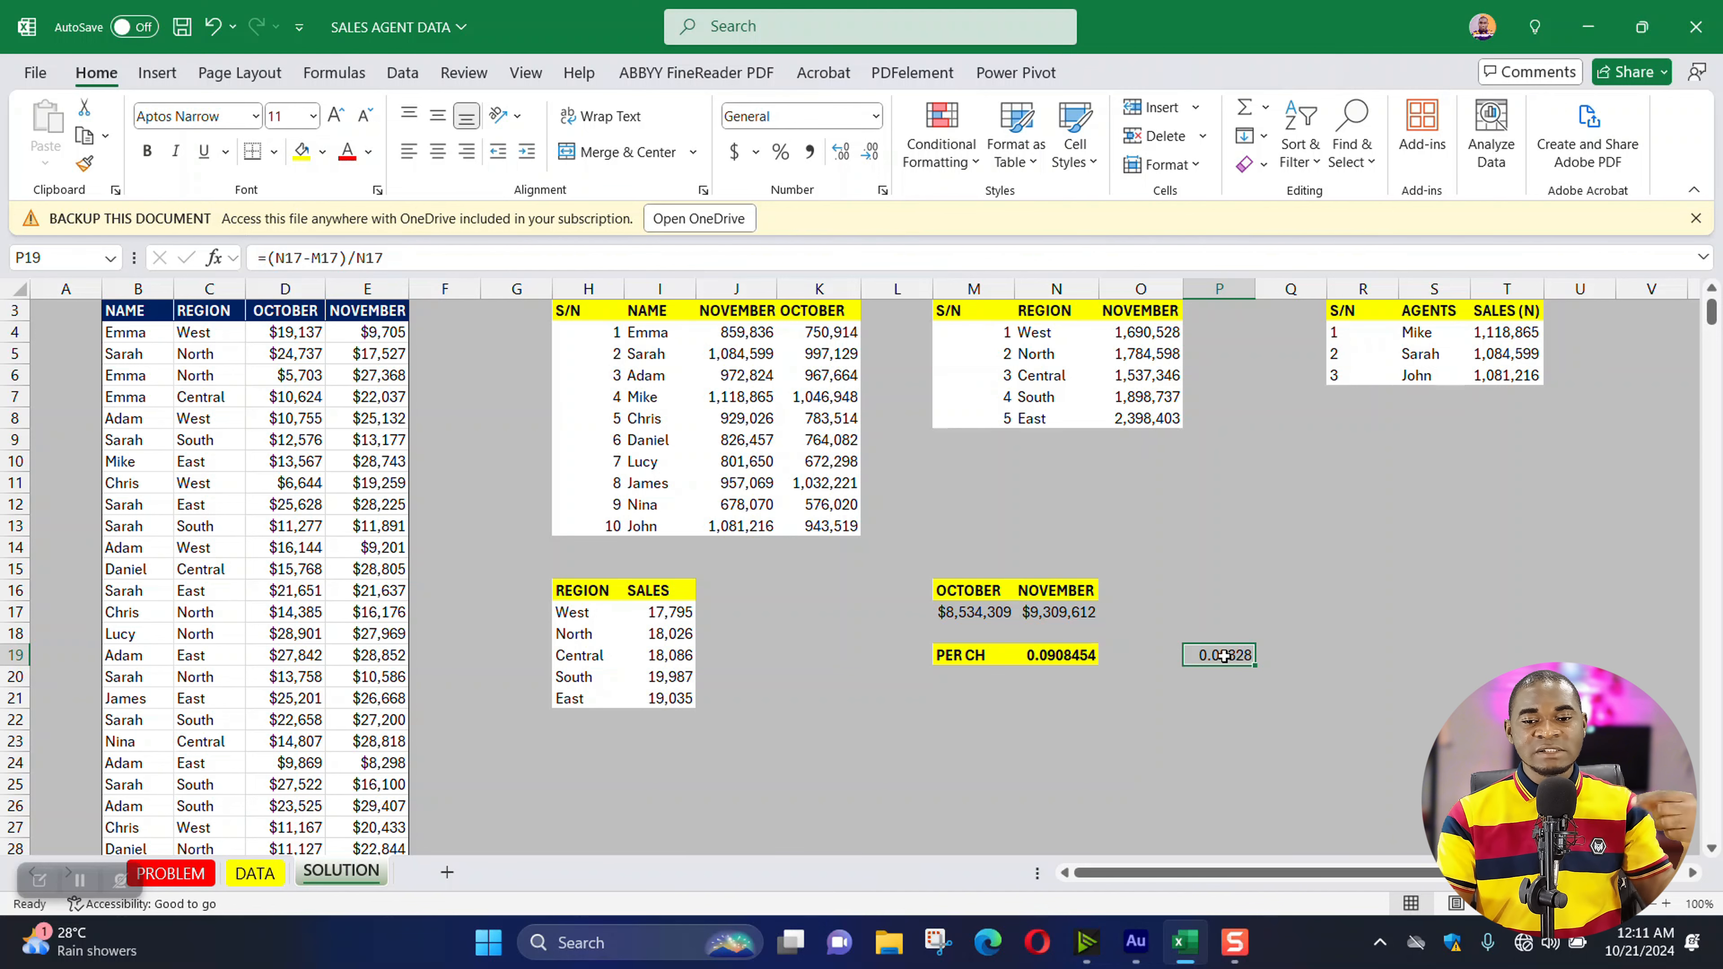
pyautogui.rightClick(1223, 656)
pyautogui.click(1306, 490)
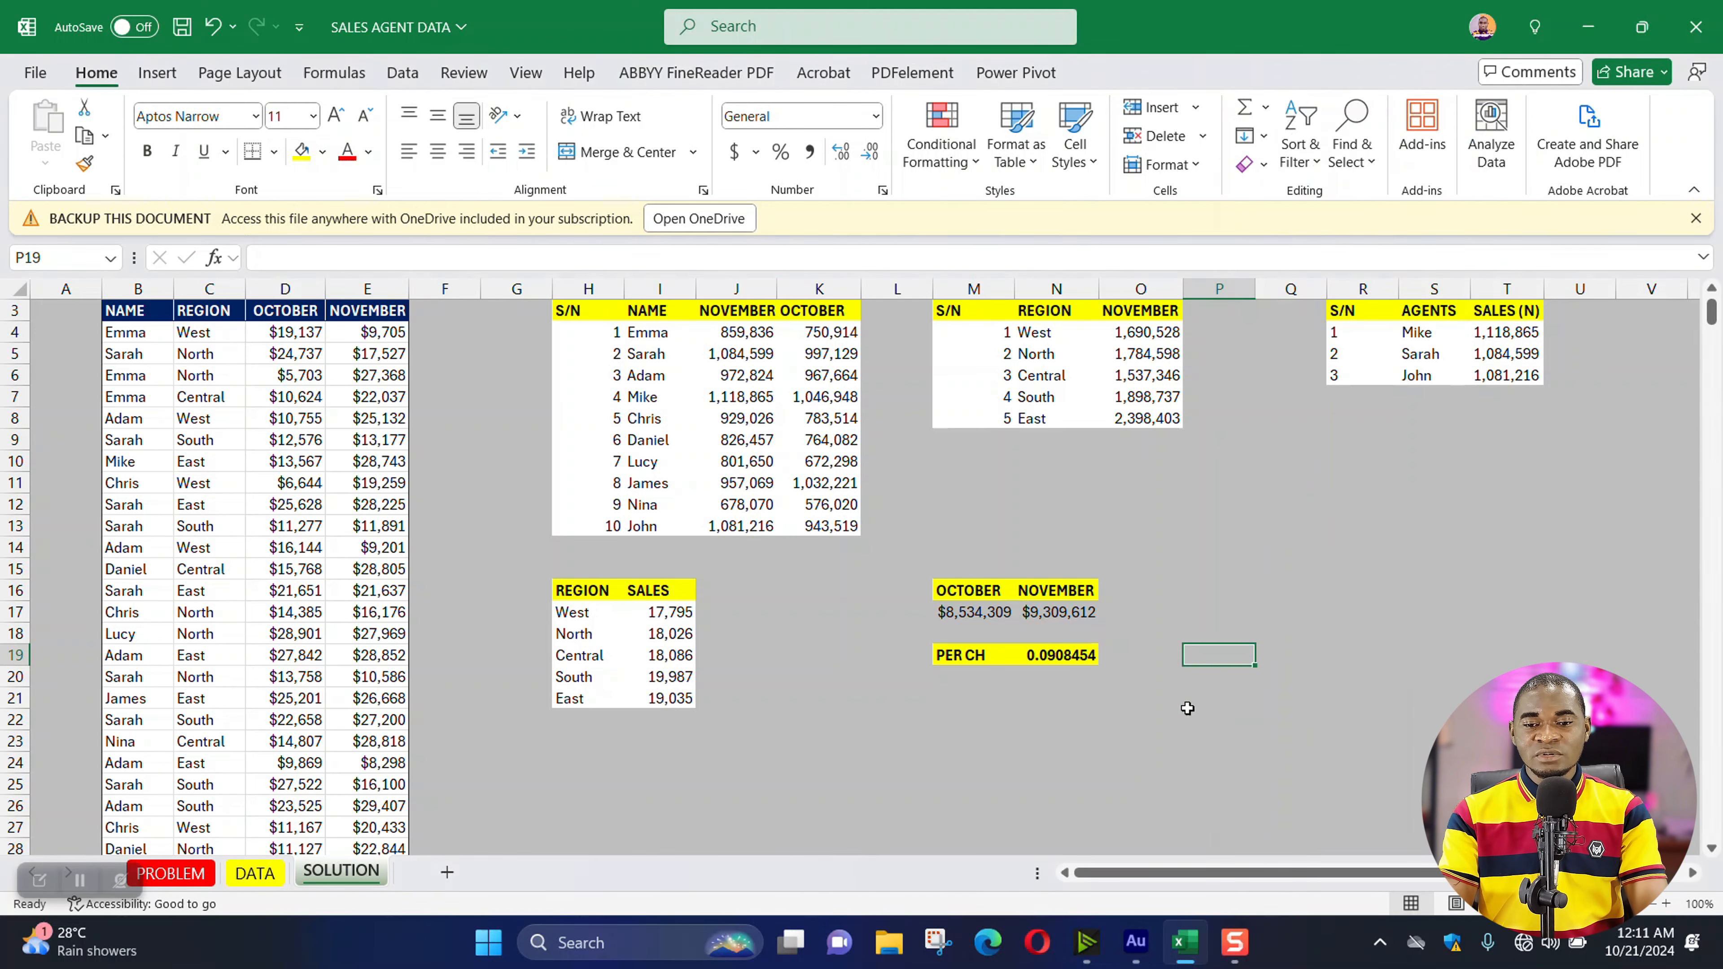
# - Format the percentage change in N19 as a percentage
pyautogui.click(1067, 652)
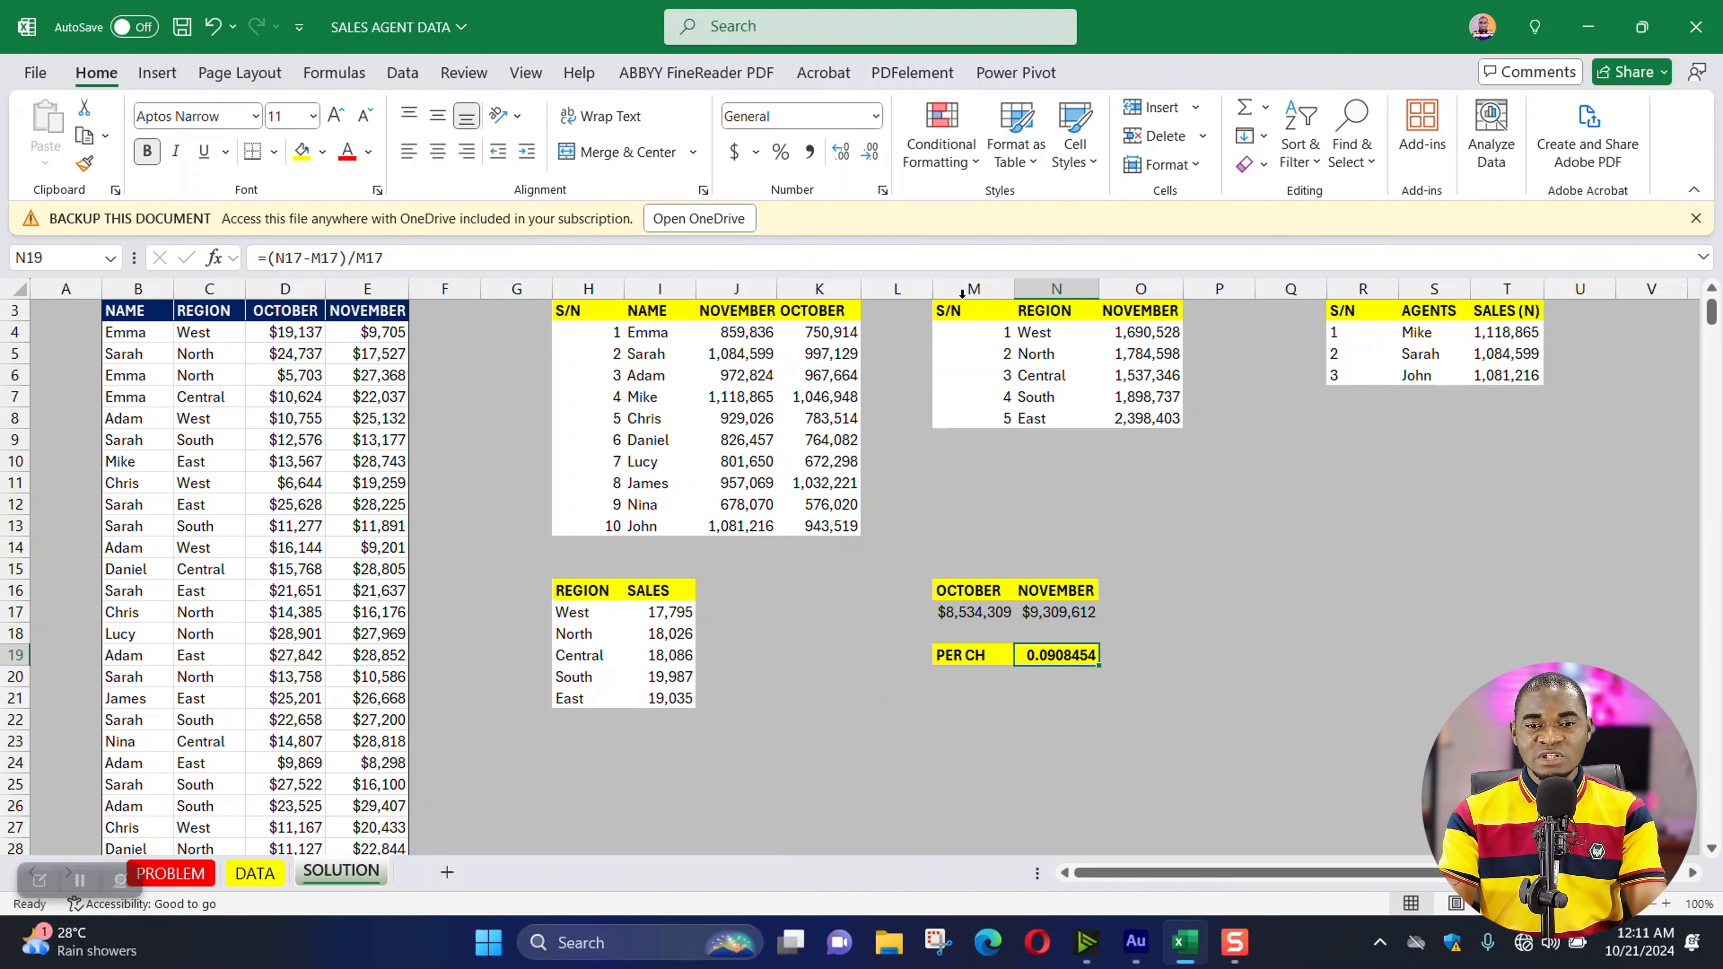
pyautogui.click(780, 152)
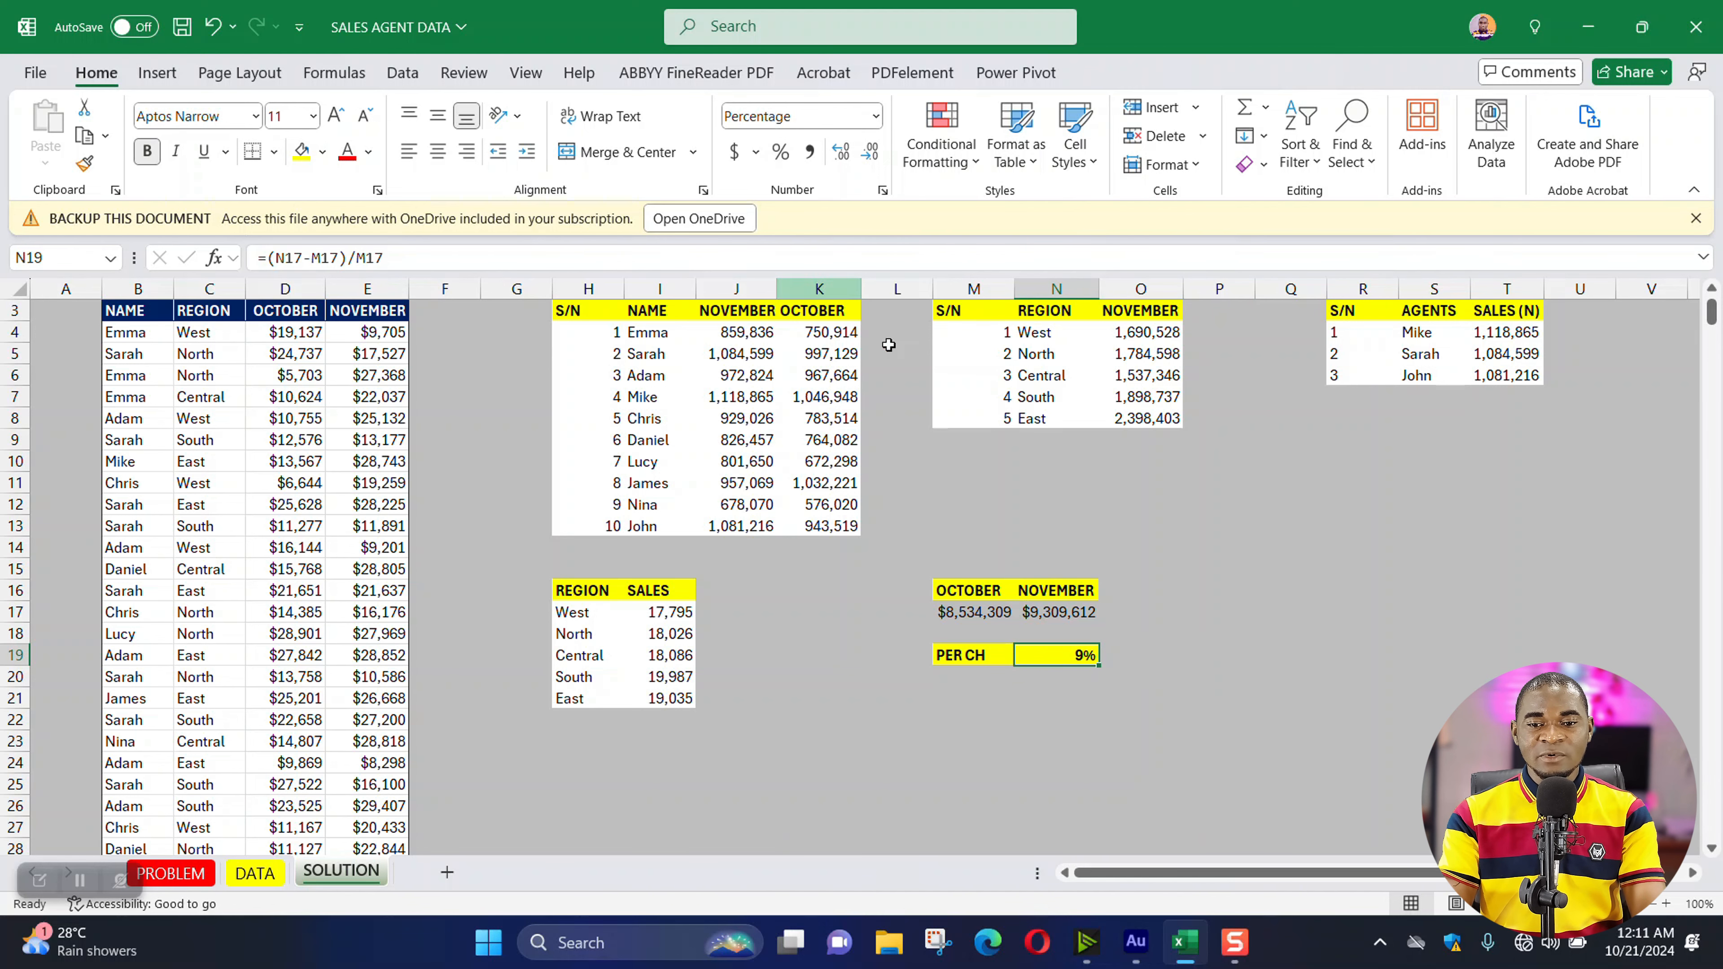
pyautogui.click(1132, 699)
pyautogui.click(1078, 659)
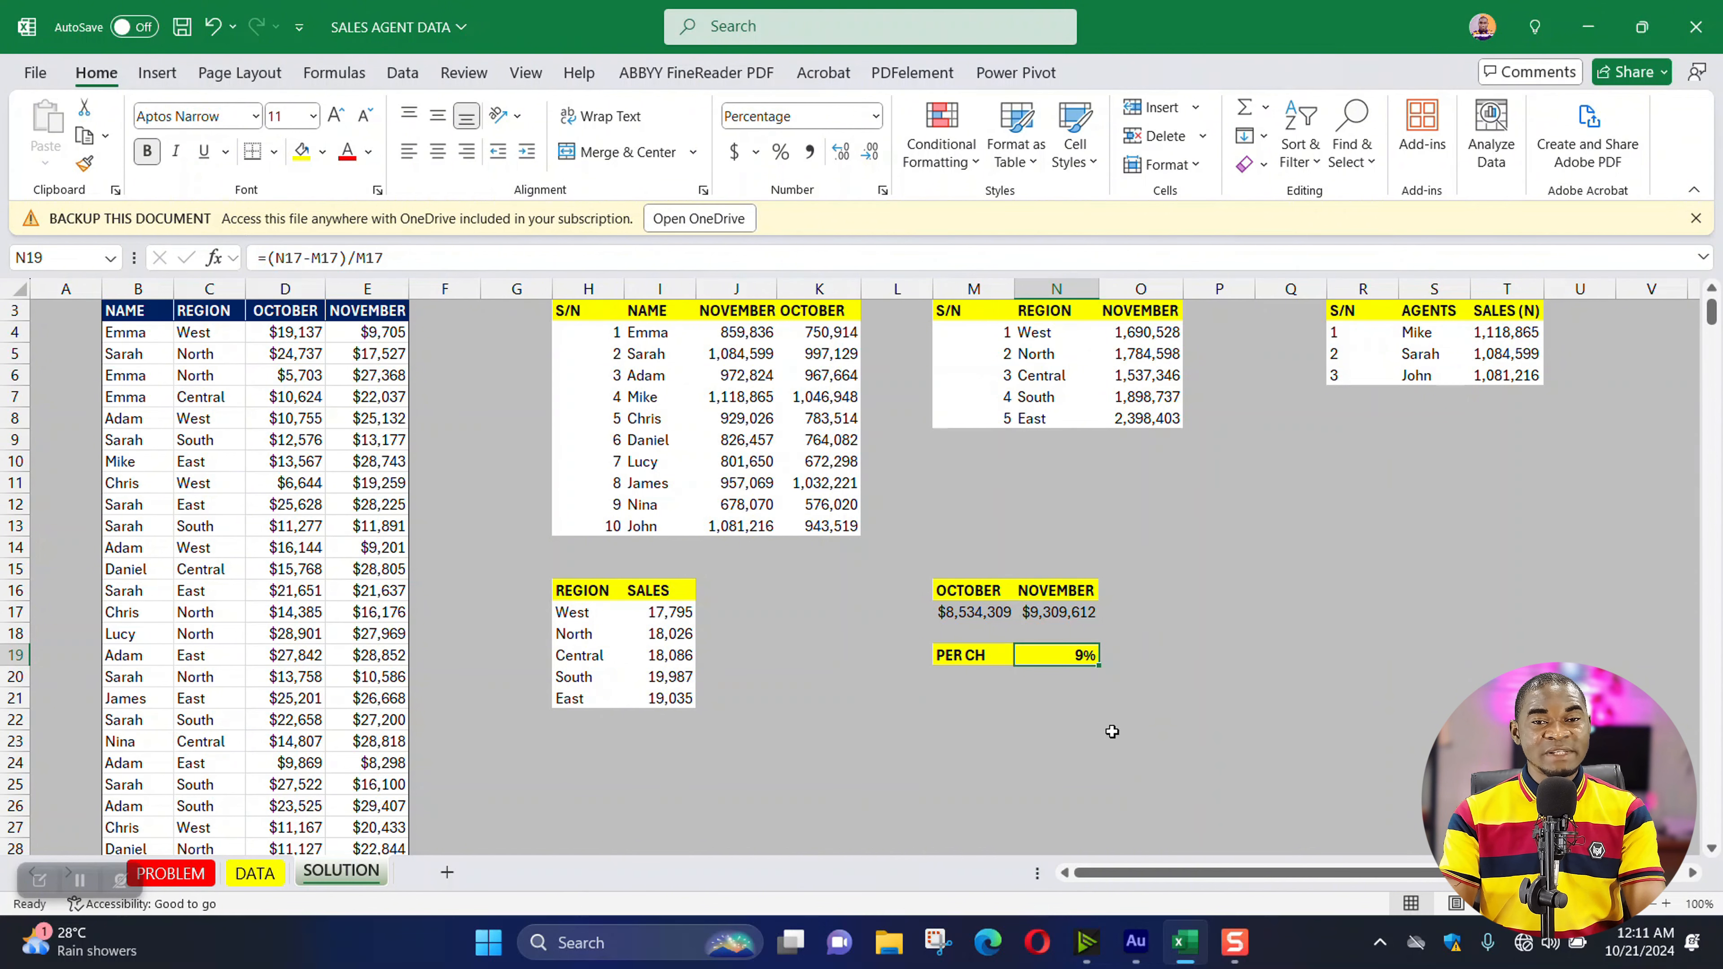
# - Review the grading task on the PROBLEM sheet, and copy the SOLUTION headers S/N, NAME and NOVEMBER from H3:J3 to H26:J26
pyautogui.click(182, 874)
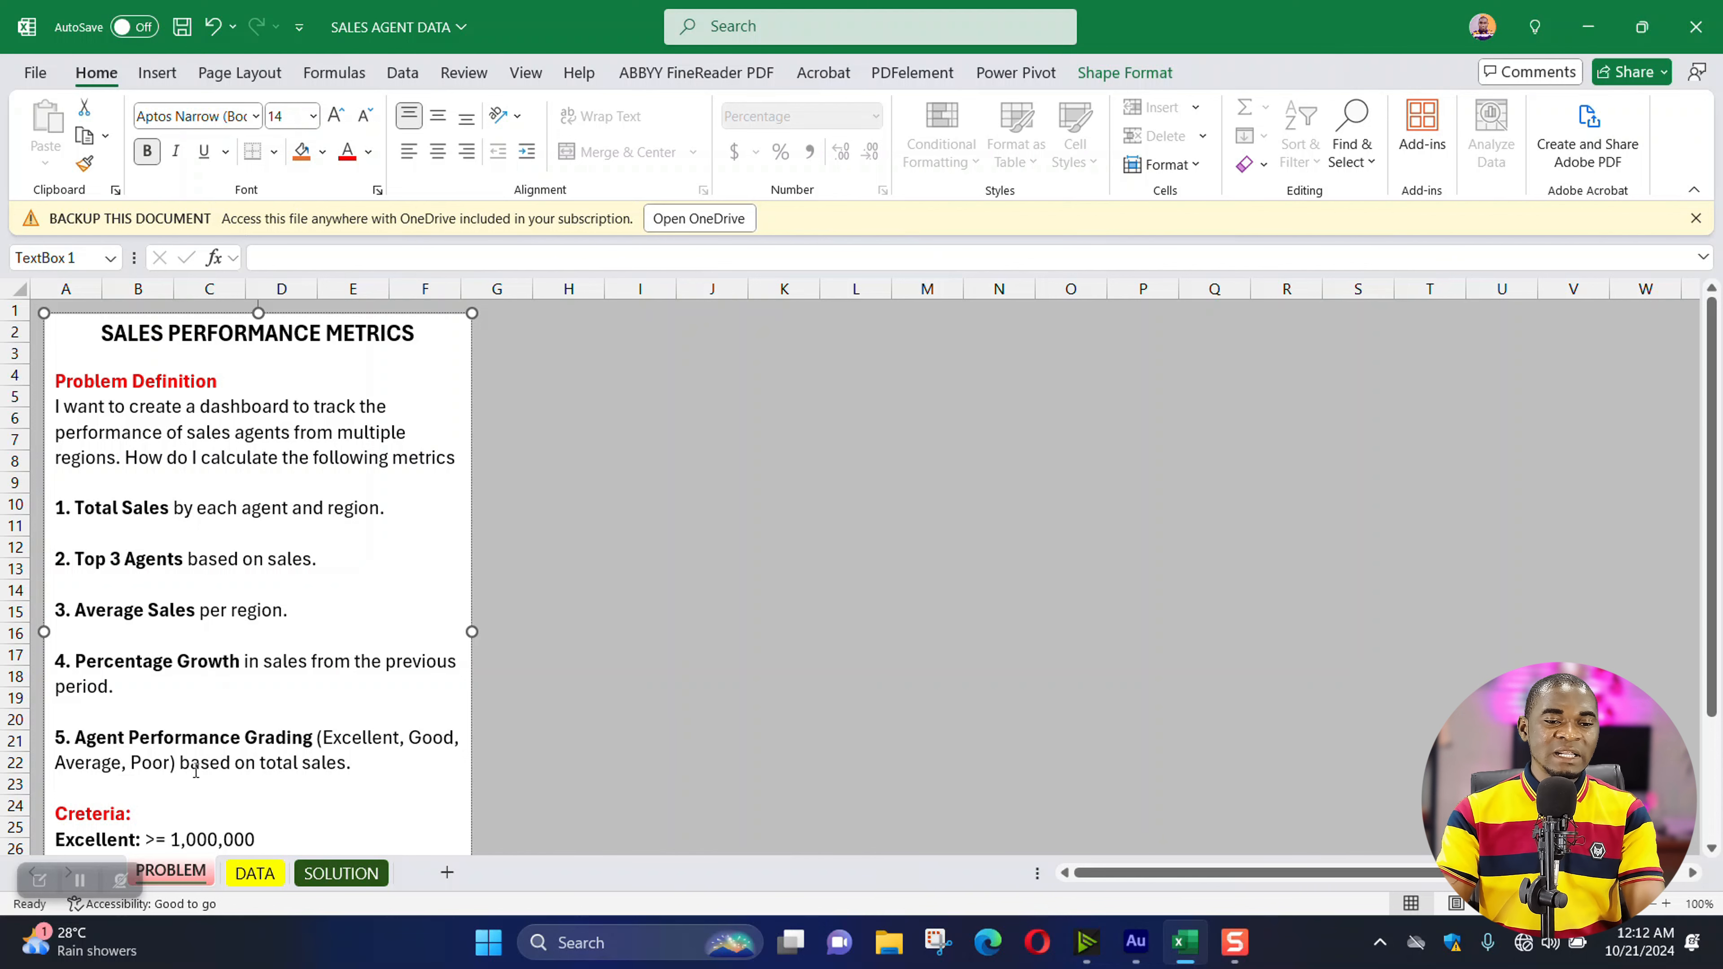
pyautogui.scroll(-1, 168, 750)
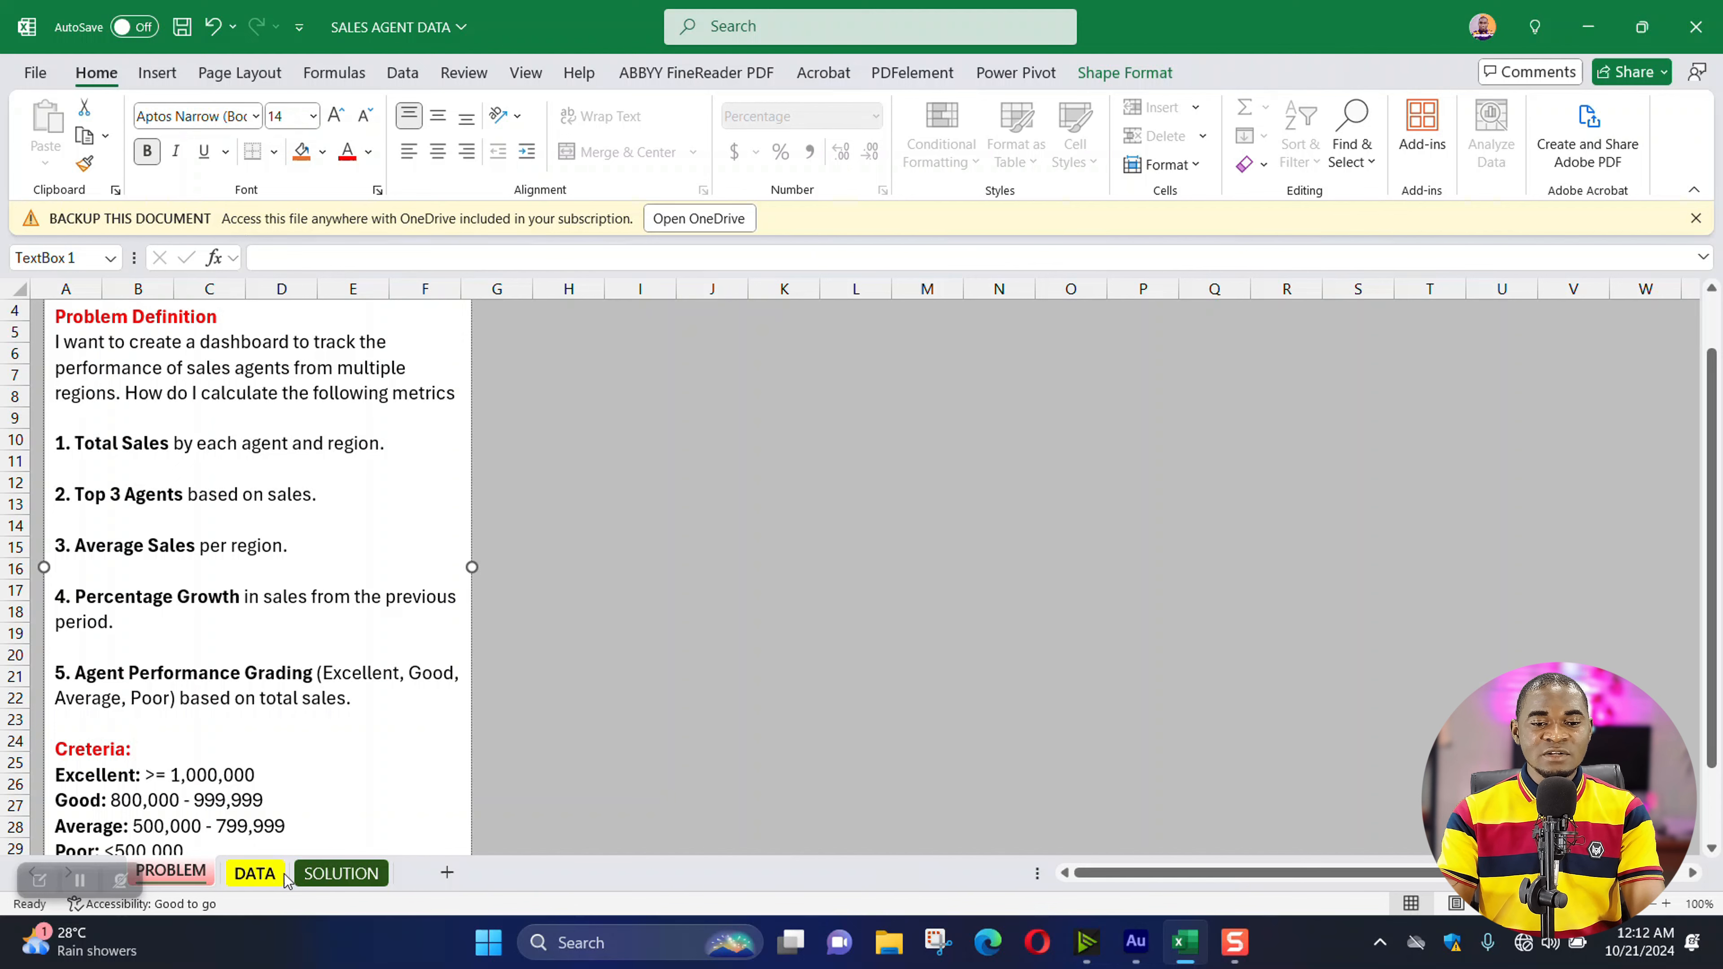
pyautogui.click(341, 874)
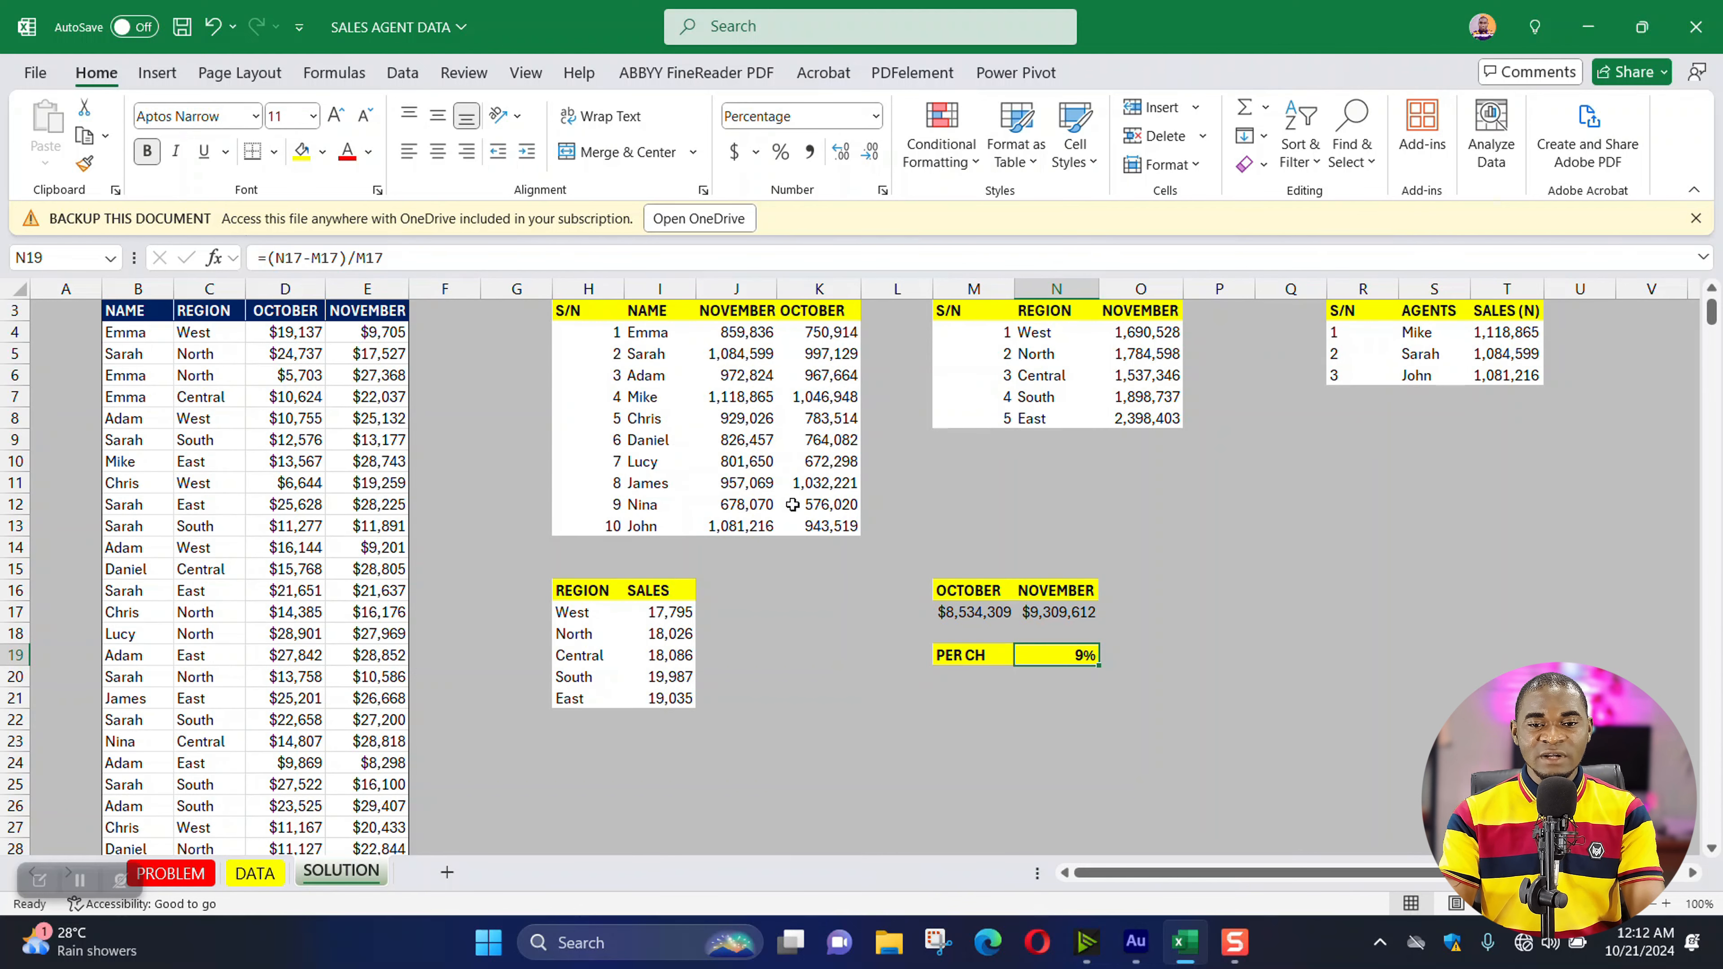
pyautogui.scroll(-3, 953, 726)
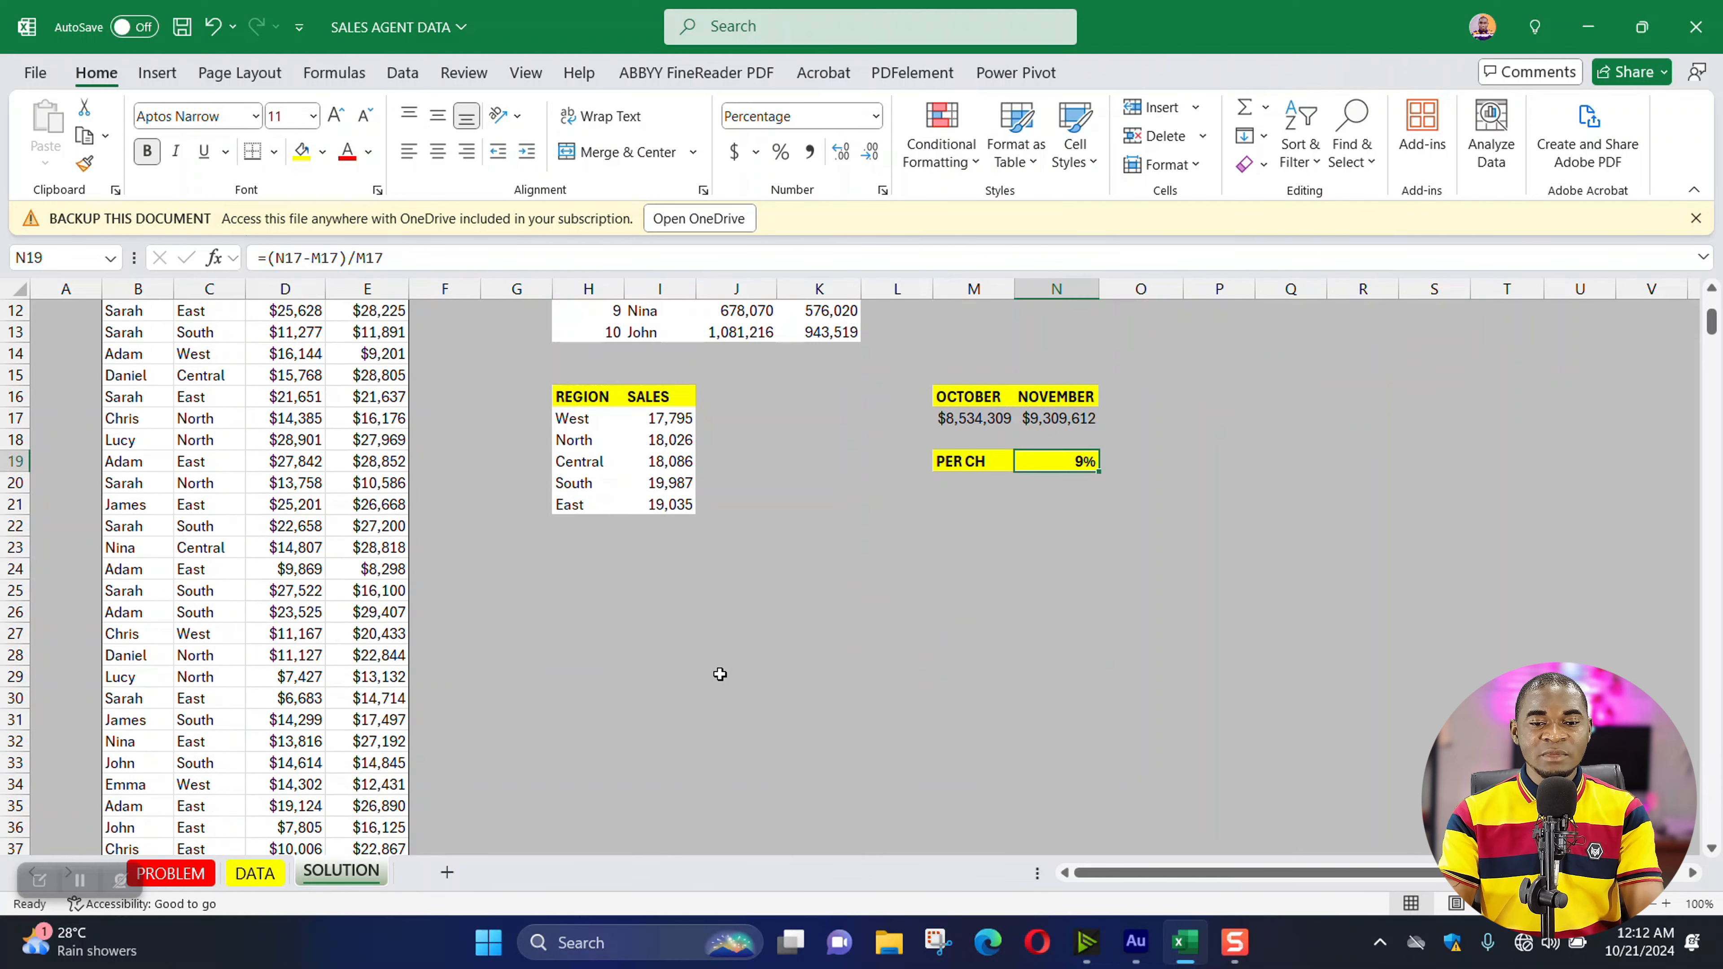
pyautogui.scroll(4, 740, 581)
pyautogui.moveTo(568, 353); pyautogui.dragTo(759, 353)
pyautogui.hotkey('ctrl', 'c')
pyautogui.scroll(-5, 781, 450)
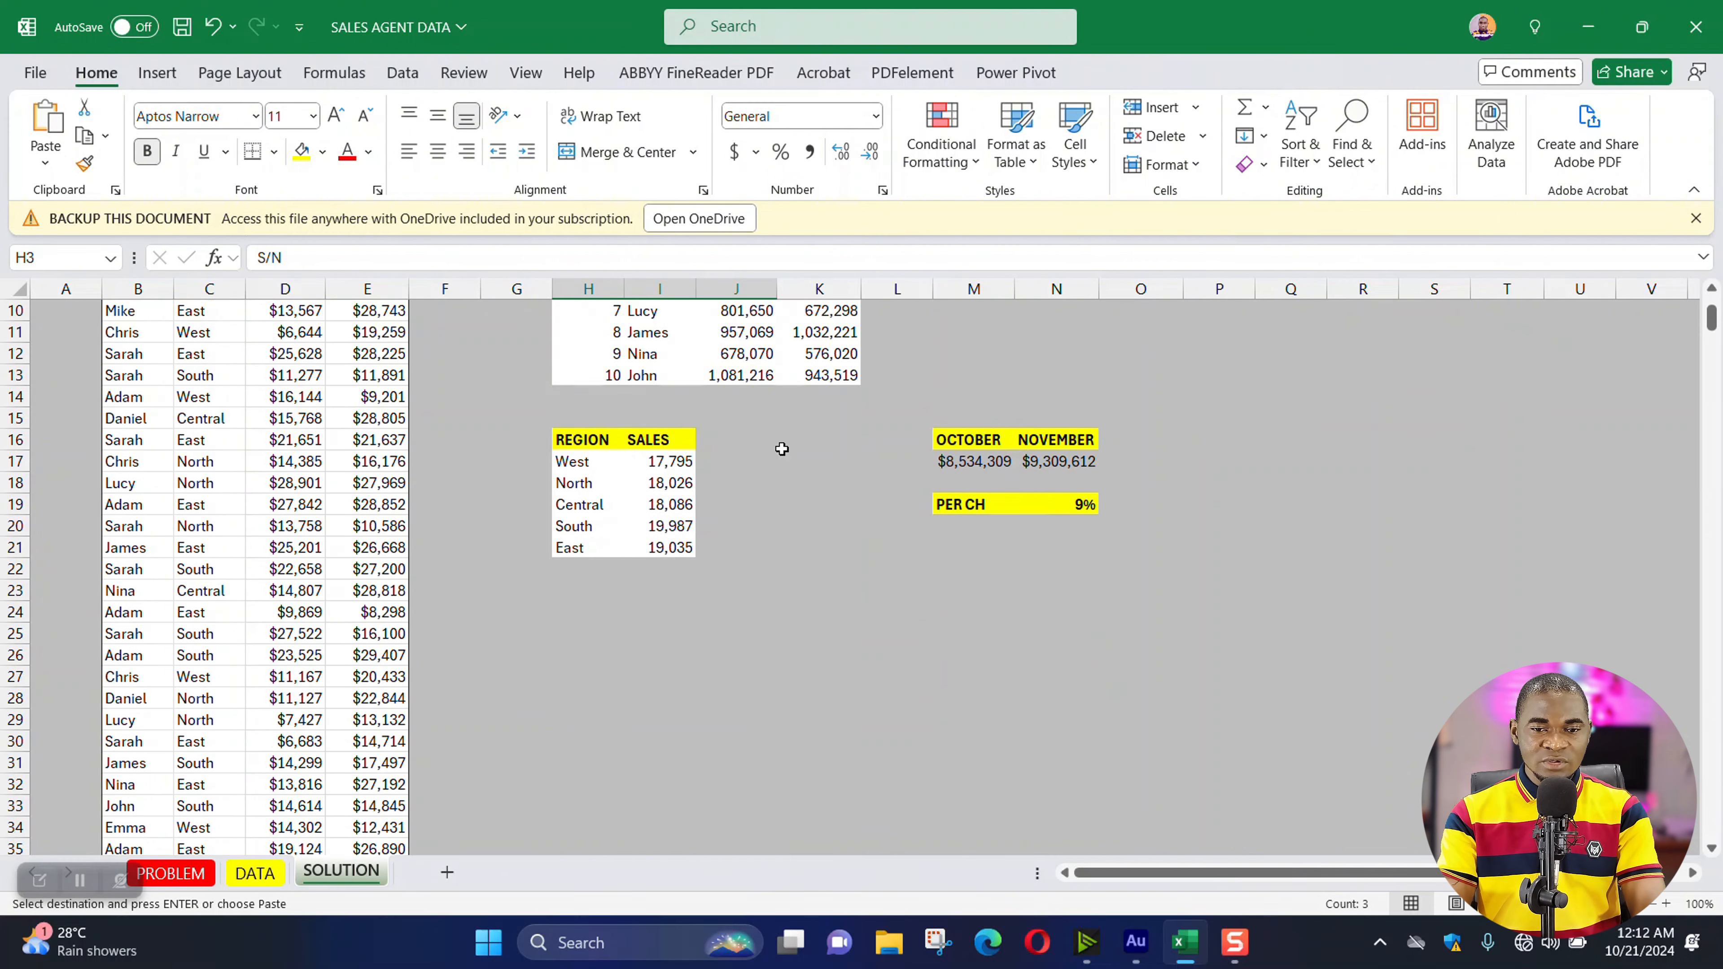
pyautogui.click(610, 520)
pyautogui.hotkey('ctrl', 'v')
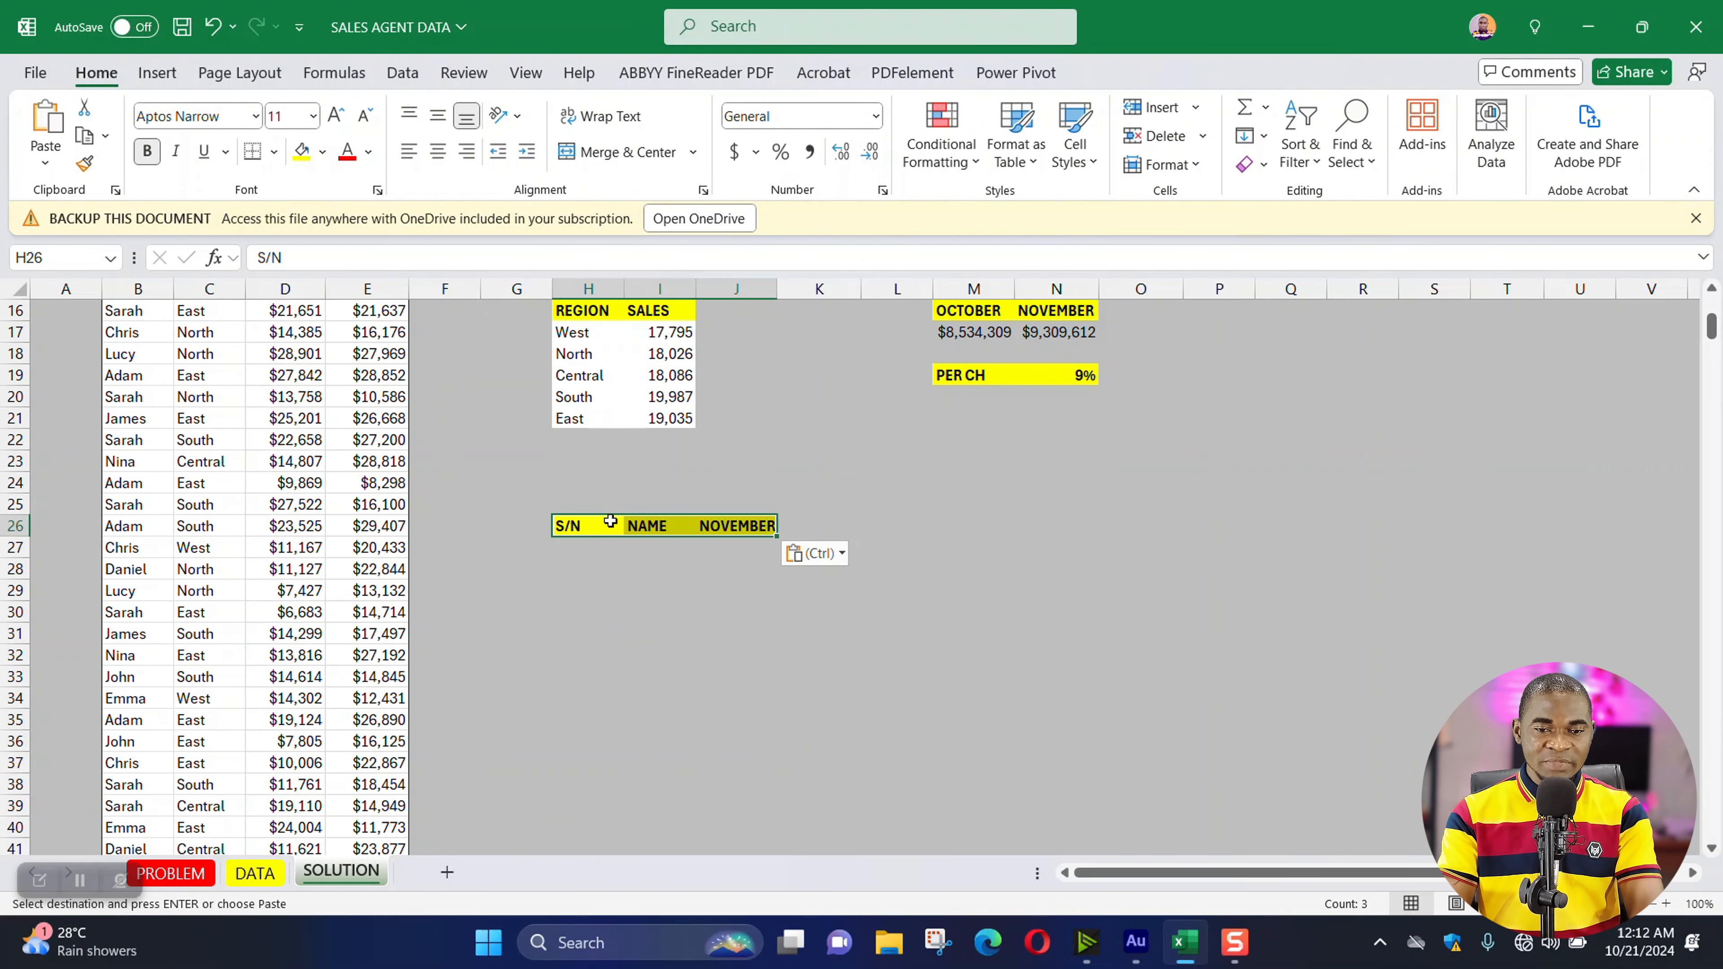
# - Replace the NOVEMBER heading in J26 with GRADING
pyautogui.click(646, 524)
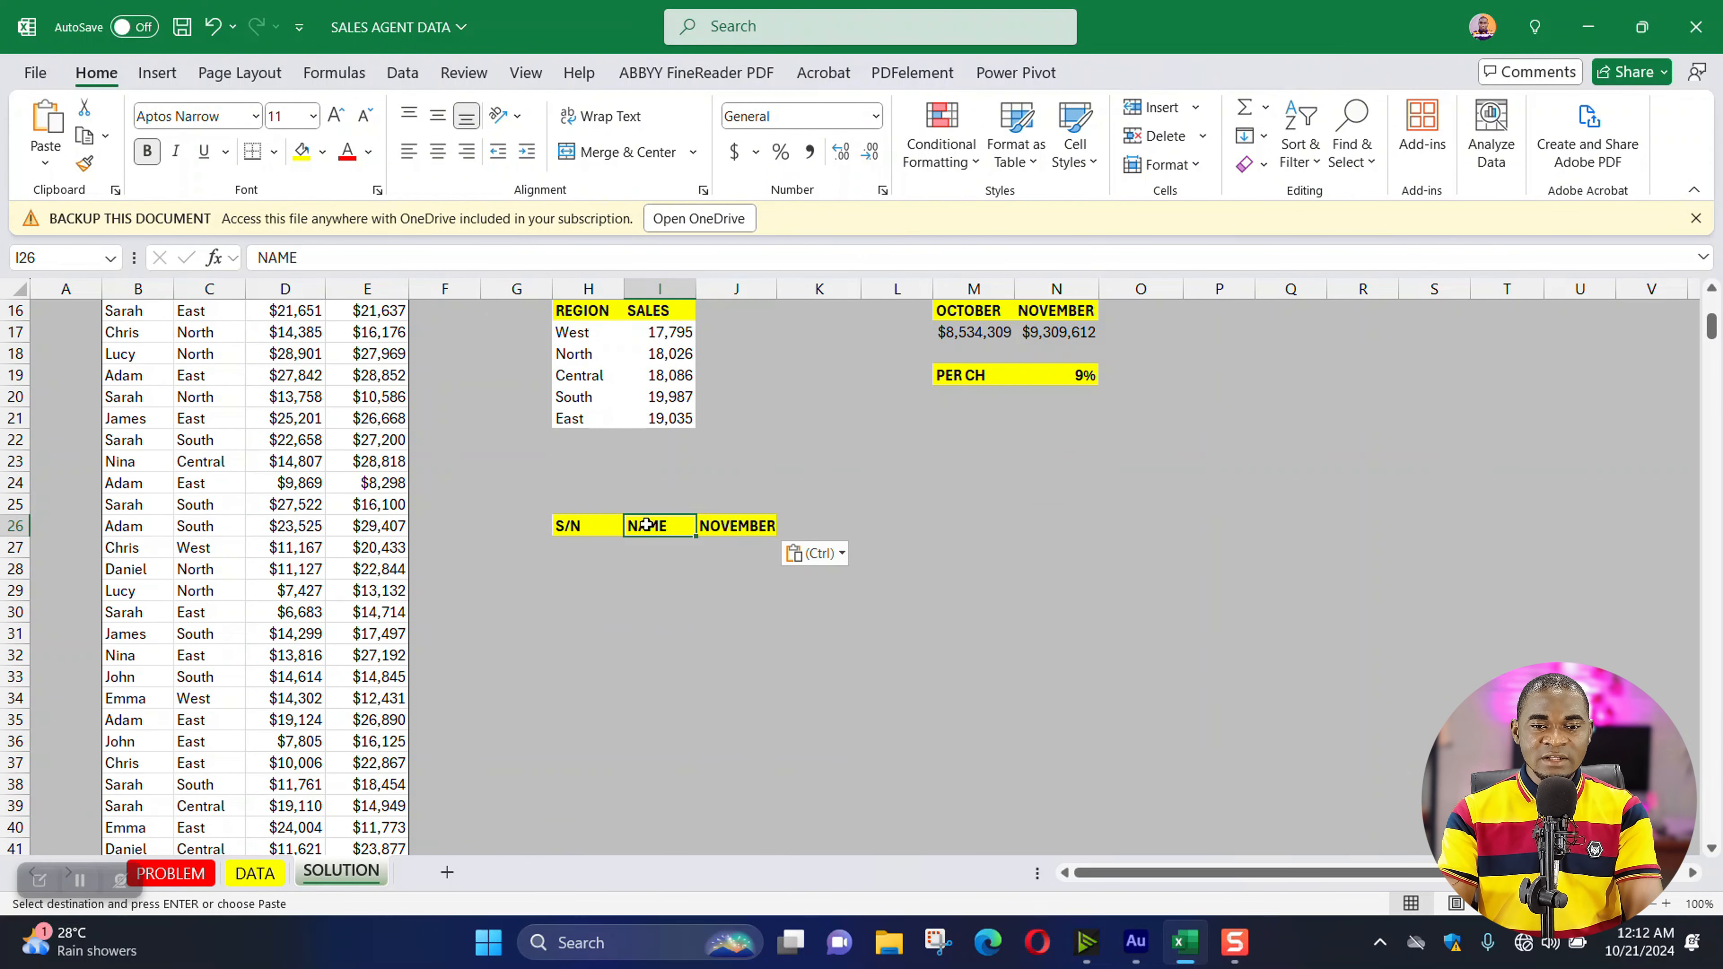
pyautogui.click(716, 524)
pyautogui.write('GR')
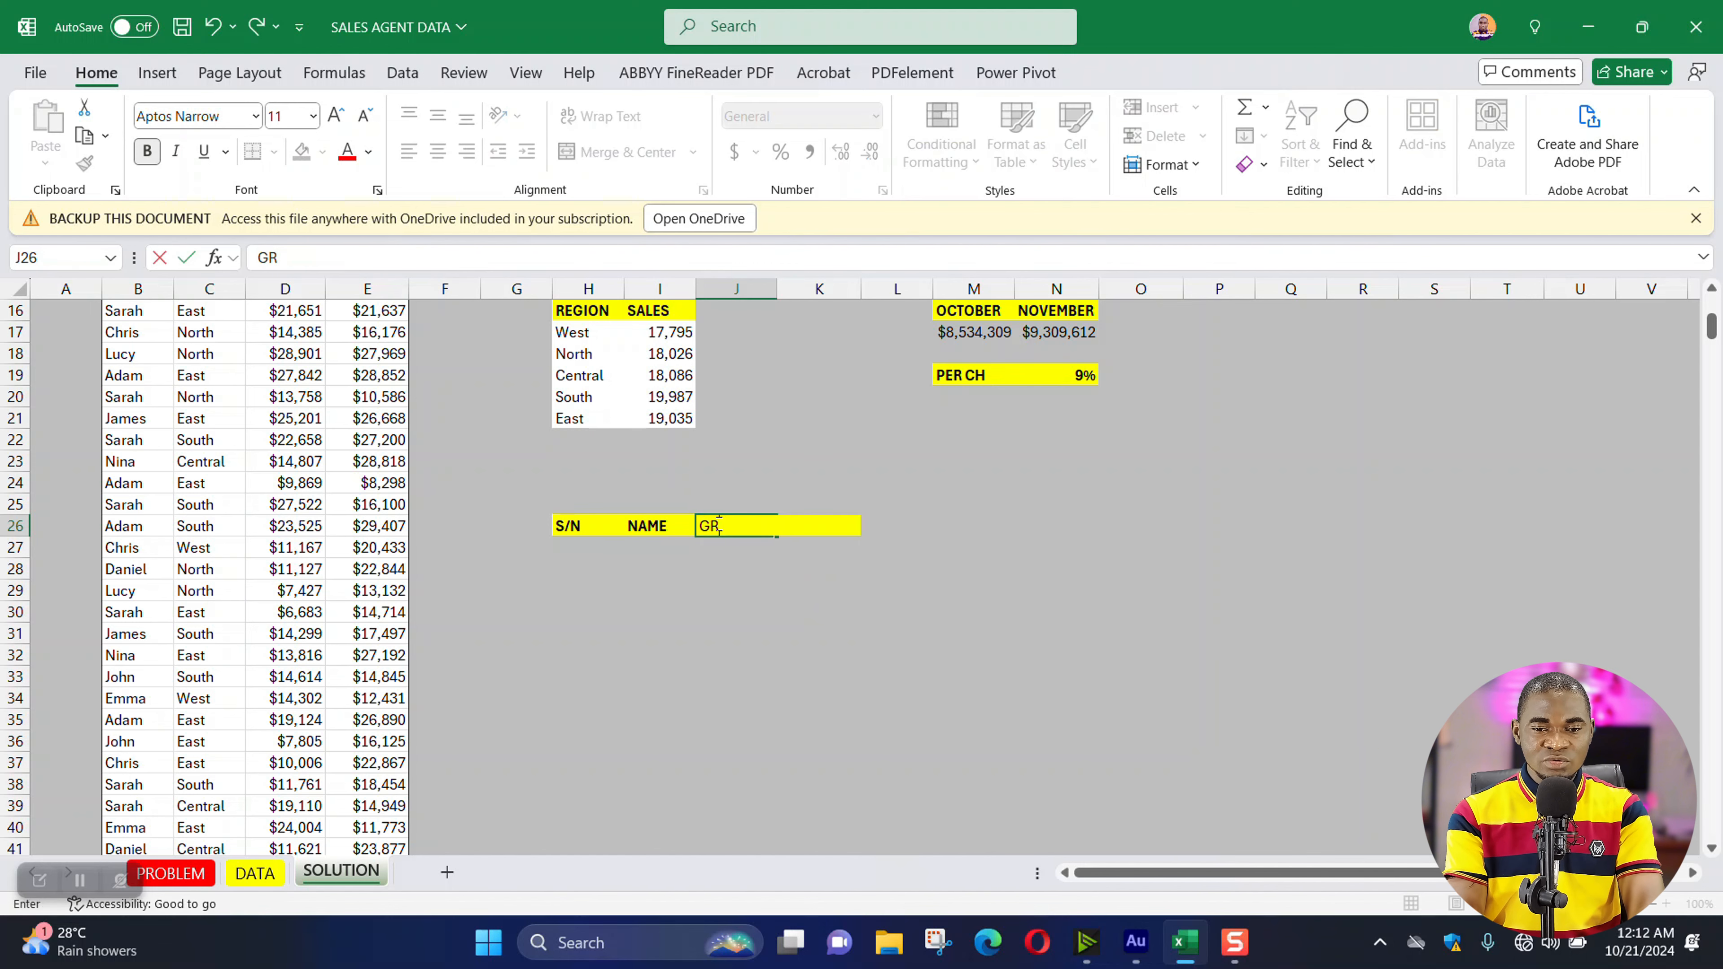
pyautogui.write('ADING')
pyautogui.press('Return')
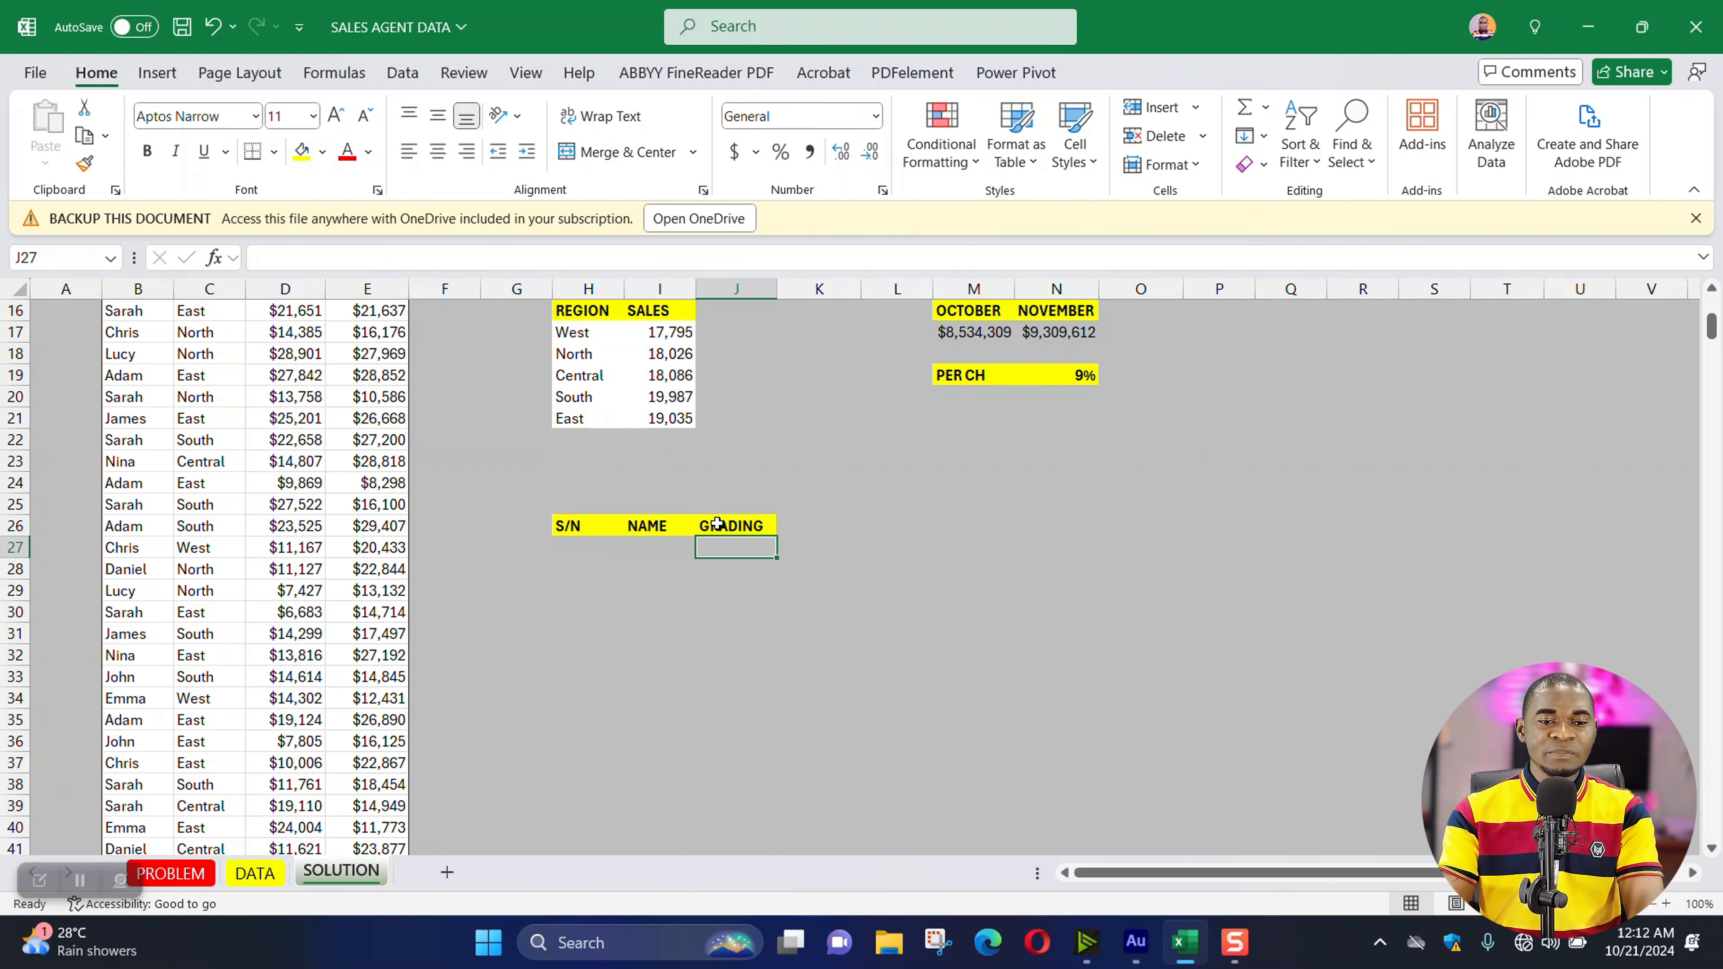
# - Copy the four grading criteria, Excellent to Poor, from the PROBLEM sheet's text box into Q26:Q29 of the SOLUTION sheet
pyautogui.click(178, 874)
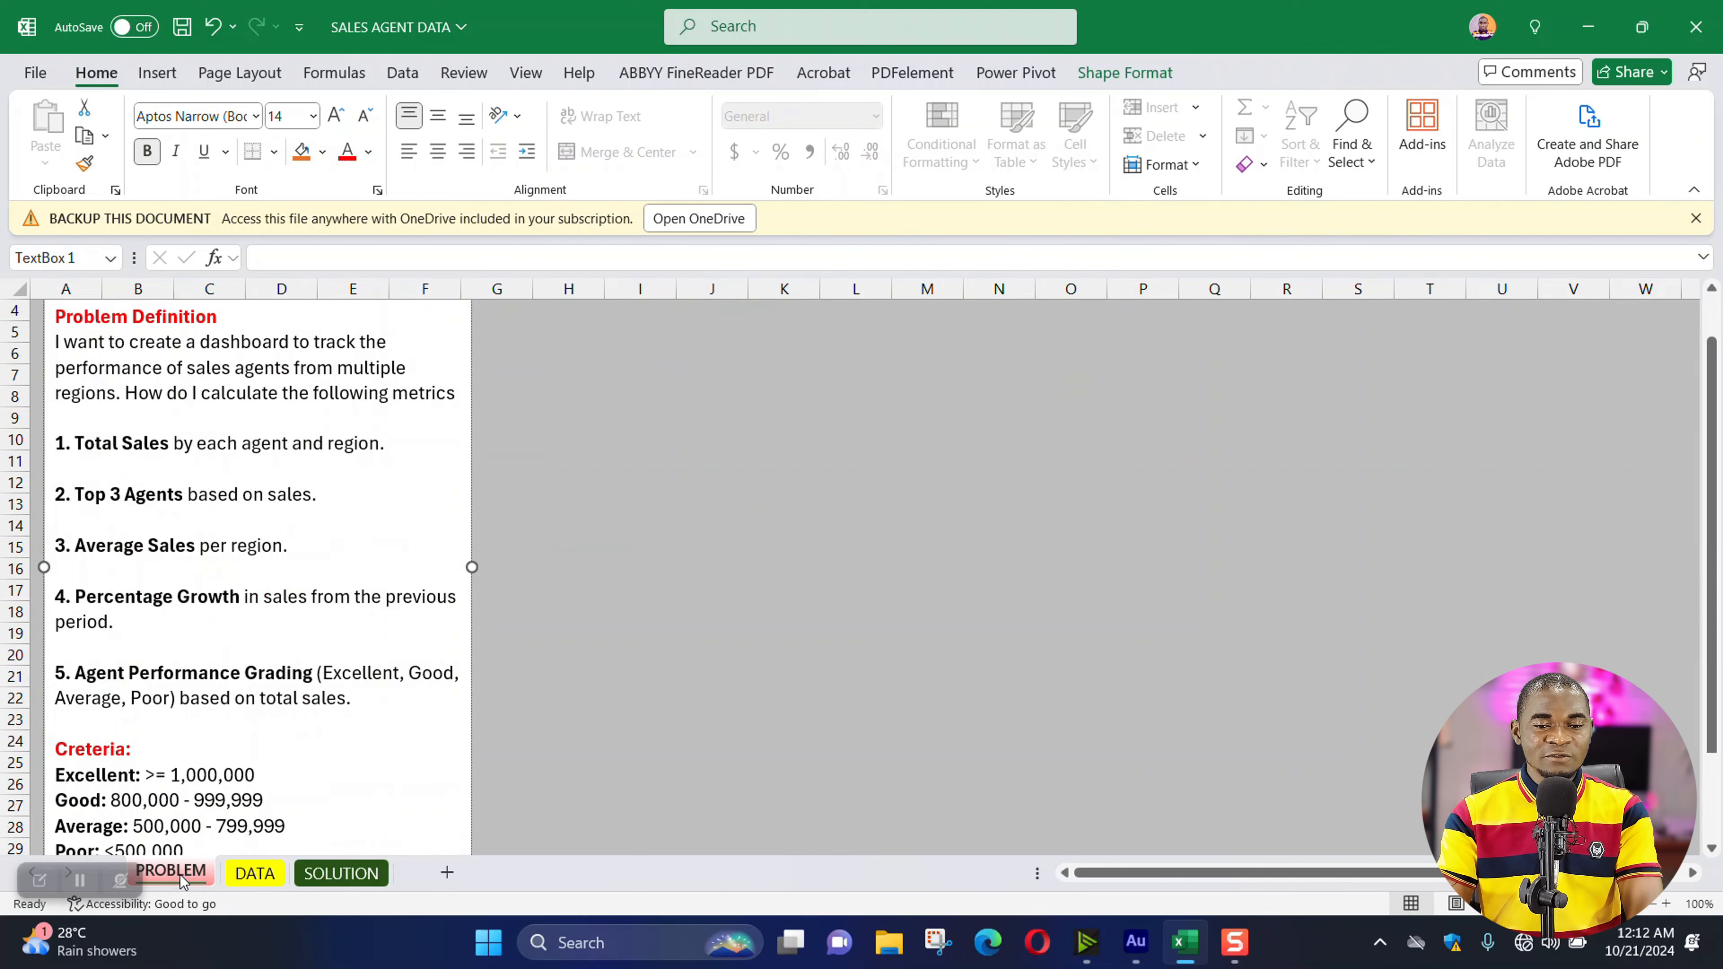
pyautogui.scroll(-1, 112, 777)
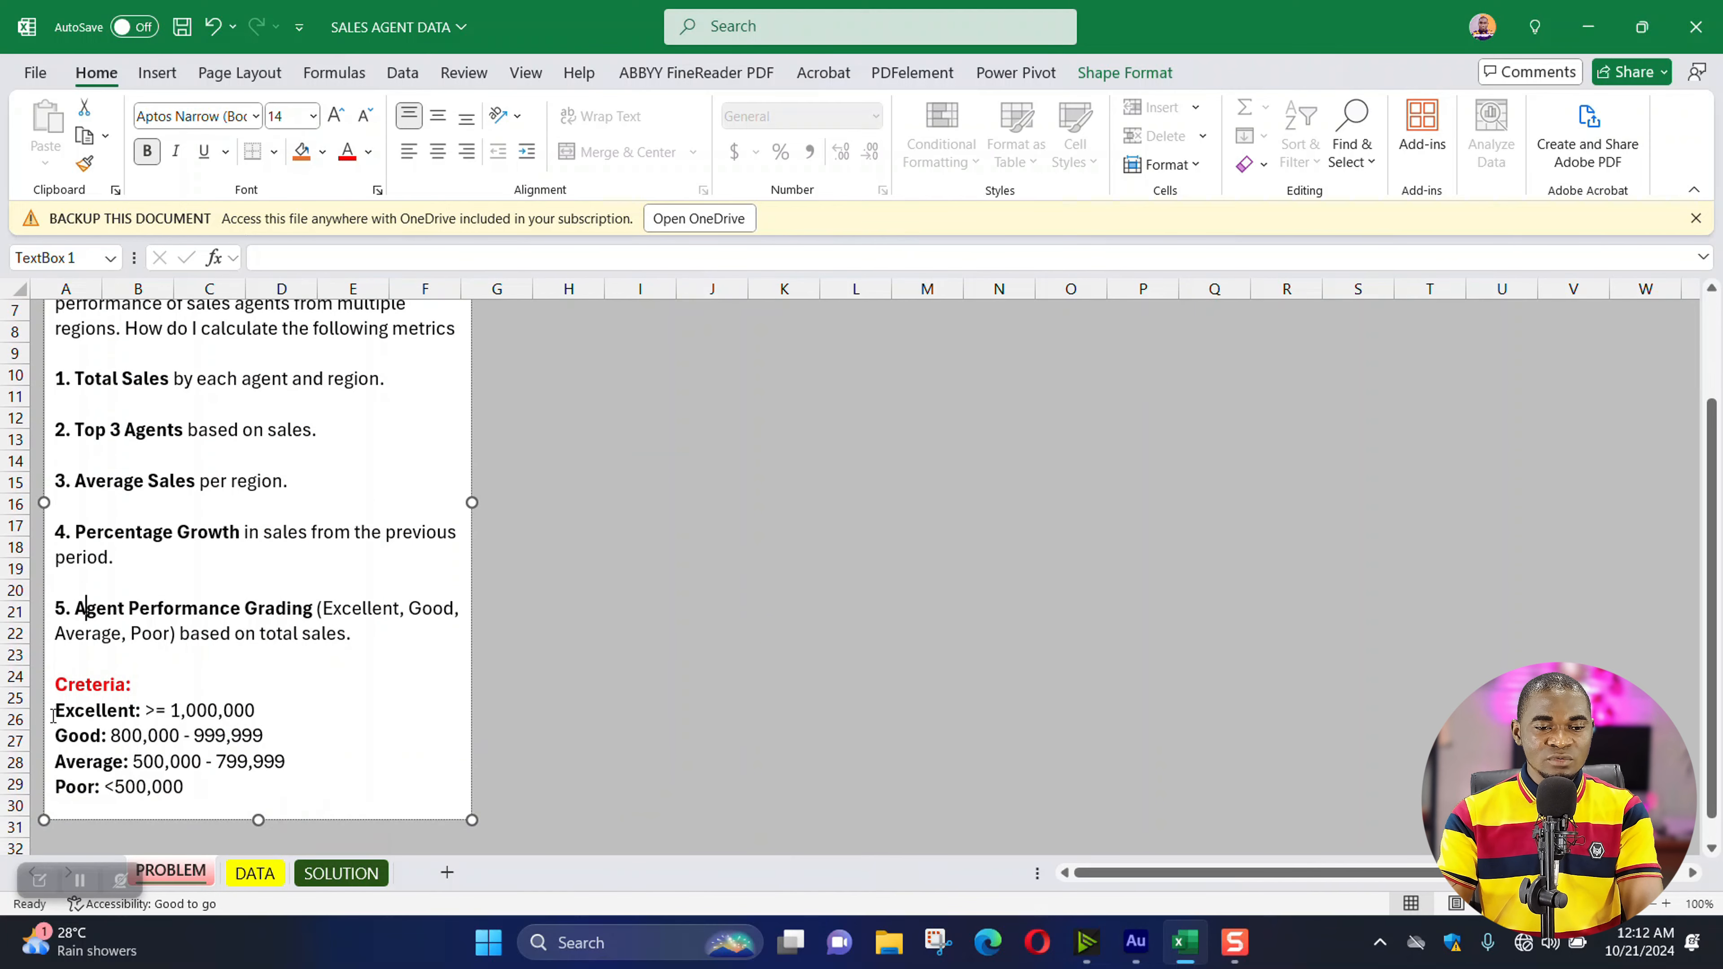
pyautogui.moveTo(54, 712); pyautogui.dragTo(186, 789)
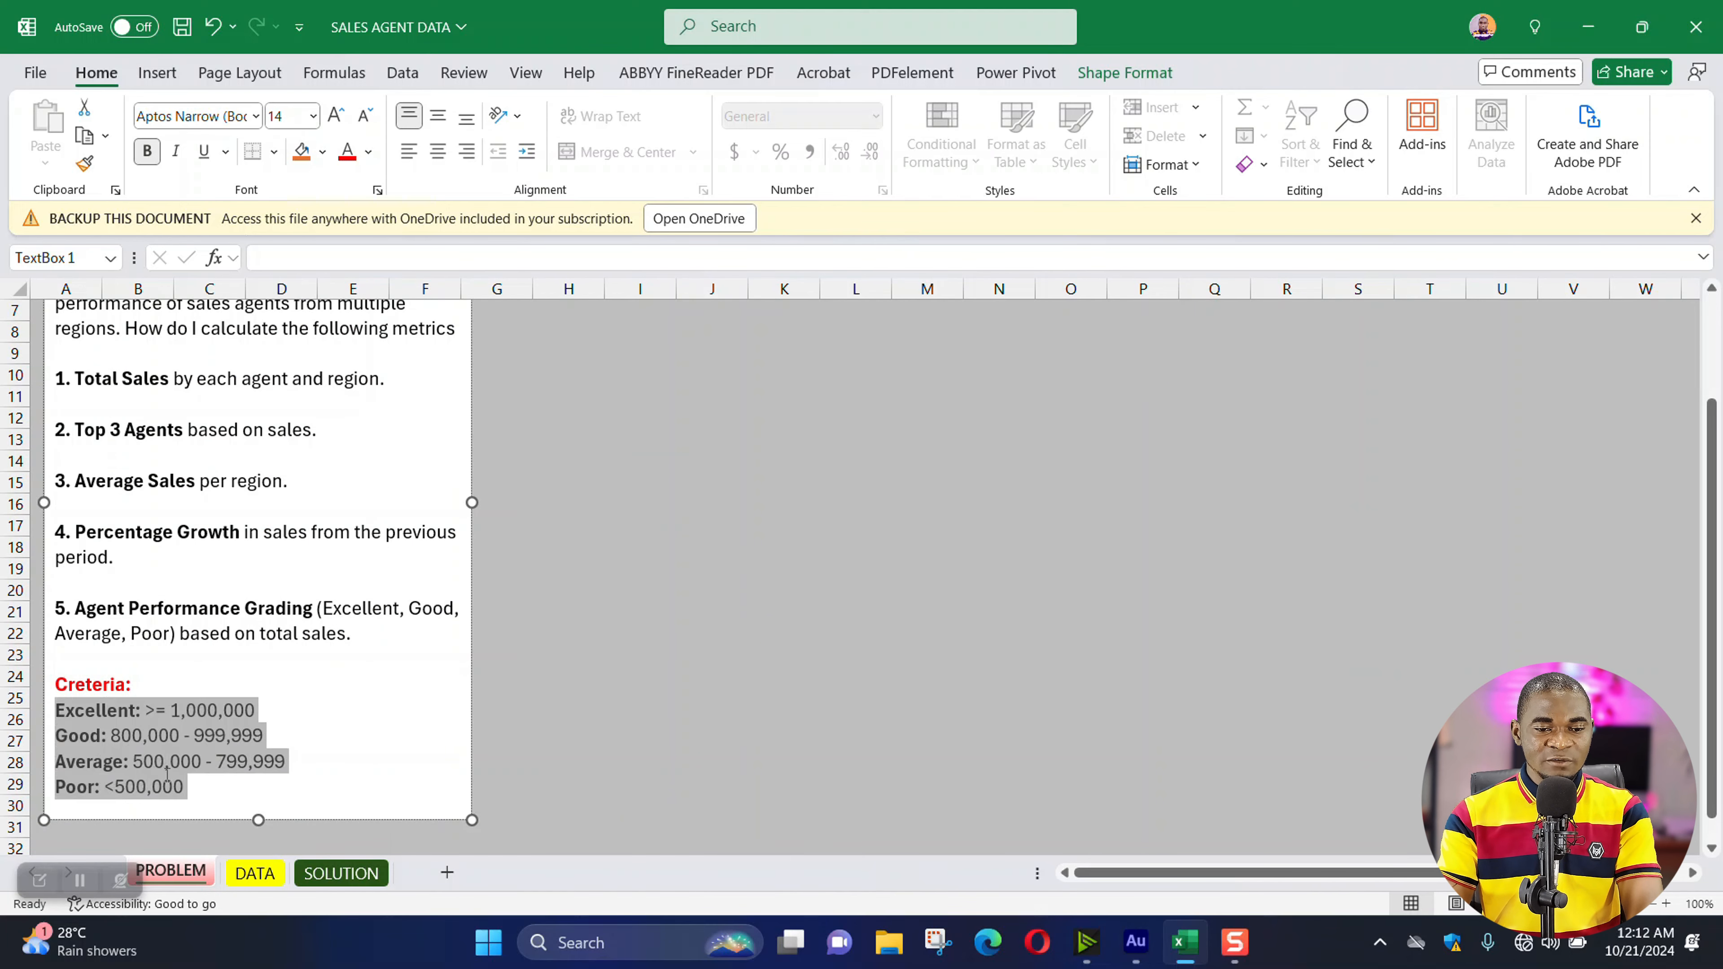
pyautogui.rightClick(131, 730)
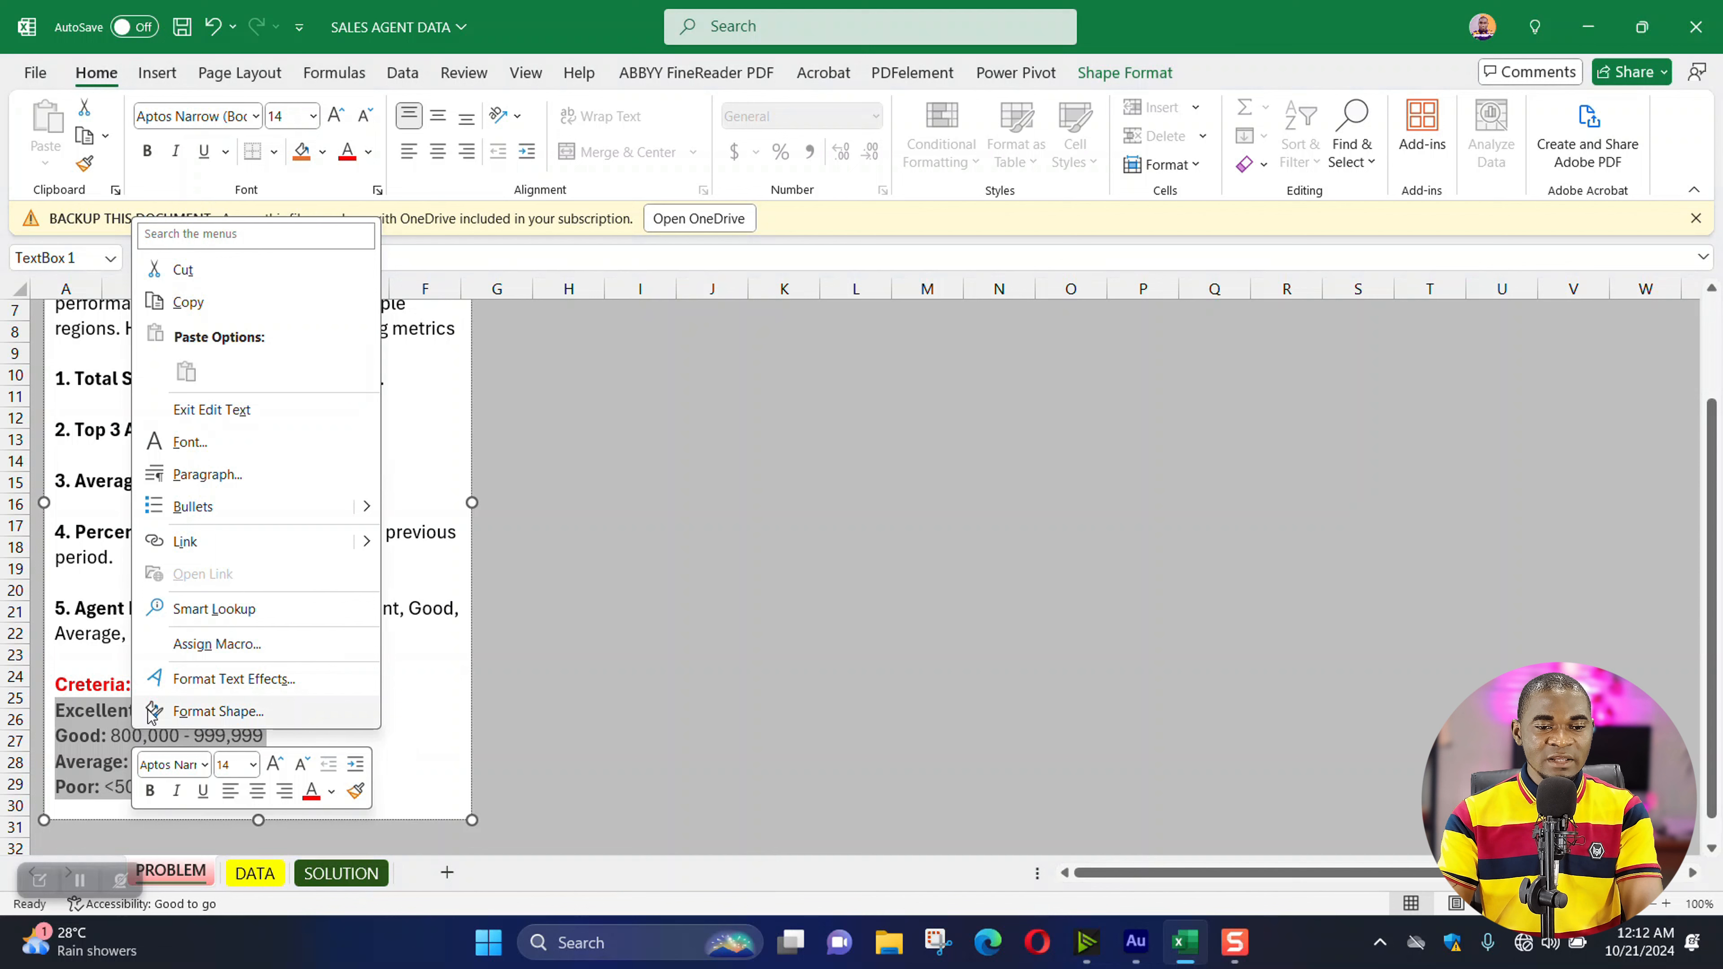
pyautogui.click(188, 304)
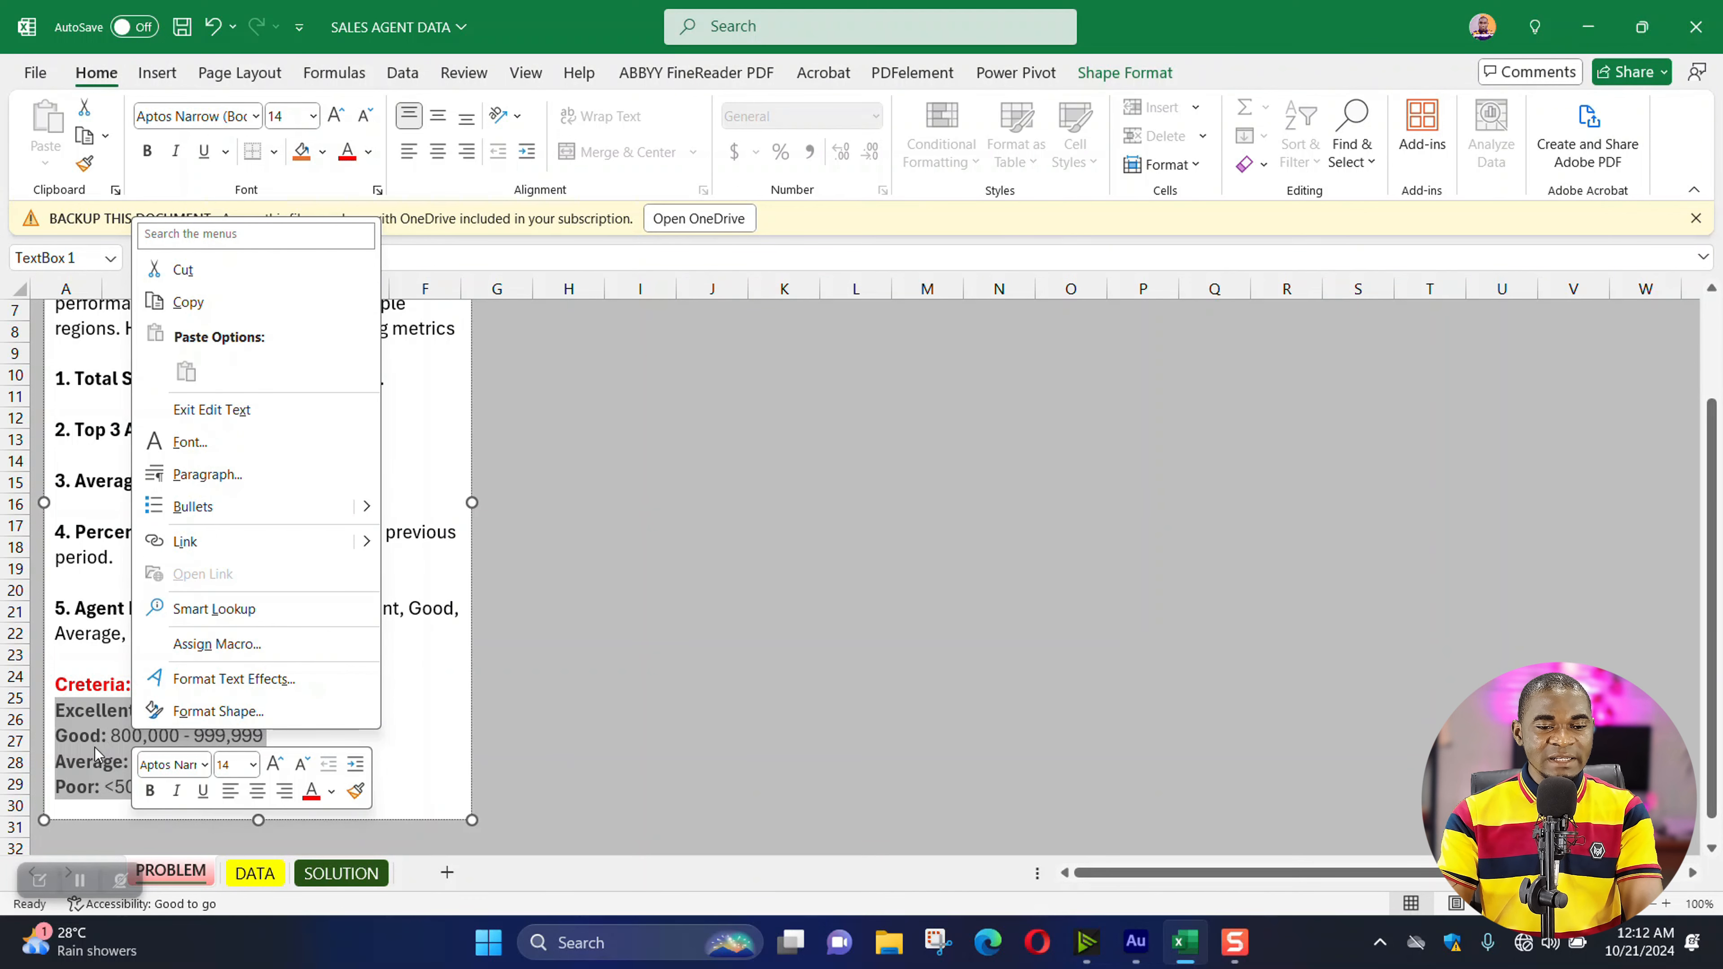
pyautogui.rightClick(151, 737)
pyautogui.click(192, 307)
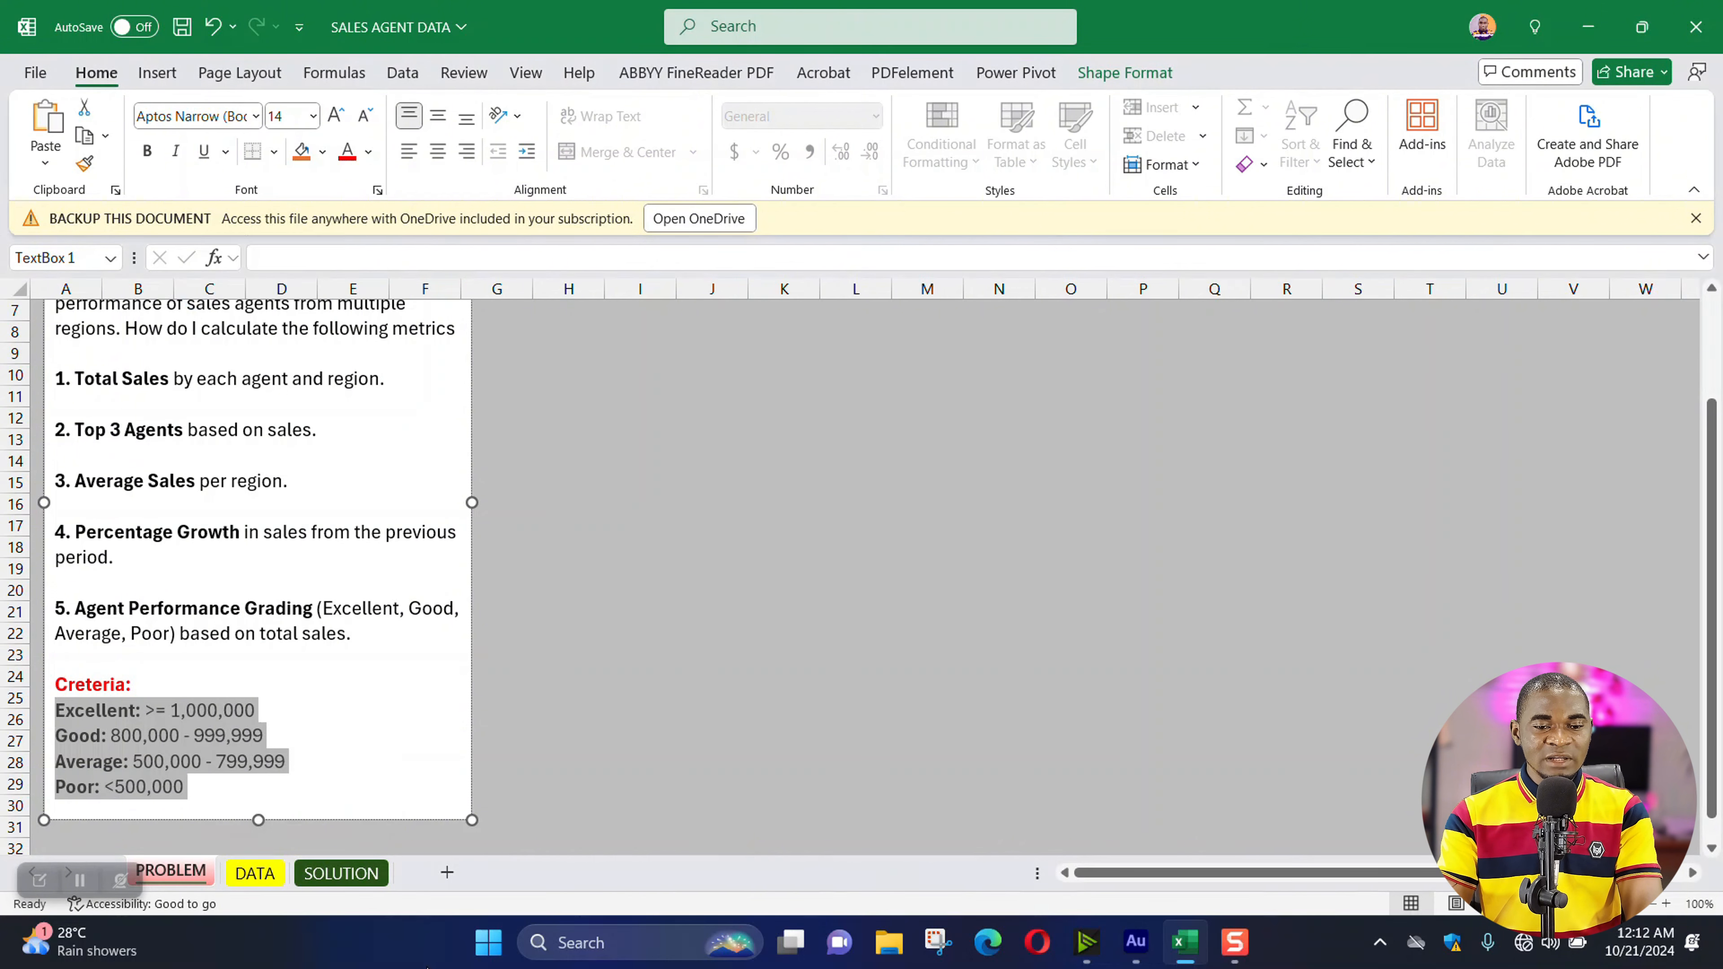
pyautogui.click(341, 873)
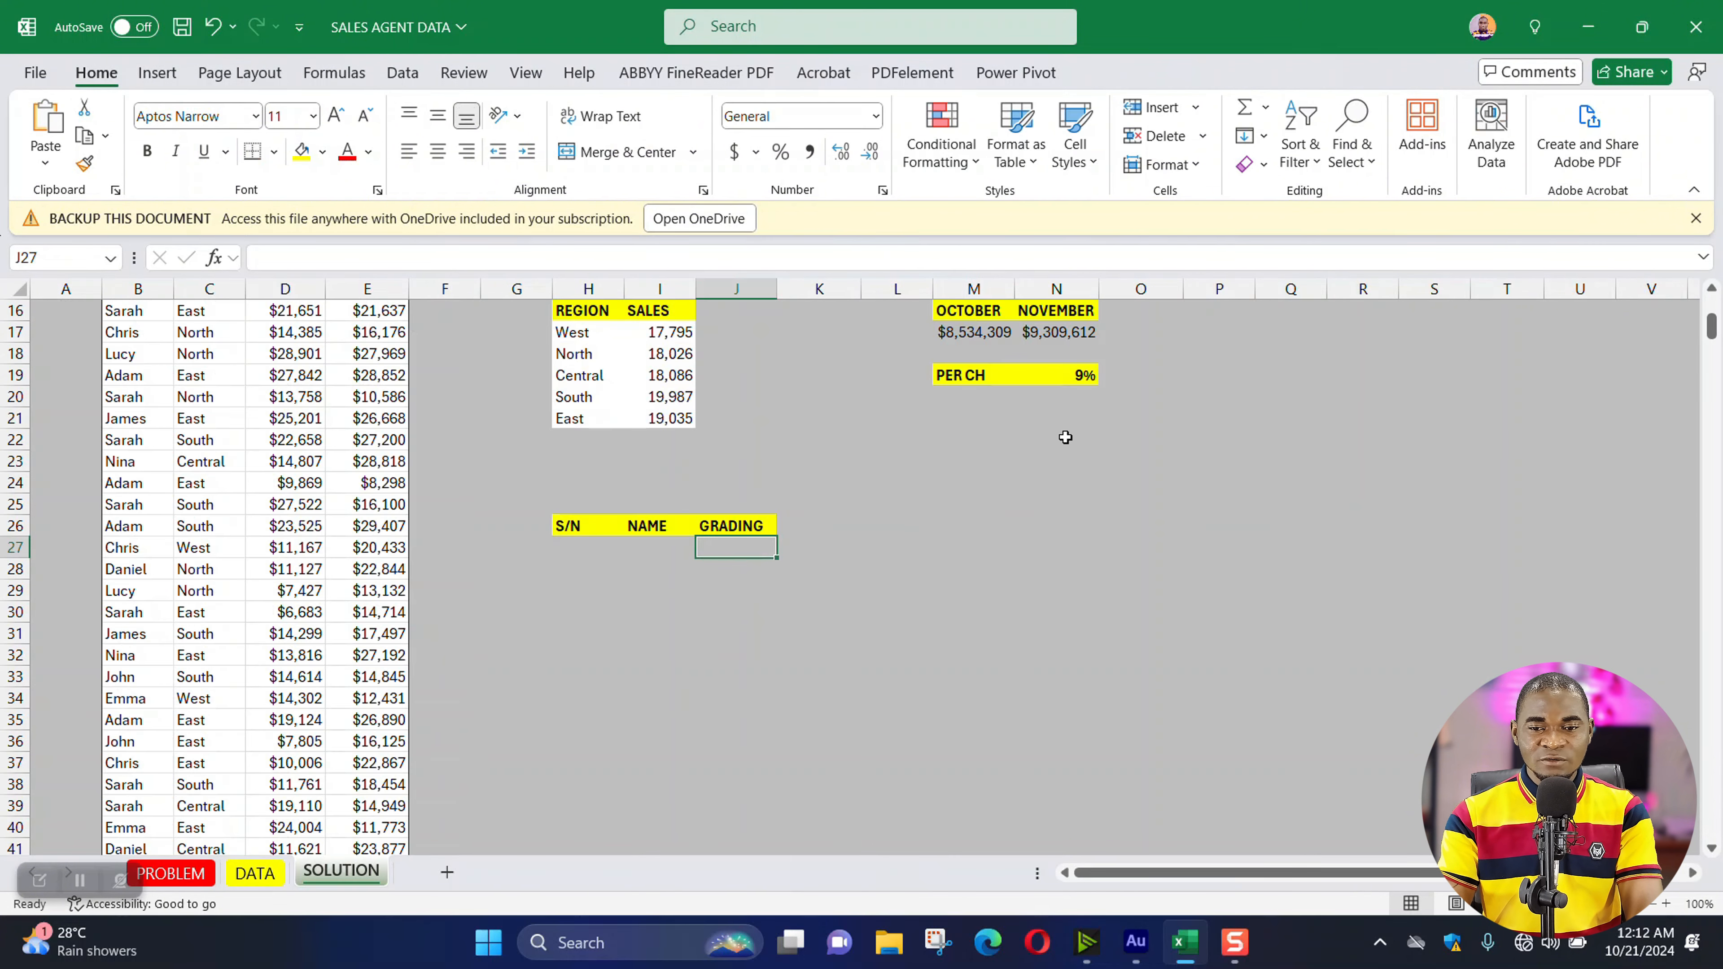
pyautogui.rightClick(1279, 525)
pyautogui.click(1333, 320)
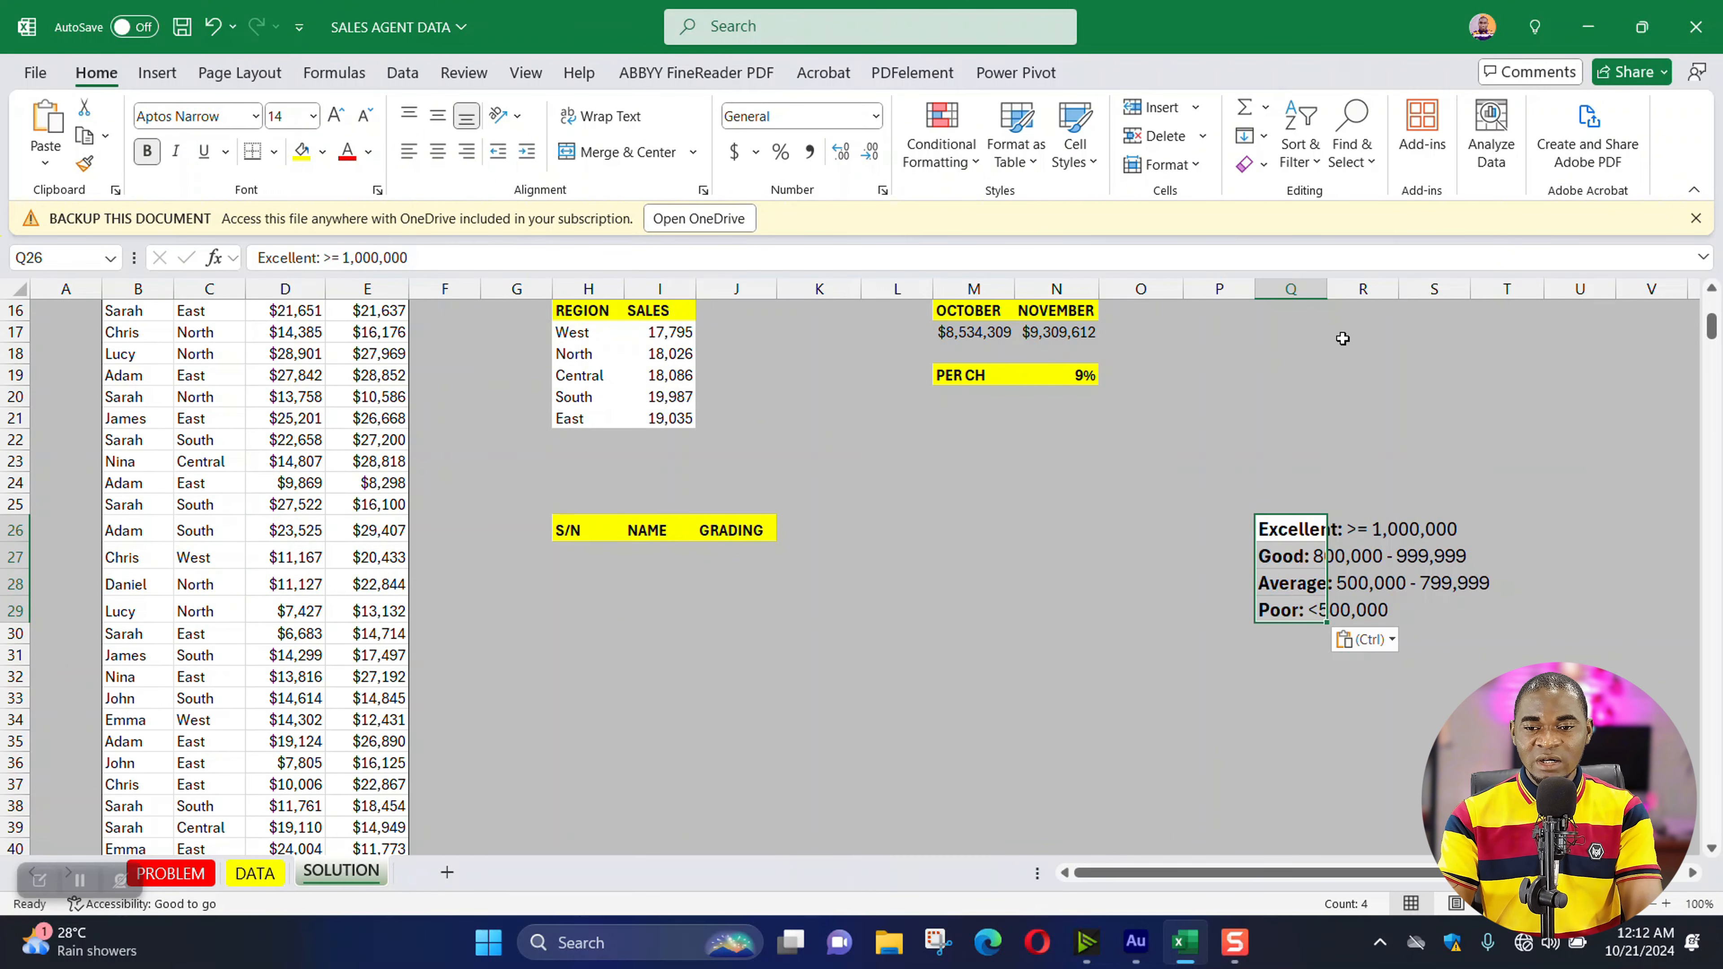
pyautogui.click(1425, 718)
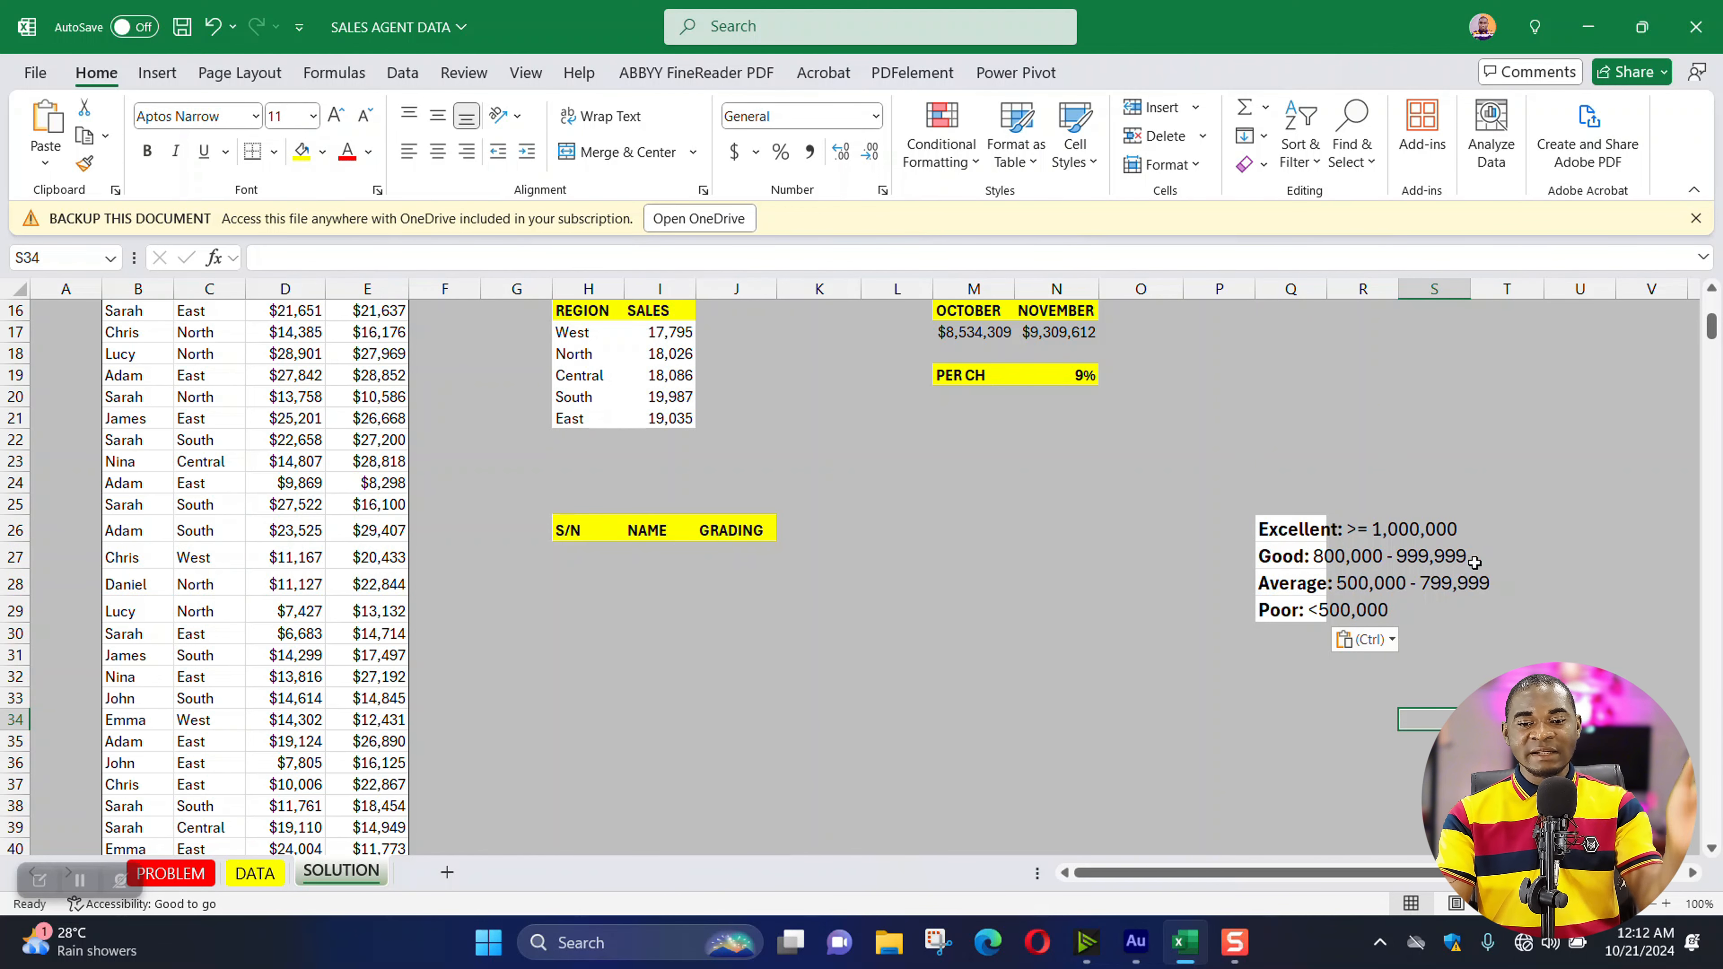
# - Copy the serial numbers and agent names from H4:I13 into H27:I36, under the S/N and NAME headers of the grading table
pyautogui.click(725, 553)
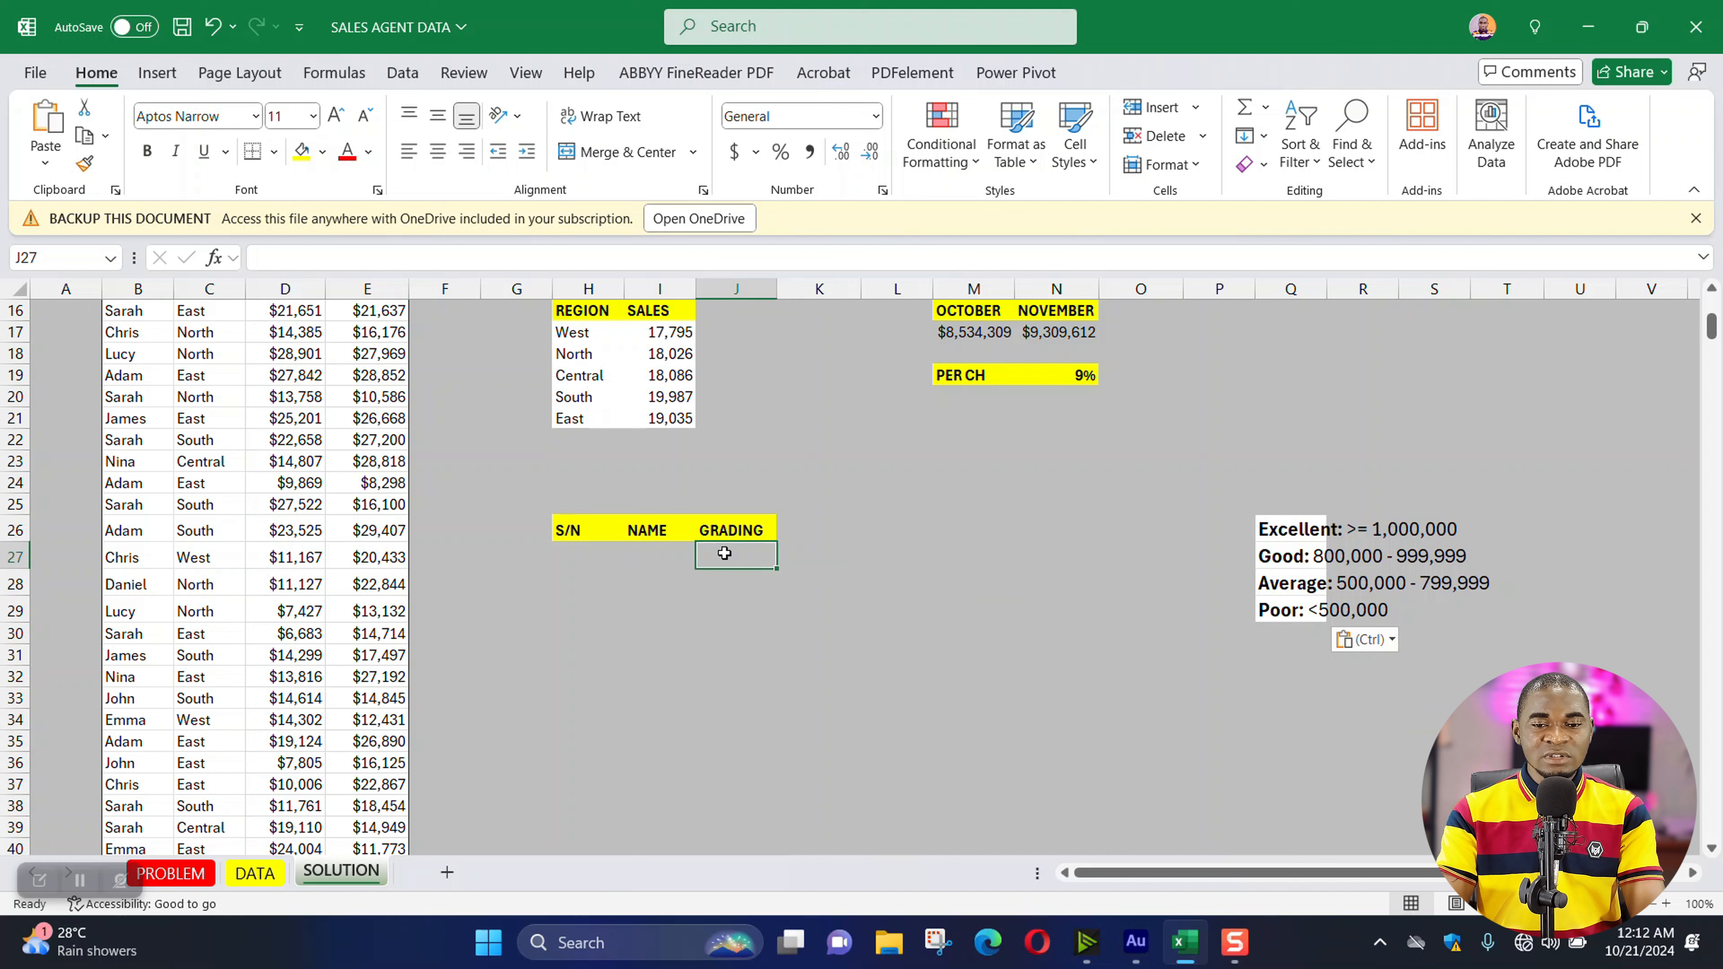
pyautogui.click(661, 555)
pyautogui.click(571, 555)
pyautogui.scroll(2, 645, 531)
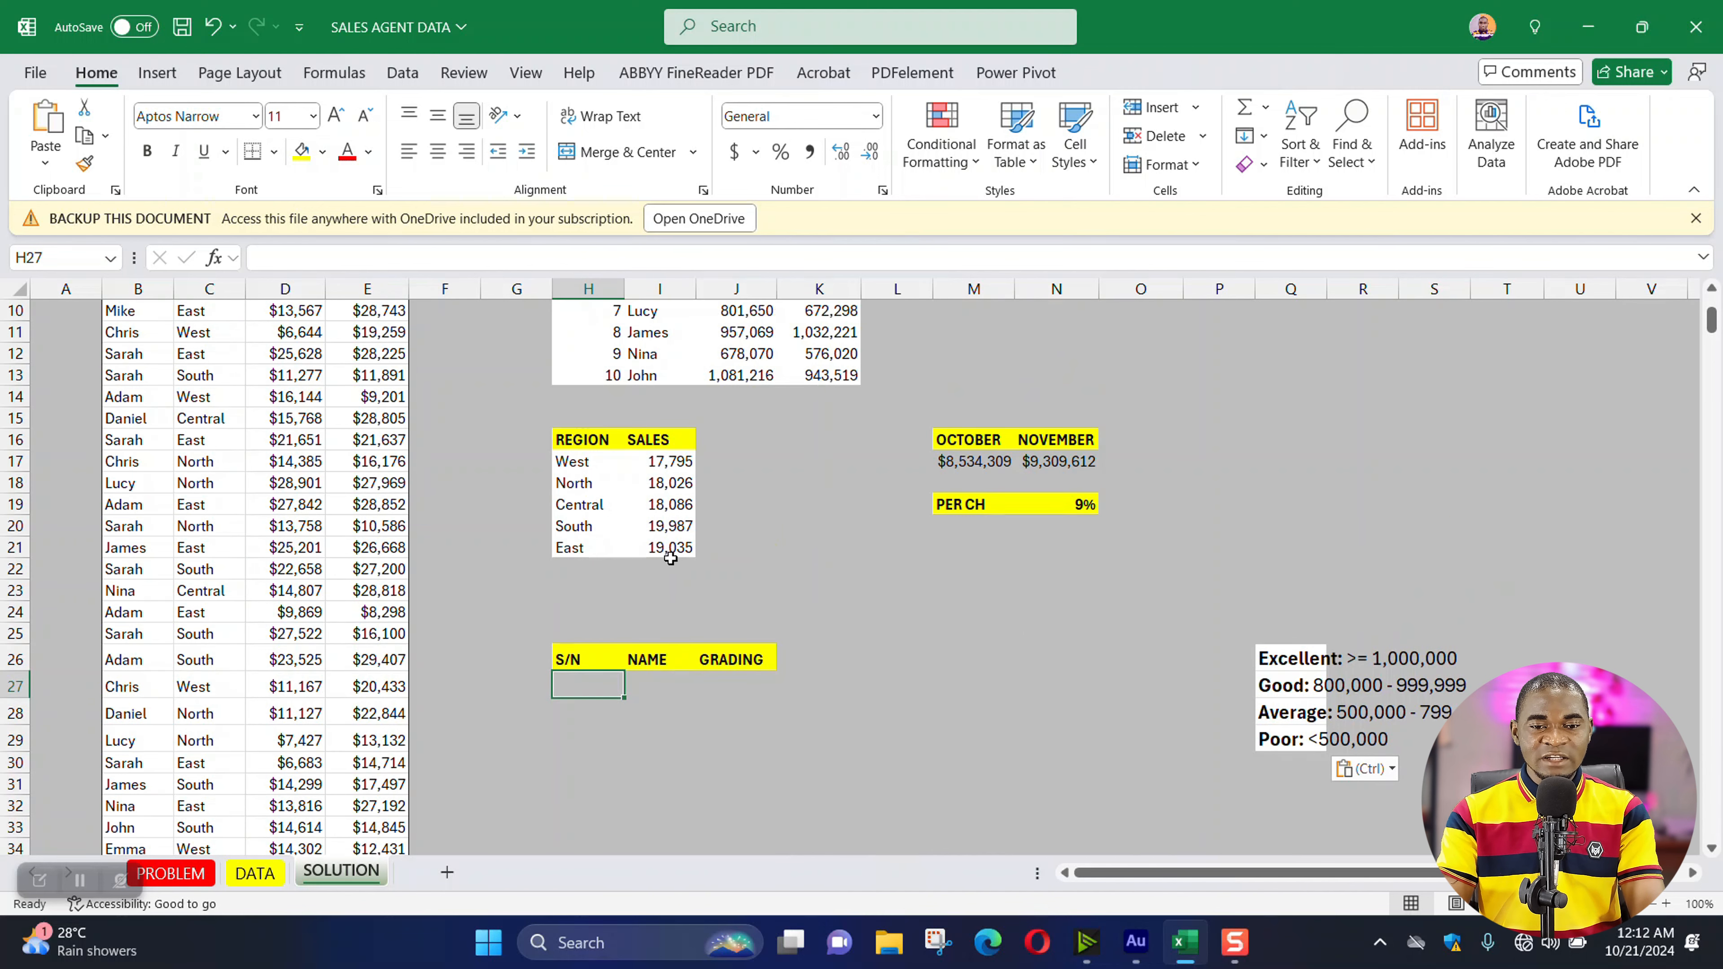
pyautogui.scroll(3, 670, 558)
pyautogui.moveTo(602, 378); pyautogui.dragTo(648, 582)
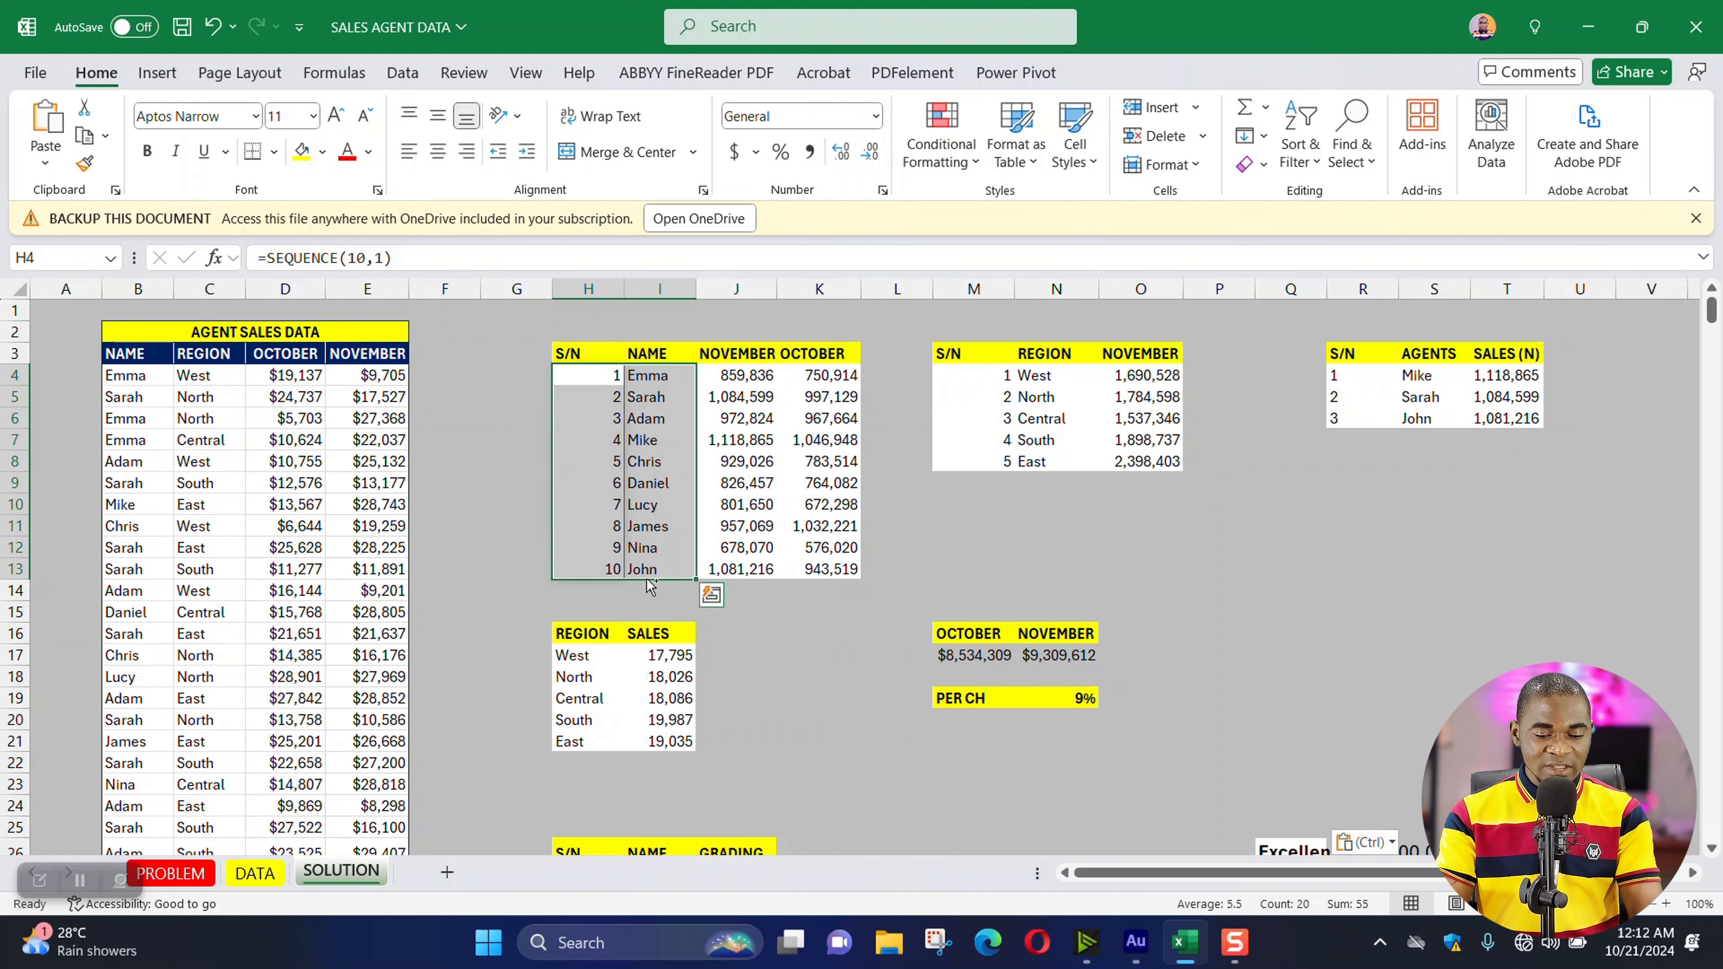
pyautogui.hotkey('ctrl', 'c')
pyautogui.scroll(-4, 650, 585)
pyautogui.click(581, 616)
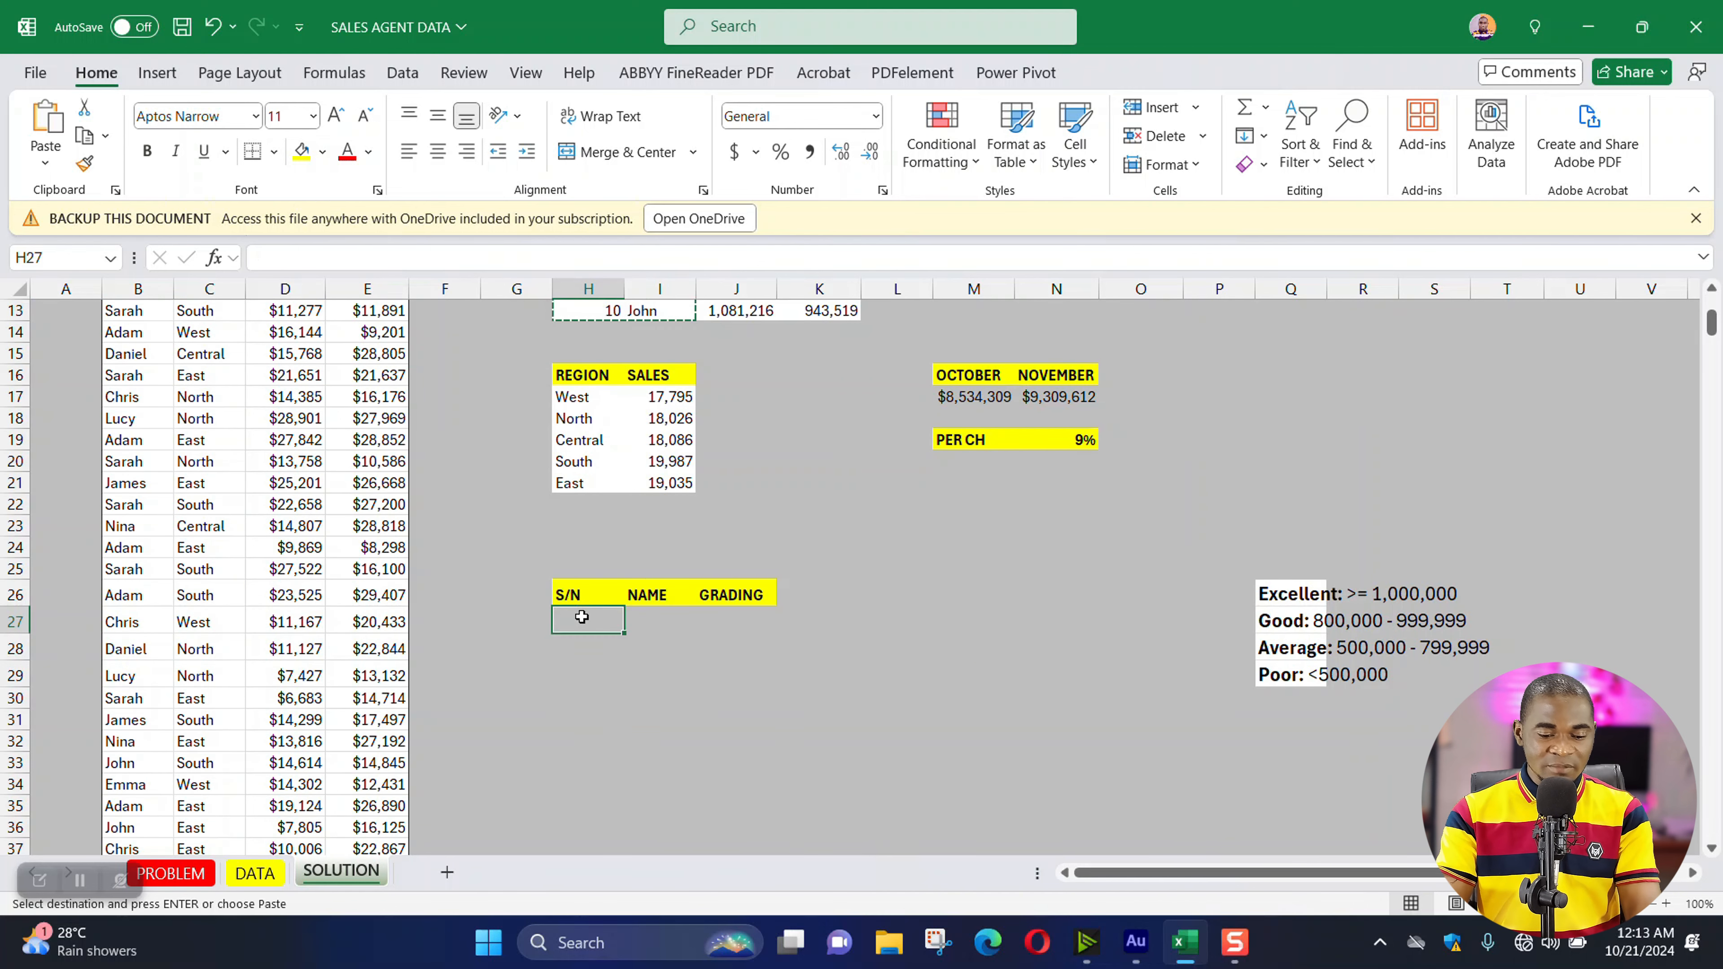
pyautogui.hotkey('ctrl', 'v')
pyautogui.click(780, 720)
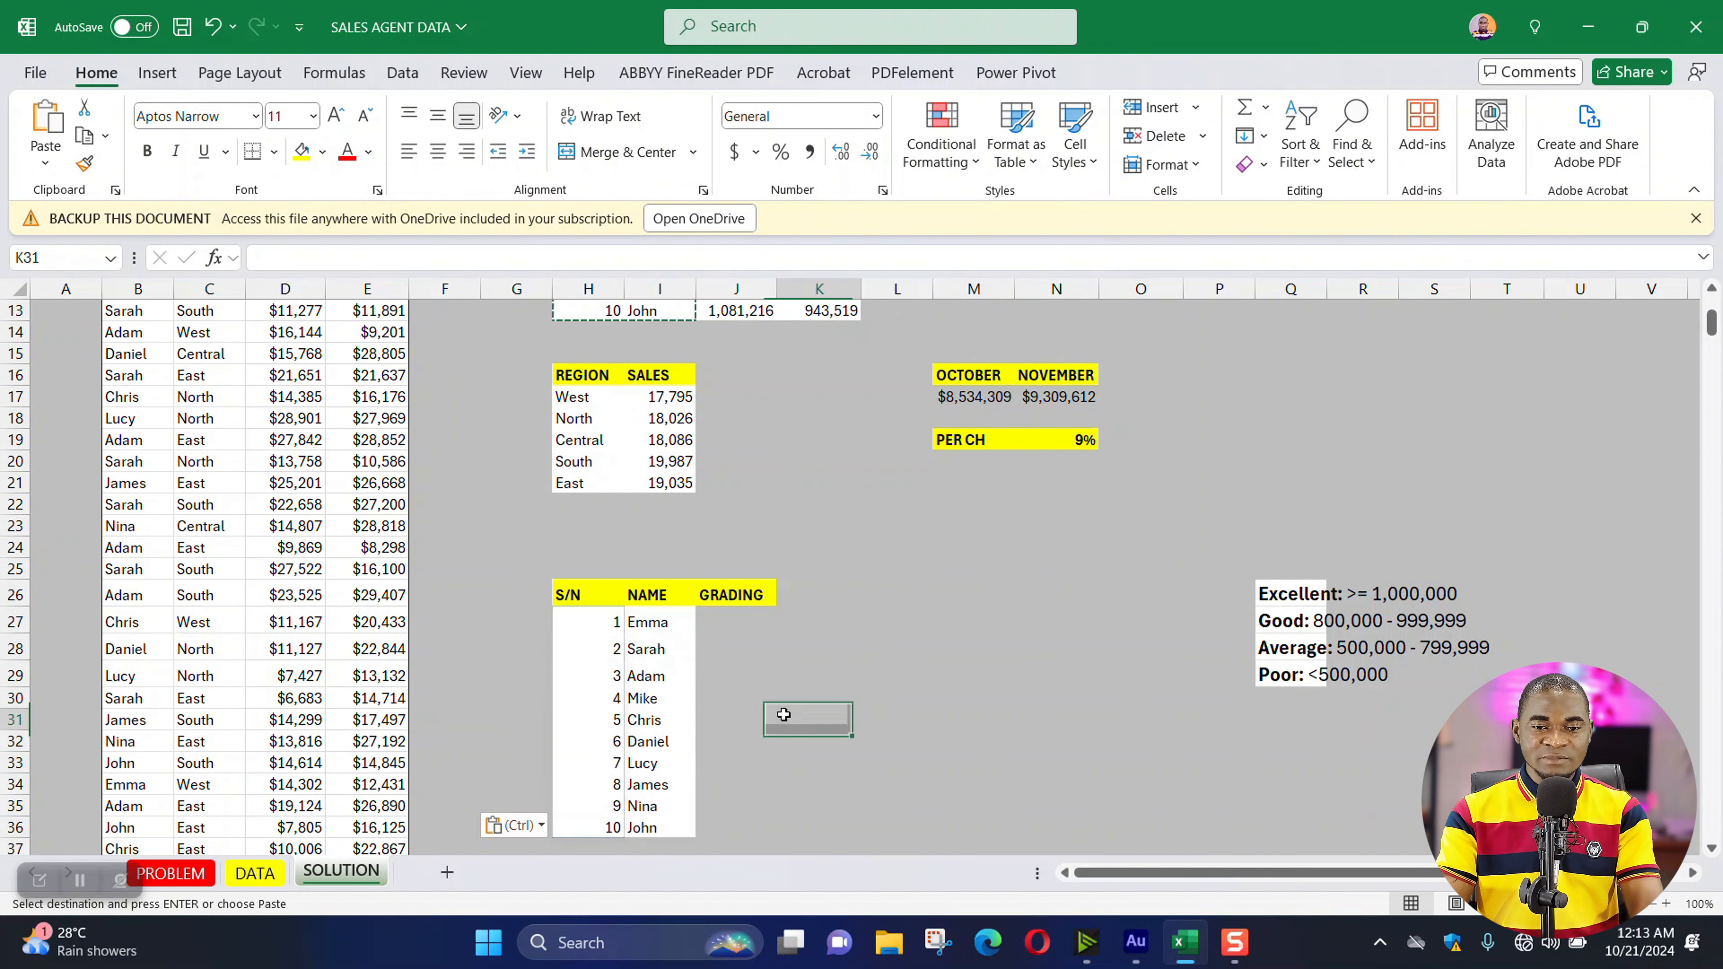
# - Fill the empty GRADING cells J27:J36 with white
pyautogui.click(744, 626)
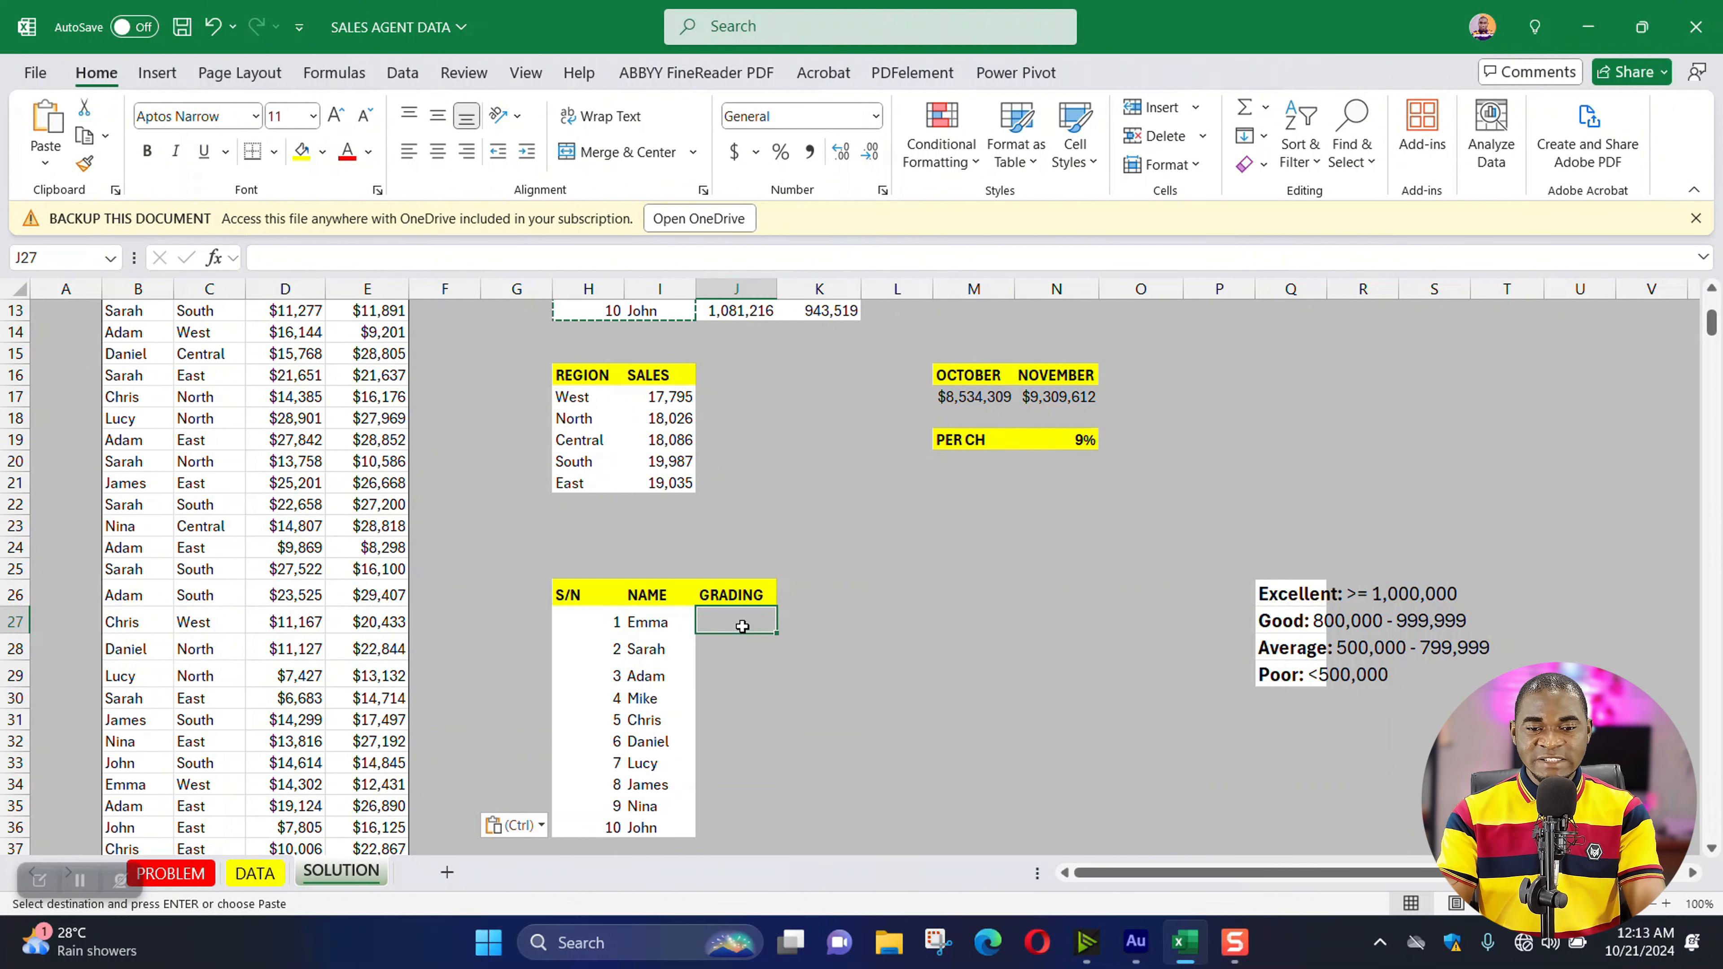
pyautogui.moveTo(739, 626); pyautogui.dragTo(737, 833)
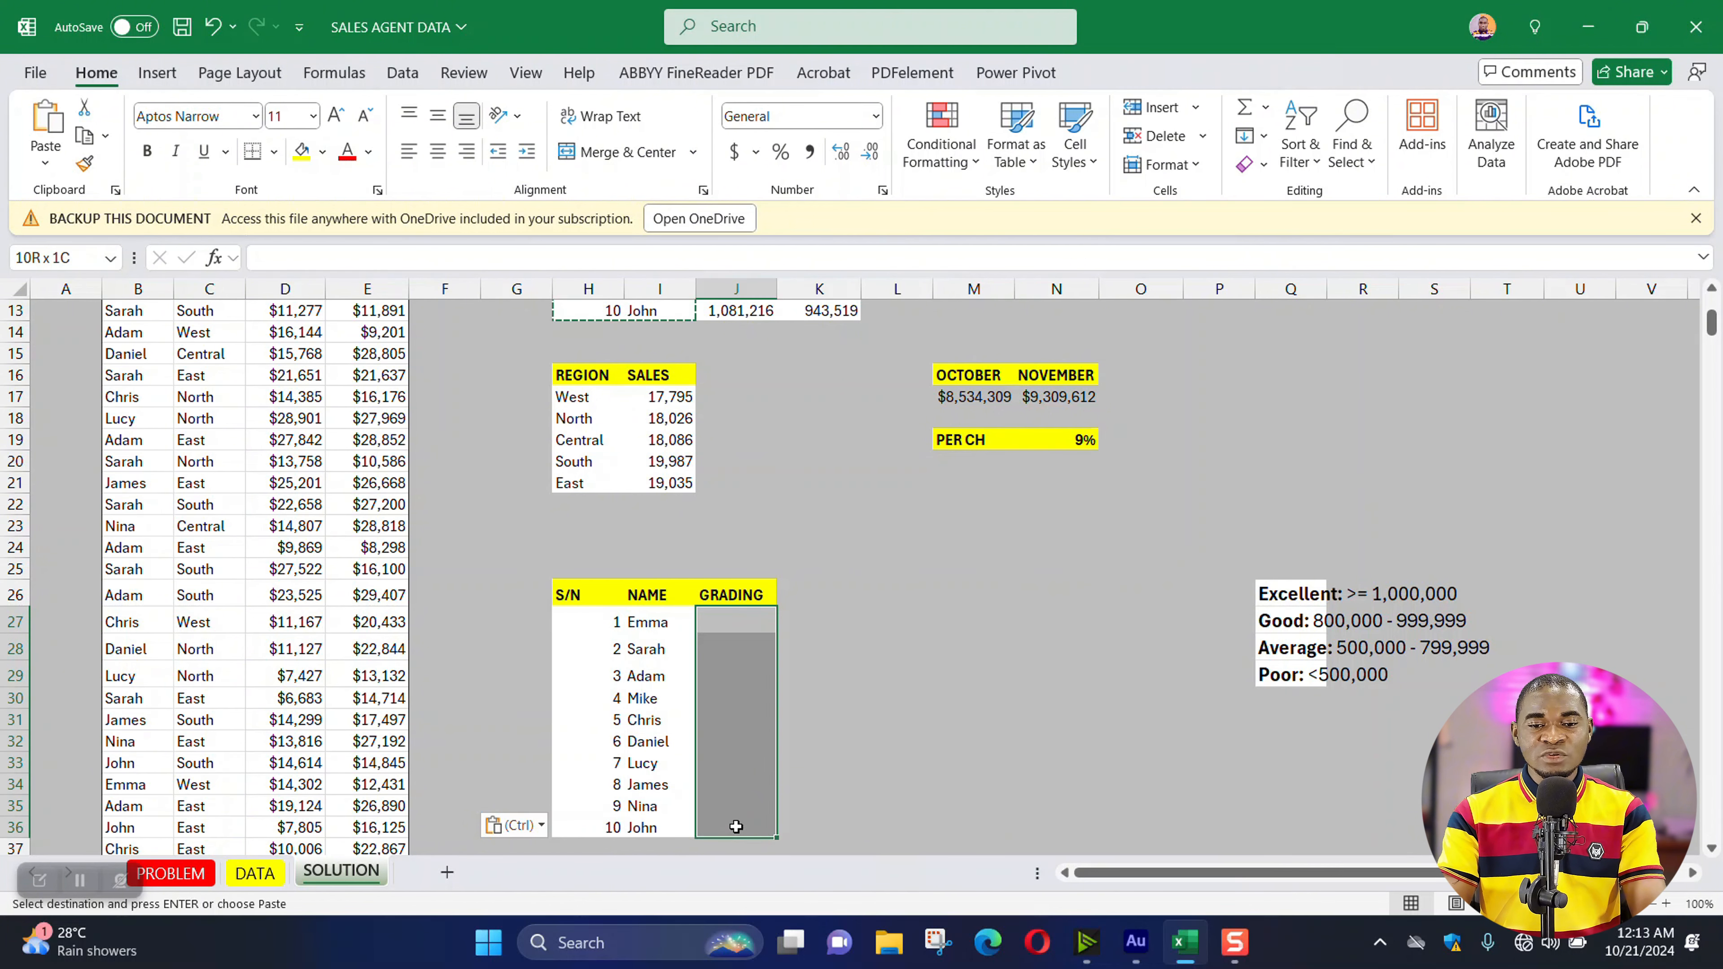
pyautogui.click(322, 156)
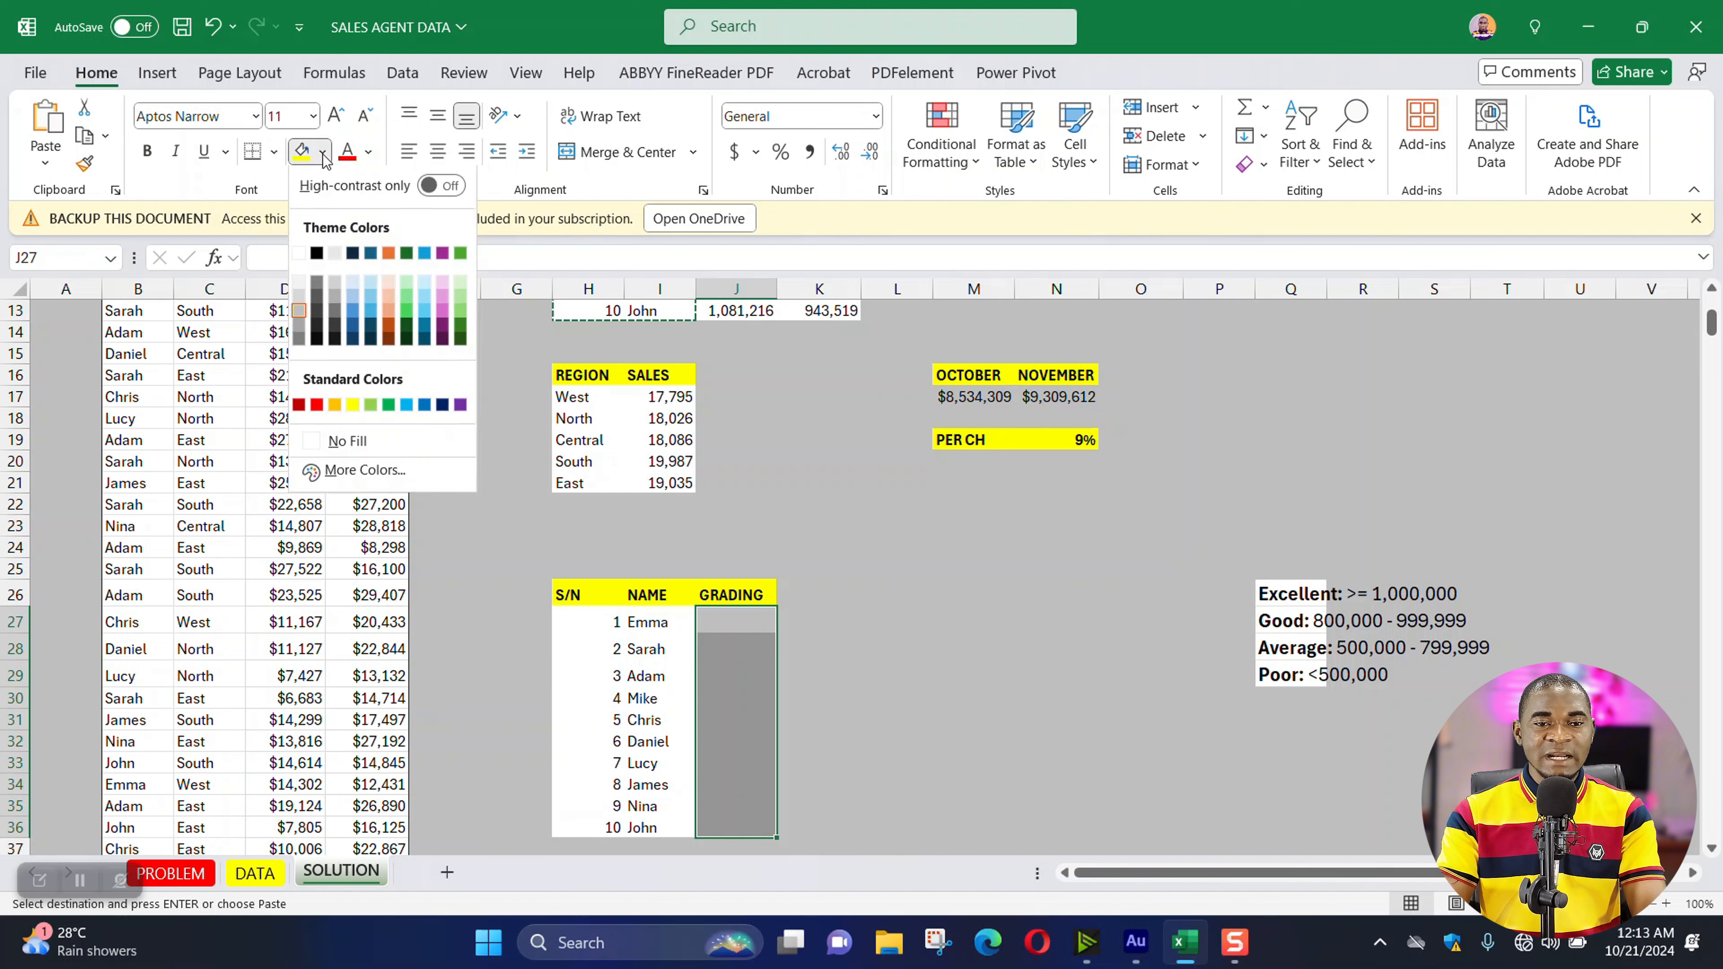
pyautogui.click(313, 259)
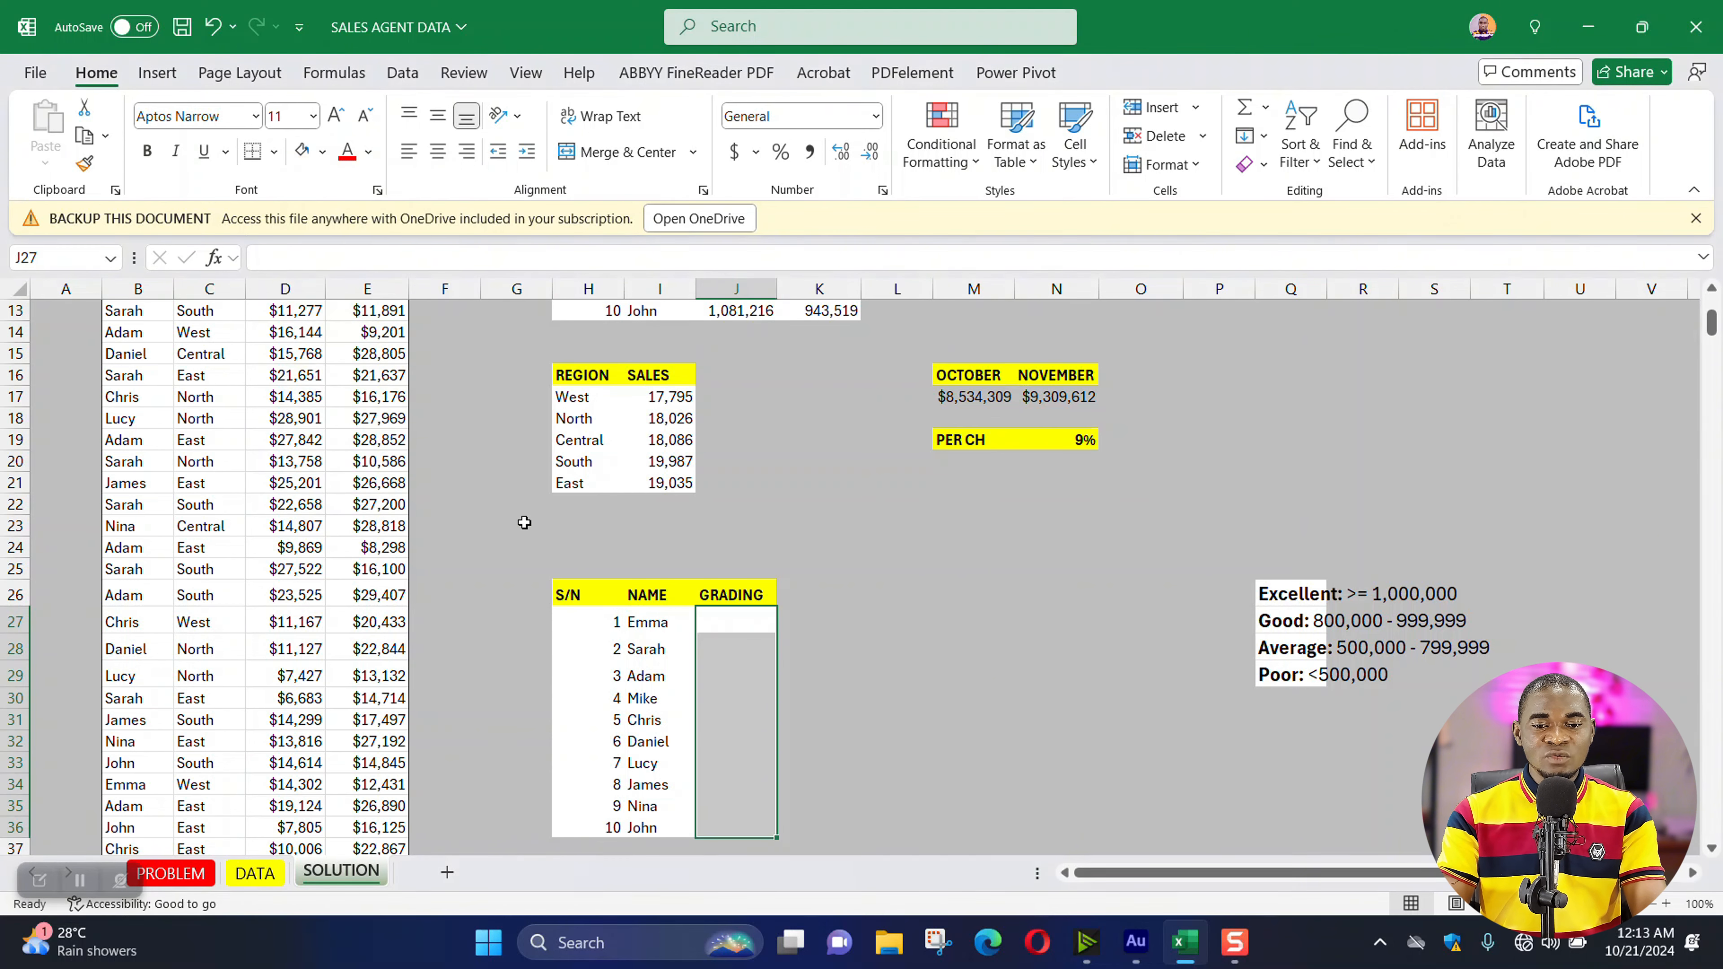
# - Start an IFS formula in J27 with the first agent's November total, J4, as the value to test
pyautogui.click(728, 619)
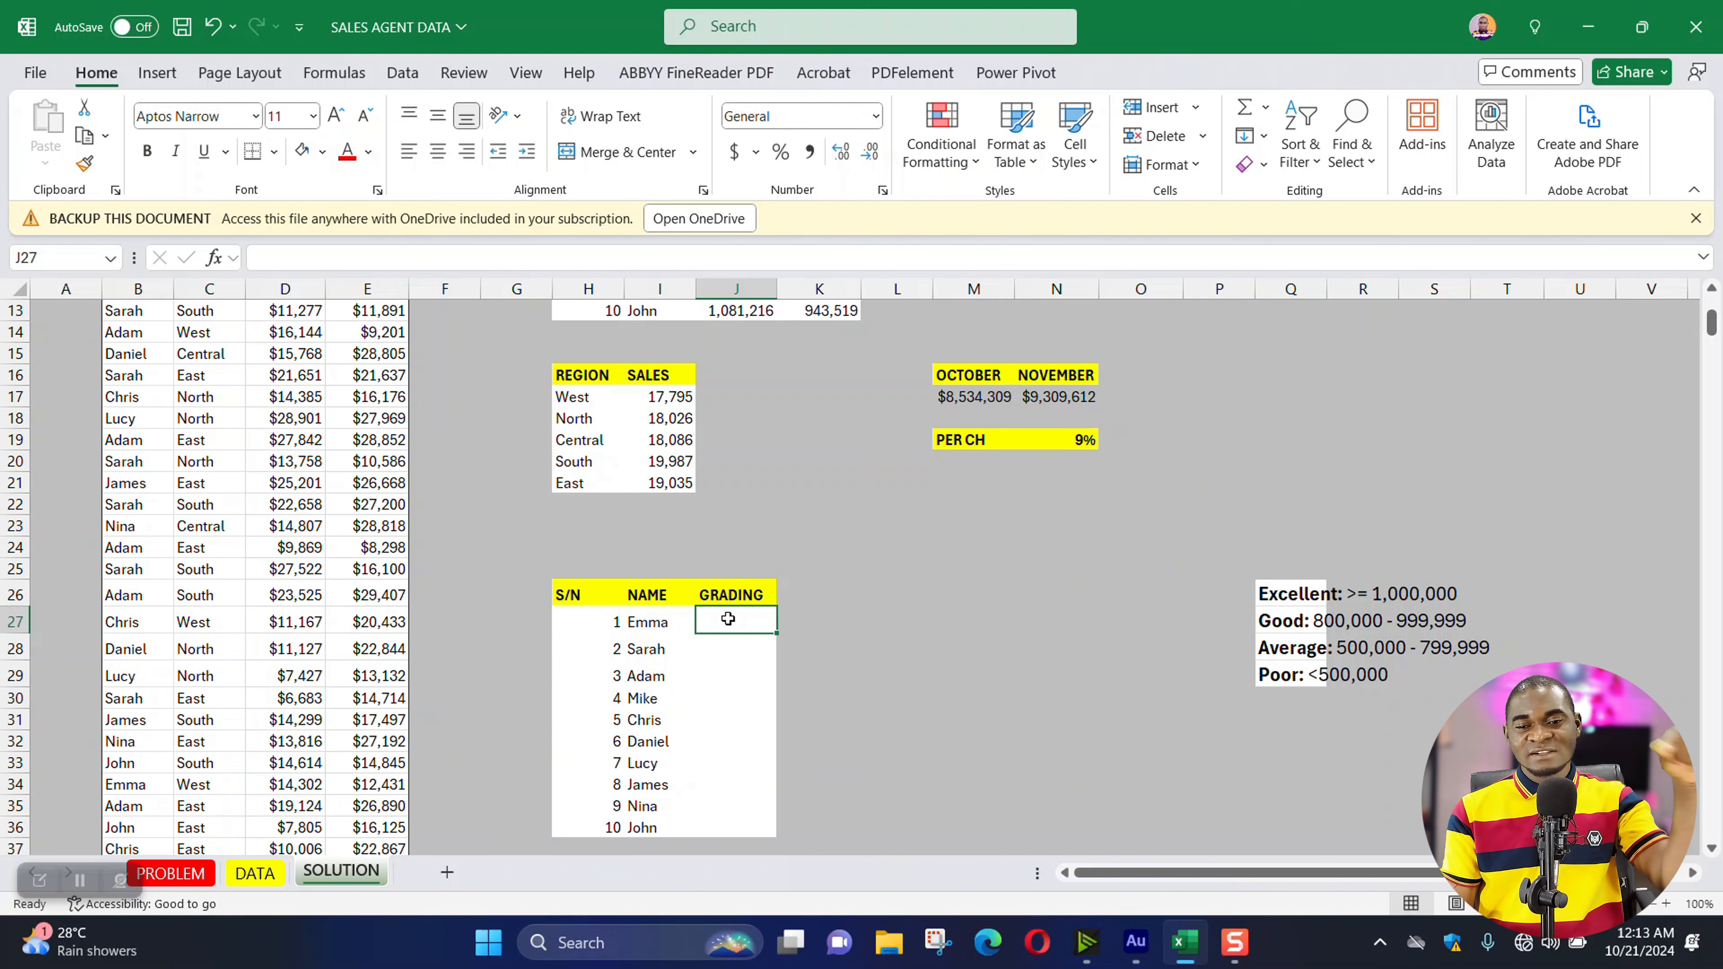
pyautogui.press('Return')
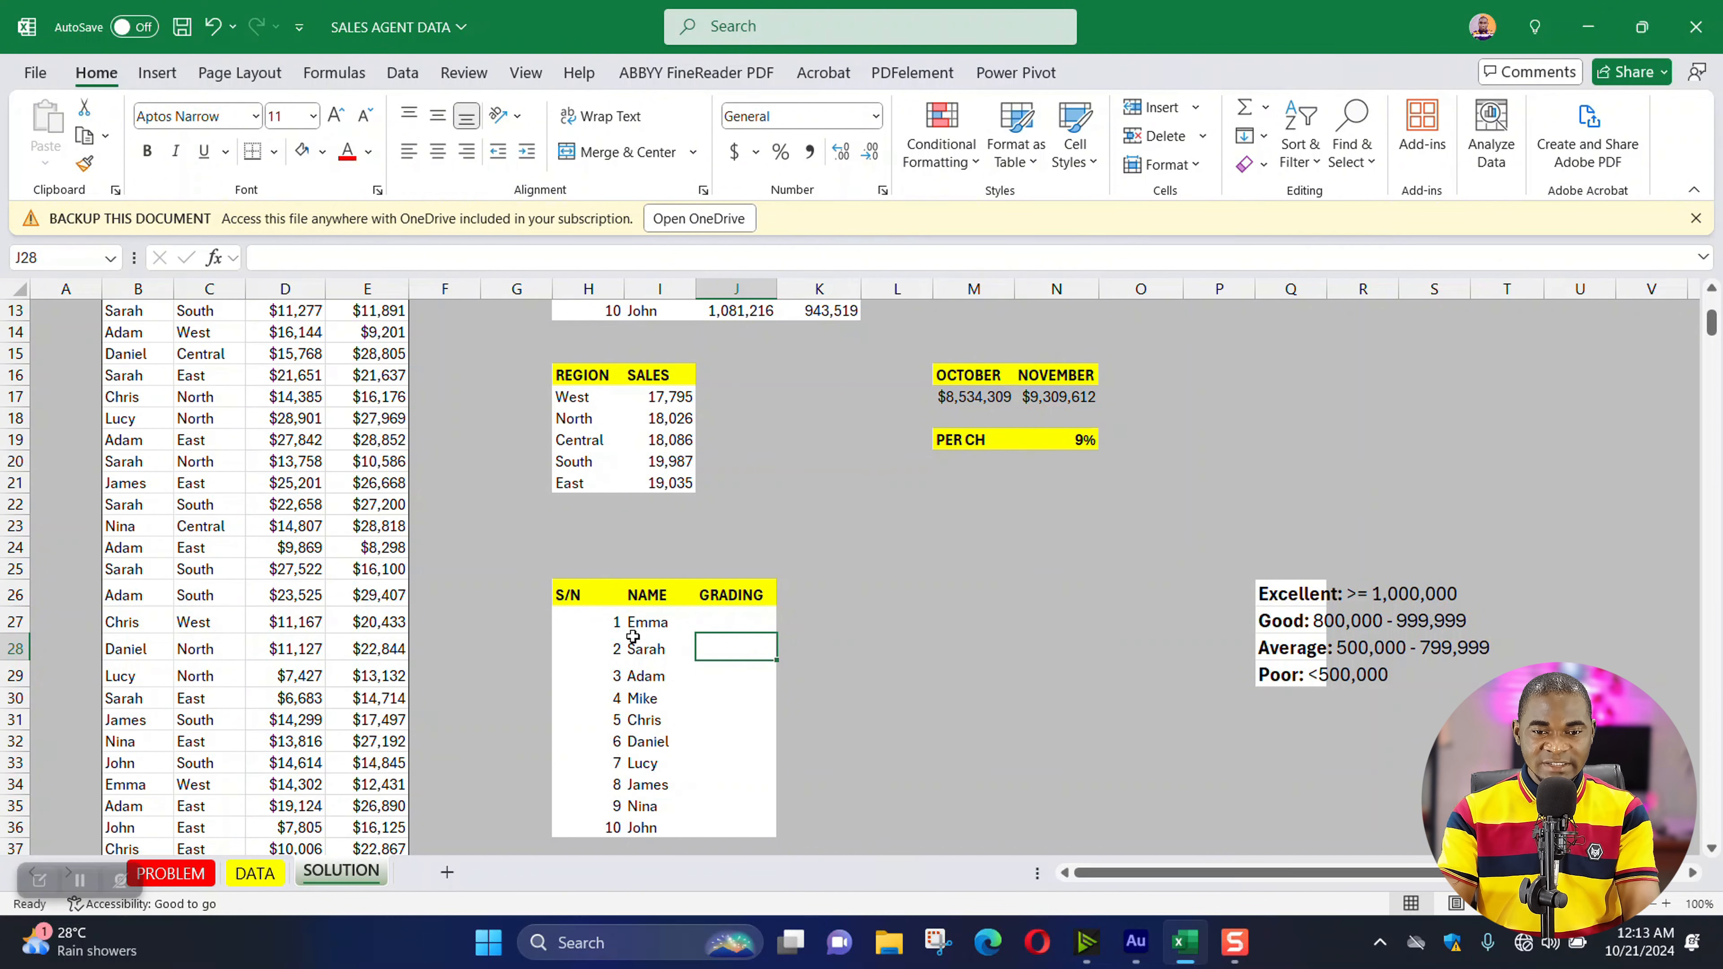
pyautogui.click(710, 615)
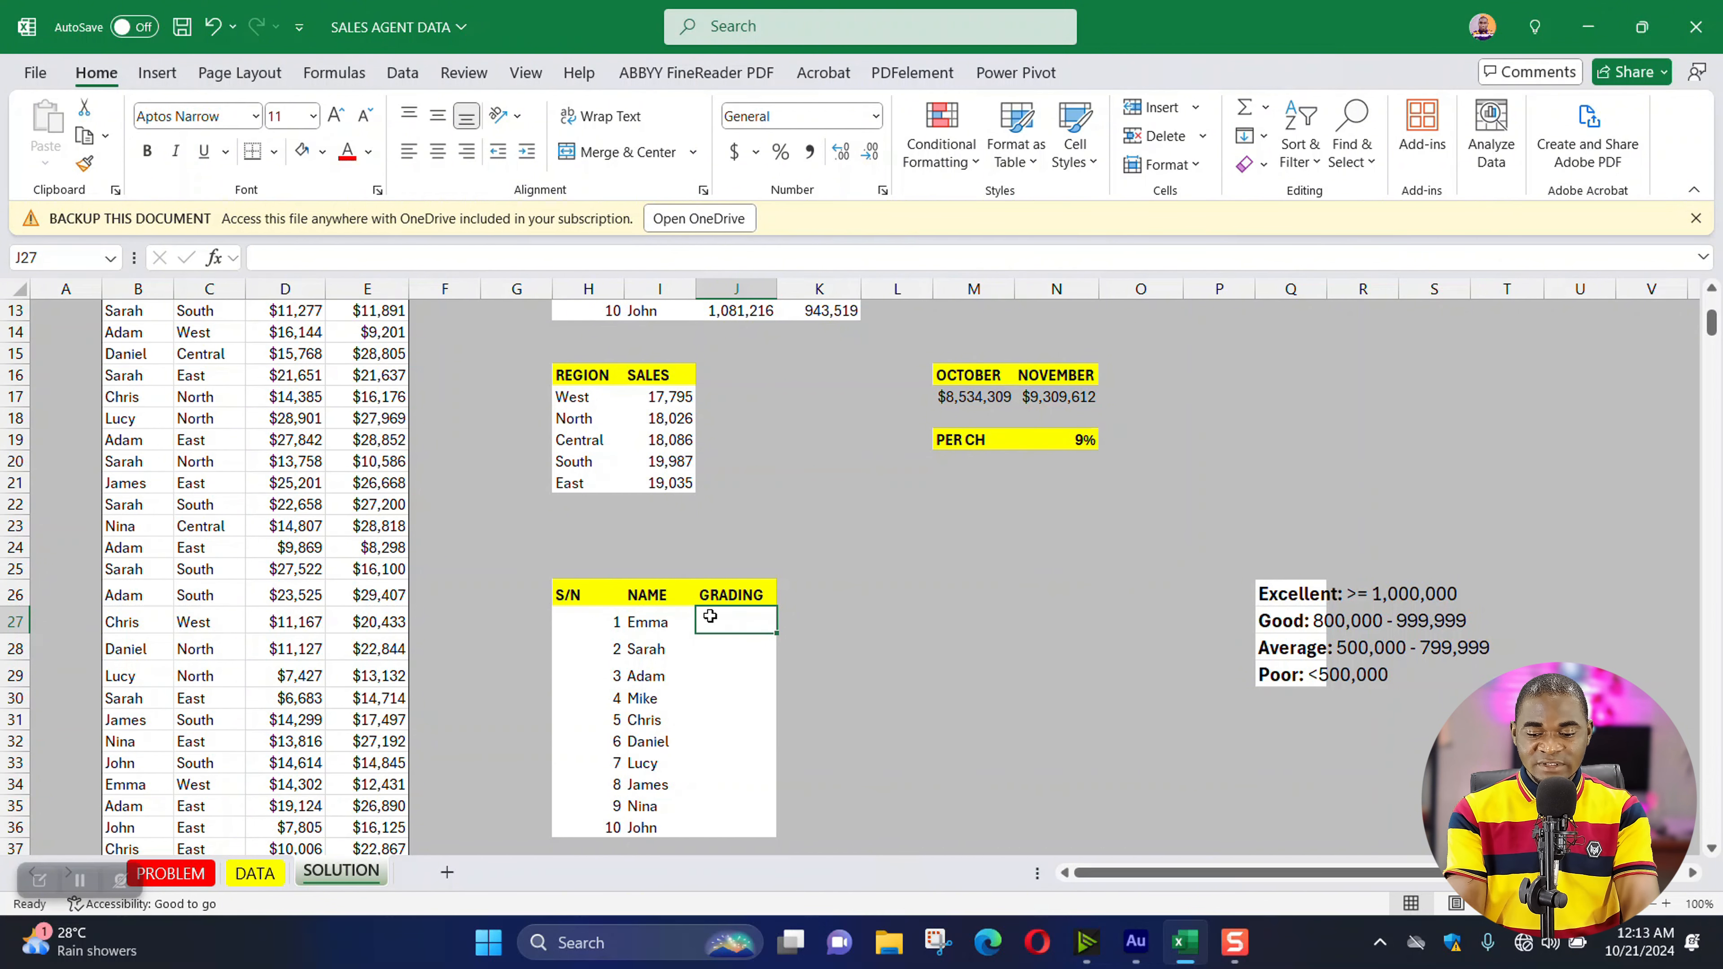
pyautogui.write('=IF')
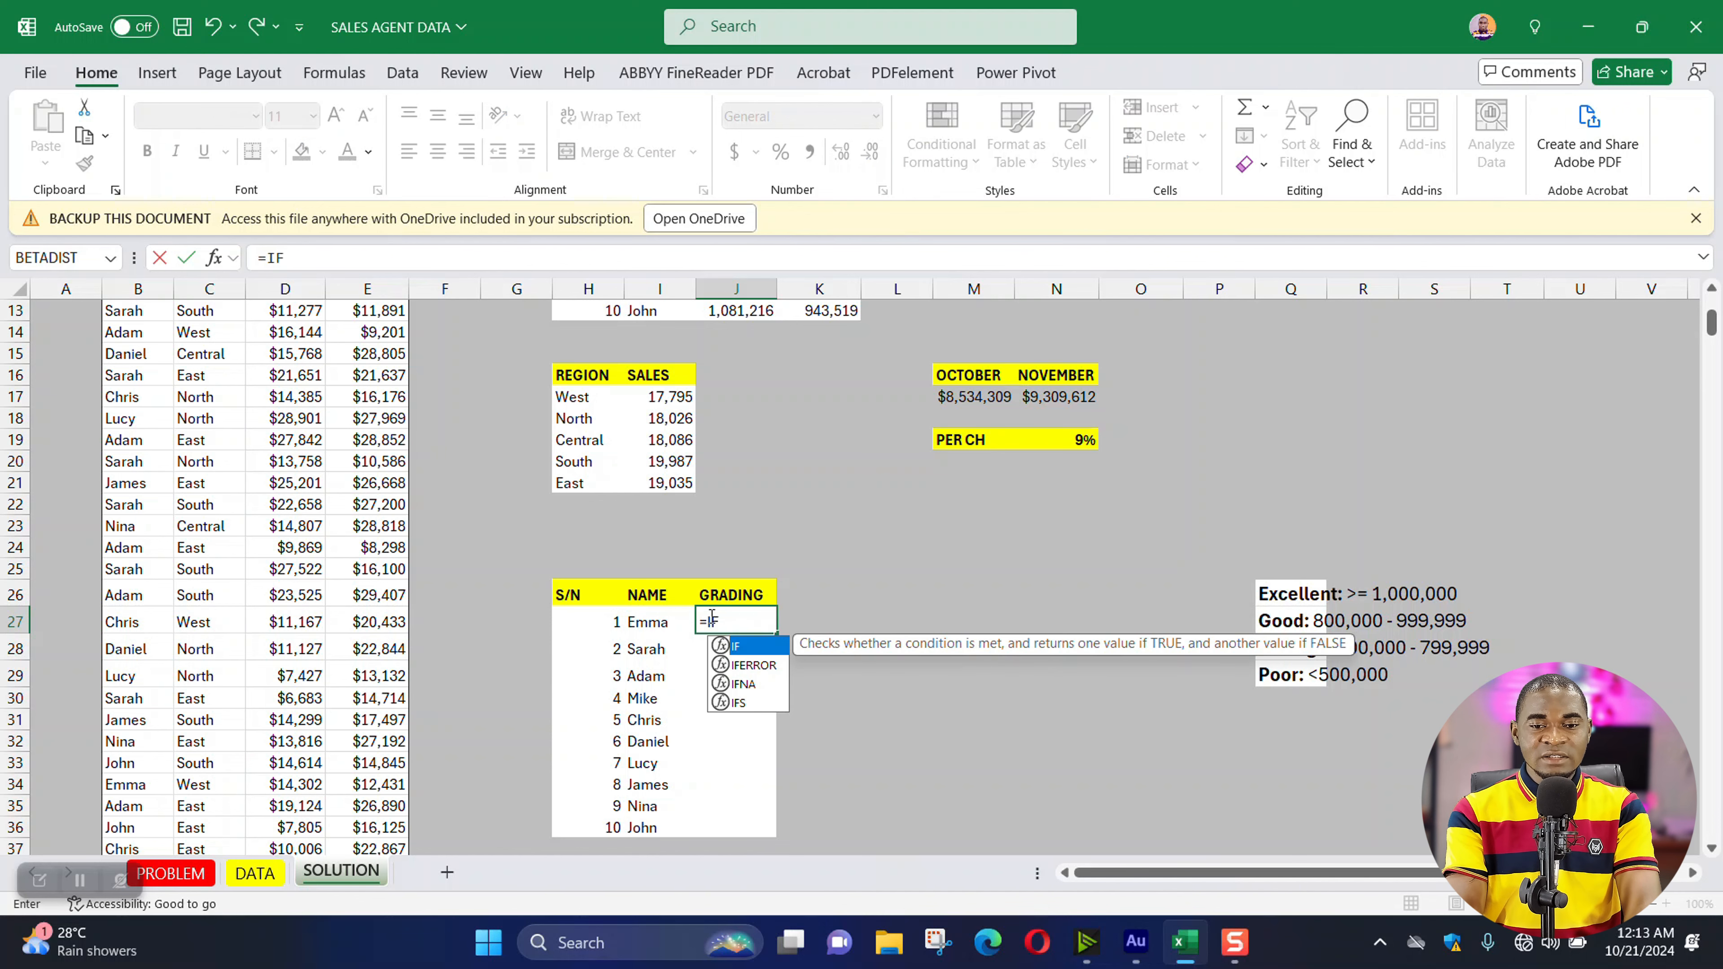
pyautogui.write('S')
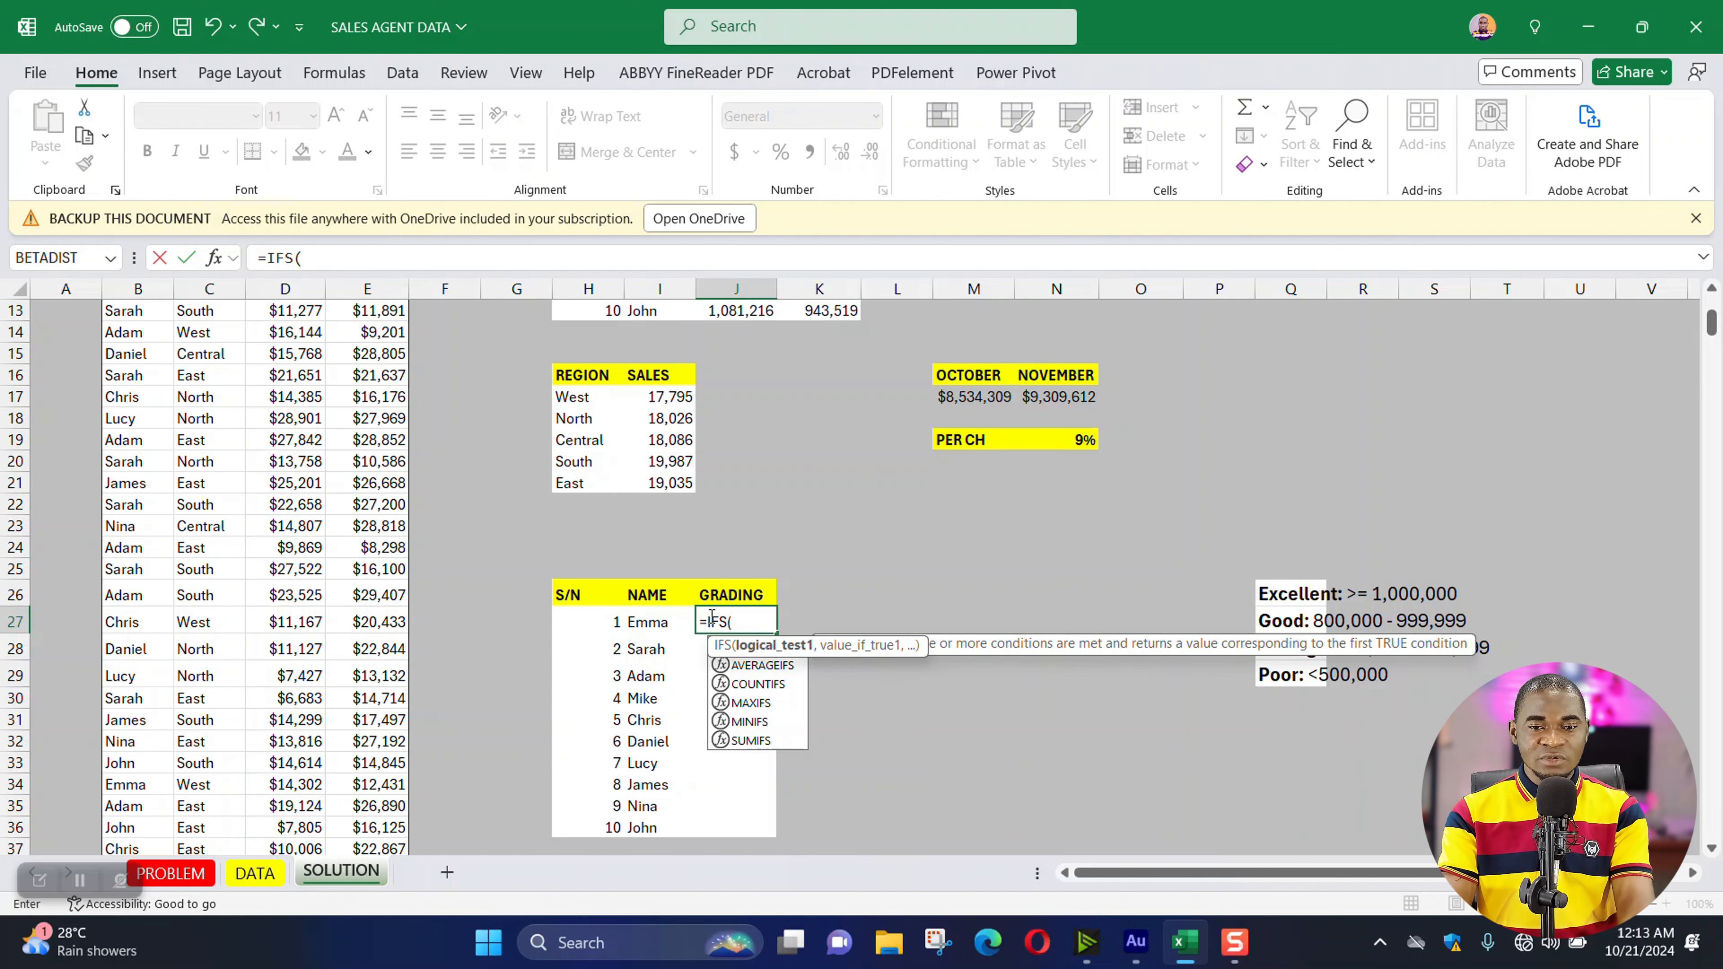
pyautogui.write('(')
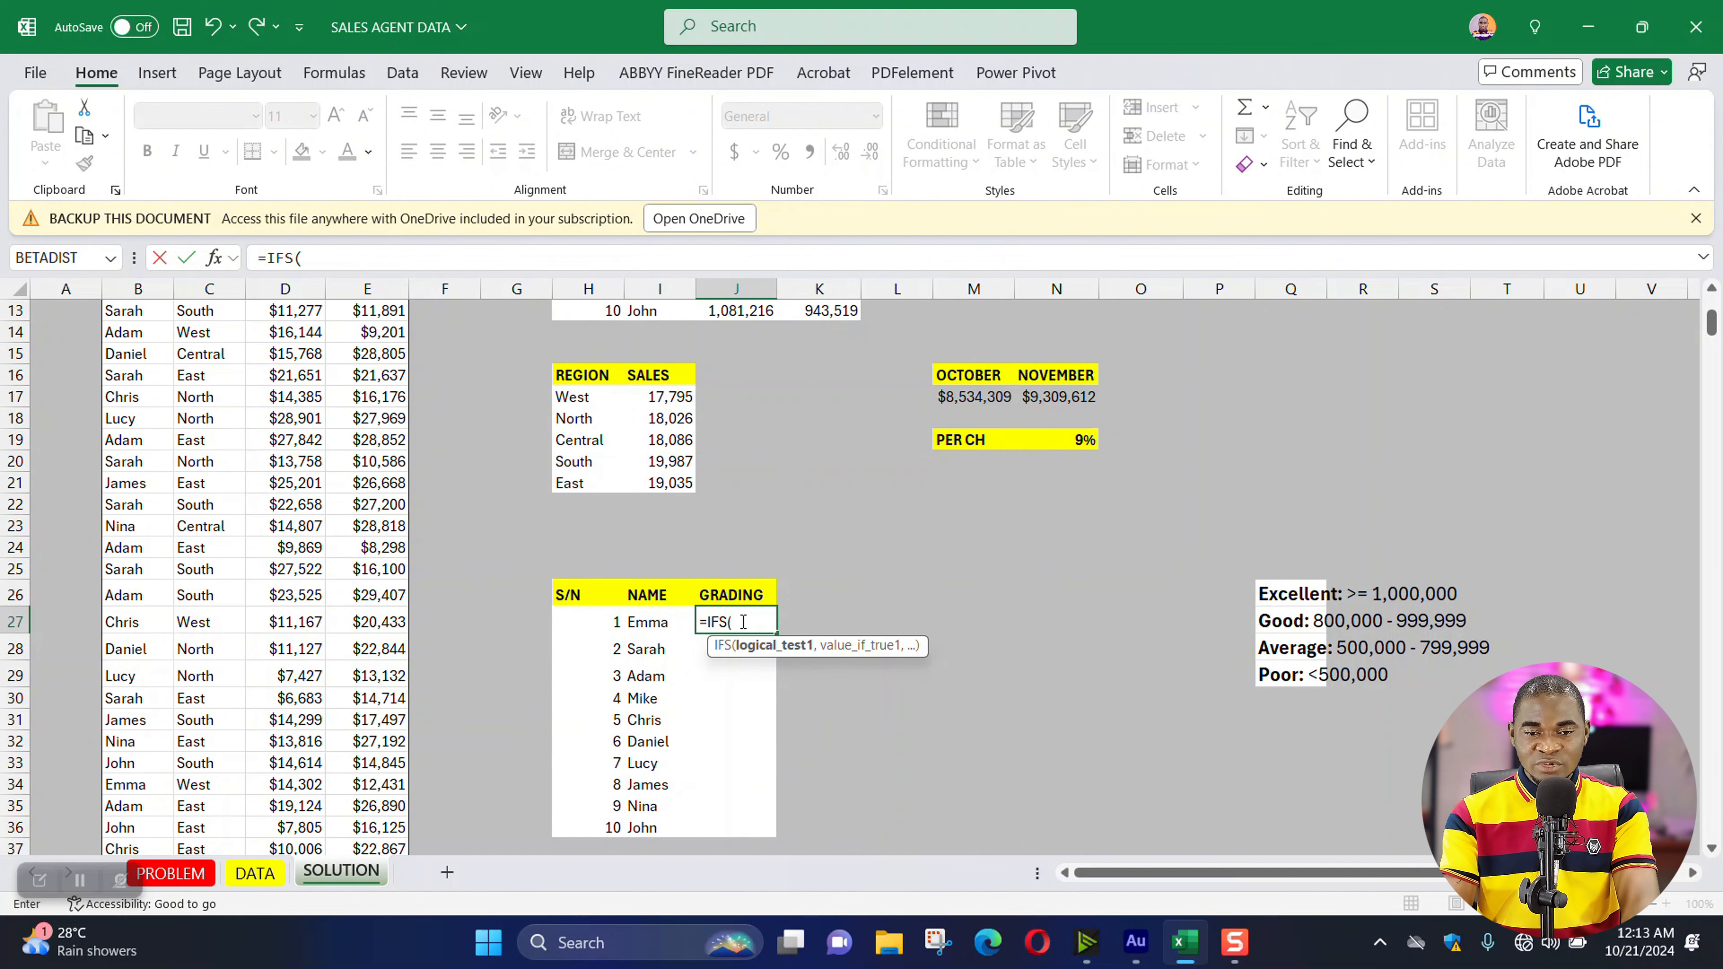
pyautogui.scroll(3, 790, 572)
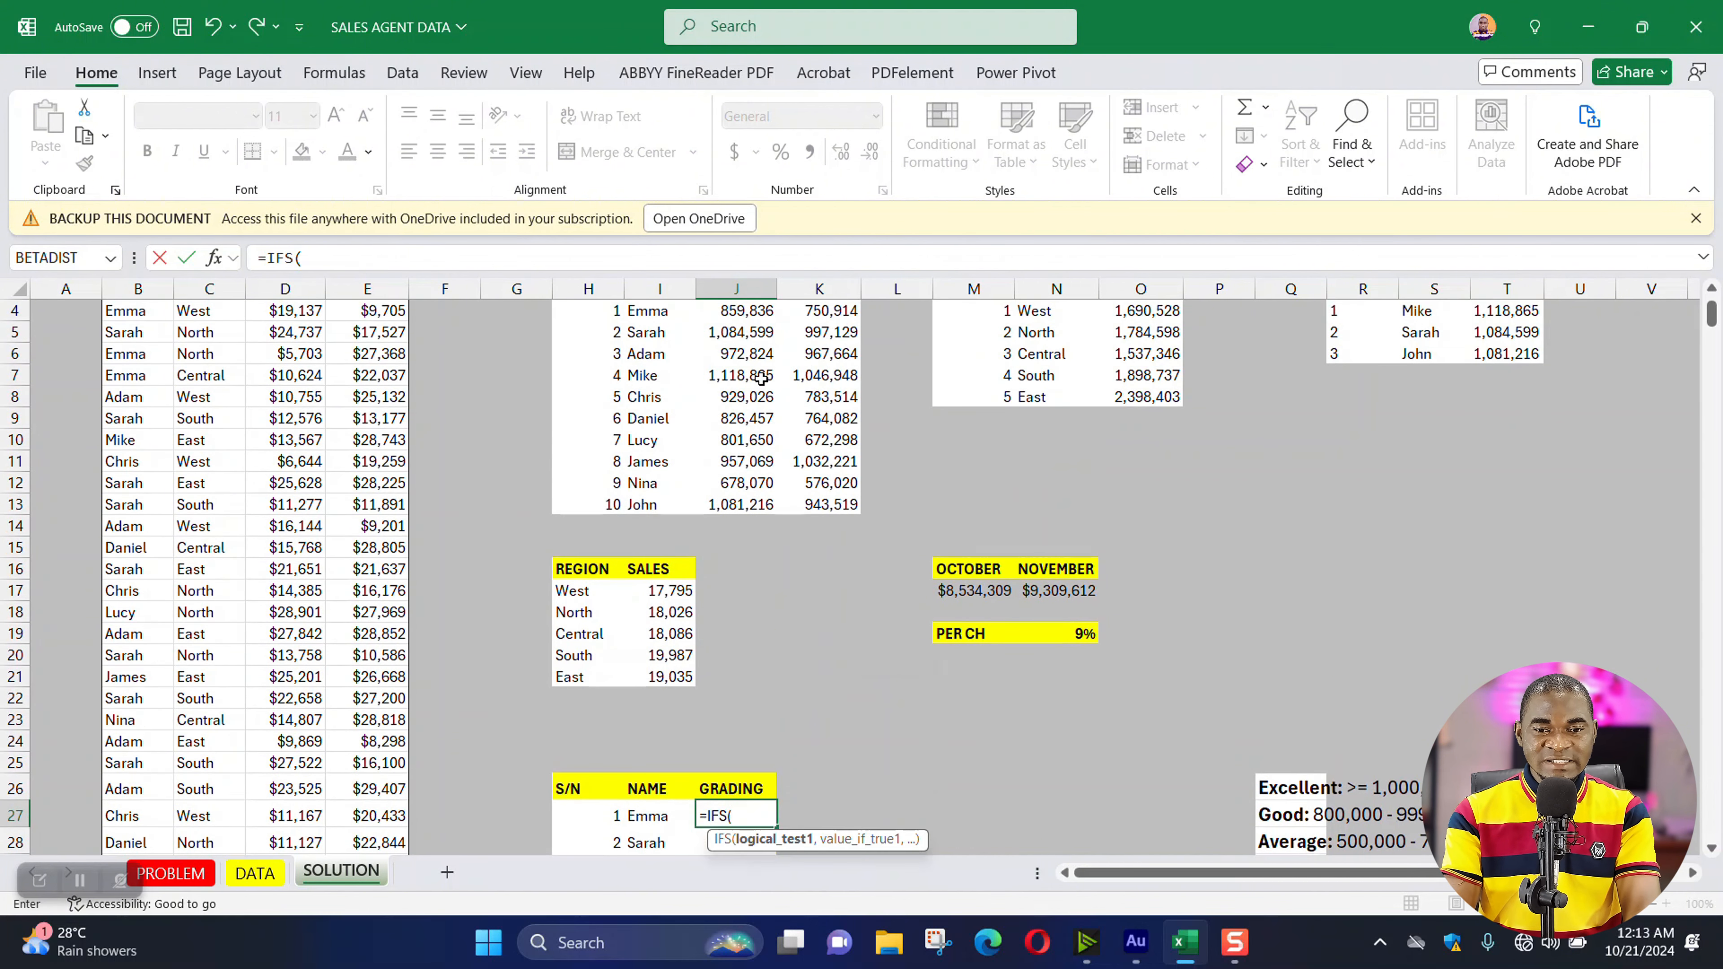
pyautogui.scroll(1, 746, 376)
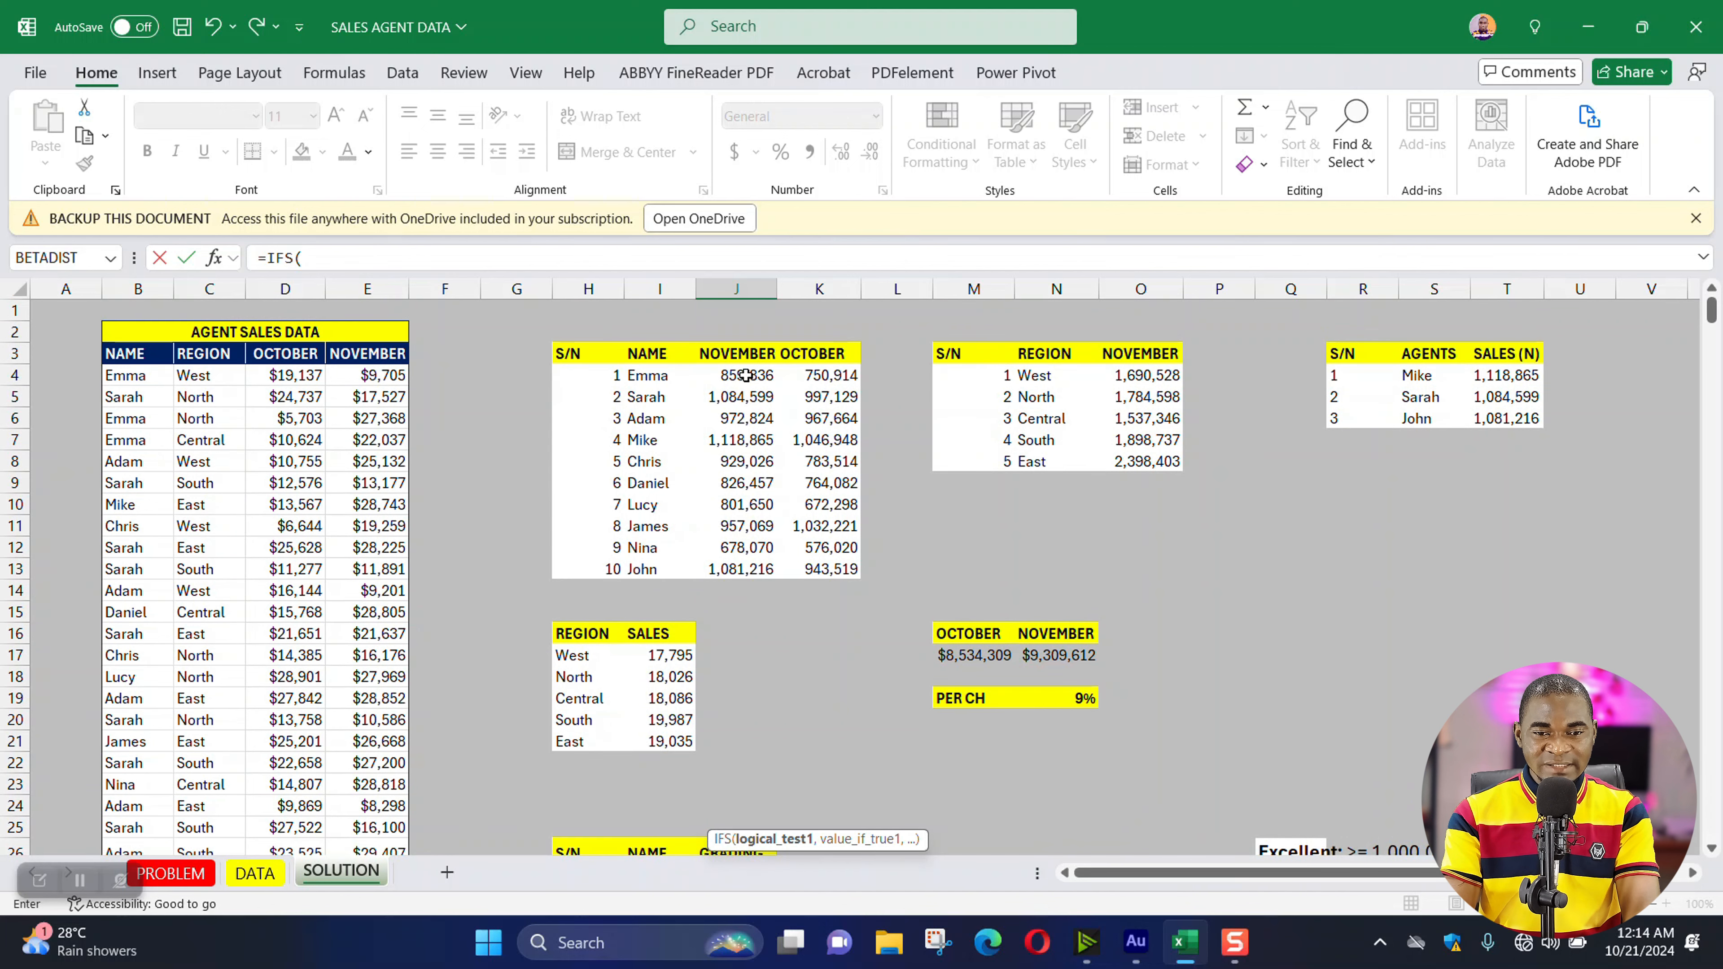
pyautogui.click(746, 375)
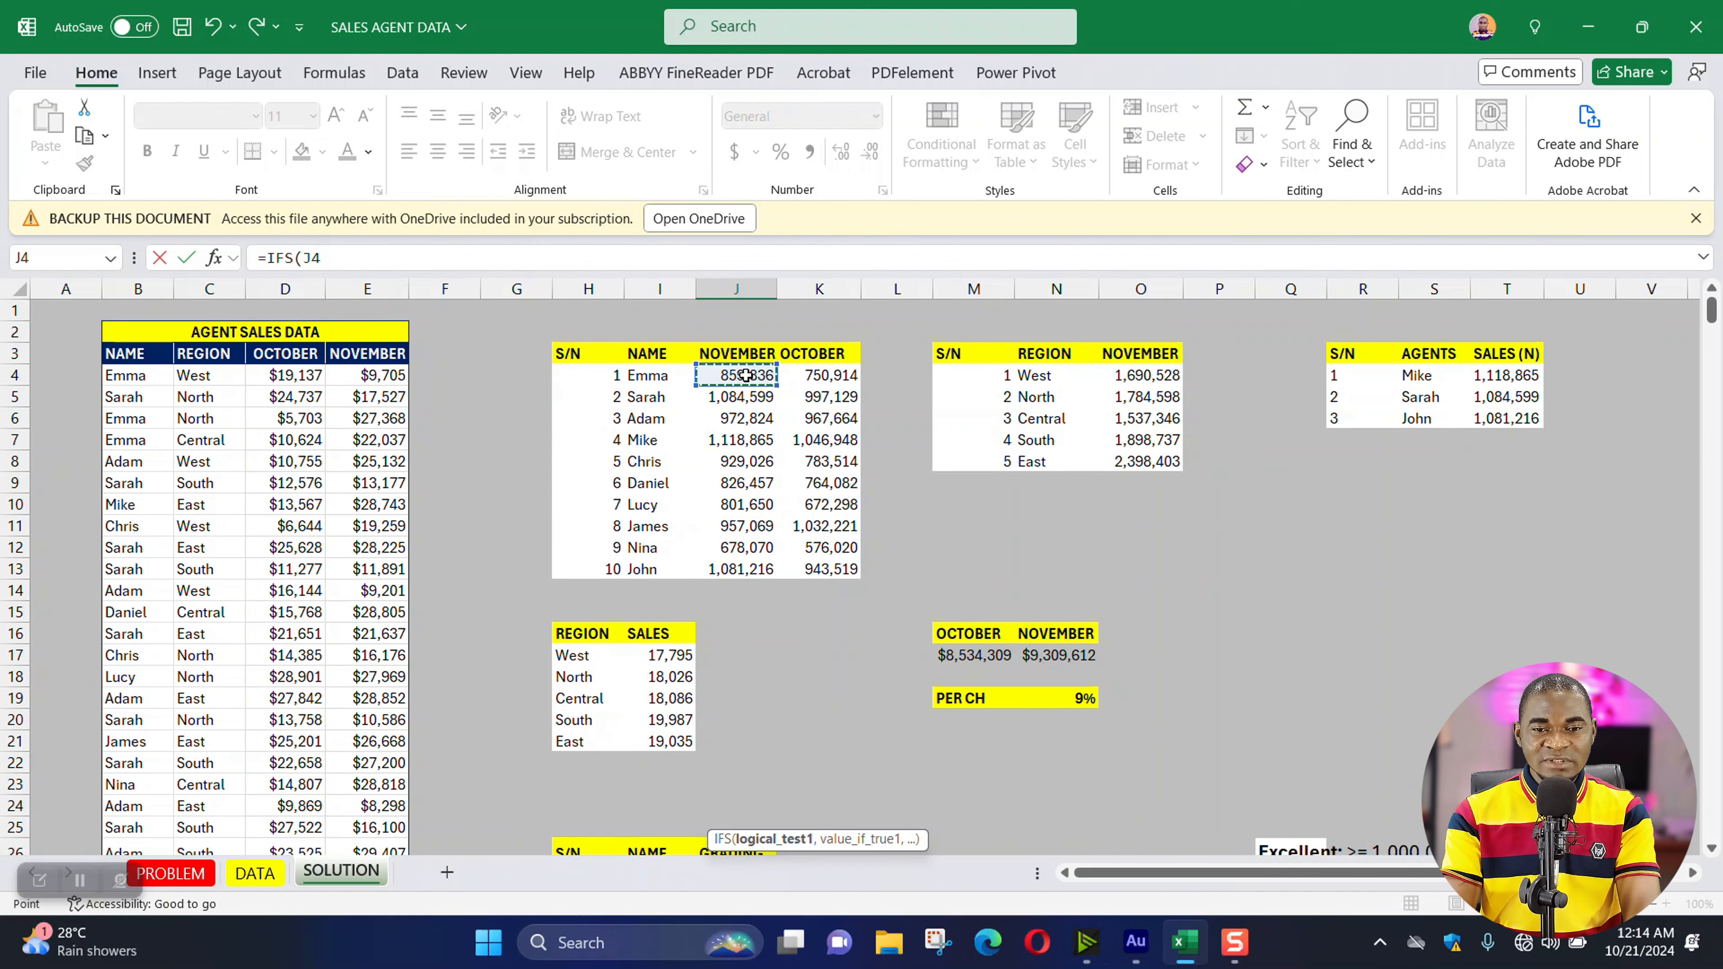
pyautogui.scroll(-2, 766, 437)
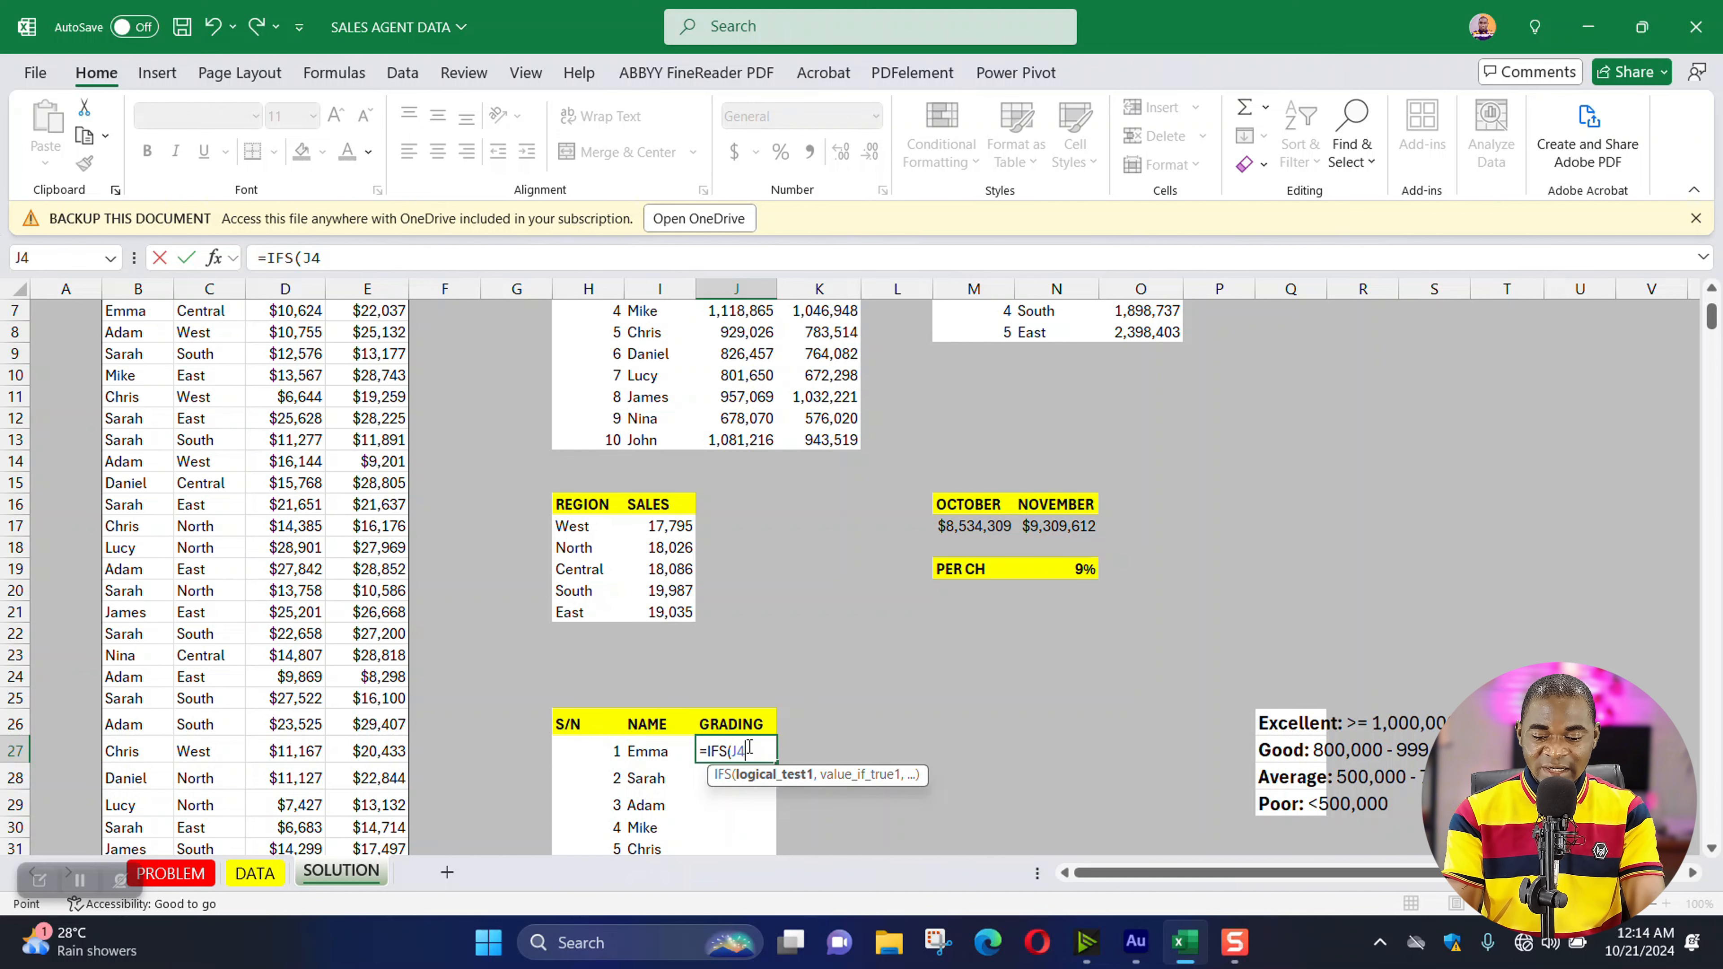
# - Complete the first condition of the J27 formula as J4>=1000000, returning "EXCELLENT"
pyautogui.write('>=')
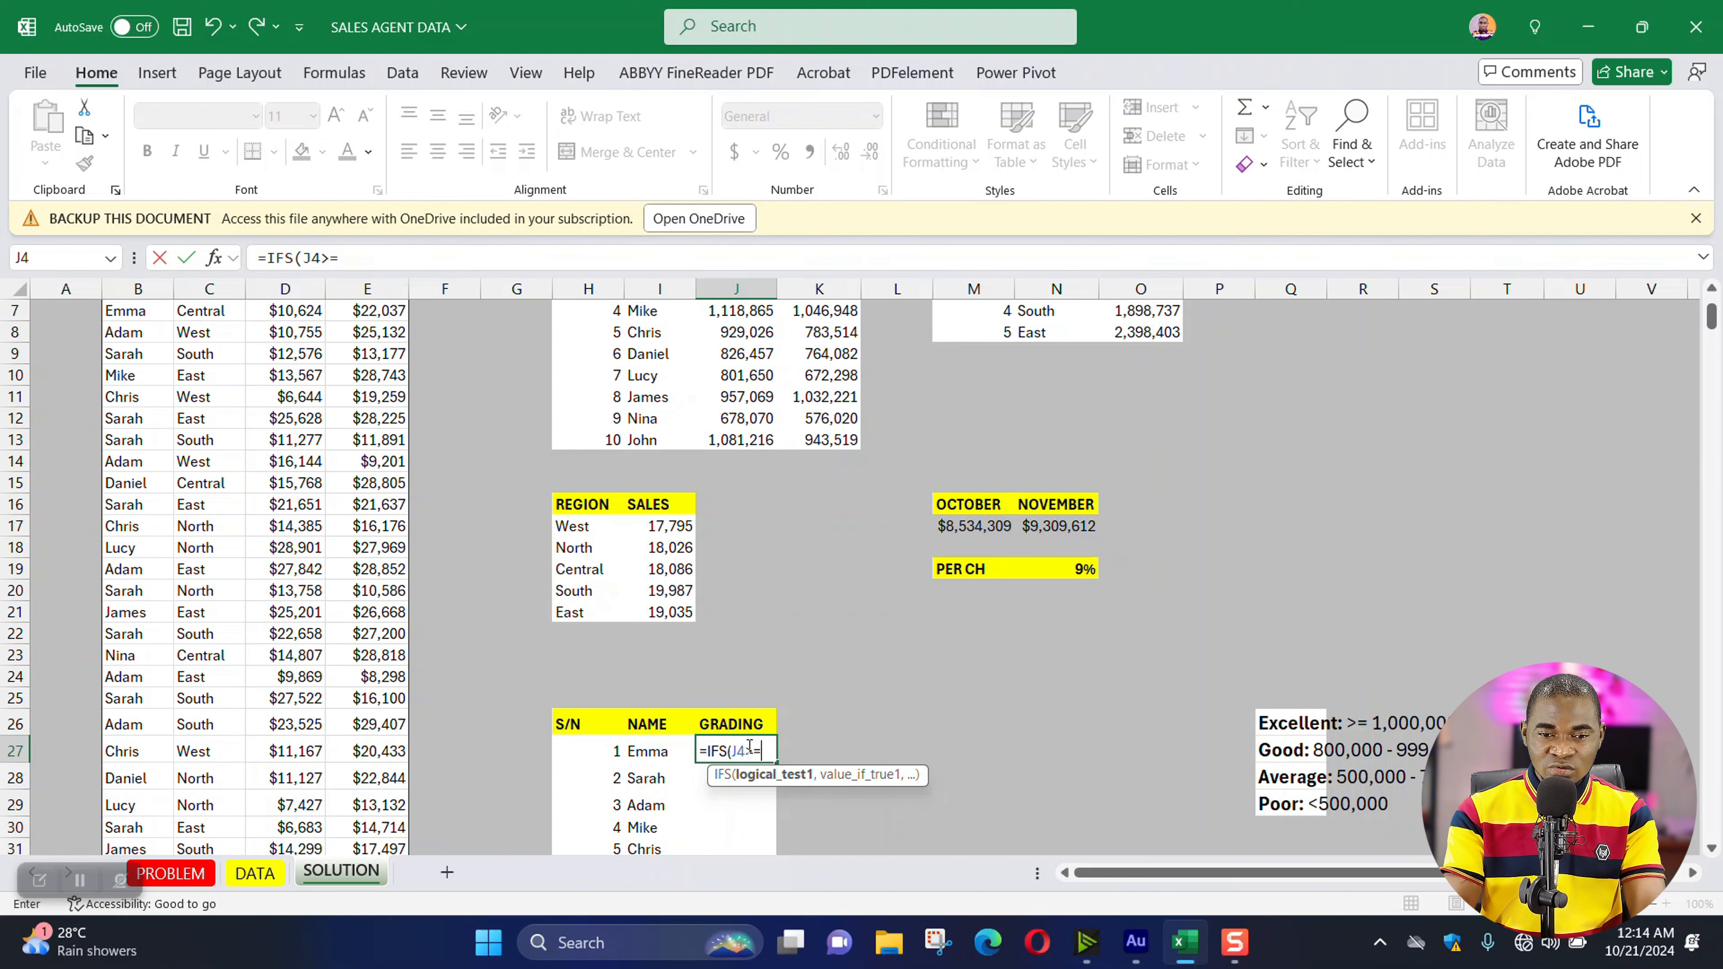
pyautogui.write('10')
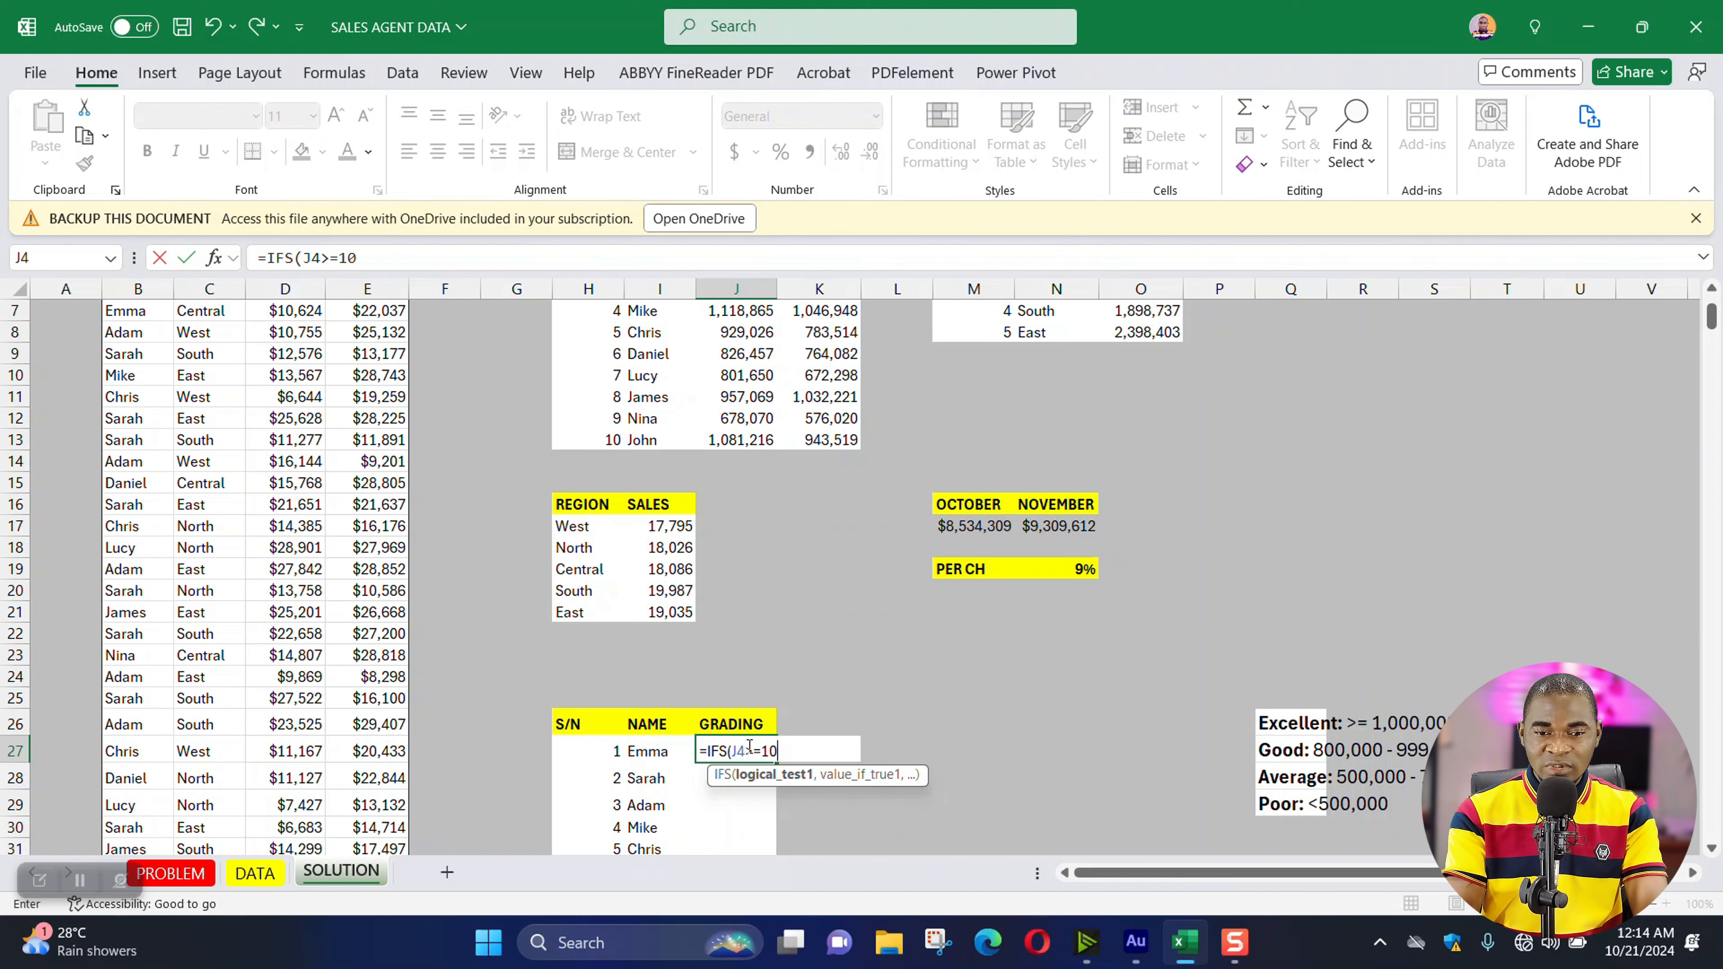
pyautogui.write('00000')
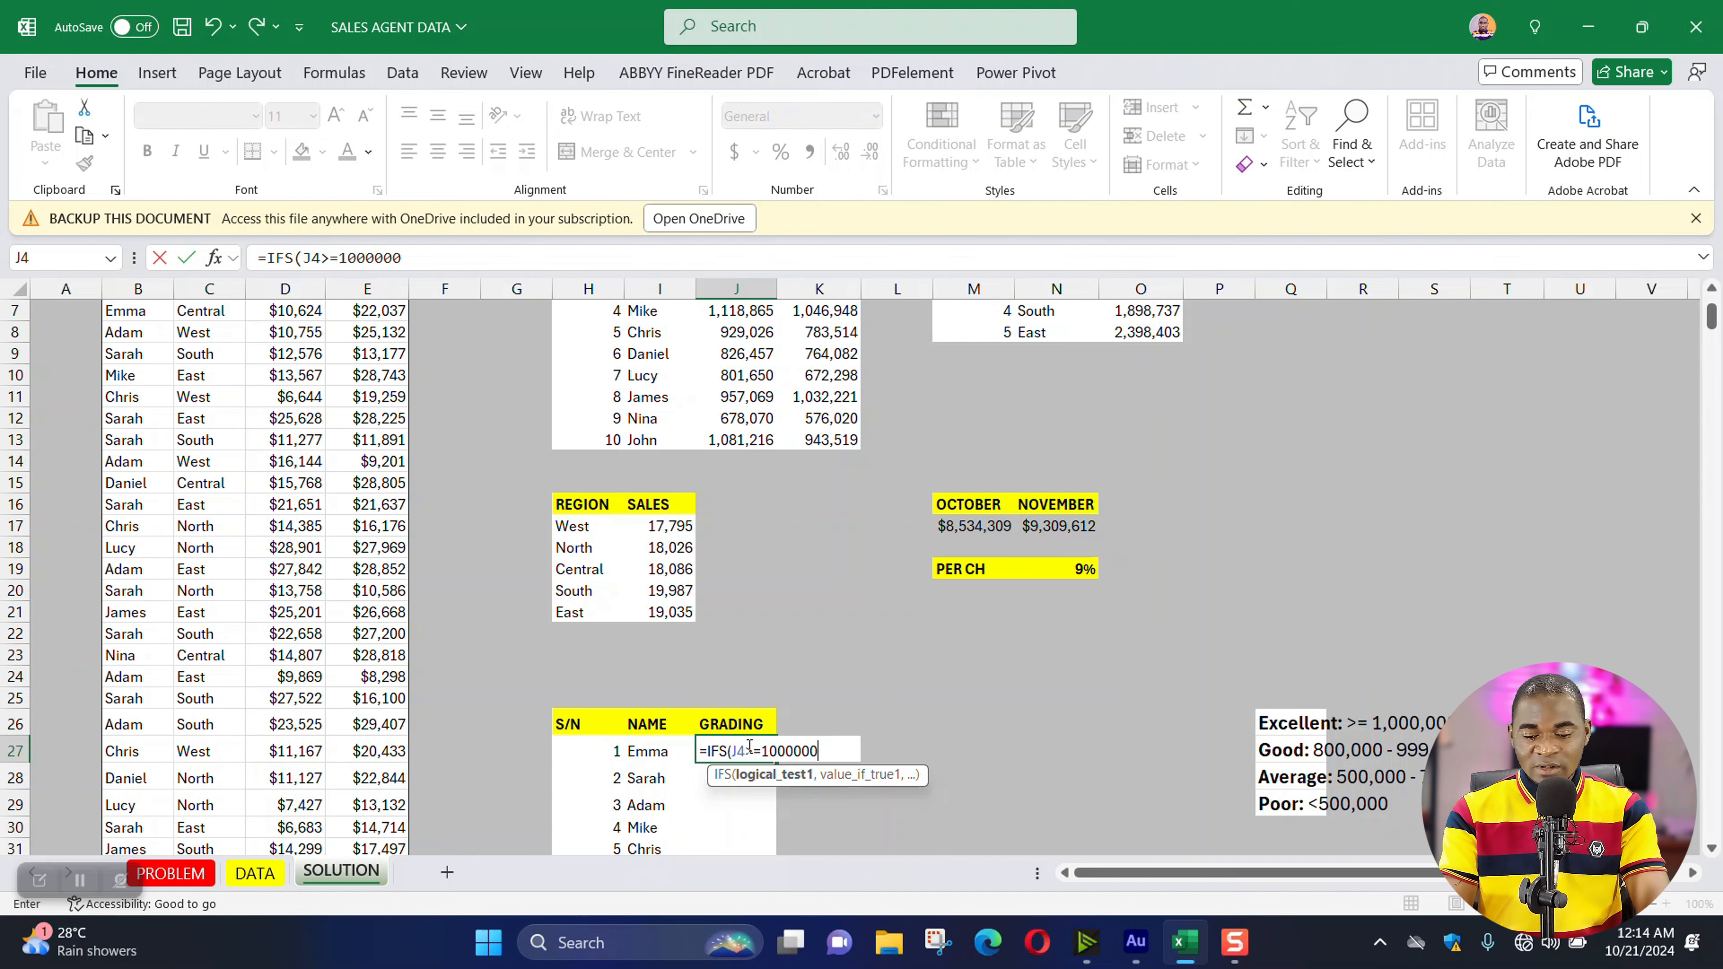
pyautogui.write(',')
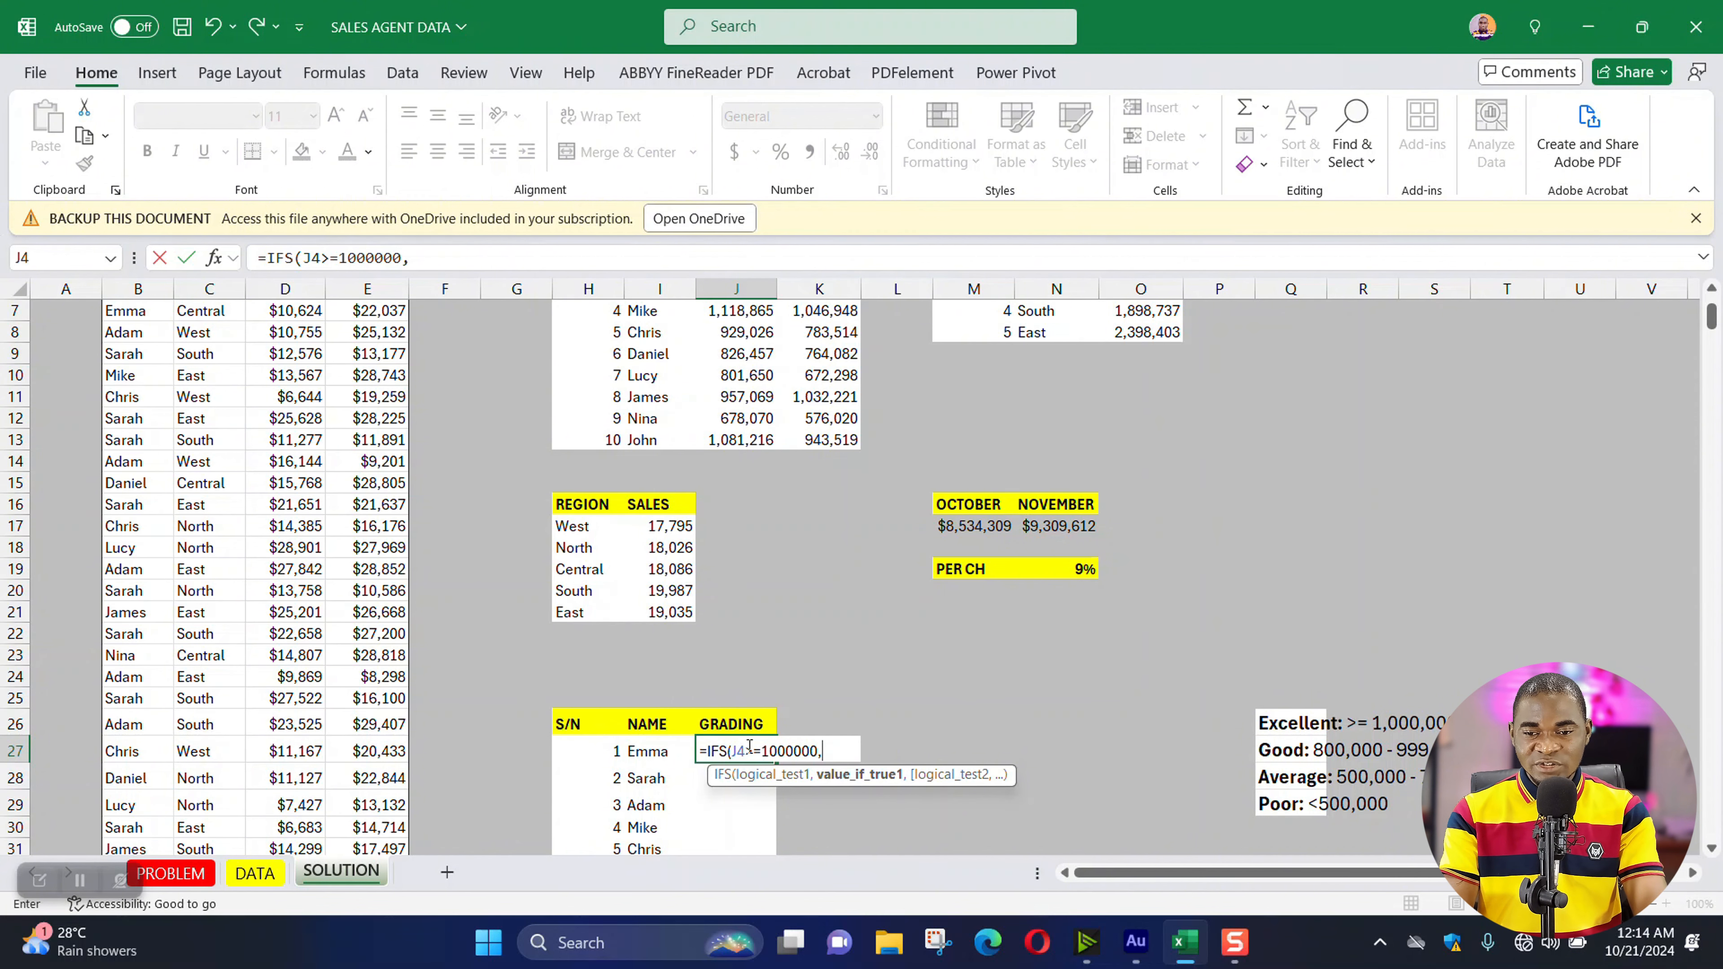
pyautogui.write('"')
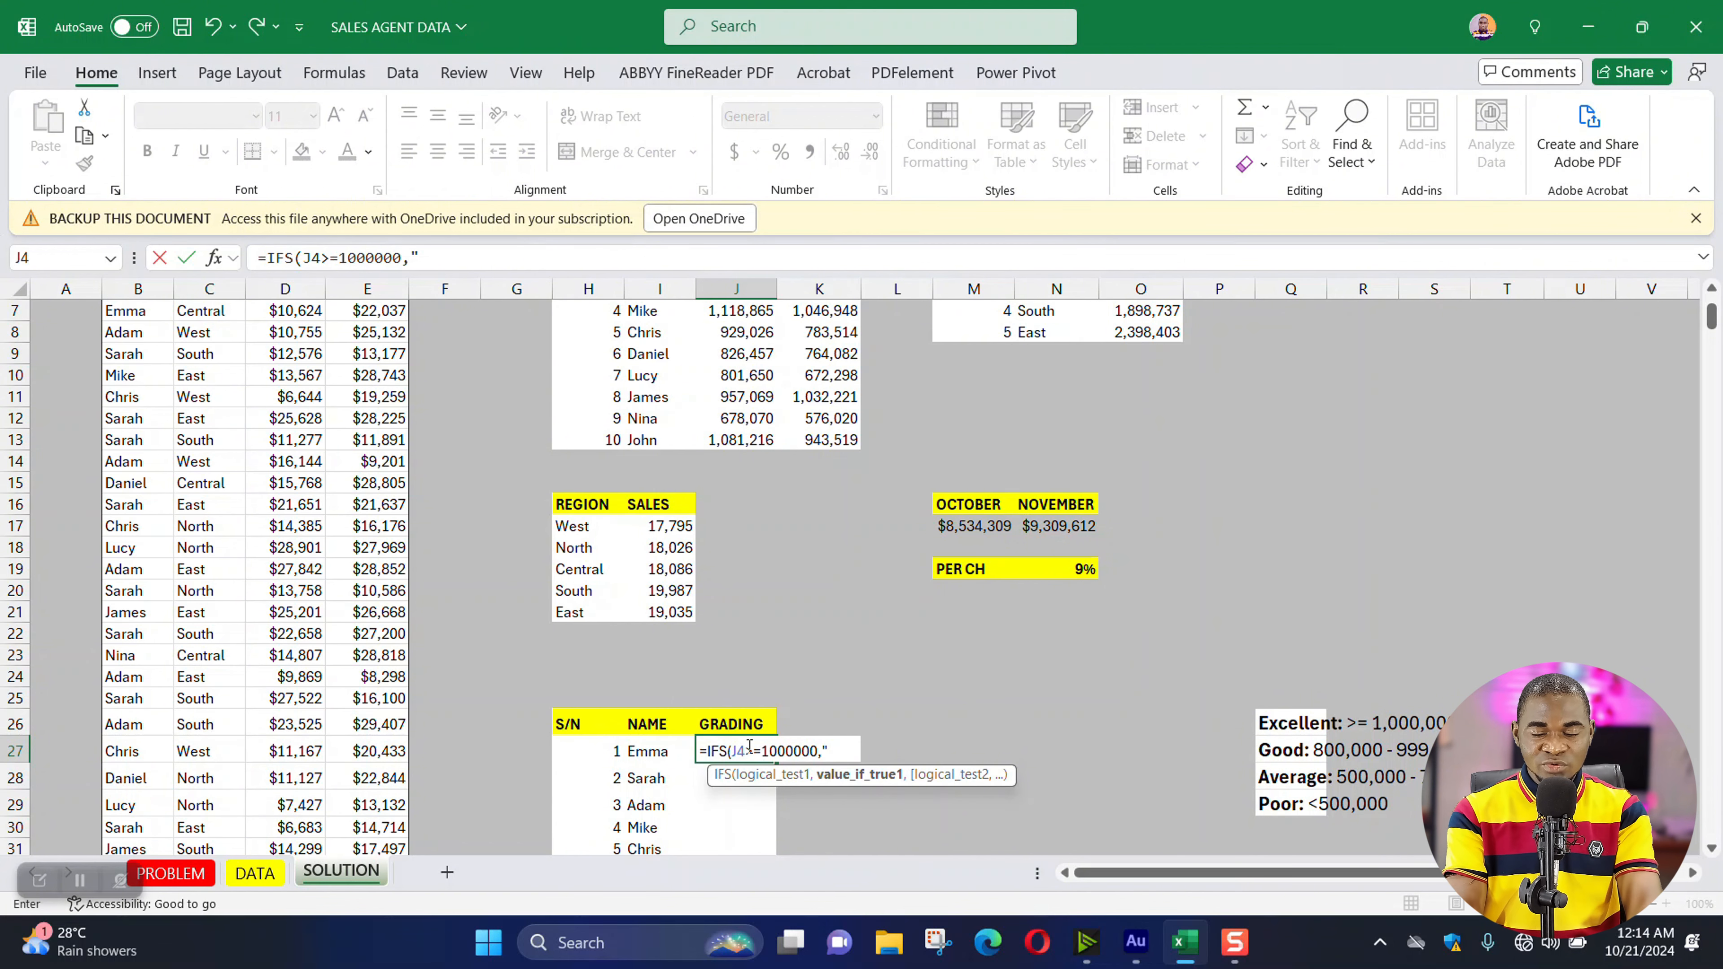
pyautogui.write('E')
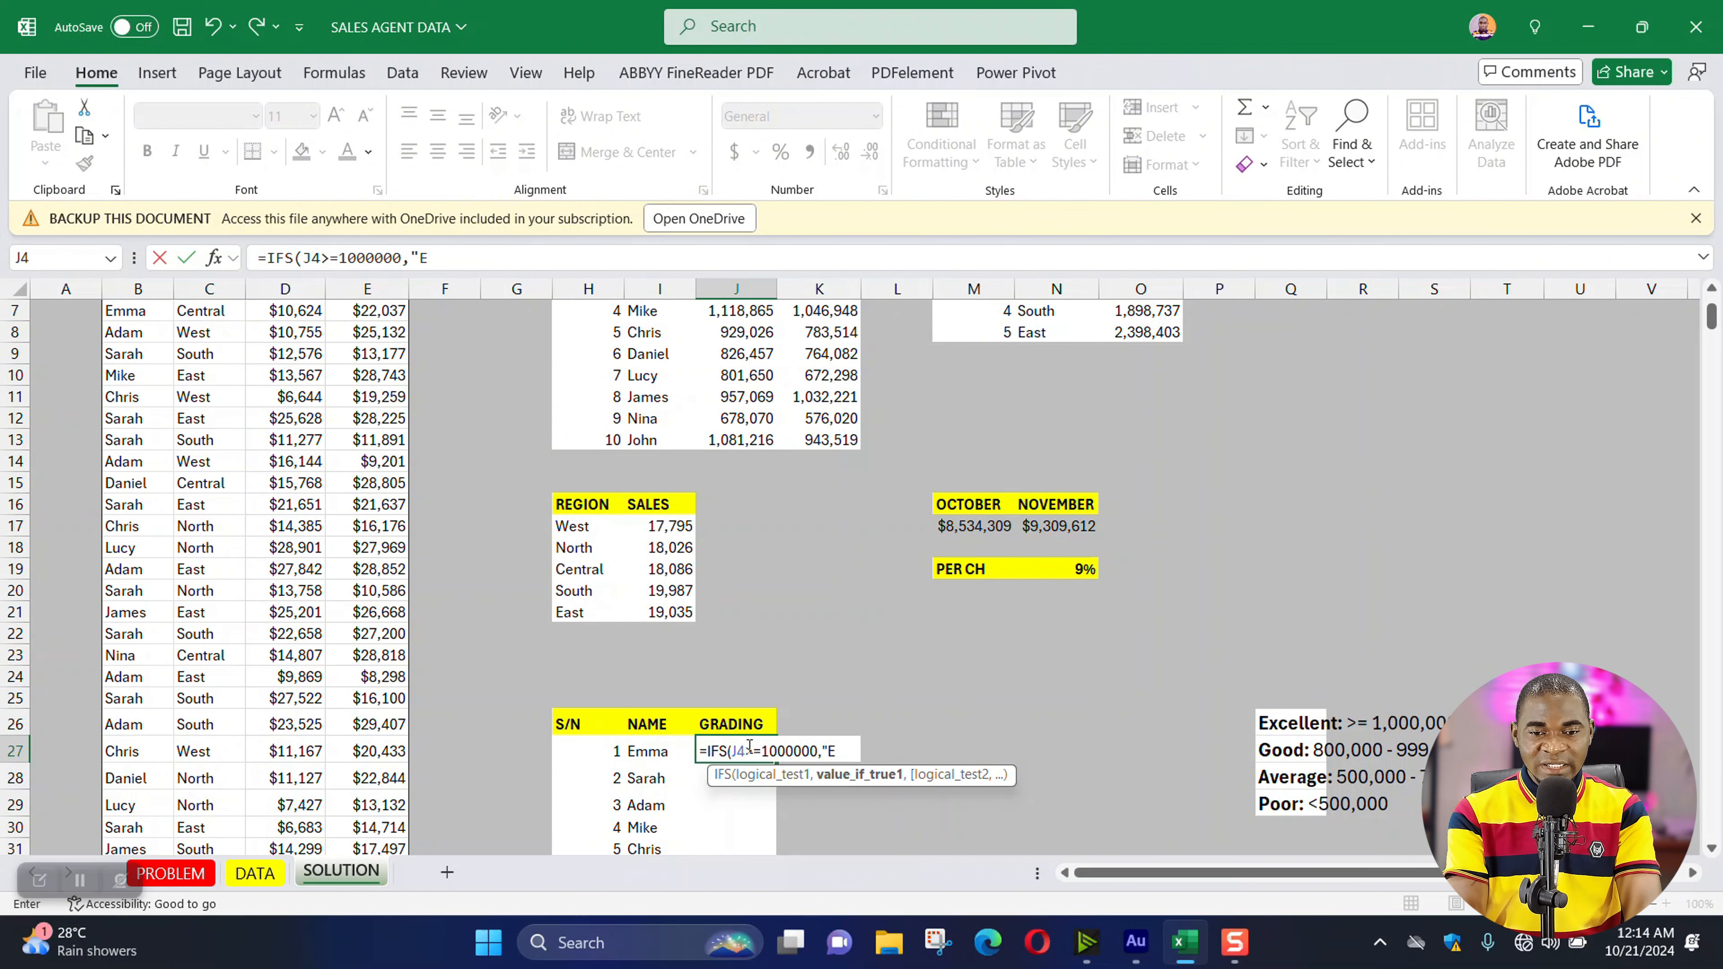
pyautogui.write('XCELLENT')
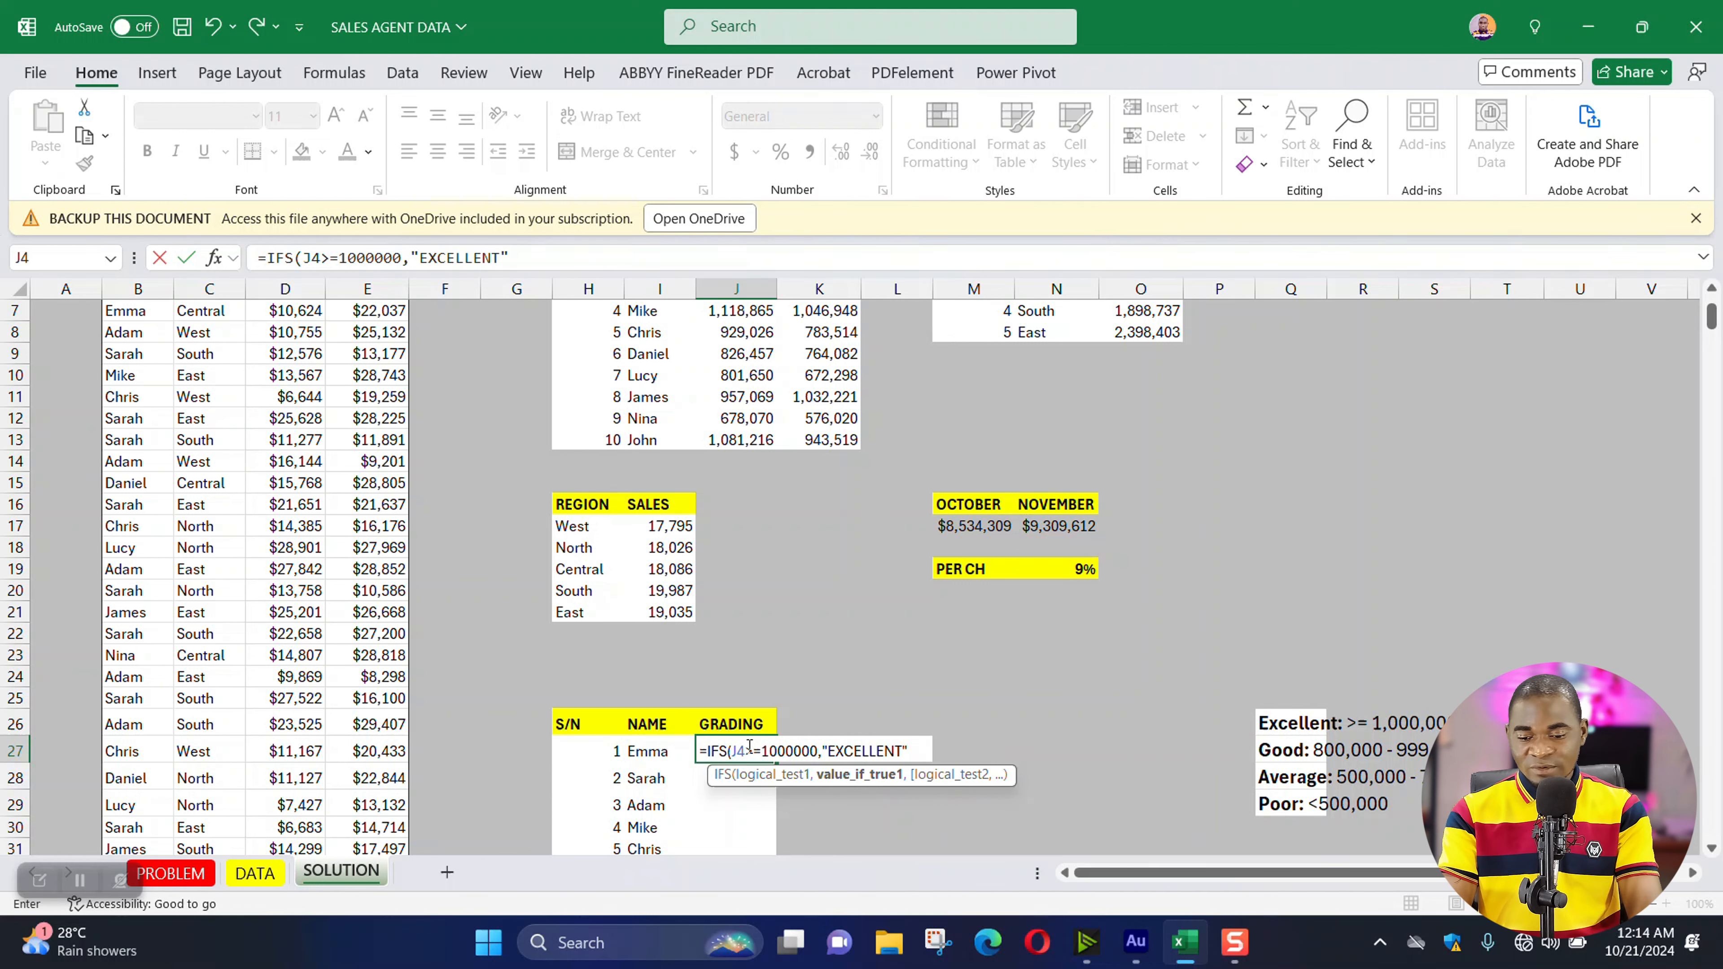
pyautogui.write('",')
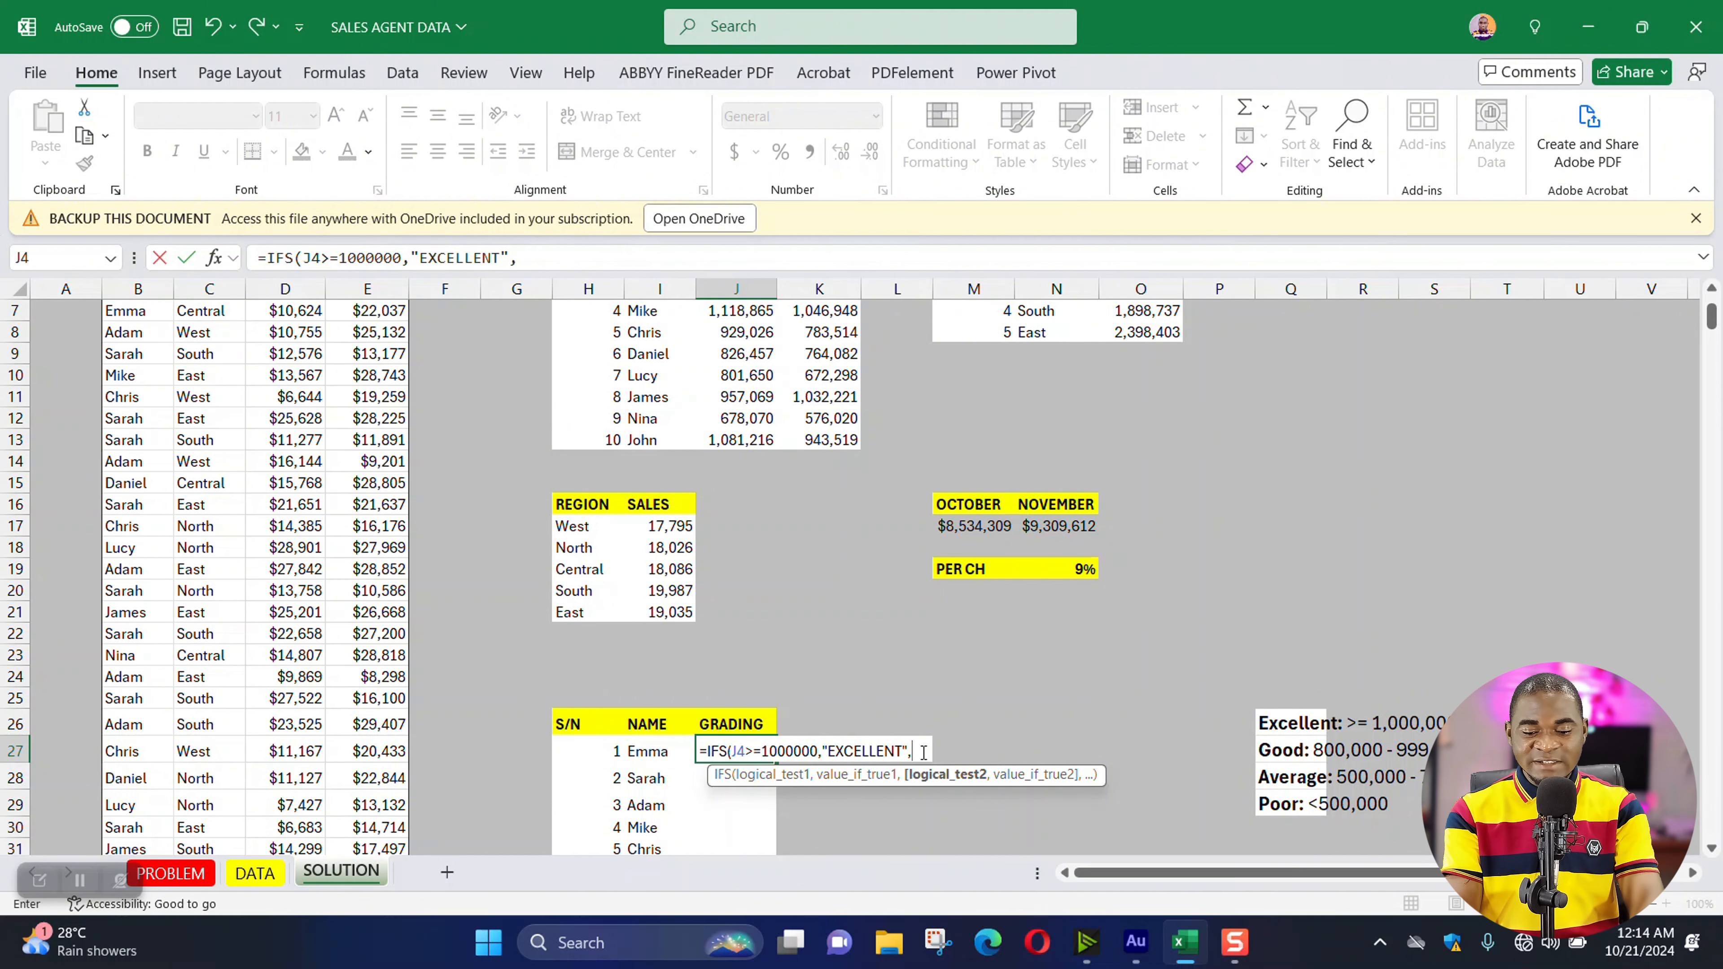
# - Begin the second test of the J27 IFS formula as an AND function with J4>=800000 as its first condition
pyautogui.write('AND')
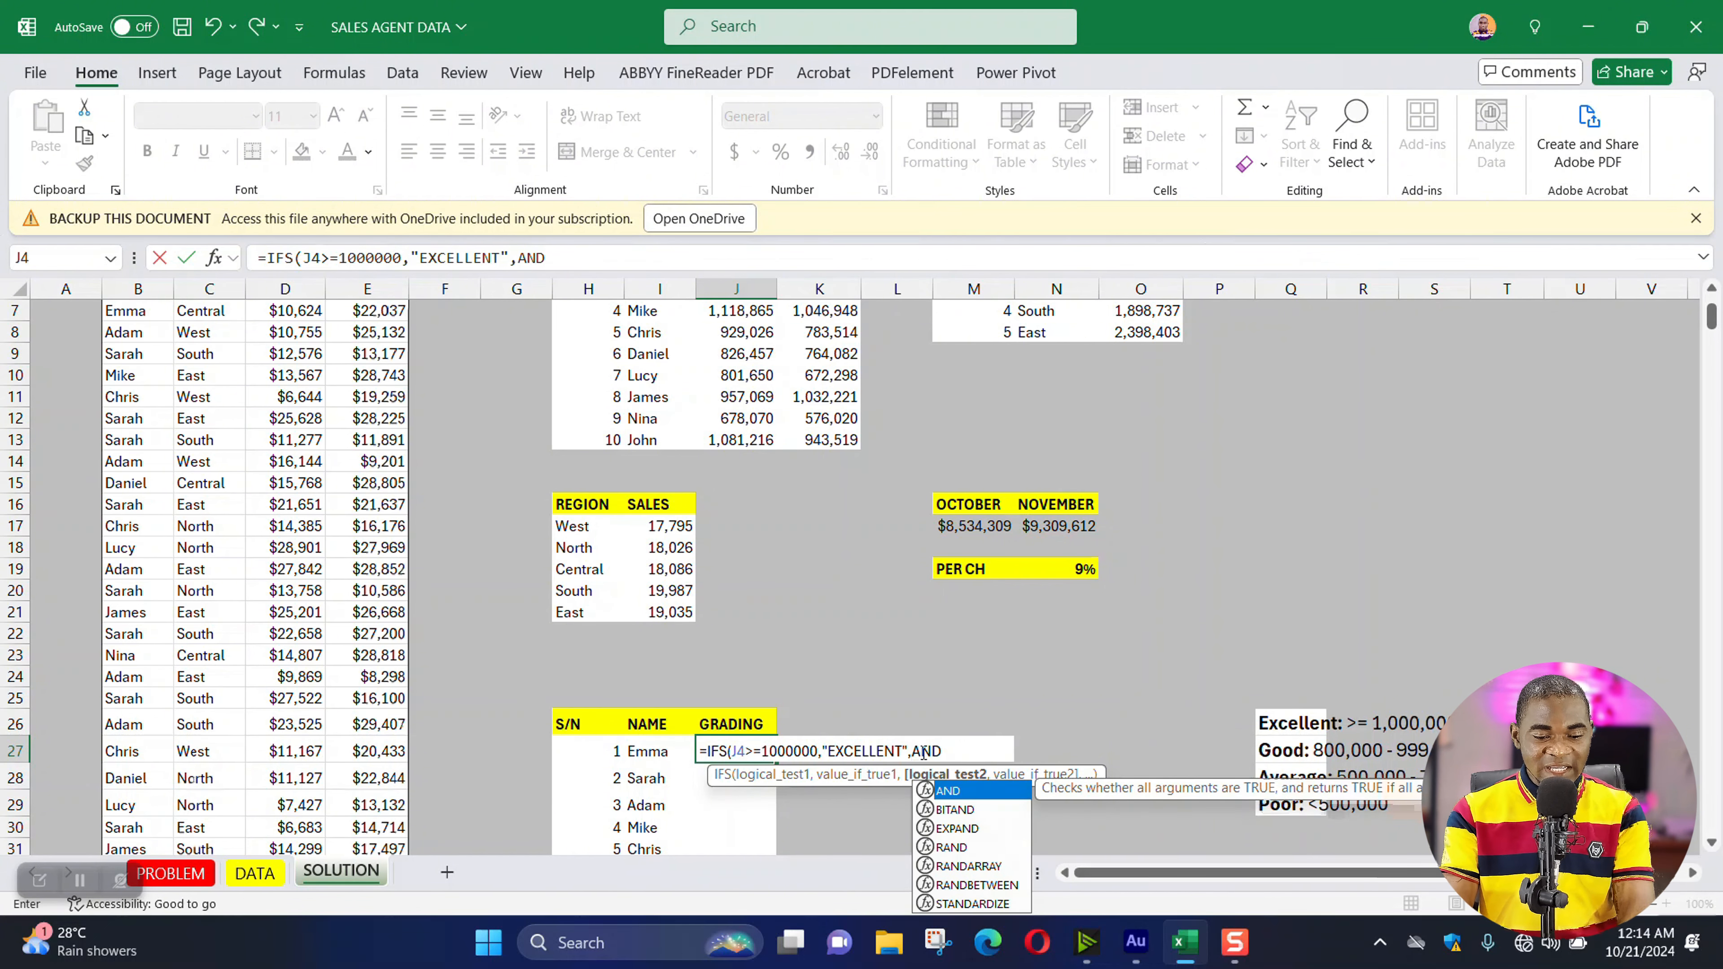
pyautogui.write('(')
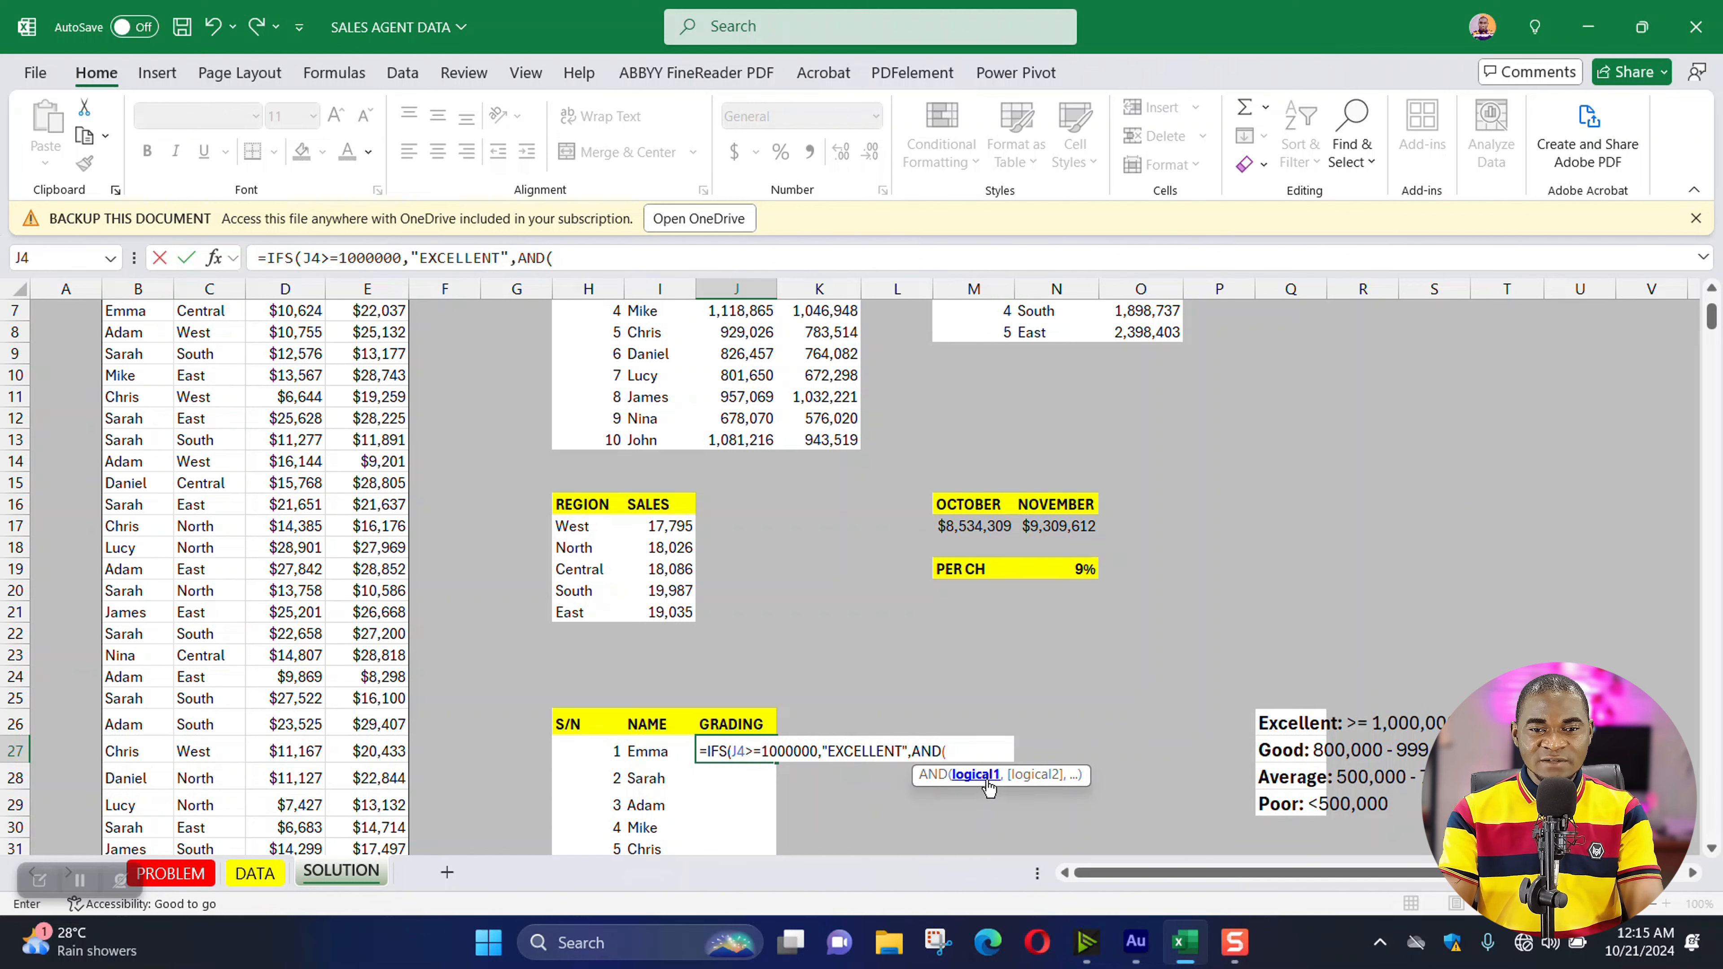
pyautogui.scroll(2, 904, 616)
pyautogui.click(731, 377)
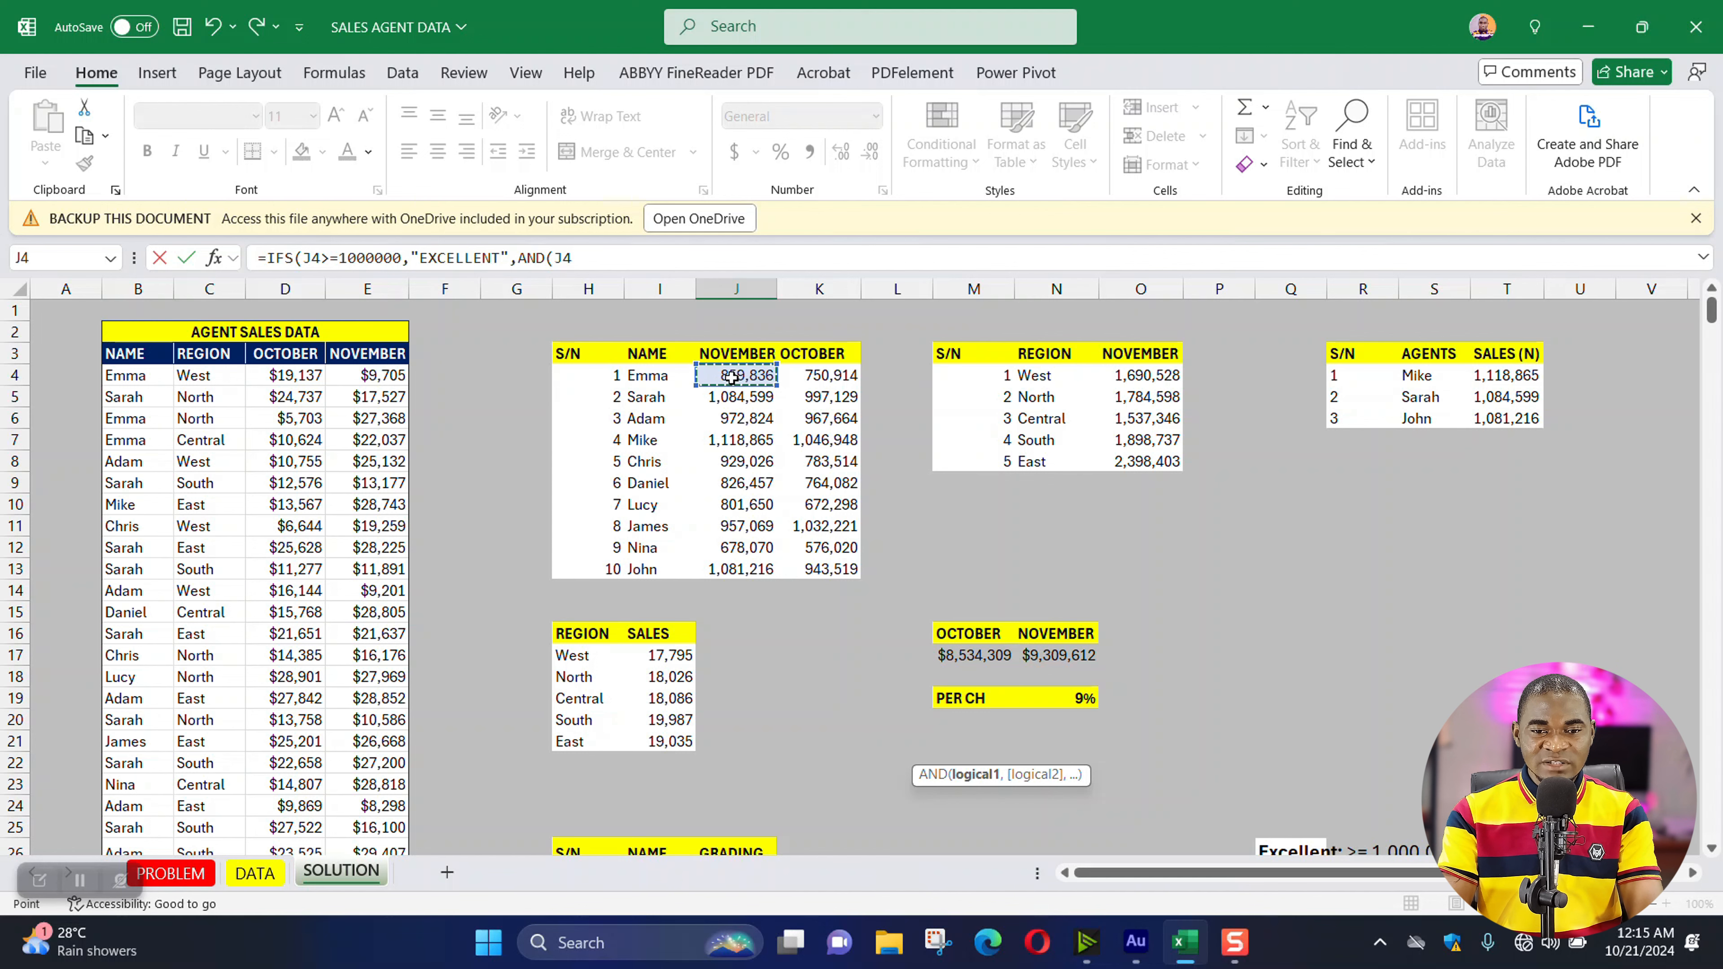
pyautogui.click(639, 261)
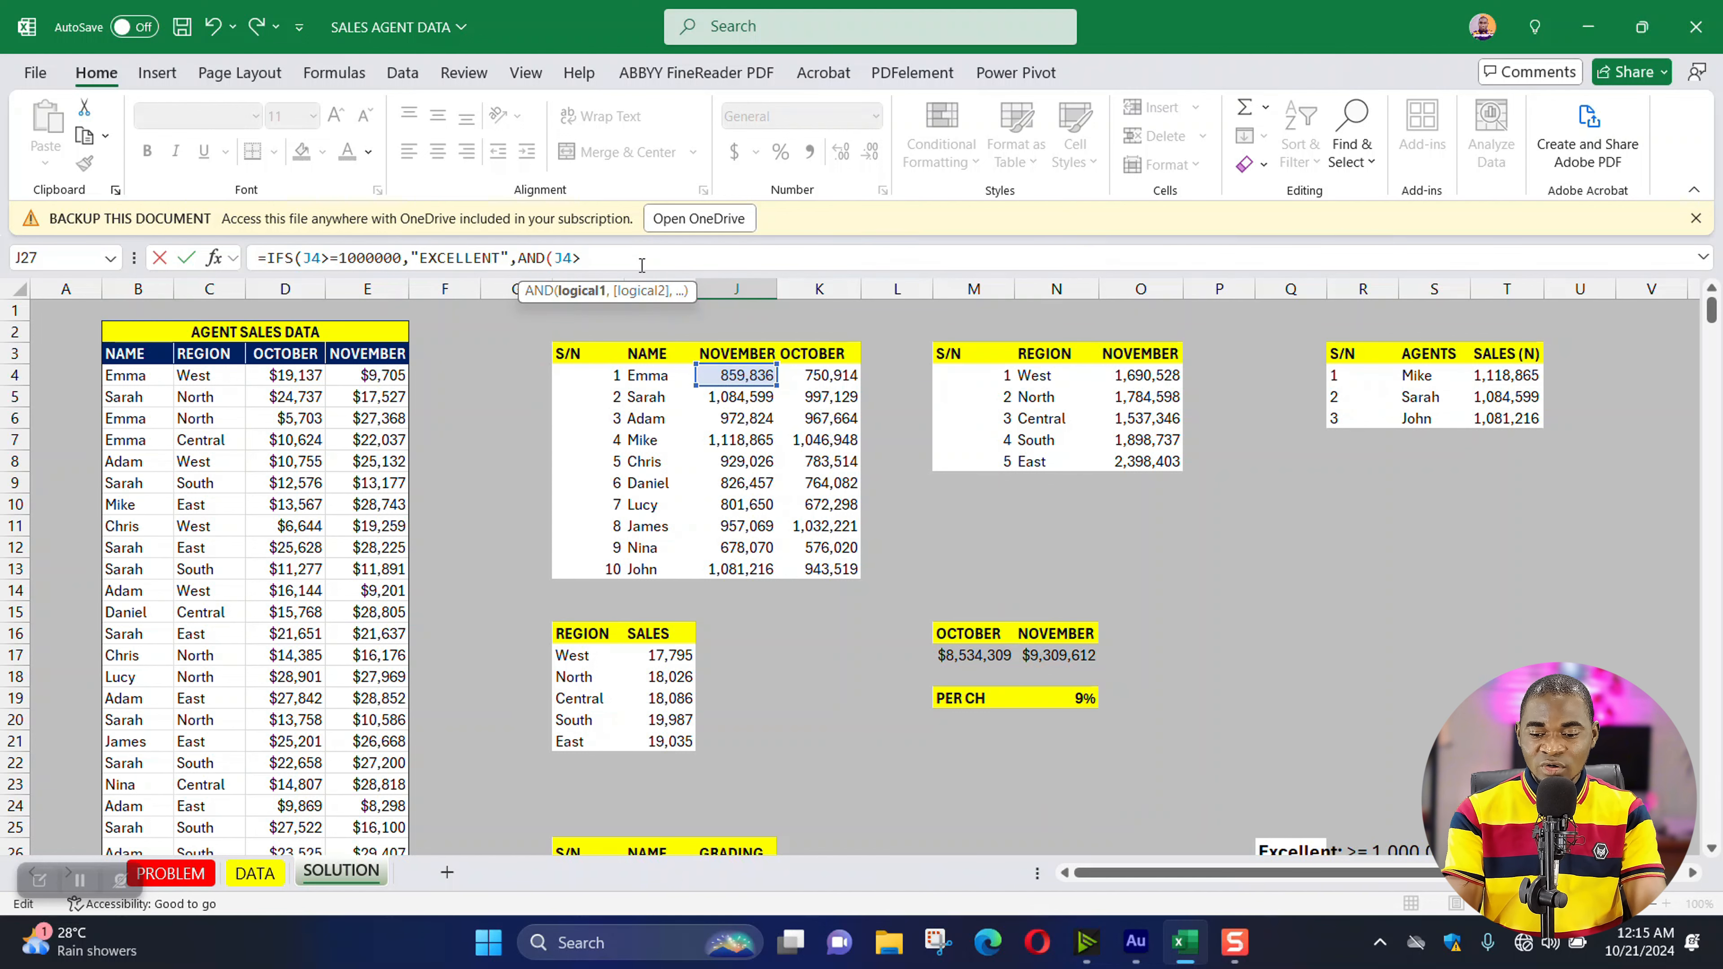
pyautogui.scroll(-2, 1193, 666)
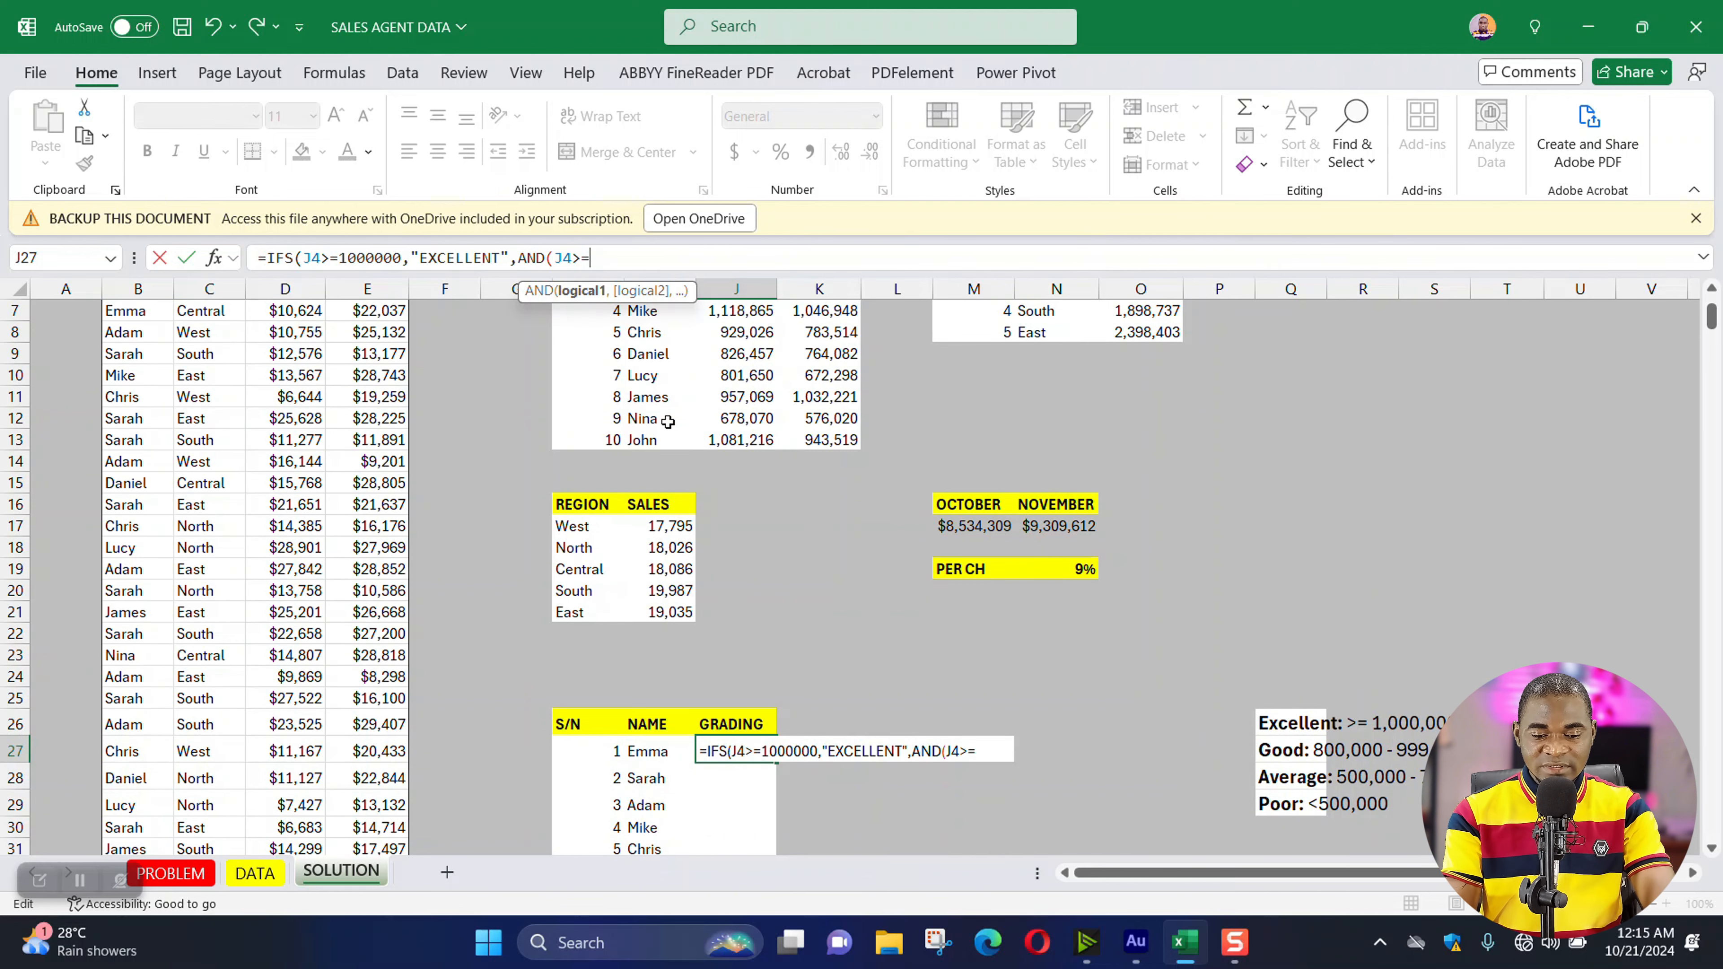
pyautogui.write('>=8000')
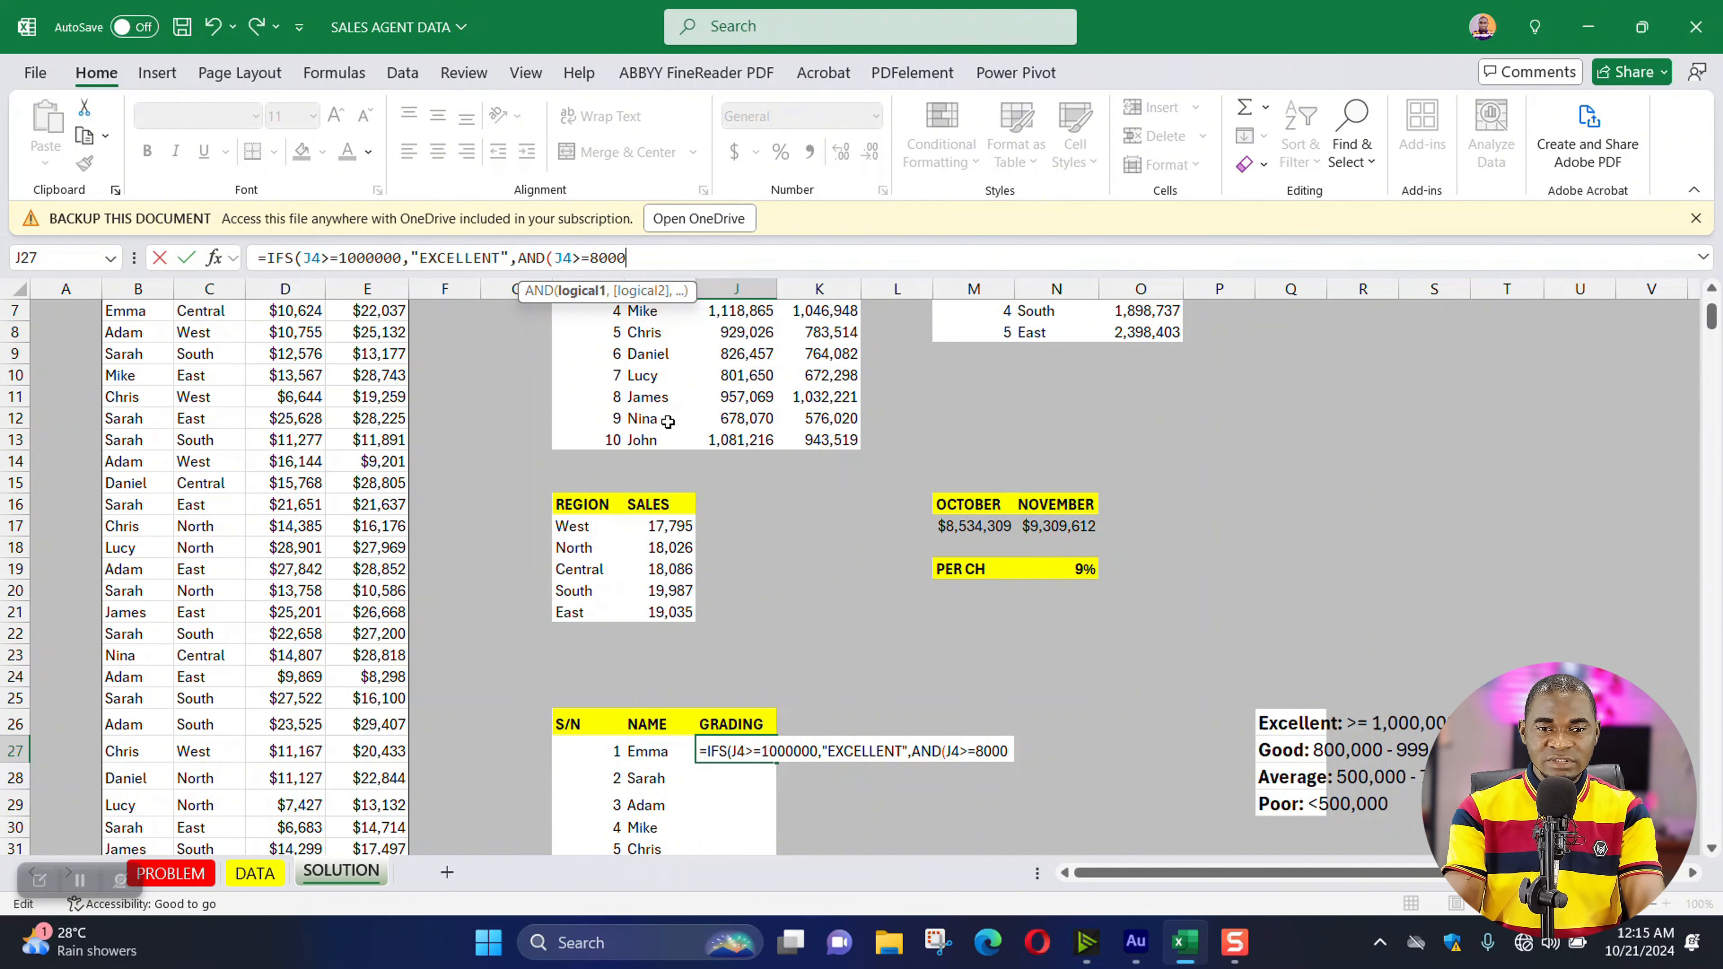
pyautogui.press('BackSpace')
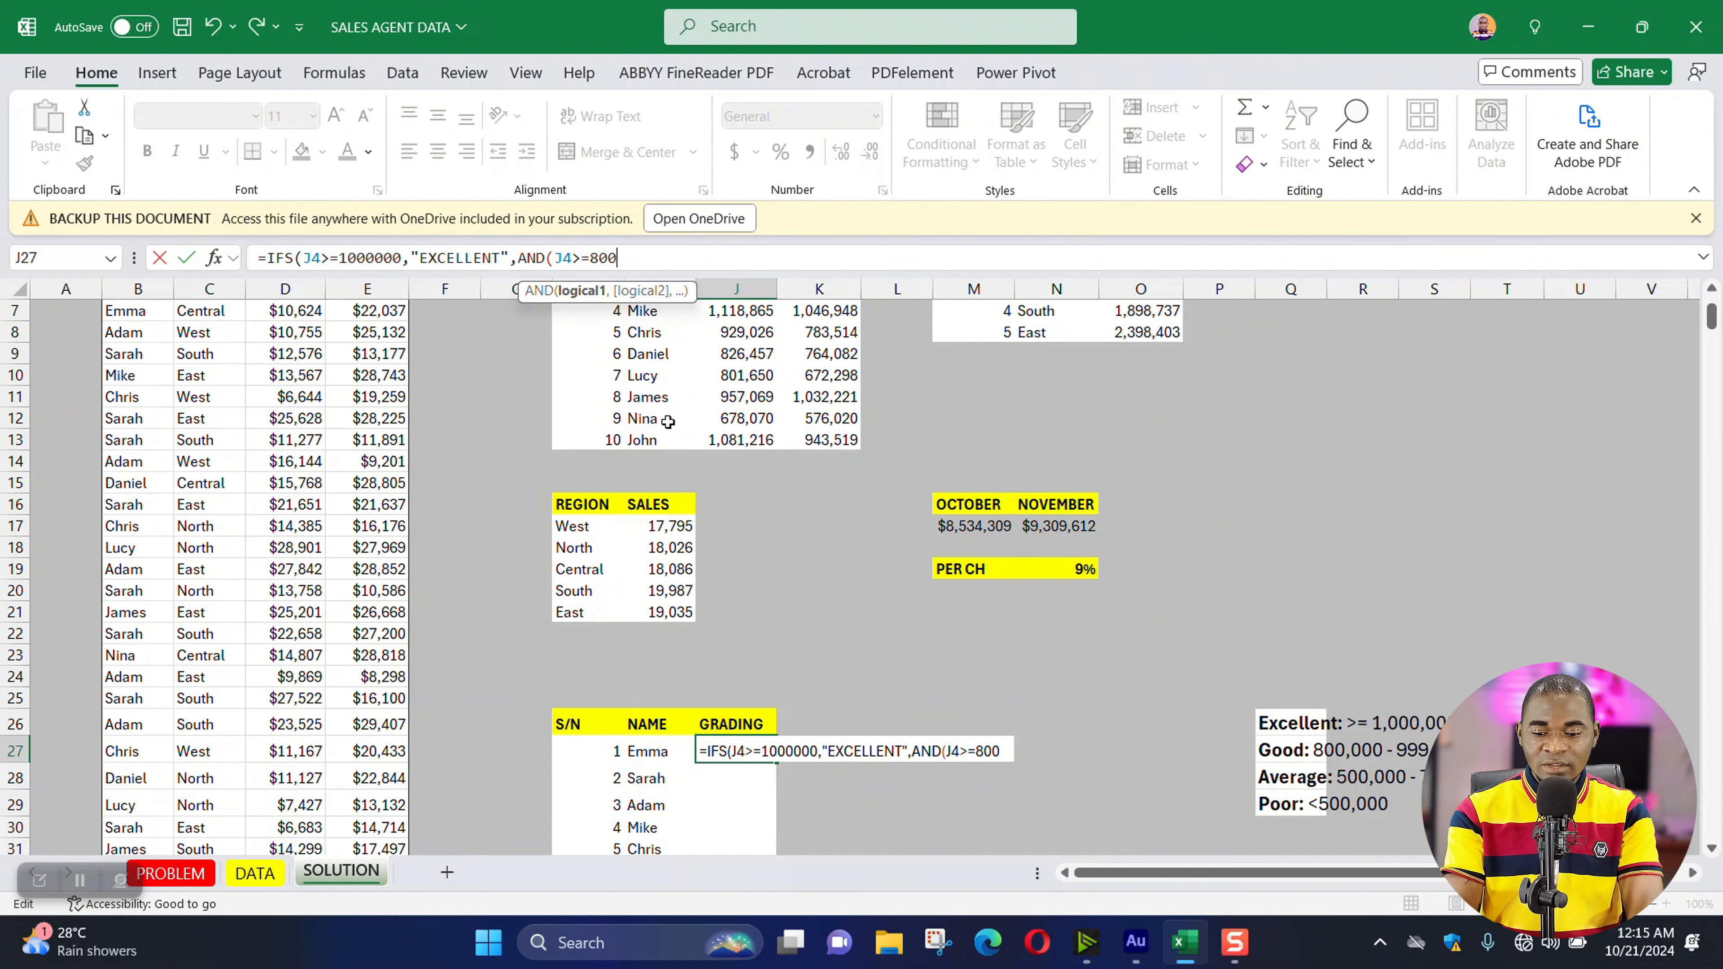
pyautogui.write('000')
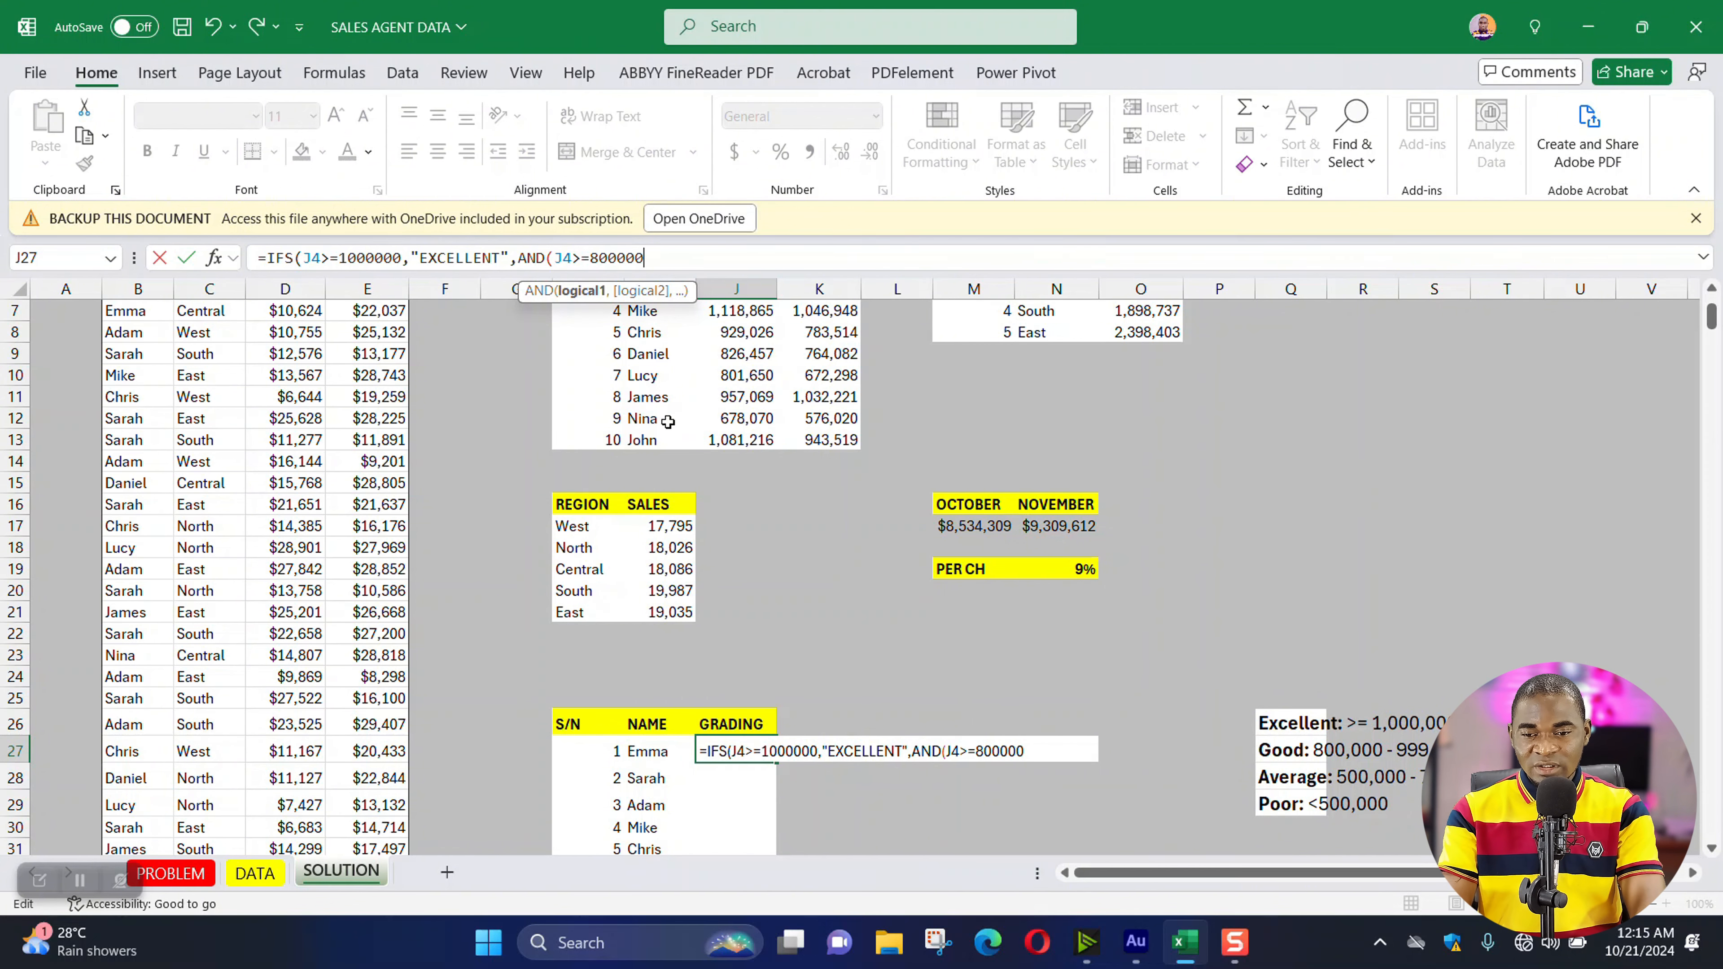
pyautogui.write(',')
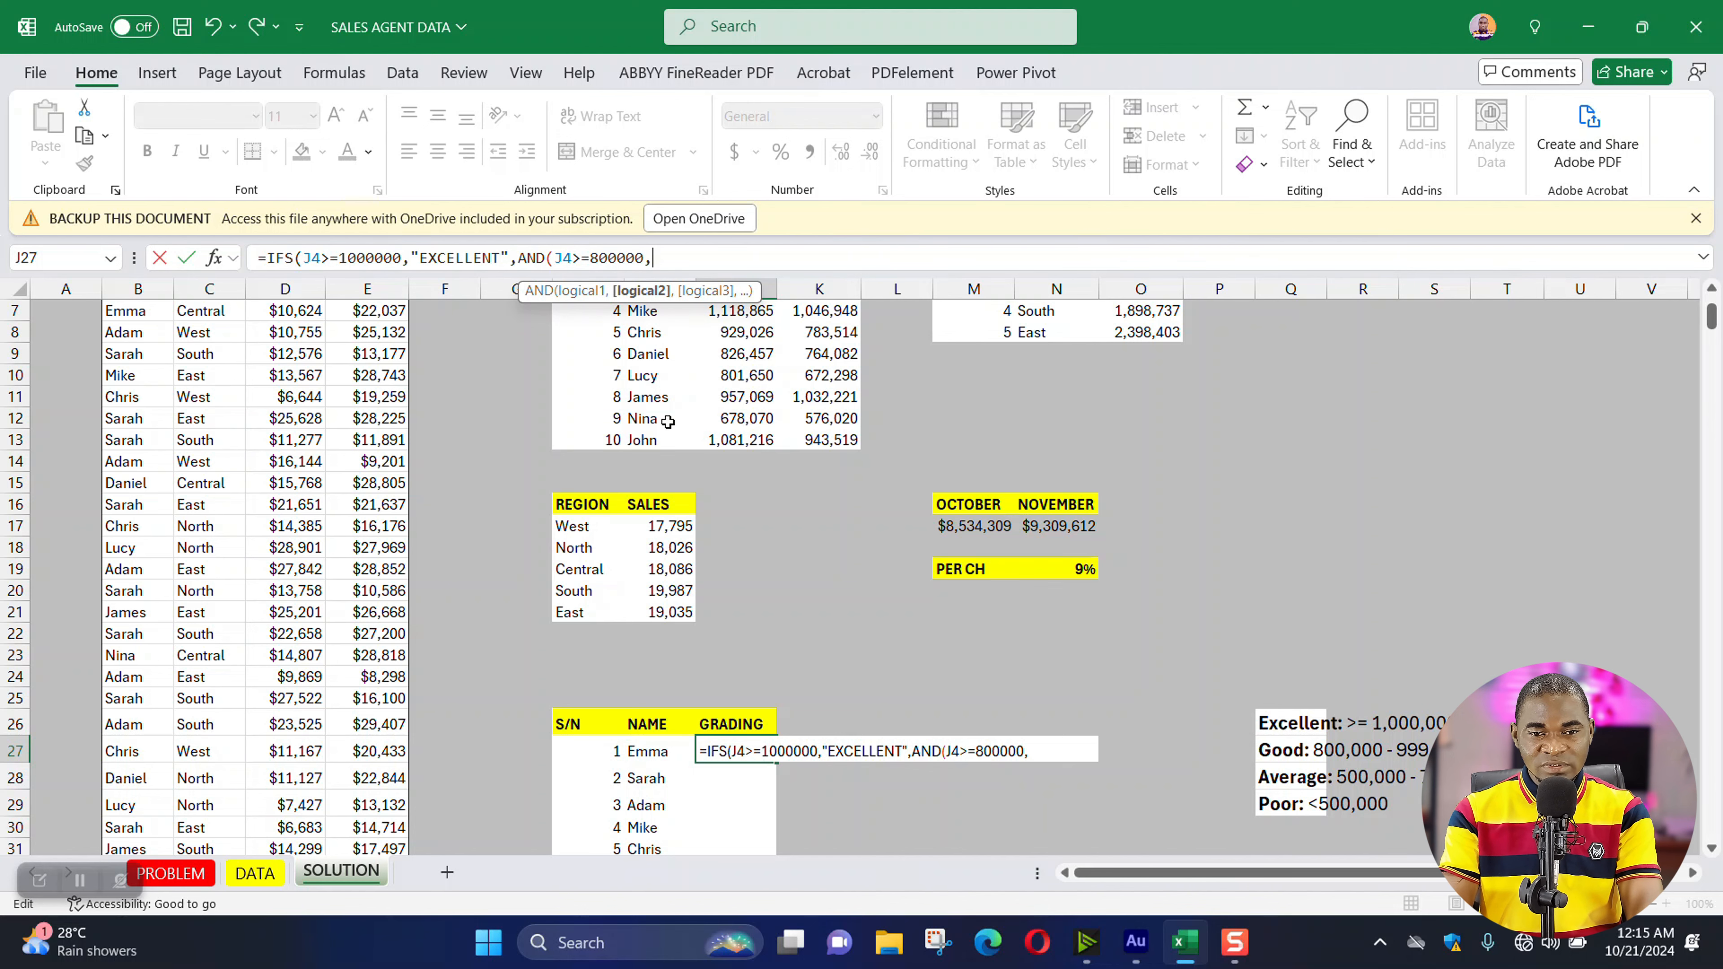
# - Add J4<999999 as the AND function's second condition and close its parenthesis
pyautogui.scroll(2, 725, 543)
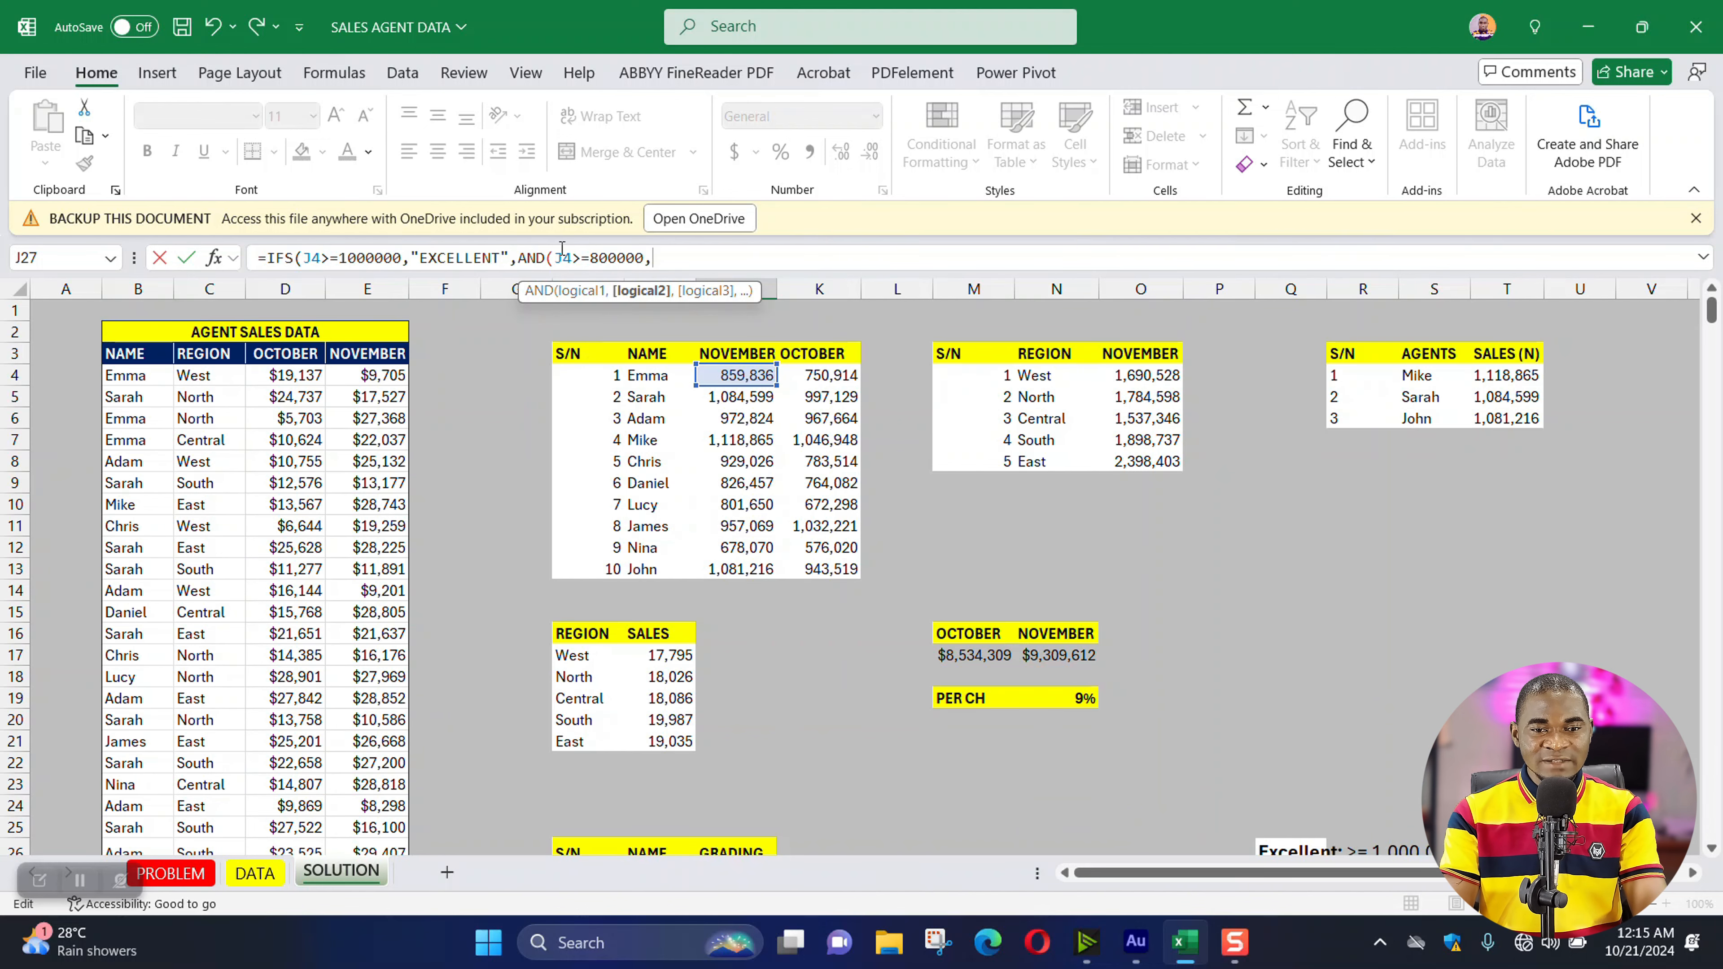
pyautogui.click(736, 376)
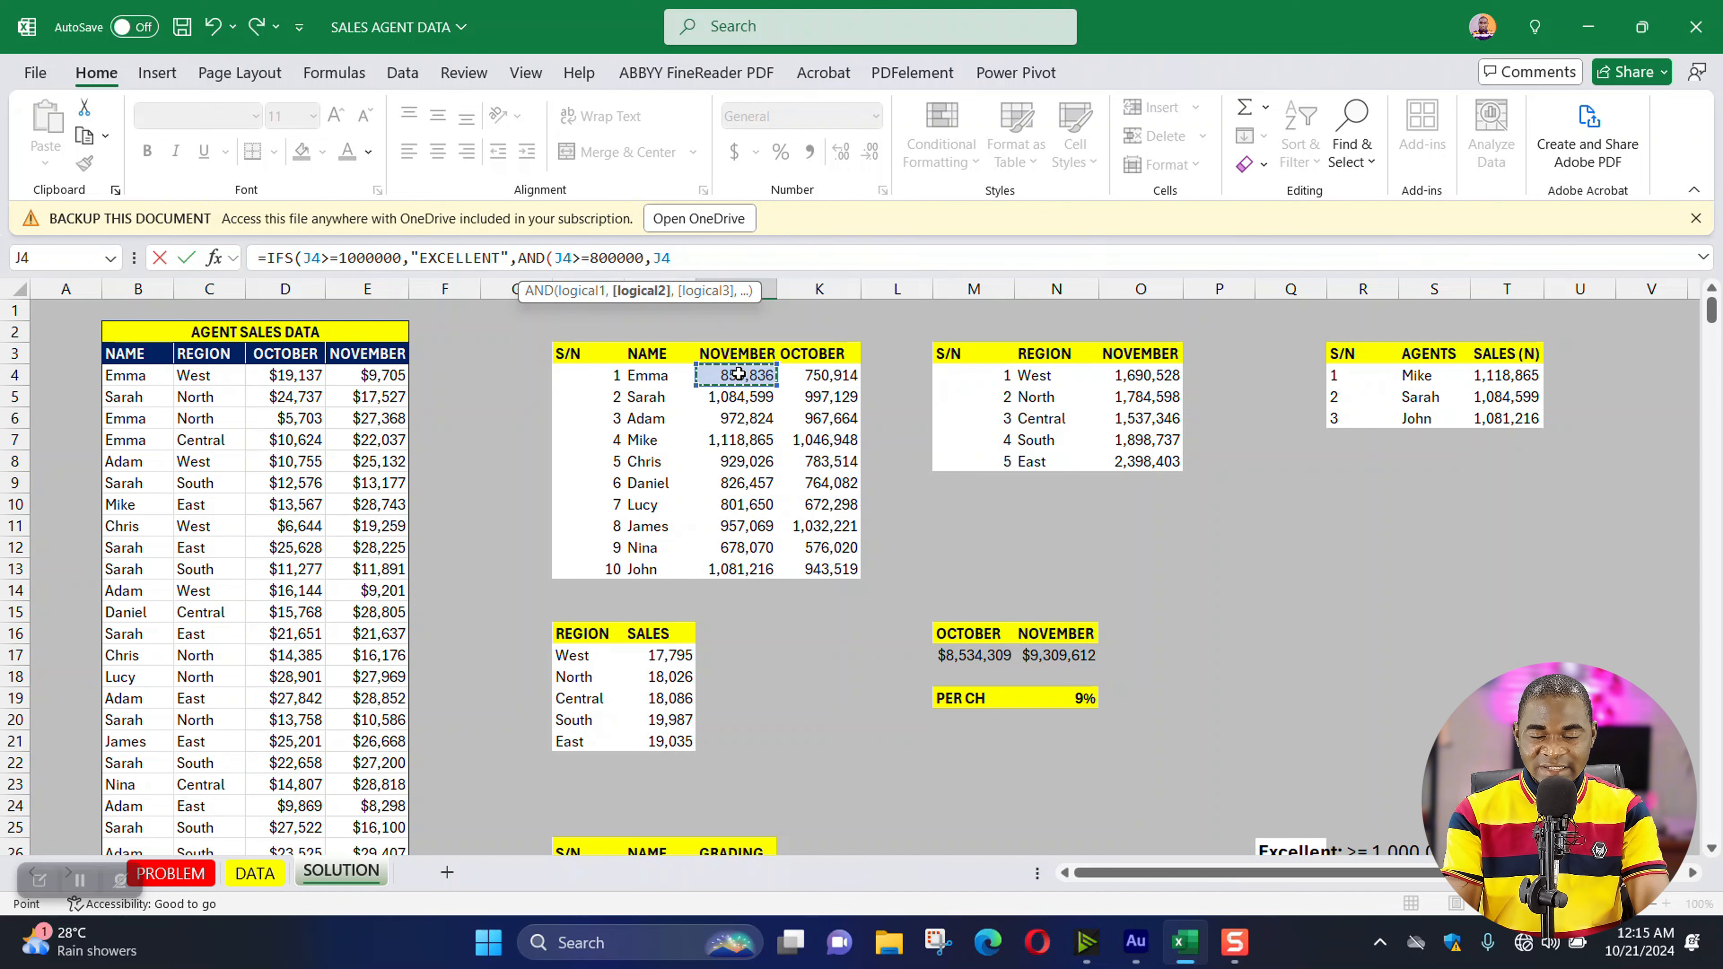
pyautogui.write('<')
pyautogui.scroll(-2, 738, 374)
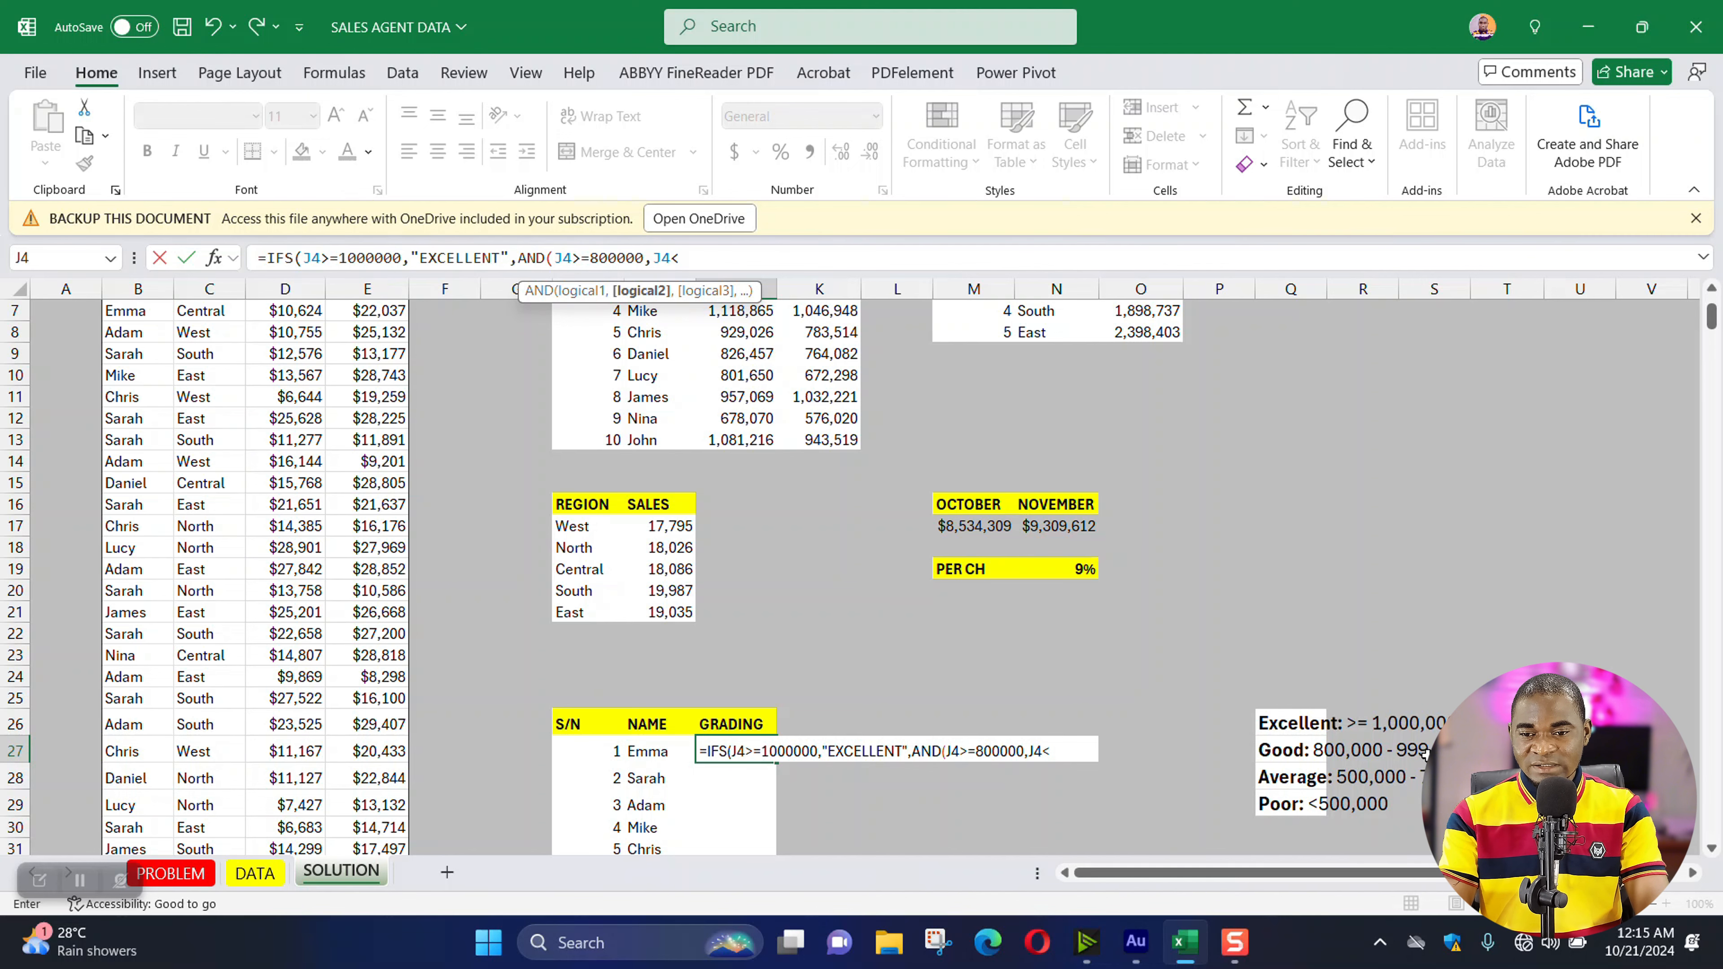
pyautogui.scroll(2, 672, 430)
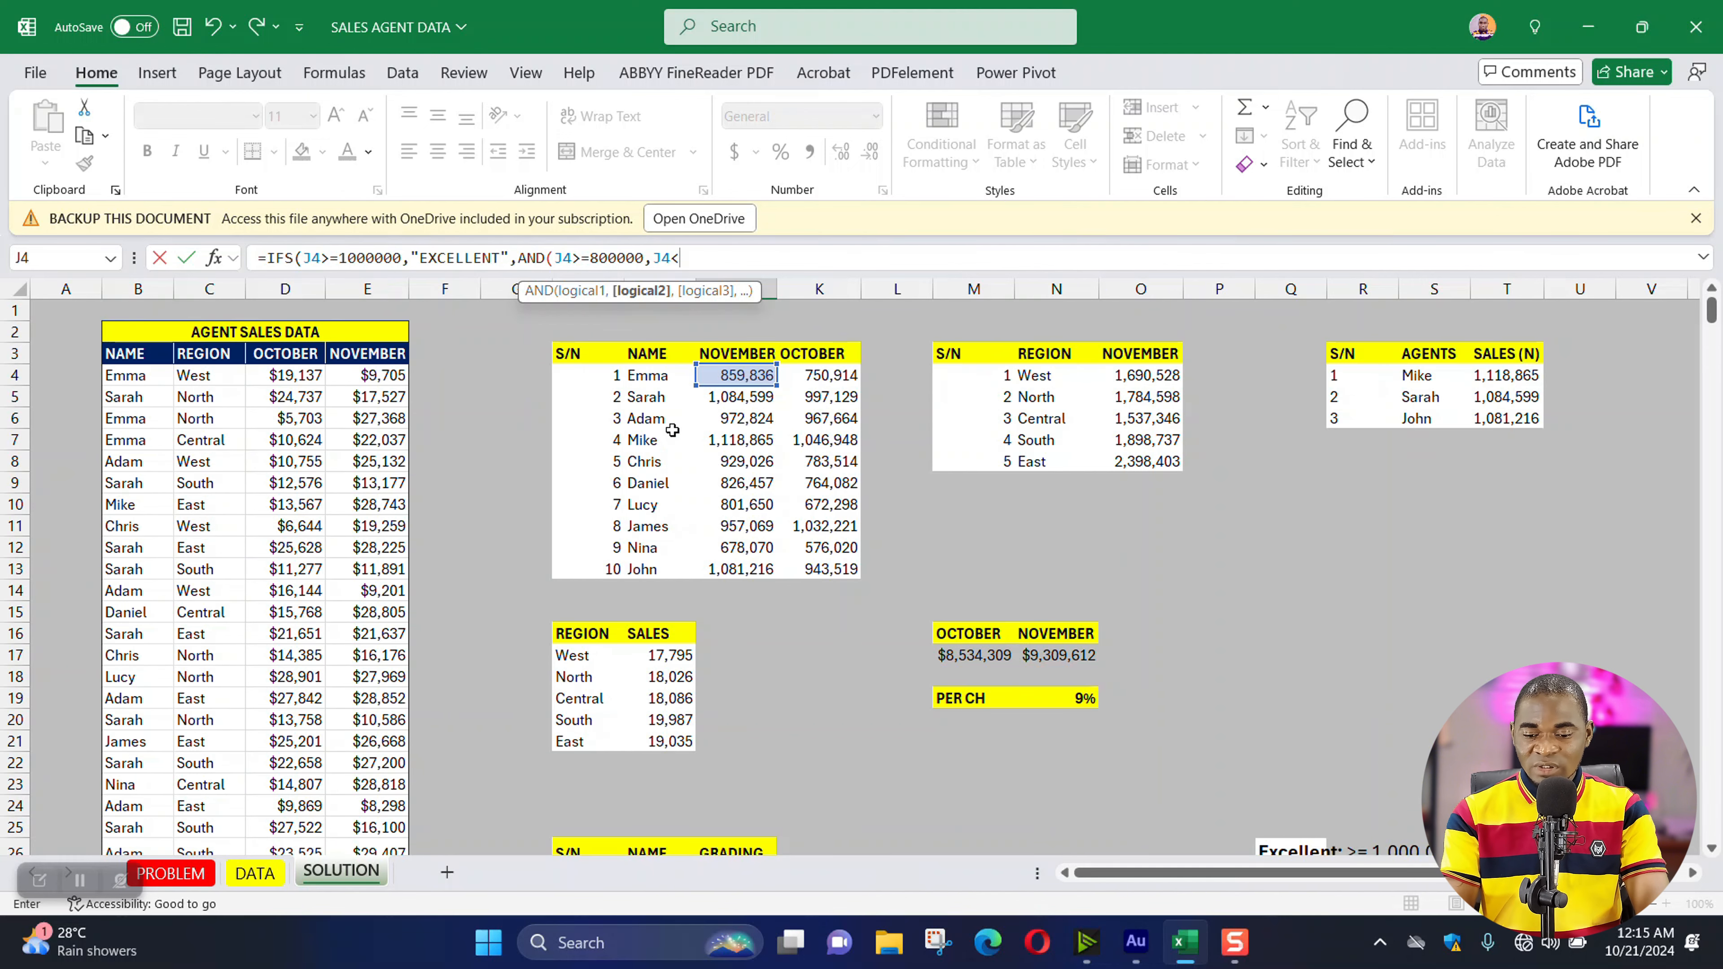
pyautogui.write('99')
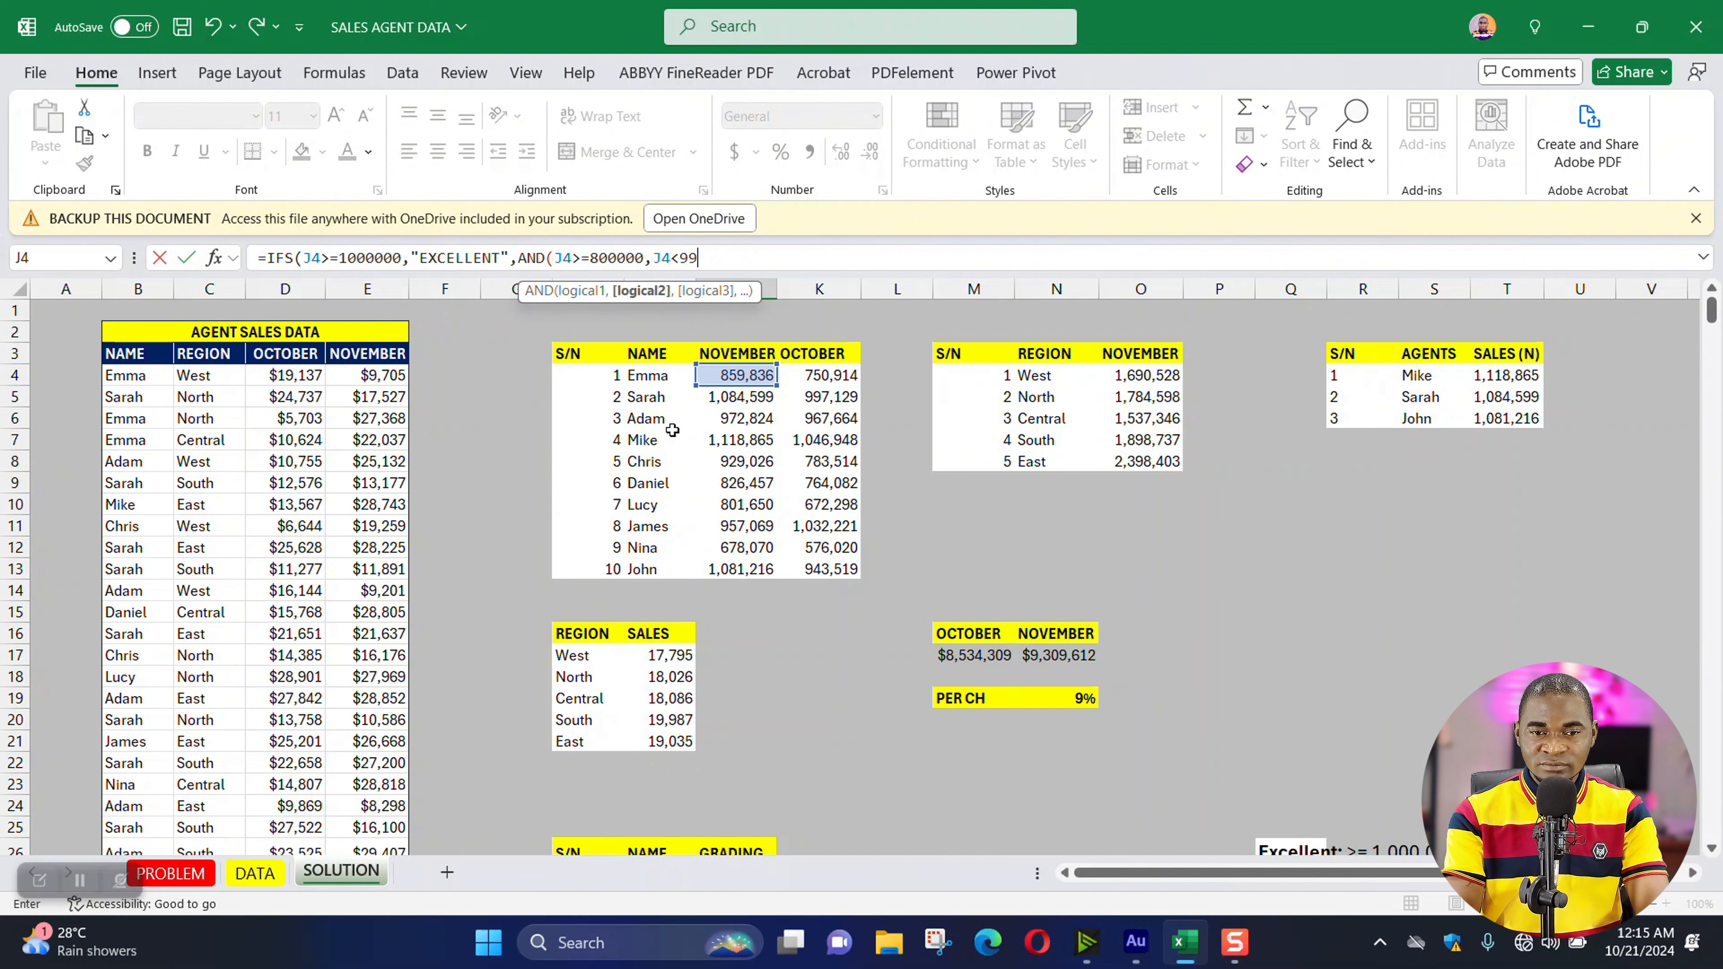
pyautogui.write('9,')
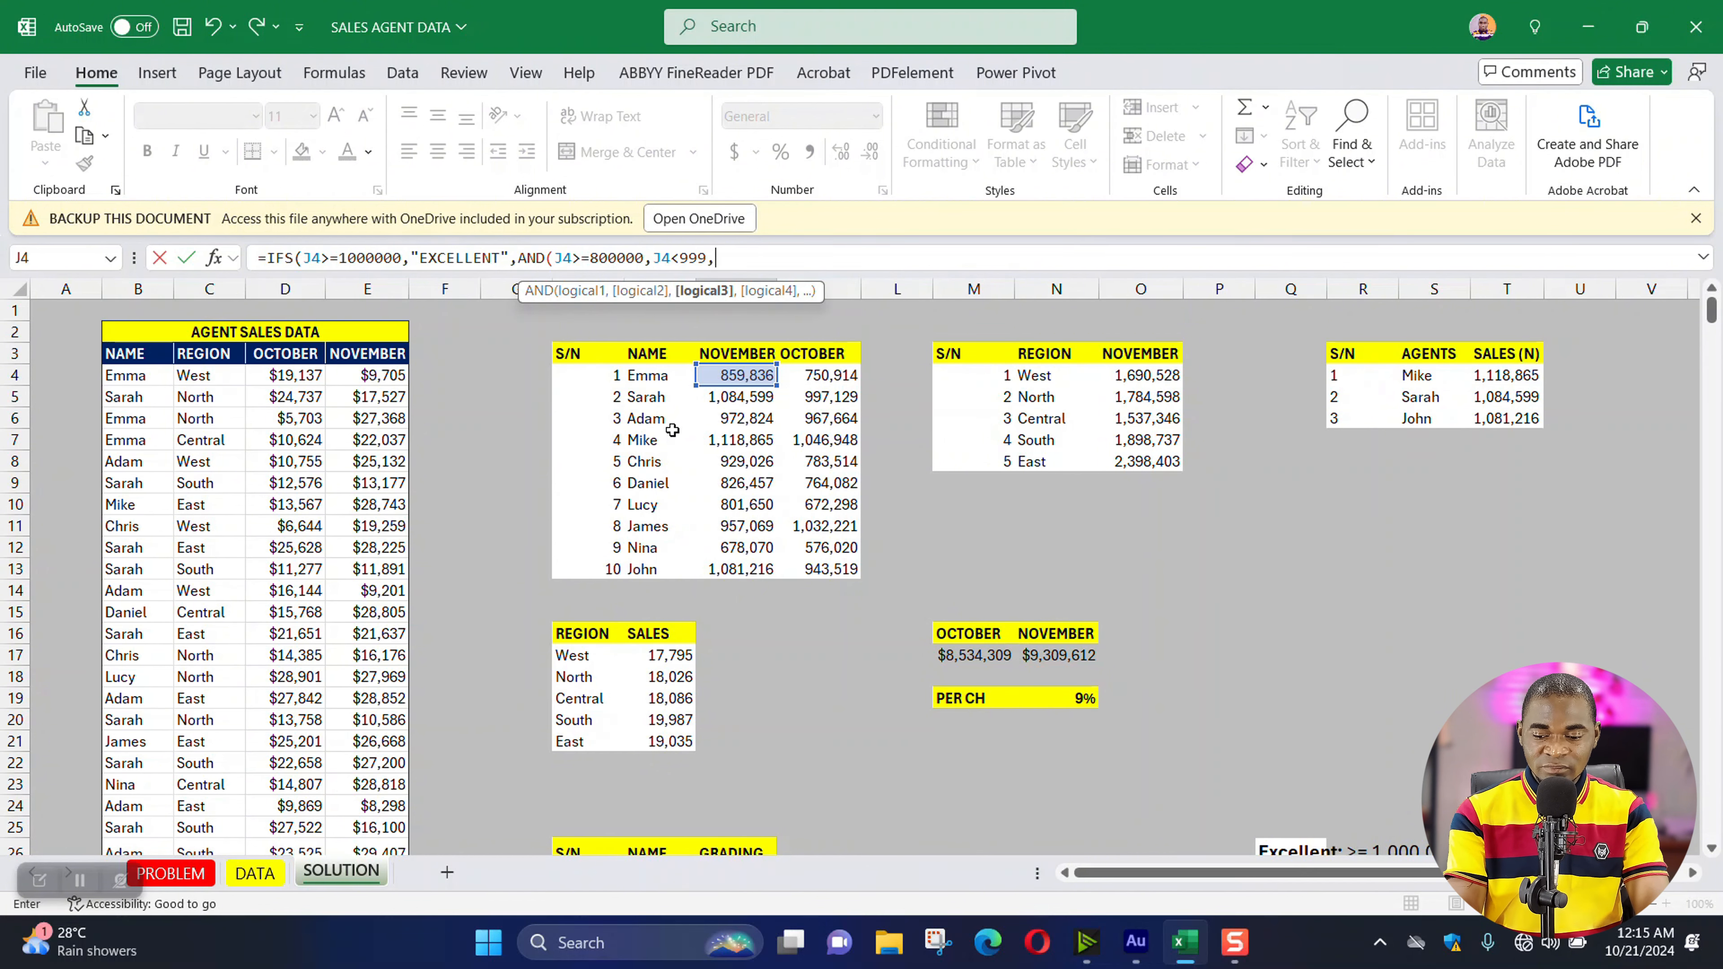
pyautogui.press('BackSpace')
pyautogui.write('999')
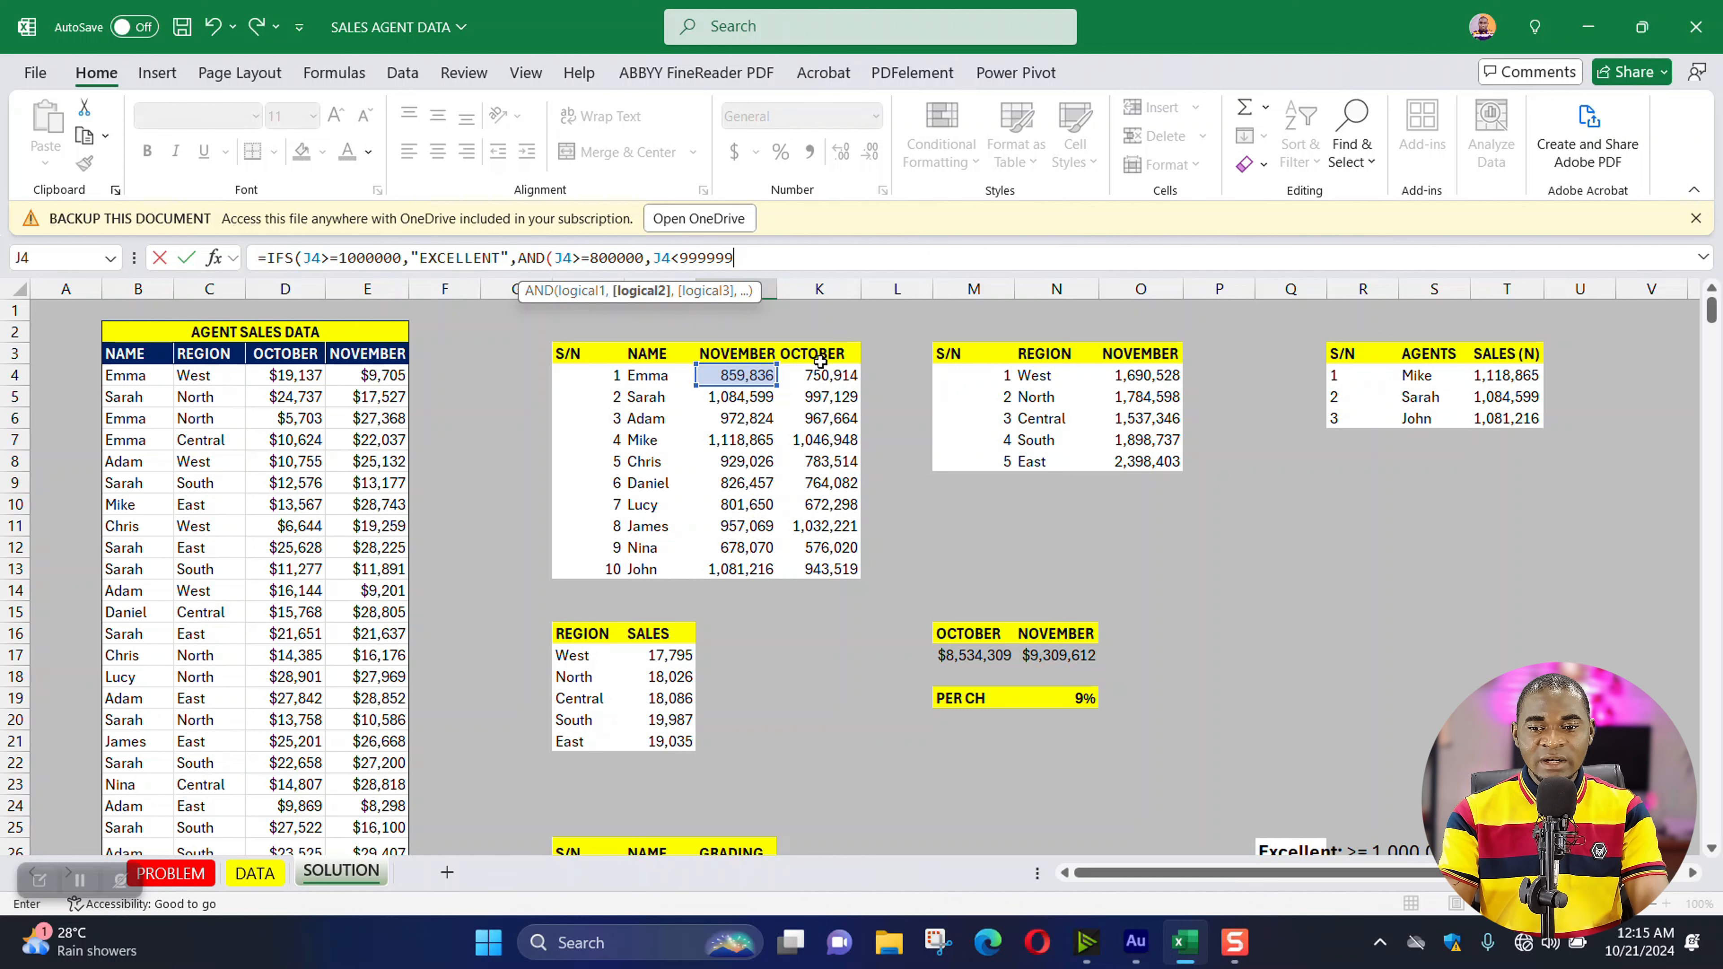
pyautogui.scroll(-2, 820, 362)
pyautogui.scroll(2, 929, 672)
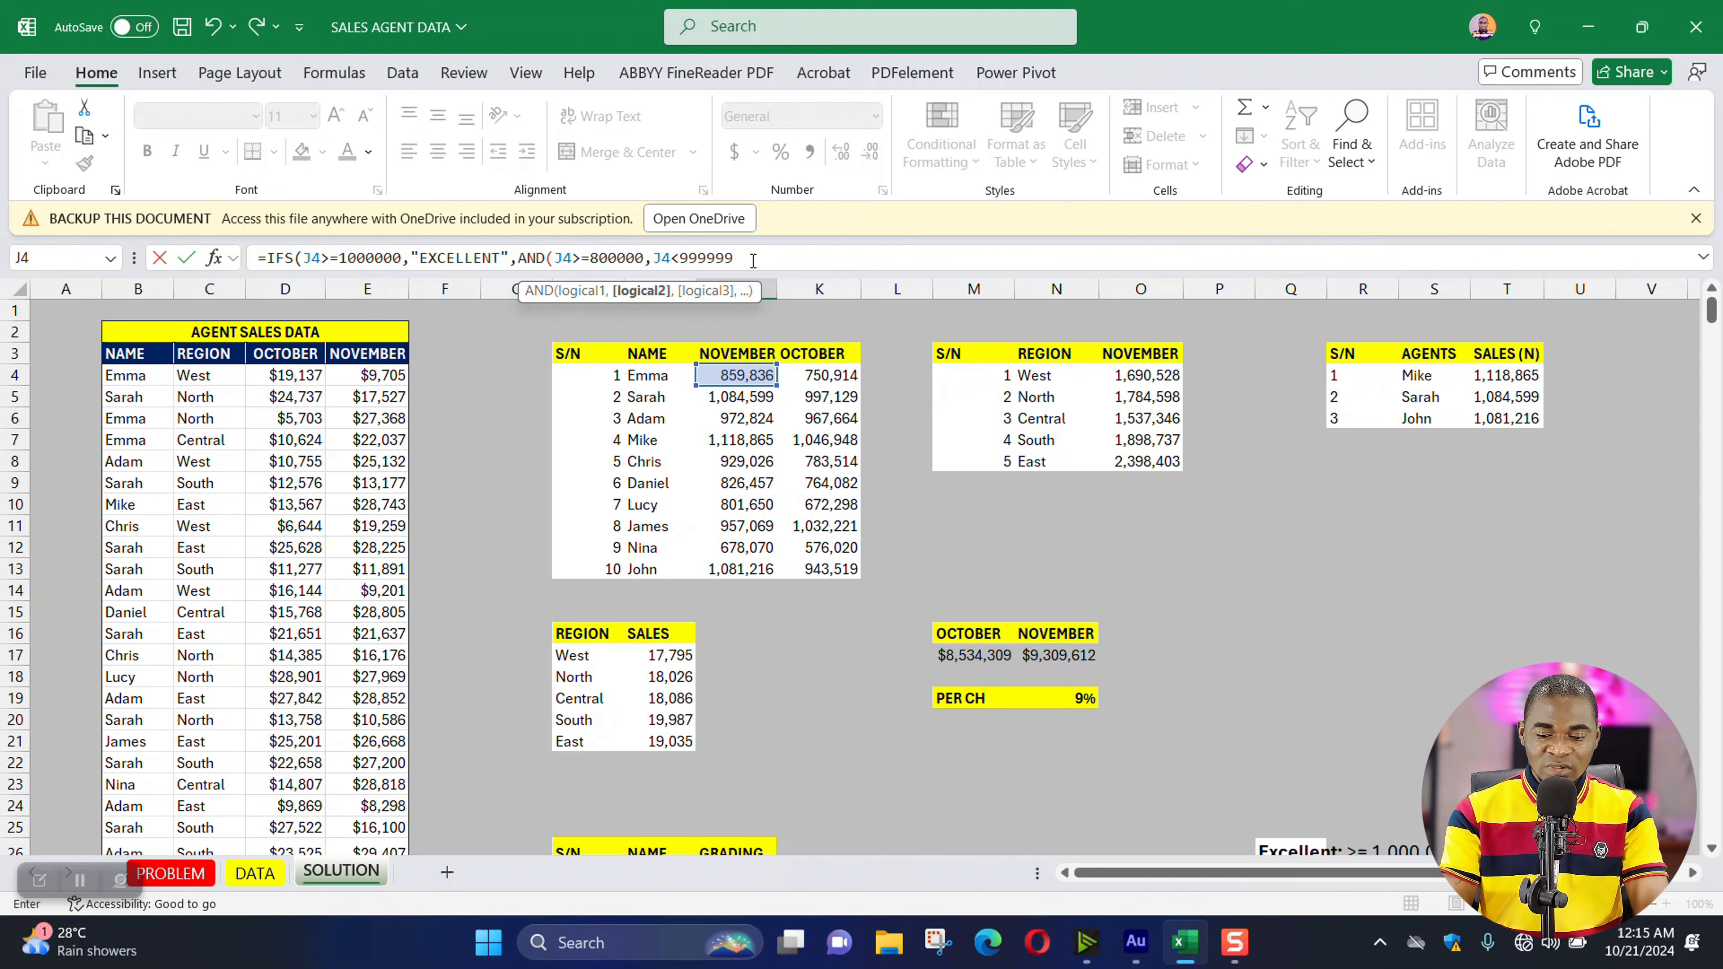
pyautogui.write(')')
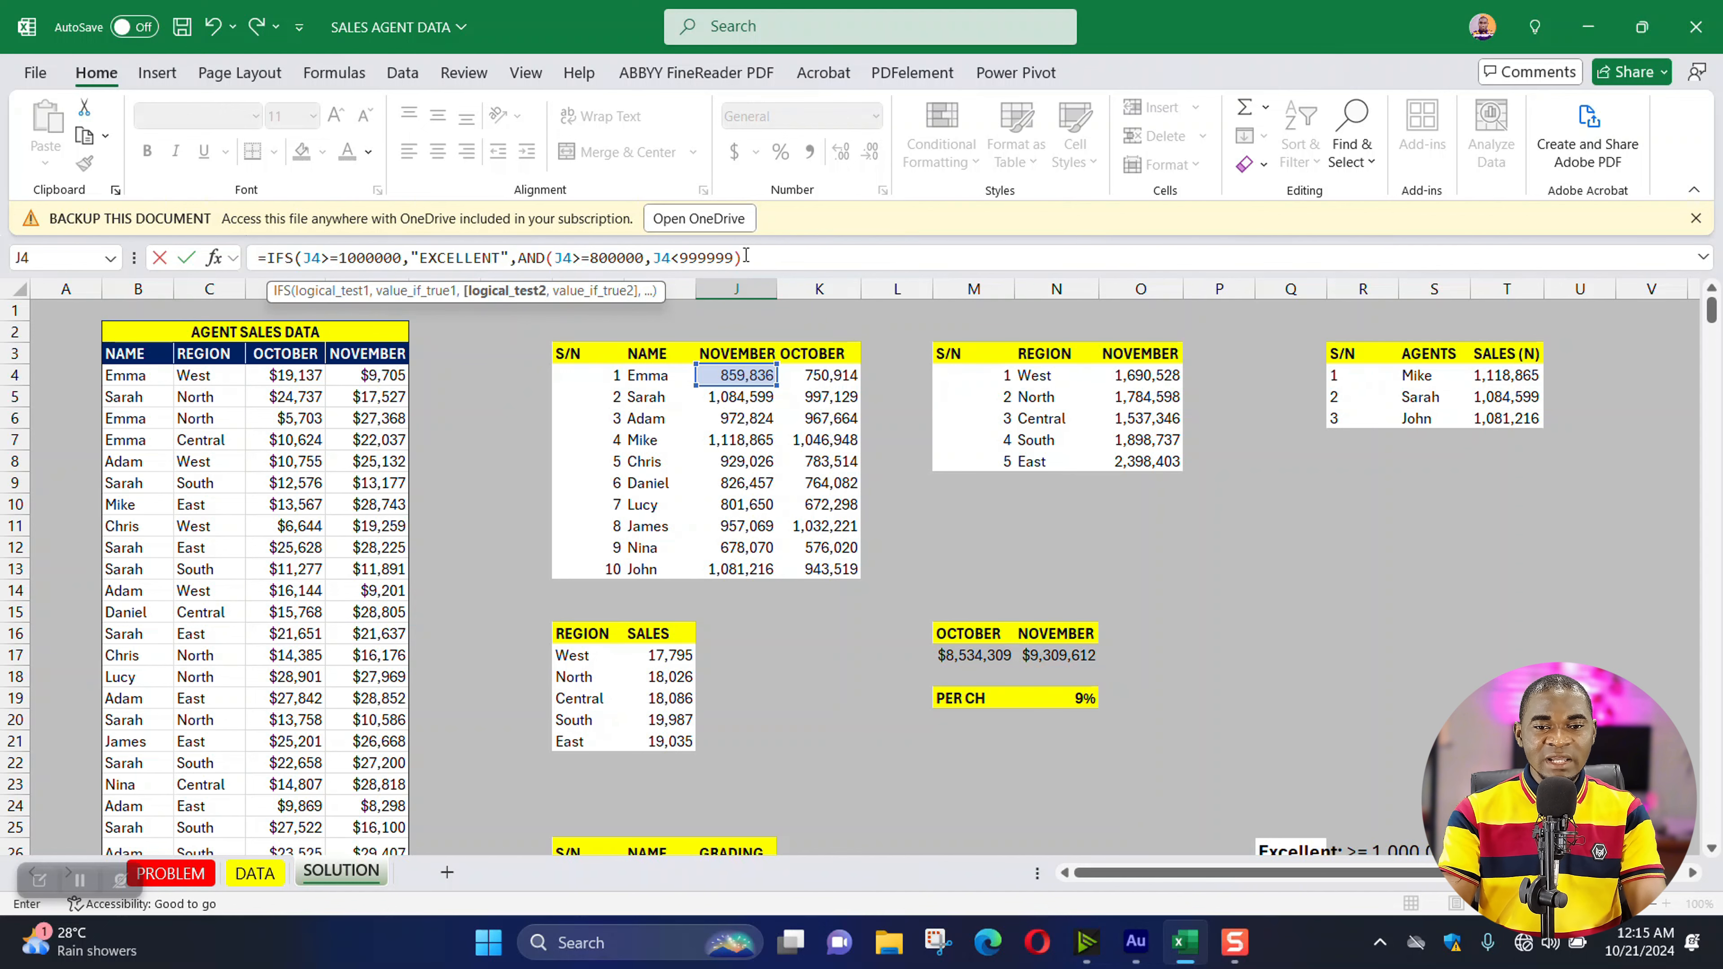
pyautogui.moveTo(743, 258); pyautogui.dragTo(524, 253)
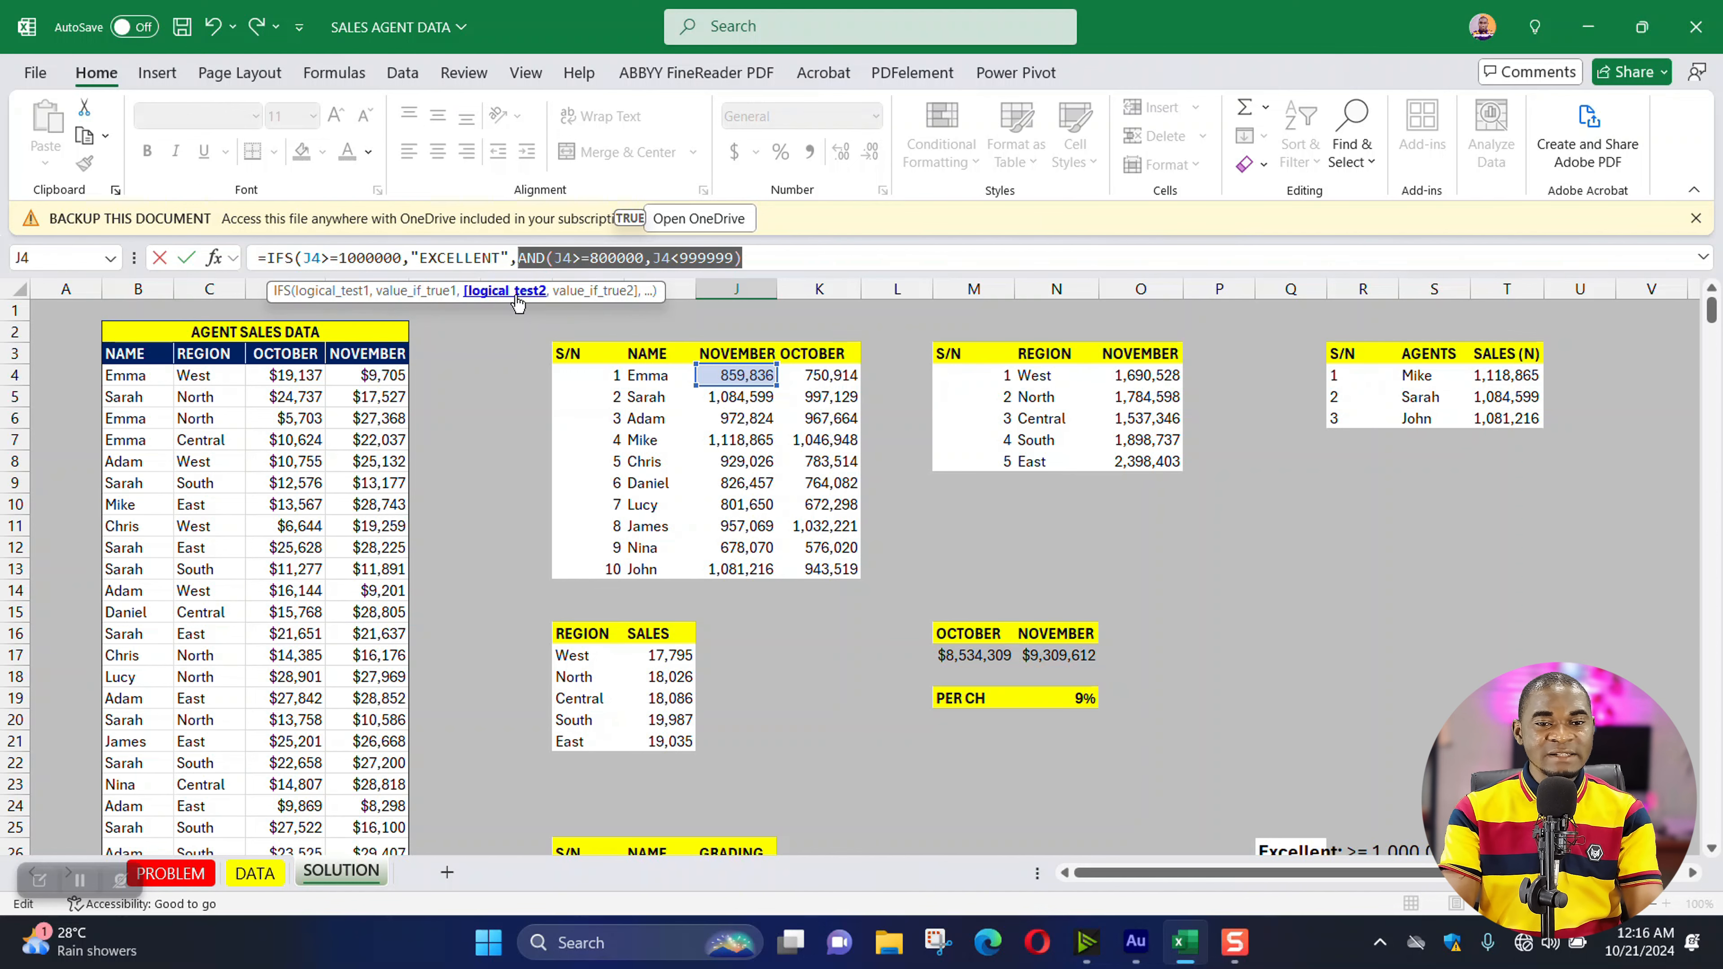
pyautogui.click(788, 256)
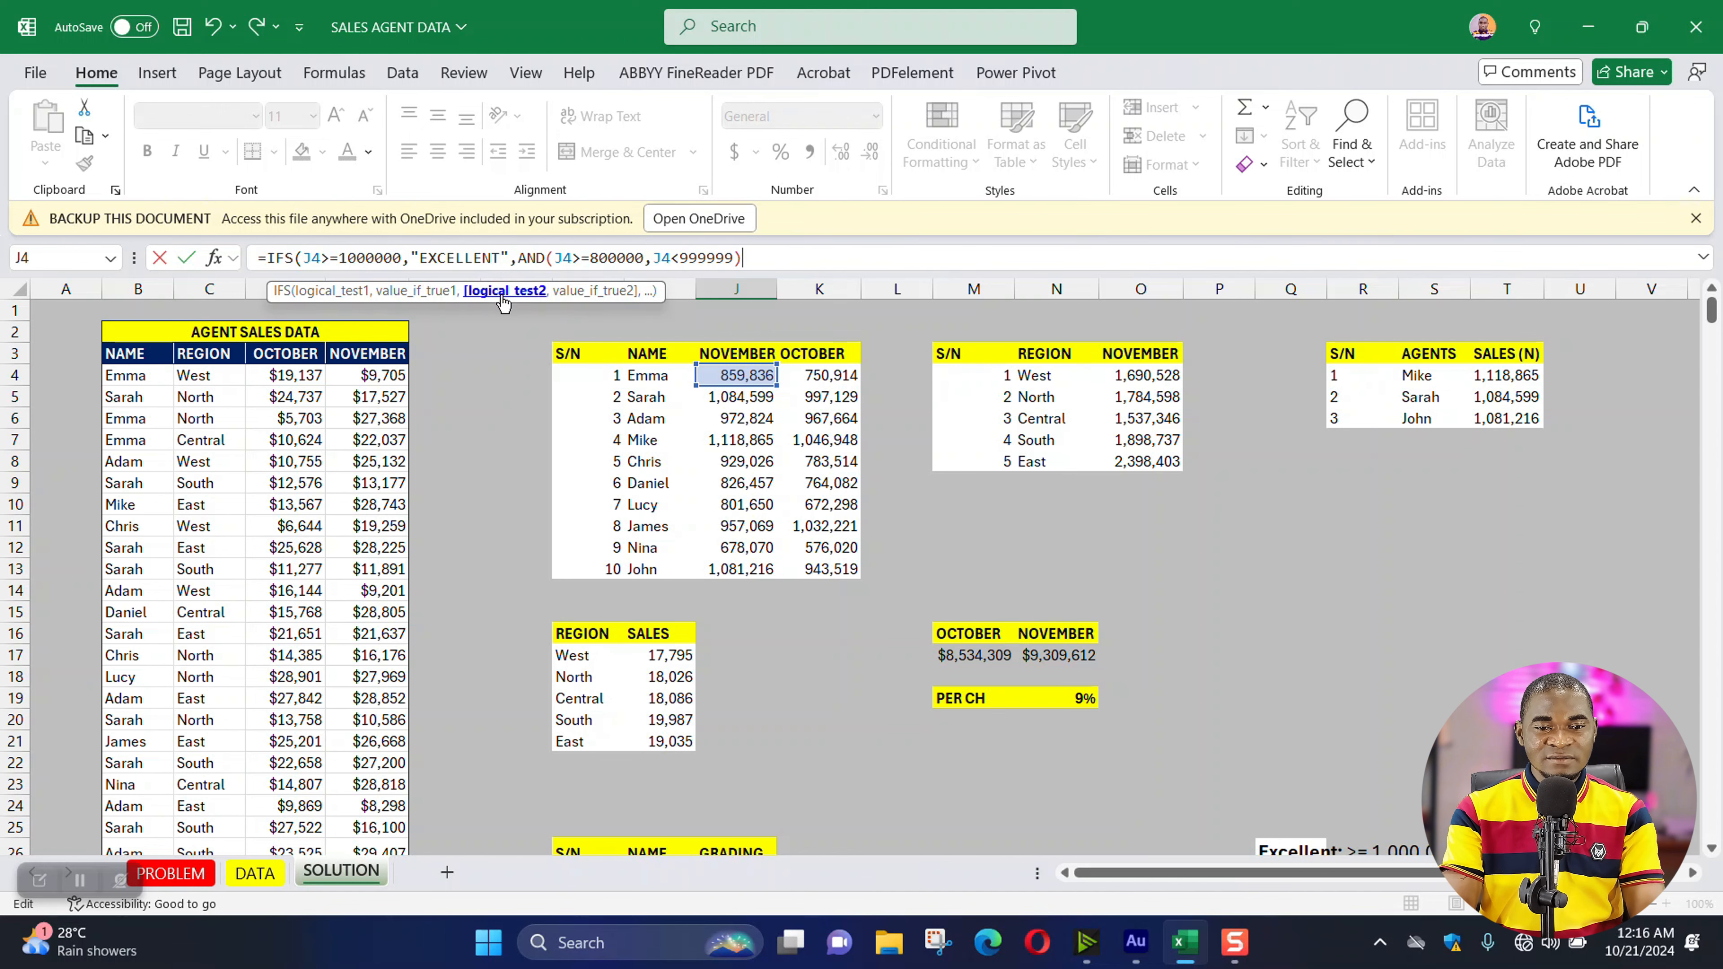
# - Return "GOOD" for the J27 formula's second test, followed by a comma for the third test
pyautogui.write(',')
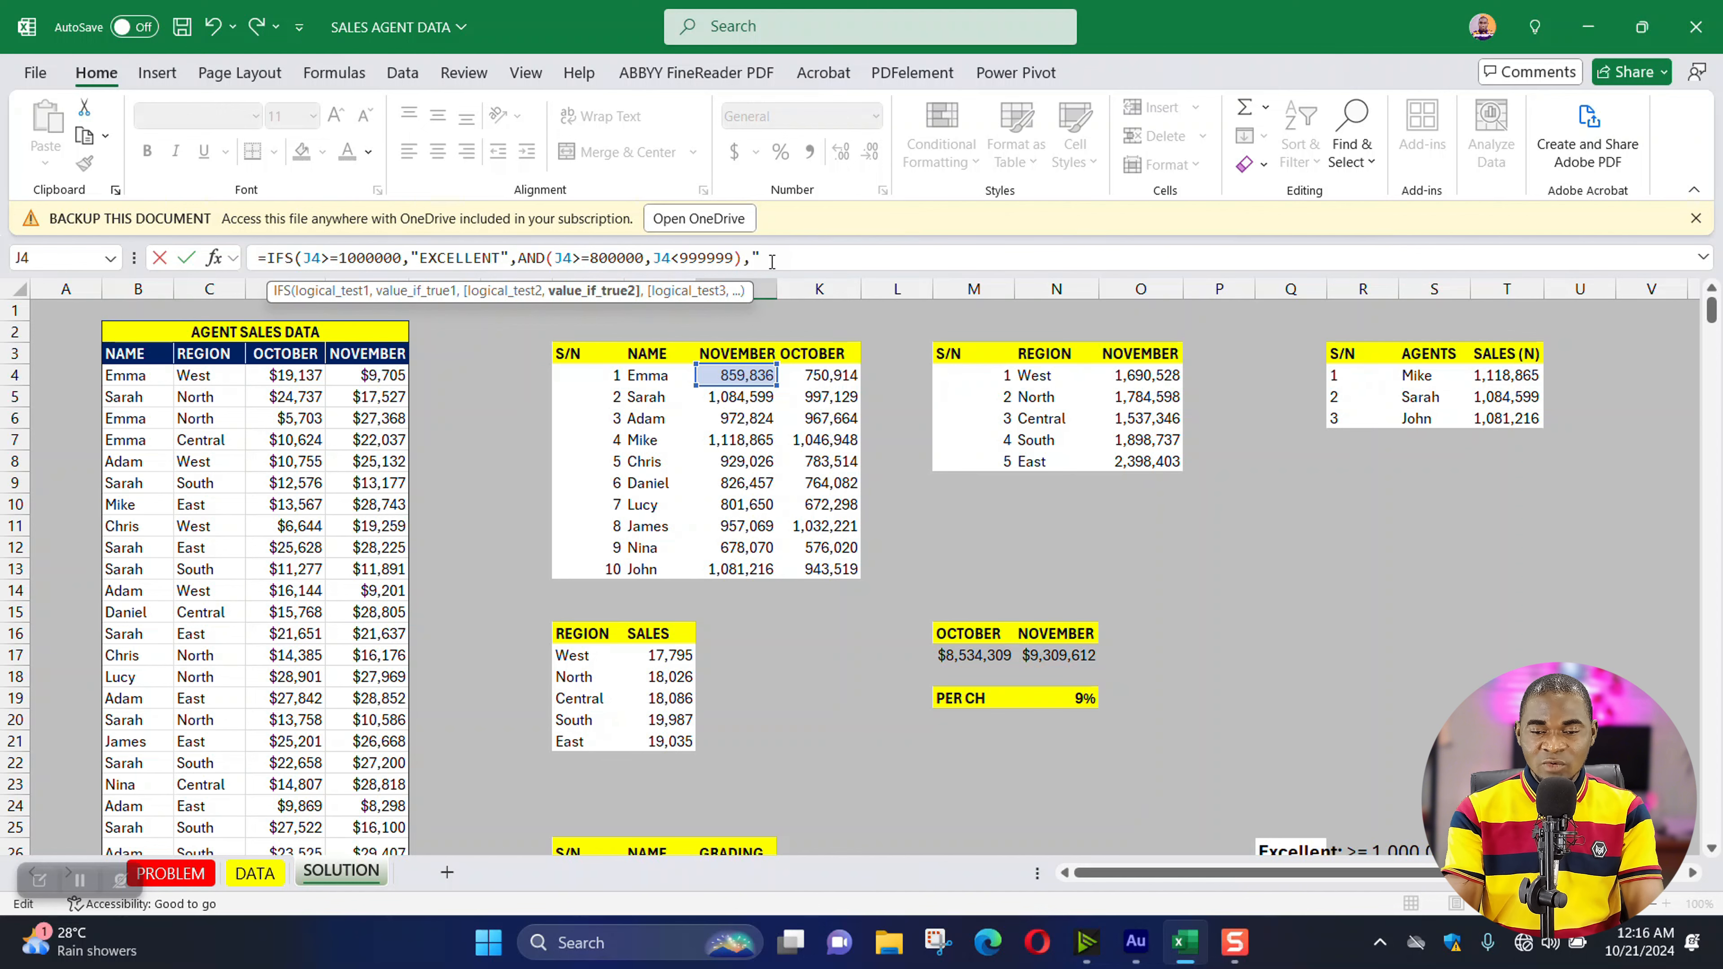
pyautogui.scroll(-2, 705, 409)
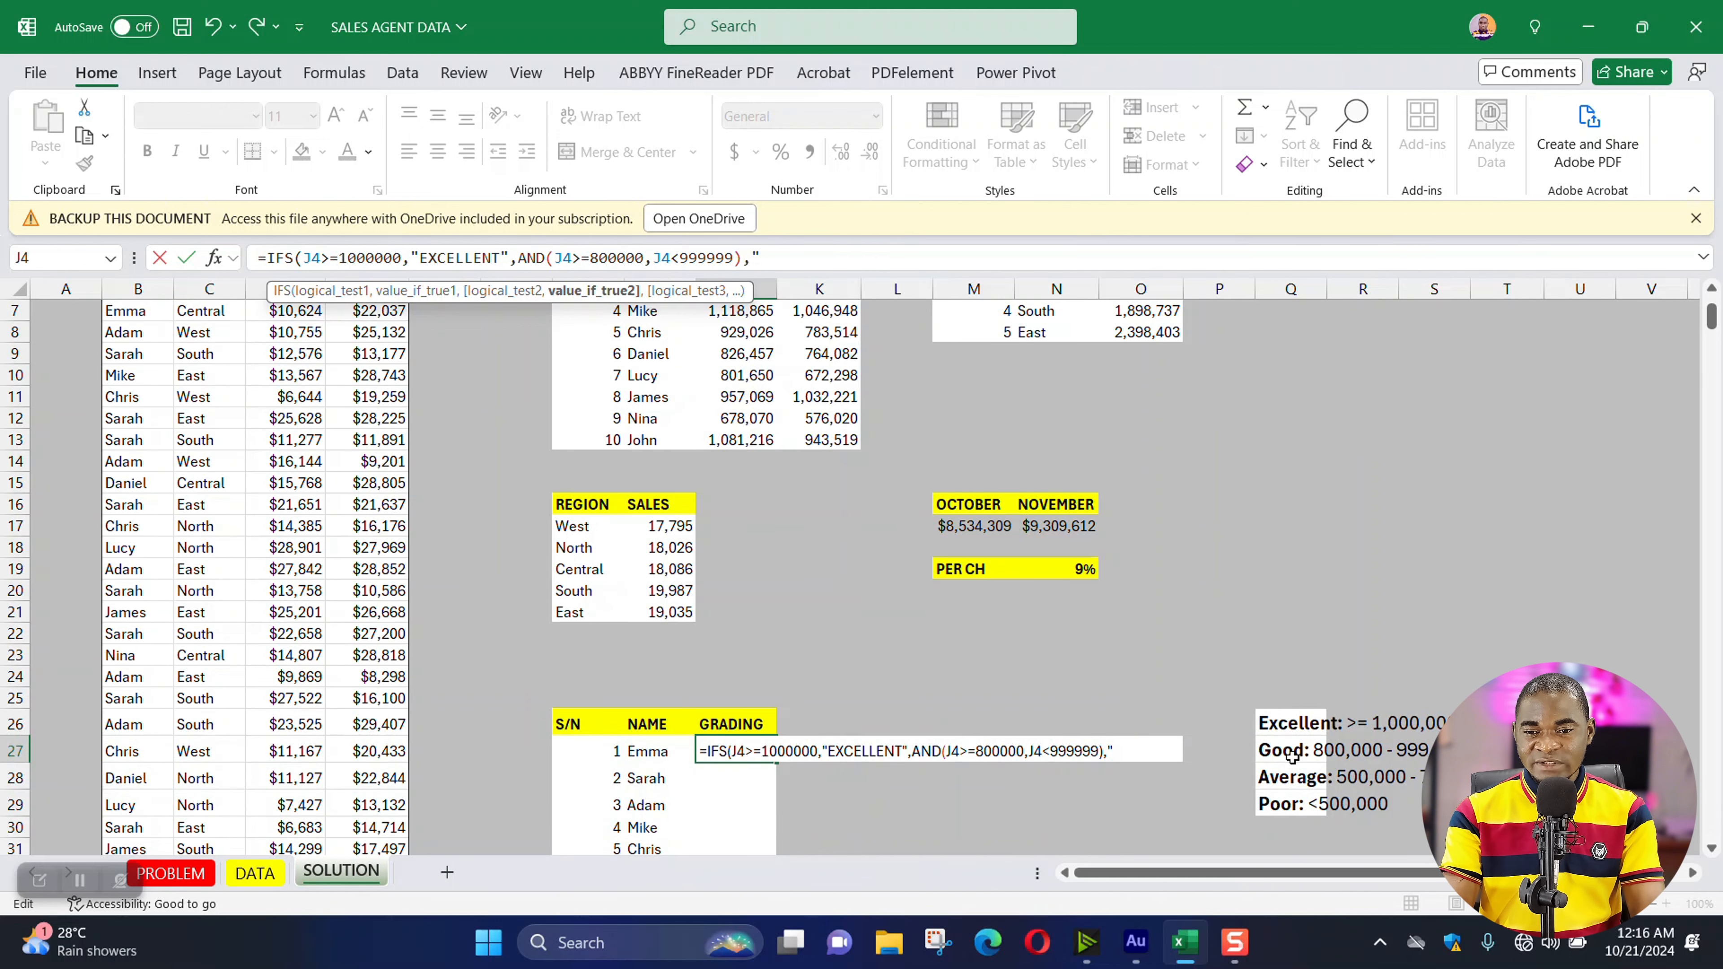
pyautogui.write('"')
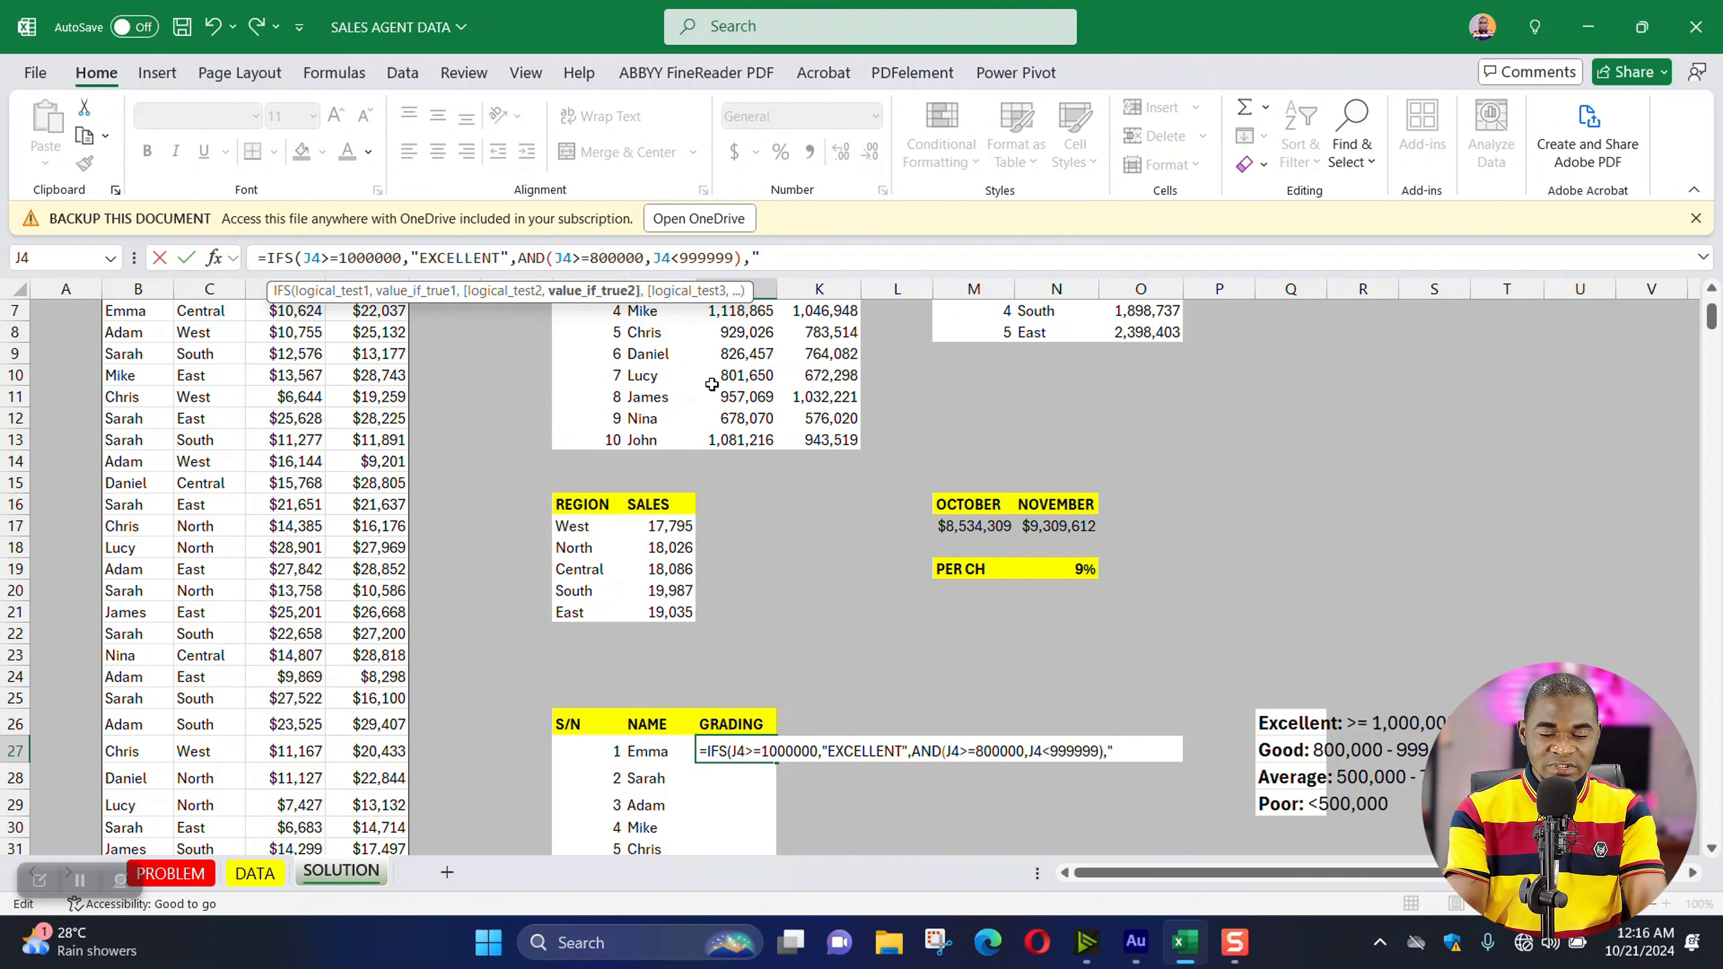
pyautogui.write('GOOD')
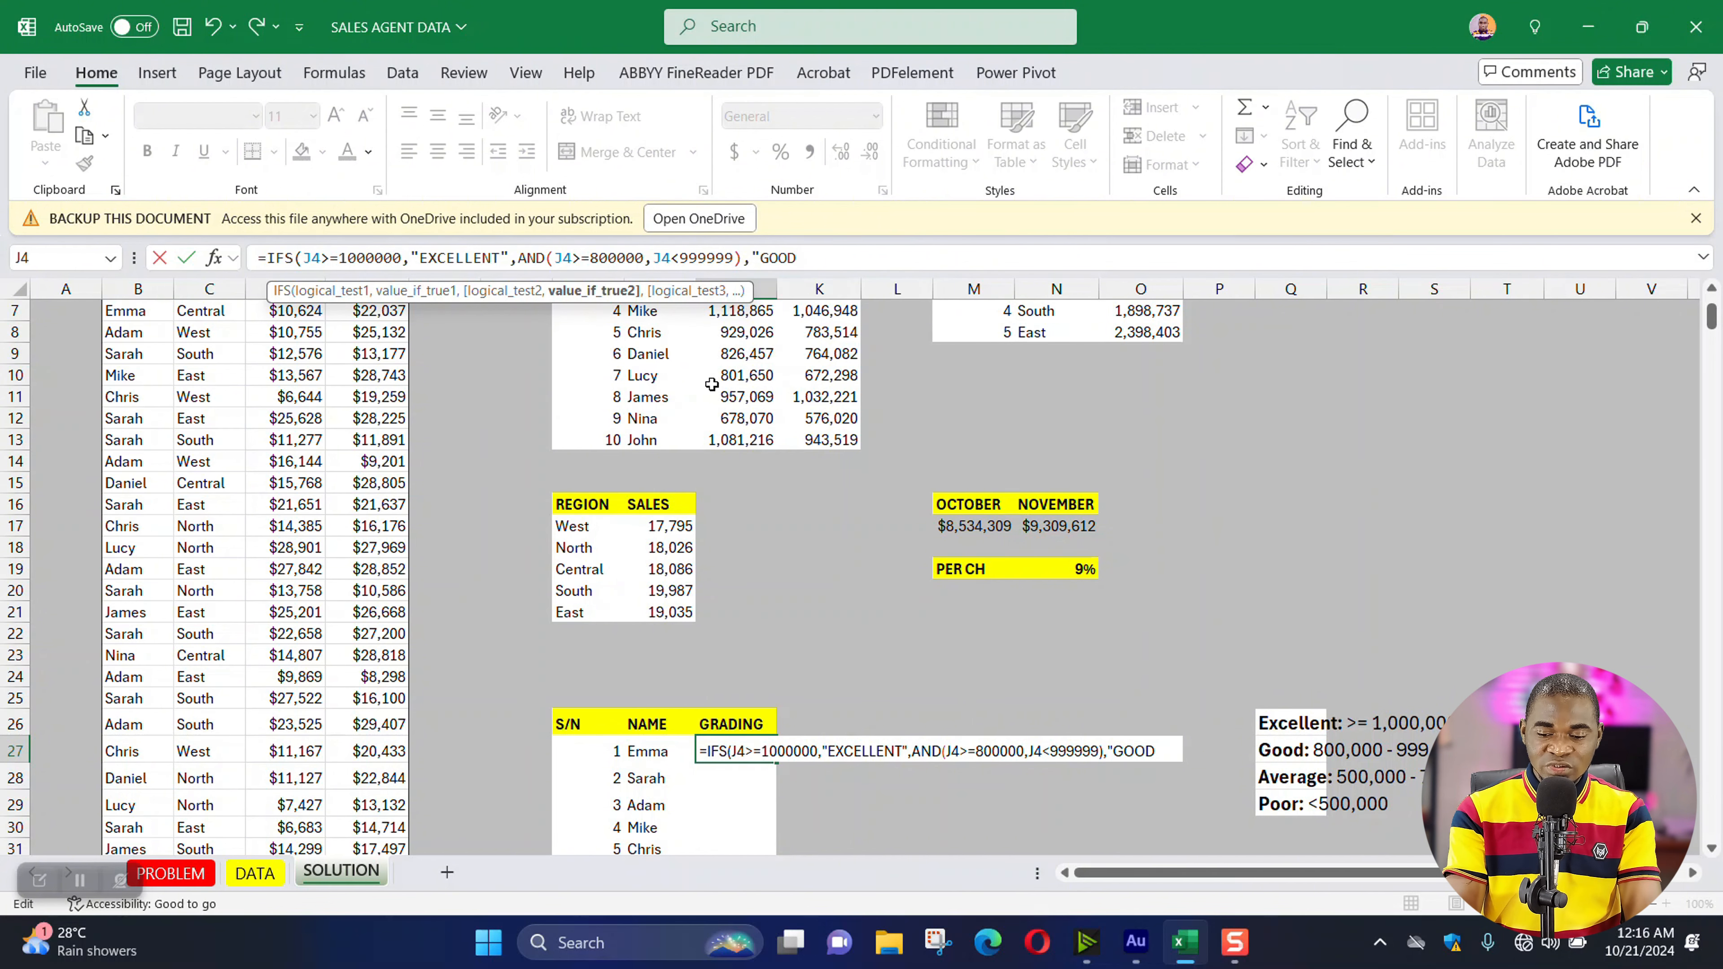
pyautogui.write('",')
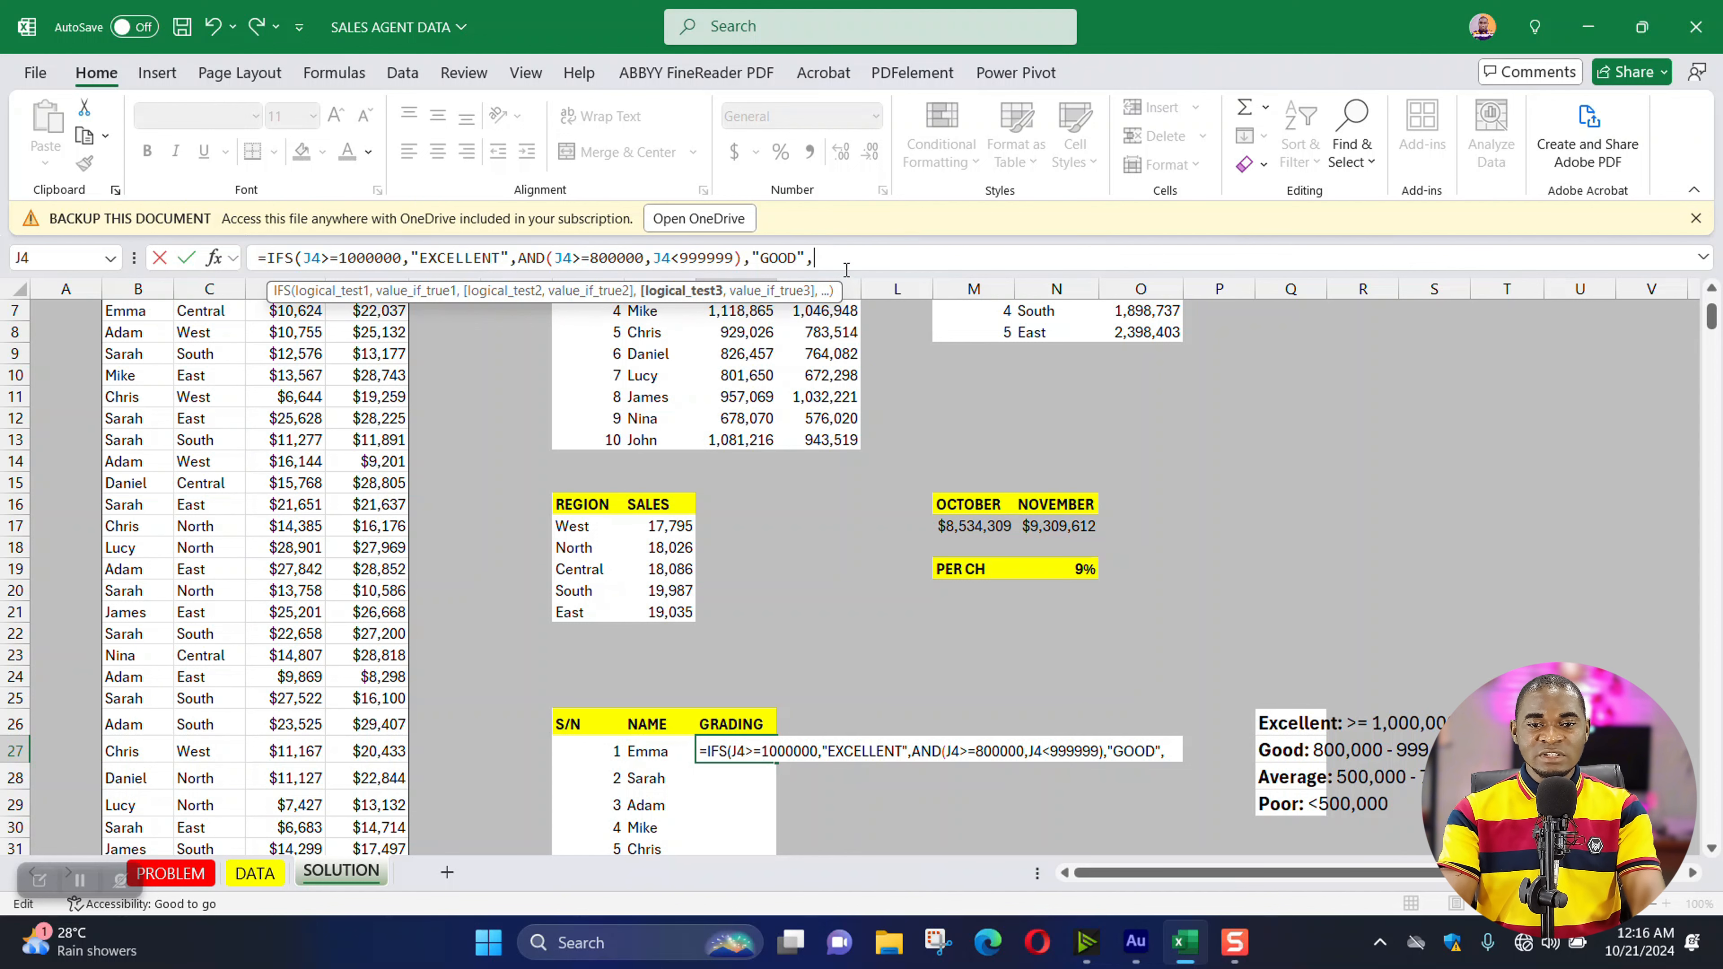
# - Begin the formula's third test as another AND function with J4>=500000 as its first condition
pyautogui.write('AND(')
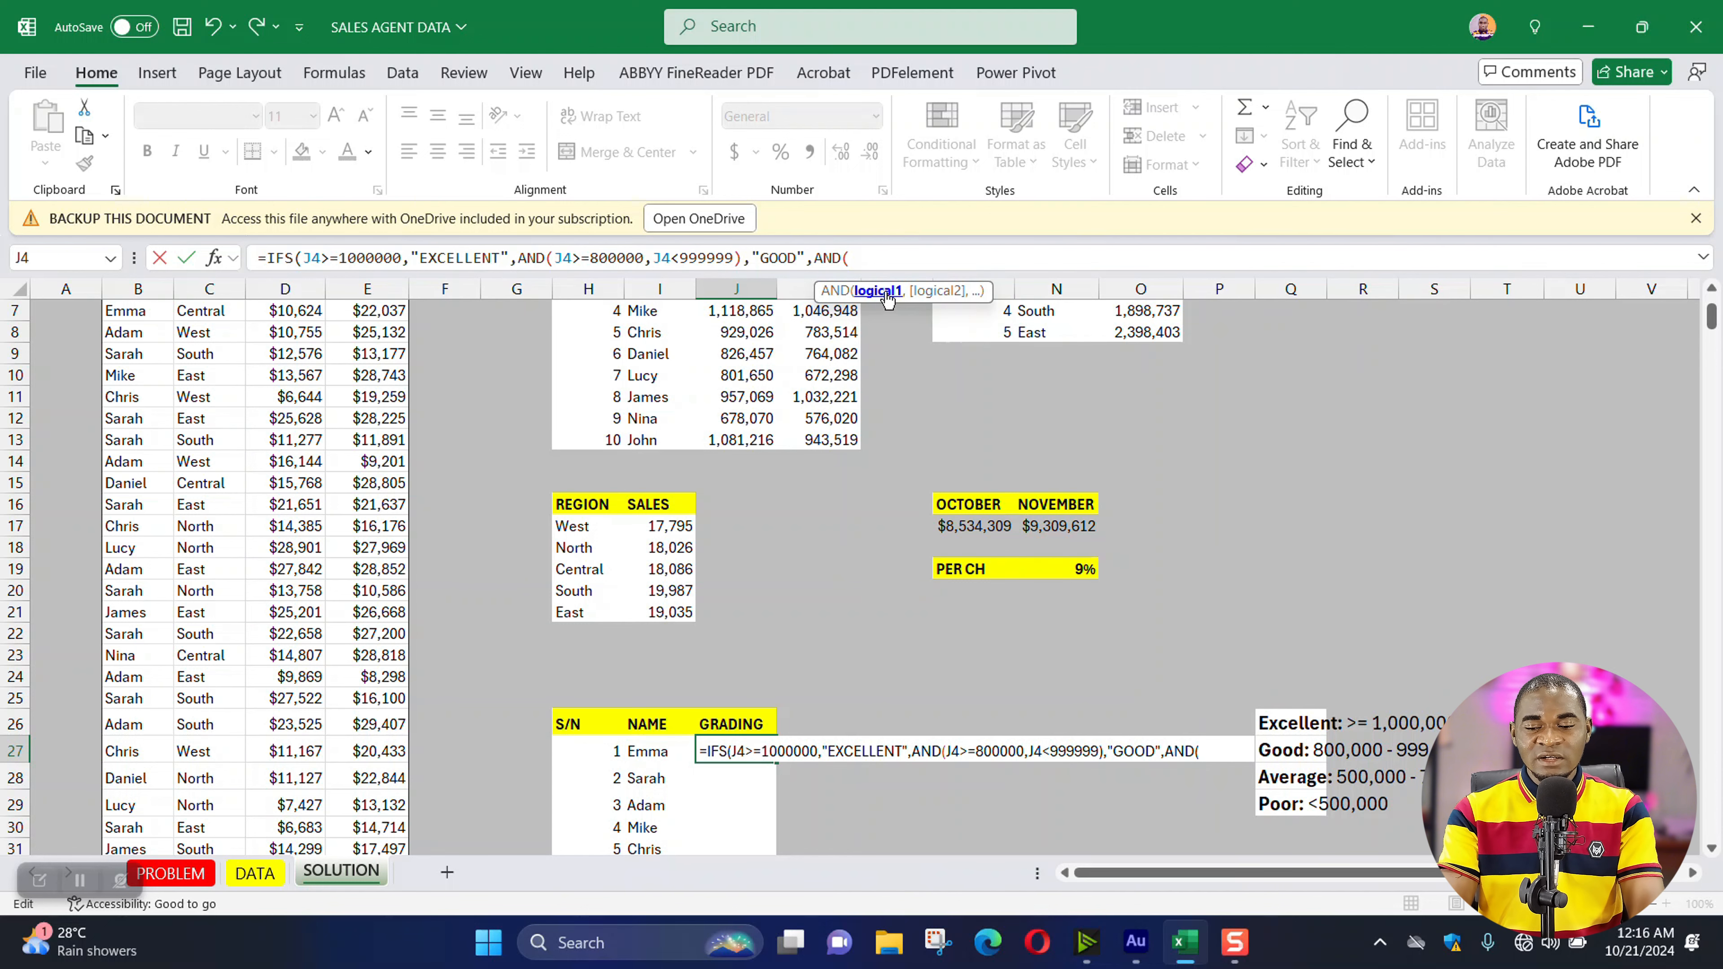
pyautogui.scroll(2, 800, 407)
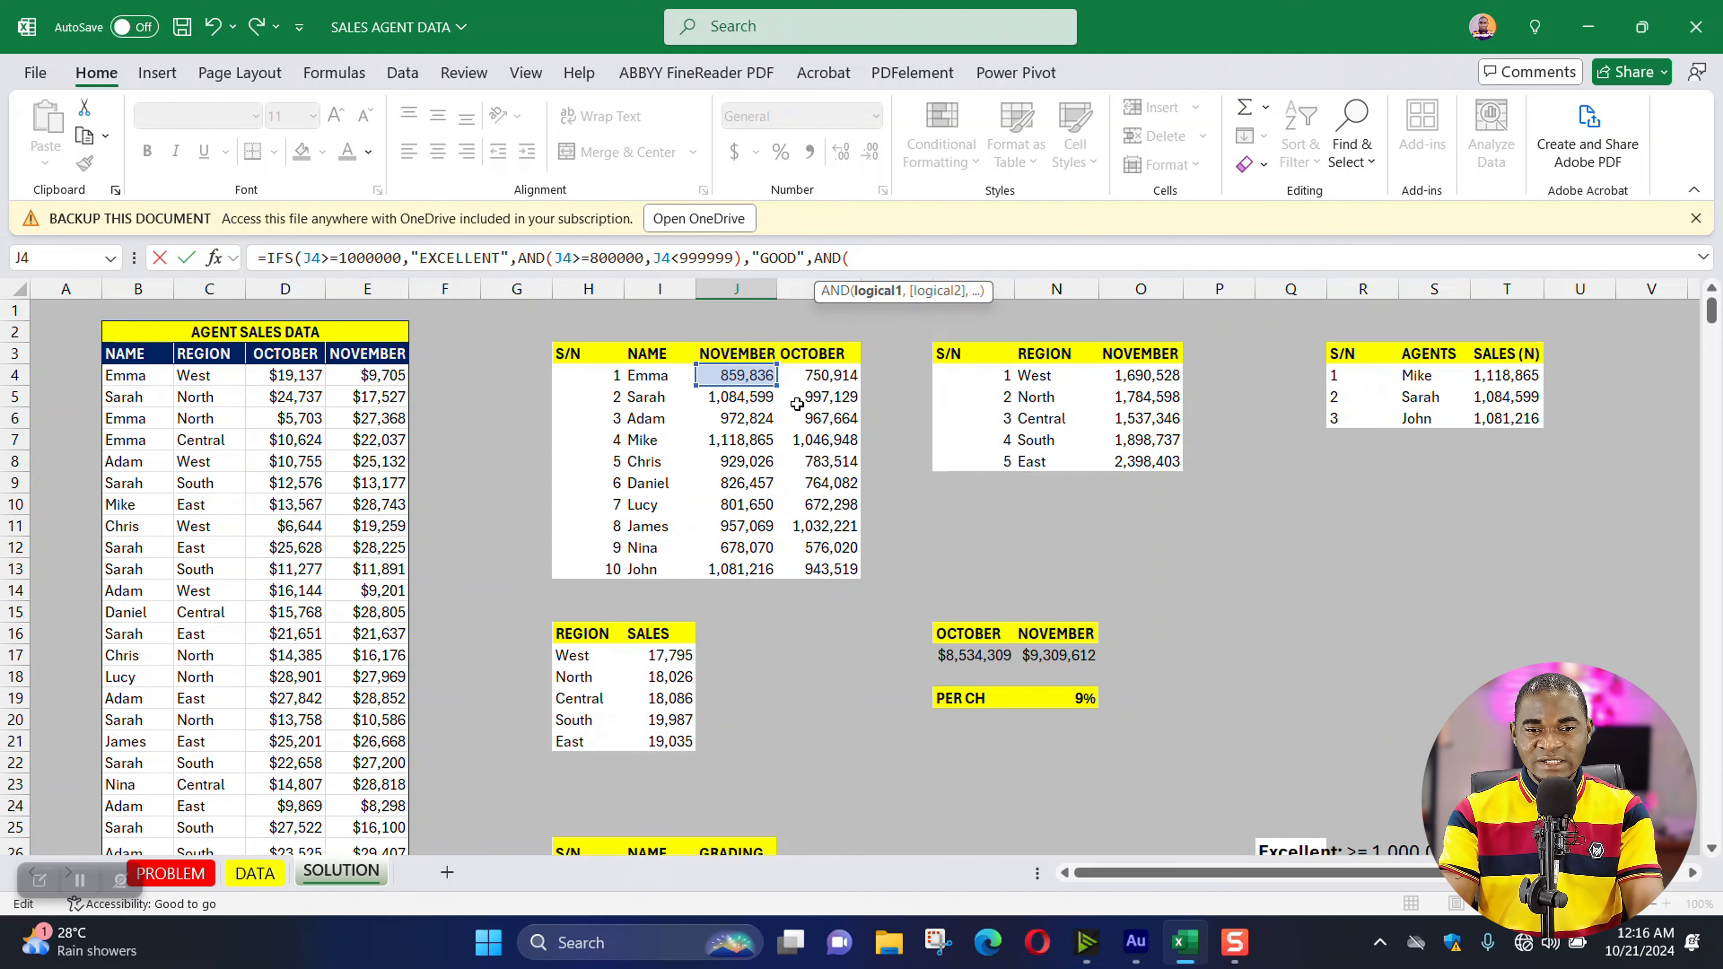
pyautogui.click(748, 379)
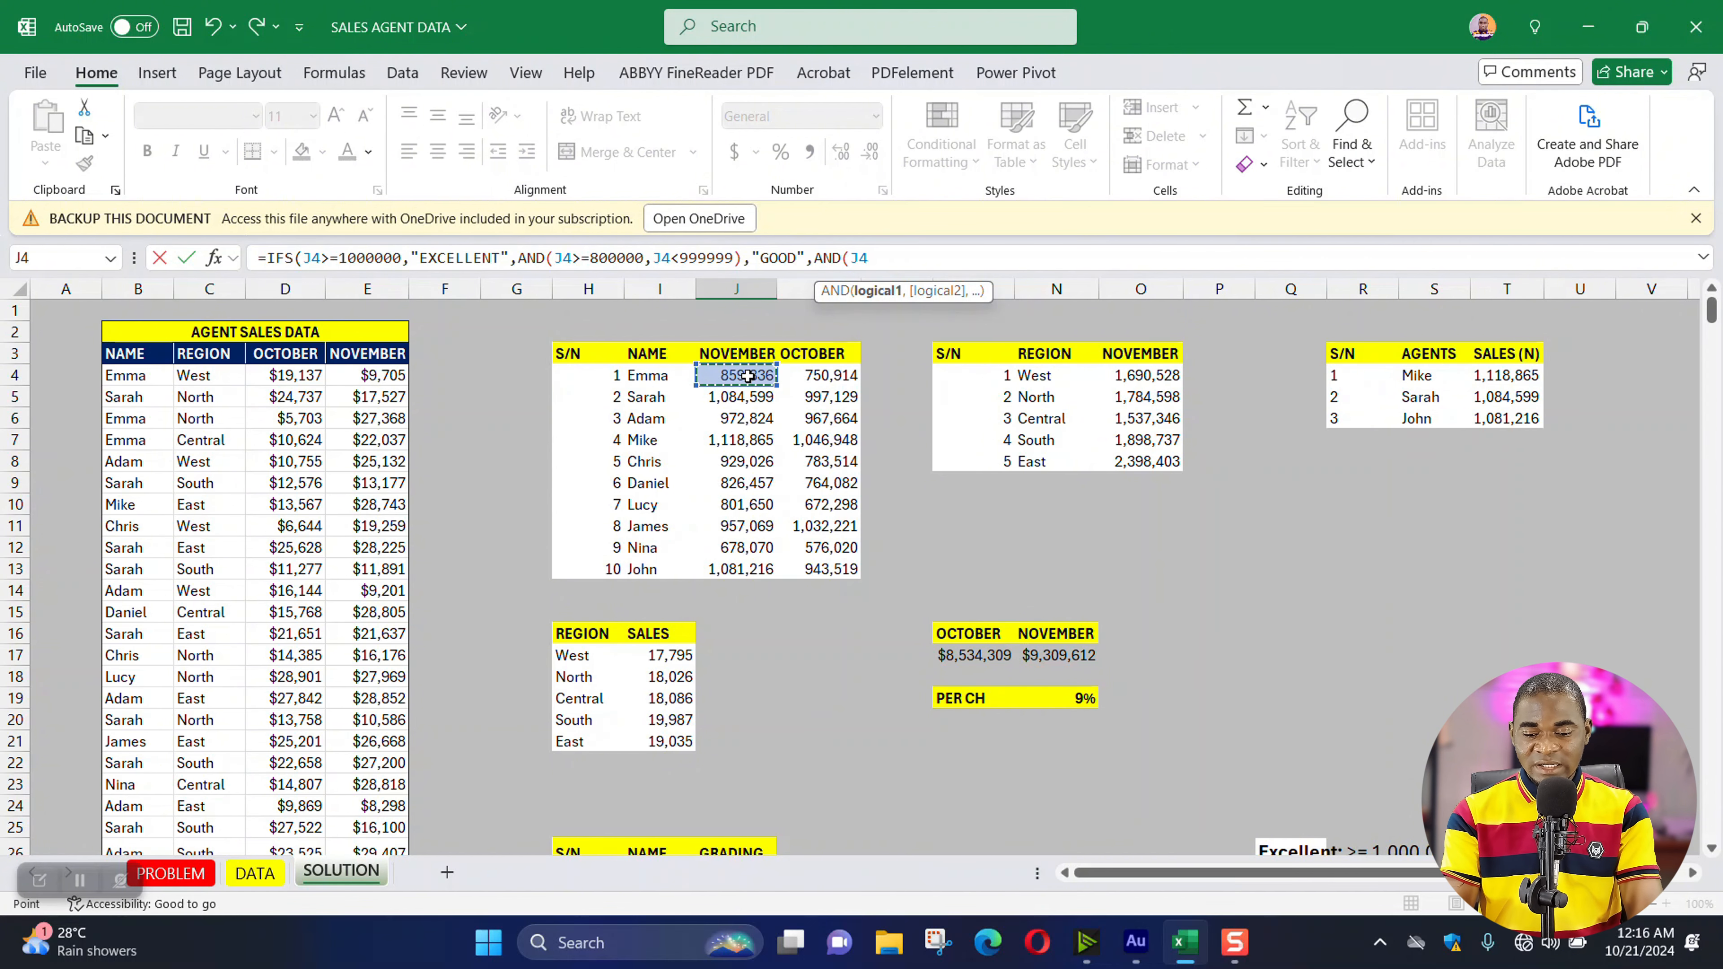
pyautogui.write('>=')
pyautogui.scroll(-4, 882, 543)
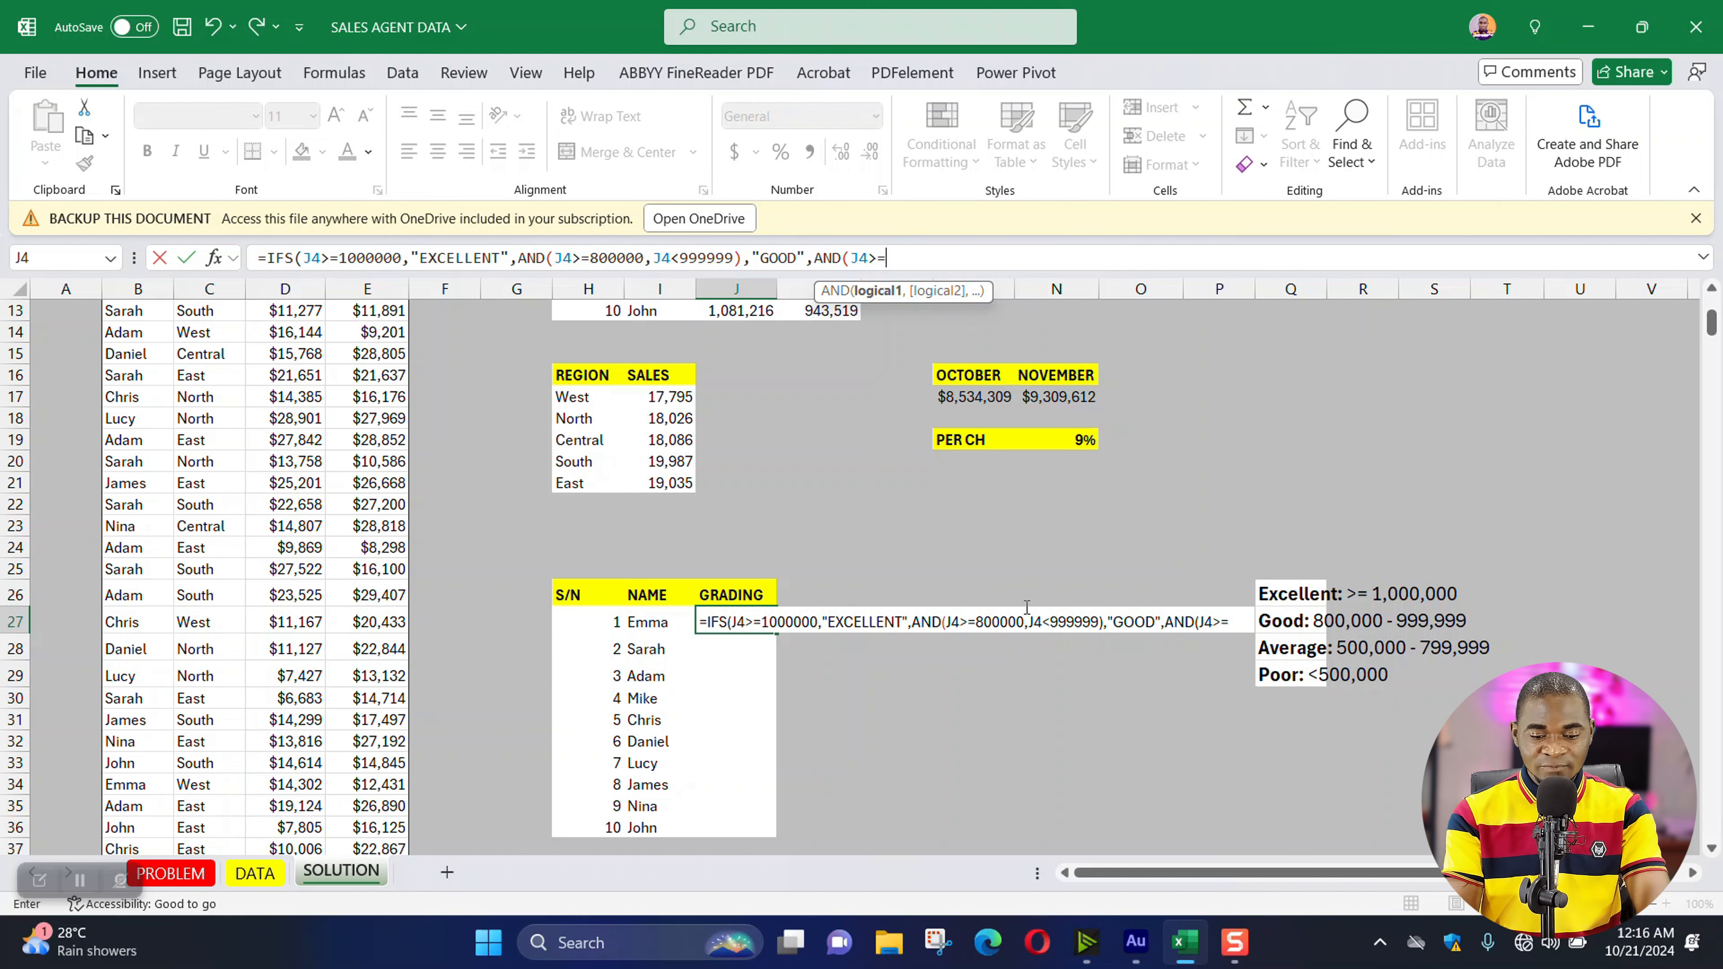
pyautogui.write('500000')
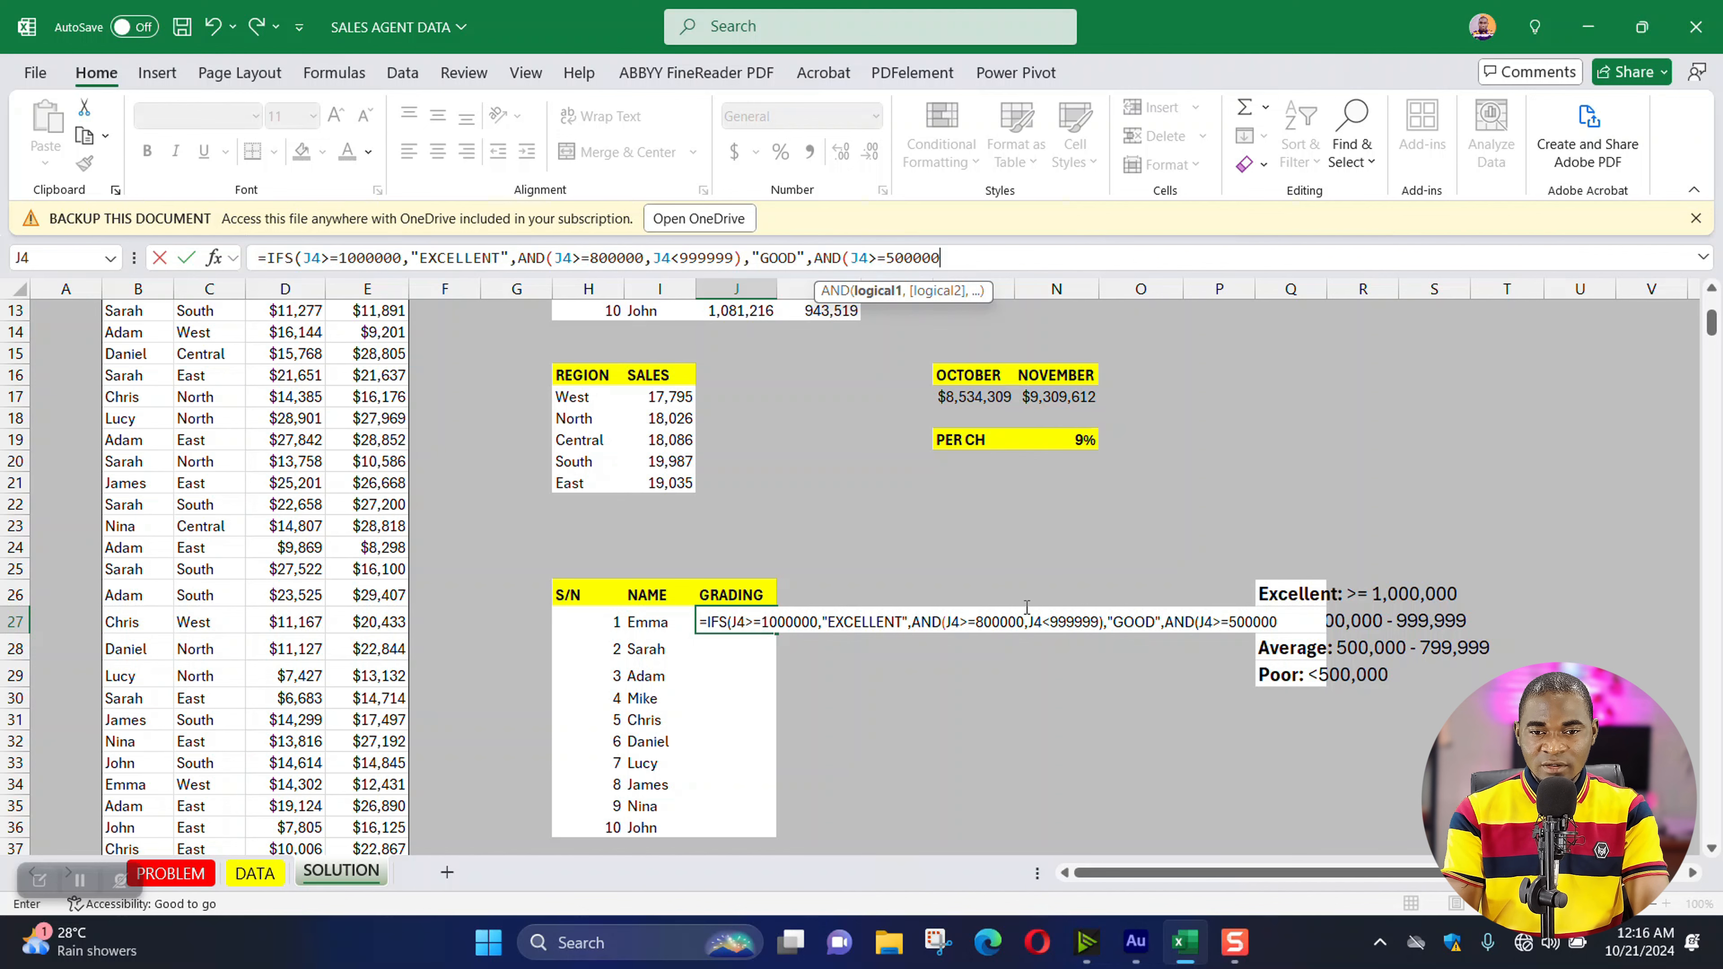
pyautogui.write(',')
# - Add J4<799999 as the second condition of the third test's AND function and close its parenthesis
pyautogui.scroll(4, 997, 614)
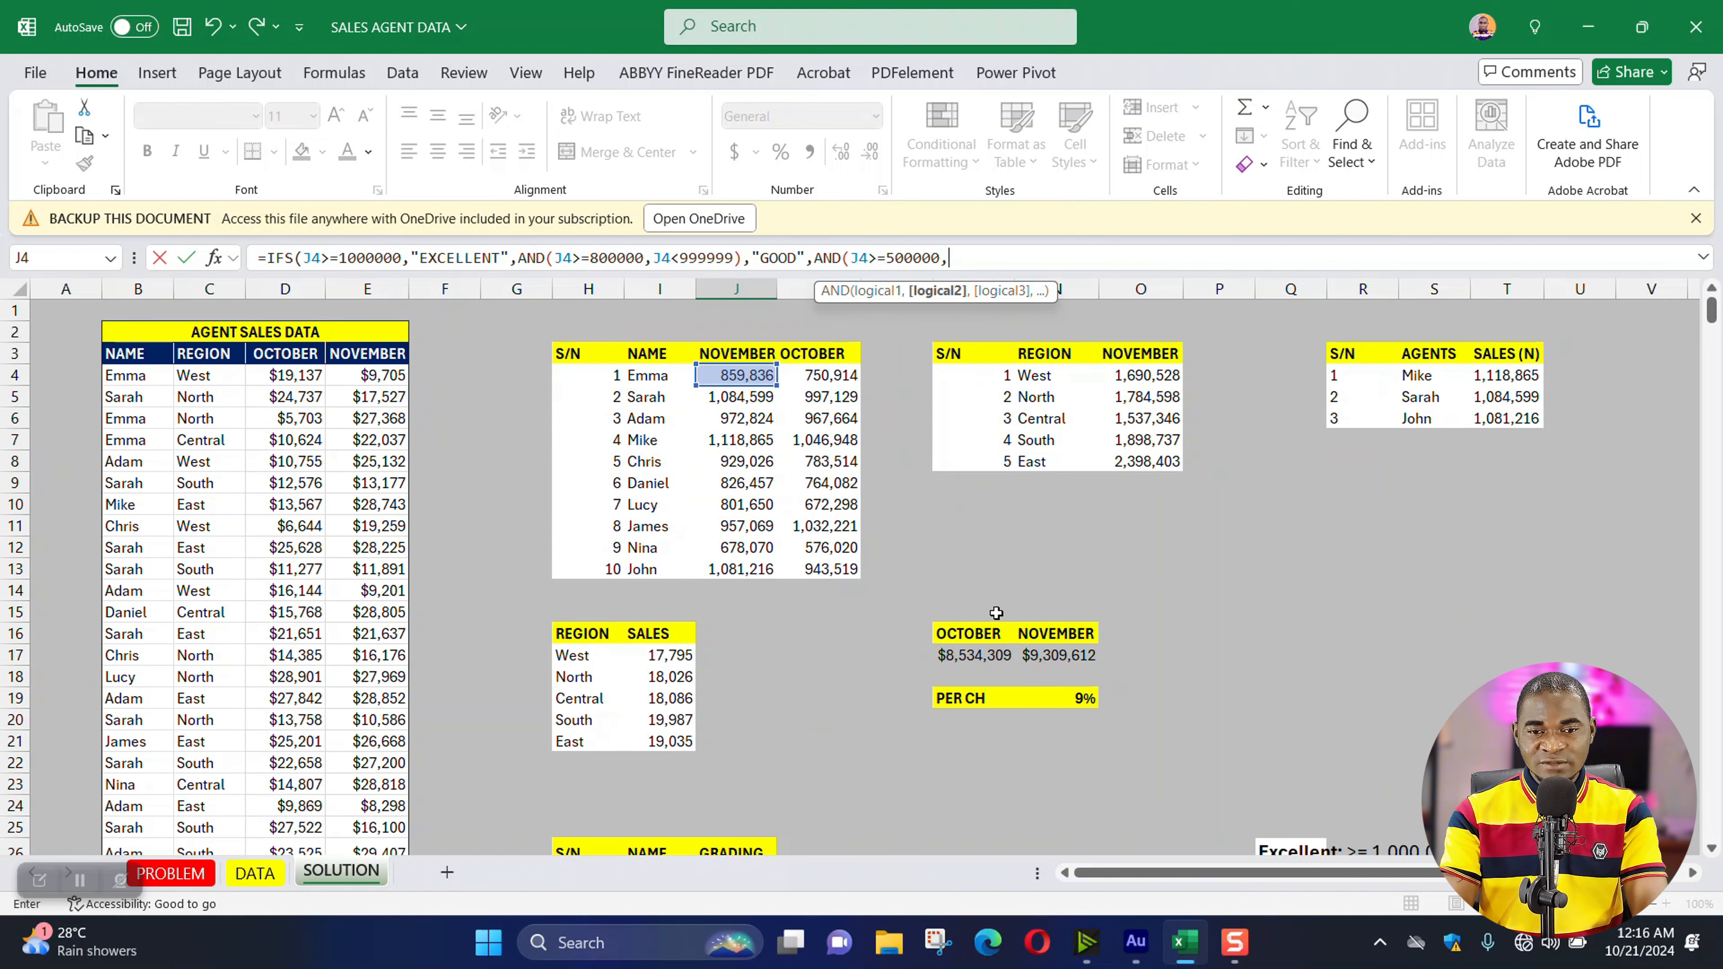
pyautogui.click(752, 380)
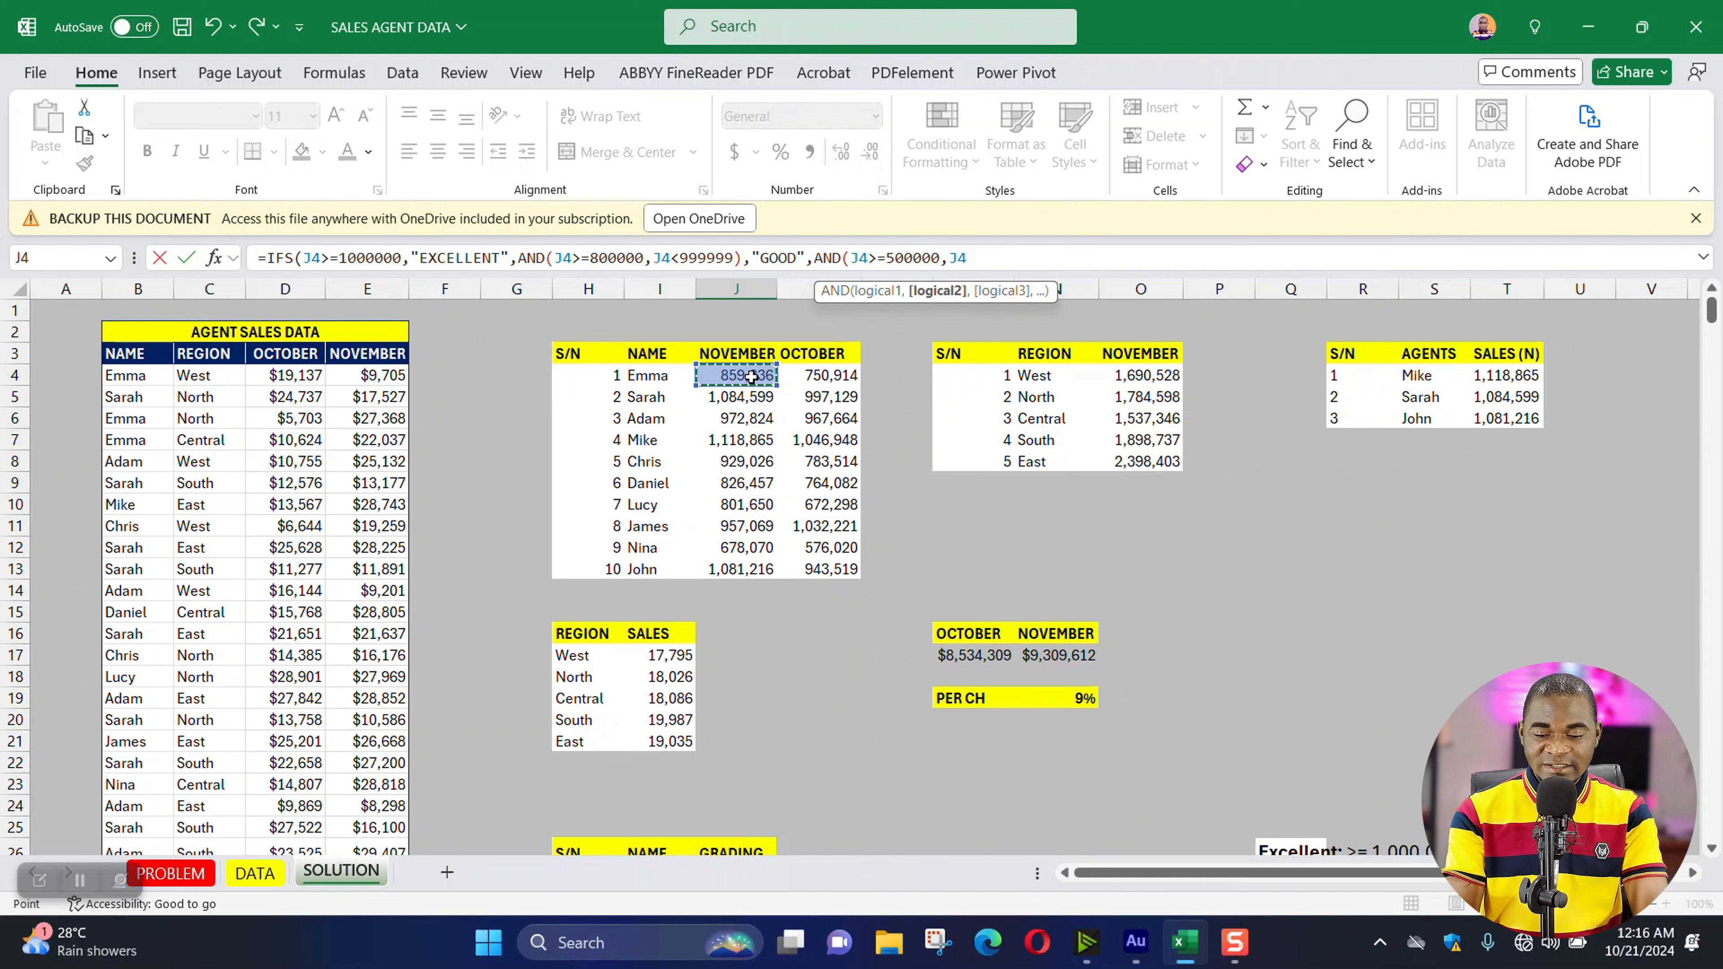
pyautogui.write('<')
pyautogui.scroll(-2, 1279, 699)
pyautogui.scroll(-1, 1278, 699)
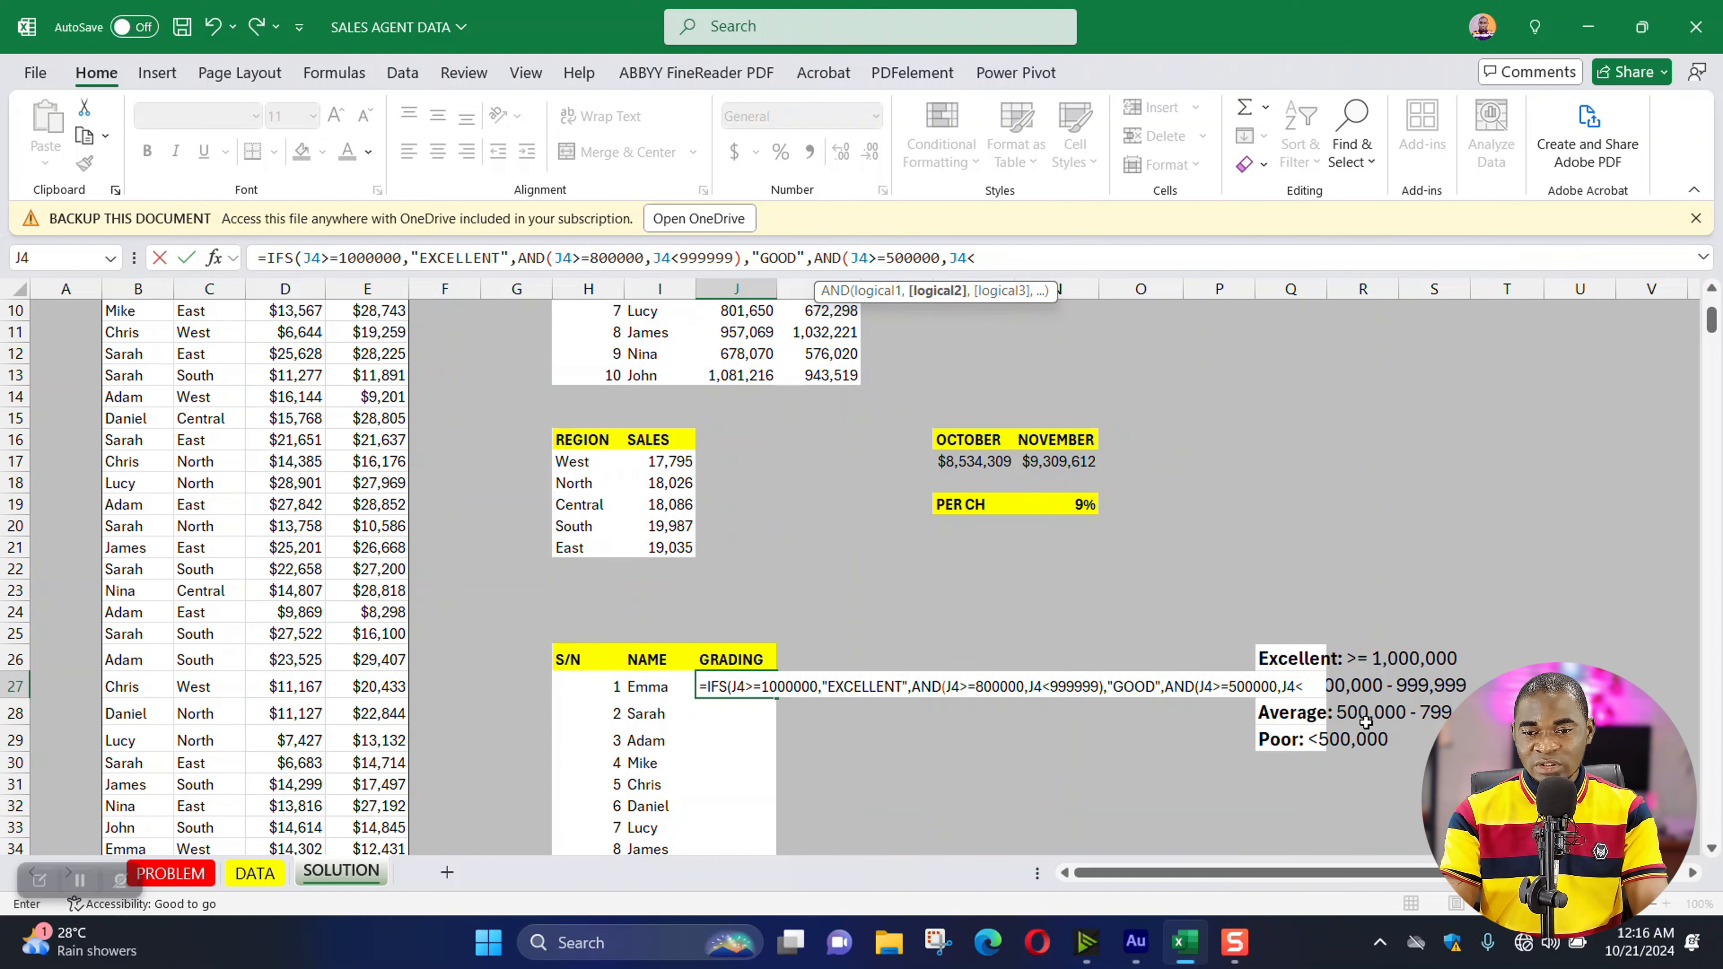
pyautogui.write('799')
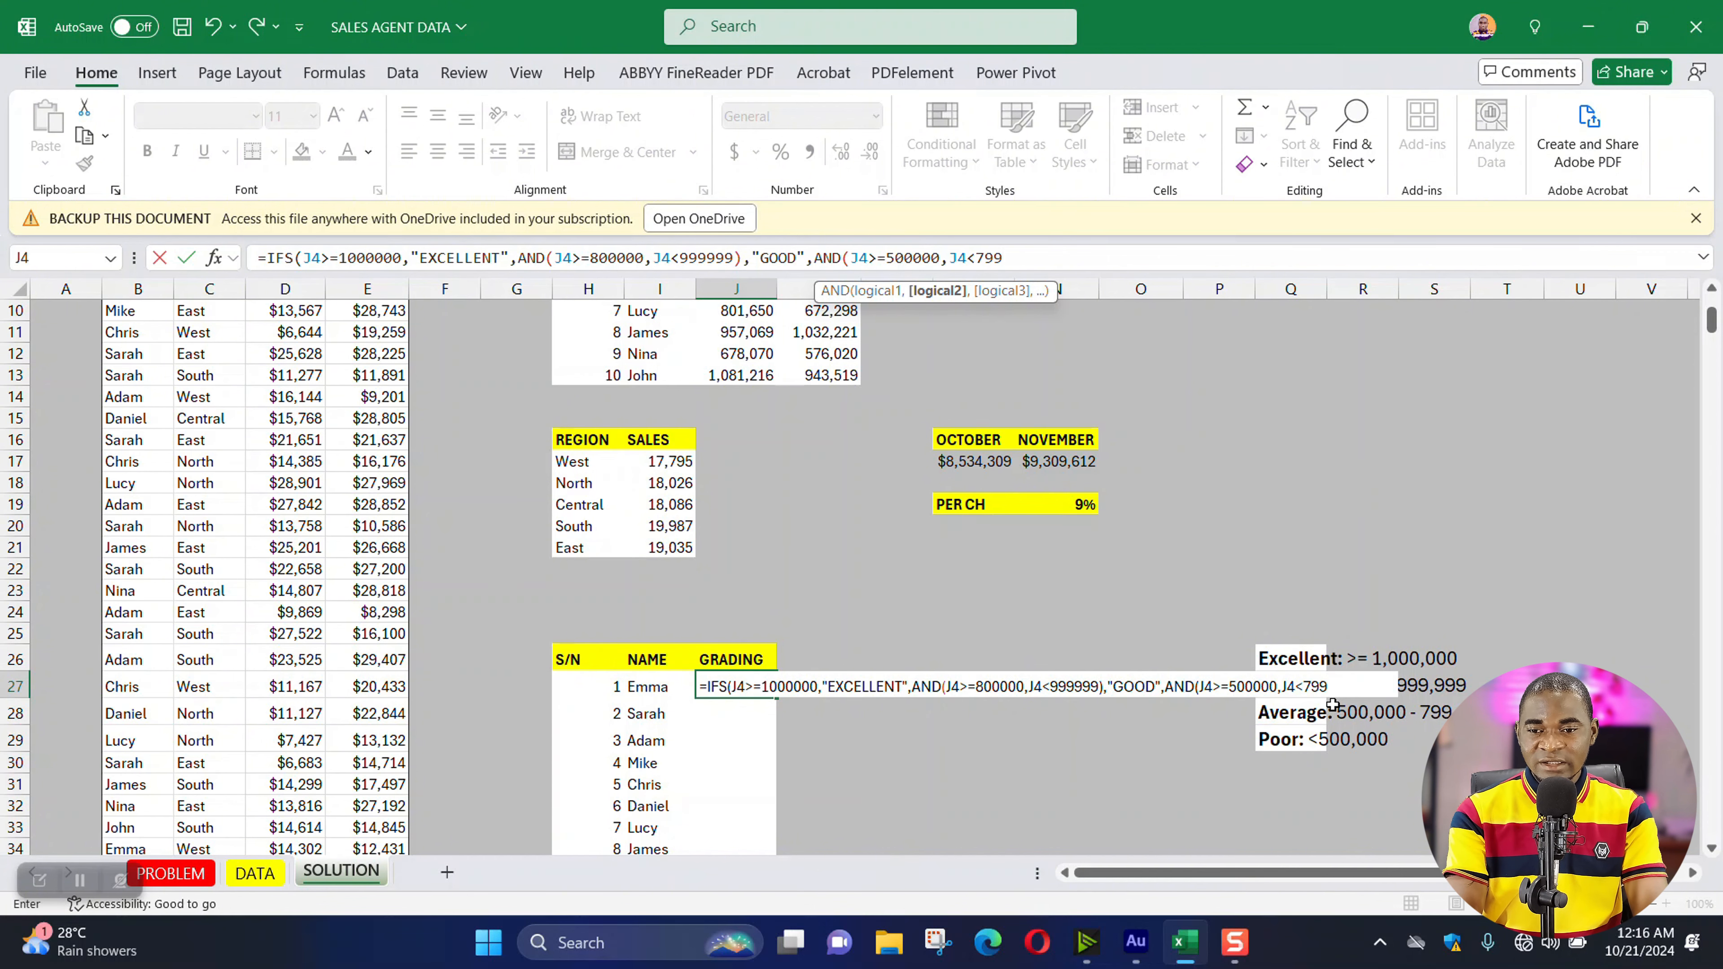
pyautogui.write('999,')
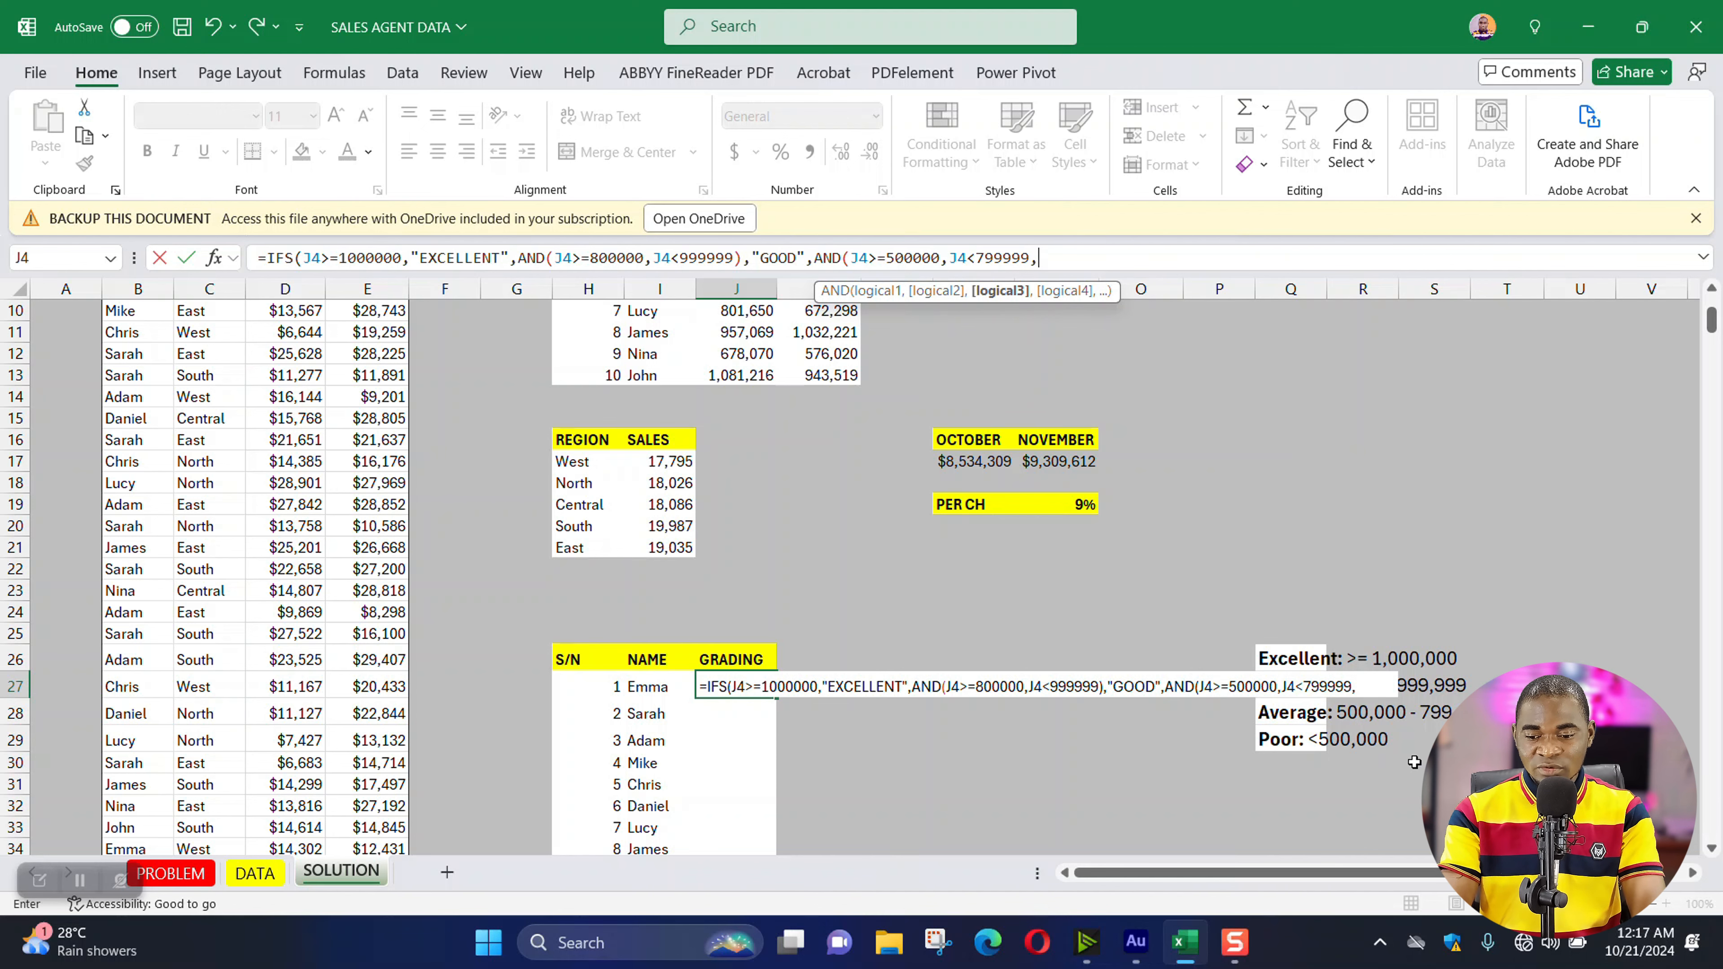
pyautogui.press('BackSpace')
pyautogui.write(')')
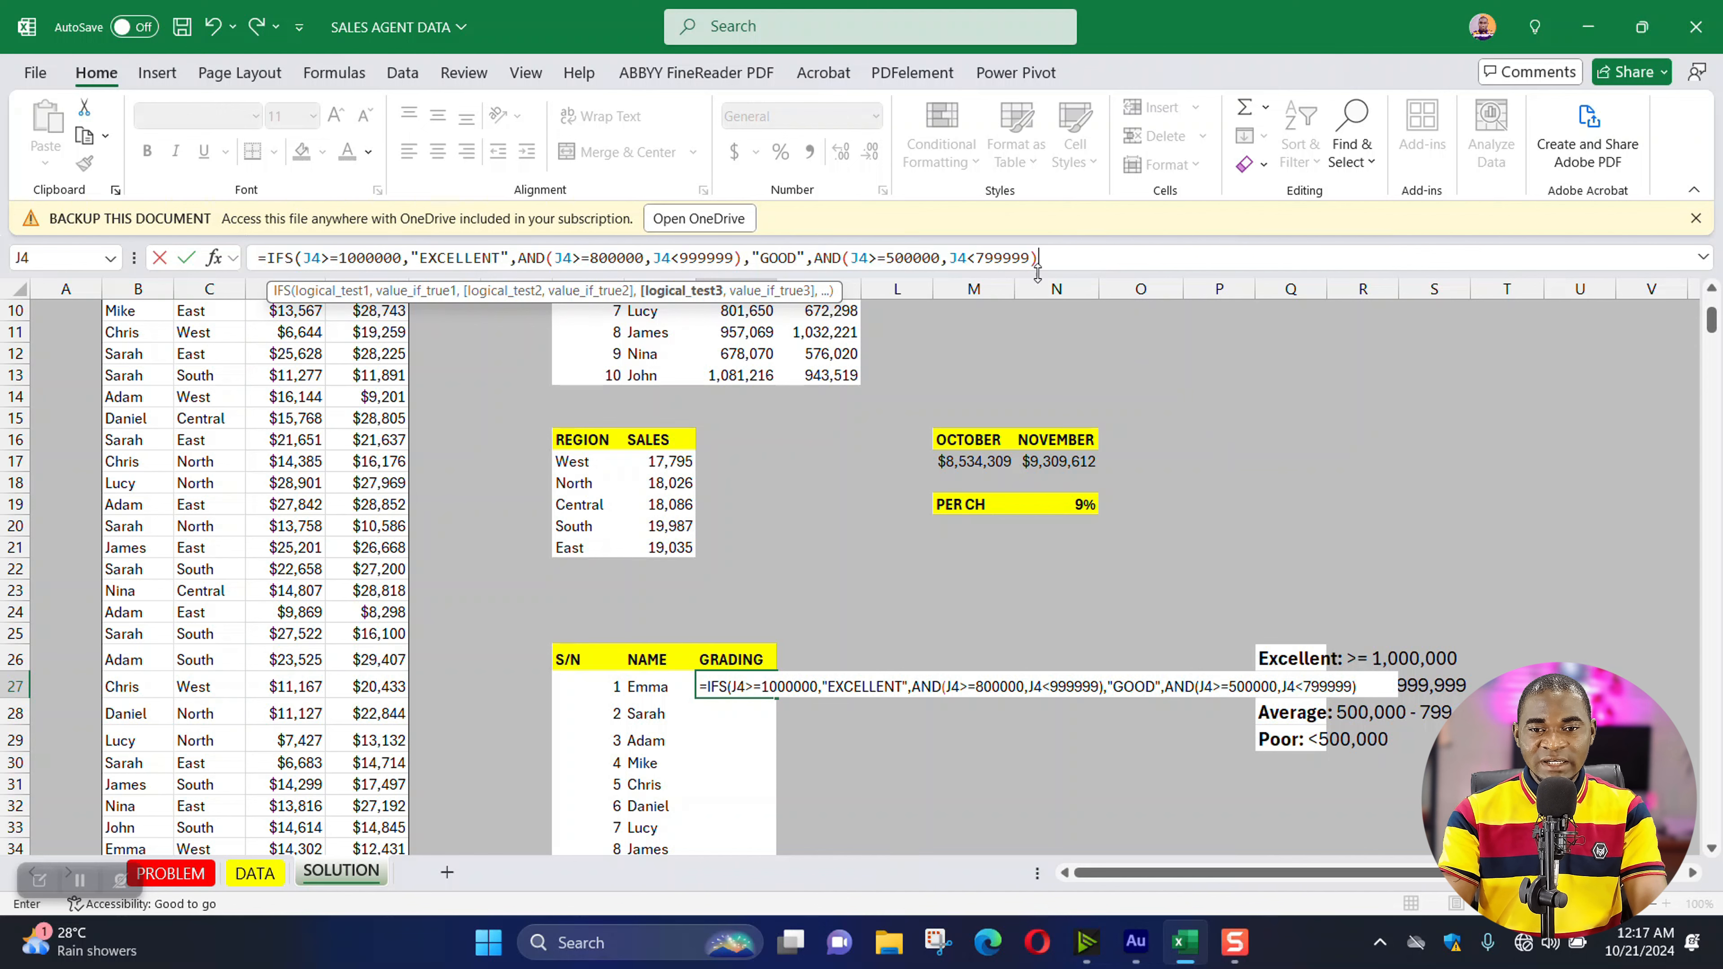
# - Return "AVERAGE" for the J27 formula's third test, followed by a comma for the fourth test
pyautogui.moveTo(1037, 258); pyautogui.dragTo(813, 258)
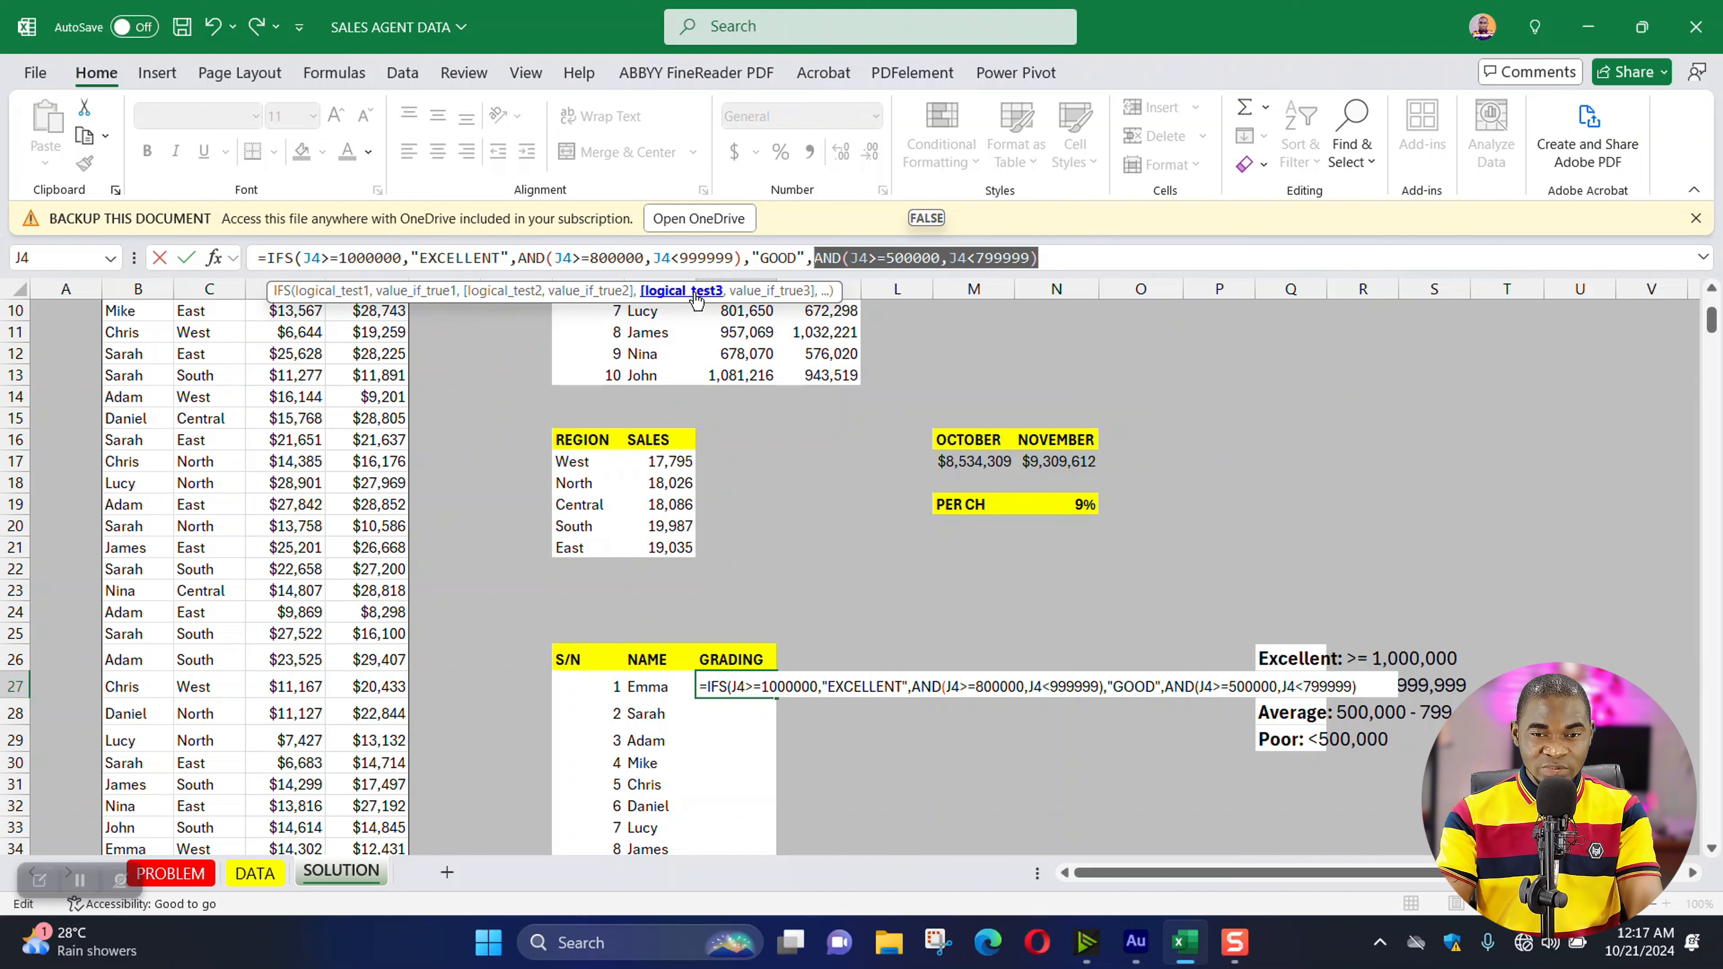
pyautogui.click(1056, 258)
pyautogui.write(',')
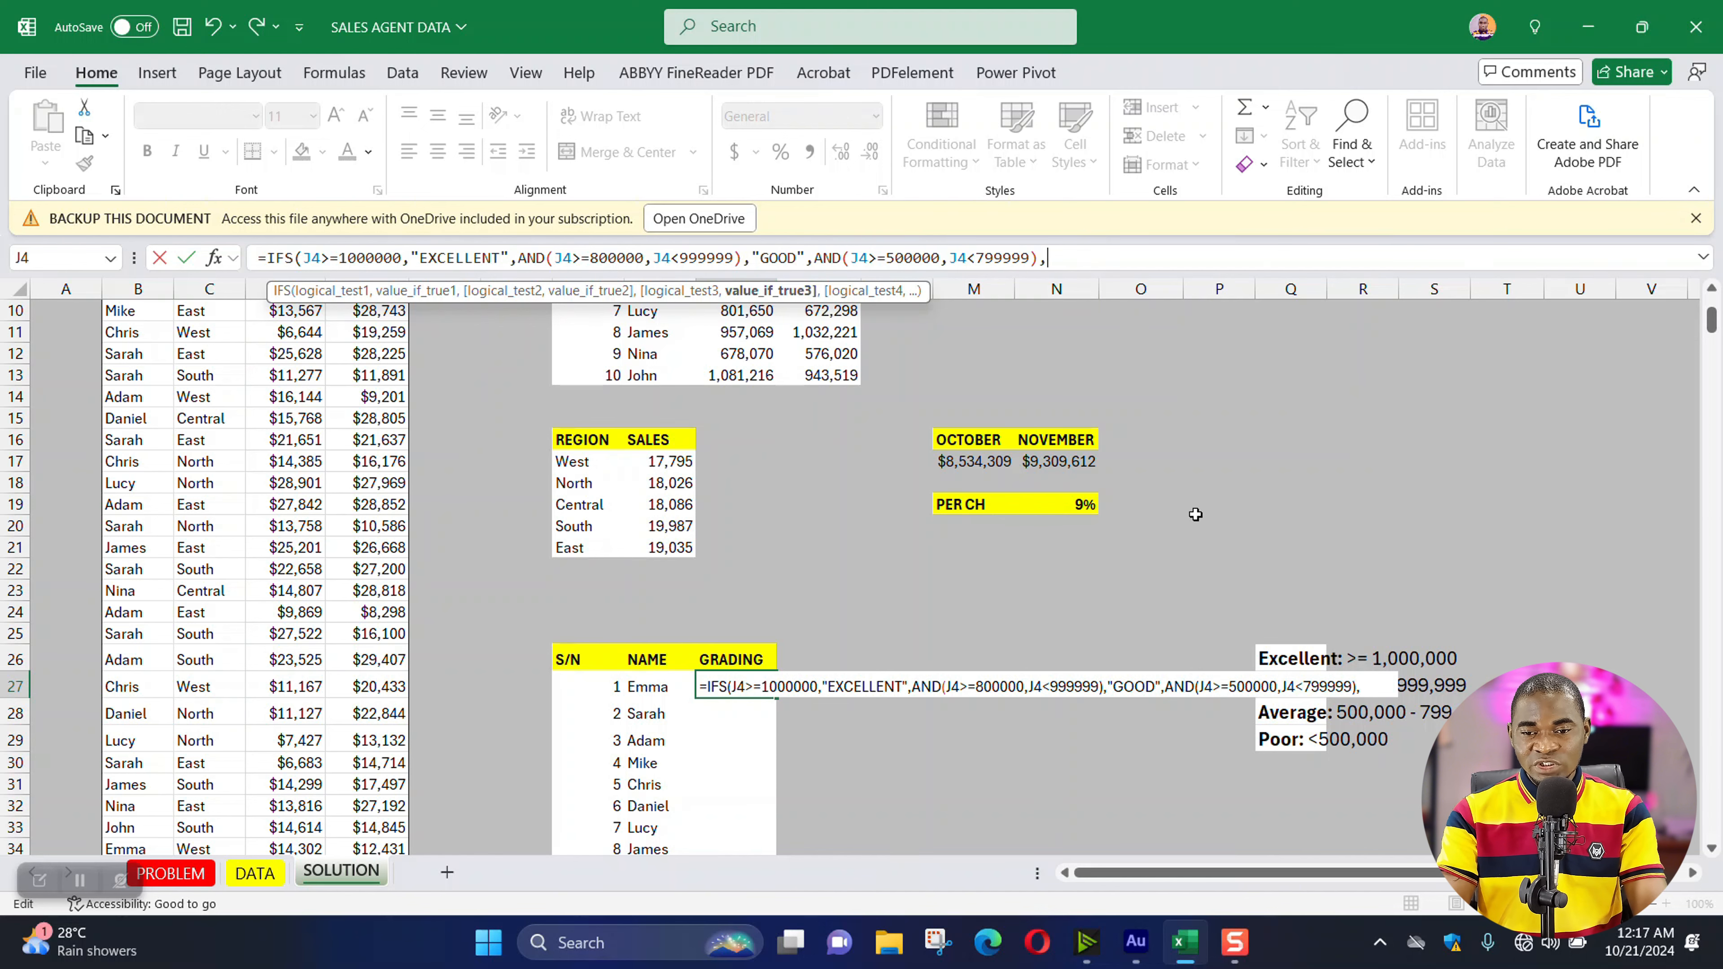
pyautogui.write('"')
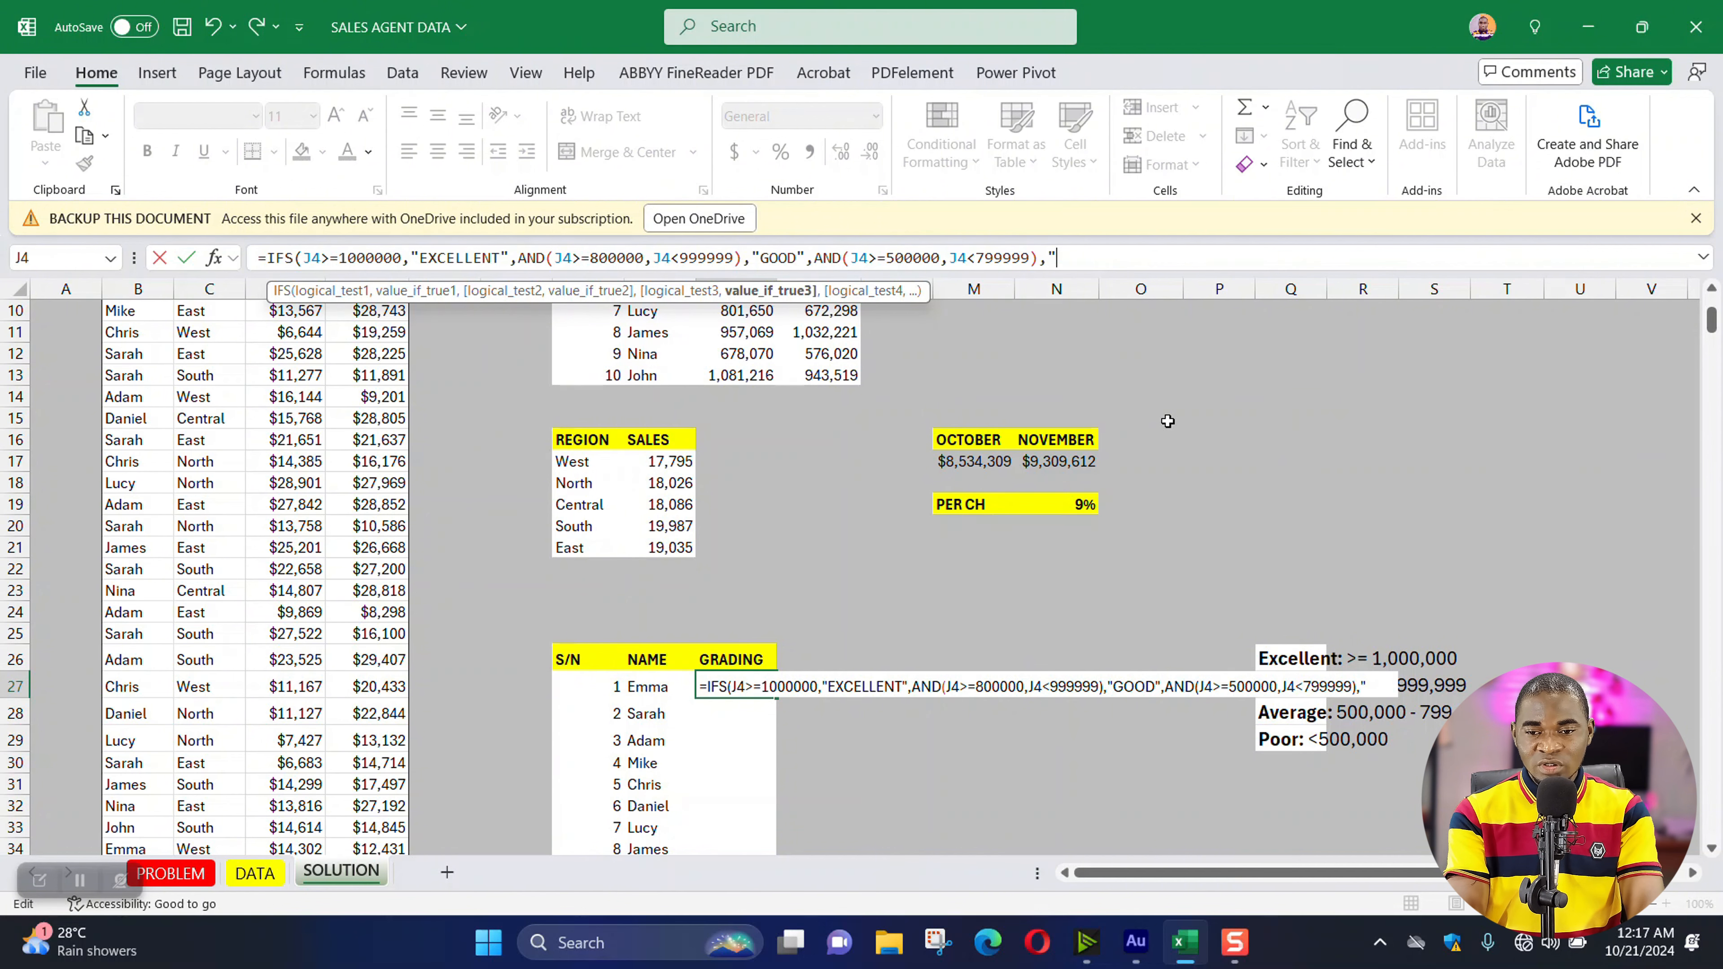
pyautogui.write('AVERAGE')
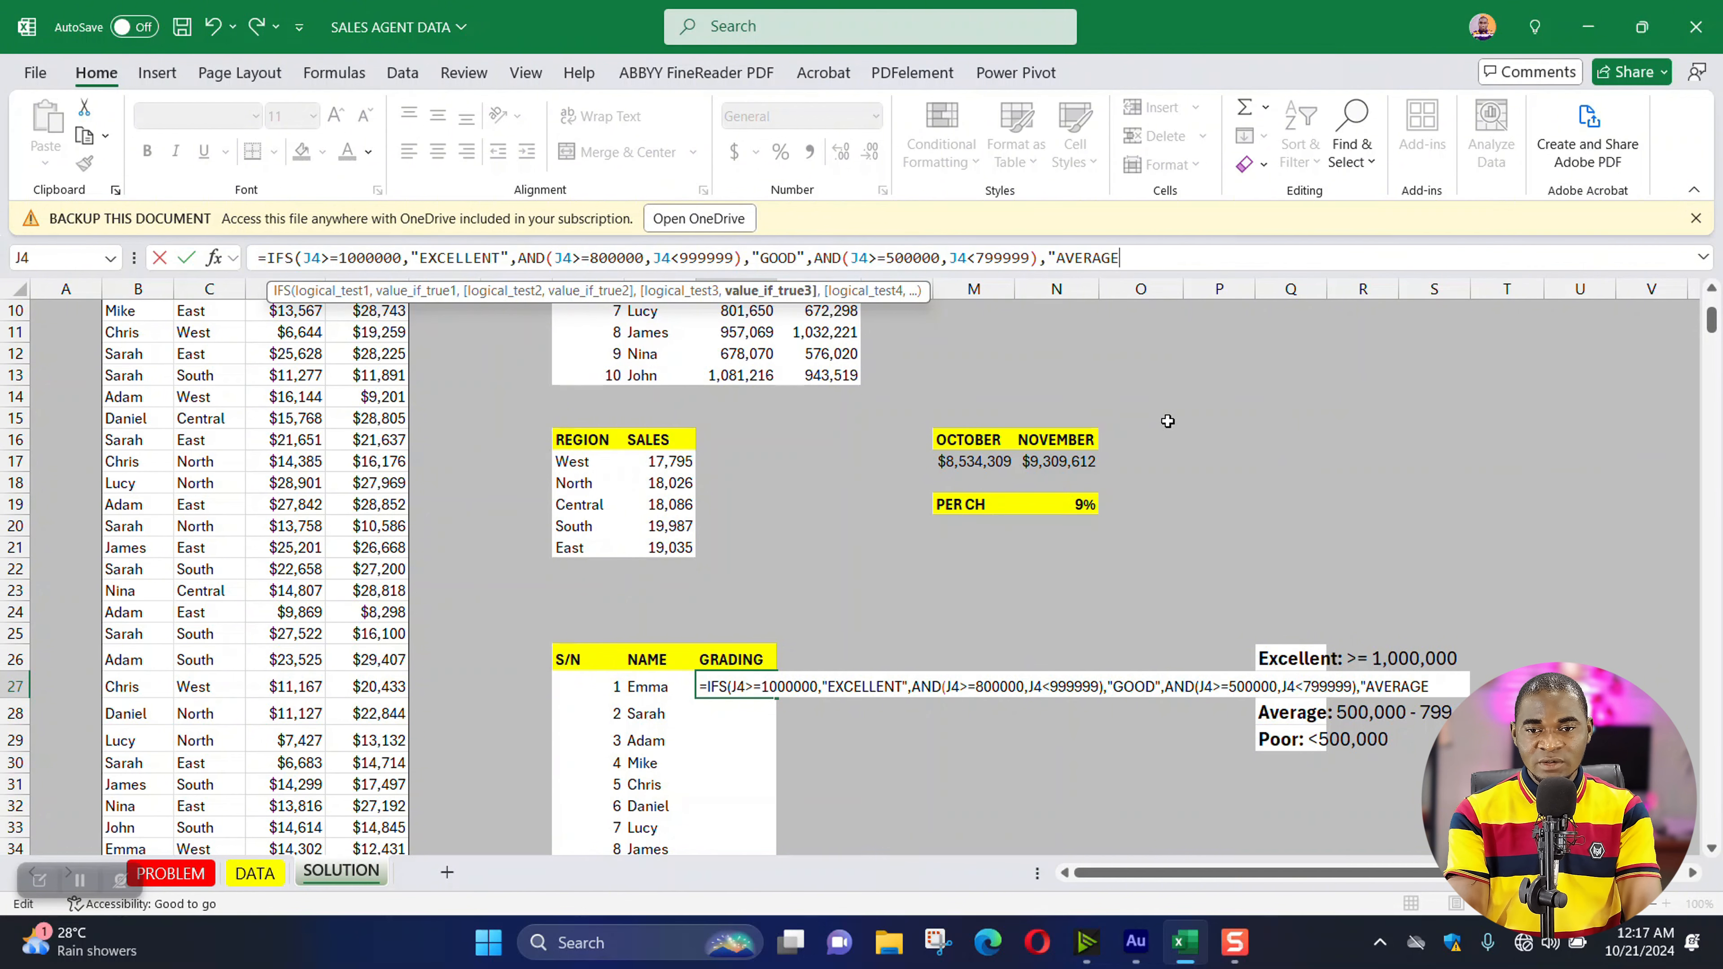
pyautogui.write('"')
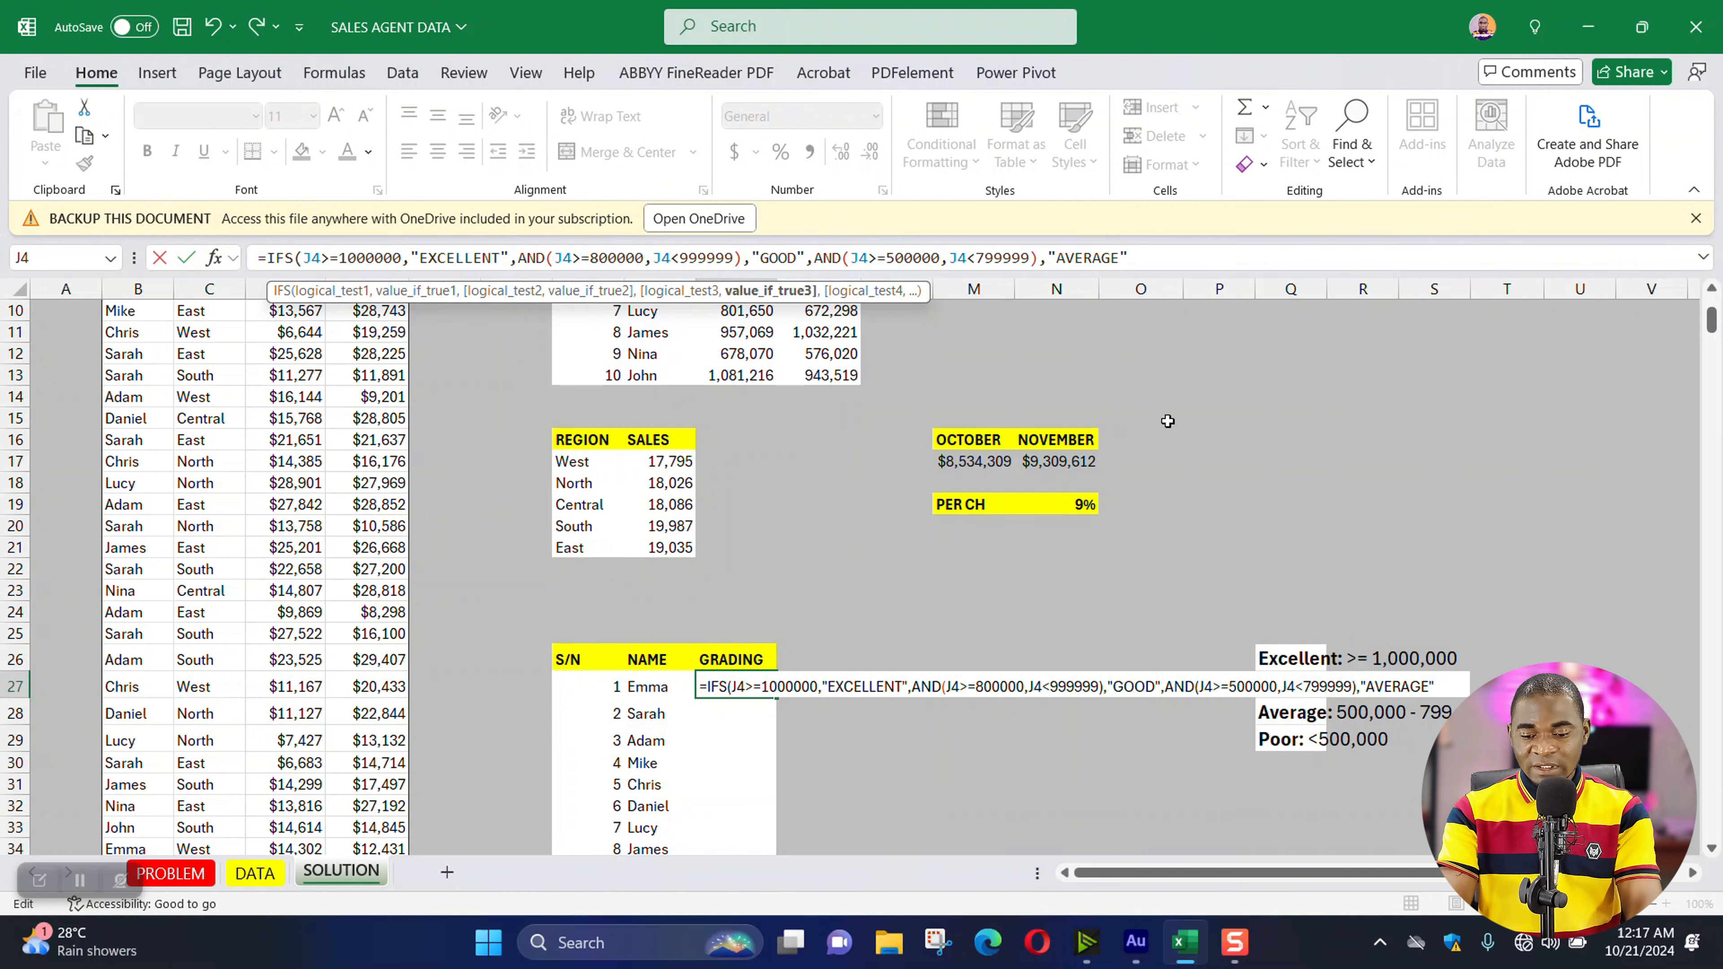
pyautogui.write(',')
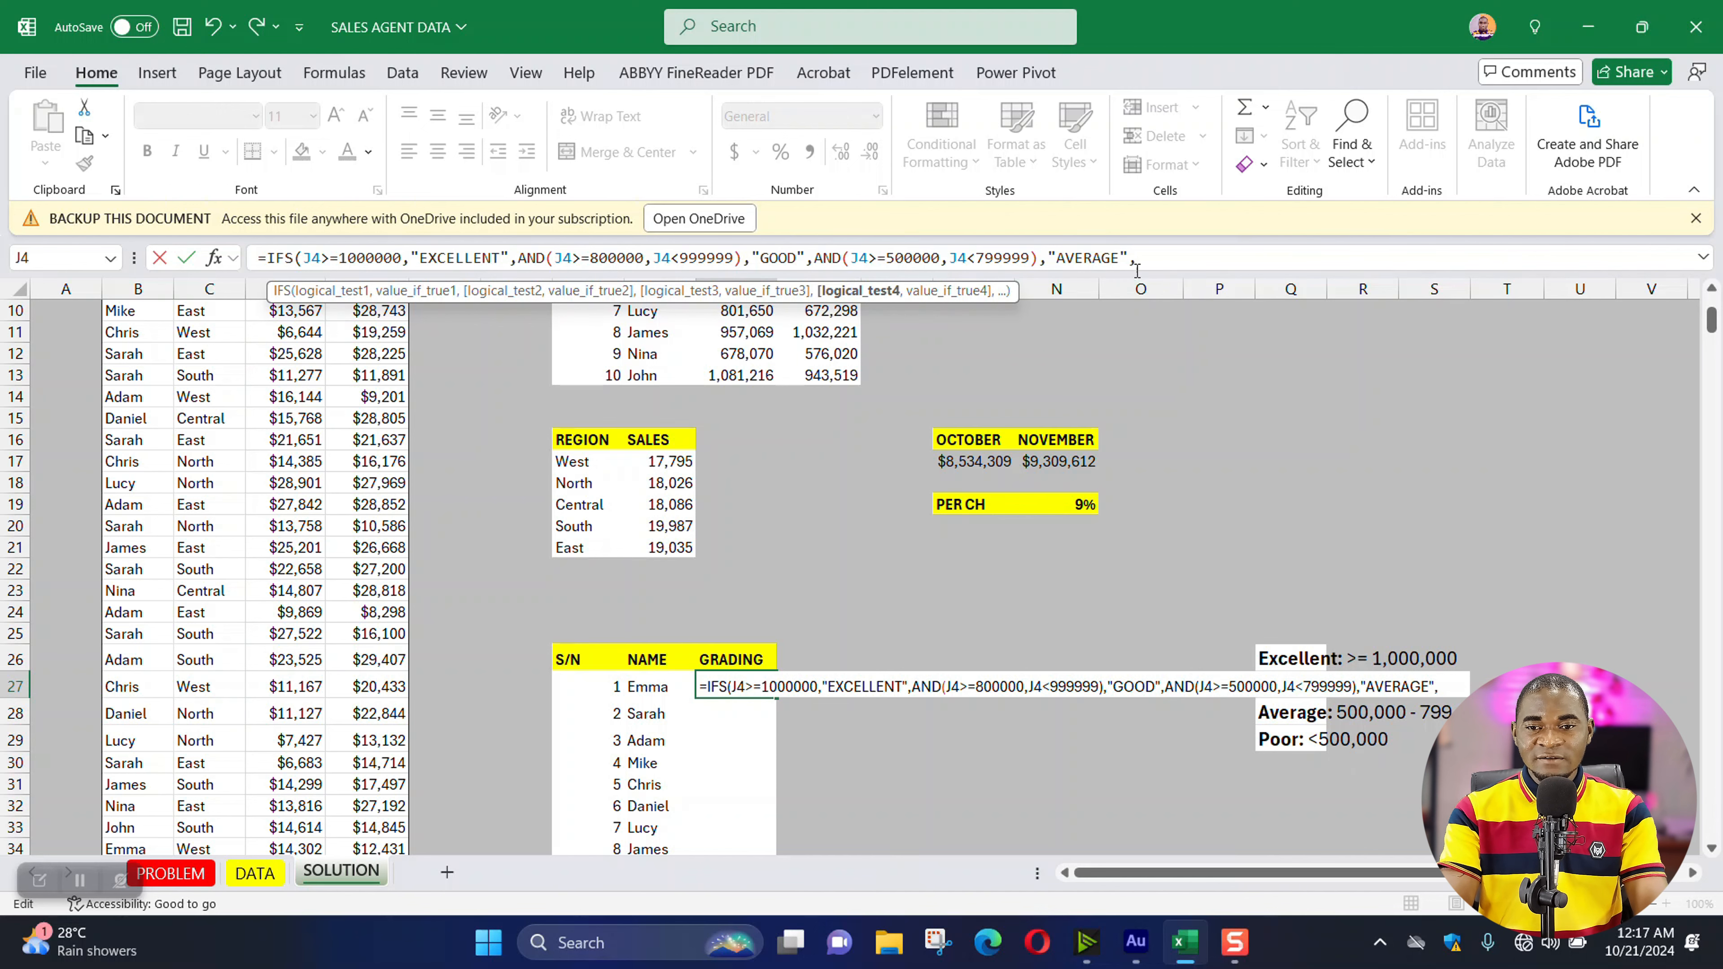
# - Enter J4<500000 as the fourth test of the J27 IFS formula
pyautogui.scroll(3, 1020, 527)
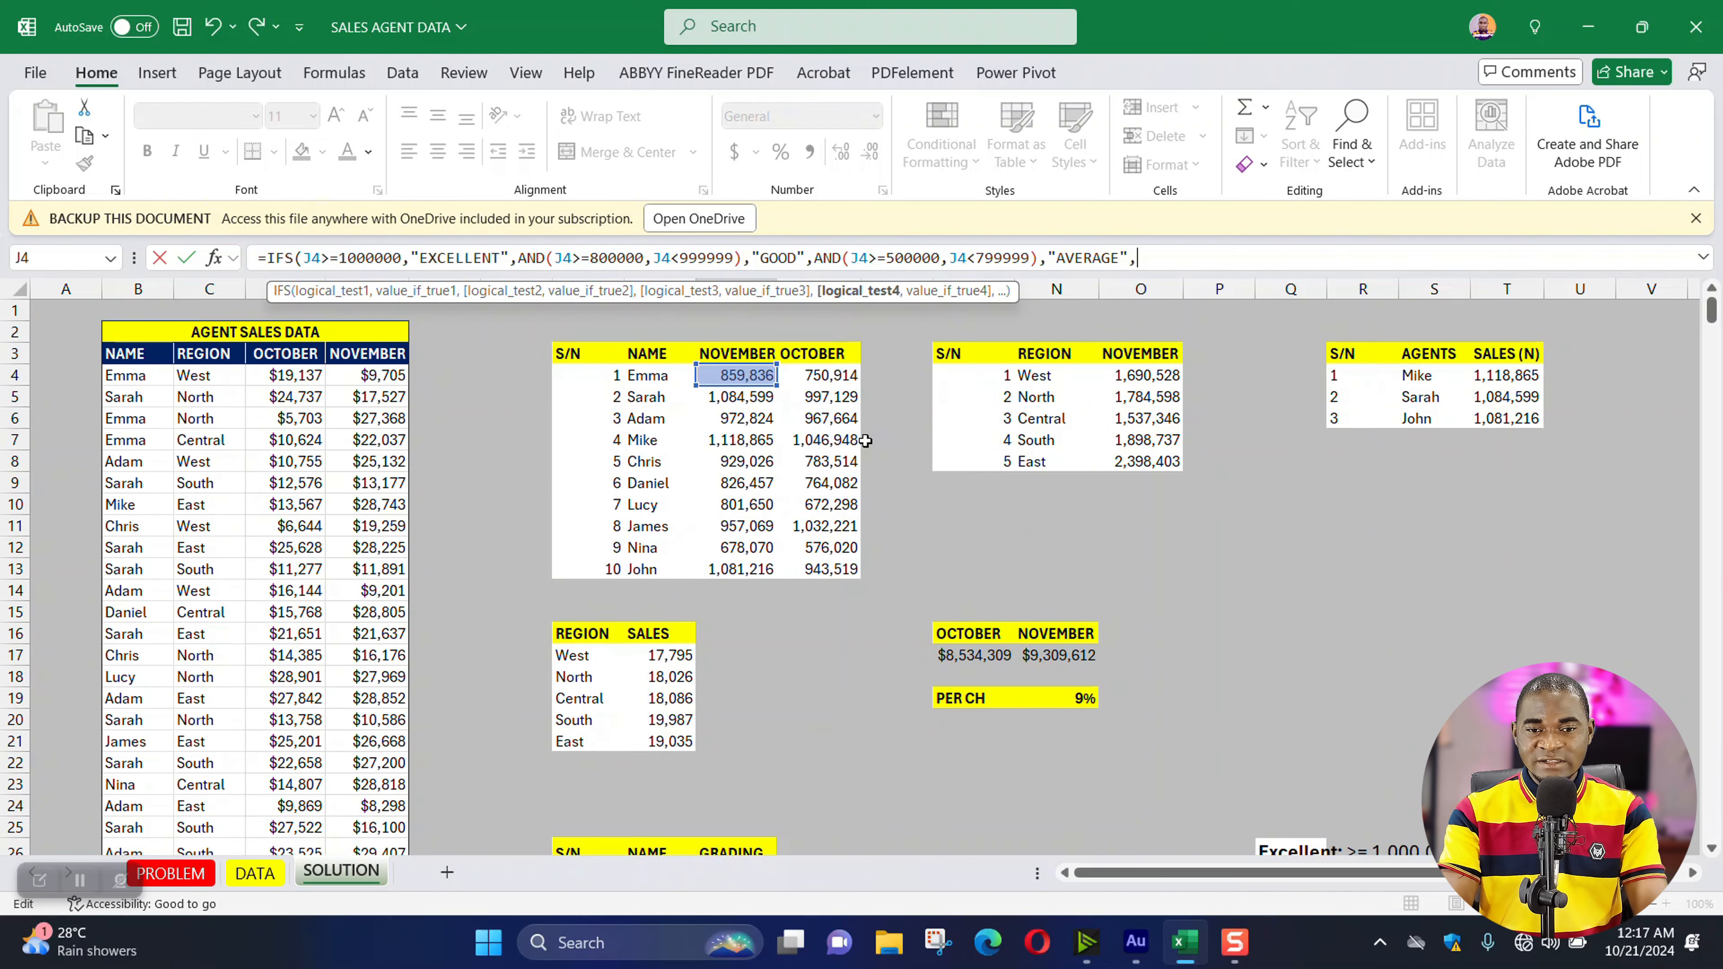
pyautogui.click(759, 372)
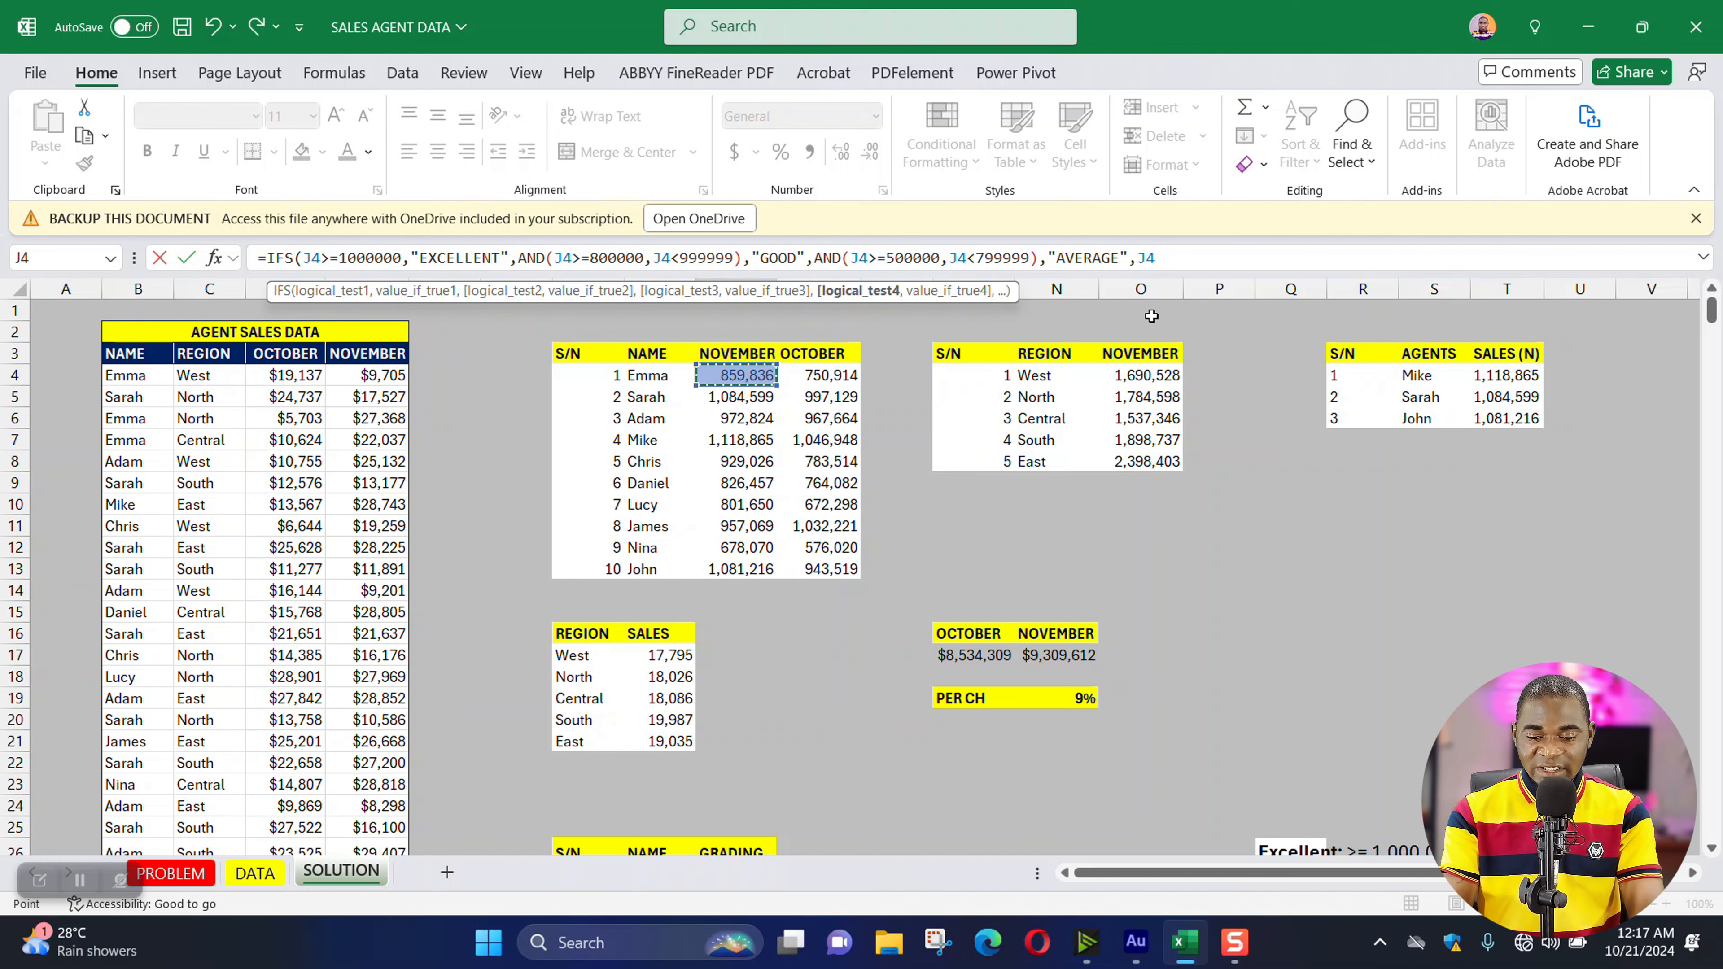
pyautogui.write('<')
pyautogui.scroll(-4, 1242, 408)
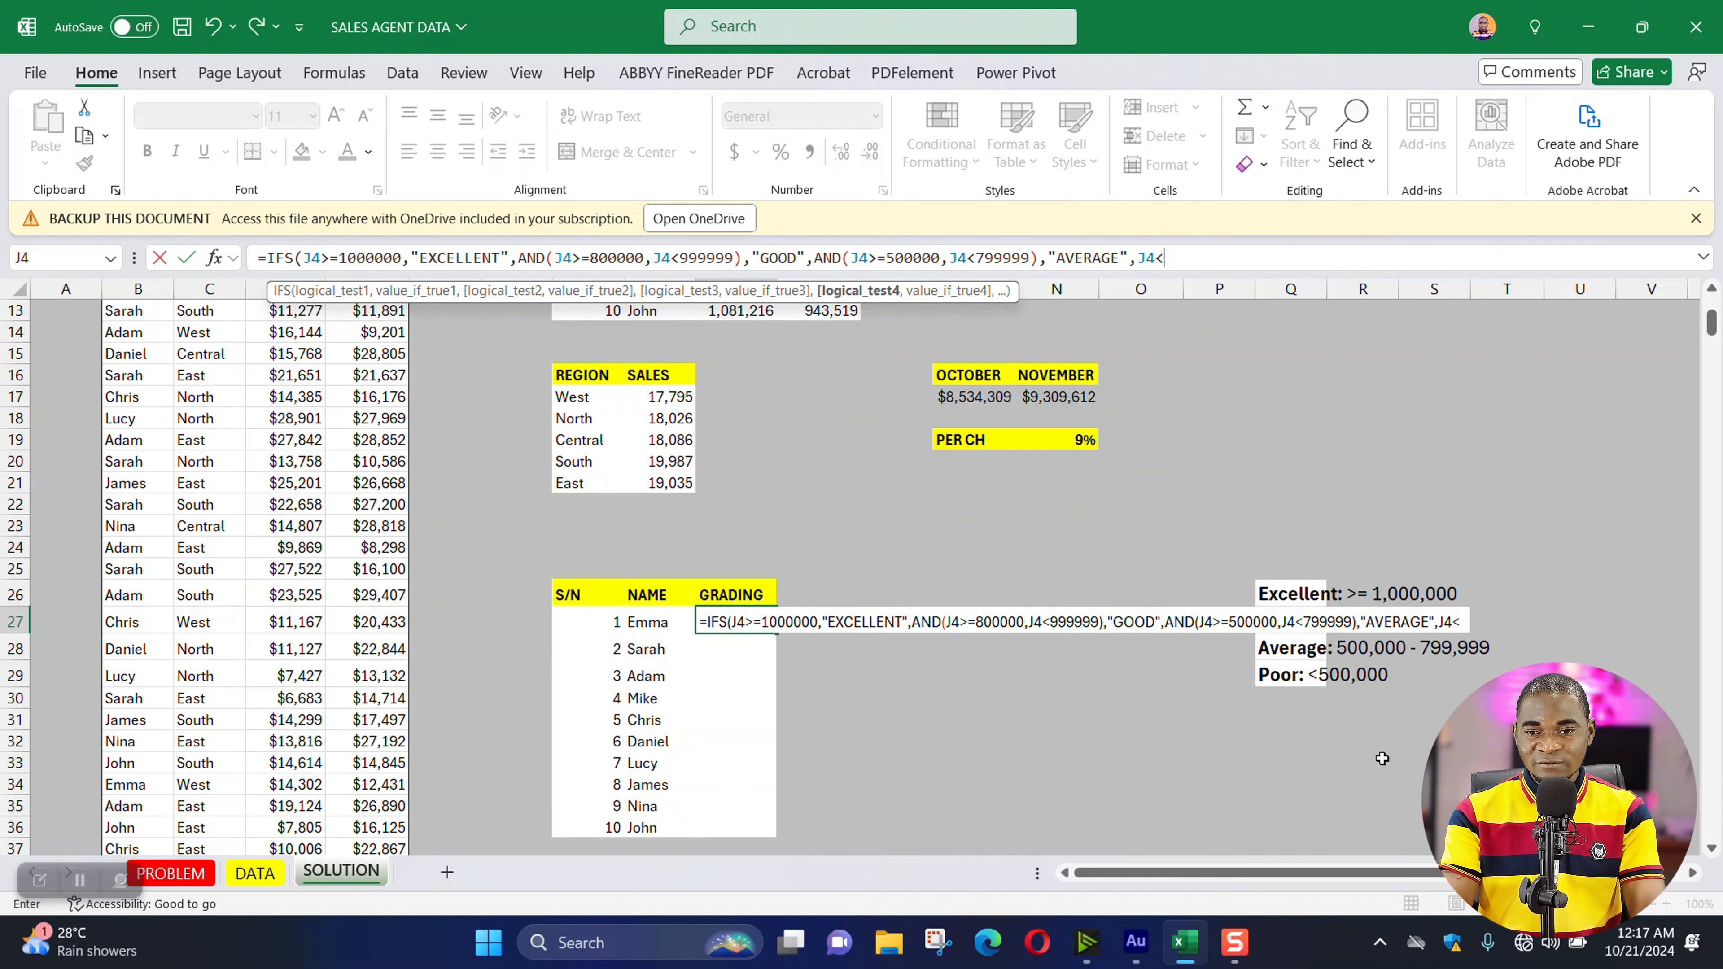
pyautogui.write('500')
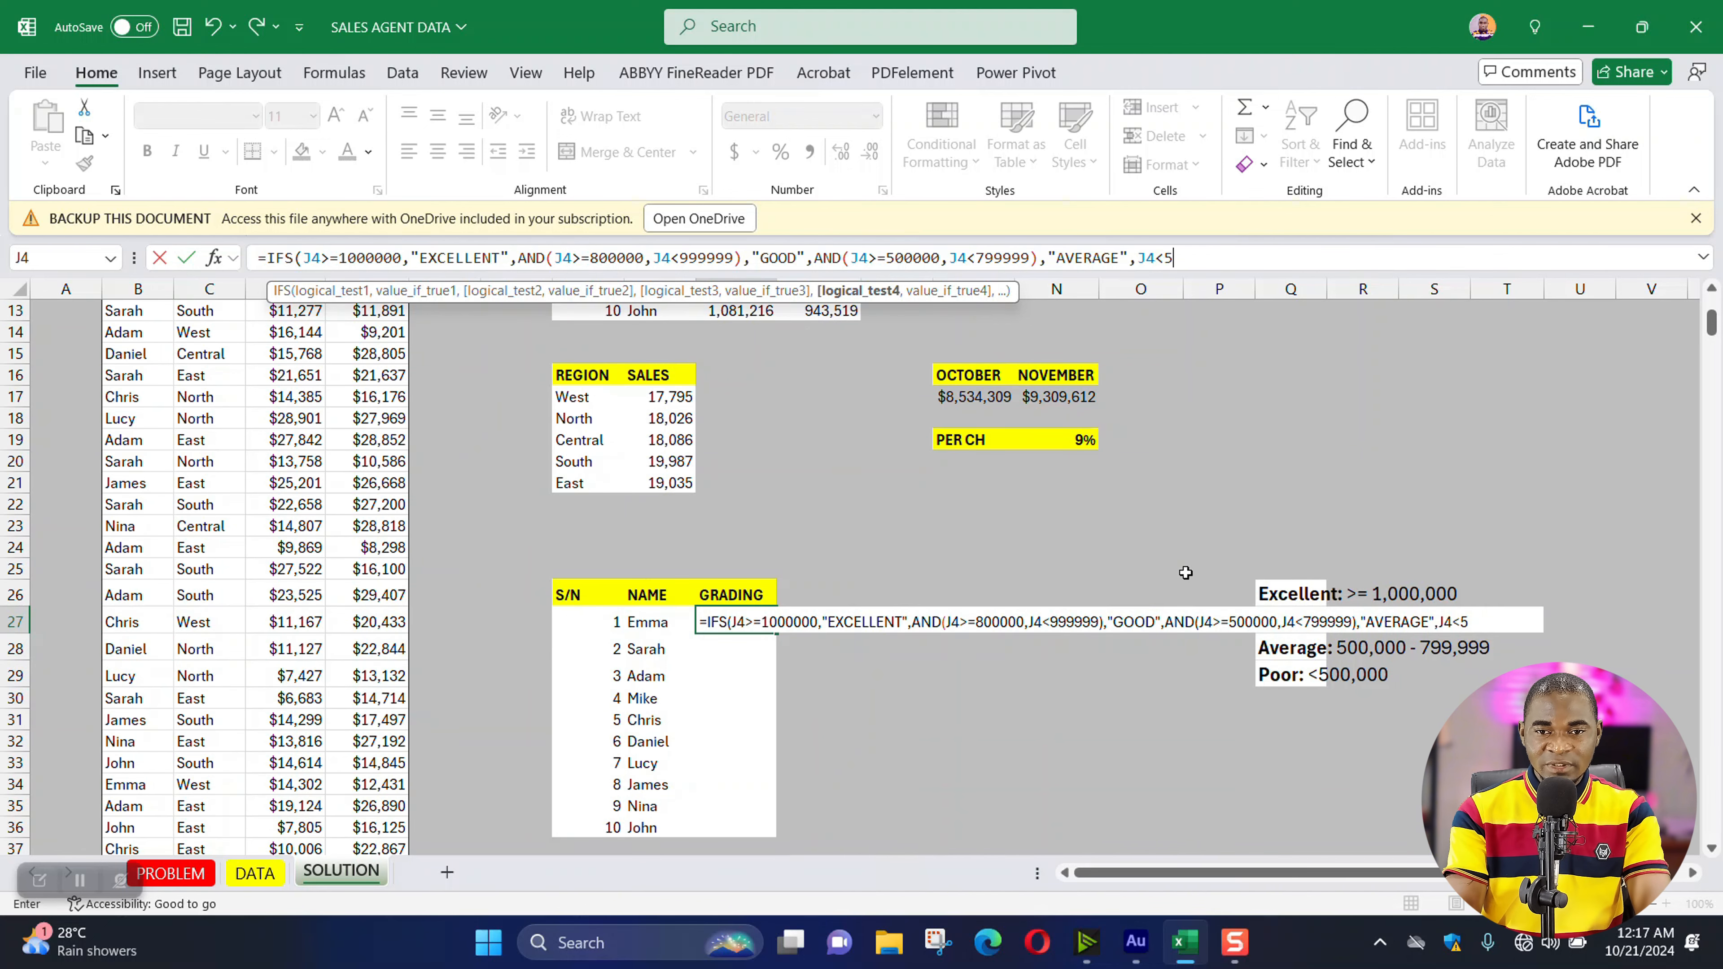
pyautogui.write('000')
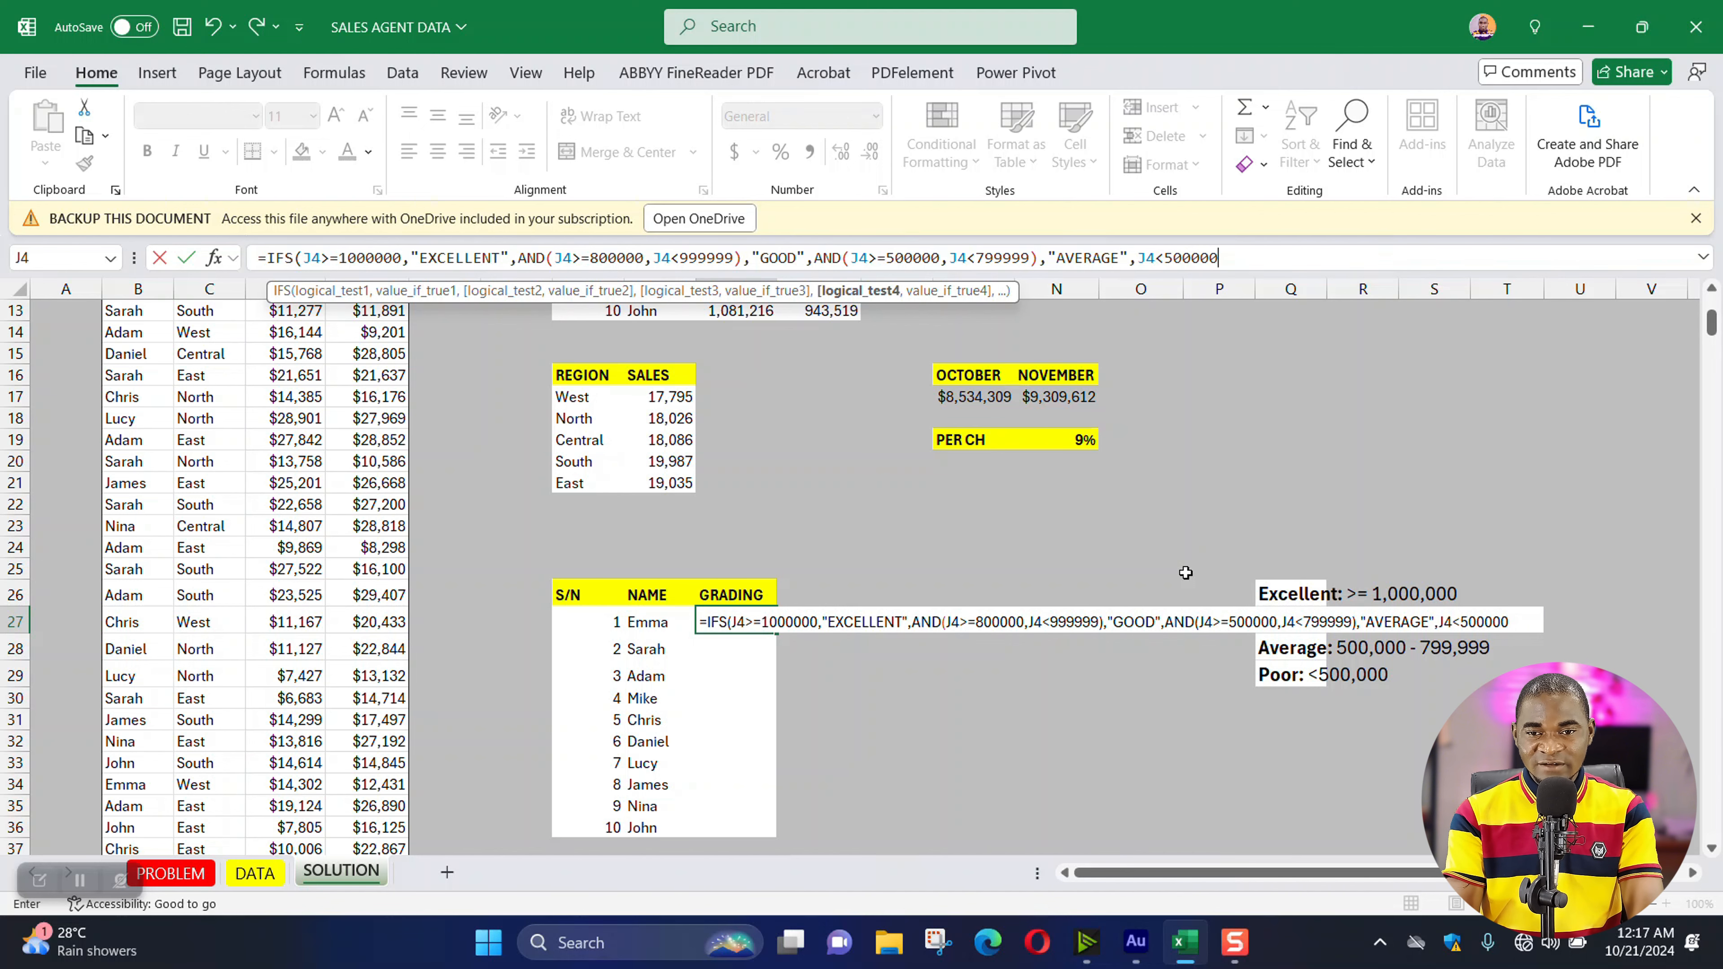
# - Return "POOR" for the fourth test, close the IFS function and commit the formula in J27
pyautogui.write(',')
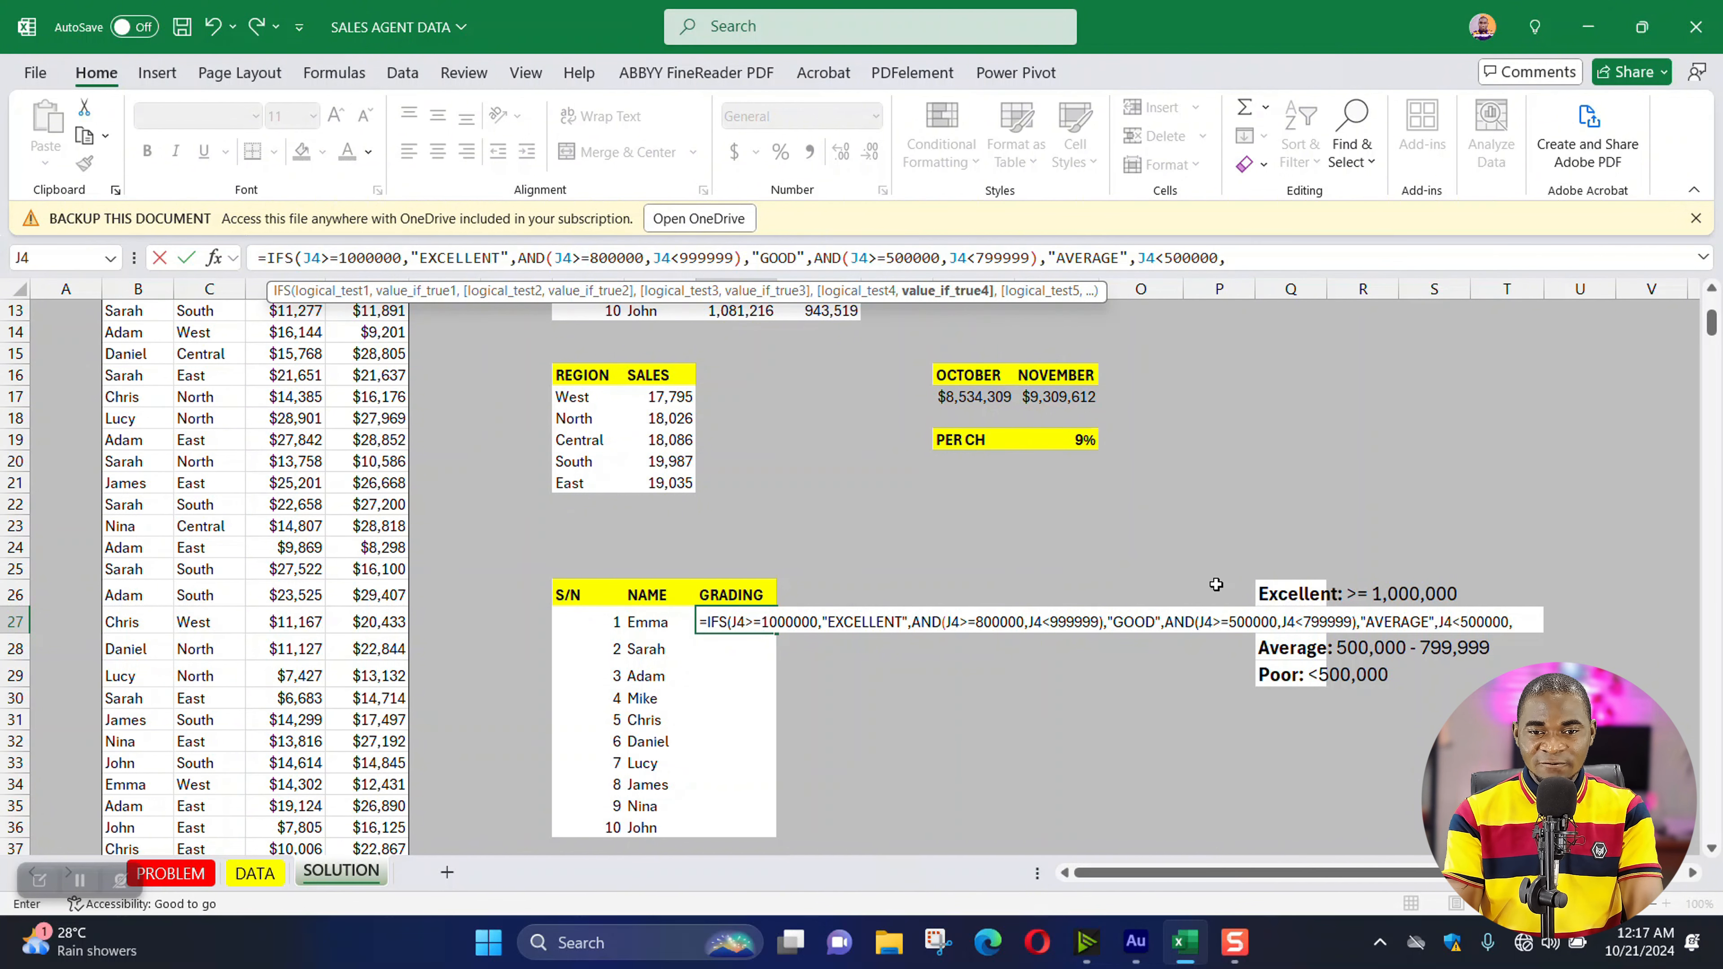
pyautogui.write('"')
pyautogui.write('PO')
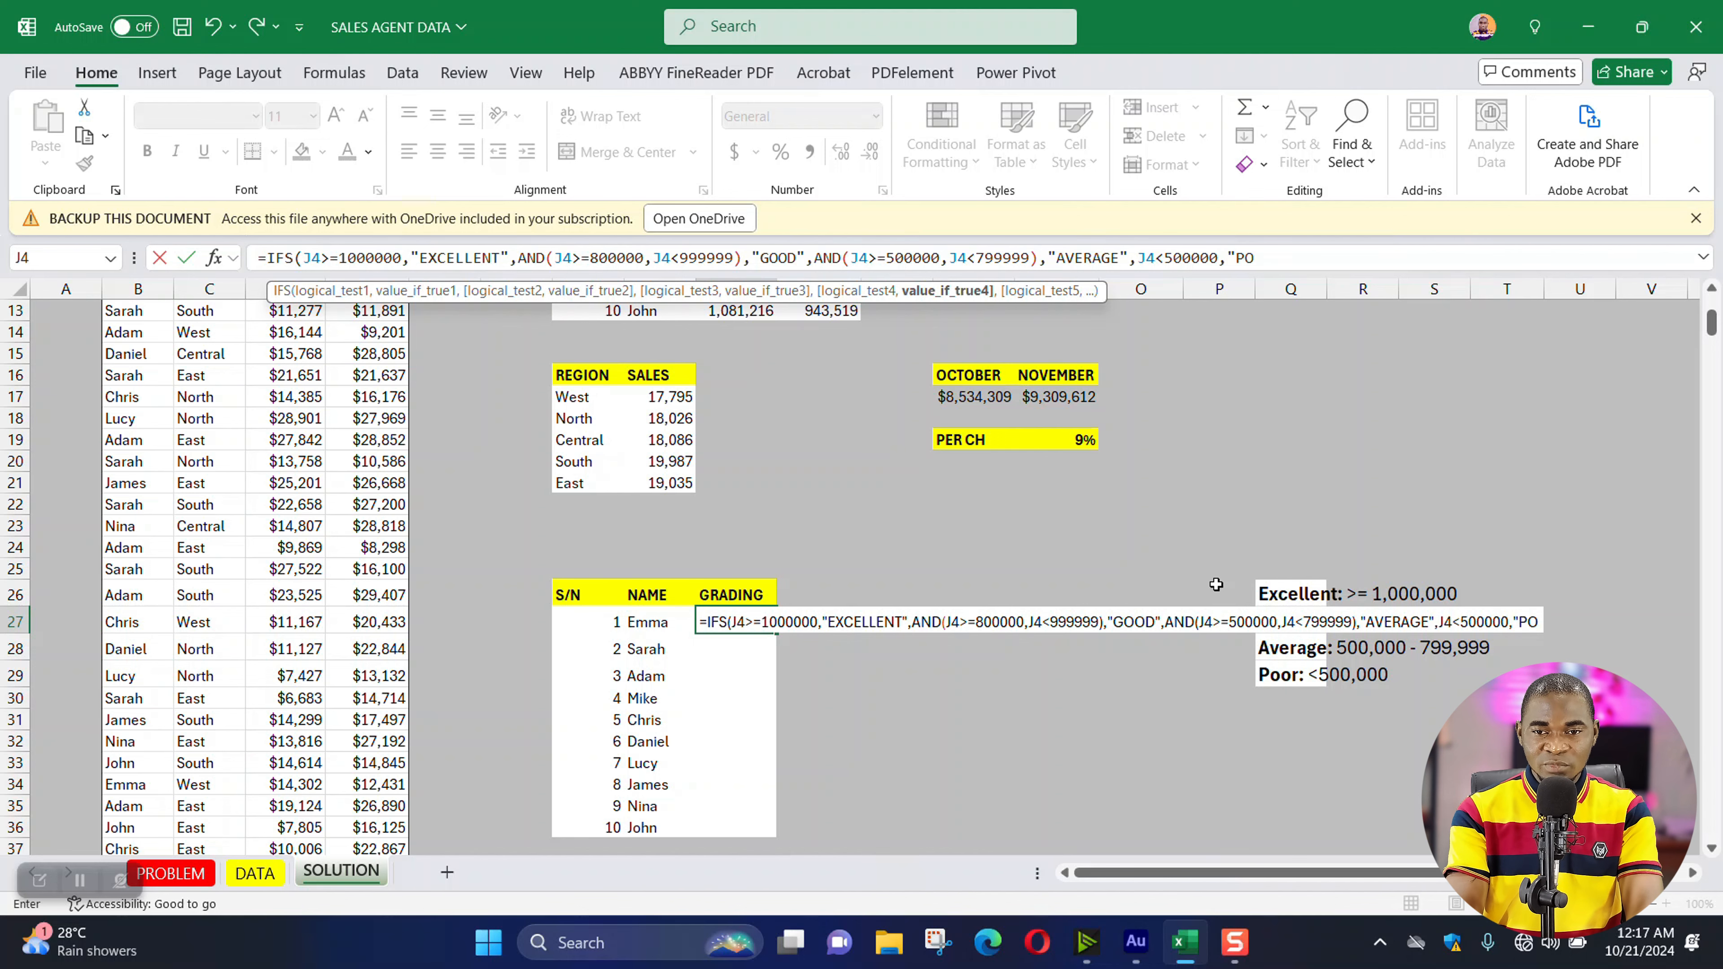
pyautogui.write('OR"')
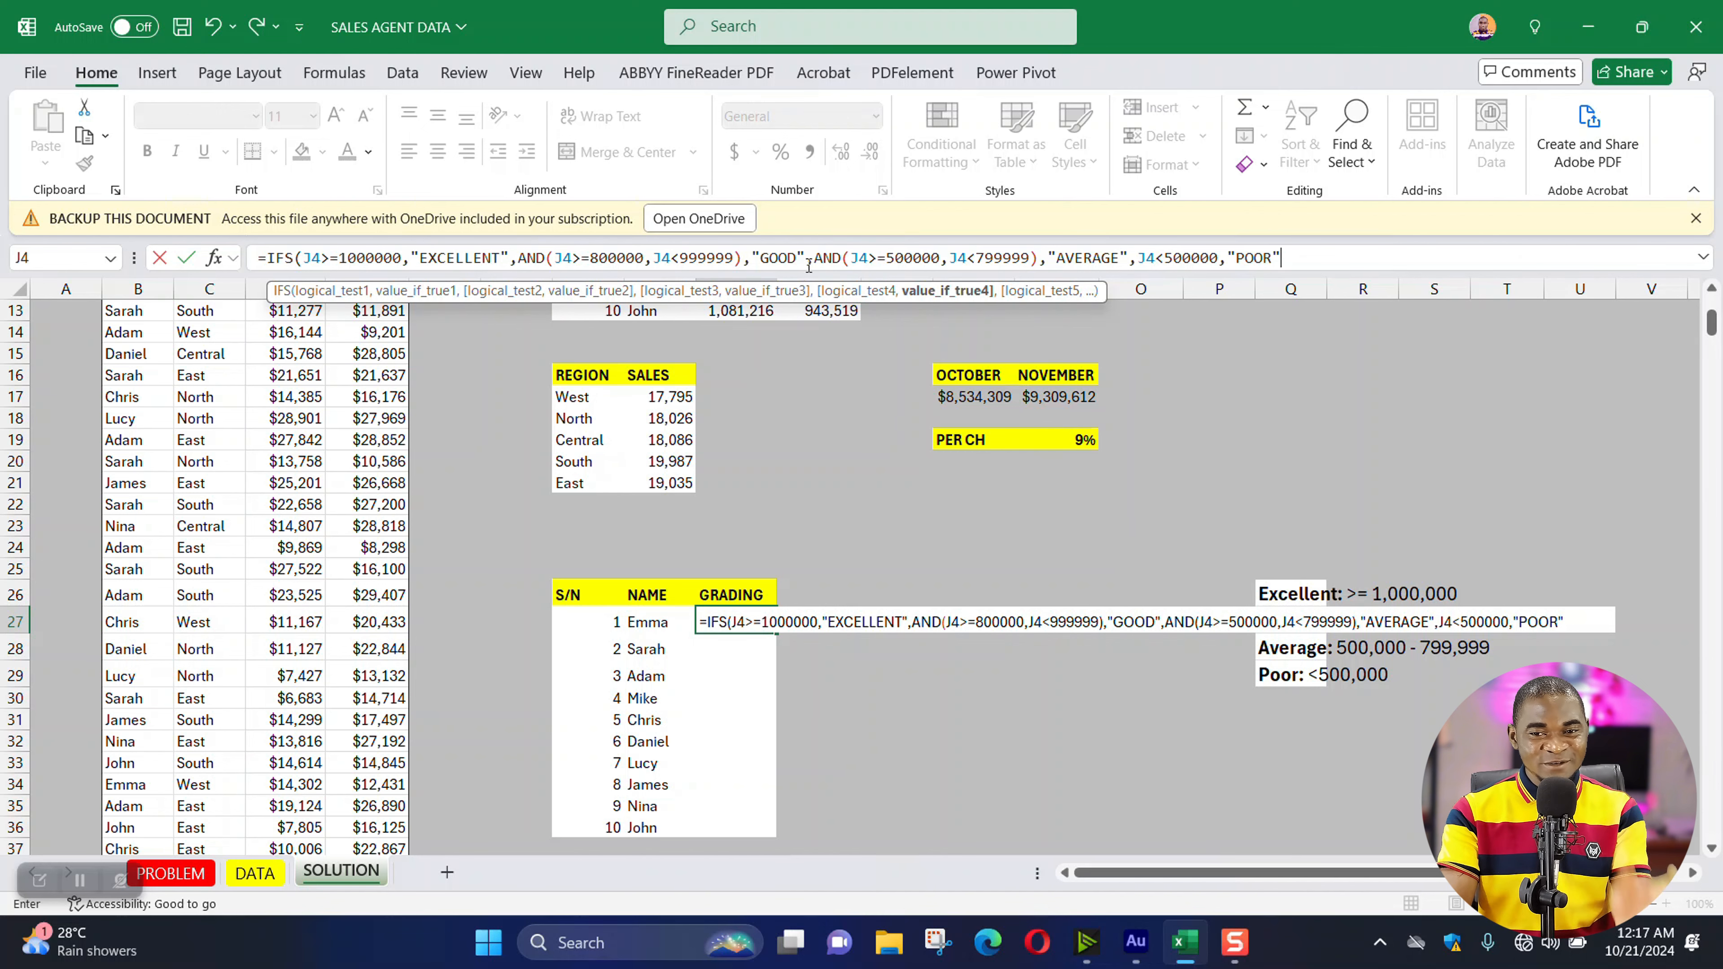
pyautogui.write(')')
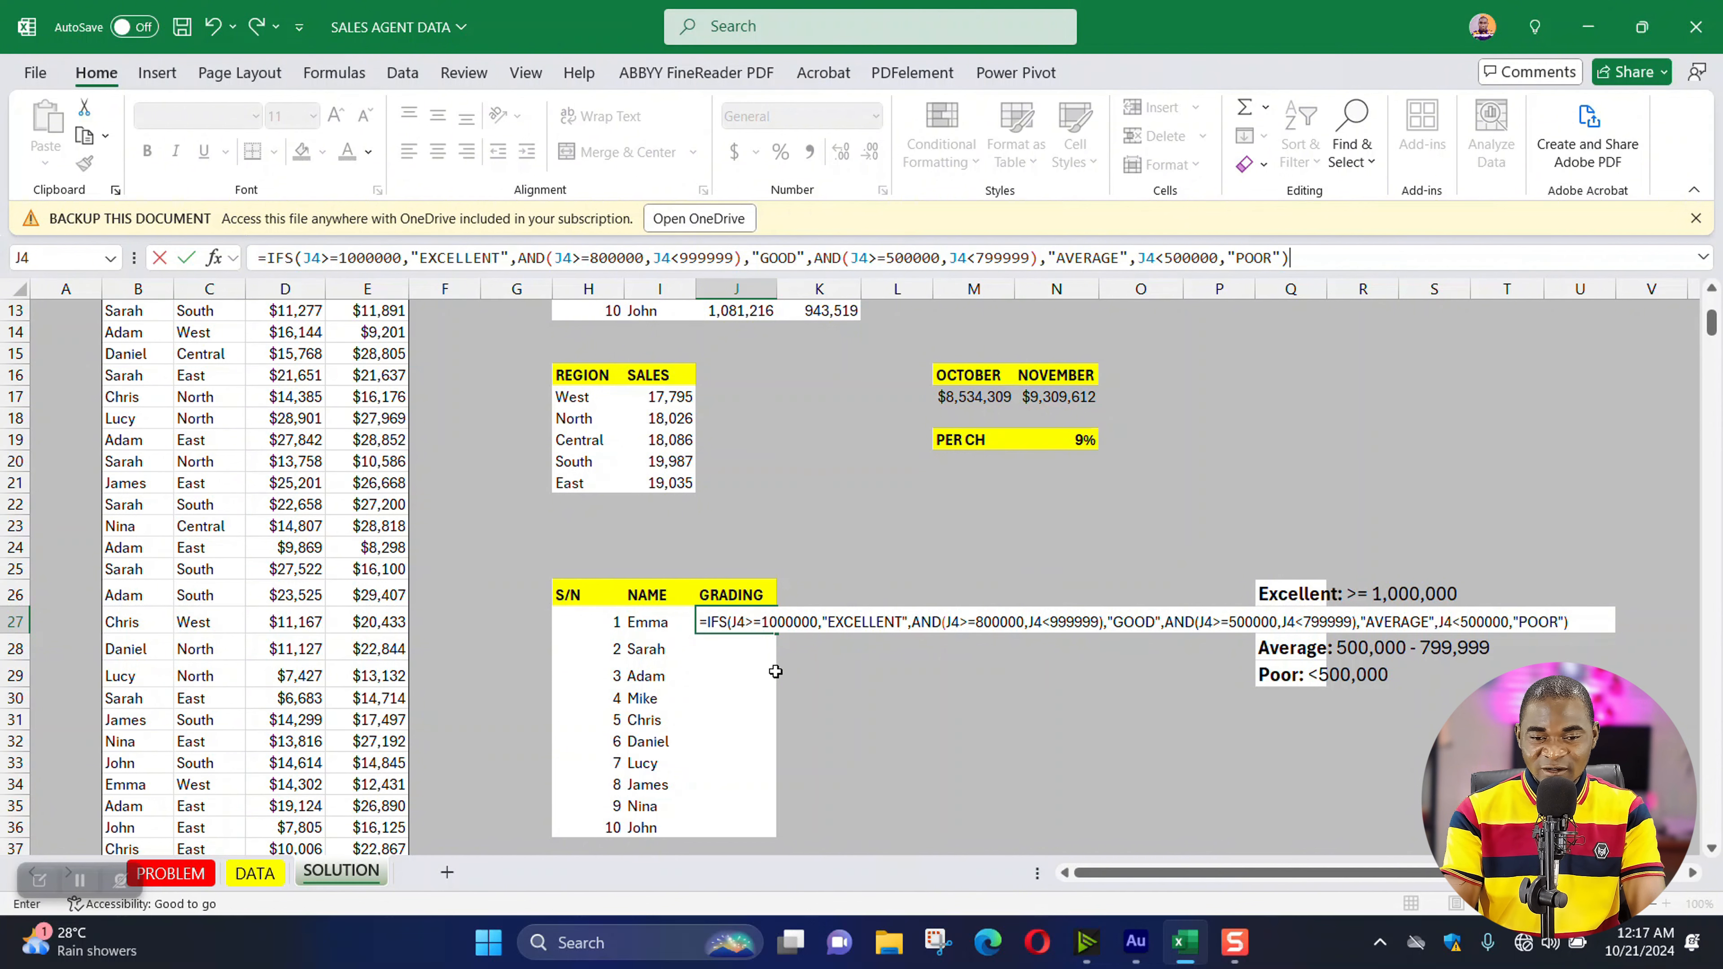
pyautogui.hotkey('ctrl', 'Return')
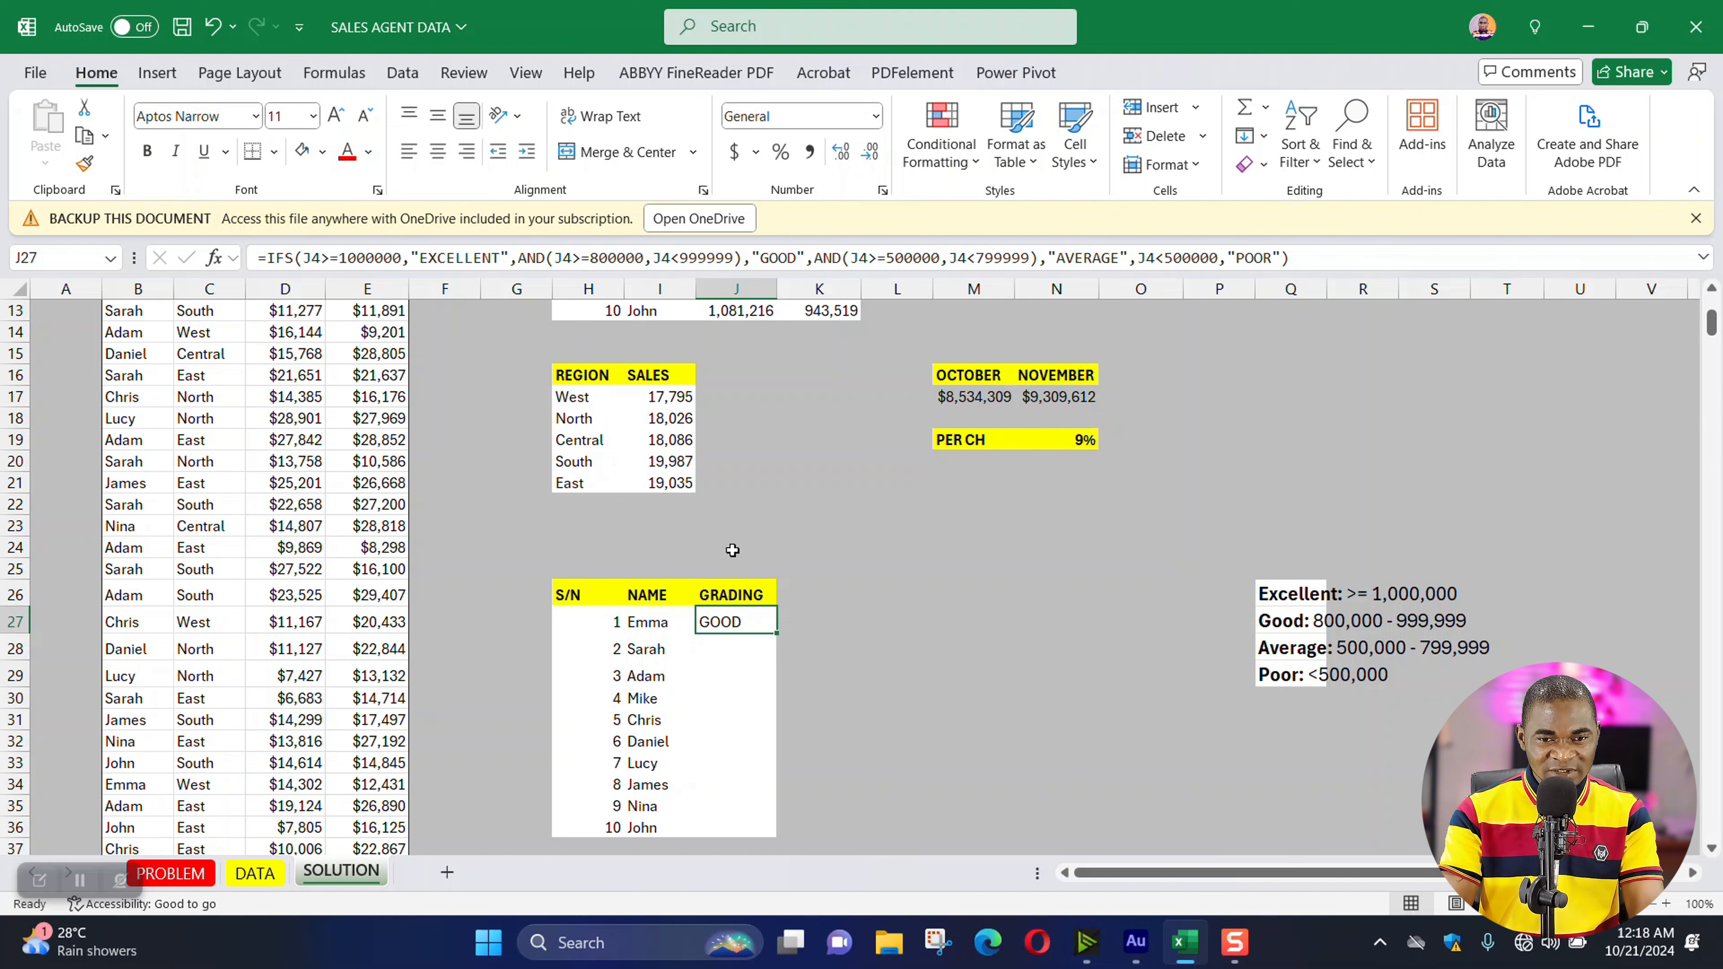
# - Fill the grading formula in J27 down the GRADING column to J36
pyautogui.scroll(3, 747, 659)
pyautogui.scroll(1, 747, 644)
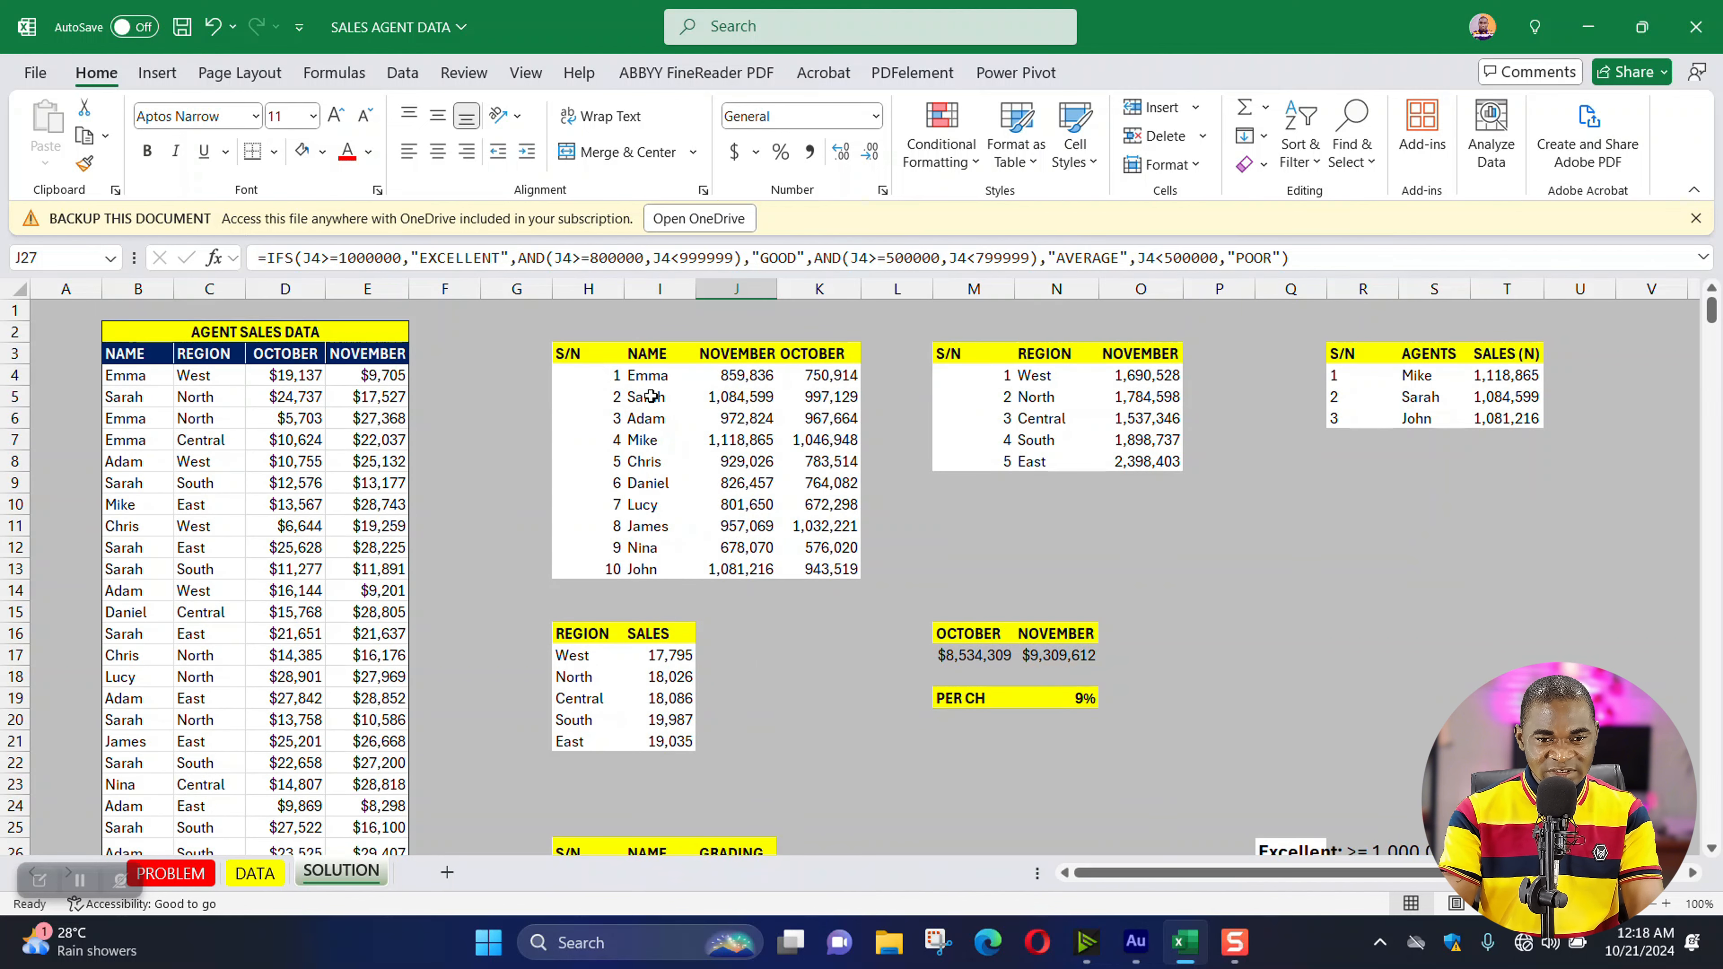
pyautogui.scroll(-2, 649, 560)
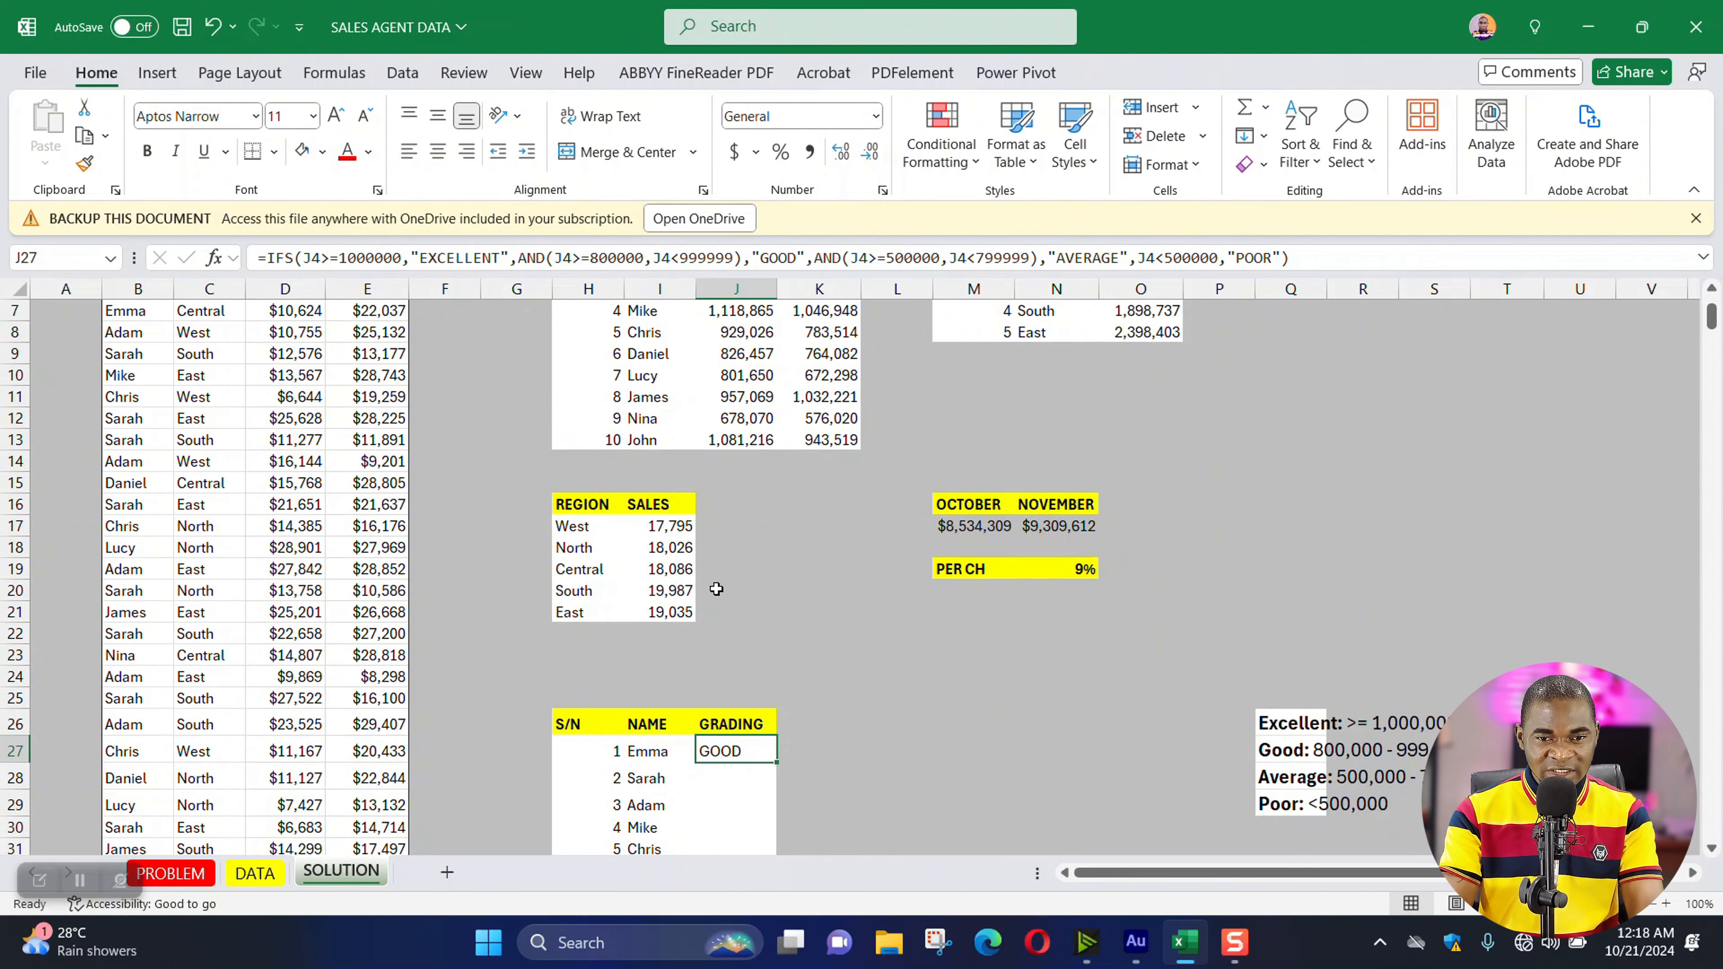
pyautogui.scroll(-1, 716, 590)
pyautogui.scroll(-2, 766, 702)
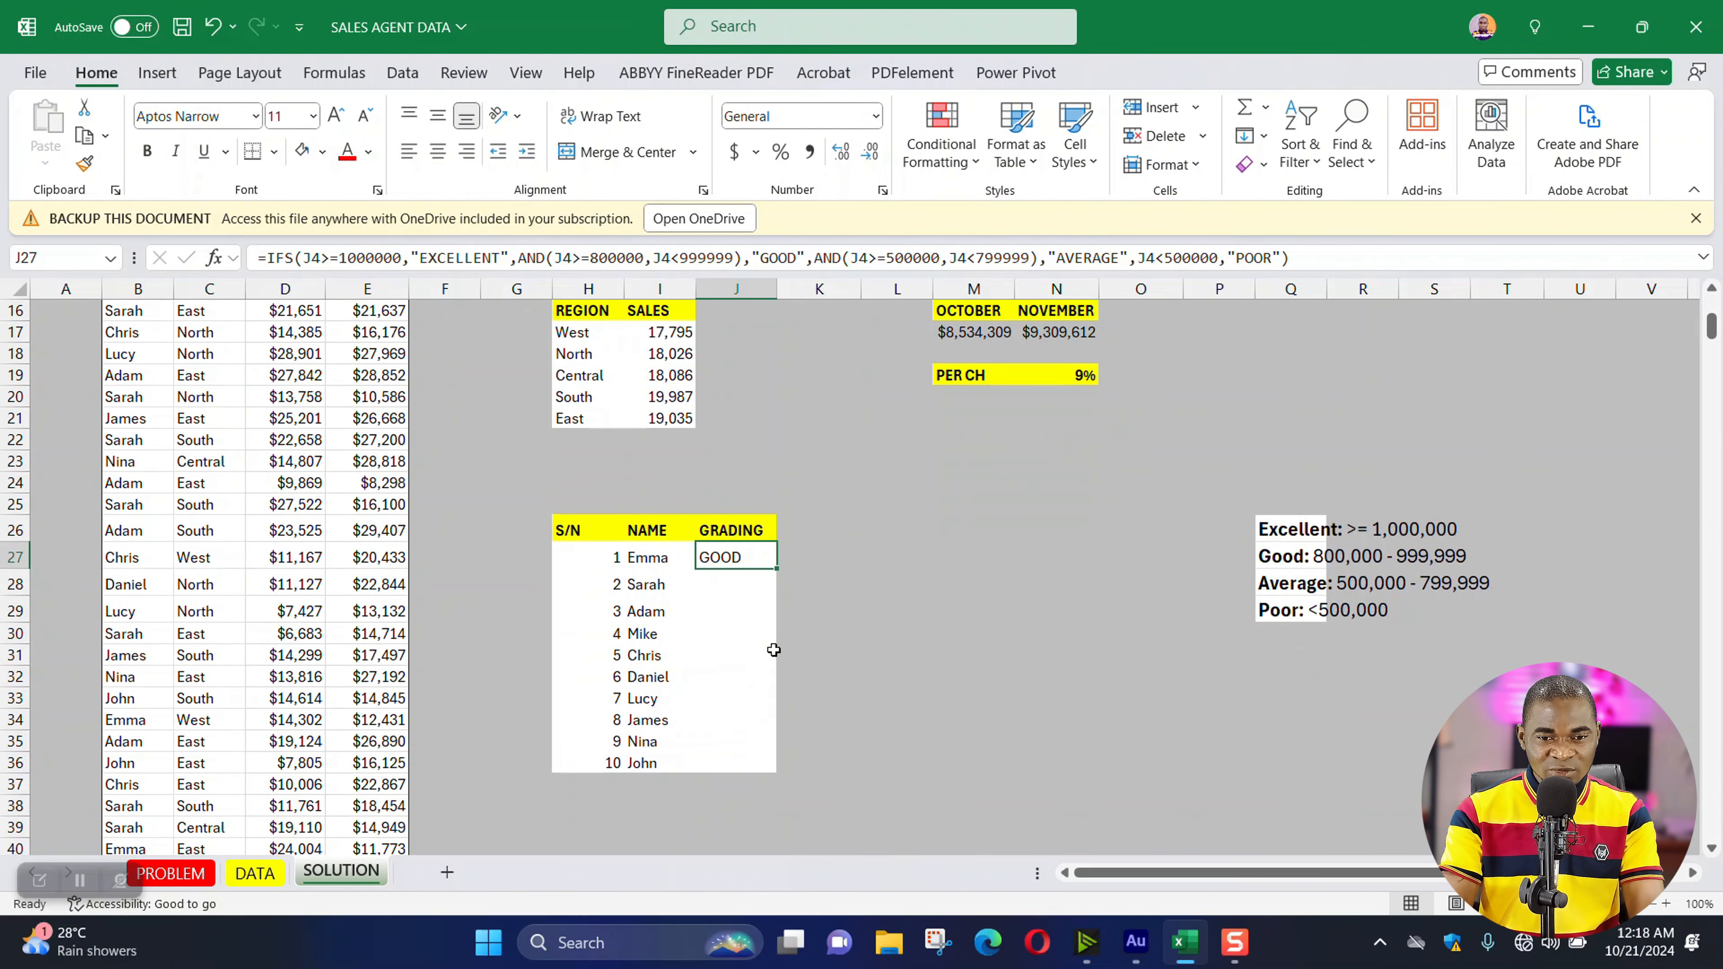
pyautogui.doubleClick(776, 570)
# - Check the grades in J28, J30 and J36 and review the November totals in J4:J13 they are based on
pyautogui.click(756, 584)
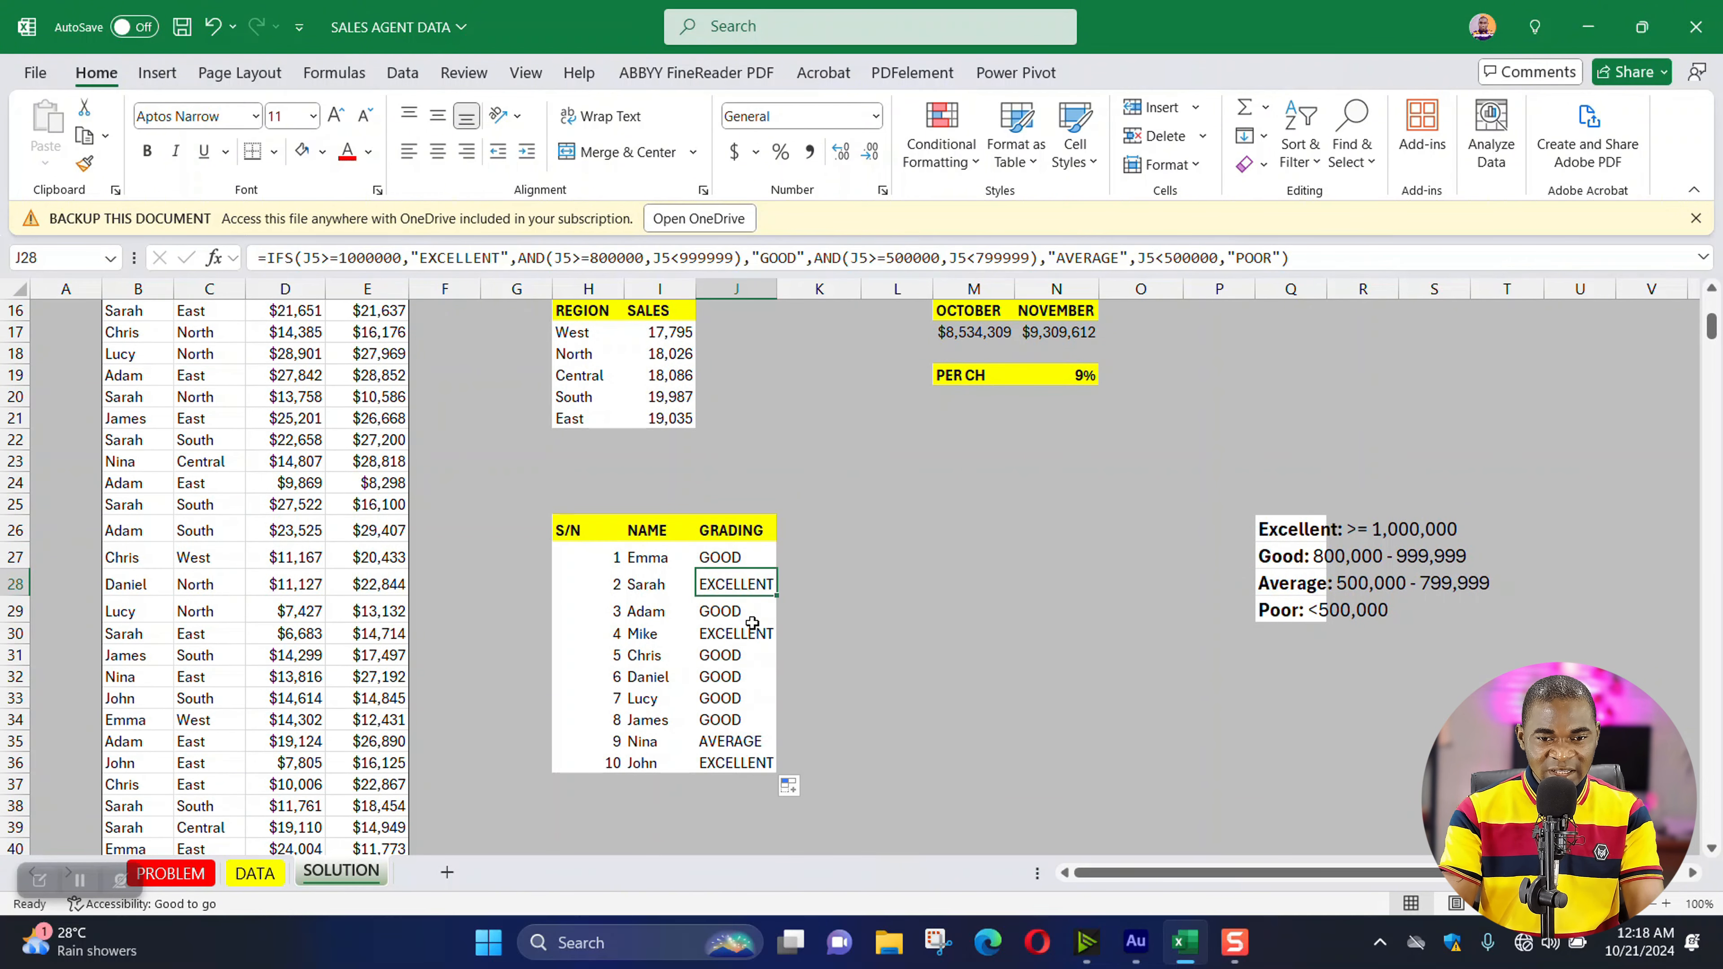
pyautogui.click(752, 633)
pyautogui.click(752, 761)
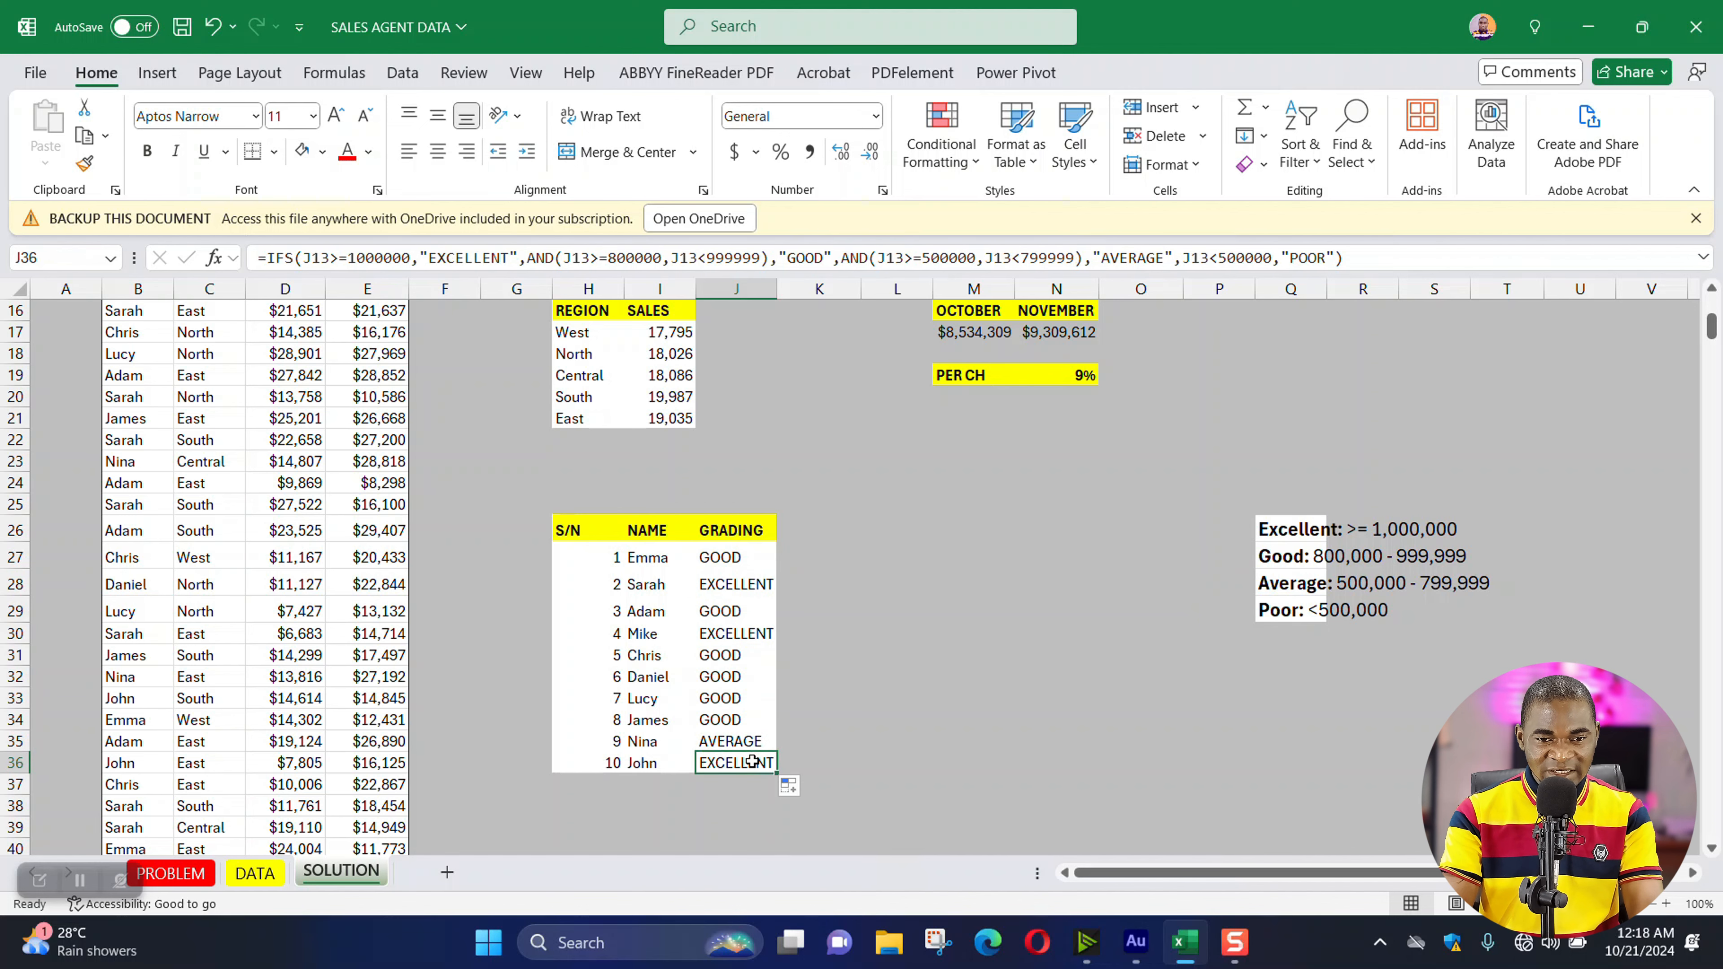
pyautogui.scroll(5, 749, 754)
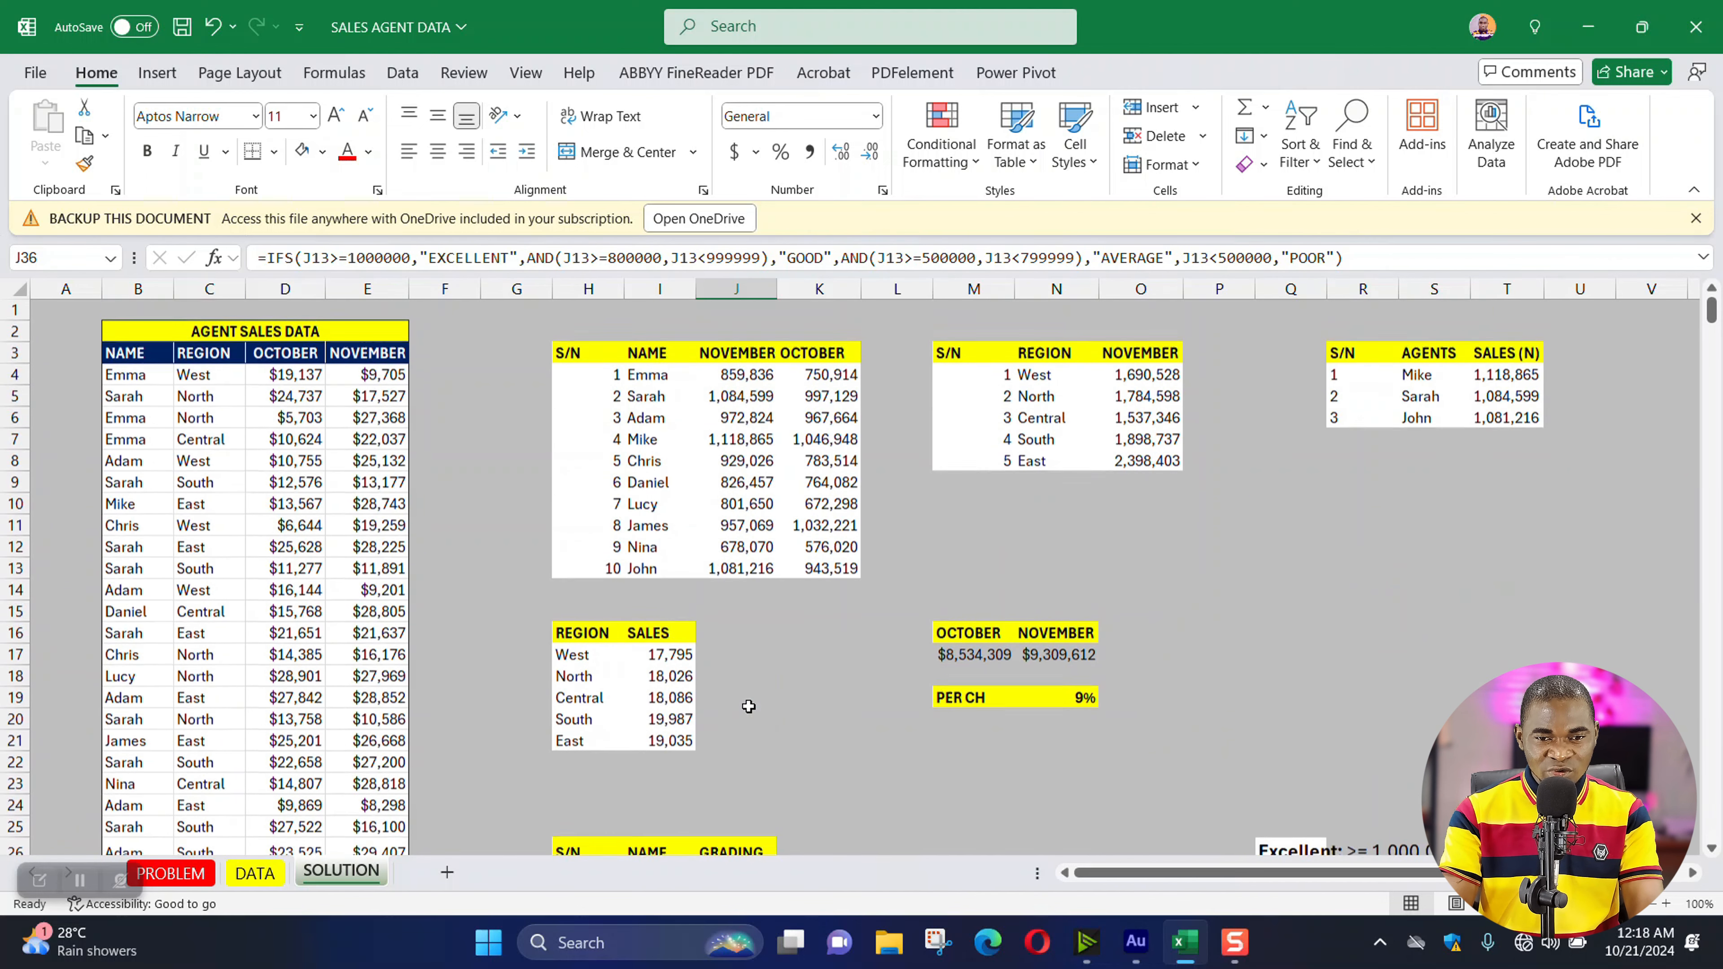
pyautogui.moveTo(734, 375); pyautogui.dragTo(751, 568)
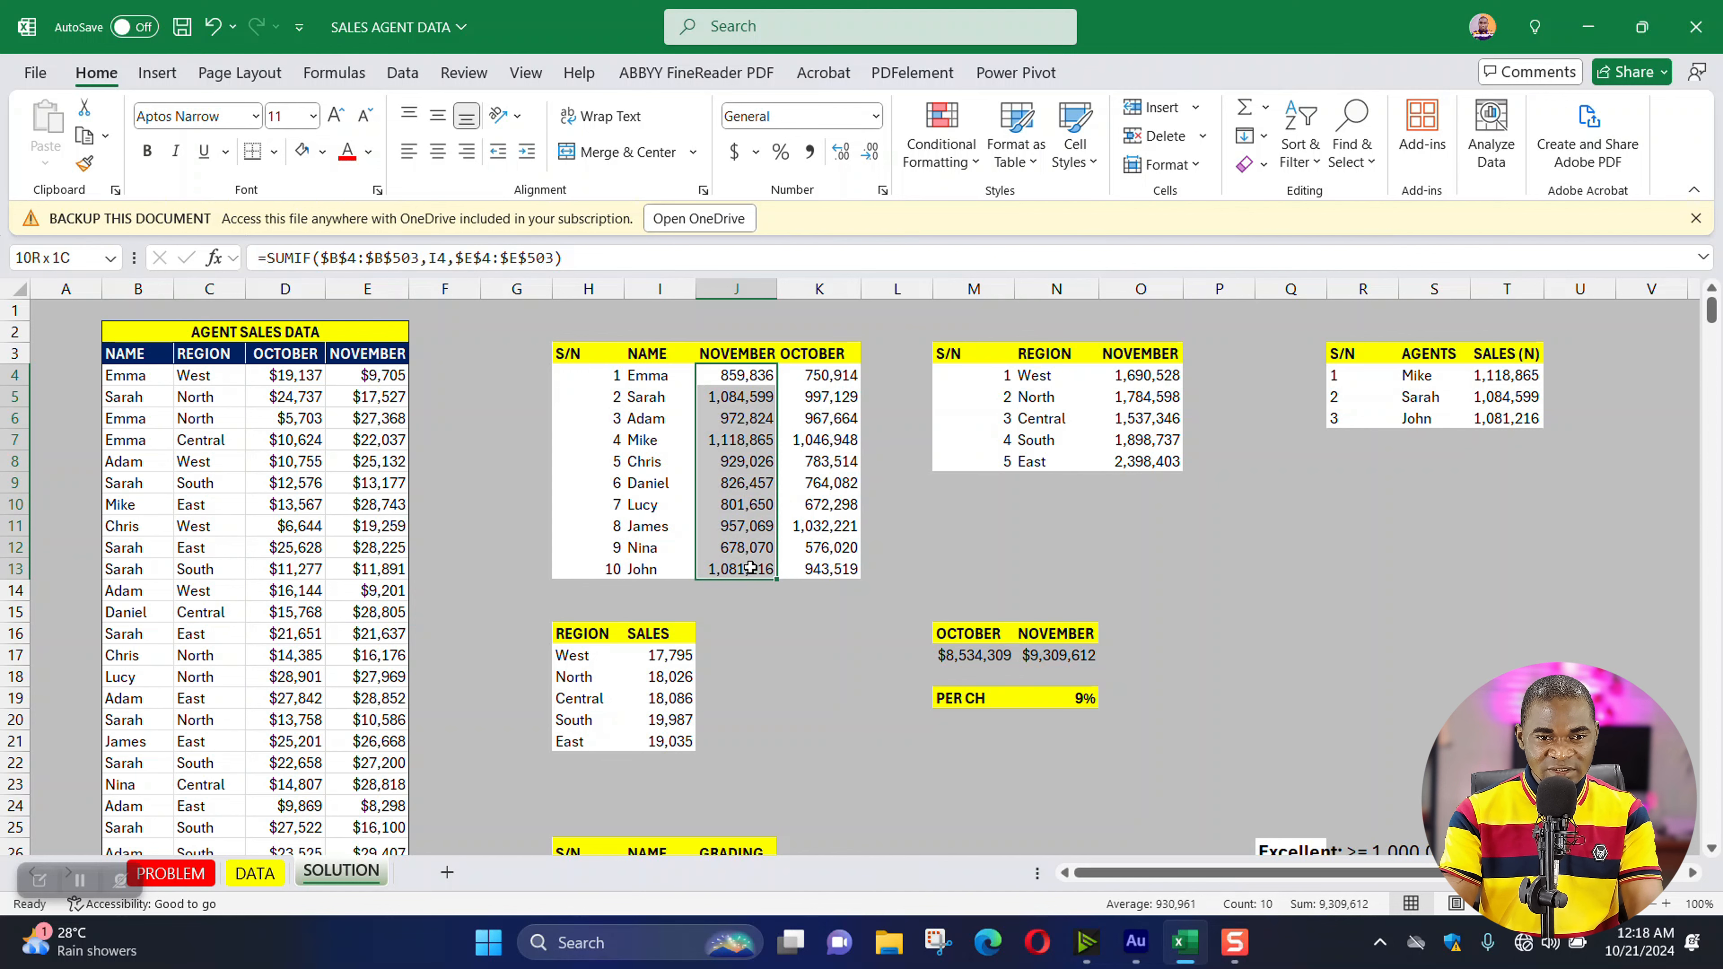
pyautogui.scroll(-4, 790, 607)
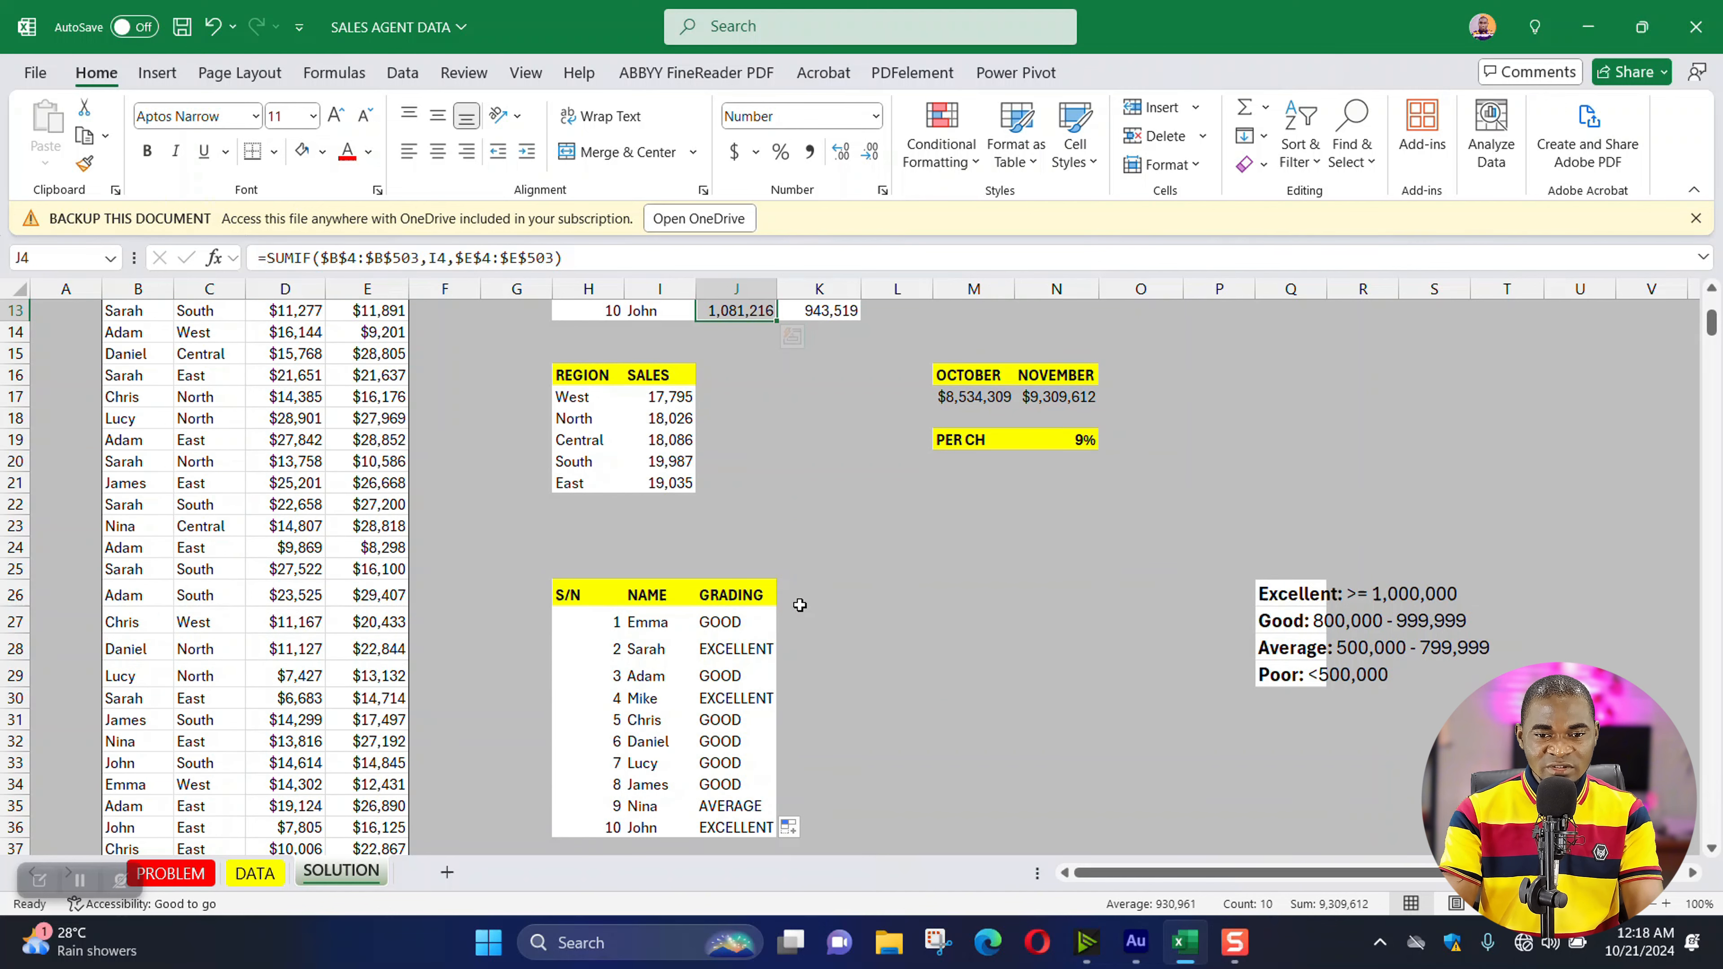
# - Add the heading SALES in K26, beside the GRADING heading, and keep that cell selected
pyautogui.click(809, 617)
pyautogui.click(803, 594)
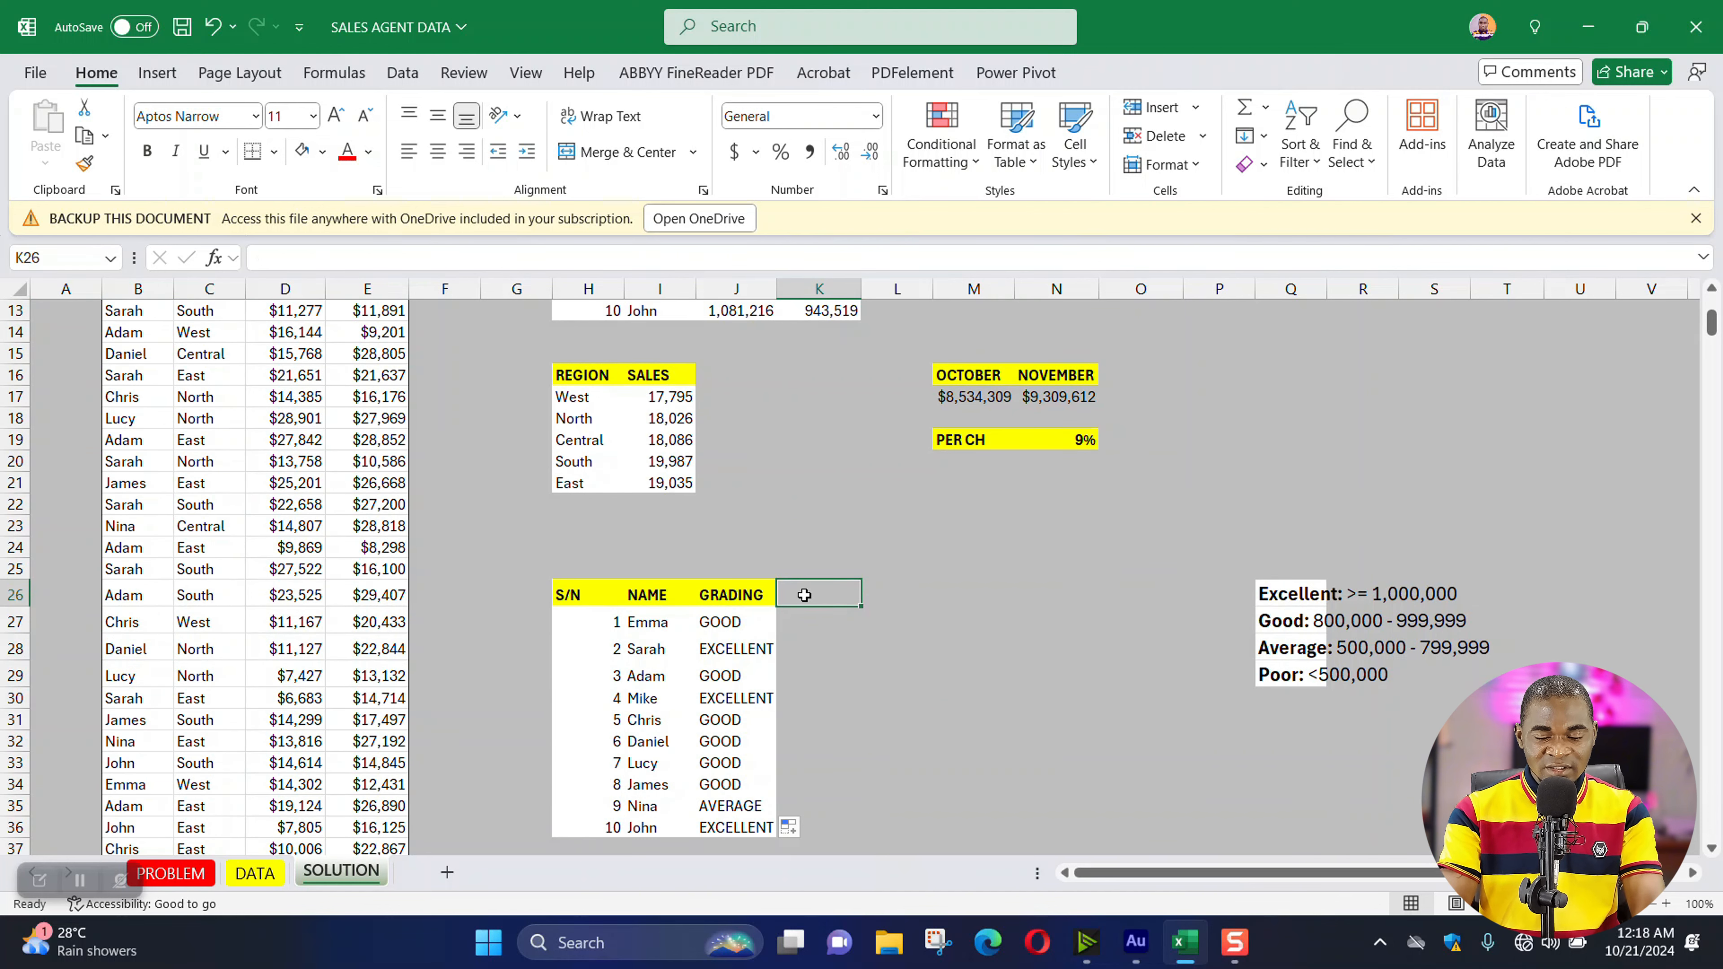
pyautogui.write('SALES')
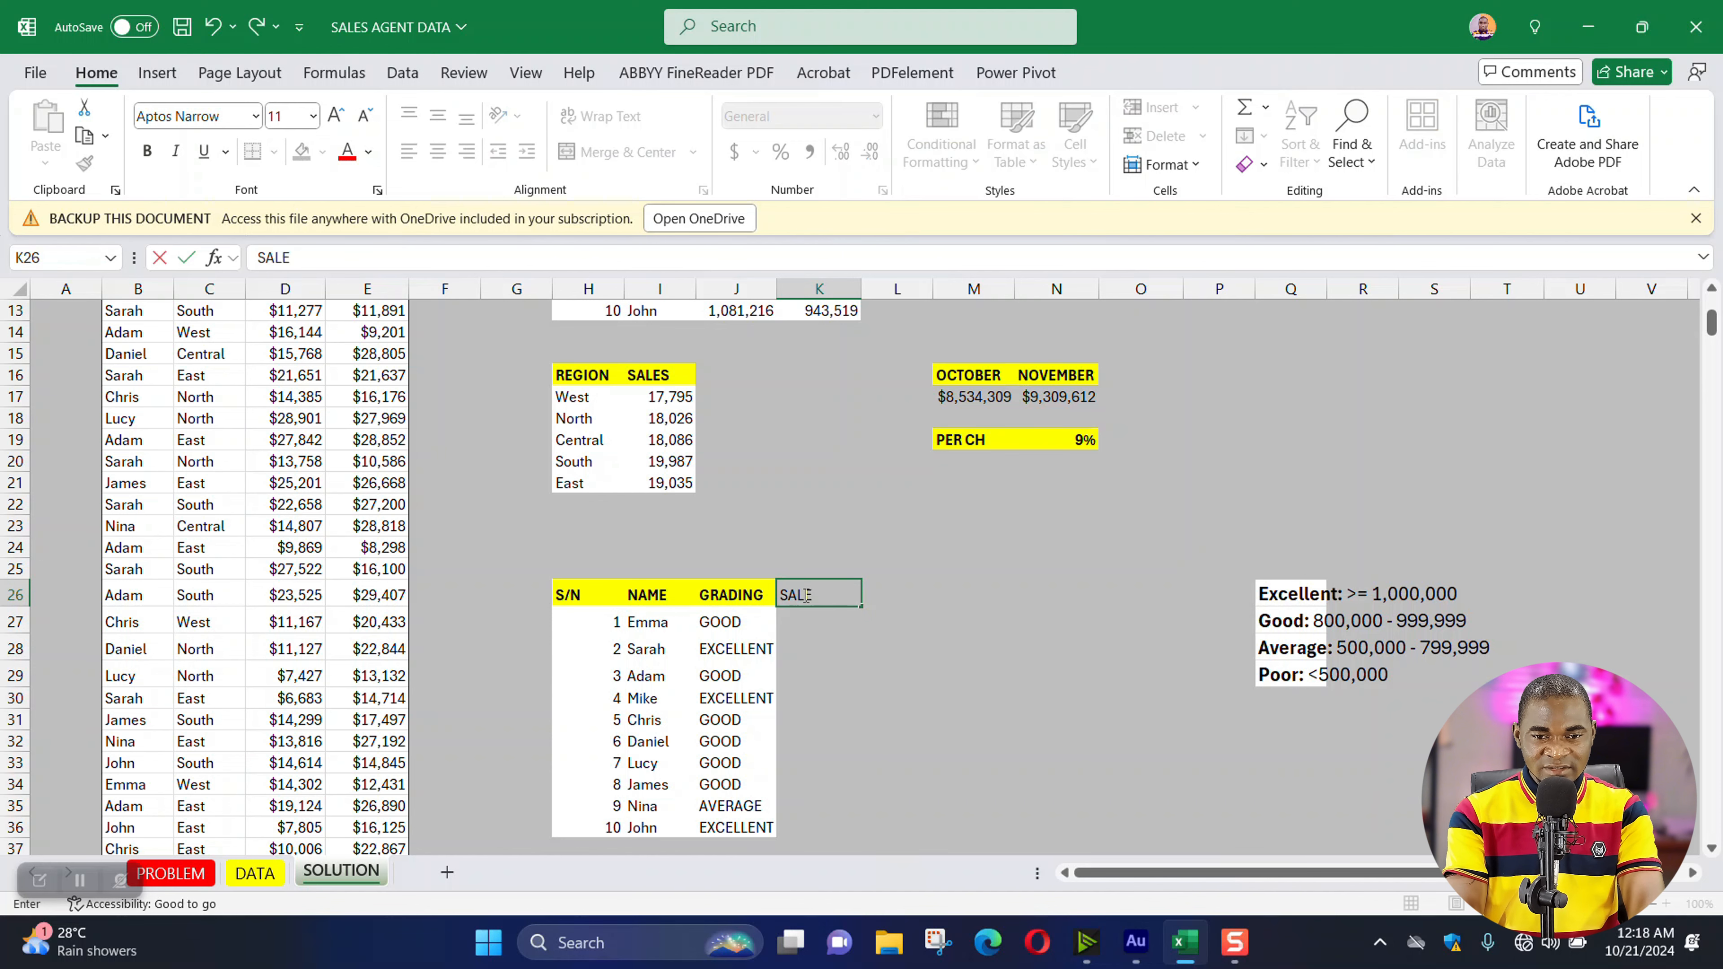
pyautogui.press('Return')
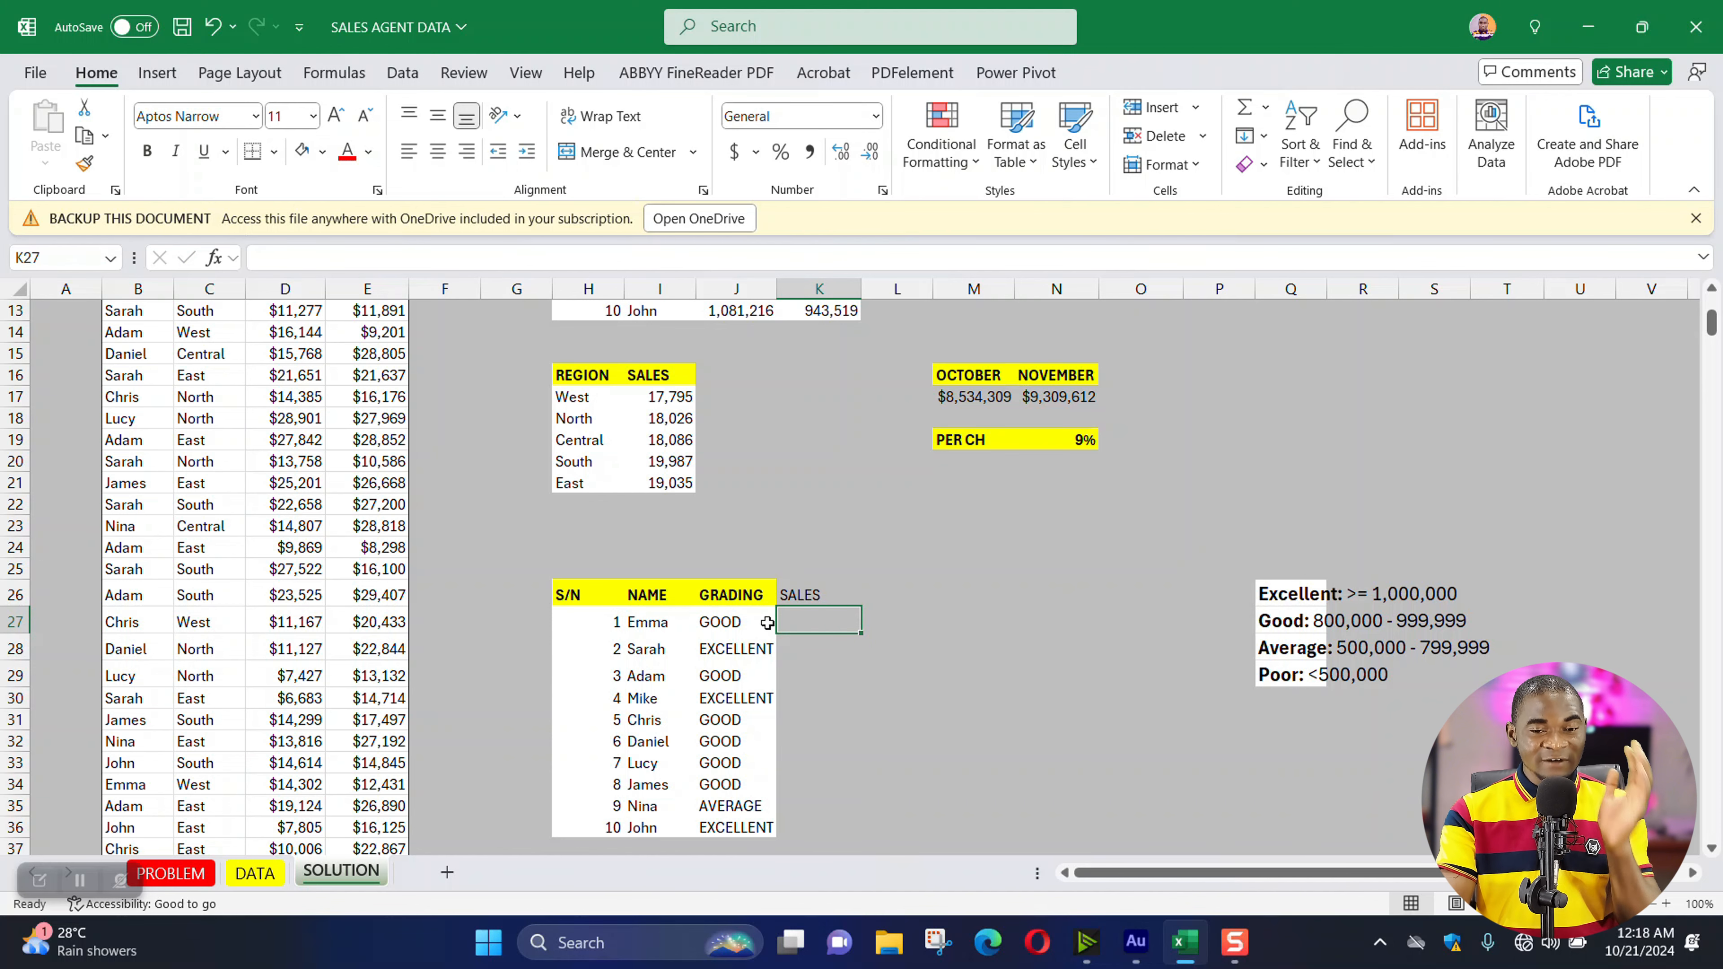
pyautogui.moveTo(739, 630); pyautogui.dragTo(741, 831)
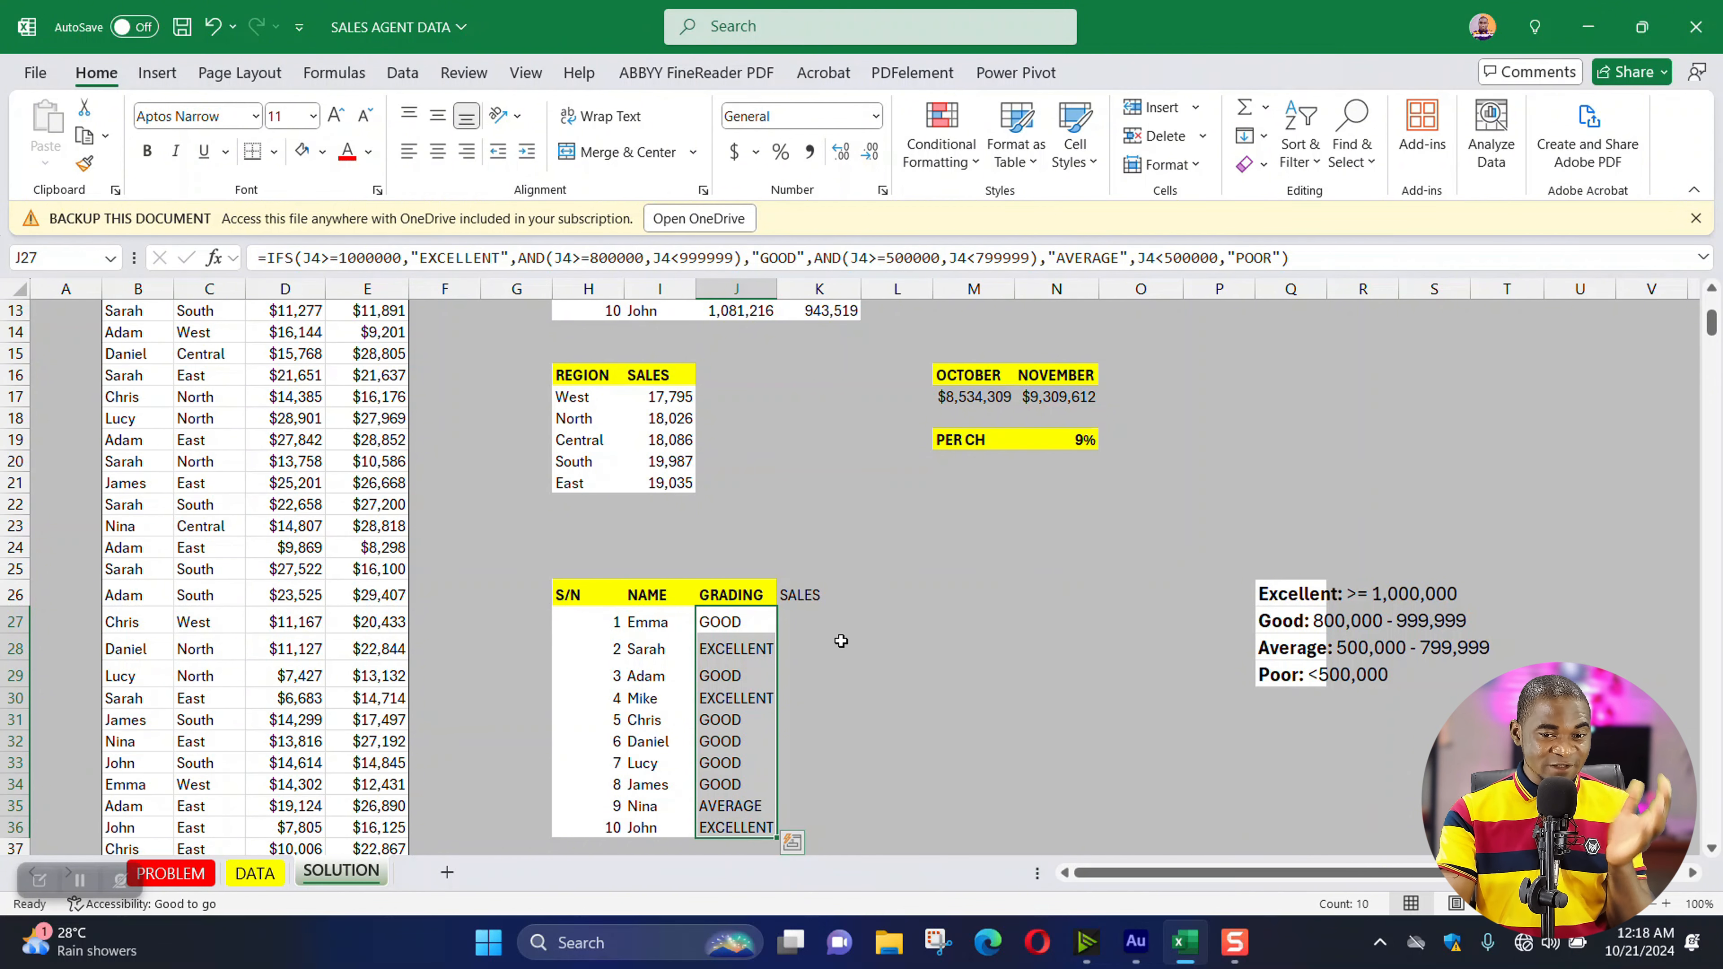
pyautogui.click(802, 585)
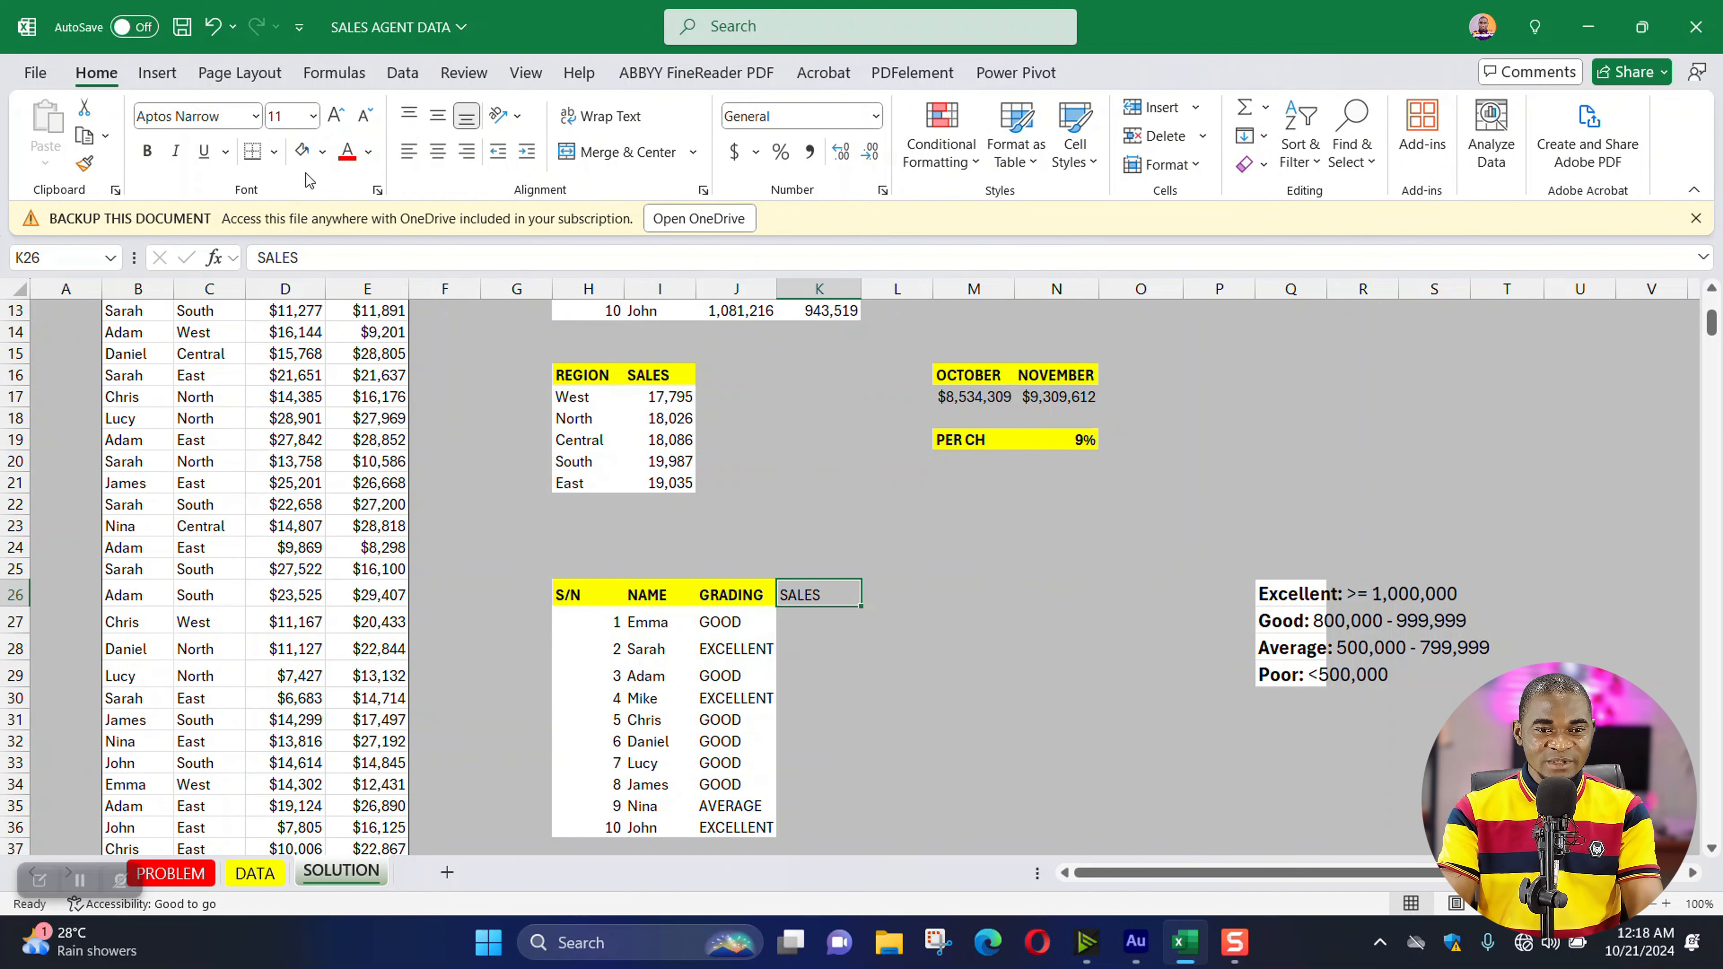
# - Format the SALES heading in K26 with a yellow fill and bold text to match the other headings
pyautogui.click(322, 151)
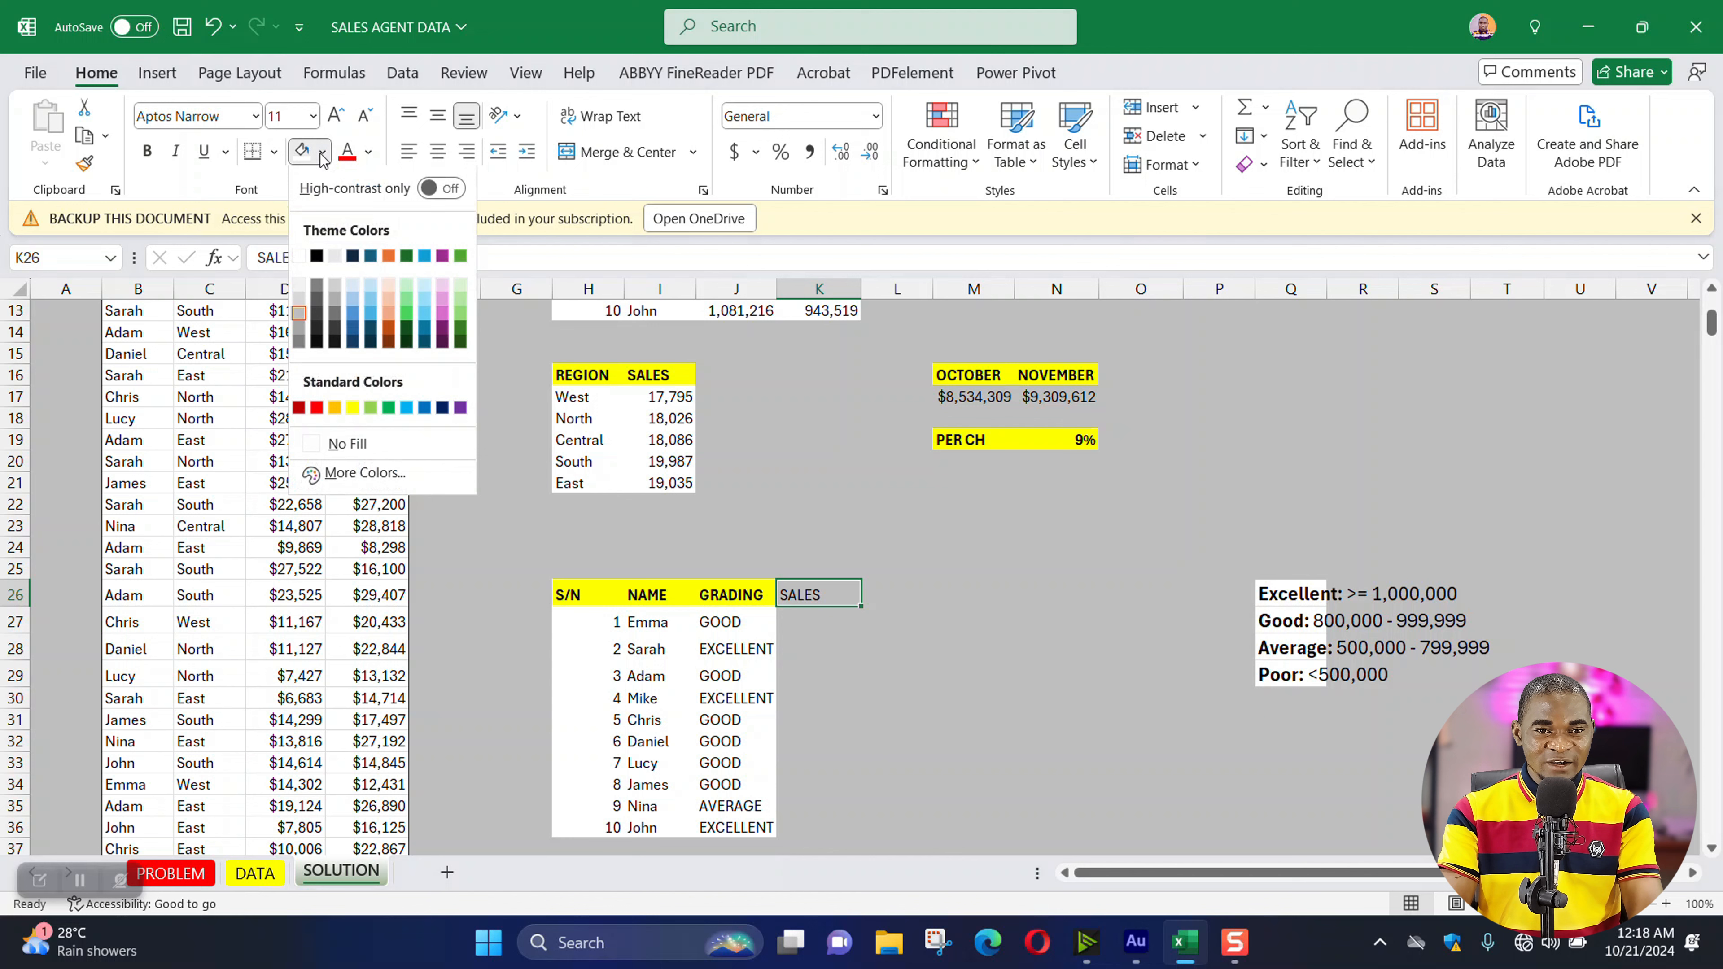
pyautogui.click(353, 408)
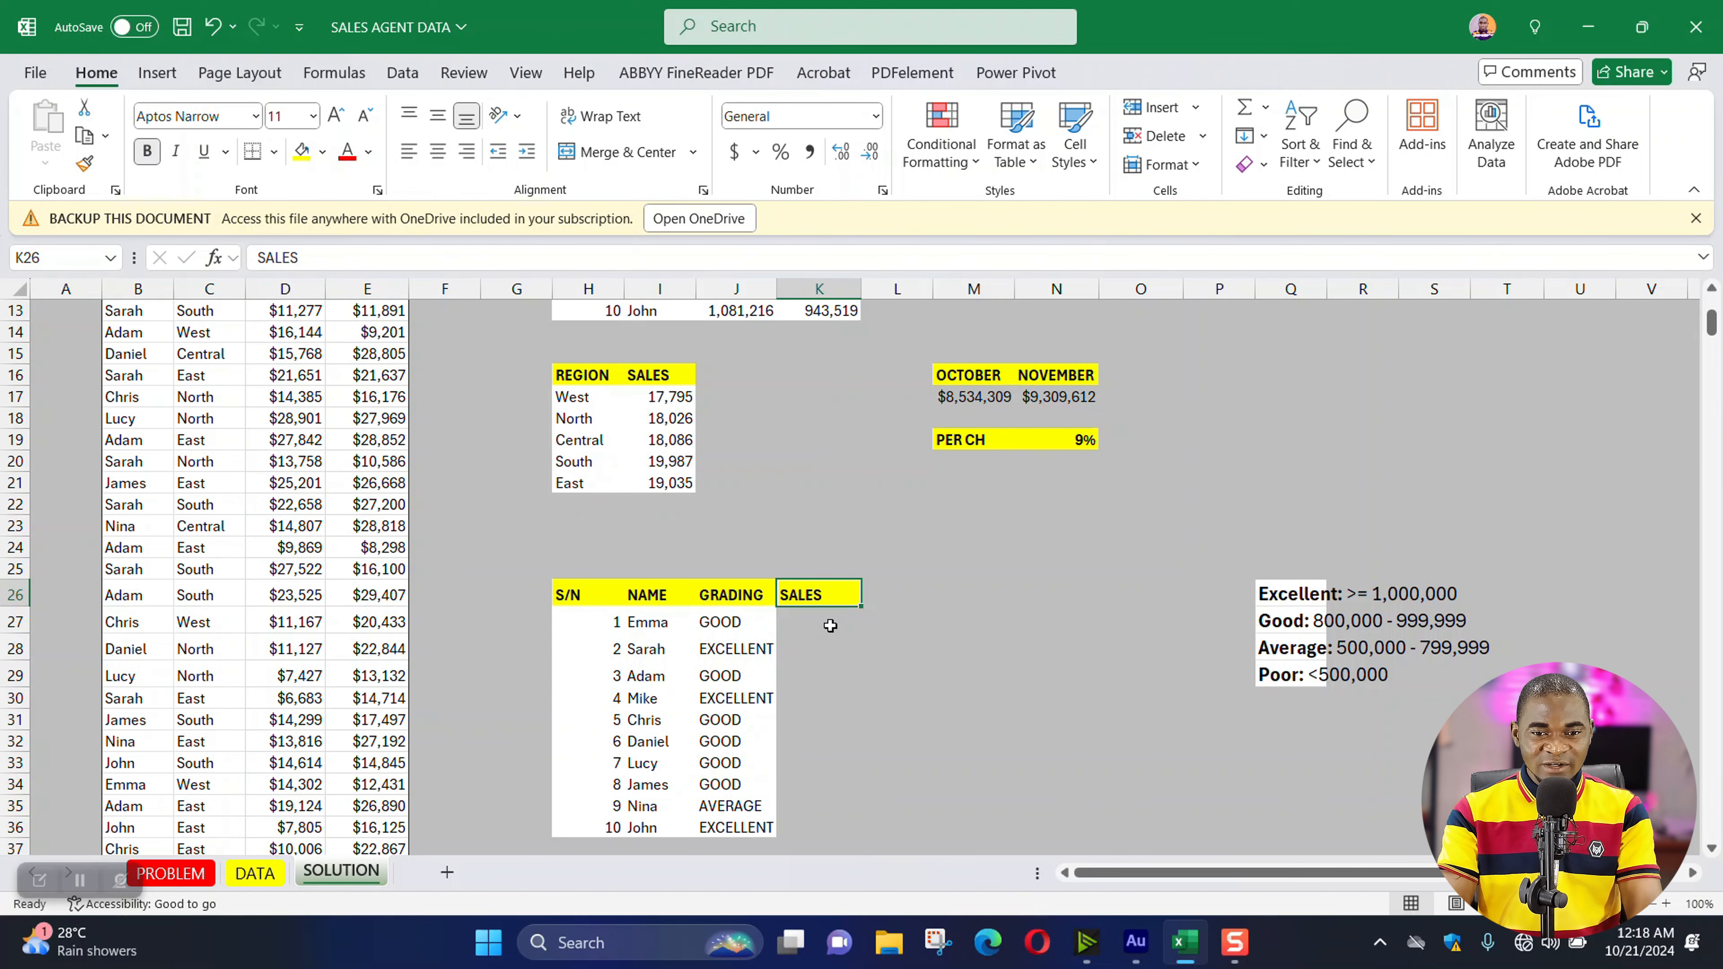
# - Link K27 to the first agent's November total with =J4 and fill the formula down the SALES column to K36
pyautogui.click(819, 614)
pyautogui.write('=')
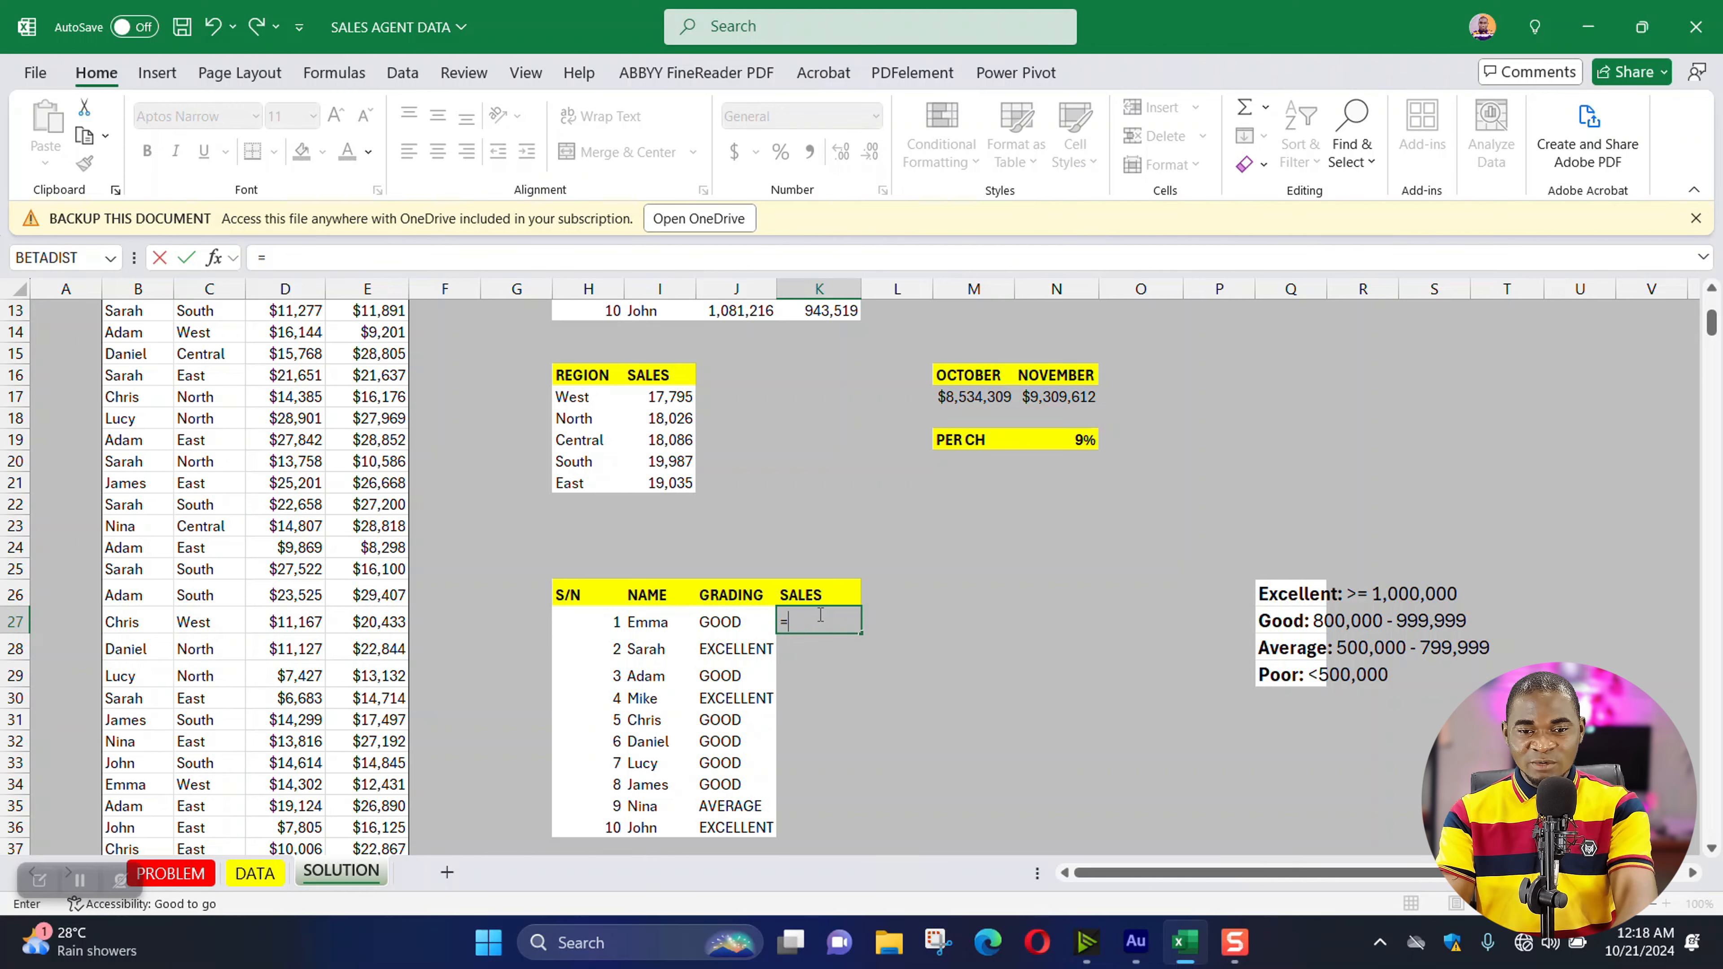
pyautogui.scroll(4, 817, 607)
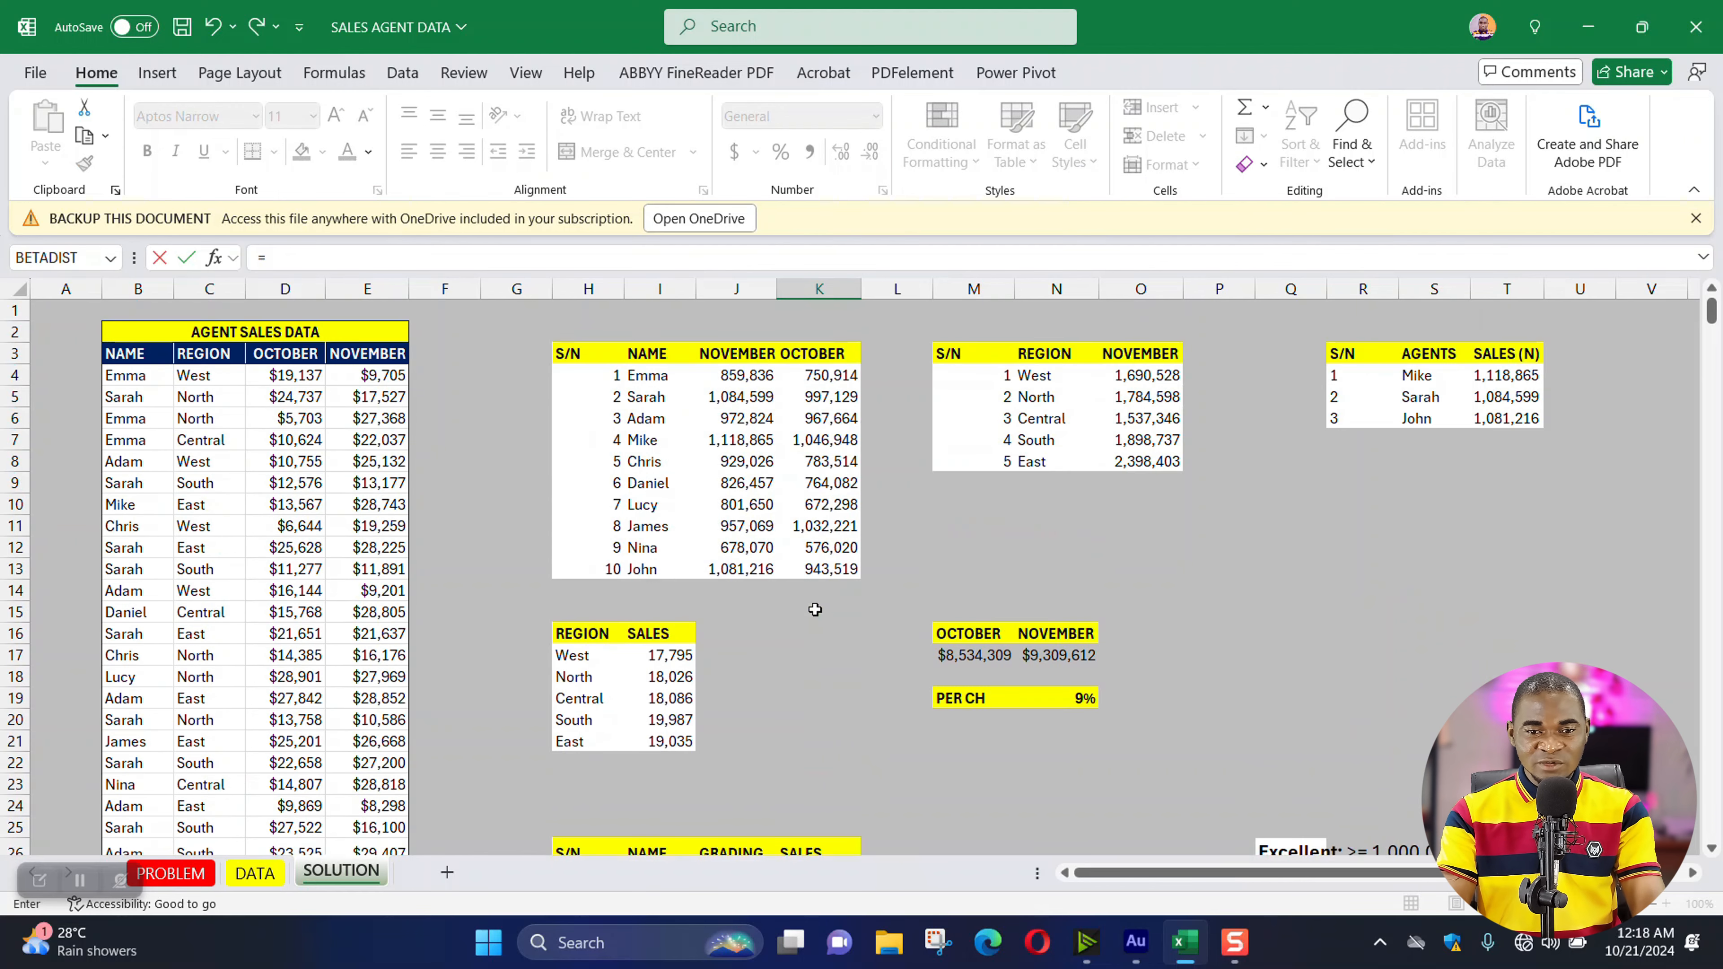
pyautogui.click(749, 380)
pyautogui.hotkey('ctrl', 'Return')
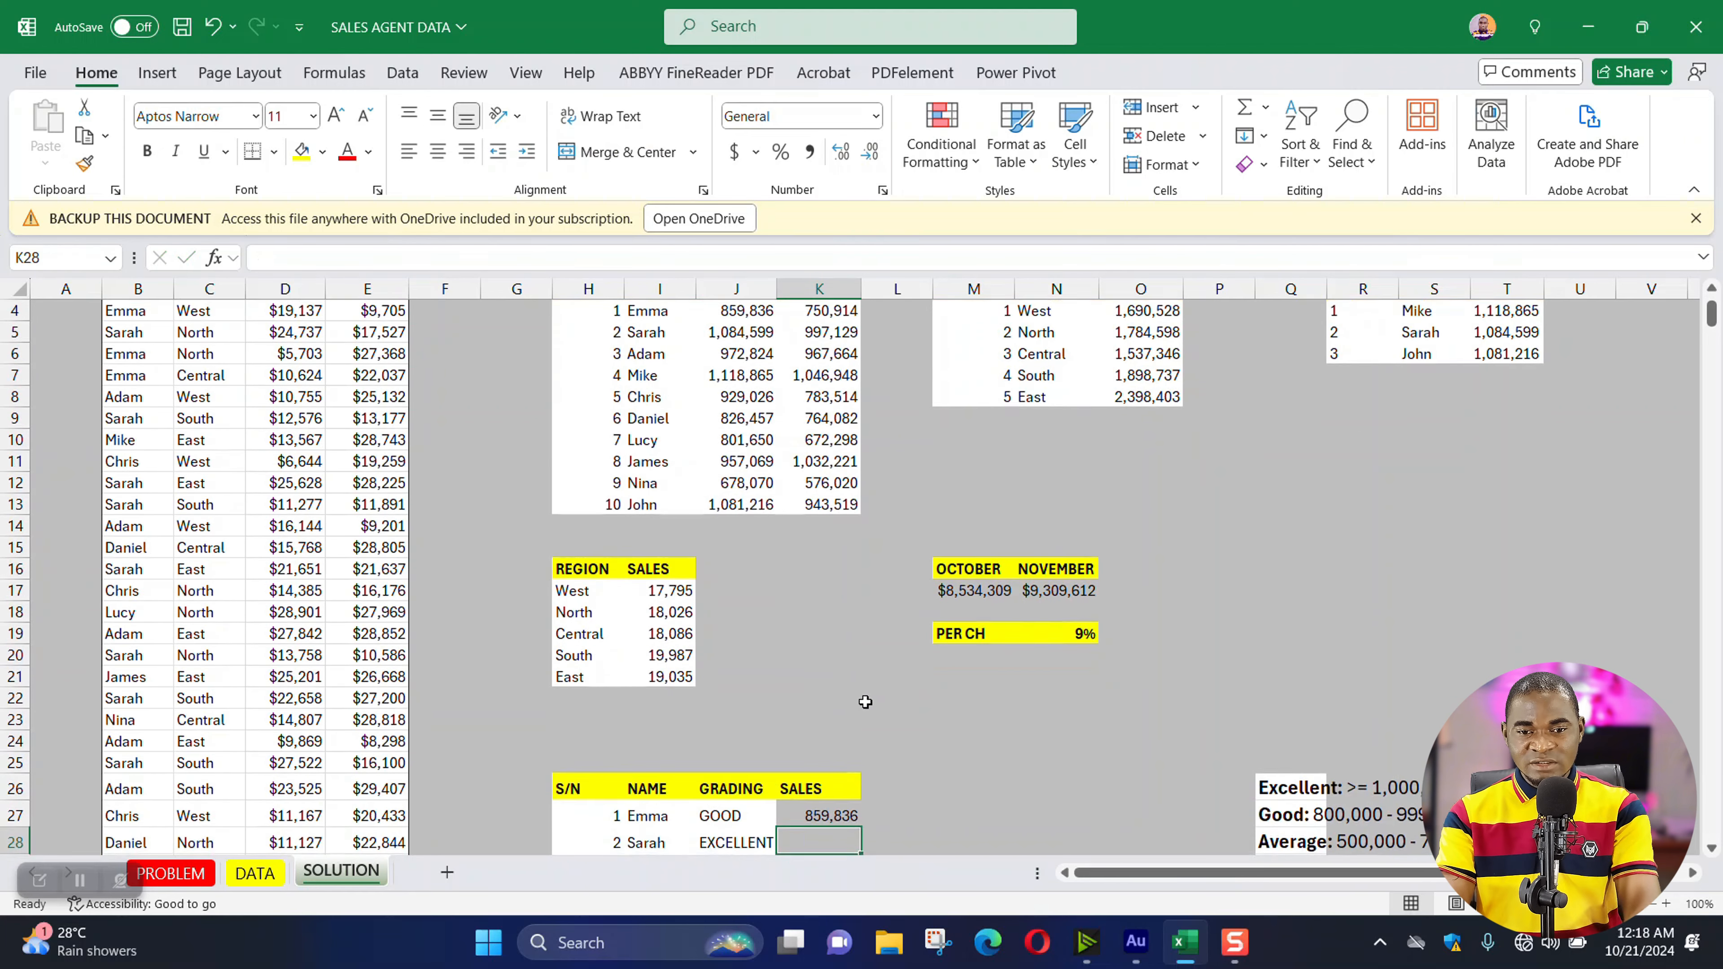
pyautogui.doubleClick(857, 631)
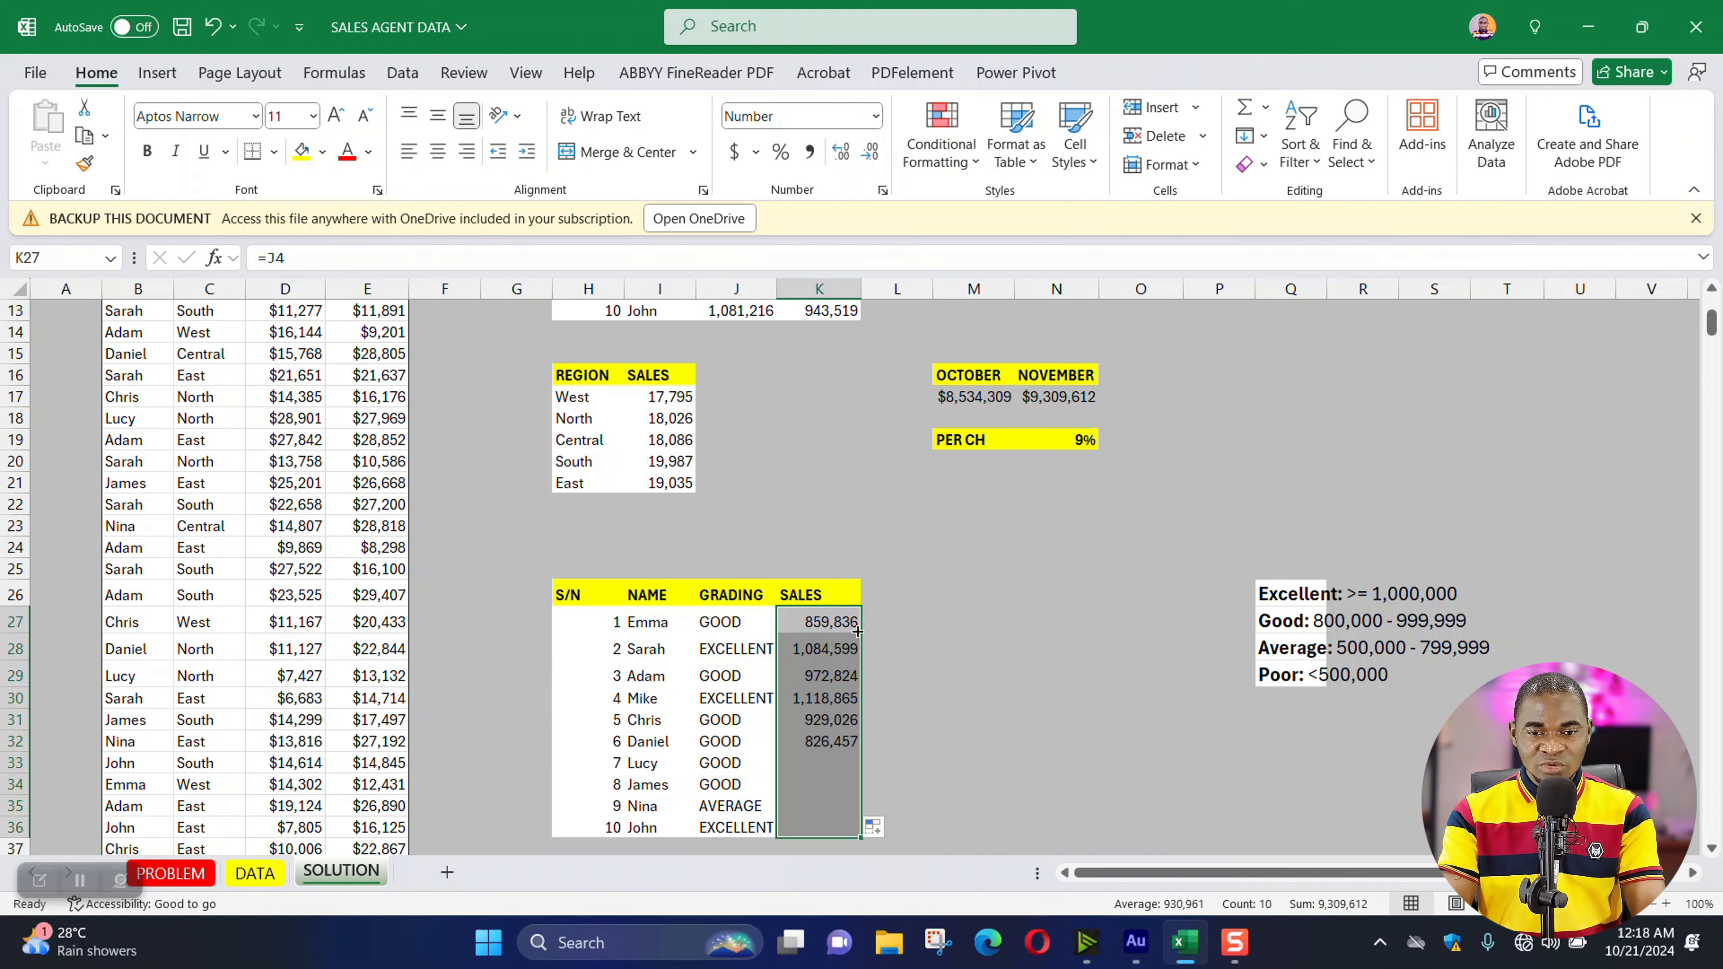
# - Give the sales figures in K27:K36 a white background fill and deselect them
pyautogui.click(322, 152)
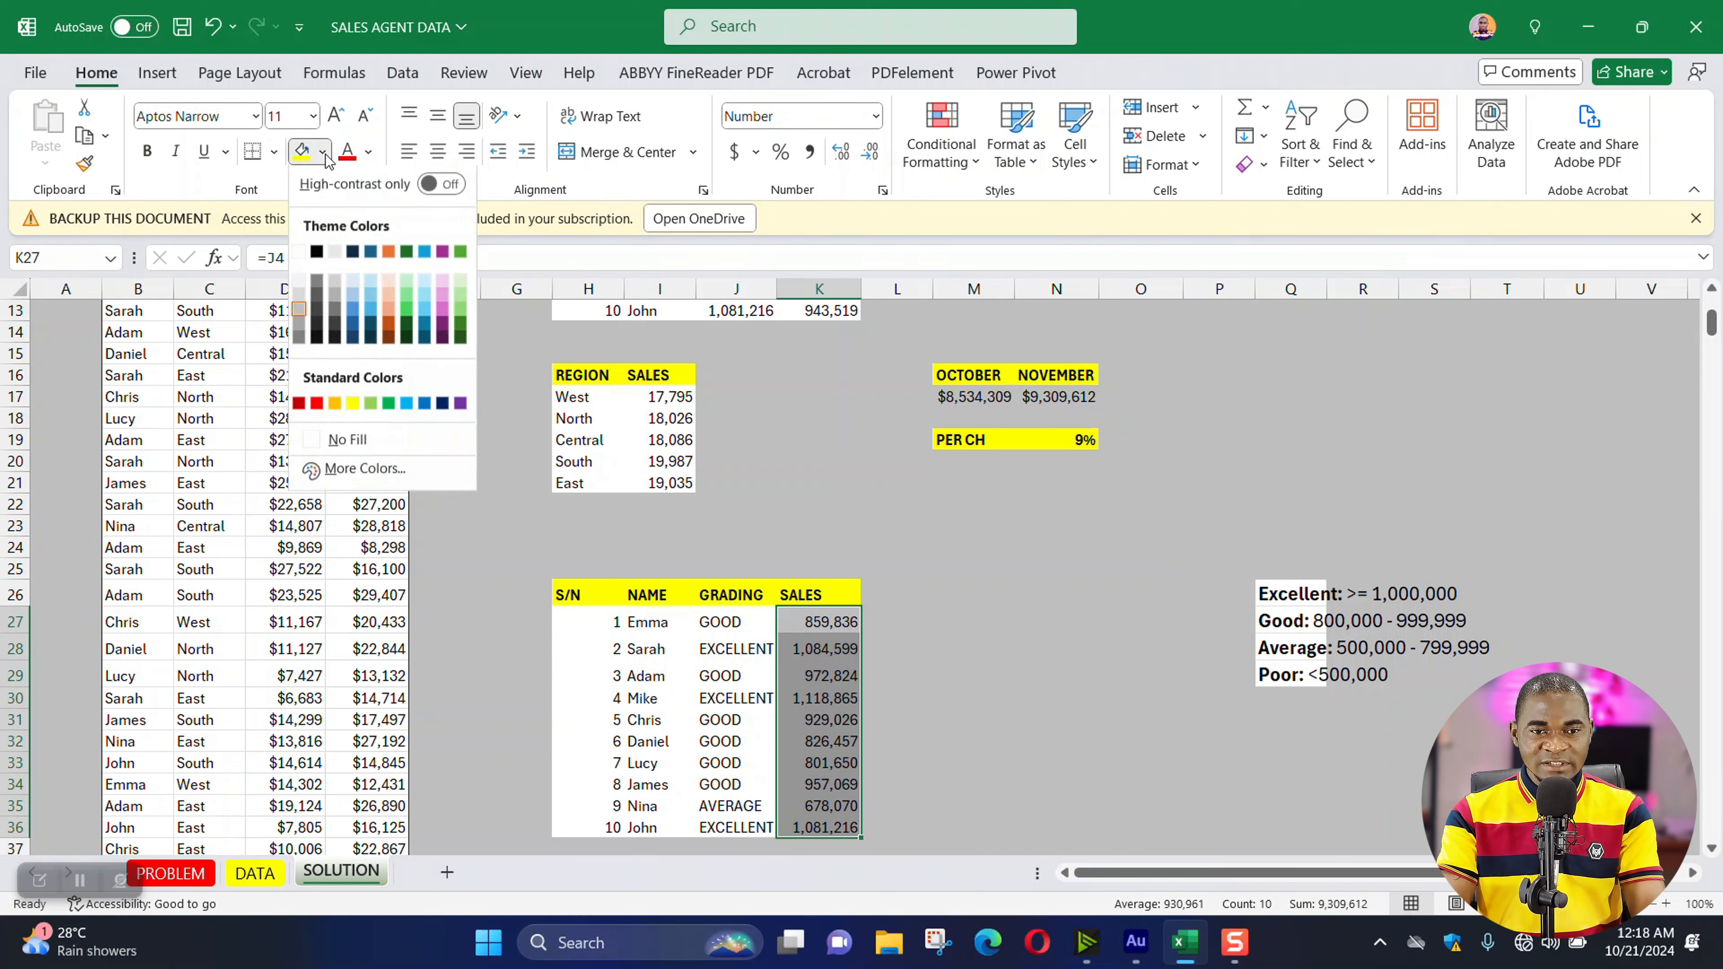
pyautogui.click(304, 258)
pyautogui.click(916, 671)
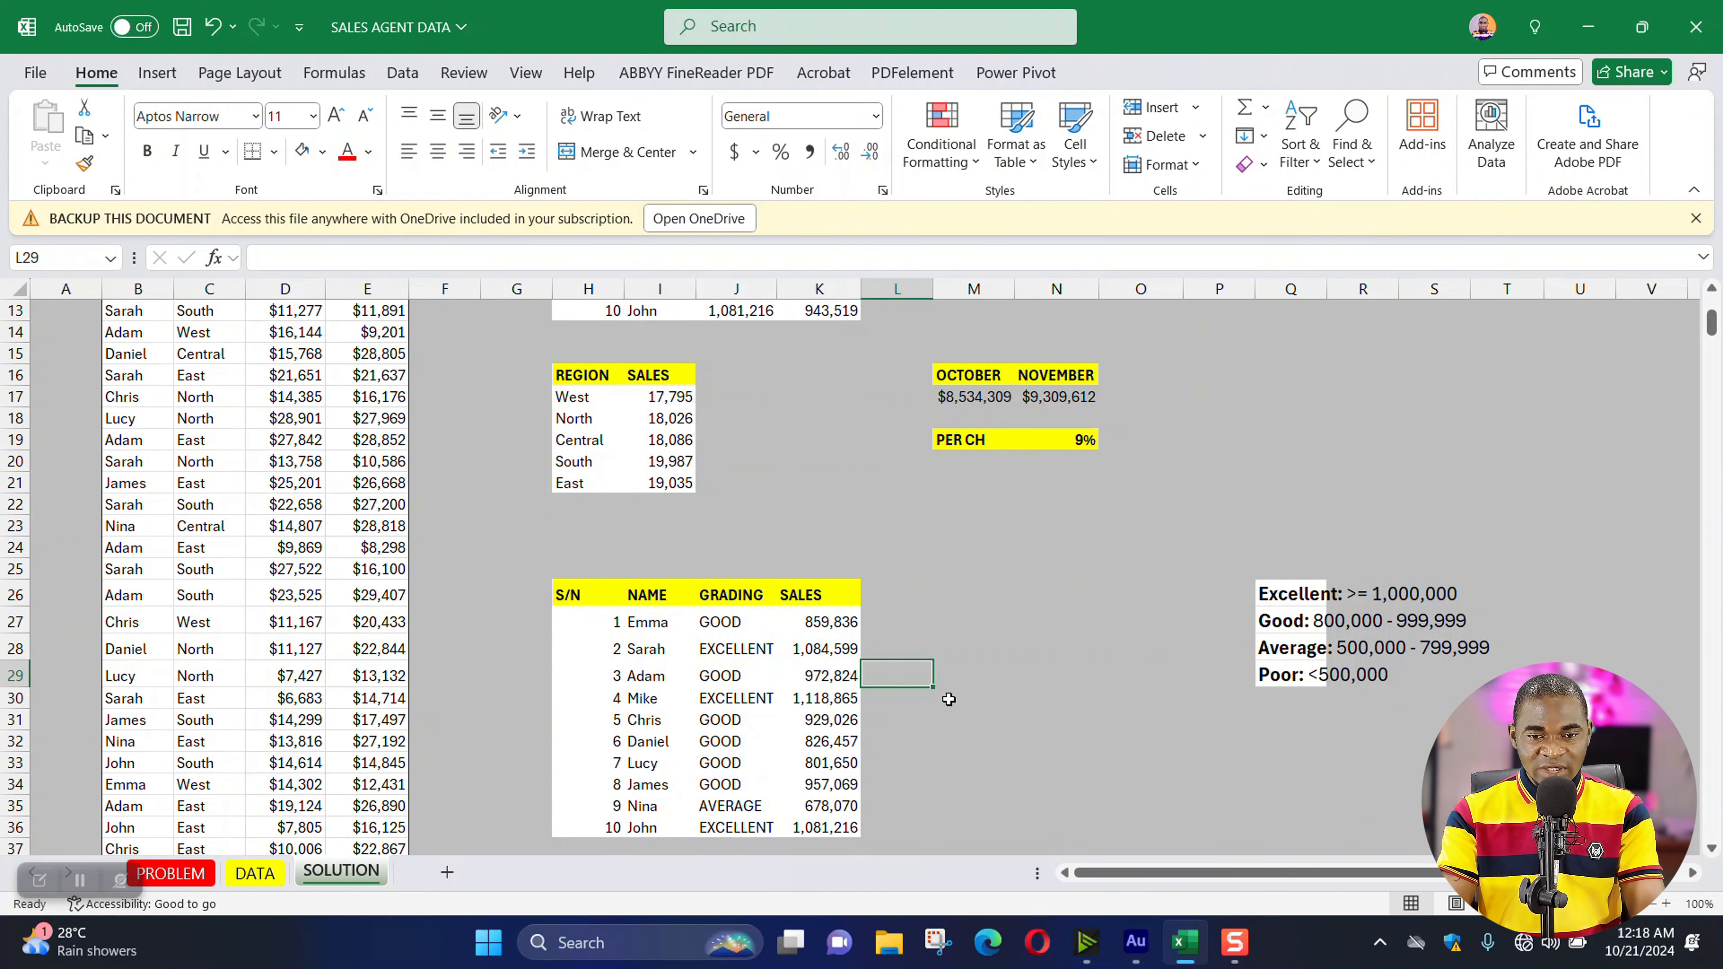
# - Compare the agents' grades with their sales in J28:K36 against the grading criteria beside the table
pyautogui.moveTo(734, 653); pyautogui.dragTo(827, 651)
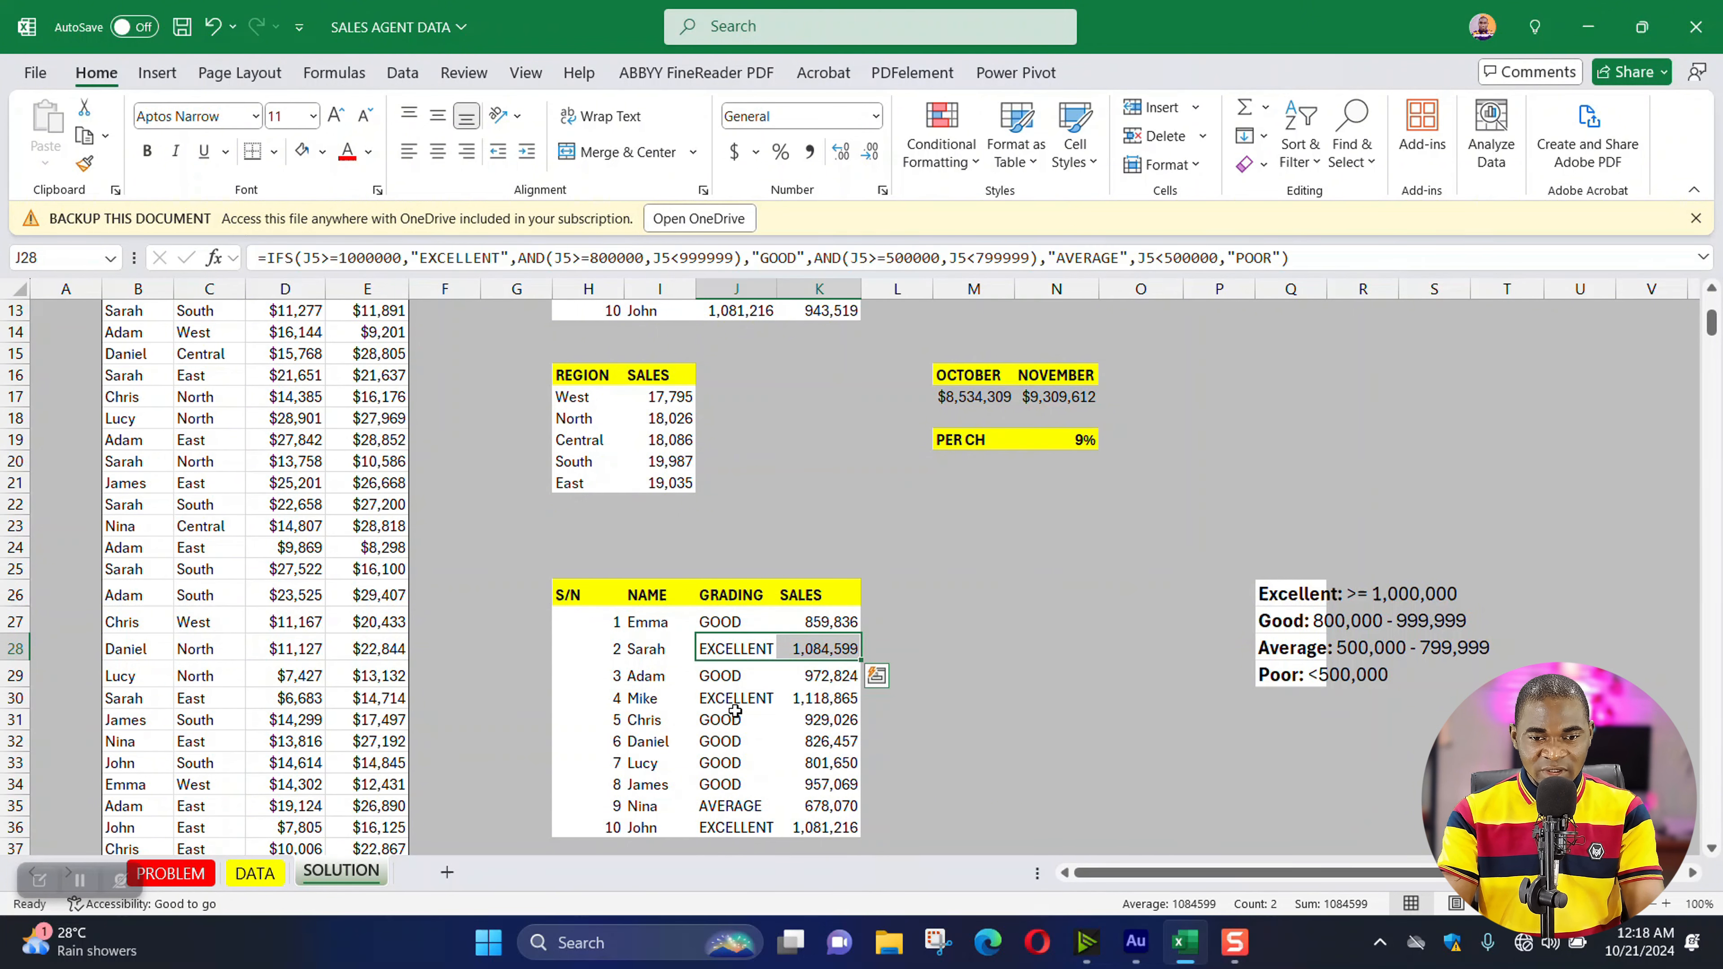
pyautogui.moveTo(739, 718); pyautogui.dragTo(829, 702)
pyautogui.click(729, 822)
pyautogui.moveTo(728, 822); pyautogui.dragTo(831, 807)
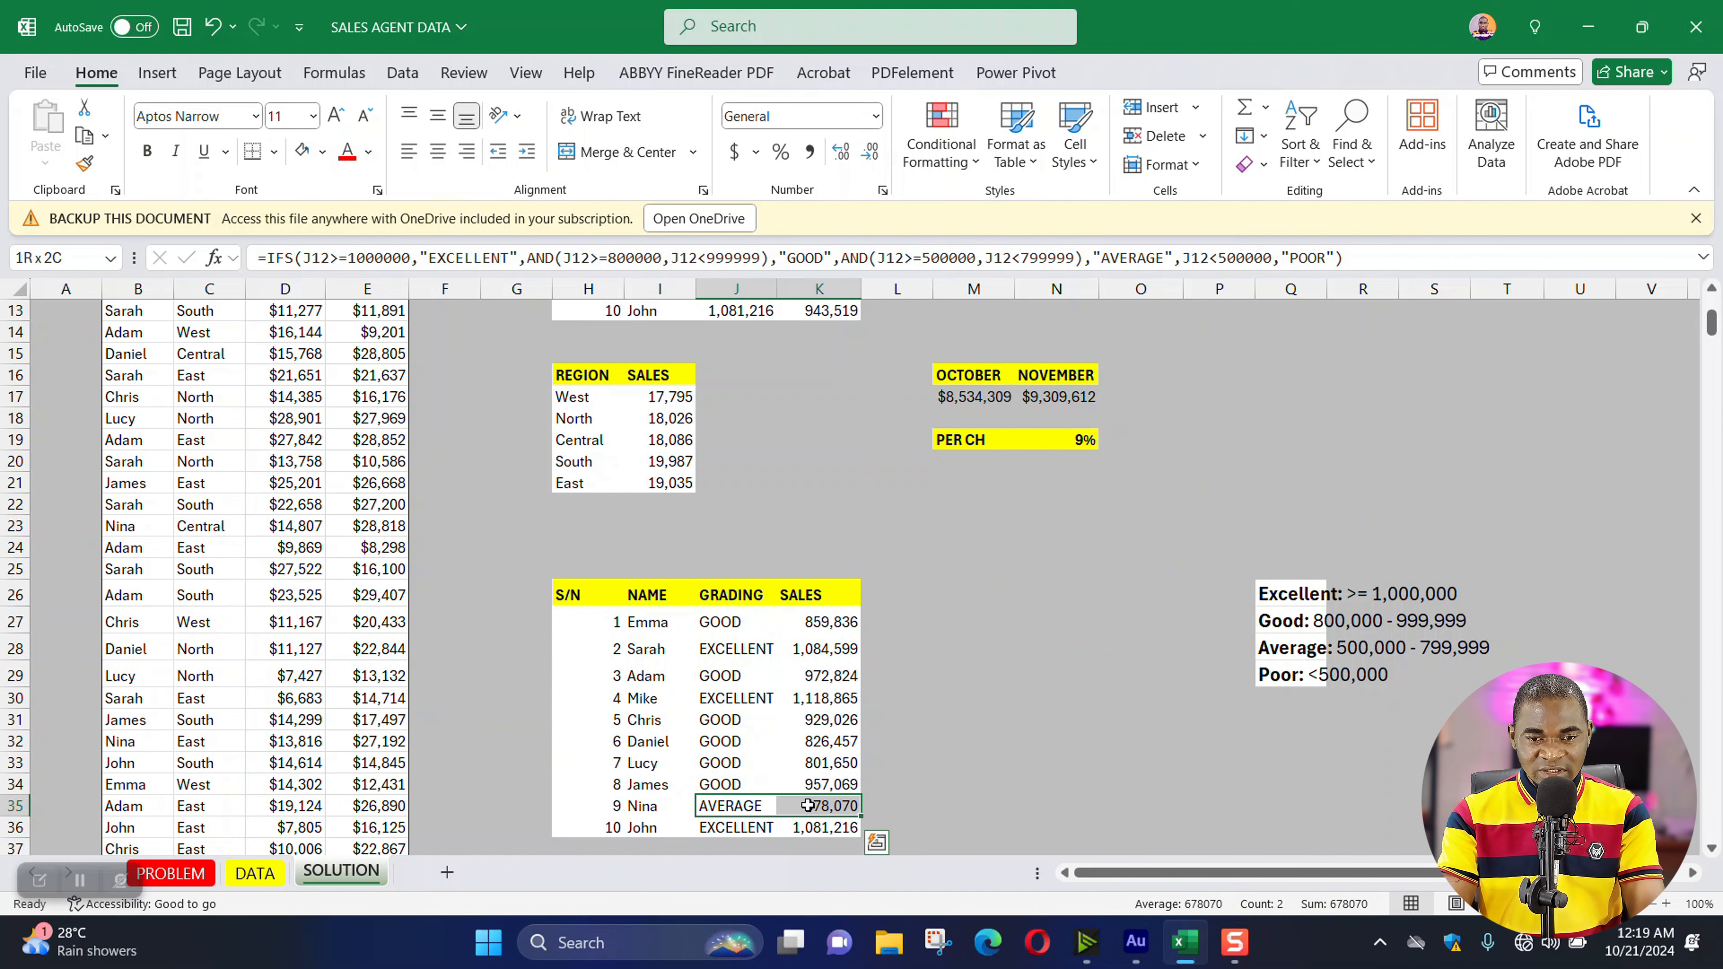
pyautogui.click(836, 808)
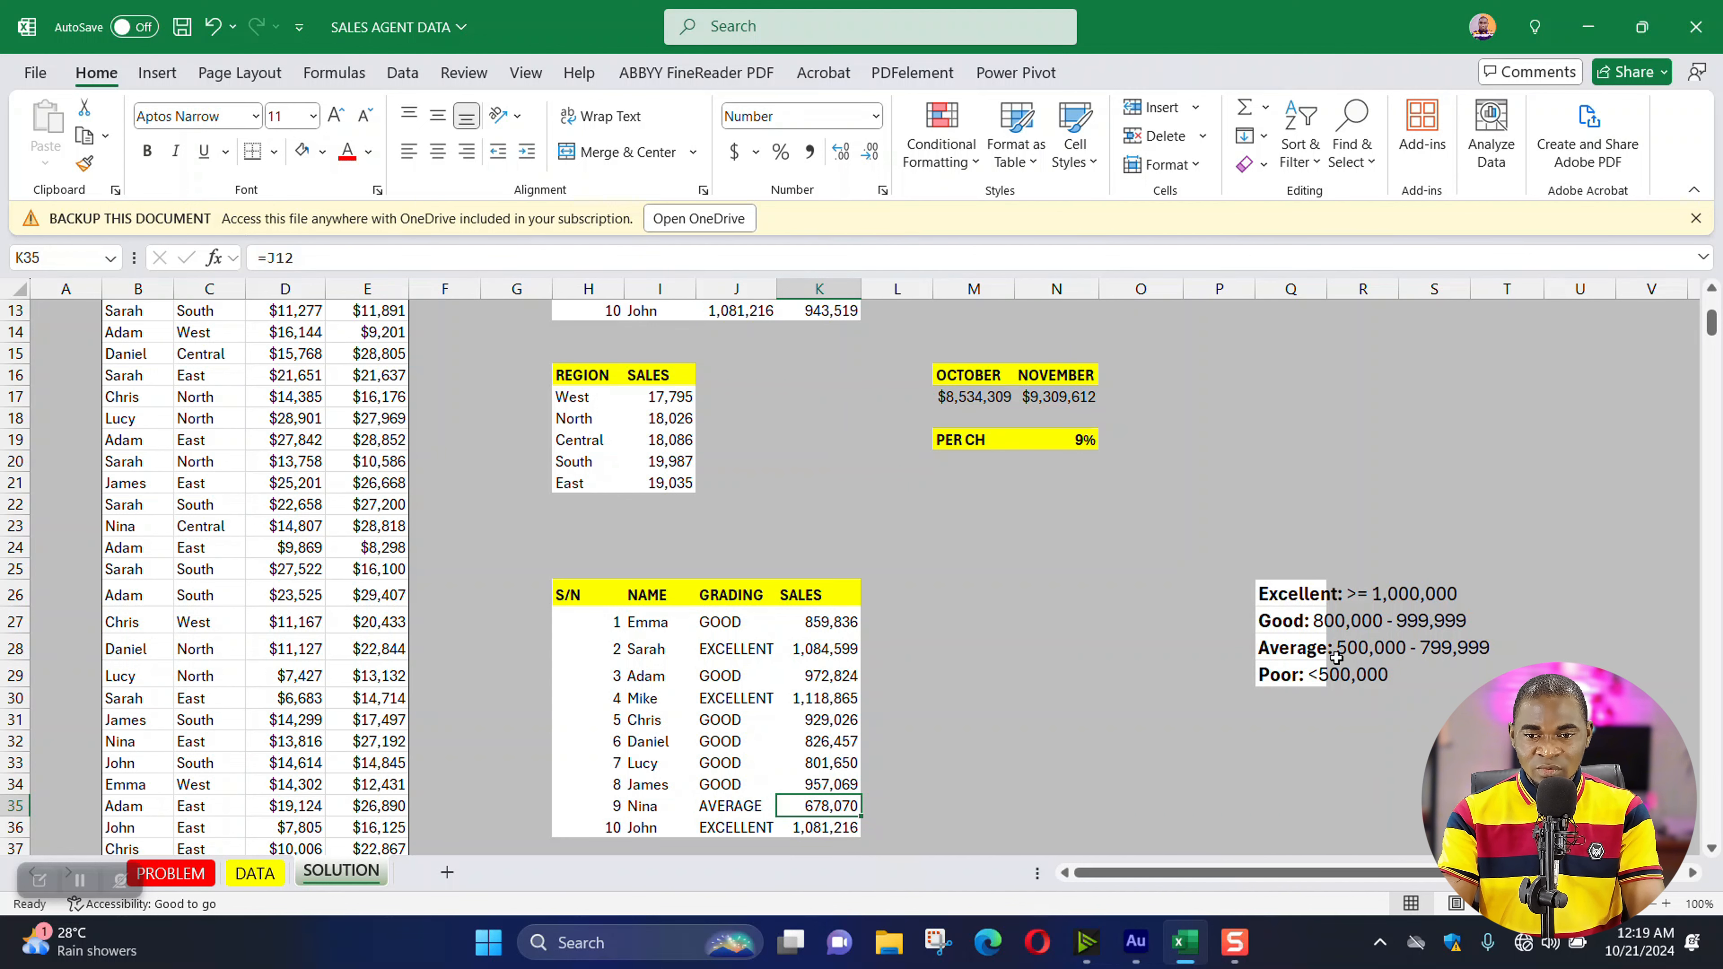
pyautogui.click(728, 785)
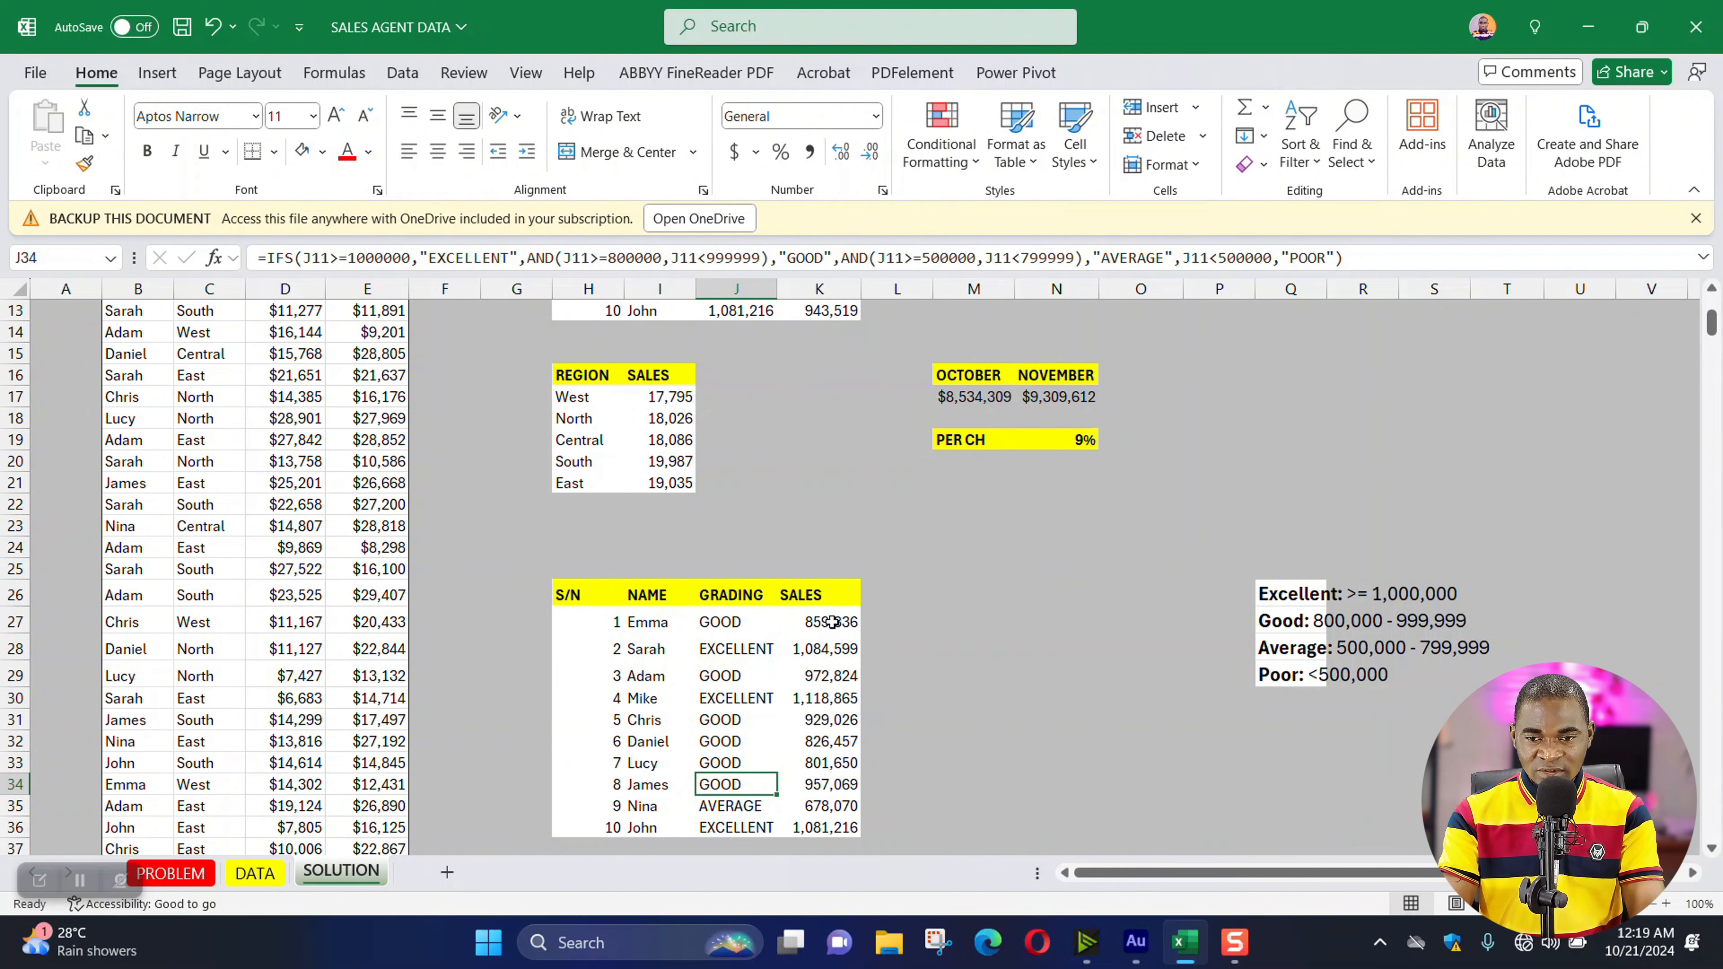
pyautogui.click(1017, 741)
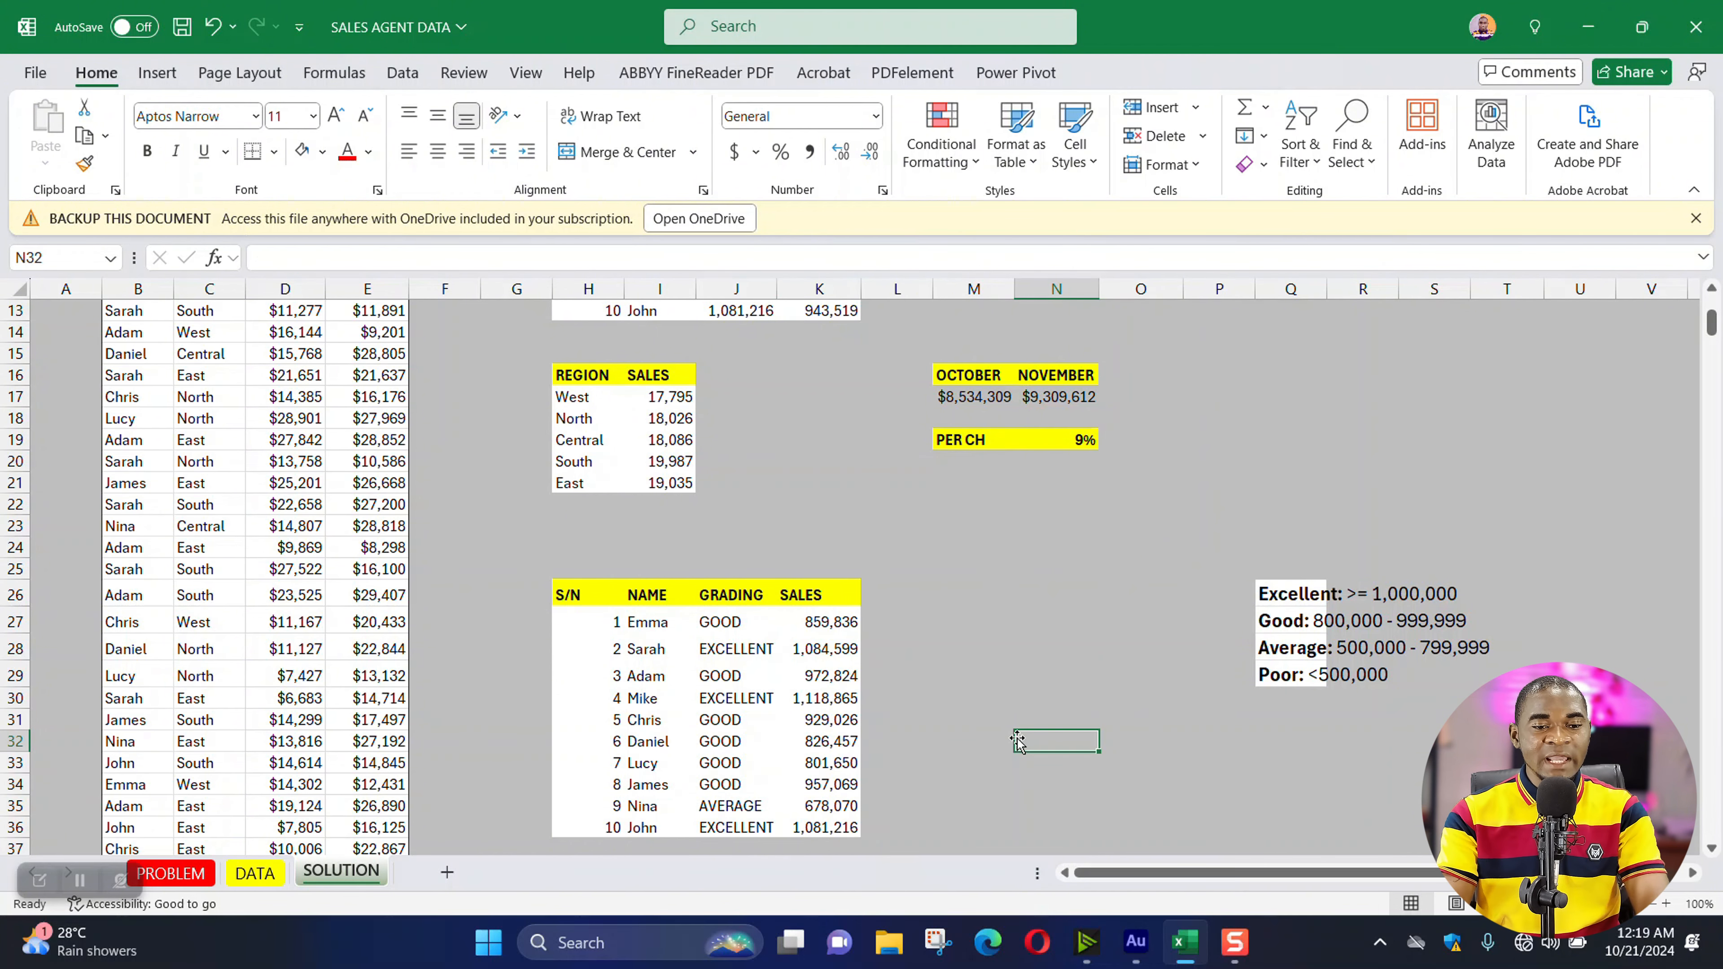
# - Return to the PROBLEM sheet and review the list of required sales performance metrics and grading criteria
pyautogui.click(204, 879)
pyautogui.scroll(-2, 277, 775)
pyautogui.click(536, 761)
pyautogui.scroll(4, 542, 757)
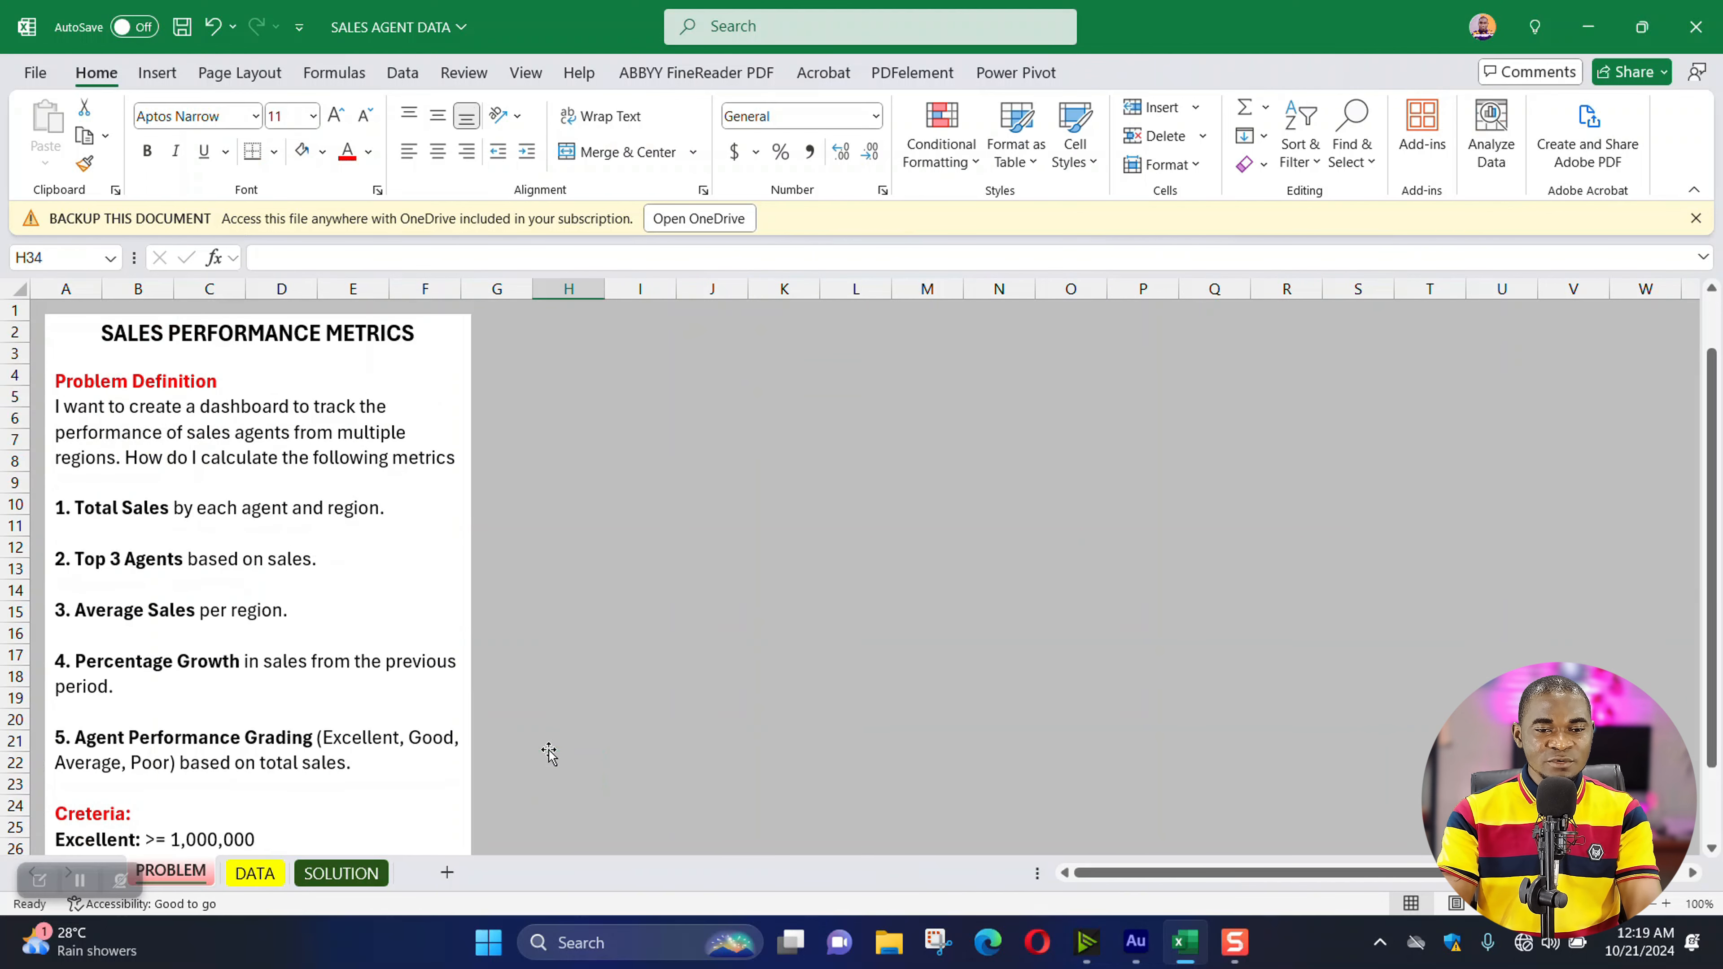
pyautogui.click(508, 328)
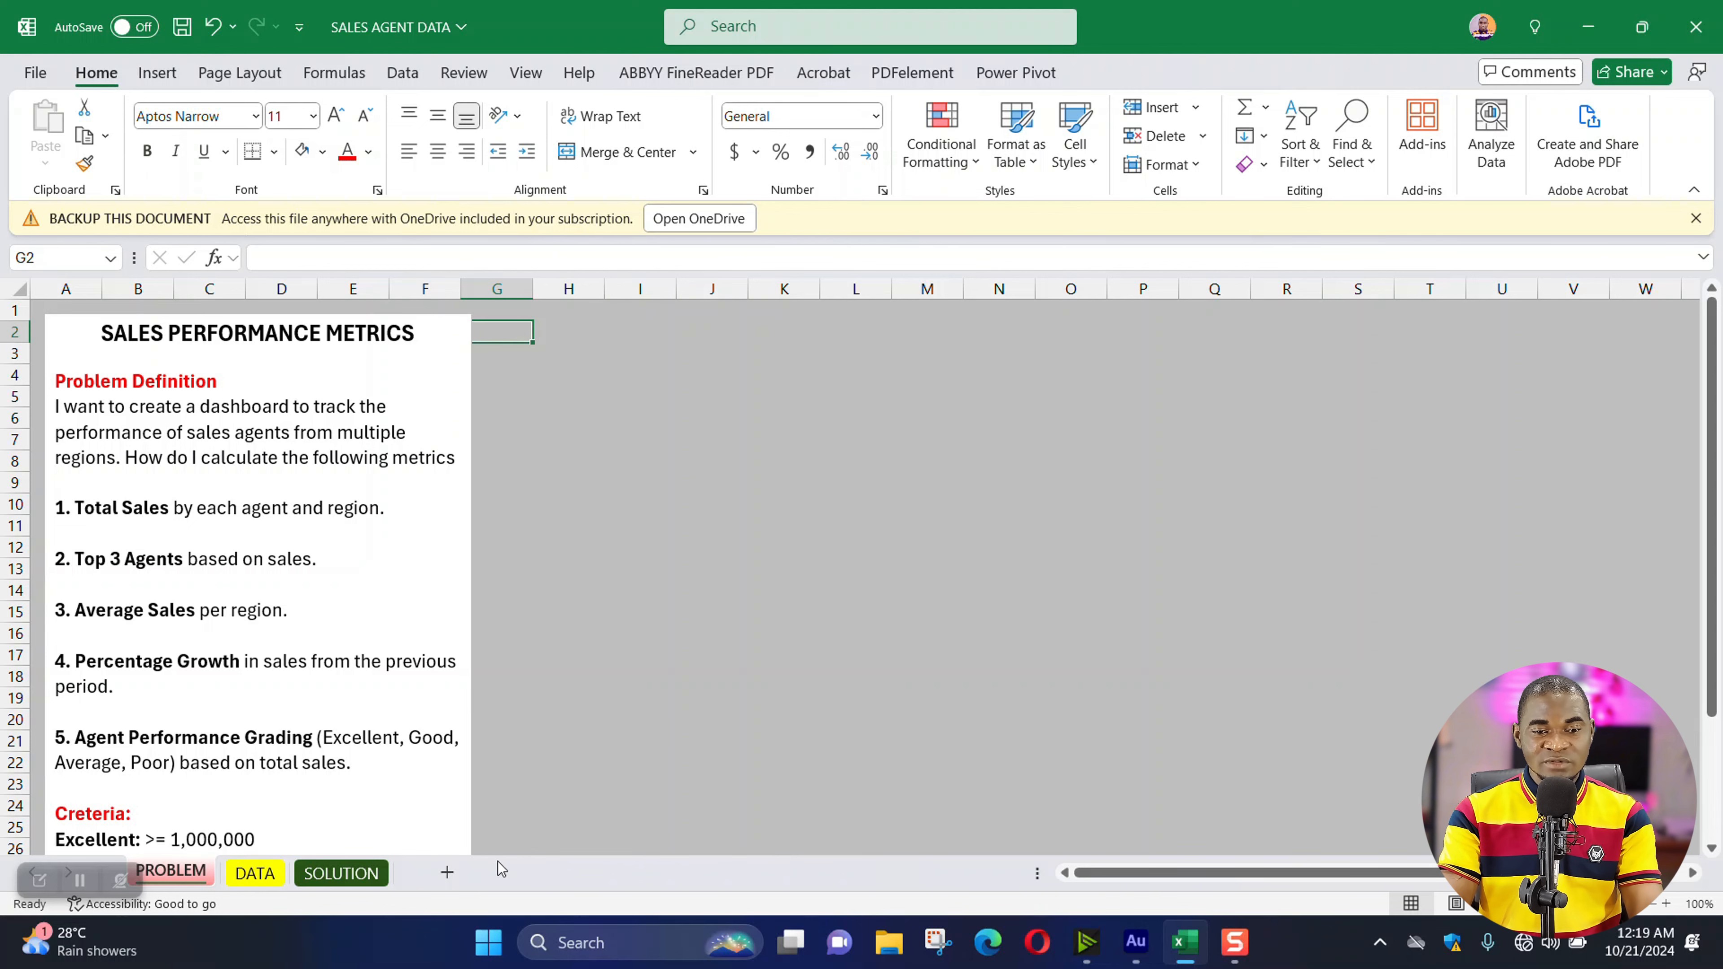